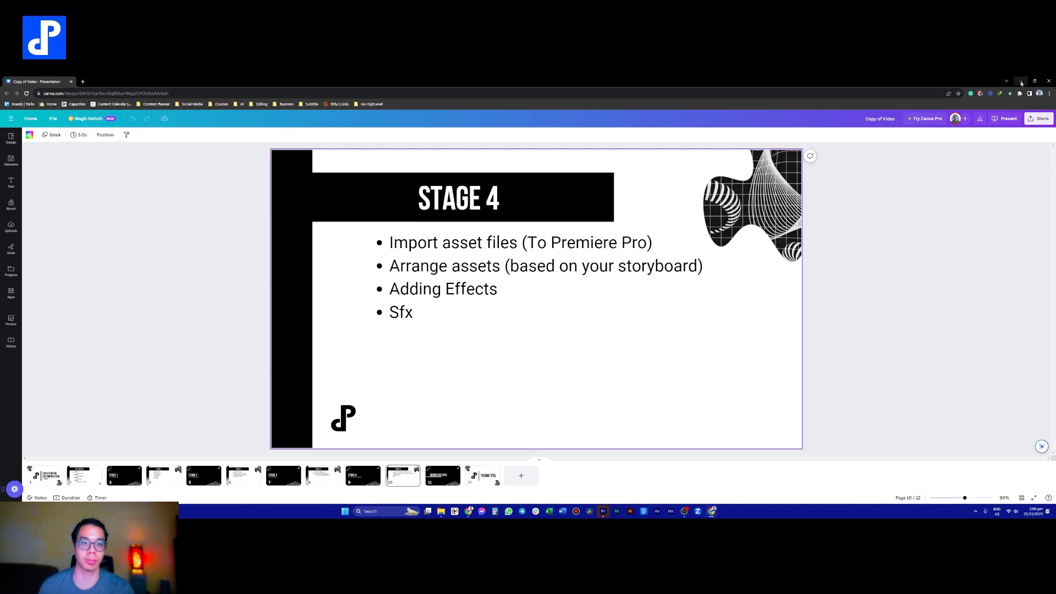
Step: Switch to Premiere Pro and move all subtitle clips in the Clip 1 sequence up several video tracks, leaving empty tracks beneath them
click(1021, 82)
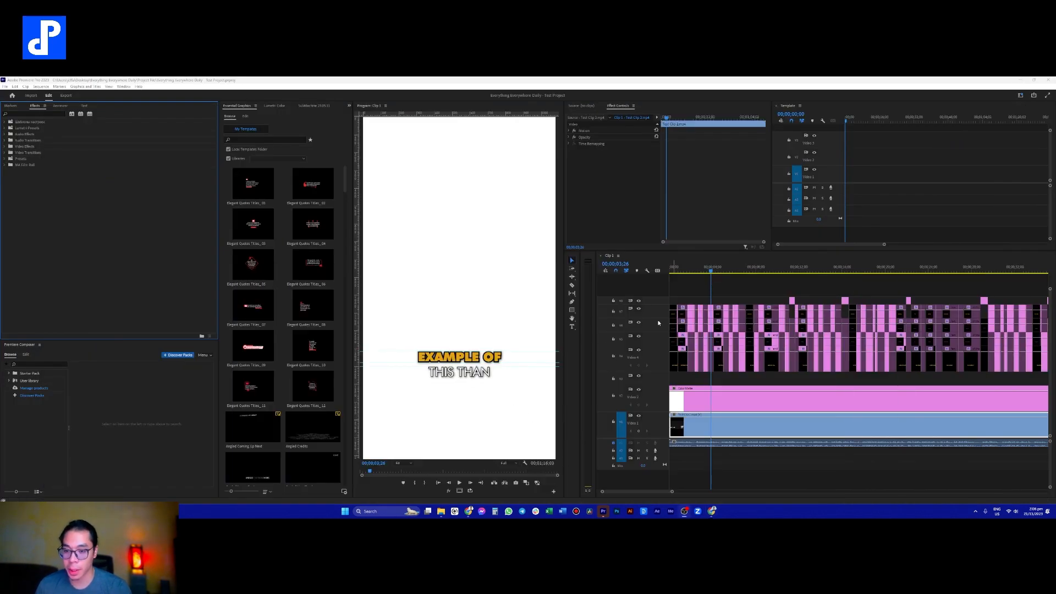
scroll(656, 327, down, 5)
scroll(655, 385, up, 4)
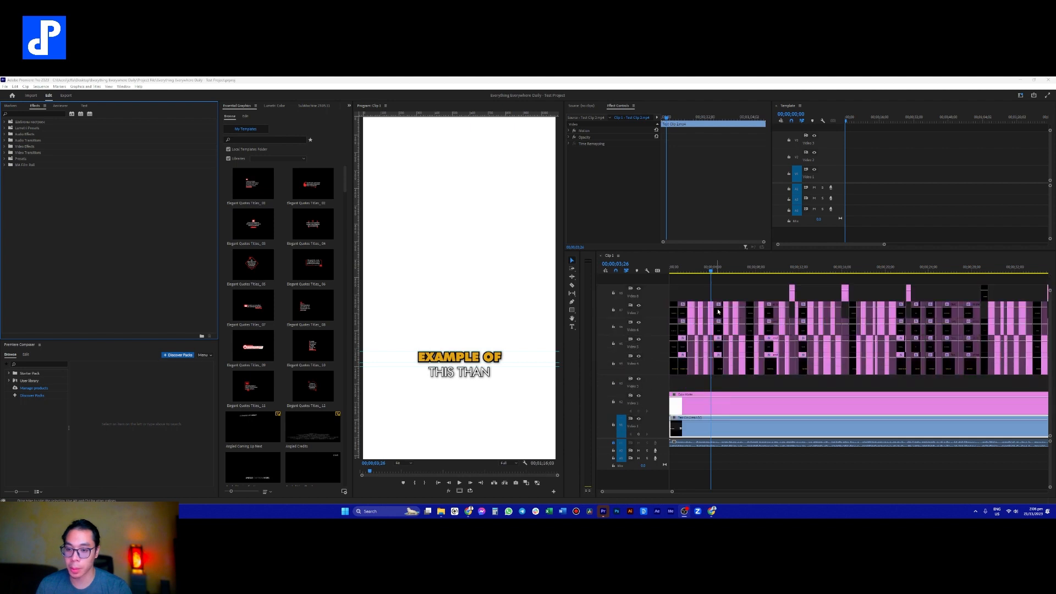
scroll(727, 295, down, 6)
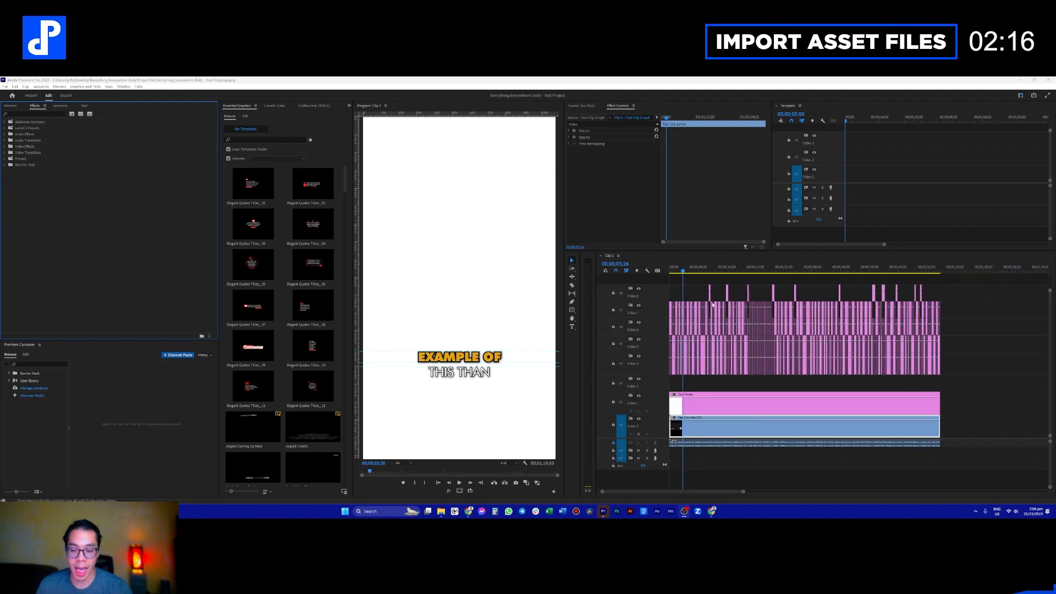
scroll(658, 329, down, 3)
drag(972, 407, 660, 329)
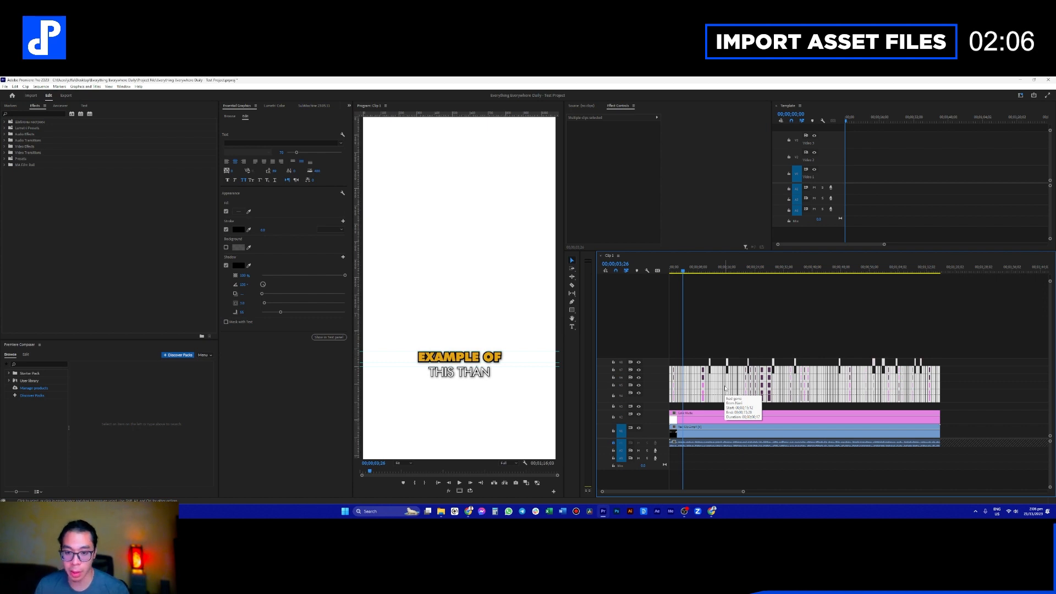
key(ctrl+z)
key(ctrl+z)
key(ctrl+z)
key(ctrl+z)
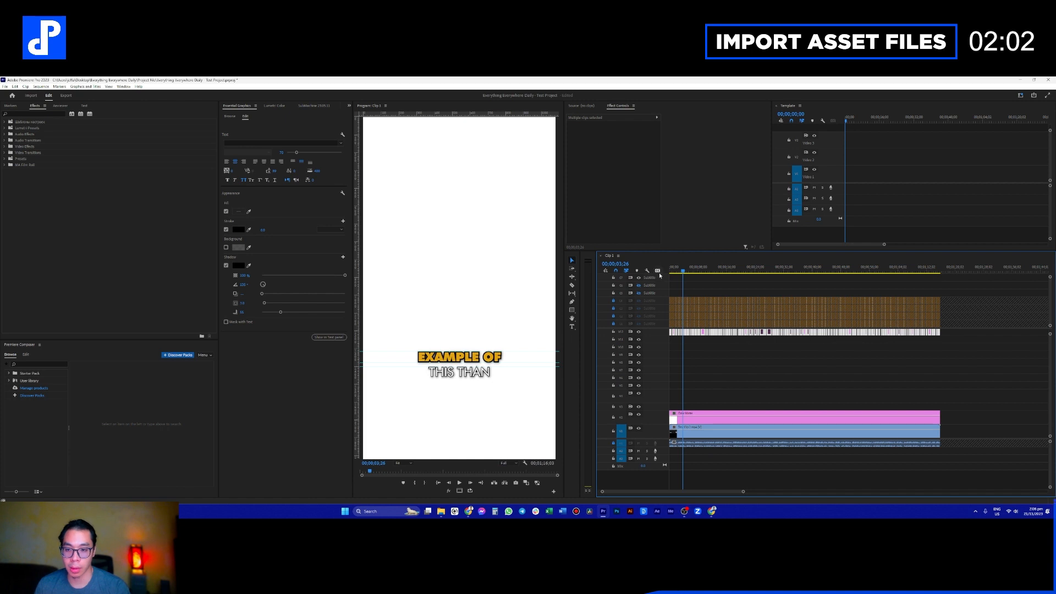
key(ctrl+z)
key(ctrl+z)
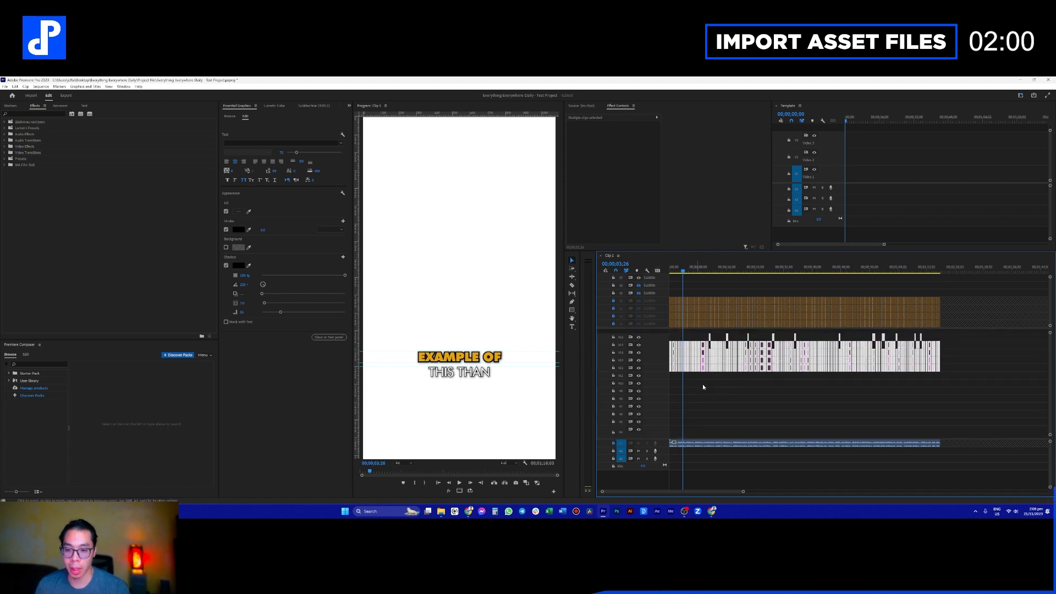
key(ctrl+shift+z)
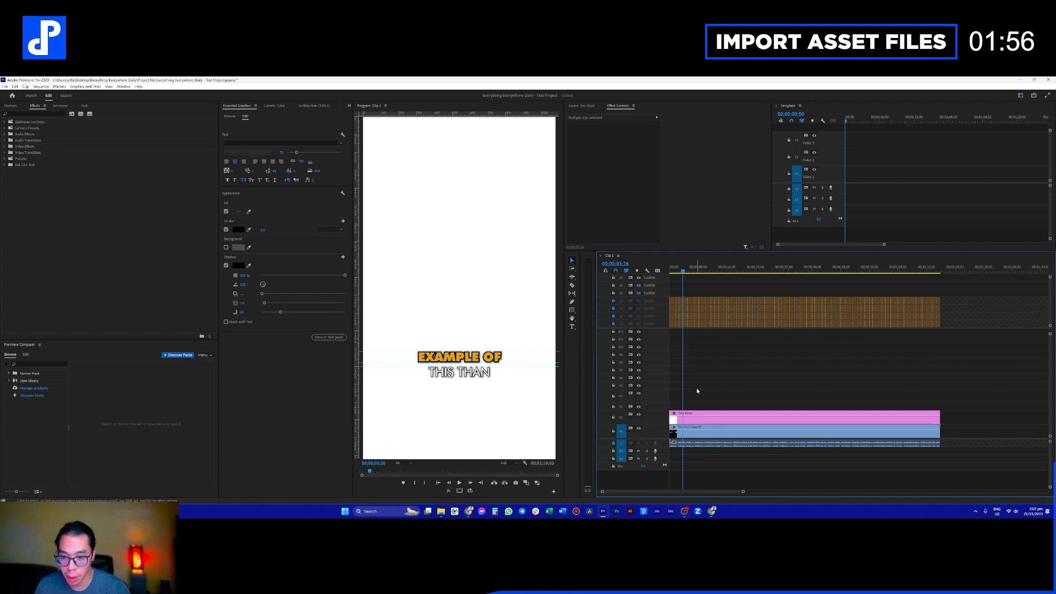
key(ctrl+z)
key(ctrl+z)
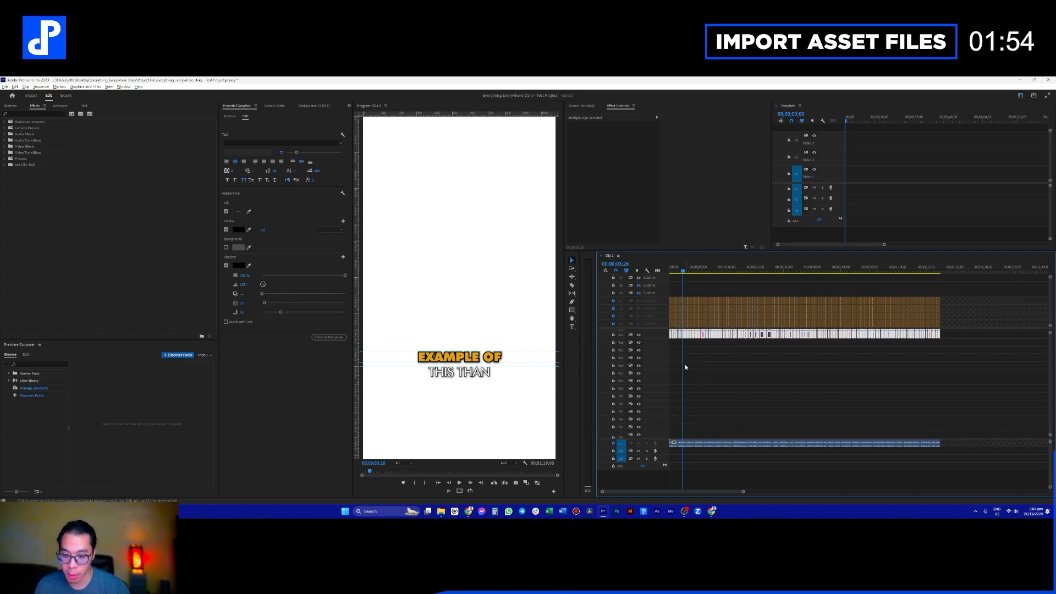
key(ctrl+shift+z)
key(ctrl+shift+z)
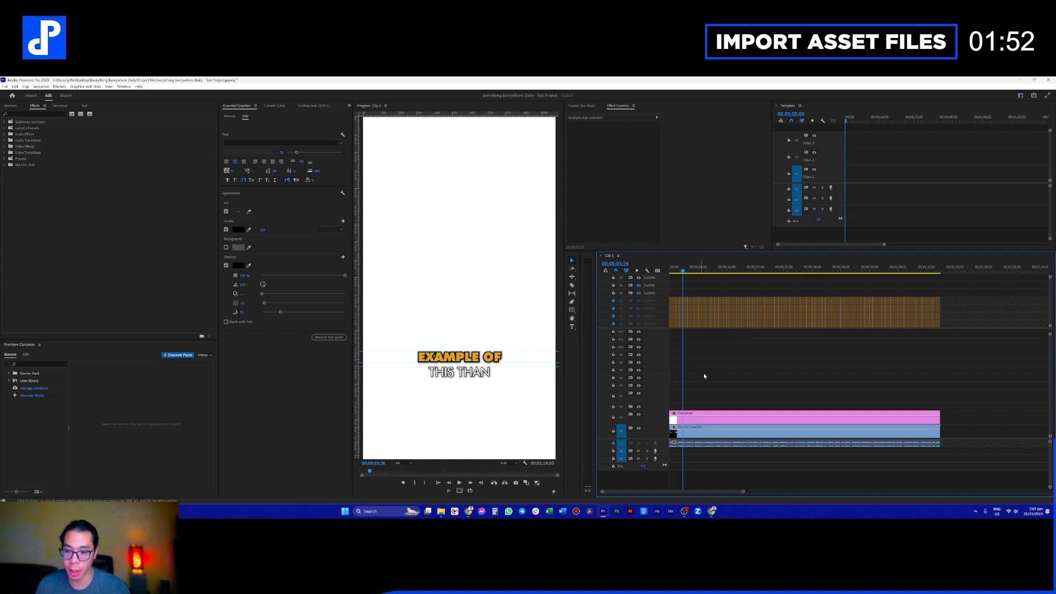
key(ctrl+z)
key(ctrl+z)
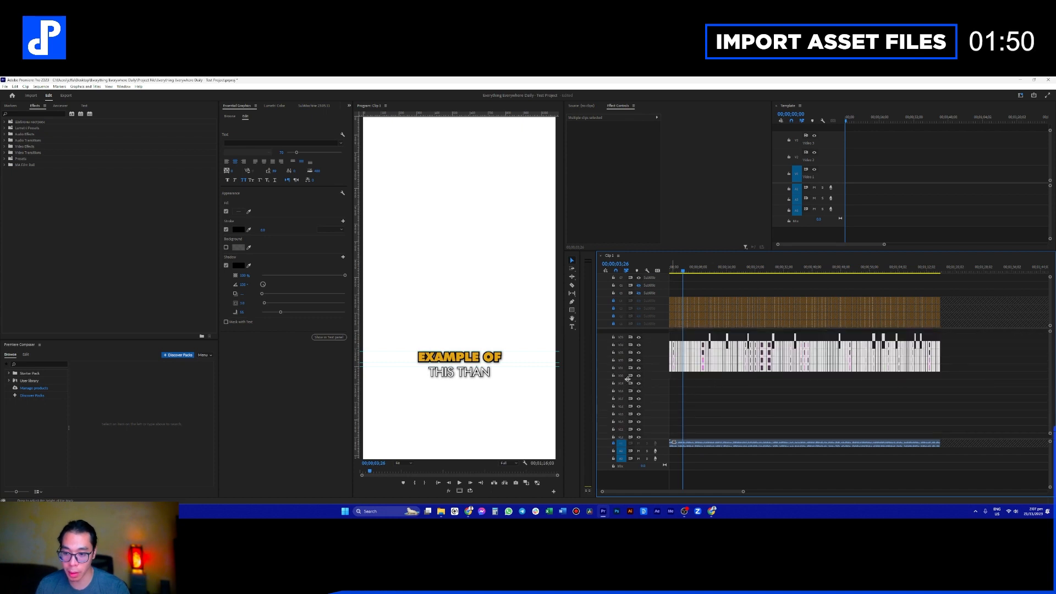
Step: Hide all caption tracks in the Clip 1 timeline and deselect the subtitle clips
click(658, 272)
click(677, 278)
click(704, 359)
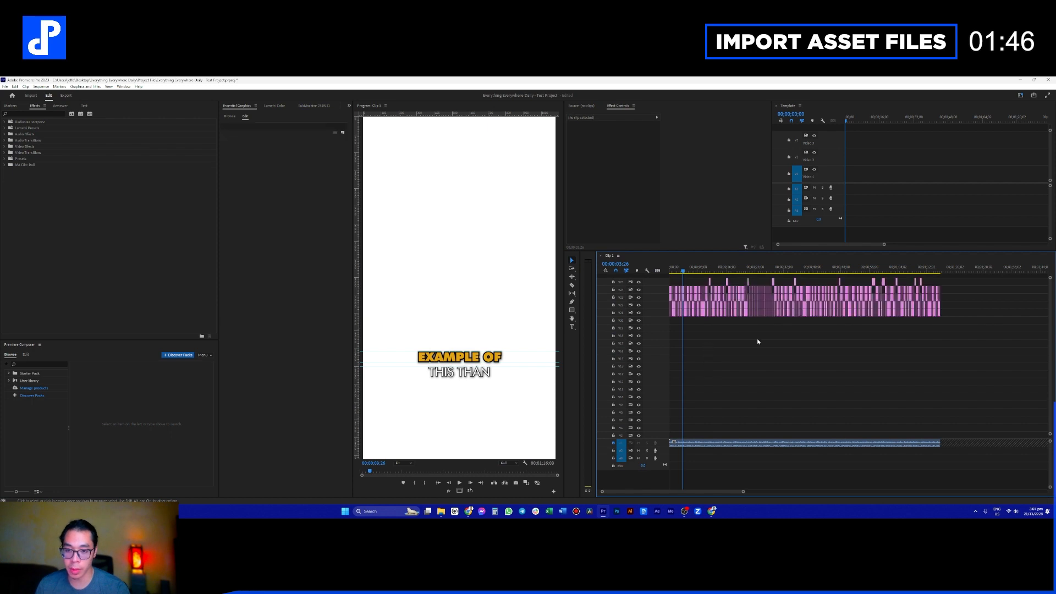
Step: Lock the five uppermost video tracks that hold the subtitle clips
scroll(794, 338, up, 5)
scroll(789, 349, down, 1)
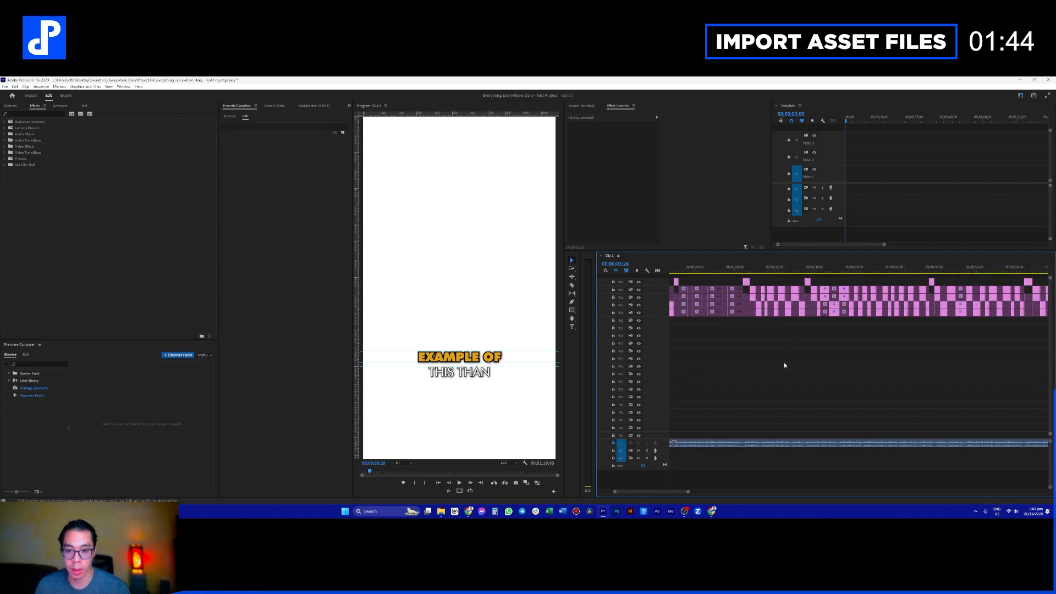
scroll(782, 356, up, 4)
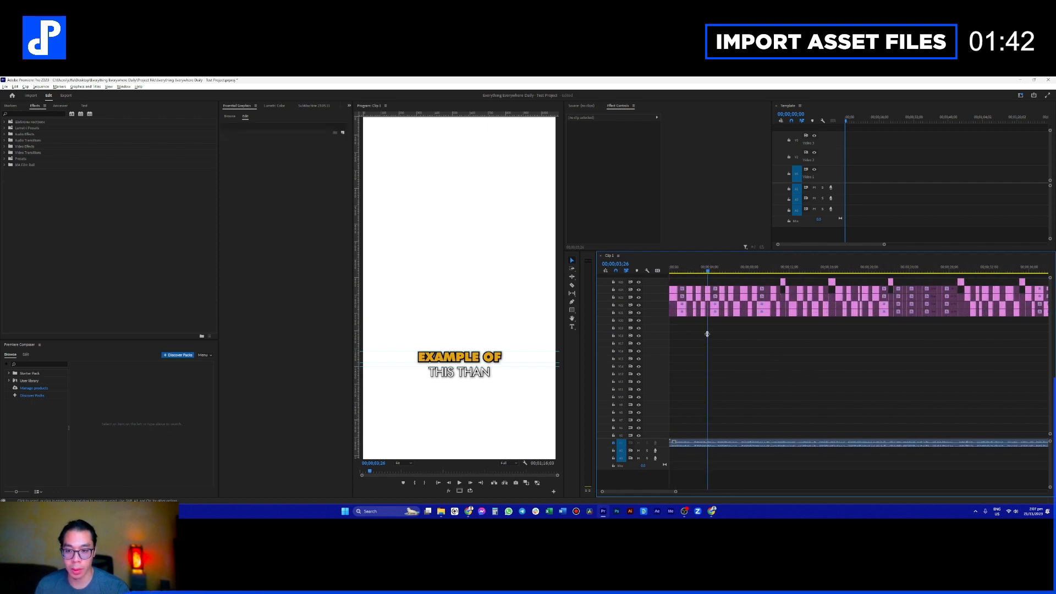
scroll(714, 333, down, 3)
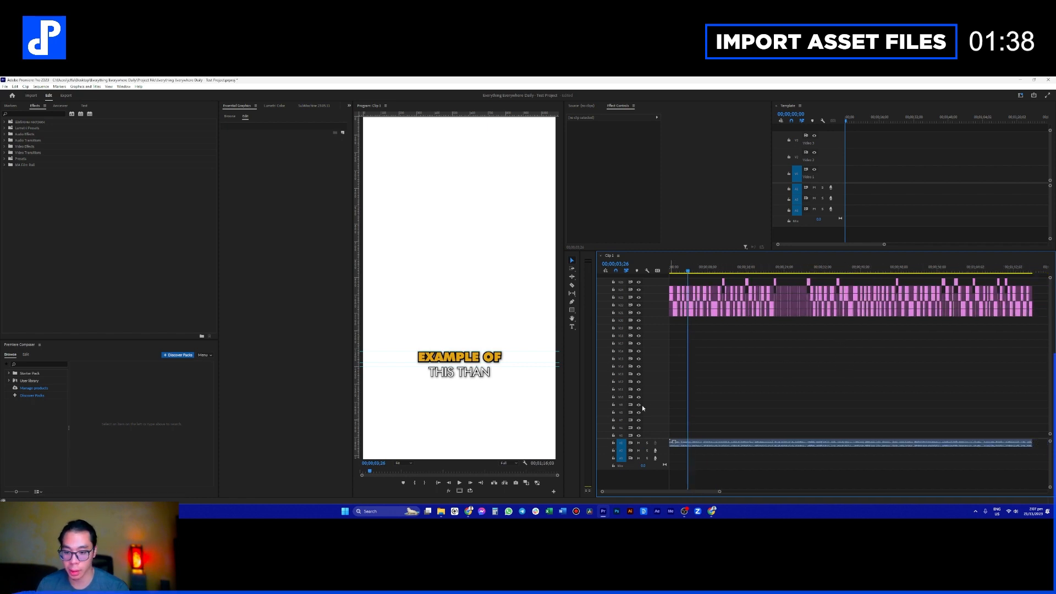
scroll(642, 404, down, 3)
scroll(646, 385, up, 3)
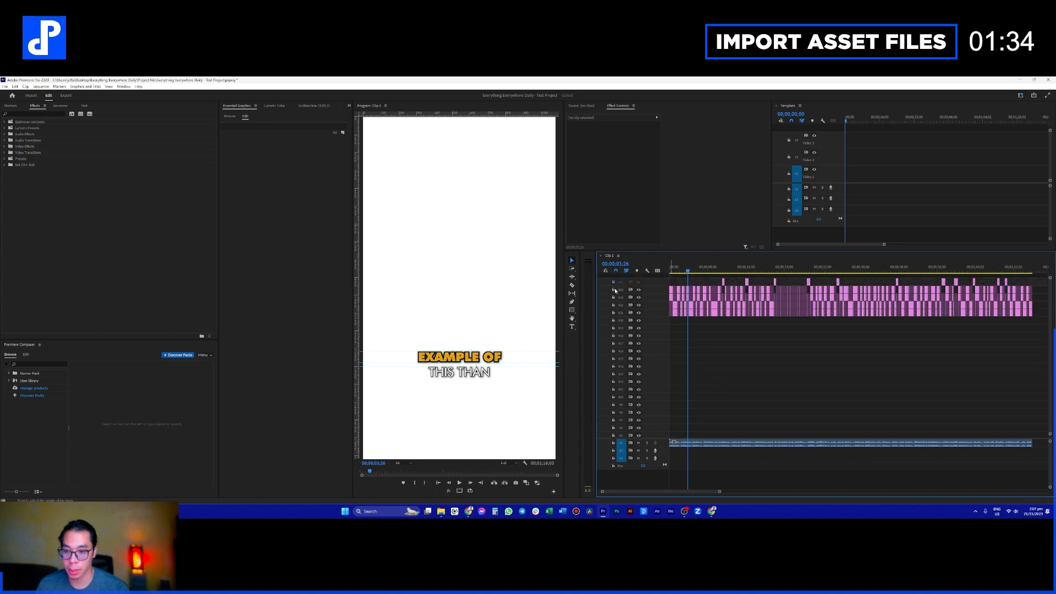
click(613, 314)
scroll(742, 361, down, 3)
scroll(722, 372, up, 5)
scroll(723, 374, up, 1)
Step: Show the project's bins, dismissing the SubMachine message, then collapse the Footage bin and select the Elements bin
click(308, 106)
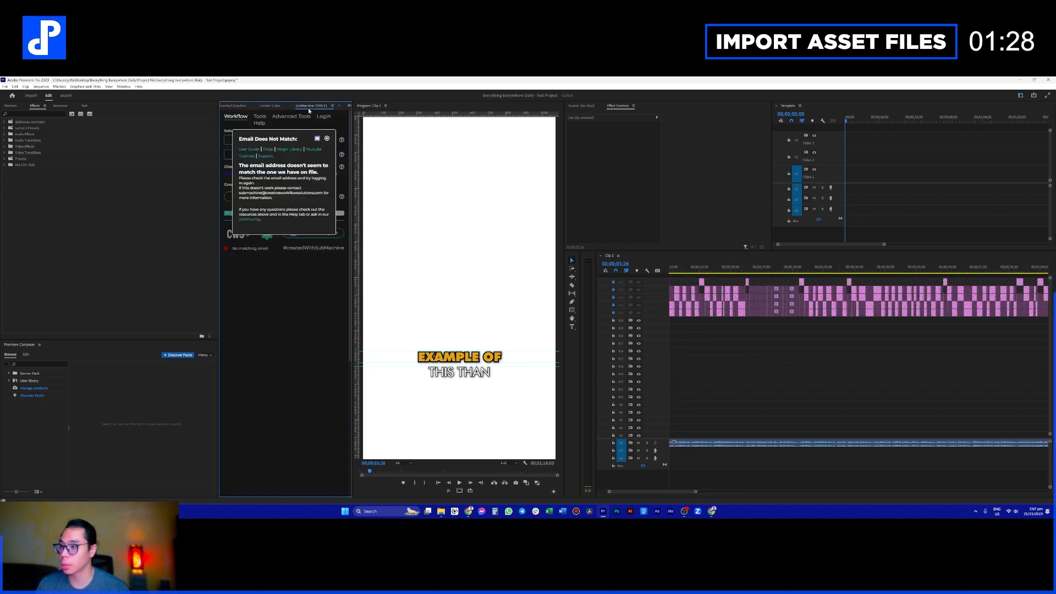
click(328, 139)
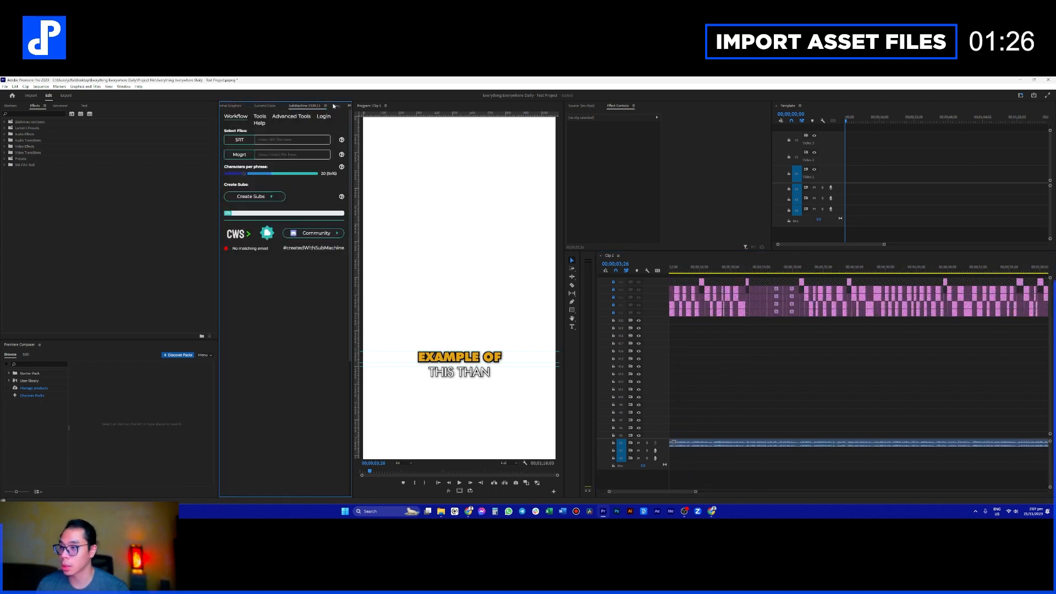
click(335, 105)
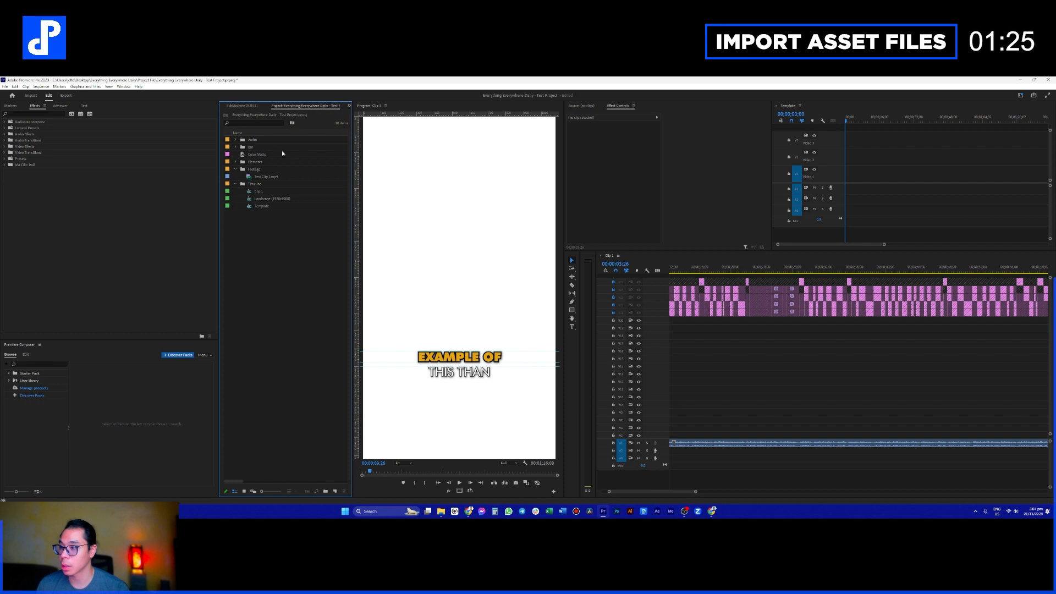
click(235, 168)
click(252, 163)
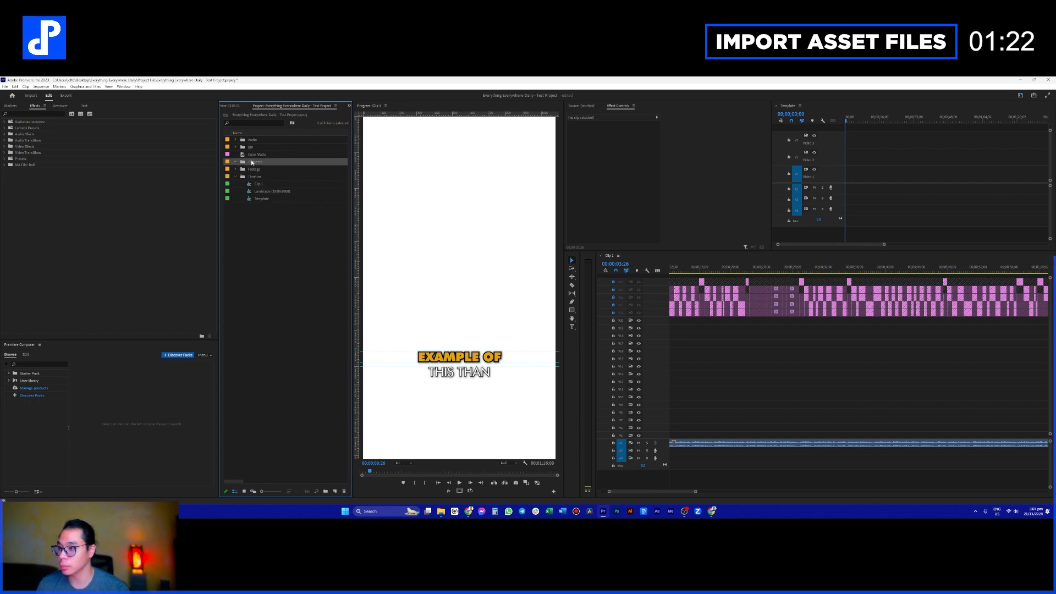
Step: Switch to File Explorer, open Clip 1 > Midjourney > Clip 1 Asset Files and look through its images and PSD file
click(440, 511)
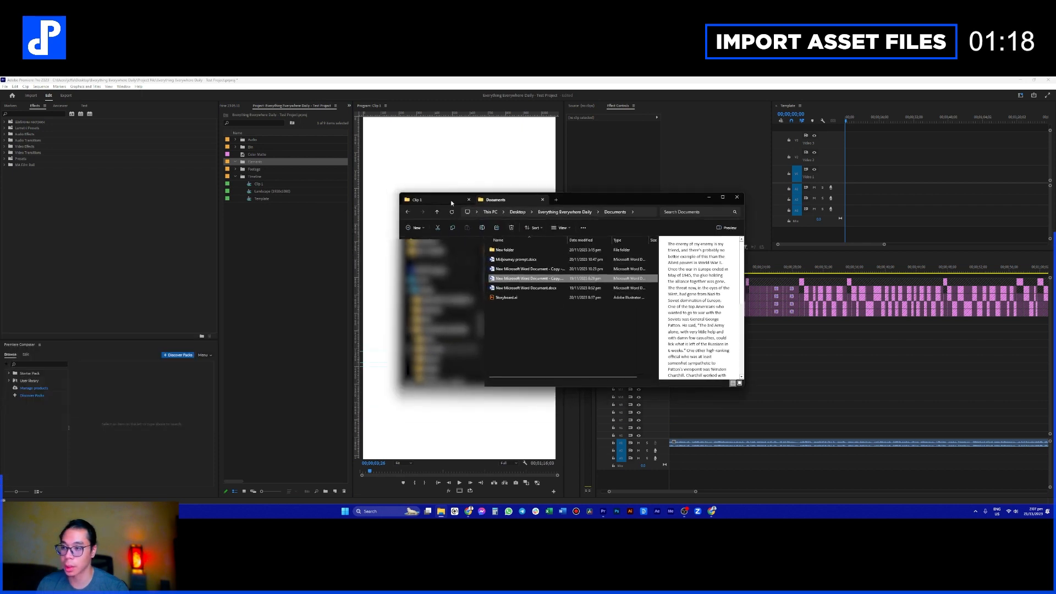
click(451, 201)
mouse_move(557, 340)
mouse_down()
mouse_move(525, 248)
mouse_move(556, 334)
mouse_up()
click(555, 334)
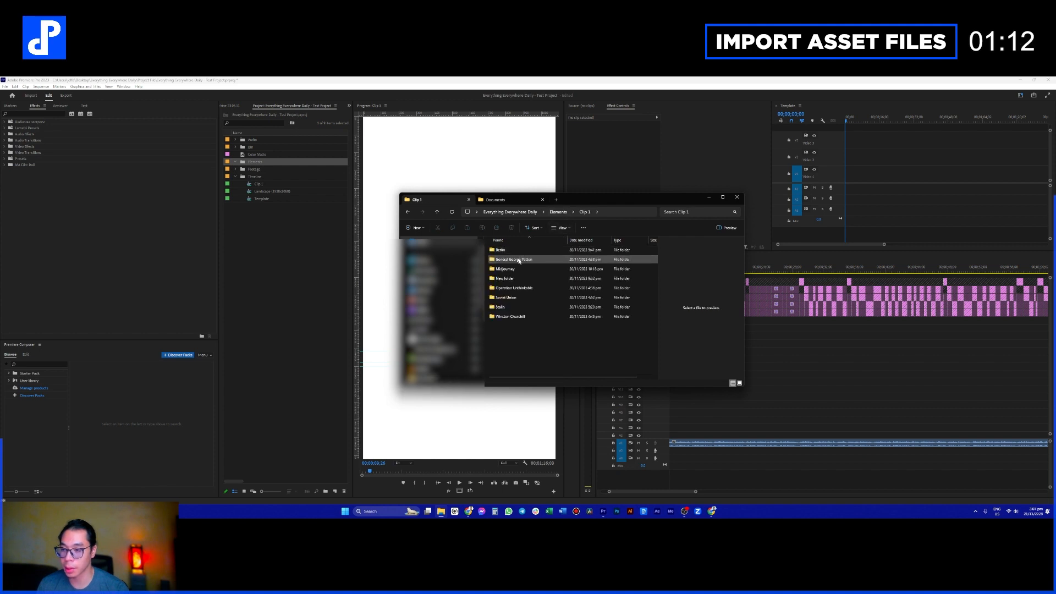
double_click(514, 271)
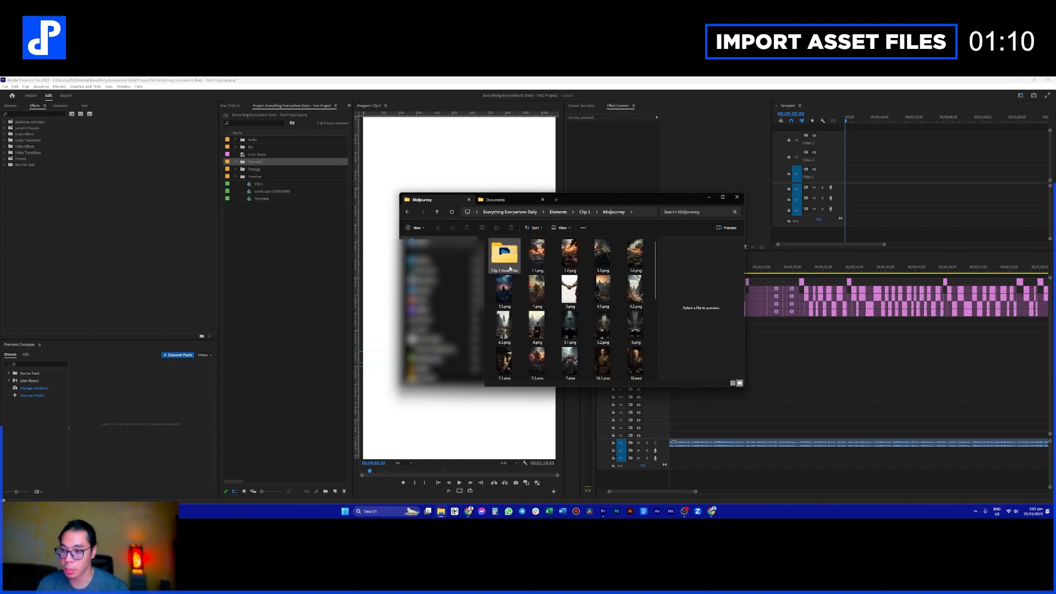
double_click(513, 257)
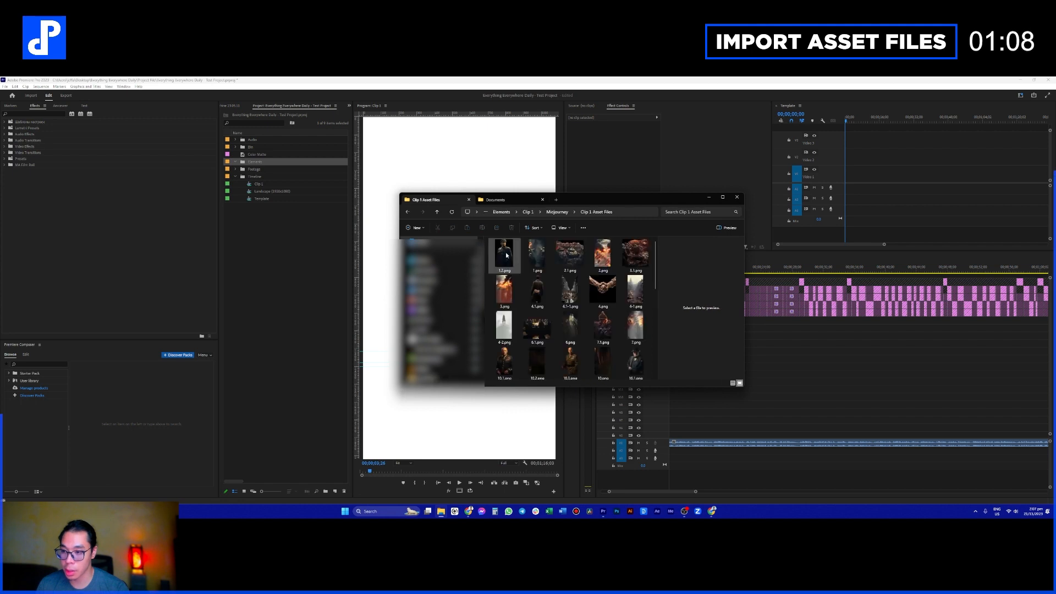
click(510, 256)
scroll(511, 255, down, 5)
click(602, 361)
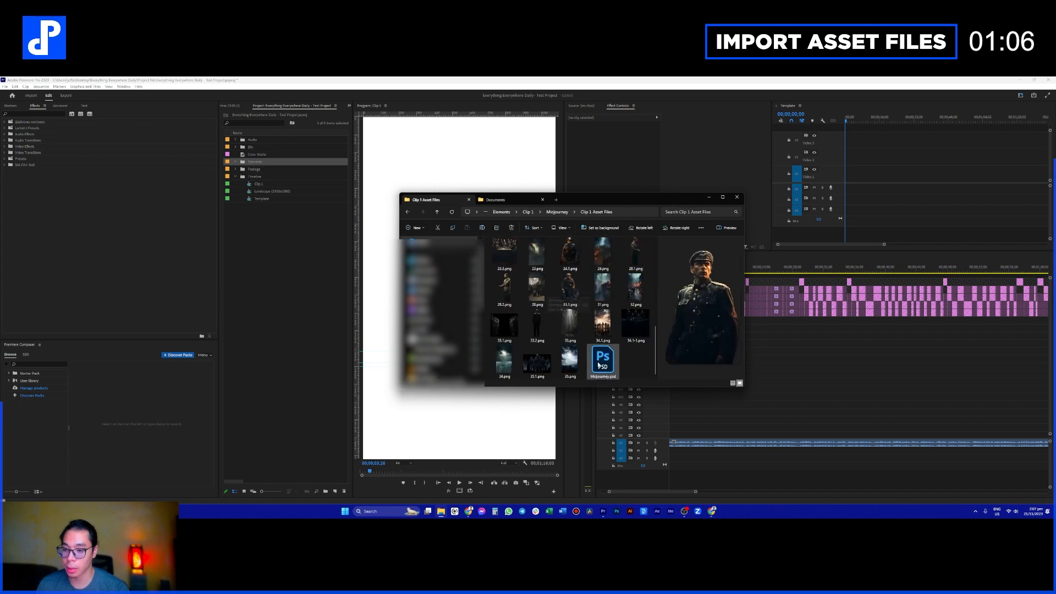
Step: Return to the Midjourney folder and import its Clip 1 Asset Files folder into the project's Elements bin
click(565, 216)
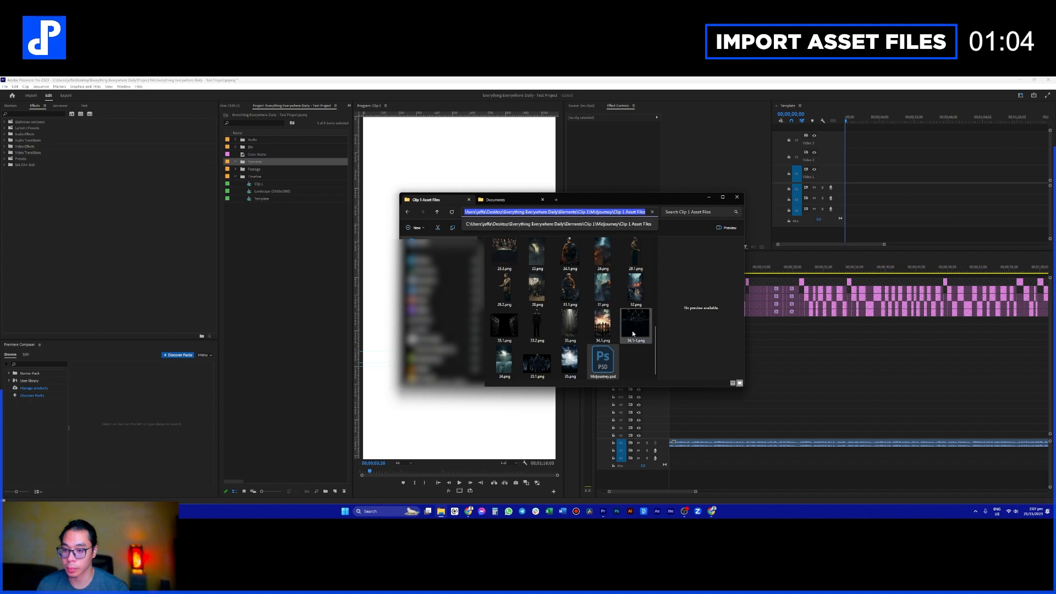
click(633, 354)
click(557, 213)
scroll(610, 368, down, 5)
scroll(625, 355, up, 10)
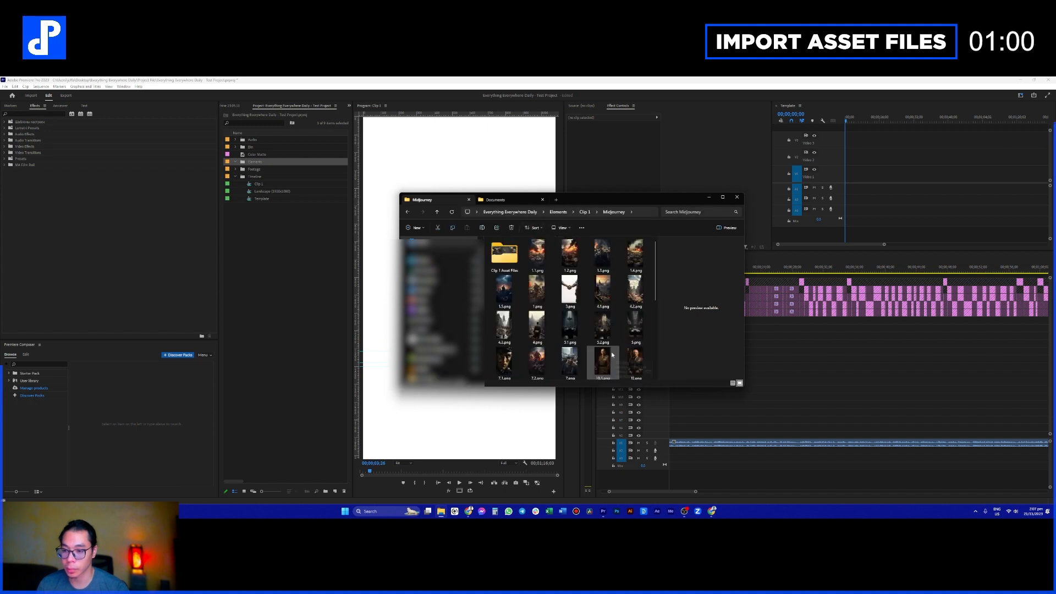
drag(504, 256, 270, 163)
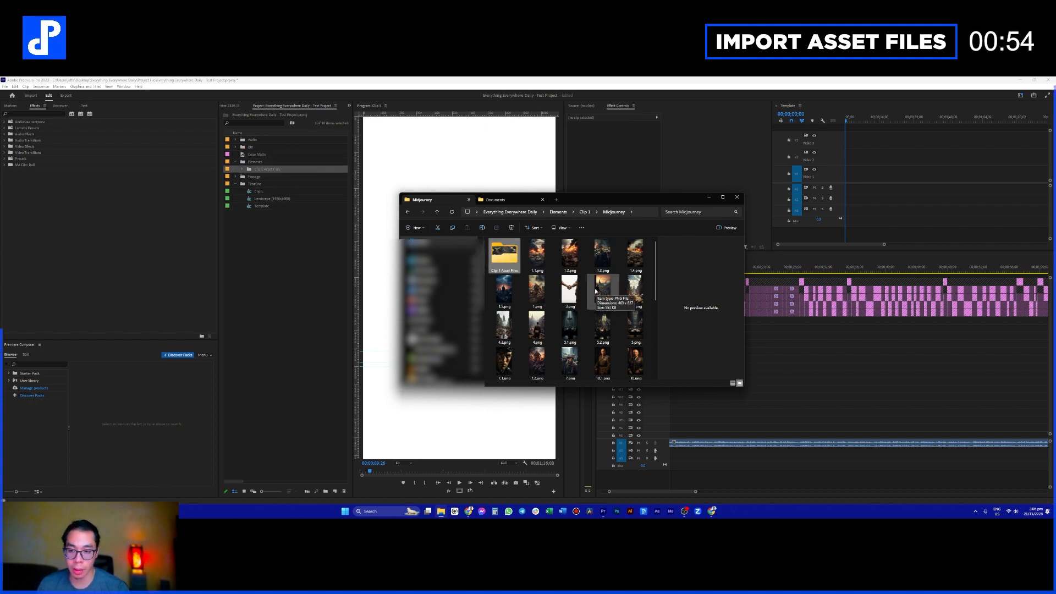
Step: Check the contents of the Clip 1 Asset Files and Berlin folders, returning to the Clip 1 folder
double_click(512, 258)
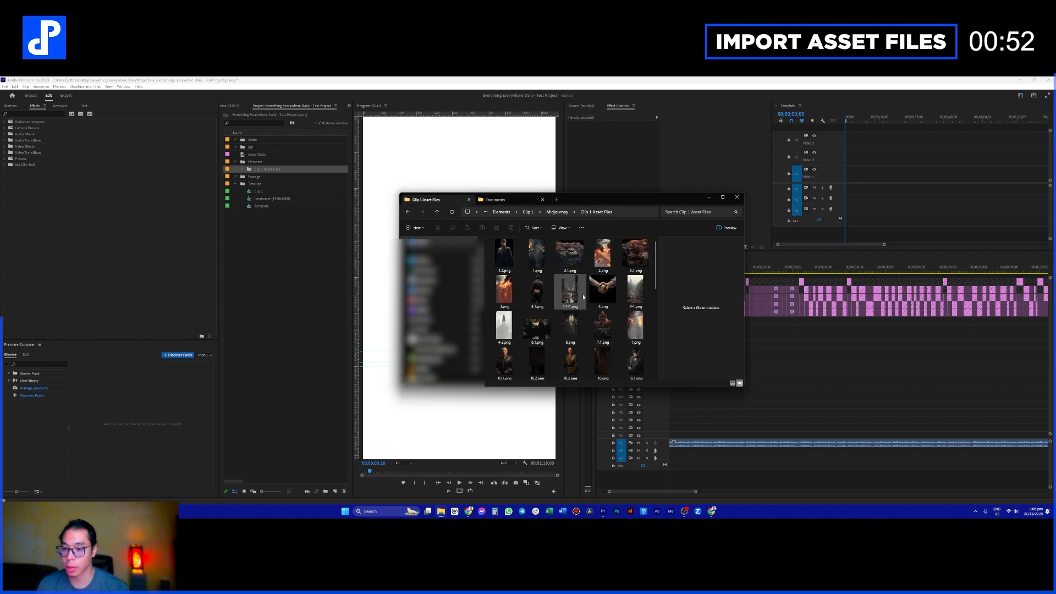
click(561, 213)
click(584, 212)
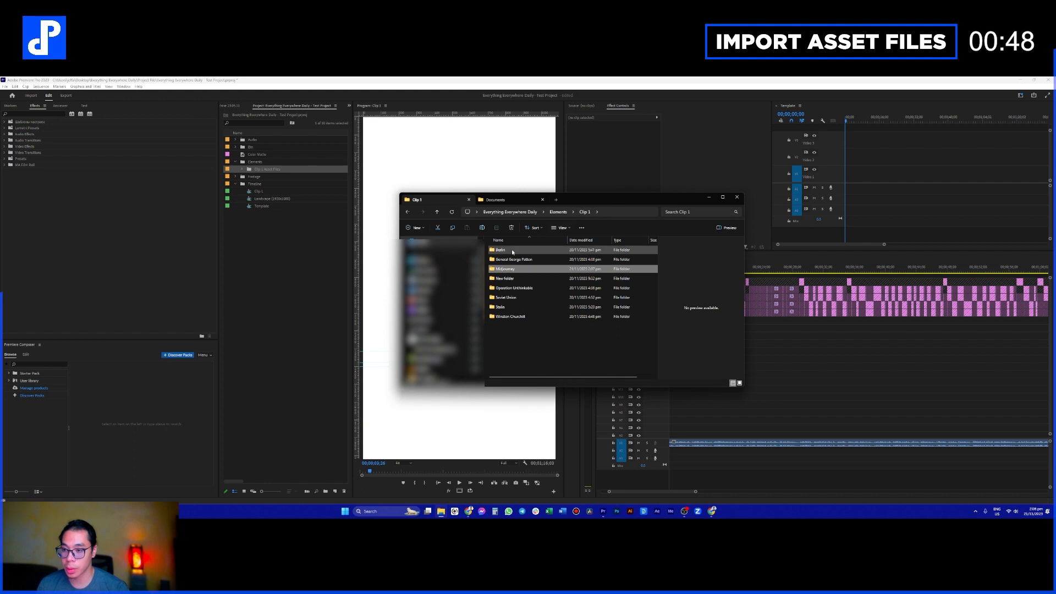
click(513, 250)
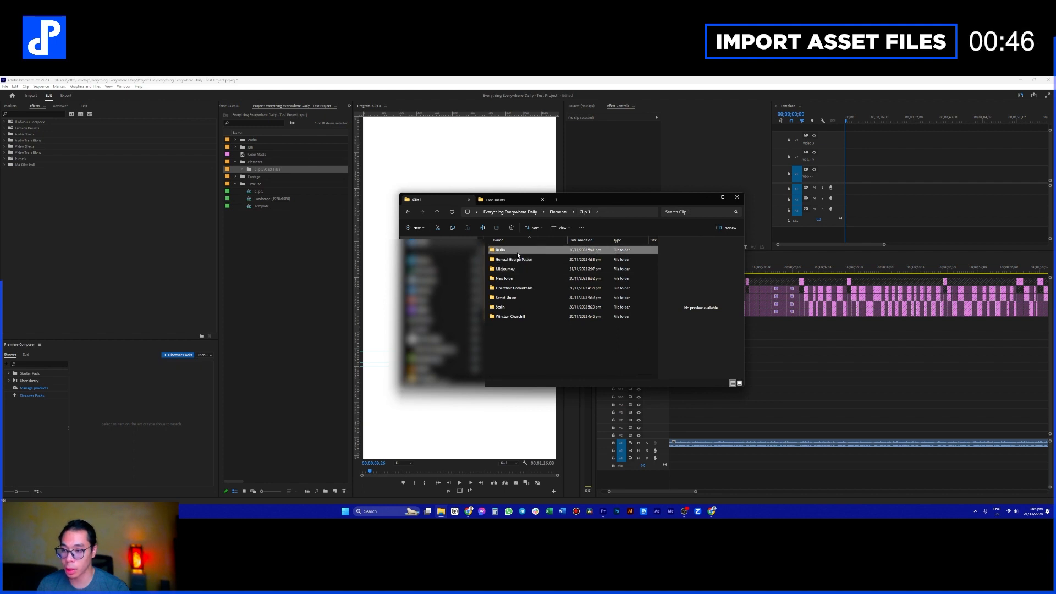
double_click(516, 250)
click(519, 251)
key(alt+Left)
click(523, 259)
ctrl+click(523, 252)
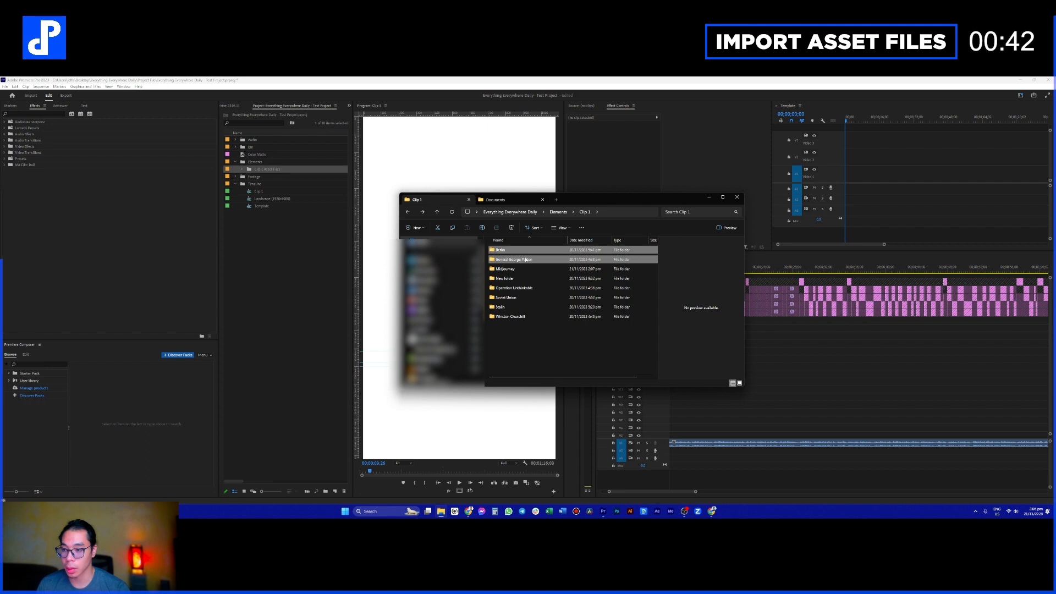
ctrl+click(514, 288)
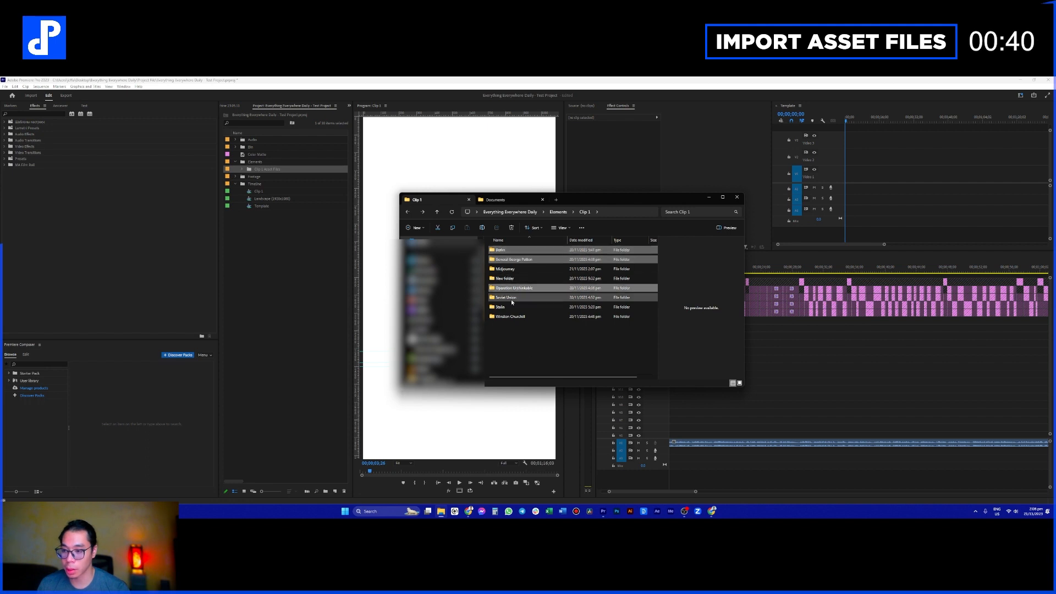
Step: Check the contents of New folder inside Clip 1 and rename it to Stock Footage B-rolls
click(515, 279)
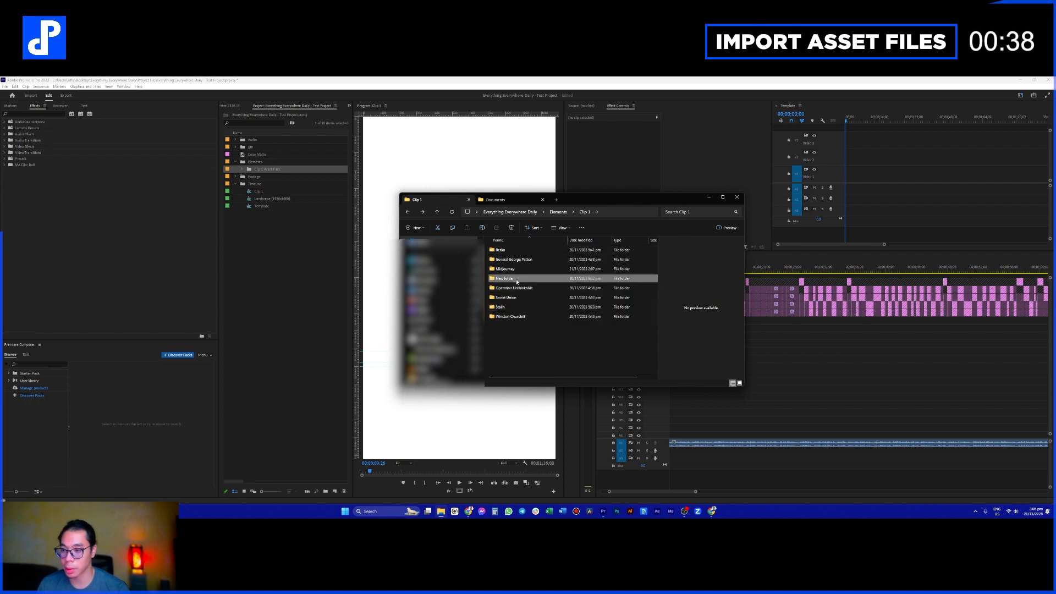
double_click(516, 279)
key(alt+Left)
click(511, 279)
text(B)
key(BackSpace)
text(Stock Footage B-rolls)
key(Return)
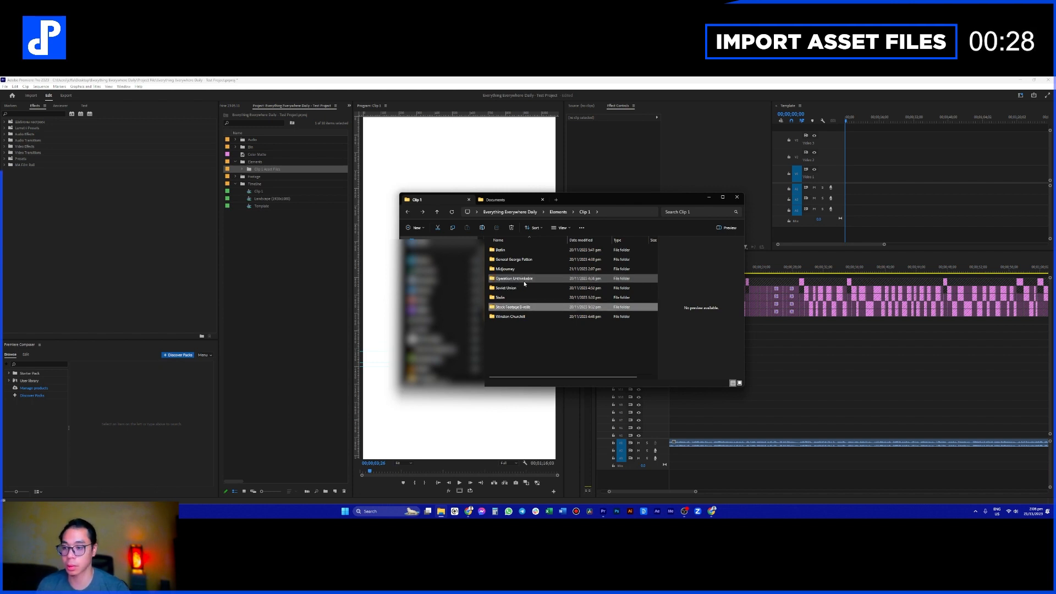
Step: Import all the Clip 1 subfolders except Midjourney into the project's Elements bin
drag(543, 336, 526, 284)
ctrl+click(512, 259)
ctrl+click(499, 250)
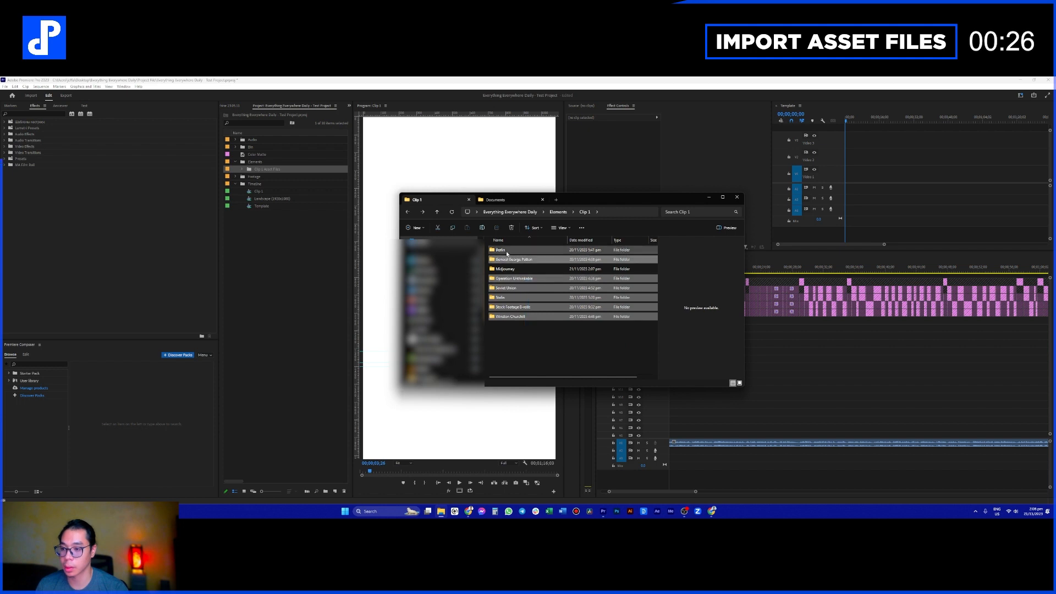
drag(319, 199, 336, 183)
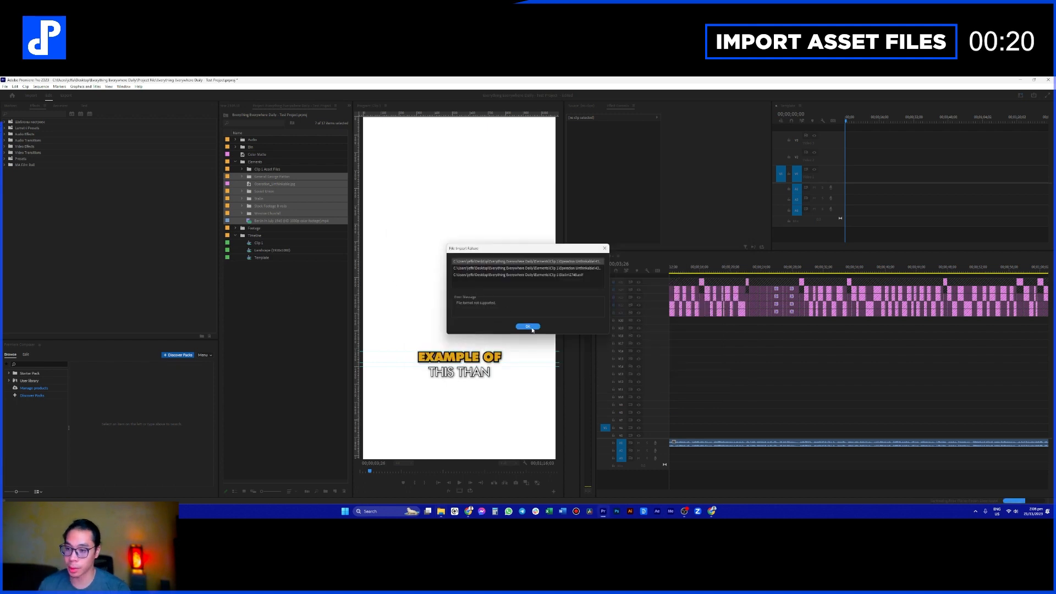
click(529, 327)
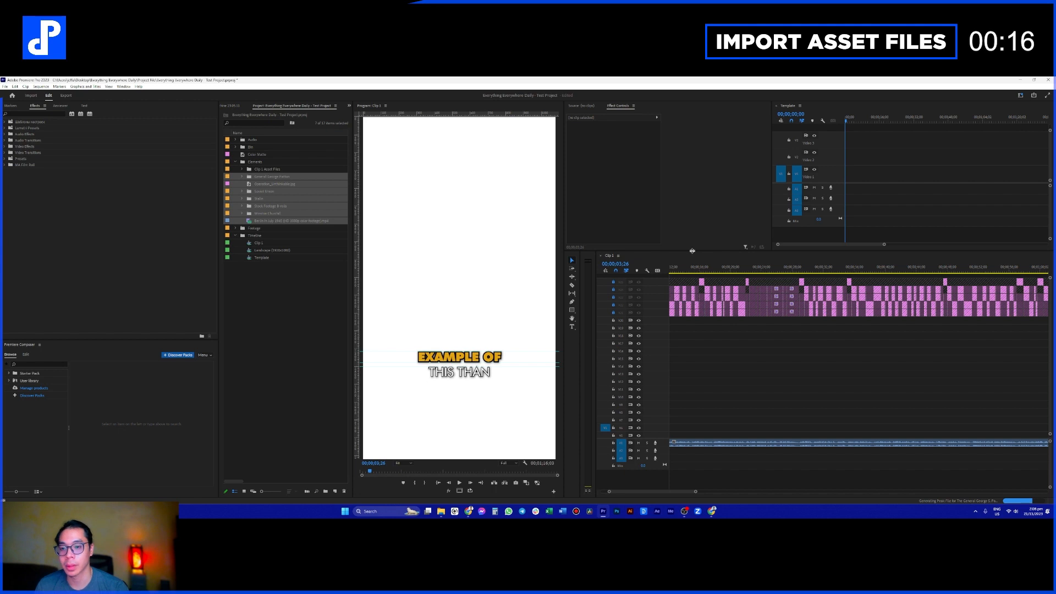
Step: Enlarge the Clip 1 timeline area and delete the color matte from the Video 2 track above the main clip
drag(693, 251, 692, 210)
scroll(667, 401, down, 2)
scroll(697, 392, up, 10)
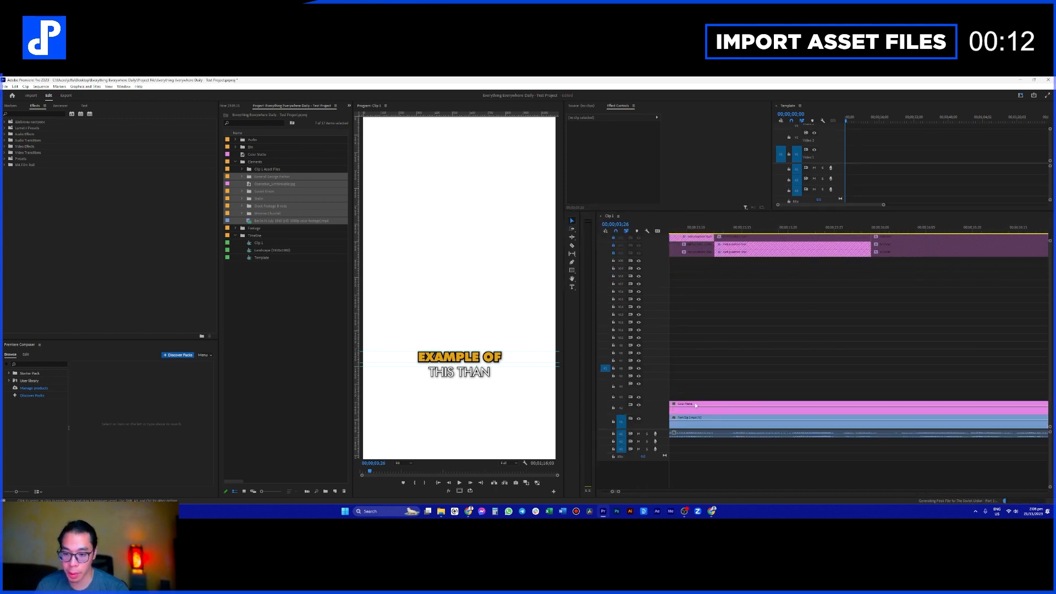
scroll(695, 405, up, 3)
click(695, 406)
key(Delete)
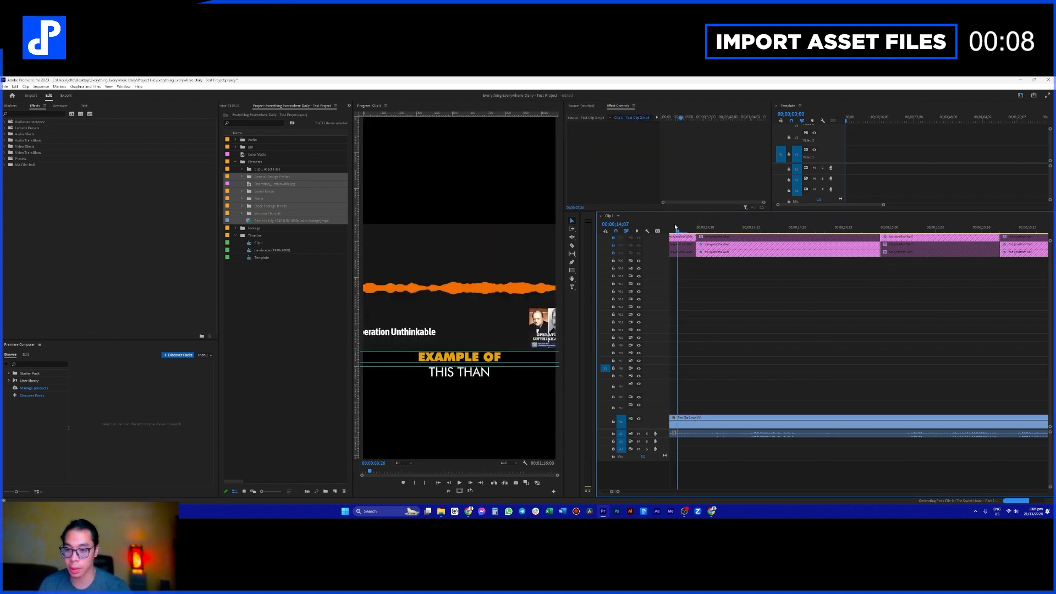
Step: Play the Clip 1 sequence from its beginning to check it and return the playhead to the start
drag(683, 227, 648, 270)
key(space)
key(space)
key(Home)
key(space)
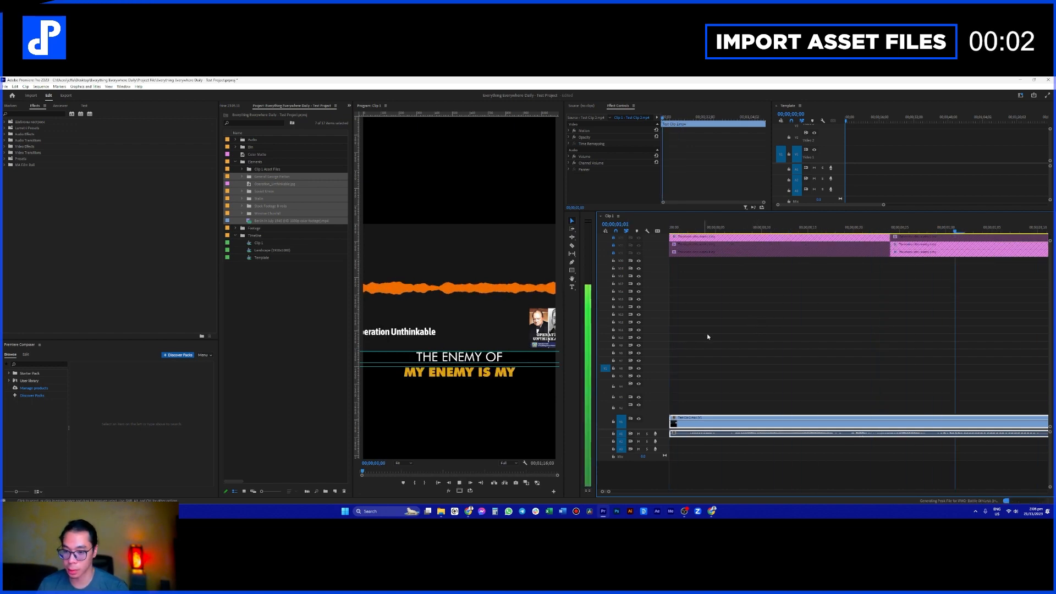
key(space)
key(Home)
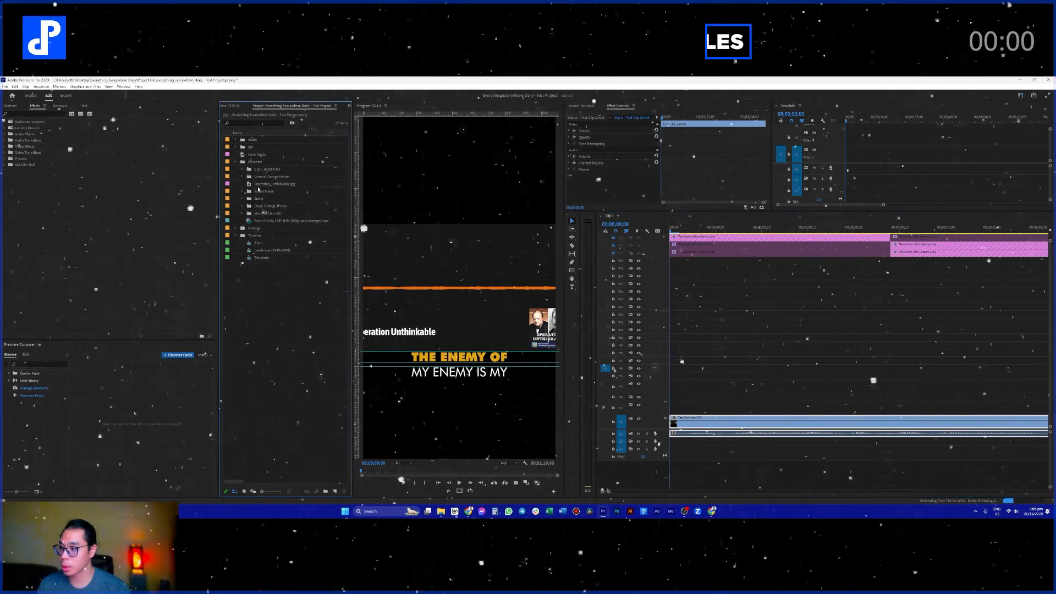
Step: Place all images from the Clip 1 Asset Files bin on Video 2, starting at the beginning of the sequence
click(242, 169)
click(268, 174)
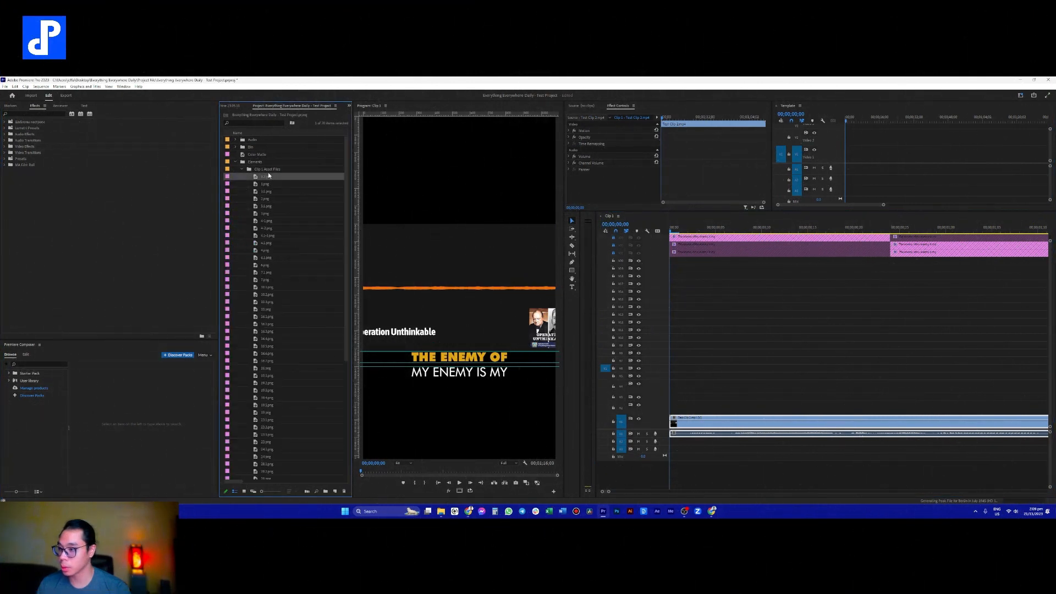
scroll(281, 247, down, 8)
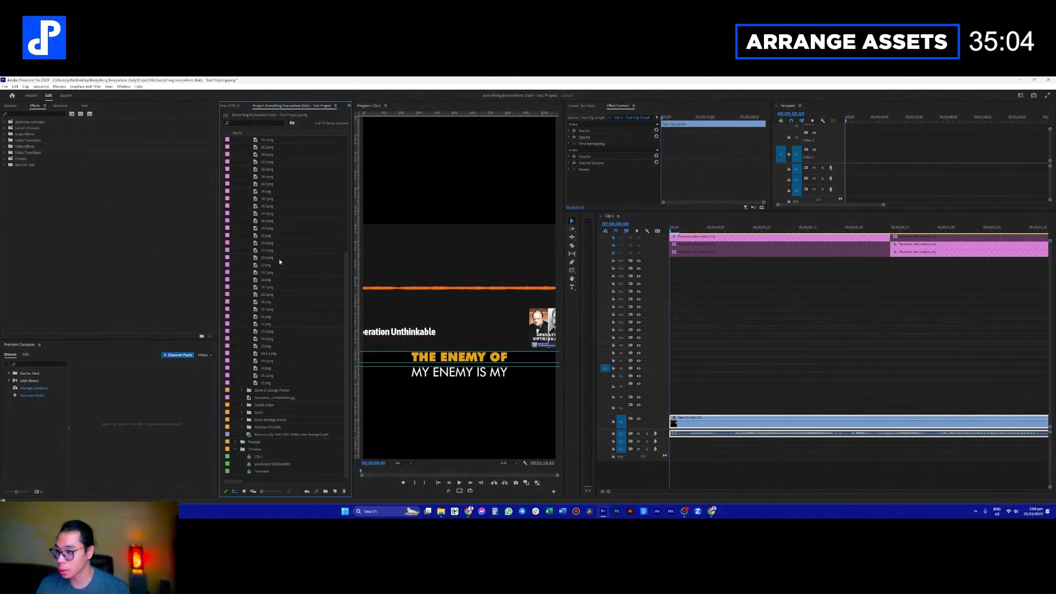
shift+click(267, 382)
scroll(280, 264, up, 8)
drag(266, 177, 688, 412)
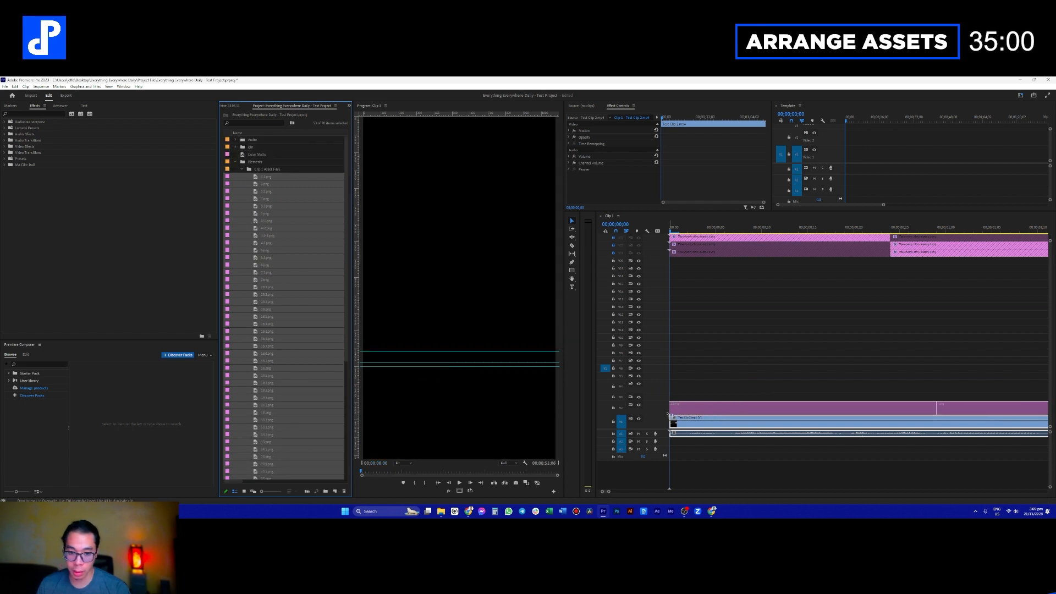
drag(648, 413, 682, 408)
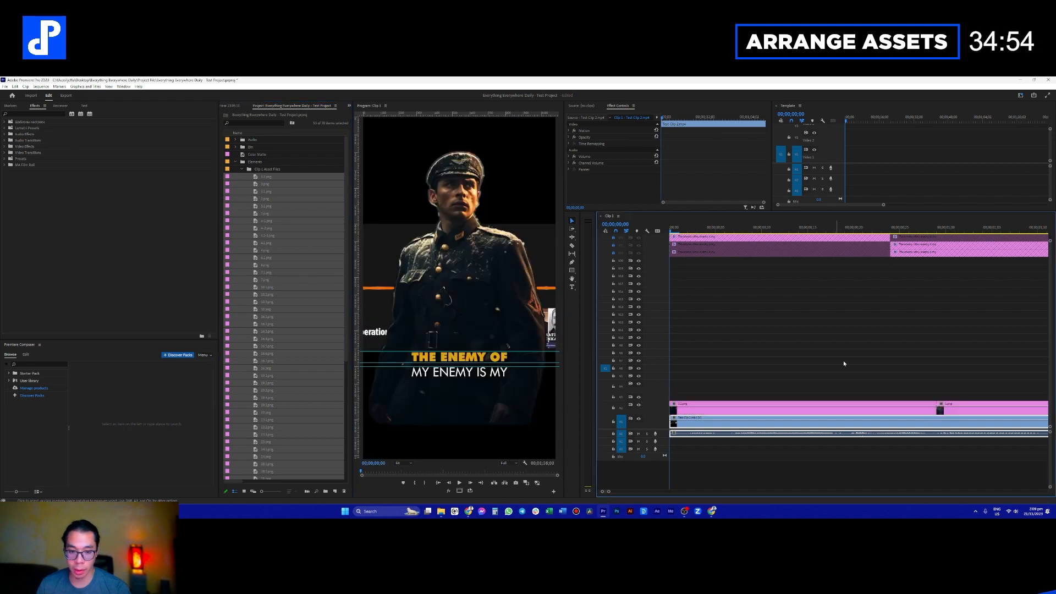
Step: Examine the row of placed images along the timeline and in the preview at several playhead positions
scroll(888, 403, down, 7)
scroll(777, 413, right, 2)
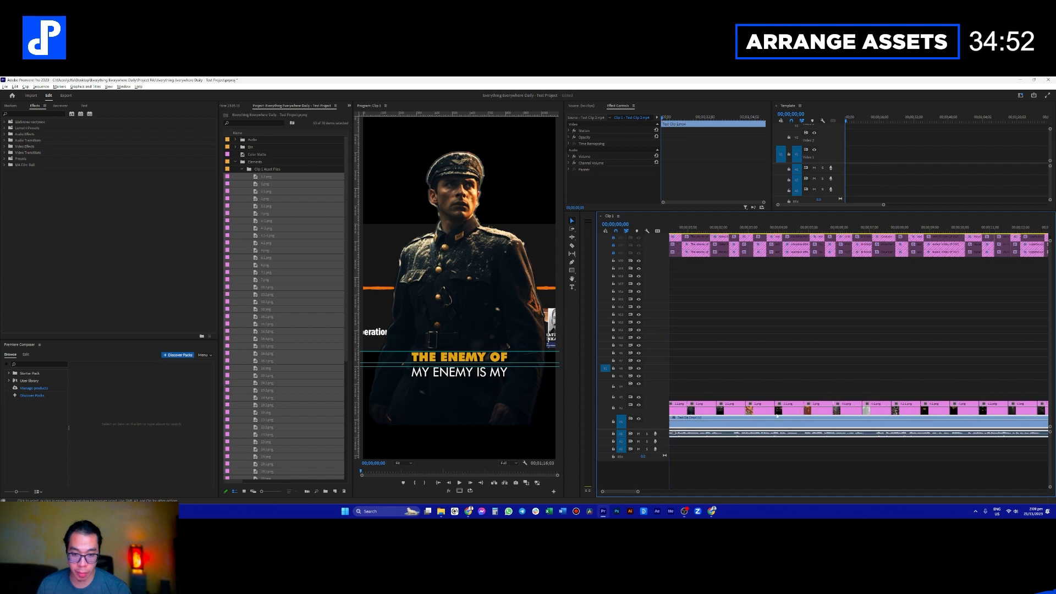
scroll(821, 415, down, 3)
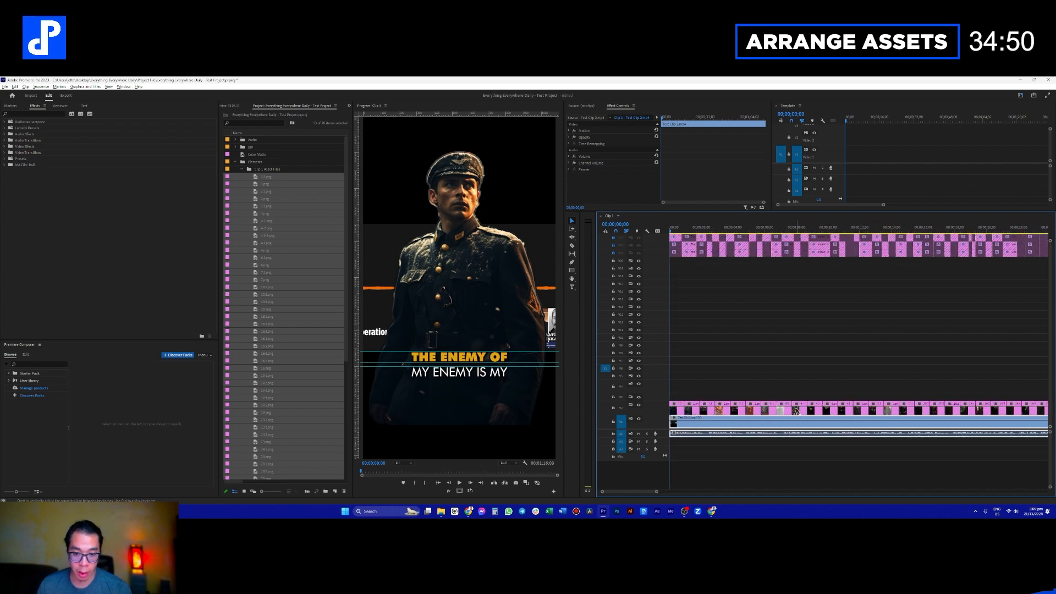
click(847, 383)
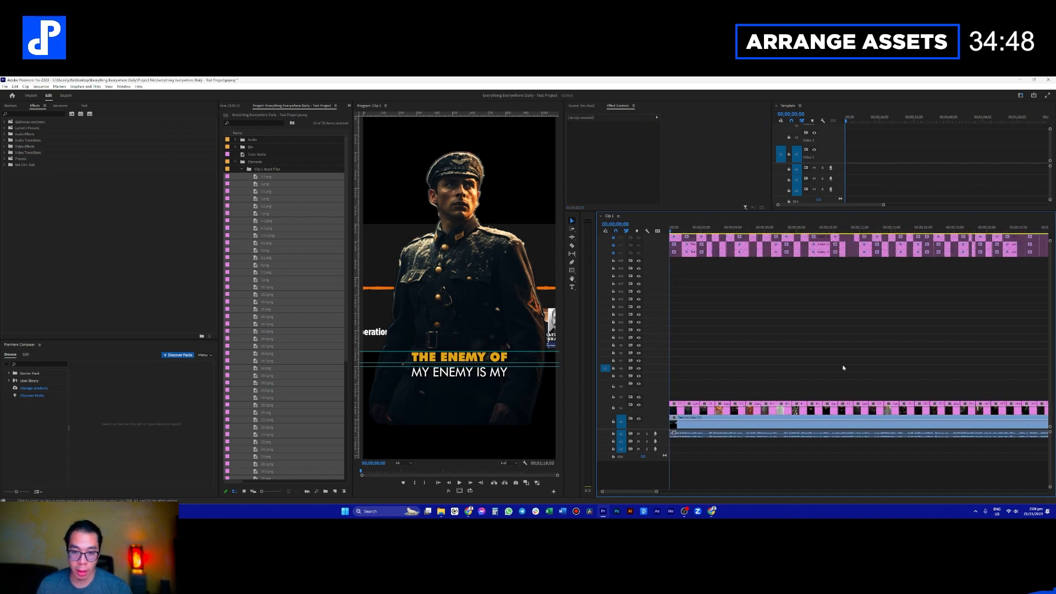
drag(790, 234, 911, 241)
mouse_move(633, 492)
mouse_down()
mouse_move(700, 489)
mouse_move(614, 490)
mouse_up()
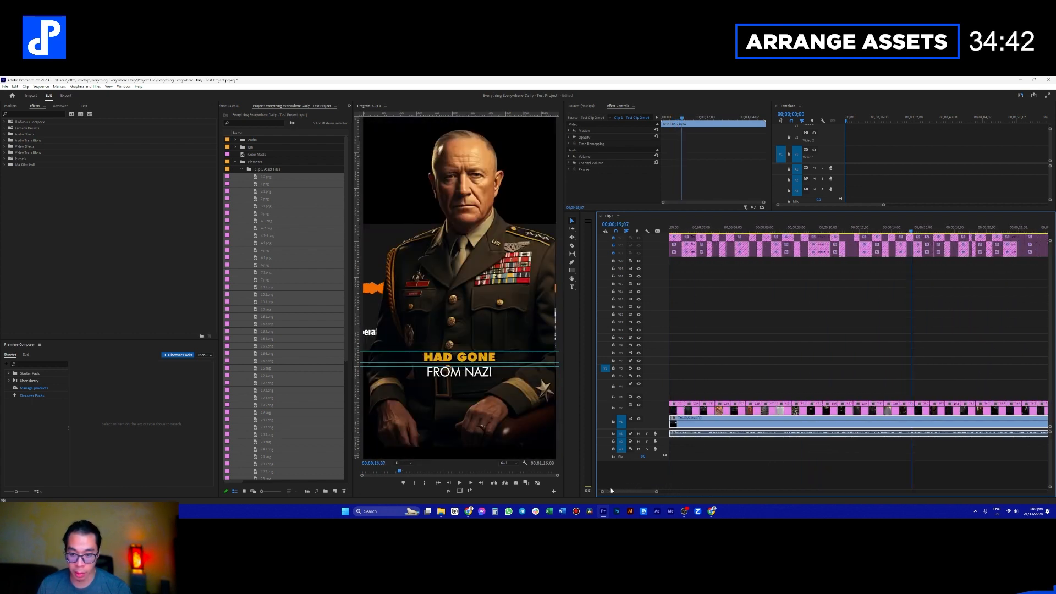
scroll(709, 423, up, 5)
scroll(716, 393, up, 5)
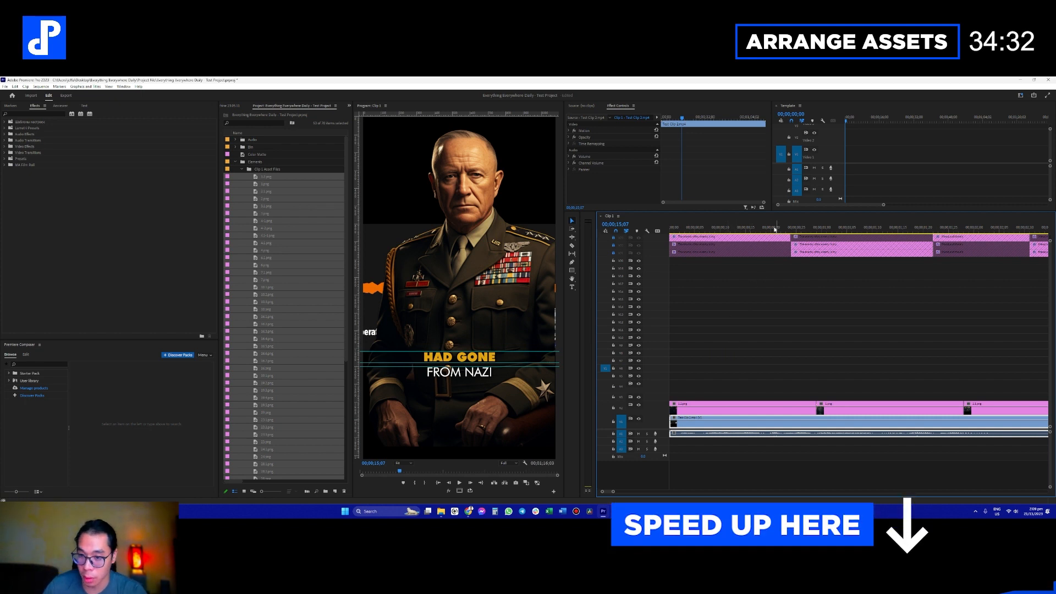
click(750, 228)
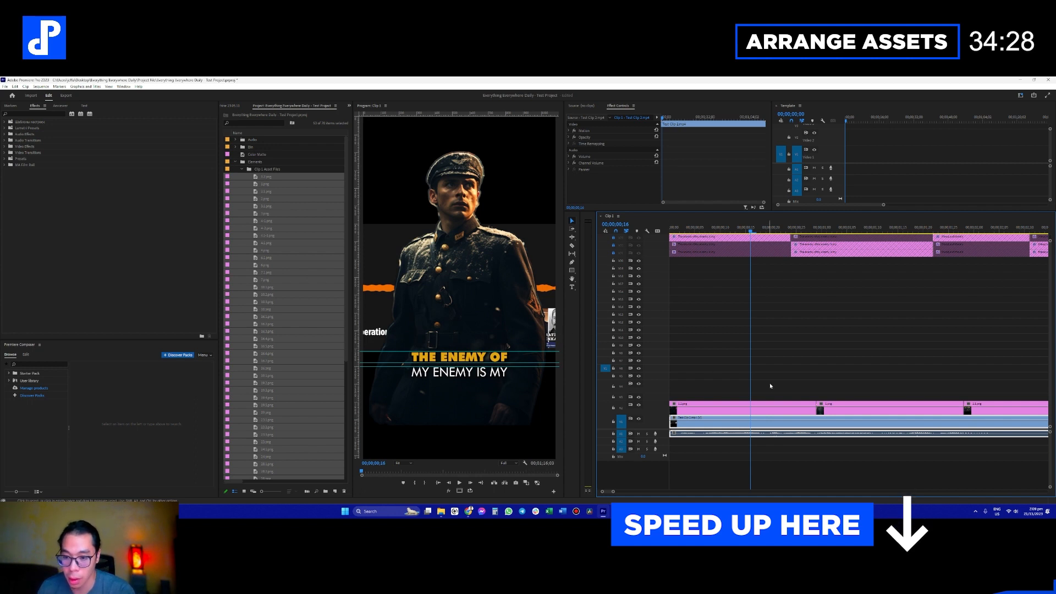
Step: Maximize the timeline, stack the first three foreground images on Video 3 above their background images, and close the gaps between the pairs
key(grave)
scroll(42, 376, up, 5)
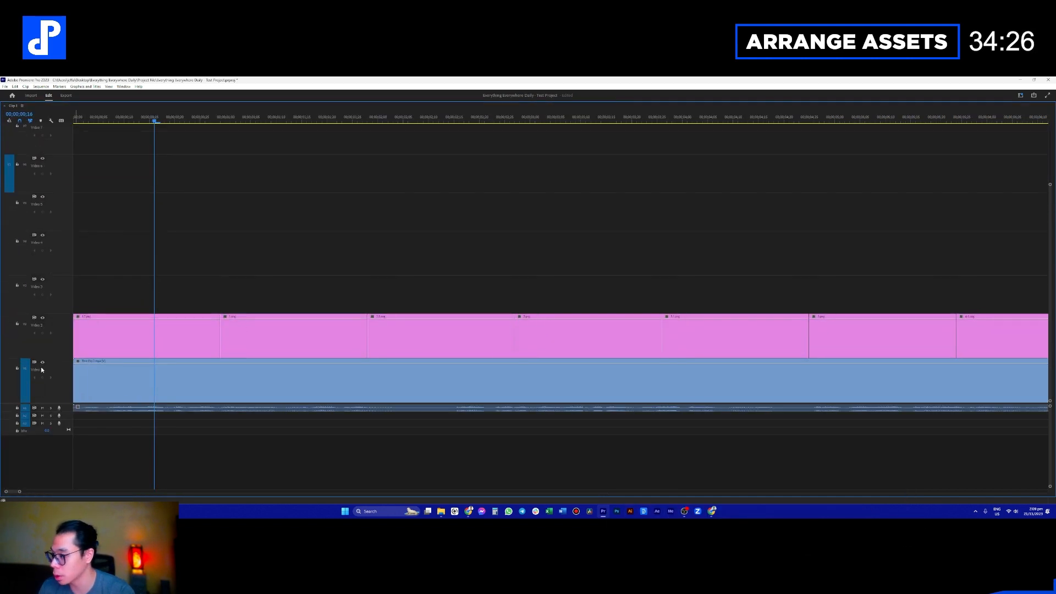
drag(138, 333, 284, 280)
drag(439, 329, 590, 268)
scroll(590, 268, down, 1)
drag(675, 322, 815, 274)
click(727, 320)
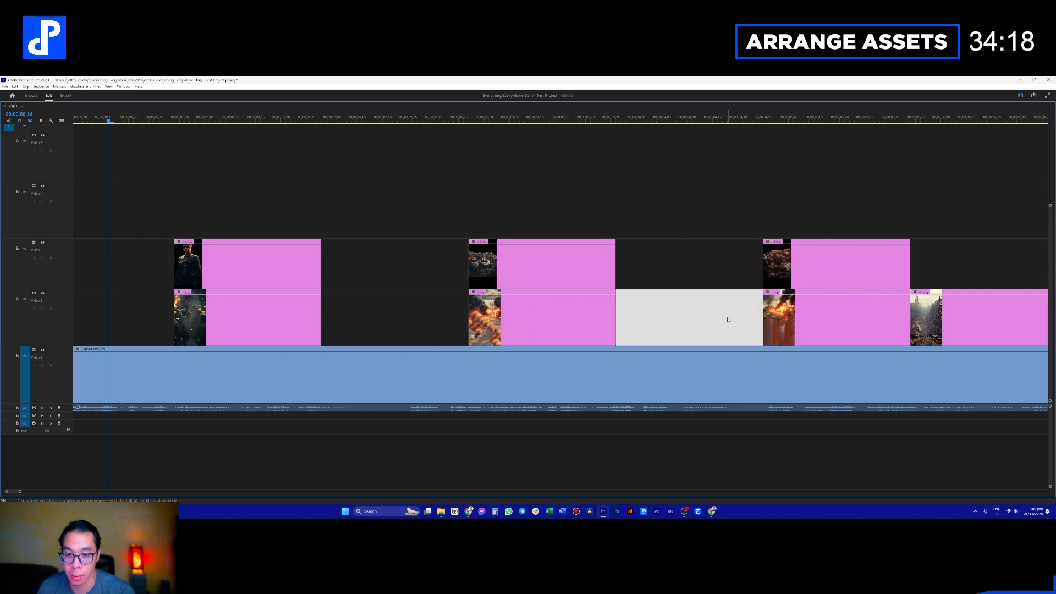
key(Delete)
click(419, 314)
key(Delete)
Step: Stack the ruined street on Video 3 and the rubble cutout on Video 4 above the foggy background, closing the gaps around them
click(666, 343)
drag(667, 343, 794, 272)
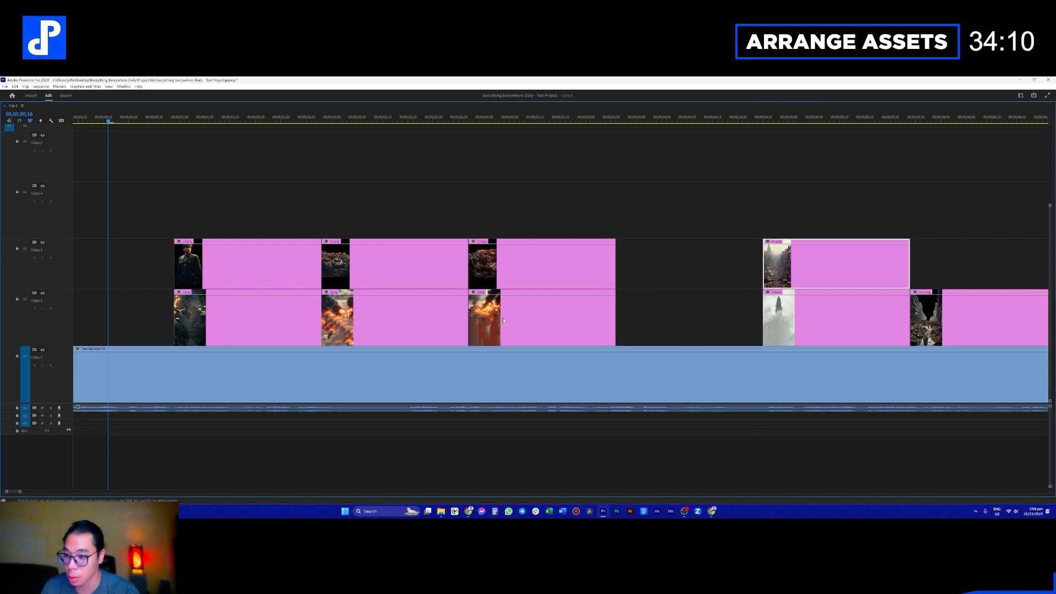
click(839, 331)
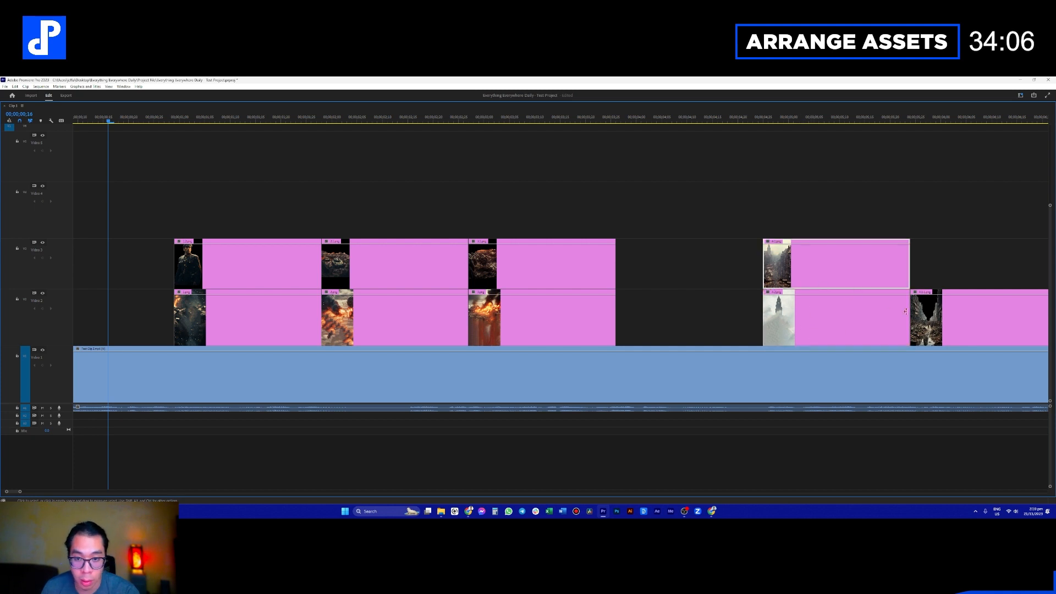
drag(955, 327, 810, 217)
click(706, 327)
key(Delete)
scroll(706, 313, down, 3)
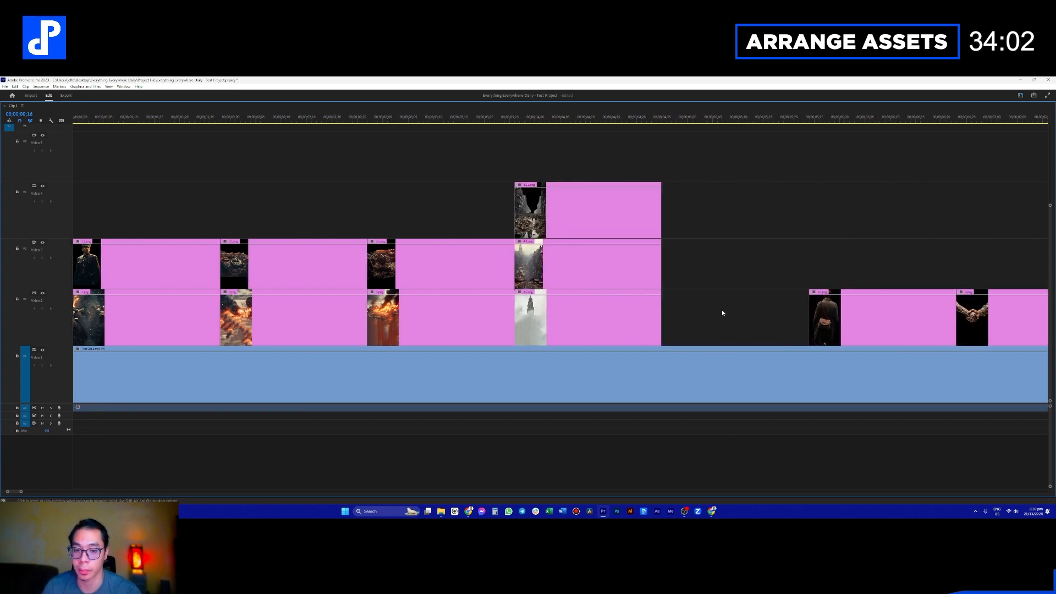
click(696, 324)
key(Delete)
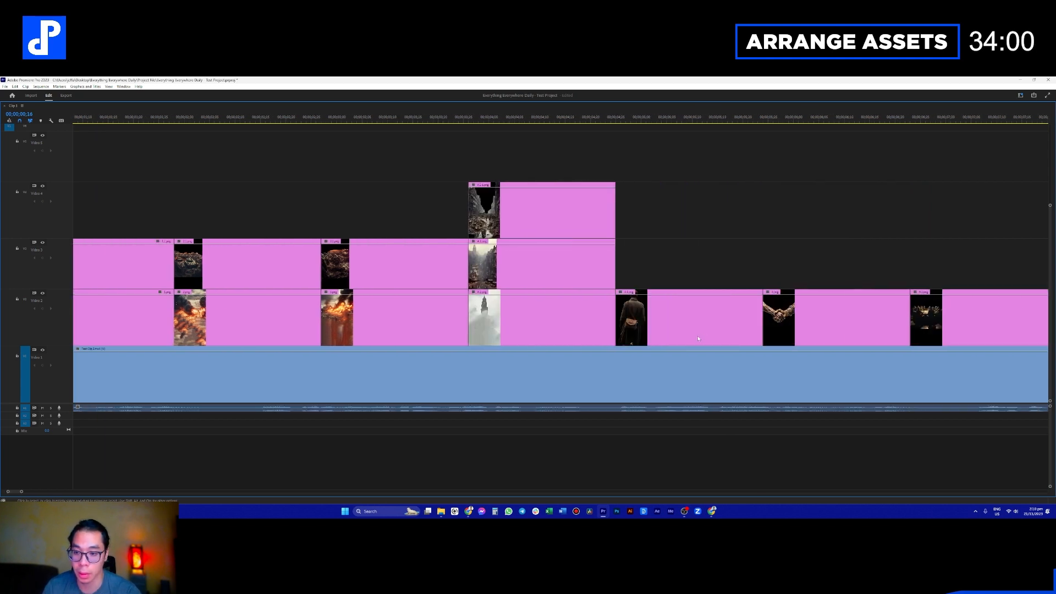
Step: Move the ruined street image further along Video 3, lower the rubble cutout onto Video 3 above the foggy background, and preview the pair
click(653, 326)
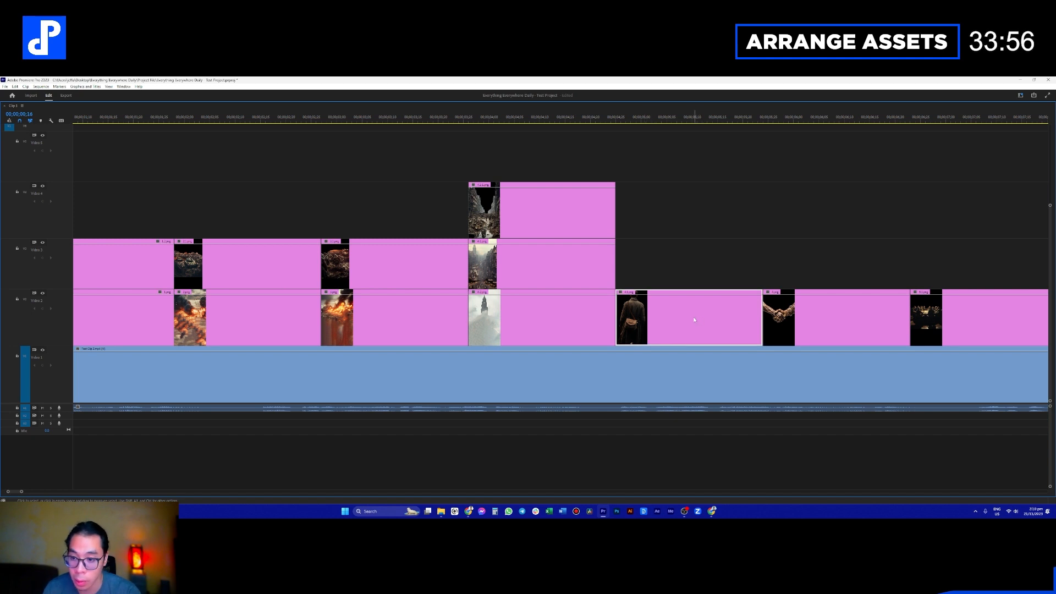
scroll(724, 329, down, 4)
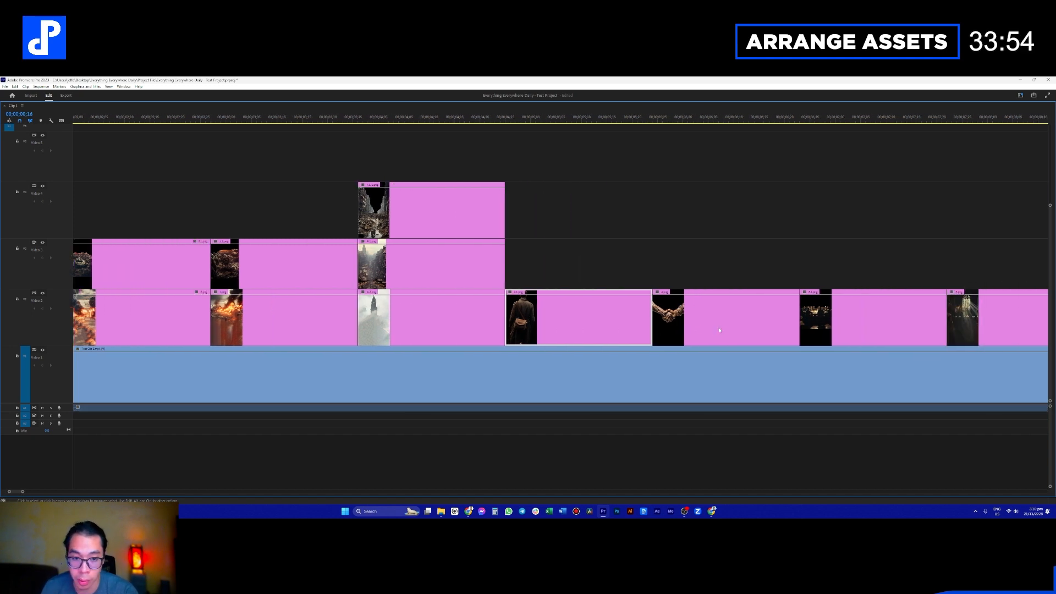
scroll(700, 334, up, 5)
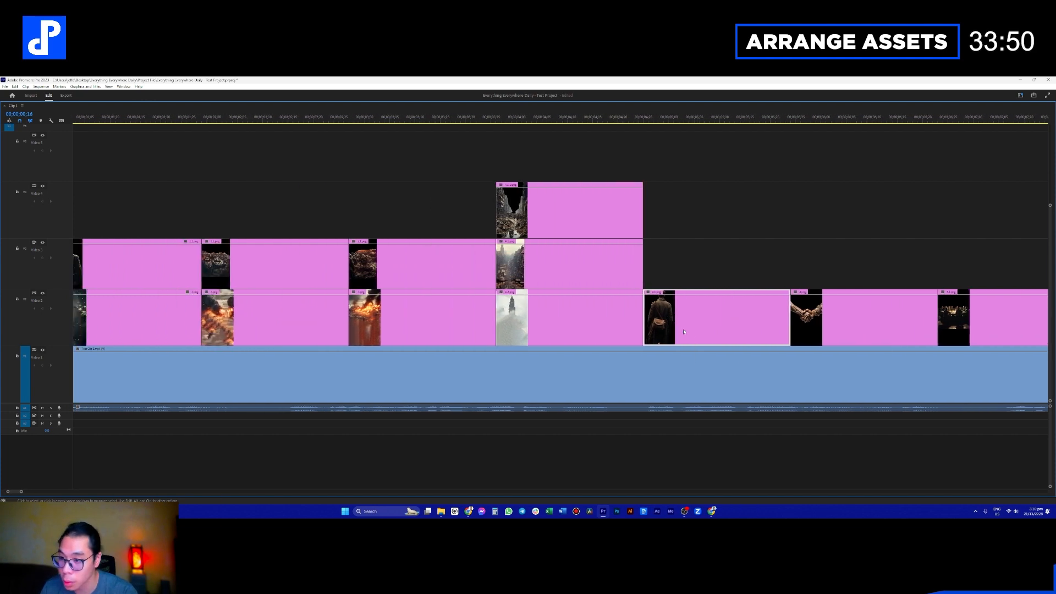
click(621, 275)
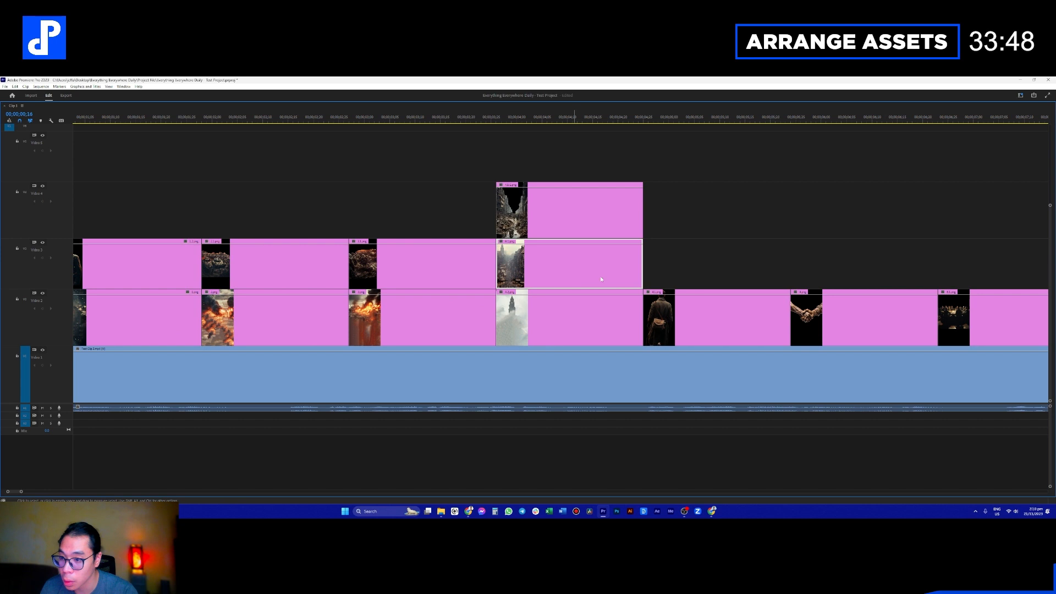
drag(600, 279, 814, 279)
drag(536, 225, 540, 266)
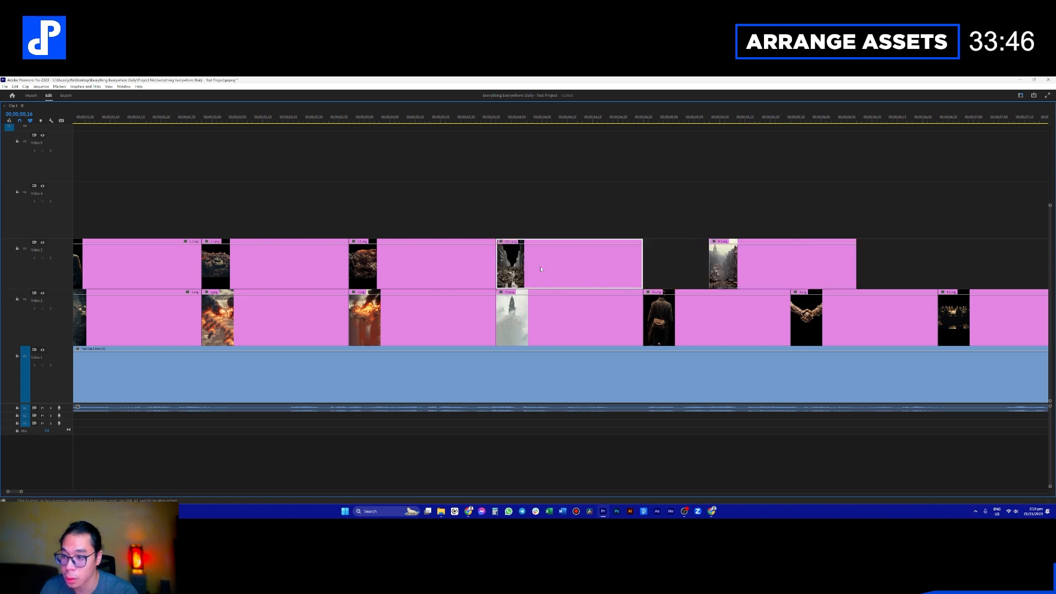
click(546, 121)
key(grave)
key(grave)
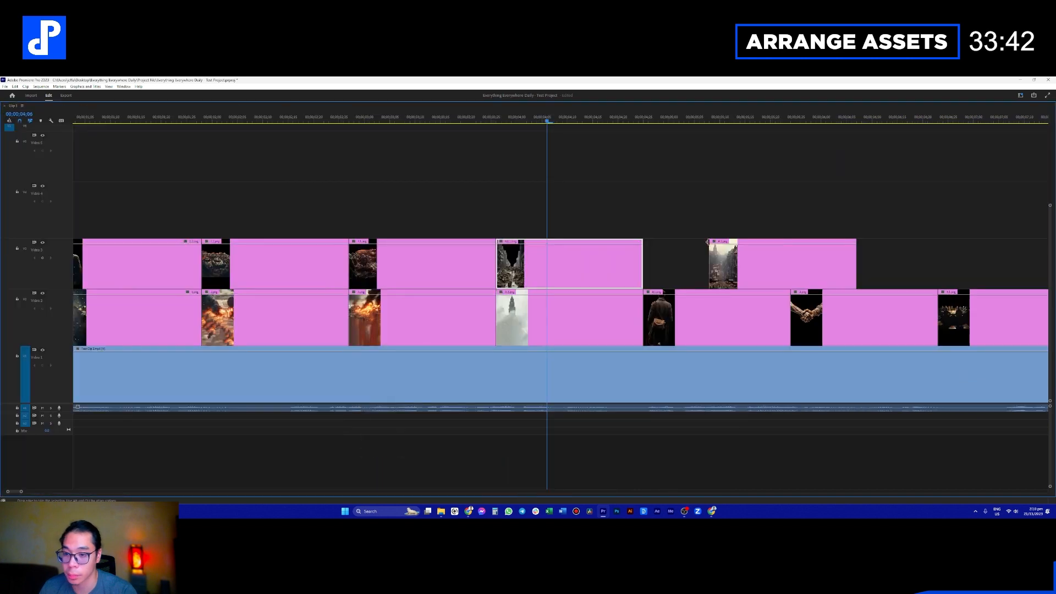
Step: Place the ruined street image on Video 2 with the standing man seen from behind stacked directly above it on Video 3
click(735, 118)
key(grave)
key(grave)
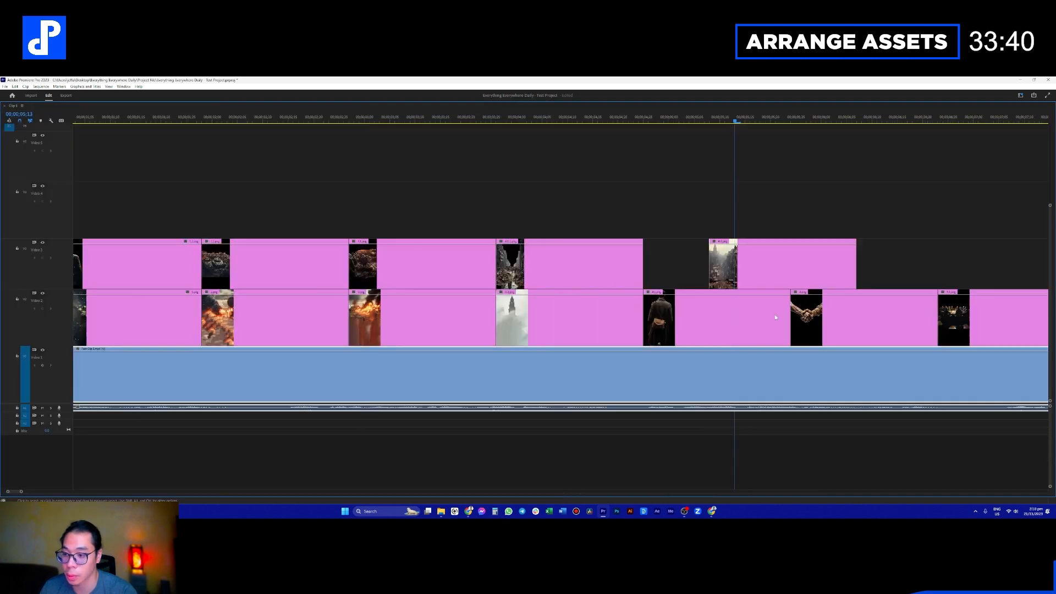
drag(717, 328, 717, 215)
drag(775, 259, 709, 236)
drag(710, 147, 709, 261)
drag(709, 263, 714, 322)
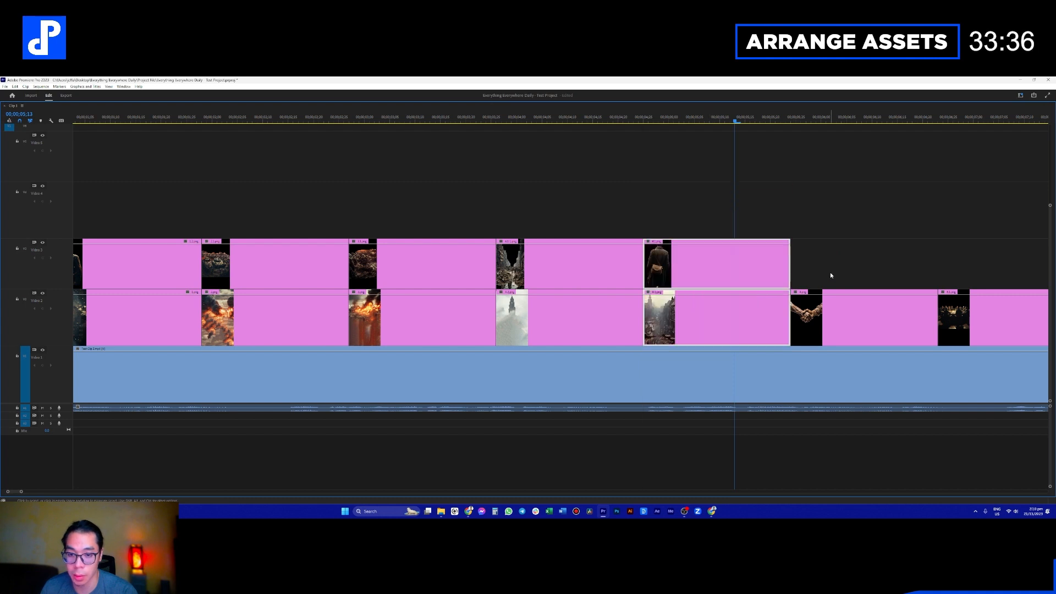
Step: Stack the handshake image on Video 4 above the standing man, pair the next foreground with its dark background, and close the gap
scroll(819, 277, down, 1)
drag(786, 311, 669, 210)
scroll(776, 231, down, 6)
drag(806, 311, 837, 273)
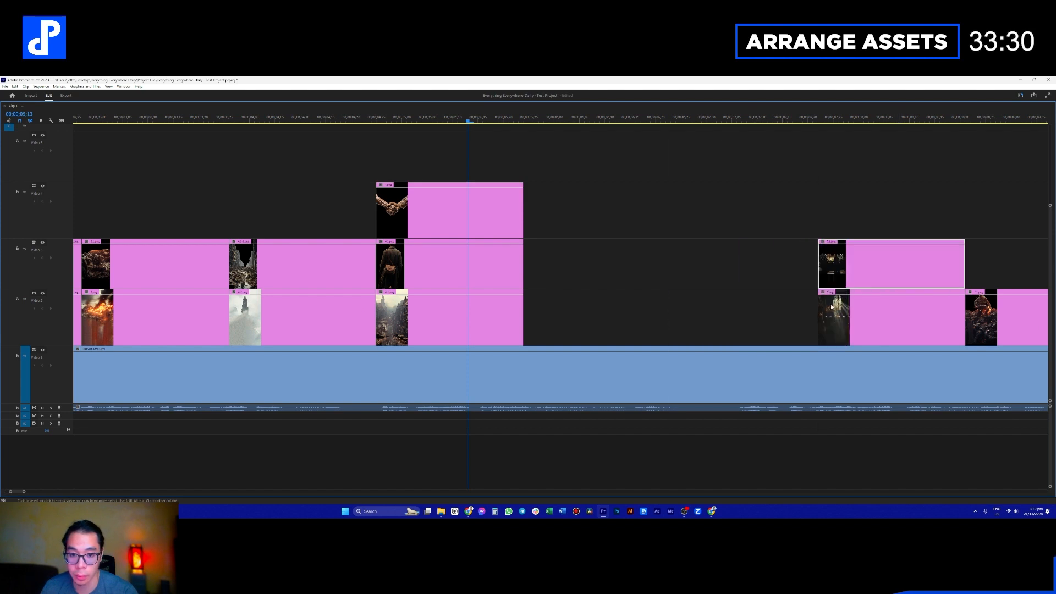
scroll(662, 307, down, 4)
click(601, 318)
key(Delete)
Step: Stack the soldier above the smoky background and the medaled officer above the dark background on Video 3, closing the gap before each pair
click(590, 325)
drag(540, 341, 689, 266)
click(594, 326)
key(Delete)
drag(713, 318, 860, 264)
click(713, 320)
key(Delete)
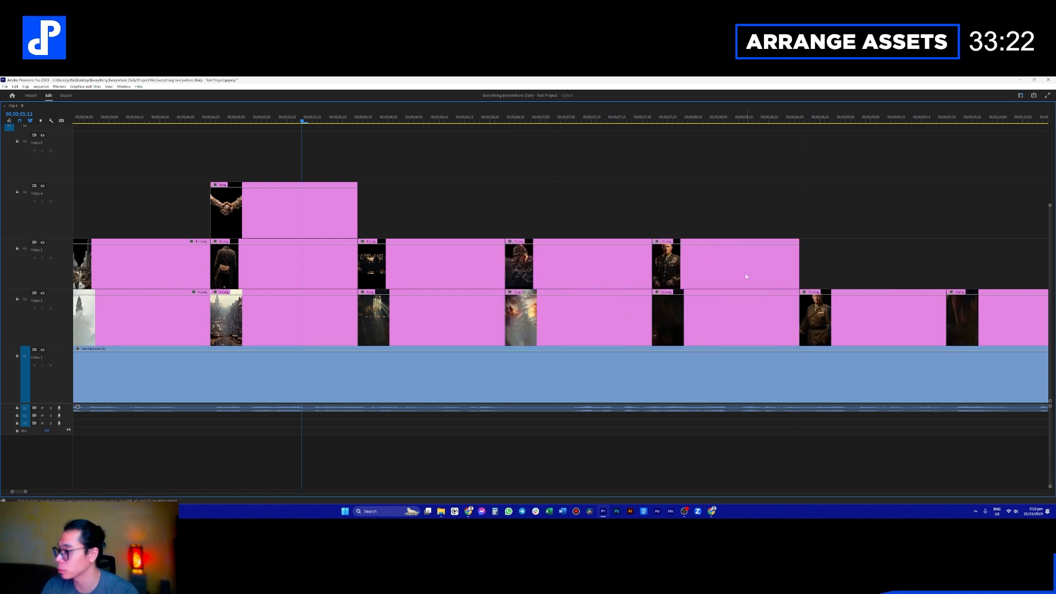
Step: Raise the officer image beside the medaled officer onto Video 3 above the dark brown background and close the gap left on Video 2
scroll(108, 376, down, 2)
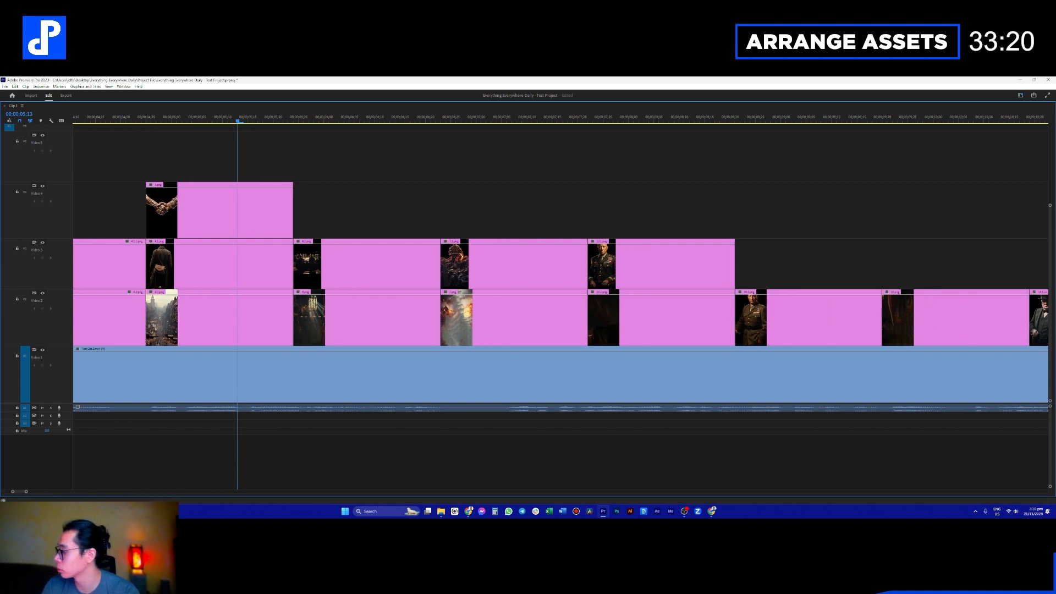
scroll(900, 264, down, 2)
drag(737, 318, 883, 261)
click(816, 313)
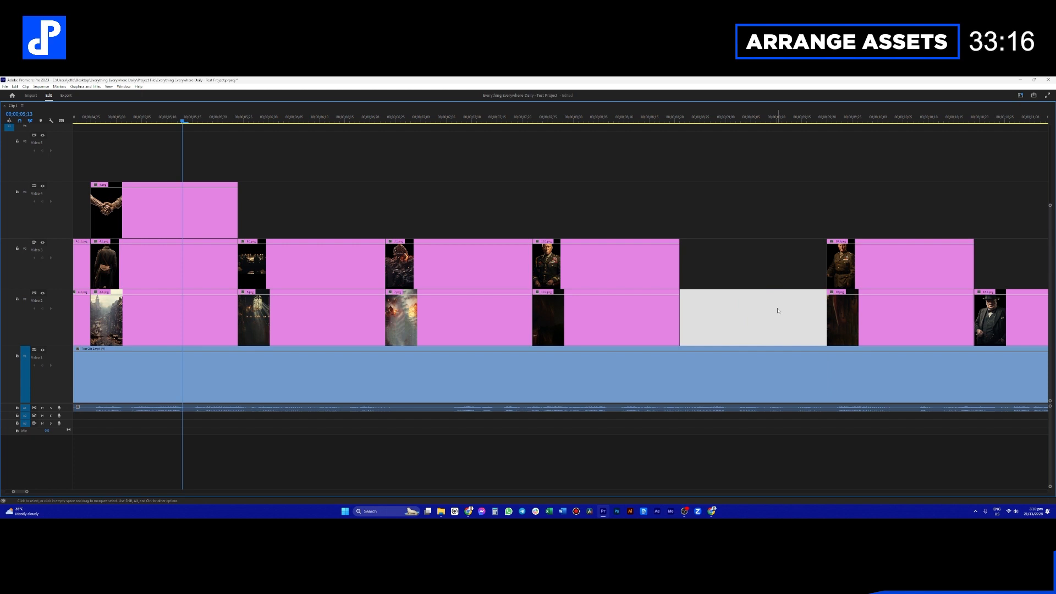
key(Delete)
Step: Stack the hatted man above the church window background and the standing suited man above the dark background on Video 3, closing both gaps
scroll(822, 310, down, 2)
drag(799, 322, 948, 273)
click(878, 319)
key(Delete)
scroll(841, 292, down, 4)
drag(742, 325, 883, 275)
click(766, 308)
key(Delete)
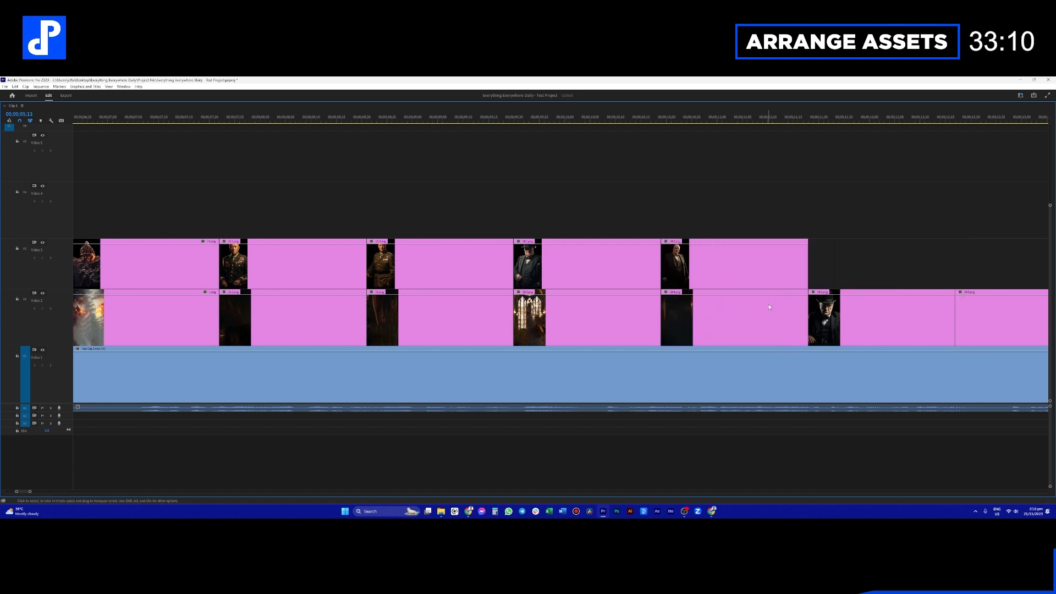
Step: Stack the next hatted man above the dark red background and the seated suited man above the warm lights background, closing both gaps
scroll(765, 308, down, 3)
click(619, 316)
drag(620, 316, 766, 264)
click(641, 313)
key(Delete)
drag(792, 316, 939, 264)
click(759, 316)
key(Delete)
Step: Stack the standing uniformed man above the teal and red background and the seated uniformed man above the orange sky, closing both gaps
scroll(809, 316, down, 3)
drag(777, 329, 928, 267)
scroll(899, 295, down, 3)
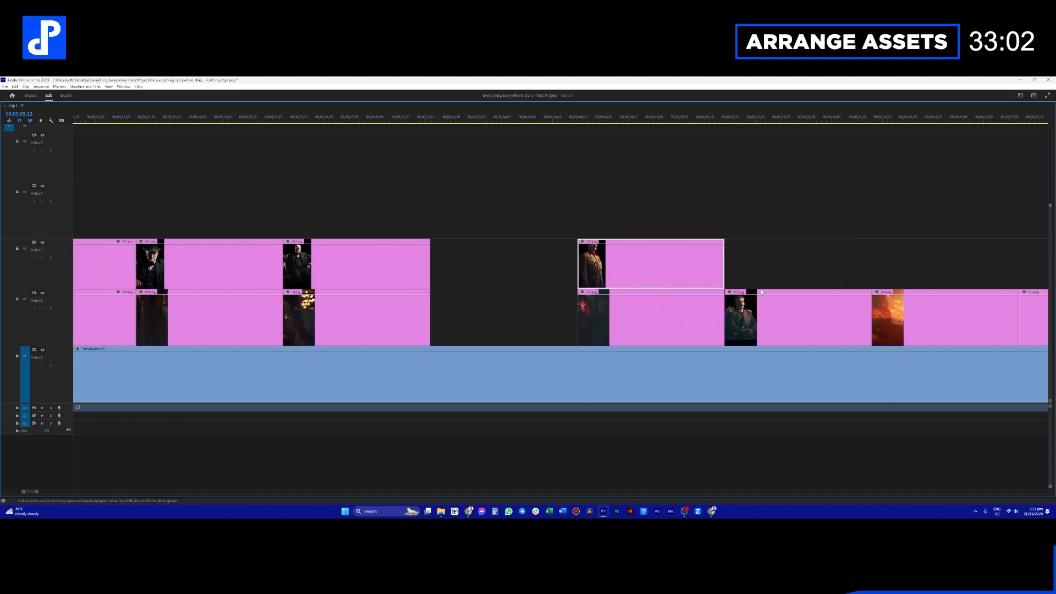
click(525, 311)
key(Delete)
drag(582, 313, 712, 273)
click(604, 317)
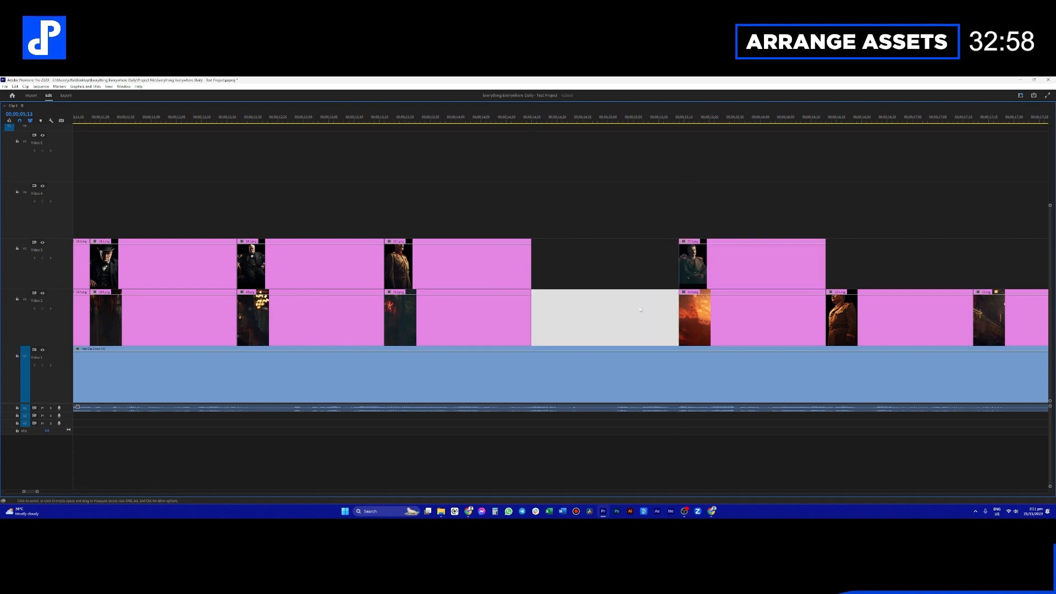
key(Delete)
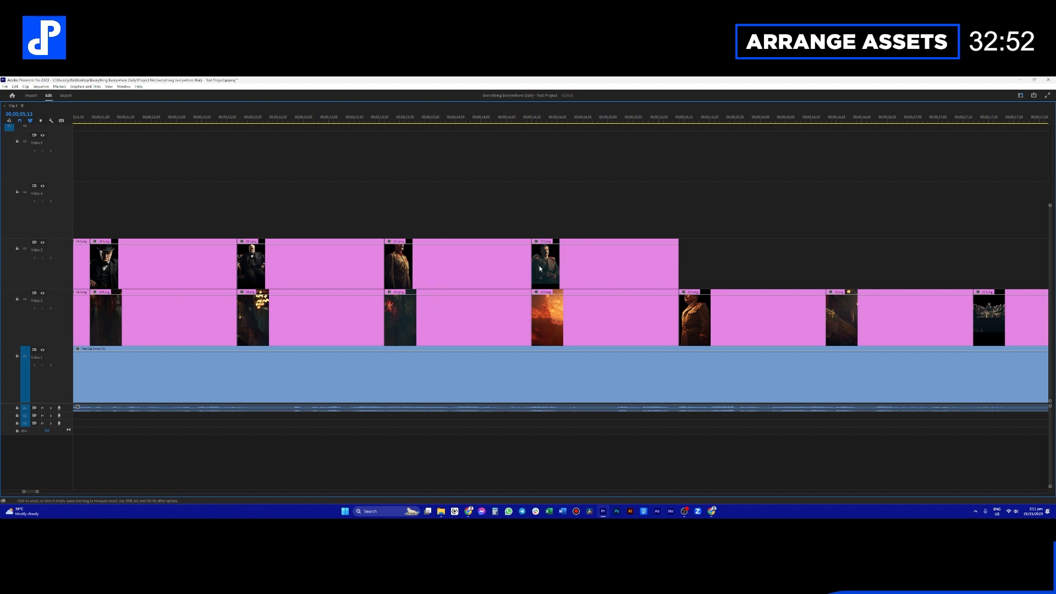
Step: Preview the seated uniformed man and standing uniformed man composites in the program view
click(585, 119)
key(grave)
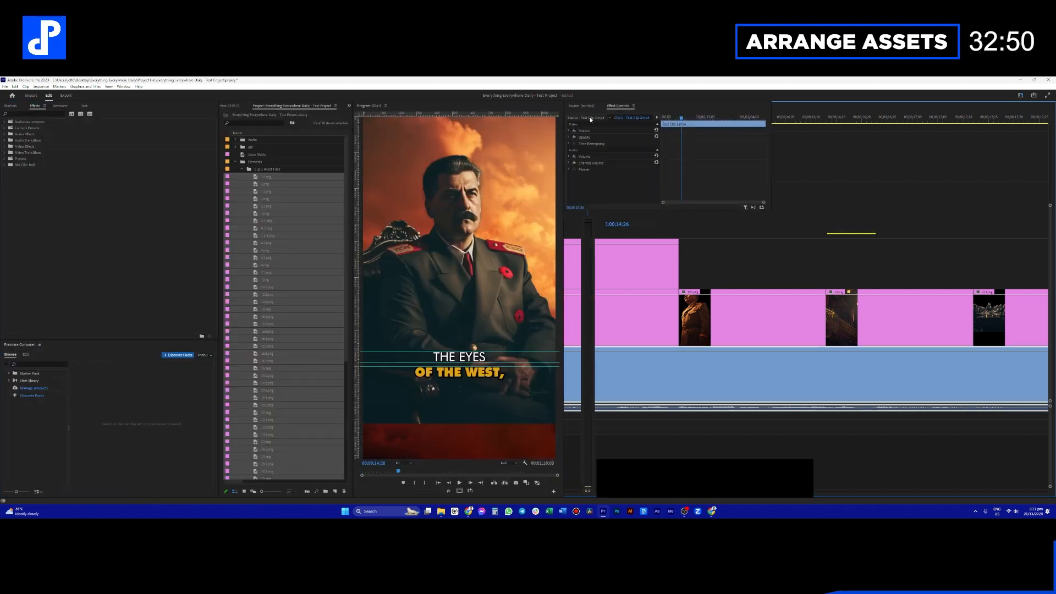
key(grave)
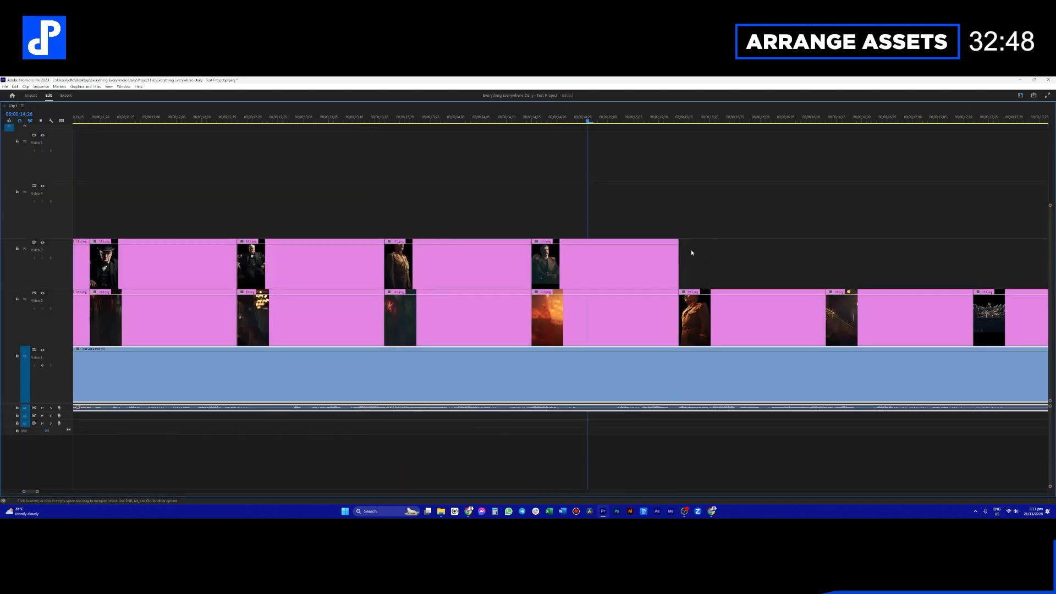
click(486, 118)
key(grave)
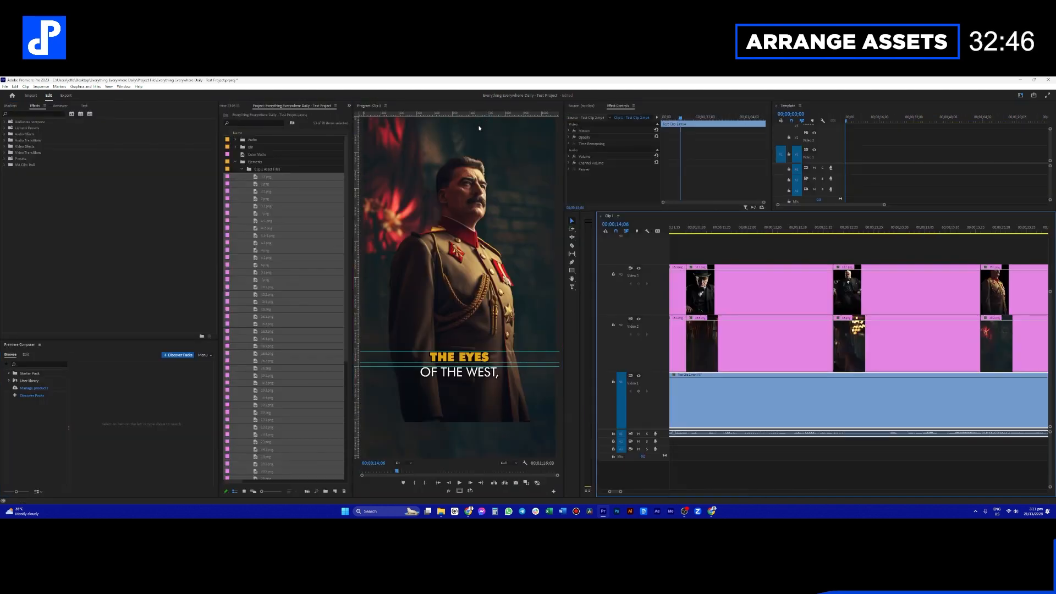
key(grave)
key(grave)
key(grave)
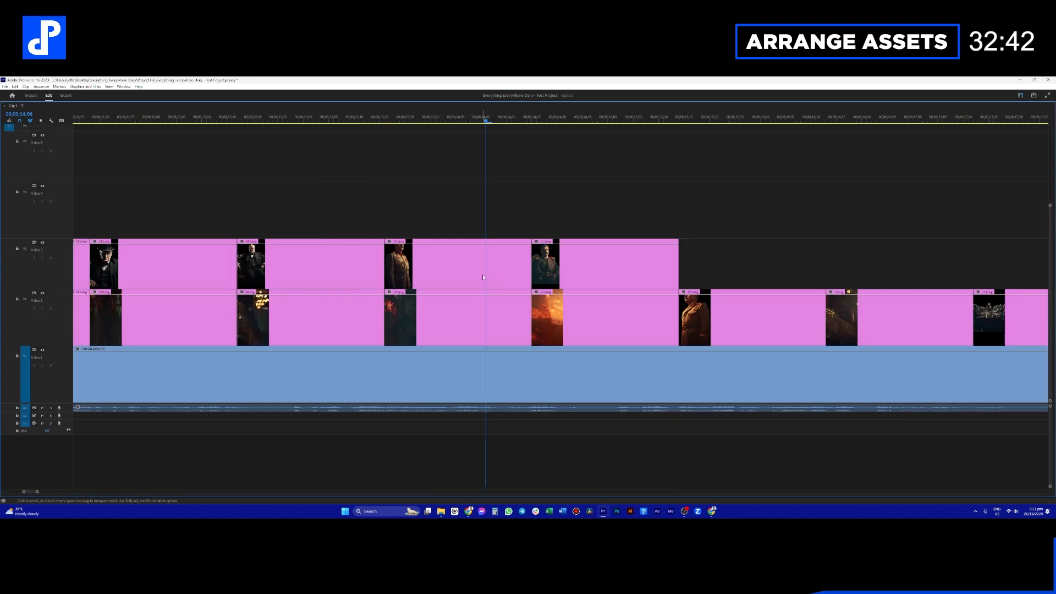
Step: Shift the orange sky background one slot along Video 2 with the next uniformed man above it, keeping the seated man on Video 3
click(614, 275)
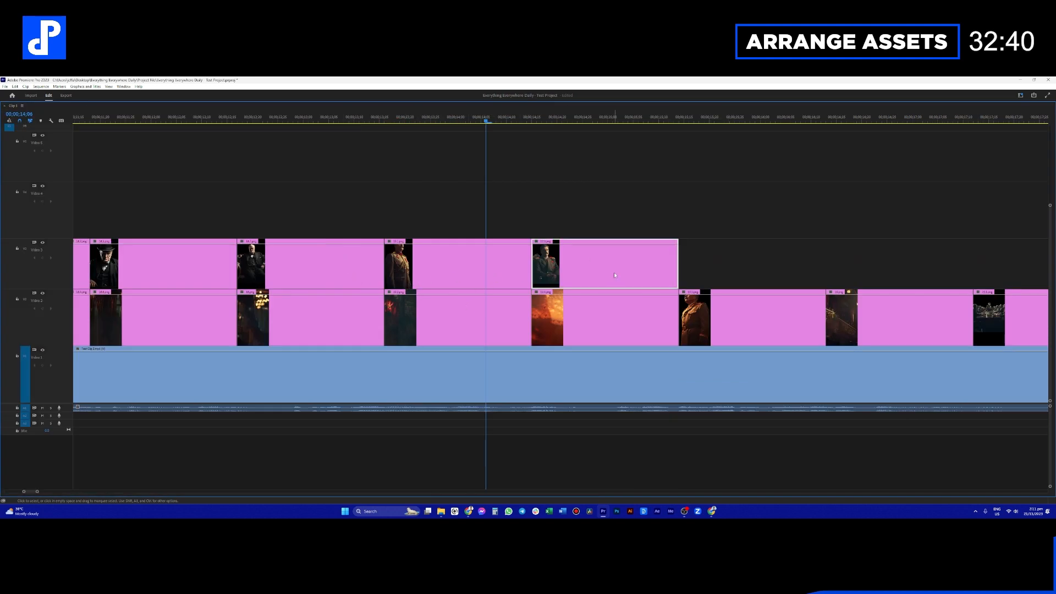
drag(650, 274, 650, 220)
drag(626, 318, 768, 267)
drag(747, 320, 749, 212)
drag(745, 266, 751, 309)
drag(627, 212, 625, 267)
Step: Place the dark brown background under the standing uniformed man and move the teal and red background under the seated man on Video 2
scroll(557, 286, up, 1)
scroll(557, 286, up, 1)
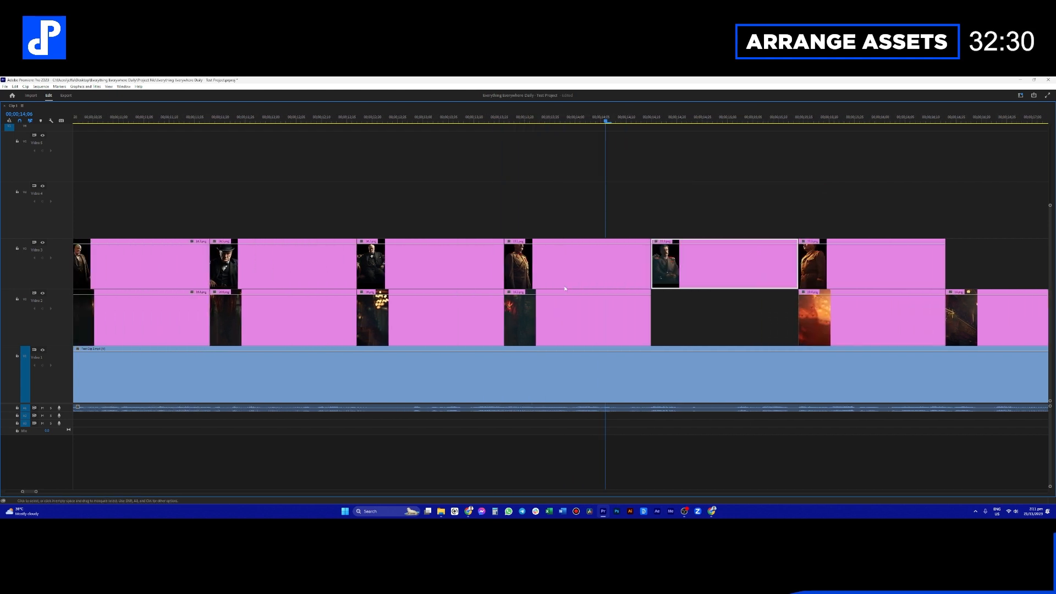
scroll(278, 277, up, 3)
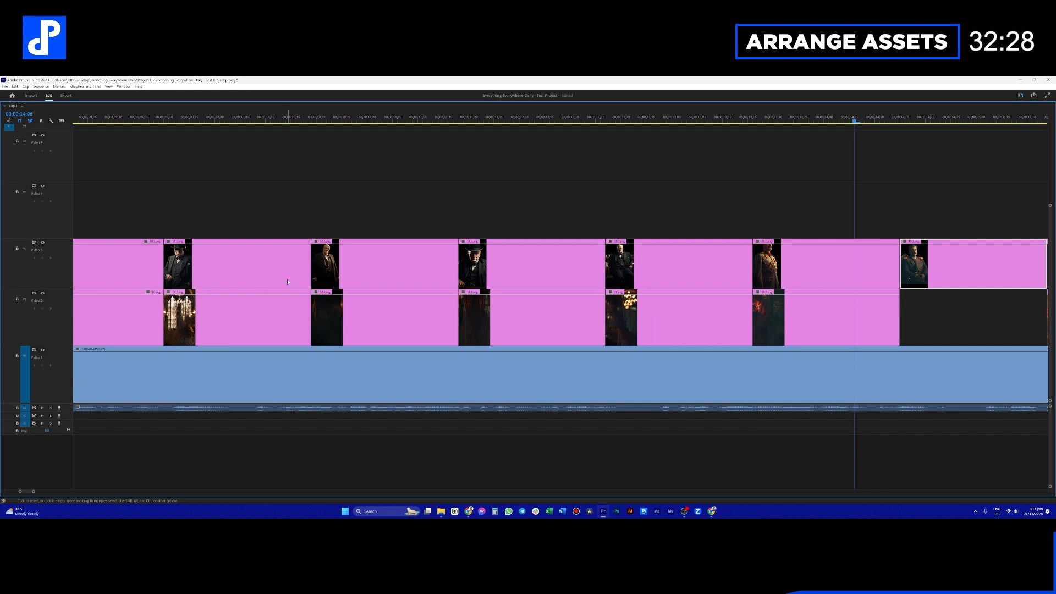
scroll(609, 285, down, 7)
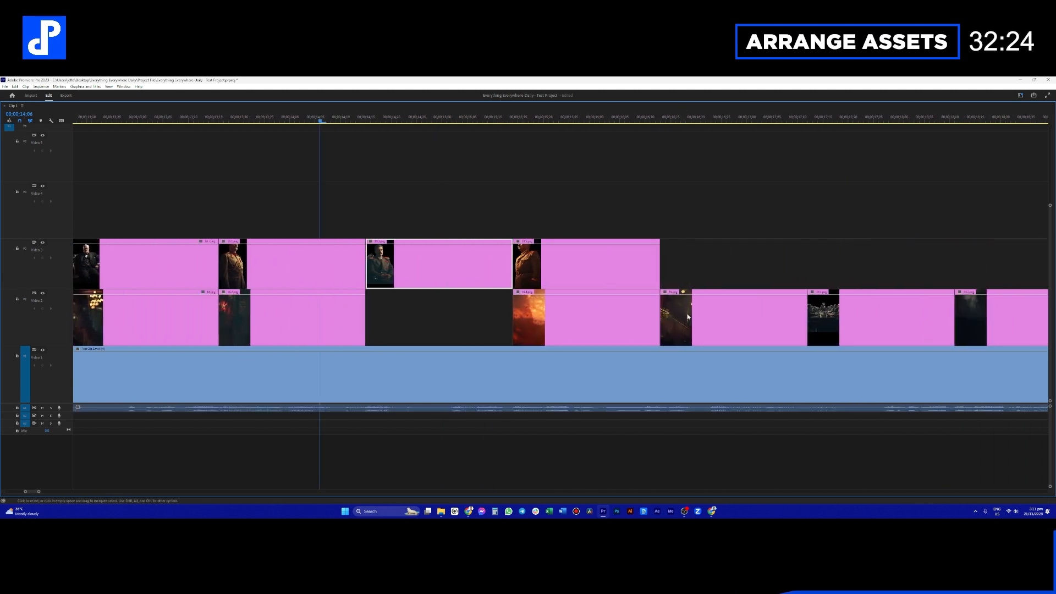
drag(680, 320, 427, 307)
drag(305, 324, 452, 227)
drag(430, 317, 289, 319)
drag(401, 220, 399, 316)
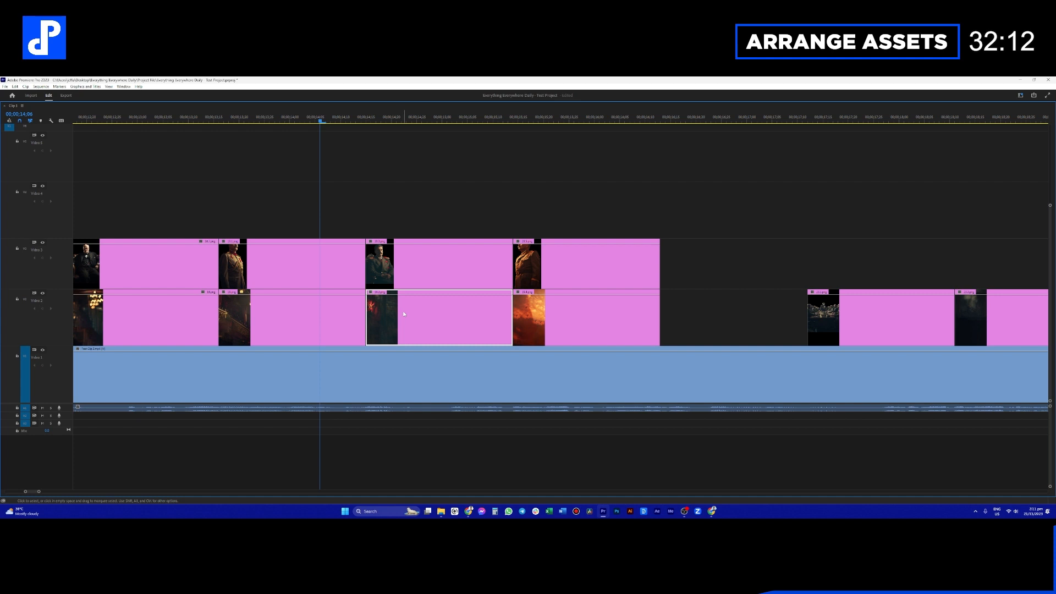
drag(328, 291, 301, 264)
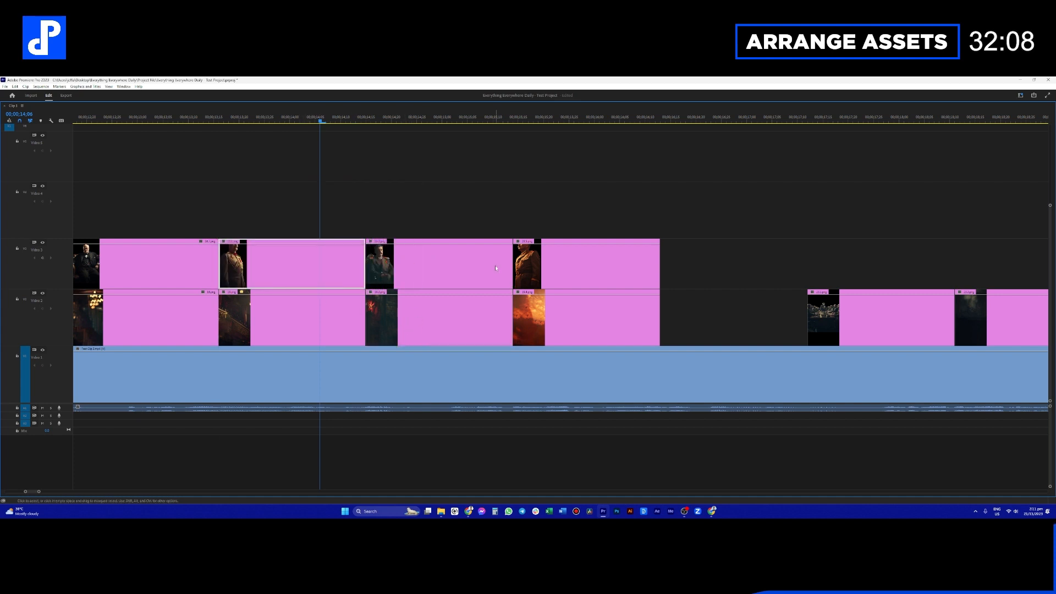
Step: Raise both meeting group images onto Video 3 and pair them with the misty grey and dark blue backgrounds directly after the orange sky pair
scroll(710, 285, right, 3)
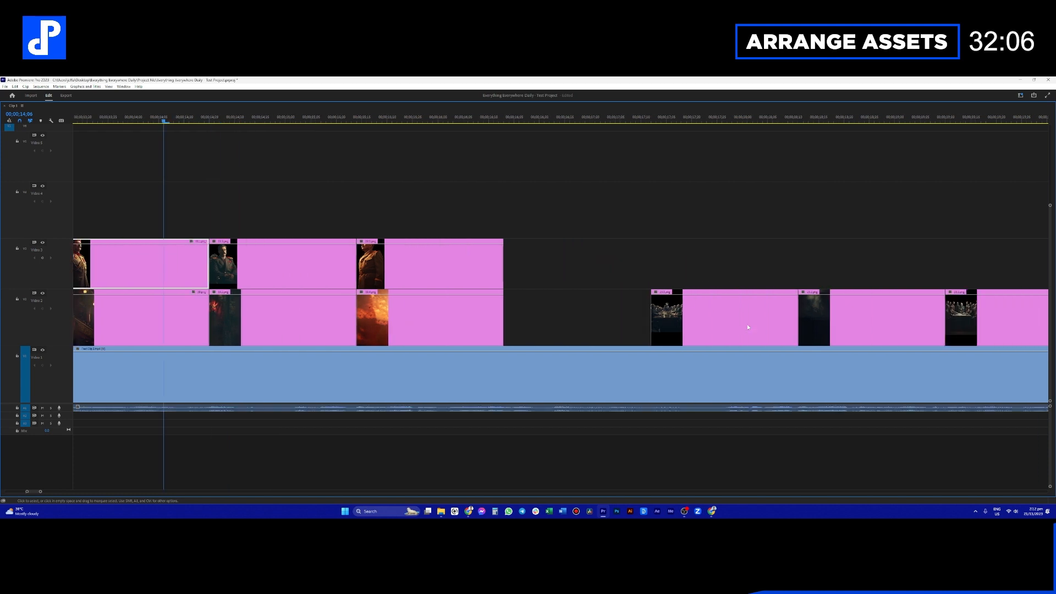
drag(748, 327, 864, 282)
scroll(864, 282, right, 4)
drag(809, 322, 923, 270)
click(921, 312)
drag(900, 315, 313, 301)
drag(599, 273, 305, 275)
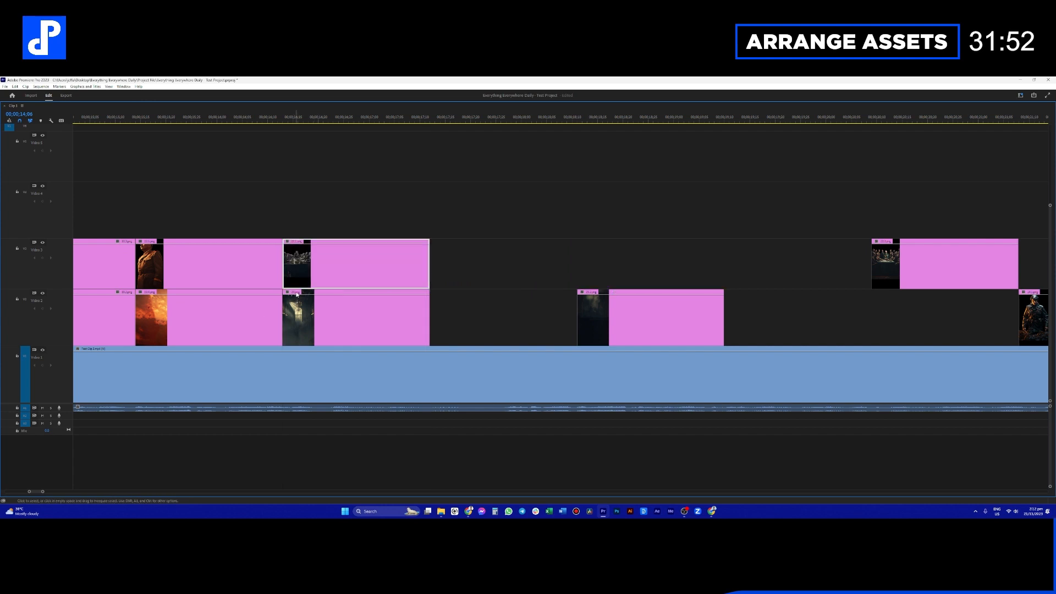
drag(674, 323, 527, 323)
drag(950, 267, 511, 267)
Step: Close the gap before the soldier image, raise it onto Video 3 above the blue and orange crowd background, and close the resulting gap
scroll(551, 259, down, 3)
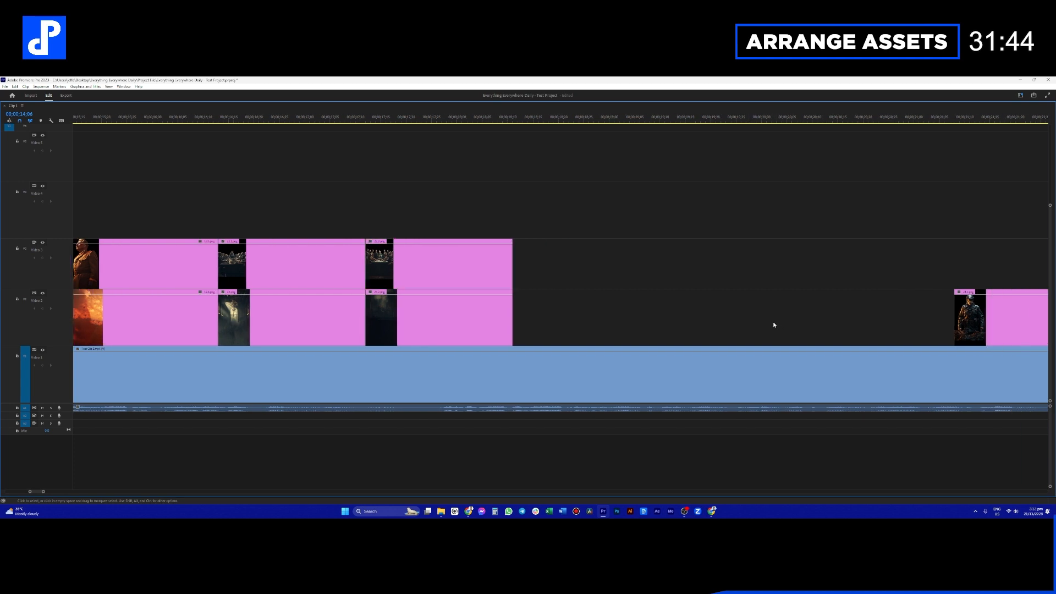
click(612, 323)
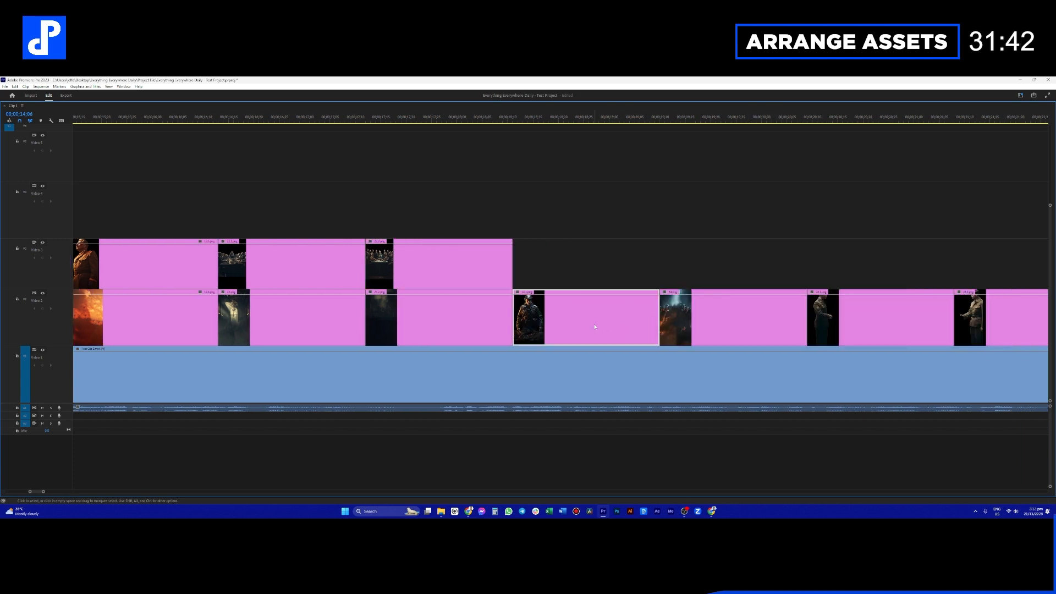
drag(689, 299, 735, 274)
drag(738, 270, 738, 270)
click(633, 317)
key(Delete)
Step: Stack the two standing figures on Video 3 and Video 4 above the grey street crowd background and close the gap
click(691, 324)
drag(697, 324, 858, 235)
drag(767, 208, 848, 271)
drag(831, 272, 965, 278)
click(780, 311)
key(Delete)
scroll(765, 289, down, 1)
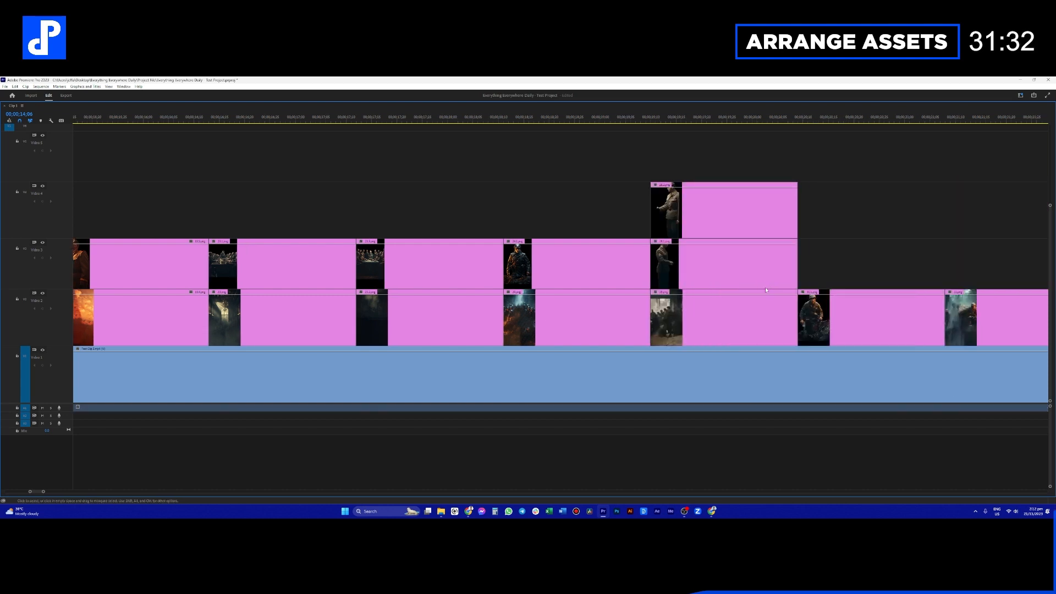
Step: Raise the next soldier image onto Video 3 above the misty blue background and close the gap on Video 2
scroll(766, 290, down, 4)
drag(697, 312, 814, 273)
click(686, 305)
key(Delete)
Step: Stack the two dark figure images on Video 3 and Video 4 above the light rays background, directly after the rainy street image
click(783, 309)
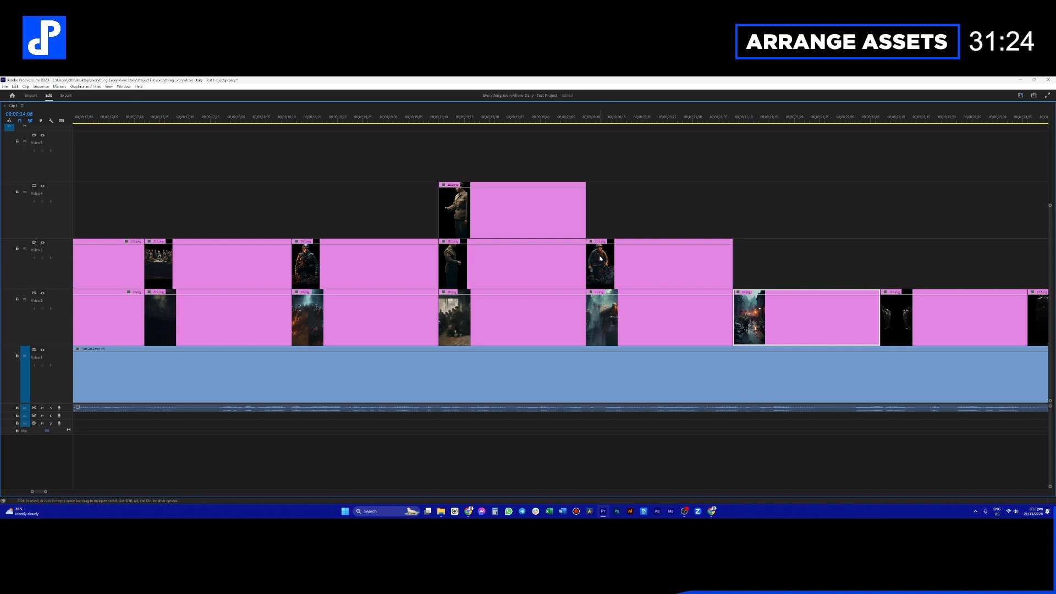
scroll(713, 307, down, 1)
drag(761, 329, 862, 271)
scroll(720, 315, down, 4)
drag(786, 284, 787, 286)
drag(819, 321, 819, 212)
drag(932, 312, 794, 313)
drag(757, 202, 797, 316)
drag(818, 320, 676, 318)
Step: Stack the dark figures image on Video 3 above the cloudy sky background and move the sunset silhouettes image directly after it on Video 2
scroll(754, 289, right, 5)
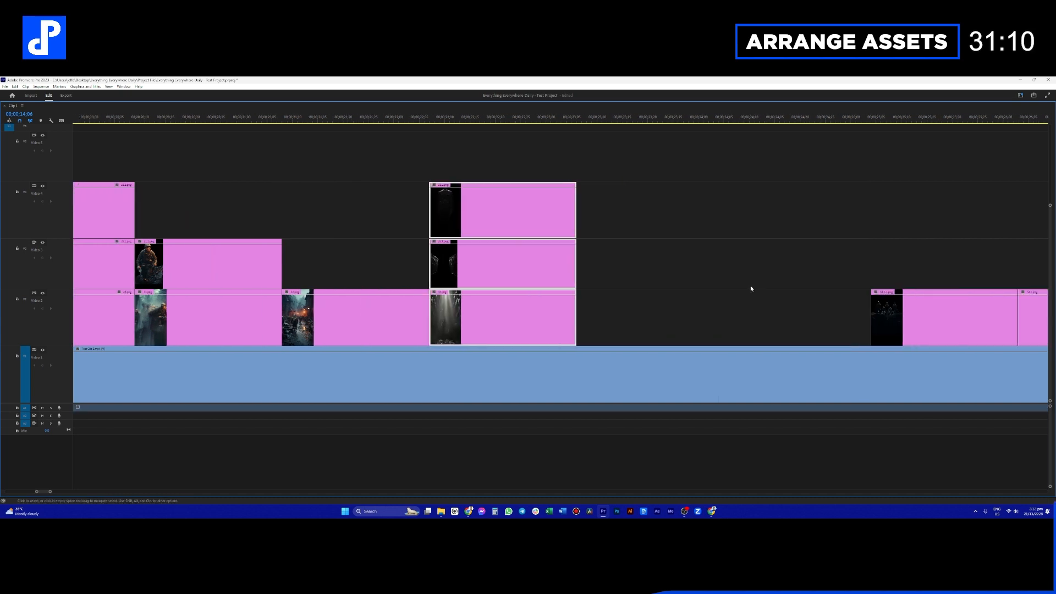
click(772, 330)
drag(767, 330, 710, 330)
scroll(936, 325, right, 2)
click(784, 325)
drag(942, 299, 423, 299)
drag(630, 311, 462, 259)
scroll(799, 273, right, 1)
scroll(800, 274, right, 1)
drag(732, 325, 595, 325)
Step: Stack the last silhouette group above the bright blue sky background on Video 3 and close the remaining gaps between the final images
scroll(941, 325, right, 3)
drag(841, 324, 988, 266)
click(856, 304)
key(Delete)
click(299, 311)
key(Delete)
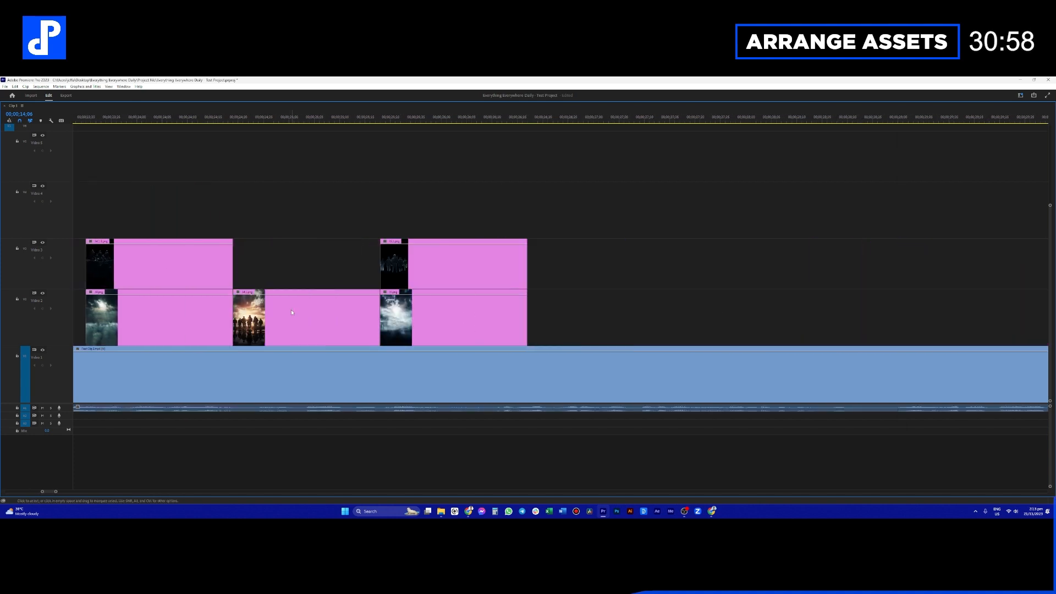
scroll(299, 311, left, 3)
click(291, 322)
key(Delete)
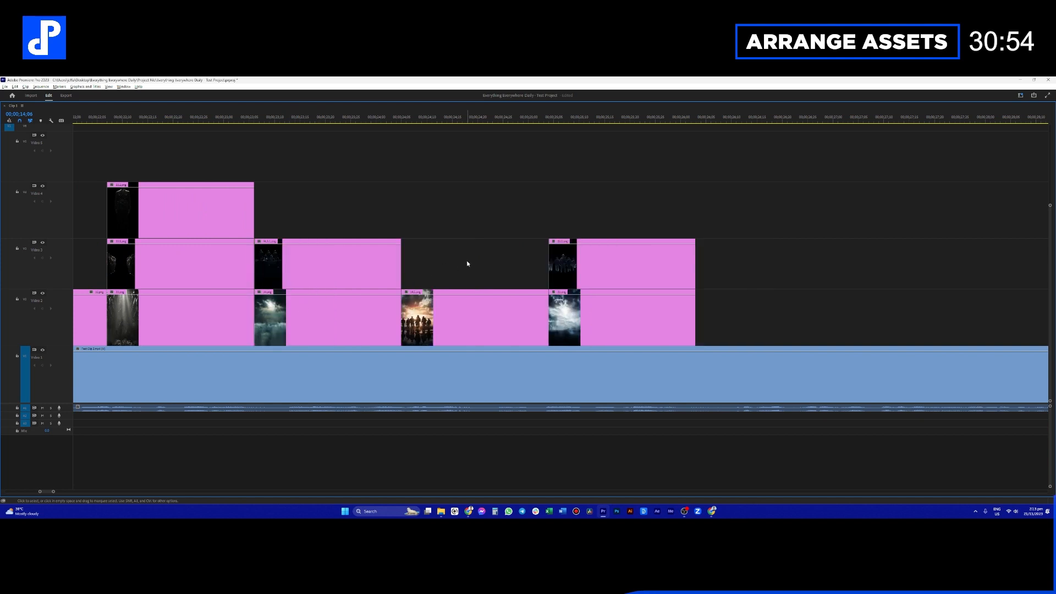
Step: Restore the full Premiere Pro workspace, snap its window to half the screen, and bring the Clip 1 folder window fully into view beside it
scroll(467, 260, down, 5)
scroll(318, 262, up, 5)
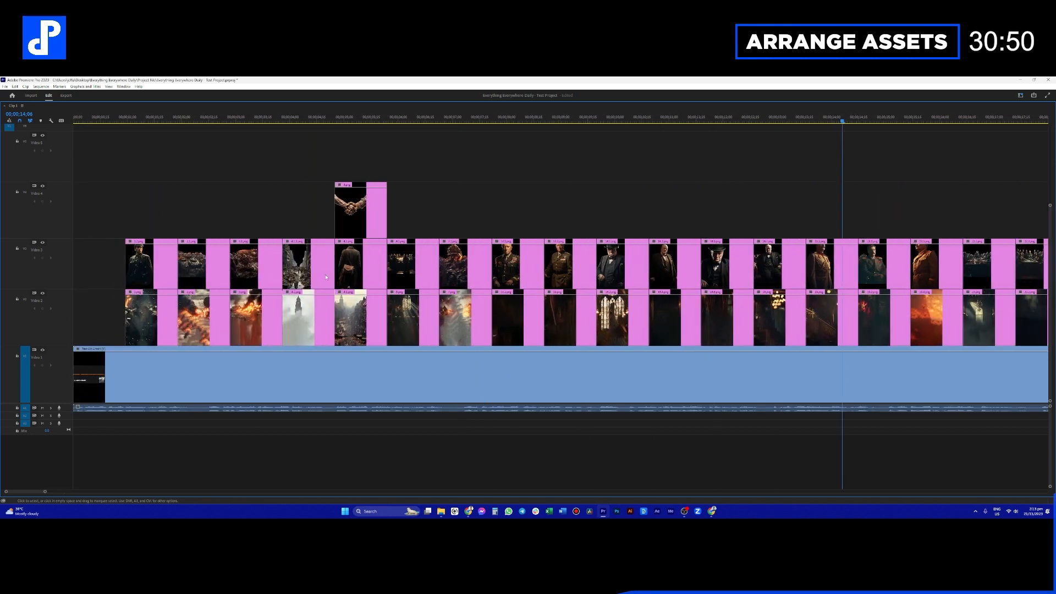
scroll(288, 276, up, 2)
key(grave)
drag(482, 79, 1051, 234)
click(177, 172)
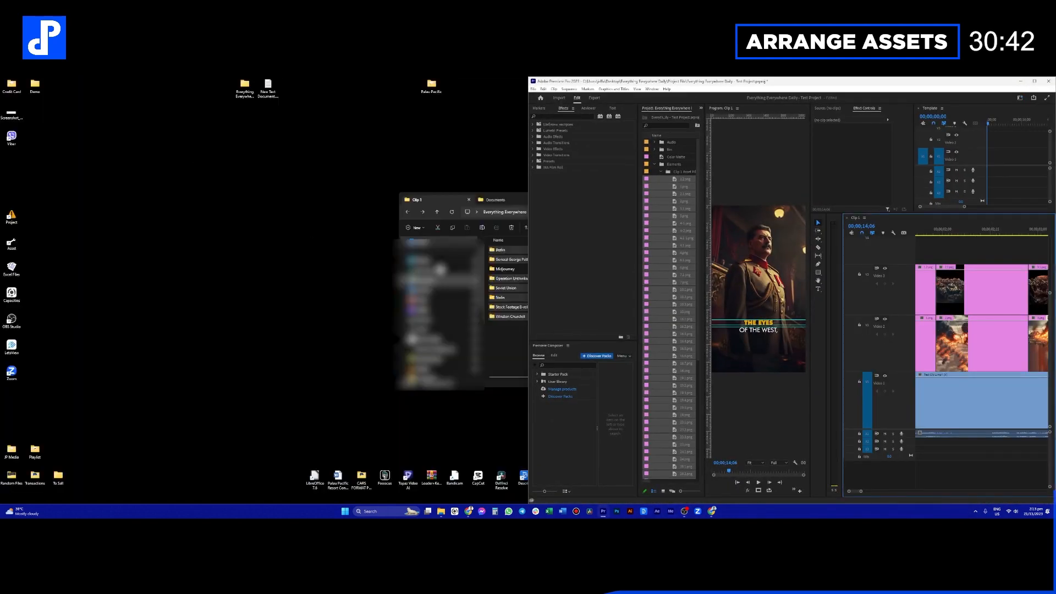
click(436, 205)
drag(632, 206, 413, 202)
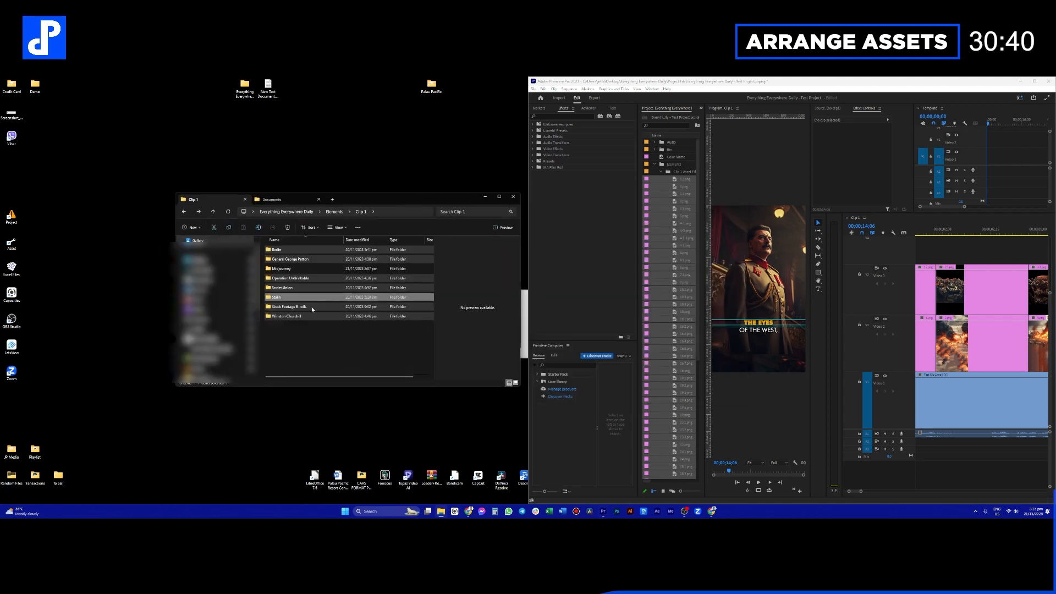
Step: Check the contents of the Midjourney folder and return to the Clip 1 folder
double_click(281, 266)
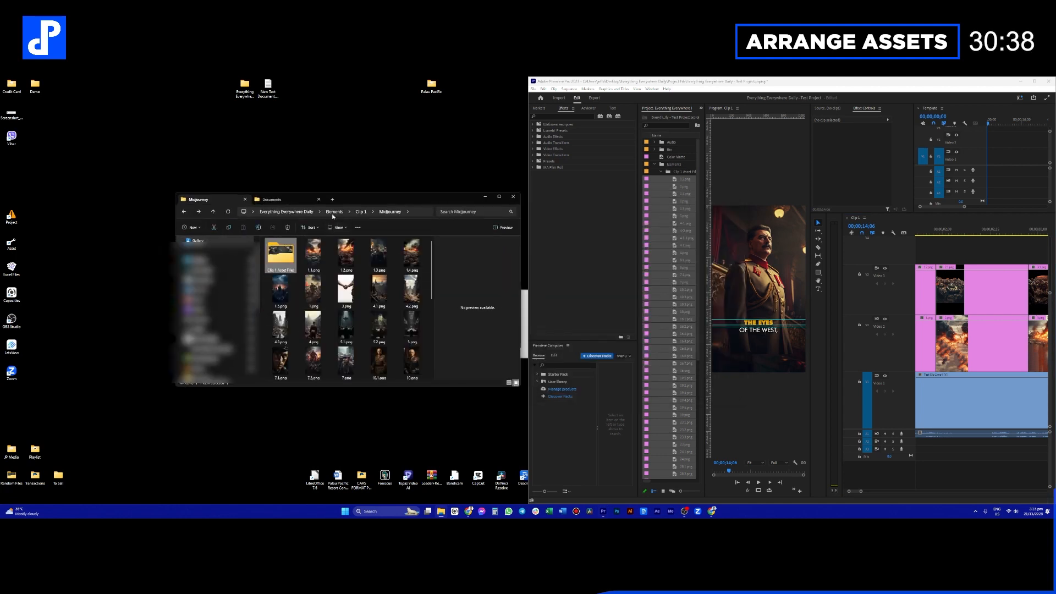
click(360, 212)
click(335, 227)
Step: Preview the Word files in the Documents folder and open the numbered script with highlighted lines, New Microsoft Word Document - Copy - Copy.docx
click(271, 199)
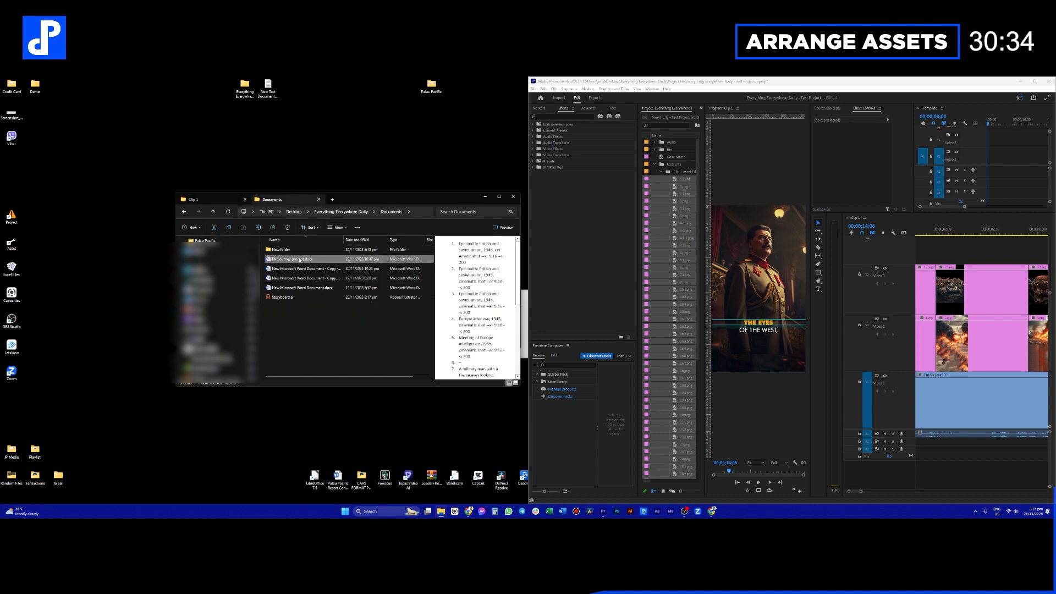
click(303, 279)
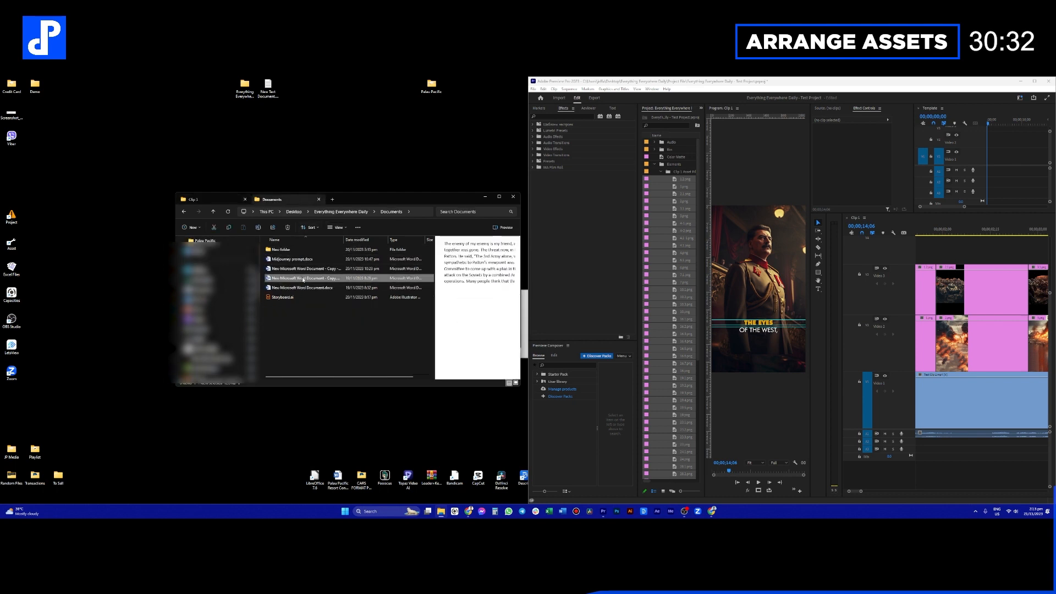
click(305, 287)
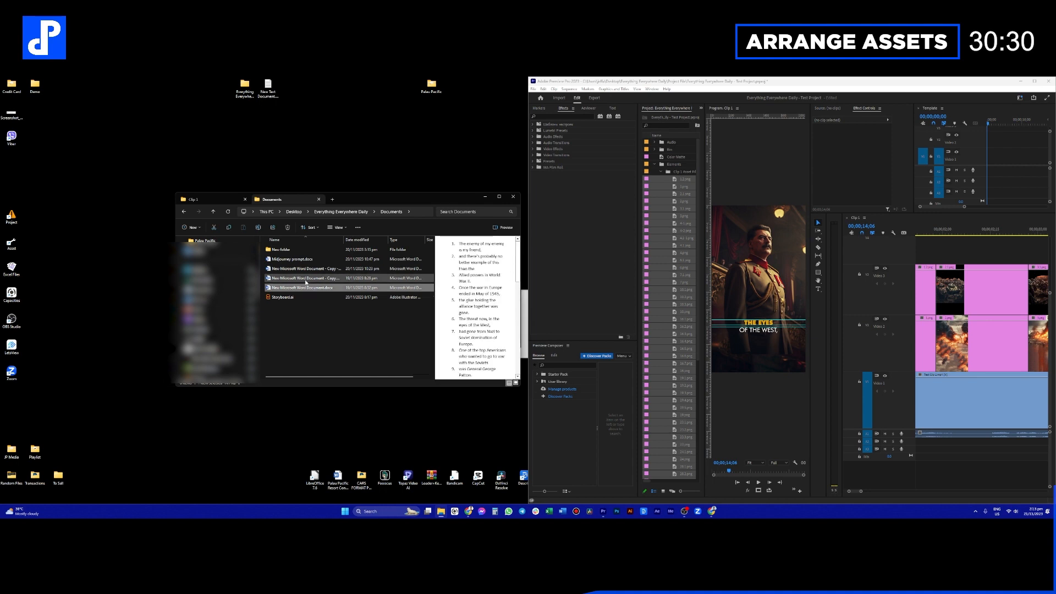
click(296, 269)
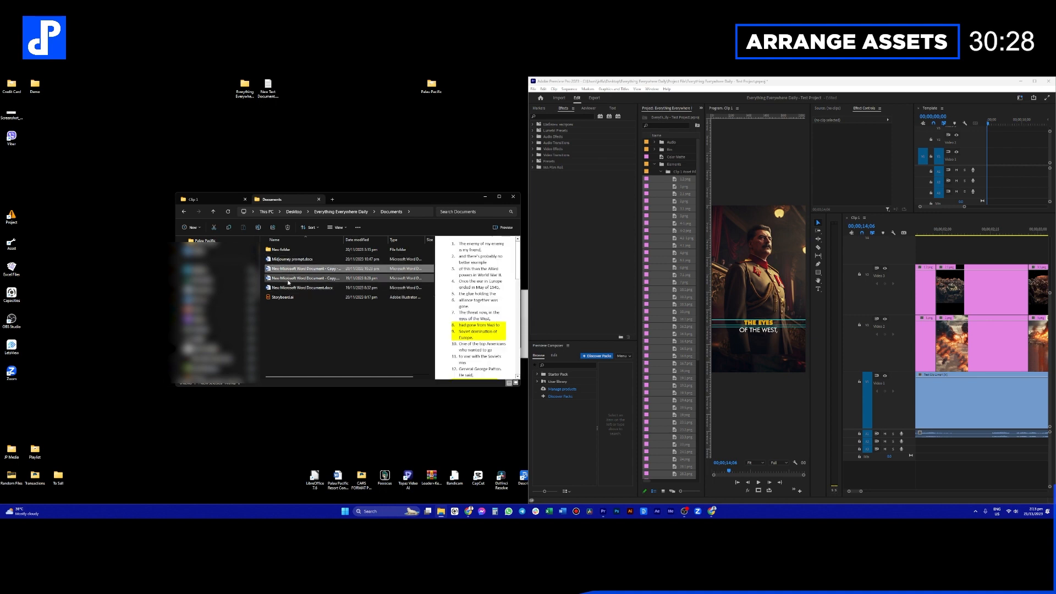
double_click(295, 273)
Step: Place the Word script window beside Premiere Pro and look through its numbered, highlighted lines
double_click(515, 247)
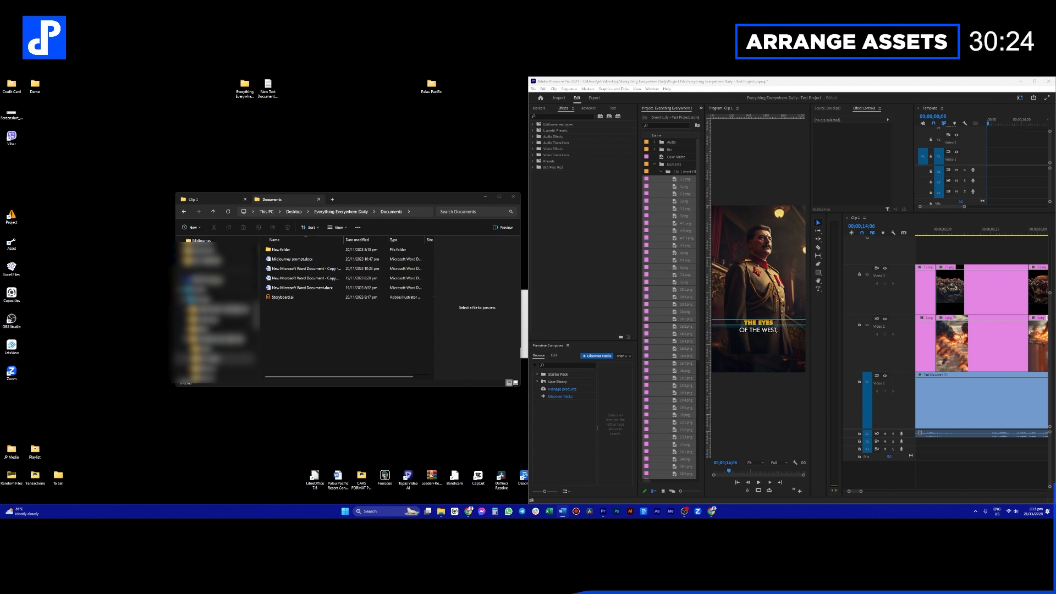
drag(0, 193, 537, 97)
click(298, 241)
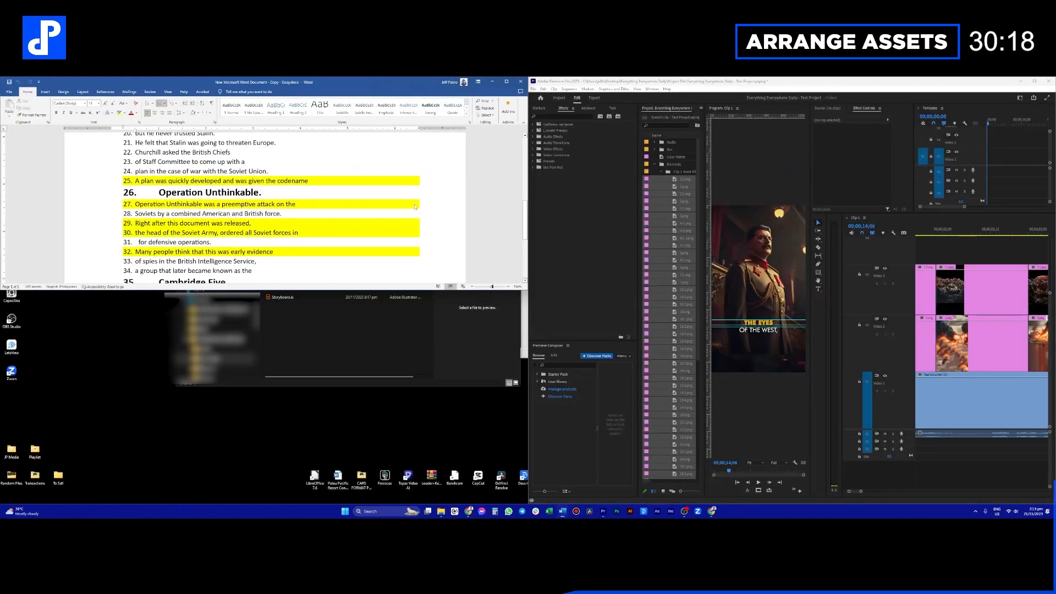
Step: Open the Midjourney prompt document and dock its window directly below the numbered script
scroll(298, 240, up, 4)
scroll(298, 241, up, 3)
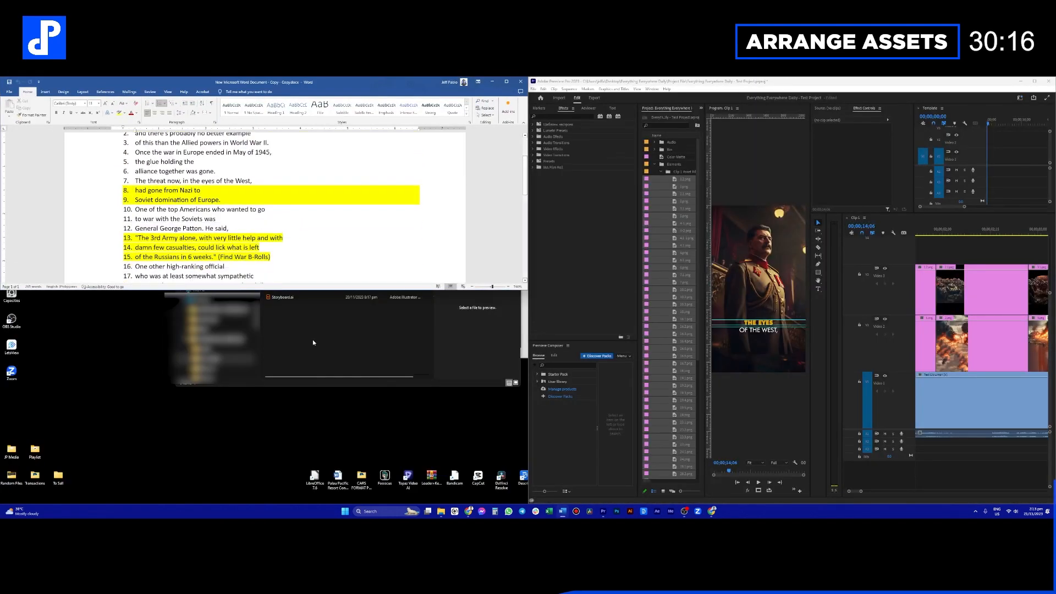
click(312, 338)
double_click(291, 259)
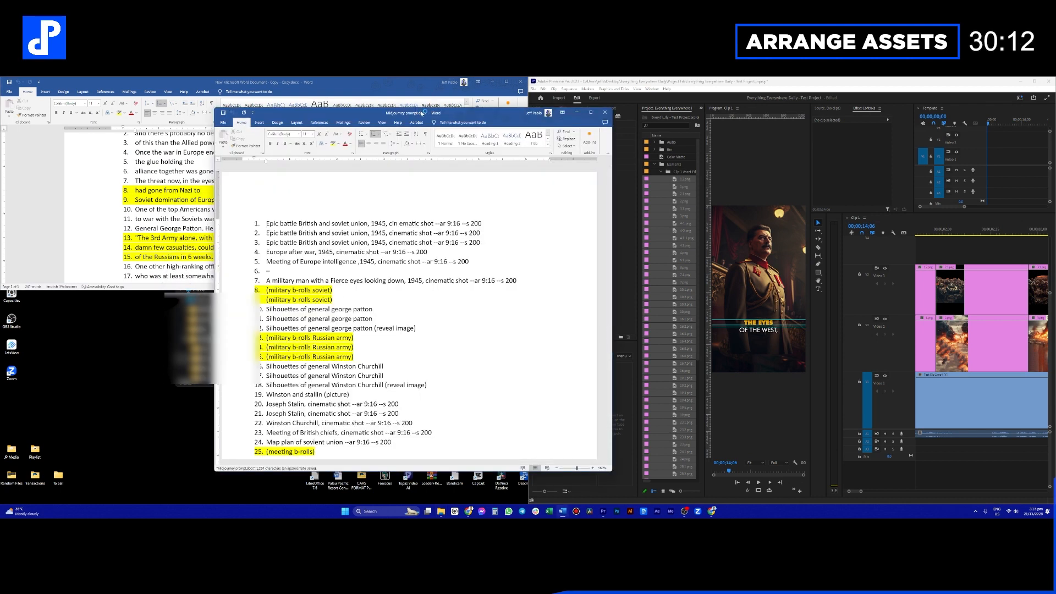
drag(422, 110, 538, 108)
Step: Collapse the clip image bin in the Project panel and resize the Premiere Pro panels to enlarge the Program monitor and timeline
click(926, 168)
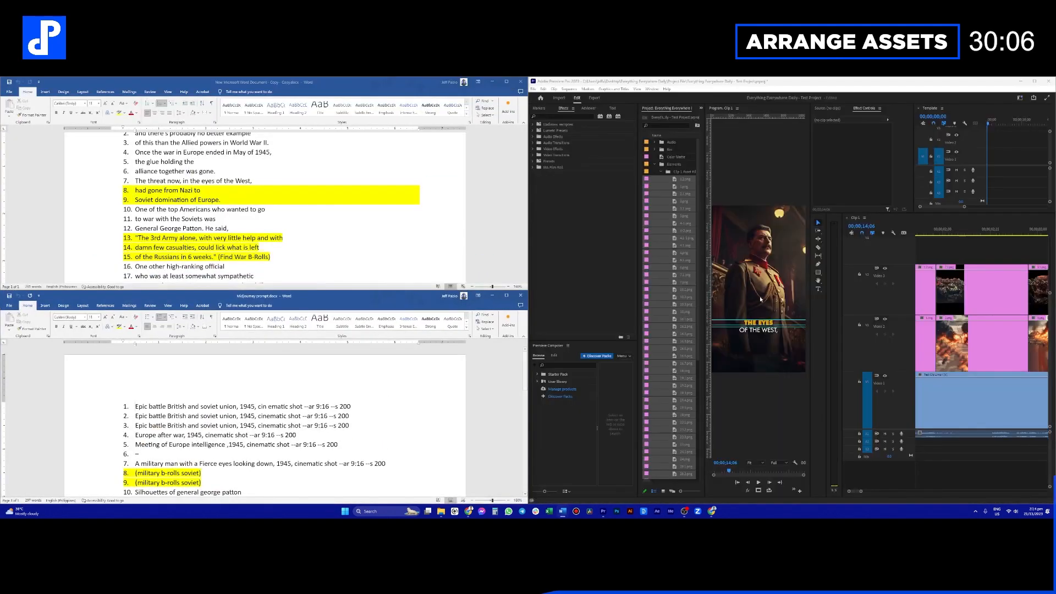
drag(637, 272, 571, 271)
click(594, 173)
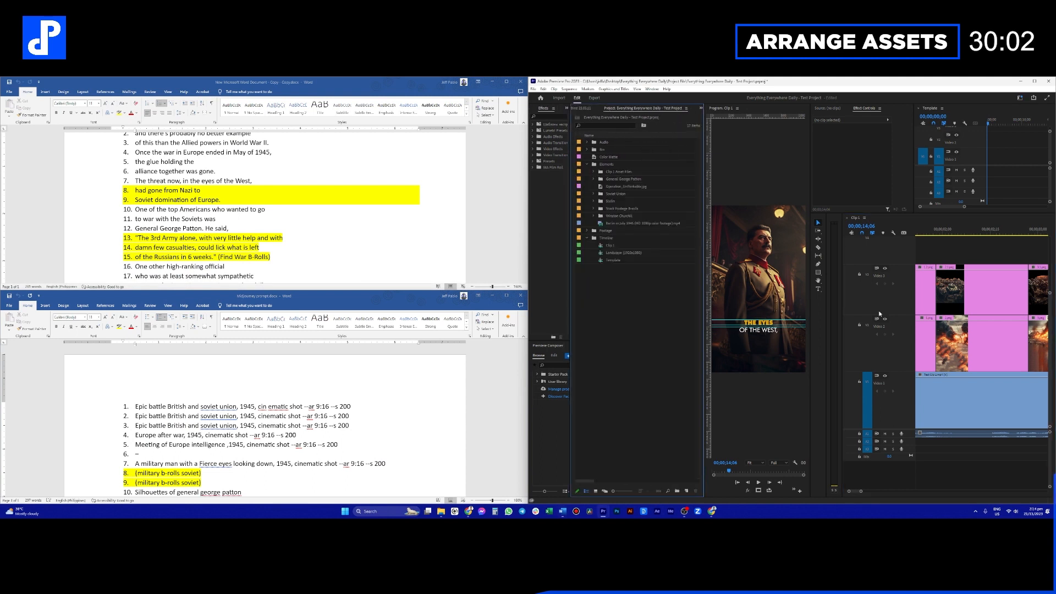
click(957, 254)
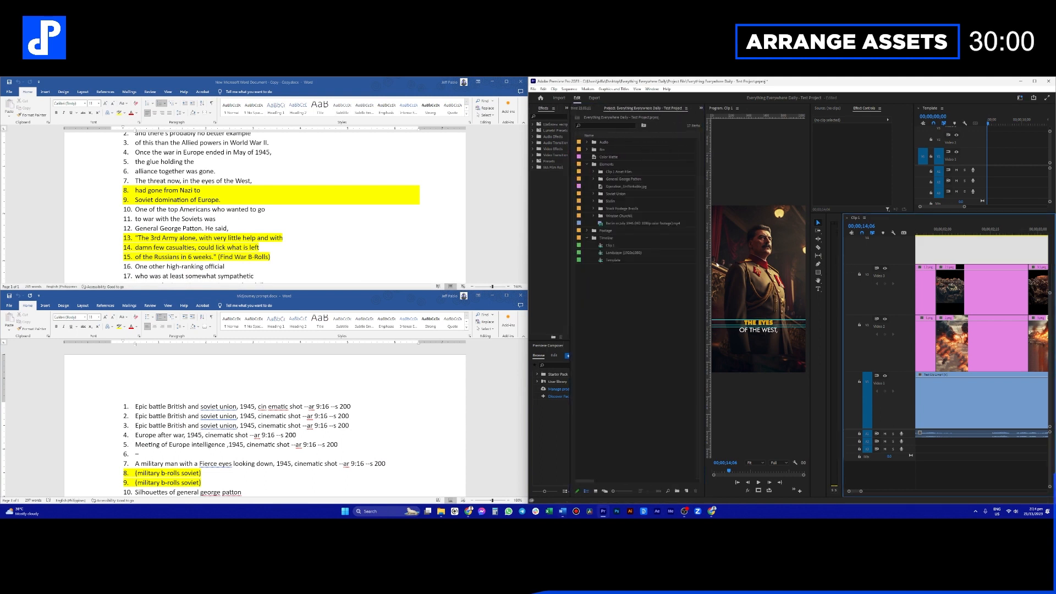
drag(704, 262, 625, 261)
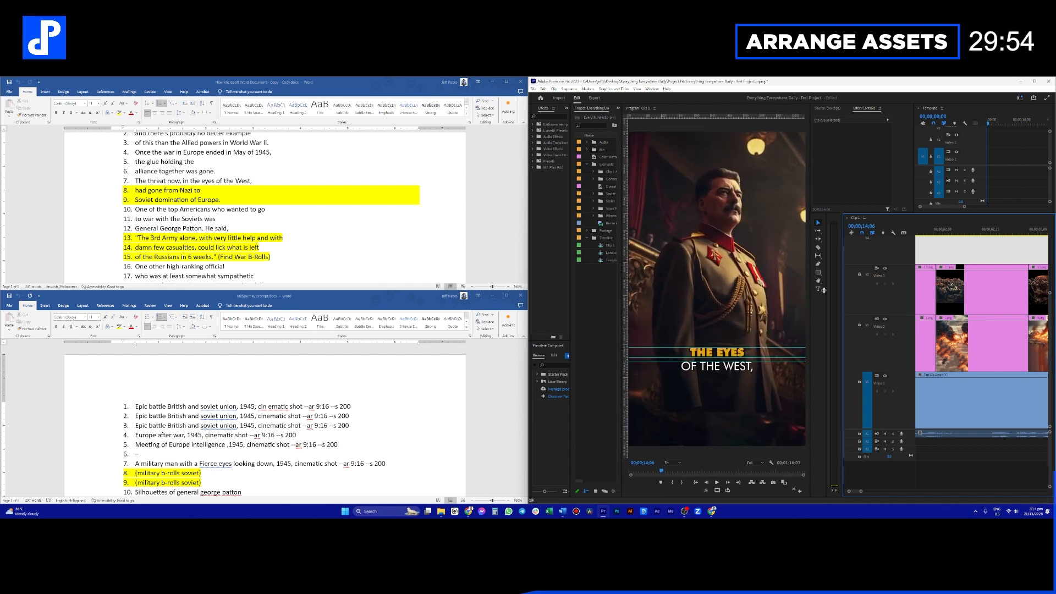
drag(813, 302, 786, 303)
Step: Play the opening of the Clip 1 sequence and compare its first image pairs with the first lines of the script
key(Home)
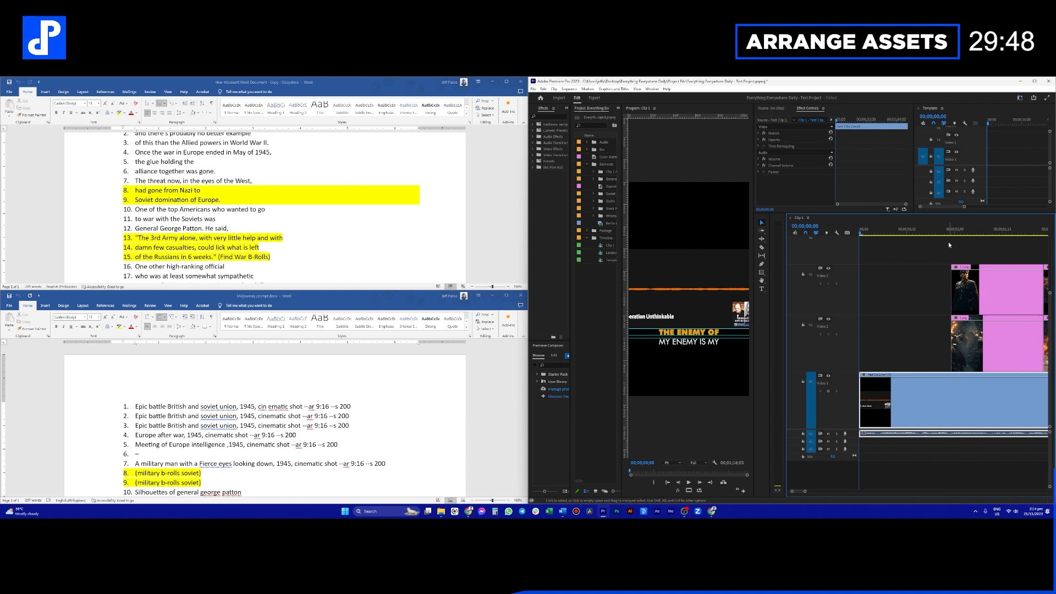
click(926, 290)
key(space)
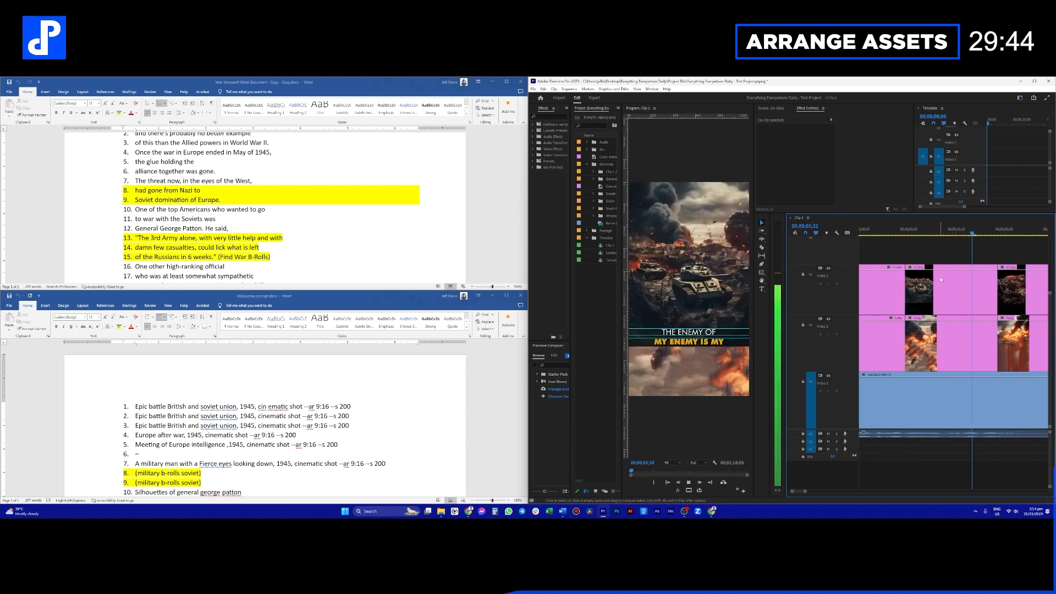
key(space)
scroll(948, 290, down, 1)
scroll(943, 294, down, 2)
scroll(926, 300, down, 1)
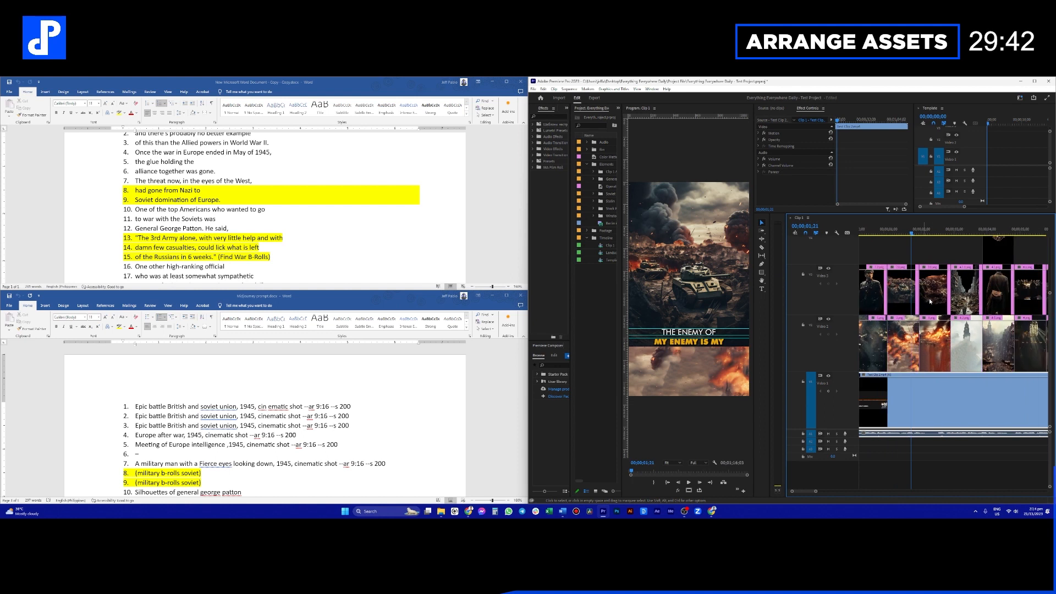
click(969, 291)
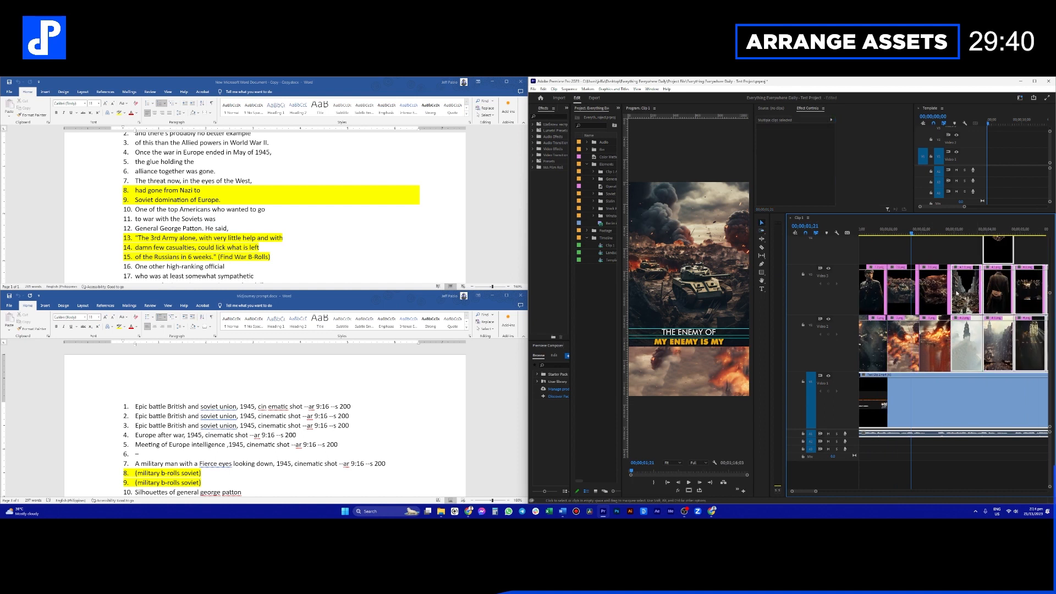
scroll(251, 219, up, 3)
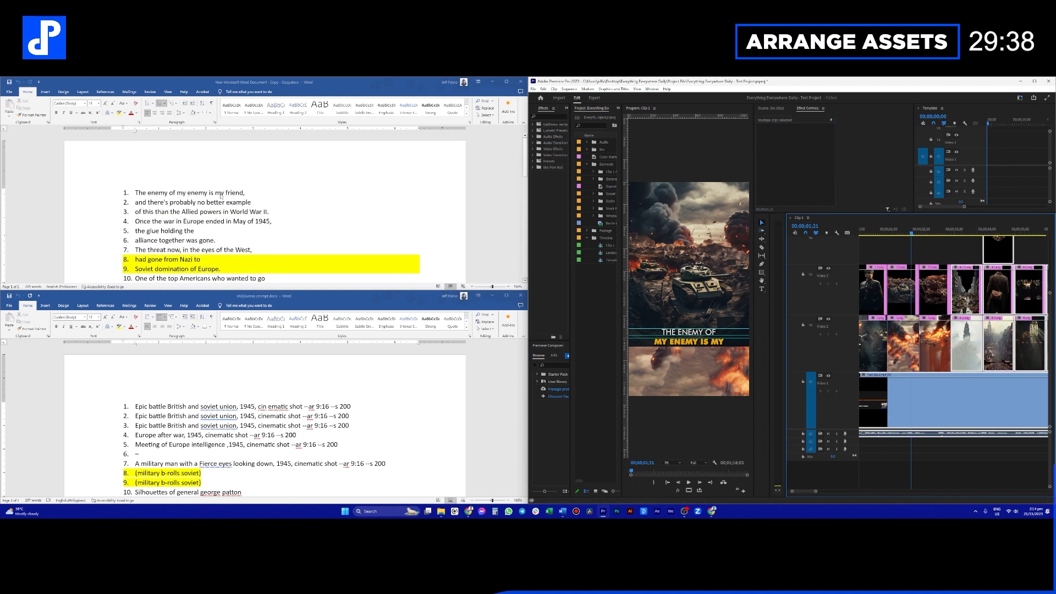
Step: Play to the end of script line 1, lock the Video 1 track, and shift all image pairs after the first one later
drag(911, 232, 852, 232)
key(space)
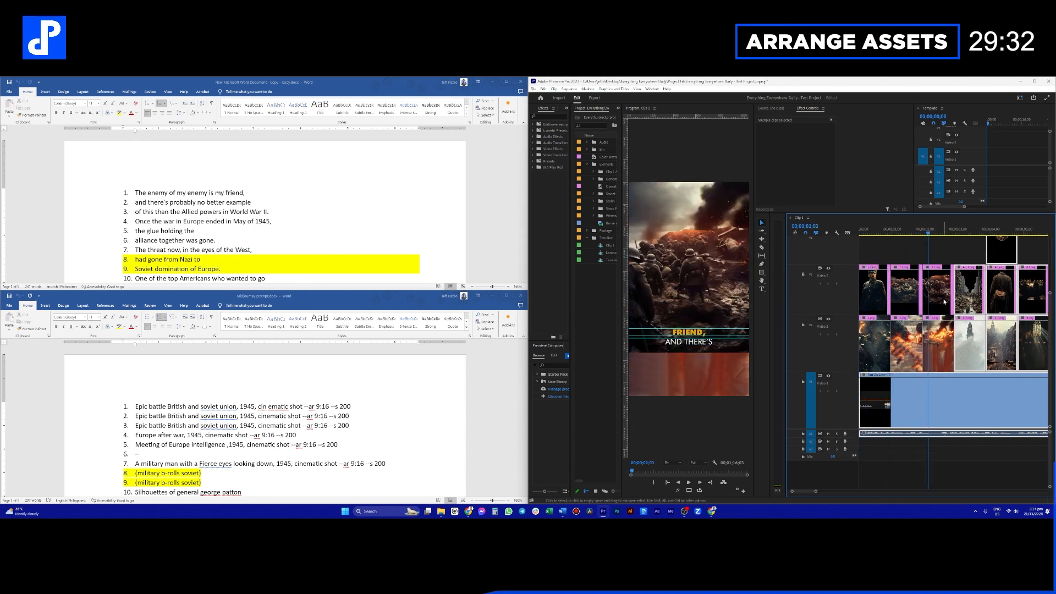
key(=)
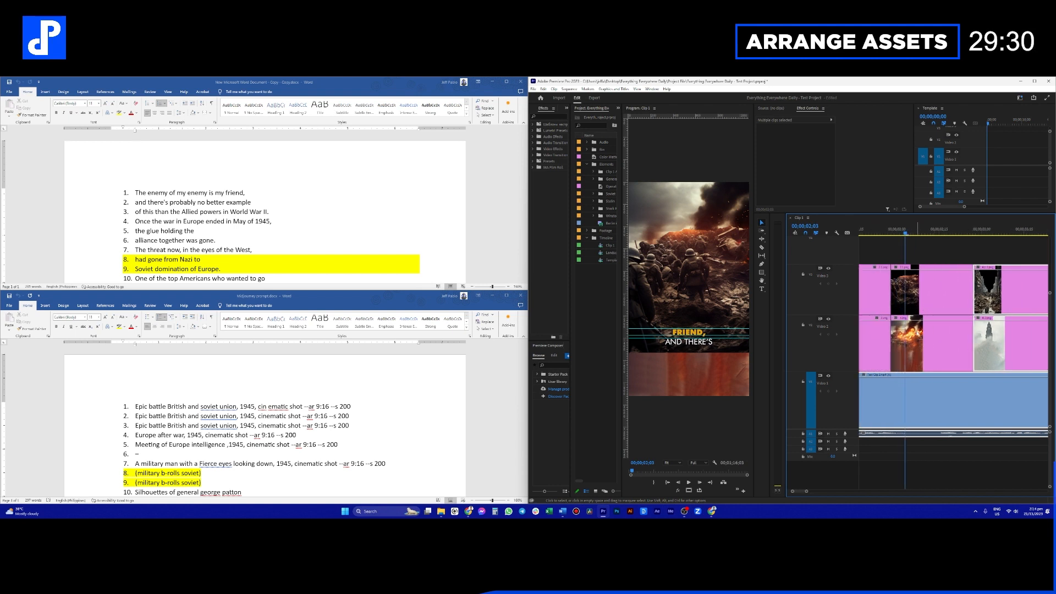
key(minus)
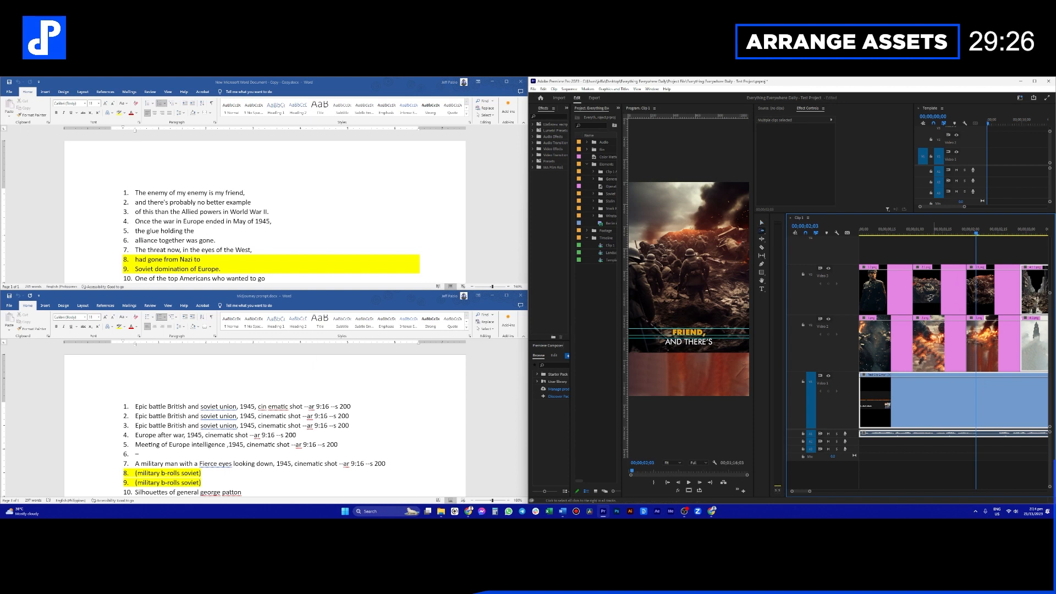
drag(931, 300, 796, 378)
drag(962, 273, 1040, 283)
Step: Extend the first foreground and background pair to the end of script line 1, at "friend,"
key(v)
drag(896, 253, 974, 353)
key(Home)
Step: Move the second image pair back so that it starts directly after the first pair
key(space)
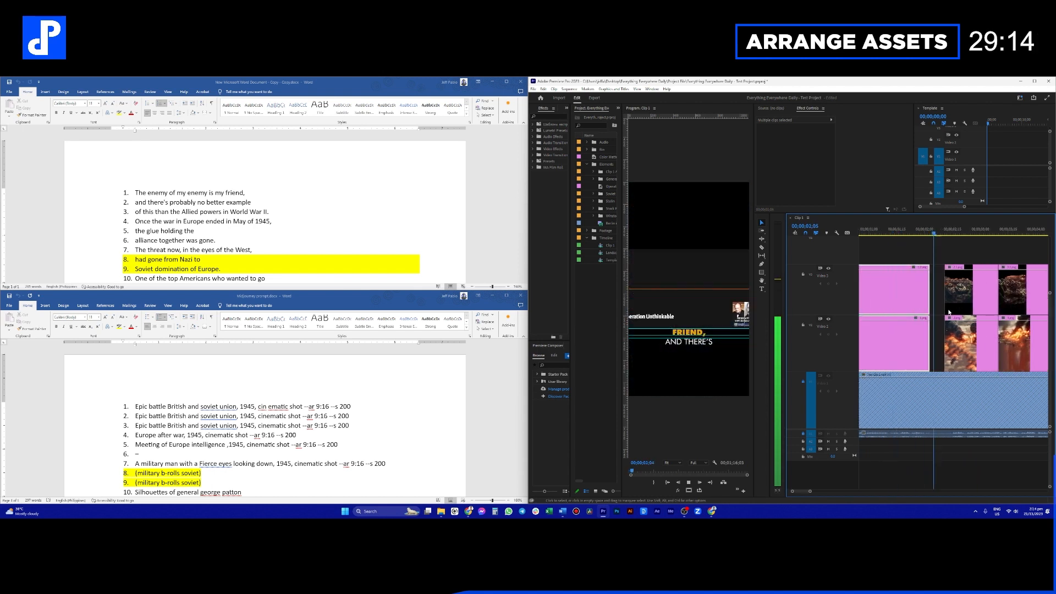
key(space)
drag(951, 249, 949, 345)
scroll(928, 306, down, 1)
scroll(931, 288, down, 1)
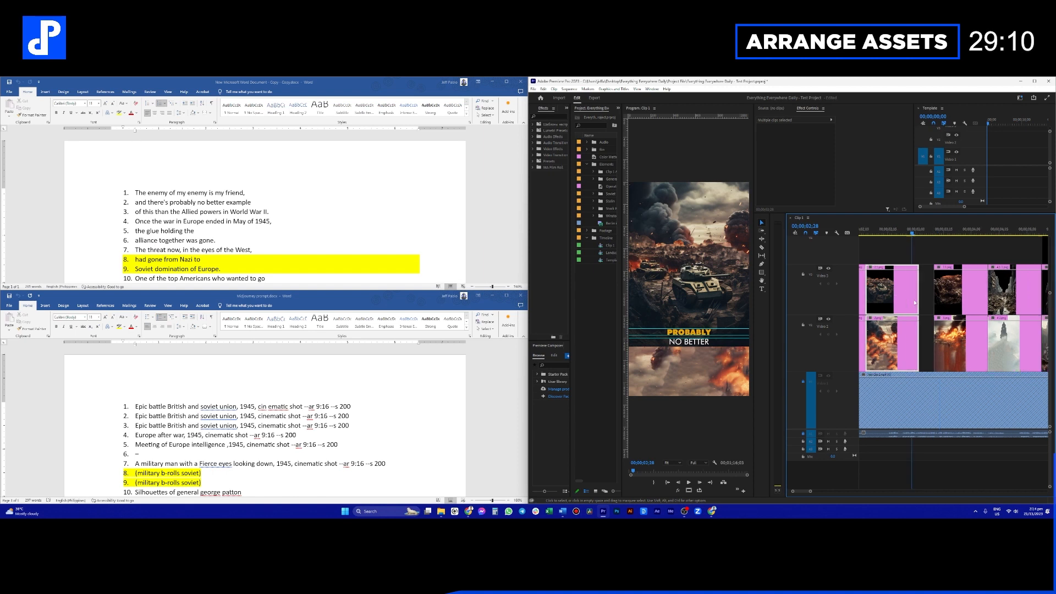
Step: Shift the third and following image pairs later and extend the second pair to the end of script line 2, at about 3;29
click(925, 232)
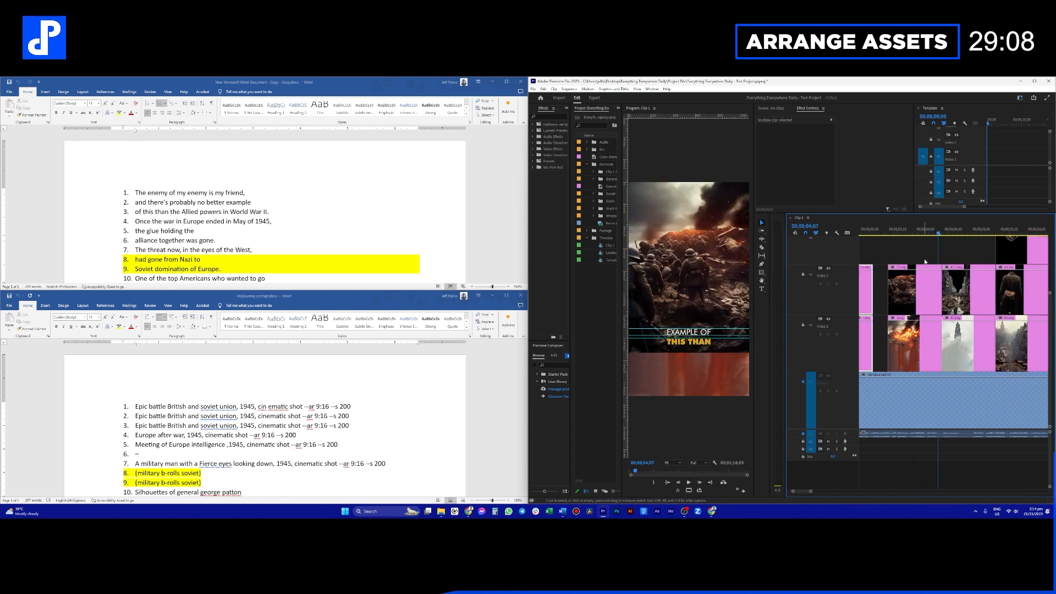
key(a)
click(898, 303)
key(v)
drag(898, 303, 933, 305)
drag(864, 255, 922, 351)
click(902, 253)
scroll(919, 282, up, 2)
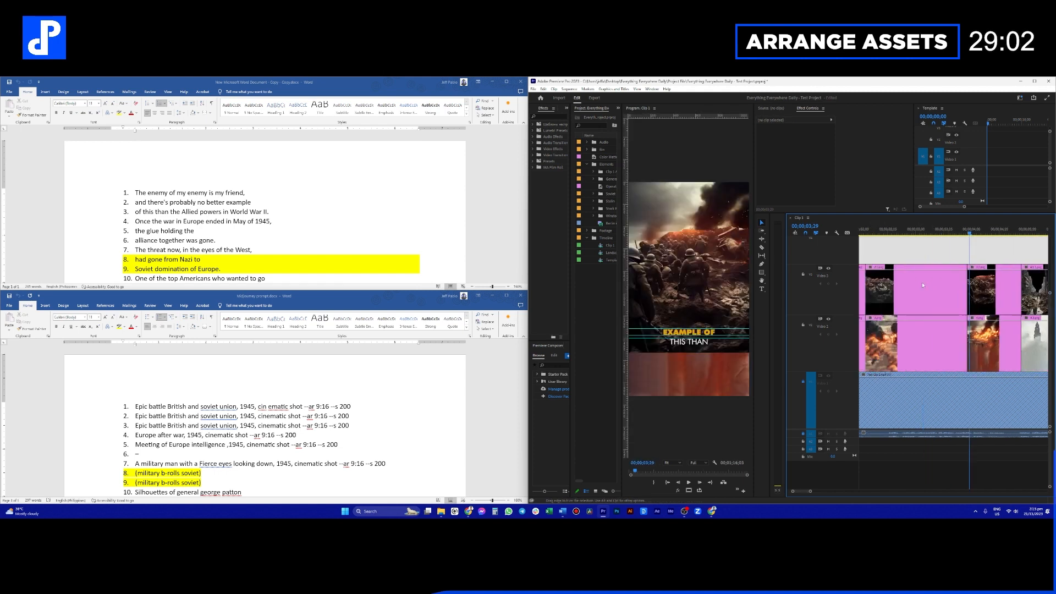
Step: Check the cut between the second and third image pairs against the narration and play on through script line 3
scroll(932, 265, down, 2)
click(939, 257)
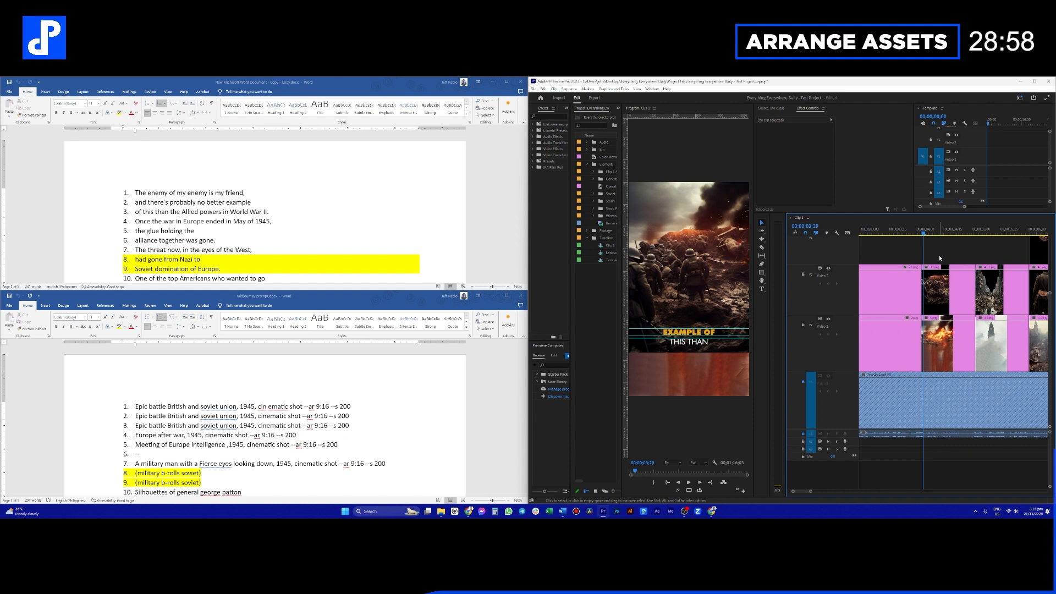
key(shift+Left)
scroll(935, 263, down, 2)
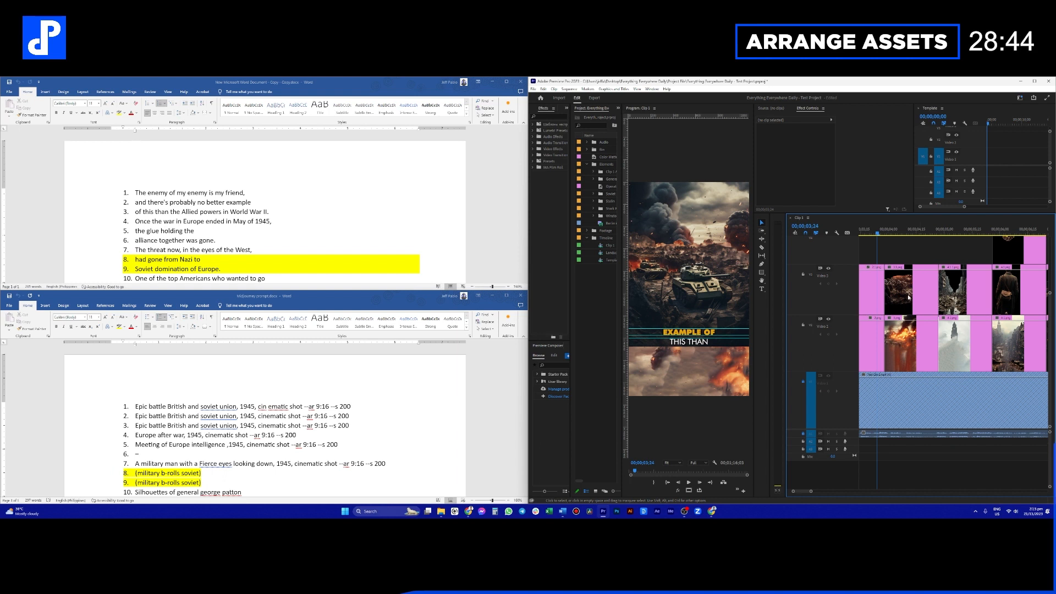
key(space)
key(space)
click(867, 233)
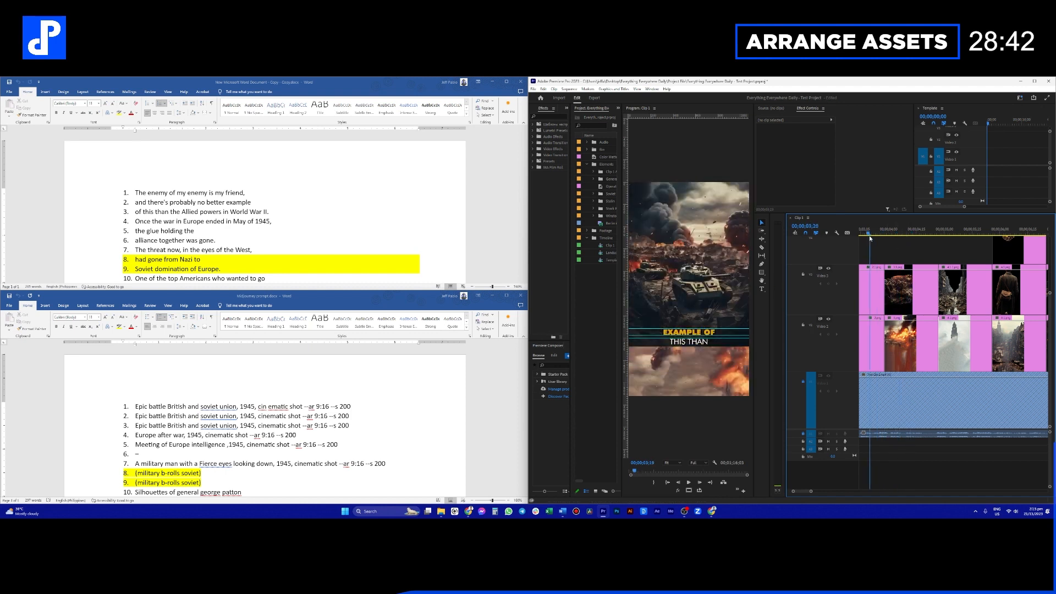
scroll(892, 264, up, 1)
scroll(891, 264, up, 1)
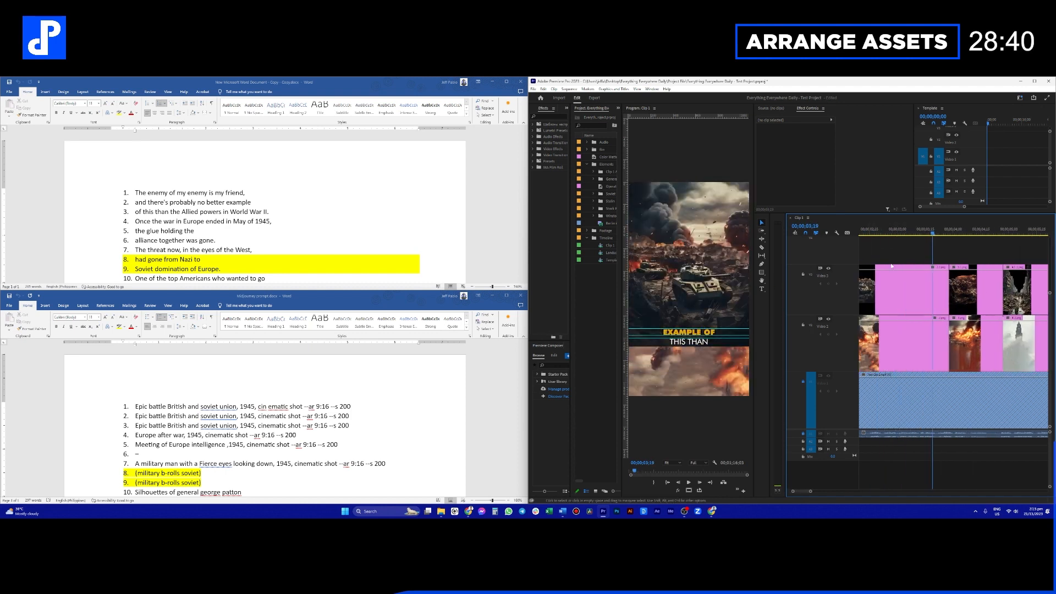
scroll(938, 242, down, 2)
key(space)
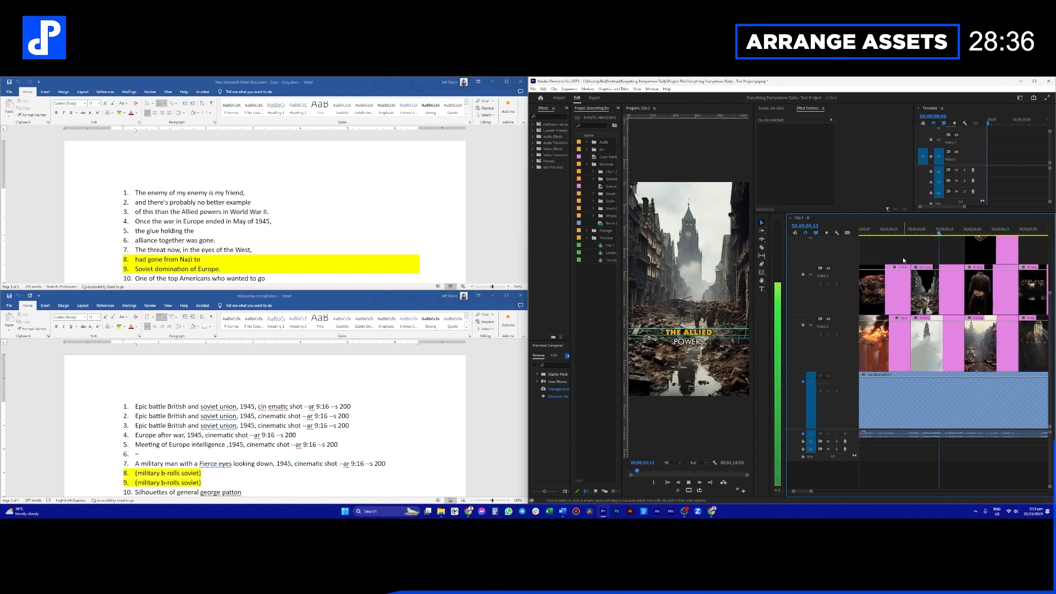
Step: Move the fourth and following image pairs later, past the end of script line 3, "in World War II."
drag(904, 291, 959, 302)
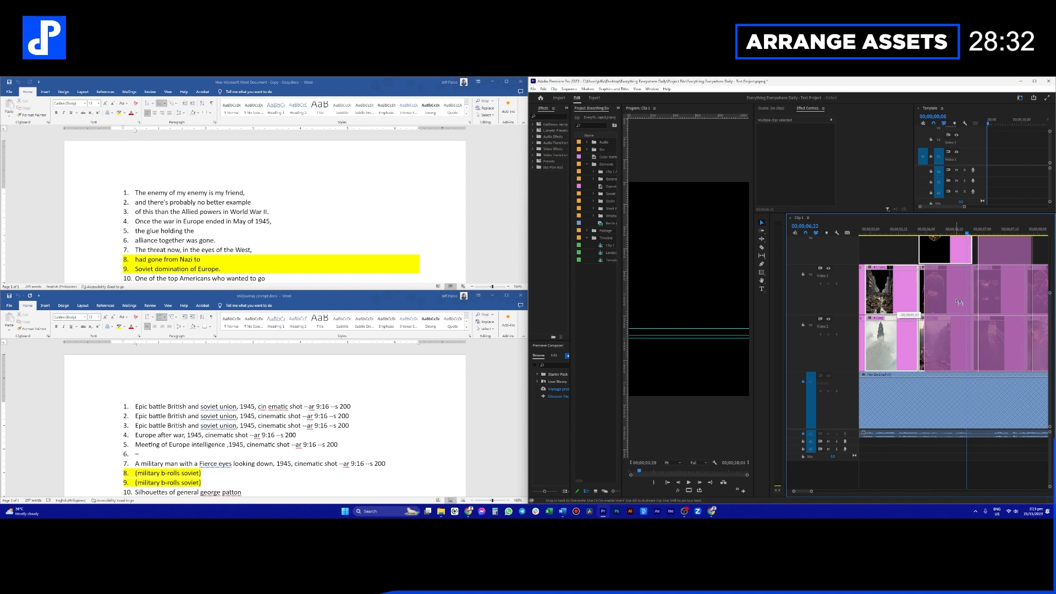
drag(958, 301, 1008, 302)
scroll(936, 296, up, 3)
scroll(936, 296, down, 3)
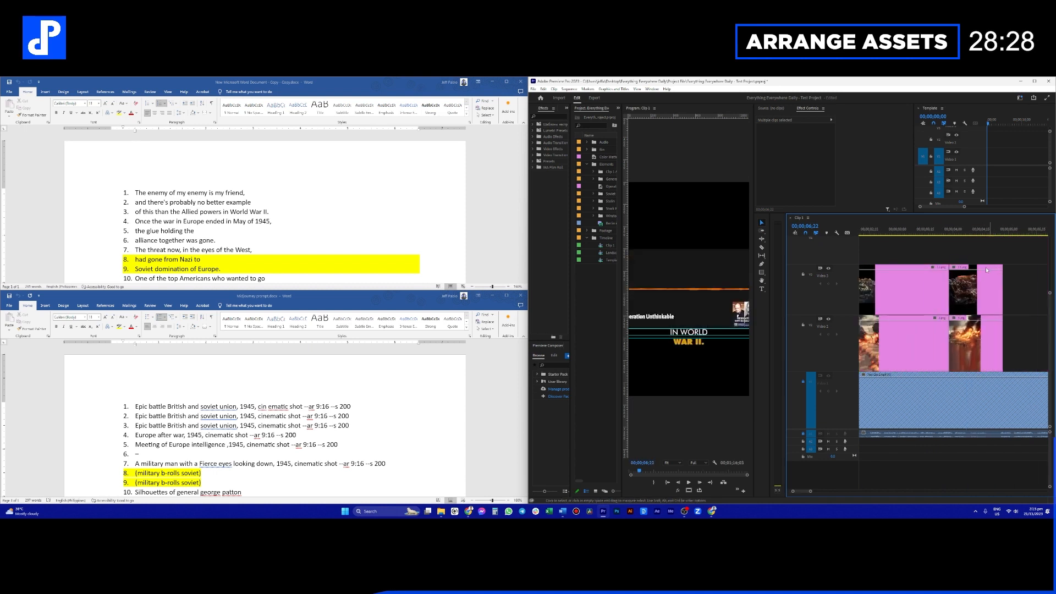
scroll(936, 274, down, 2)
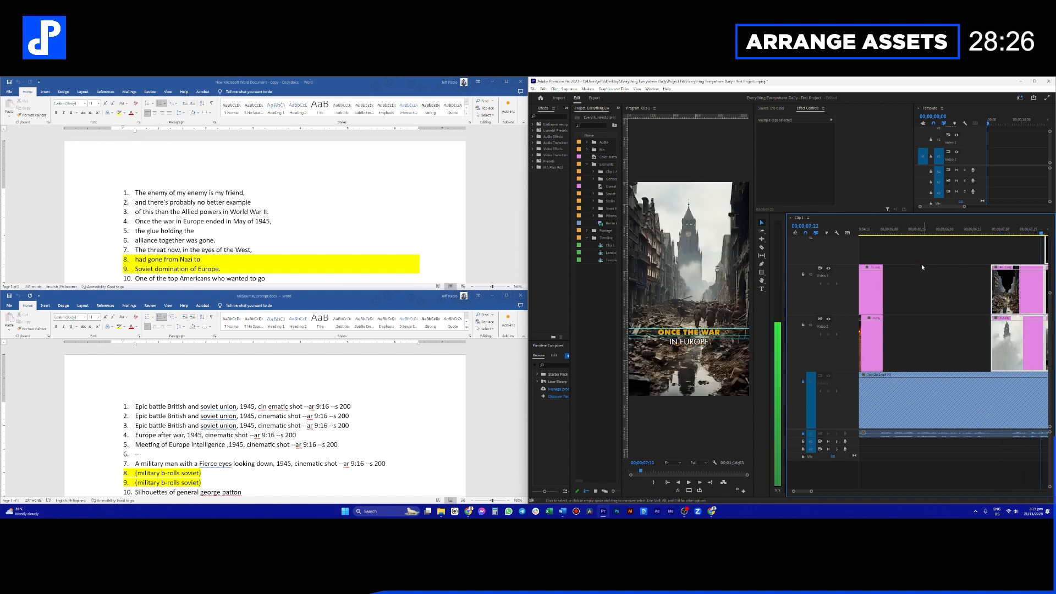
Step: Shift the remaining image pairs from the ruined city street onward further along the timeline, toward "ended in May of 1945"
key(space)
drag(891, 250, 993, 316)
scroll(946, 306, down, 3)
key(a)
click(896, 296)
key(v)
drag(896, 296, 960, 302)
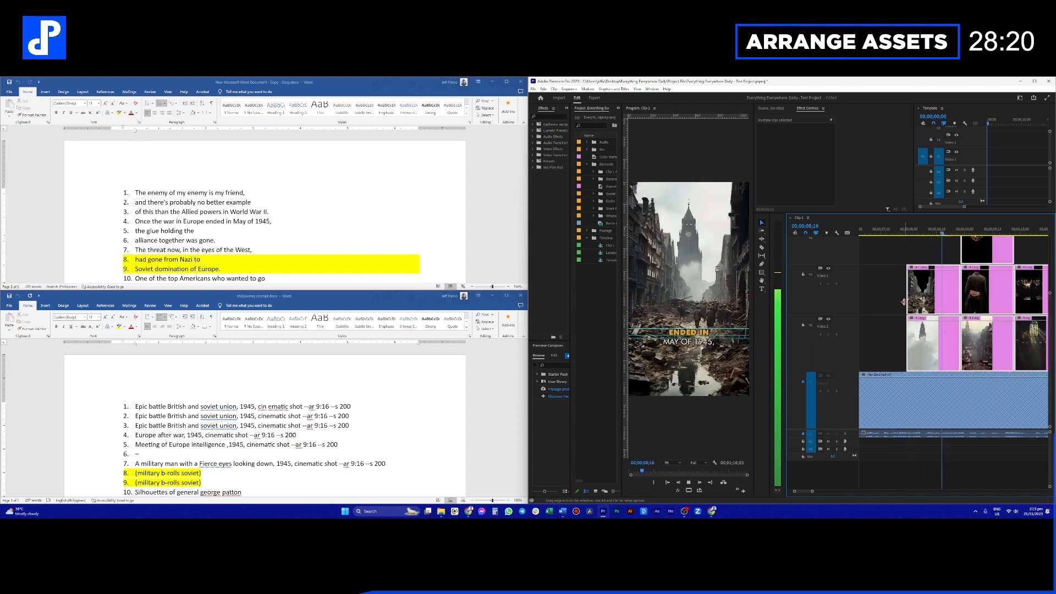
Step: Deselect the clips and position the playhead at about 6;20, where script line 3 ends
click(921, 262)
scroll(921, 268, up, 3)
scroll(926, 258, down, 2)
drag(895, 233, 879, 236)
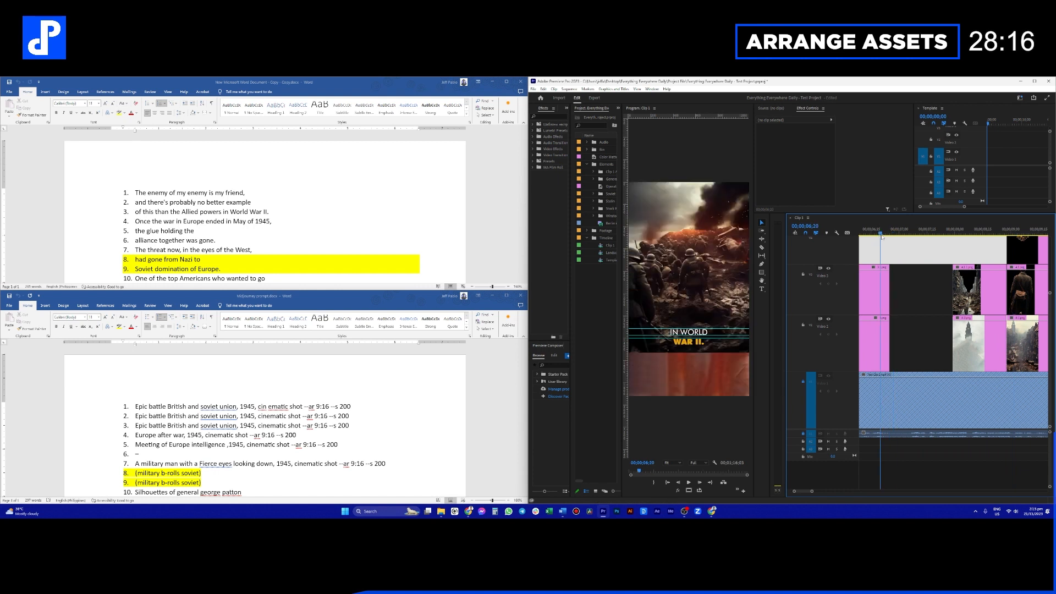
click(907, 271)
Step: Maximize the timeline, set it to show all caption tracks, and restore the panel layout
key(grave)
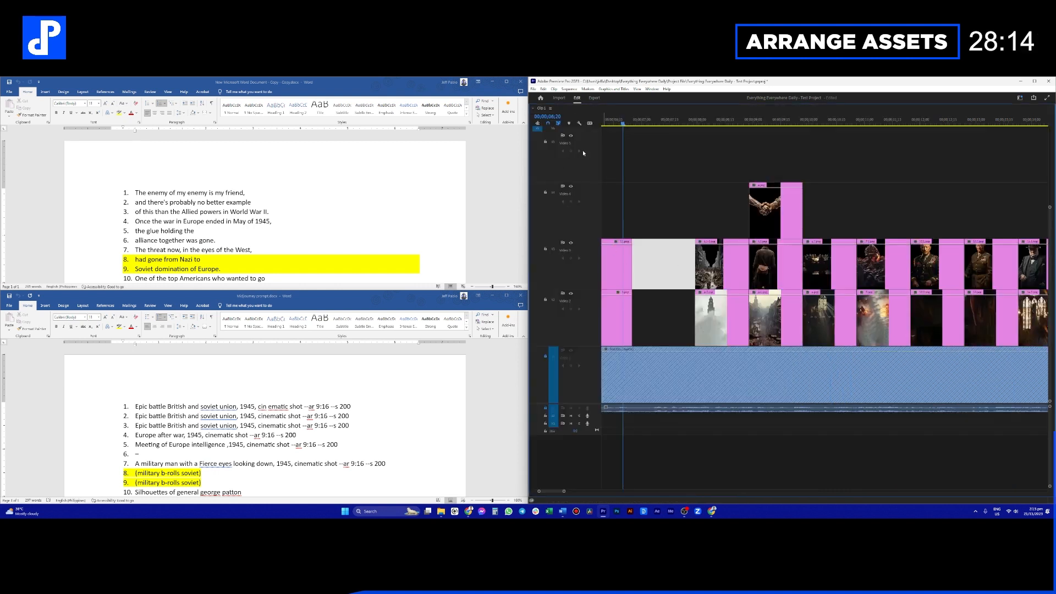
click(590, 126)
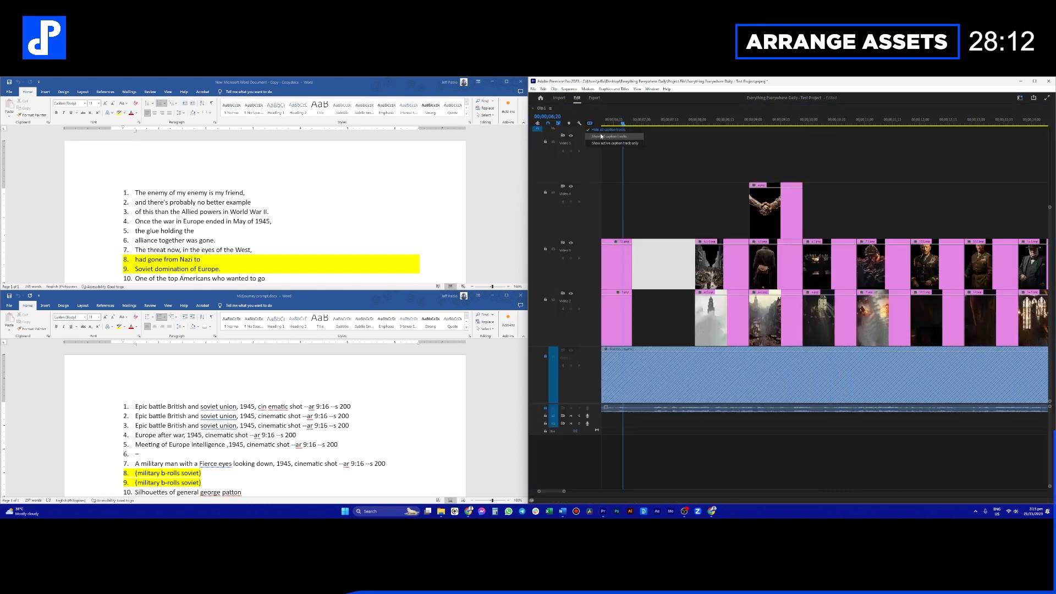
click(601, 137)
scroll(630, 209, up, 2)
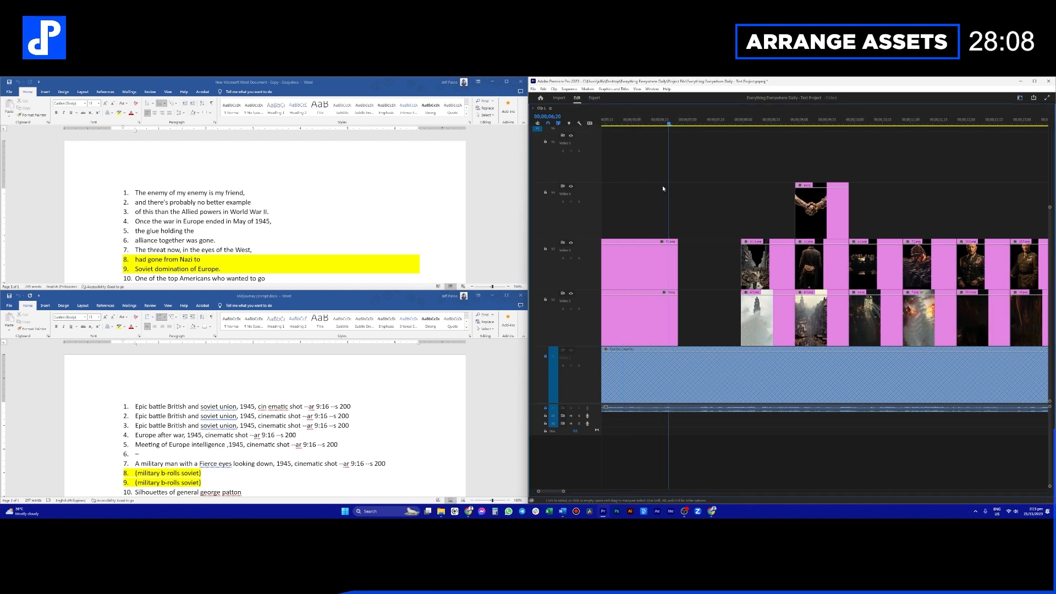
key(grave)
Step: Show the Clip 1 transcript in the Text panel and widen the panel to read it
click(564, 109)
click(577, 134)
drag(570, 181, 638, 180)
click(546, 120)
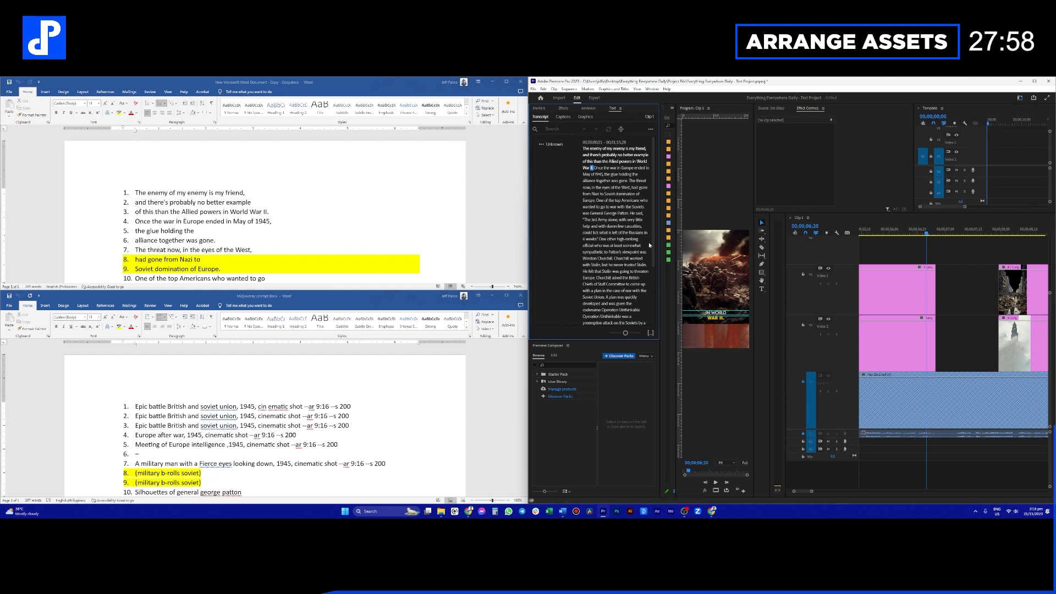
click(650, 129)
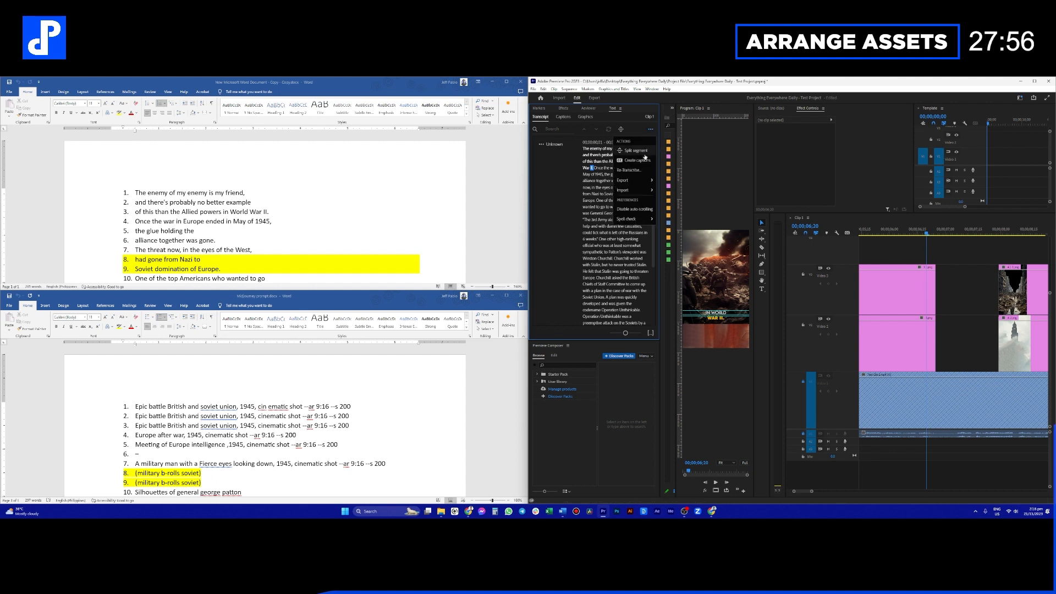
mouse_move(633, 183)
click(631, 120)
drag(659, 140, 709, 141)
Step: Create captions from the Clip 1 transcript using the Subtitle default preset
click(647, 130)
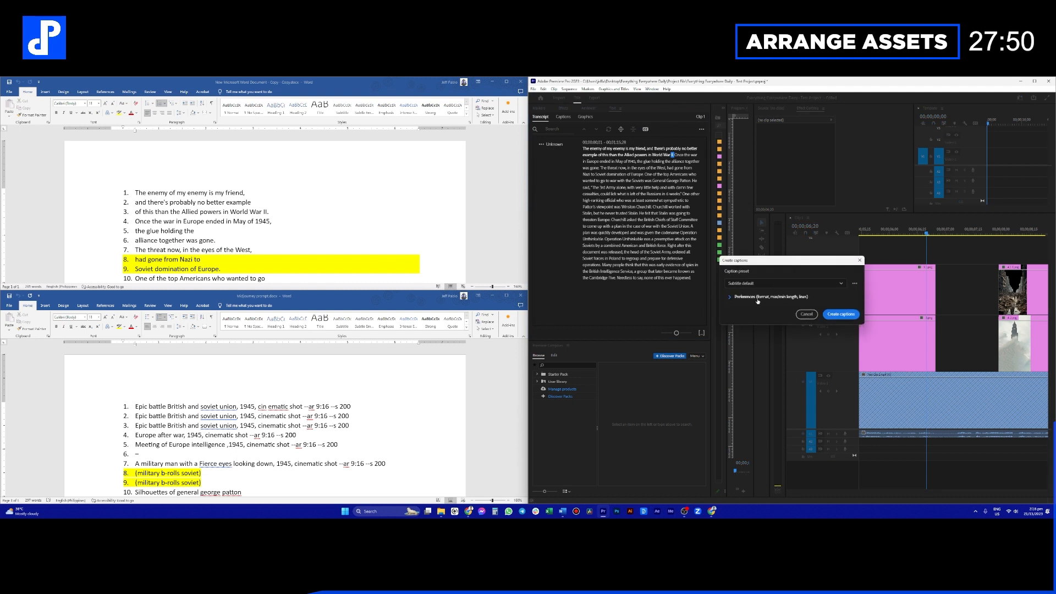
click(784, 283)
click(761, 269)
click(759, 297)
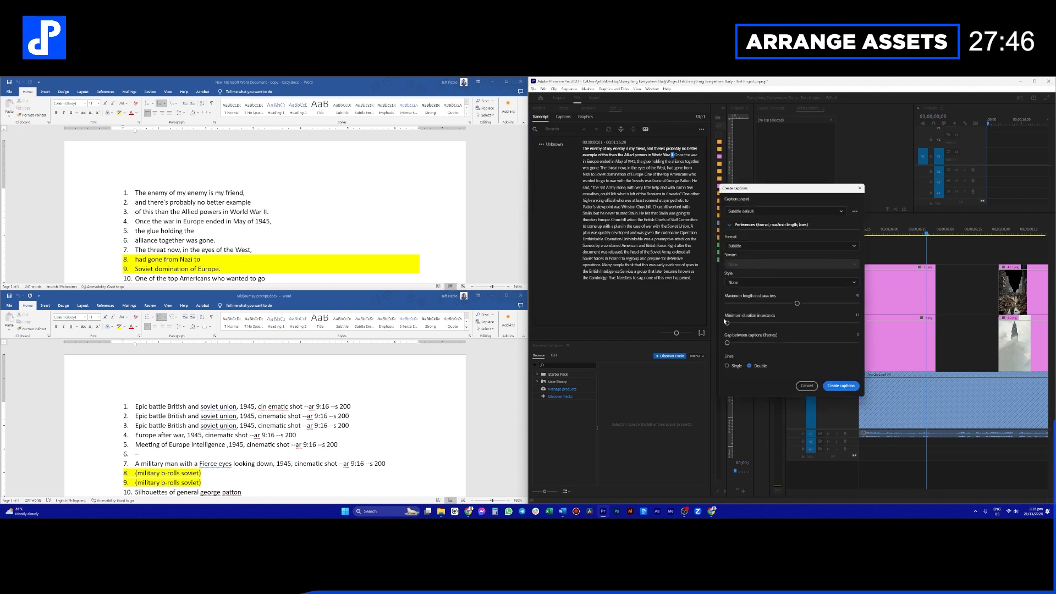
click(832, 386)
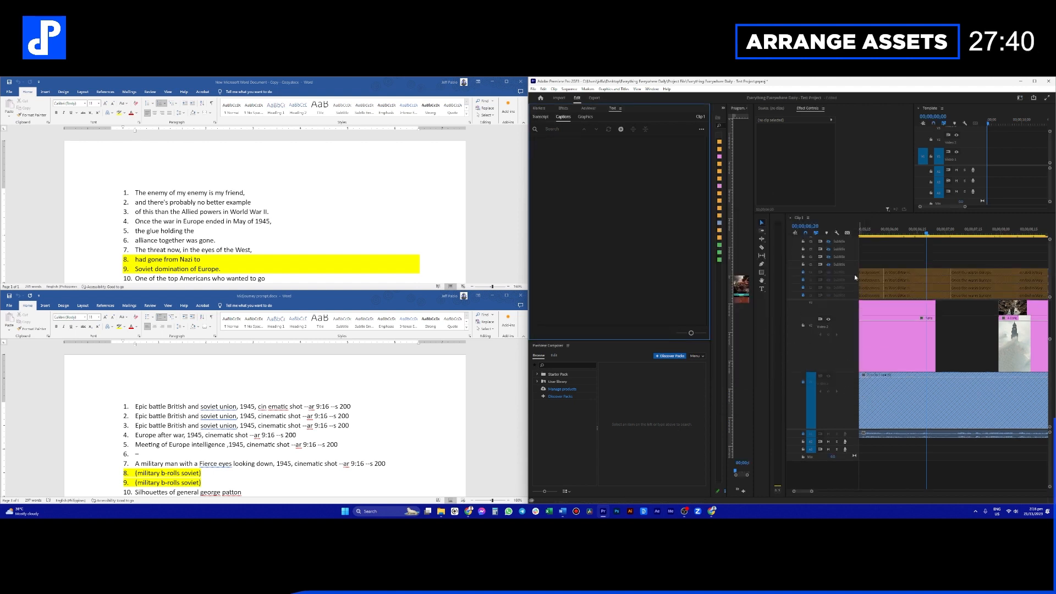
Step: Set the Clip 1 timeline to show only the active caption track above the image clips
scroll(879, 262, left, 10)
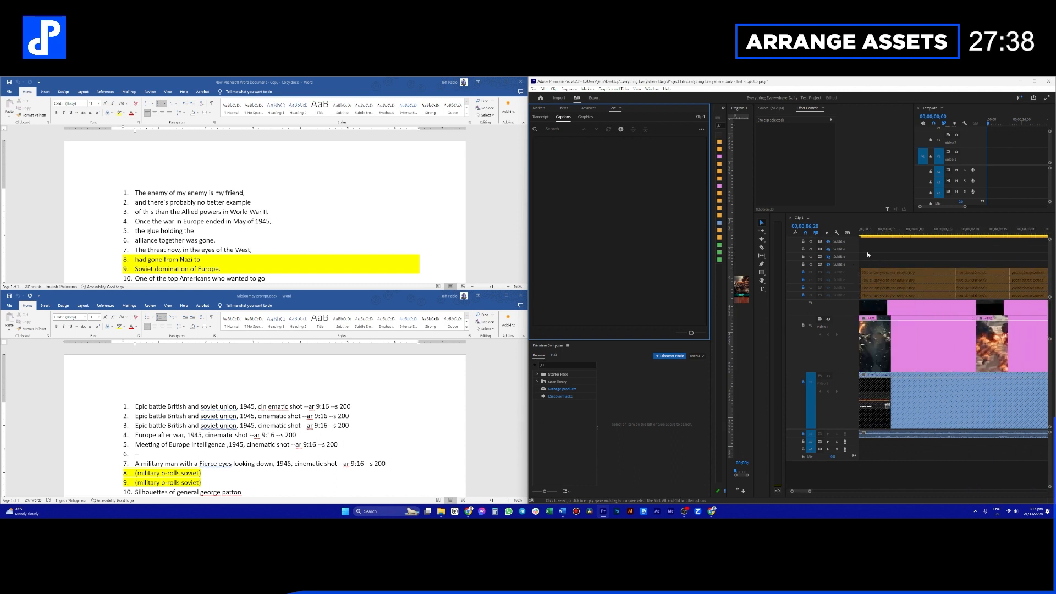
scroll(892, 257, up, 3)
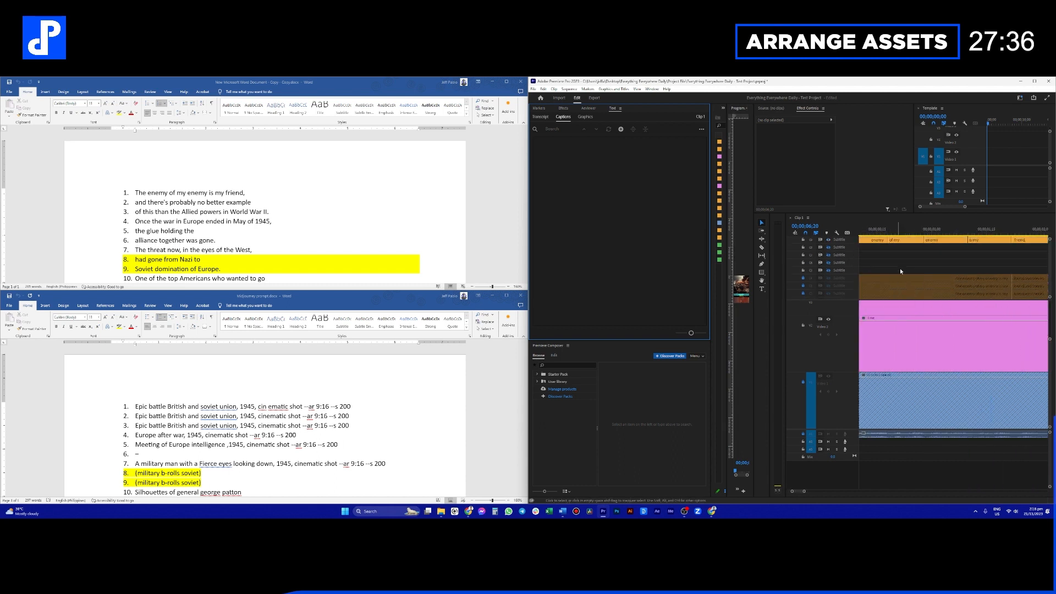
click(853, 249)
right_click(853, 249)
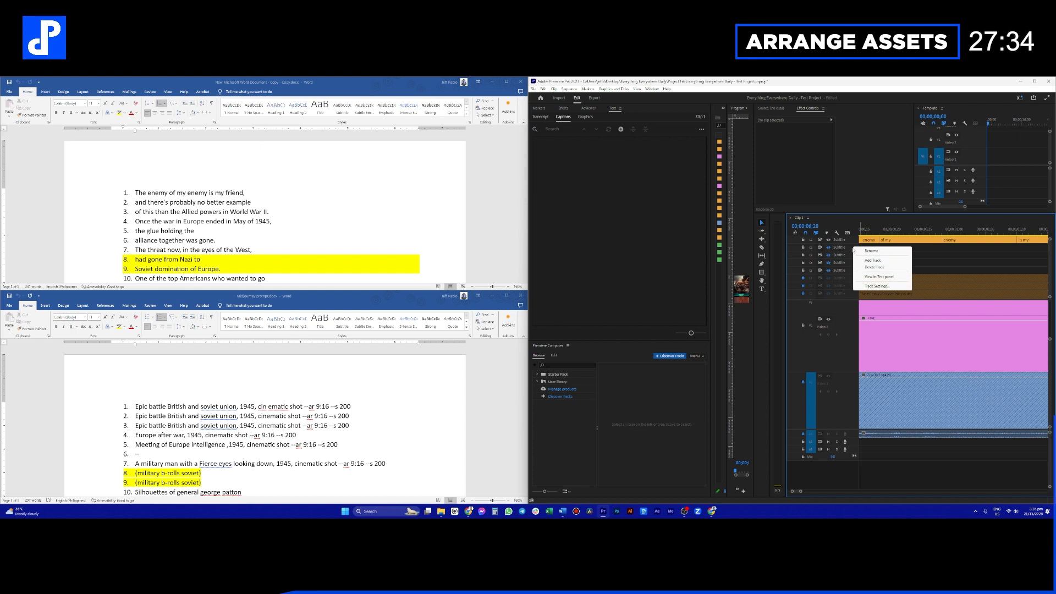
click(846, 235)
click(846, 235)
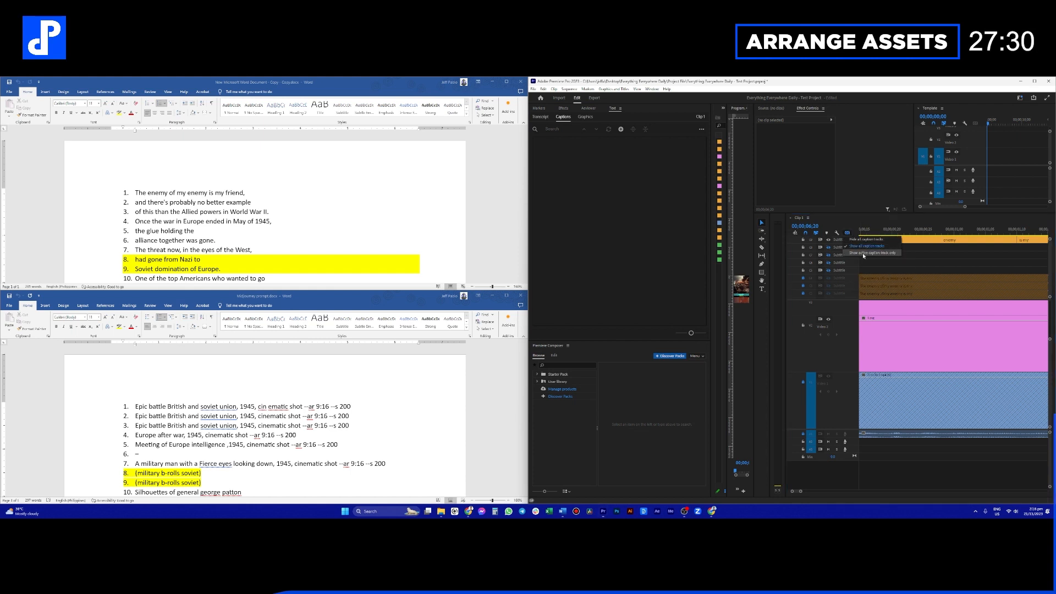
click(864, 253)
scroll(916, 257, down, 3)
scroll(916, 257, up, 5)
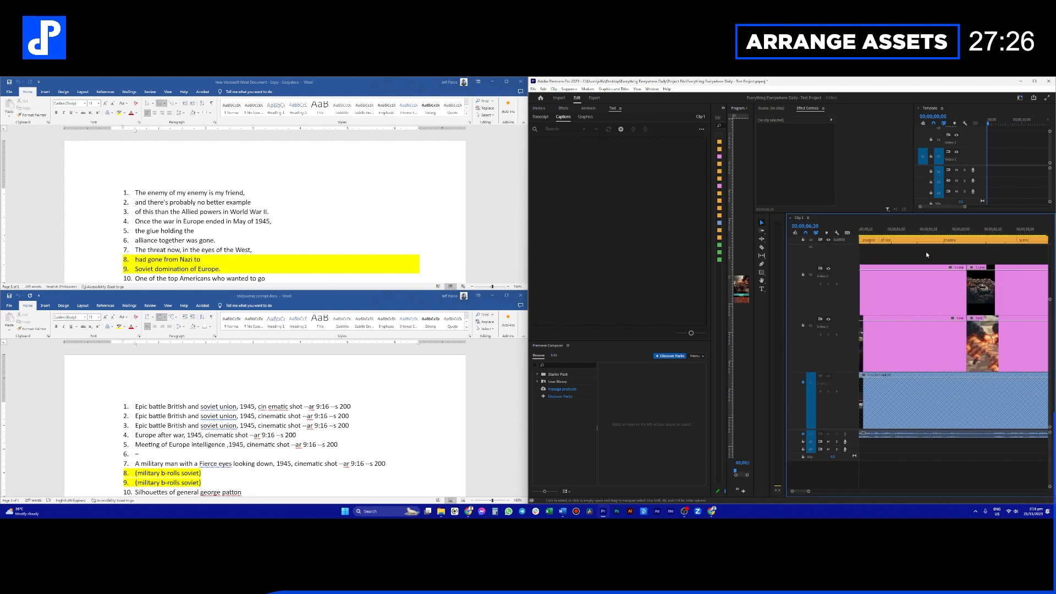
Step: Play part of the sequence against the new caption track and save the project
click(921, 231)
key(space)
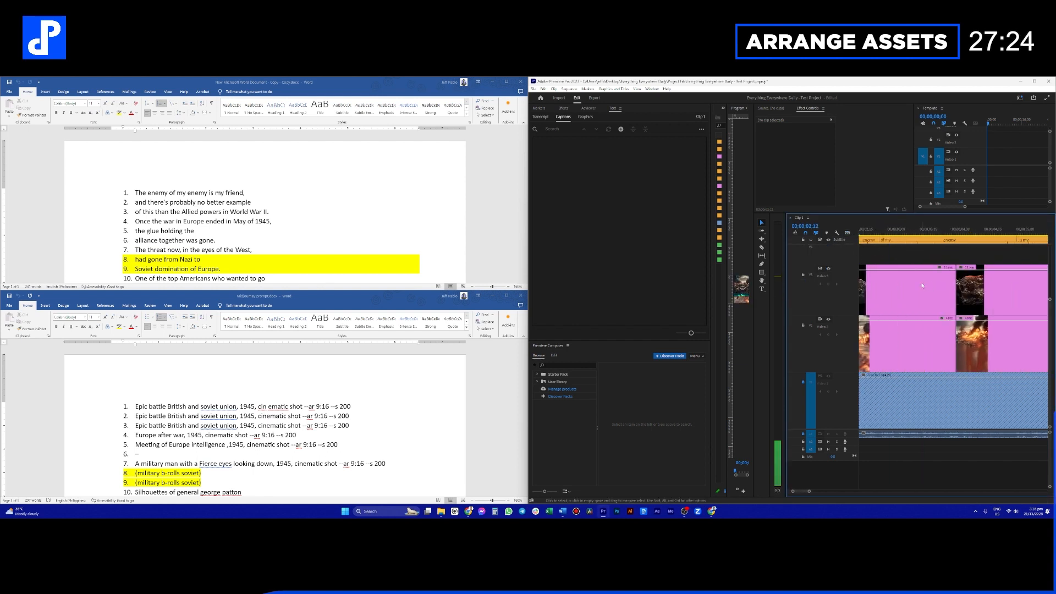
scroll(968, 282, down, 2)
scroll(974, 282, down, 3)
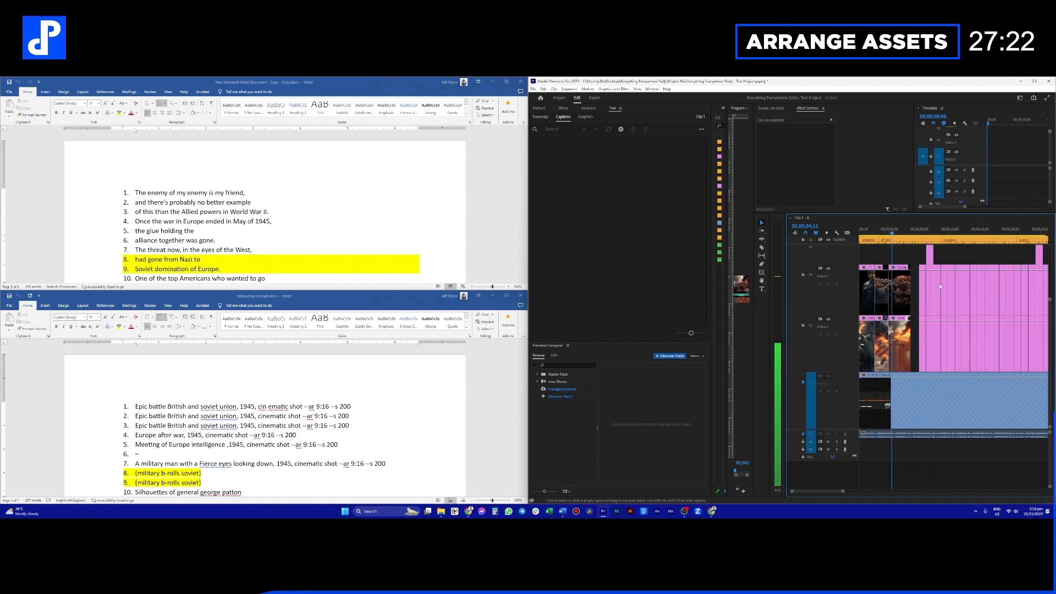
key(ctrl+s)
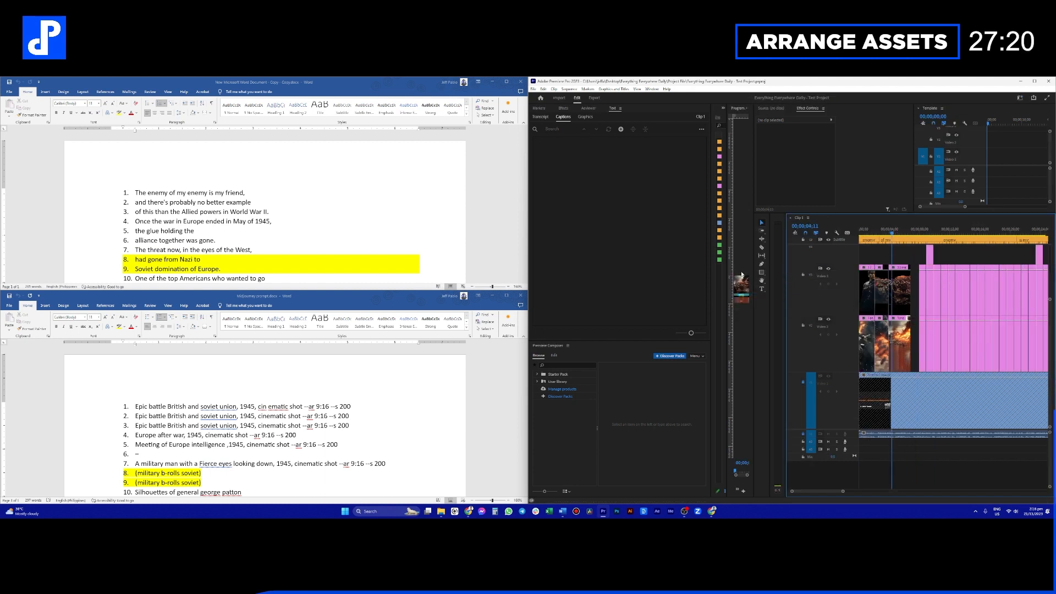
Step: Enlarge the Program monitor, play from "Once the war in Europe", and scrub back to the word "friend"
drag(713, 269, 573, 275)
drag(727, 291, 596, 305)
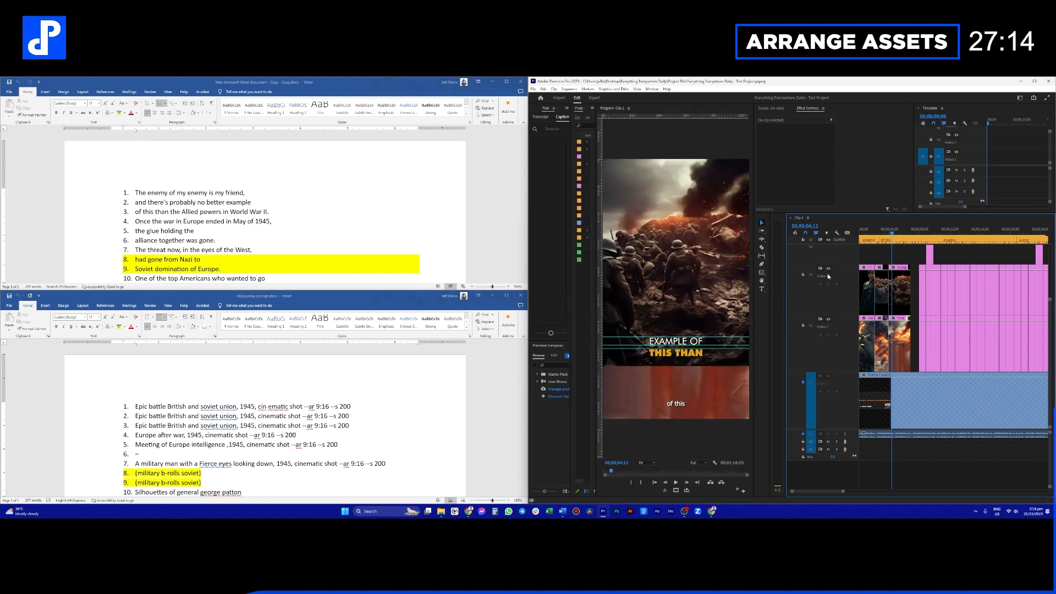
click(916, 232)
key(space)
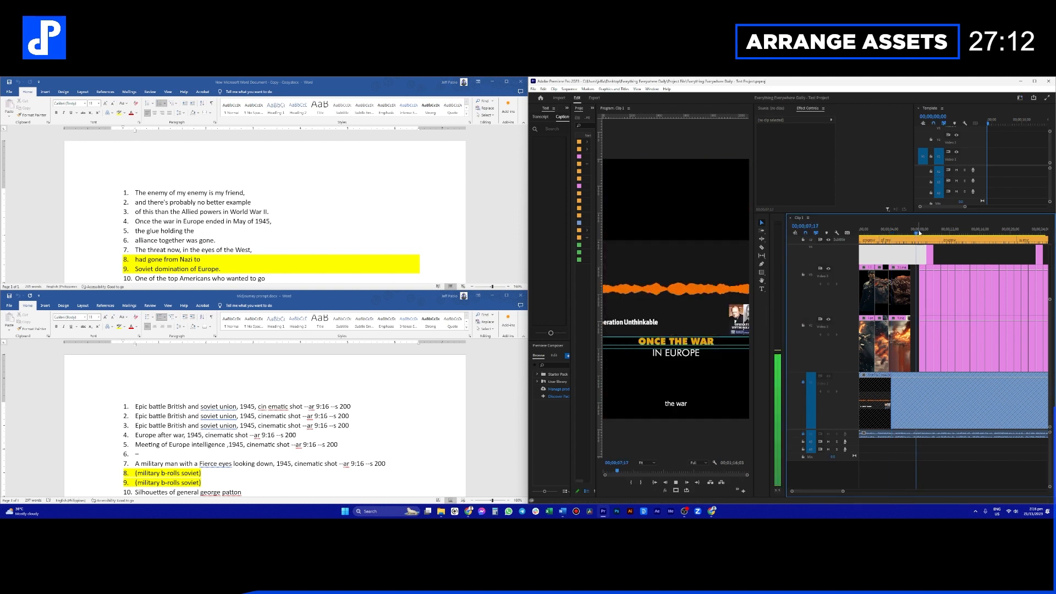
drag(976, 234, 871, 233)
scroll(897, 262, up, 1)
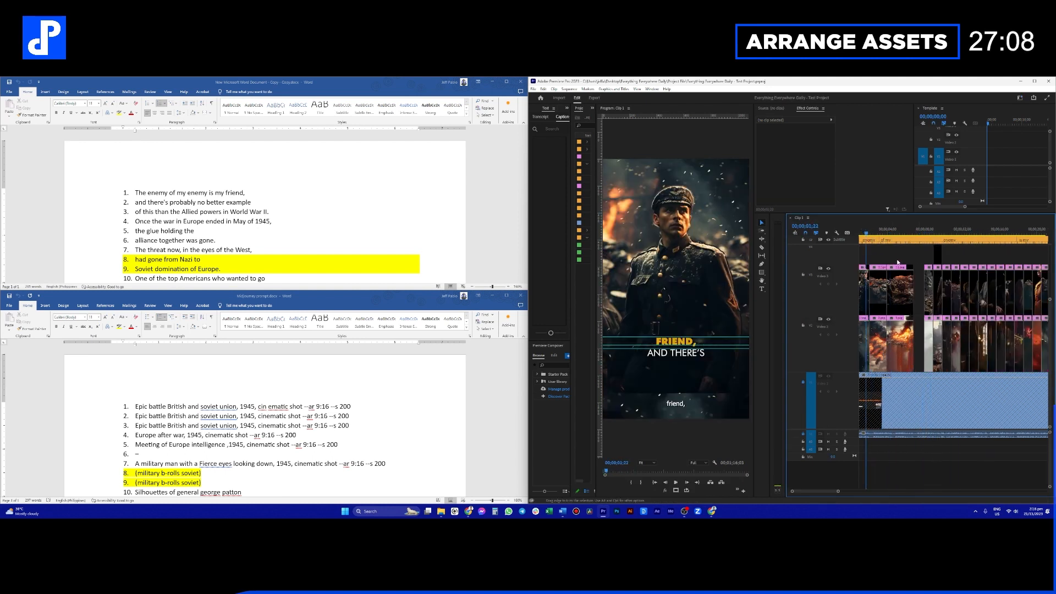
scroll(896, 262, up, 4)
scroll(897, 268, down, 3)
scroll(897, 267, down, 1)
scroll(907, 266, up, 3)
scroll(918, 269, down, 4)
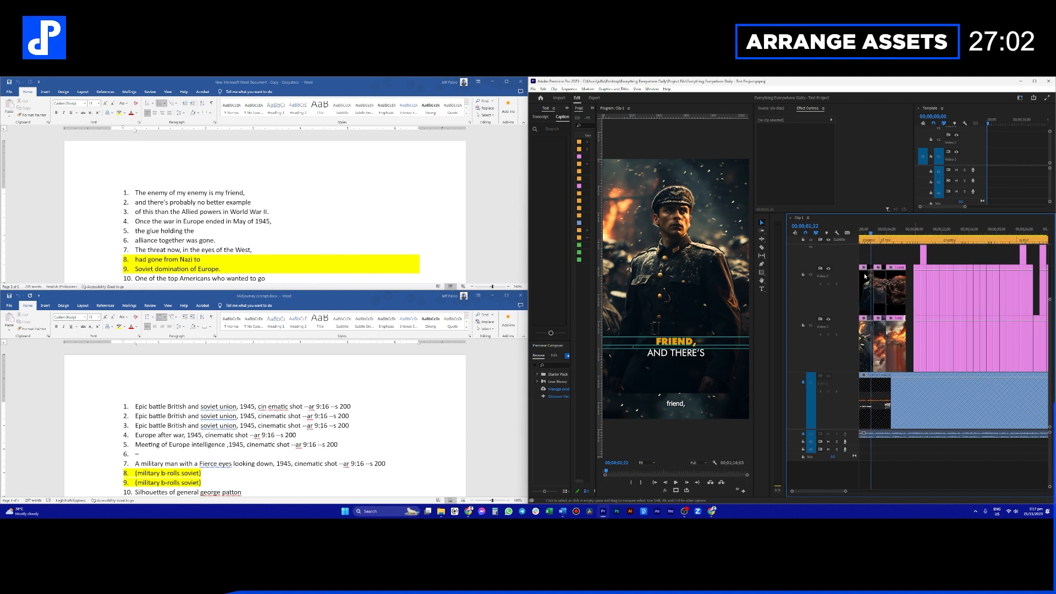
scroll(907, 270, up, 4)
Step: Restart Premiere Pro and reopen the recent project "Everything Everywhere Daily - Test Project"
click(1046, 84)
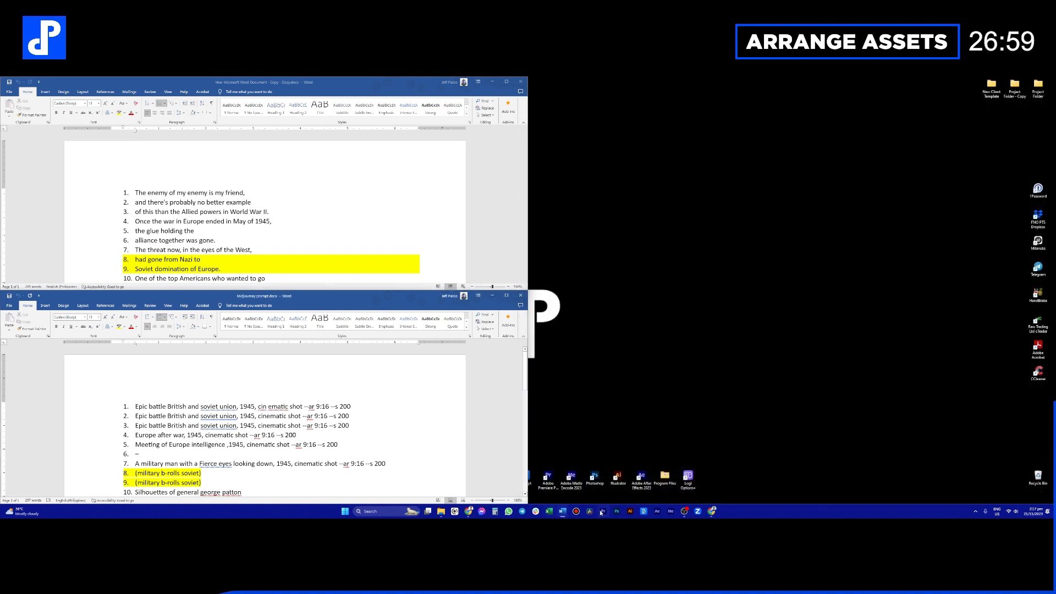
click(603, 511)
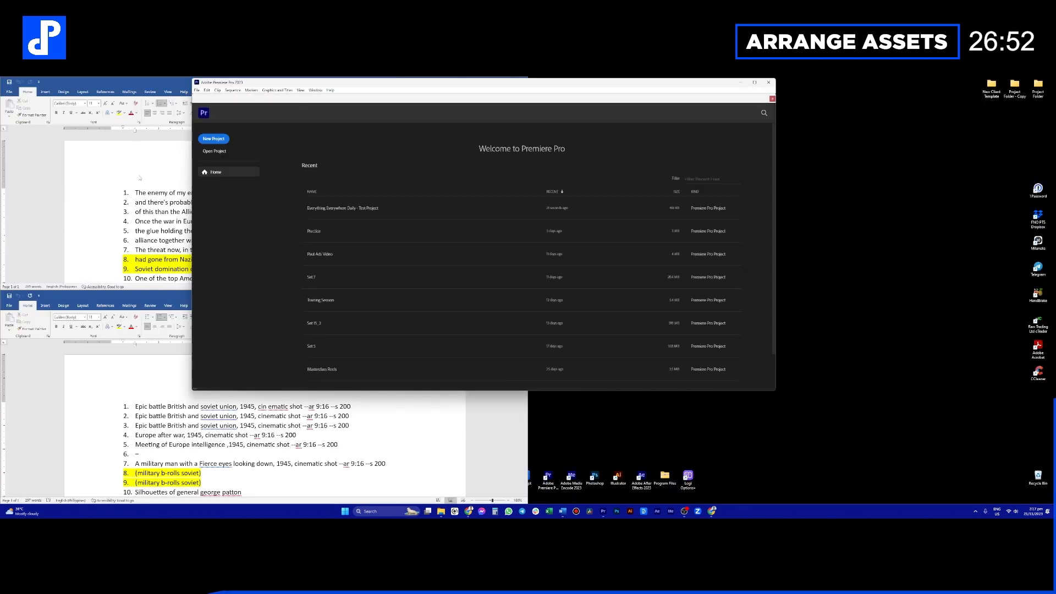
click(146, 176)
drag(654, 84, 801, 168)
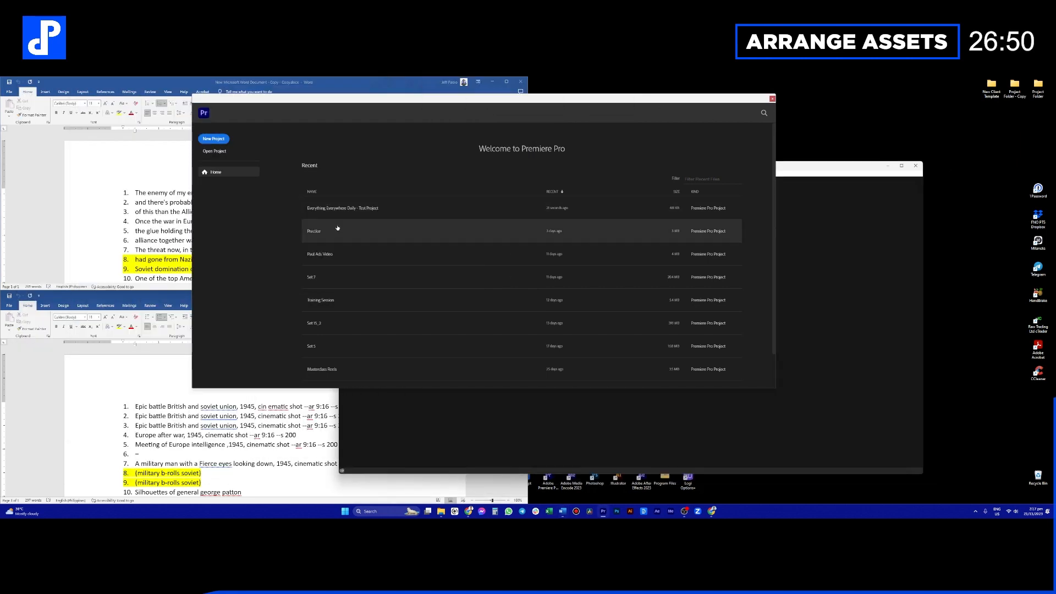
click(361, 206)
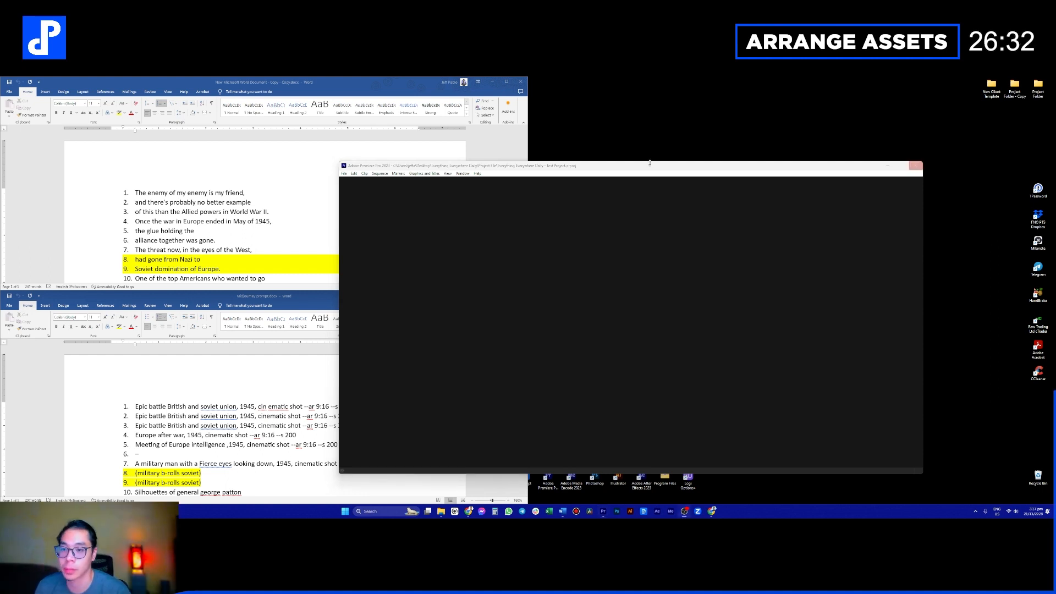
Step: Fit the Premiere Pro window beside the two Word documents and widen it so they become narrower
drag(673, 166, 451, 102)
click(794, 165)
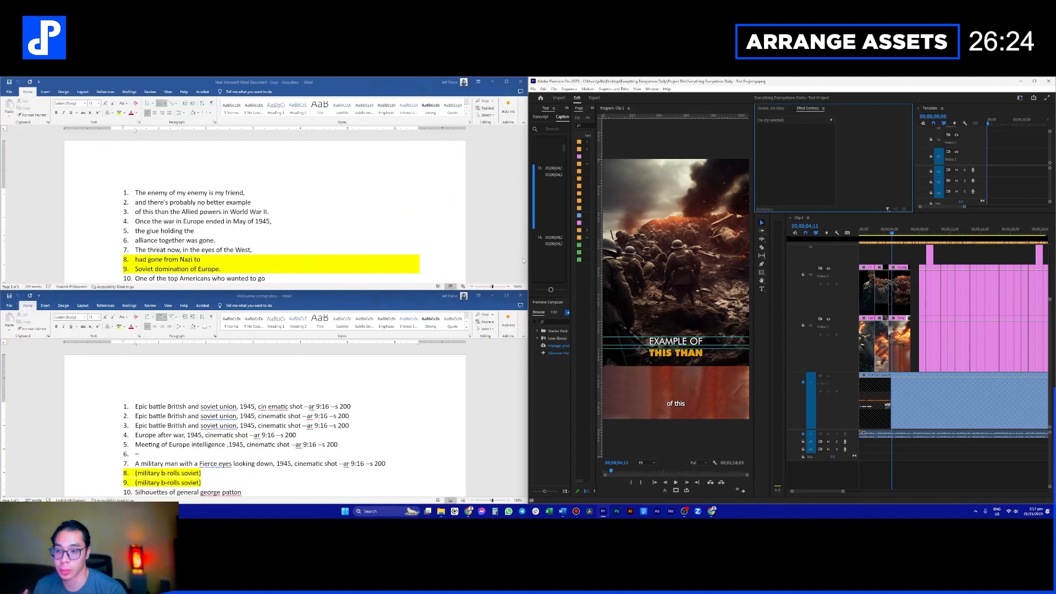
drag(528, 260, 388, 257)
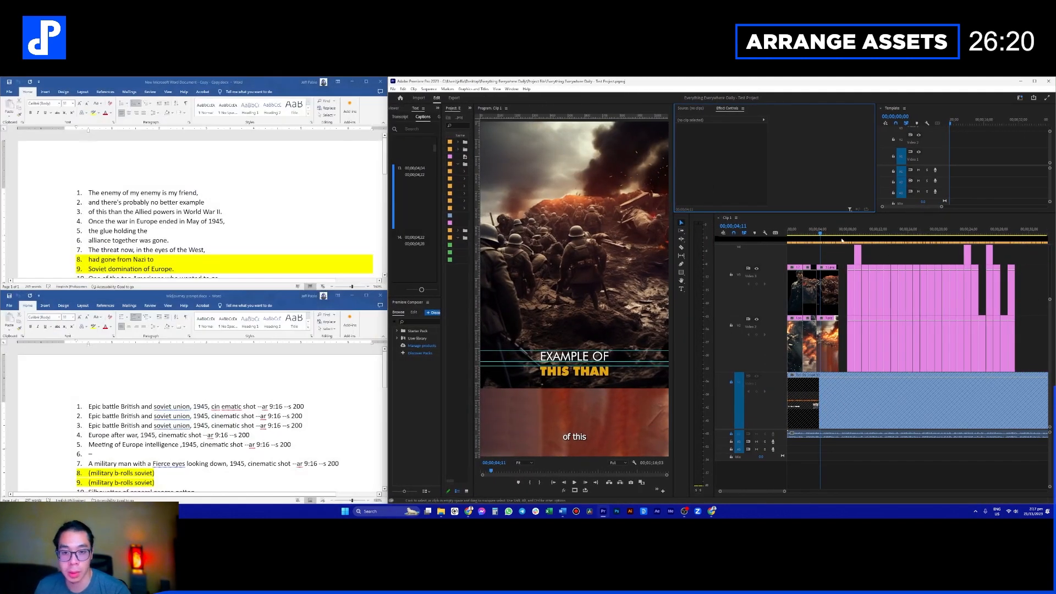
Step: Hide the caption tracks on the Clip 1 timeline and show all of them again
scroll(833, 255, up, 2)
scroll(825, 280, up, 5)
scroll(834, 305, up, 5)
scroll(769, 309, down, 3)
scroll(769, 310, down, 3)
scroll(778, 240, down, 2)
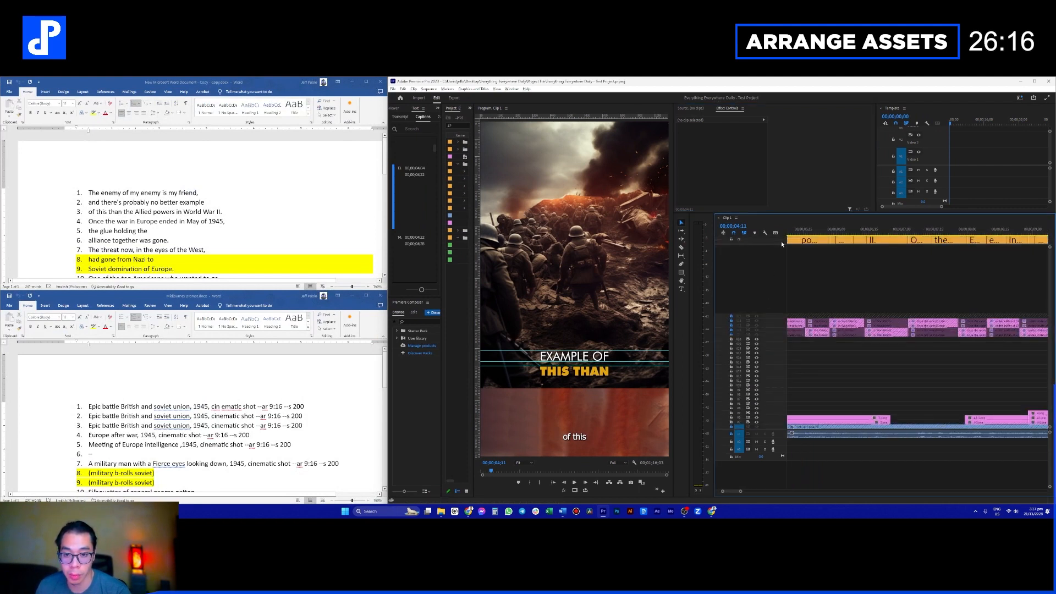
scroll(784, 241, up, 2)
scroll(839, 292, up, 2)
scroll(787, 251, up, 2)
click(775, 233)
click(792, 239)
click(775, 233)
click(784, 246)
scroll(810, 245, up, 2)
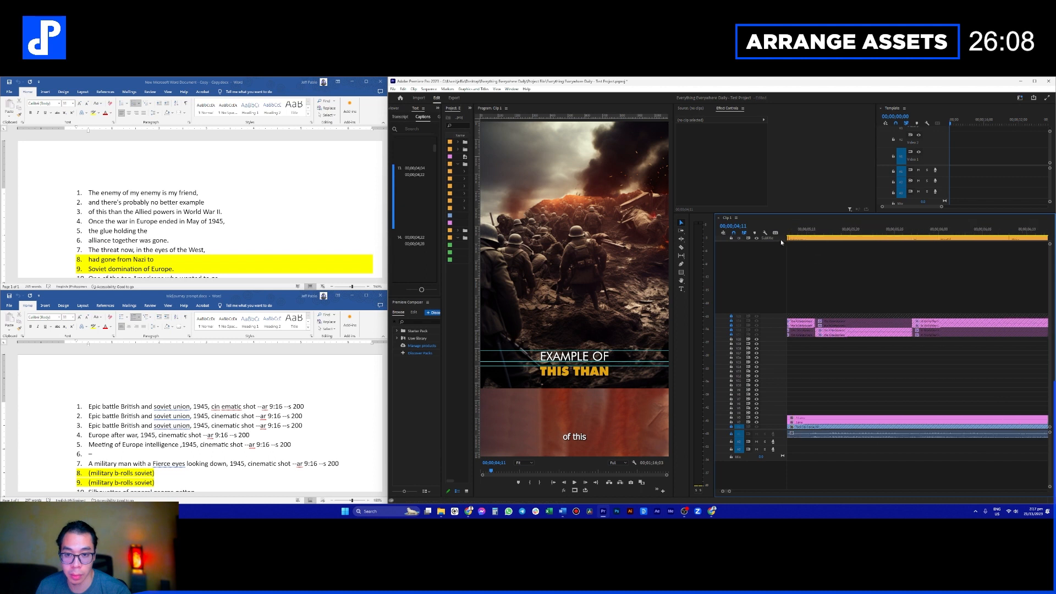
Step: Return the playhead to the start of the sequence and make the timeline panel taller
scroll(851, 289, up, 1)
scroll(847, 319, down, 8)
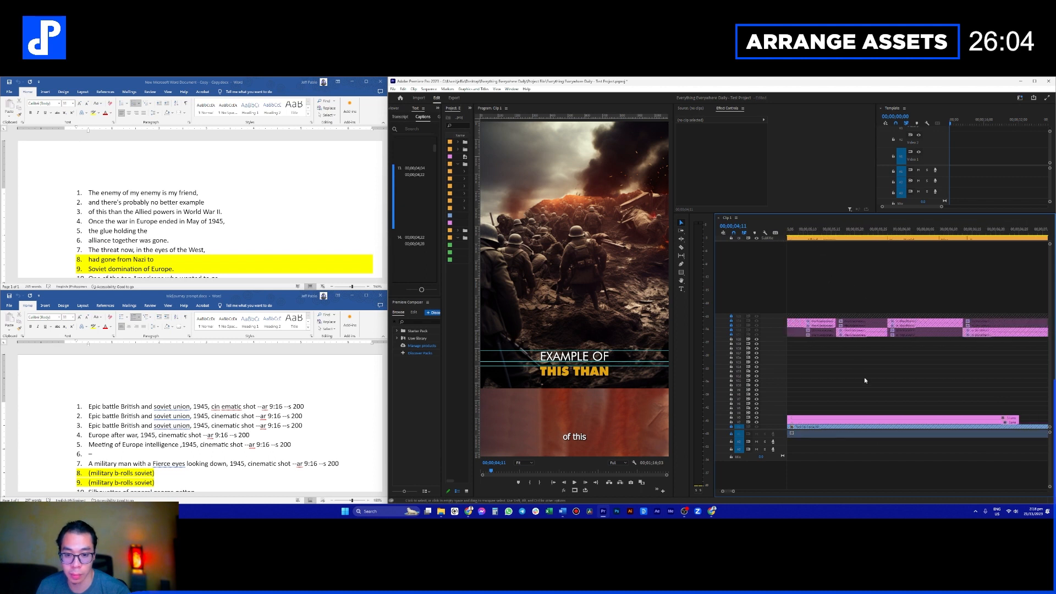
scroll(817, 365, up, 8)
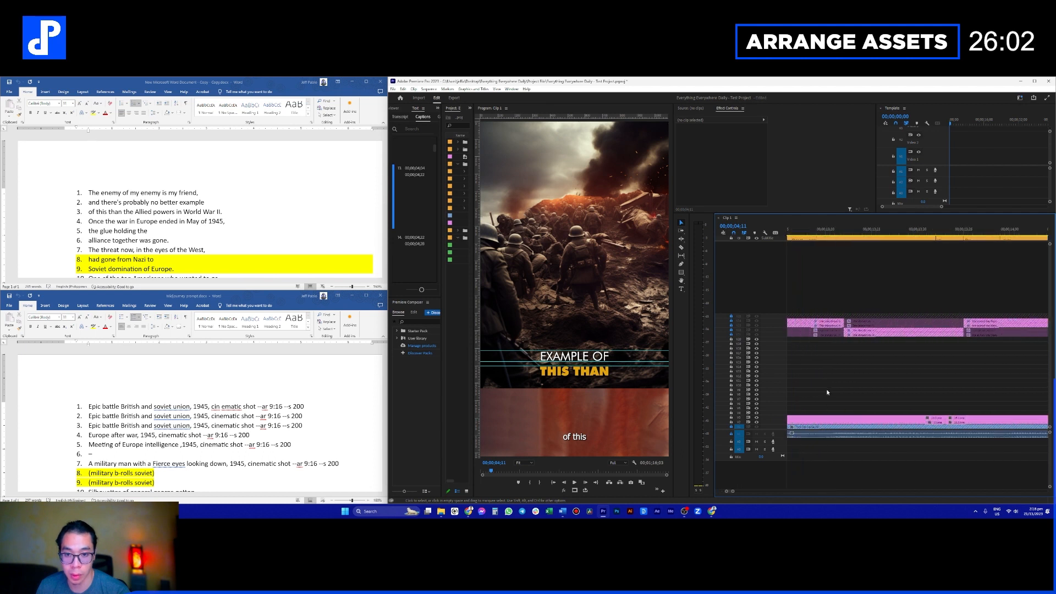
scroll(877, 365, left, 5)
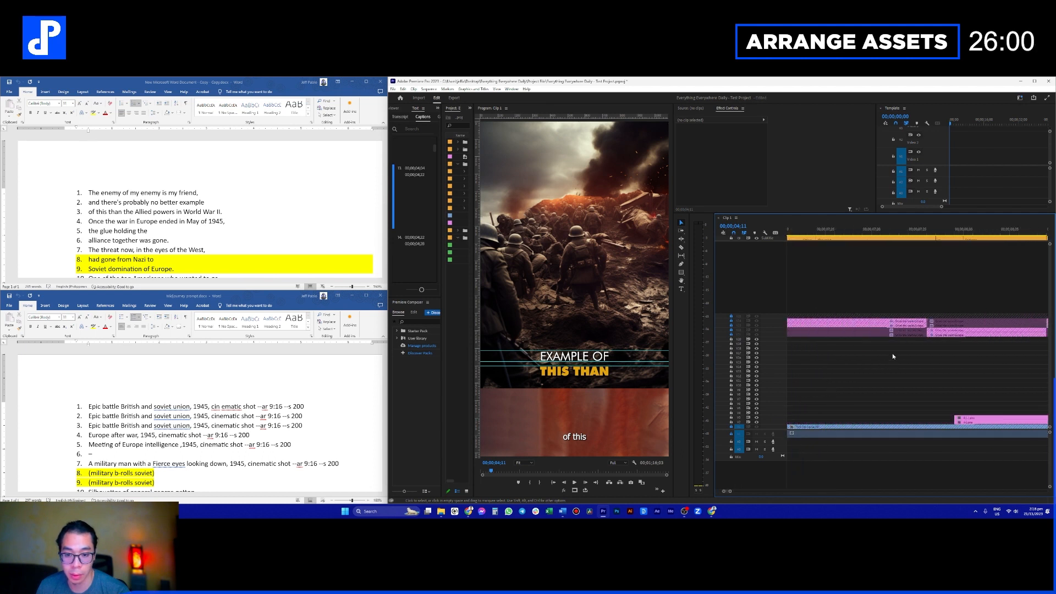
key(Home)
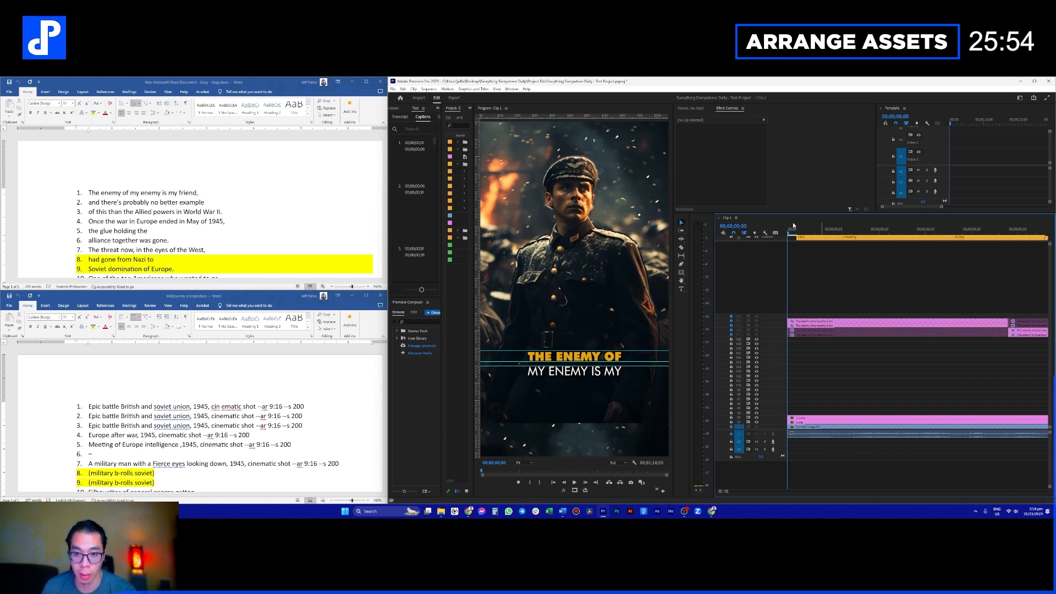
drag(764, 213, 765, 157)
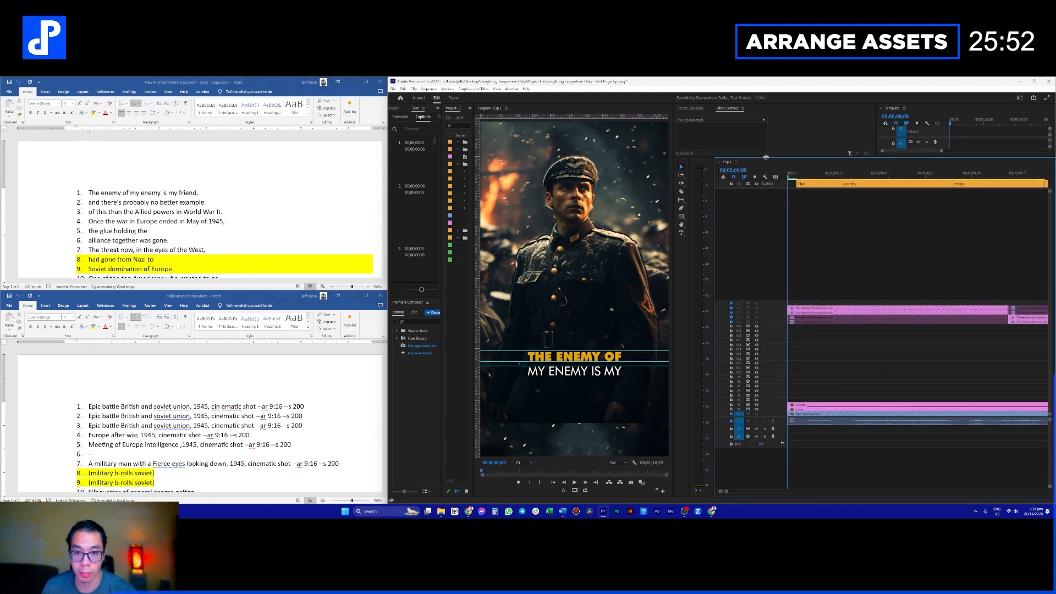
Step: Position the playhead at the caption word "there's", after "friend"
scroll(875, 315, down, 6)
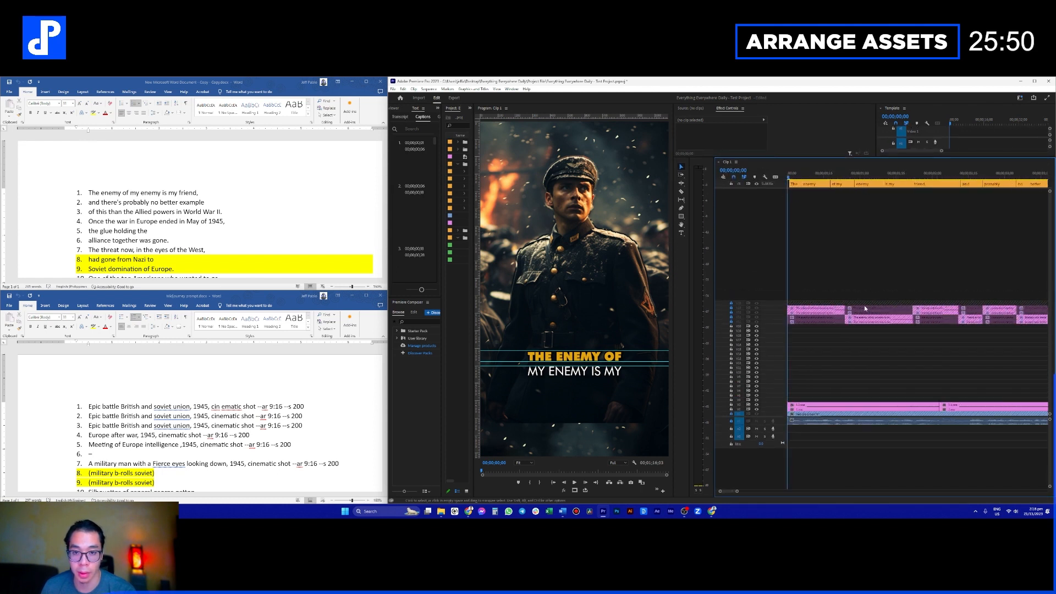
scroll(856, 314, down, 4)
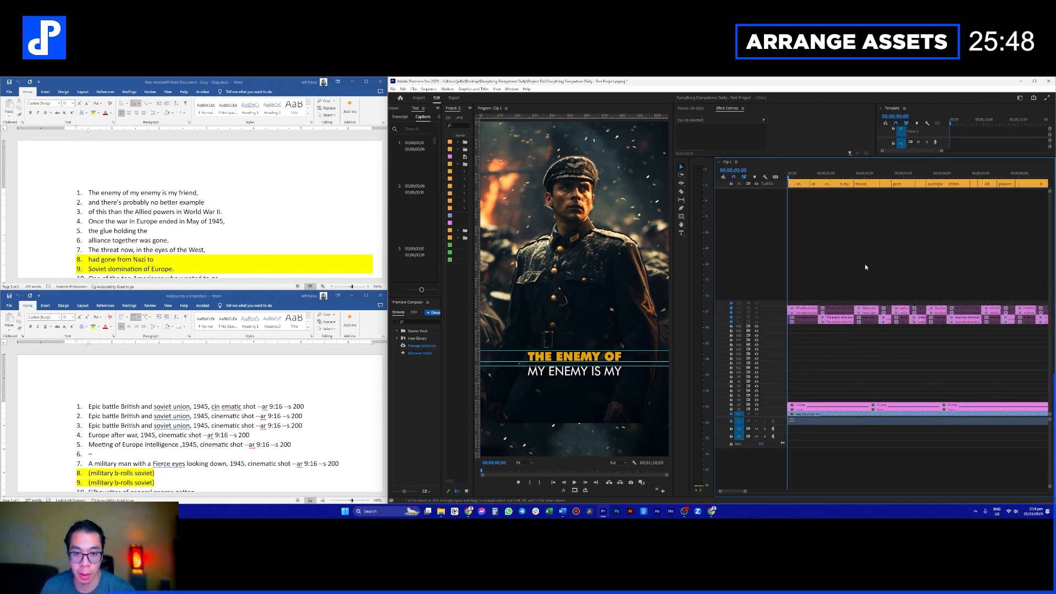
drag(860, 179, 886, 179)
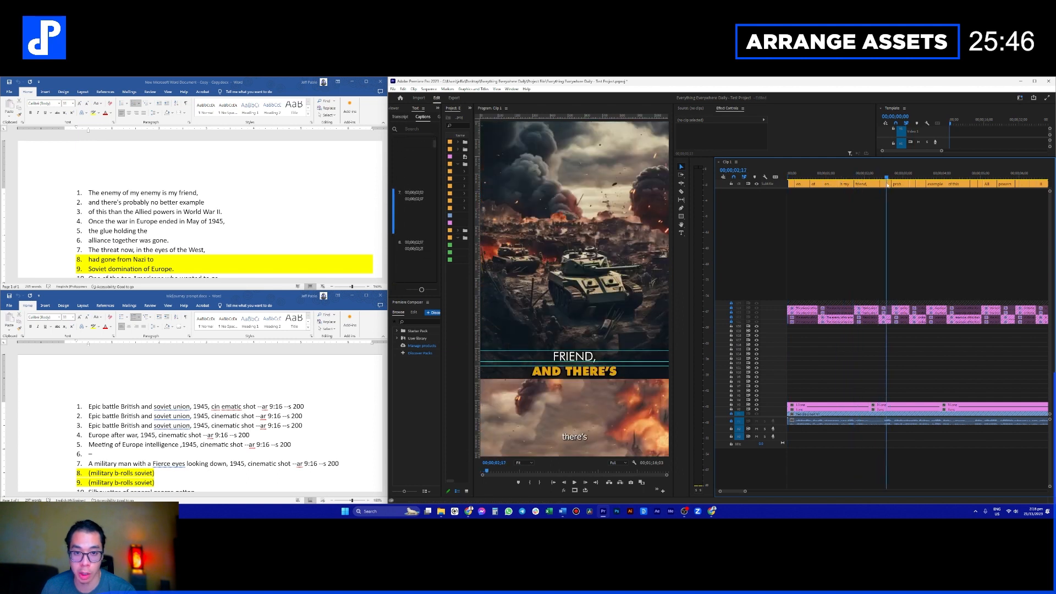
Step: Increase the video track heights so the image clips show their thumbnails beneath the caption track
scroll(899, 357, up, 3)
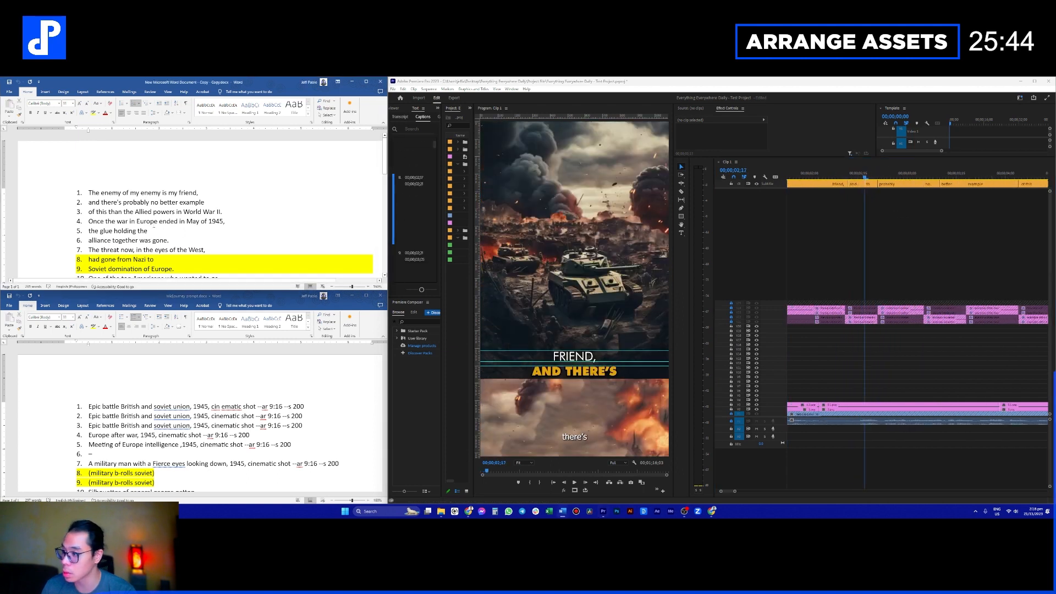
scroll(912, 365, down, 2)
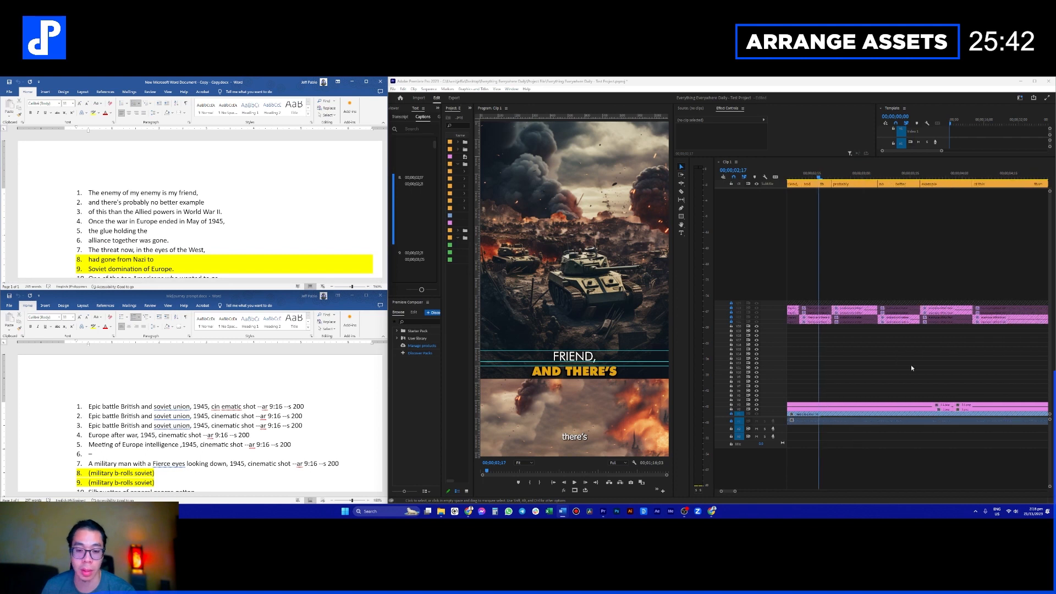
scroll(768, 327, up, 5)
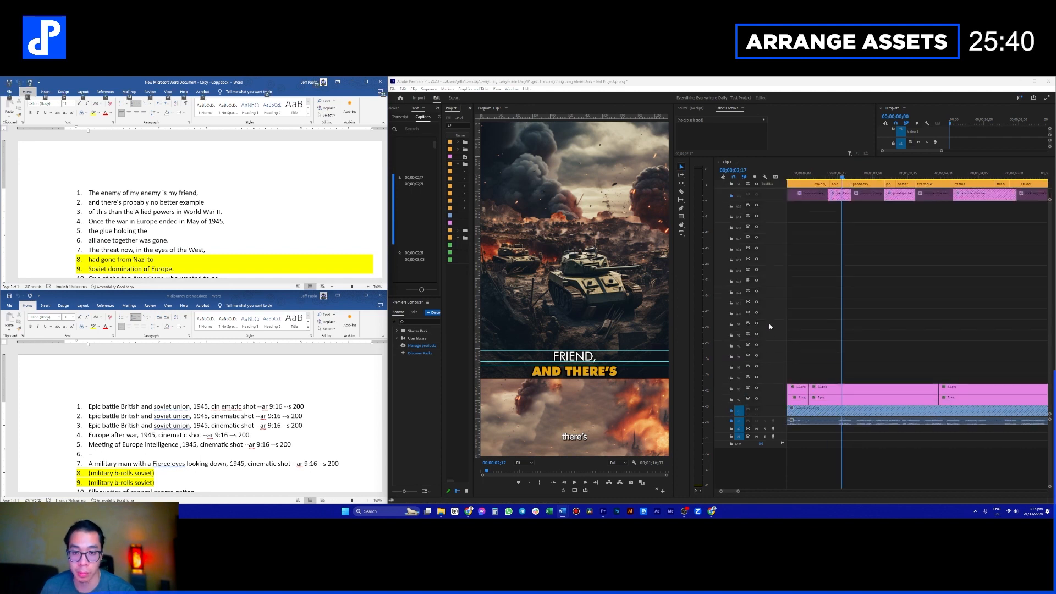
scroll(897, 259, up, 2)
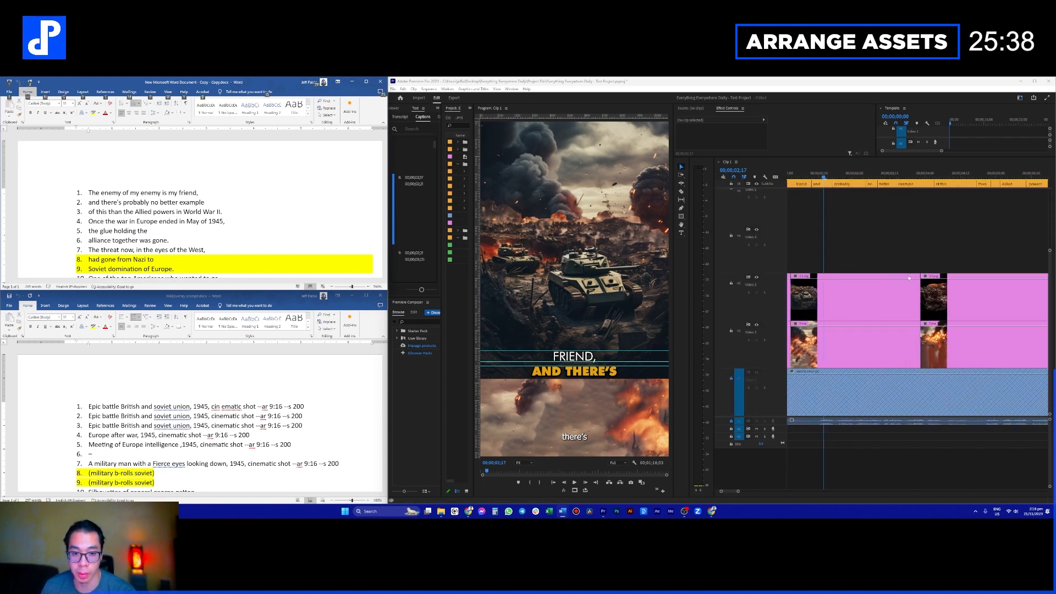
Step: Position the playhead at the caption word "no", after "probably"
scroll(896, 260, down, 6)
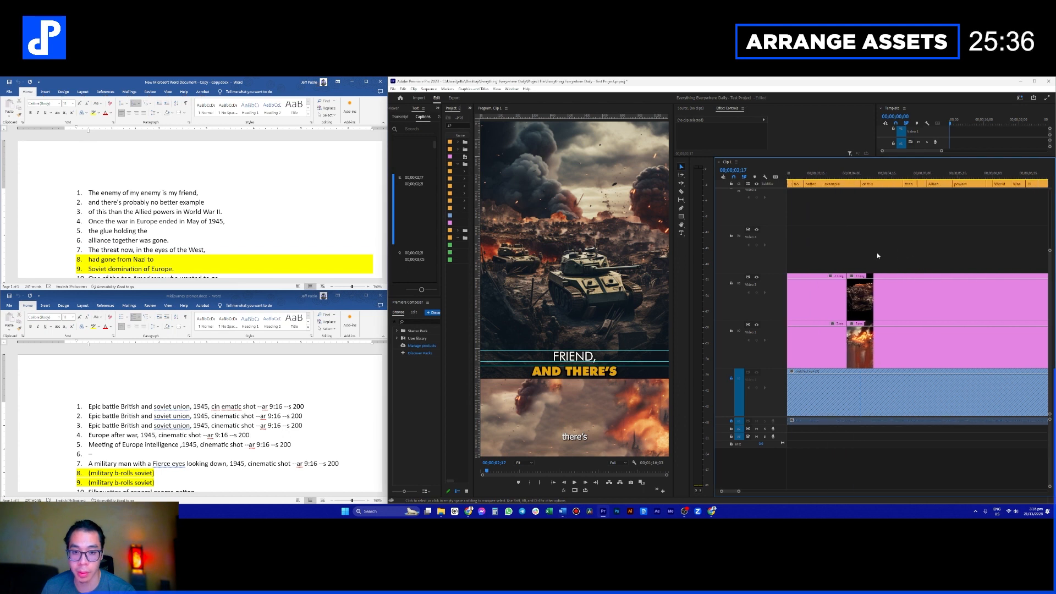
scroll(869, 252, up, 4)
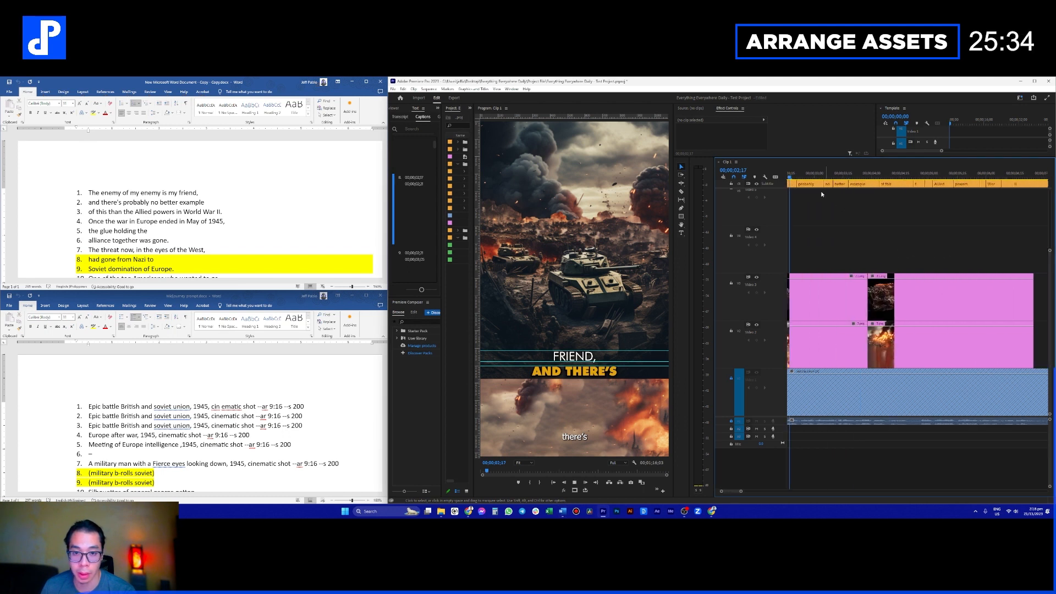
click(823, 174)
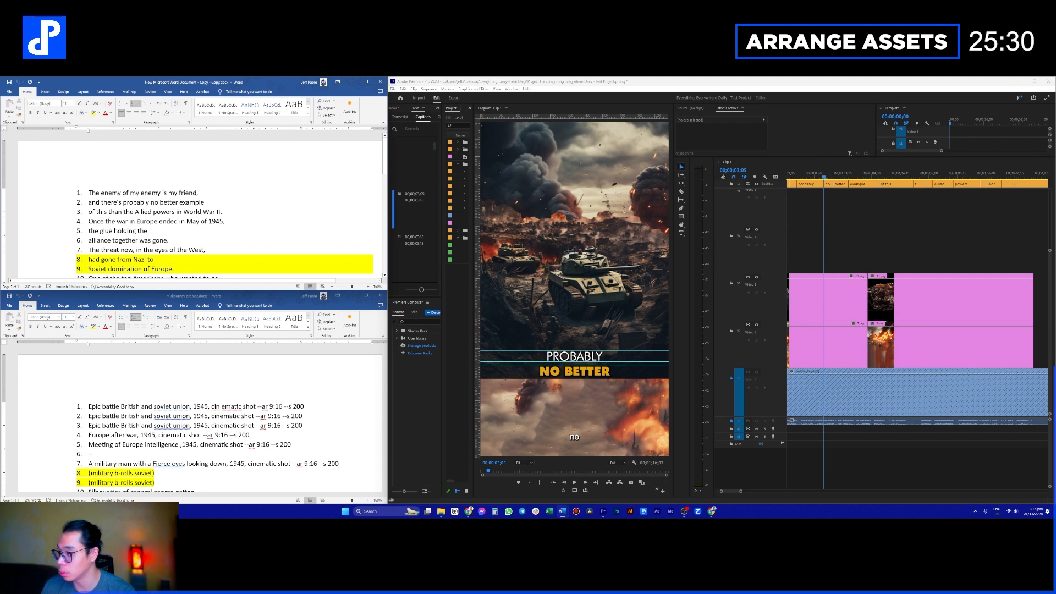
scroll(963, 219, up, 2)
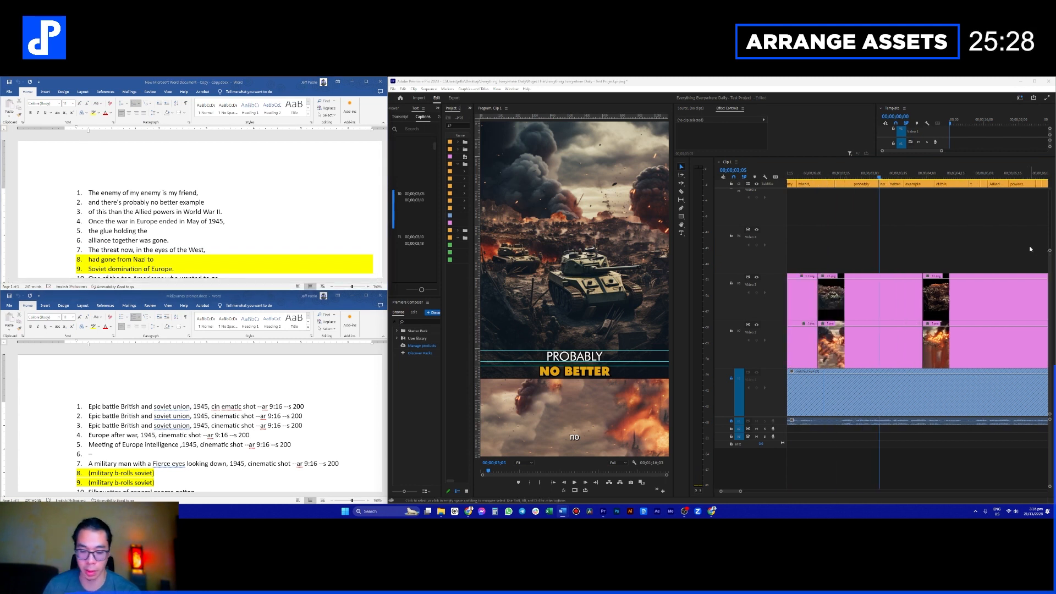
Step: Play the opening of the sequence from the beginning and stop playback
click(933, 248)
key(Home)
key(space)
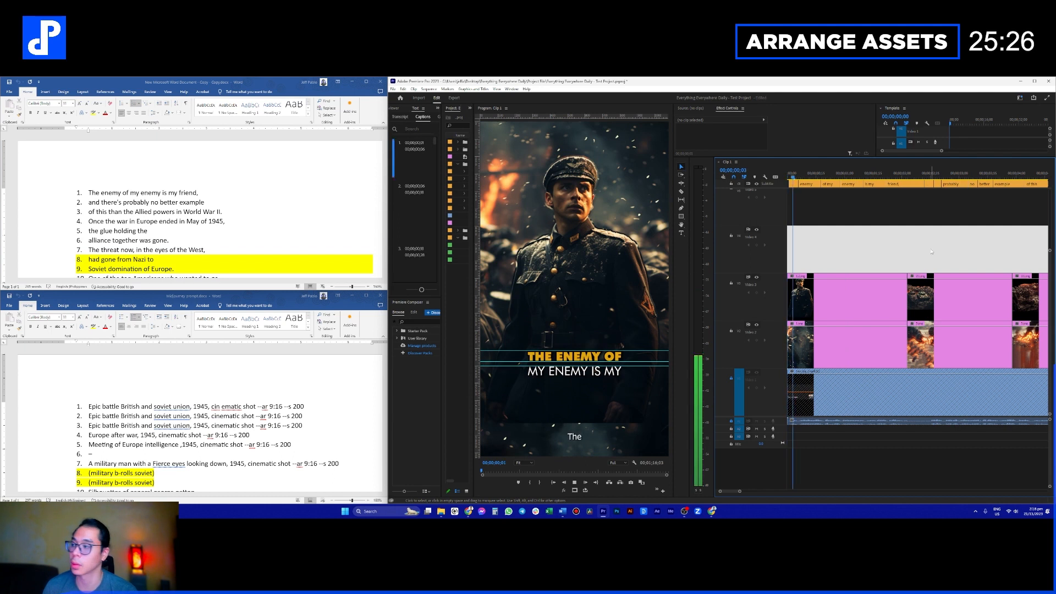
key(space)
scroll(922, 240, down, 3)
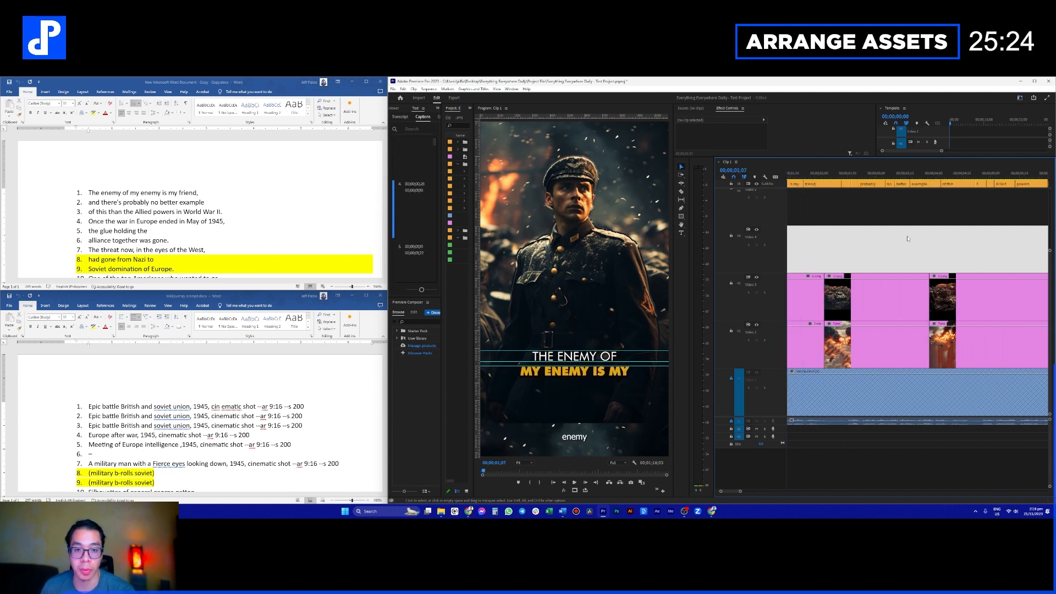
Step: Position the playhead at the caption word "War" of "World War II" and select the third image pair
drag(929, 176, 943, 178)
scroll(938, 216, down, 5)
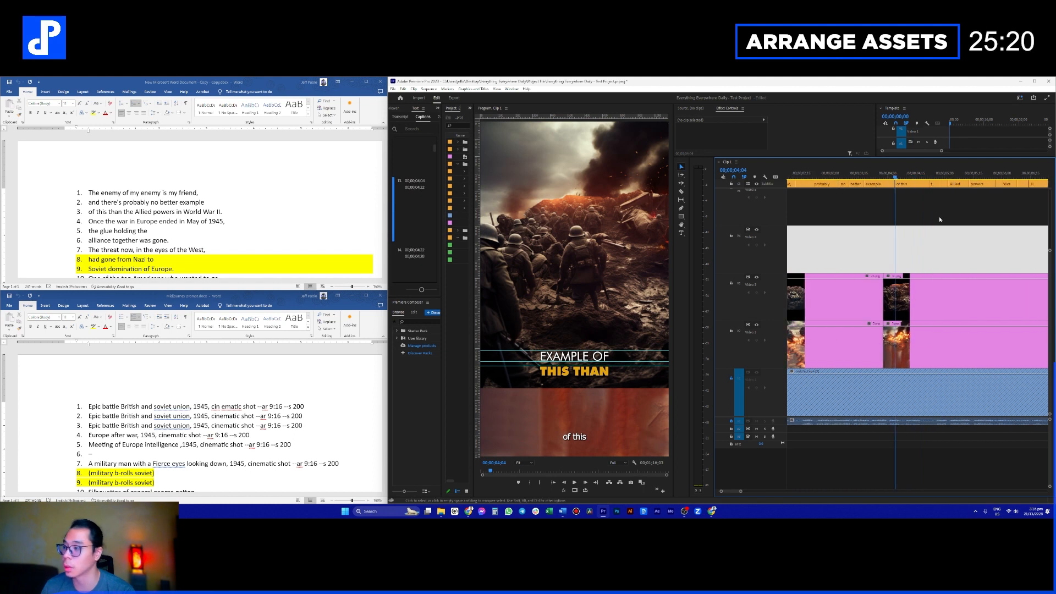
mouse_move(868, 176)
mouse_down()
mouse_move(902, 179)
mouse_move(869, 186)
mouse_up()
drag(848, 246, 880, 346)
scroll(880, 333, up, 1)
scroll(880, 332, up, 6)
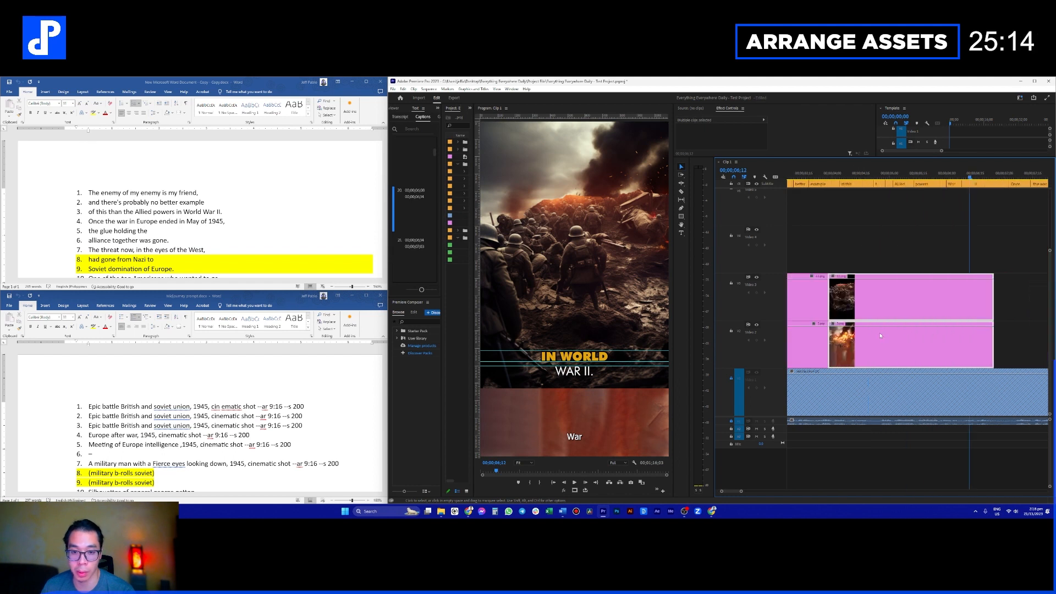
scroll(905, 242, down, 3)
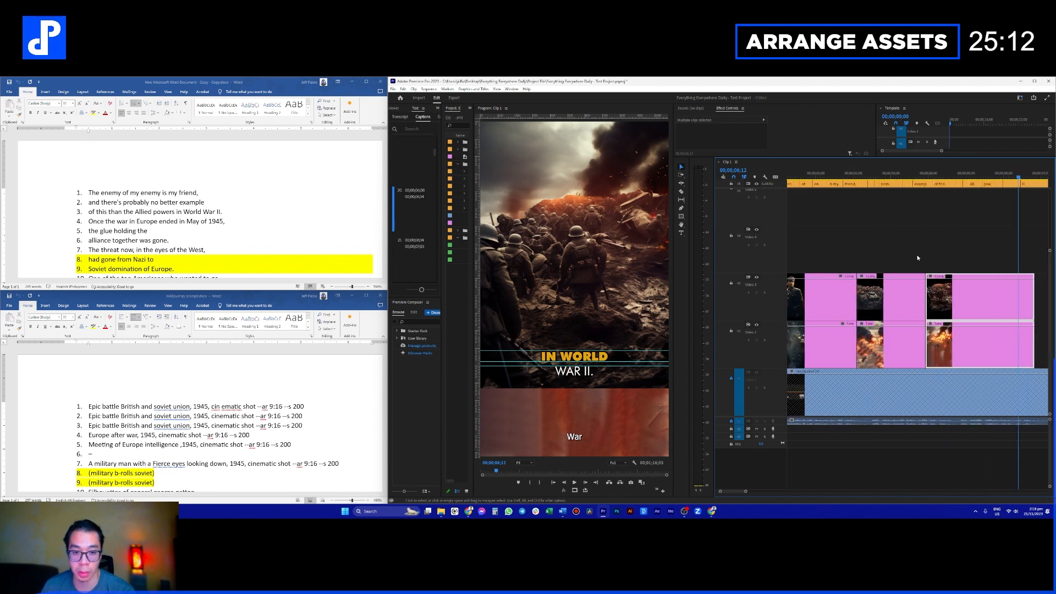
Step: Extend the end of the third image pair to where the caption "Once" begins
drag(925, 248, 975, 310)
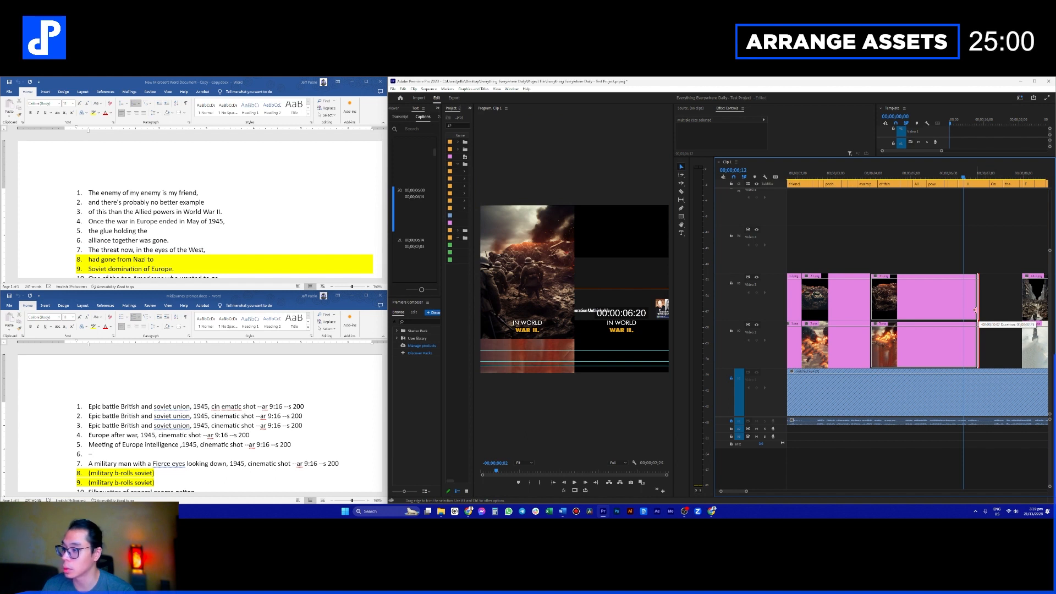
drag(975, 311, 988, 311)
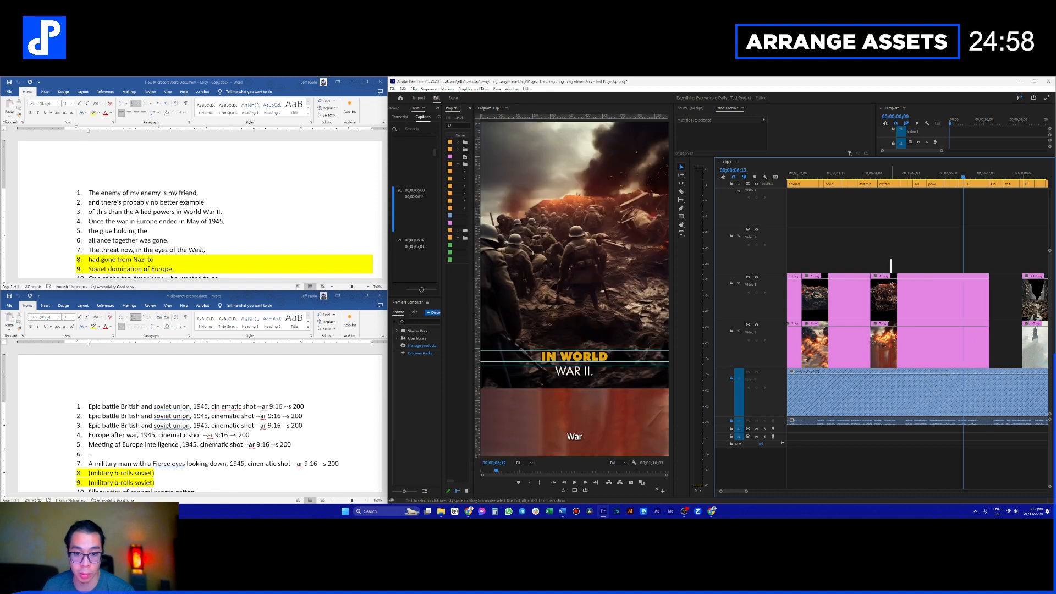
drag(872, 304, 900, 306)
drag(835, 248, 889, 305)
scroll(853, 279, down, 4)
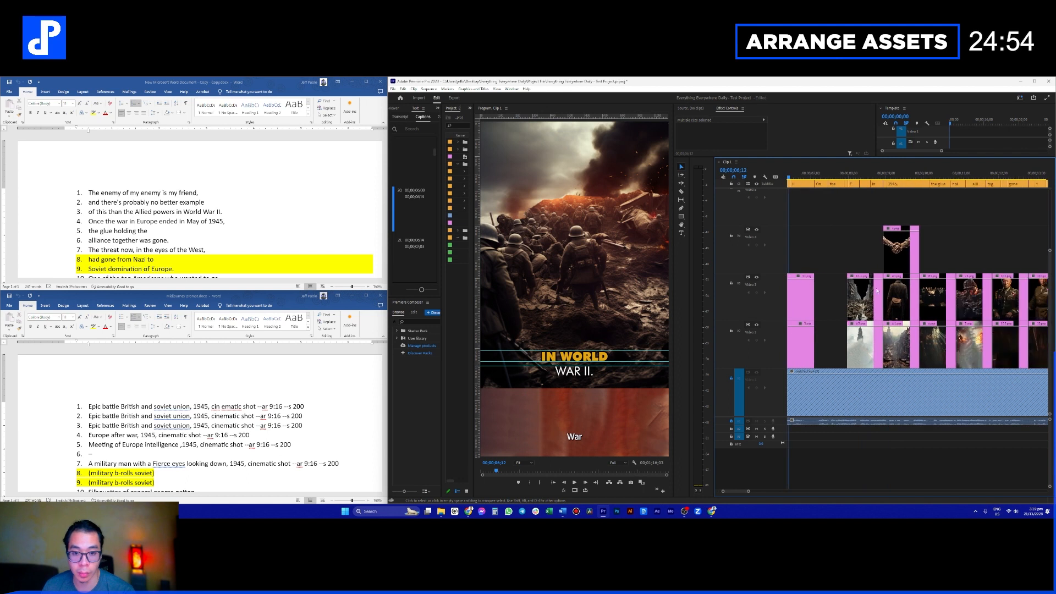
Step: Move the fourth image pair back so it starts at the caption "Once", directly against the third pair
drag(875, 258, 893, 351)
drag(898, 312, 865, 308)
scroll(865, 308, up, 2)
scroll(864, 307, up, 1)
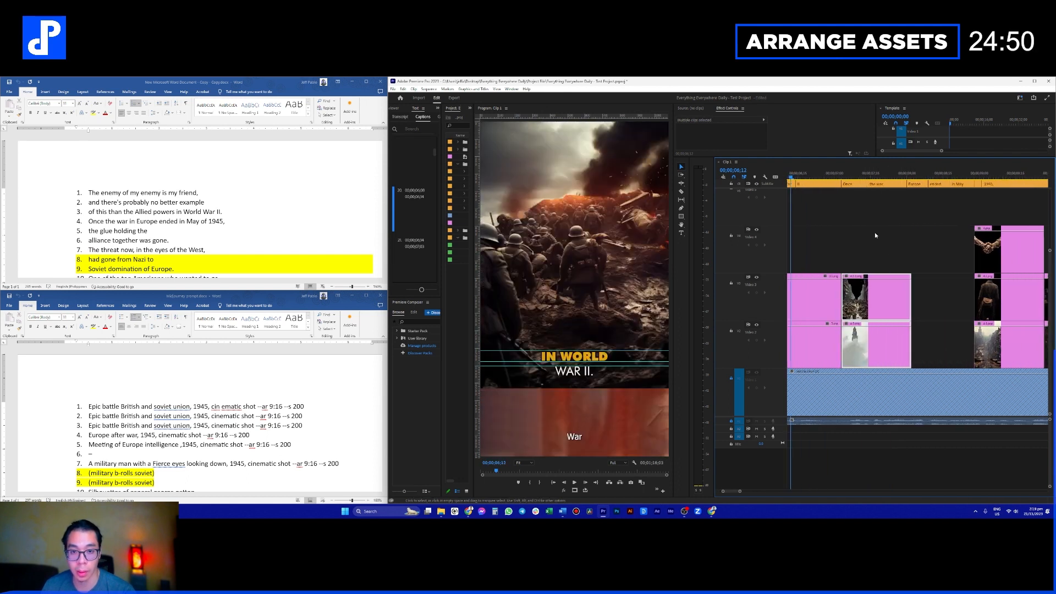
Step: Lock the caption track and shift the fifth image stack and everything after it to the caption "the glue"
drag(971, 309, 982, 308)
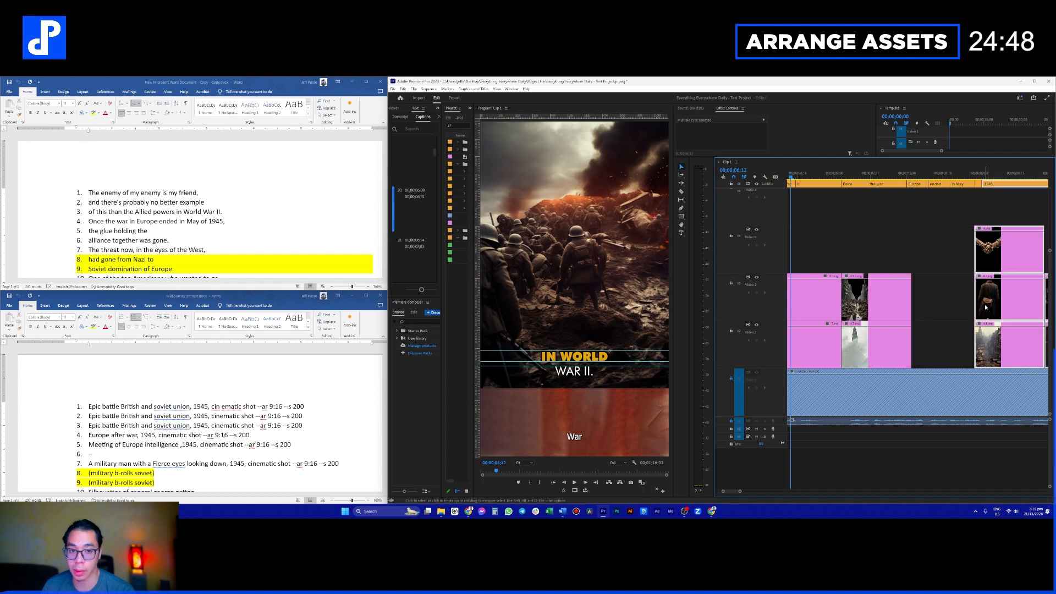
click(731, 184)
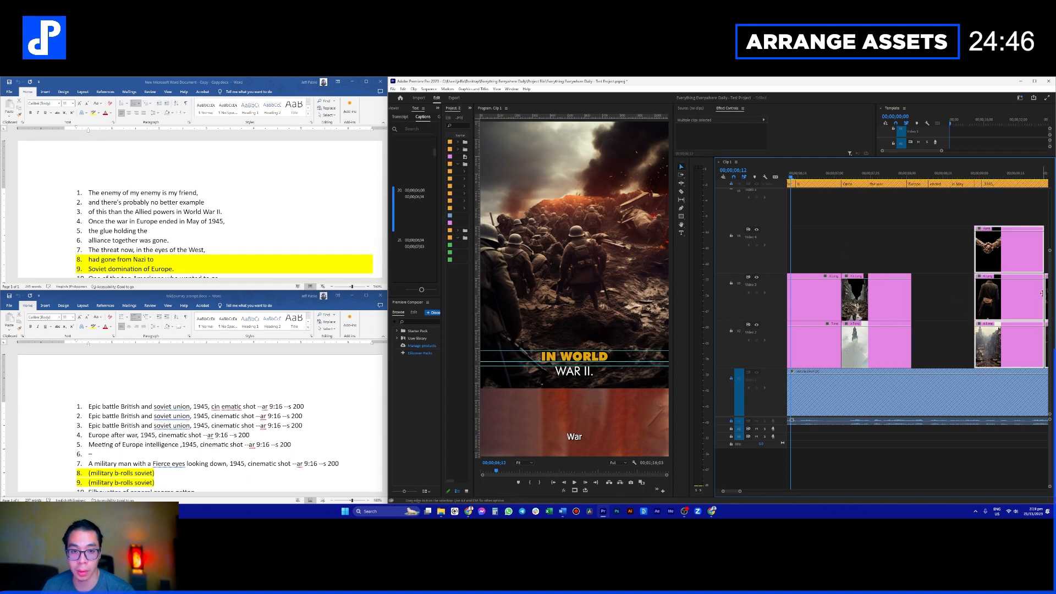
scroll(973, 310, right, 2)
drag(954, 306, 1042, 305)
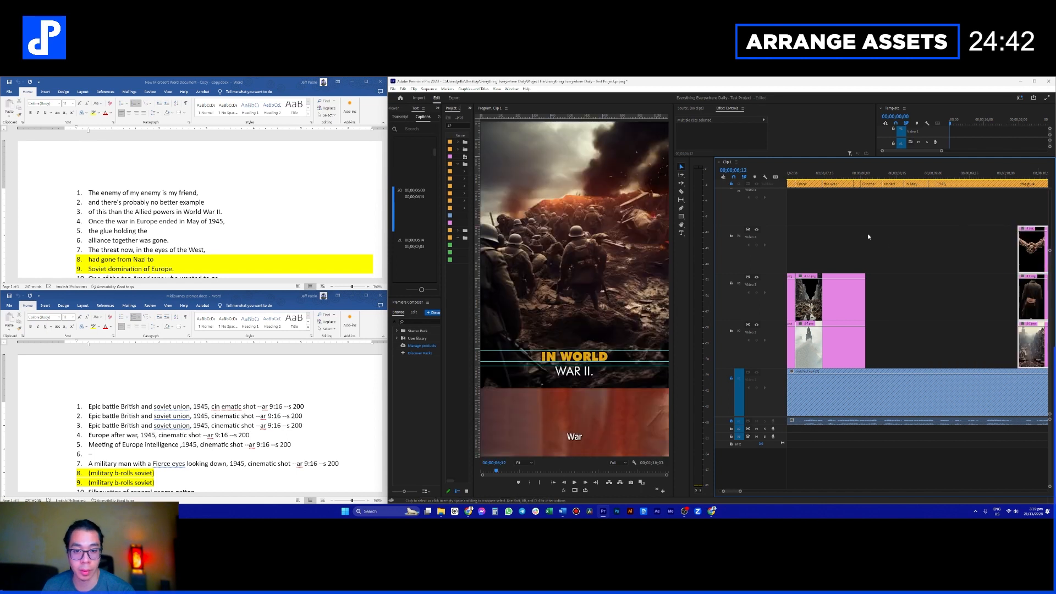
Step: Extend the fourth image pair up to the fifth stack and select the handshake image at "the glue"
drag(865, 353, 1018, 353)
scroll(856, 235, right, 4)
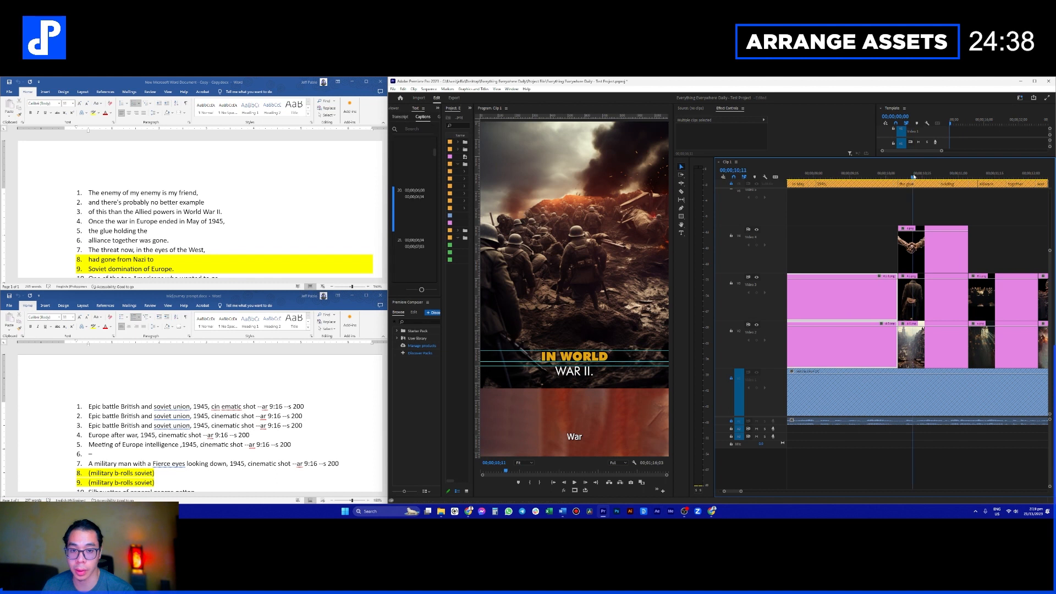
scroll(885, 242, left, 2)
click(889, 258)
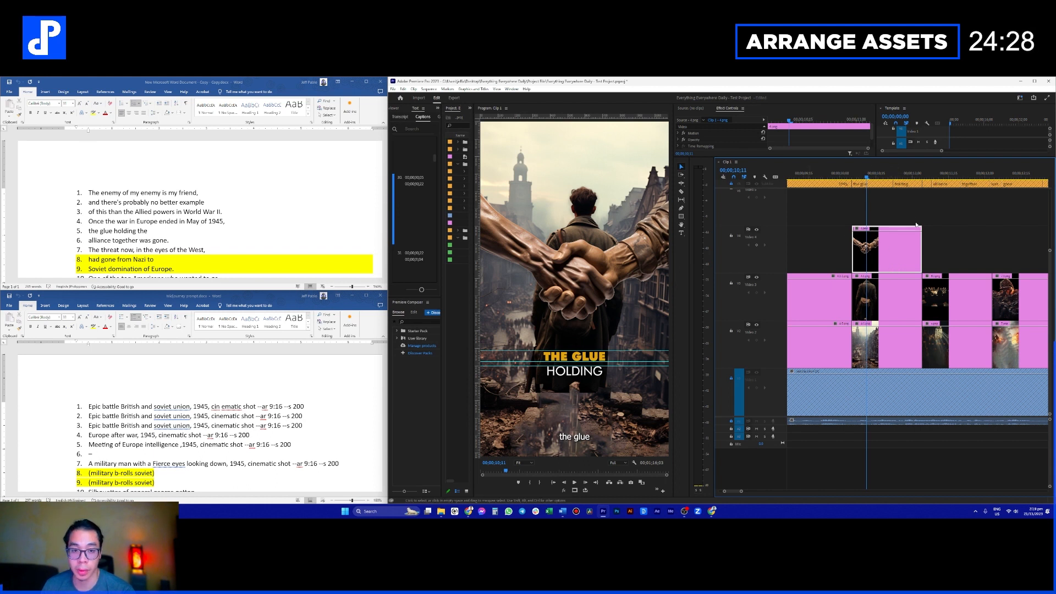
Step: Shift the sixth and following image pairs to the caption "alliance" and move the fifth stack slightly earlier
drag(942, 306, 953, 299)
drag(893, 201, 918, 348)
drag(837, 246, 804, 304)
Step: Extend all three images of the fifth stack up to the sixth pair and place the playhead at "alliance"
drag(836, 211, 837, 350)
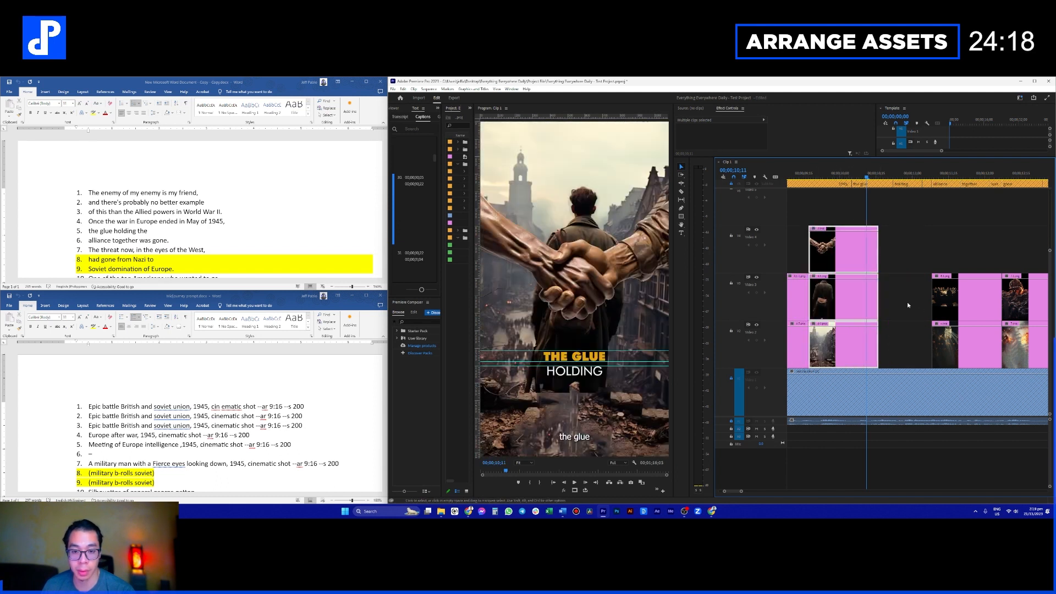
drag(880, 297, 932, 297)
click(945, 238)
click(951, 175)
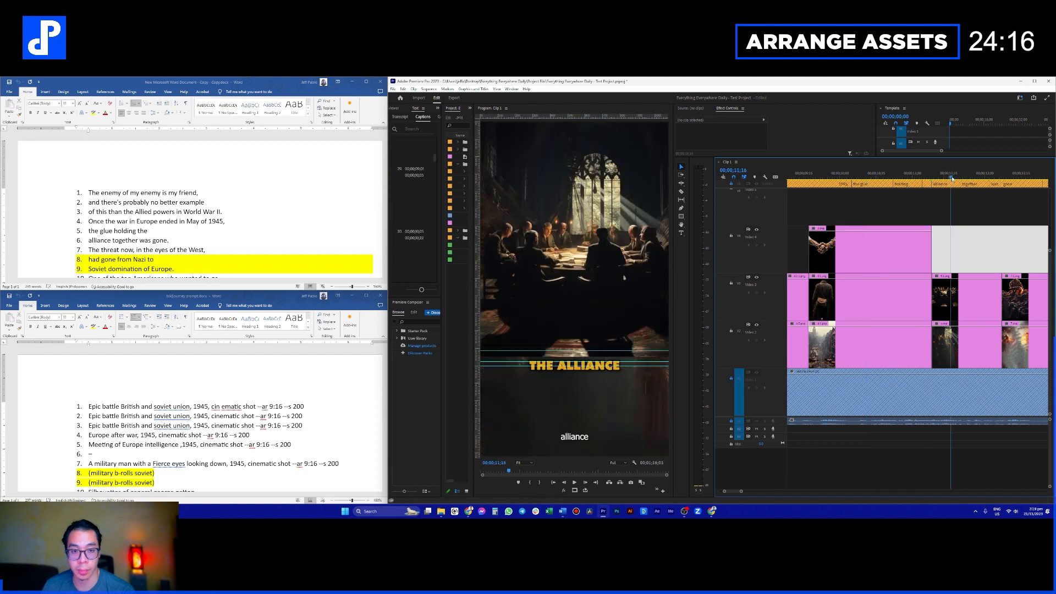
Step: Move the handshake image from the fifth stack to above the sixth image pair
scroll(955, 230, down, 1)
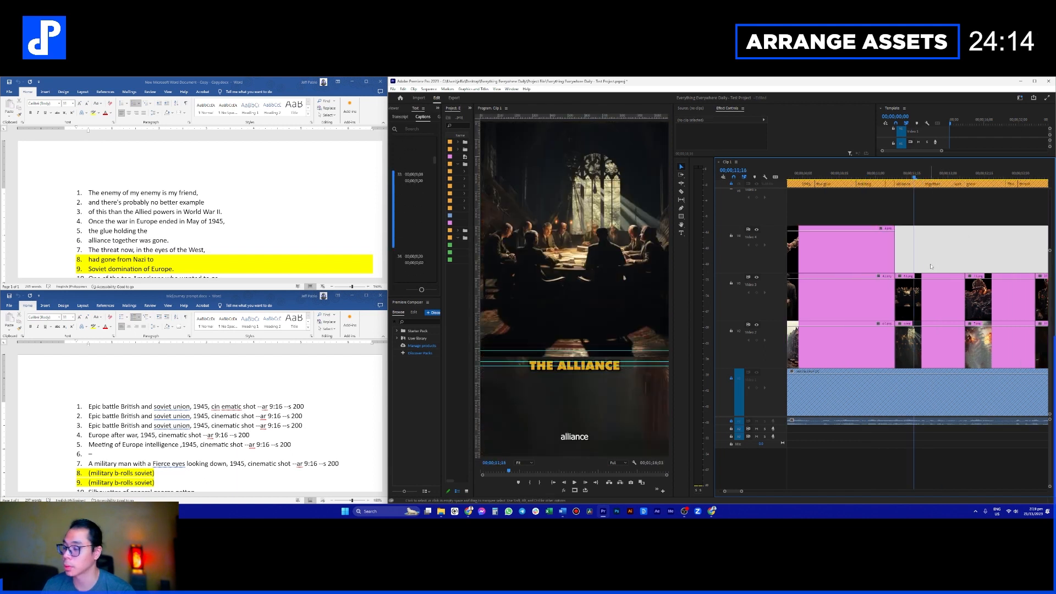
scroll(930, 266, down, 1)
drag(819, 264, 942, 264)
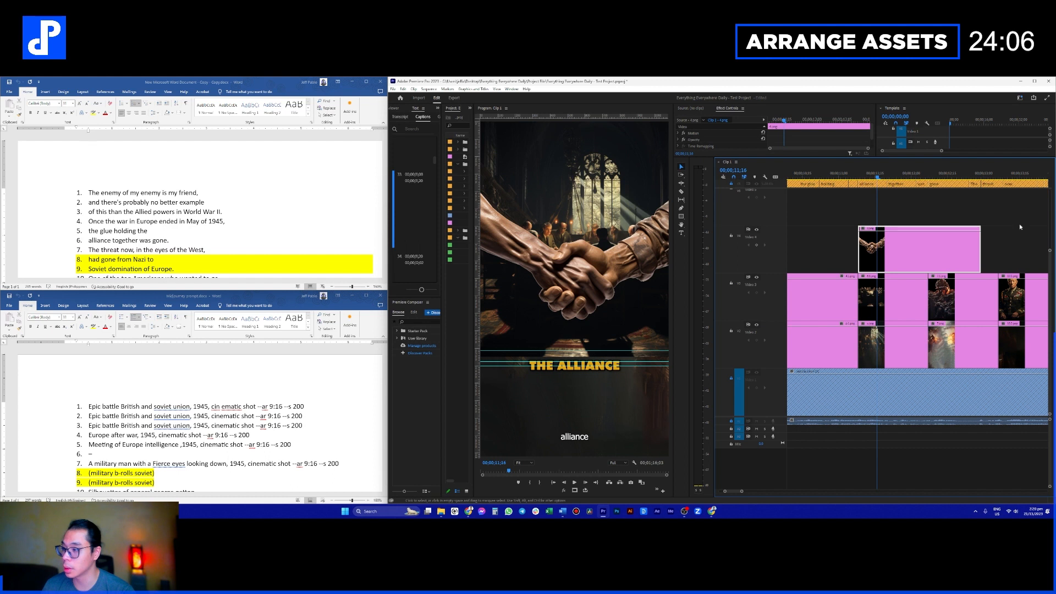
Step: Shift the seventh and all following image pairs so they start at the caption "The" before "threat"
scroll(938, 314, down, 1)
click(939, 313)
key(a)
click(928, 309)
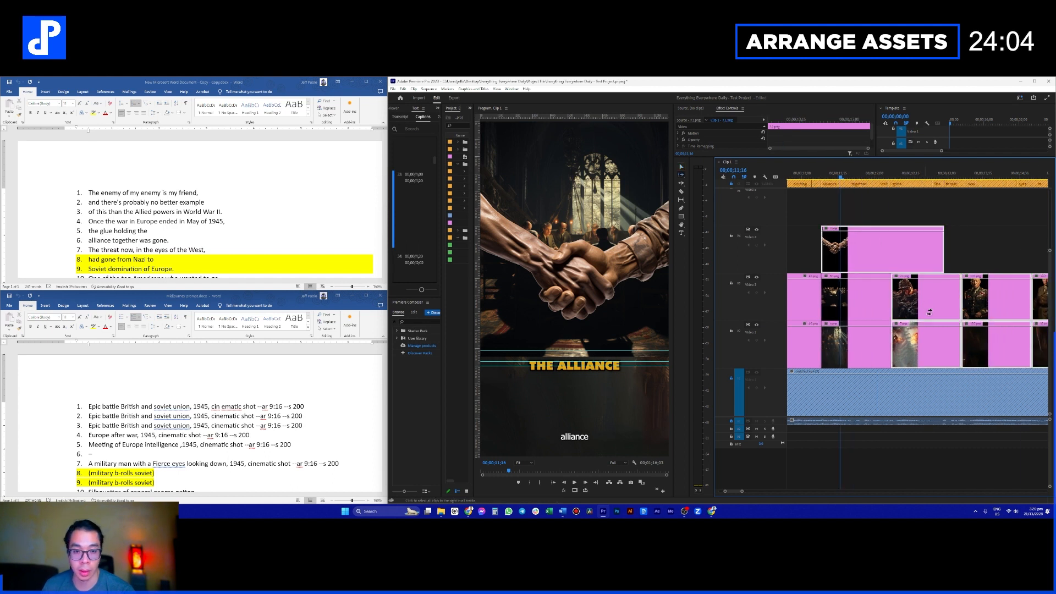
key(v)
drag(927, 307, 967, 302)
click(999, 245)
Step: Make the sixth image pair and the handshake image above it end exactly where the seventh pair begins
drag(968, 259, 934, 320)
drag(809, 262, 820, 265)
key(space)
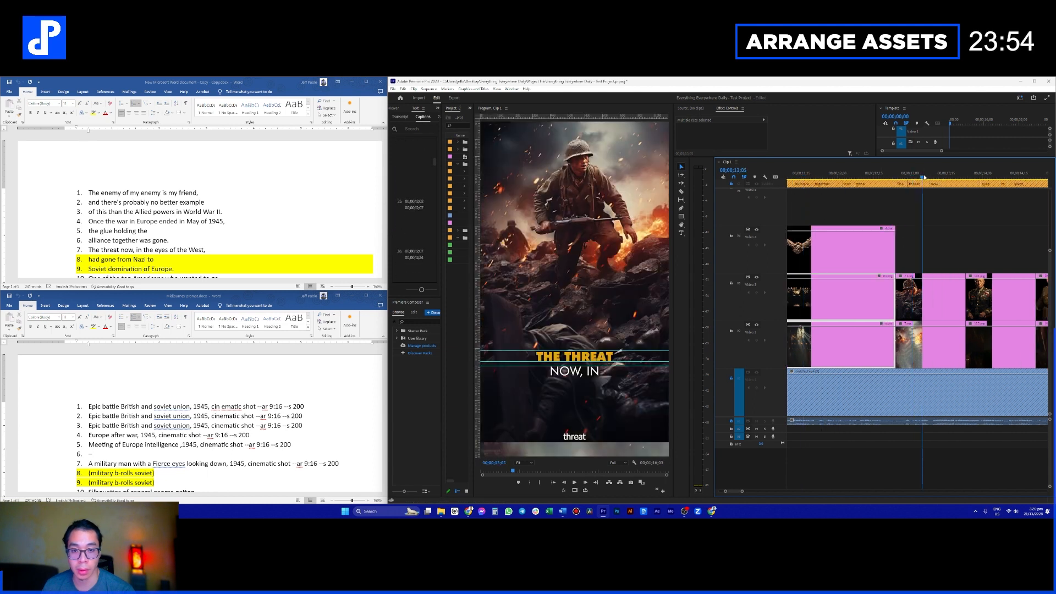
click(886, 291)
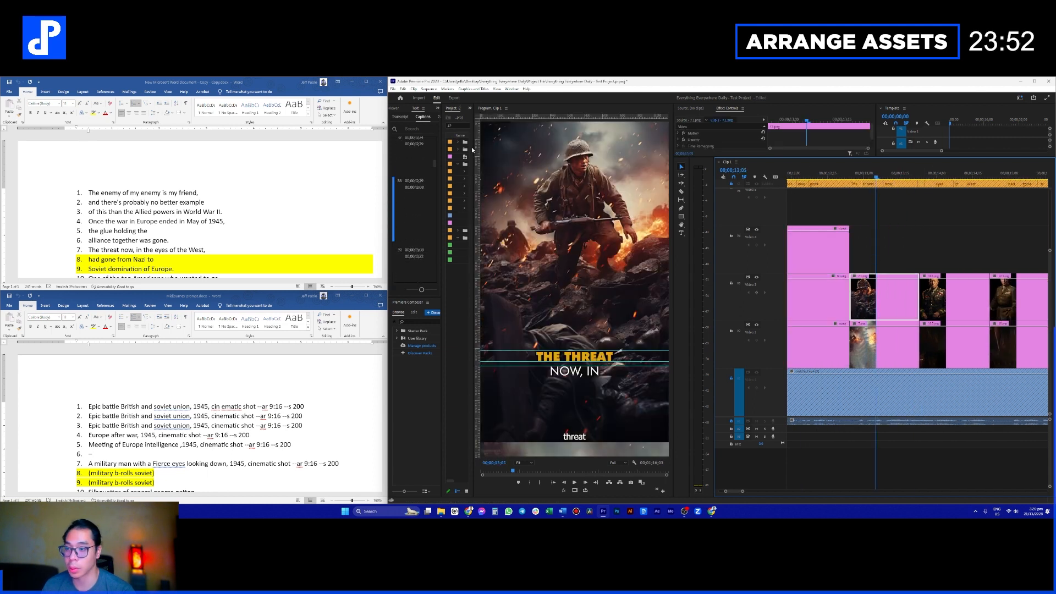
Step: Open the Elements bin in a widened Project panel and display its contents as thumbnails
drag(473, 149, 531, 149)
click(465, 186)
click(464, 186)
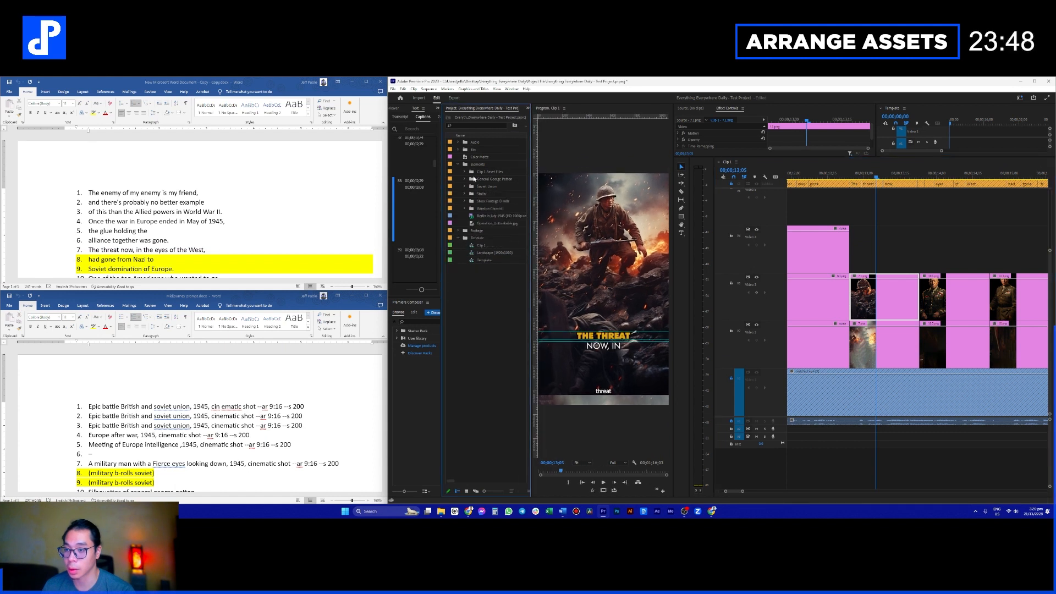
double_click(467, 166)
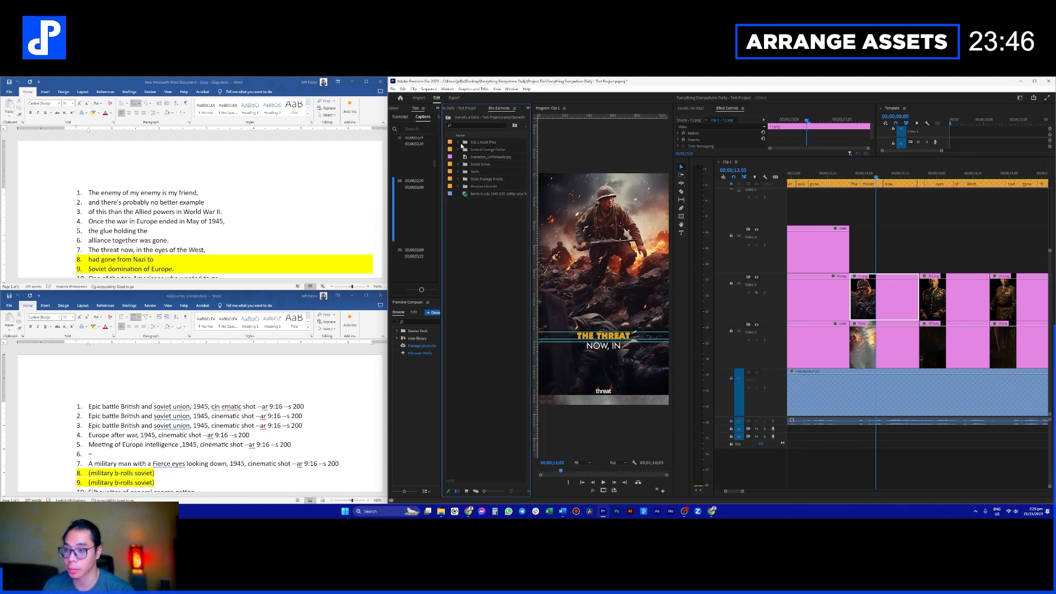
click(466, 491)
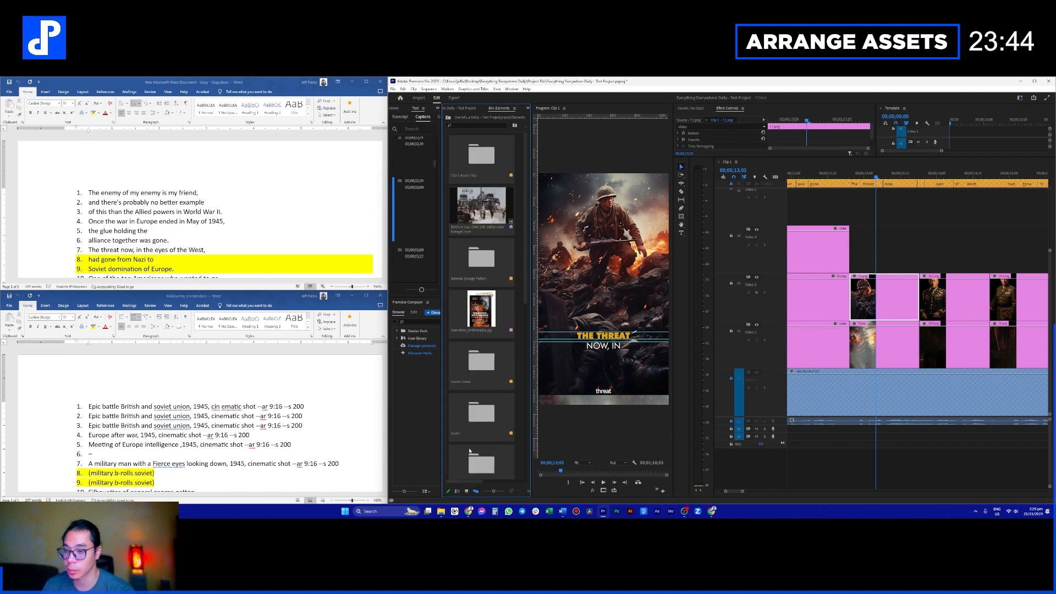
Step: Find and open the stock footage B-rolls bin inside Elements
scroll(485, 242, down, 5)
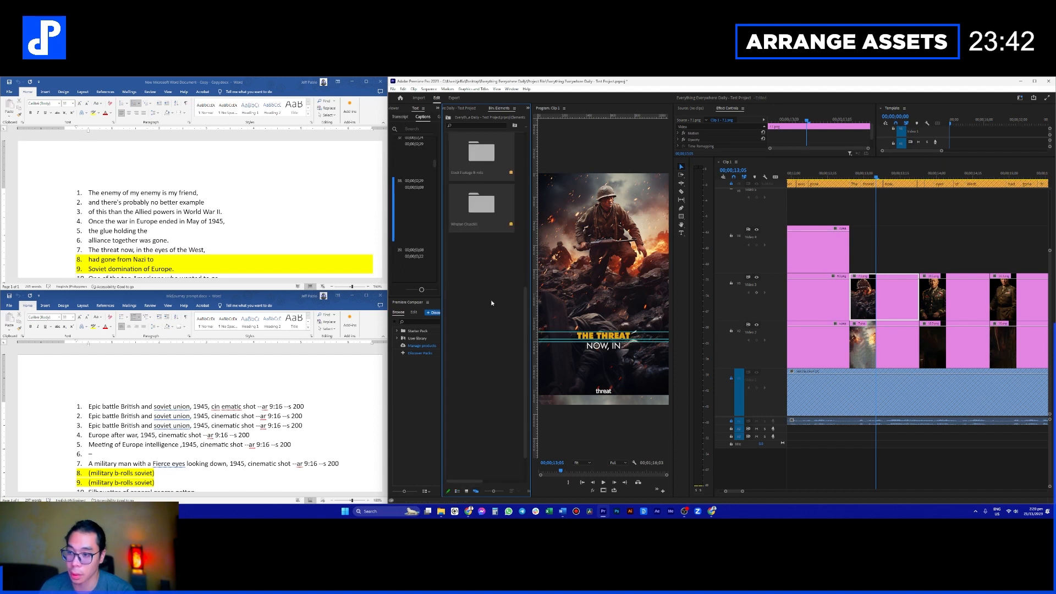
scroll(488, 299, up, 4)
scroll(480, 371, down, 3)
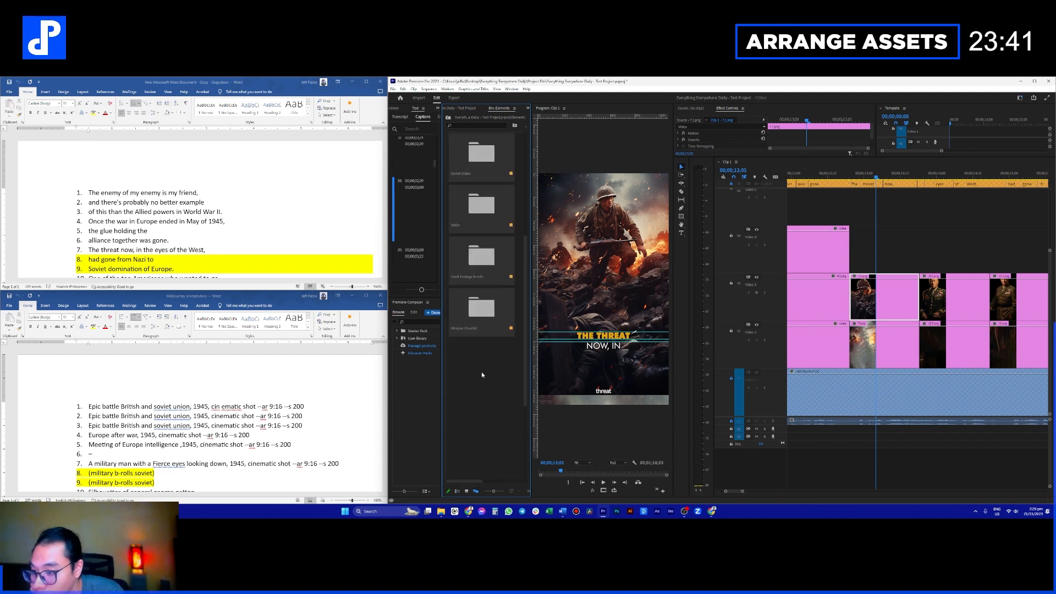
double_click(484, 265)
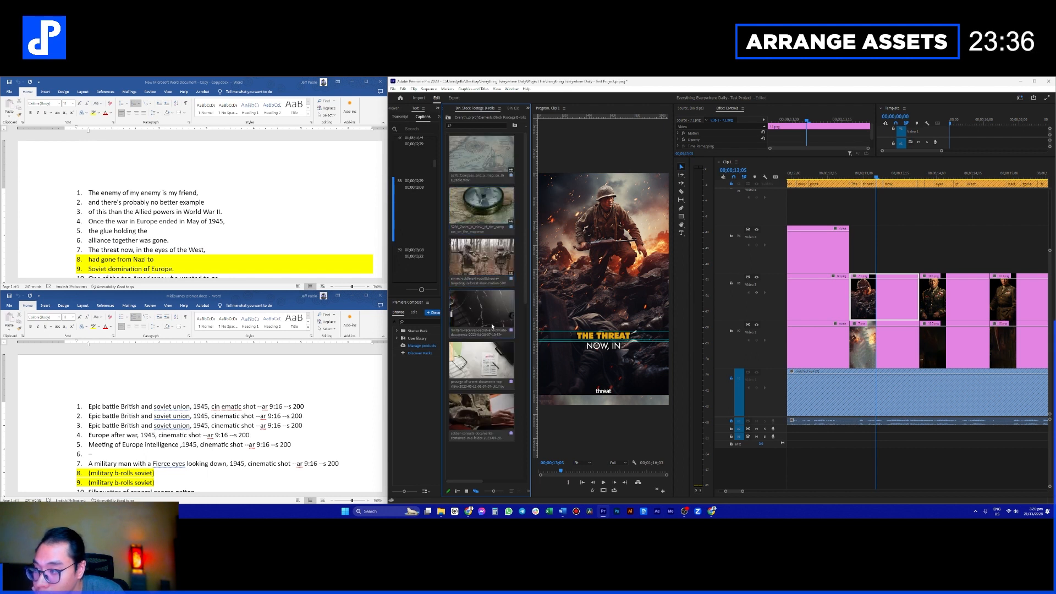
Step: Place only the video of the compass-and-map stock clip on the track above the seventh image pair
drag(479, 154, 874, 184)
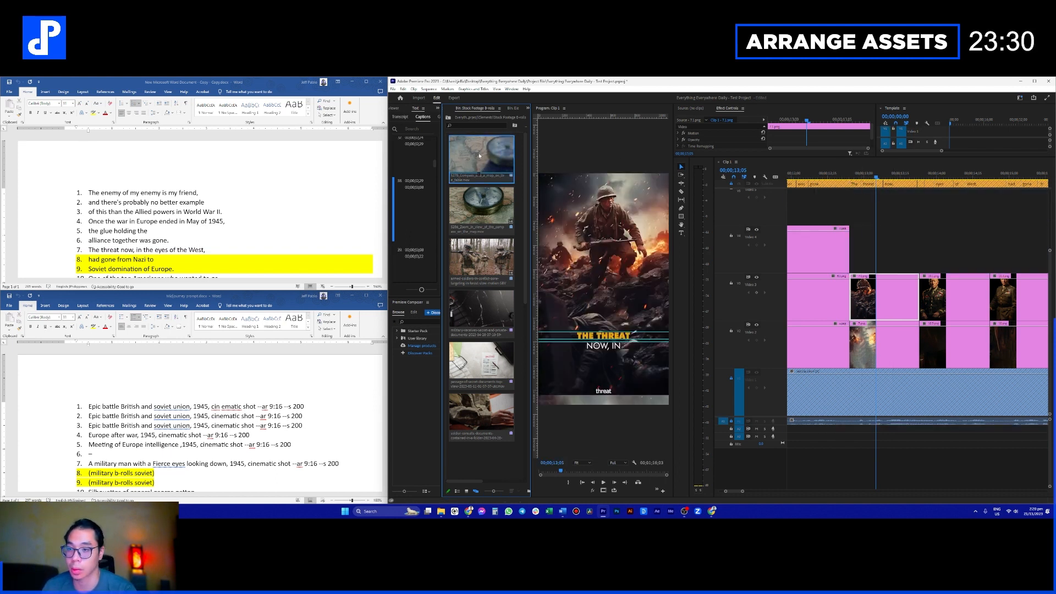
double_click(479, 155)
drag(769, 132, 889, 260)
Step: Cut the compass-and-map clip near the end of the seventh image pair and delete the excess
key(c)
click(917, 211)
key(v)
click(935, 212)
key(Delete)
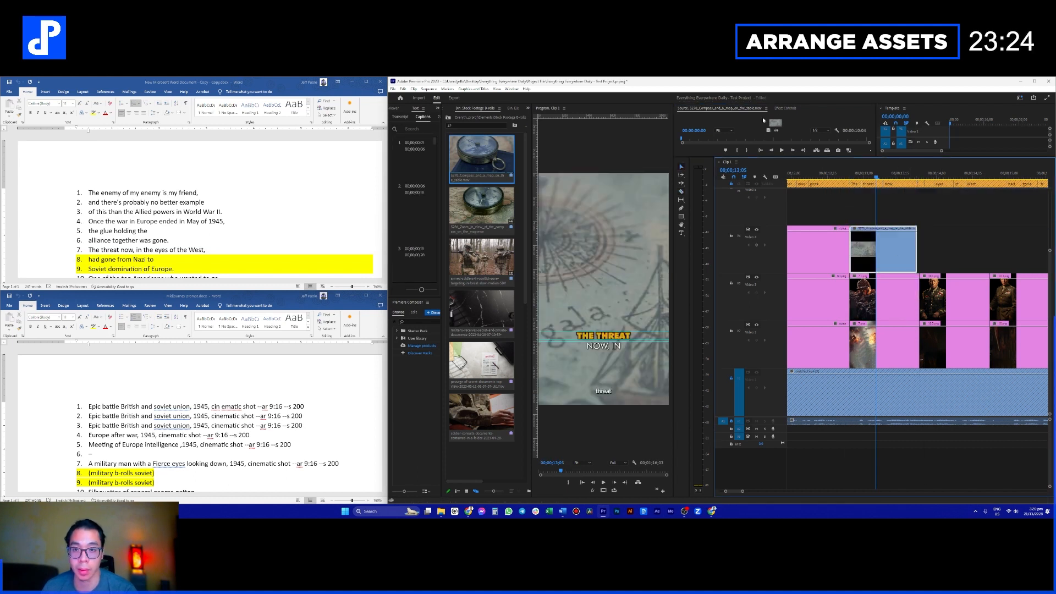
Step: Reposition the compass-and-map footage into the lower part of the frame and extend its end past the start of the eighth image pair
click(785, 108)
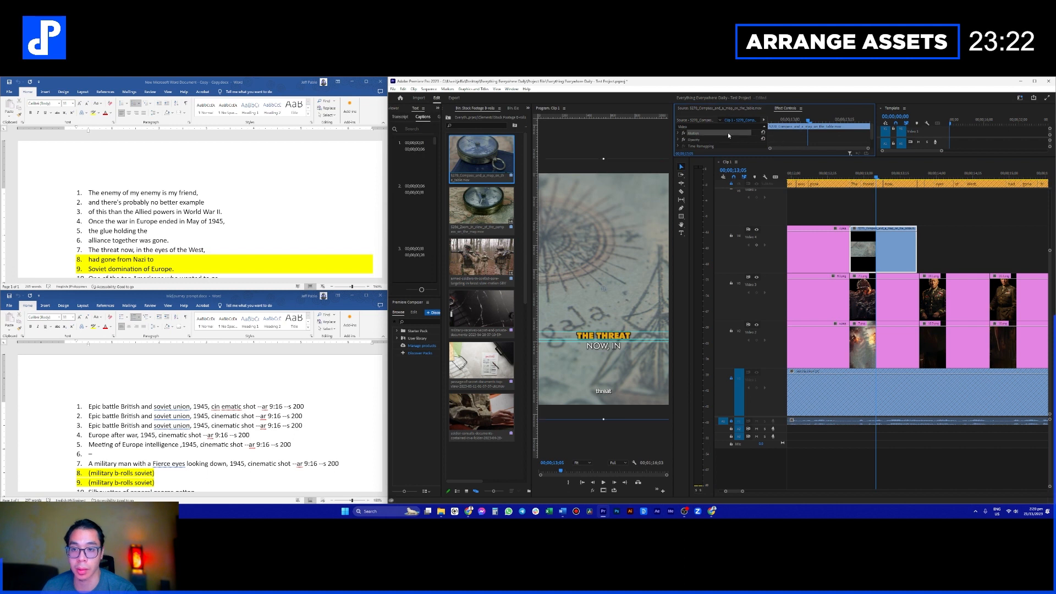
drag(603, 158, 608, 325)
click(977, 236)
scroll(892, 208, down, 1)
drag(873, 252, 960, 252)
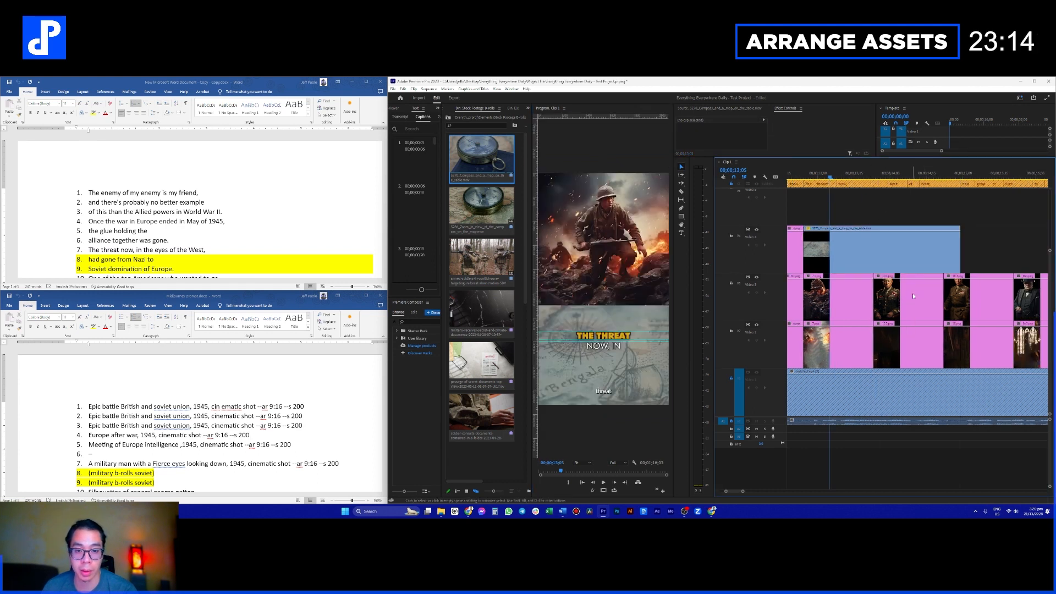
Step: Shift all image pairs after the seventh later and extend the seventh image pair to the end of the compass-and-map clip
mouse_move(840, 250)
mouse_down()
mouse_move(903, 249)
mouse_move(840, 250)
mouse_up()
key(a)
click(950, 304)
key(v)
drag(946, 306, 868, 347)
drag(871, 311, 960, 322)
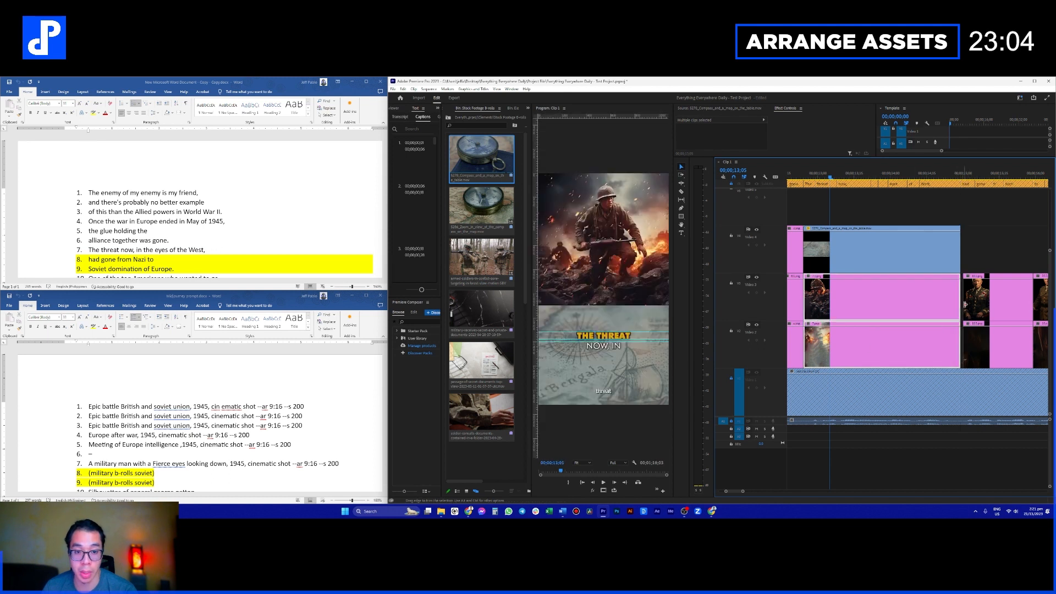
click(962, 293)
Step: Move the eighth and all following image pairs later to leave a gap for the B-rolls of script lines 8 and 9
scroll(864, 176, down, 2)
drag(863, 176, 906, 176)
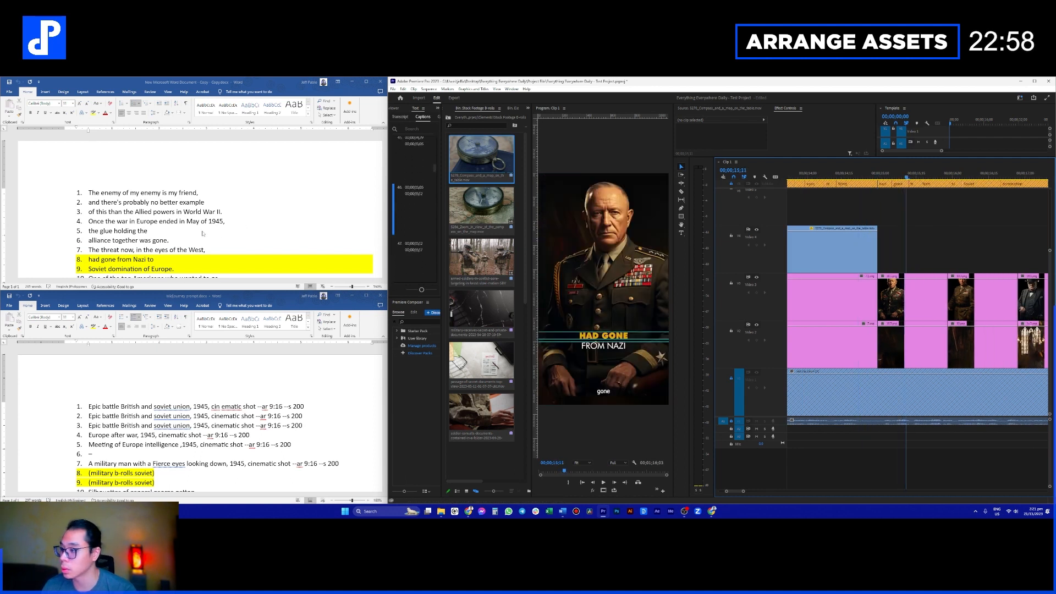
scroll(205, 234, down, 1)
scroll(158, 222, down, 1)
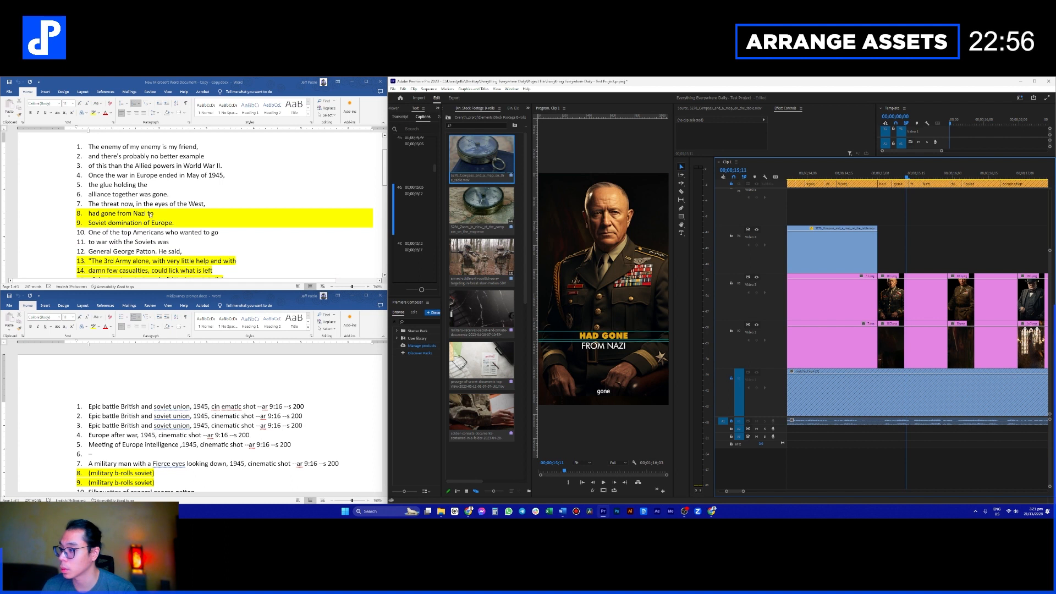
scroll(936, 292, down, 1)
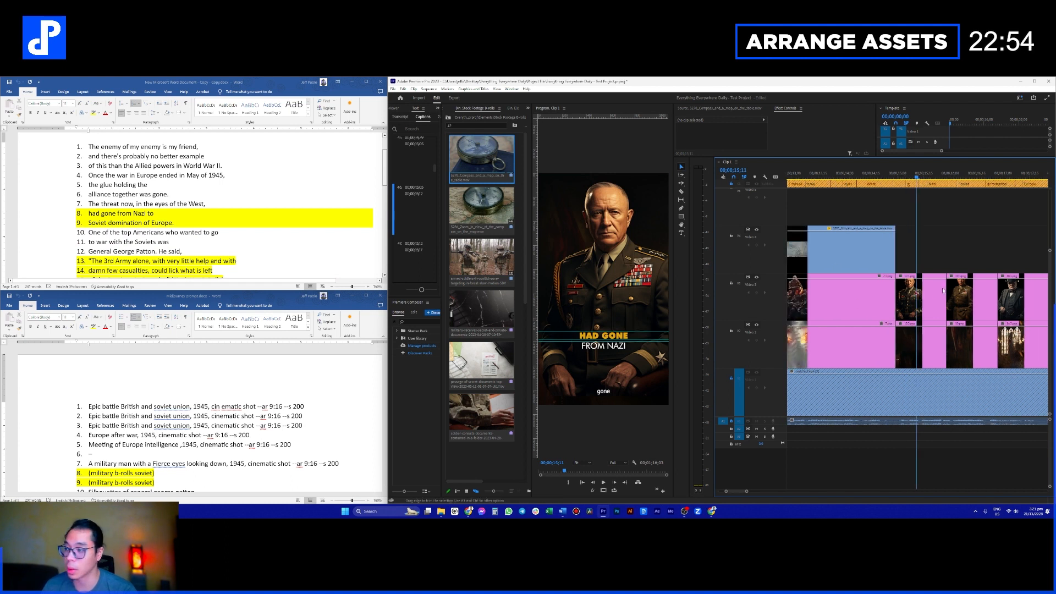
scroll(937, 292, down, 4)
drag(832, 296, 983, 309)
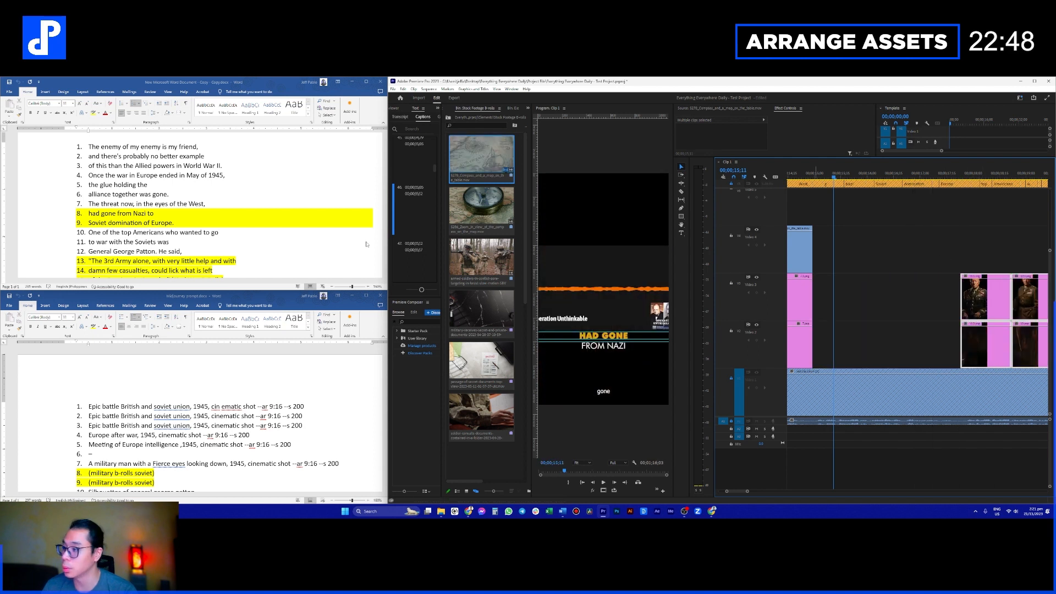
Step: Look through the bins inside Elements for military footage and open the General George Patton bin
scroll(163, 430, down, 1)
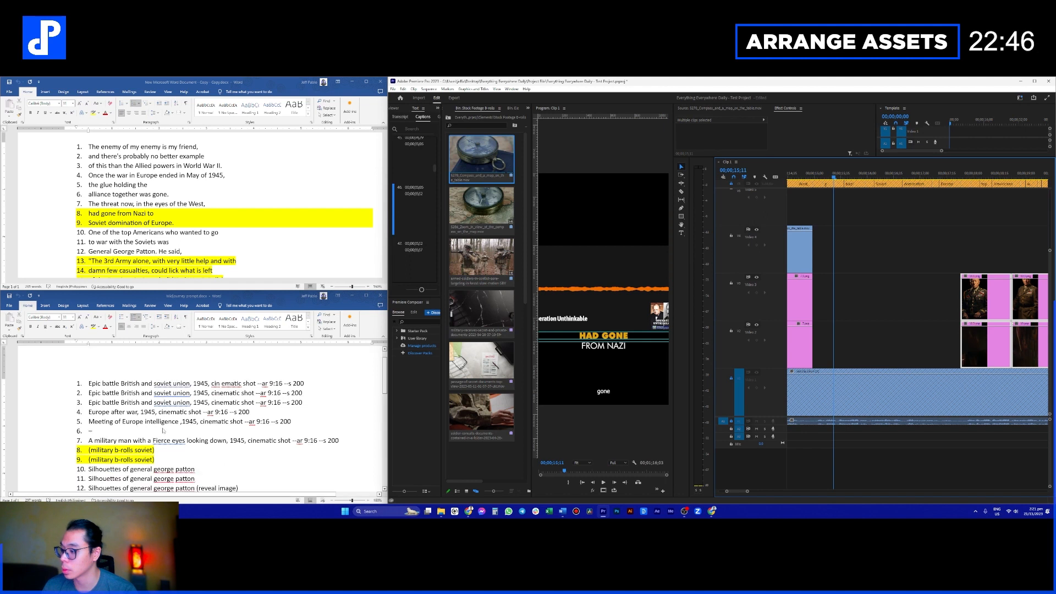
click(450, 118)
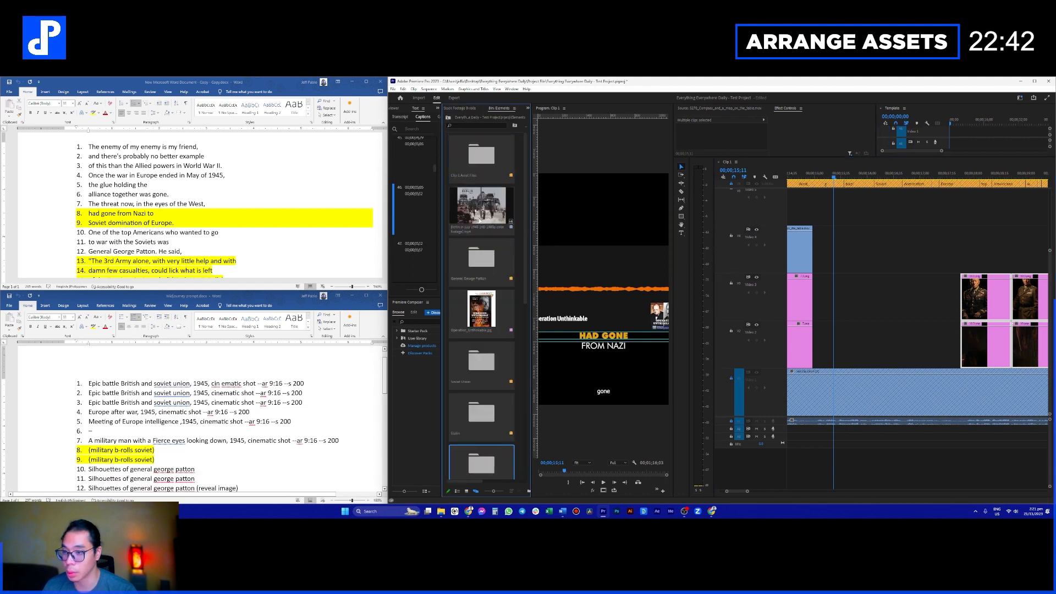
scroll(487, 347, down, 4)
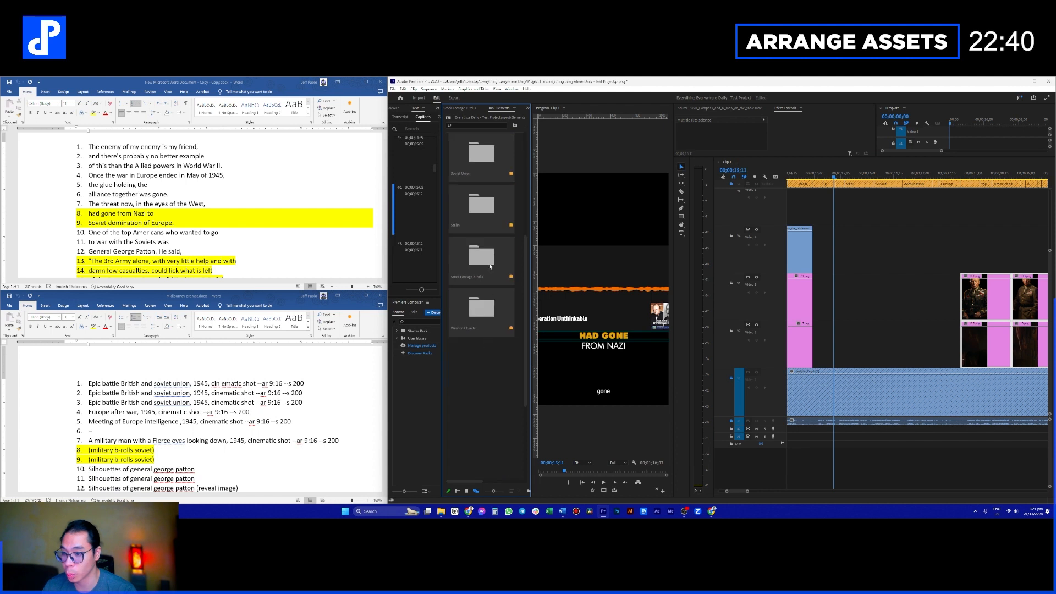
click(487, 308)
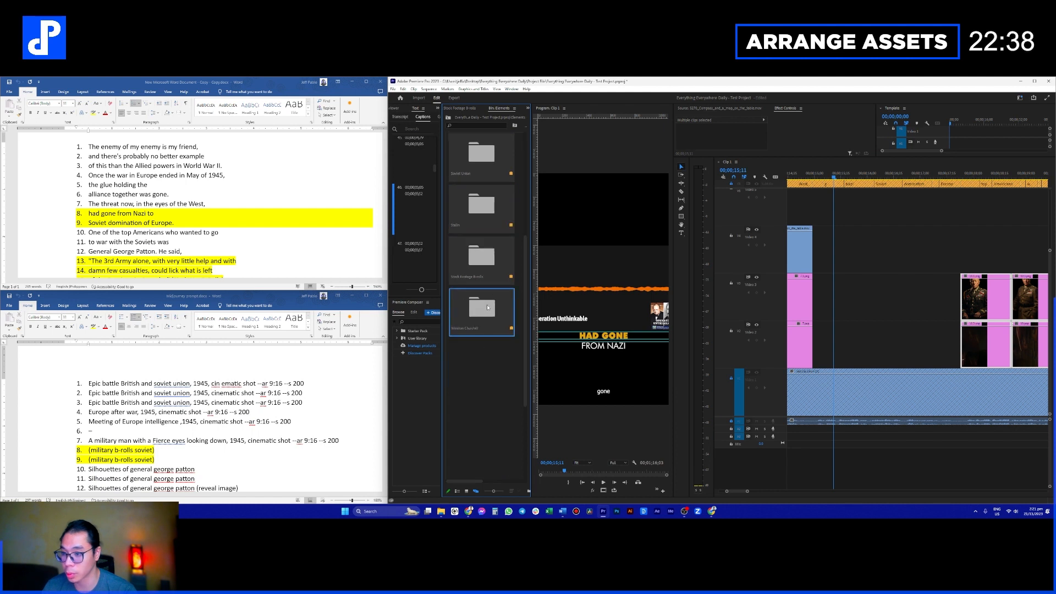
double_click(485, 268)
click(448, 117)
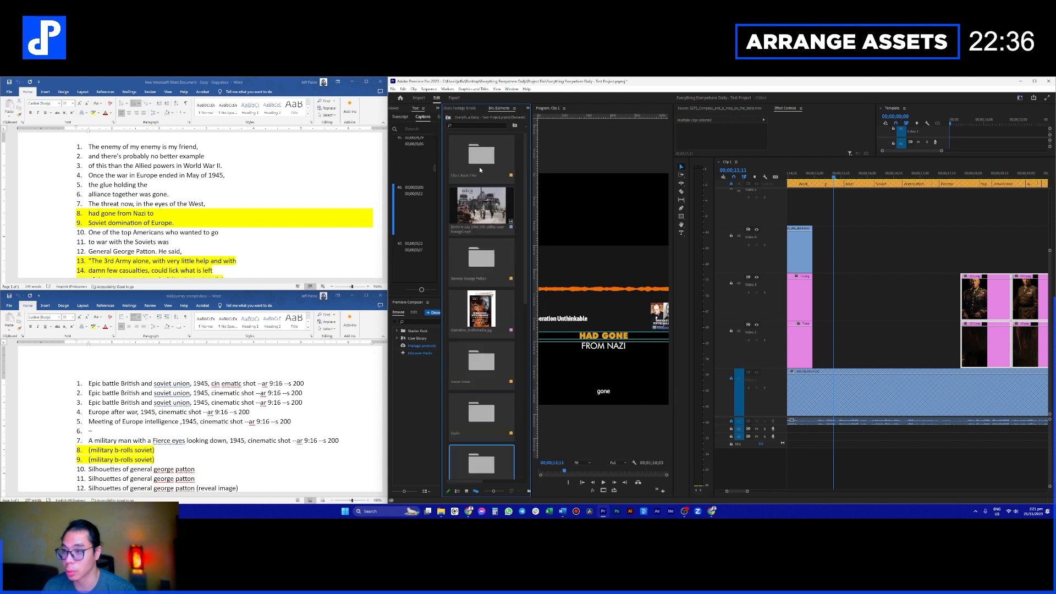
double_click(487, 159)
click(448, 117)
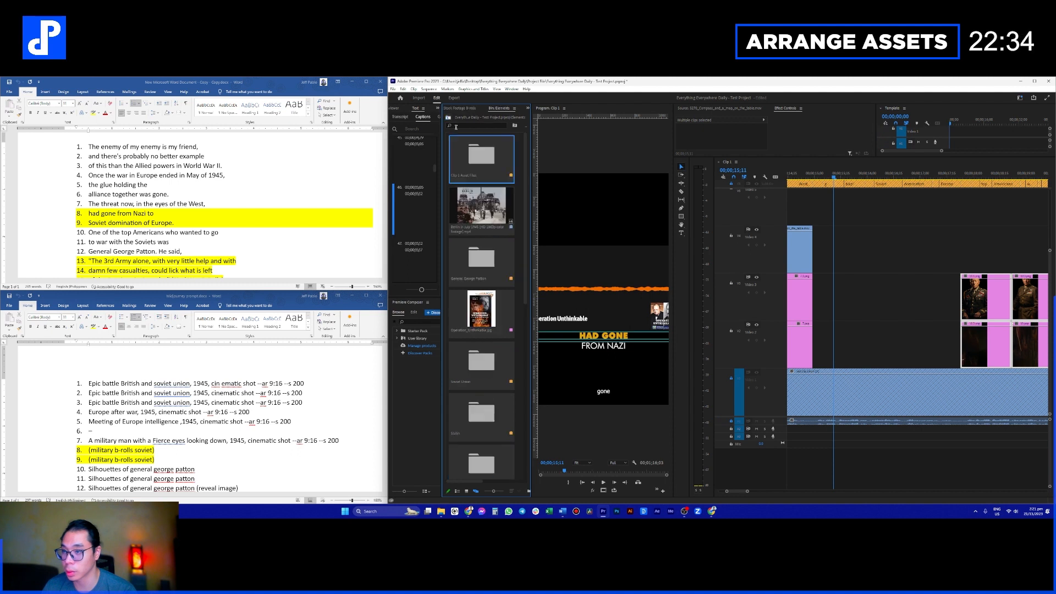
double_click(484, 249)
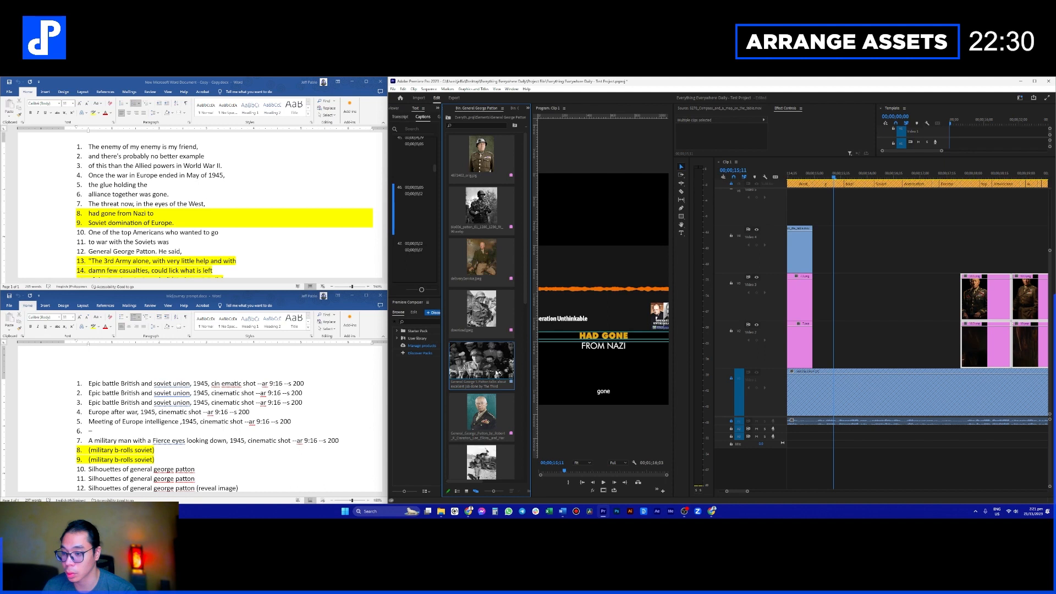
scroll(466, 376, down, 5)
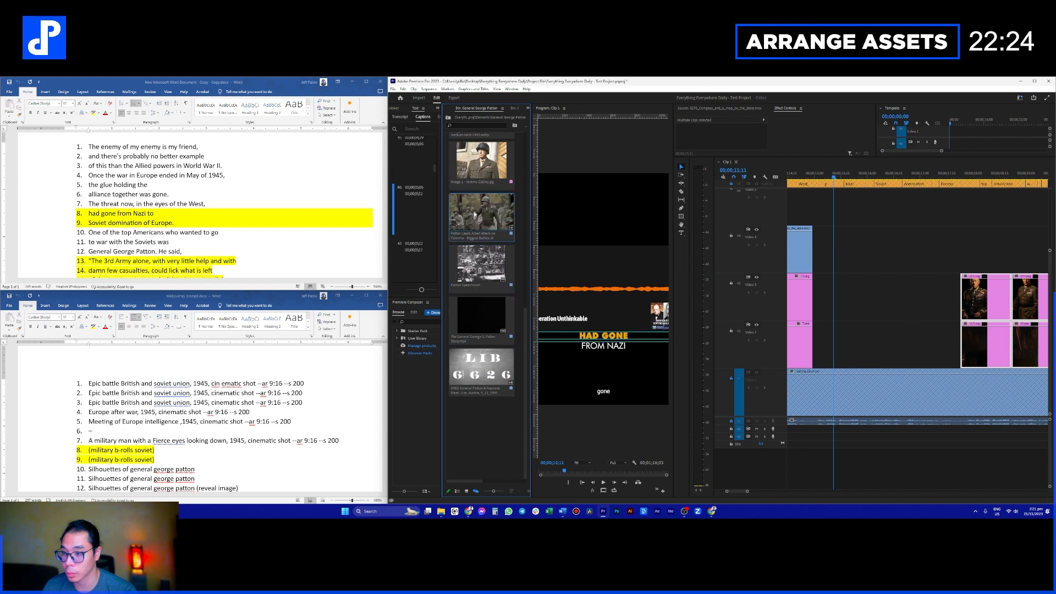
Step: Open the footage of General Patton meeting the Russians in an enlarged Source Monitor and mark In and Out points around a late section
double_click(480, 373)
click(724, 151)
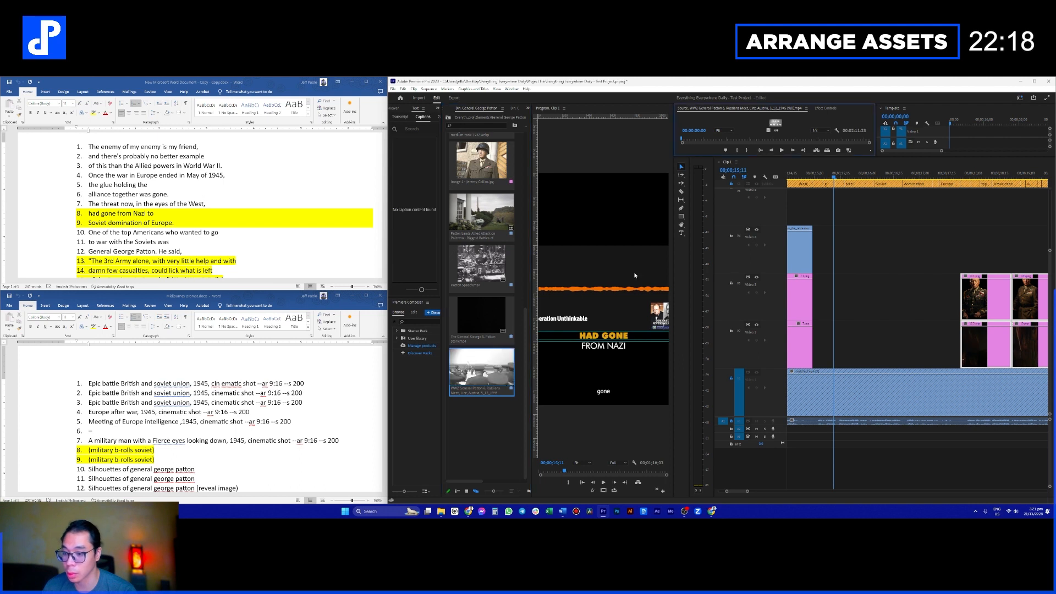
drag(727, 157, 688, 282)
click(703, 282)
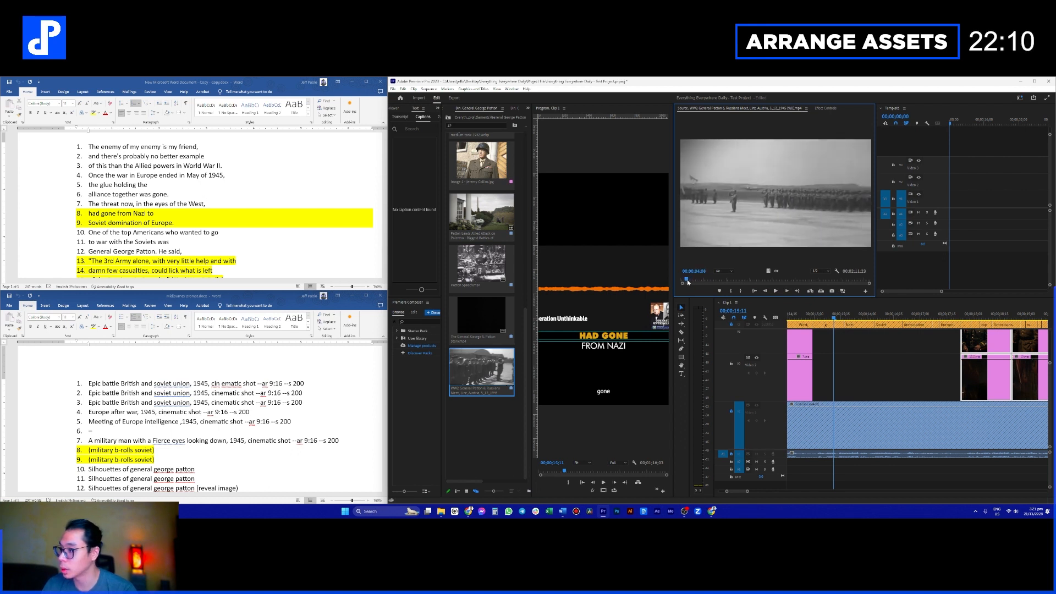
drag(687, 280, 851, 281)
key(i)
key(o)
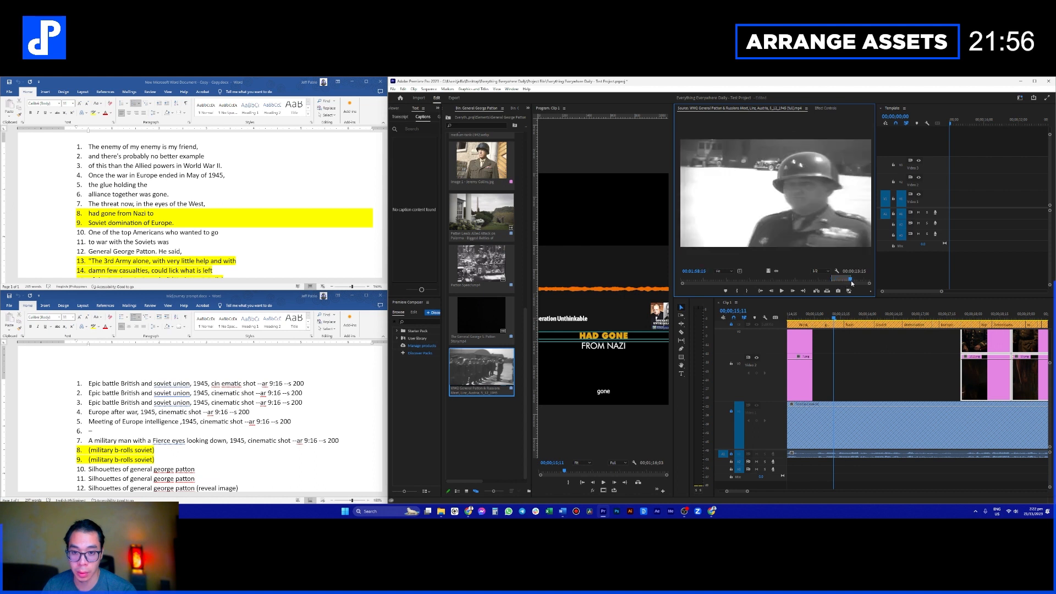
Step: Place only the video of the marked Patton section over the timeline gap and cut off its excess end before the eighth image pair
scroll(864, 366, up, 3)
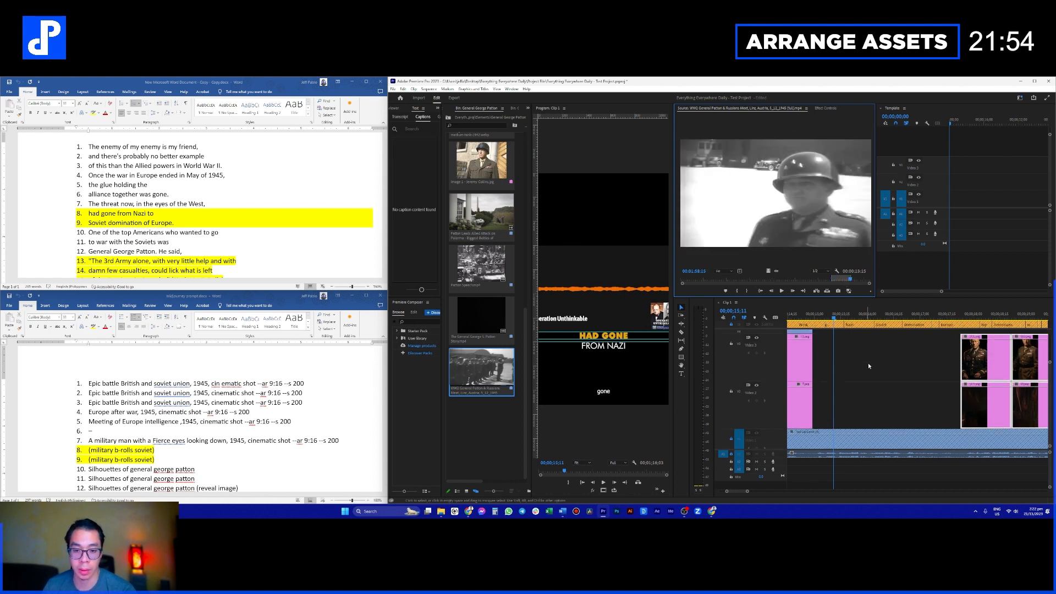
drag(769, 271, 856, 370)
key(c)
click(953, 366)
key(v)
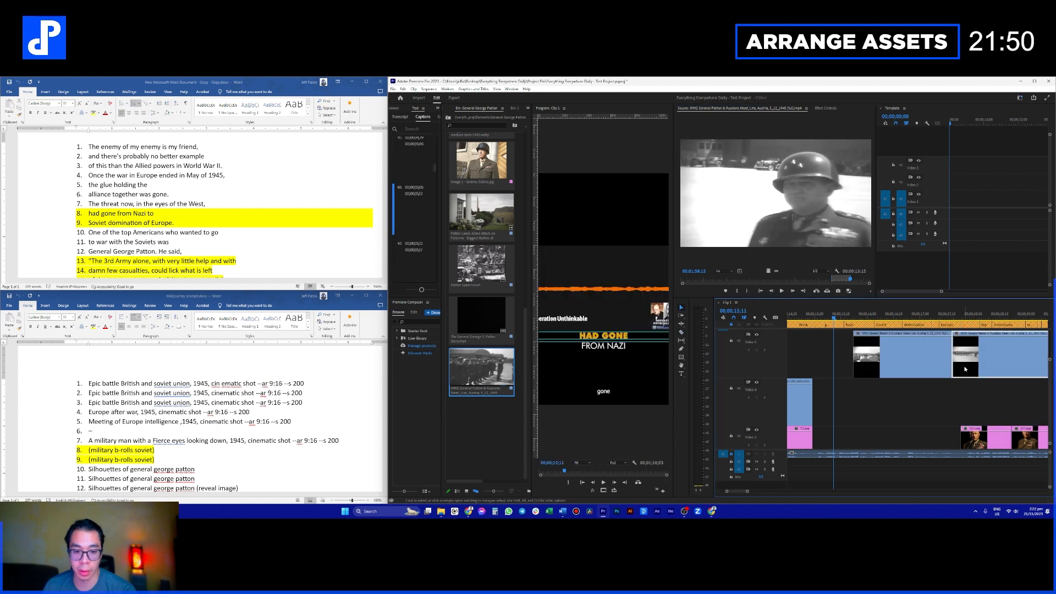
click(966, 368)
key(Delete)
Step: Move the trimmed Patton footage slightly later, toward the end of the gap
scroll(956, 370, down, 4)
scroll(935, 374, up, 3)
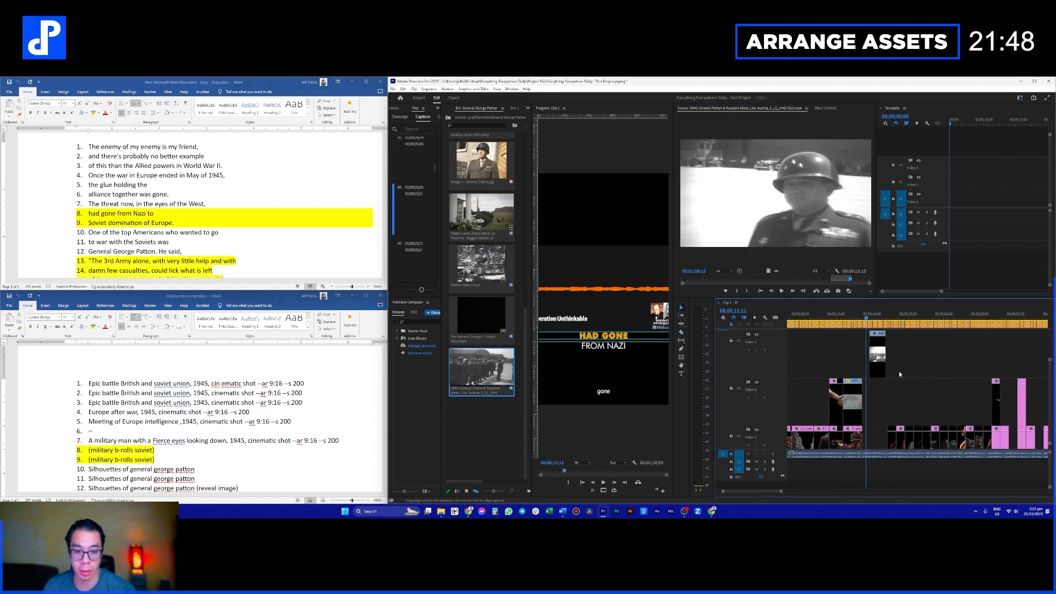
key(ctrl+z)
key(ctrl+shift+z)
scroll(886, 380, up, 5)
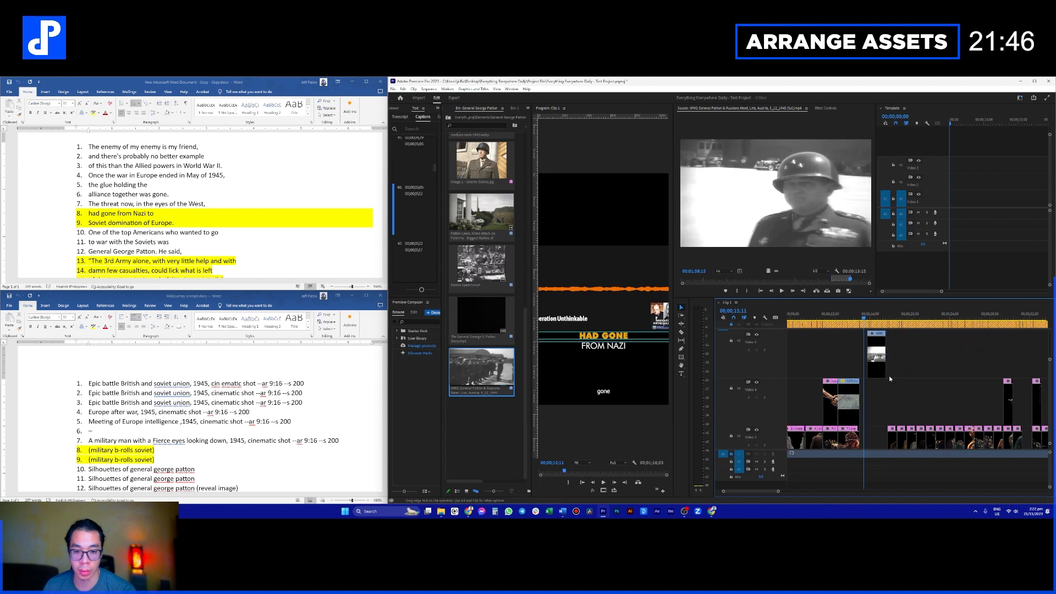
scroll(866, 390, up, 3)
drag(887, 362, 909, 363)
Step: Open the Soviet Union bin inside Elements and load The Soviet Union - Part 1 documentary into the Source Monitor
click(448, 117)
scroll(466, 220, down, 4)
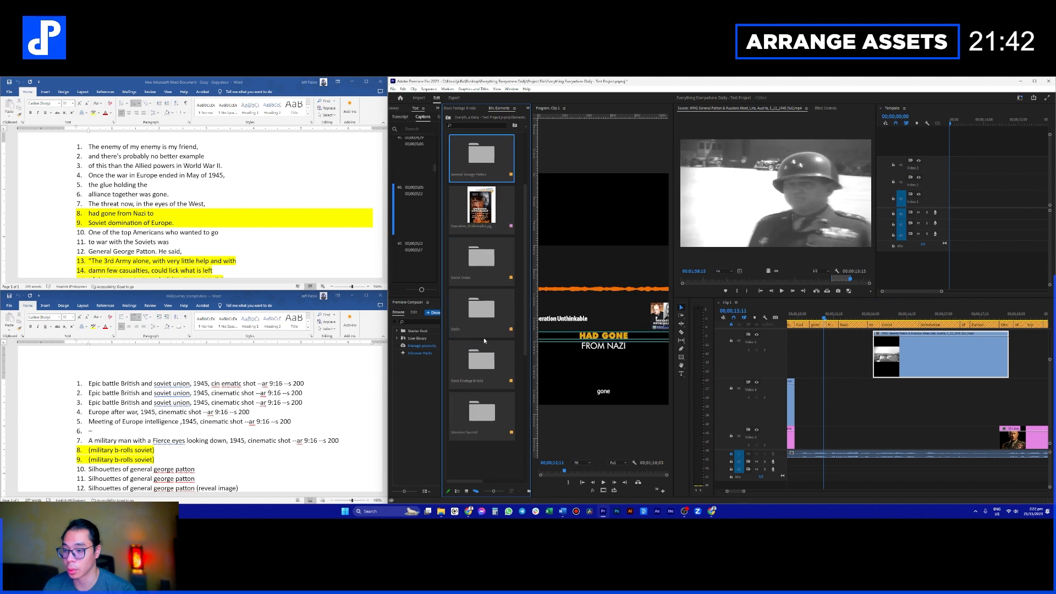
scroll(481, 240, up, 5)
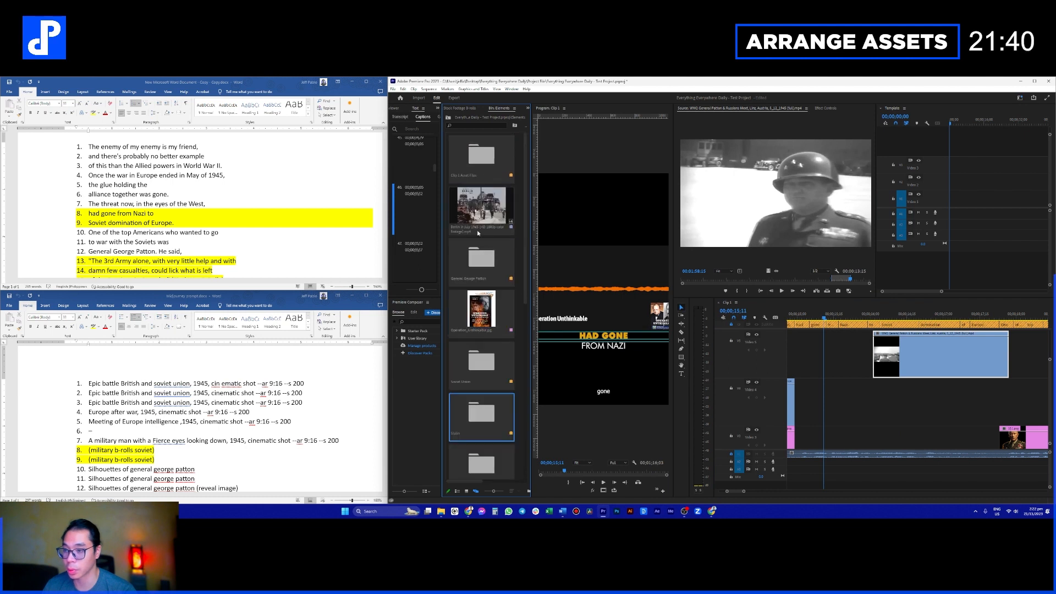
double_click(481, 362)
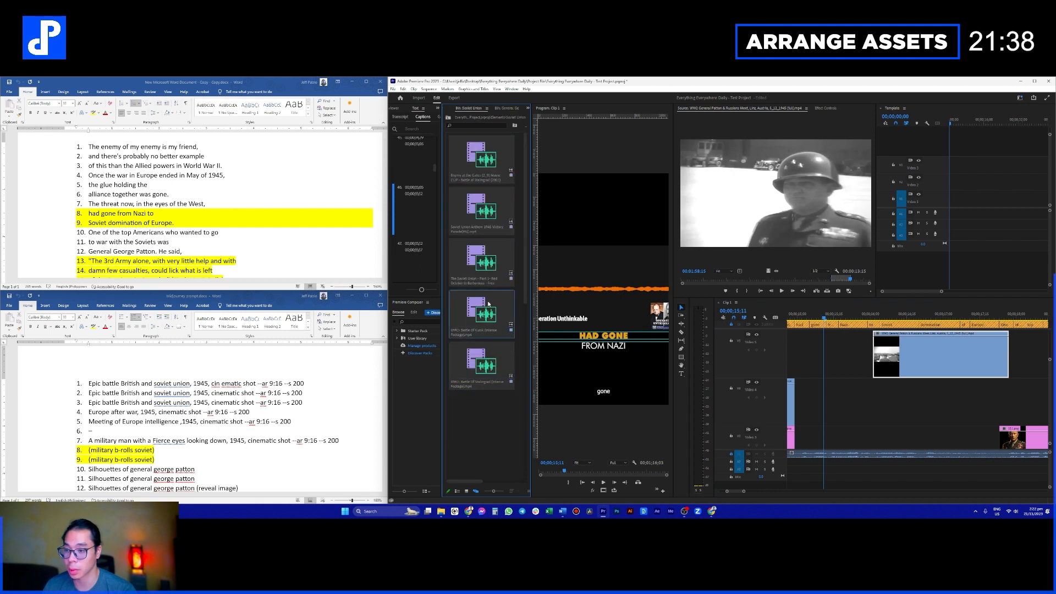
click(482, 264)
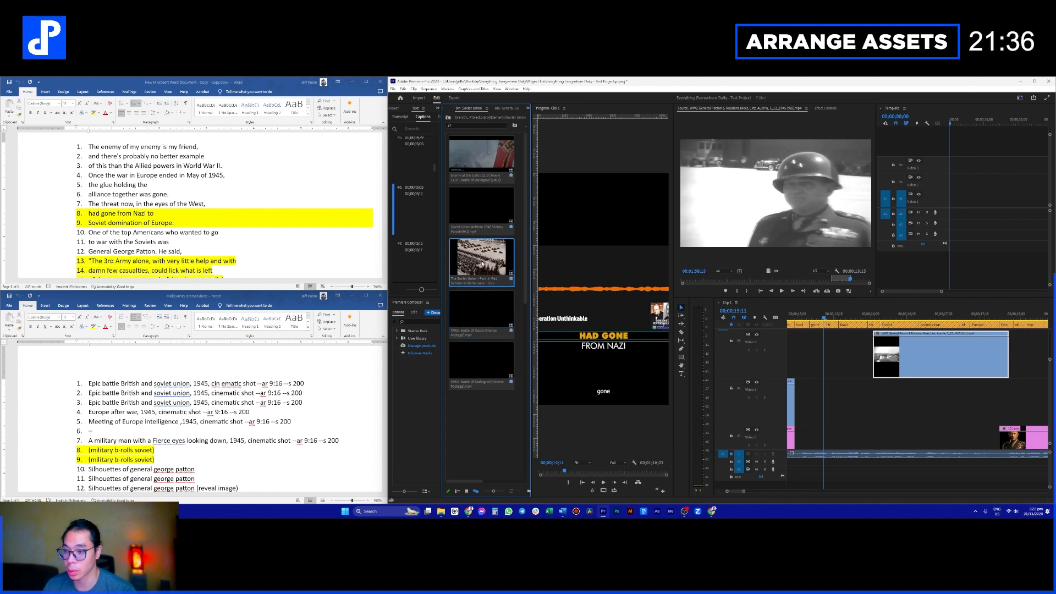
double_click(482, 264)
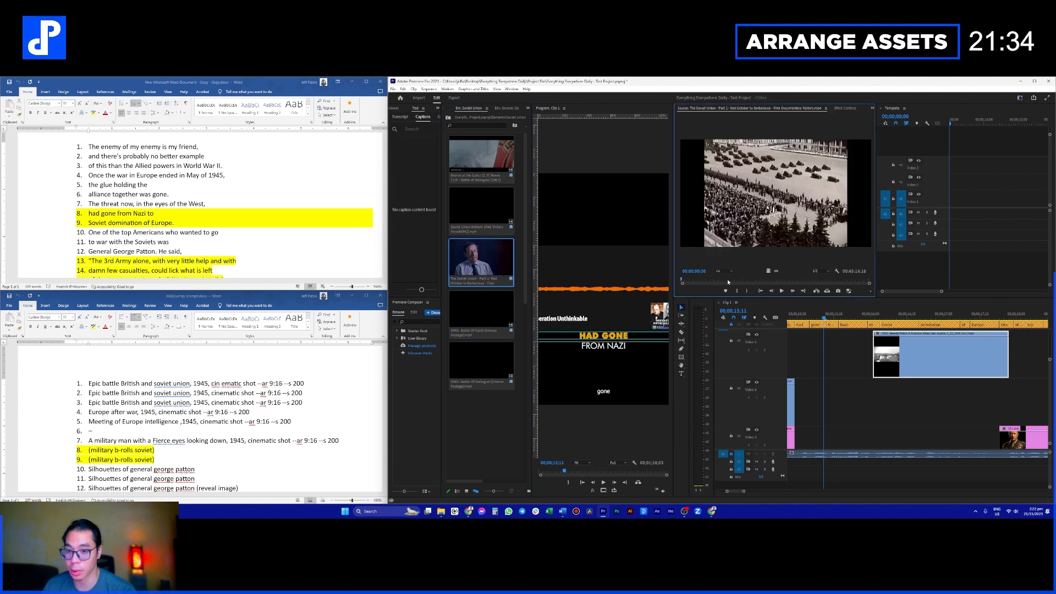
Step: Preview the documentary's opening military parade and place only the video of that section directly after the compass-and-map clip
mouse_move(682, 279)
mouse_down()
mouse_move(695, 281)
mouse_move(676, 285)
mouse_up()
key(space)
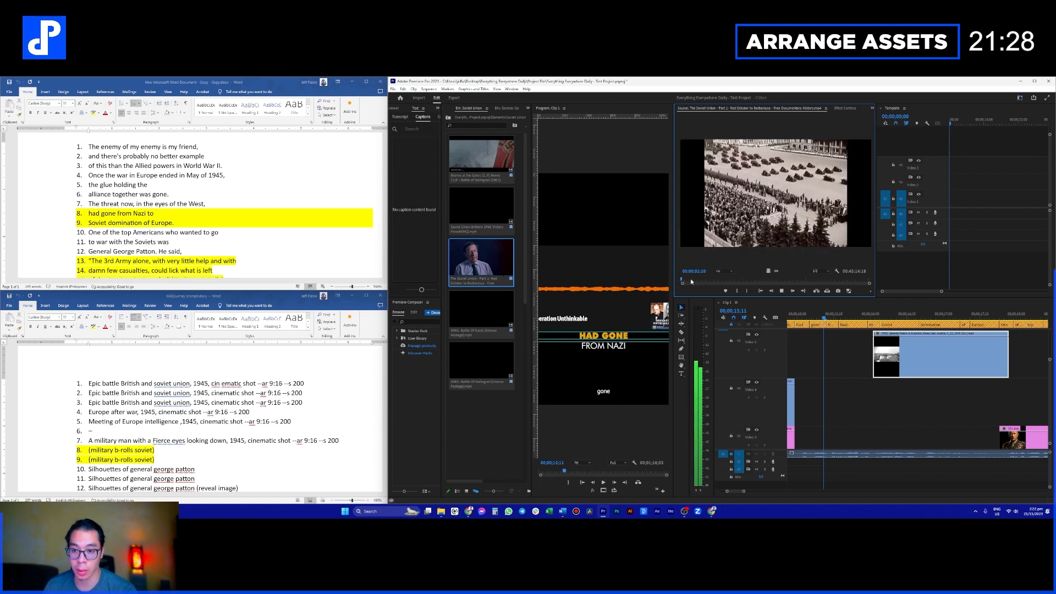
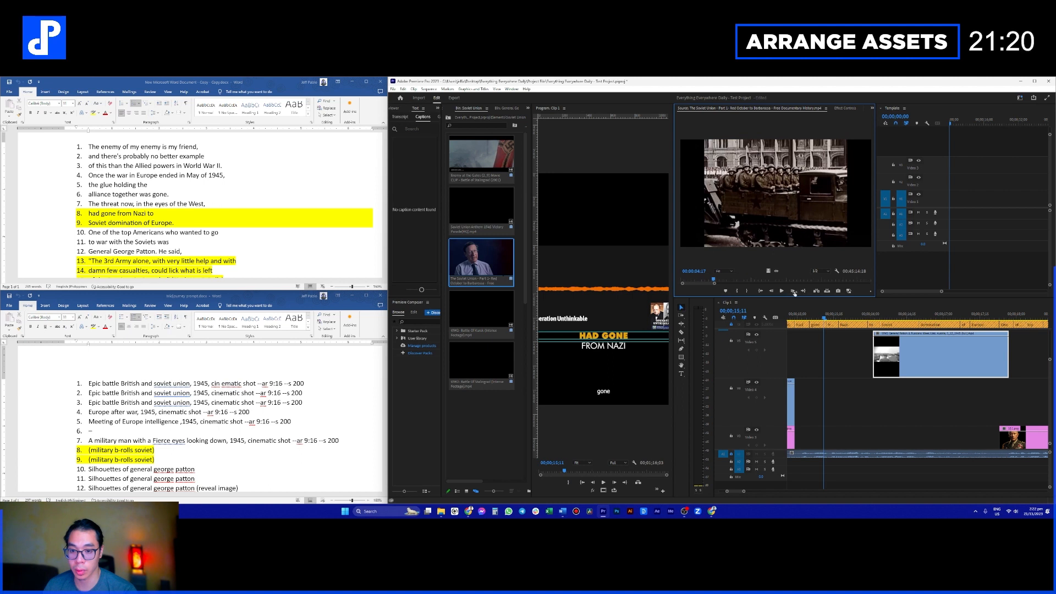
drag(778, 280, 798, 330)
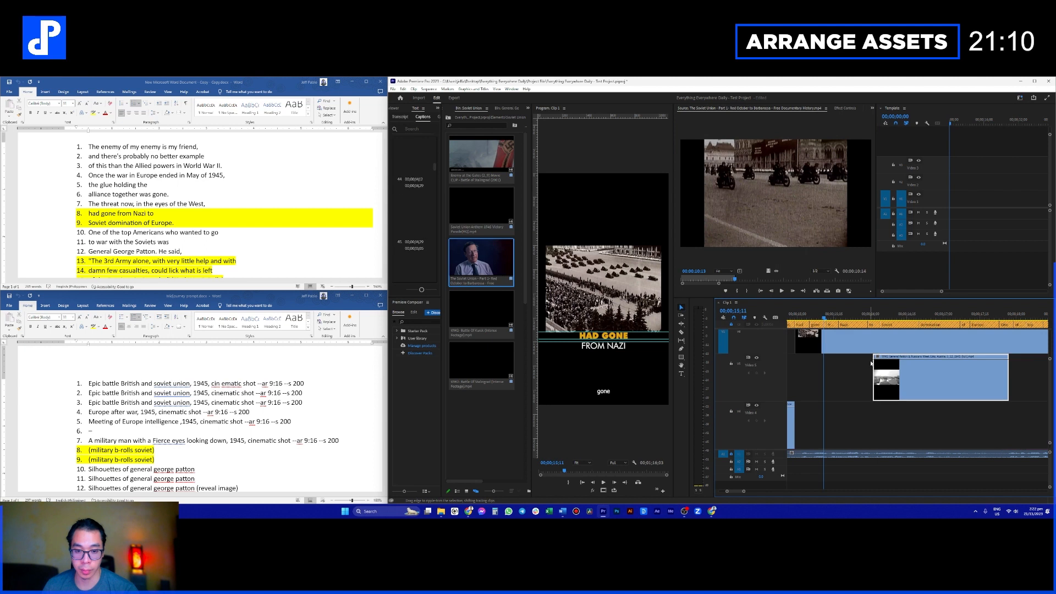
Step: Shorten the Soviet parade clip and line up the Patton footage right behind it, filling the gap up to the eighth image pair
drag(1047, 341, 1004, 342)
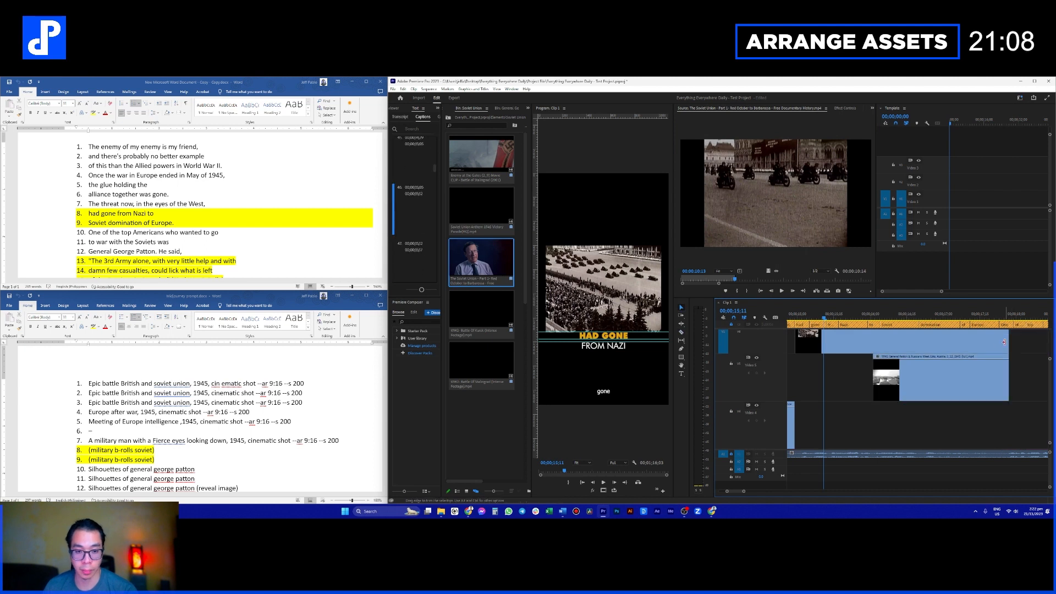
drag(869, 347, 900, 376)
drag(998, 383, 998, 383)
scroll(898, 375, down, 2)
scroll(897, 373, down, 2)
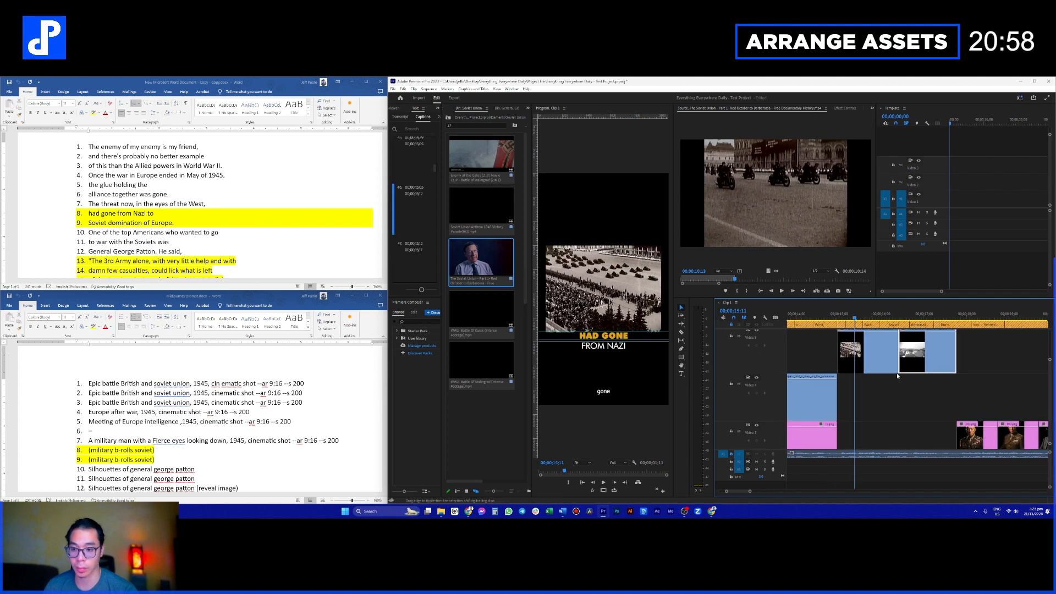
key(space)
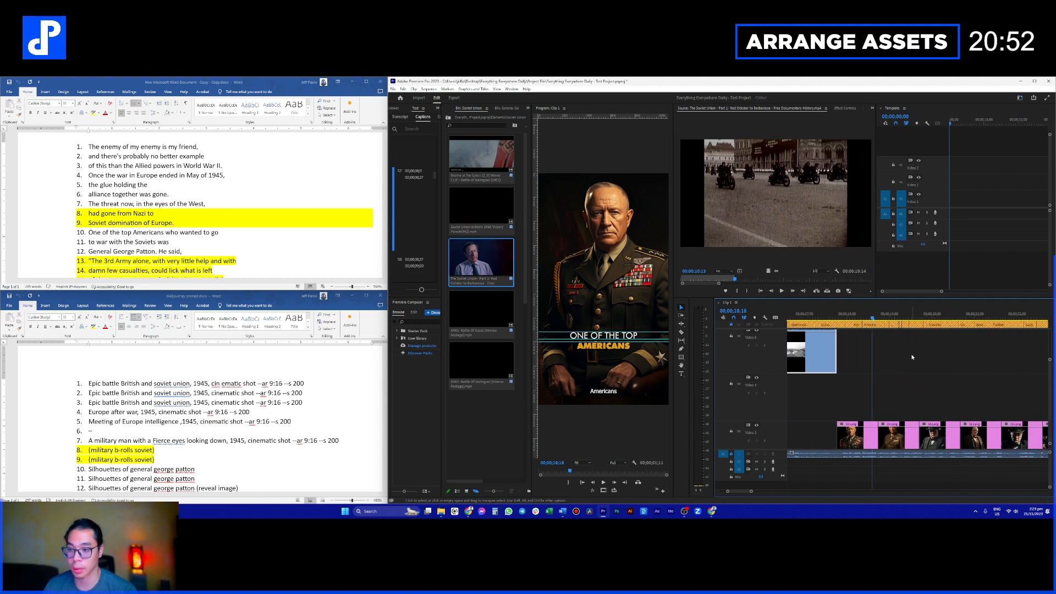
Step: Go to the start of the caption "One of the top Americans" and browse the General George Patton bin inside Elements
click(845, 318)
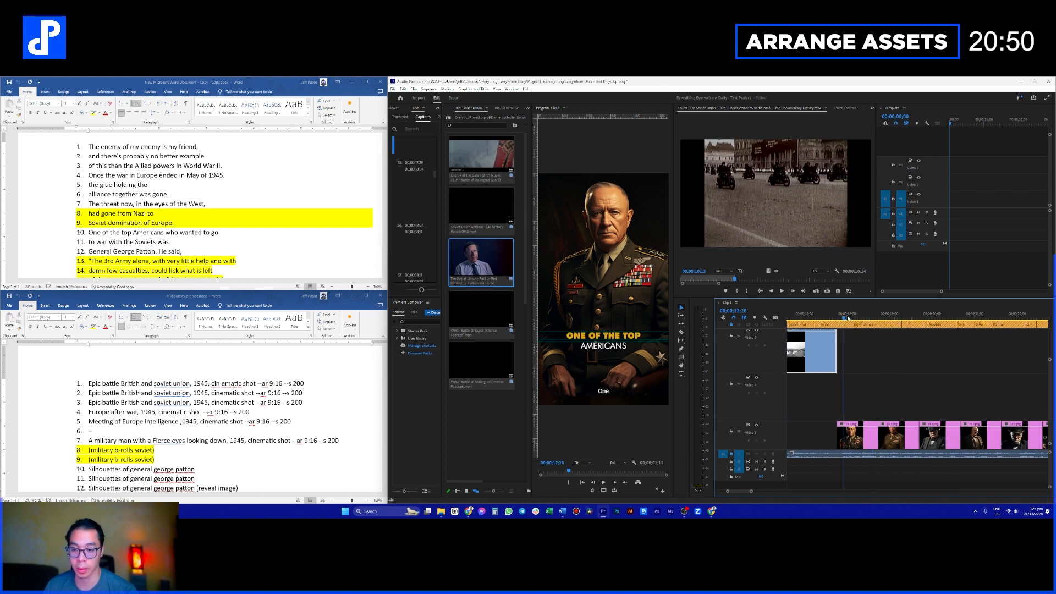
click(448, 117)
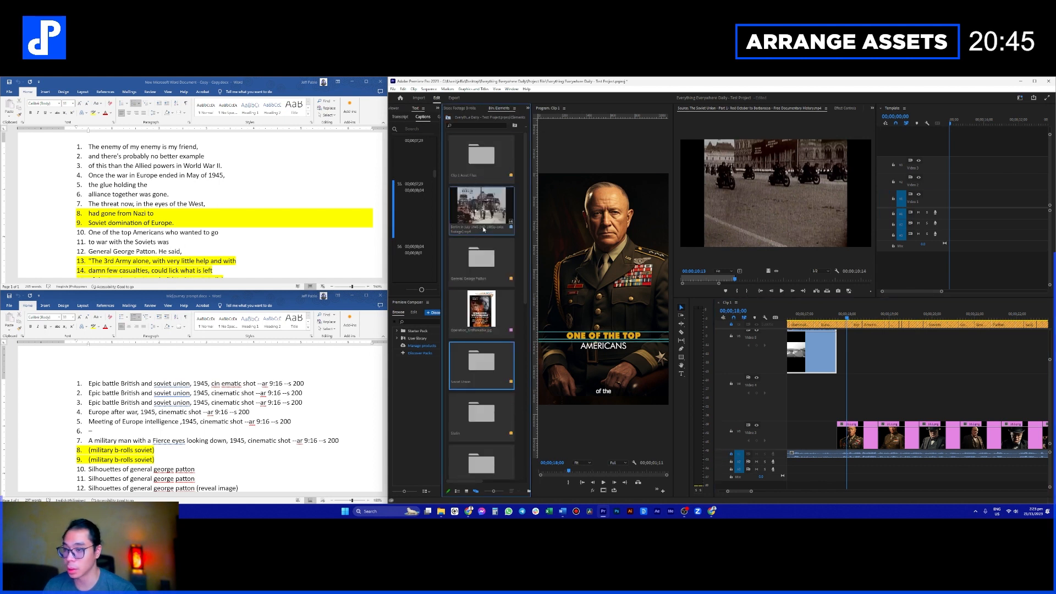
double_click(481, 259)
click(474, 167)
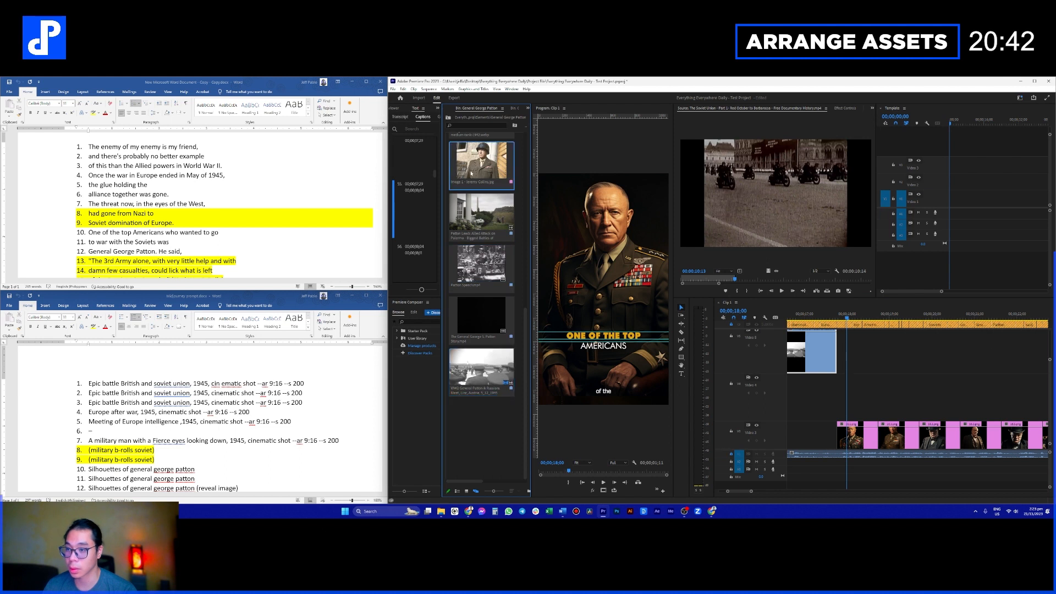
click(486, 222)
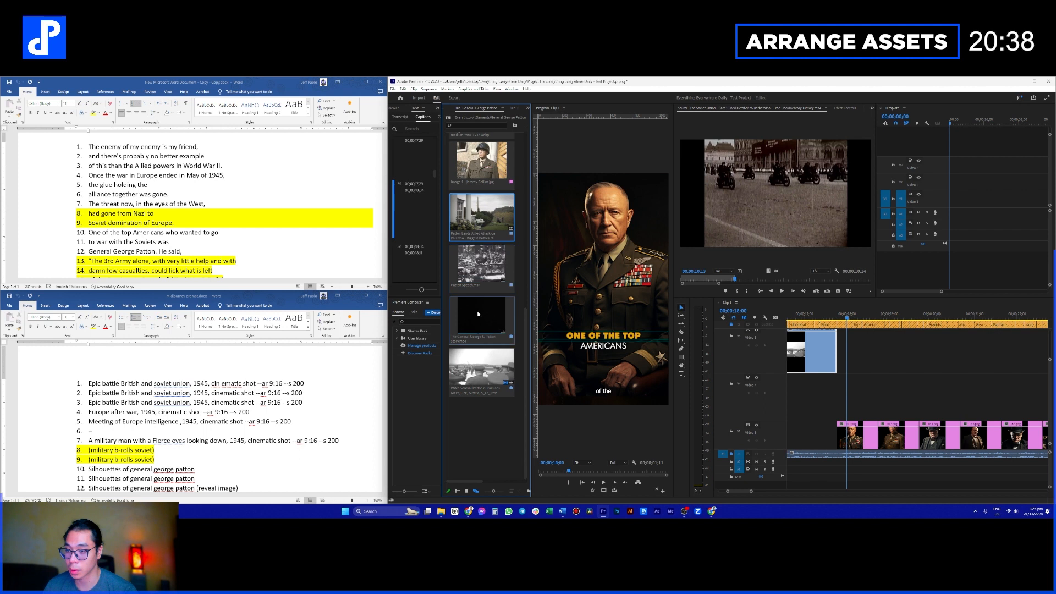
scroll(473, 321, up, 5)
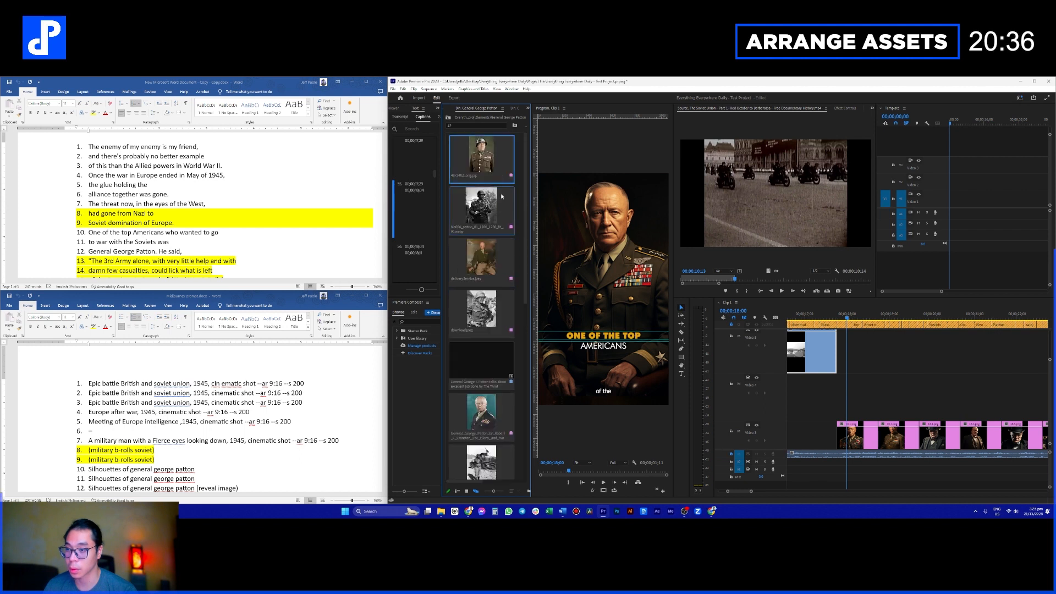
Step: Stack three Patton photos on separate tracks at "One of the top Americans", aligning their starts with the end of the previous footage
drag(481, 209, 844, 354)
drag(481, 258, 867, 397)
drag(482, 156, 856, 347)
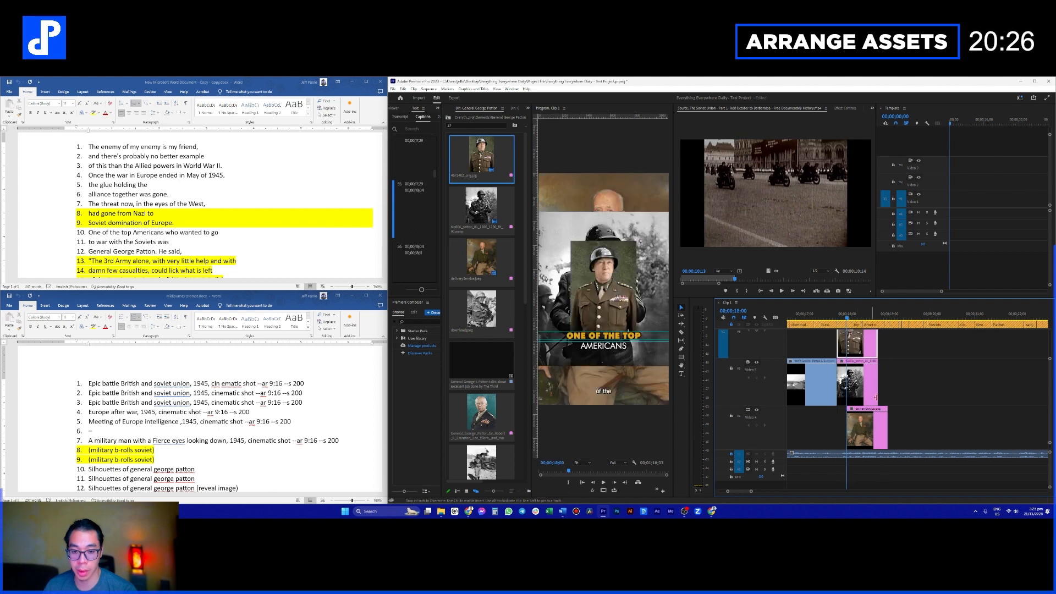
drag(872, 437, 862, 437)
scroll(902, 370, down, 2)
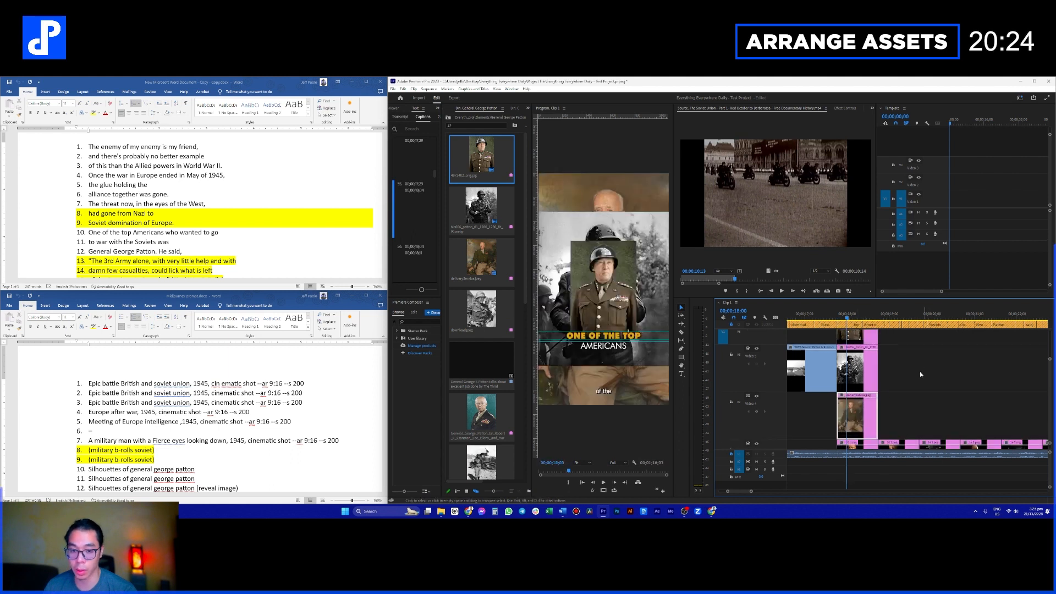
scroll(885, 369, down, 3)
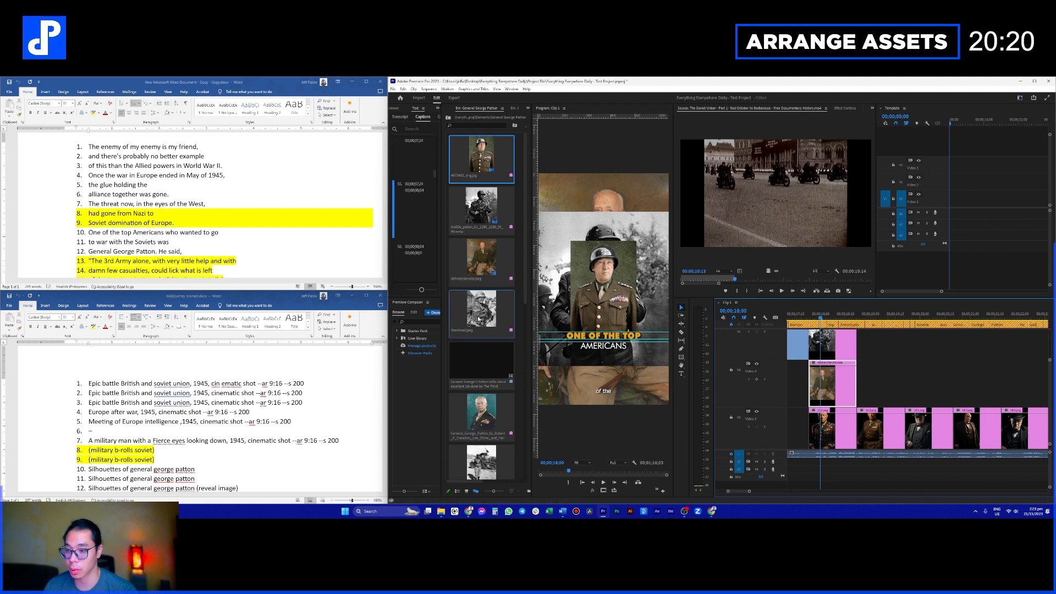
Step: Load the General George S Patton talks footage, mark a short microphone-speech section and place only its video just after the stacked Patton photos
double_click(476, 354)
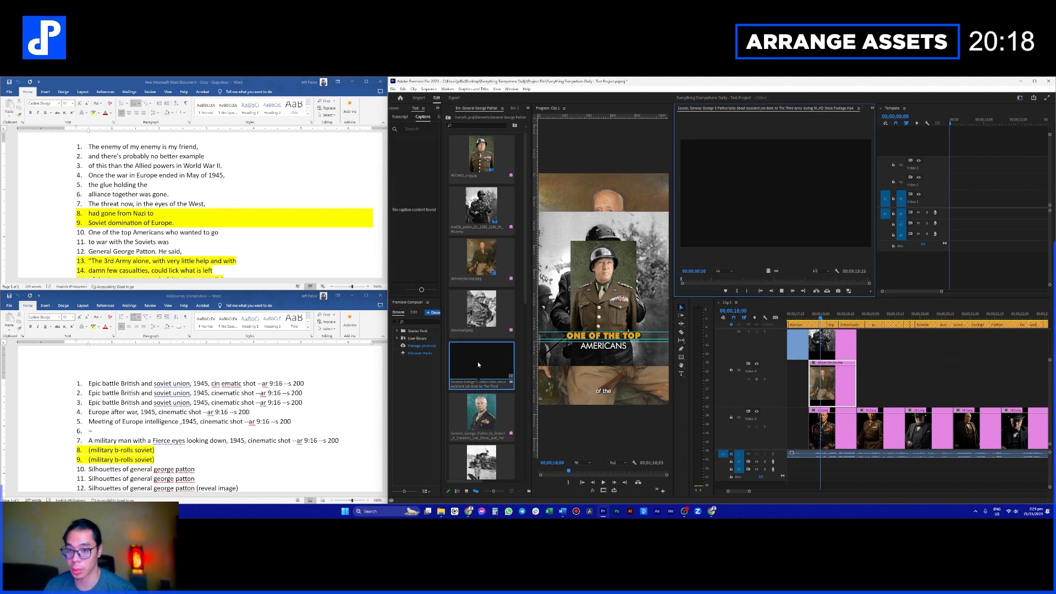
click(699, 280)
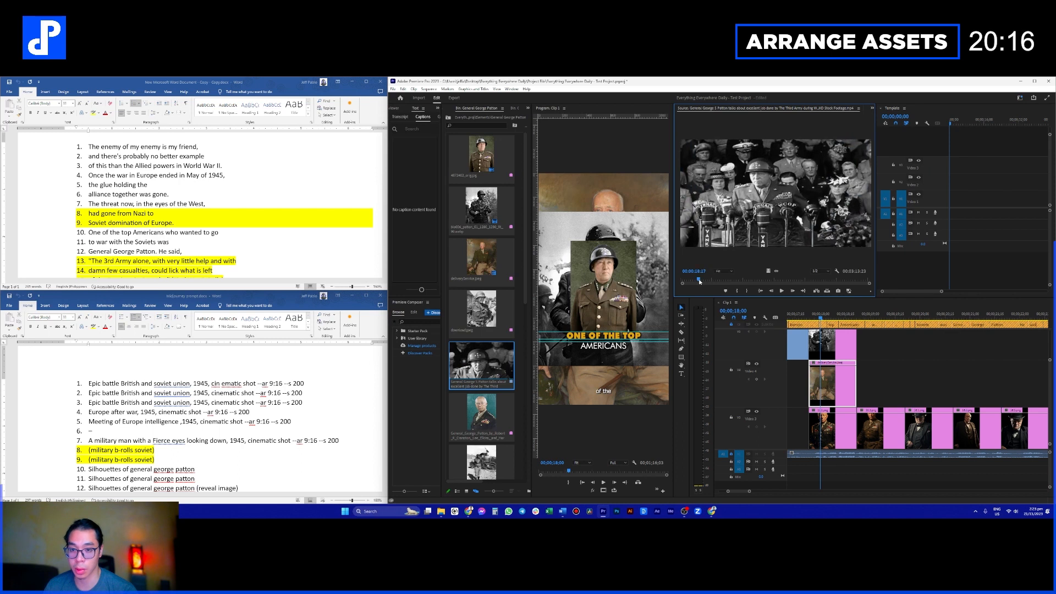
key(i)
drag(698, 280, 710, 280)
key(o)
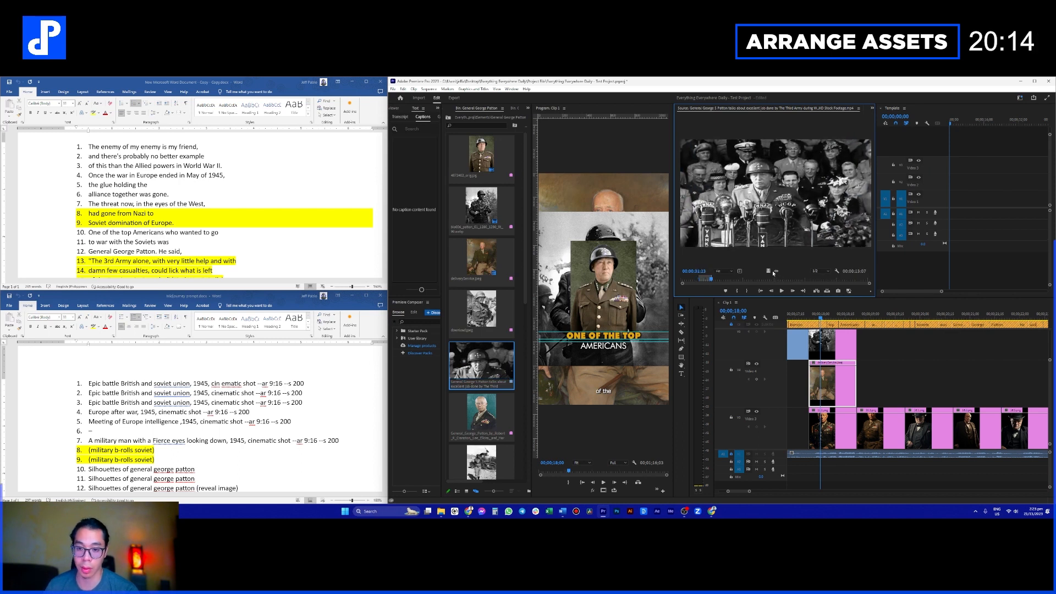
drag(822, 324, 868, 361)
scroll(879, 360, down, 2)
scroll(918, 360, up, 3)
scroll(921, 388, down, 4)
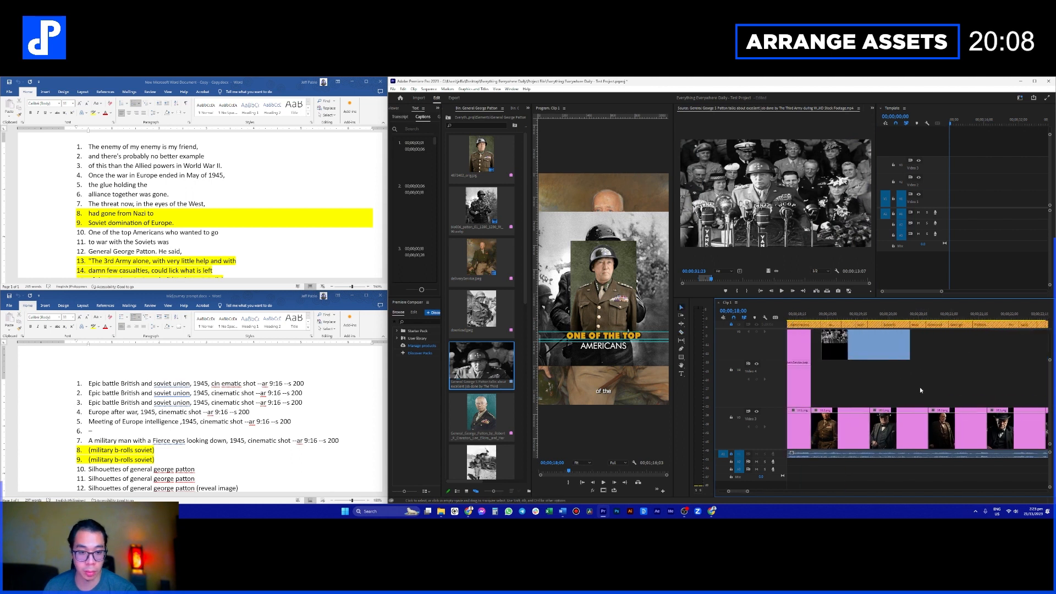
Step: Shift every image pair from the first Churchill silhouette onward later, opening a gap after the second Patton image pair
drag(980, 315, 875, 326)
key(a)
click(907, 442)
click(908, 389)
drag(905, 439, 1033, 434)
key(a)
click(921, 440)
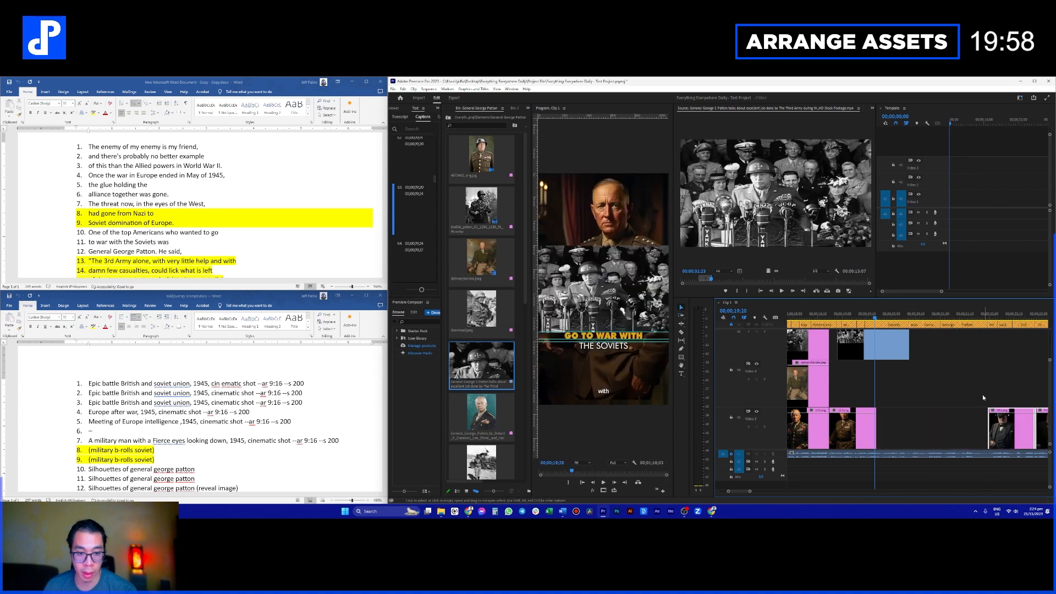
Step: Go to the caption "Go to war with the Soviets" and load the Patton Speech clip from the bin into the Source Monitor
click(870, 375)
scroll(934, 394, up, 2)
drag(869, 320, 957, 324)
scroll(486, 324, down, 5)
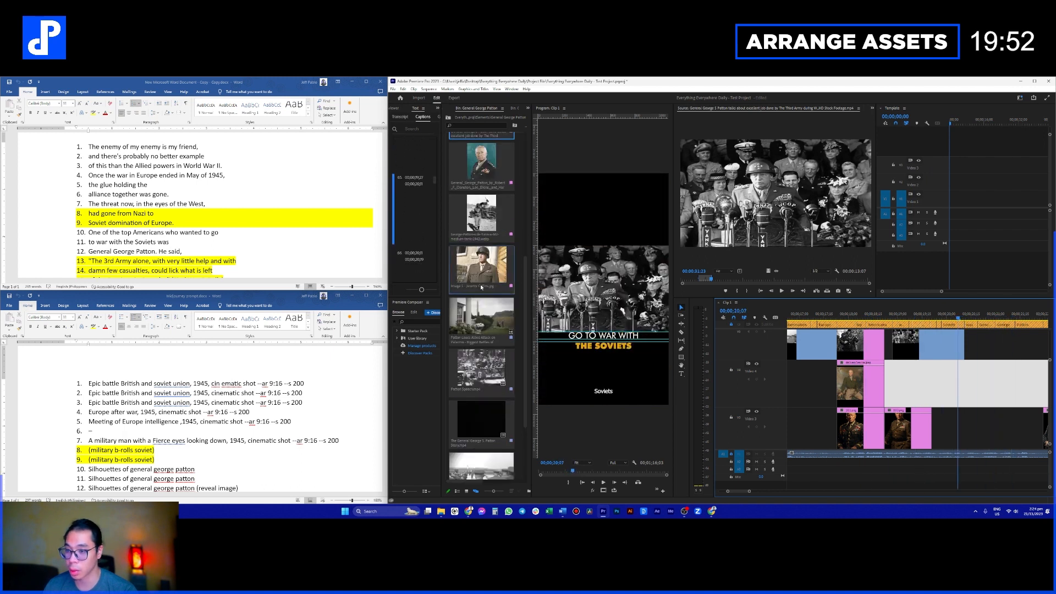
click(487, 373)
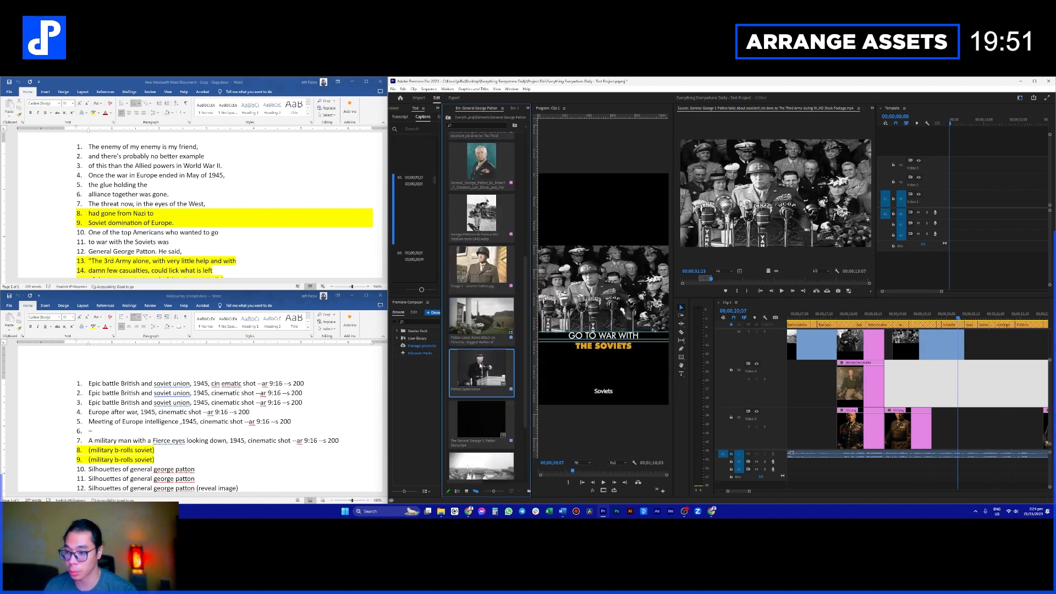
double_click(471, 377)
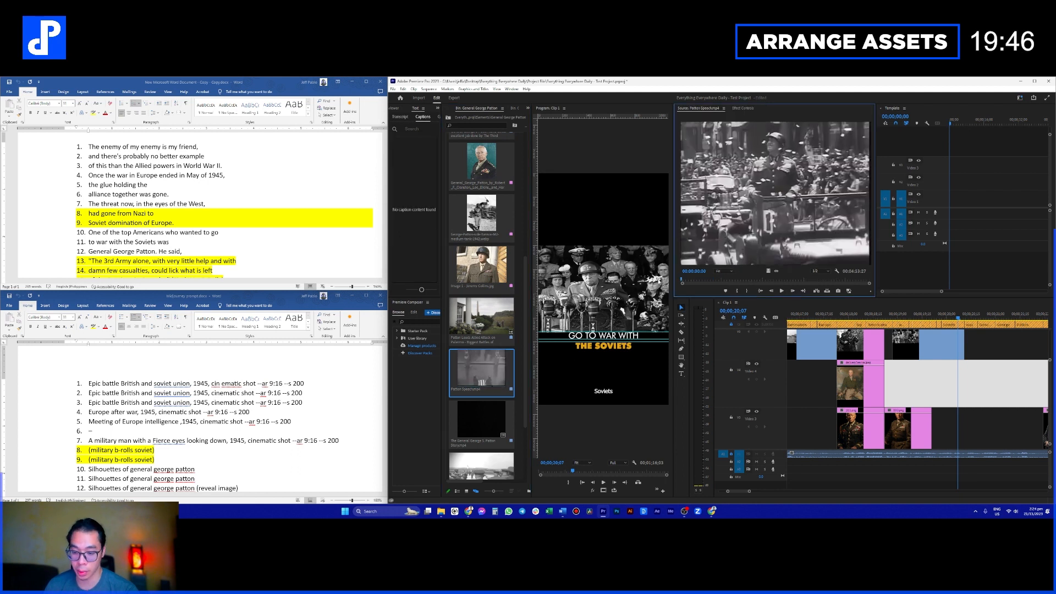
Step: Mark the opening motorcade section of the Patton Speech clip and place only its video on the track above the microphone footage
key(i)
drag(681, 279, 686, 281)
key(o)
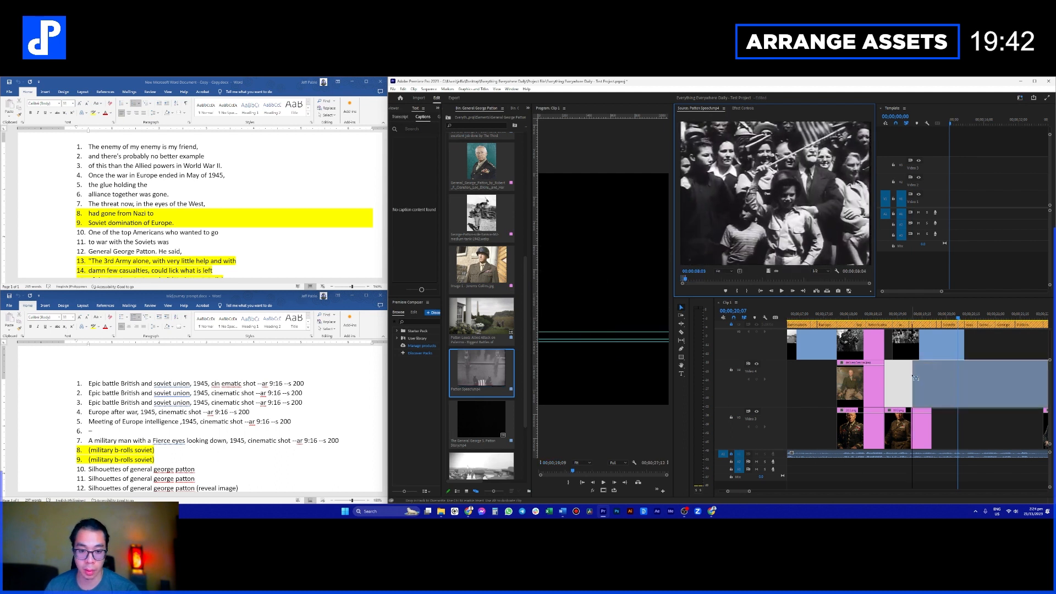
scroll(885, 361, up, 2)
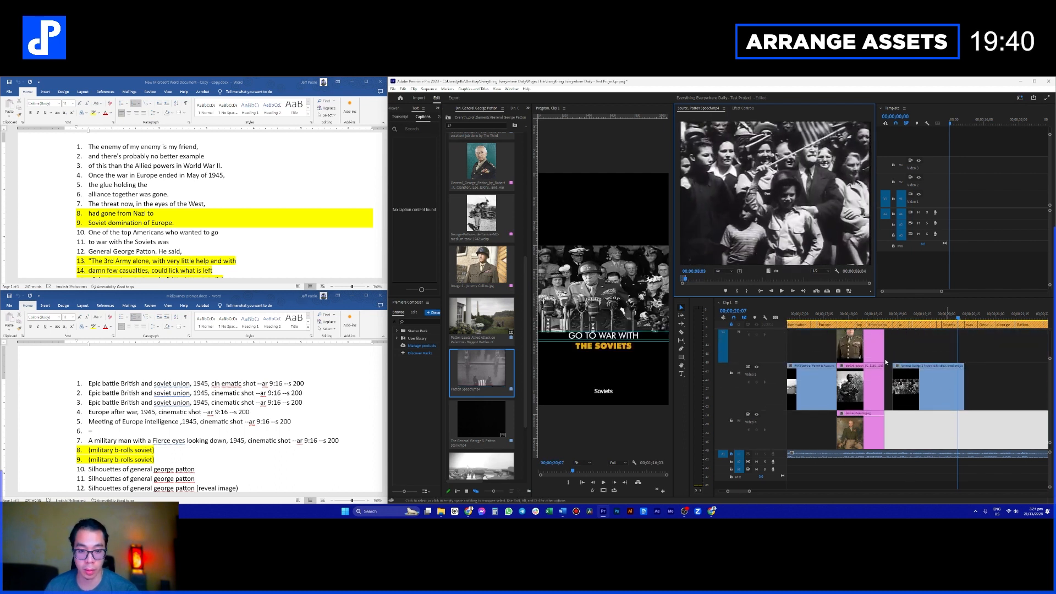
drag(768, 271, 920, 346)
key(ctrl+minus)
key(ctrl+minus)
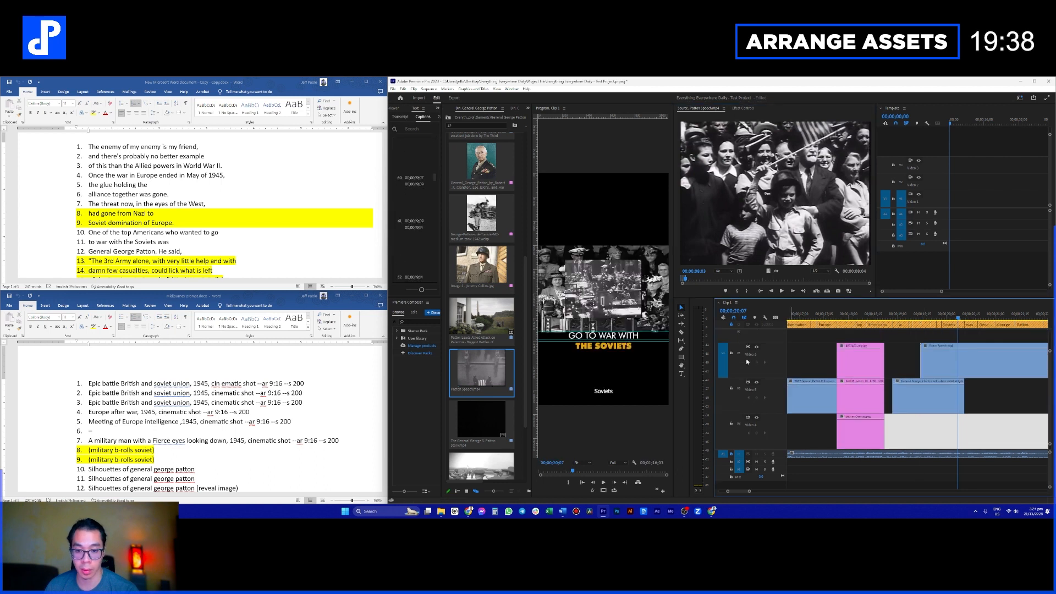
Step: Shorten the end of the Patton motorcade clip to just after the word "Soviets"
scroll(958, 389, down, 1)
scroll(959, 389, down, 2)
click(905, 380)
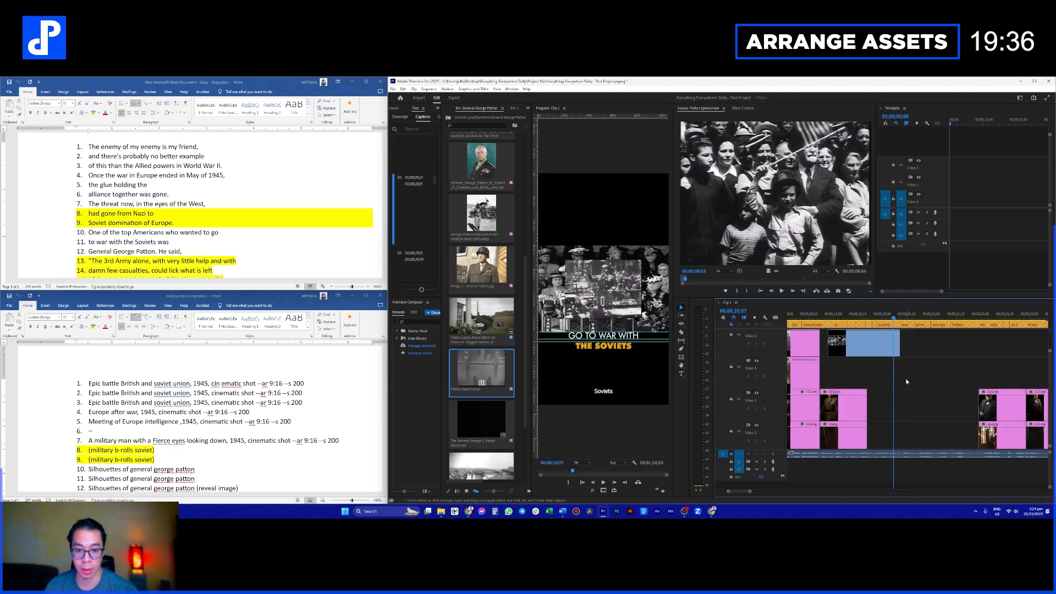
scroll(904, 380, up, 2)
scroll(902, 379, up, 1)
scroll(900, 375, down, 2)
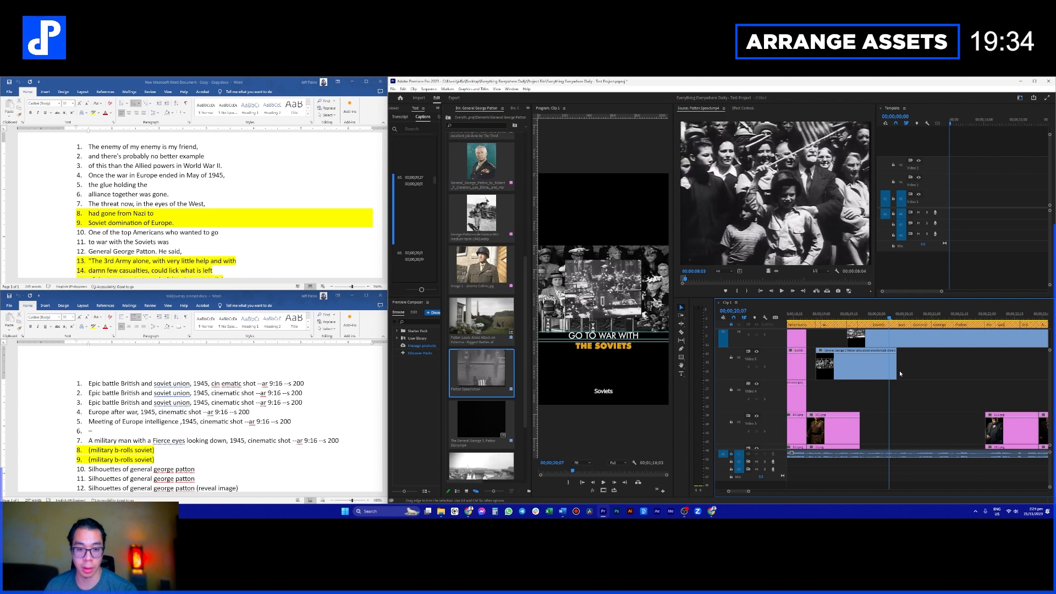
drag(916, 339, 914, 340)
Step: Find the section of the Patton Speech clip showing him at the podium, mark it and add its video behind the motorcade clip
drag(686, 280, 709, 281)
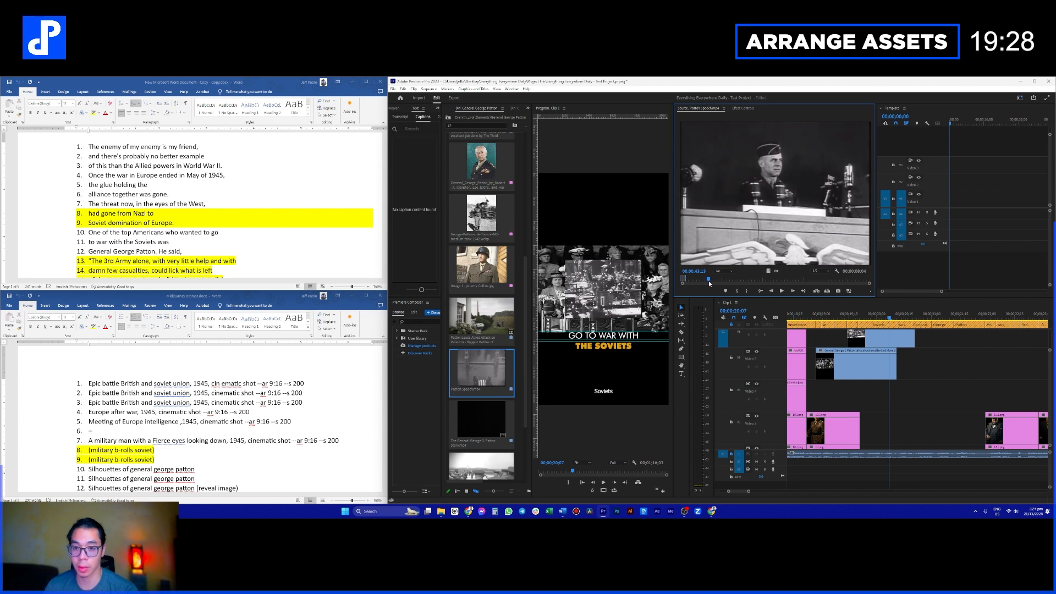
drag(708, 280, 727, 283)
key(i)
drag(731, 283, 911, 401)
key(o)
Step: Cut off the excess of the podium clip and line up the motorcade clip between the microphone and podium clips on one track
click(977, 338)
key(v)
click(990, 338)
key(Delete)
click(892, 362)
key(ctrl+z)
drag(894, 399, 892, 367)
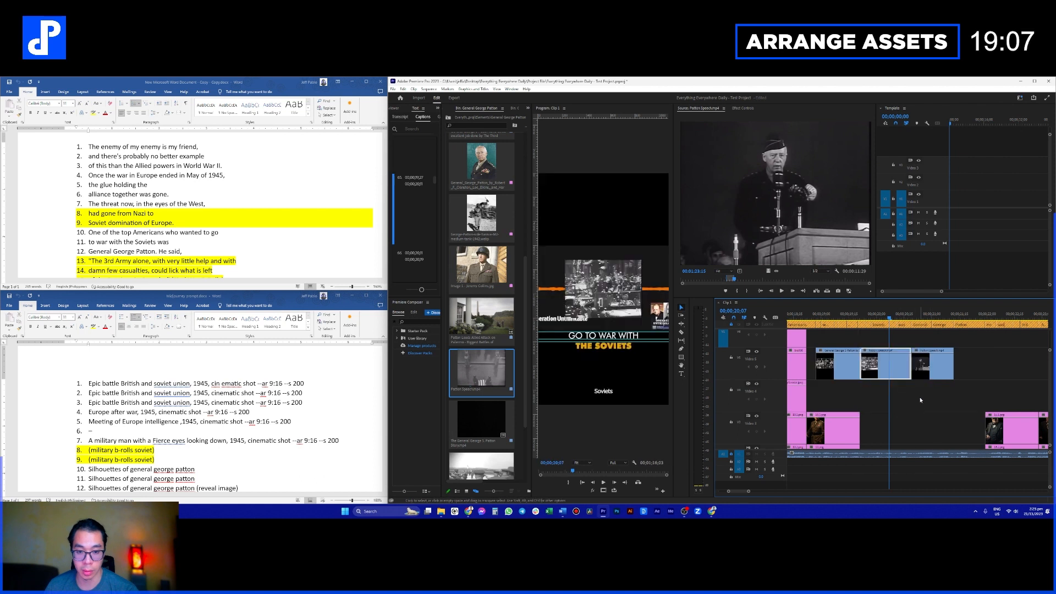
Step: Extend the end of the podium clip to the start of the next image pair, covering the caption "was General George Patton"
click(919, 400)
click(929, 319)
scroll(917, 377, down, 2)
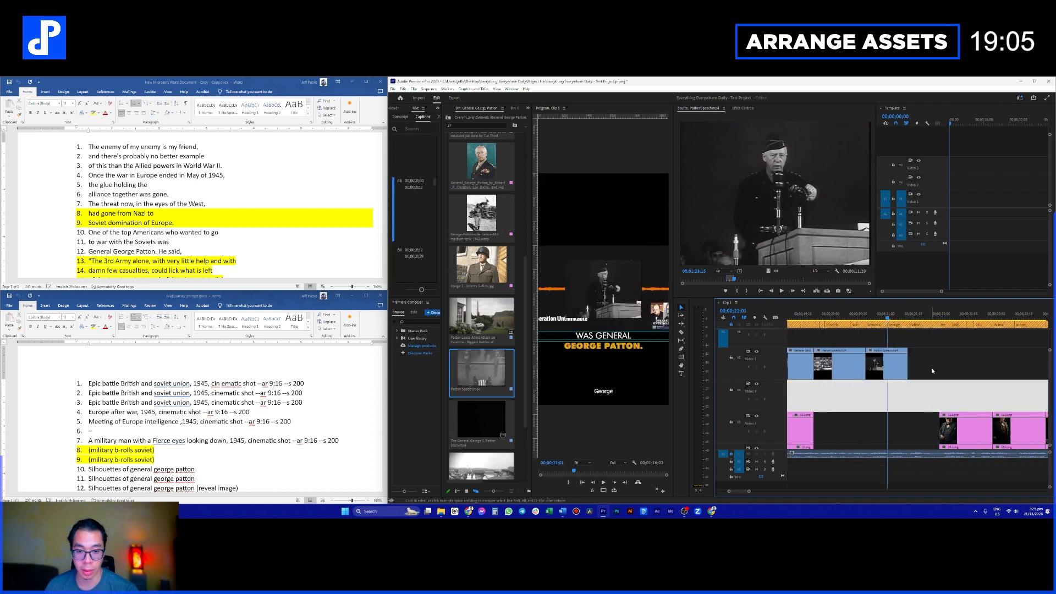
click(932, 370)
drag(906, 362, 939, 365)
scroll(480, 319, down, 2)
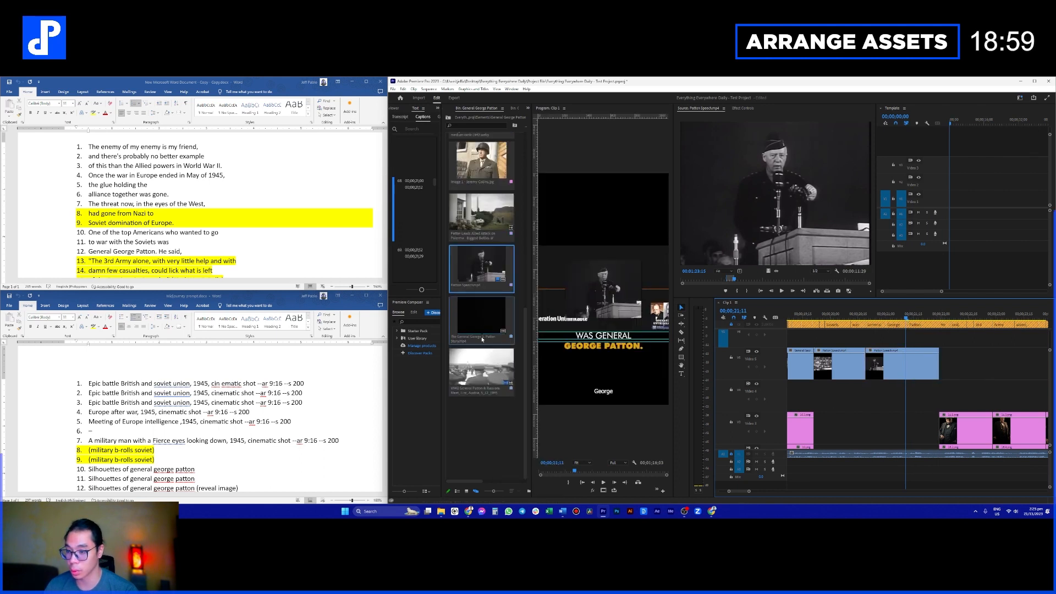
Step: Load the General George S. Patton documentary, preview it up to the marching soldiers and check the Russian army B-roll prompts against the timeline
double_click(480, 317)
drag(697, 282, 748, 280)
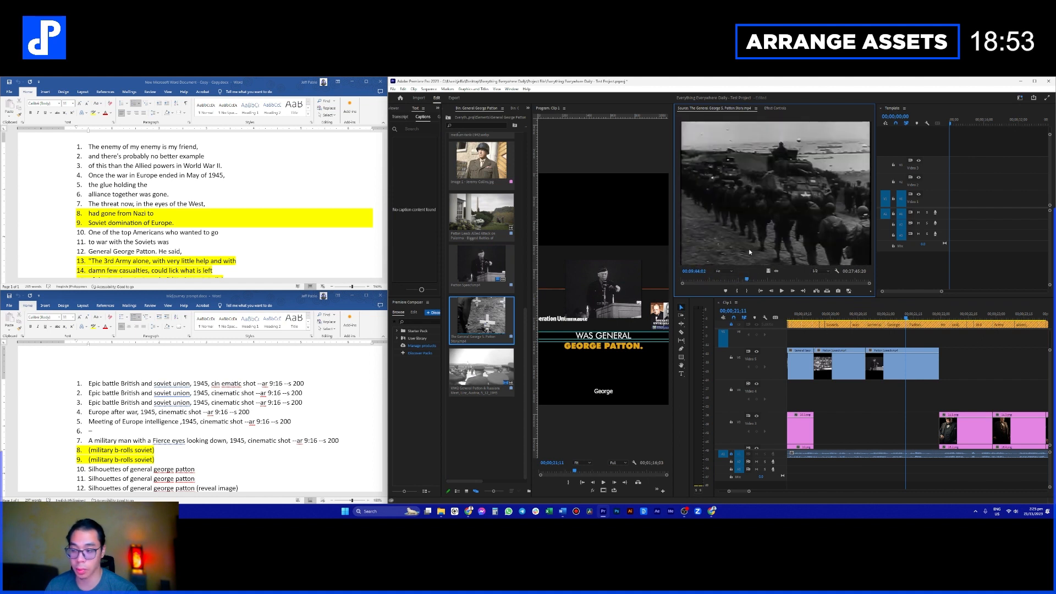
scroll(165, 415, down, 4)
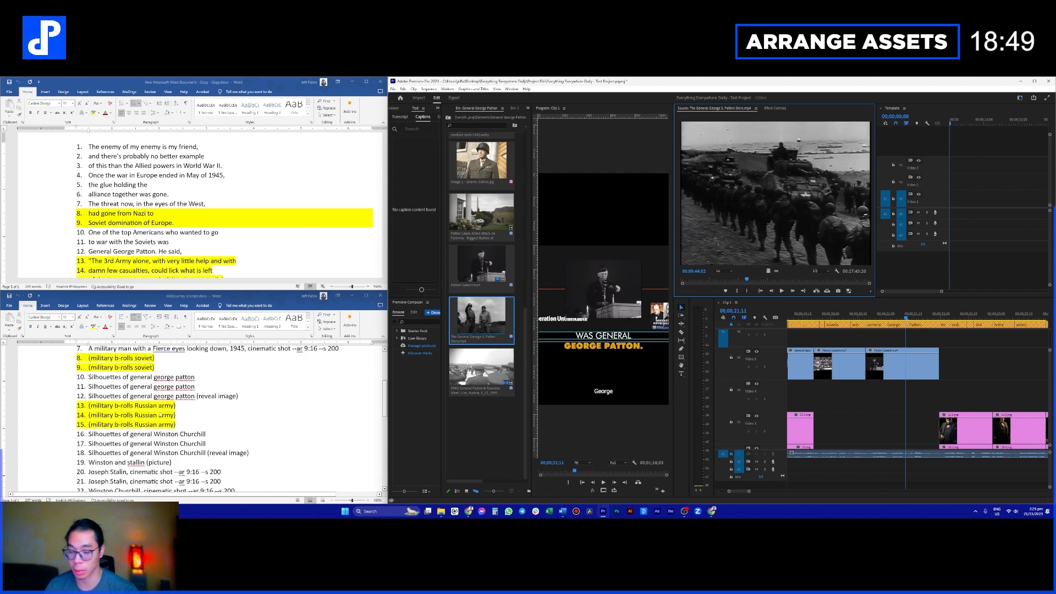
scroll(894, 360, right, 4)
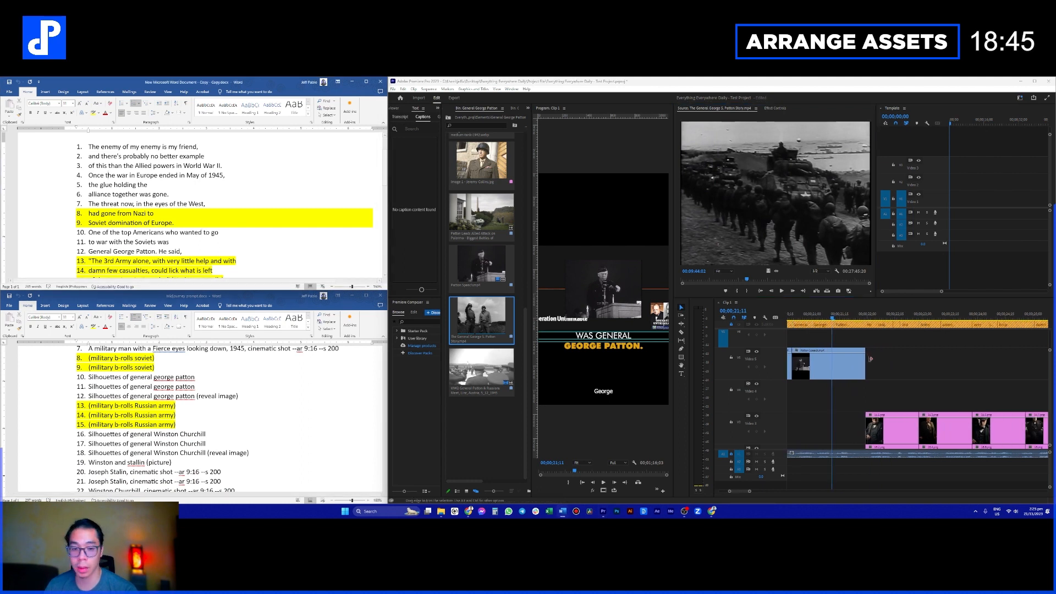
scroll(882, 340, right, 2)
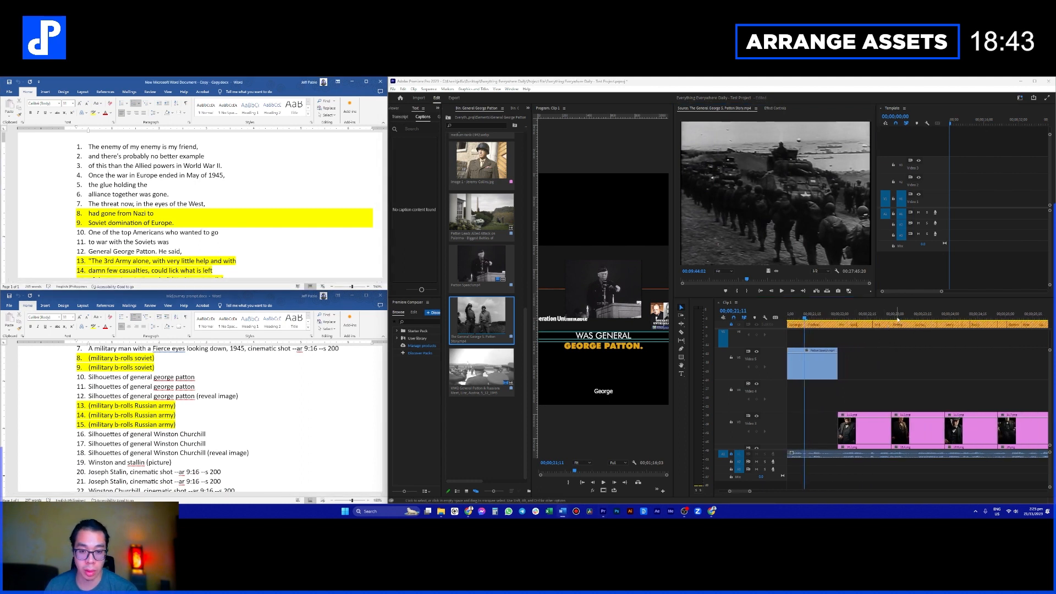
click(976, 318)
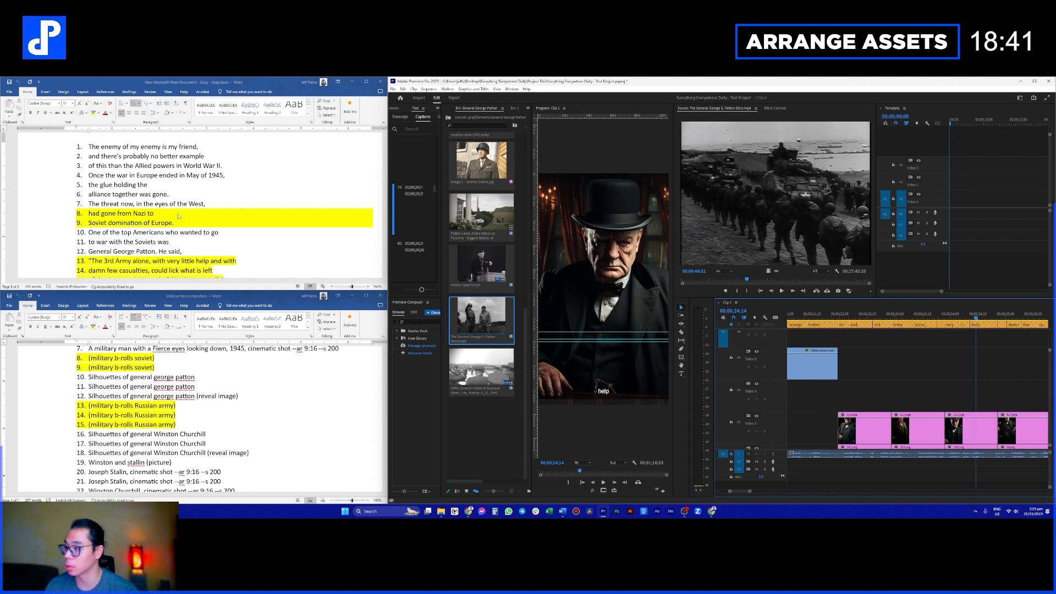
click(155, 223)
scroll(106, 238, down, 1)
drag(88, 237, 213, 256)
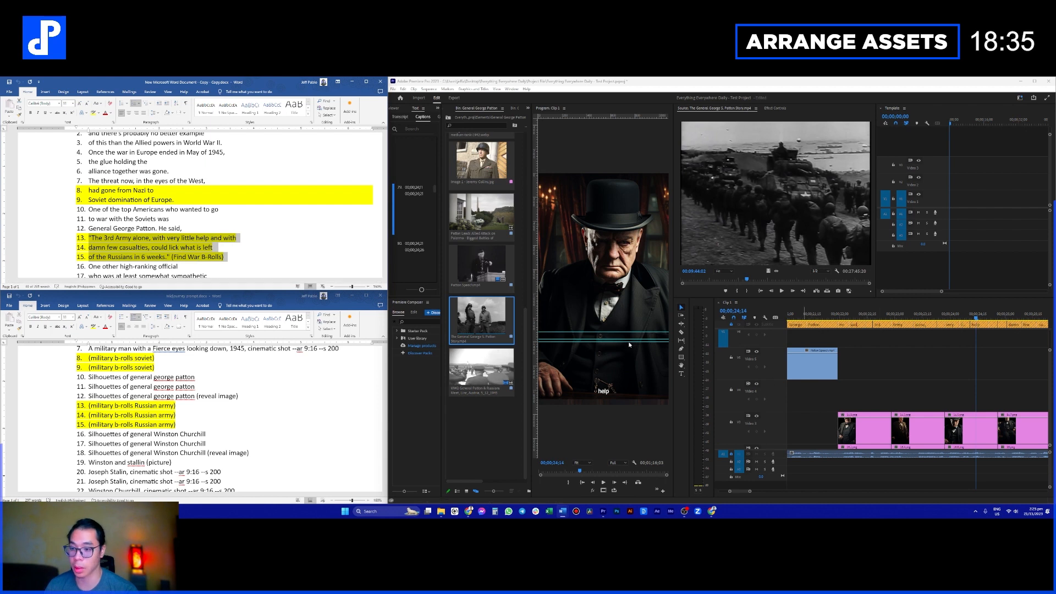
text(aa)
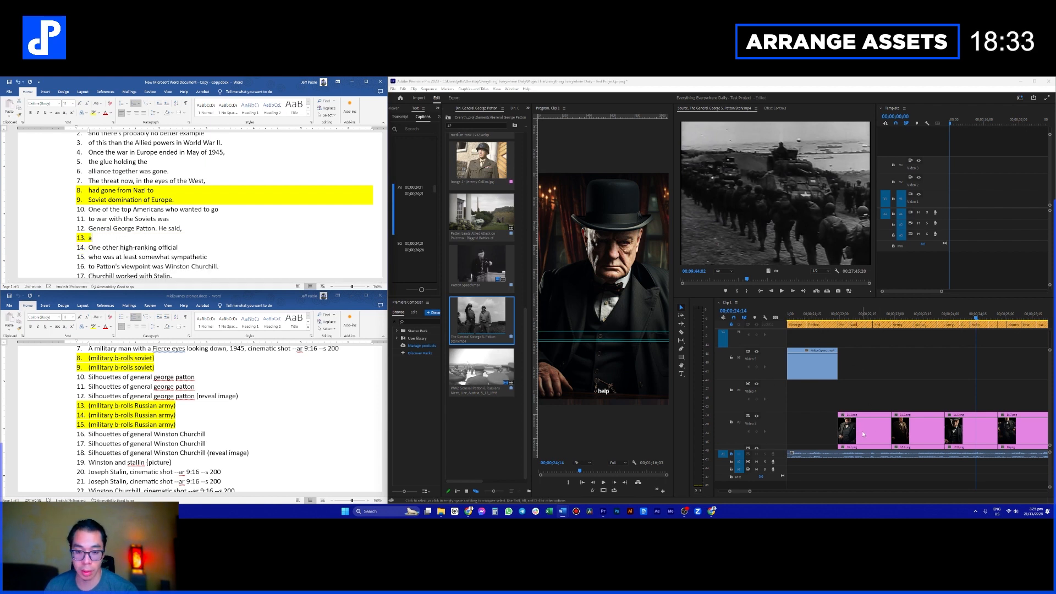
Step: Shift all remaining image pairs later on the timeline, leaving a gap after the podium clip for the Third Army quote's war B-roll
scroll(862, 431, down, 1)
click(859, 419)
key(a)
click(858, 418)
key(v)
drag(858, 417, 1015, 413)
scroll(979, 402, down, 3)
scroll(952, 401, down, 2)
scroll(887, 407, up, 5)
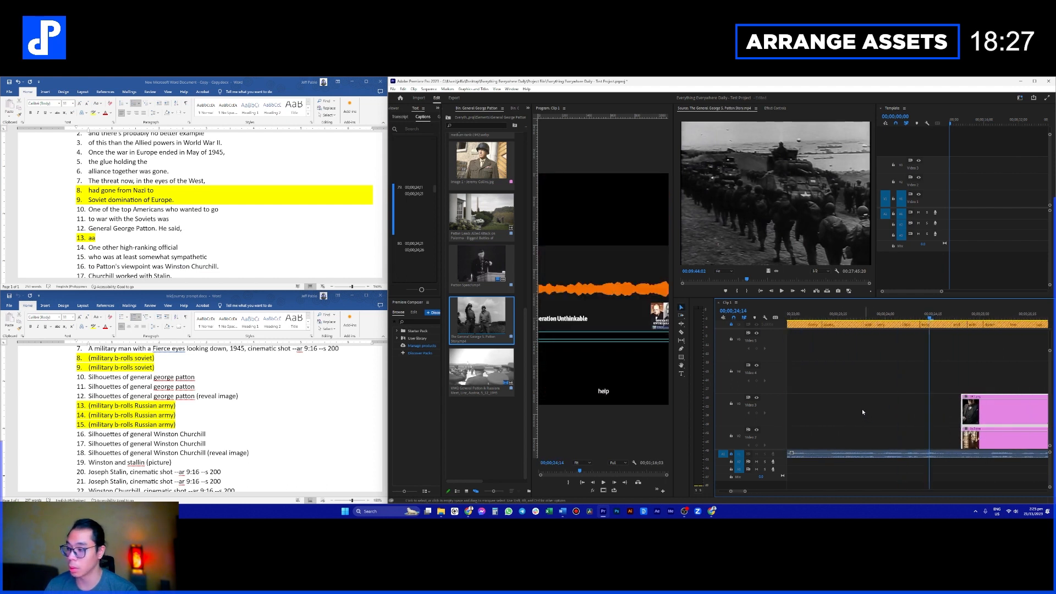
click(898, 391)
Step: Undo the accidental overwriting of script lines 13 to 15 in the Word document
click(132, 228)
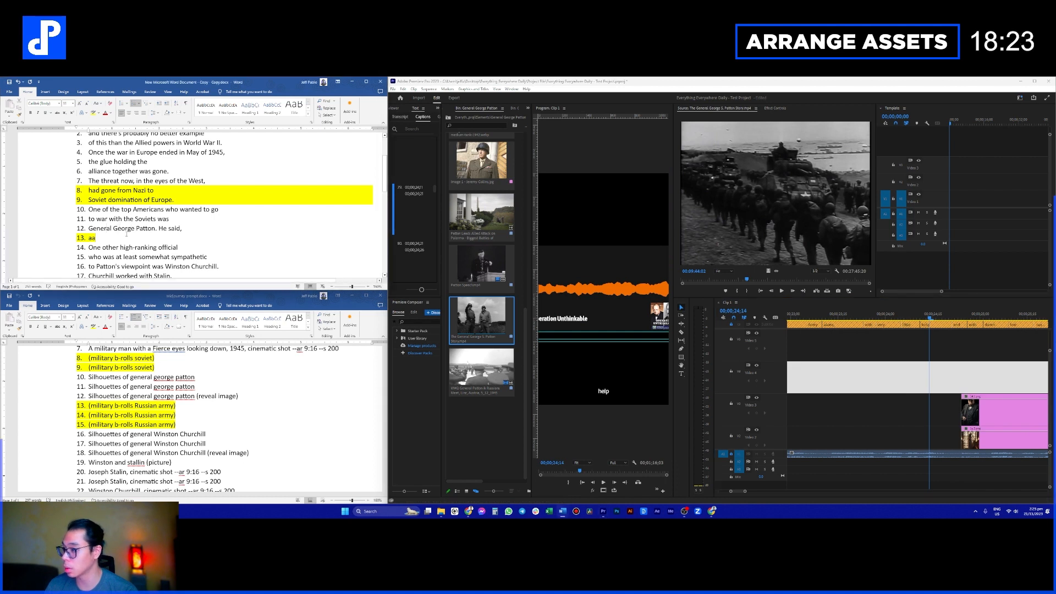
key(ctrl+z)
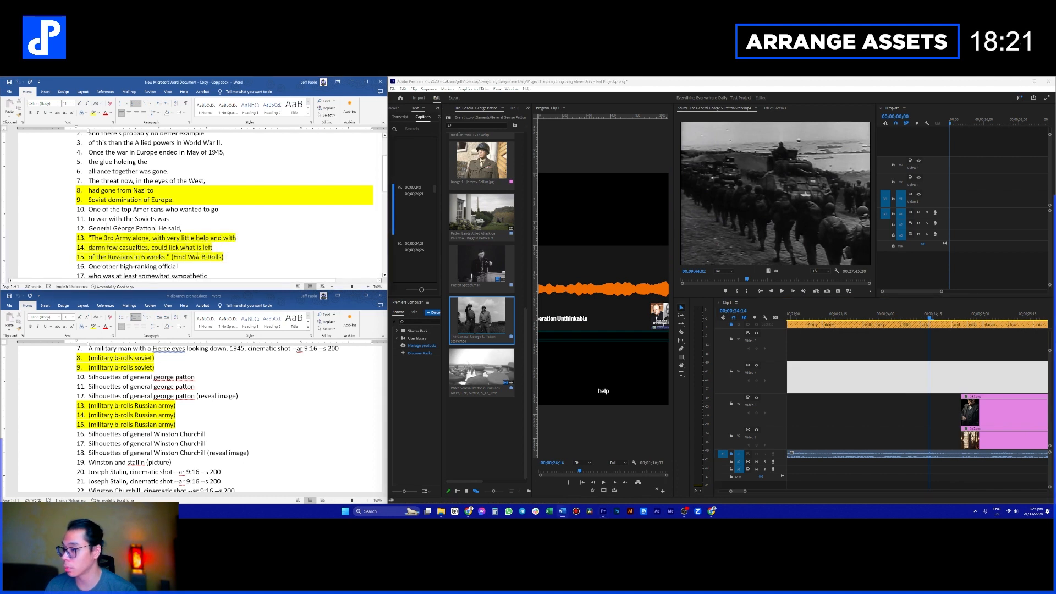
Step: Shift the remaining image pairs later on the timeline so the first one starts at the caption "One other"
scroll(941, 365, down, 2)
scroll(941, 365, down, 3)
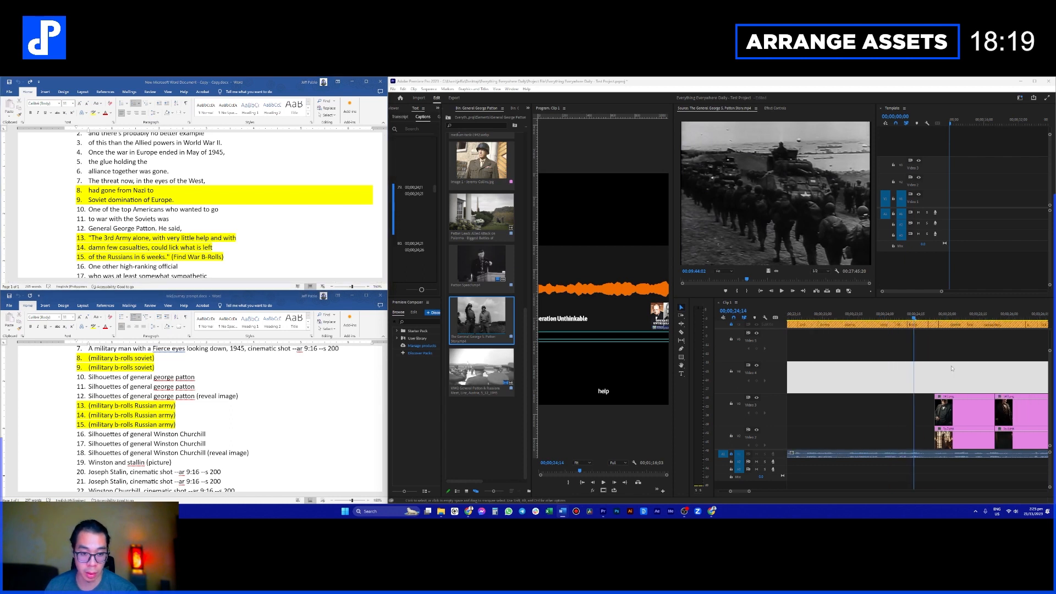
scroll(940, 365, down, 4)
drag(988, 317, 1021, 317)
scroll(1008, 374, down, 3)
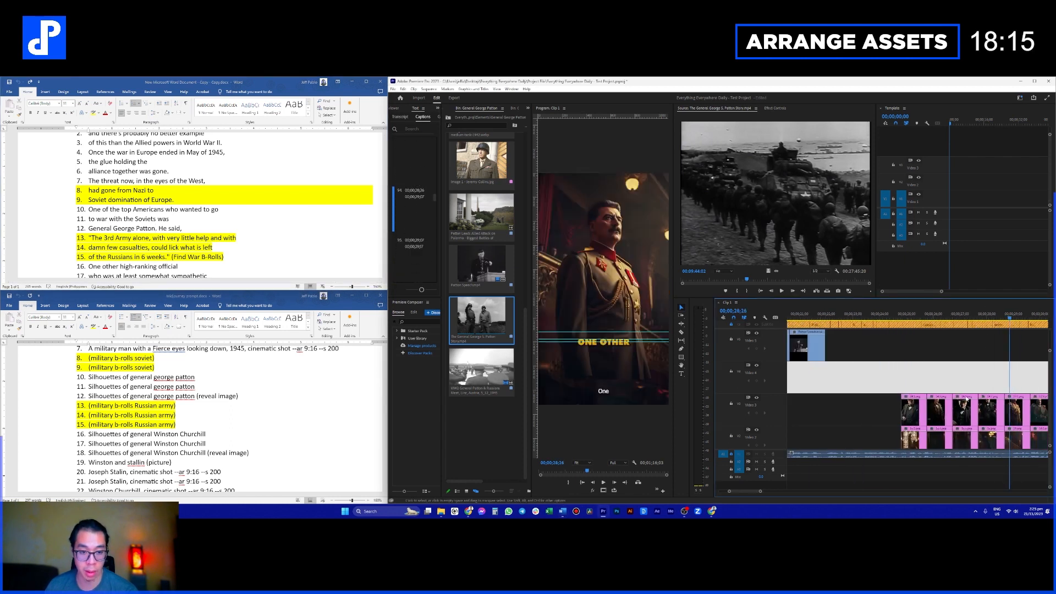
click(909, 411)
key(v)
drag(910, 414, 1025, 415)
Step: Mark a wartime excerpt in the General George S. Patton documentary and place it in the gap before the shifted image pairs
scroll(981, 417, up, 2)
scroll(933, 417, up, 4)
scroll(920, 409, down, 1)
mouse_move(746, 280)
mouse_down()
mouse_move(687, 275)
mouse_move(731, 278)
mouse_up()
key(i)
key(o)
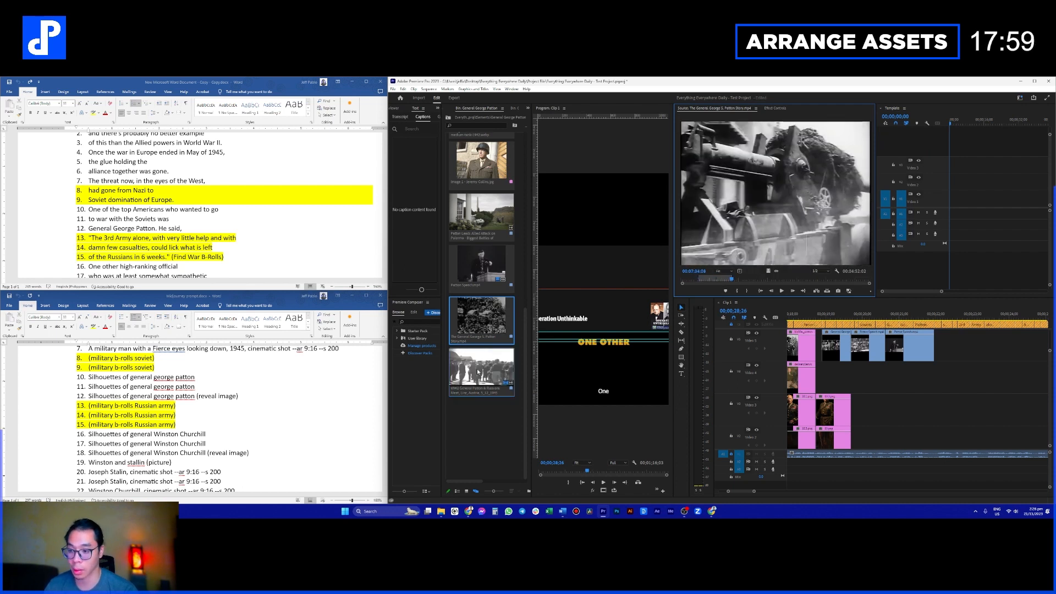
scroll(924, 395, down, 4)
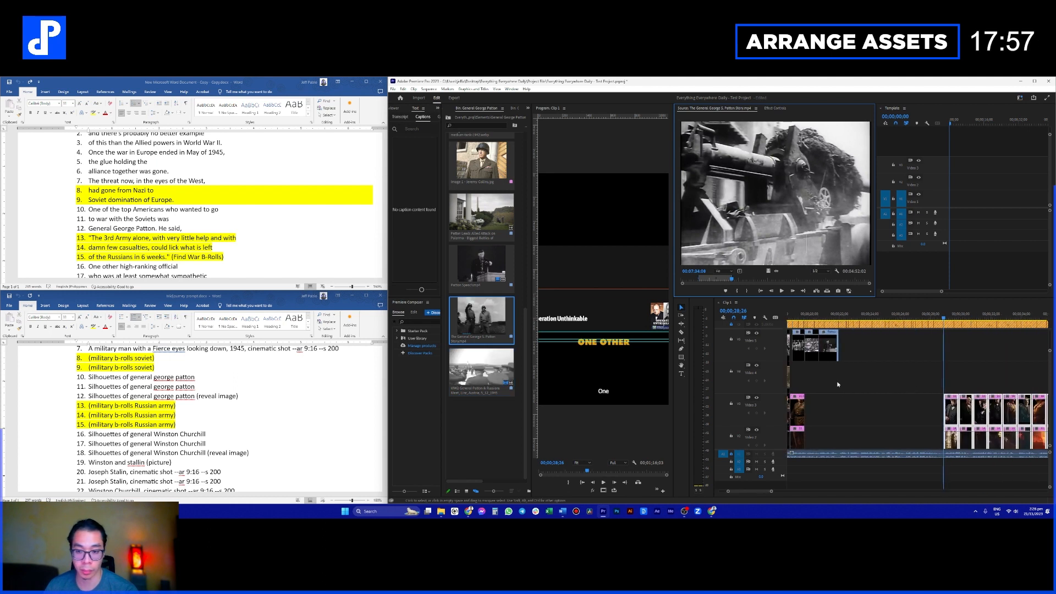
drag(768, 270, 861, 342)
Step: Cut the documentary clip where the image pairs begin and delete the excess
key(c)
click(944, 350)
key(v)
click(963, 350)
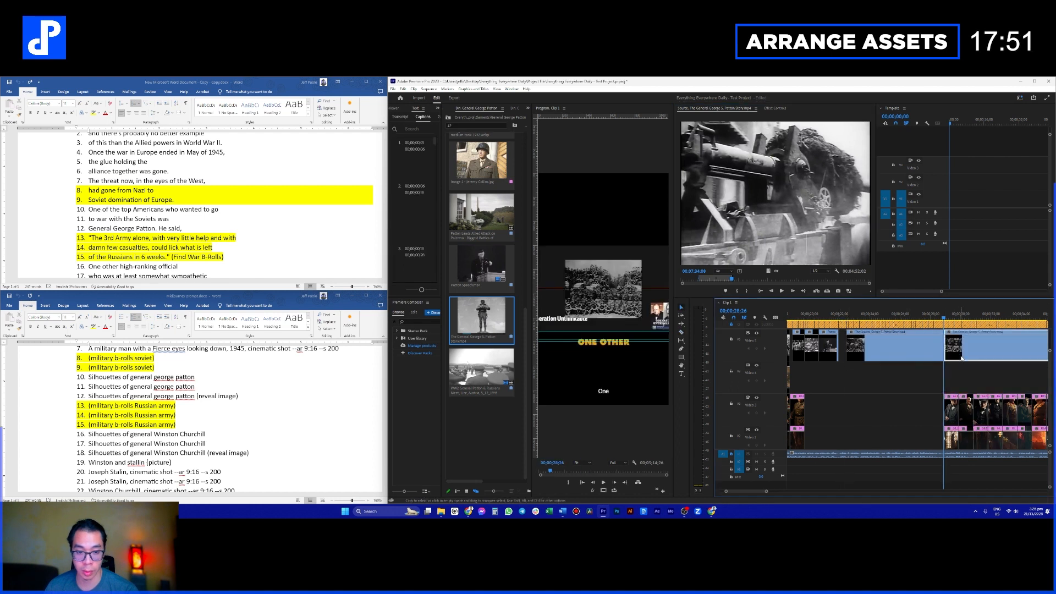
key(Delete)
Step: Split the documentary clip into three parts, with the first cut at the caption "very"
mouse_move(876, 312)
mouse_down()
mouse_move(854, 311)
mouse_move(912, 311)
mouse_move(871, 312)
mouse_up()
key(c)
click(874, 354)
key(v)
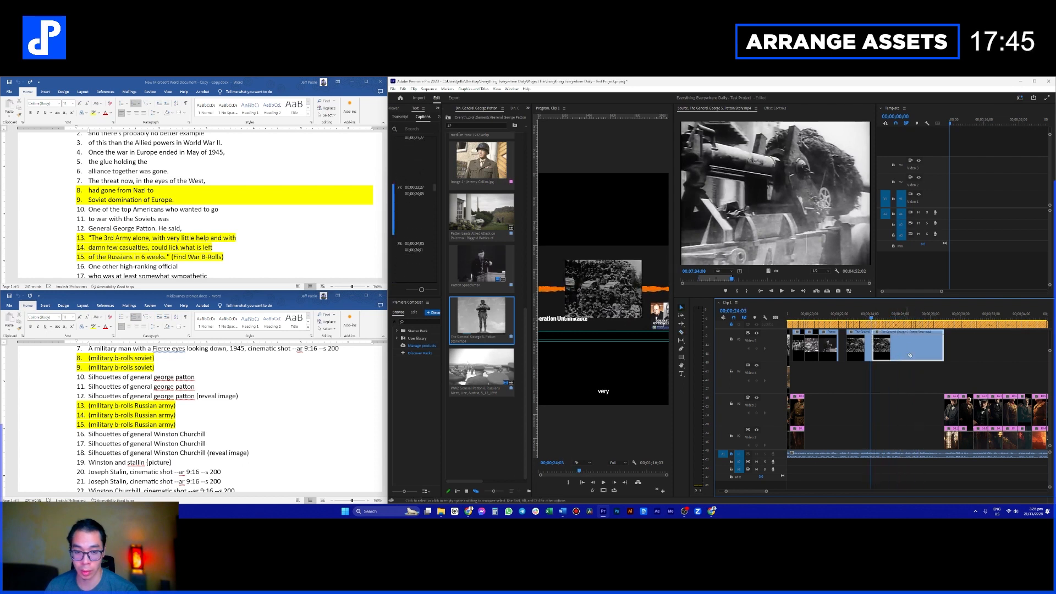
click(907, 354)
key(v)
Step: Slip the footage inside the second and third documentary parts to show different war shots
click(894, 311)
drag(893, 347, 400, 340)
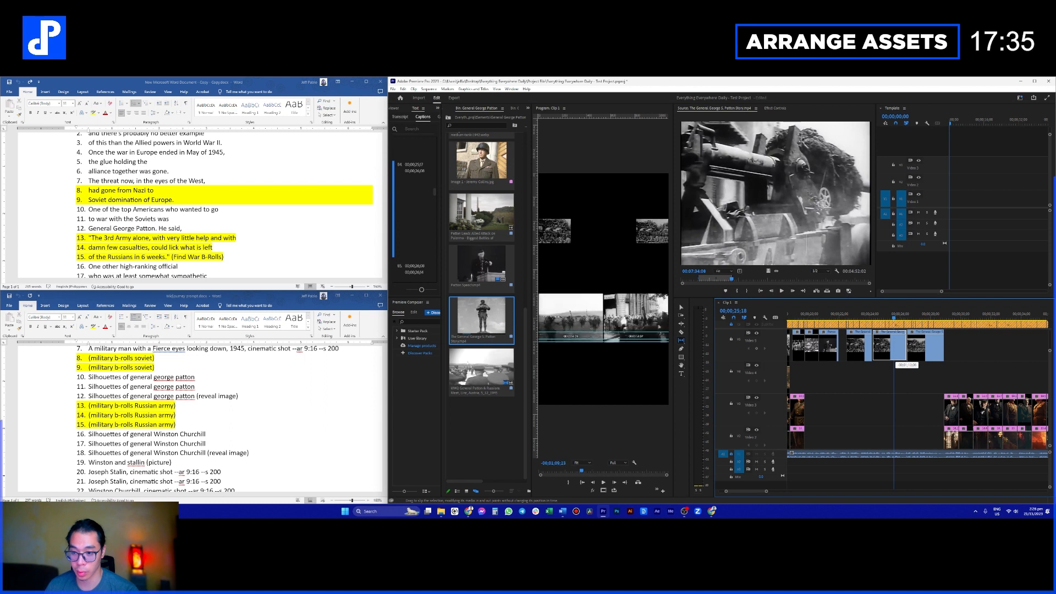
drag(400, 341, 486, 339)
mouse_move(928, 349)
mouse_down()
mouse_move(935, 357)
mouse_move(907, 350)
mouse_move(926, 356)
mouse_up()
click(922, 350)
key(y)
drag(458, 345, 482, 346)
Step: Mark an excerpt of Patton with the troops in the WWII Patton and Russians footage and place it below the documentary clips
click(911, 380)
scroll(923, 396, up, 2)
scroll(917, 403, up, 1)
click(968, 316)
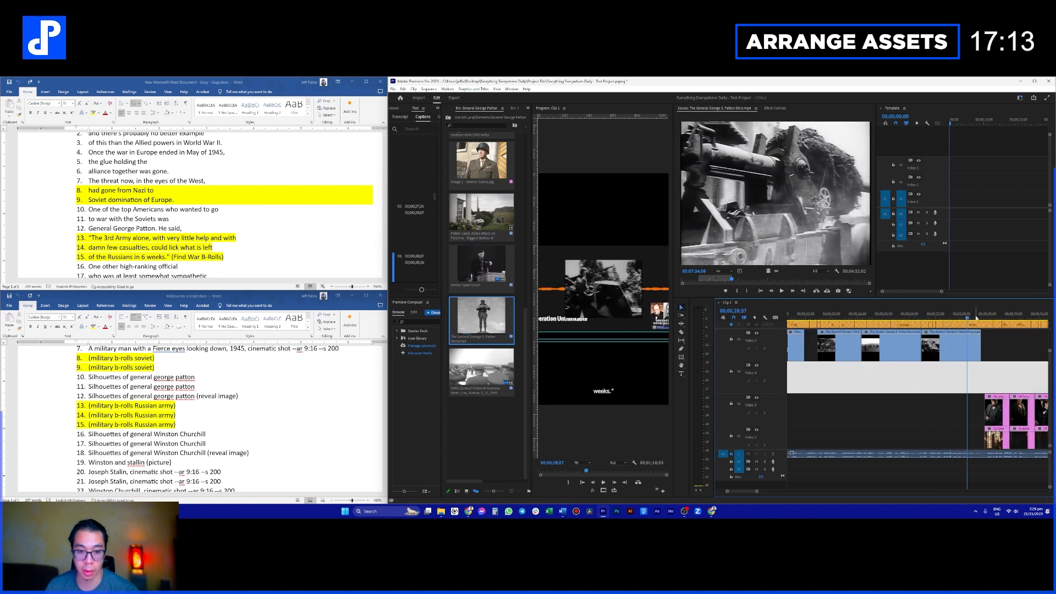
double_click(481, 368)
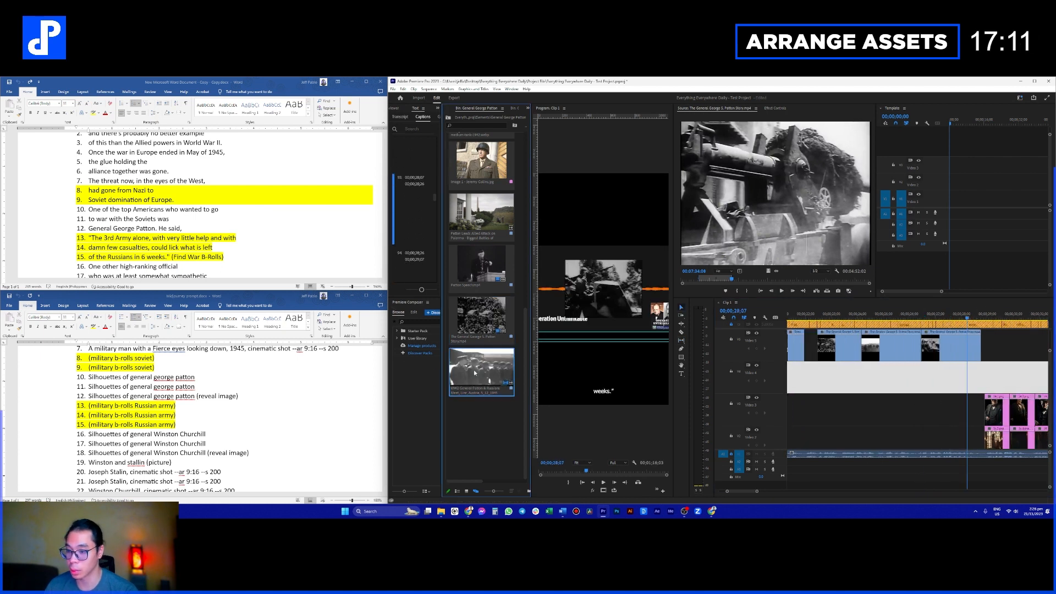
drag(769, 281, 863, 371)
key(i)
key(o)
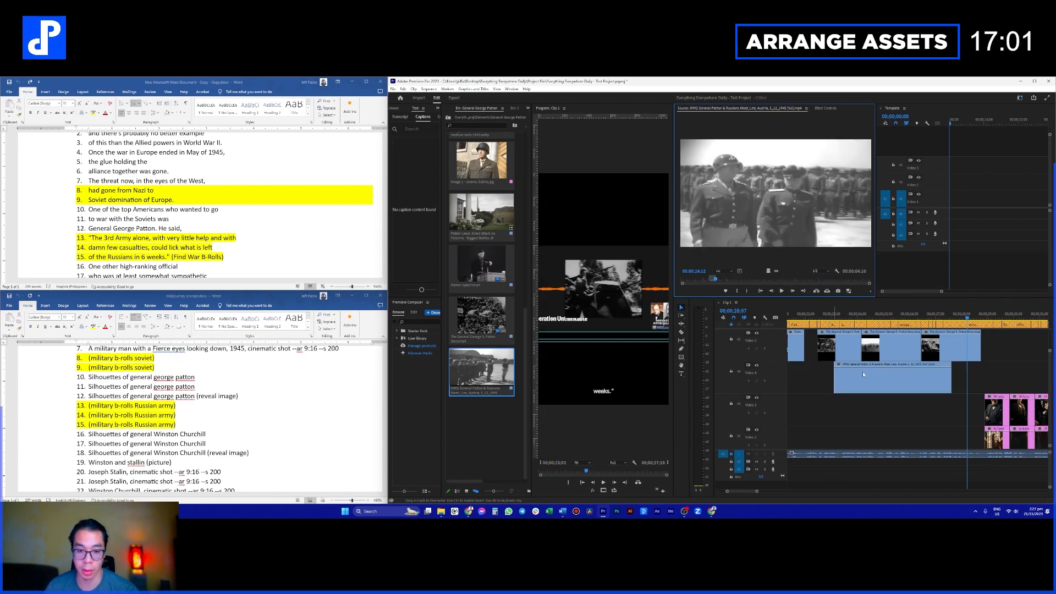
Step: Mark the walking-soldiers excerpt in the Patton Leads Allied Attack on Palermo video and place it on the empty track above the documentary clips
scroll(482, 248, up, 2)
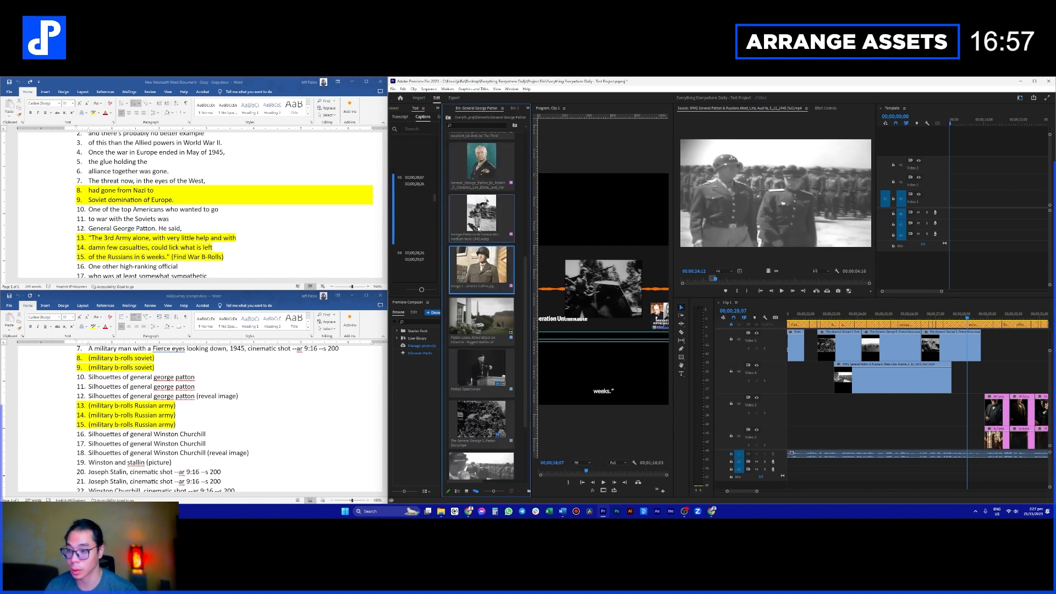
scroll(493, 249, up, 5)
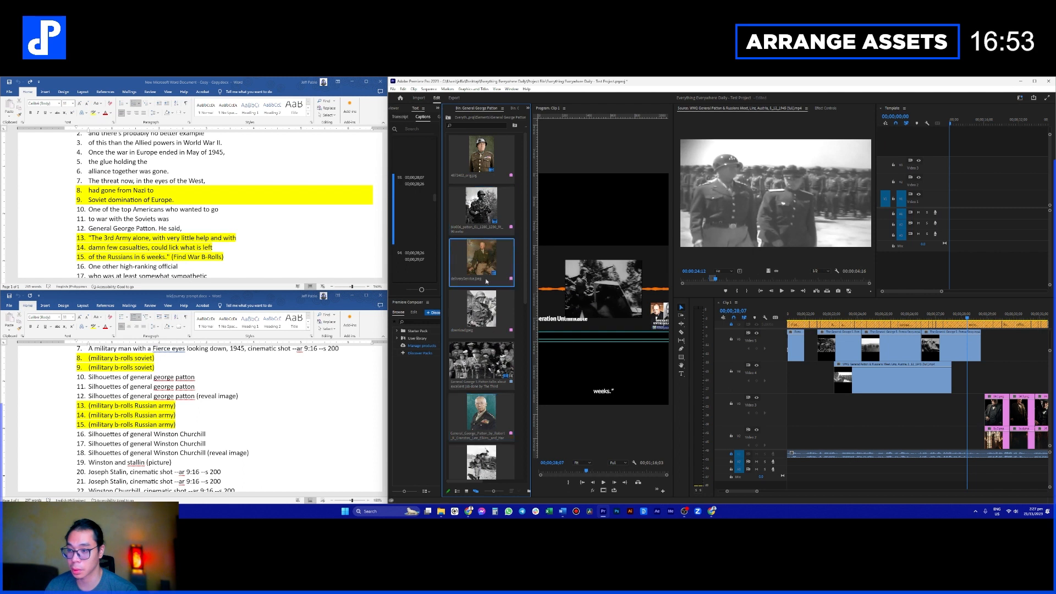
scroll(486, 281, down, 2)
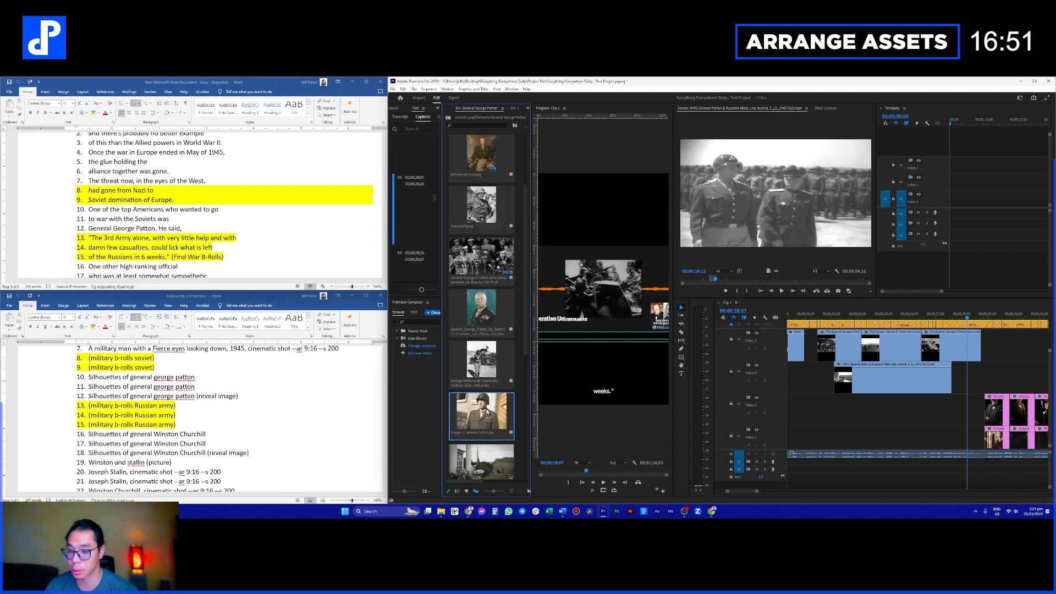
scroll(478, 361, down, 2)
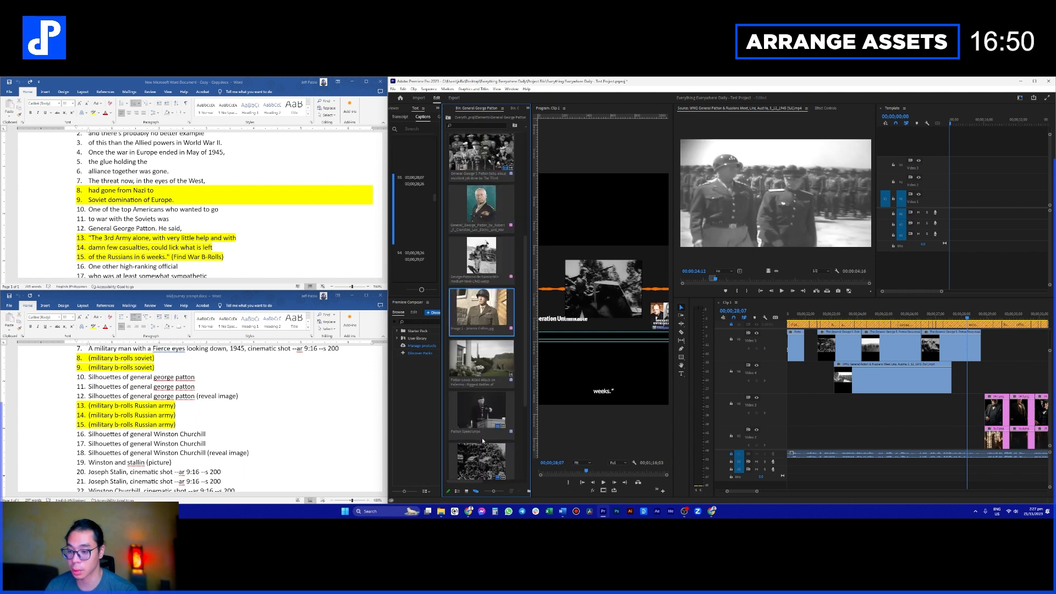
double_click(477, 361)
drag(694, 280, 735, 283)
key(o)
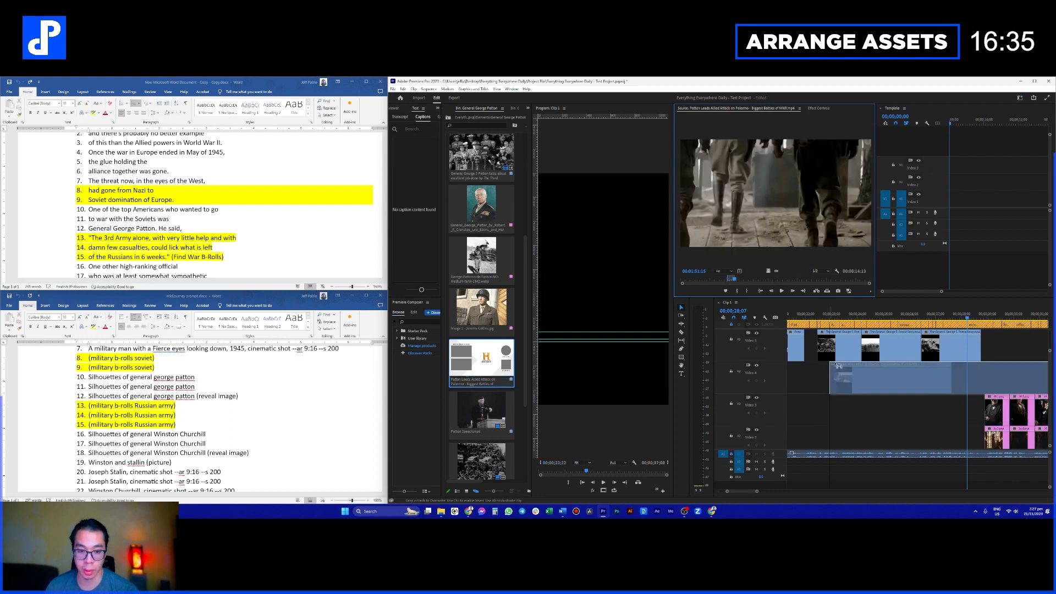
scroll(885, 385, up, 1)
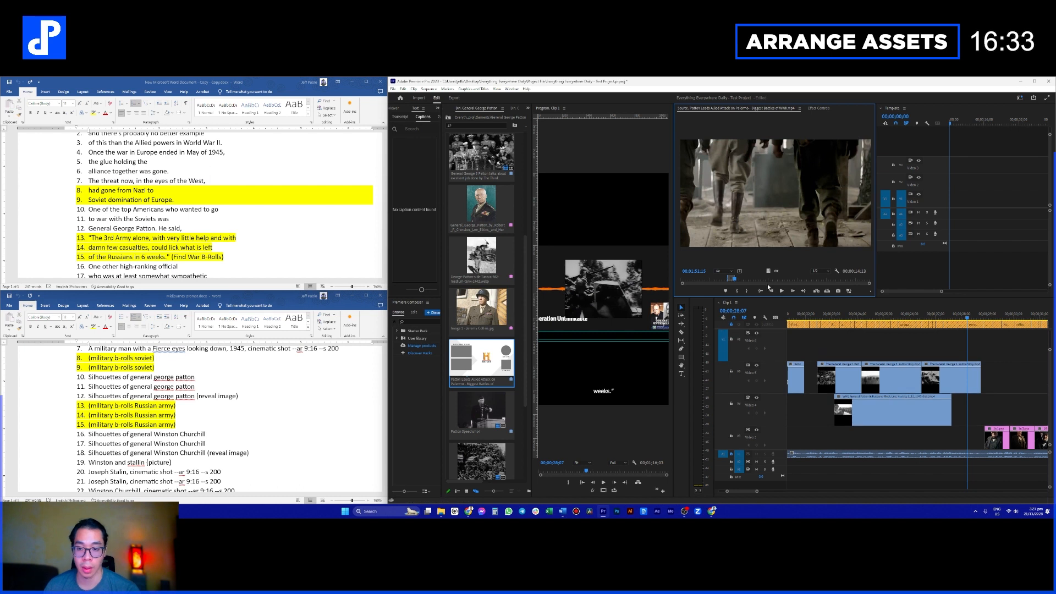
drag(768, 271, 825, 344)
Step: Cut the Palermo clip level with the end of the Patton and Russians clip and delete the remainder
key(c)
click(951, 351)
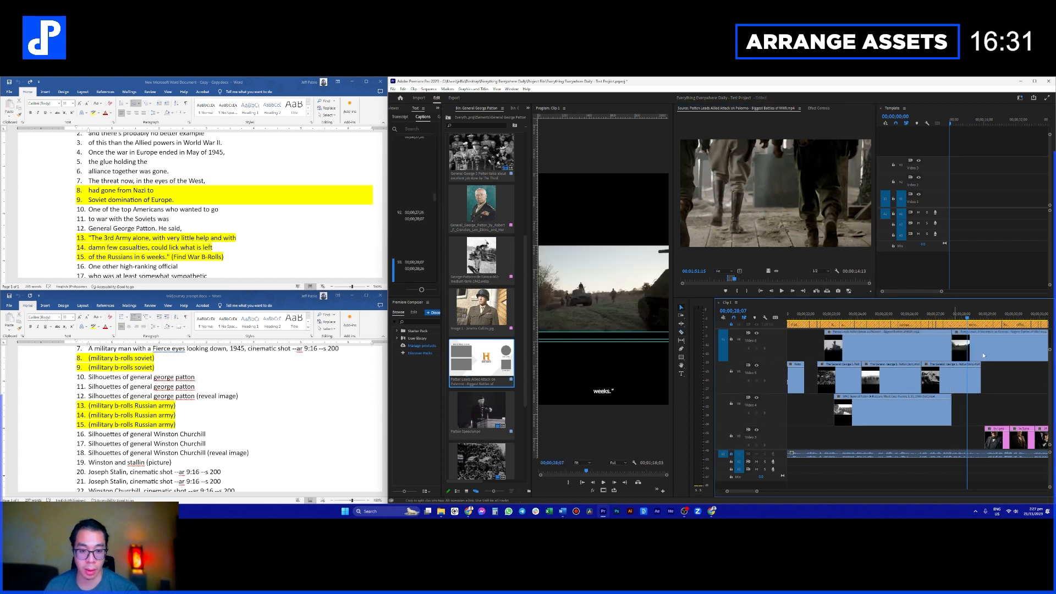
key(v)
click(968, 352)
key(Delete)
drag(947, 348, 922, 358)
Step: Check the script line "One other high-ranking official" against the timeline and position the playhead at the caption "One other"
scroll(935, 372, right, 4)
scroll(883, 367, down, 1)
scroll(875, 367, up, 5)
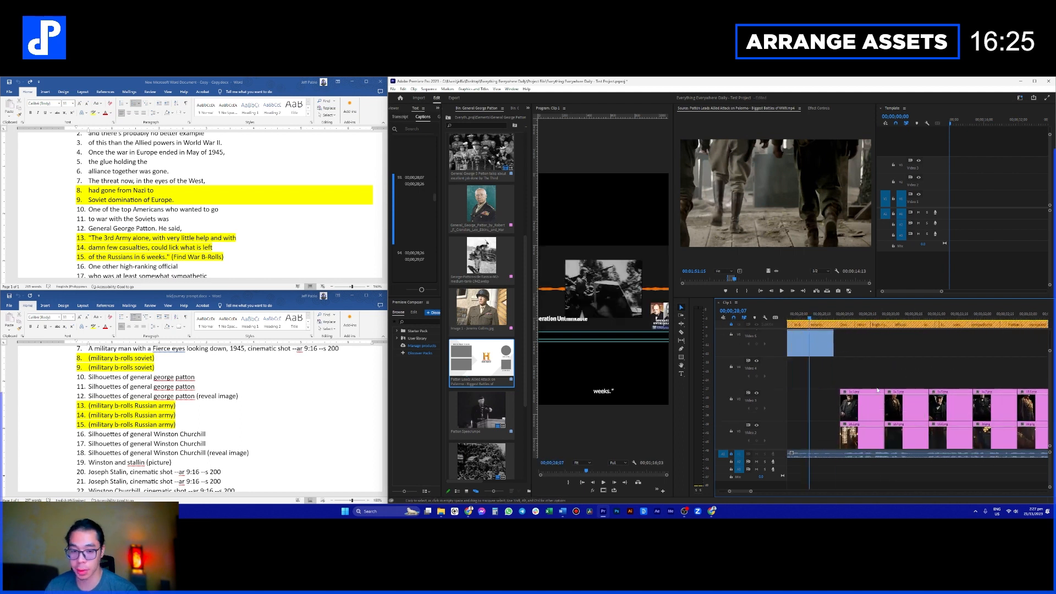
scroll(875, 367, down, 1)
click(269, 264)
scroll(264, 259, down, 1)
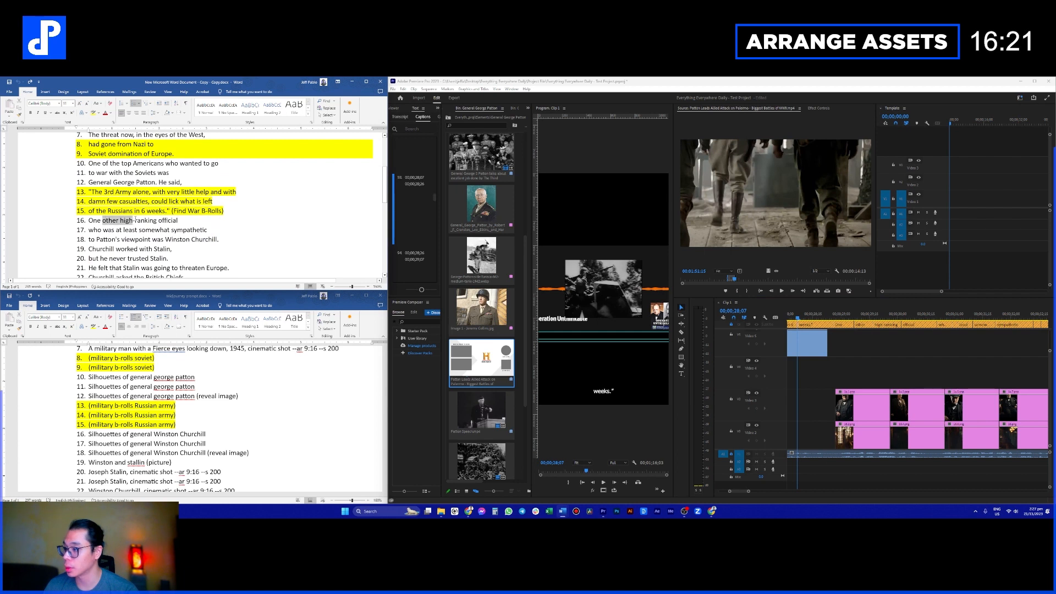
click(840, 317)
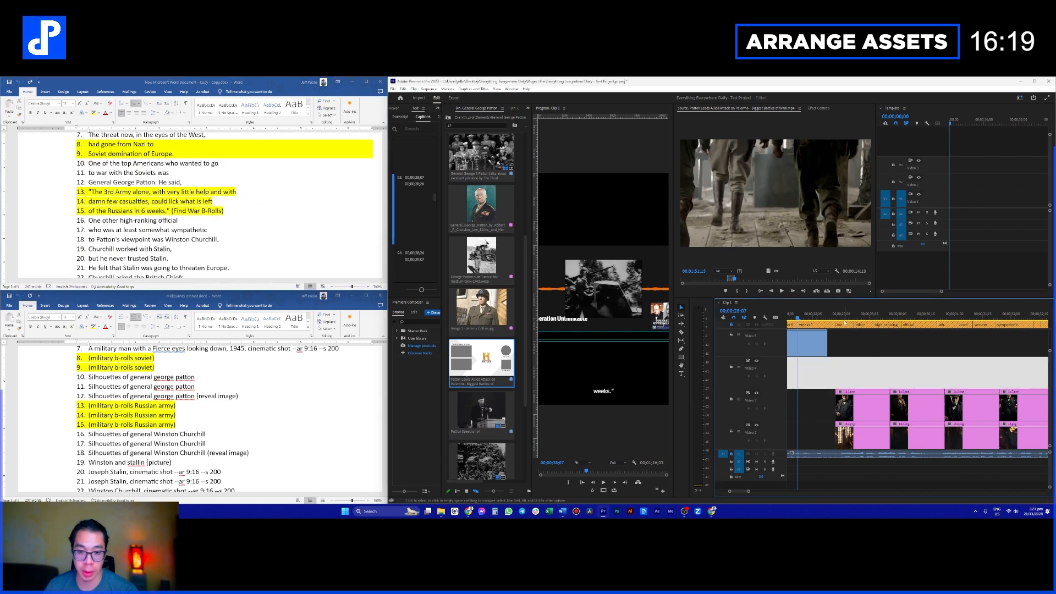
drag(833, 346, 837, 347)
Step: Open the Winston Churchill bin and place the photo of Churchill inspecting soldiers above the first image pair at "One other"
scroll(831, 380, down, 2)
scroll(492, 244, up, 4)
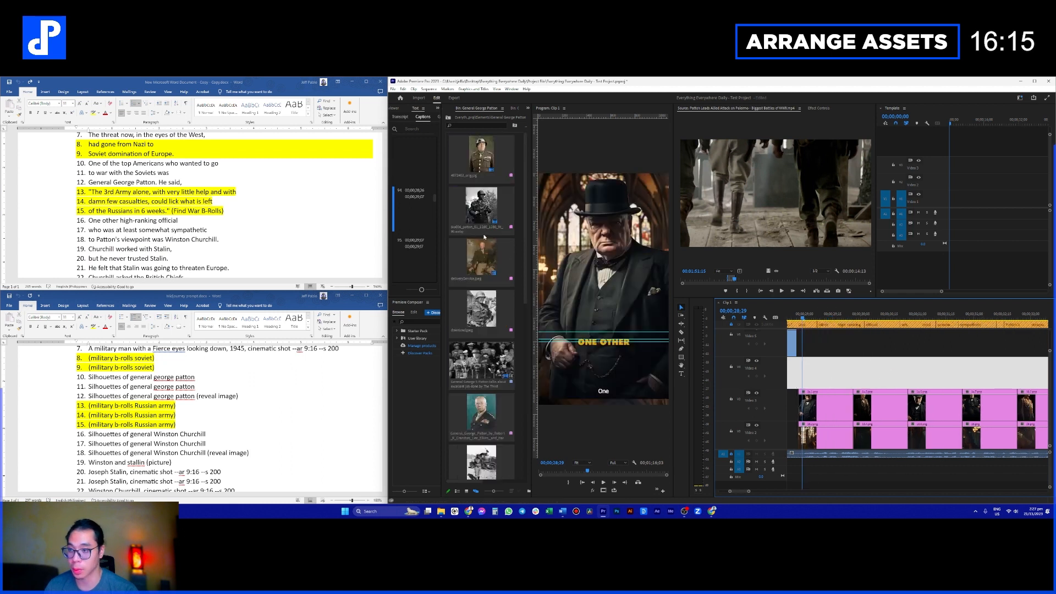
click(448, 119)
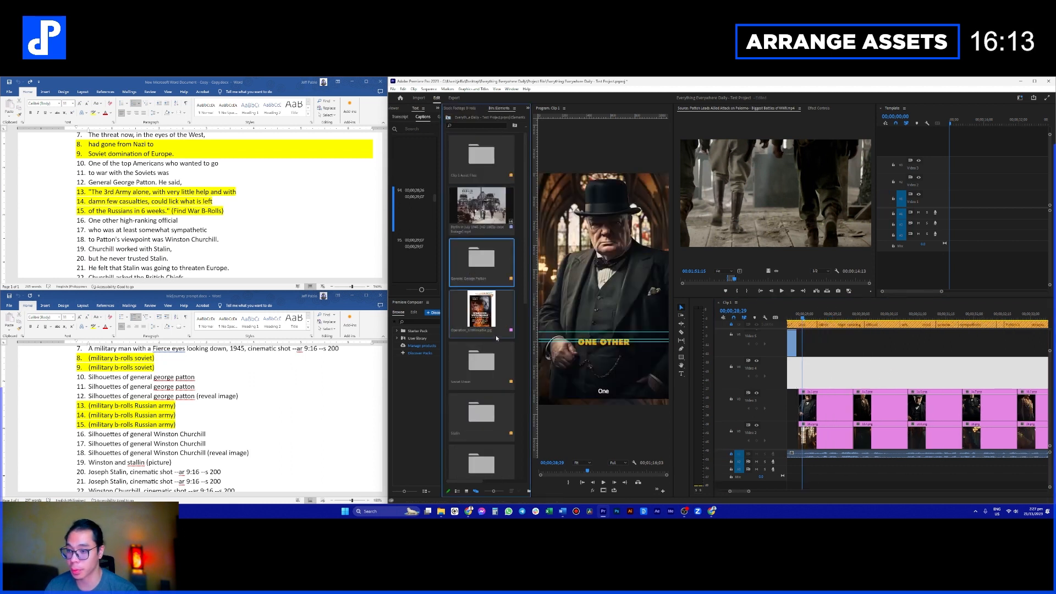
scroll(489, 359, down, 4)
double_click(480, 309)
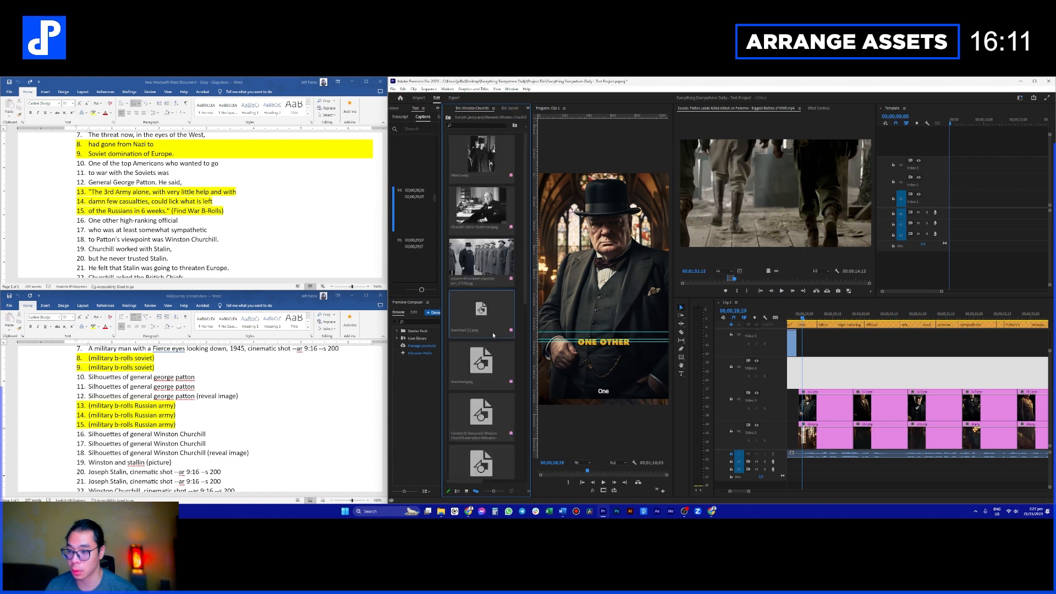
double_click(489, 266)
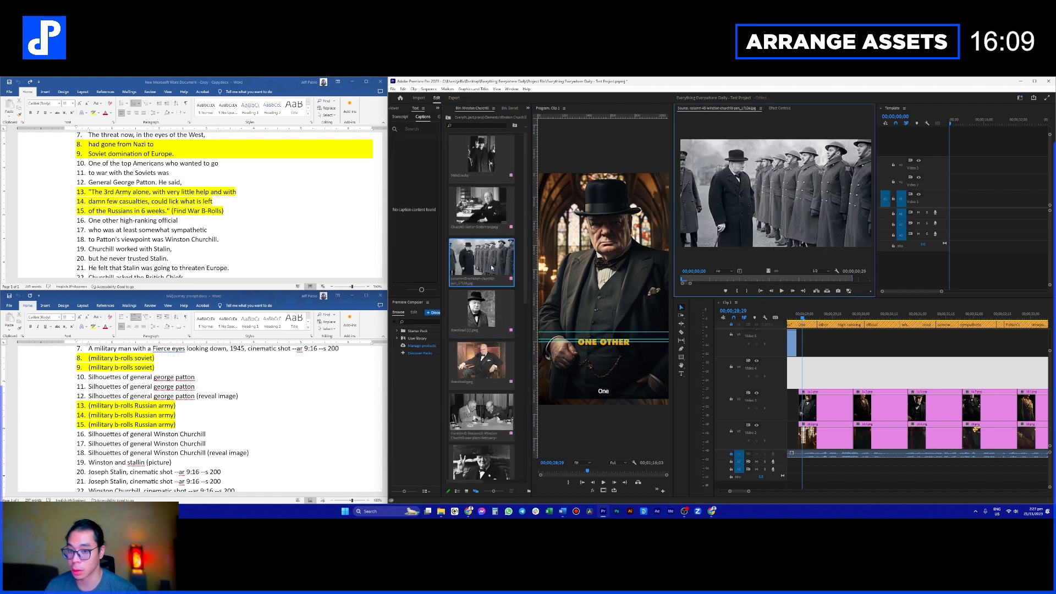
drag(529, 314, 552, 298)
Step: Add the Churchill desk photo above the soldiers photo and the standing Churchill photo after it on the timeline
click(505, 221)
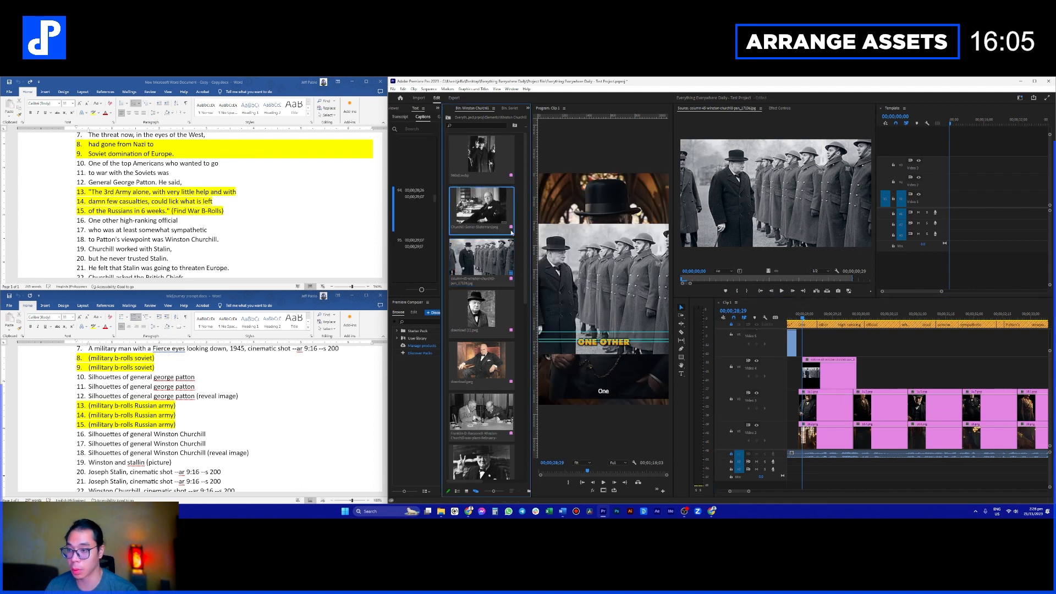
drag(857, 325, 823, 344)
drag(490, 160, 867, 371)
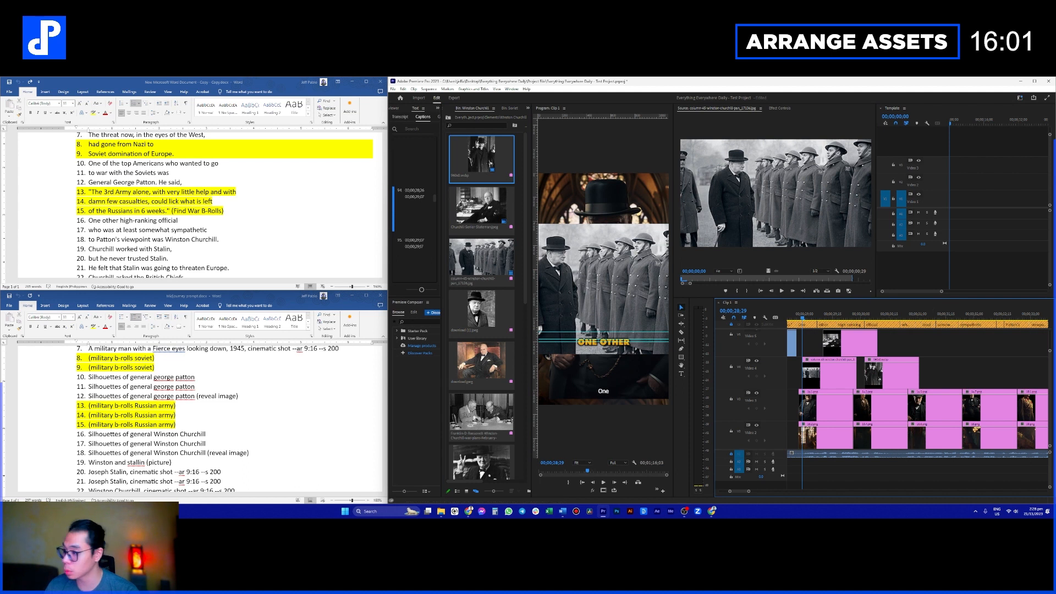
Step: Compare Churchill silhouette prompts 16 to 18 with the matching script lines and locate the caption "Churchill" on the timeline
click(167, 426)
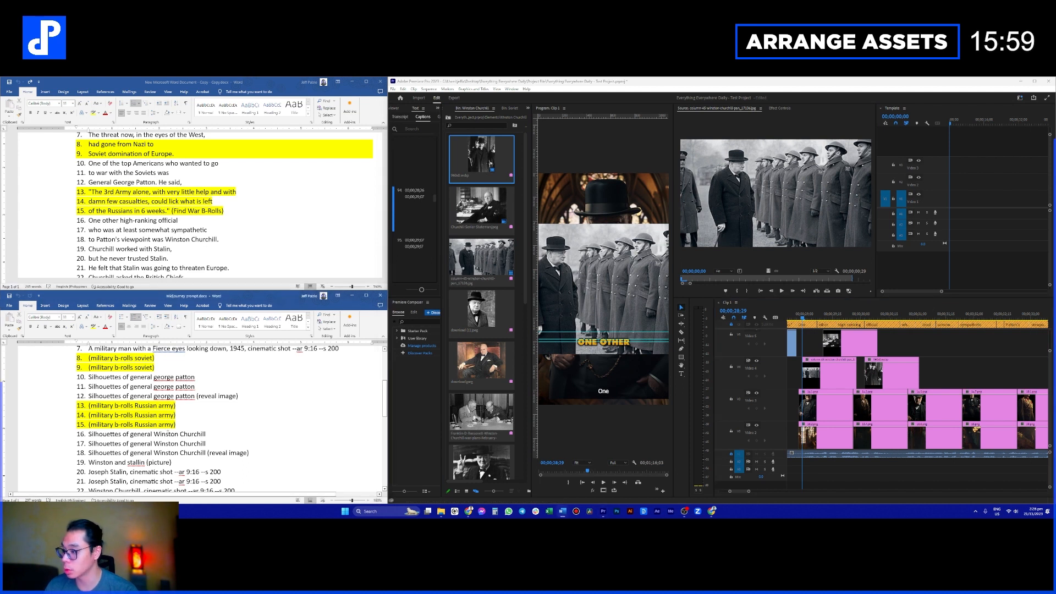
drag(89, 433, 184, 452)
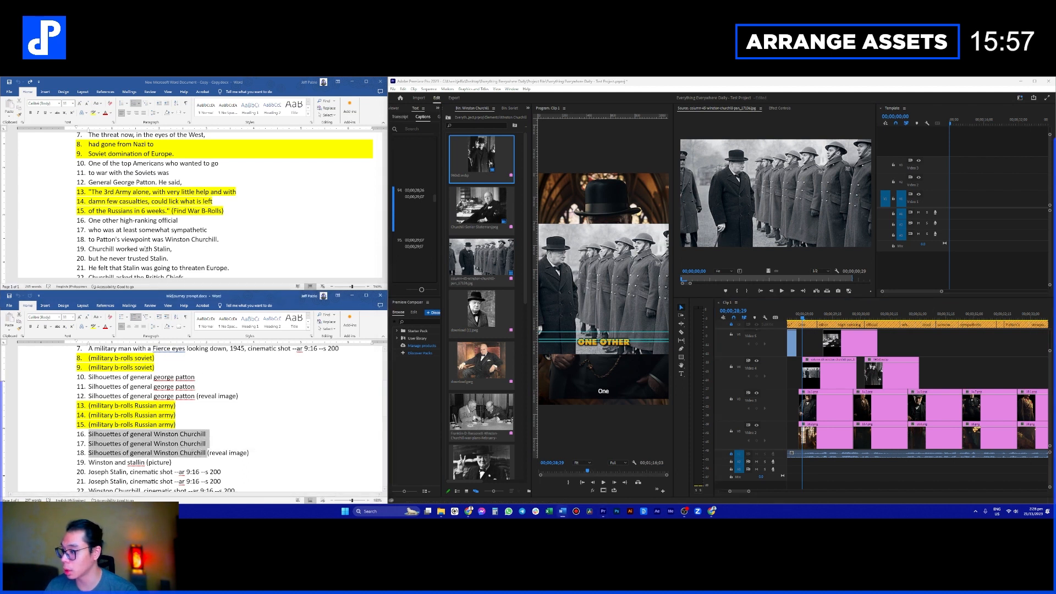
click(140, 238)
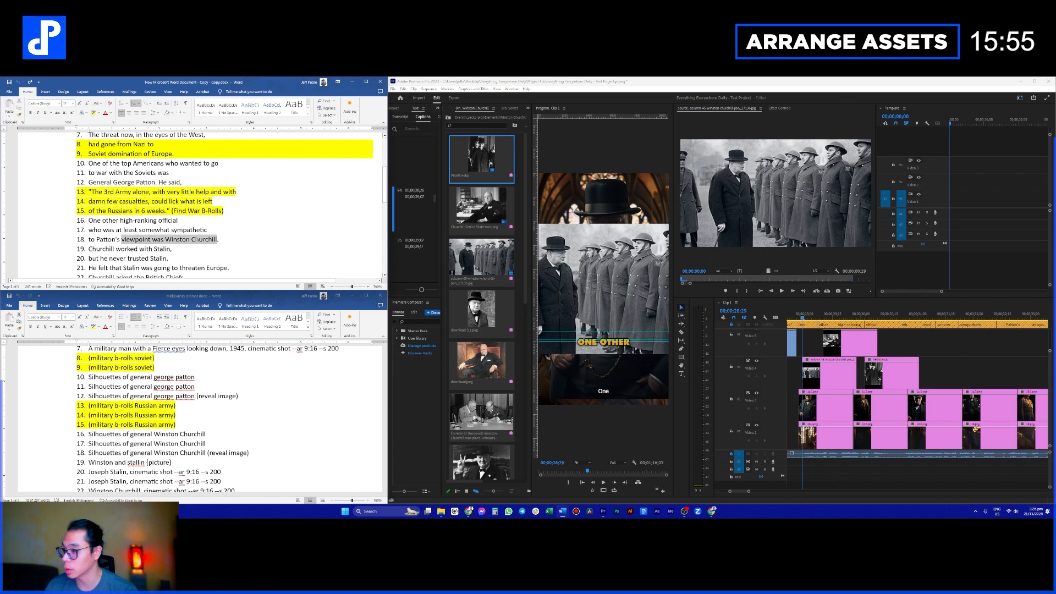
click(204, 240)
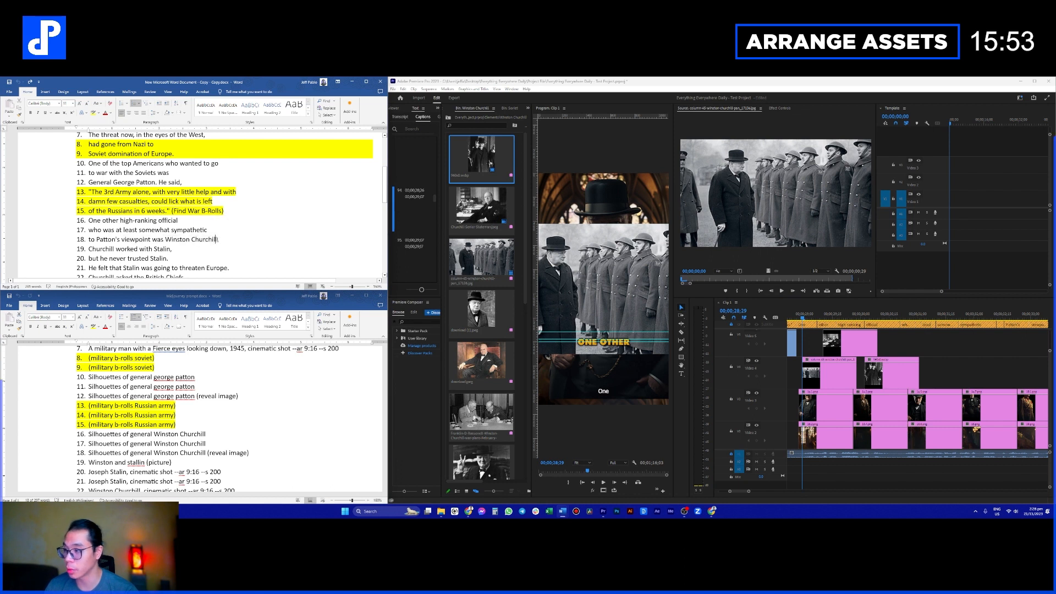
scroll(984, 354, down, 5)
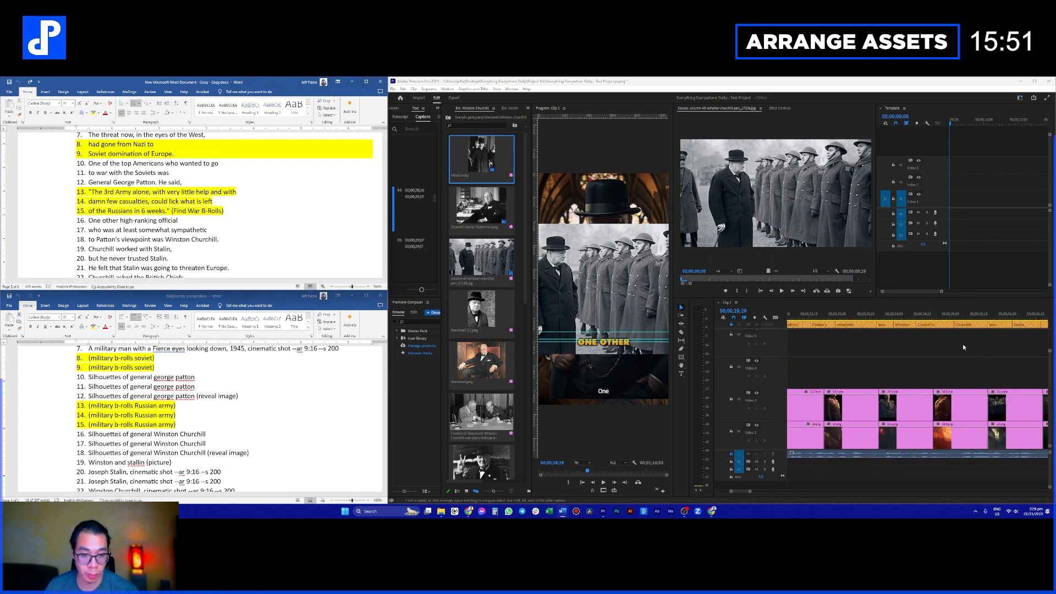
drag(974, 316, 1011, 316)
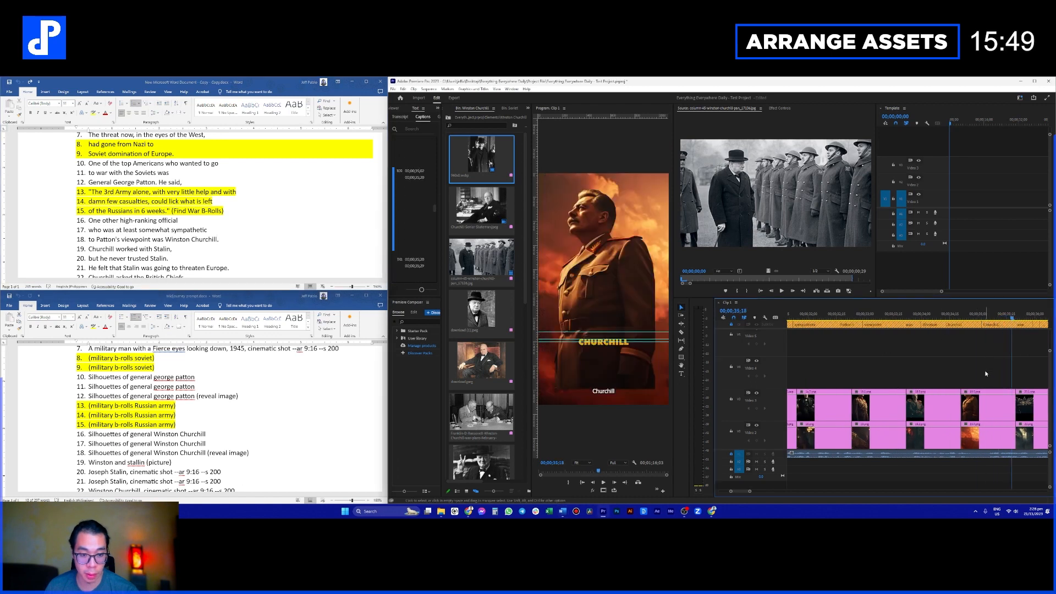
Step: Shift all image pairs after the fourth Churchill pair later so they start at the caption "Churchill"
scroll(982, 372, down, 3)
scroll(907, 393, down, 3)
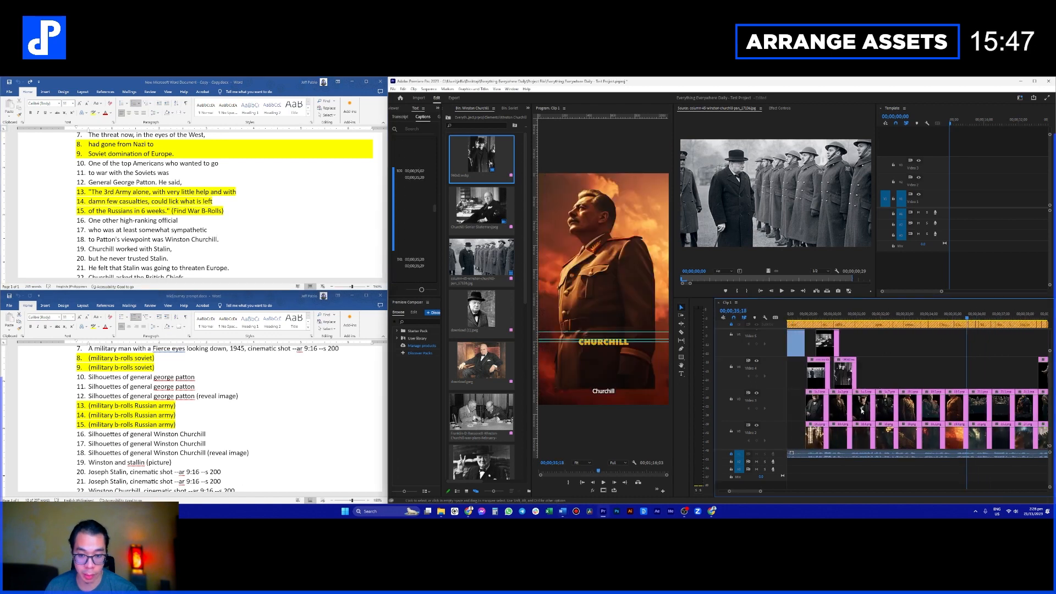
drag(911, 411, 984, 410)
scroll(959, 404, up, 3)
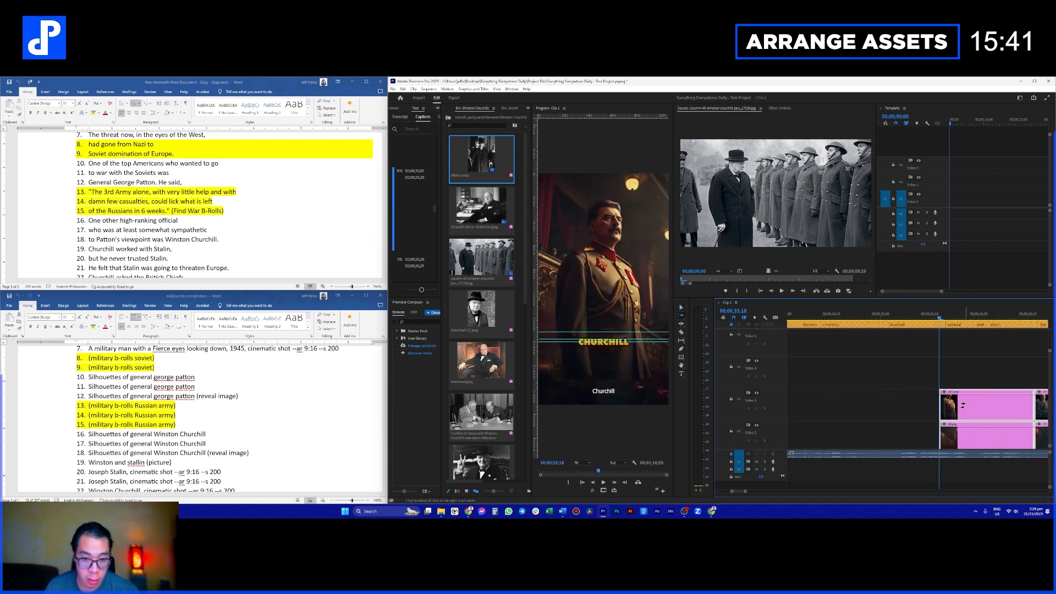
drag(953, 411, 963, 410)
click(914, 385)
scroll(914, 388, down, 3)
scroll(916, 388, up, 3)
scroll(915, 388, down, 2)
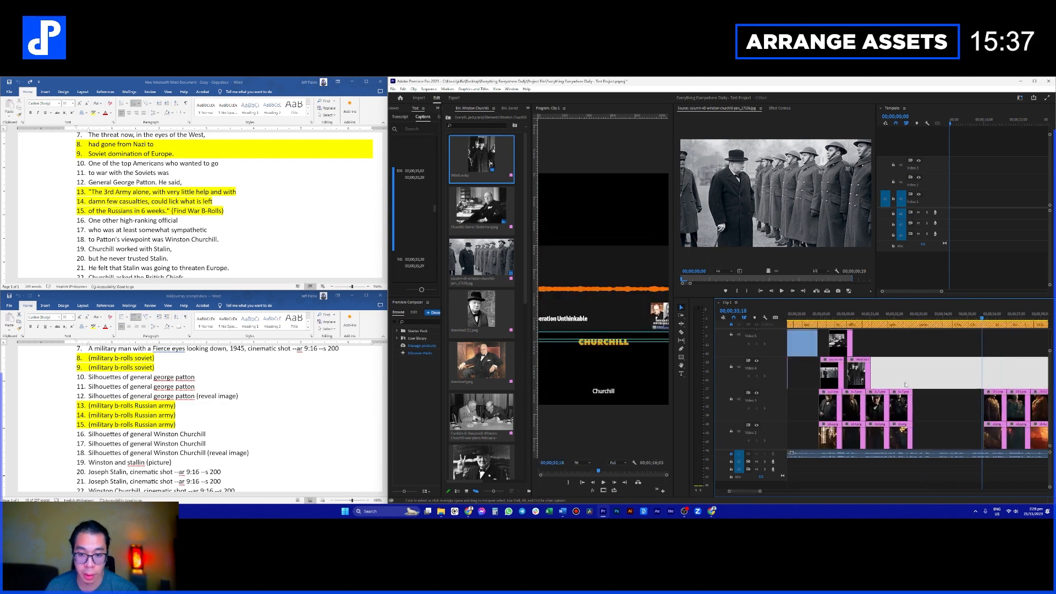
Step: Place the photo of Churchill and Roosevelt after the standing Churchill photo on the timeline and locate the caption "viewpoint"
click(480, 365)
click(483, 416)
drag(487, 412, 883, 373)
click(917, 374)
click(917, 318)
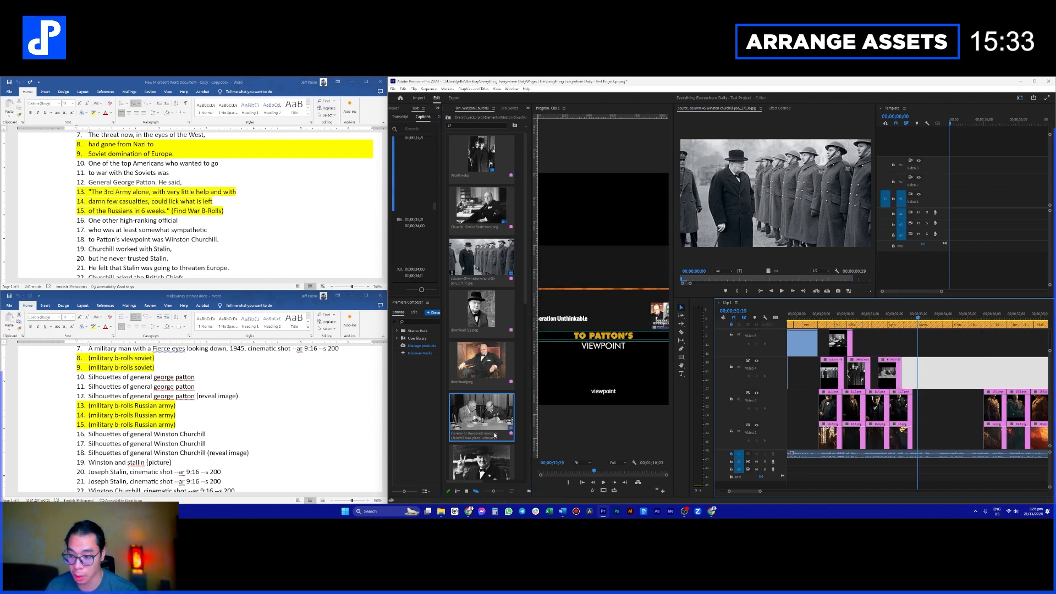
Step: Preview the archive footage of Churchill's "Finest Hour" speech from the Winston Churchill bin
scroll(494, 435, down, 3)
double_click(482, 360)
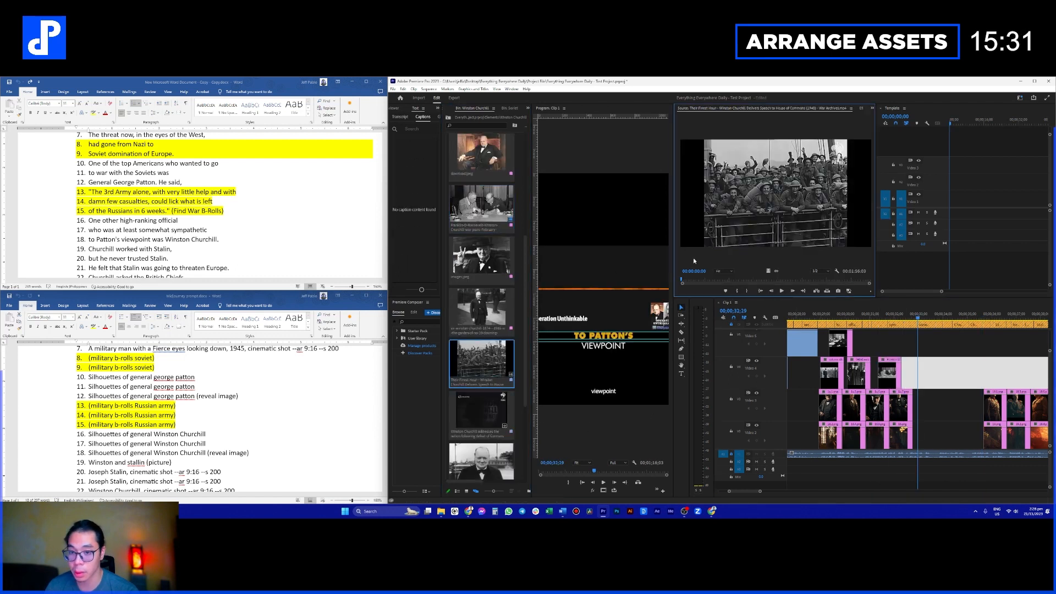
drag(687, 282, 795, 283)
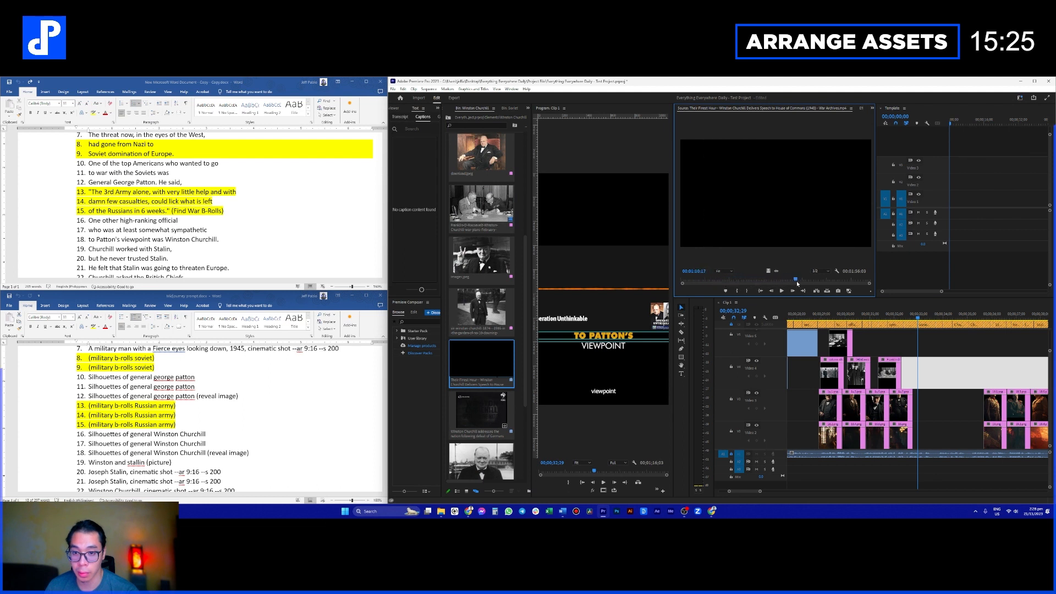
Step: Mark a section of the footage of Churchill addressing the nation at his desk and add it after the Churchill and Roosevelt photo
double_click(489, 392)
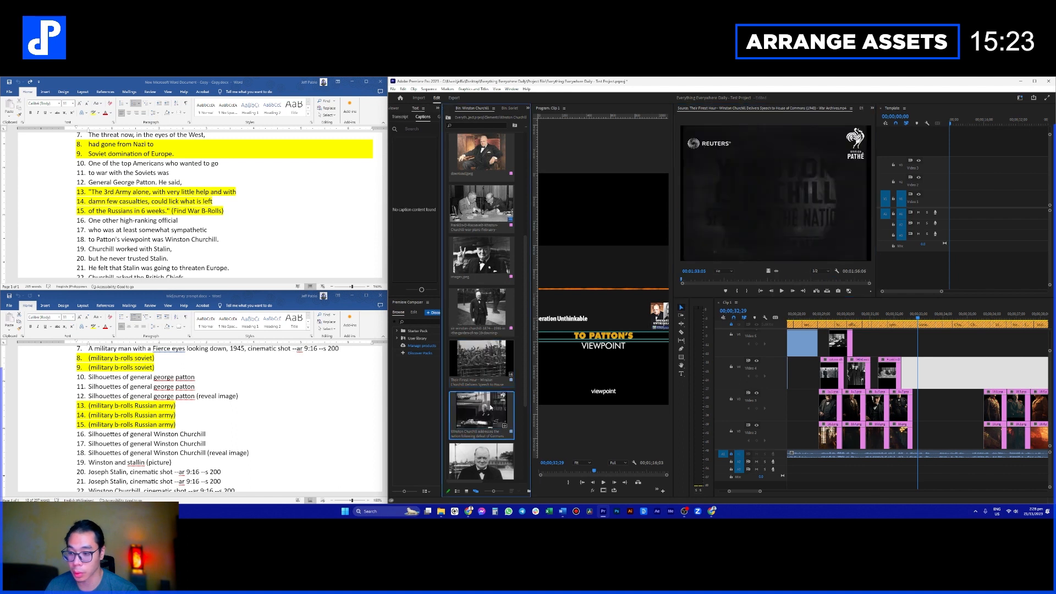
drag(693, 283, 924, 383)
key(i)
key(o)
key(minus)
key(equal)
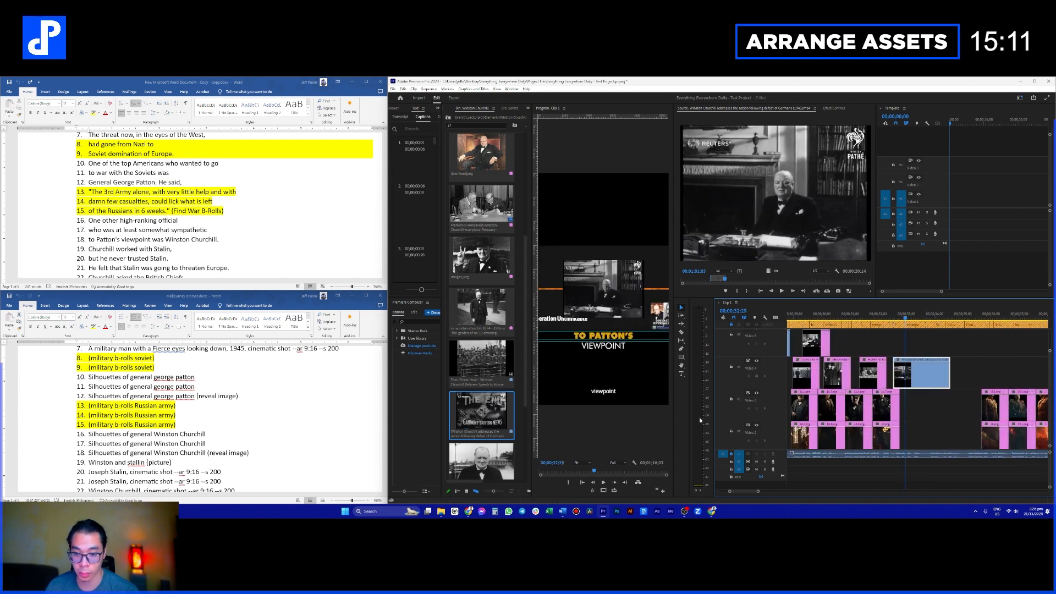
Step: Examine the remaining Winston Churchill bin assets, previewing the desk photo and the standing victory-sign photo
click(483, 461)
scroll(491, 390, down, 3)
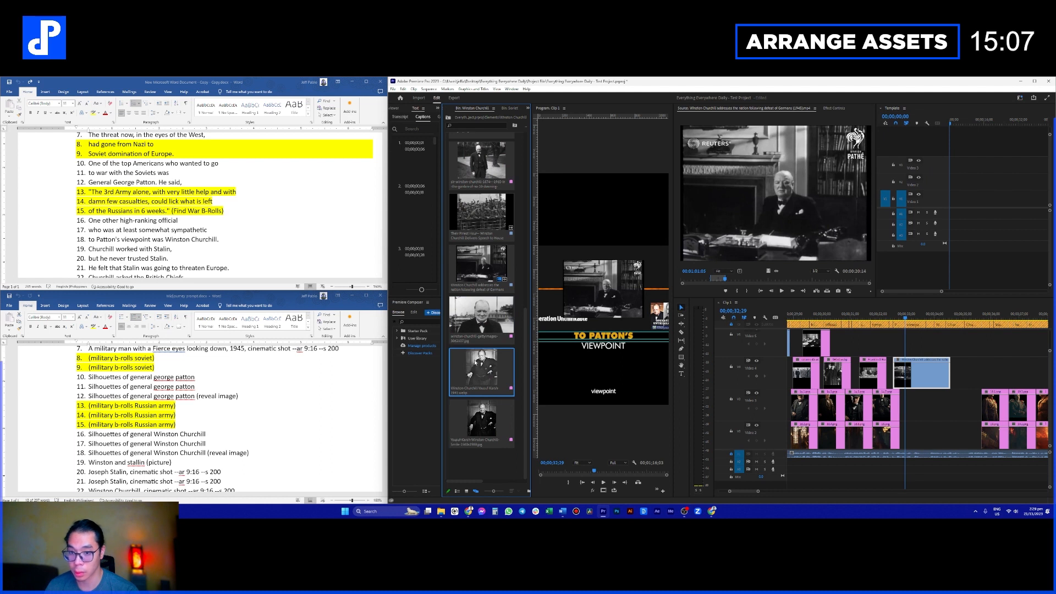
click(478, 261)
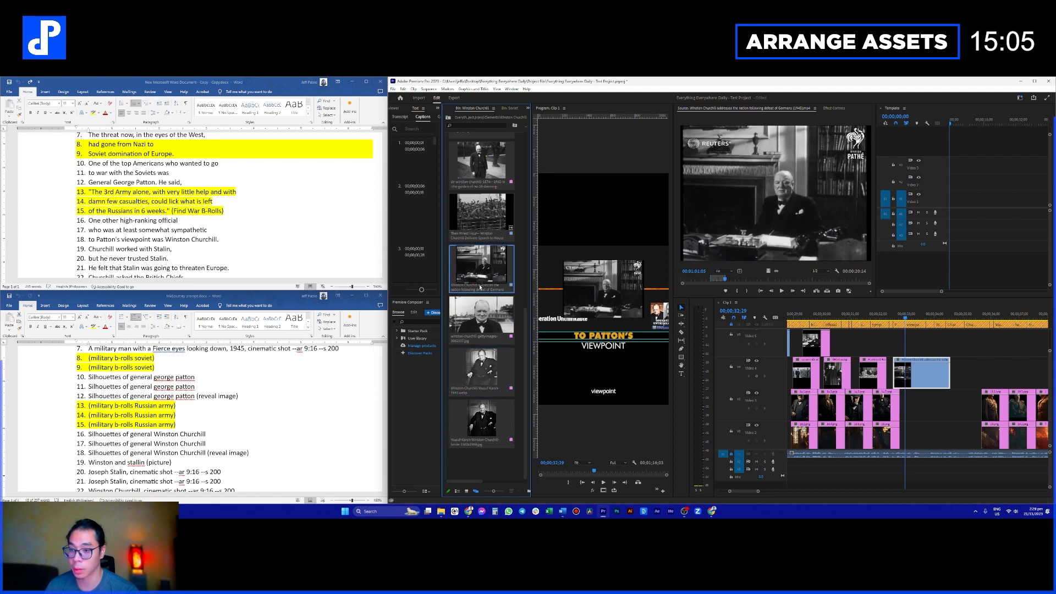
scroll(496, 311, up, 5)
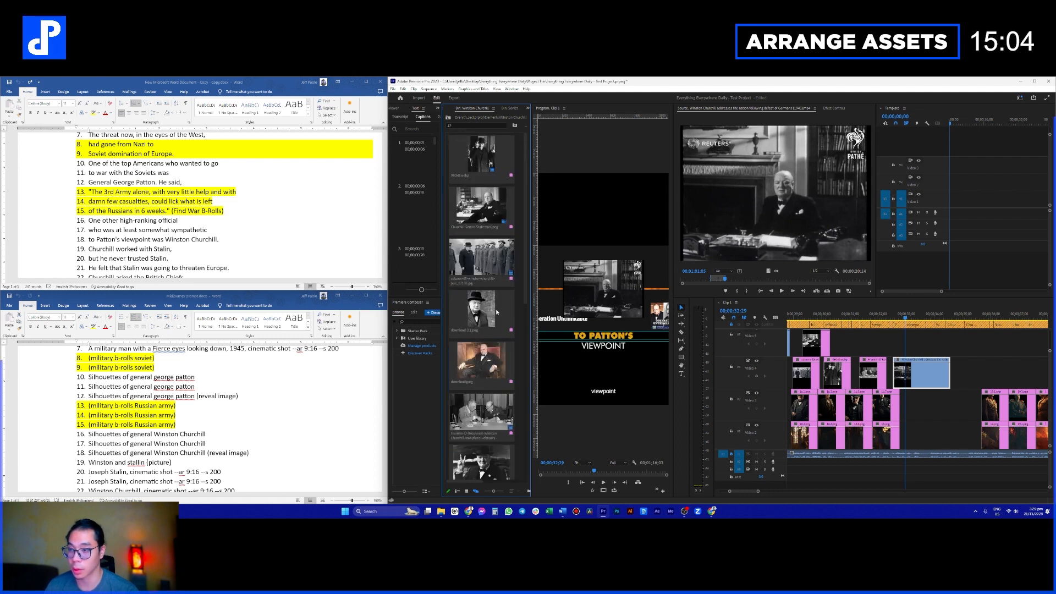
double_click(495, 210)
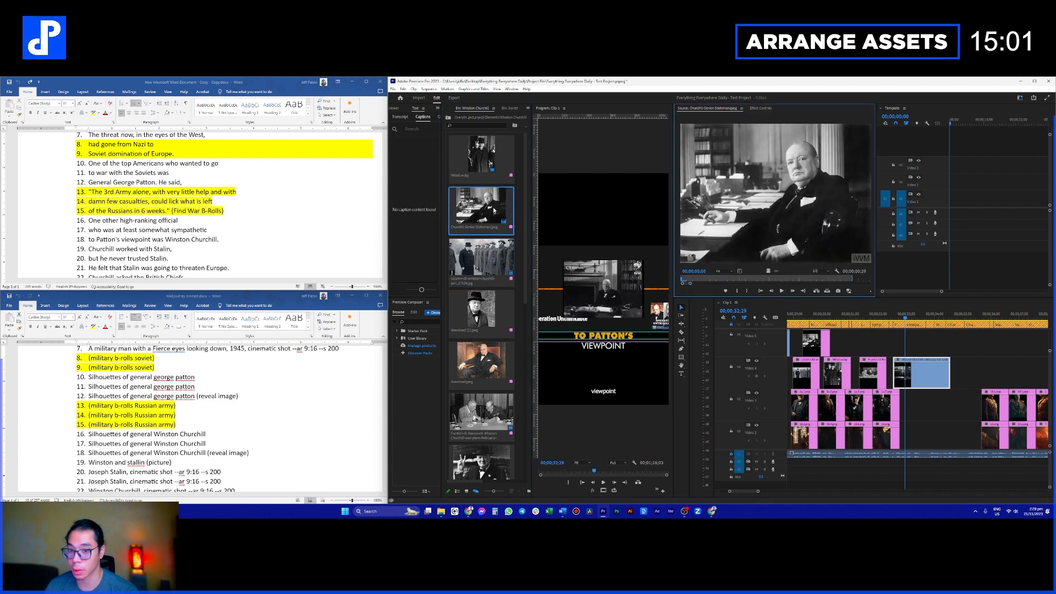
click(733, 280)
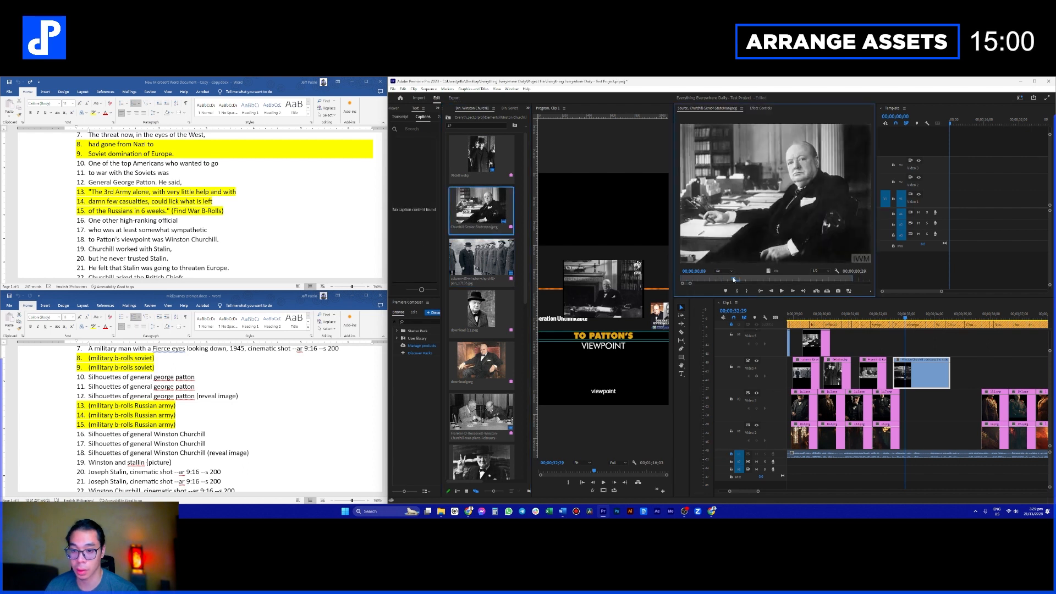
double_click(481, 157)
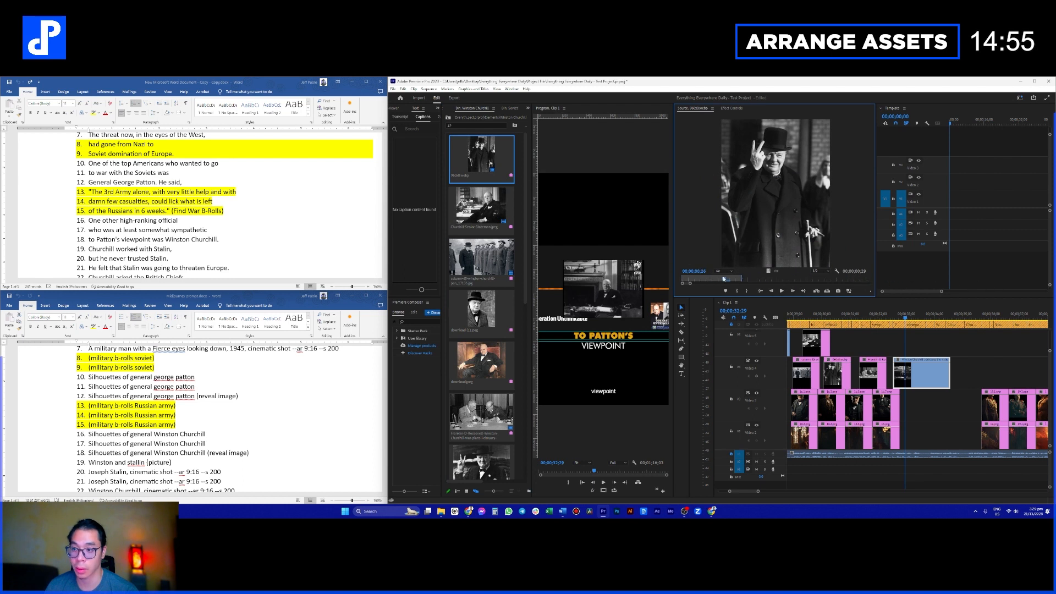
scroll(502, 317, down, 2)
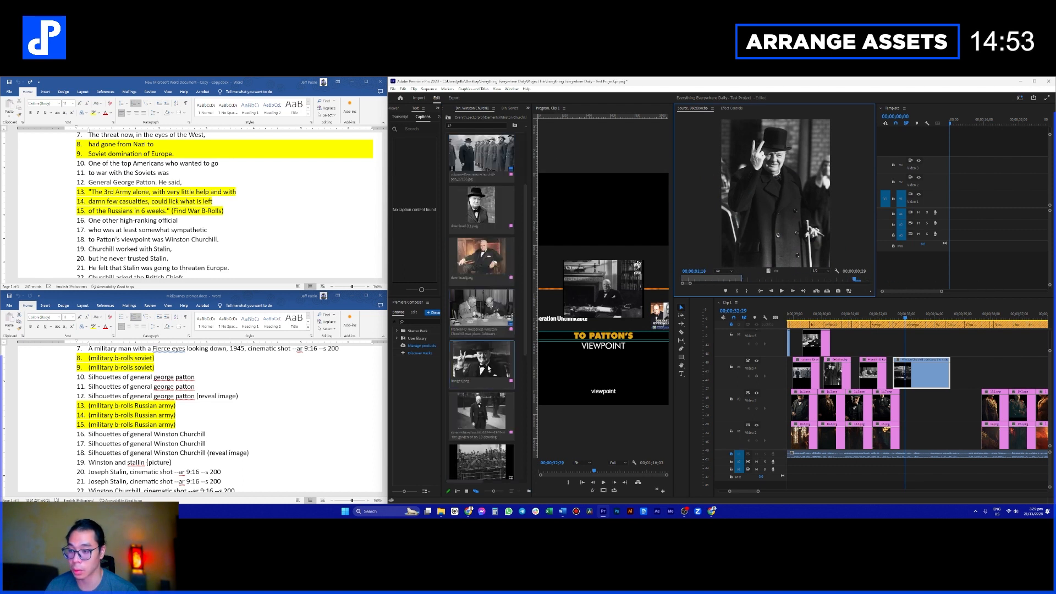
click(488, 312)
click(487, 363)
click(499, 422)
Step: Move the Churchill address footage later so it ends where the next image pairs begin, around the caption "Churchill"
scroll(895, 426, right, 3)
drag(825, 316, 836, 316)
scroll(831, 363, up, 2)
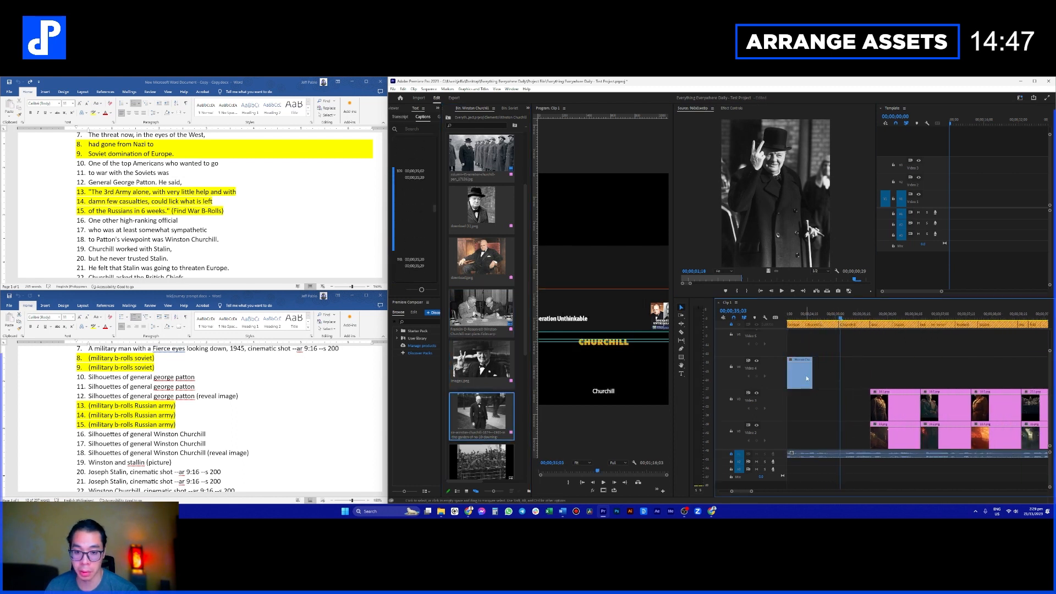
drag(809, 377, 867, 374)
scroll(840, 411, left, 3)
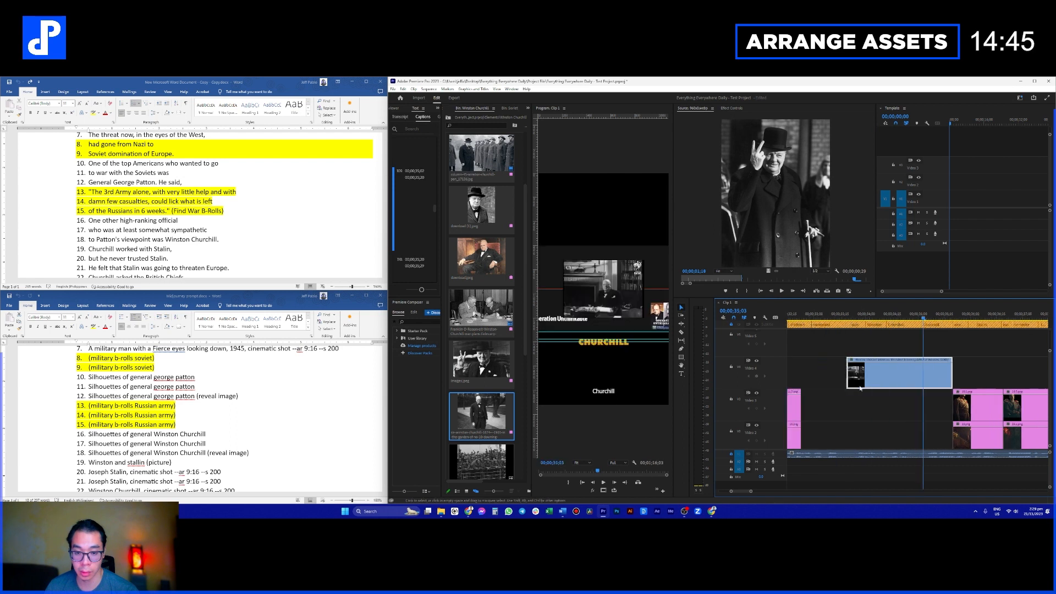
Step: Shift the last Churchill image pair later so it meets the start of the Churchill address footage
scroll(821, 392, right, 2)
drag(813, 428, 814, 427)
drag(805, 412, 852, 412)
scroll(855, 400, left, 2)
scroll(855, 400, left, 3)
click(869, 412)
scroll(869, 412, up, 2)
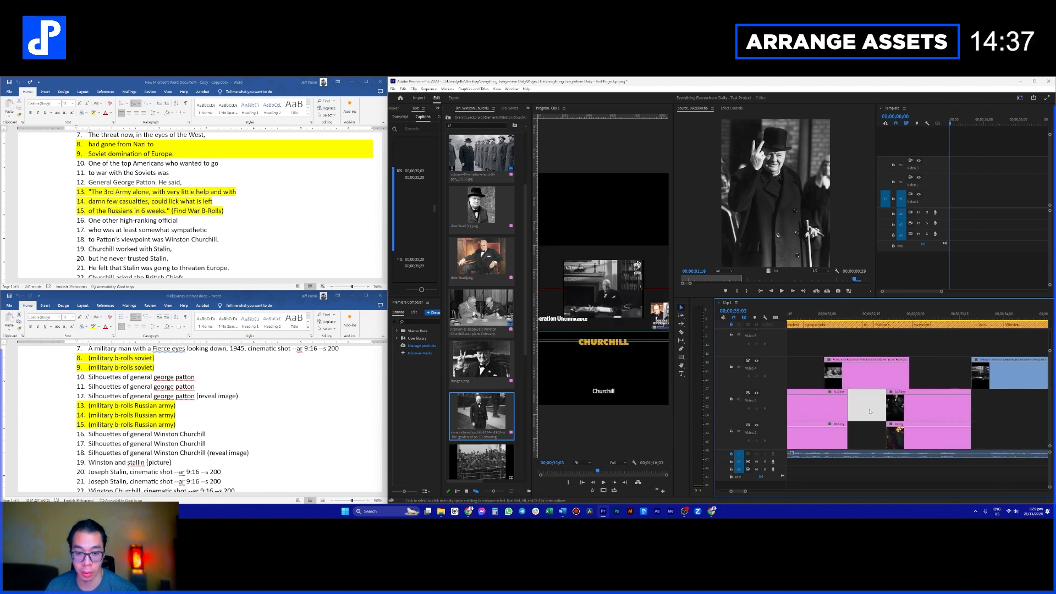
scroll(869, 411, down, 2)
scroll(874, 385, right, 10)
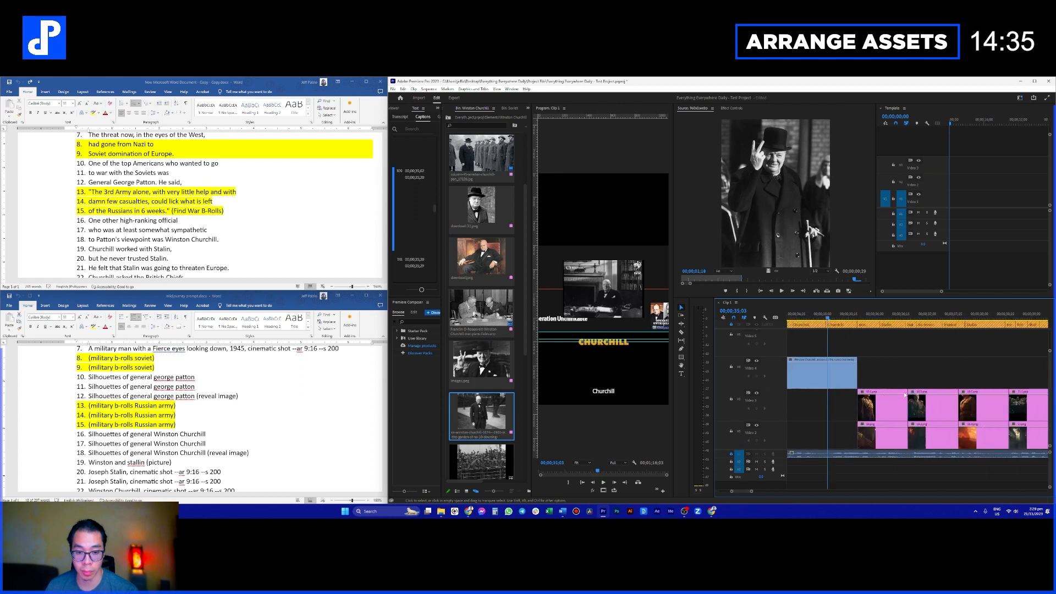
Step: Locate the caption "worked with Stalin" on the timeline and compare script lines 16 to 20 with the matching image prompts
click(867, 317)
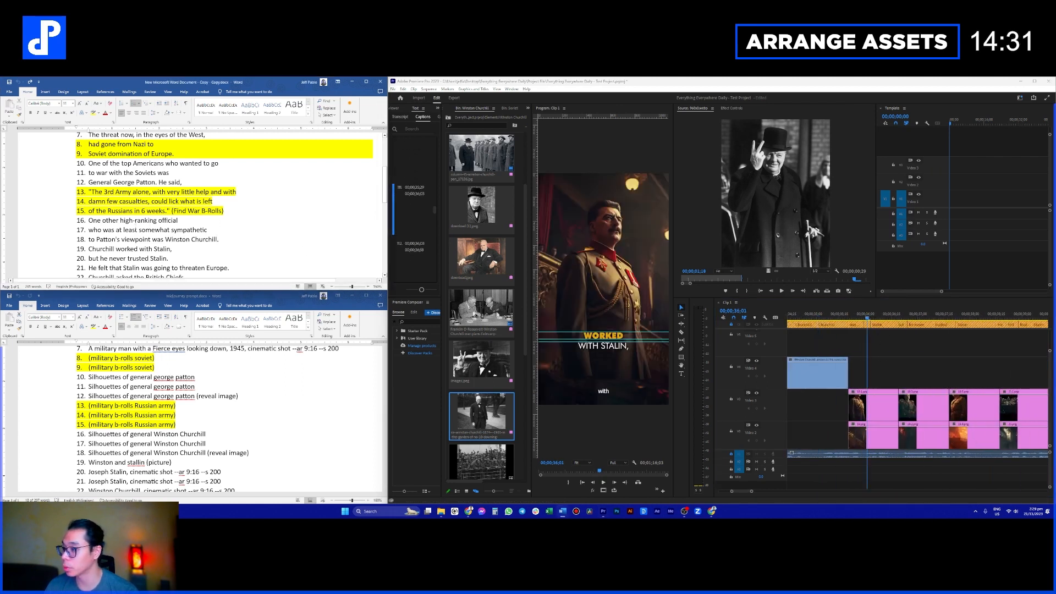
drag(132, 223, 164, 239)
click(100, 428)
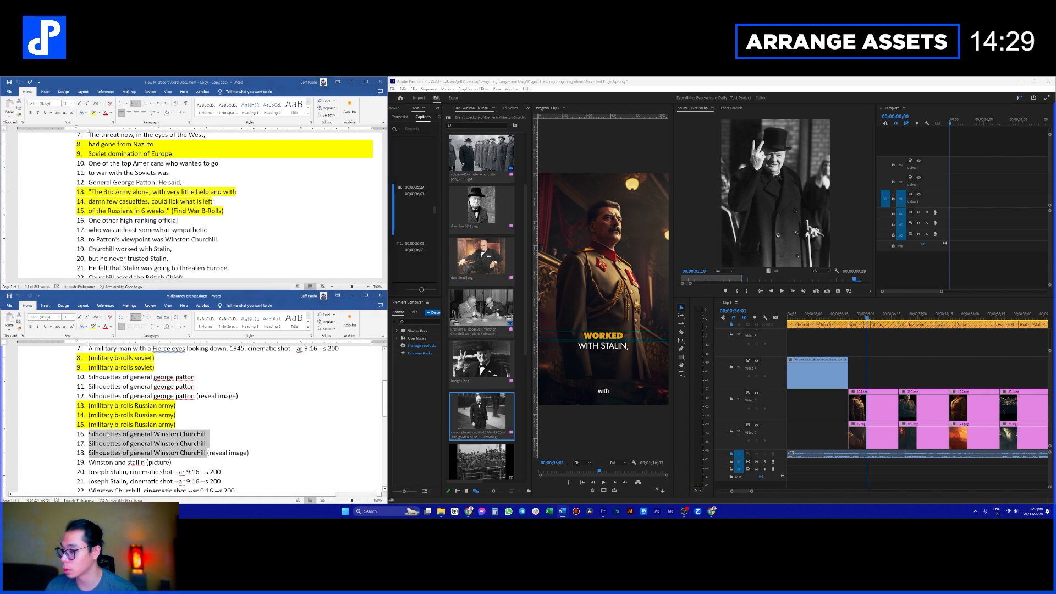
scroll(104, 426, down, 2)
click(122, 250)
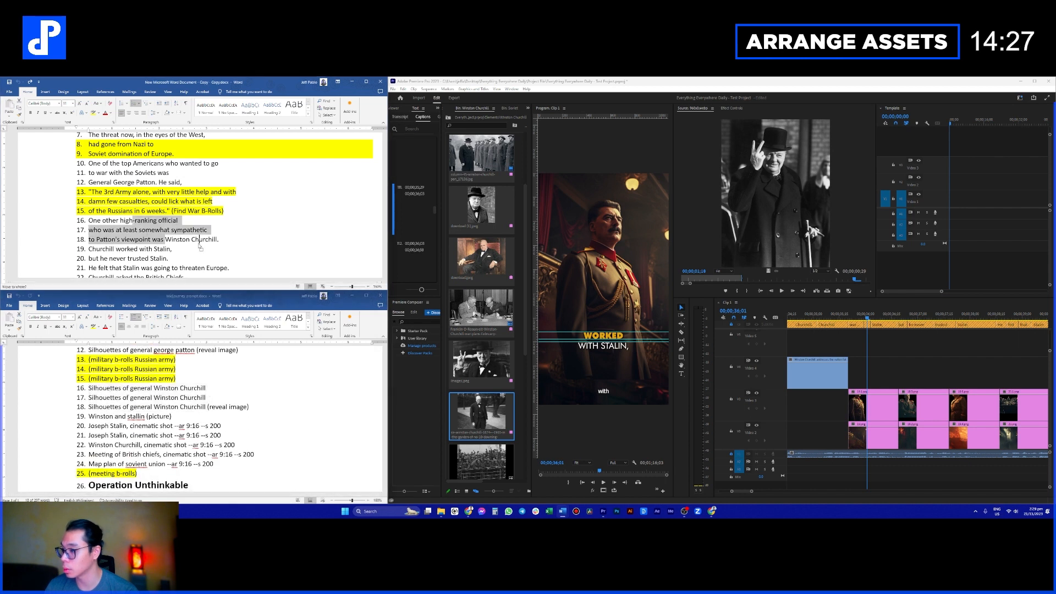
click(171, 242)
drag(129, 239, 186, 260)
click(153, 258)
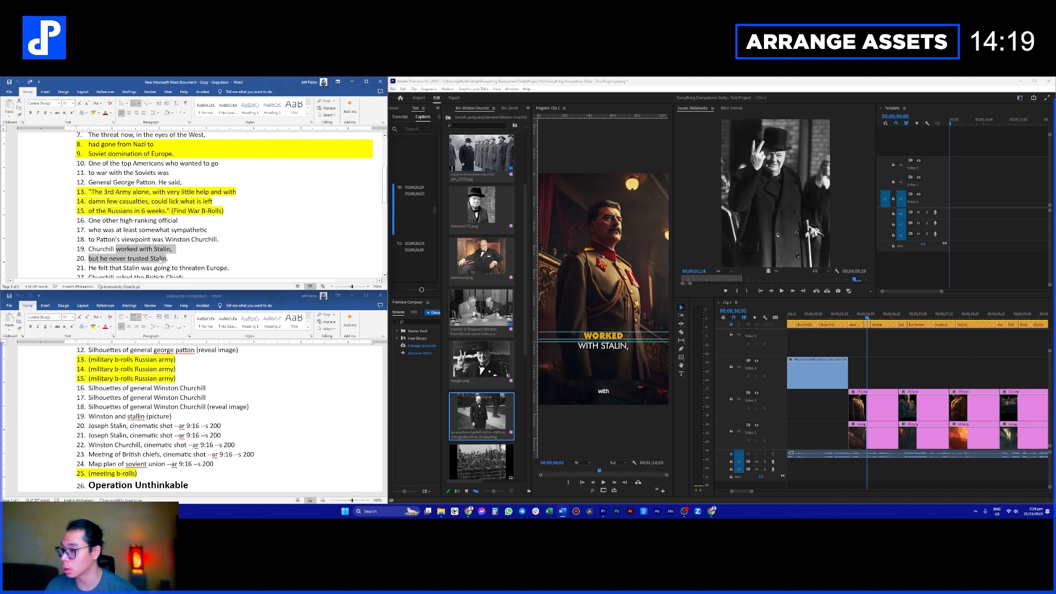
Step: Match the script lines about Churchill and Stalin to the timeline and place the playhead in the "He felt that Stalin was going" caption
scroll(165, 260, down, 1)
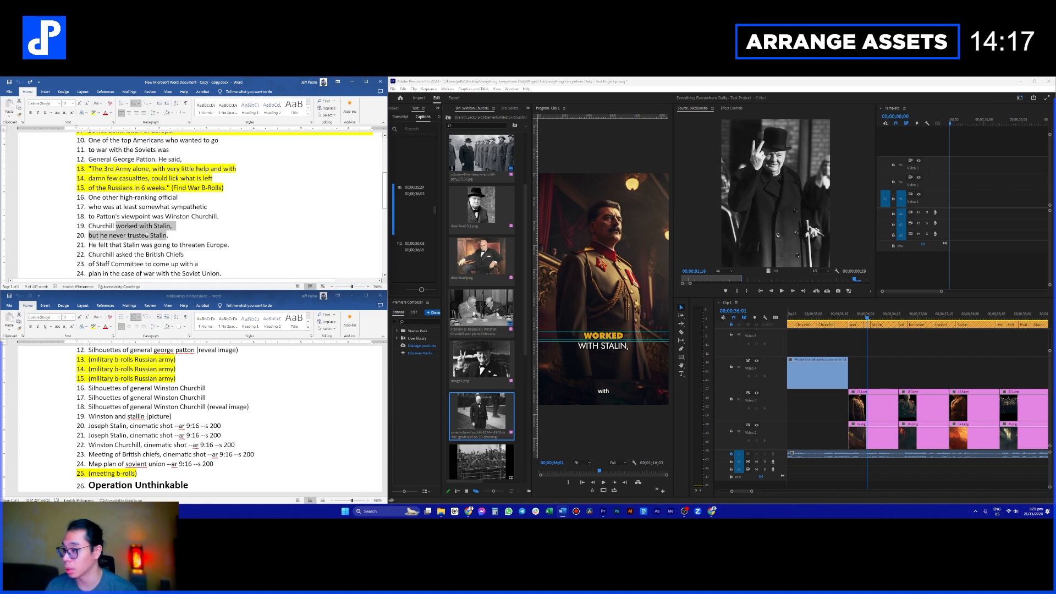
scroll(948, 314, down, 2)
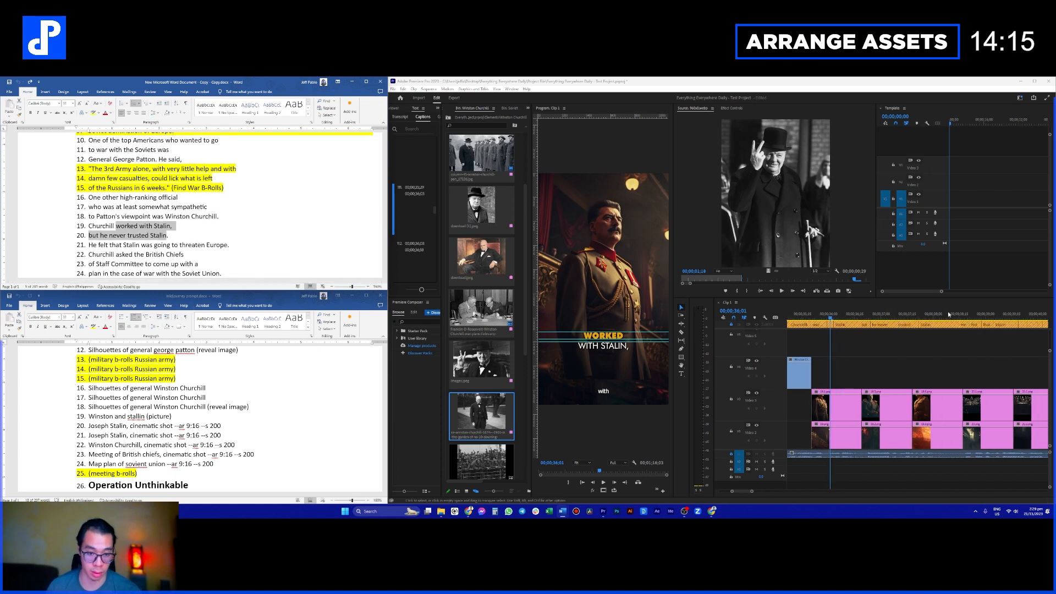
click(957, 314)
drag(938, 366, 899, 418)
scroll(943, 412, down, 4)
key(a)
click(902, 413)
key(v)
click(895, 368)
drag(888, 315, 899, 317)
Step: Shift all image clips from the meeting scene onward so that they start at the playhead
key(a)
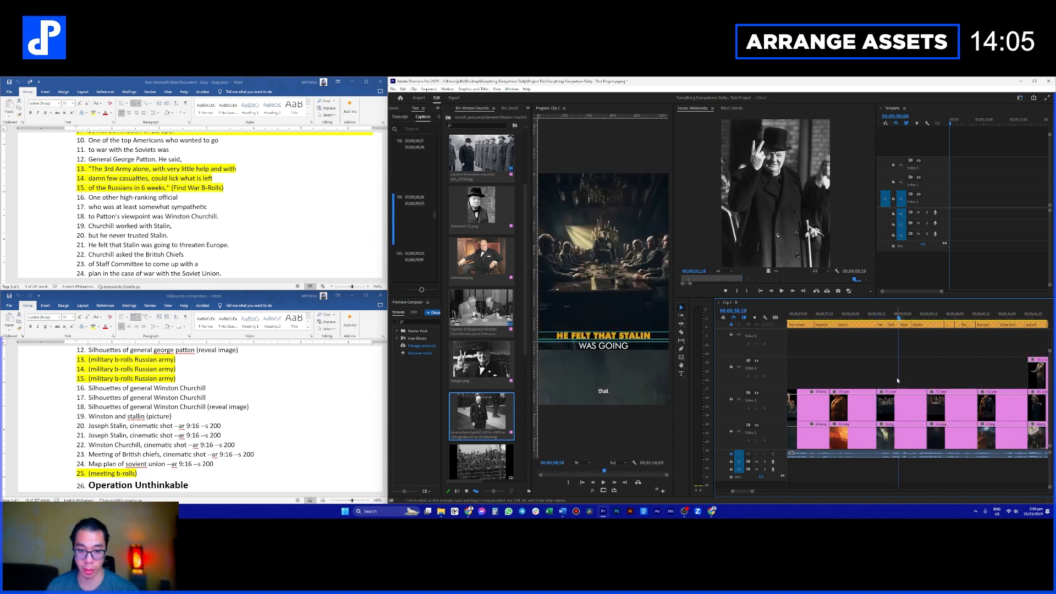
click(899, 406)
key(v)
drag(898, 406, 926, 406)
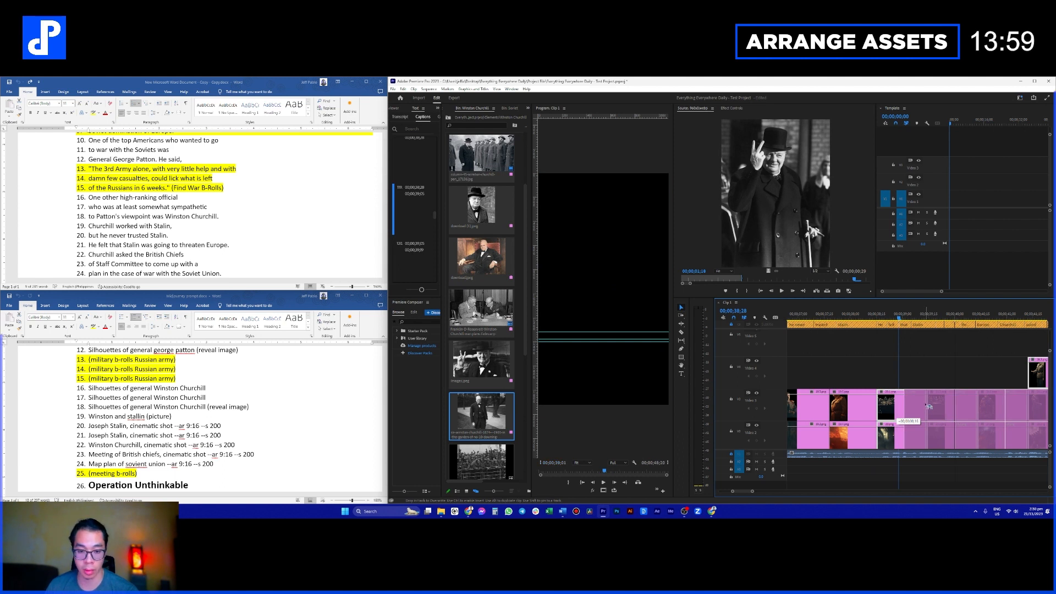
drag(926, 405, 923, 405)
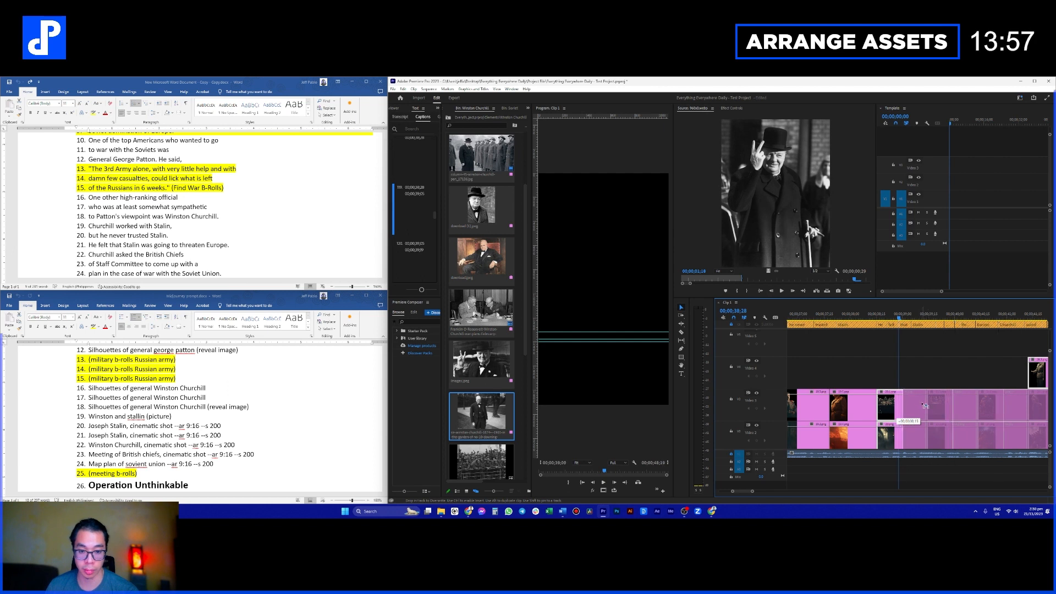
drag(925, 405, 924, 406)
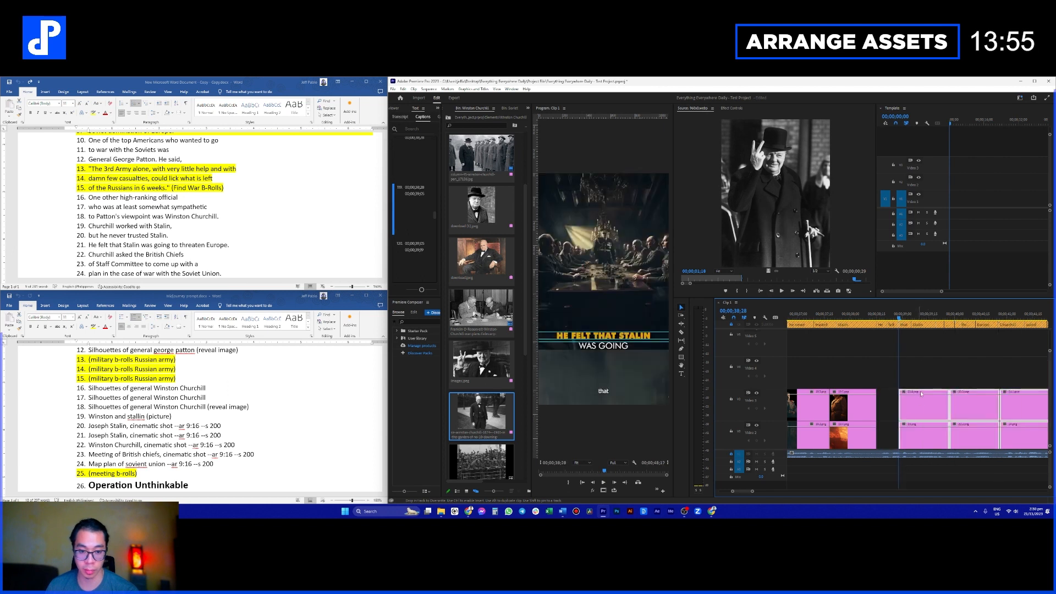
Step: Move the meeting image and all following clips further along the timeline to open a wide gap for the Stalin lines
drag(911, 317, 915, 317)
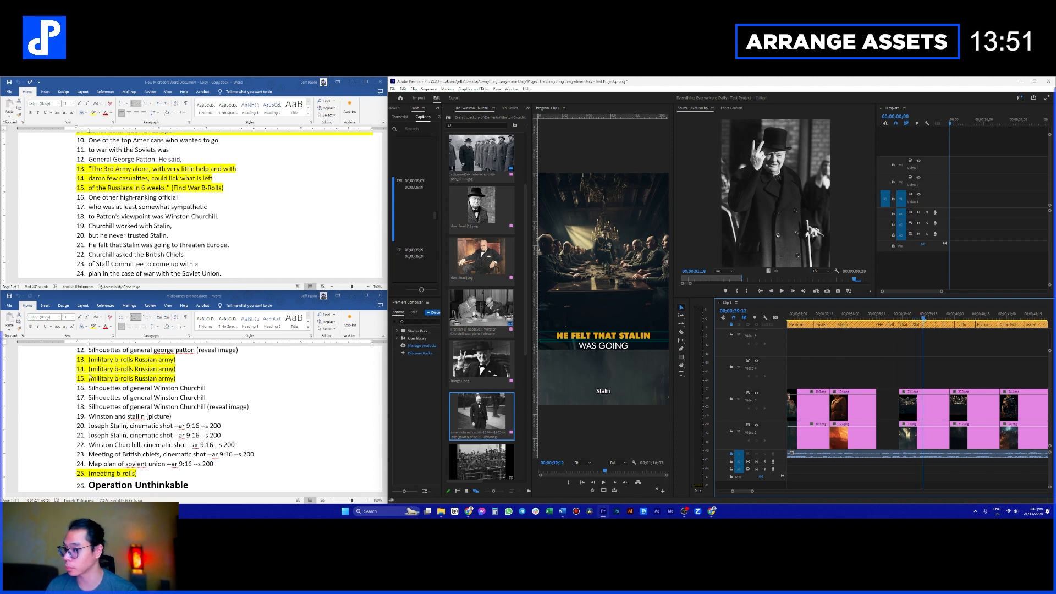
drag(115, 225, 168, 235)
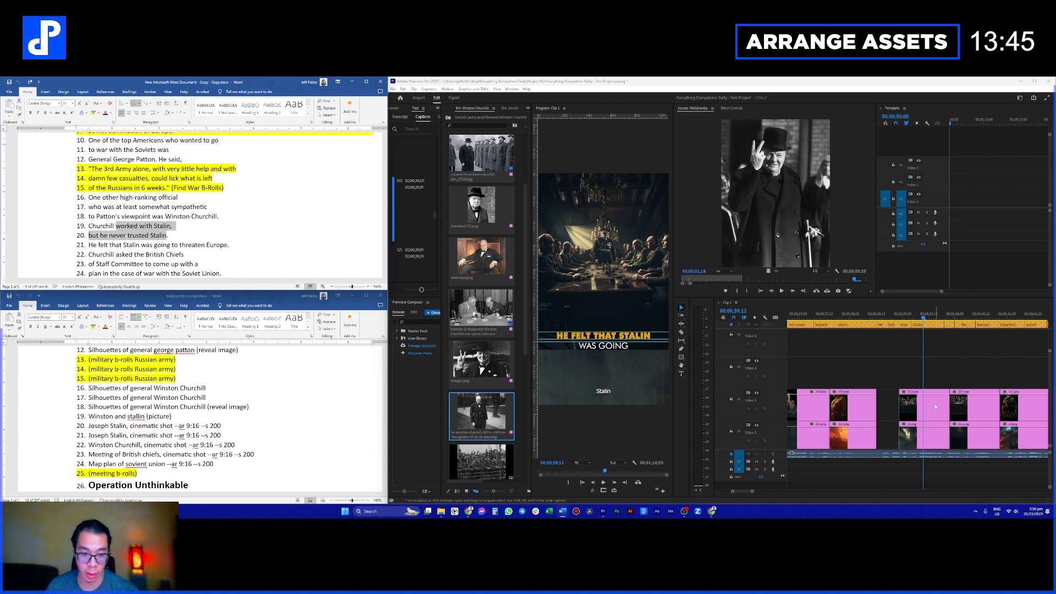
text(a)
click(933, 407)
scroll(944, 384, up, 1)
key(a)
click(897, 413)
key(v)
drag(896, 414, 892, 415)
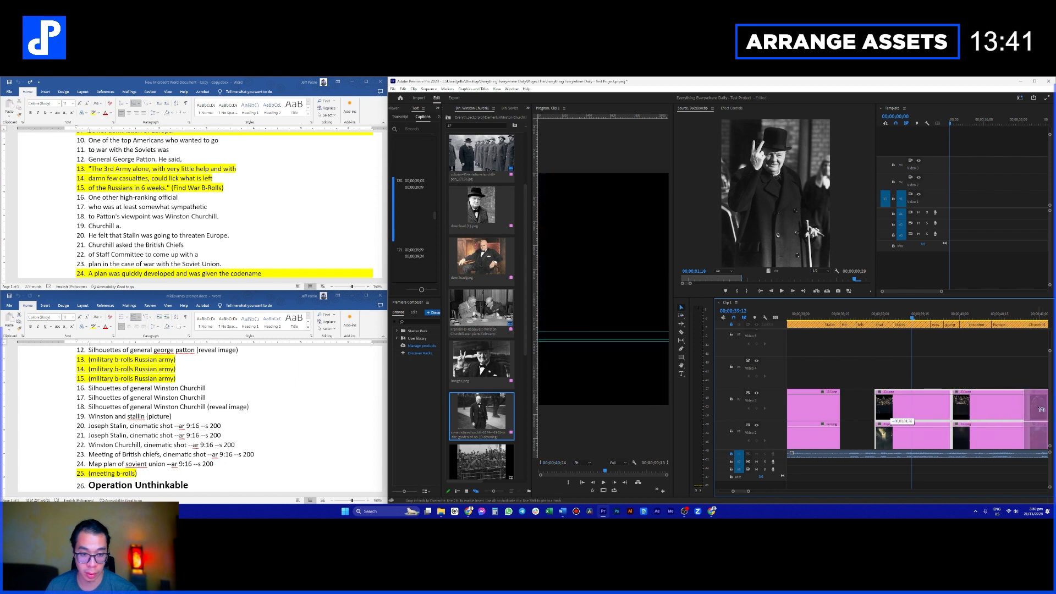
drag(1041, 409, 1042, 409)
click(968, 403)
scroll(935, 403, down, 5)
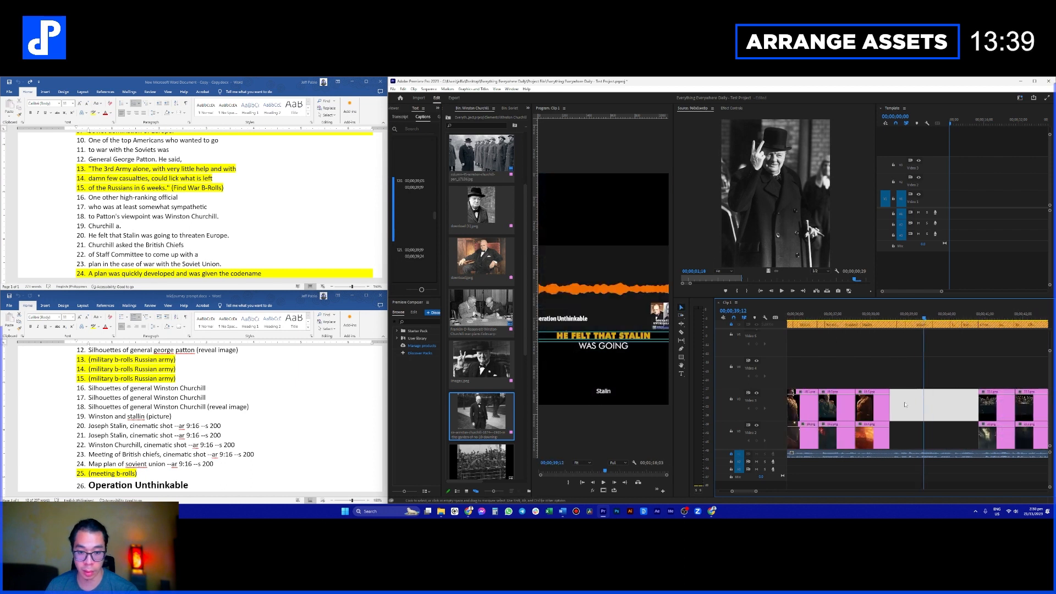
Step: Spread the two image clips before the gap apart, placing the orange-toned one directly before the meeting image
click(883, 375)
drag(885, 416, 948, 415)
drag(855, 406, 885, 407)
click(885, 374)
Step: From the Stalin bin, place two Stalin photos one after the other on the video track above the spaced image clips
click(446, 117)
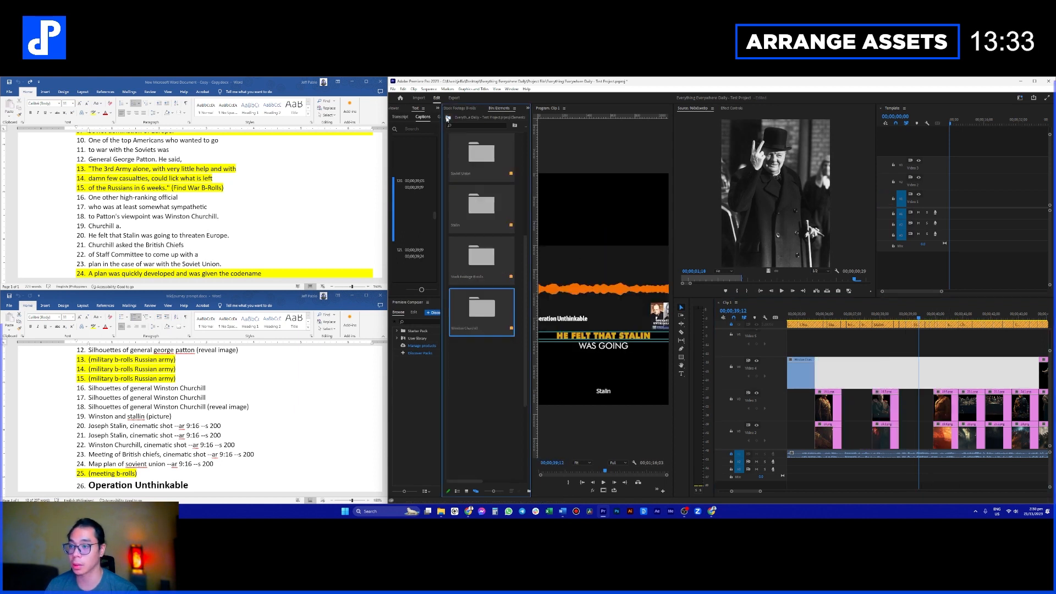
scroll(506, 290, up, 4)
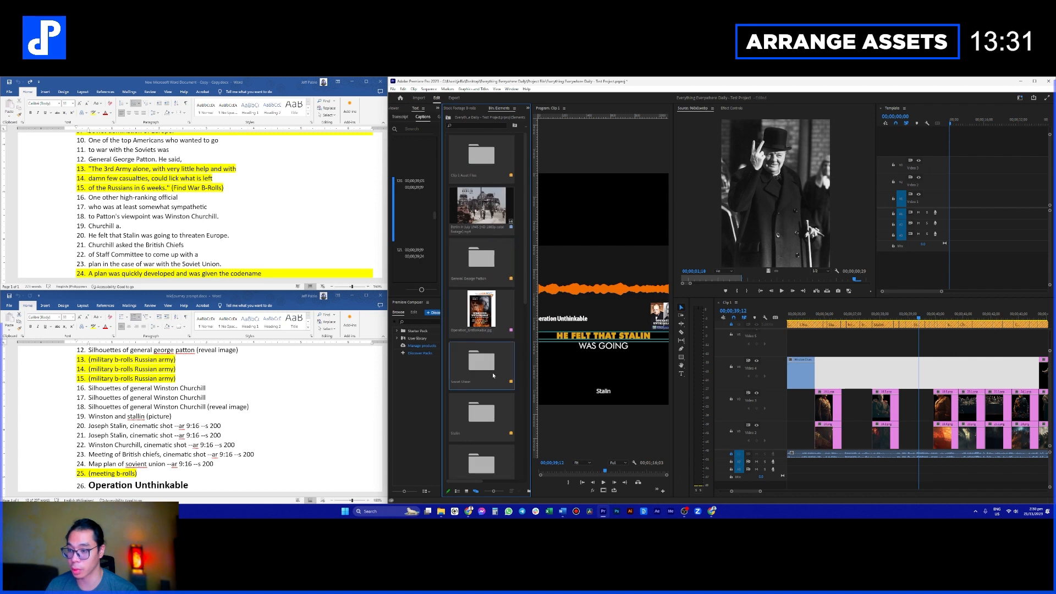
double_click(486, 410)
drag(482, 209, 845, 374)
drag(468, 327, 879, 373)
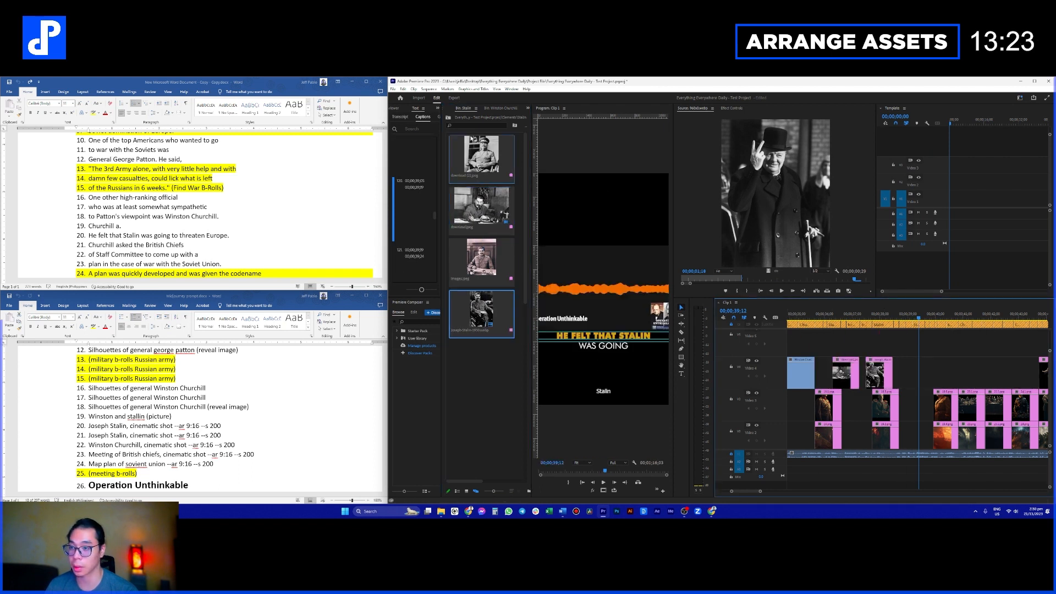
Step: Open the Soviet Union bin and preview the Soviet Union Anthem 1945 Victory Parade footage
click(448, 118)
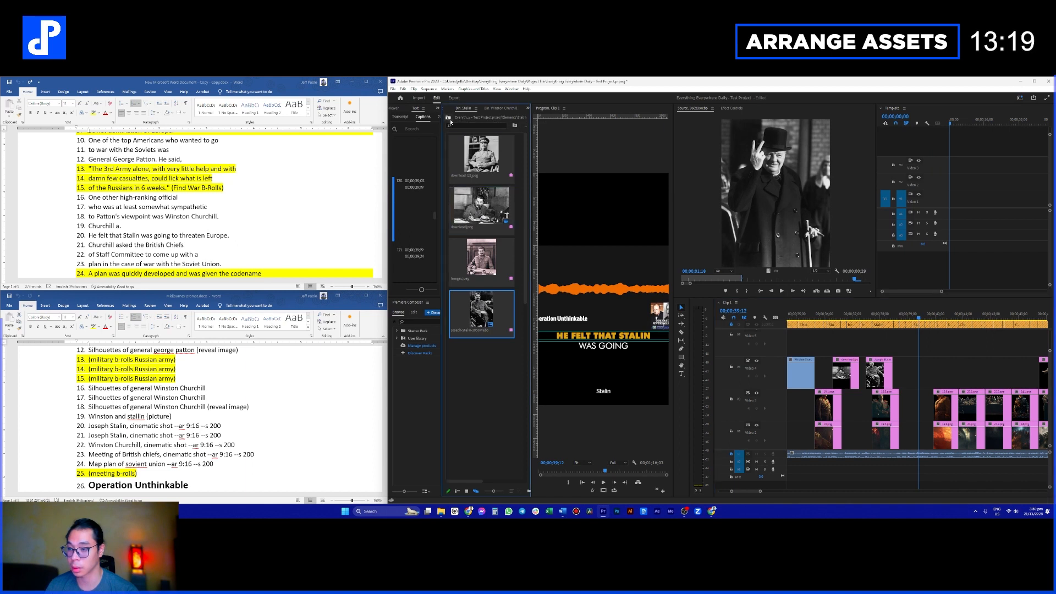
double_click(477, 379)
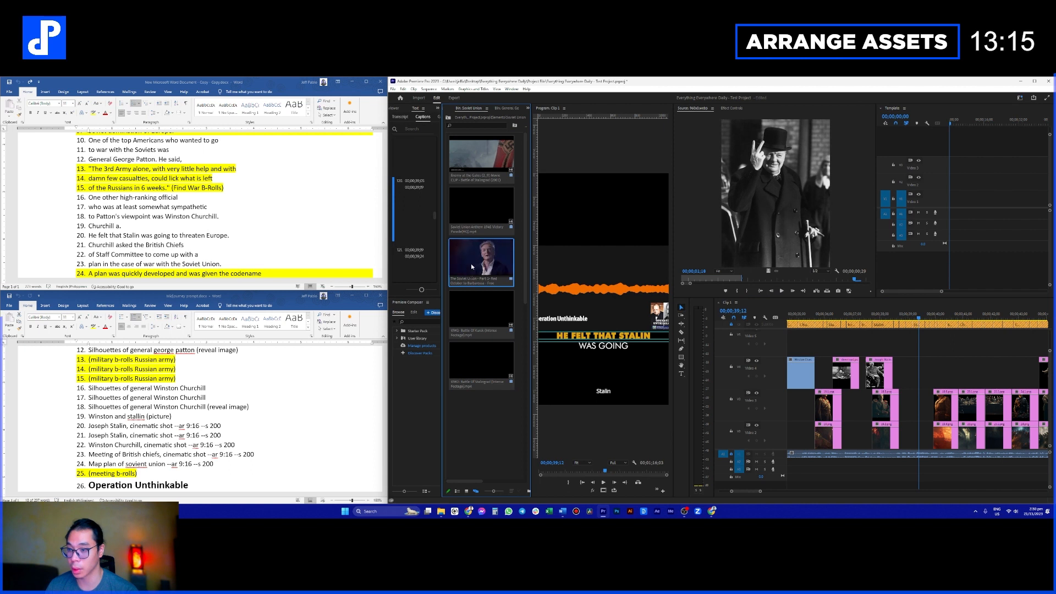
double_click(476, 209)
click(695, 280)
drag(695, 280, 843, 290)
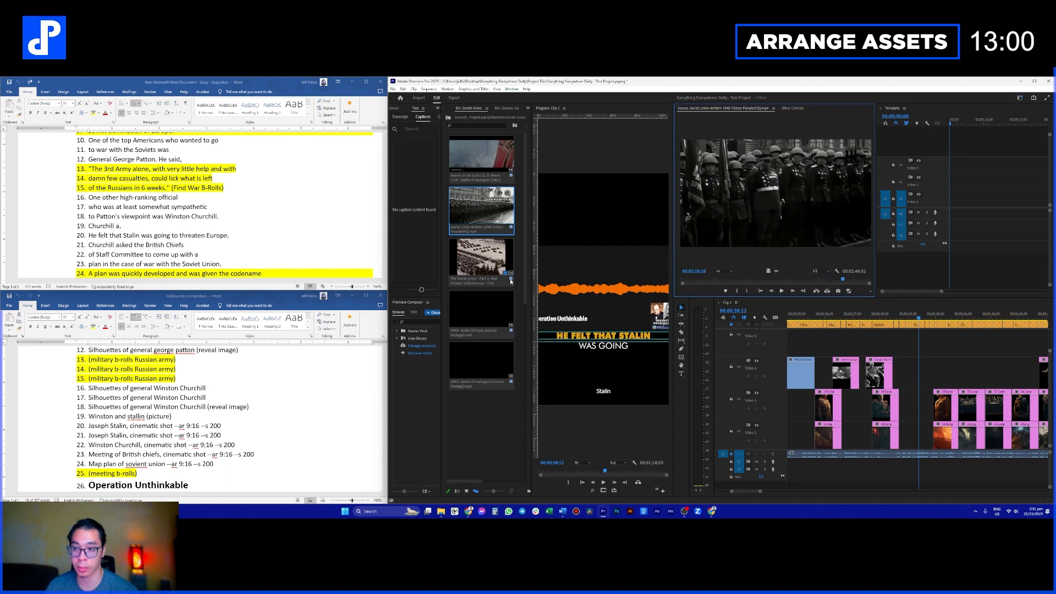
Step: Preview the Battle of Kursk and Battle of Stalingrad footage for usable war shots
double_click(481, 310)
mouse_move(709, 281)
mouse_down()
mouse_move(752, 280)
mouse_move(709, 281)
mouse_up()
double_click(484, 360)
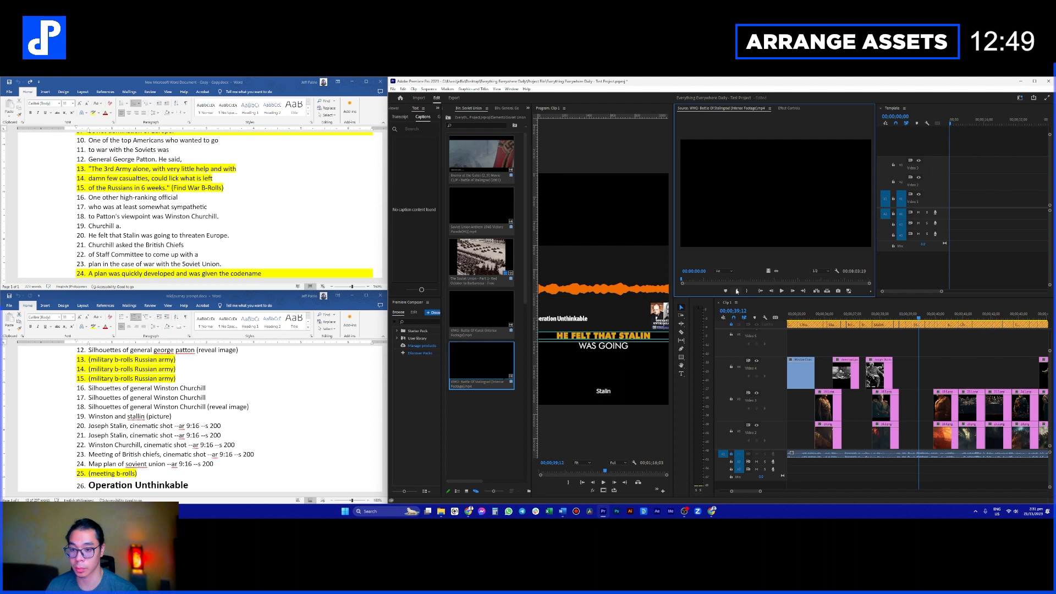
click(690, 281)
drag(701, 281, 737, 283)
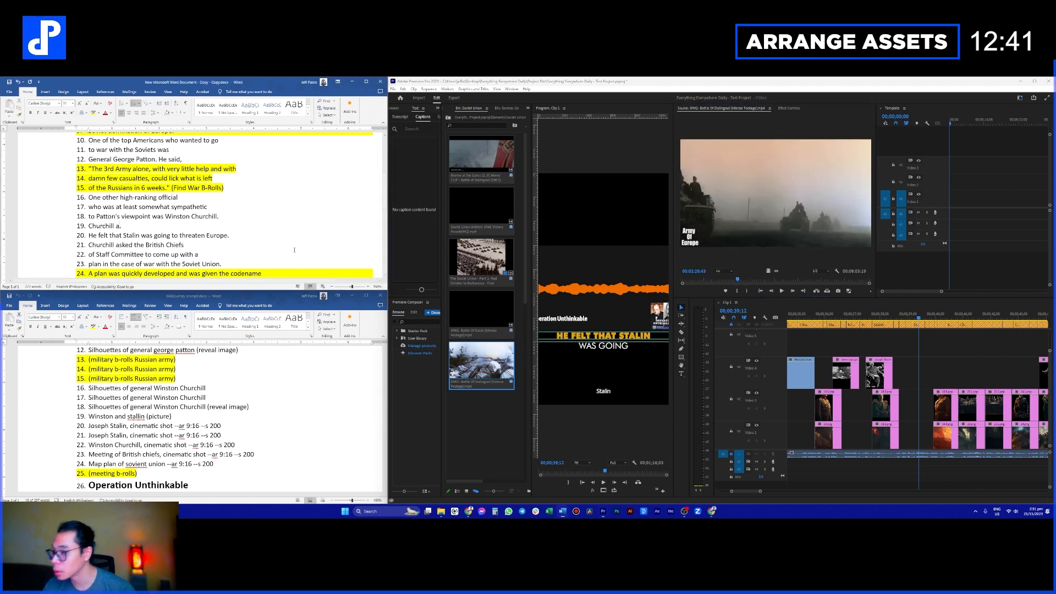
Step: Undo the accidental overwrite of "worked with Stalin, but he never trusted Stalin" in the Word script
key(ctrl+z)
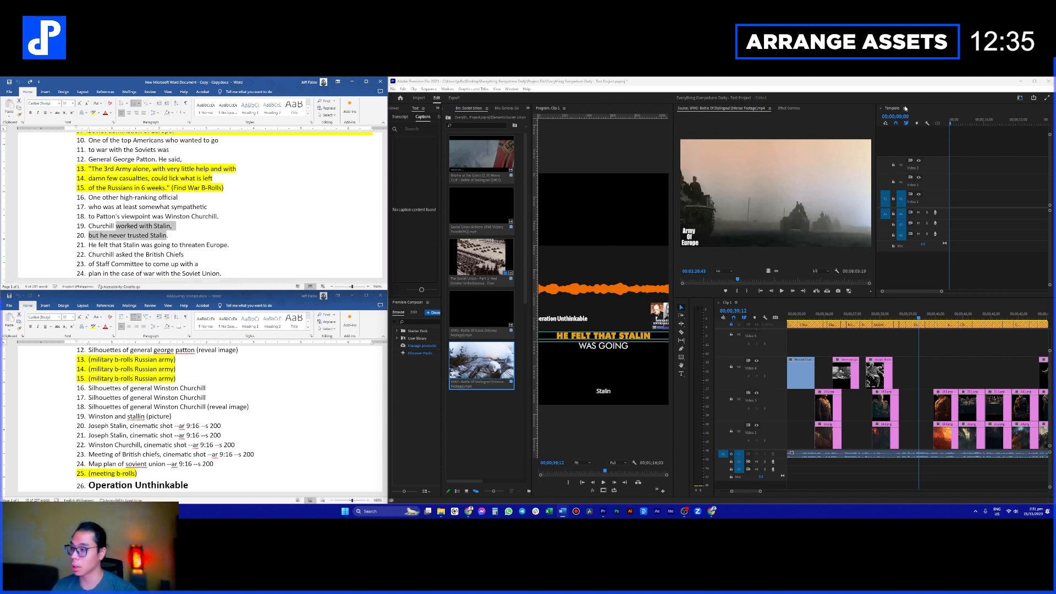
Step: Mark a section of the Battle of Kursk footage, place it on the top video track above the Stalin photos and trim off the excess
double_click(472, 313)
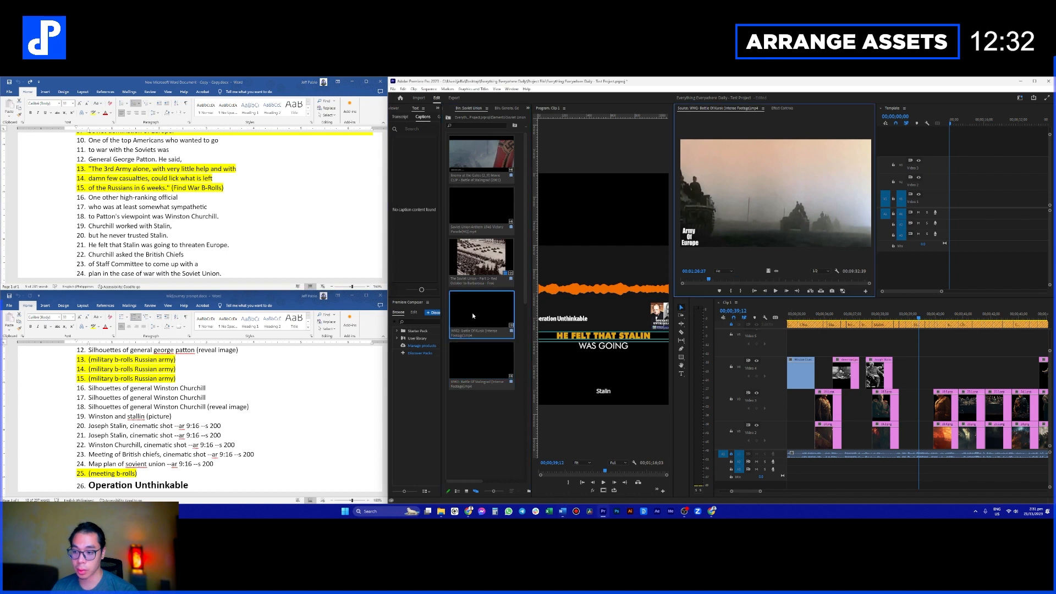
click(714, 281)
drag(713, 281, 729, 280)
key(i)
key(o)
drag(738, 206, 815, 343)
key(c)
key(Delete)
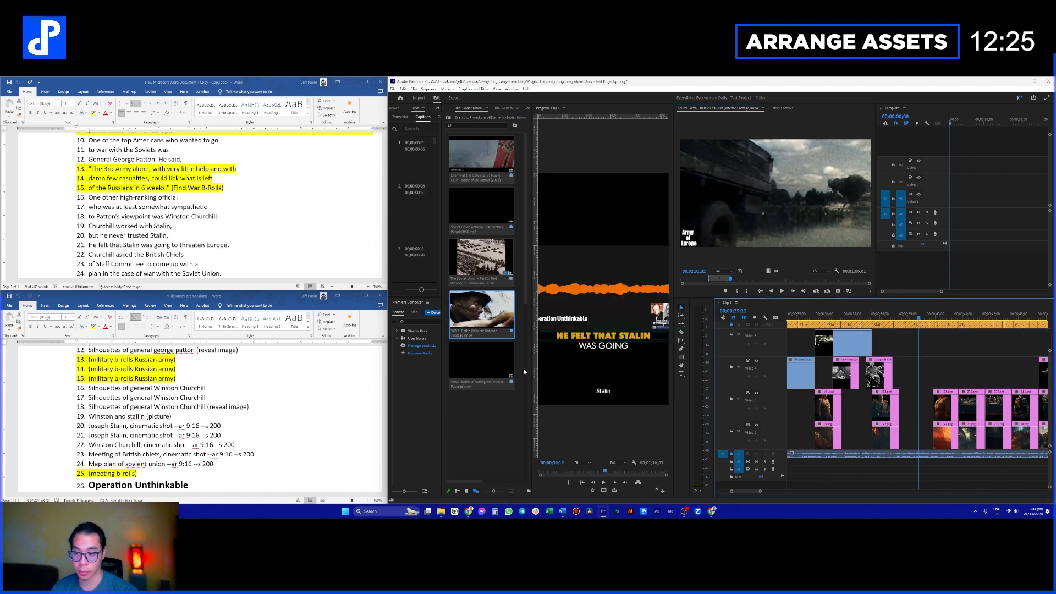
Step: Load the Battle of Stalingrad footage in the source monitor and mark in and out points around a section in its second half
drag(481, 364, 797, 242)
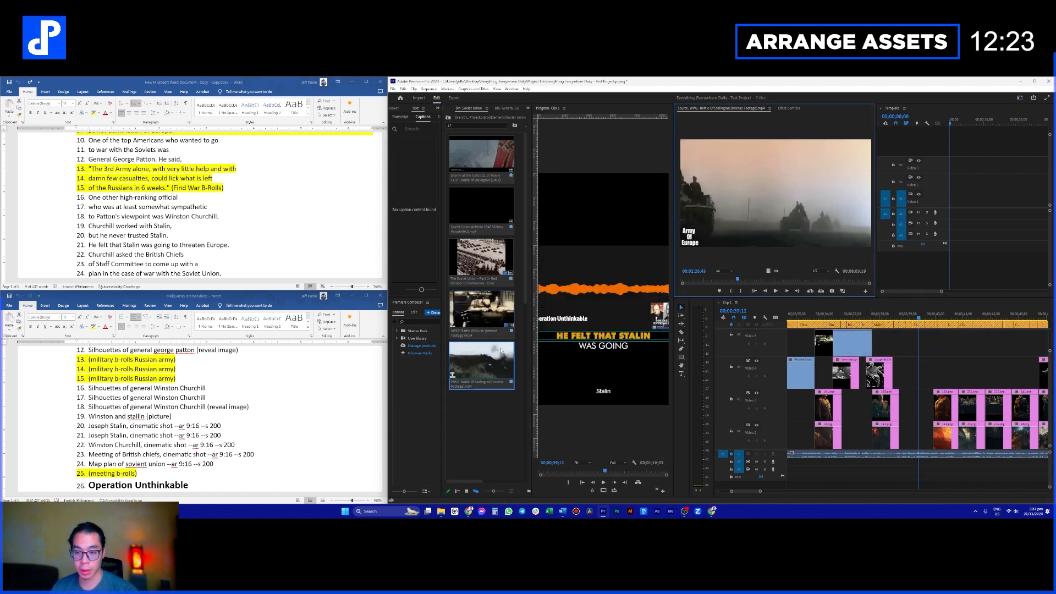
drag(713, 284, 816, 287)
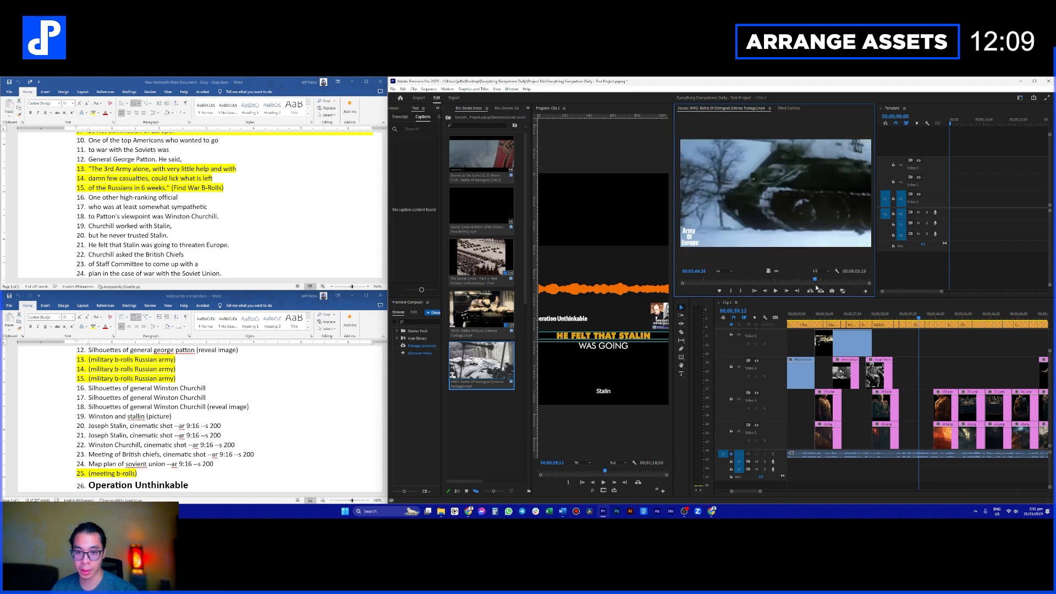
click(794, 280)
key(i)
drag(795, 279, 808, 280)
key(o)
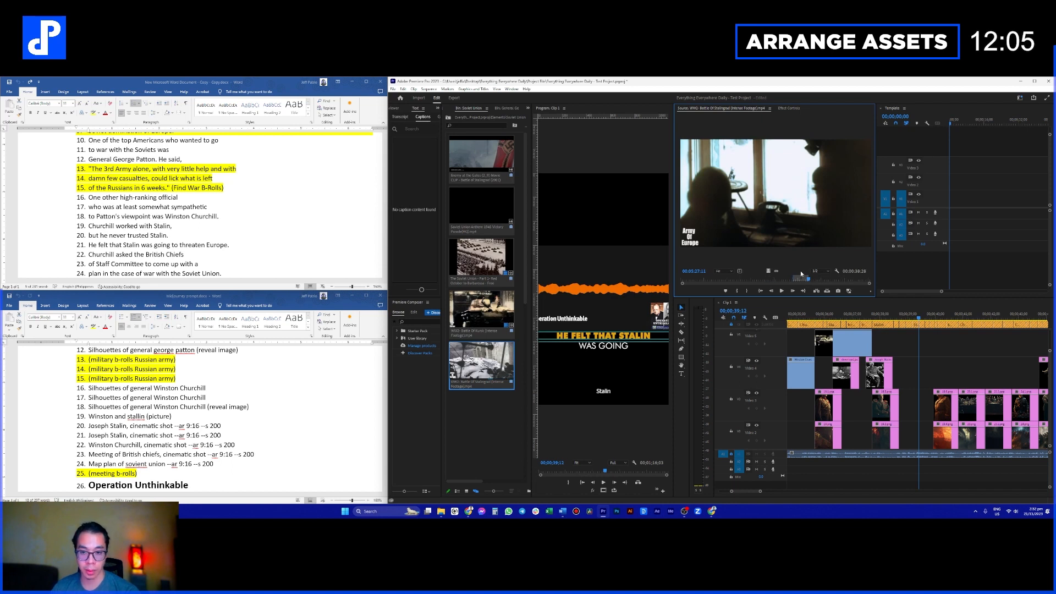
Step: Place the marked Stalingrad footage on the top video track after the Kursk clip and cut away its excess end
drag(770, 270, 927, 347)
key(c)
click(927, 347)
key(v)
click(934, 346)
key(Delete)
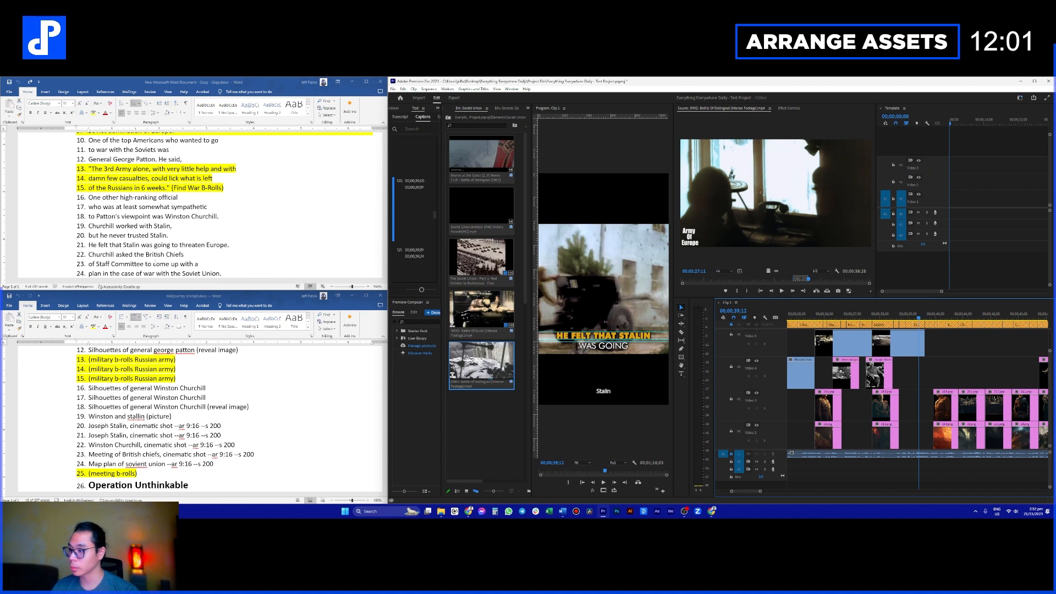
Step: Extend the end of the Stalingrad clip to the start of the next image clip
scroll(925, 407, up, 3)
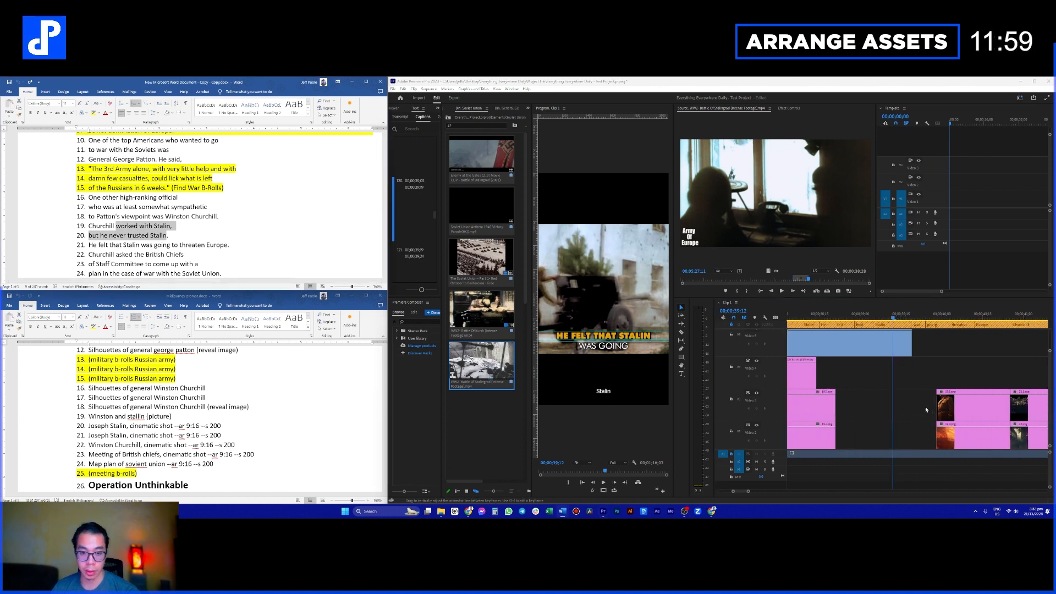
scroll(920, 398, up, 1)
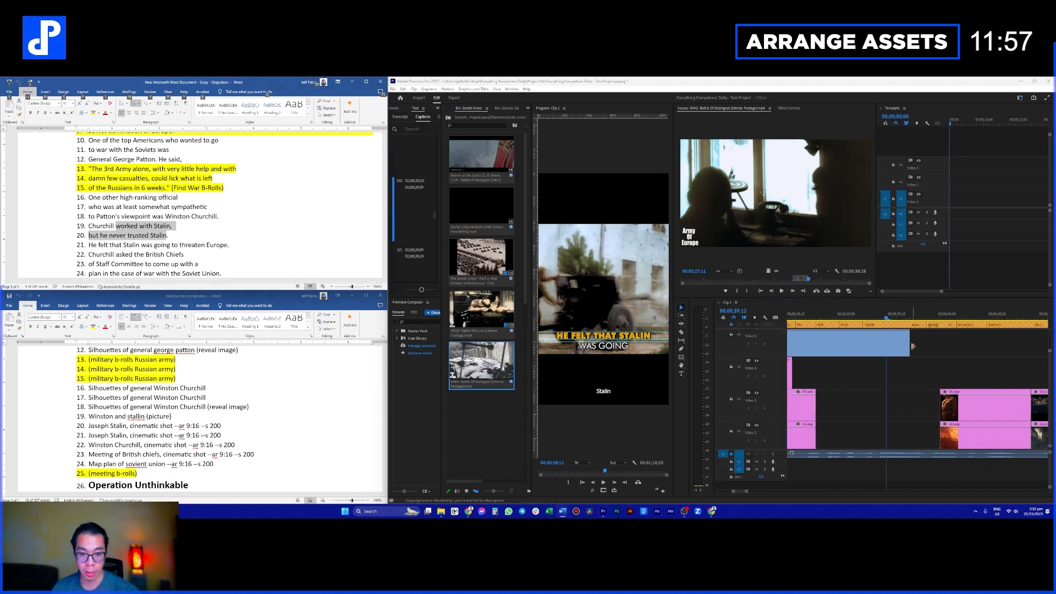
drag(913, 346, 941, 355)
scroll(958, 368, down, 2)
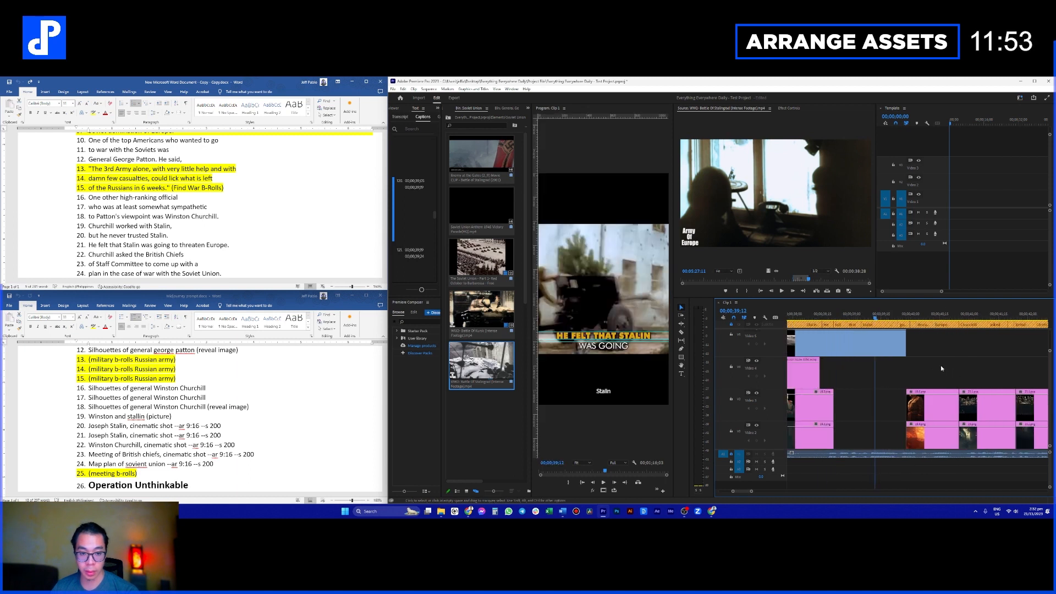
Step: Examine the timeline around the "Churchill asked" caption against script lines 21 to 24 to decide which images belong there
scroll(942, 365, down, 1)
drag(932, 316, 957, 316)
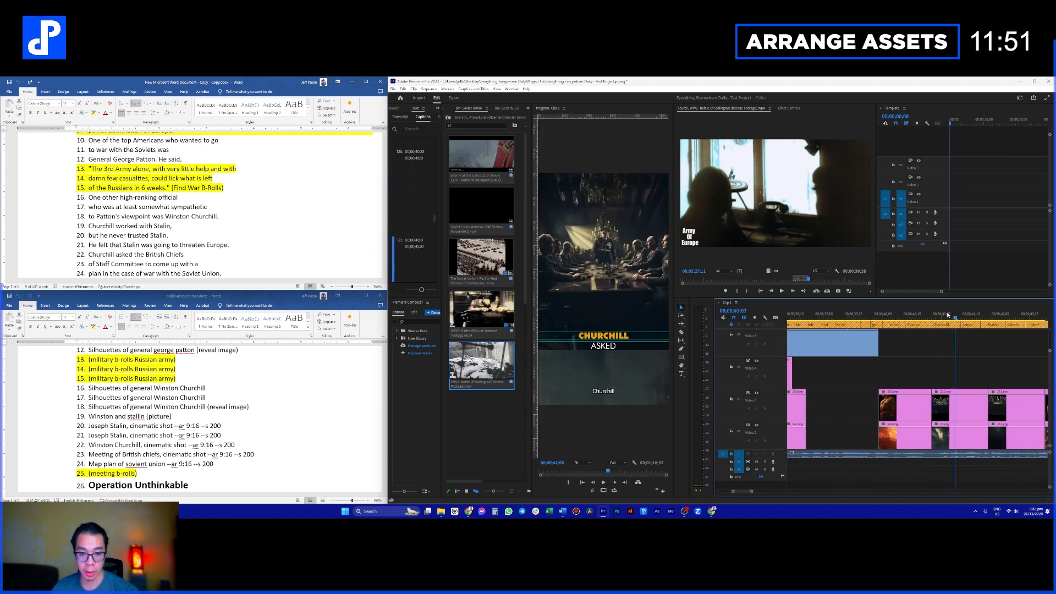
scroll(935, 352, down, 2)
click(862, 318)
drag(862, 318, 869, 319)
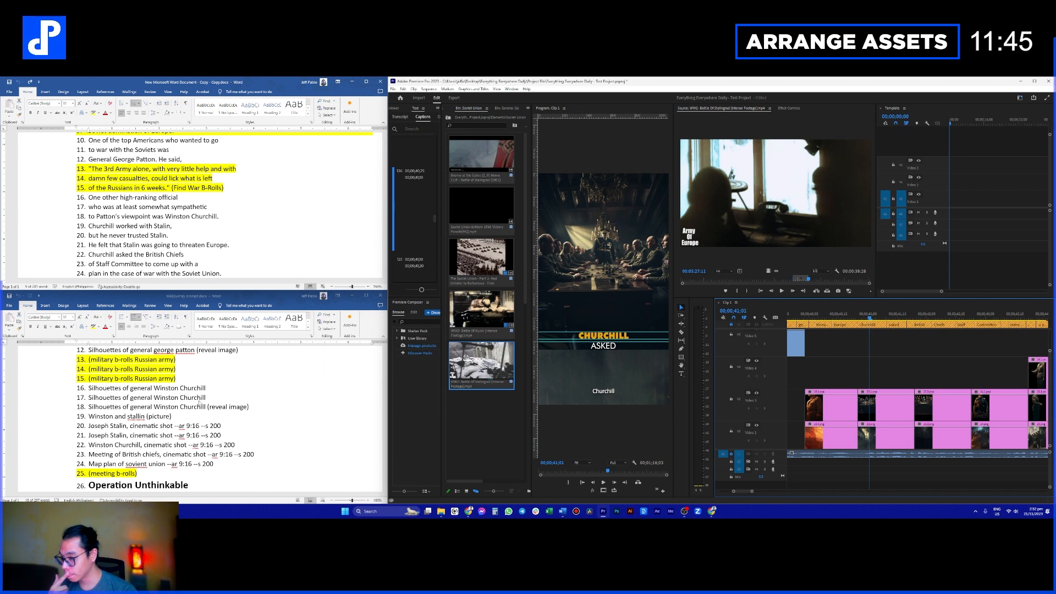
scroll(96, 221, down, 1)
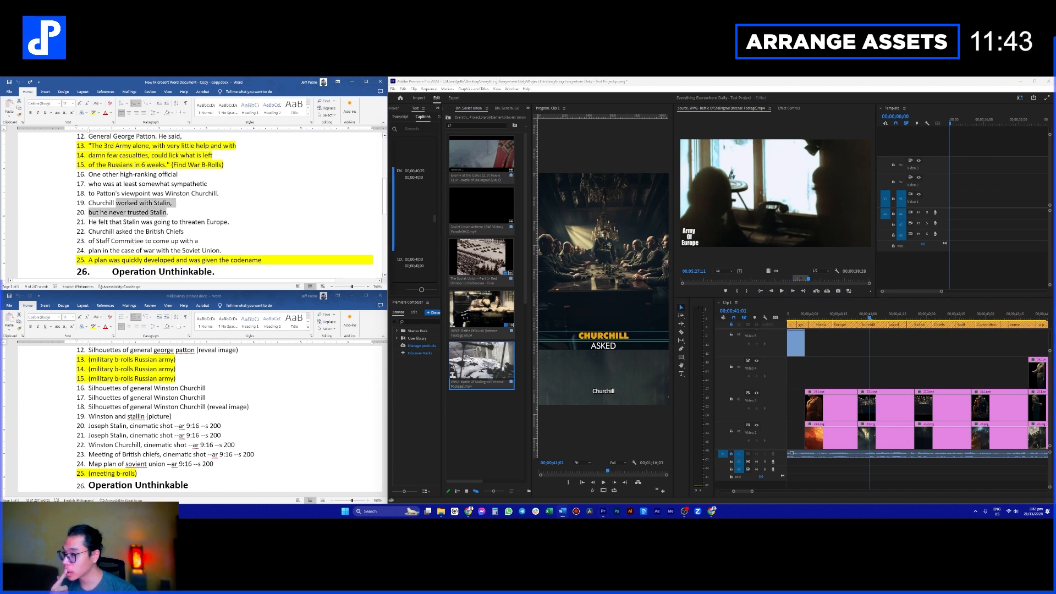
drag(96, 221, 144, 231)
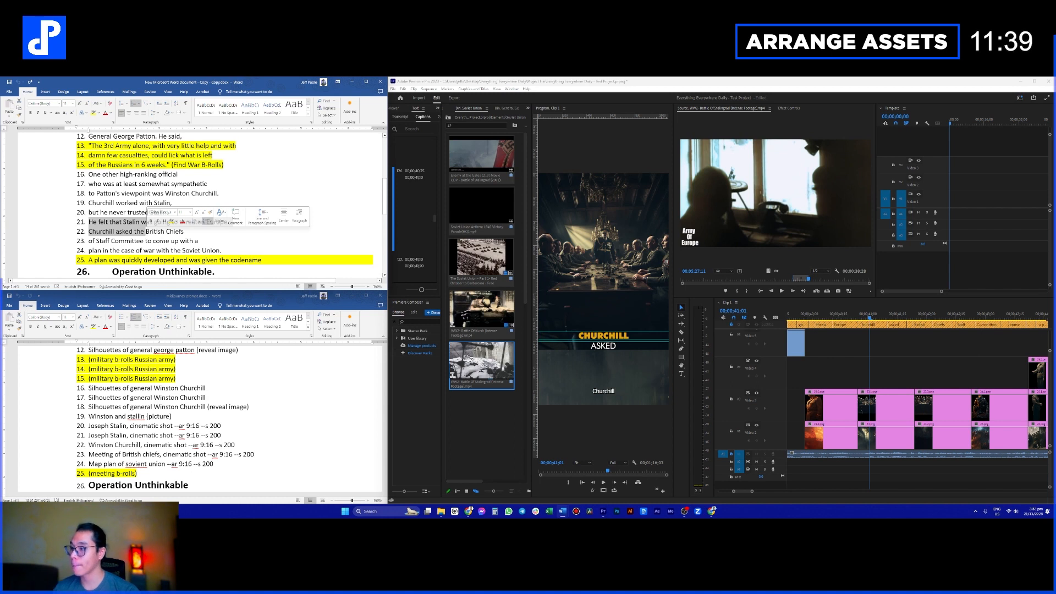
click(153, 241)
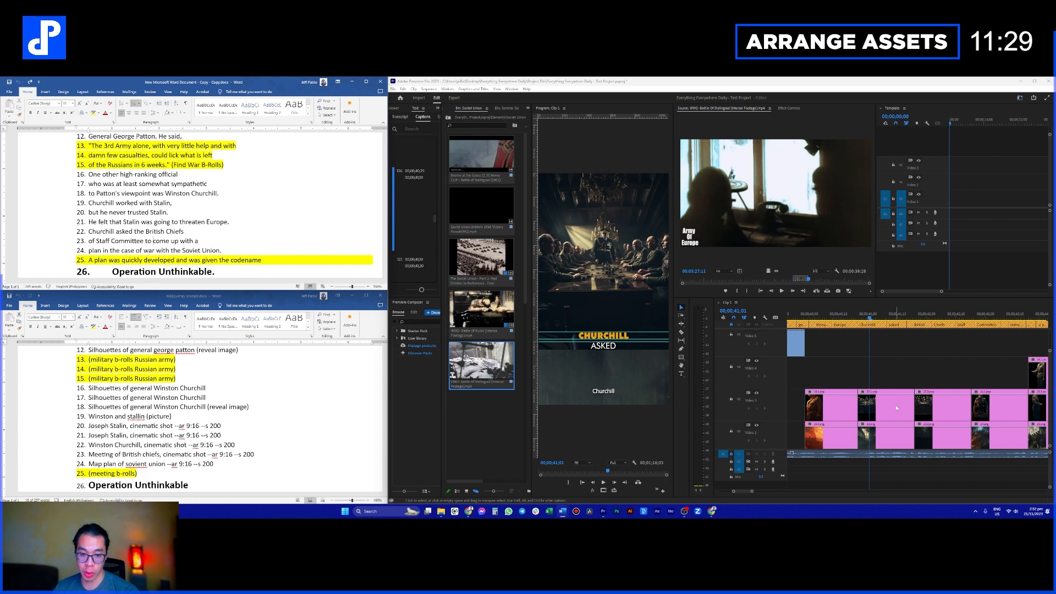
scroll(898, 407, up, 1)
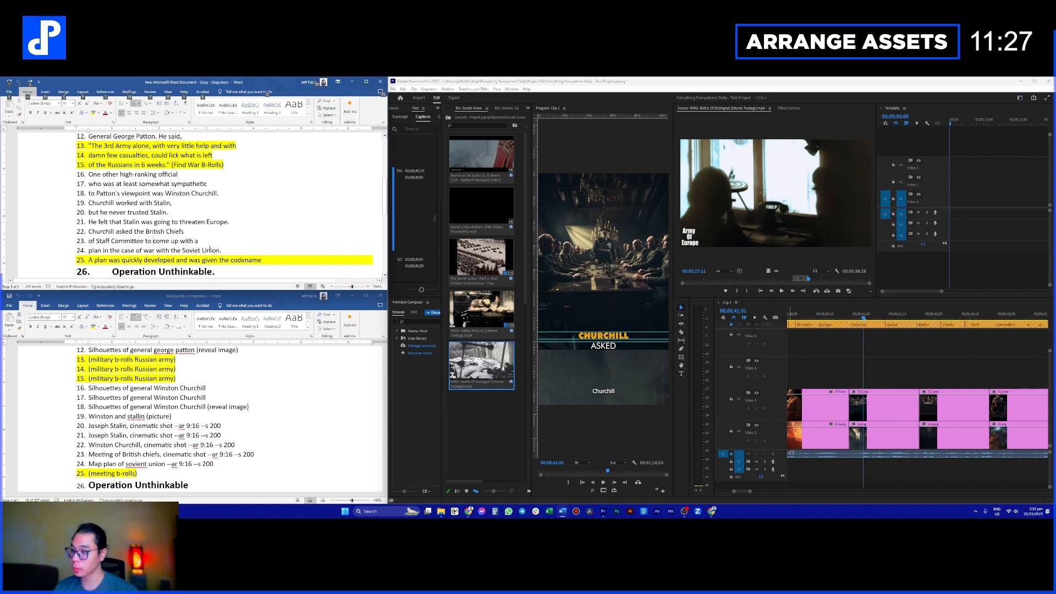
scroll(891, 407, down, 2)
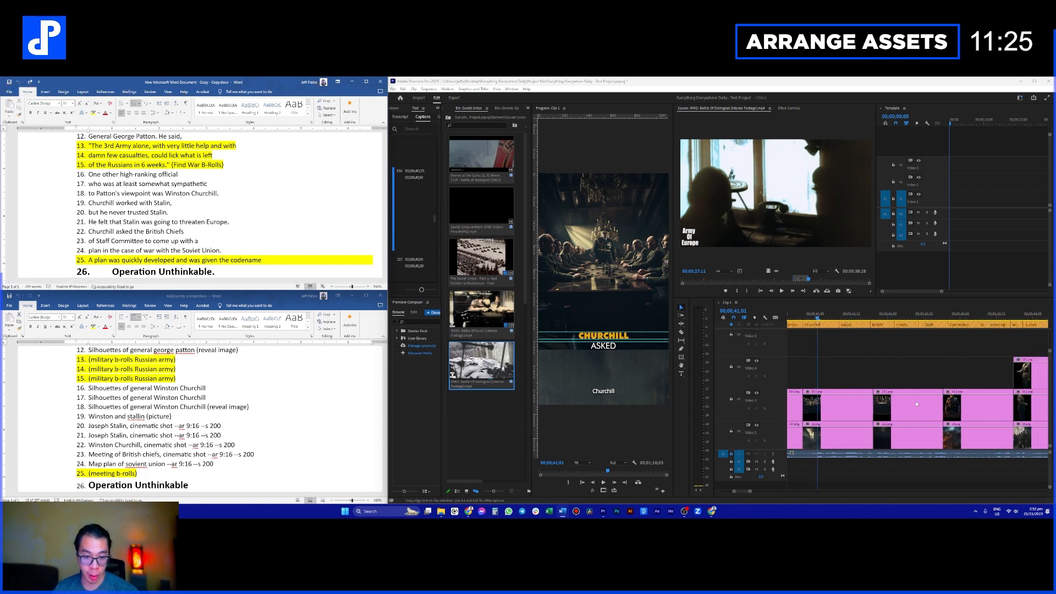
Step: Move the image clips that follow the "Churchill asked" section later on all video tracks to open a gap
scroll(959, 403, up, 1)
scroll(958, 403, down, 1)
text(a)
click(958, 403)
scroll(949, 407, down, 3)
scroll(946, 408, up, 4)
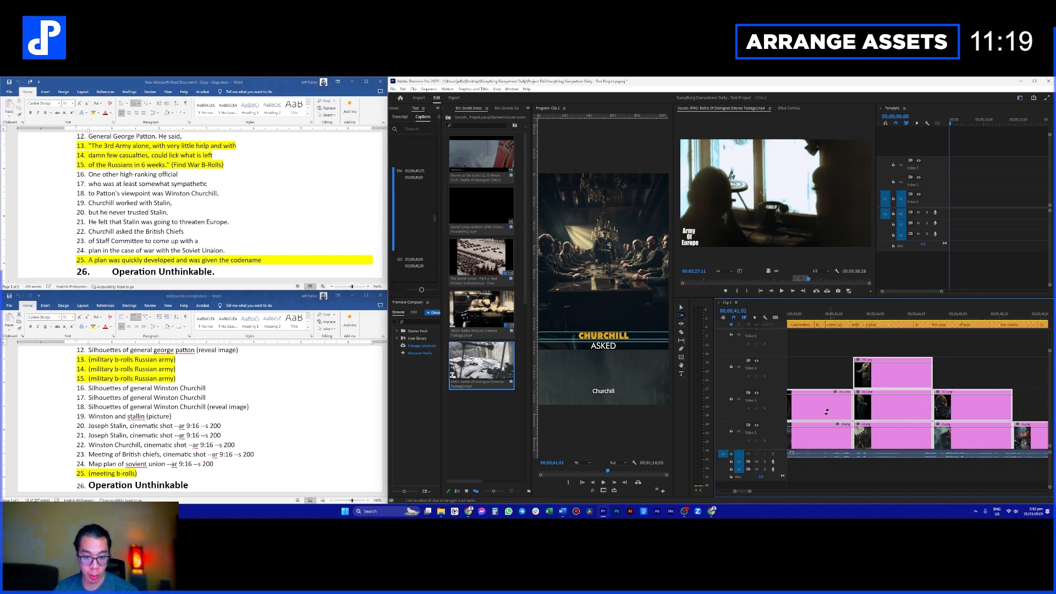
drag(817, 406, 1029, 405)
scroll(1004, 380, down, 3)
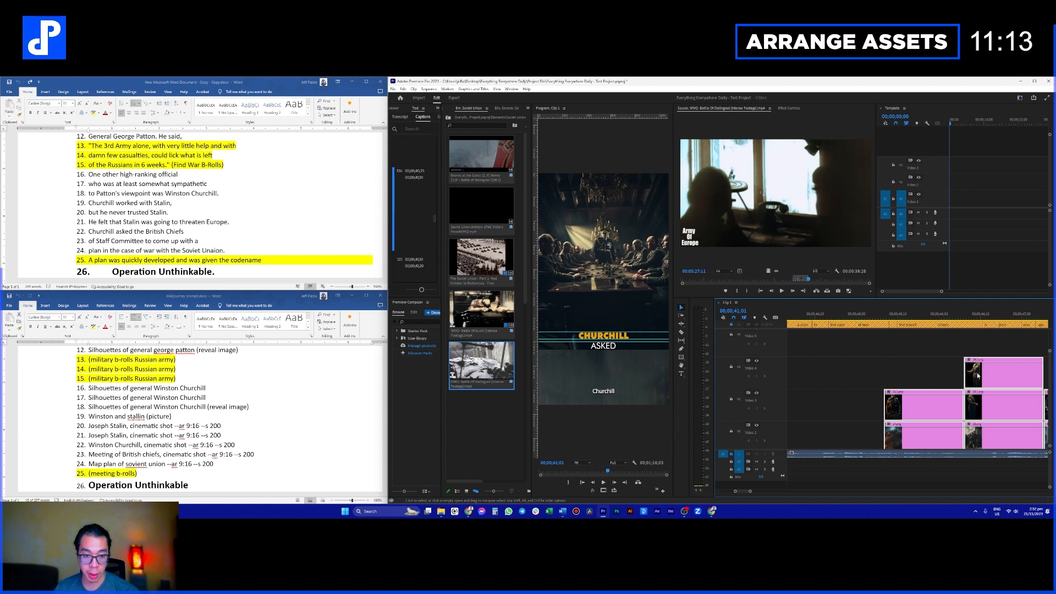
scroll(975, 374, up, 1)
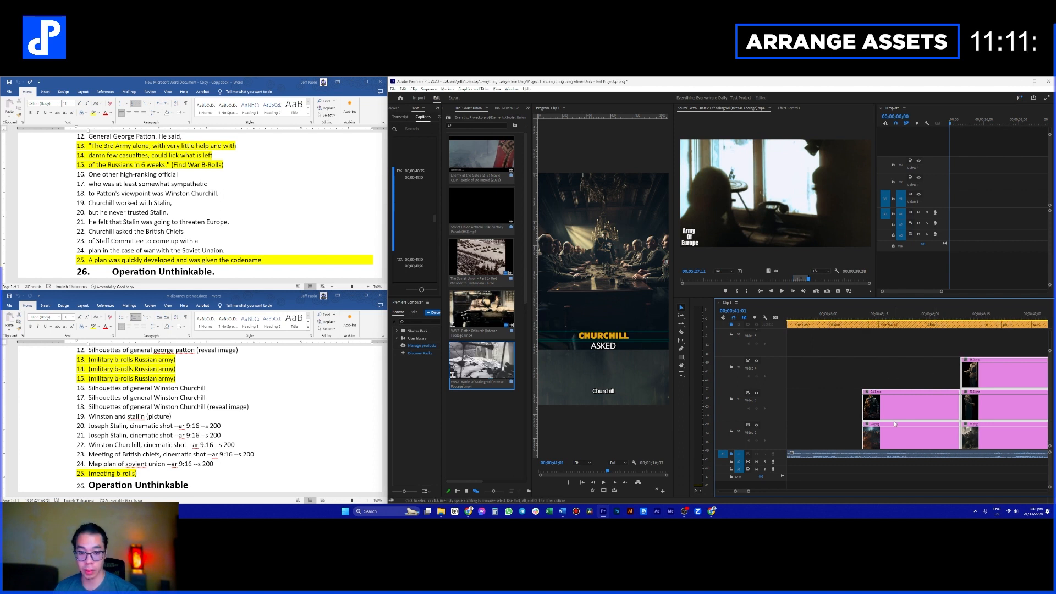
drag(901, 409, 925, 412)
Step: Lengthen the image clips of the "Churchill asked" section on both lower video tracks to fill the gap before the moved clips
click(923, 376)
scroll(923, 376, down, 2)
scroll(922, 375, down, 1)
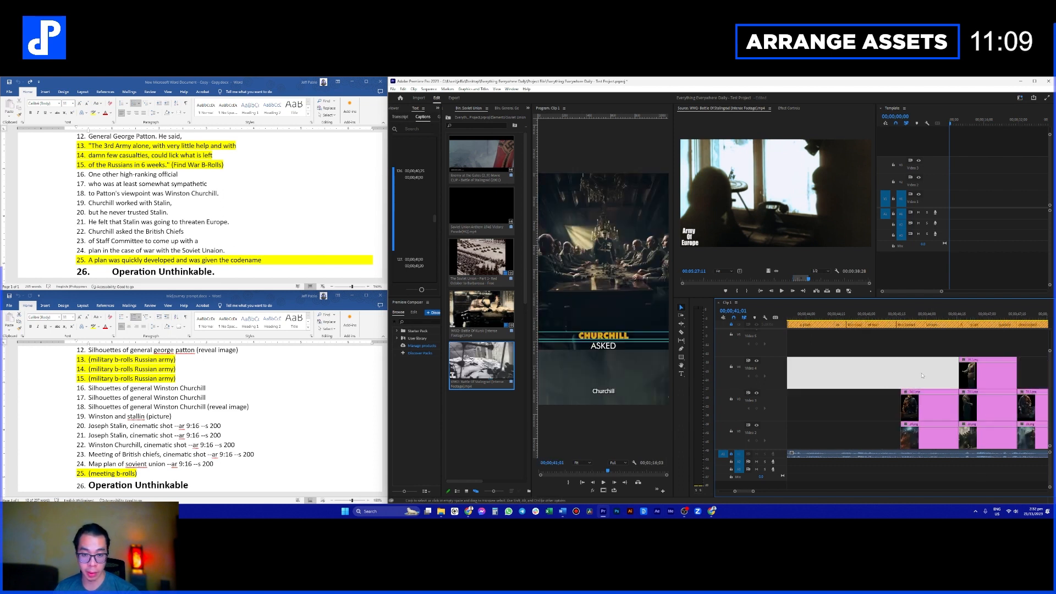
drag(929, 364, 849, 401)
scroll(880, 402, up, 4)
scroll(929, 403, up, 3)
drag(857, 429, 950, 432)
drag(812, 377, 873, 410)
click(929, 414)
click(852, 349)
scroll(852, 347, up, 6)
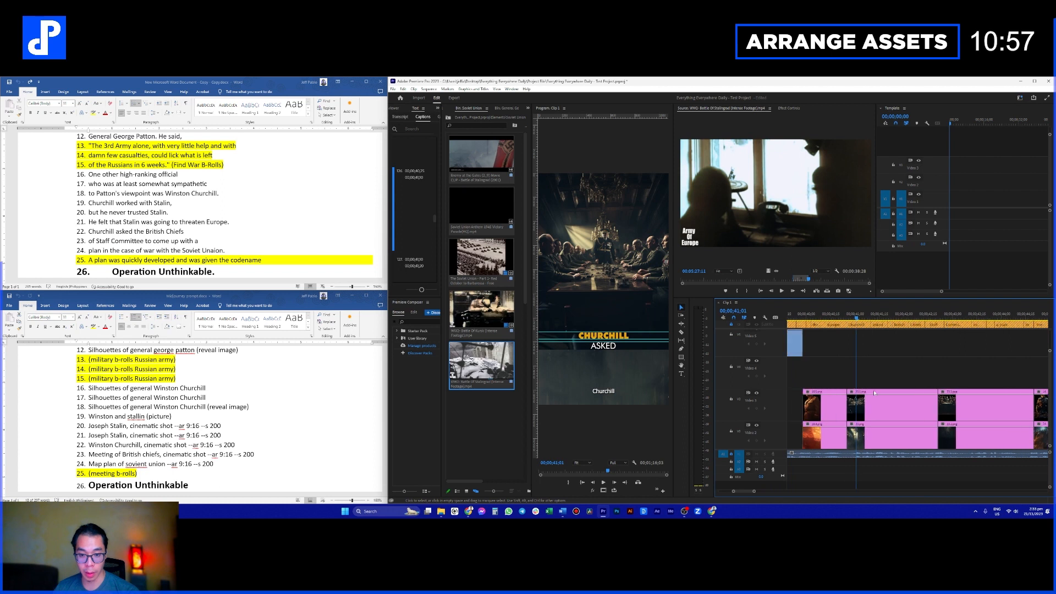
Step: Place a copy of a standing Churchill image on the track above the meeting image at the "Churchill asked" caption
drag(860, 318, 883, 319)
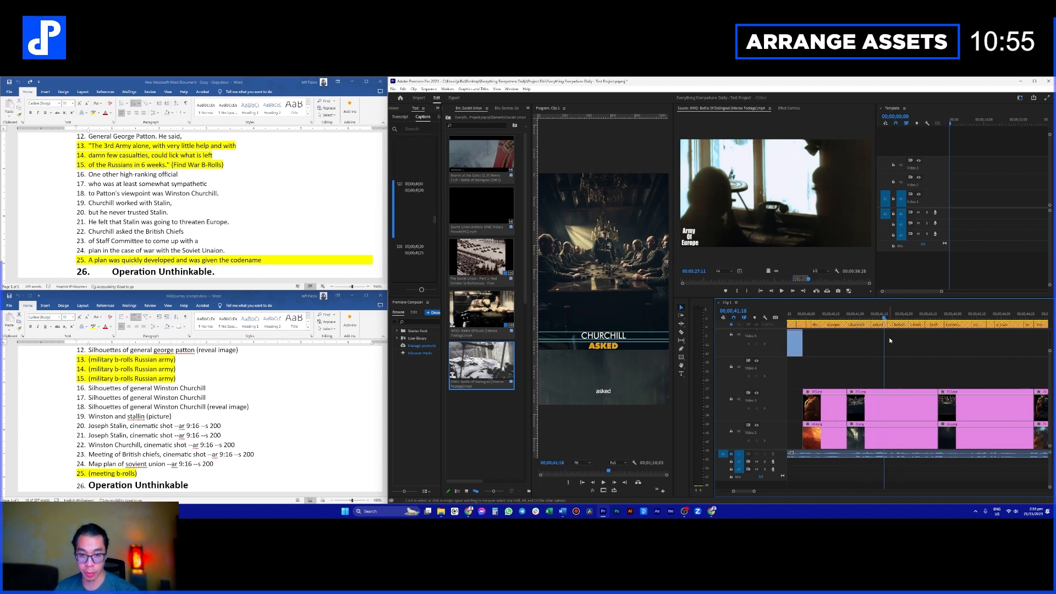
key(minus)
scroll(889, 381, up, 5)
scroll(895, 385, up, 5)
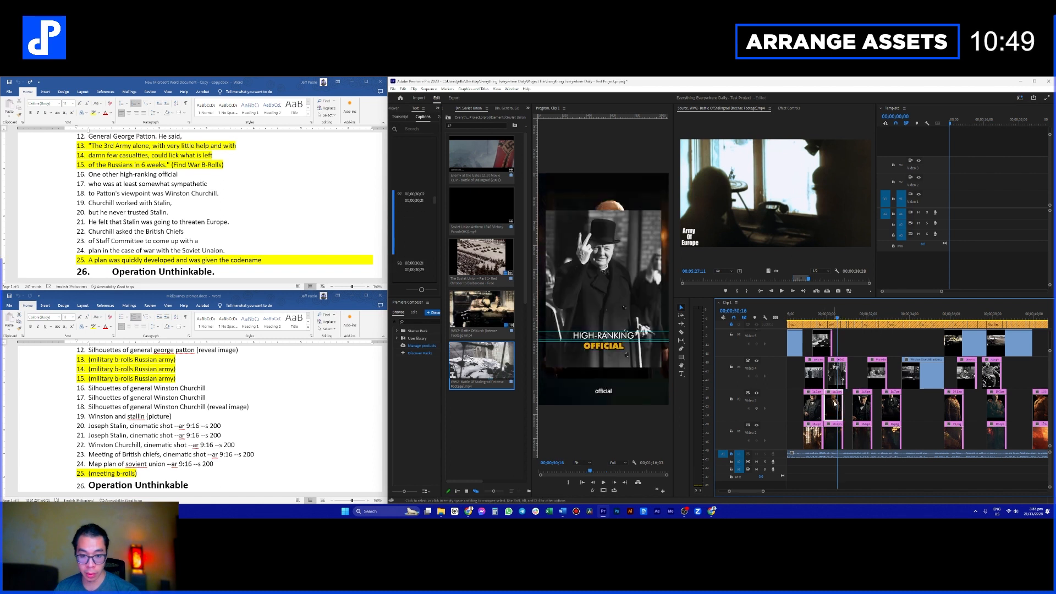
click(1040, 315)
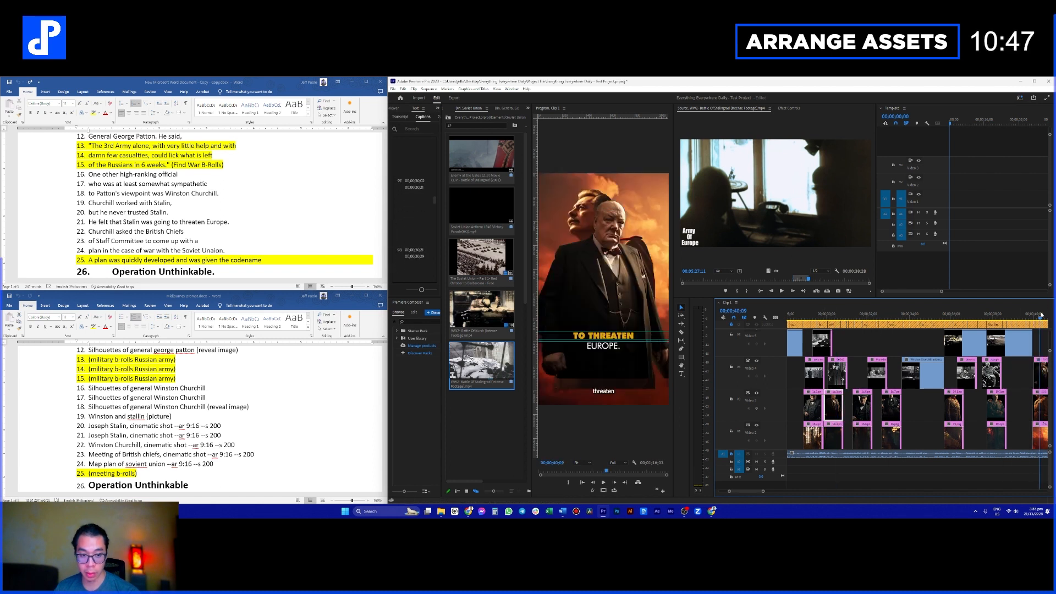
scroll(952, 372, down, 4)
drag(945, 378, 969, 377)
click(964, 316)
scroll(962, 351, down, 3)
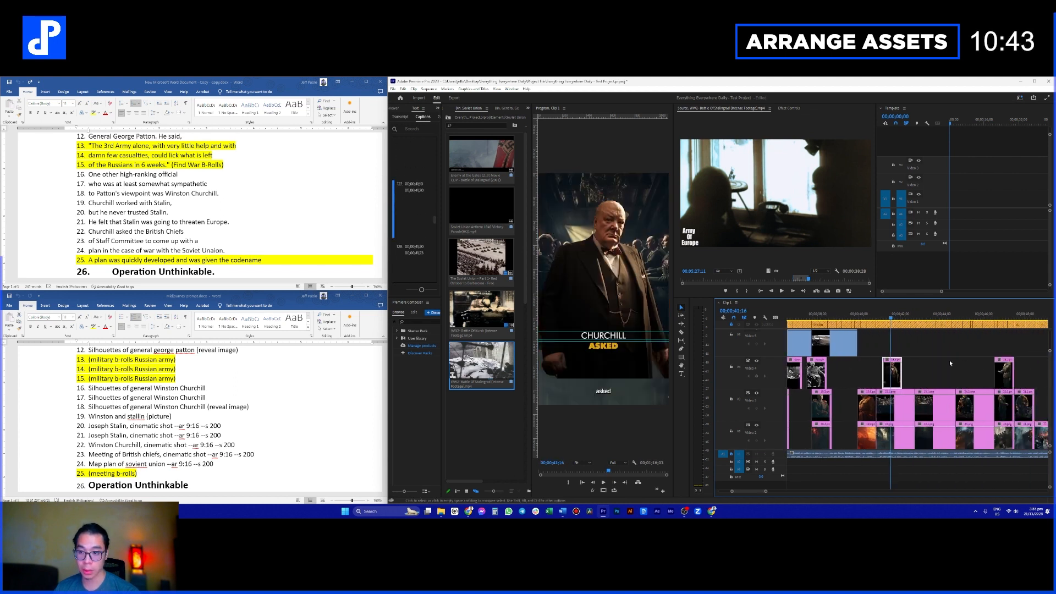
scroll(943, 370, up, 2)
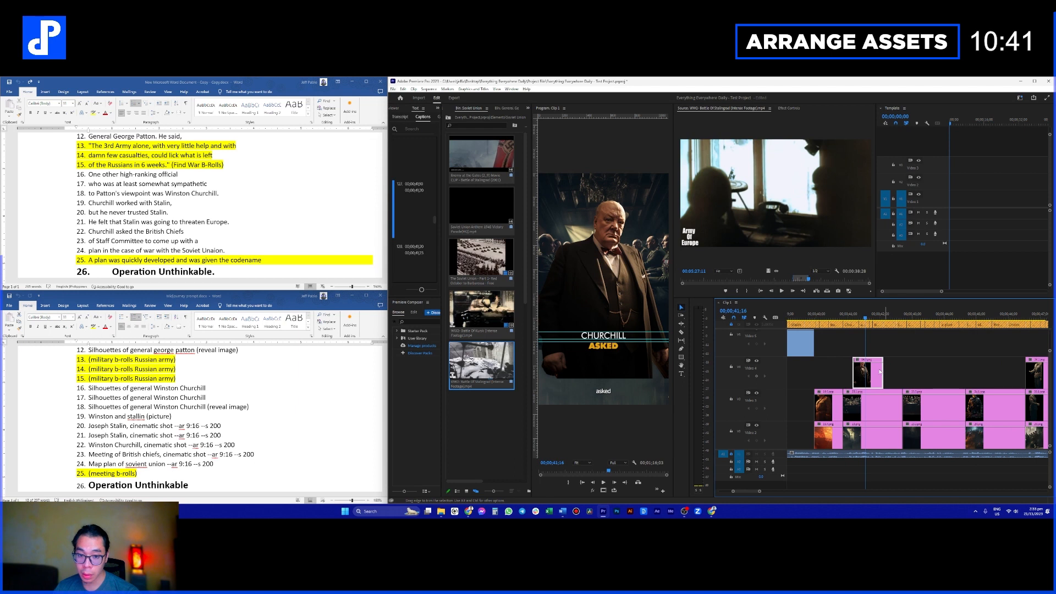
Step: Copy the Churchill-in-hat image from the "somewhat sympathetic" section onto the track above the meeting image at "Churchill asked"
scroll(879, 373, up, 10)
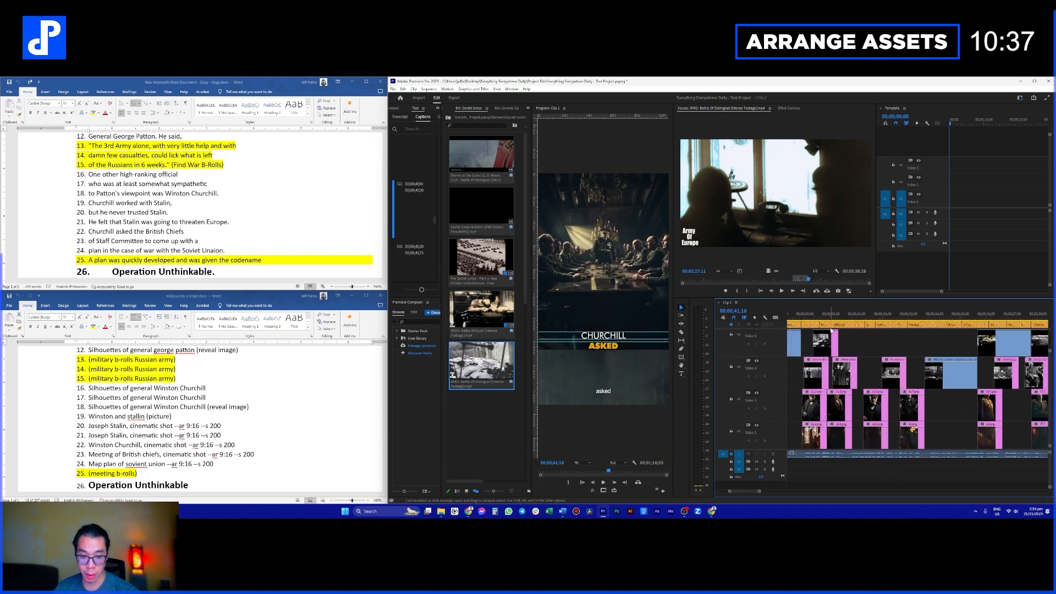
drag(814, 411, 876, 343)
click(877, 316)
scroll(875, 333, down, 2)
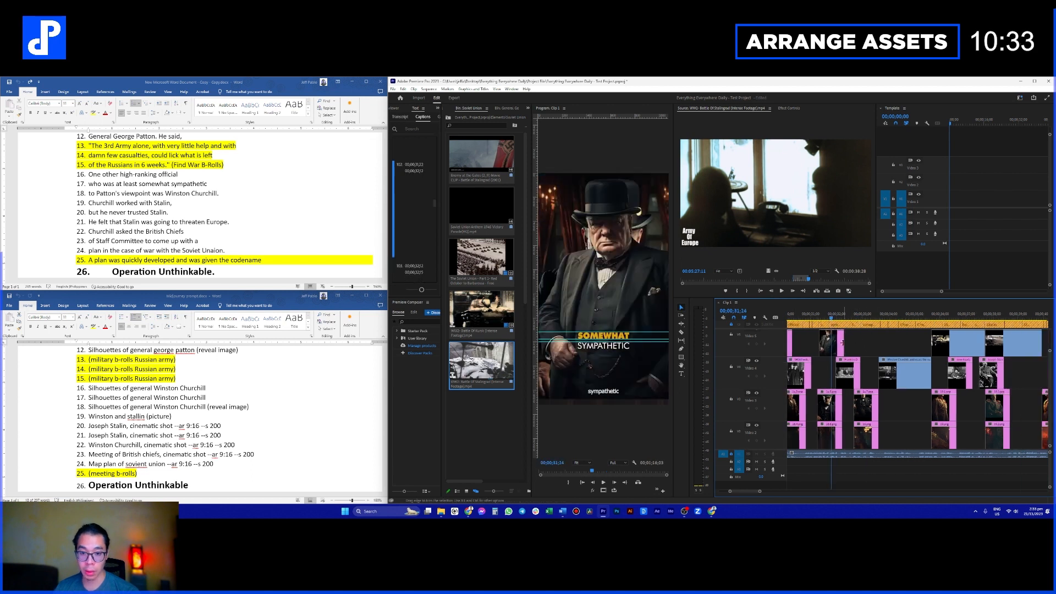
scroll(929, 373, down, 3)
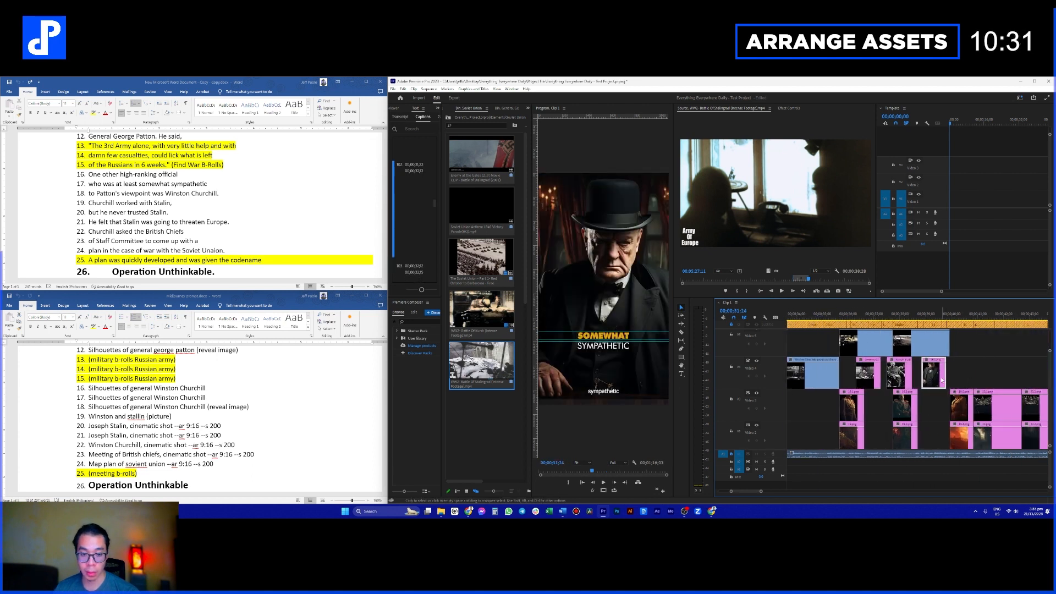
scroll(945, 371, down, 4)
Step: Examine the clips around the "with the Soviet Union" caption against script and prompt lines 24 to 27
drag(928, 318, 984, 317)
click(261, 258)
scroll(261, 259, down, 2)
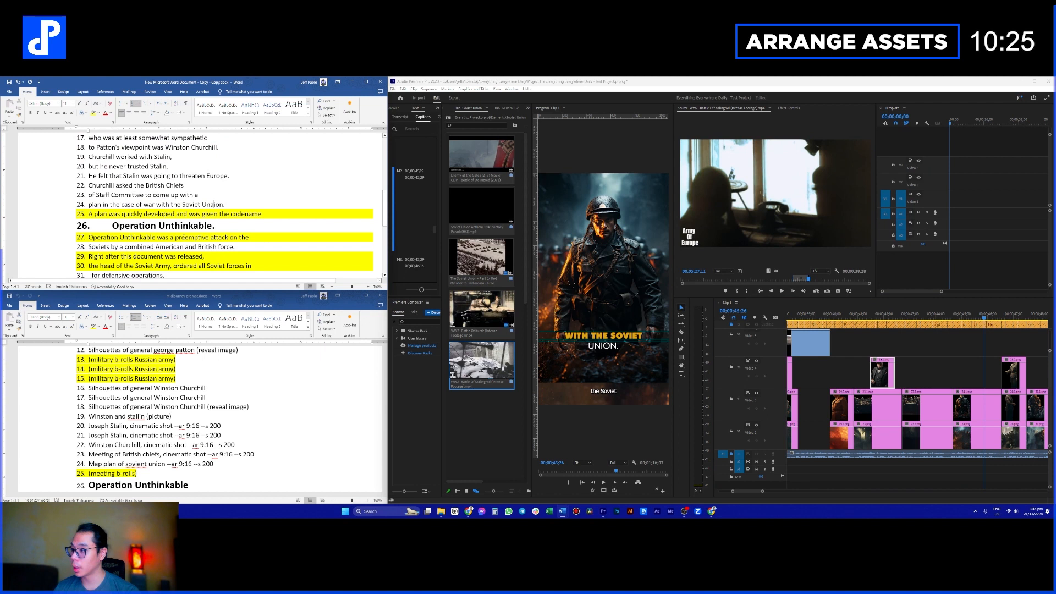
scroll(137, 452, down, 1)
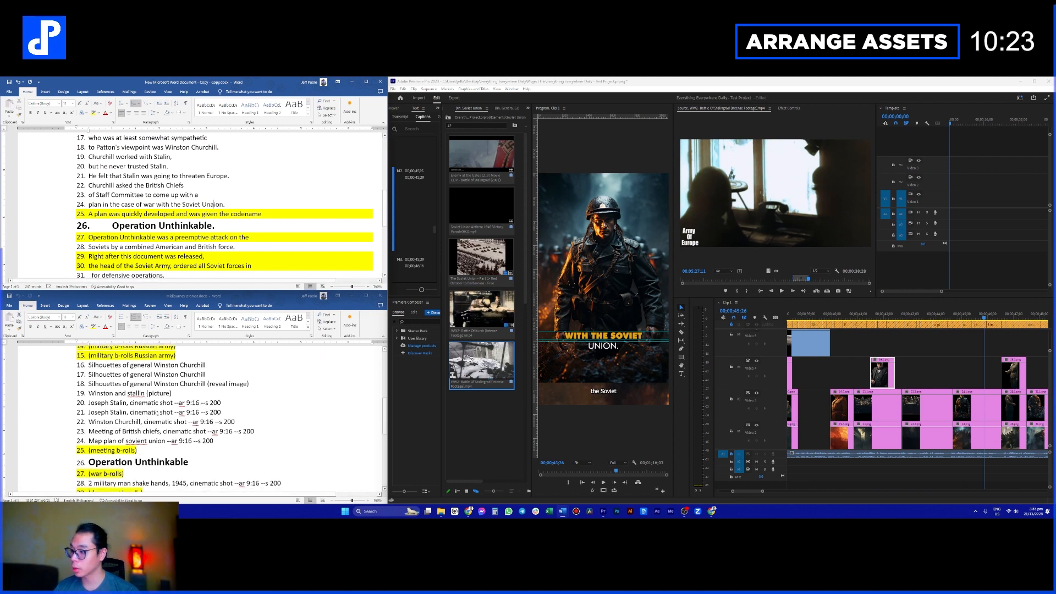
click(156, 445)
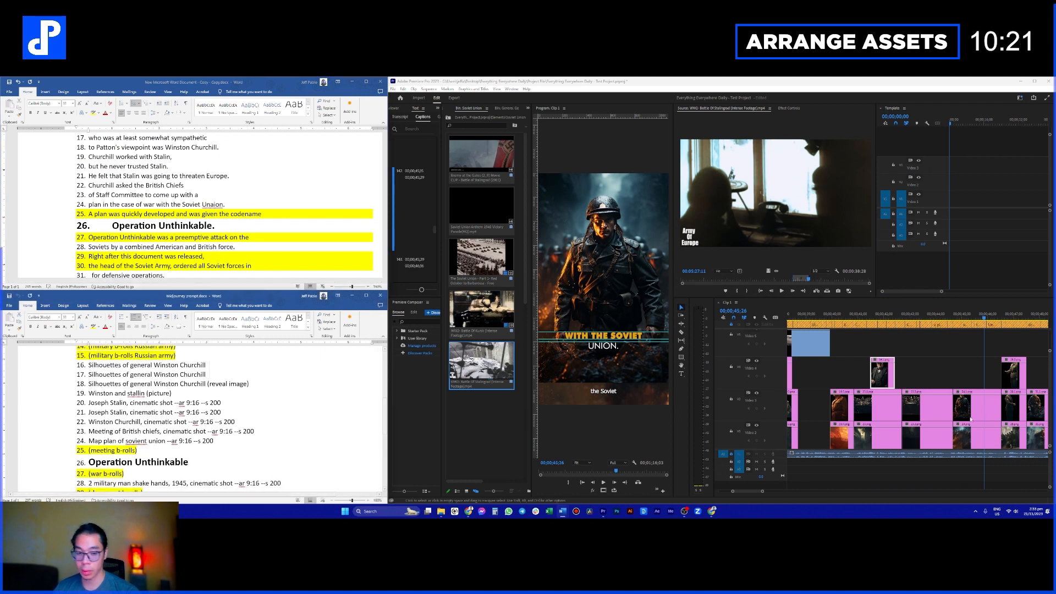
scroll(926, 412, up, 3)
scroll(926, 412, up, 3)
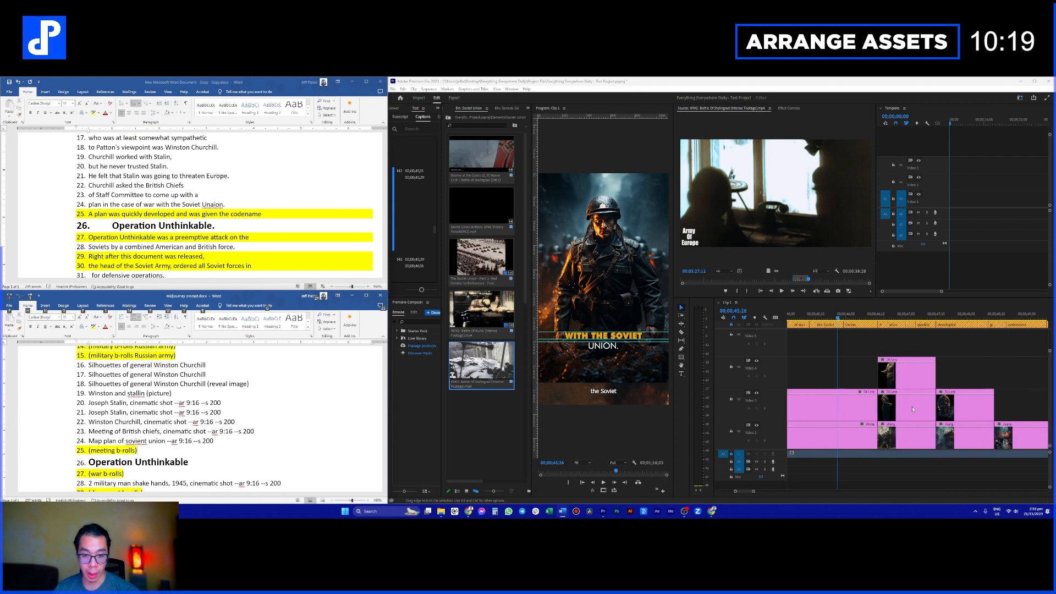
click(888, 405)
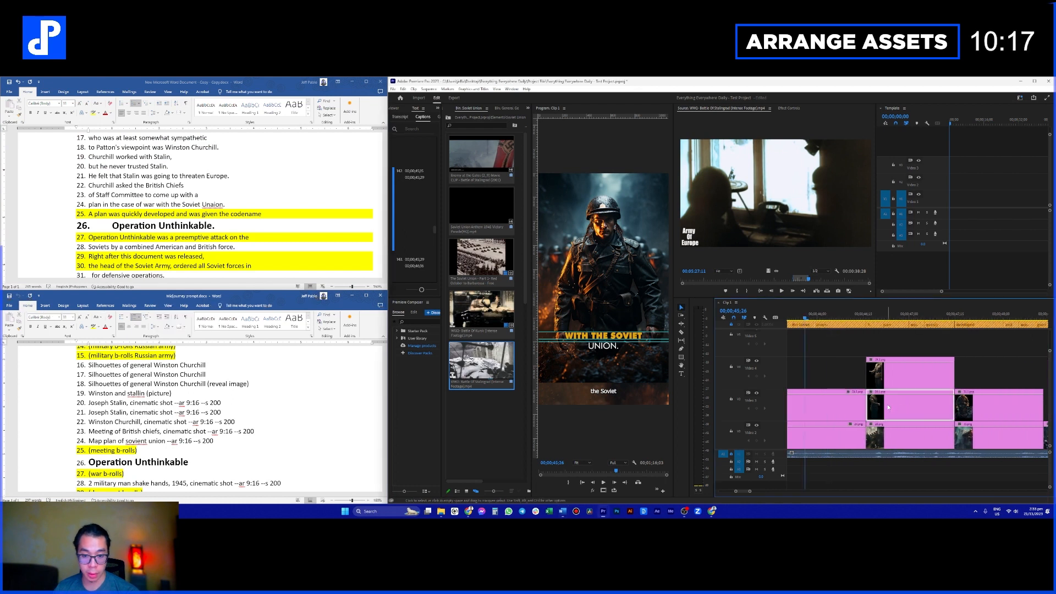
scroll(929, 398, down, 3)
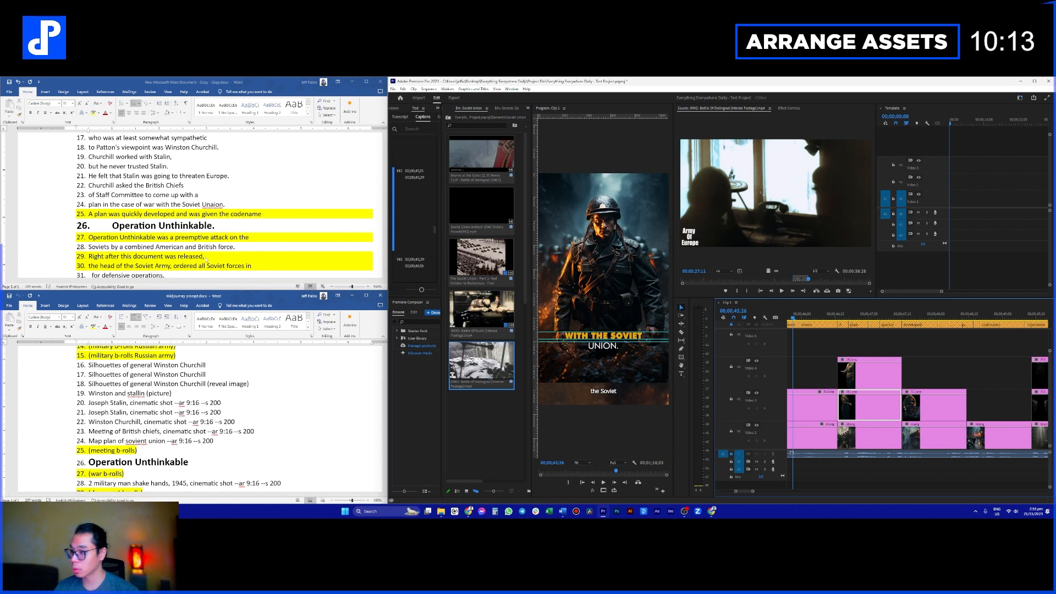
click(206, 256)
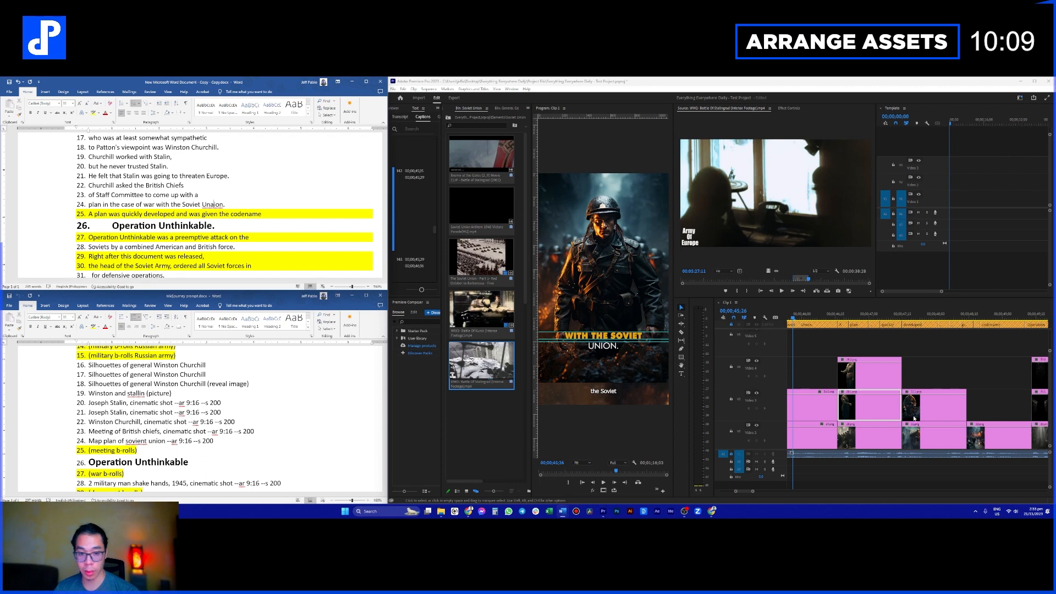
Step: Move all clips after the "with the Soviet Union" image later to open a gap for the line 25 b-roll
click(869, 407)
key(a)
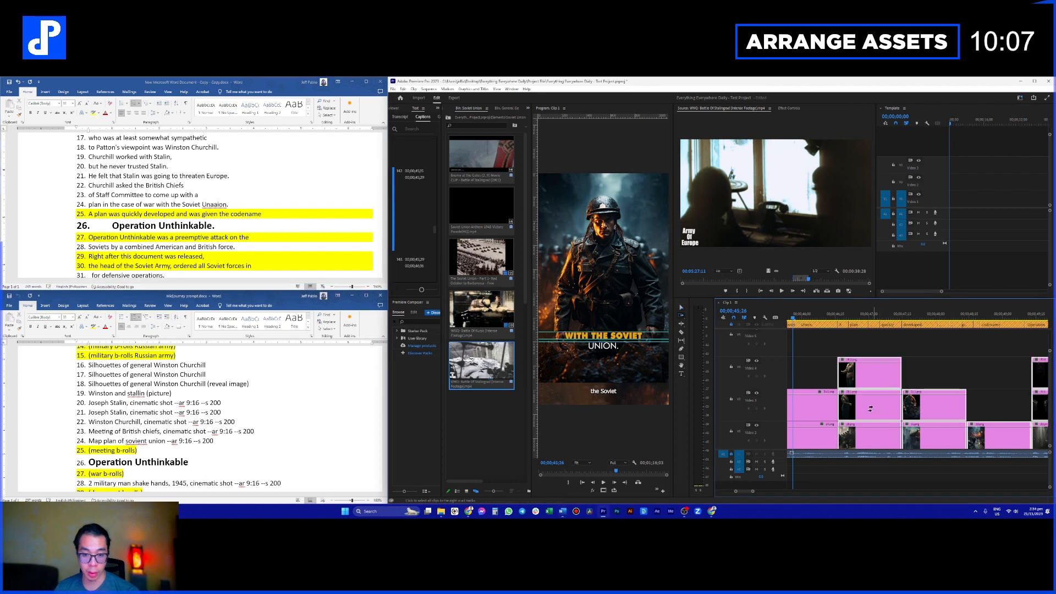
drag(863, 411, 953, 394)
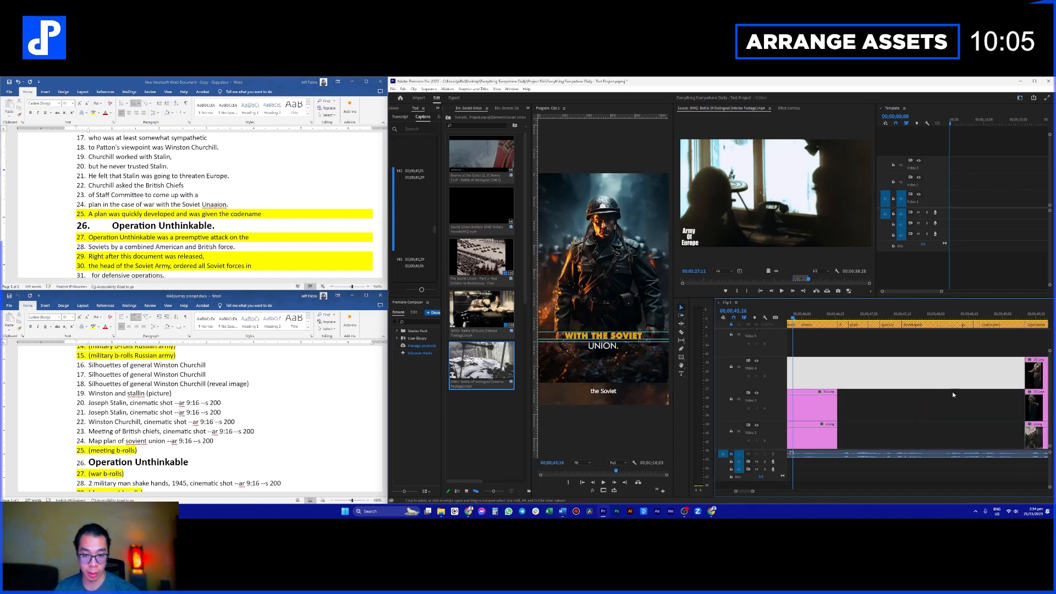
Step: Look through the Stalin and stock footage bins for meeting b-roll that suits script line 25
click(448, 118)
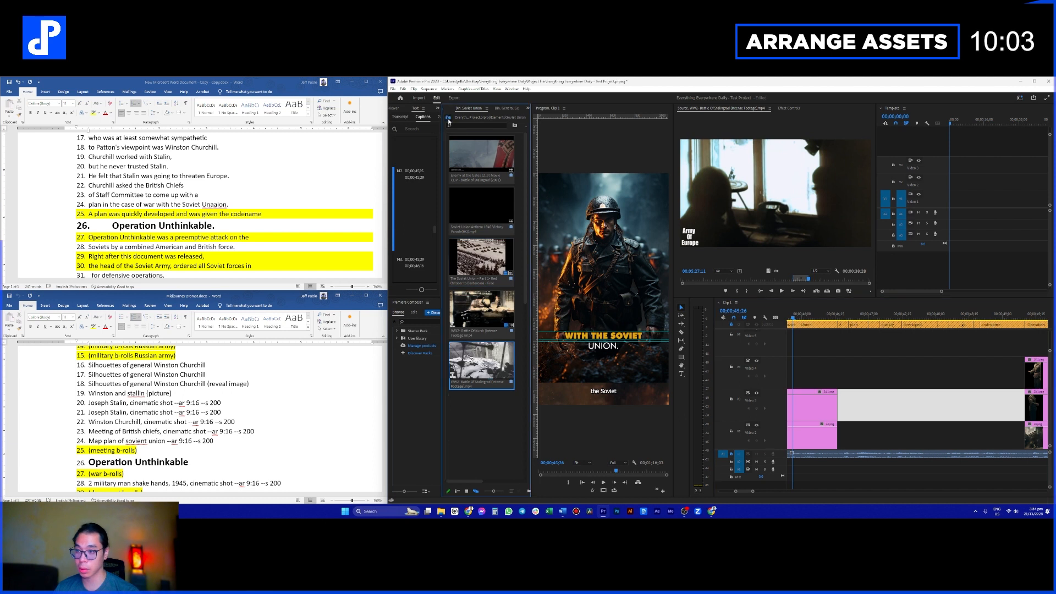
scroll(508, 382, down, 1)
double_click(488, 345)
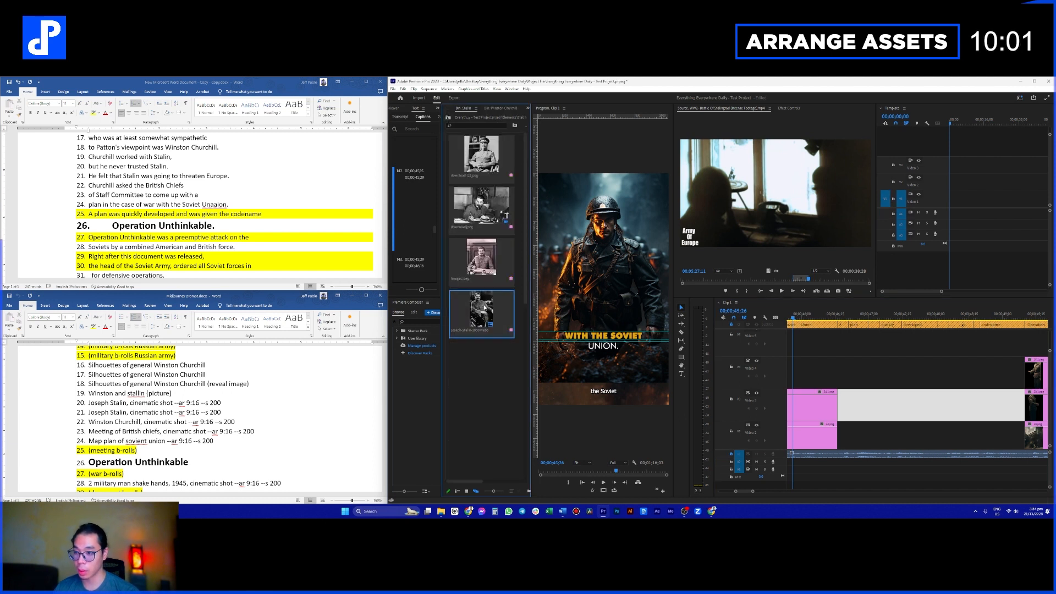
click(449, 118)
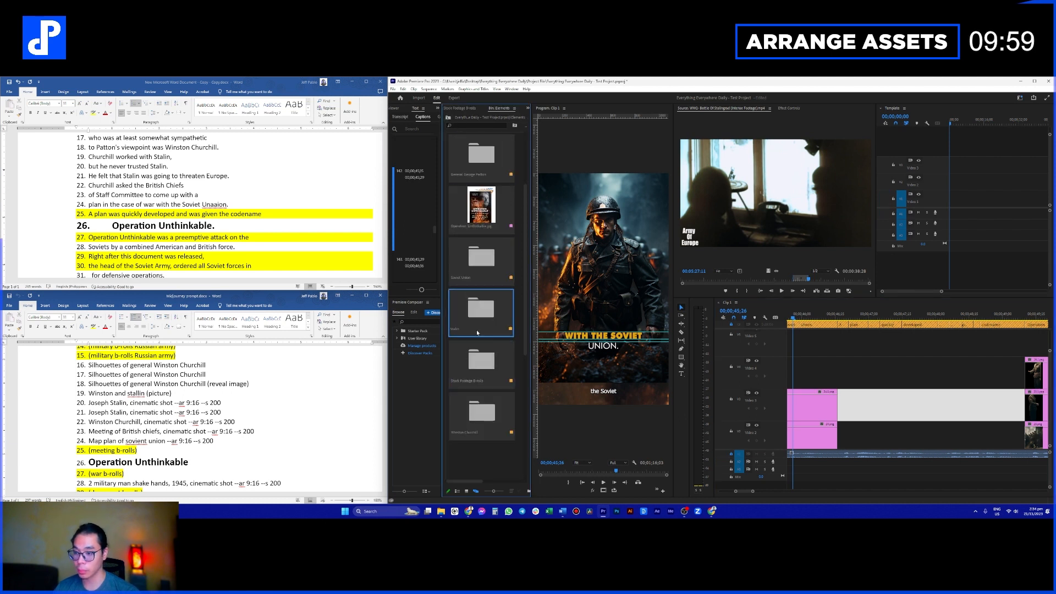
double_click(466, 347)
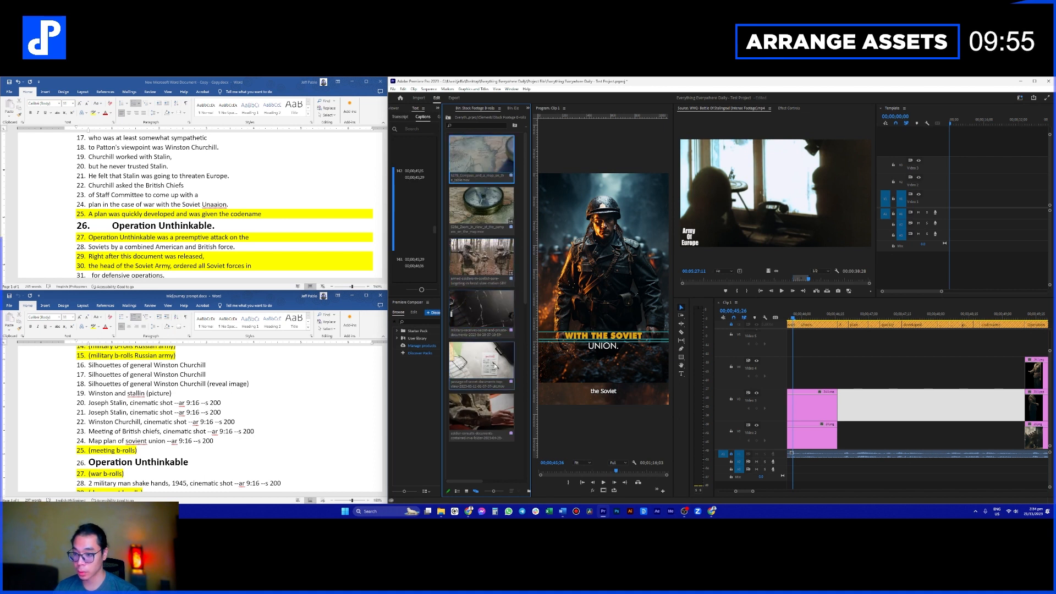
click(481, 257)
click(494, 424)
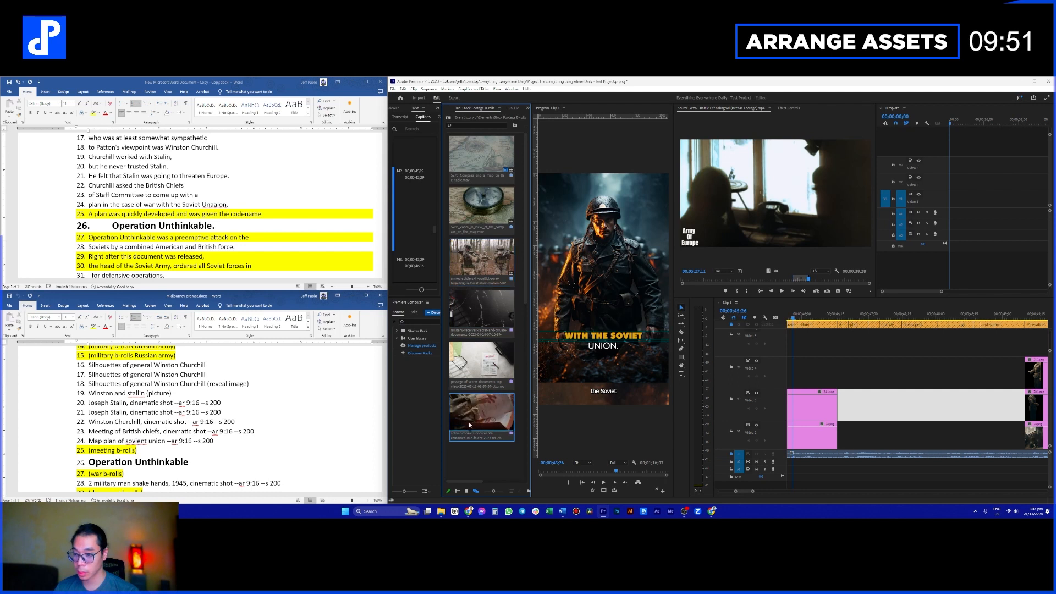
click(463, 362)
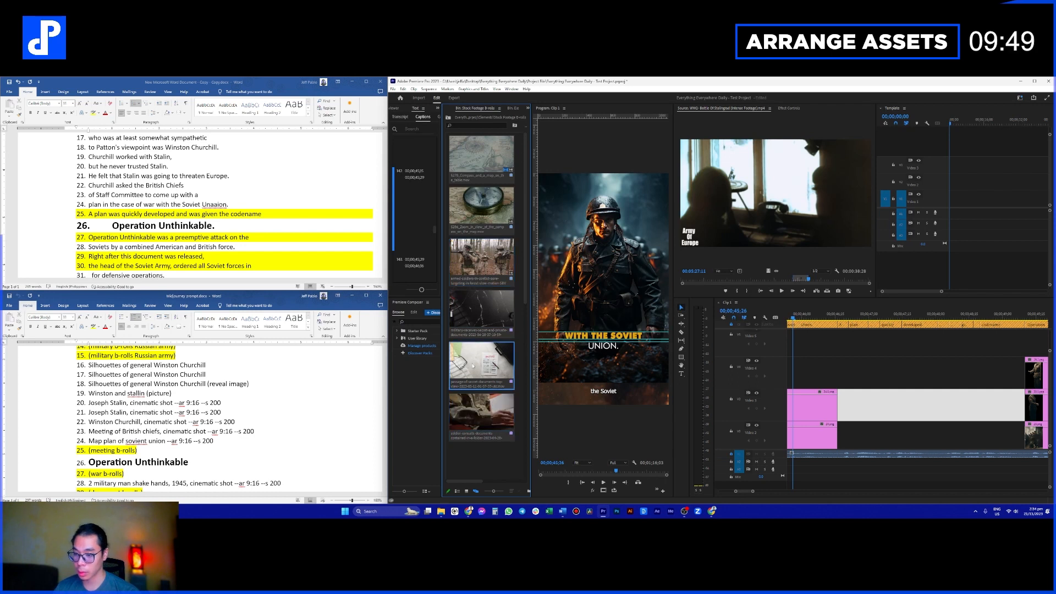
click(484, 314)
key(Up)
key(Up)
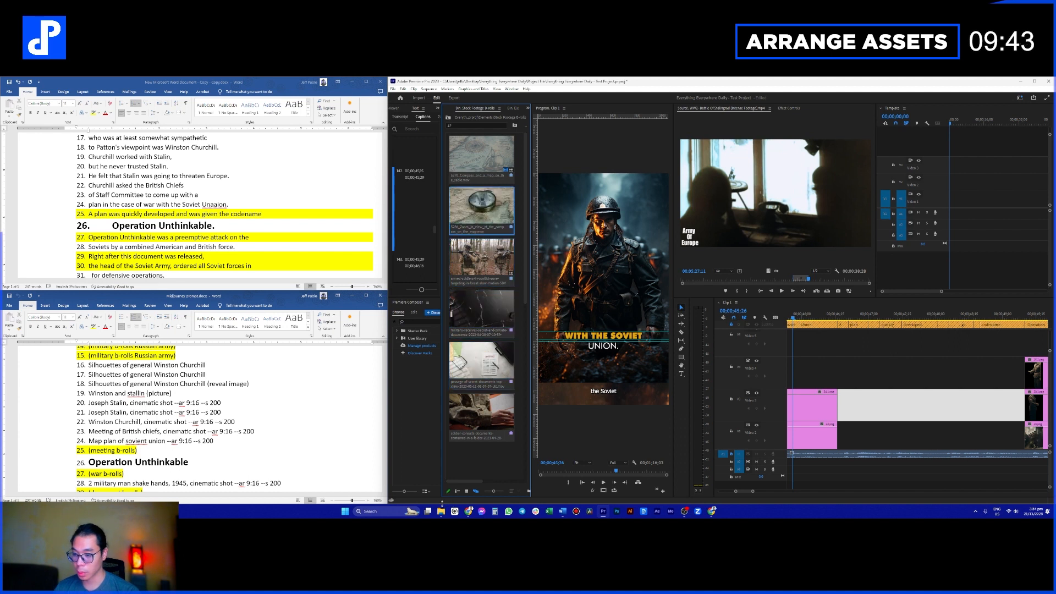
Step: Check the Video folder inside Downloads in File Explorer for b-roll footage
click(441, 510)
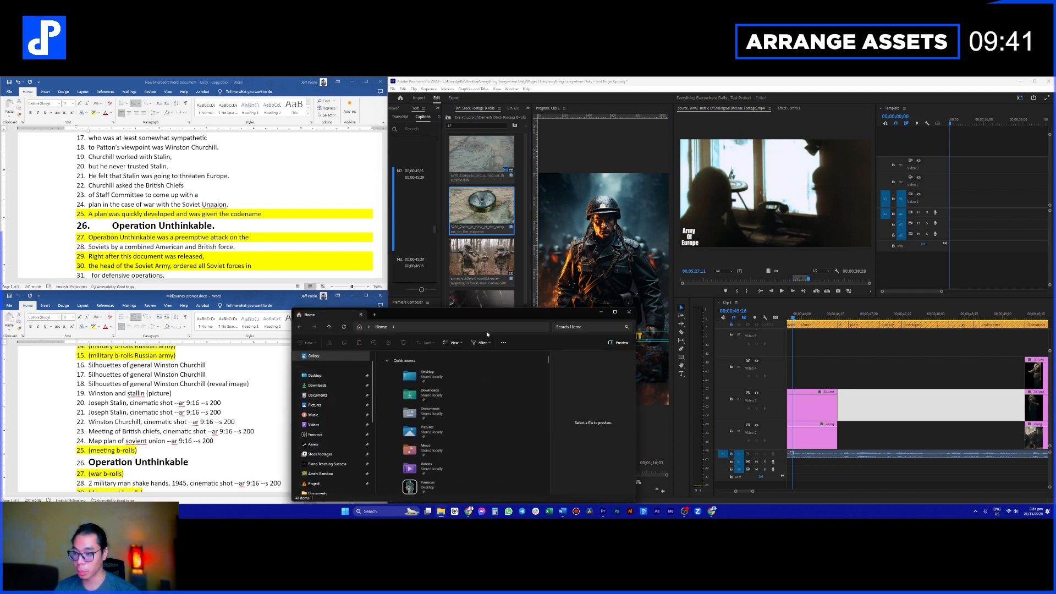
drag(479, 315, 810, 197)
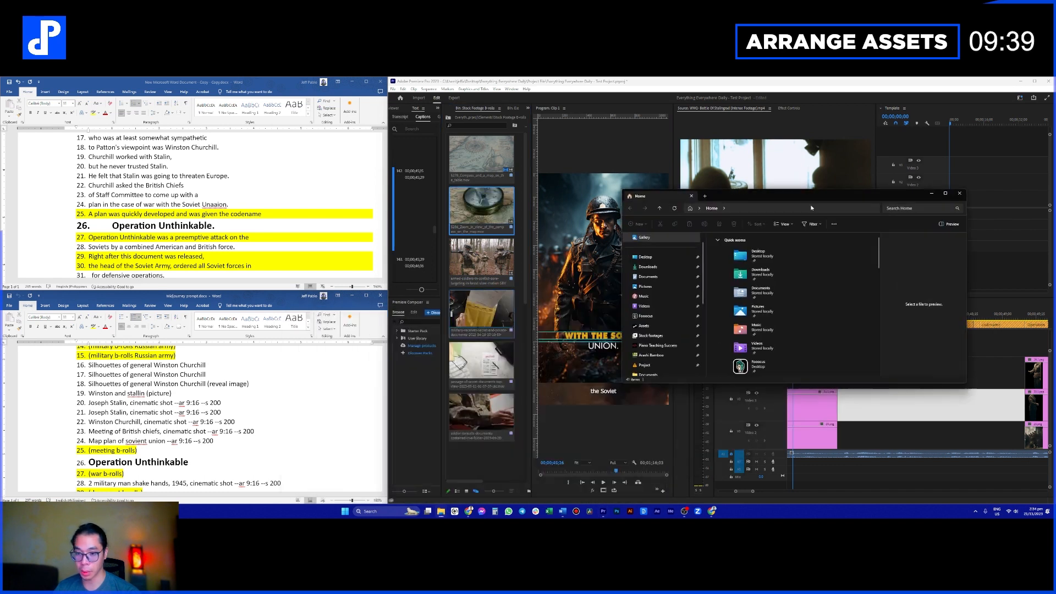
click(665, 267)
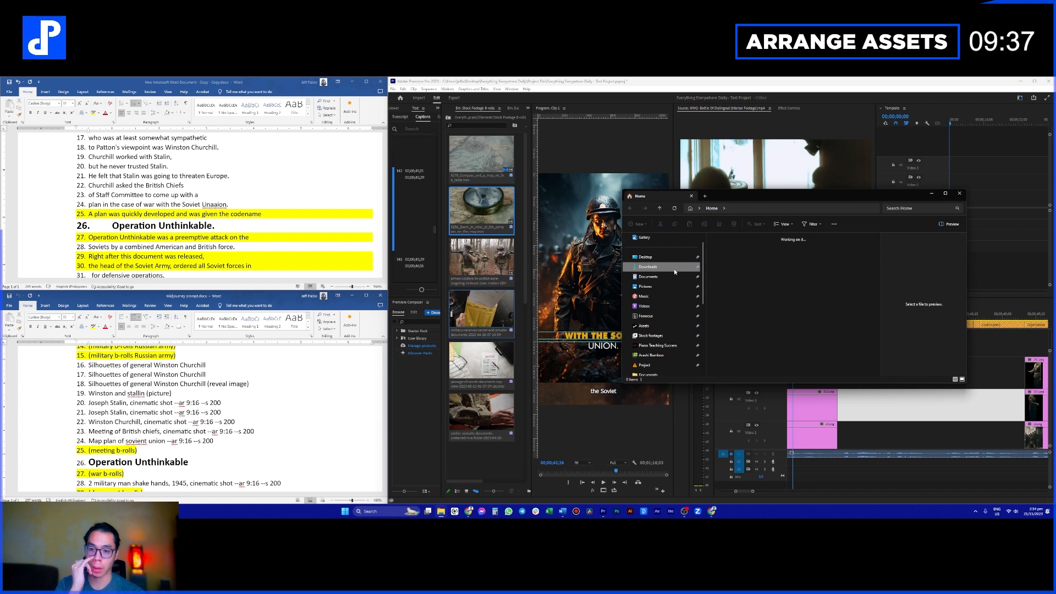
double_click(729, 324)
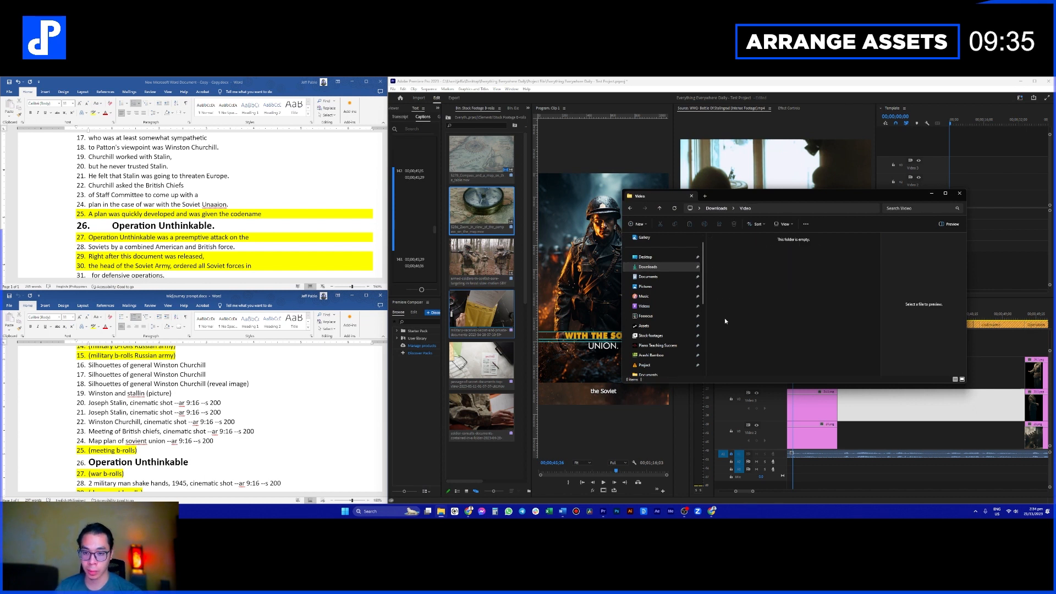
Step: Switch to Chrome and open a new browser window
click(468, 511)
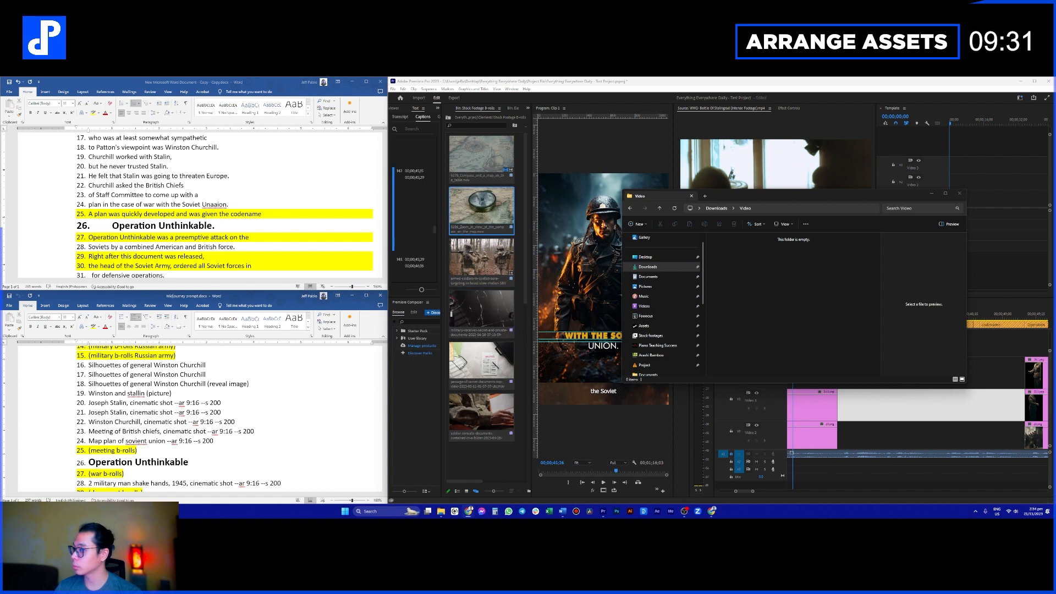
click(468, 510)
click(559, 322)
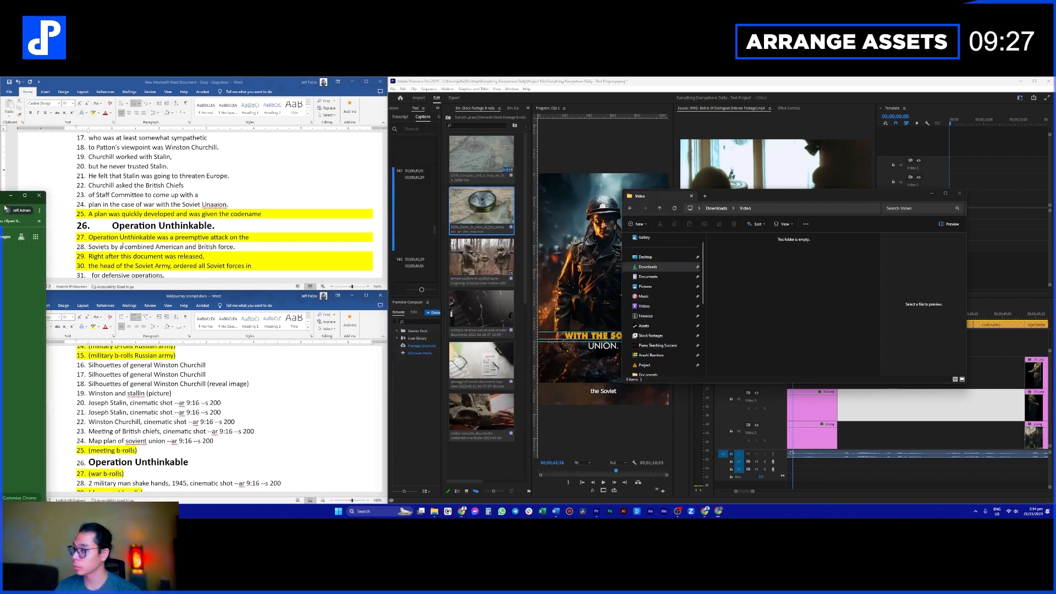
Step: Move the new browser window over the editing workspace, open Envato Elements and sign in with the saved account credentials
drag(4, 207, 601, 139)
click(531, 162)
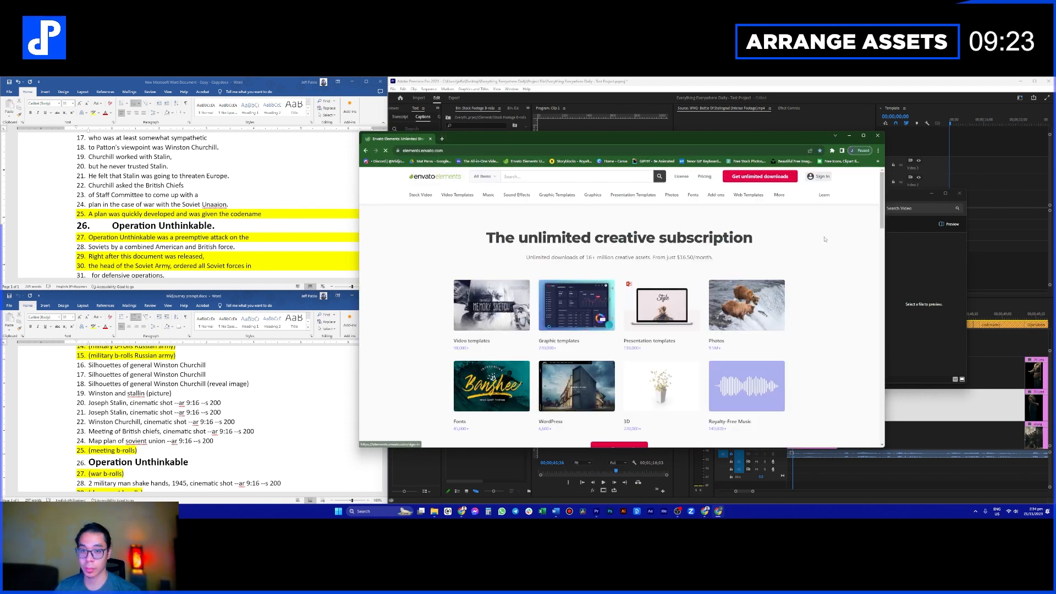
click(818, 176)
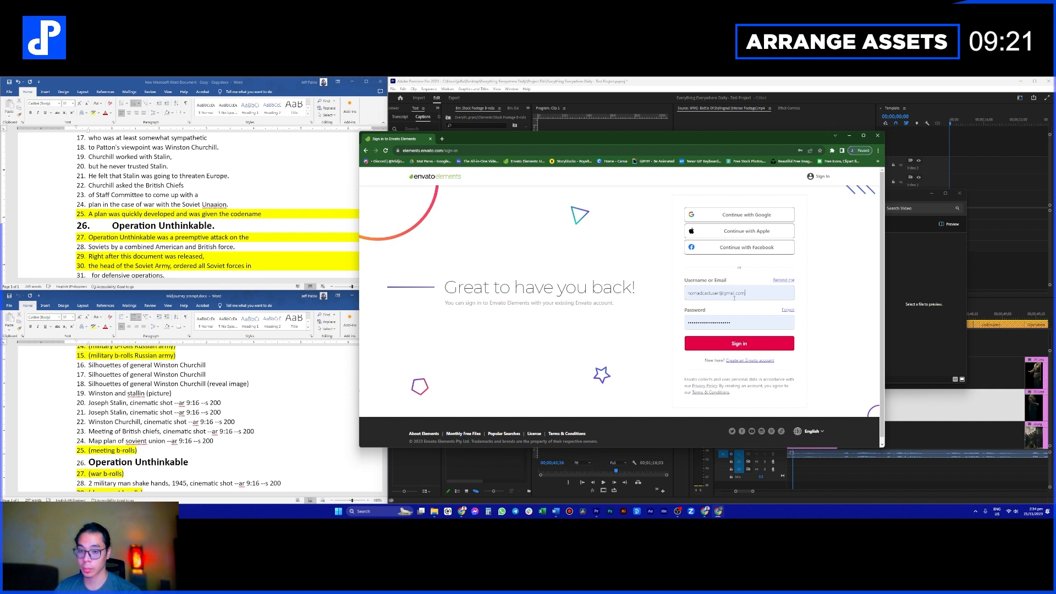
click(734, 344)
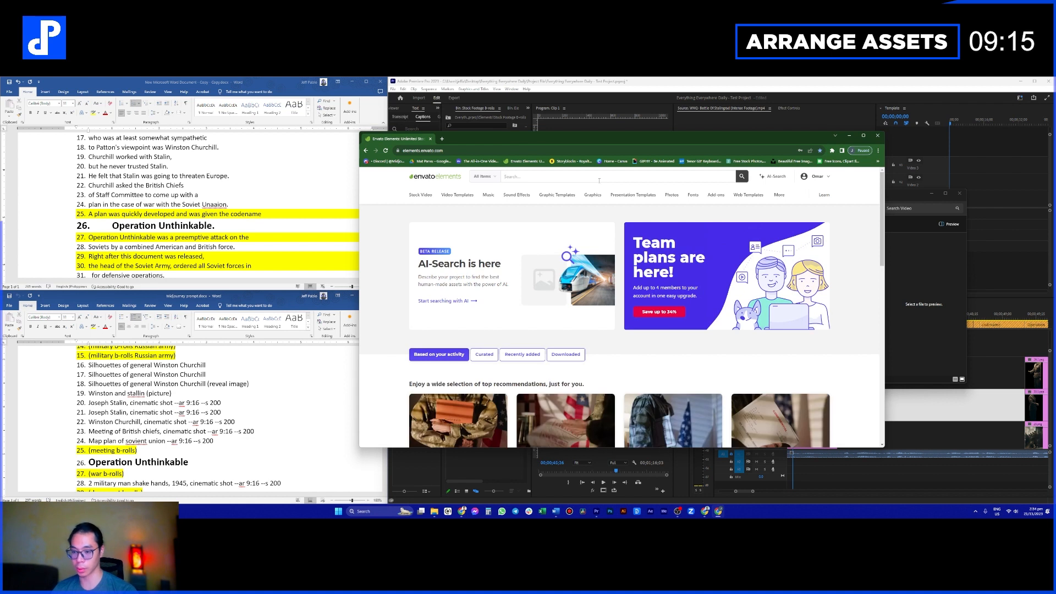
Step: Look through the recommended stock videos on the Envato Elements home page for suitable military meeting footage
scroll(590, 349, down, 3)
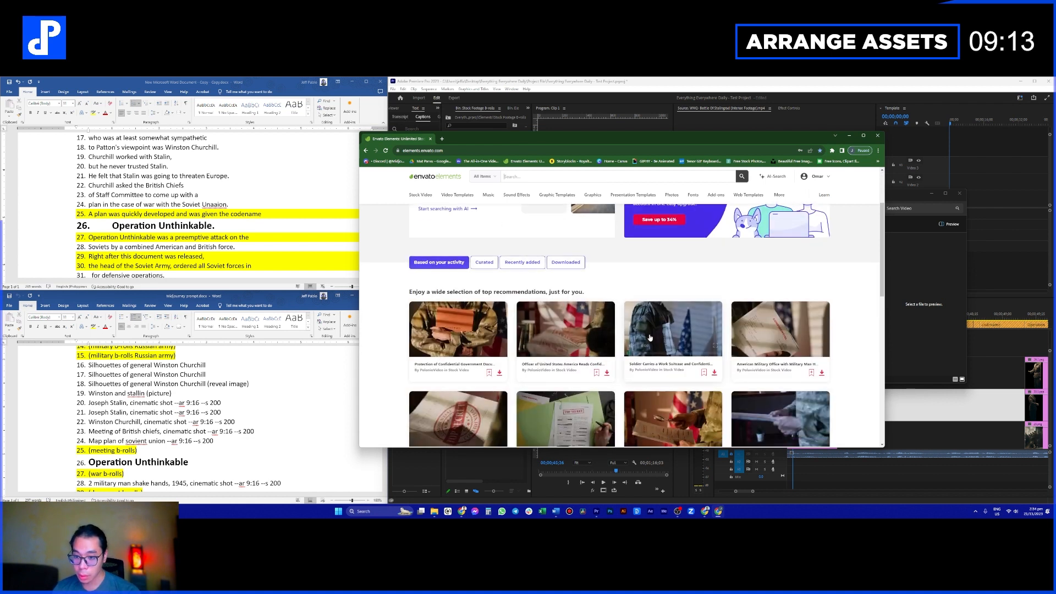
scroll(668, 345, down, 3)
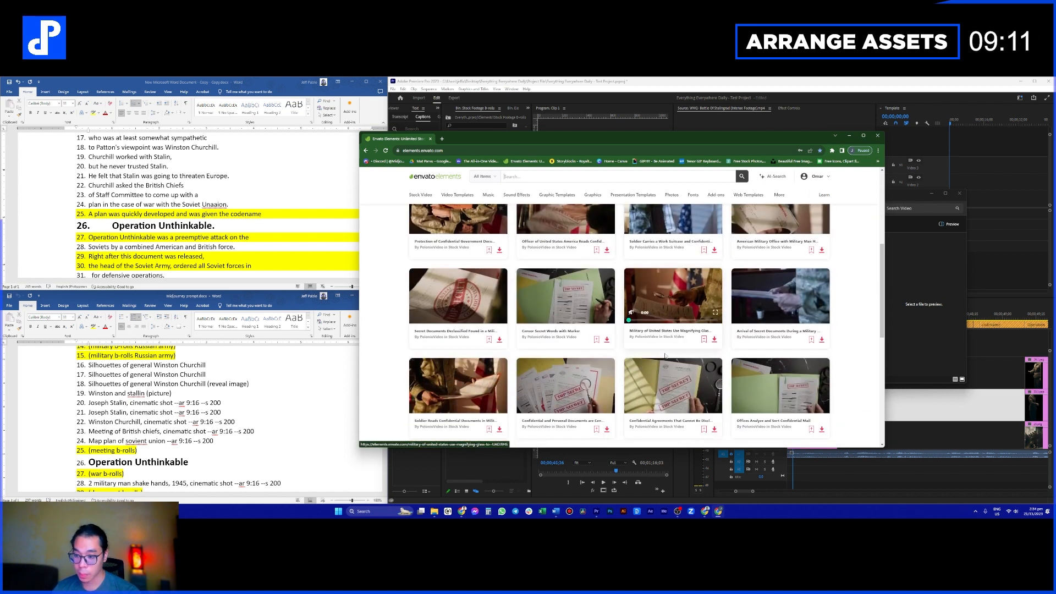
scroll(679, 337, up, 6)
scroll(678, 338, down, 10)
scroll(847, 277, up, 8)
scroll(847, 276, up, 5)
Step: Open the account's My Downloads list and look through the previously downloaded items for usable b-roll
click(820, 177)
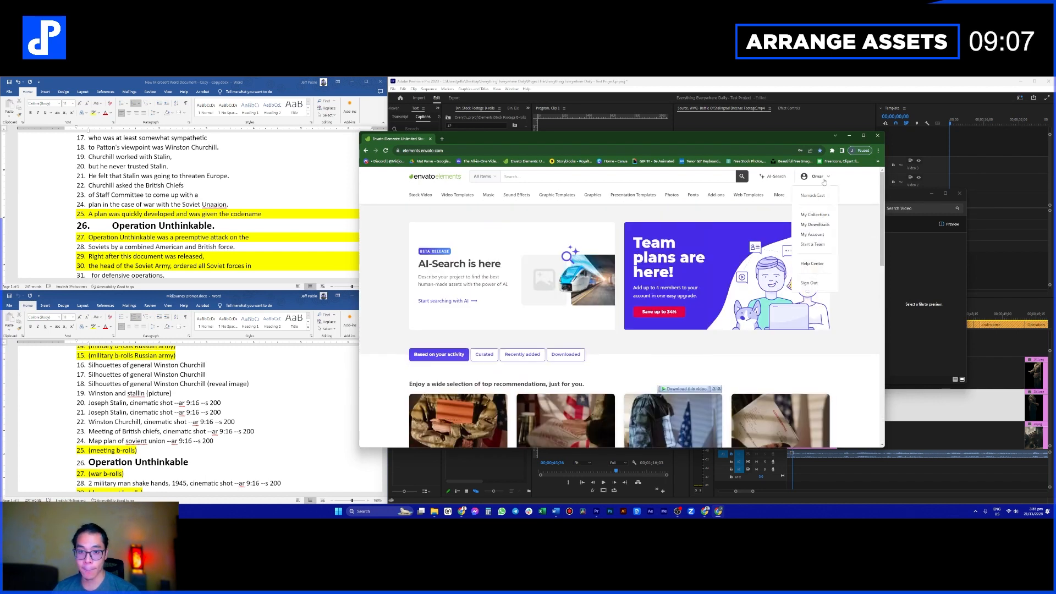
click(820, 225)
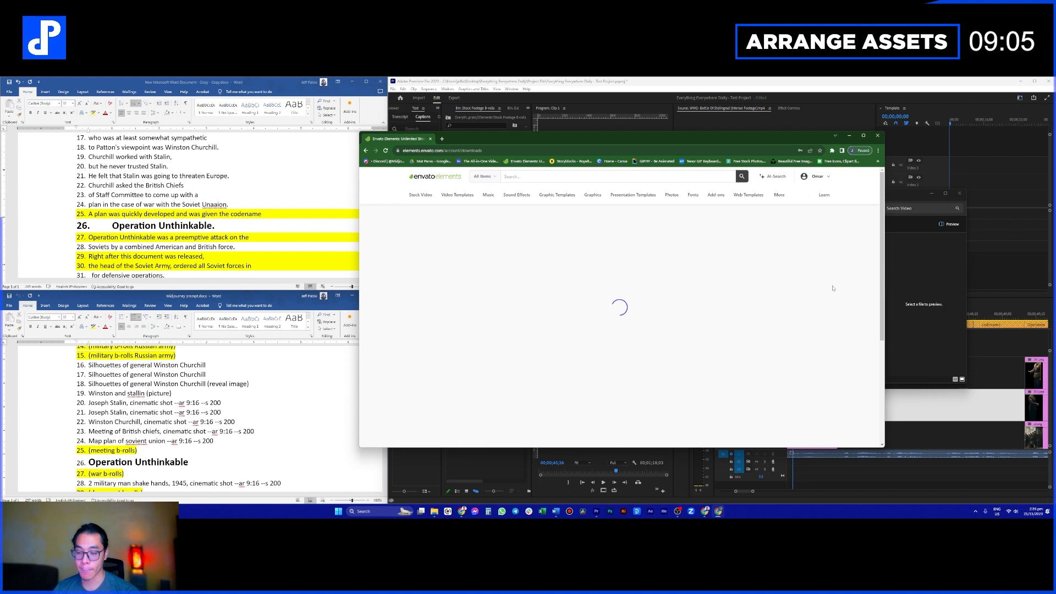
scroll(609, 321, down, 3)
scroll(663, 311, down, 3)
scroll(663, 311, down, 10)
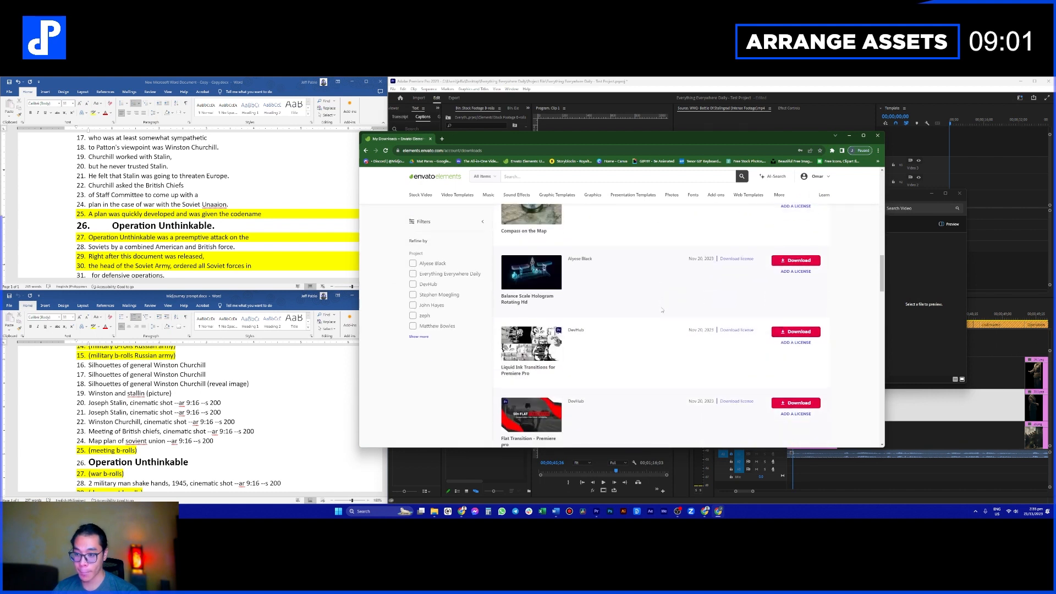
scroll(661, 309, down, 10)
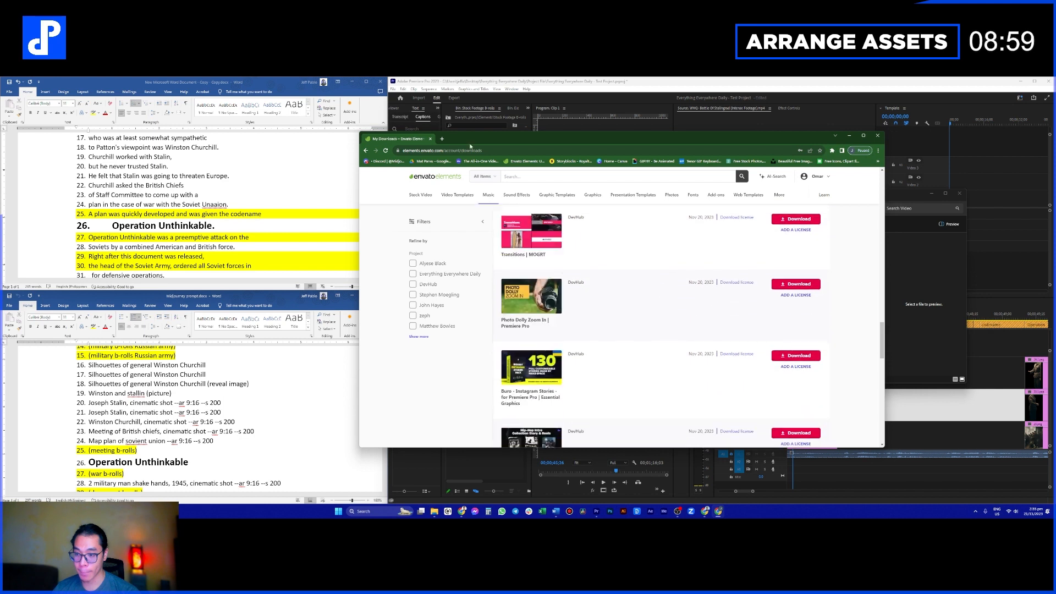
Step: Open Storyblocks in a new browser tab and search its video library for "military"
click(441, 138)
click(480, 162)
click(514, 139)
click(567, 163)
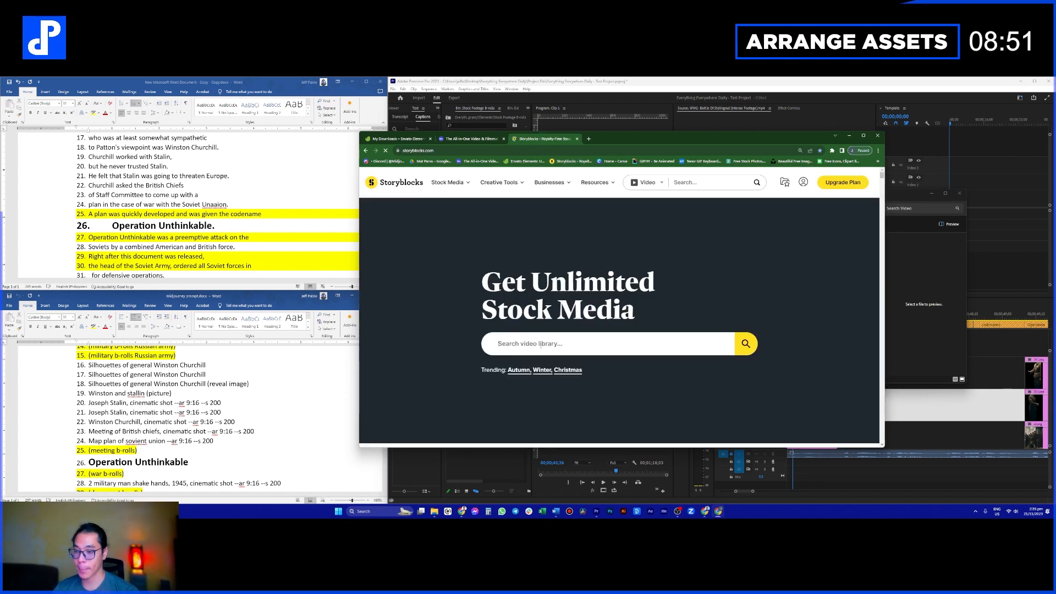
click(540, 343)
text(m)
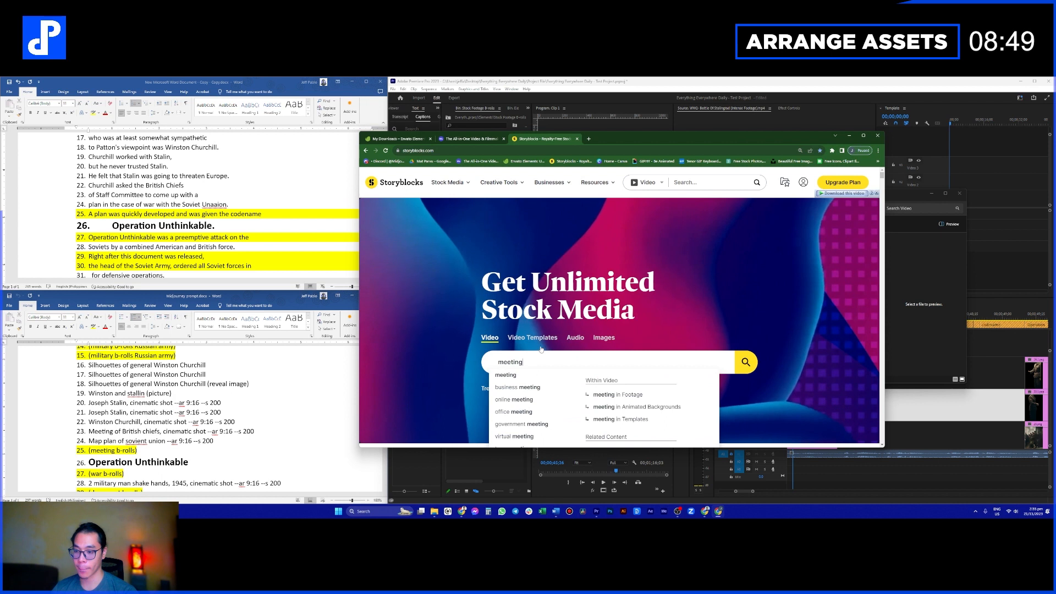
text(ilitary)
key(Return)
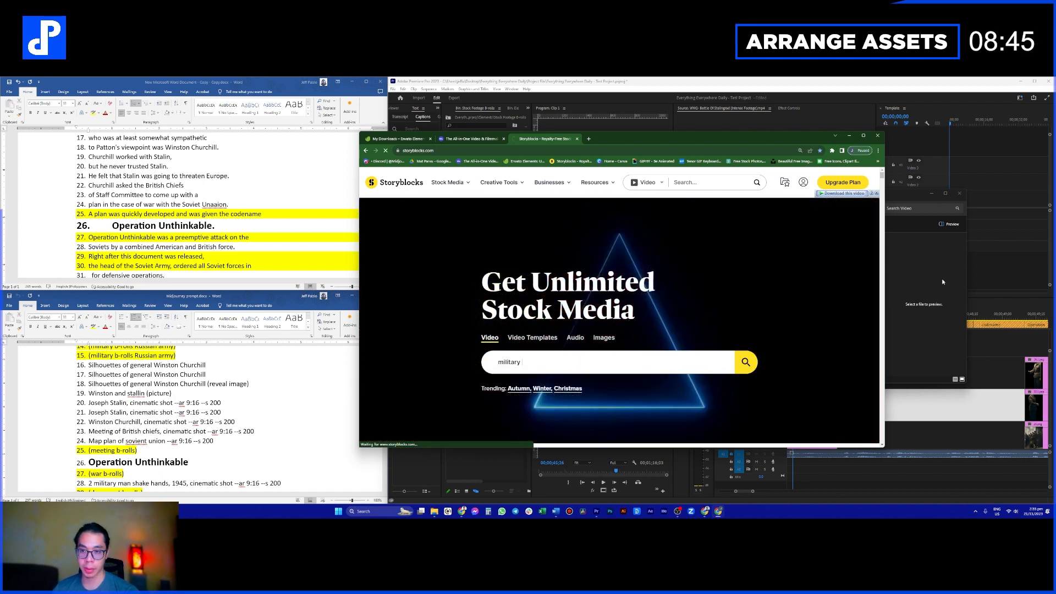
Step: Browse the Storyblocks military video results for meeting footage that suits script line 25
click(941, 279)
click(506, 276)
scroll(507, 276, down, 2)
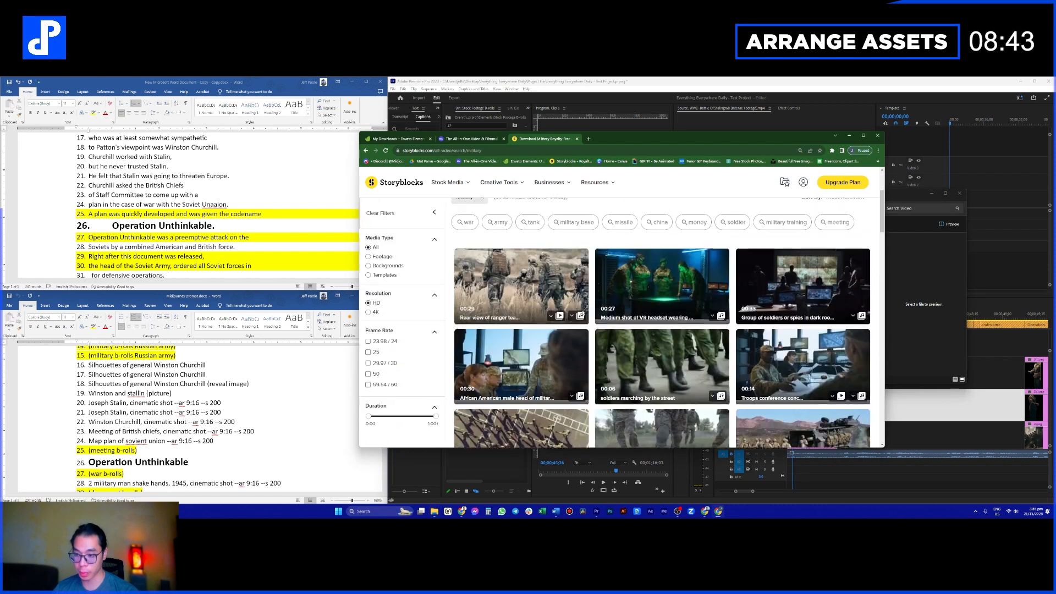
scroll(695, 313, down, 3)
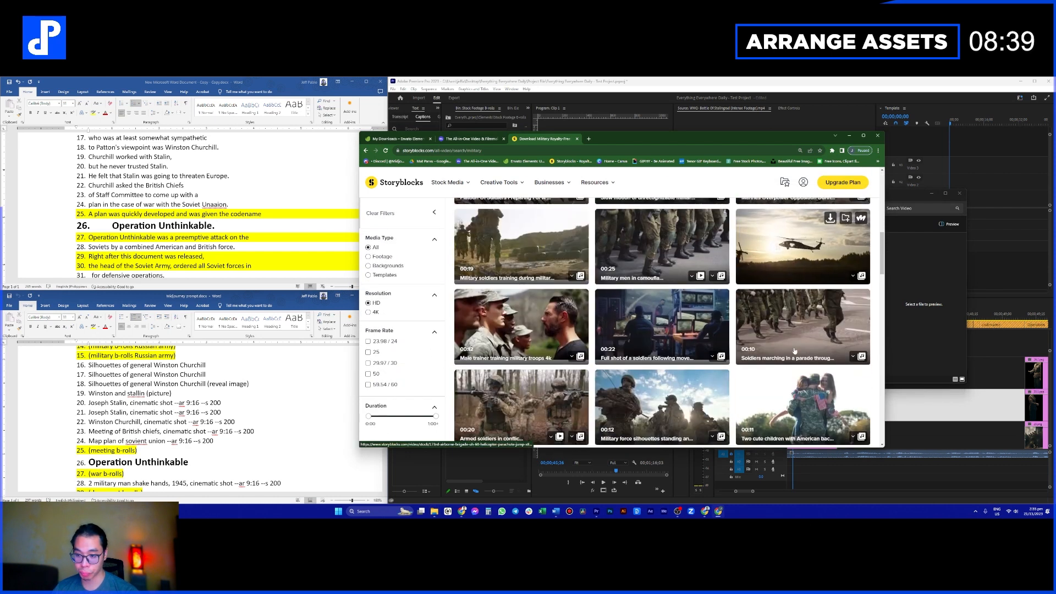
scroll(793, 351, down, 3)
scroll(792, 347, down, 3)
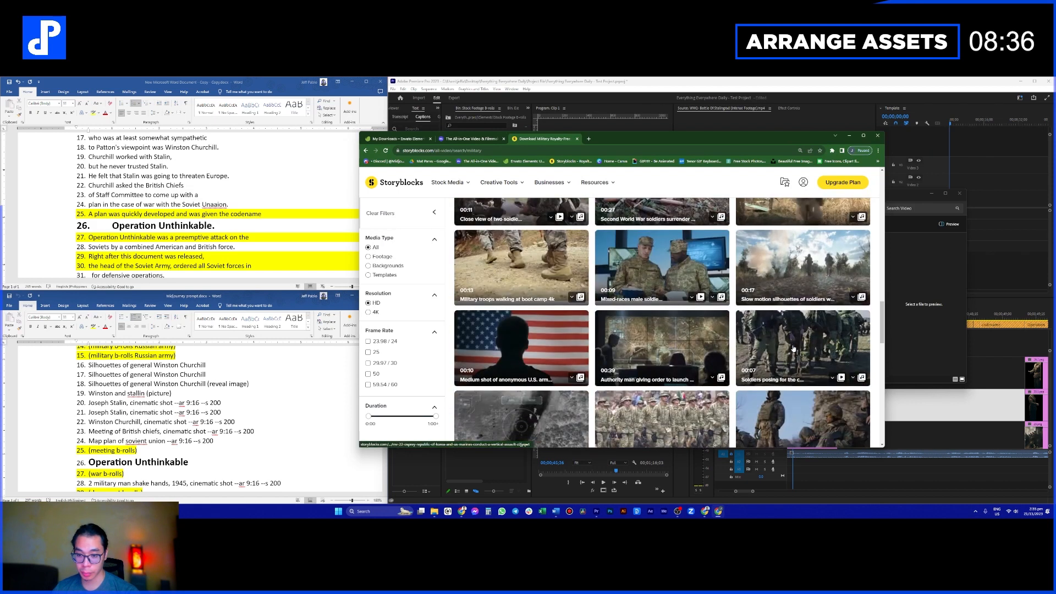
Step: Check script line 24 in Word, switch back to Premiere Pro and play the sequence from the end of the "with the Soviet Union" image
click(991, 346)
click(219, 204)
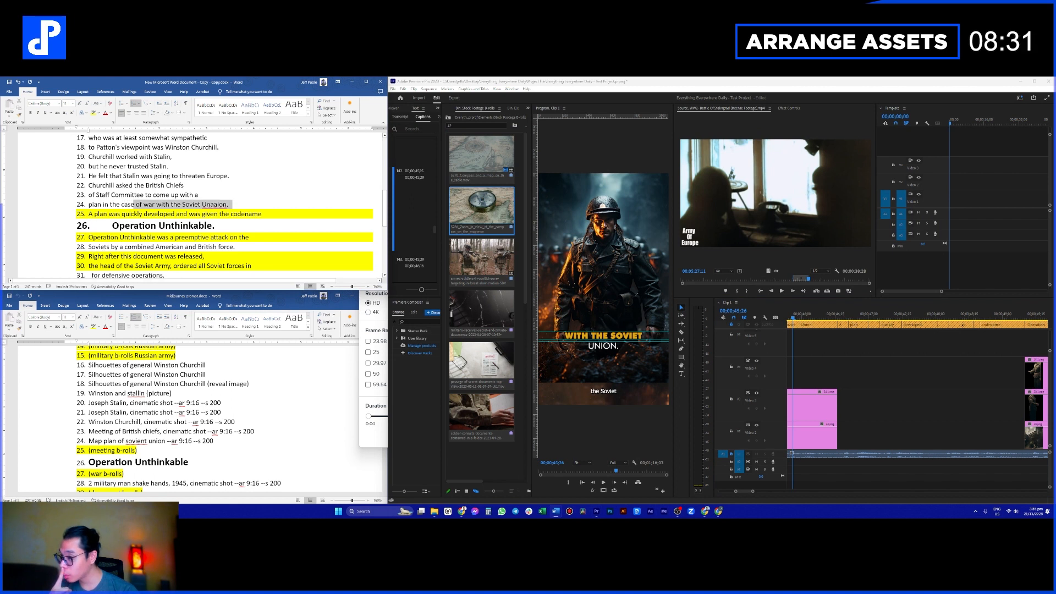
click(882, 381)
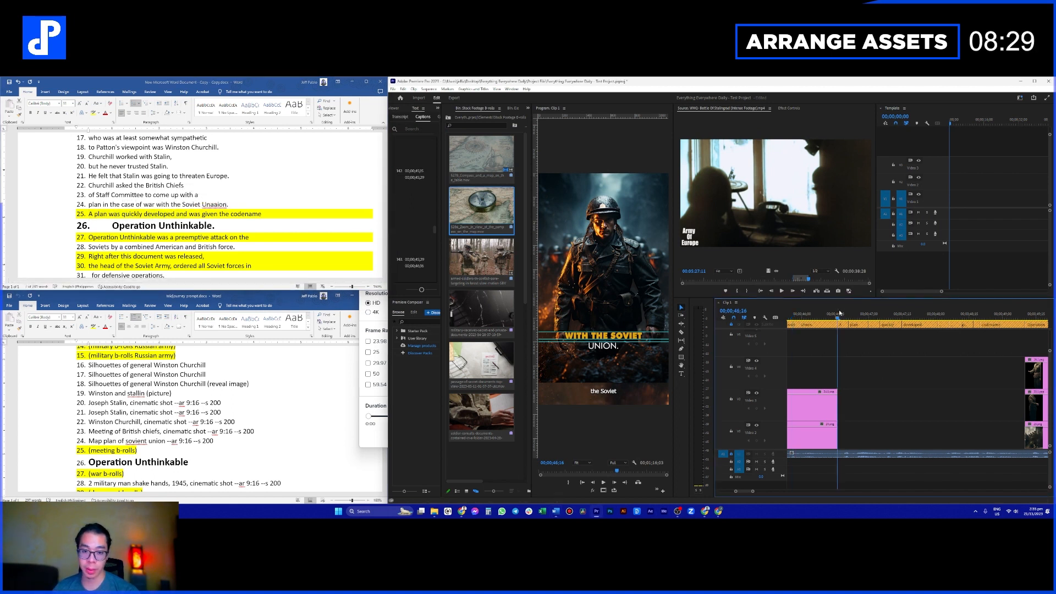
key(space)
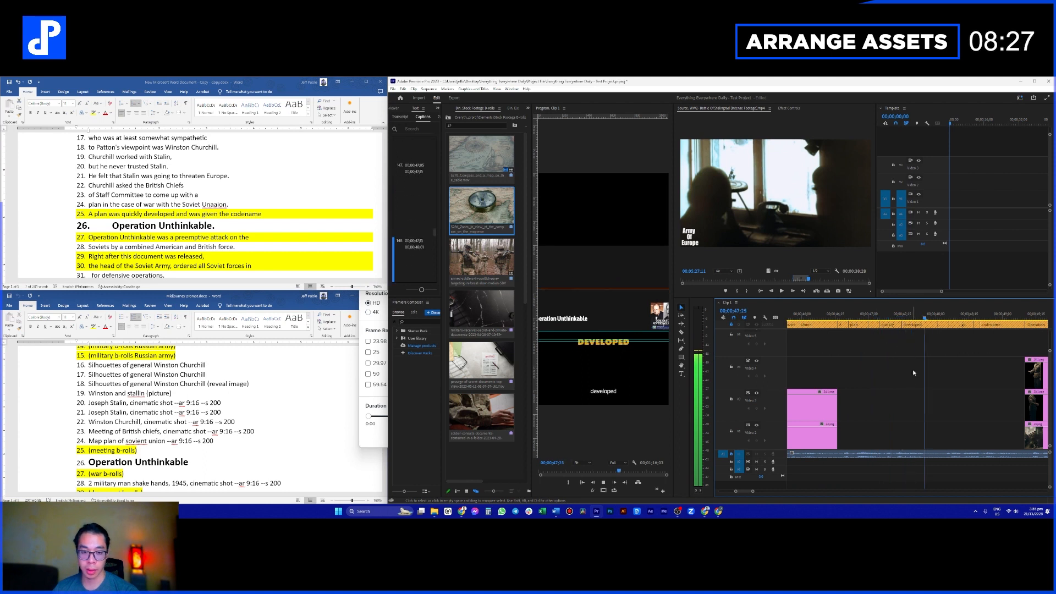
key(space)
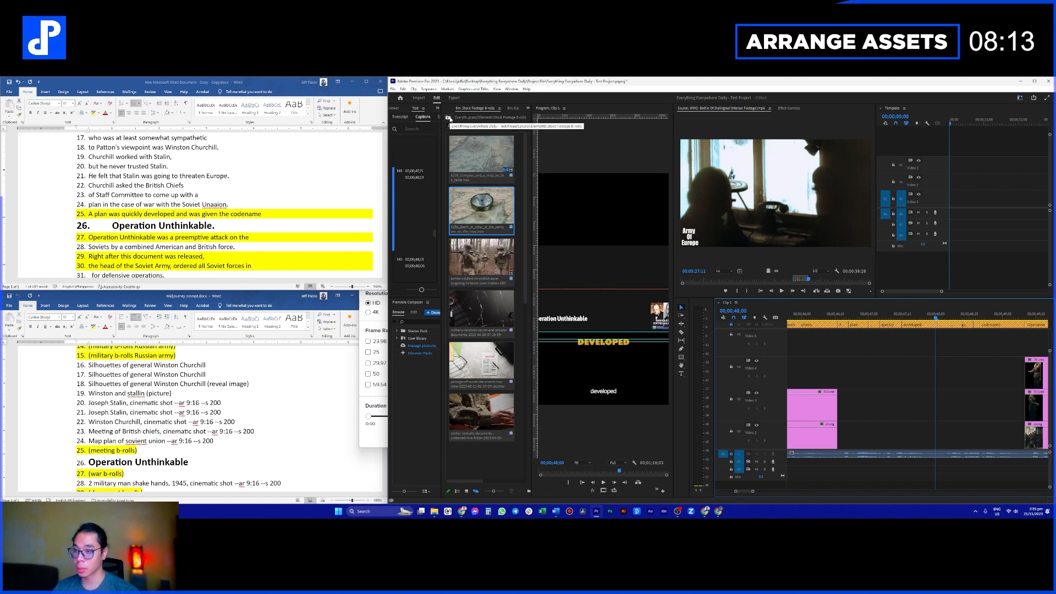
Step: Look through the Soviet Union, Winston Churchill and General George Patton bins for a clip containing meeting footage
click(449, 118)
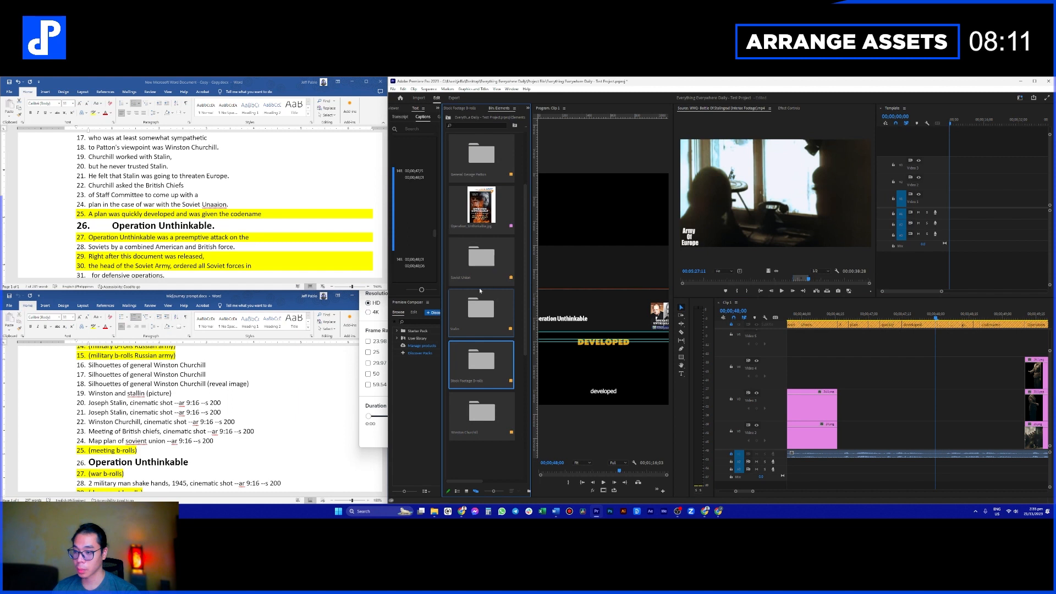
double_click(480, 279)
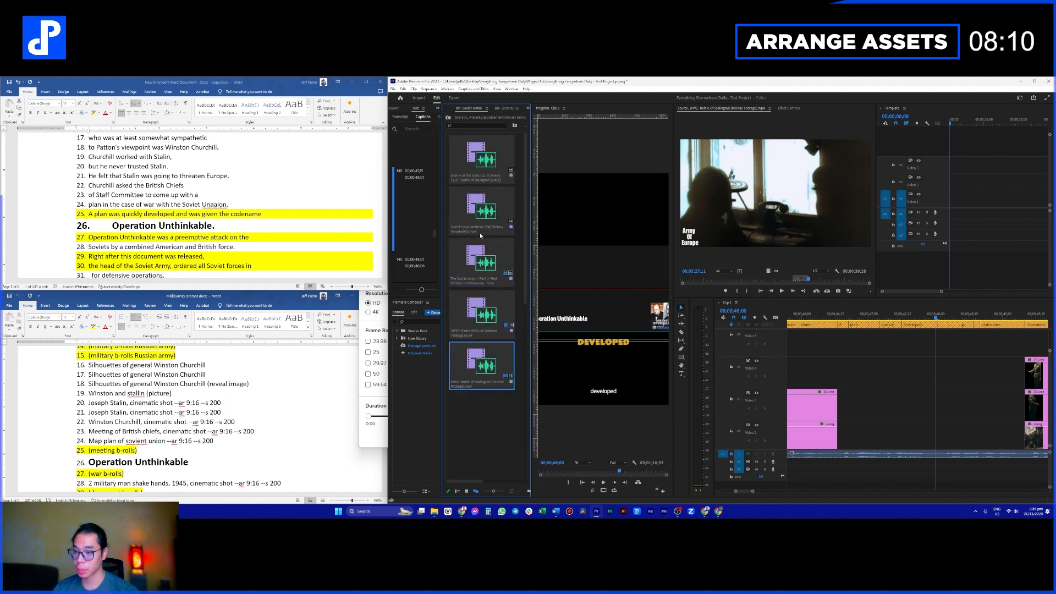
click(449, 120)
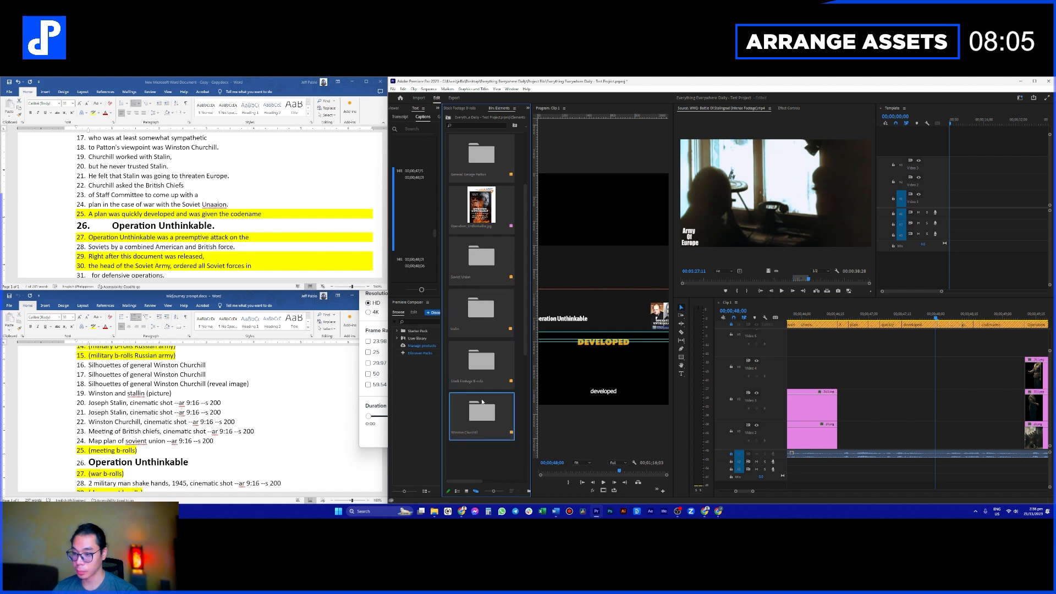
double_click(481, 411)
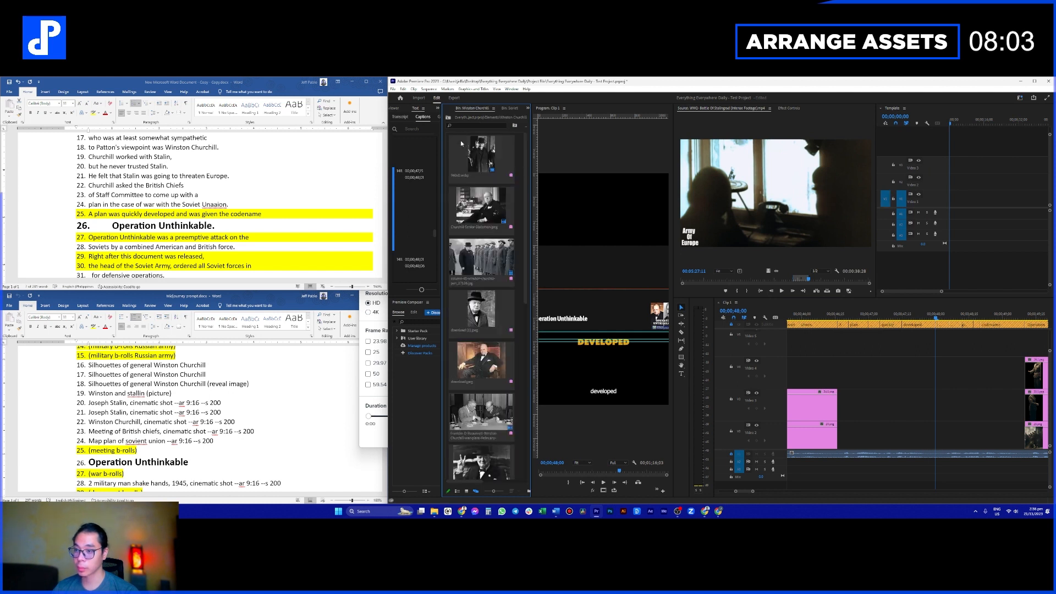
click(448, 120)
double_click(478, 169)
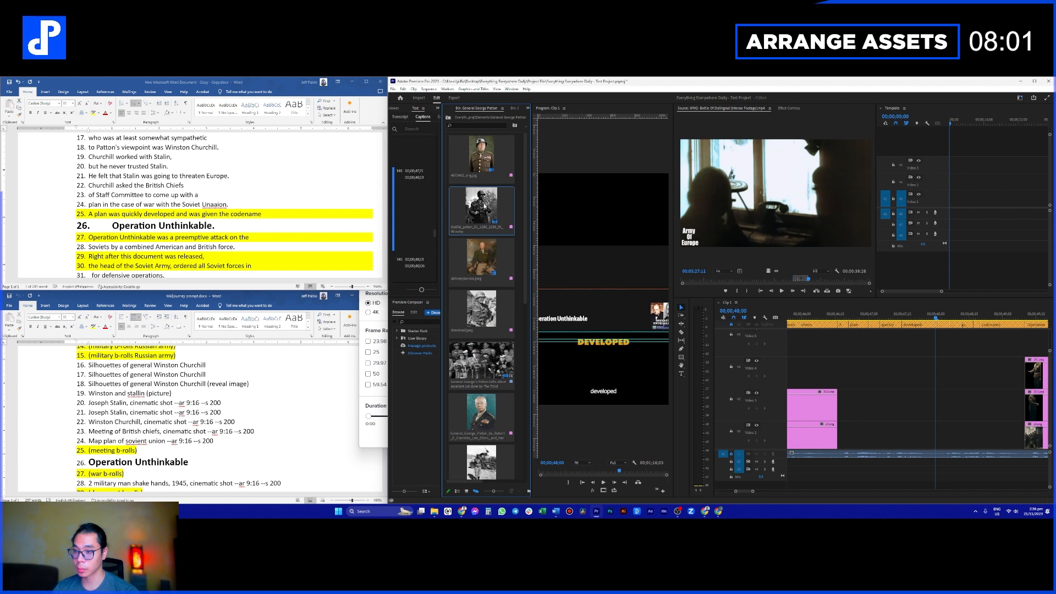
scroll(502, 398, down, 5)
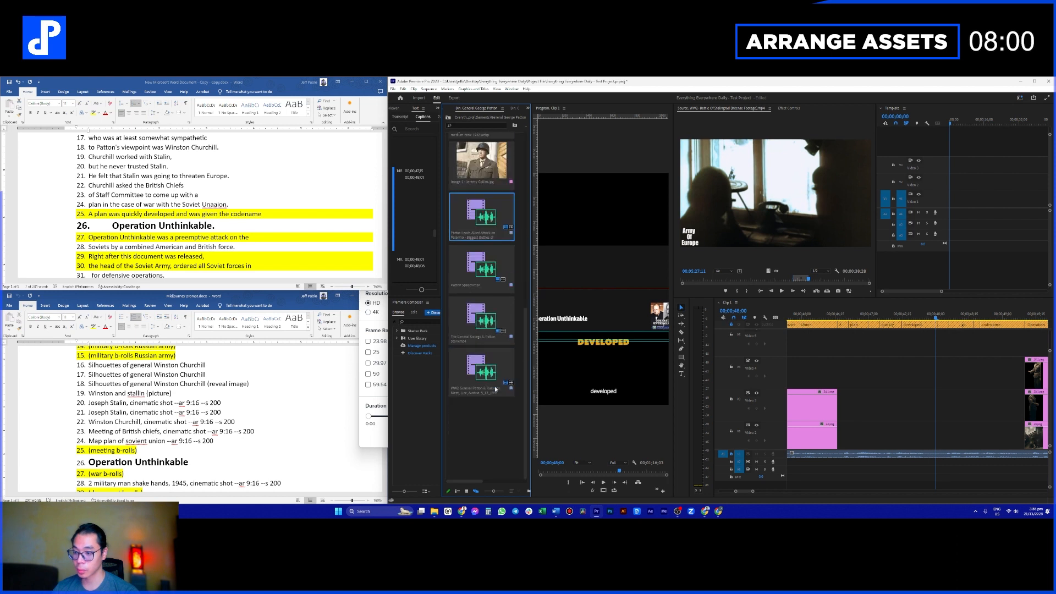
Step: Find a meeting shot in the "Patton Leads Allied Attack on Palermo" video and place it directly after the "with the Soviet Union" image
double_click(484, 212)
drag(749, 281, 810, 285)
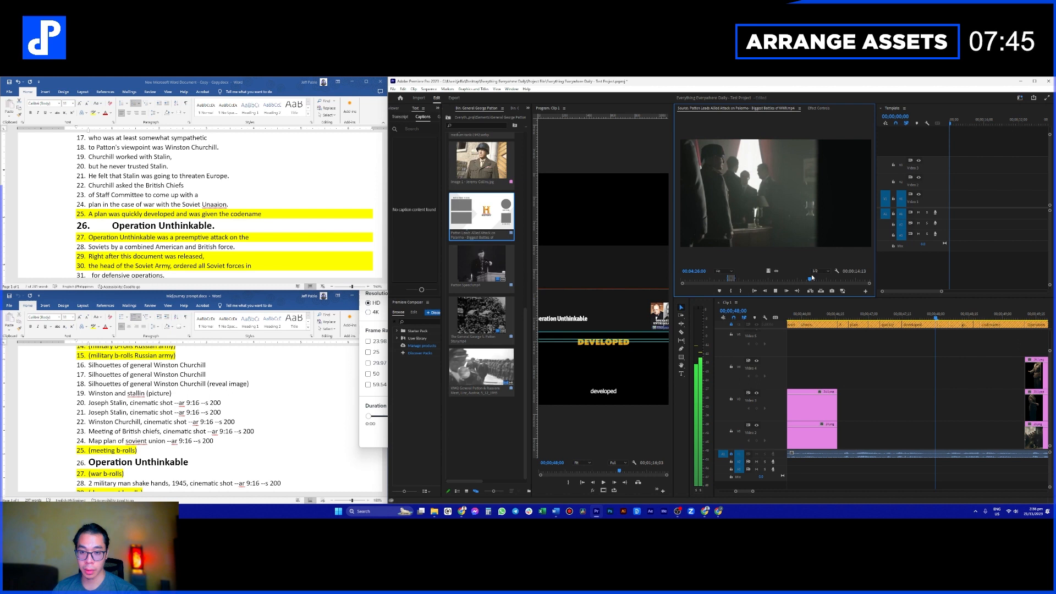
drag(812, 279, 840, 342)
Step: Cut the meeting clip before the "Operation Unthinkable" image, delete the excess, move the clip down two tracks and play the section
key(c)
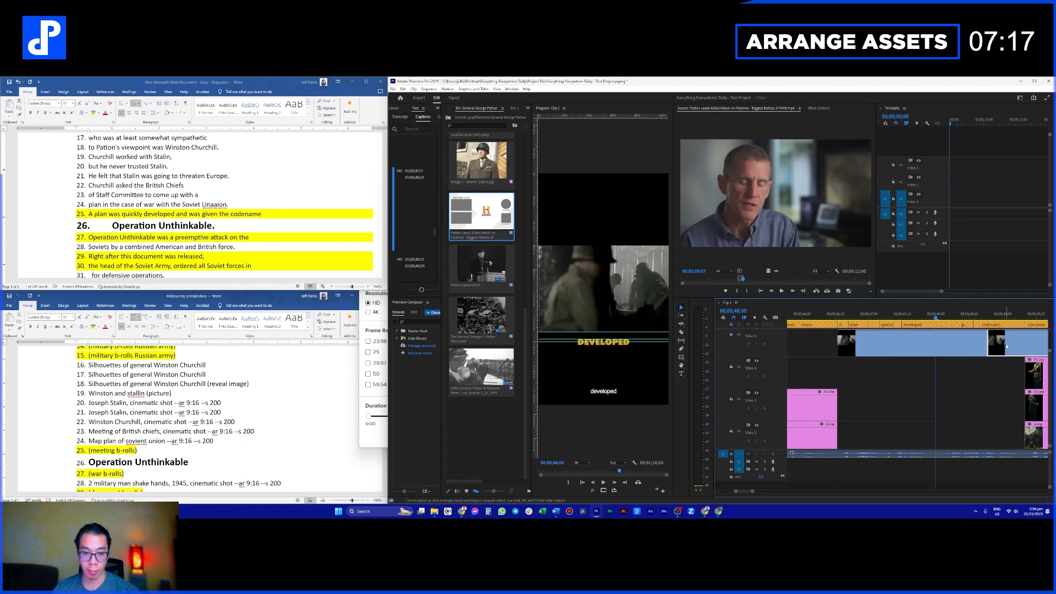
key(Delete)
click(872, 343)
key(alt+Down)
key(alt+Down)
key(space)
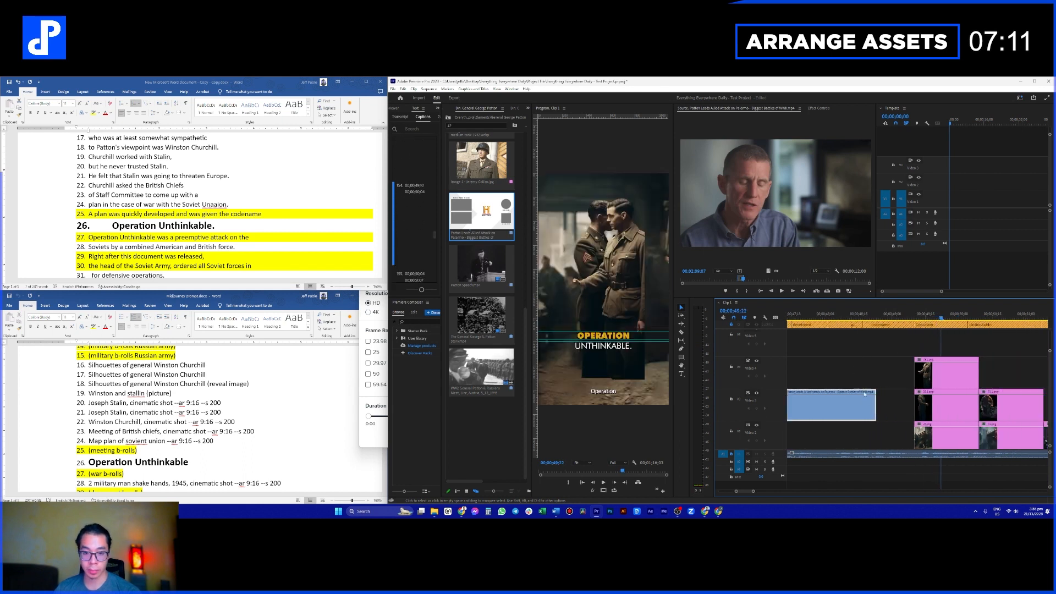
Step: Shift all image clips after the meeting b-roll later on the timeline to widen the gap from "Operation Unthinkable" onward
scroll(874, 407, right, 3)
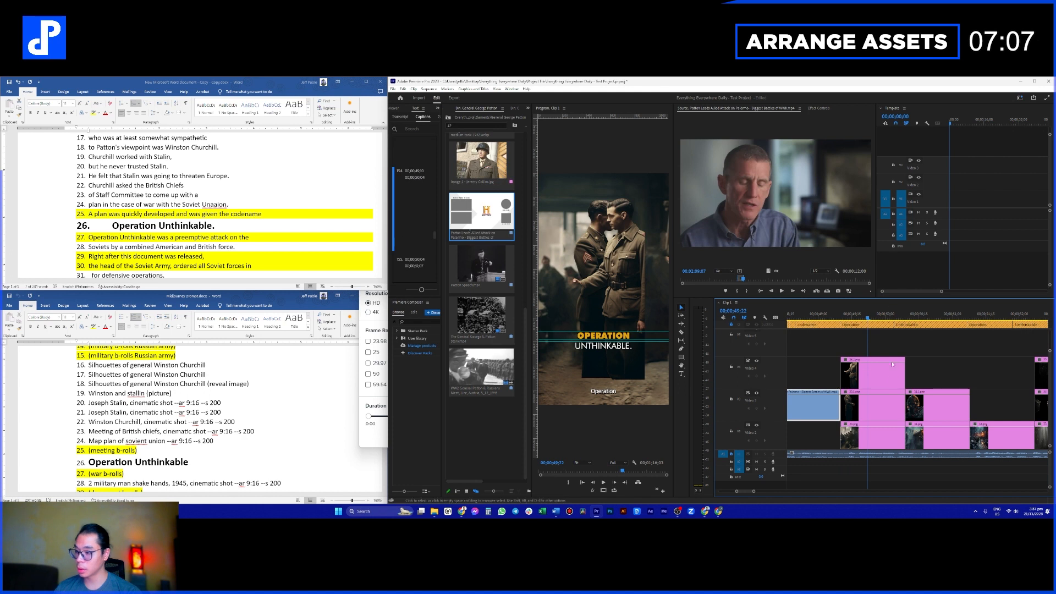
scroll(879, 406, down, 2)
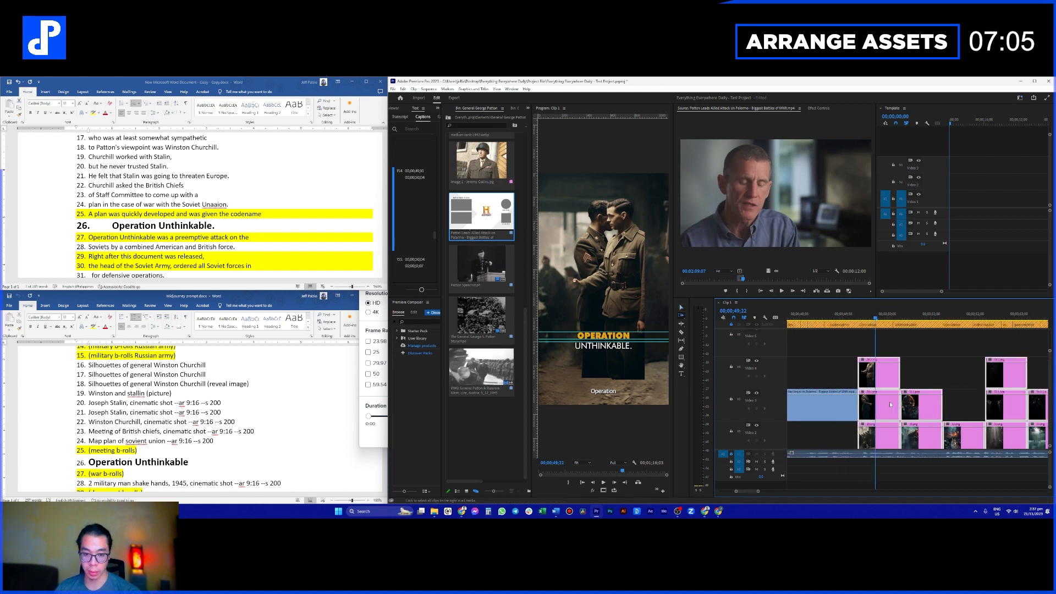
scroll(885, 400, down, 1)
drag(872, 415, 966, 410)
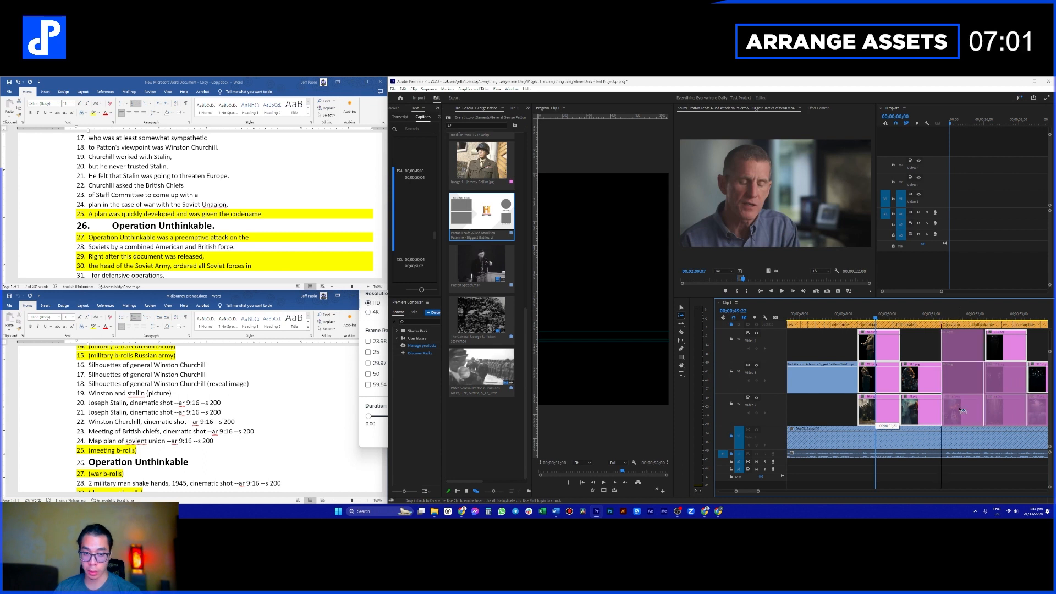
drag(961, 410, 962, 410)
scroll(897, 386, right, 3)
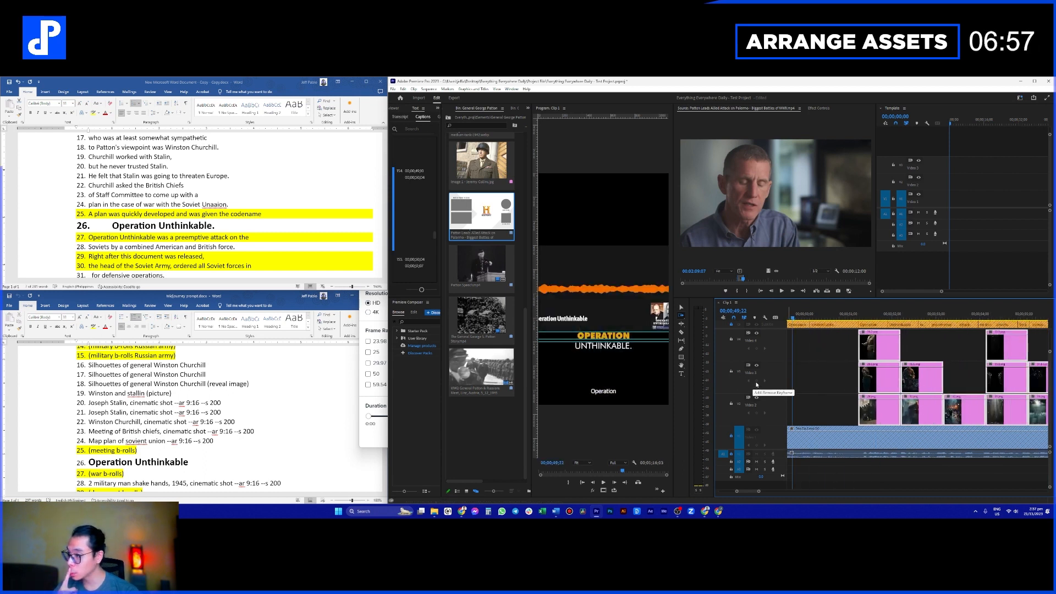
scroll(178, 418, down, 2)
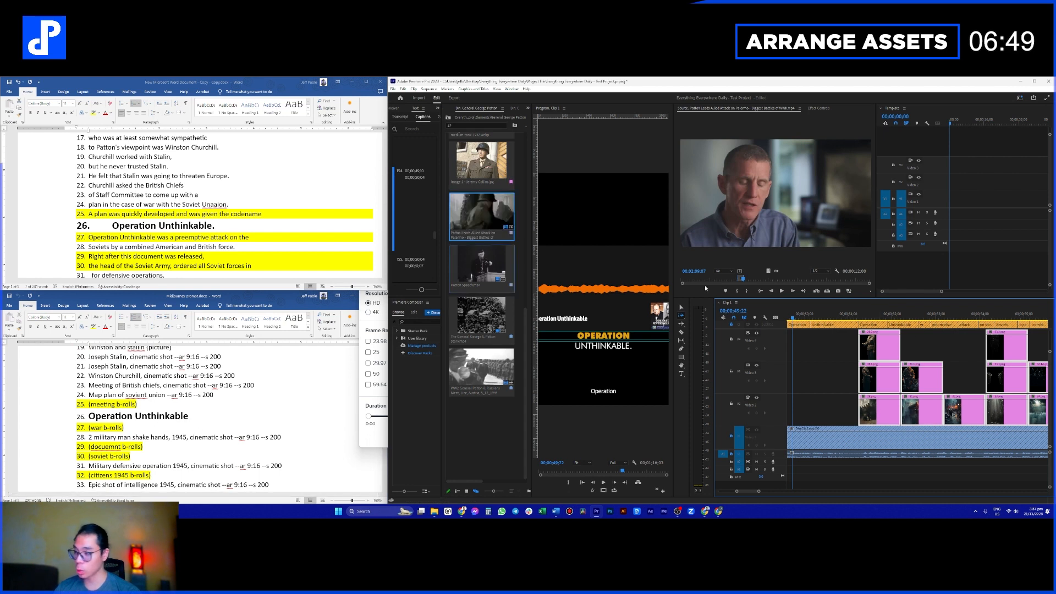
drag(893, 383, 1030, 387)
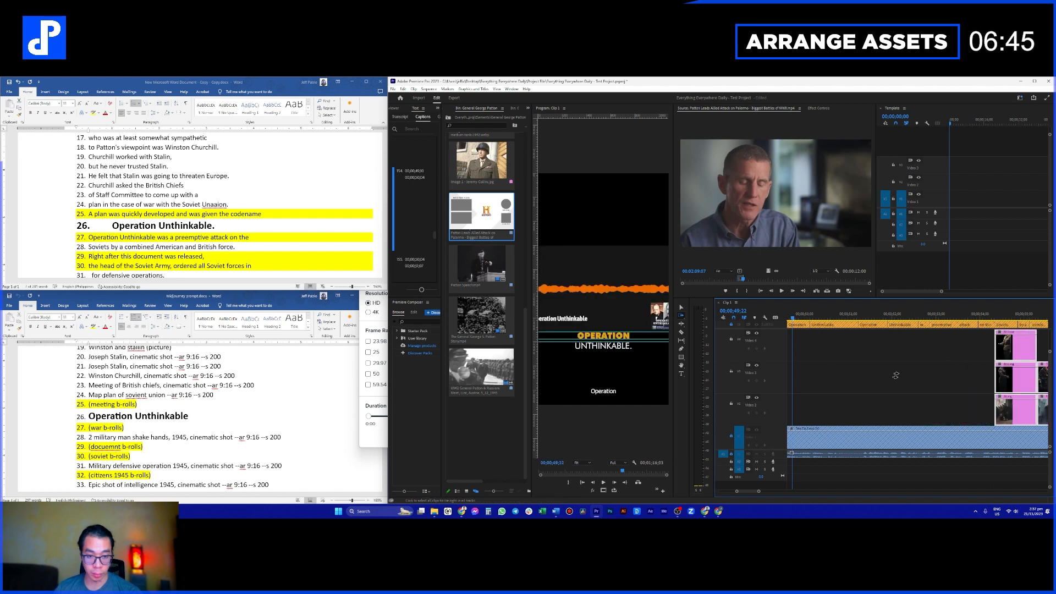
scroll(855, 386, down, 3)
click(856, 384)
scroll(858, 382, up, 3)
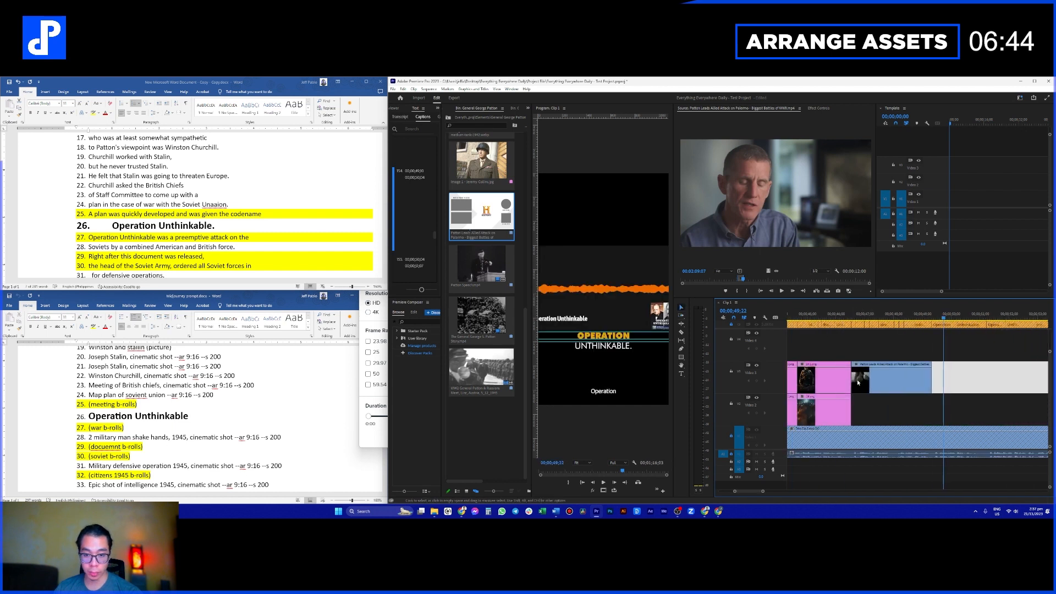
Step: Play from the meeting clip into the gap and set the playhead at the "Operation Unthinkable" caption
click(928, 338)
click(882, 316)
key(space)
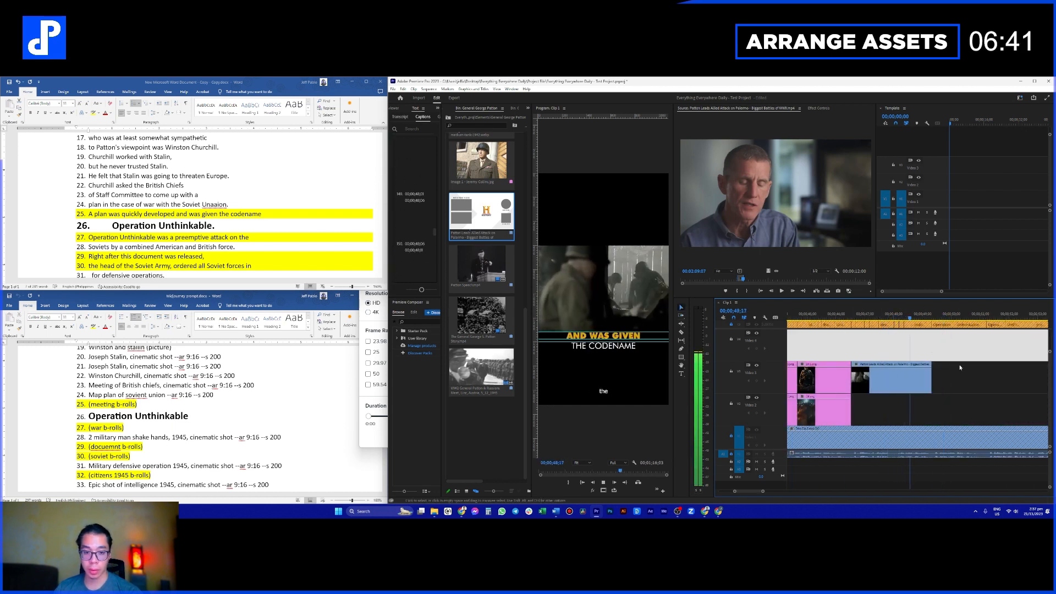
scroll(926, 375, down, 3)
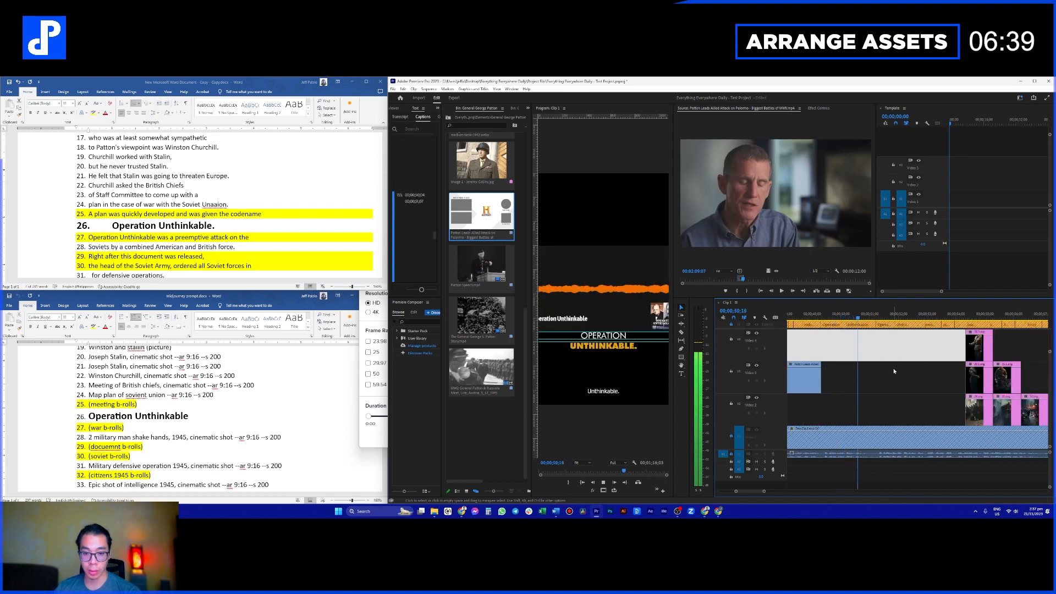
drag(865, 315, 838, 311)
click(892, 376)
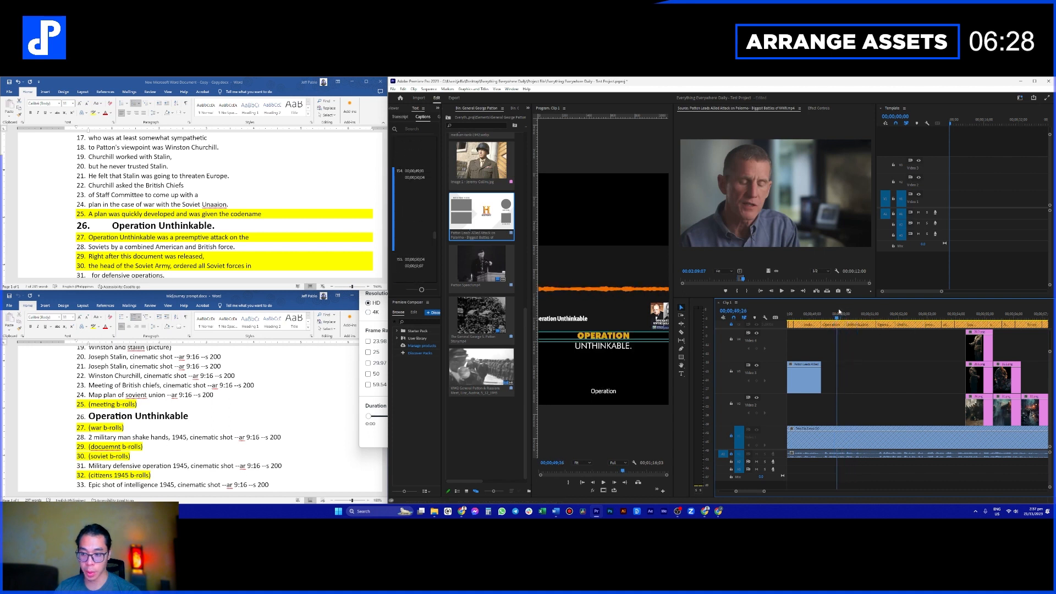
Step: Find combat footage in the "Patton Leads Allied Attack on Palermo" video and mark the shot for use
click(495, 378)
click(484, 322)
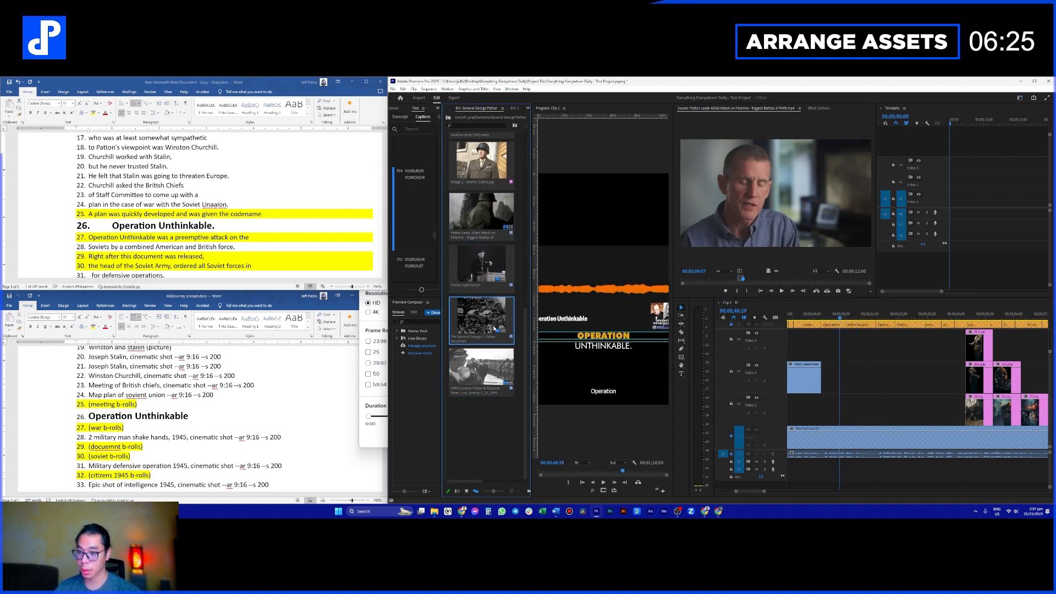
double_click(481, 214)
click(754, 280)
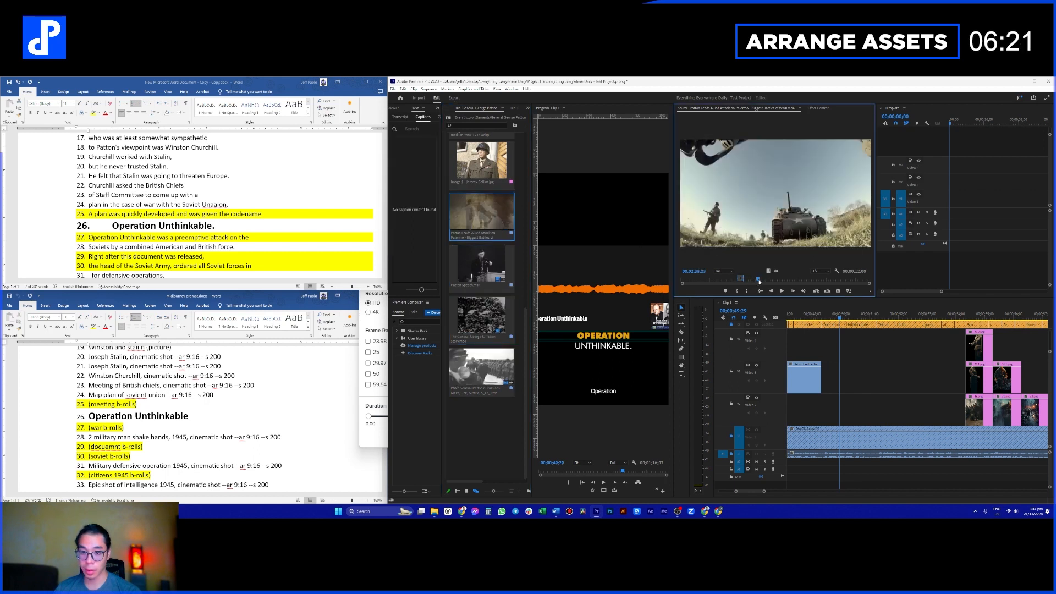
drag(755, 281, 764, 282)
key(i)
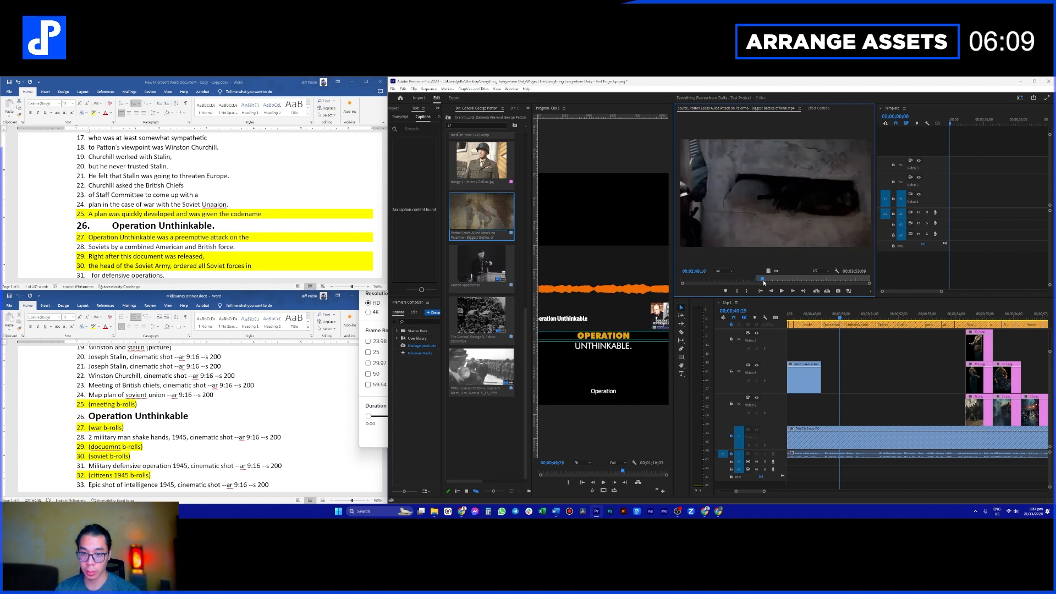
key(space)
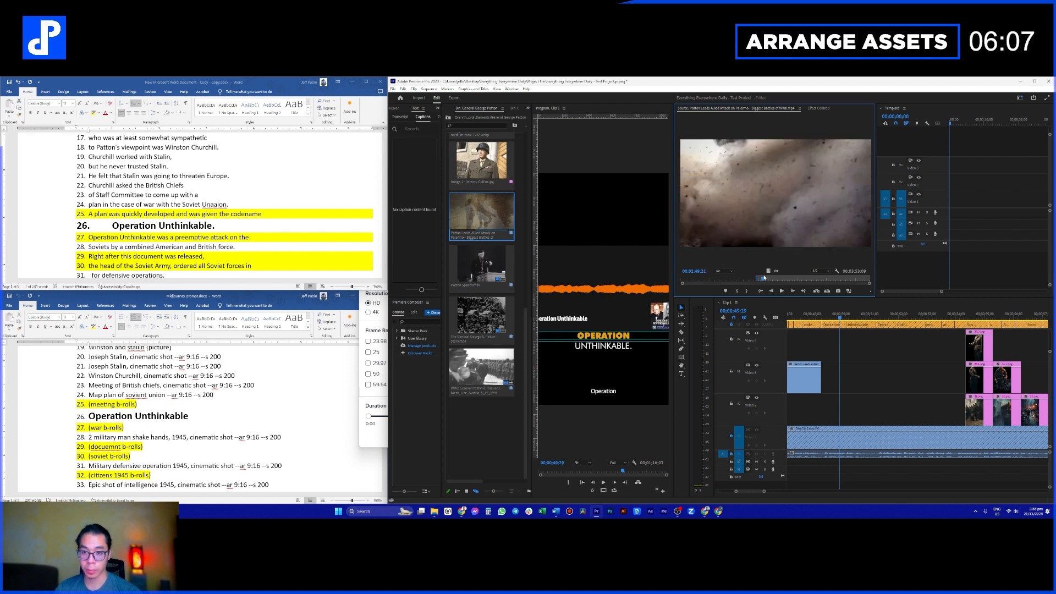
drag(765, 279, 782, 281)
scroll(864, 377, up, 2)
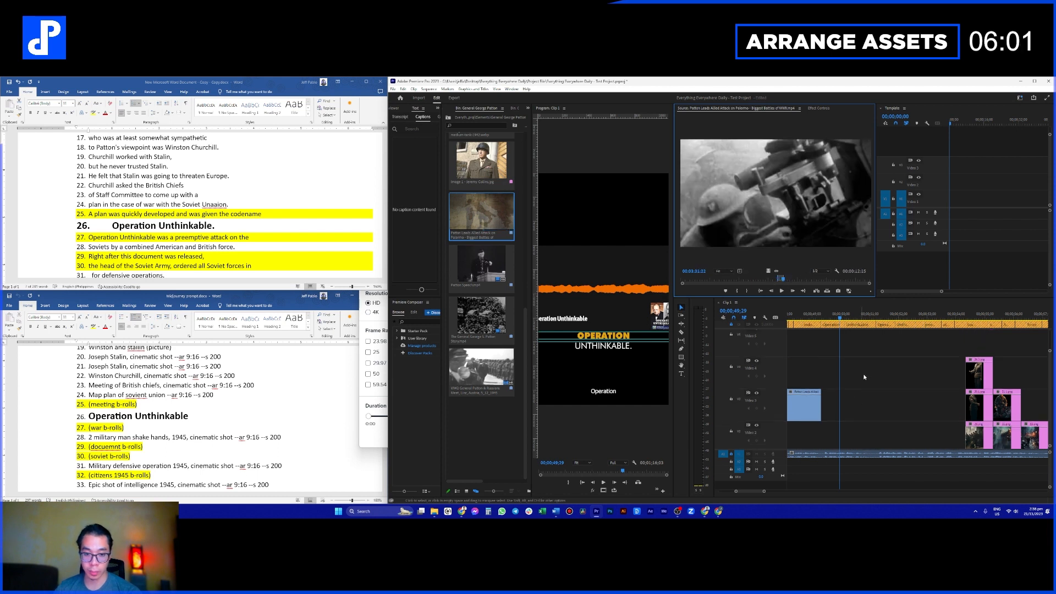
Step: Place the war footage on the timeline from the "Operation Unthinkable" caption and move it down two tracks
drag(844, 326, 894, 356)
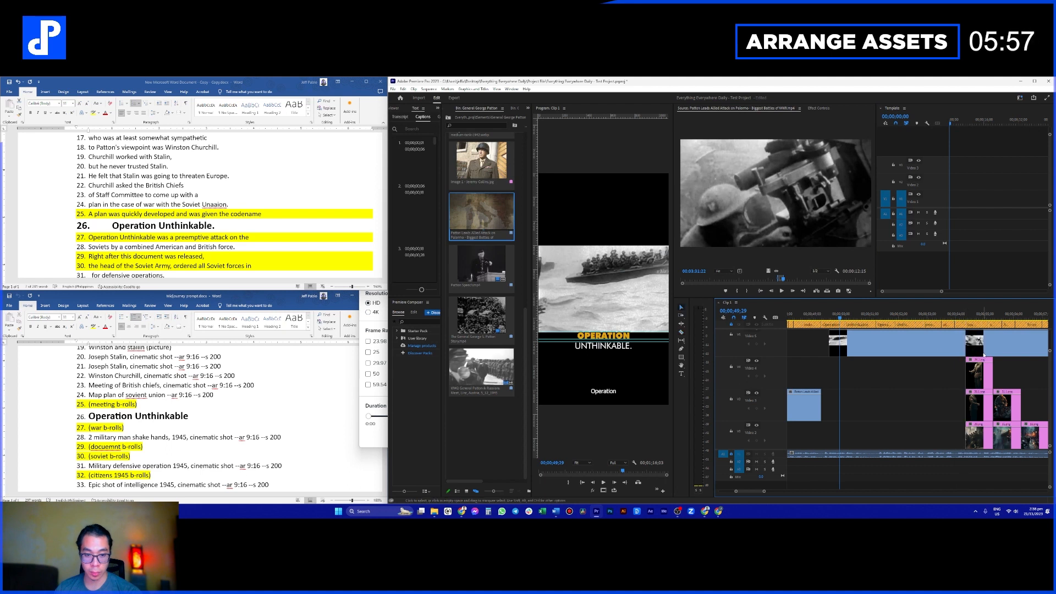
drag(917, 343, 907, 414)
scroll(883, 385, down, 1)
scroll(883, 383, up, 4)
scroll(885, 379, down, 1)
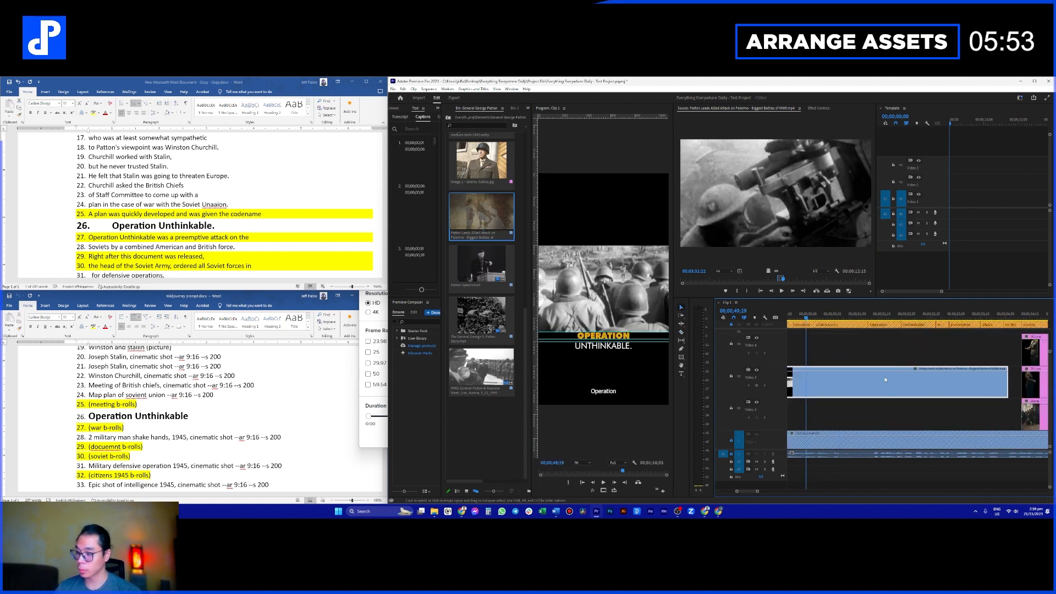
Step: Play the war b-roll section and extend the end of the clip to meet the first image stack after it
scroll(884, 380, down, 1)
key(space)
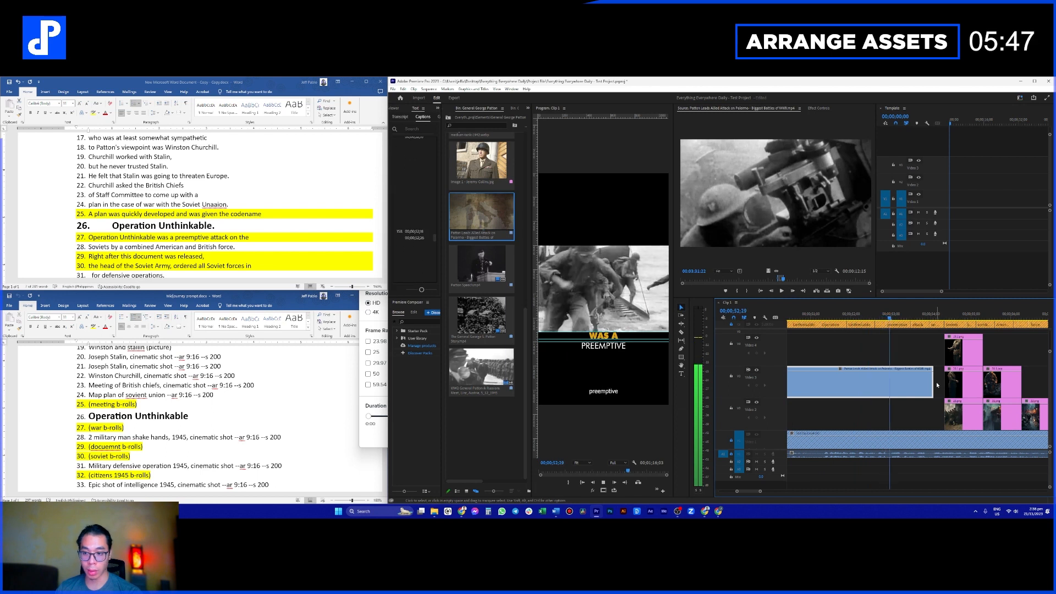
drag(933, 373, 943, 374)
key(space)
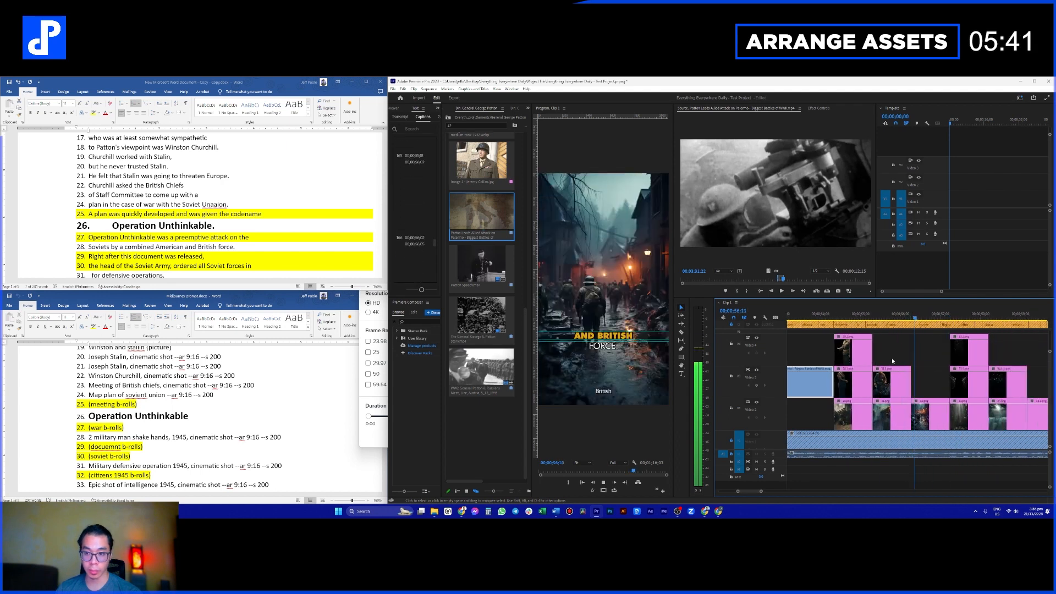
Step: Review script lines 28 to 35 against the remaining image clips and maximize the timeline panel
click(882, 389)
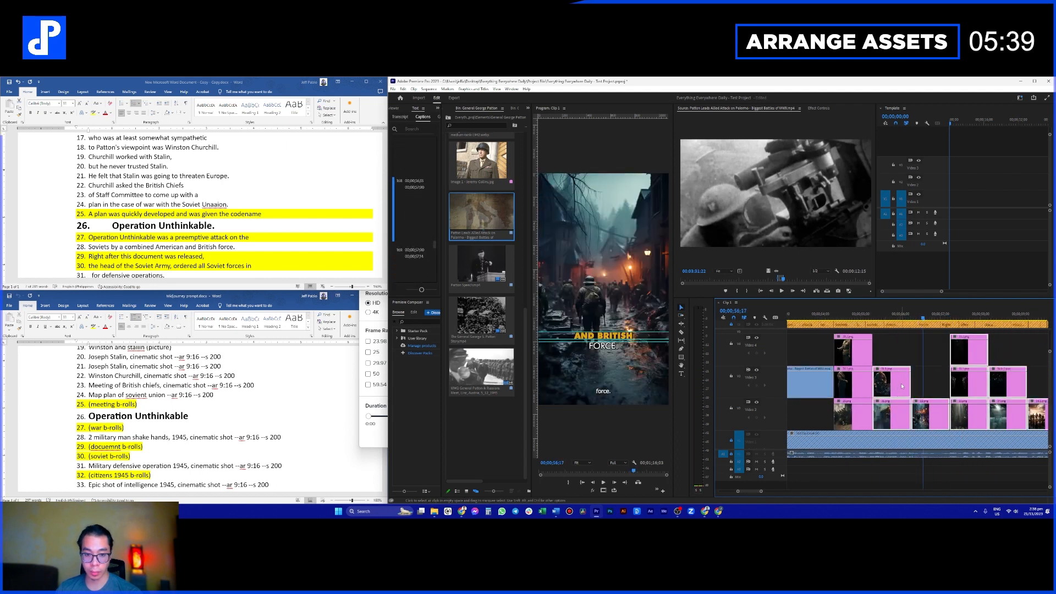
scroll(898, 393, up, 1)
scroll(137, 250, down, 2)
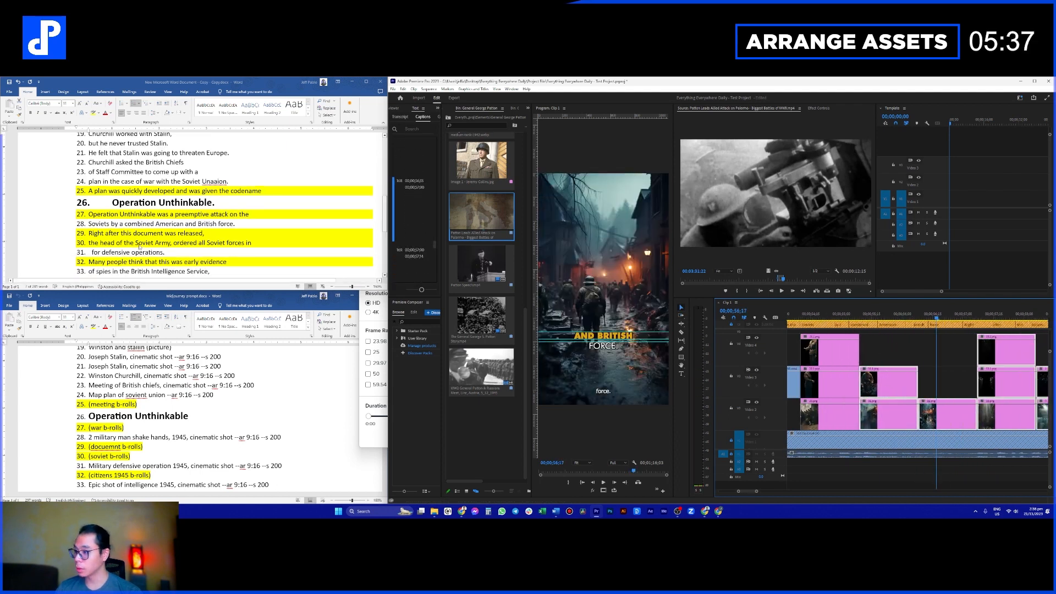
scroll(895, 378, down, 2)
scroll(899, 373, down, 2)
scroll(890, 375, down, 2)
scroll(890, 378, down, 6)
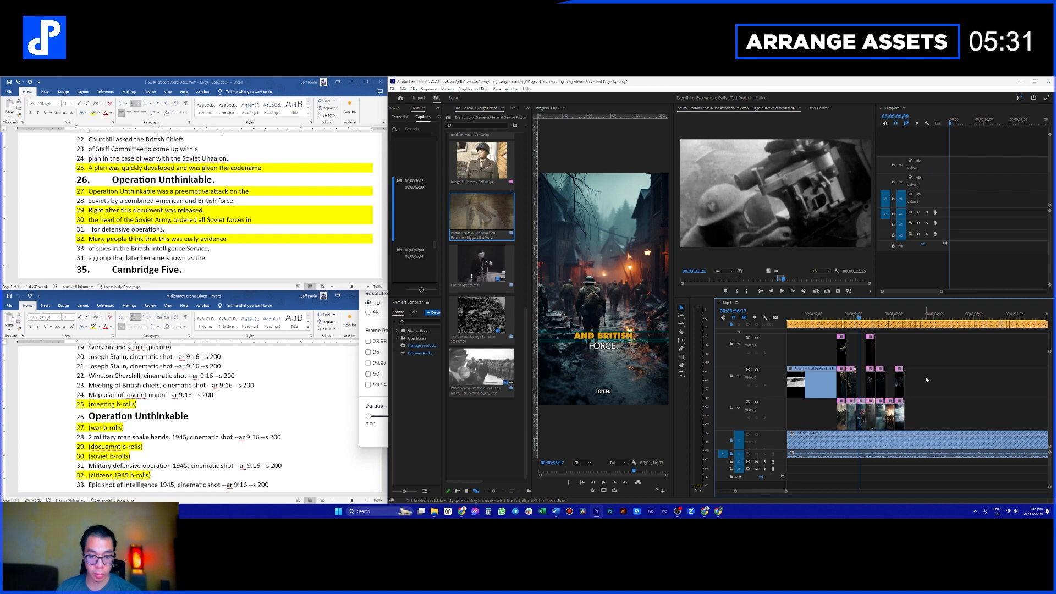
scroll(925, 375, down, 2)
key(grave)
Step: Shift all images after the first stack following the war clip later on the timeline, to the "defensive operations" caption
scroll(519, 358, up, 5)
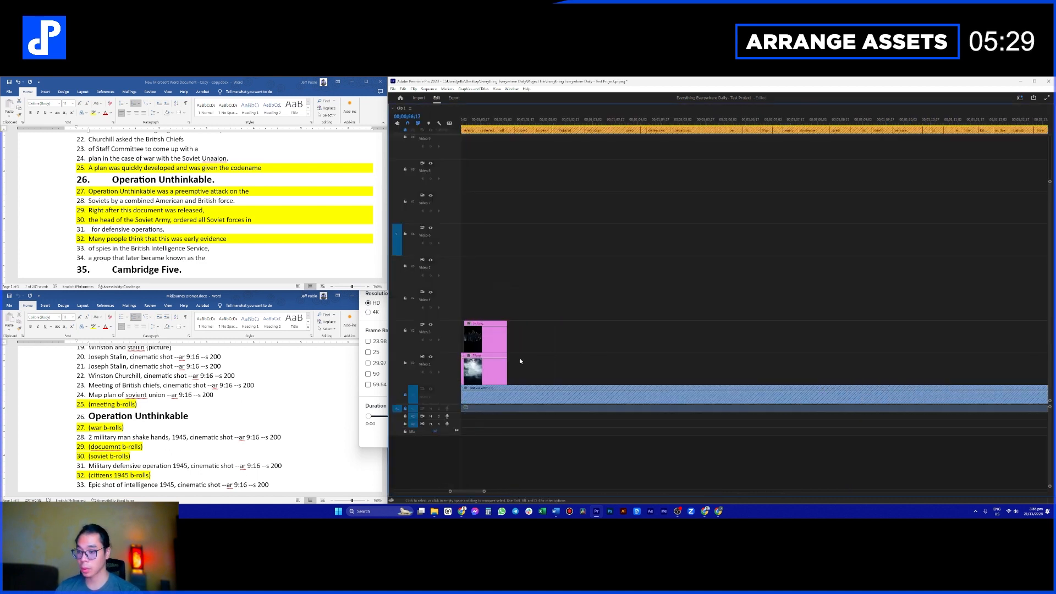
scroll(646, 308, down, 4)
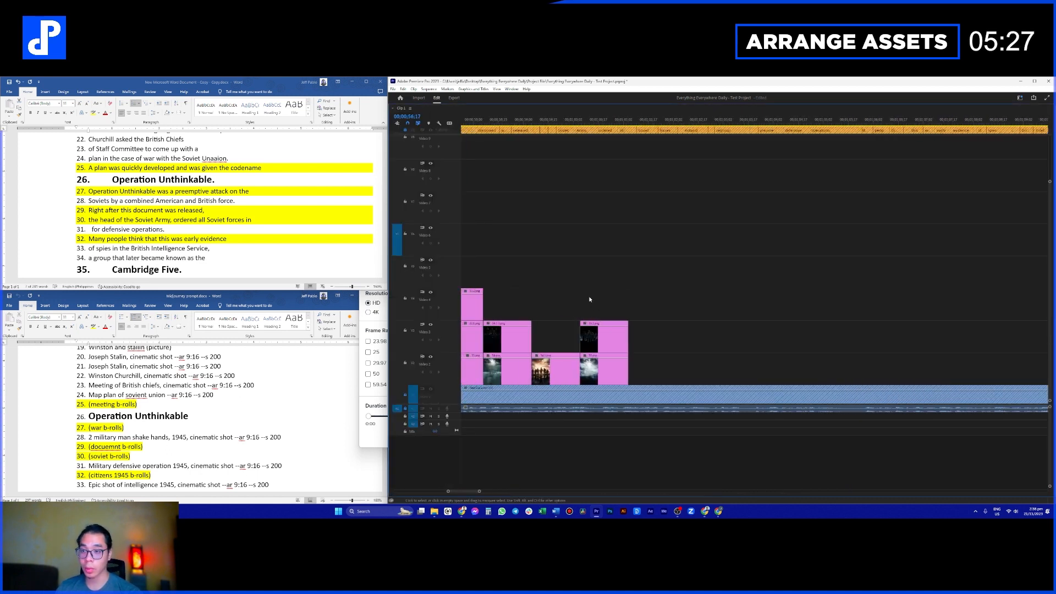
scroll(602, 335, up, 5)
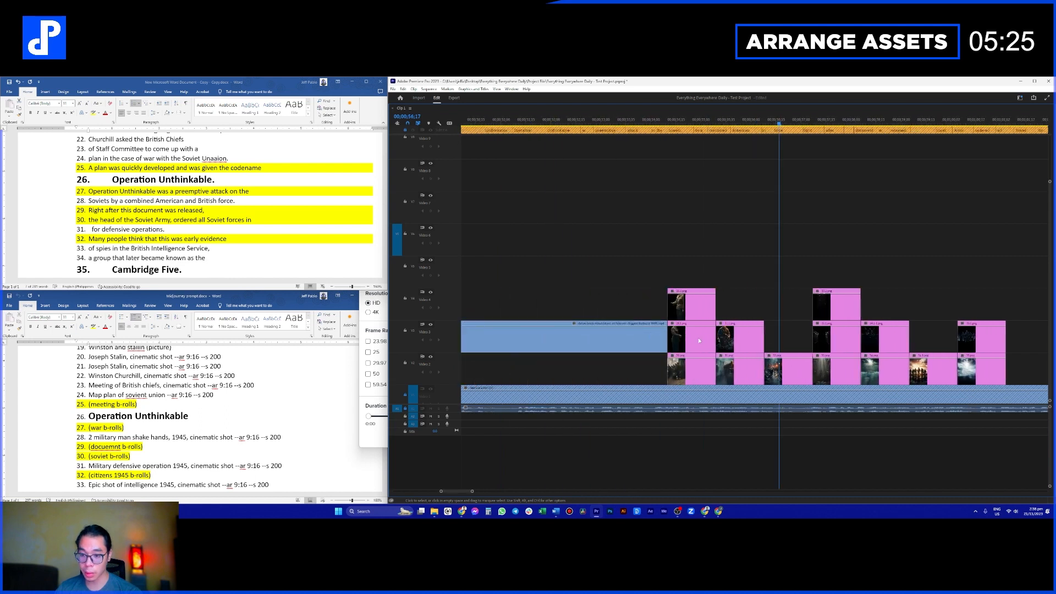
drag(634, 341, 759, 331)
scroll(753, 334, up, 3)
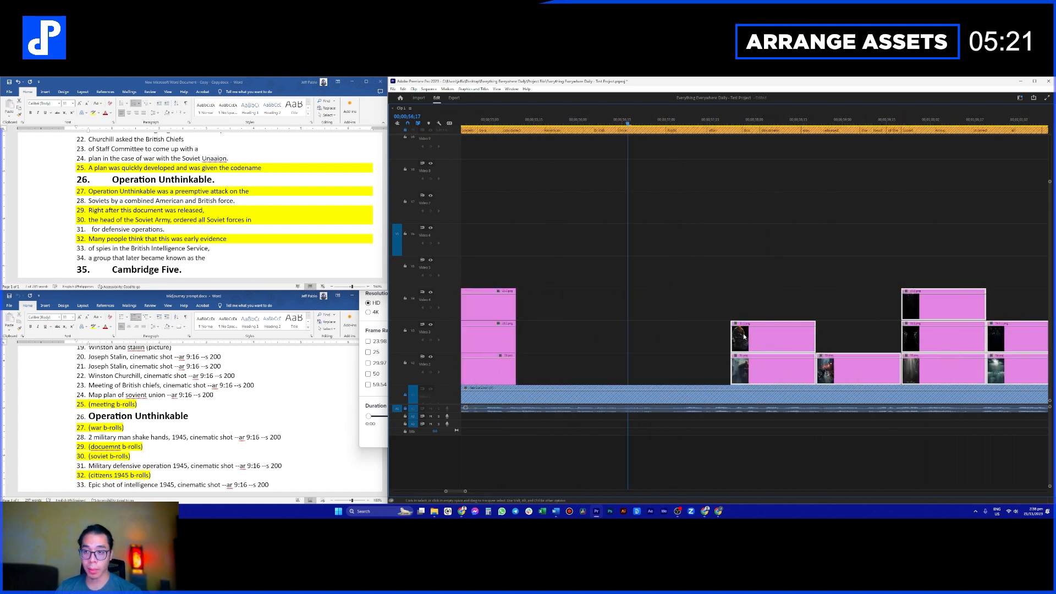
scroll(846, 263, down, 2)
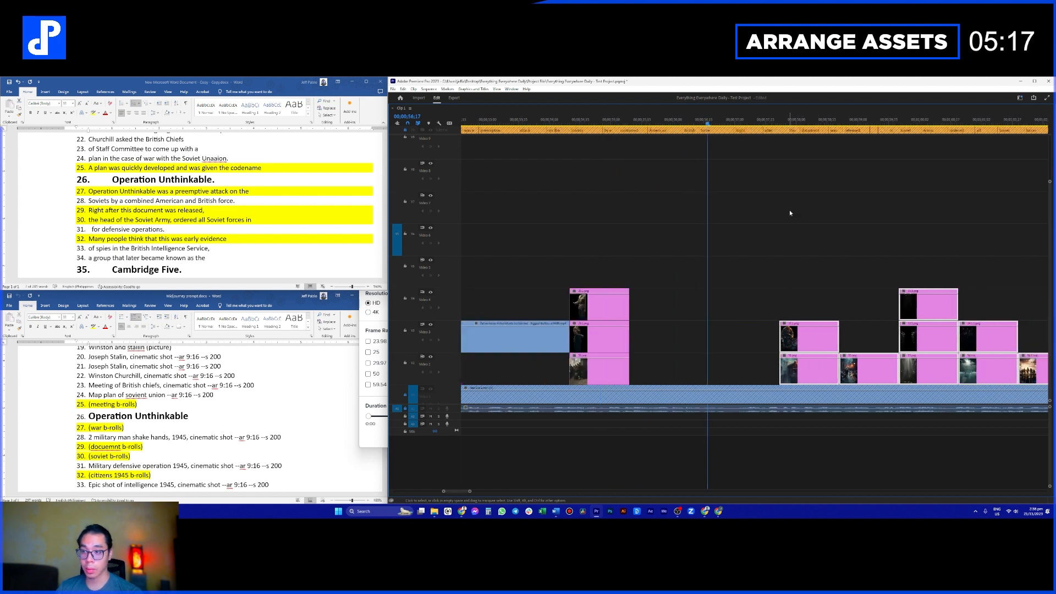
scroll(787, 207, down, 5)
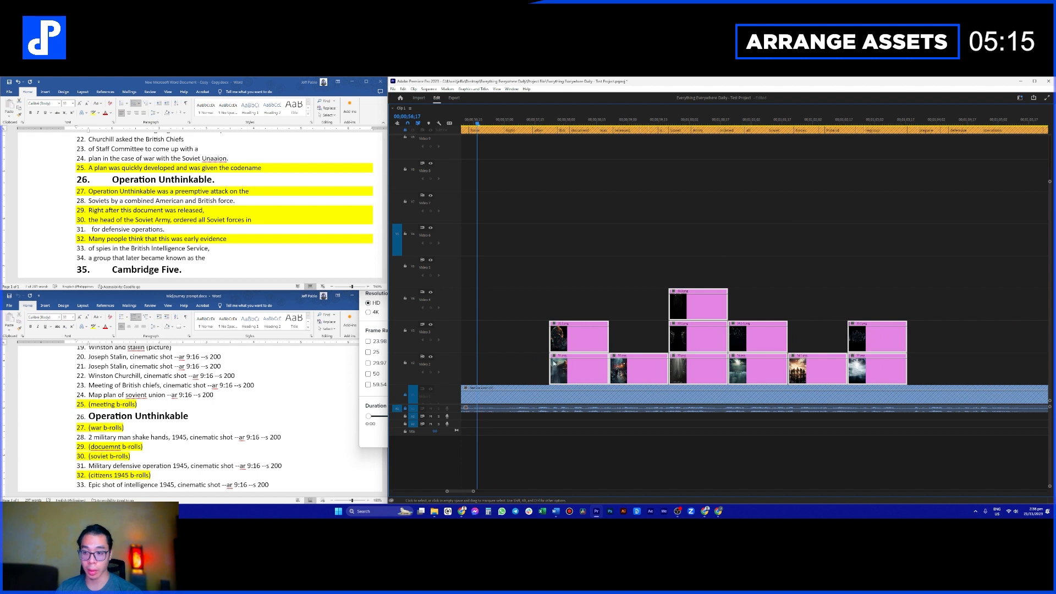
drag(577, 331, 979, 334)
scroll(895, 316, down, 1)
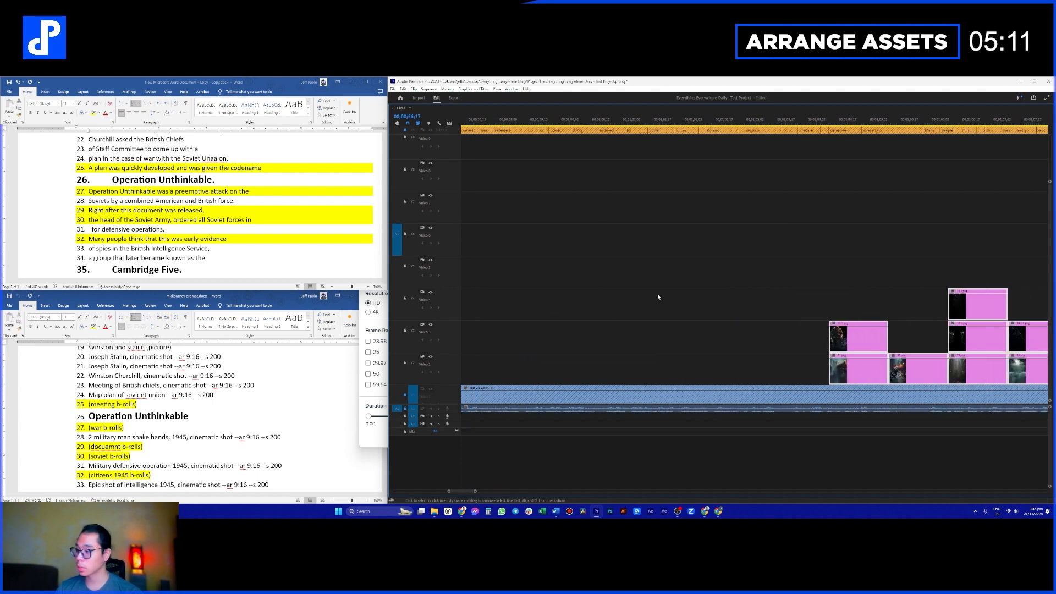
Step: Check script line 31 and extend the start of the two stacked images at "defensive operations" back to around the "Poland" caption
click(717, 291)
click(220, 385)
click(148, 248)
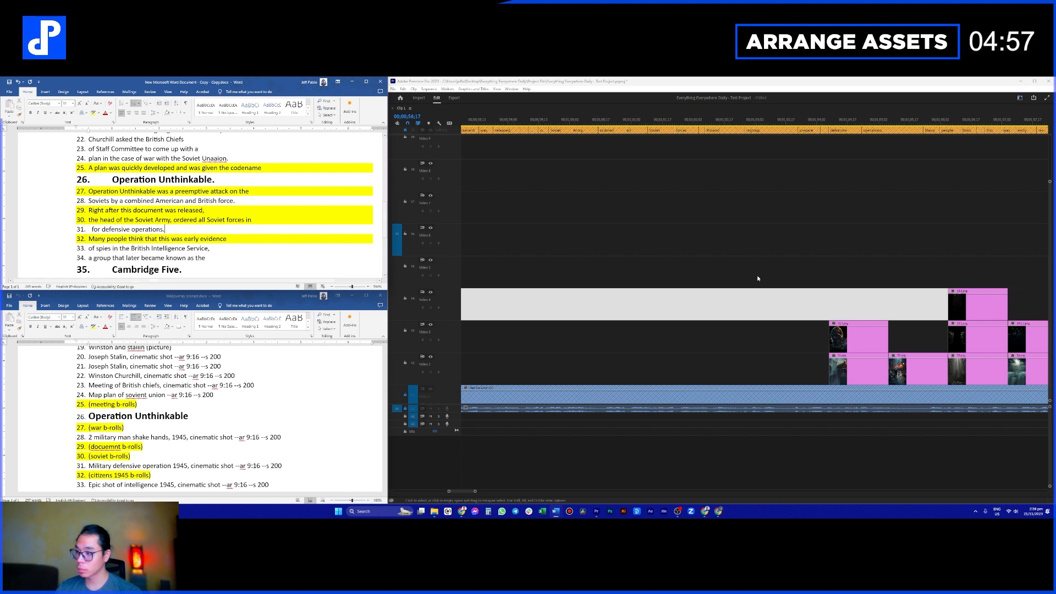
scroll(823, 275, down, 5)
text(v)
drag(659, 291, 726, 378)
drag(683, 341, 543, 345)
Step: Compare script lines 29 to 32 with the captions and trim the start of the two stacked images to "to Poland"
click(246, 263)
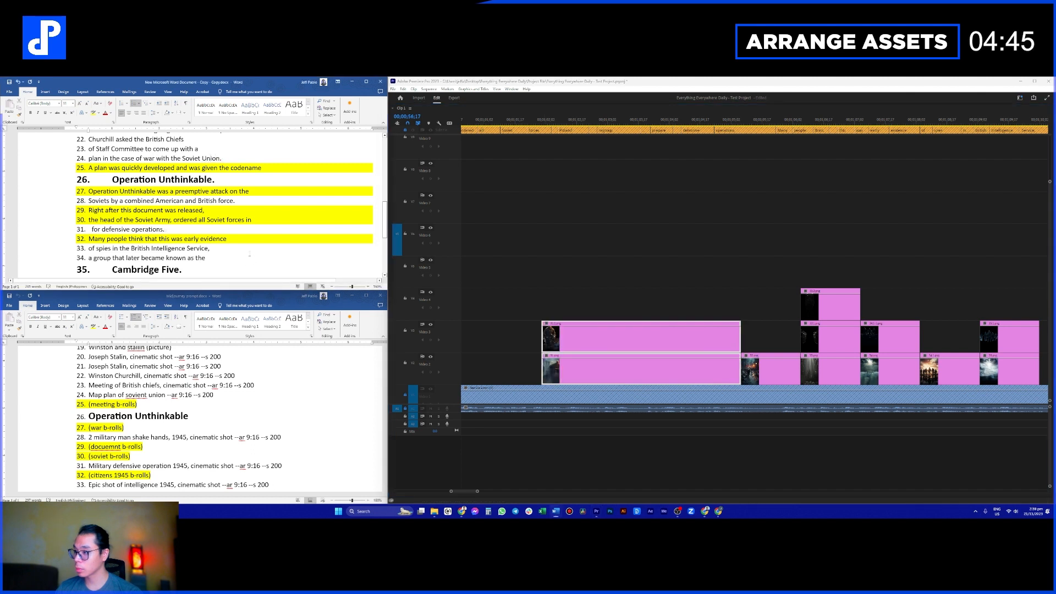
scroll(141, 221, down, 2)
scroll(140, 221, up, 3)
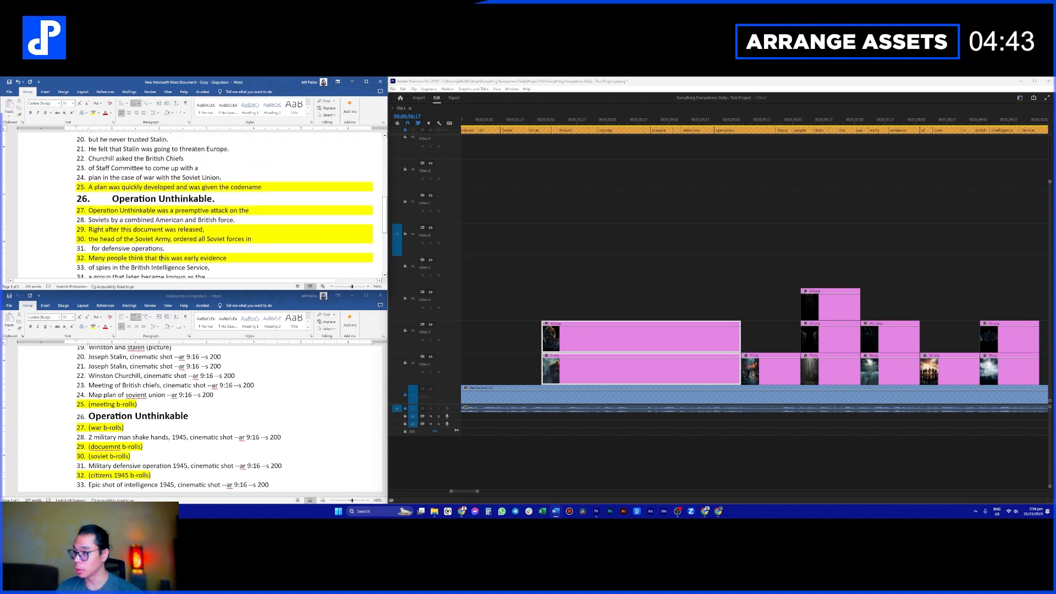
drag(89, 242, 152, 246)
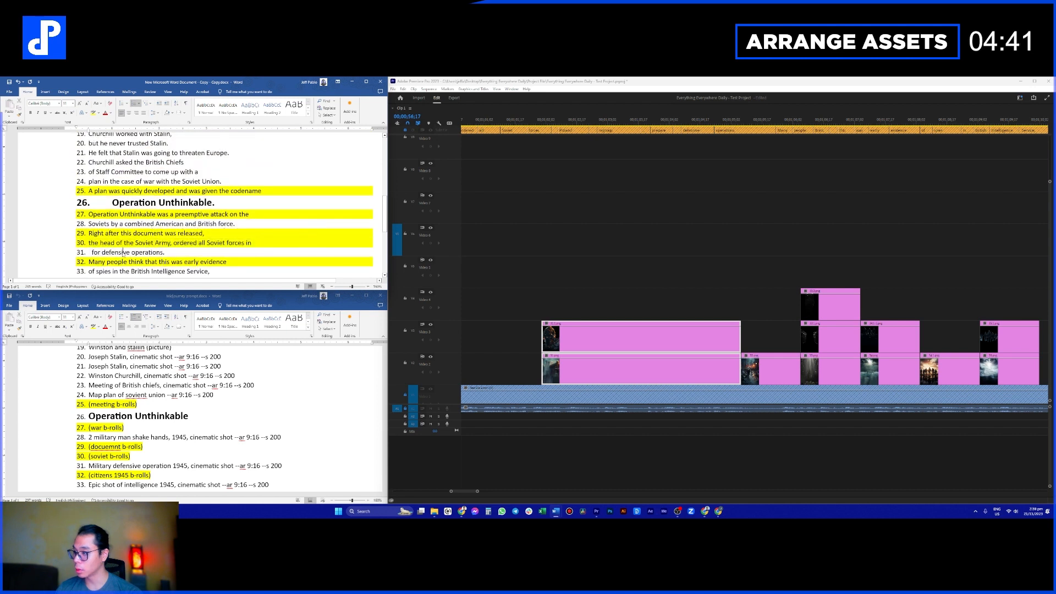
click(164, 251)
scroll(163, 252, down, 1)
click(593, 217)
scroll(625, 256, up, 2)
scroll(632, 262, up, 2)
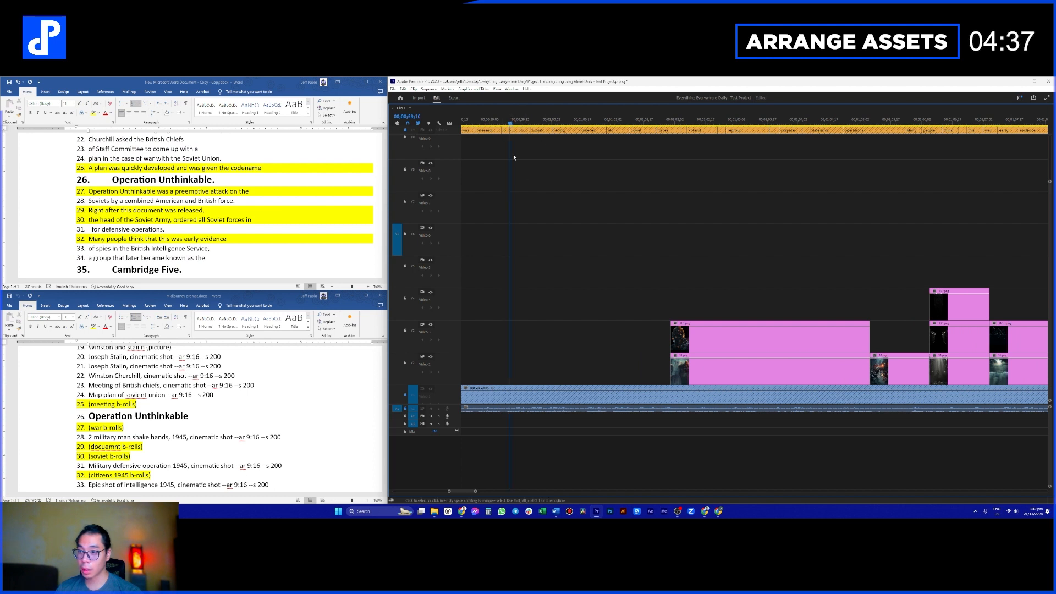
scroll(522, 170, up, 2)
scroll(612, 258, up, 4)
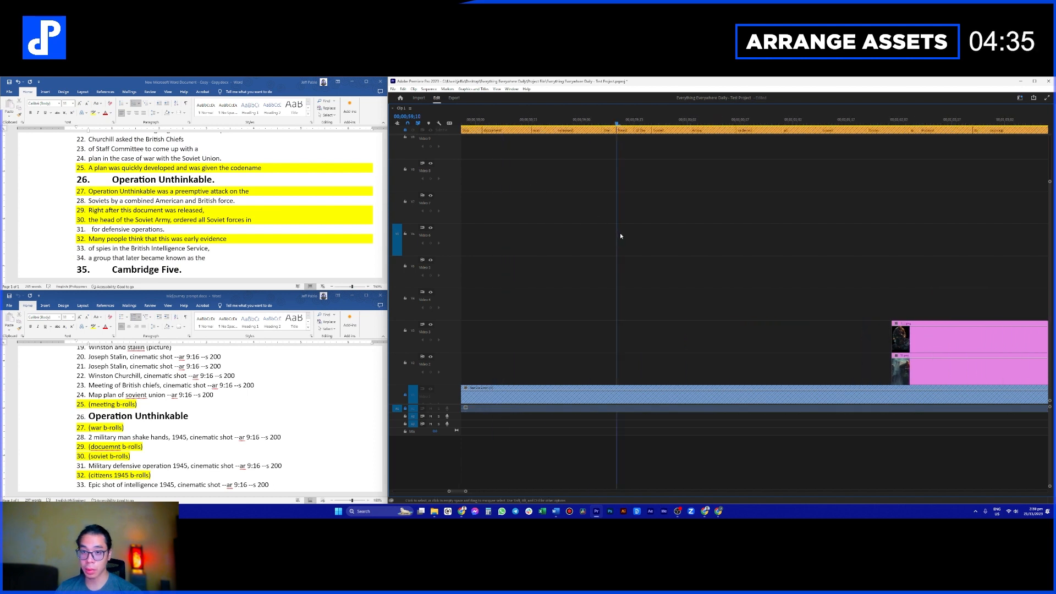
drag(603, 123, 942, 182)
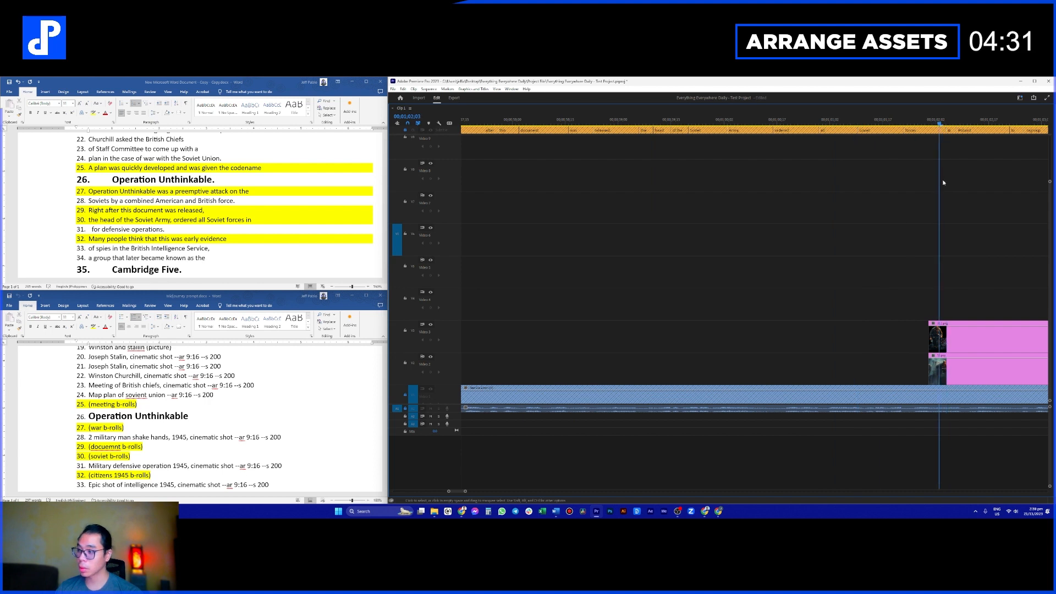
drag(969, 269, 949, 337)
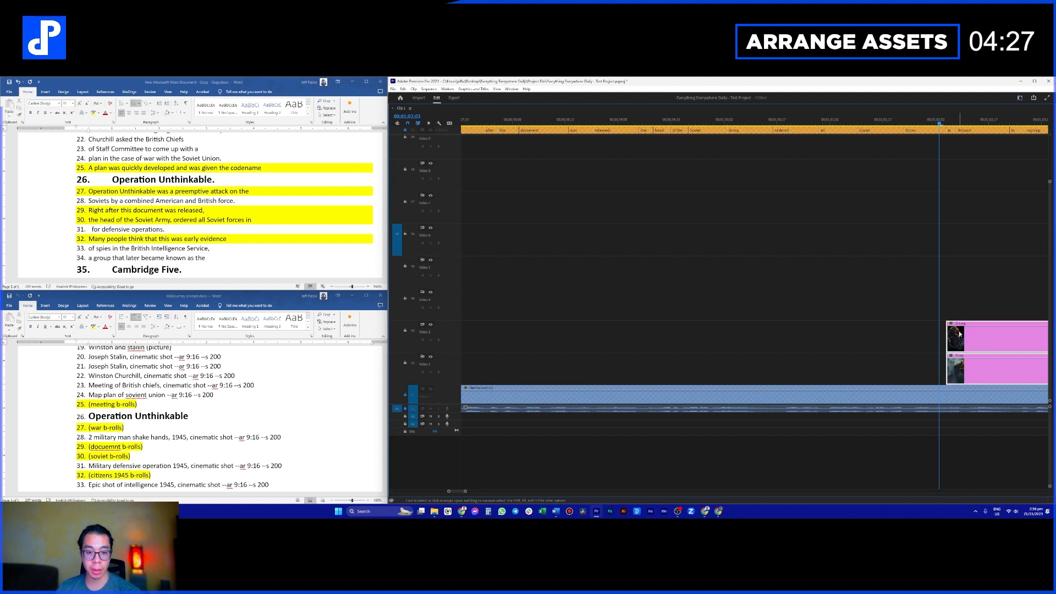
Step: Roll the cut between the stacked images and the next image back to "prepare", and end that next image just before "Many people think"
scroll(797, 279, right, 5)
drag(678, 116, 684, 118)
click(198, 228)
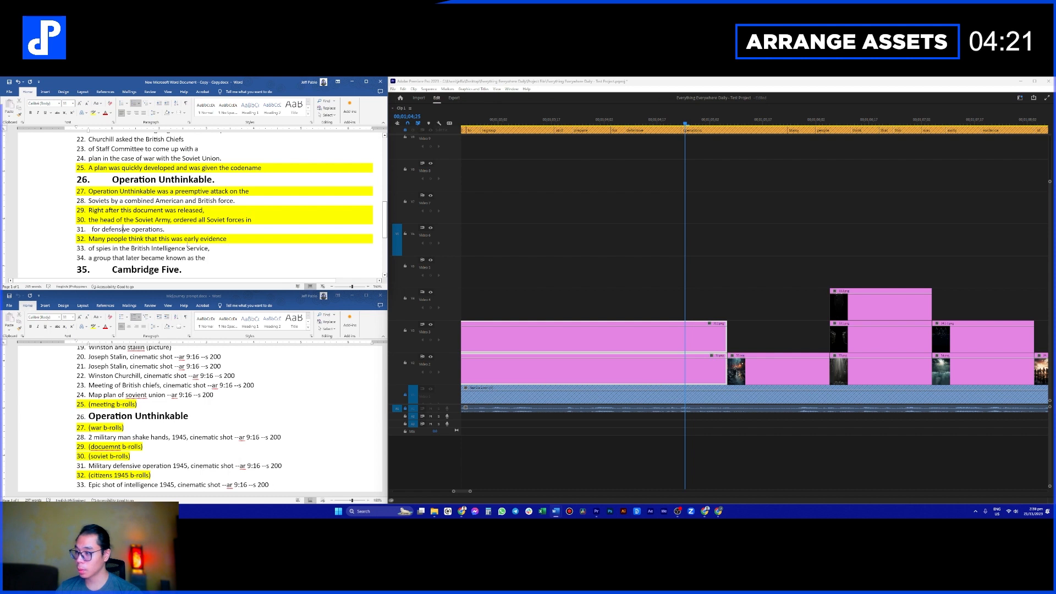
scroll(670, 295, right, 2)
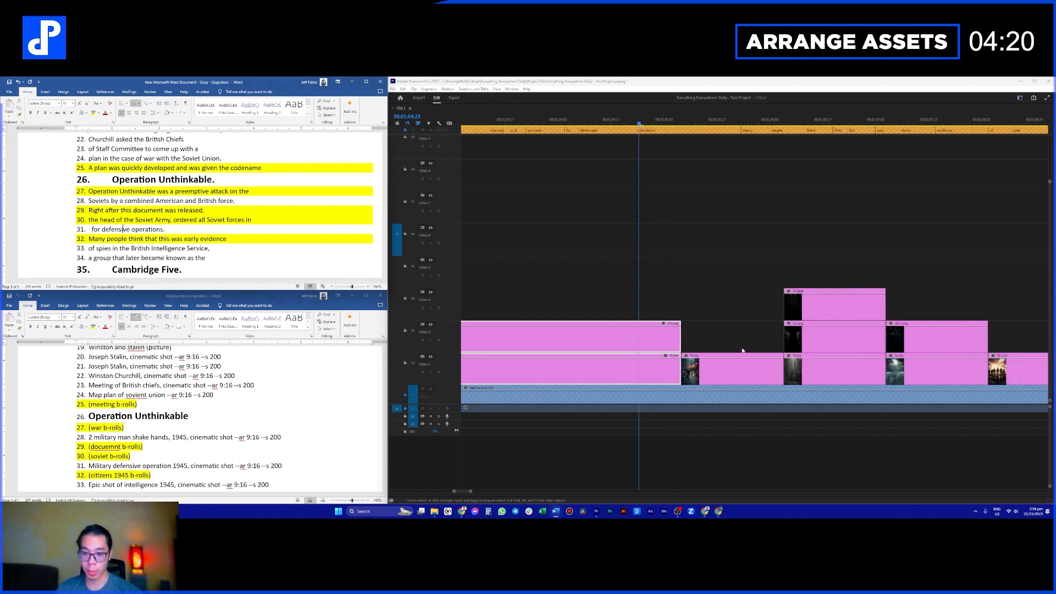
click(705, 377)
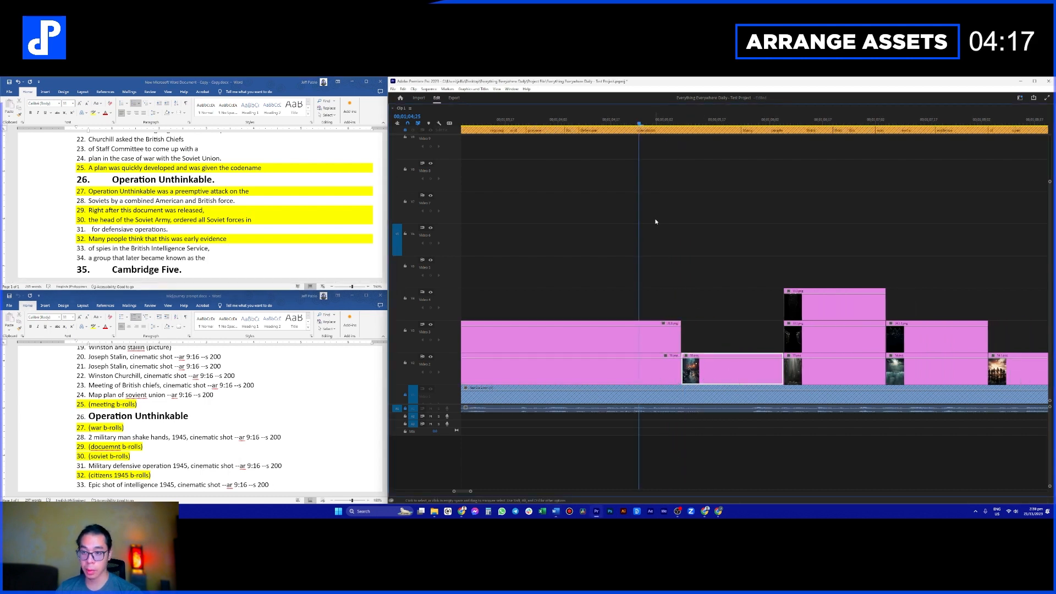
drag(671, 299, 661, 376)
drag(683, 339, 537, 339)
mouse_move(747, 377)
mouse_down()
mouse_move(593, 381)
mouse_move(738, 371)
mouse_up()
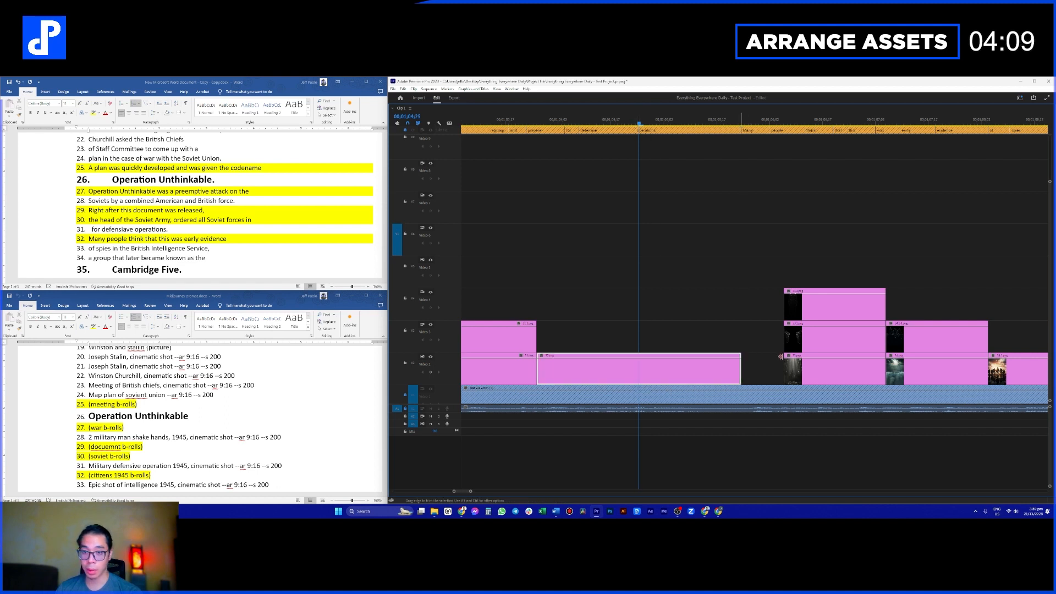
Step: Shift the remaining images later on the timeline so the three-image stack starts just before the "of spies" caption
scroll(757, 232, right, 5)
scroll(774, 368, right, 5)
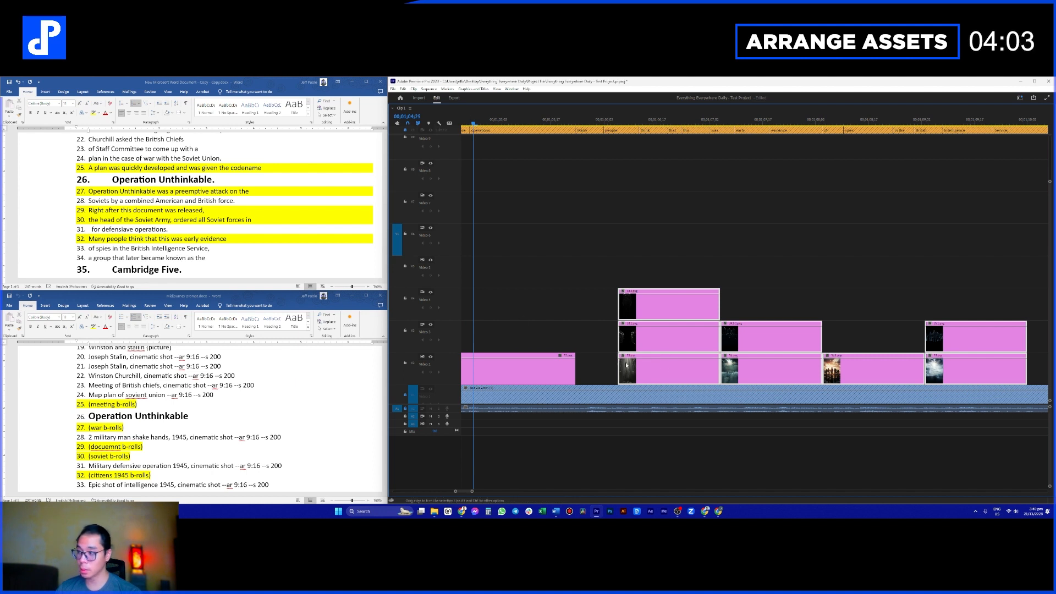
drag(645, 374, 829, 370)
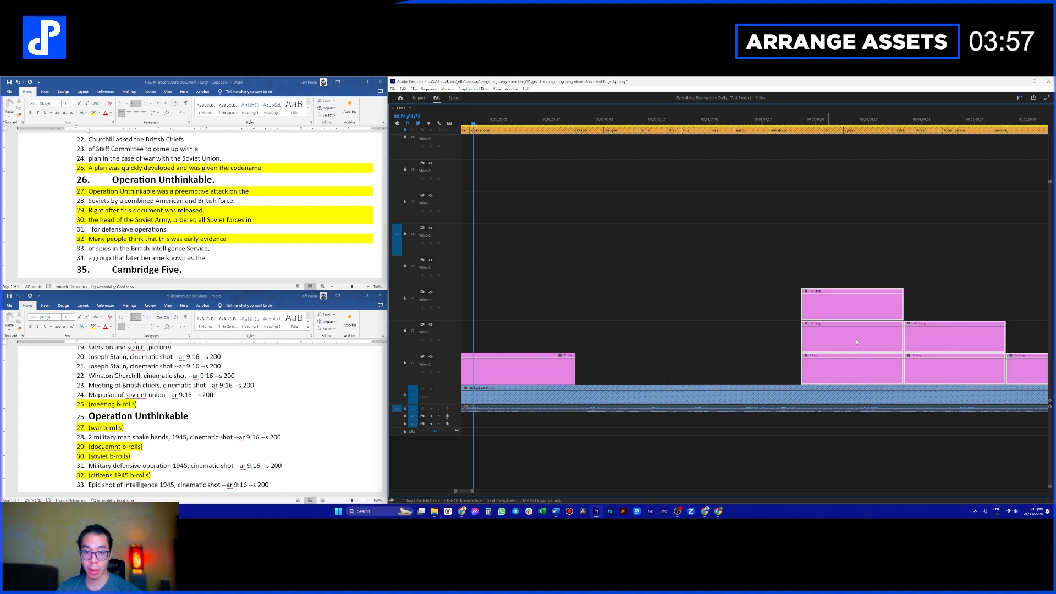
Step: Shift the images after the three-image stack later and extend the end of that stack to the "British" caption
scroll(880, 288, down, 3)
drag(810, 124, 861, 126)
click(793, 273)
click(769, 341)
key(v)
drag(769, 341, 910, 341)
click(665, 246)
drag(665, 247, 693, 385)
drag(717, 339, 762, 339)
Step: Butt the following two-image stack against the three-image stack and extend its end to the end of the "Service" caption
drag(892, 305, 771, 371)
drag(716, 267, 743, 310)
drag(778, 299, 777, 374)
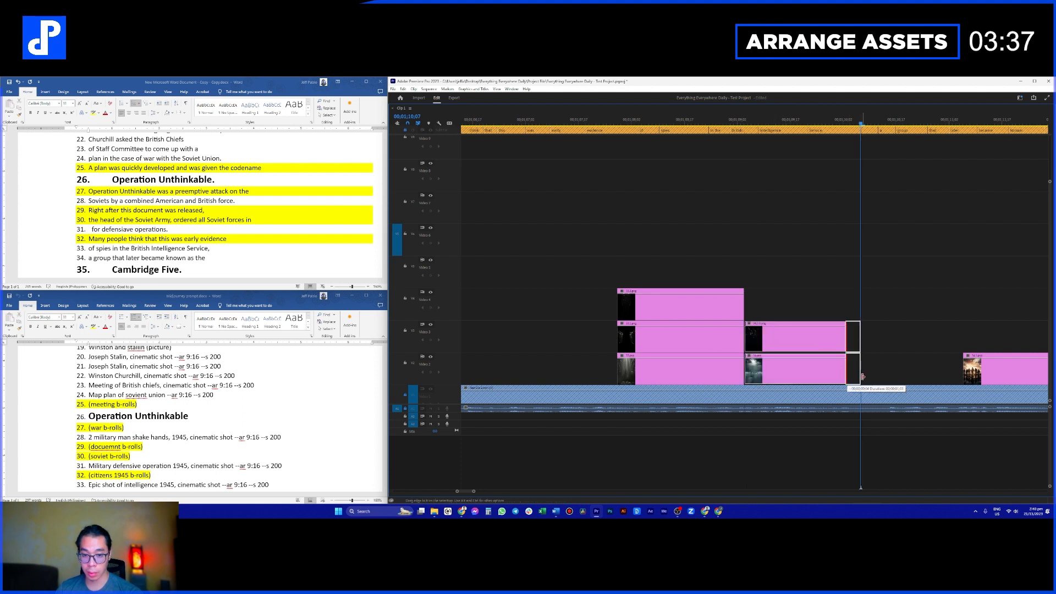
Step: Move the single image to an upper video track, directly above the last two stacked images at "Cambridge"
scroll(880, 333, right, 5)
scroll(765, 219, right, 1)
drag(714, 120, 764, 120)
drag(830, 377, 954, 239)
drag(859, 297, 932, 360)
Step: Extend the last two stacked images so they run from the "became" caption to just before "Needless"
scroll(933, 360, right, 5)
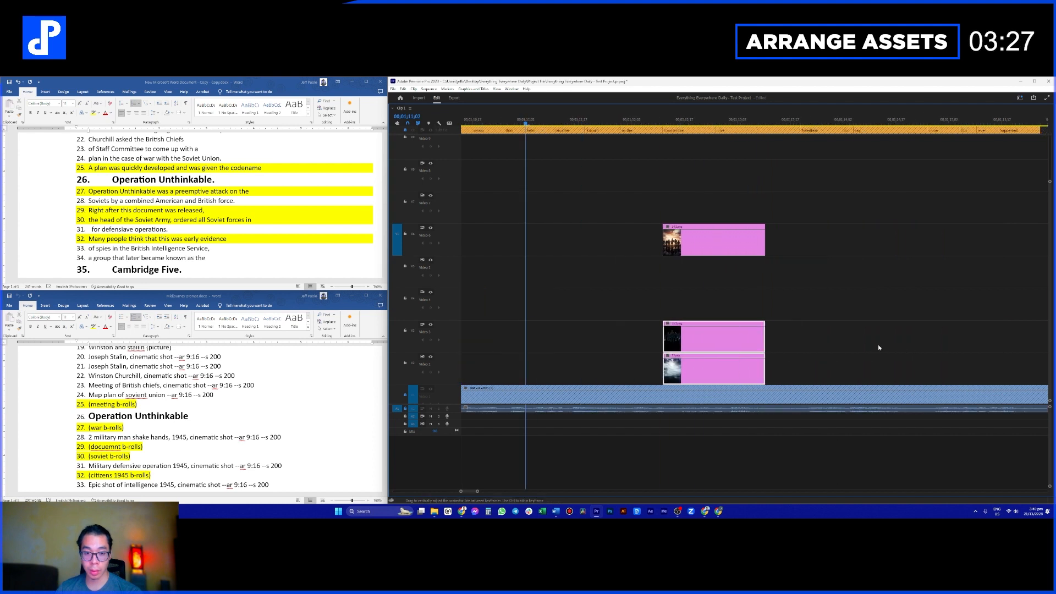
scroll(667, 325, down, 1)
scroll(666, 325, left, 3)
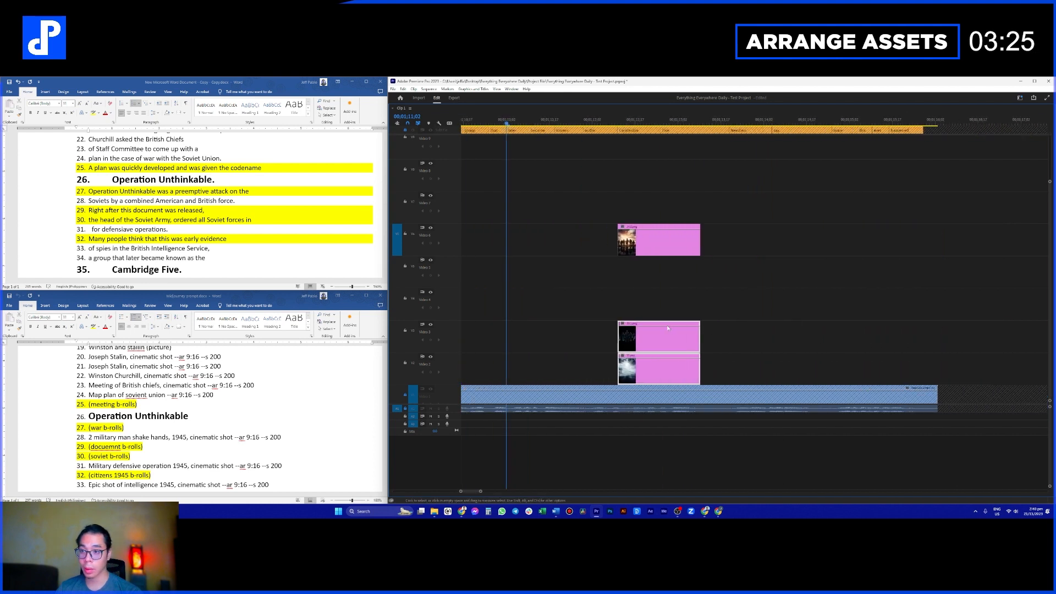
scroll(607, 322, up, 2)
scroll(607, 323, left, 1)
scroll(820, 345, left, 4)
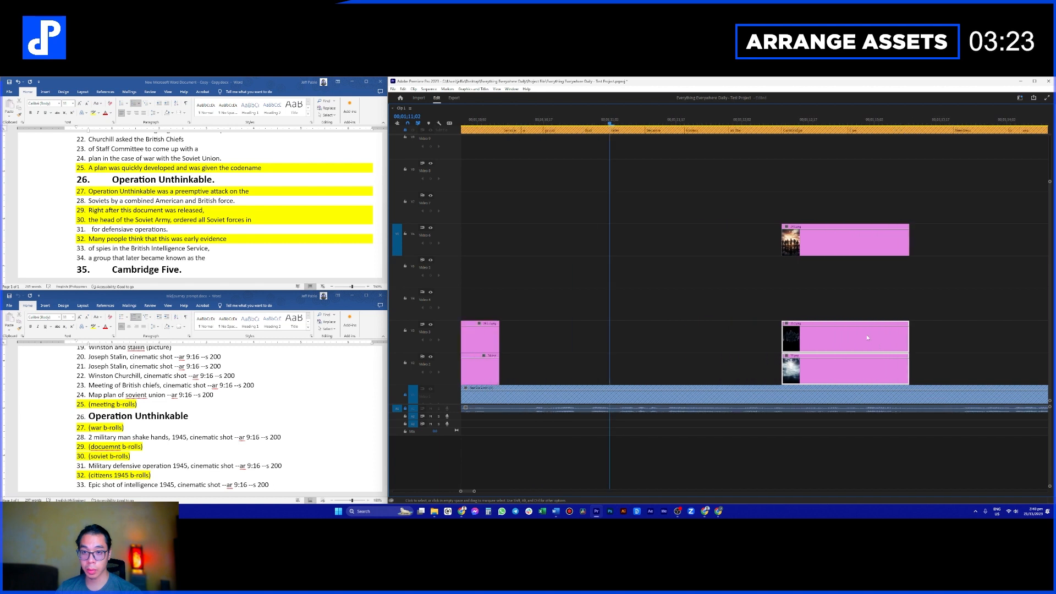
drag(861, 375, 954, 347)
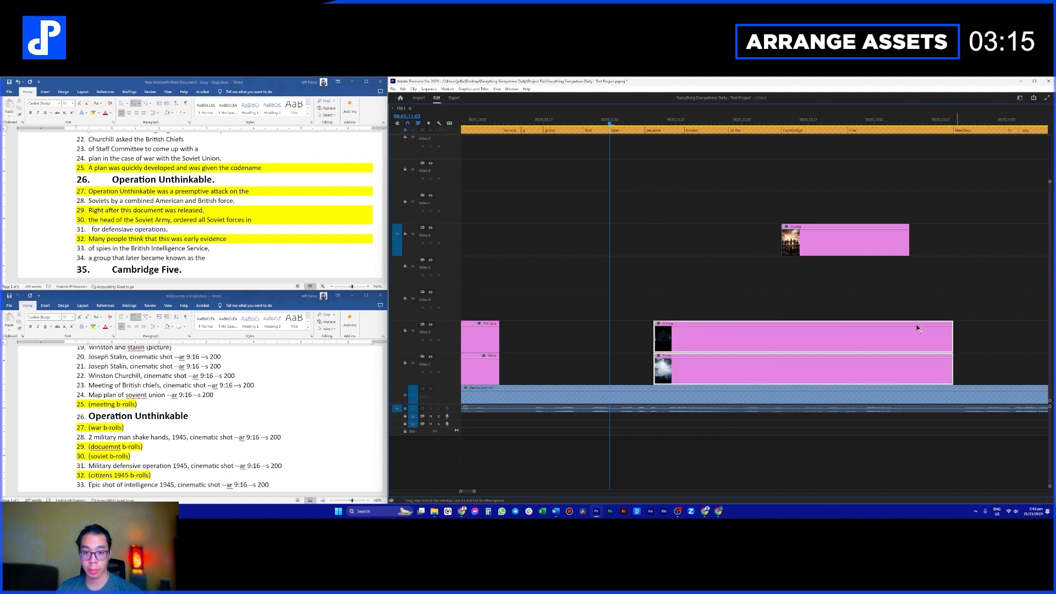
Step: Place the single image back on the lowest image track after the last stack and extend it to the narration's end
scroll(946, 280, left, 5)
scroll(947, 280, right, 6)
drag(793, 235, 969, 364)
scroll(834, 379, right, 6)
drag(820, 374, 1013, 380)
scroll(909, 323, left, 15)
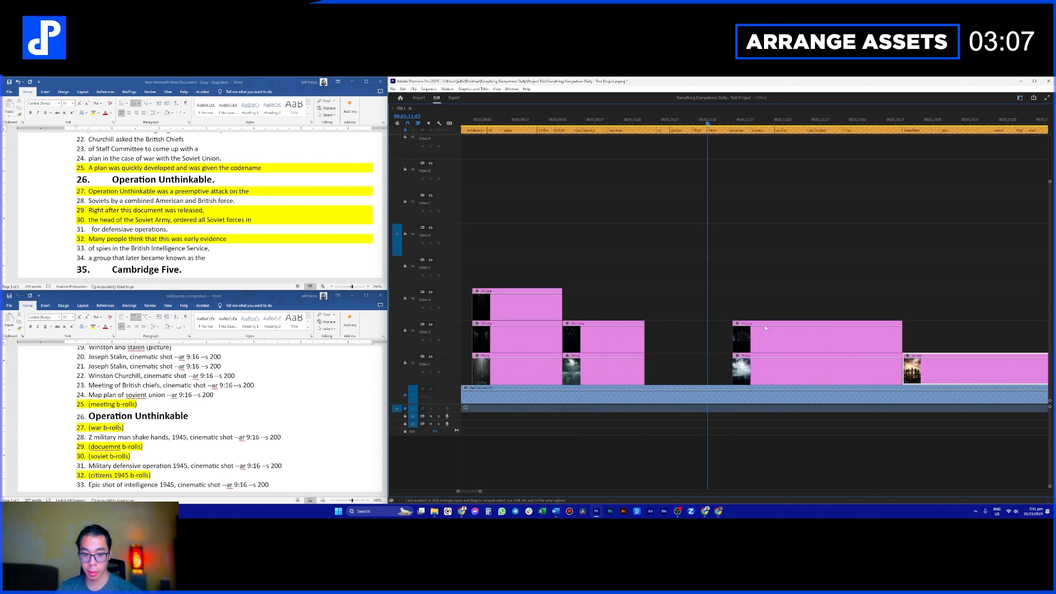
Step: Check script lines 33 to 36 and extend the two stacked images ending at "Service" to meet the next stack at "became"
scroll(909, 324, right, 4)
scroll(773, 335, left, 7)
scroll(760, 335, up, 3)
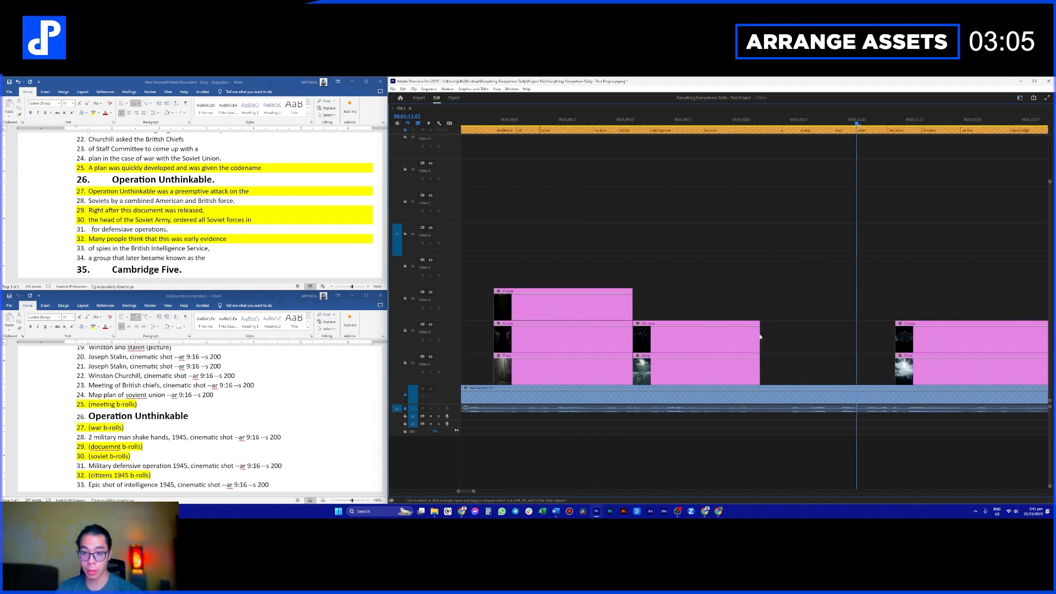
drag(781, 123, 713, 124)
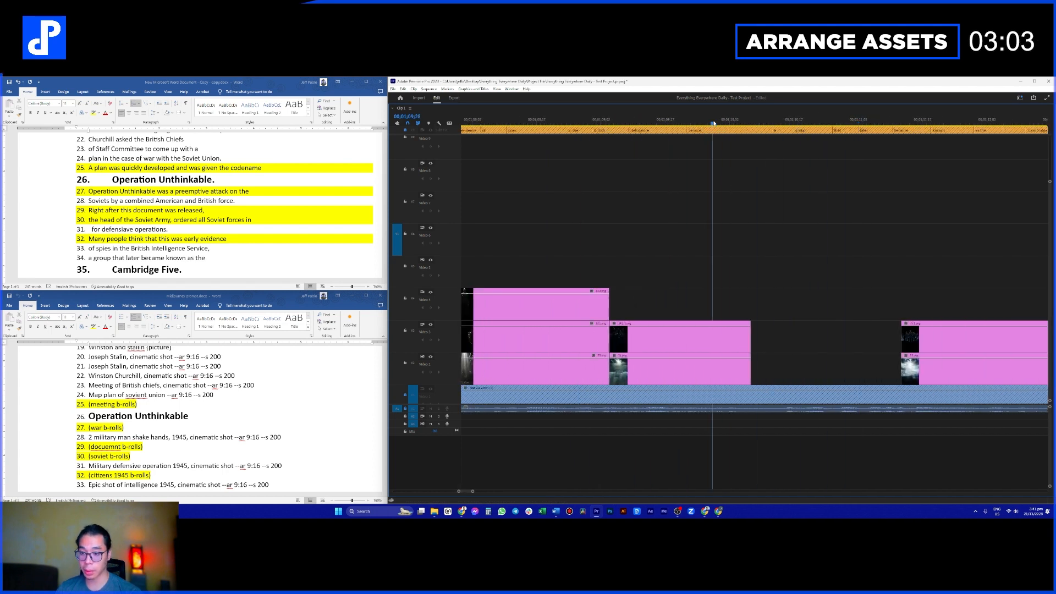
click(126, 228)
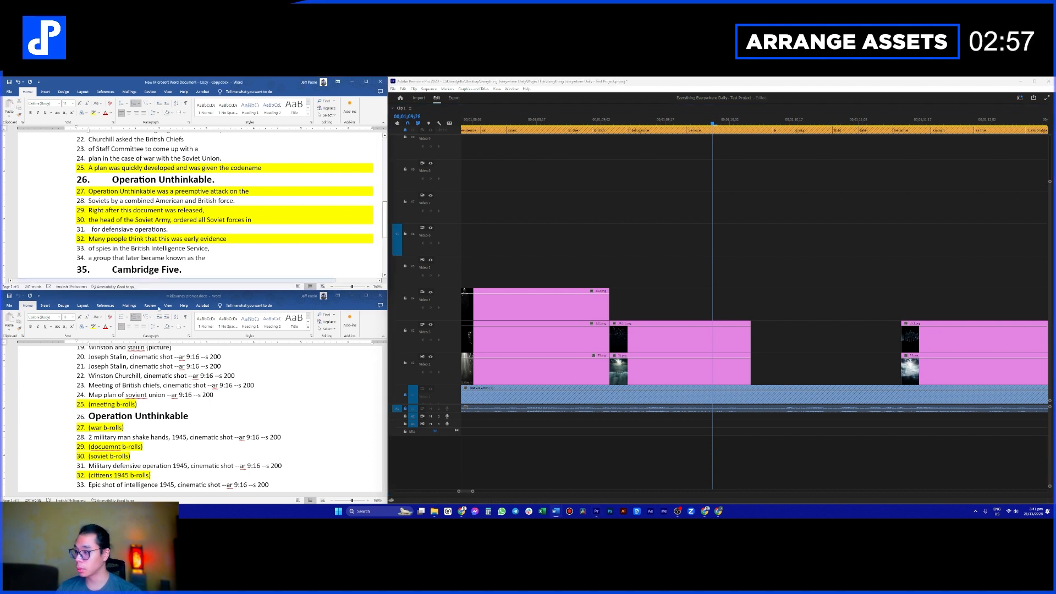
scroll(134, 226, down, 2)
scroll(133, 226, down, 2)
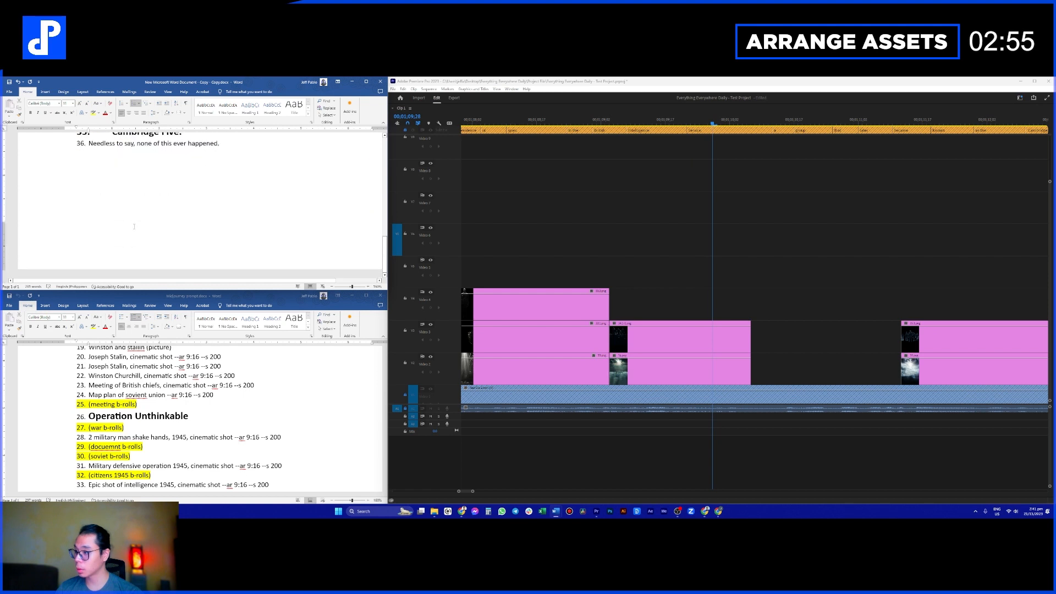
scroll(127, 224, up, 3)
drag(92, 212, 167, 212)
click(727, 283)
drag(720, 282, 642, 375)
drag(749, 346, 900, 349)
Step: Compare script lines 32 to 34 with the image prompt list and the timeline gap at "Many people think"
drag(879, 122, 947, 127)
scroll(885, 267, up, 10)
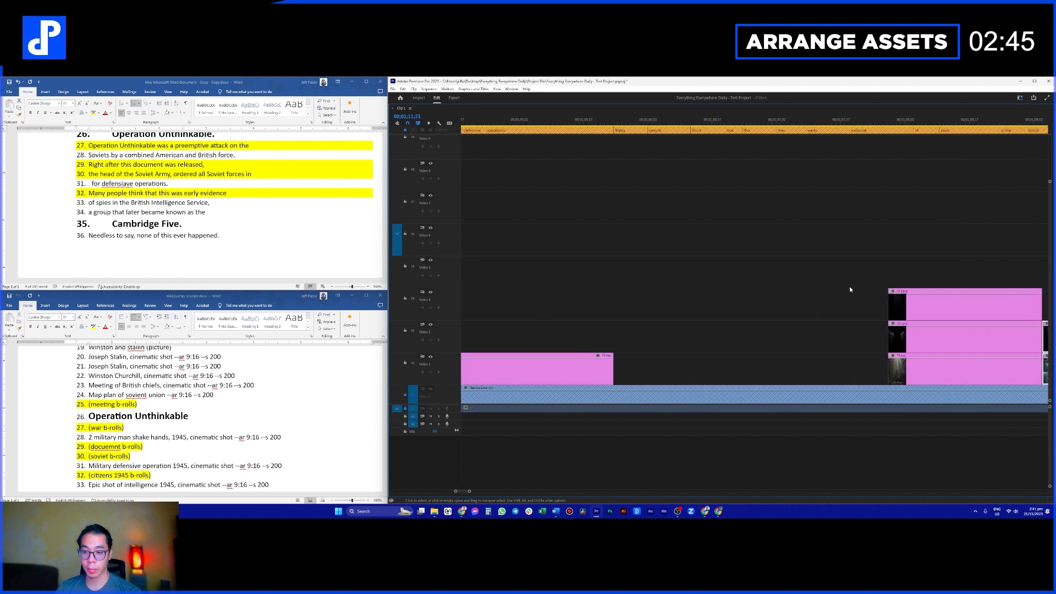
scroll(689, 371, up, 4)
scroll(849, 358, down, 3)
scroll(860, 346, down, 1)
scroll(863, 340, down, 1)
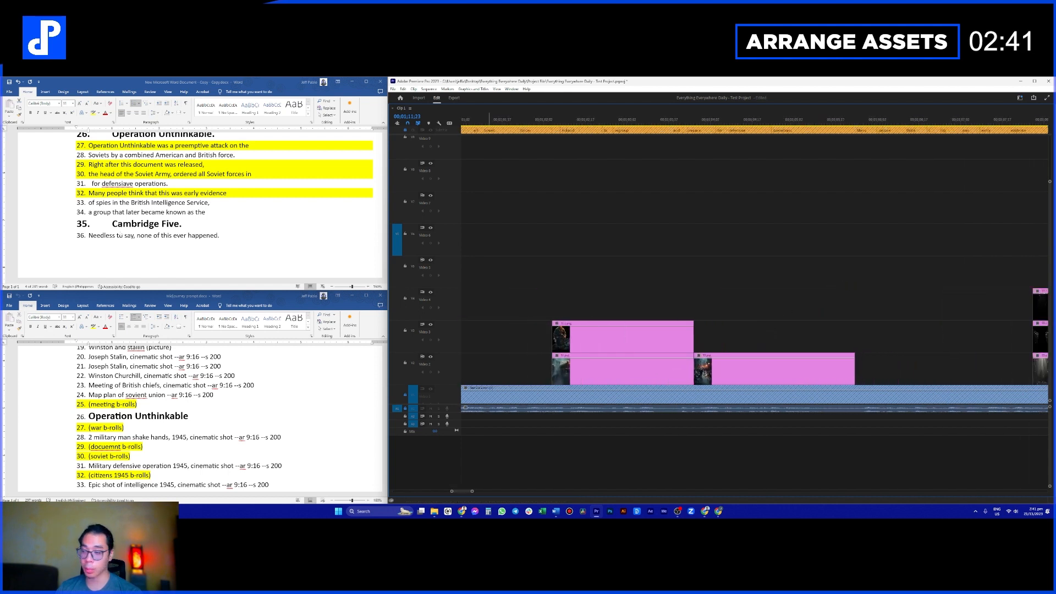
drag(93, 212, 164, 213)
click(139, 202)
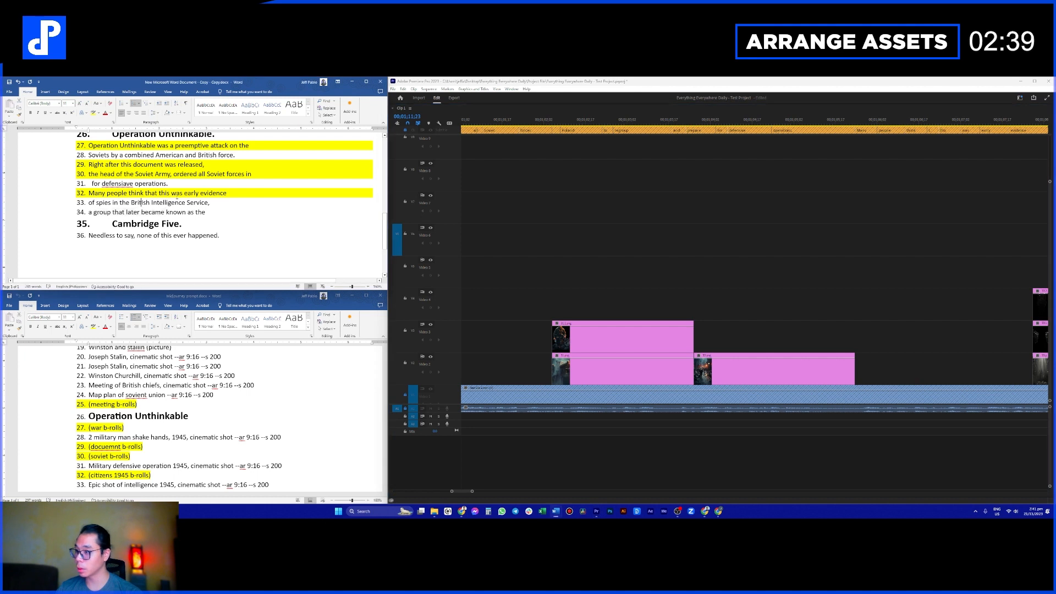
scroll(142, 428, down, 2)
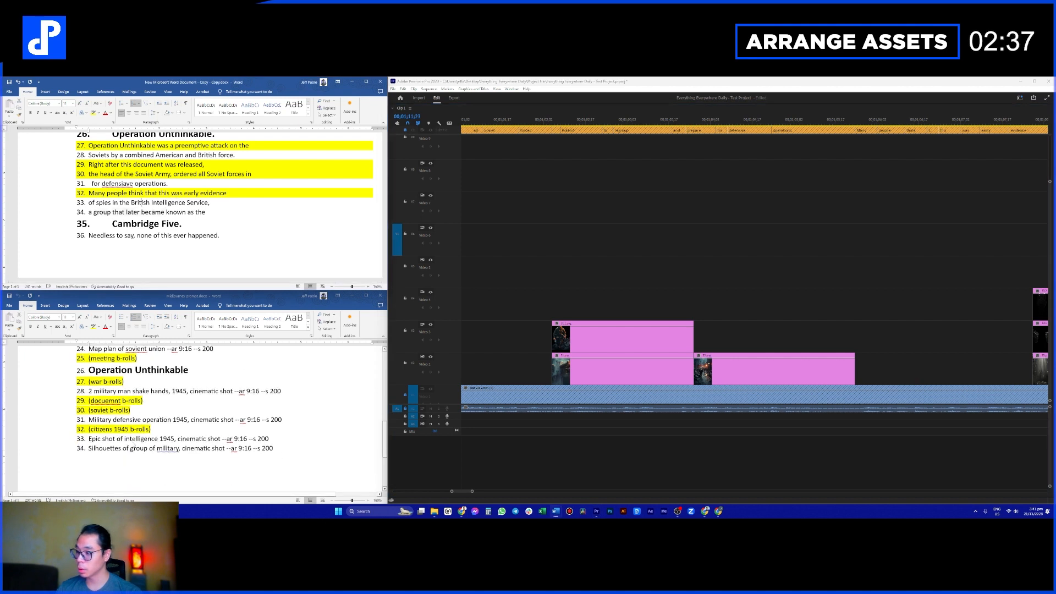
scroll(135, 447, up, 1)
click(812, 264)
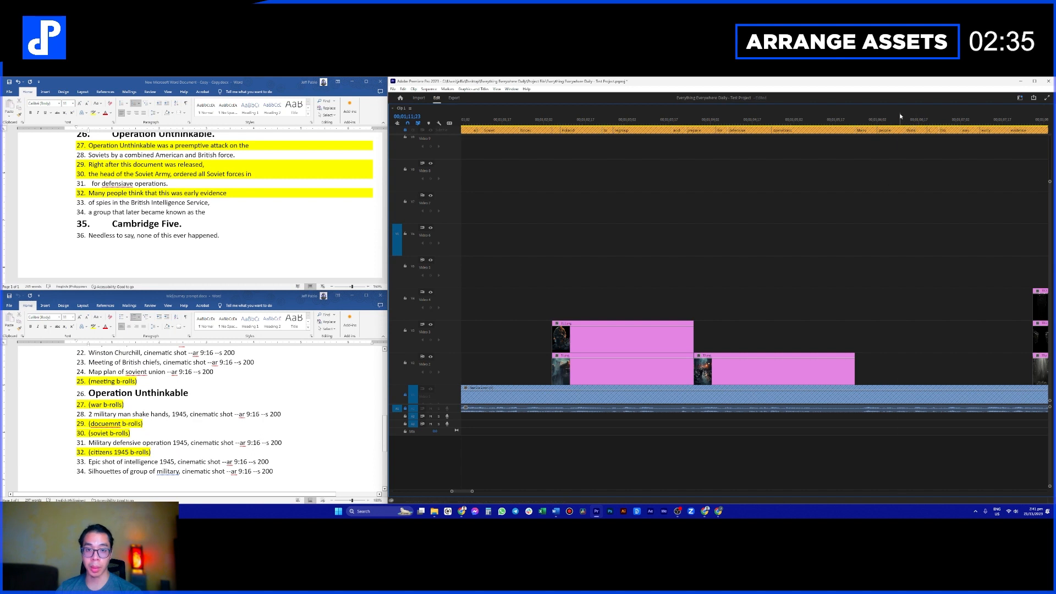
Step: Open the 1945 Berlin color footage from the project bin and mark a short section showing the ruined building
key(grave)
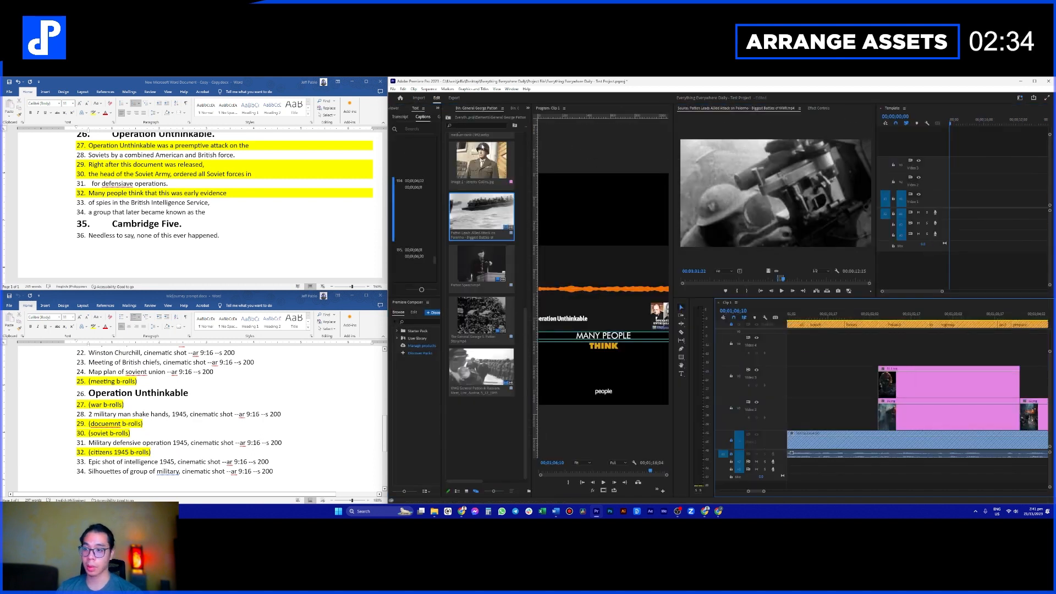
click(448, 118)
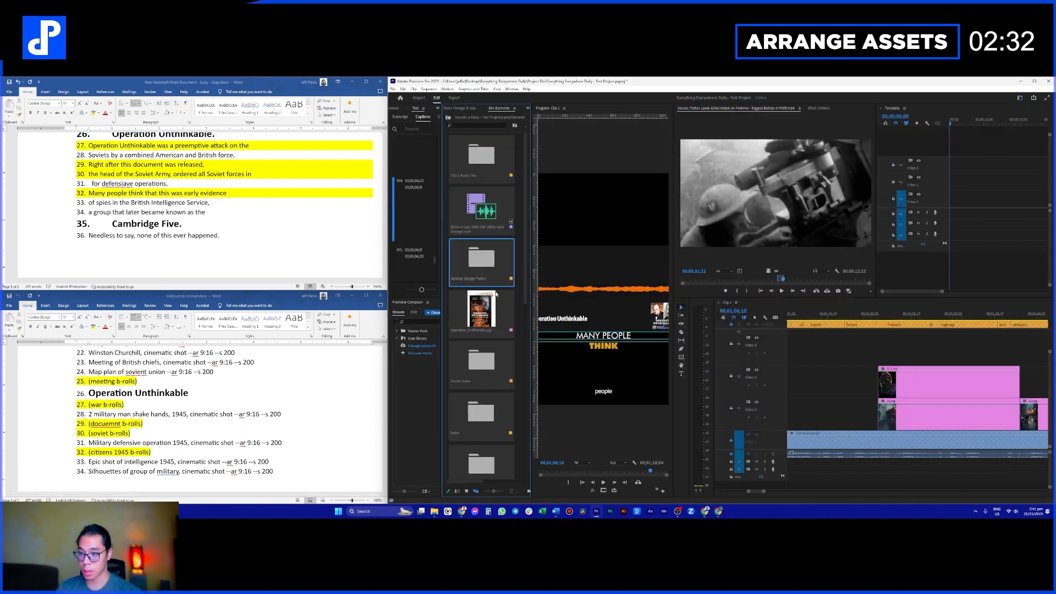
double_click(486, 218)
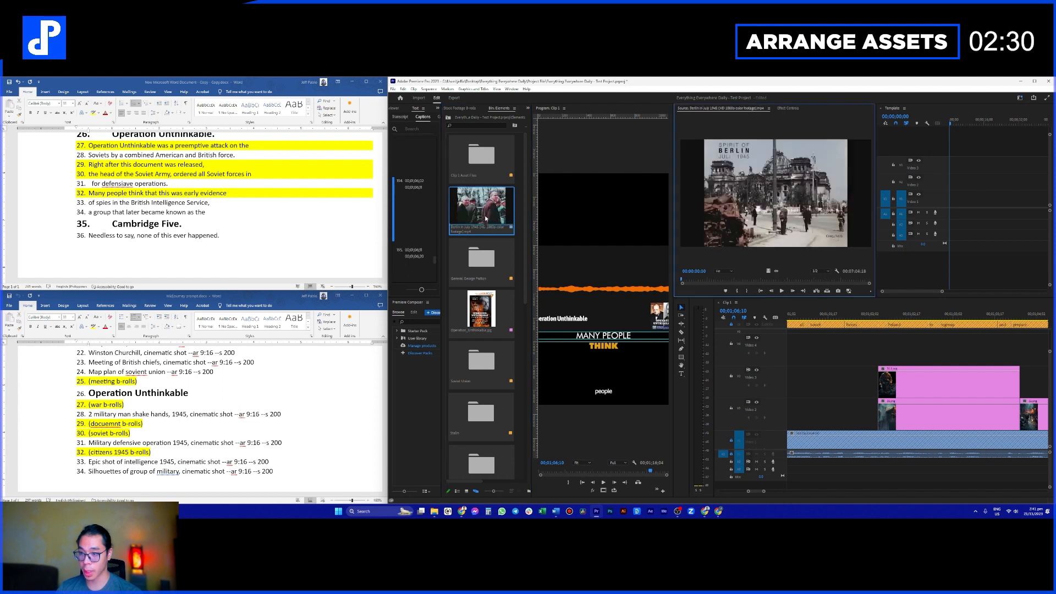
mouse_move(726, 282)
mouse_down()
mouse_move(785, 282)
mouse_move(713, 282)
mouse_move(723, 290)
mouse_up()
key(i)
key(i)
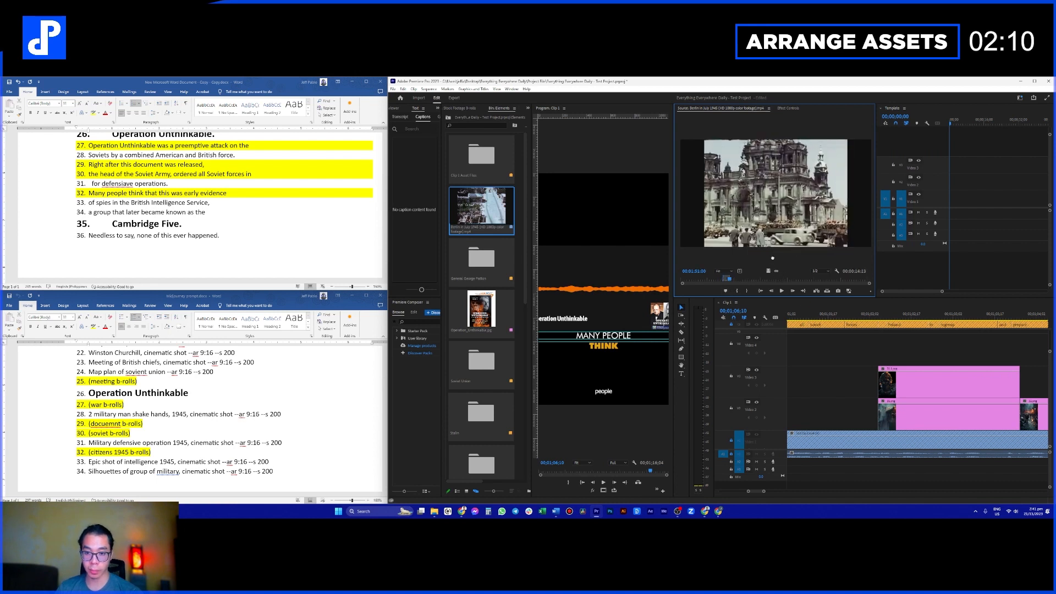
Step: Place the marked Berlin section on an empty upper track, shorten it, and add a crowded-street section right after it
scroll(836, 356, down, 5)
scroll(828, 353, up, 3)
scroll(829, 353, down, 7)
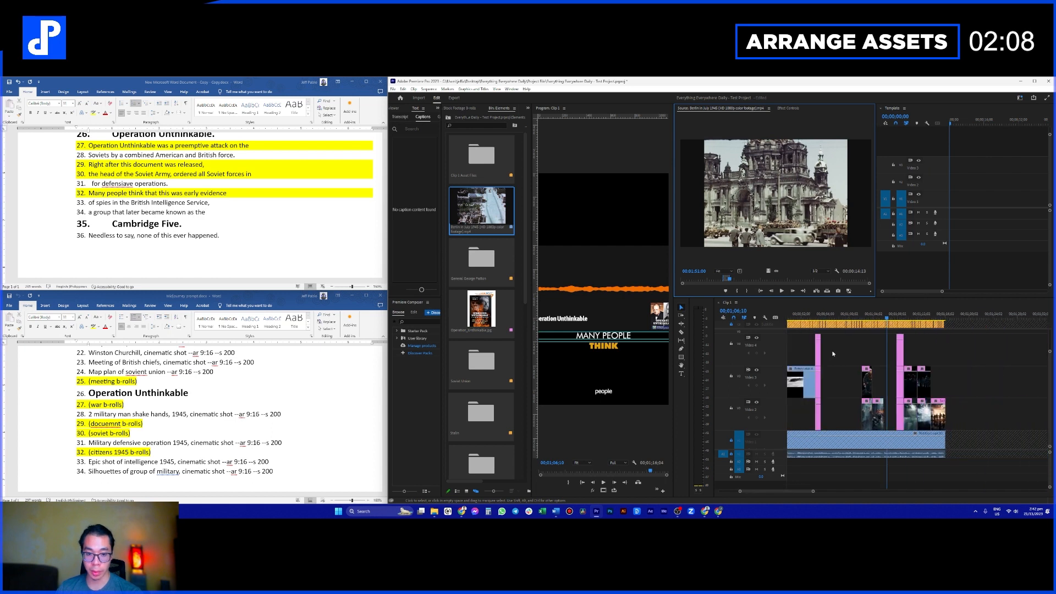
scroll(773, 367, down, 3)
scroll(825, 385, up, 2)
scroll(826, 385, down, 1)
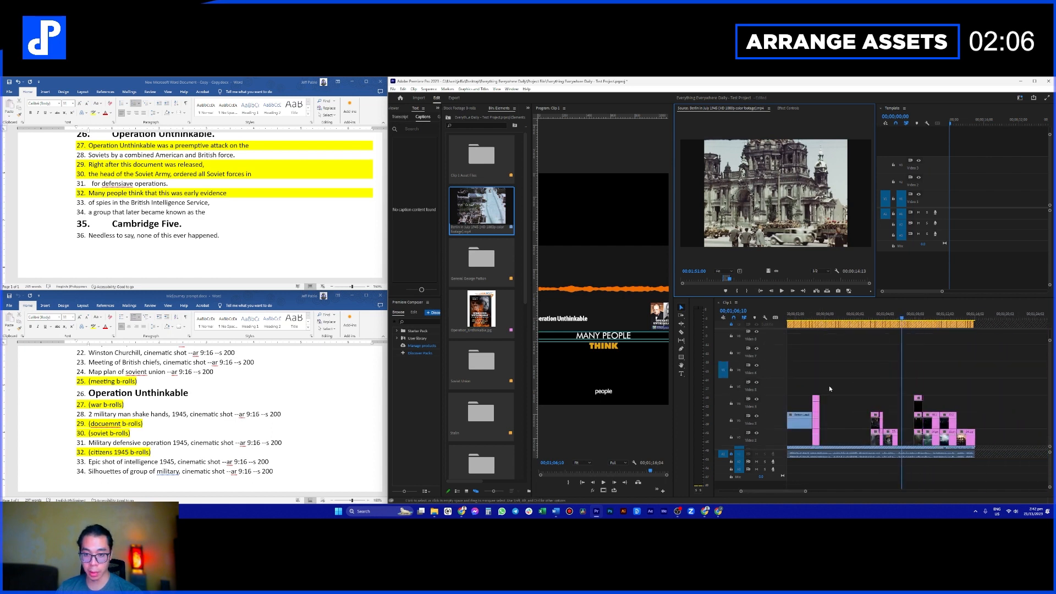
scroll(827, 387, up, 4)
drag(774, 273, 820, 388)
drag(1024, 388, 849, 387)
drag(767, 281, 908, 390)
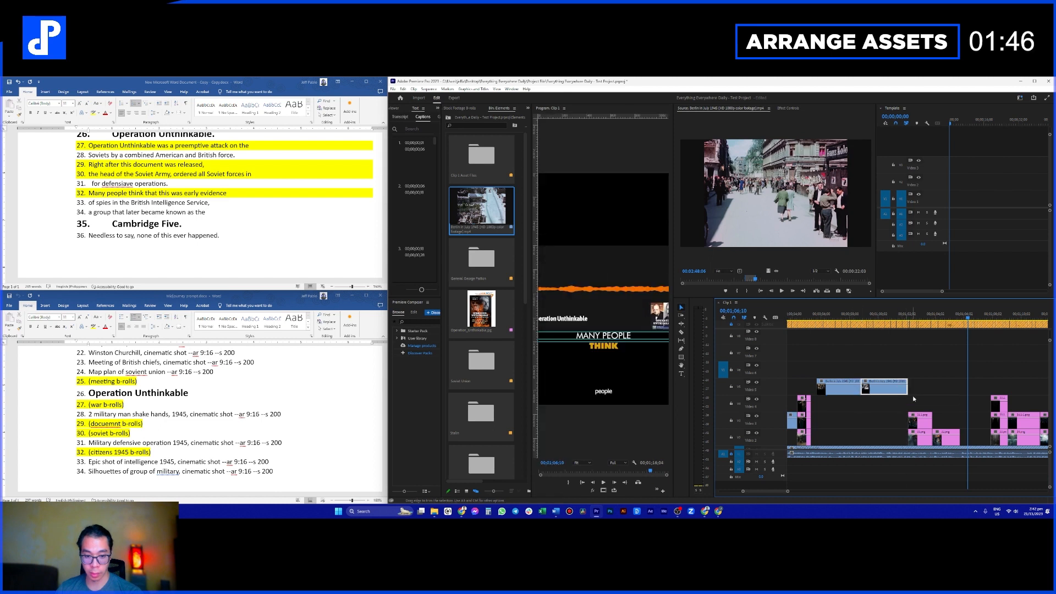
Step: Move both Berlin clips into the gap at "Many people think" and fit them between the neighbouring images
scroll(922, 397, down, 3)
scroll(897, 397, up, 5)
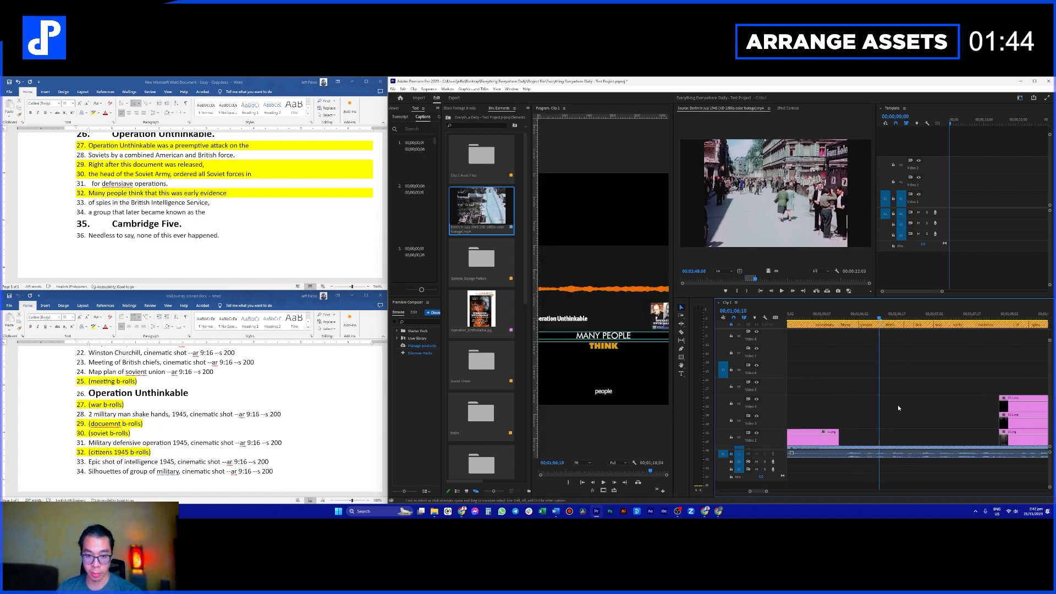
scroll(895, 399, down, 4)
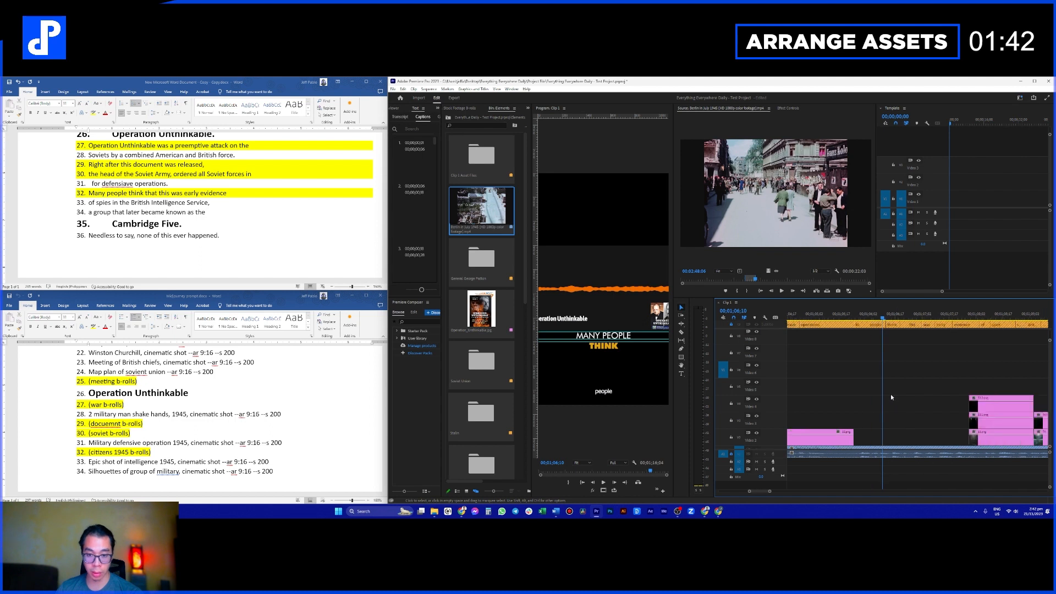
scroll(885, 400, up, 3)
scroll(885, 402, down, 2)
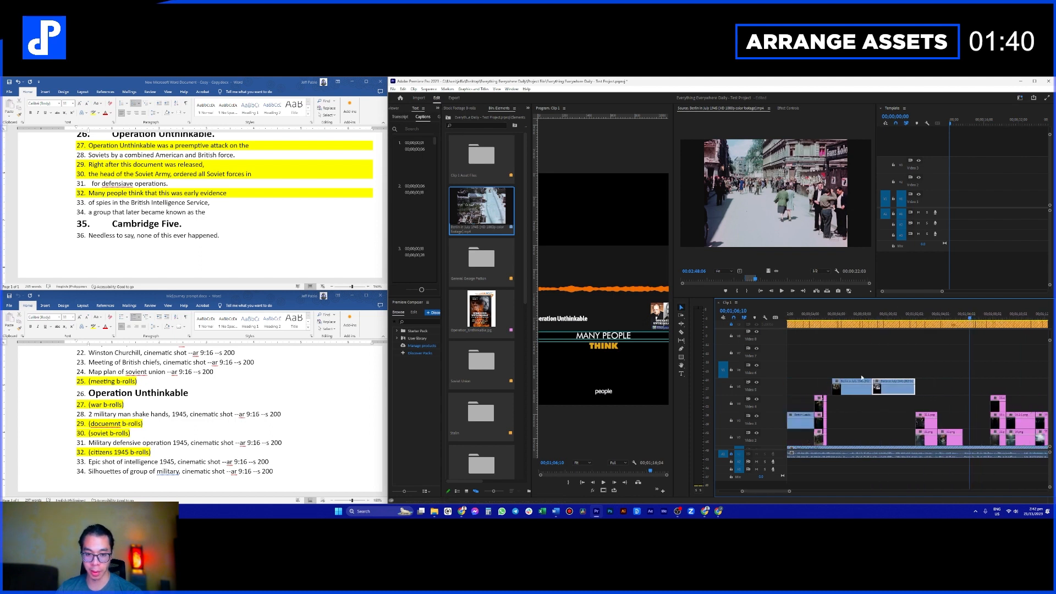
drag(865, 361, 1037, 390)
scroll(1023, 409, up, 1)
scroll(1022, 409, up, 4)
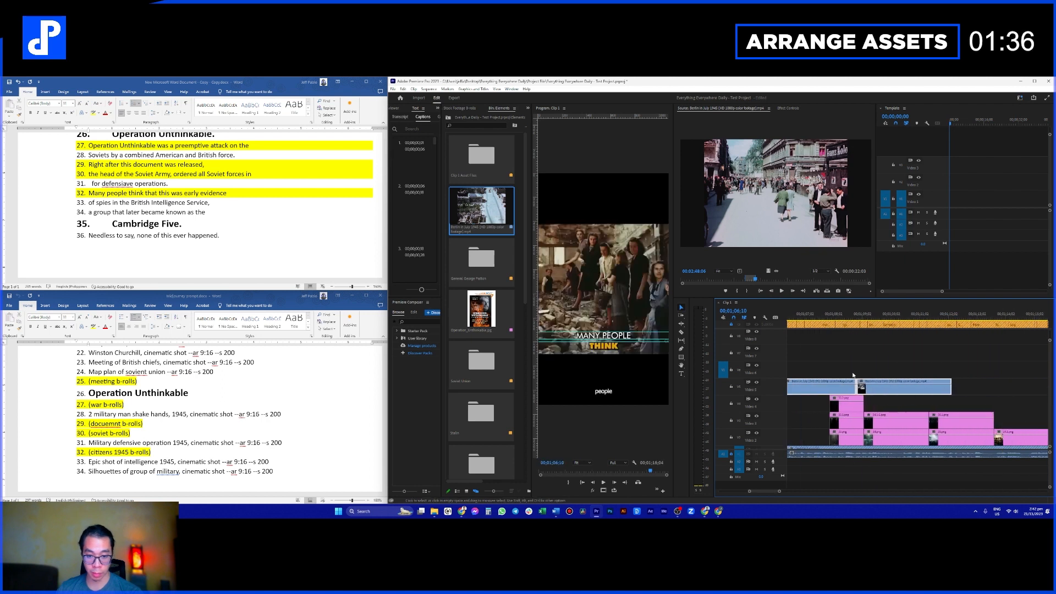
drag(993, 388, 958, 395)
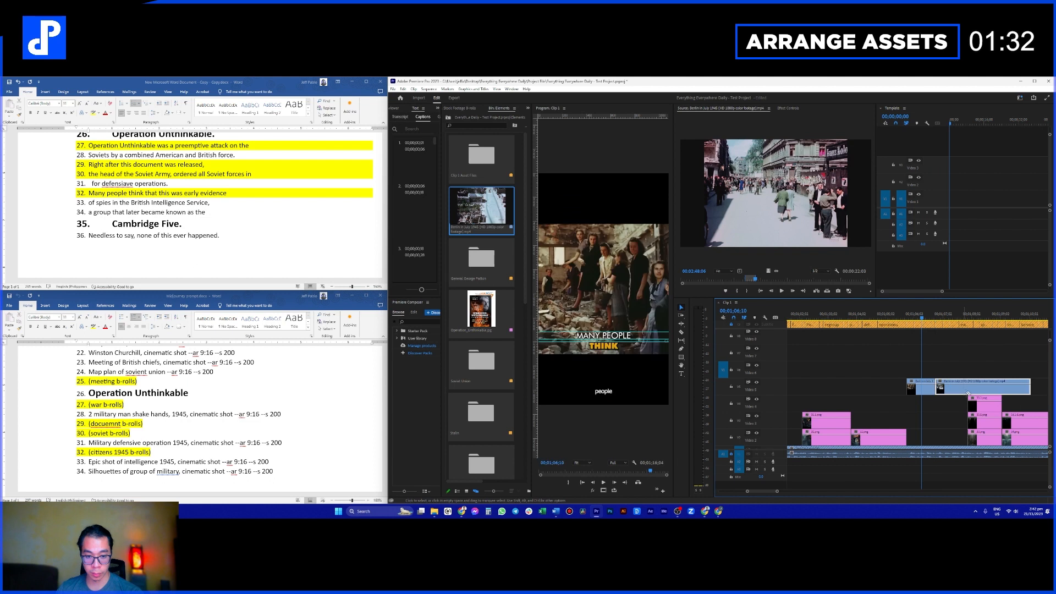
Step: Extend the end of the three stacked soldier handshake images to just before the "Right after" caption
scroll(950, 397, up, 3)
scroll(935, 398, up, 4)
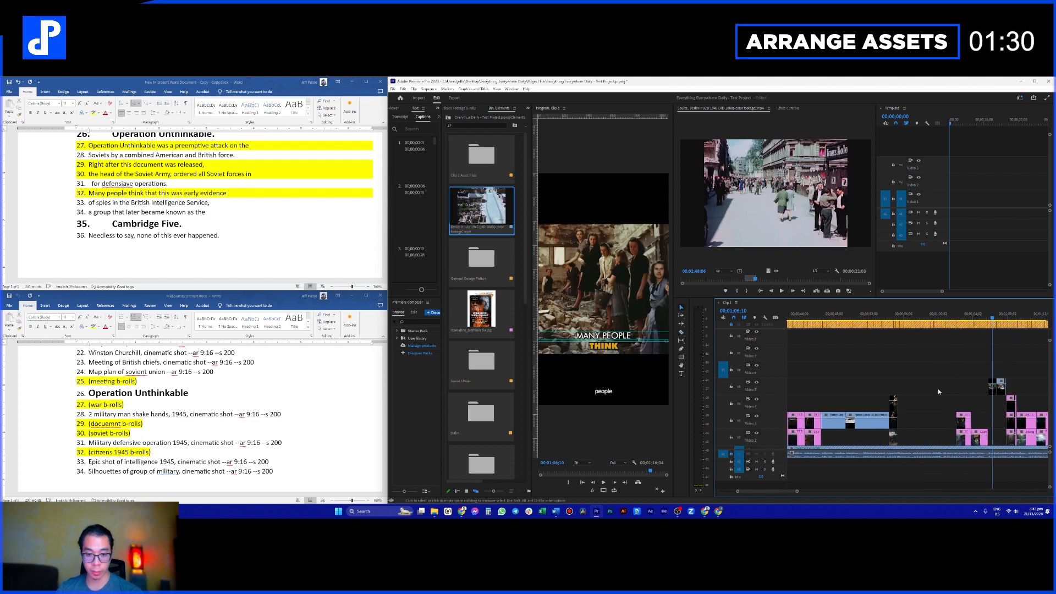
drag(818, 318, 827, 318)
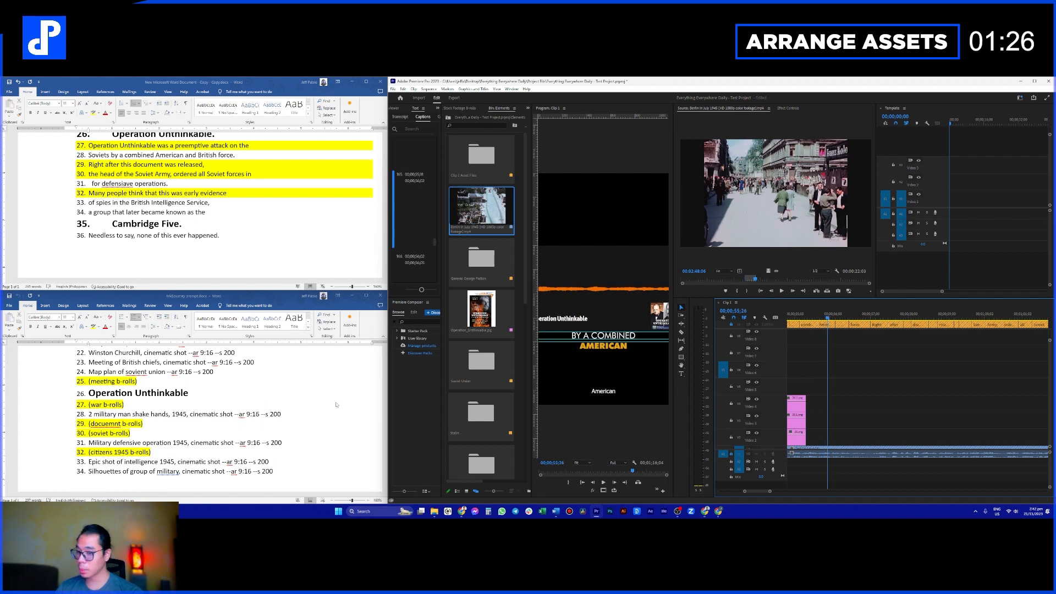
click(790, 322)
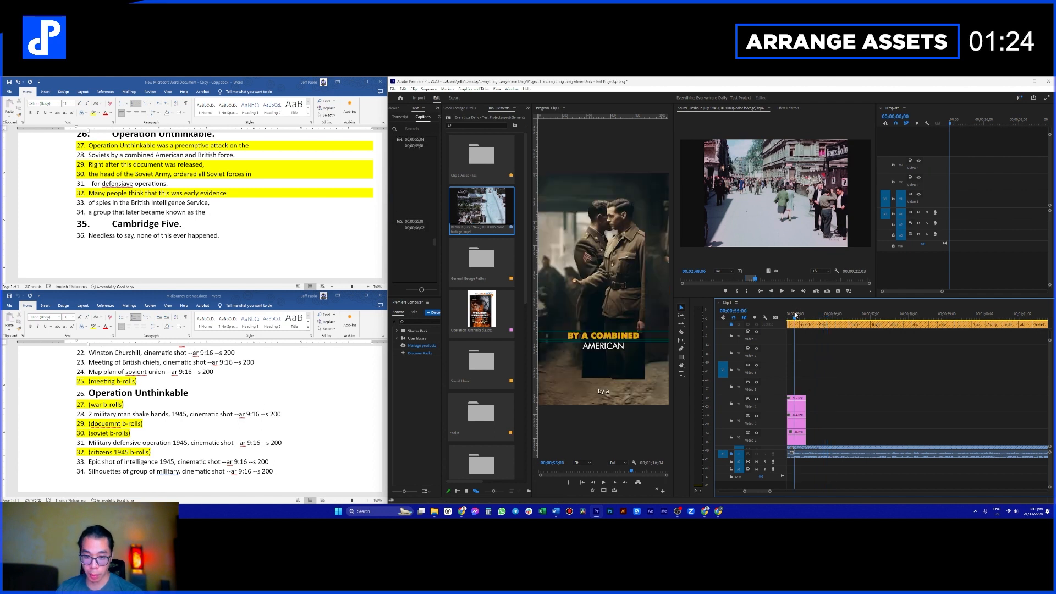
scroll(791, 341, up, 2)
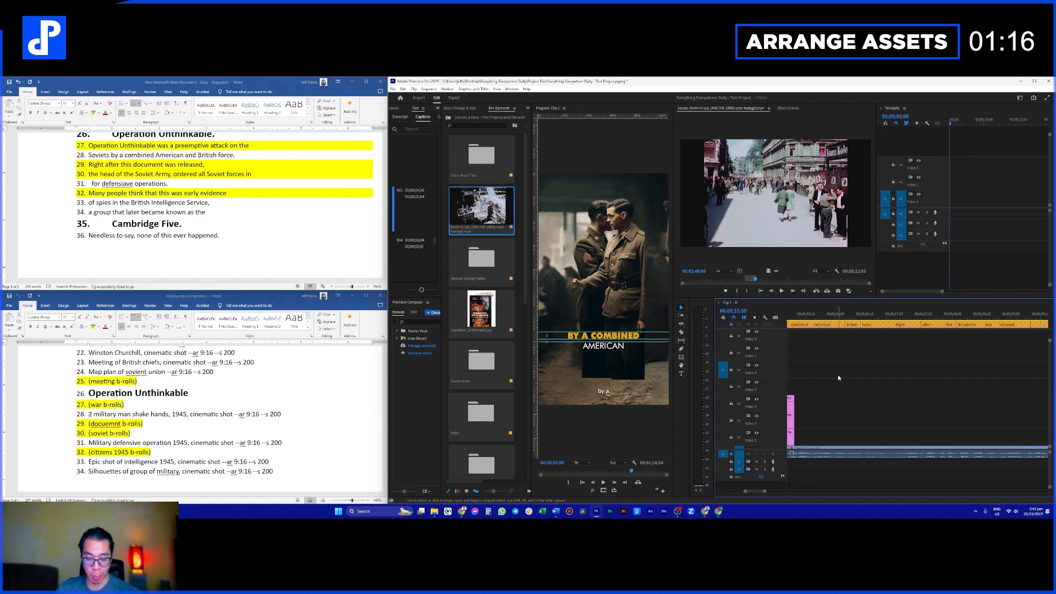
scroll(841, 380, up, 1)
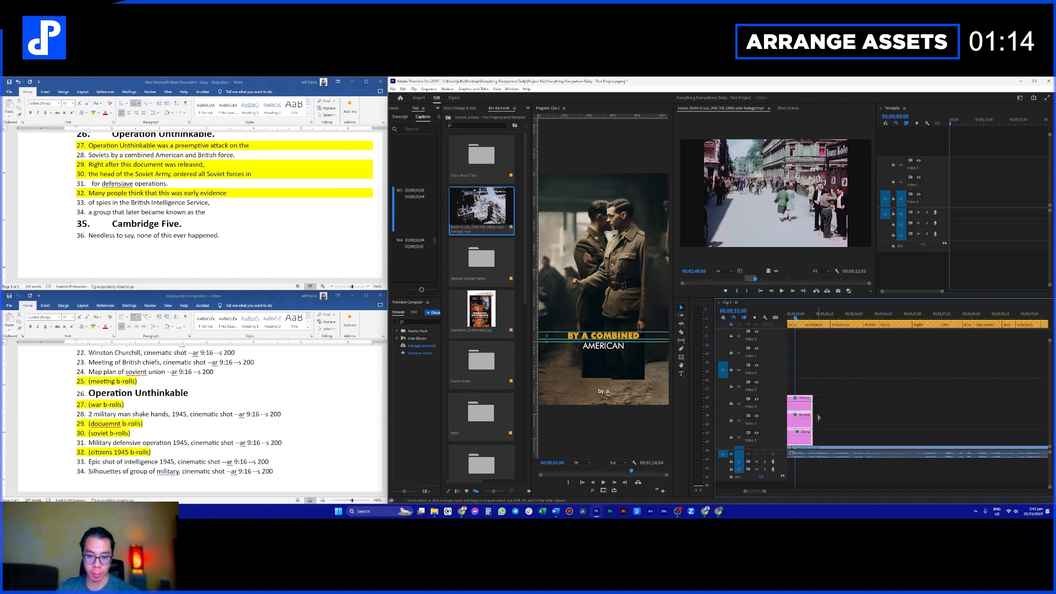
drag(814, 418, 911, 411)
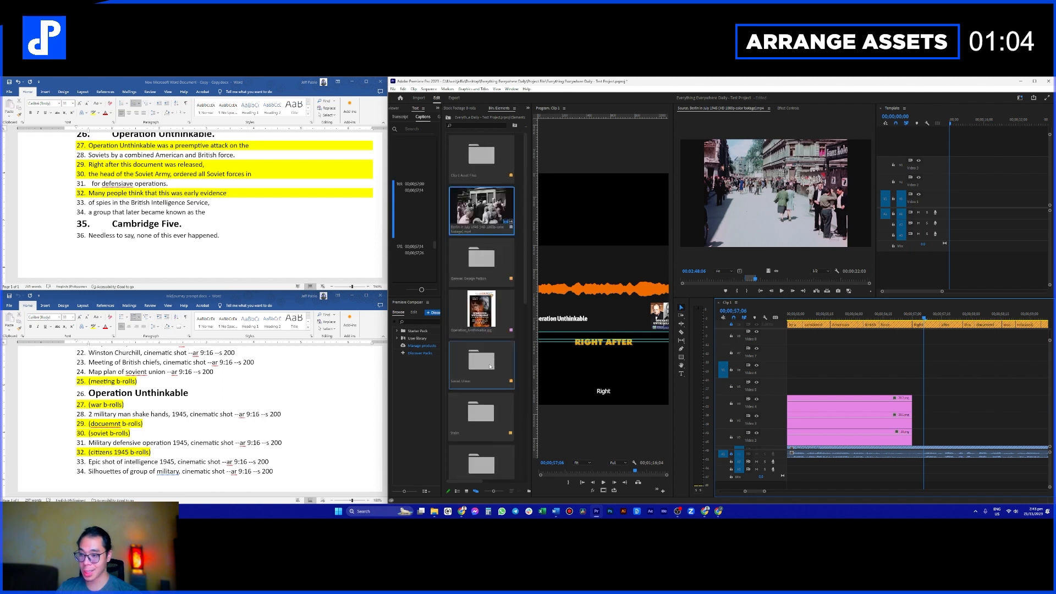
Step: Place the stock clip of a soldier handling documents from the stock footage bin on an empty upper track at "Right after"
scroll(478, 394, down, 2)
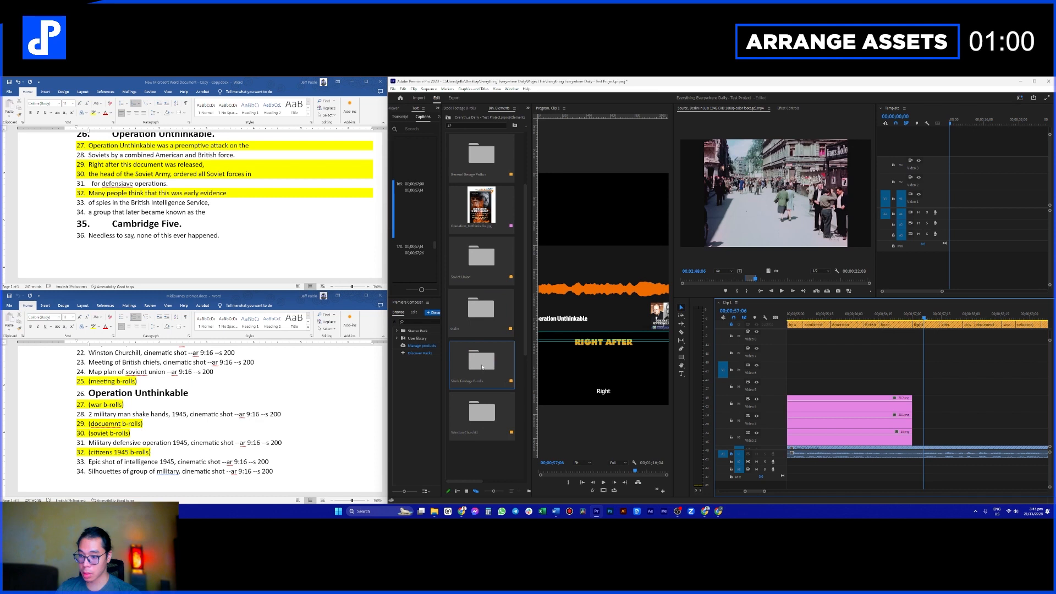
double_click(482, 367)
click(482, 411)
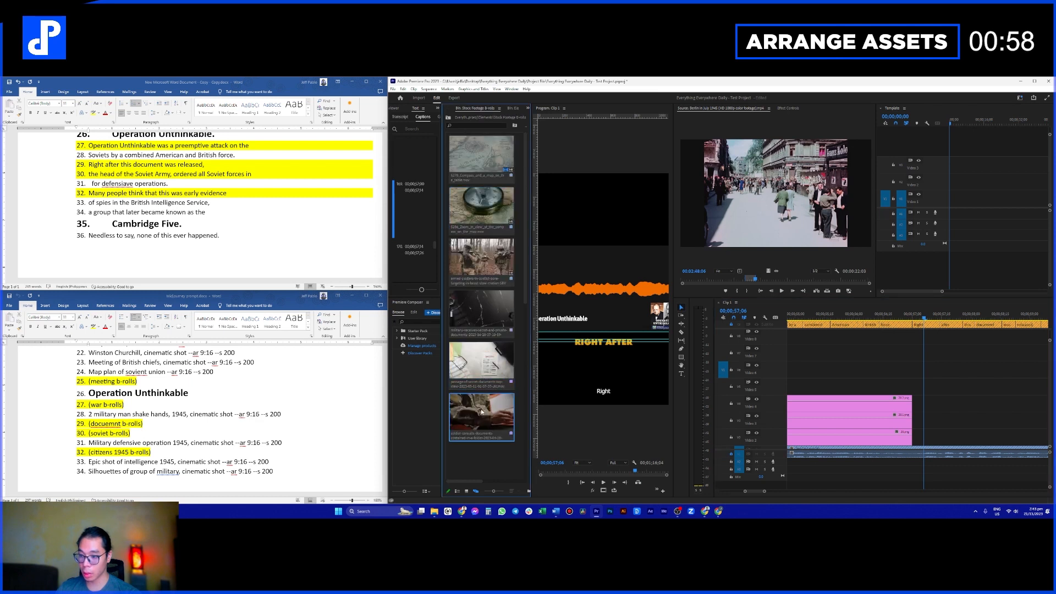
drag(489, 412, 836, 337)
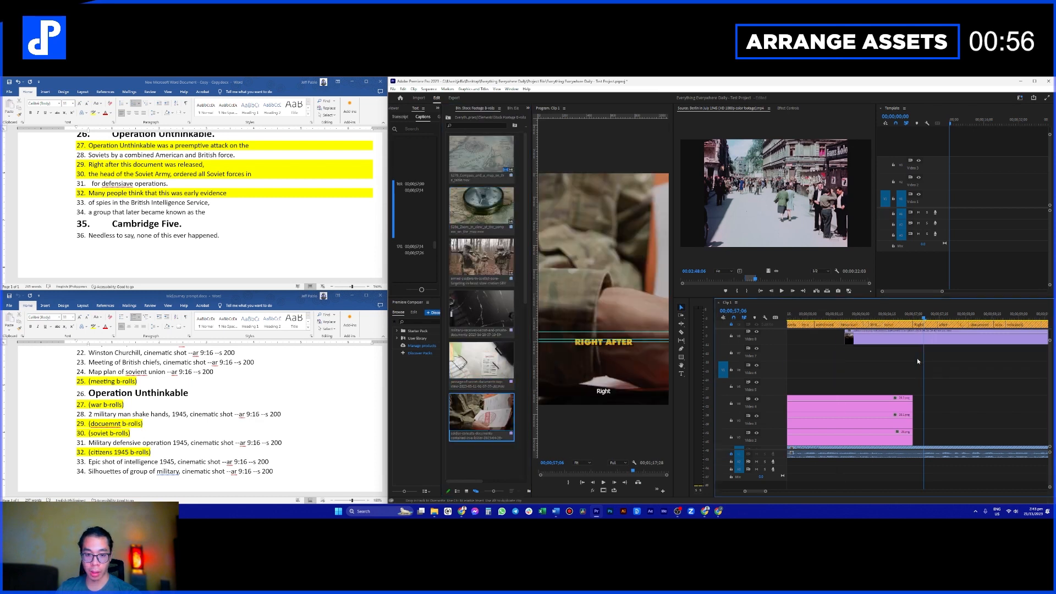
Step: Remove the surplus end of the document clip and fit the clip on the image track directly behind the soldier handshake images
scroll(915, 356, right, 2)
key(c)
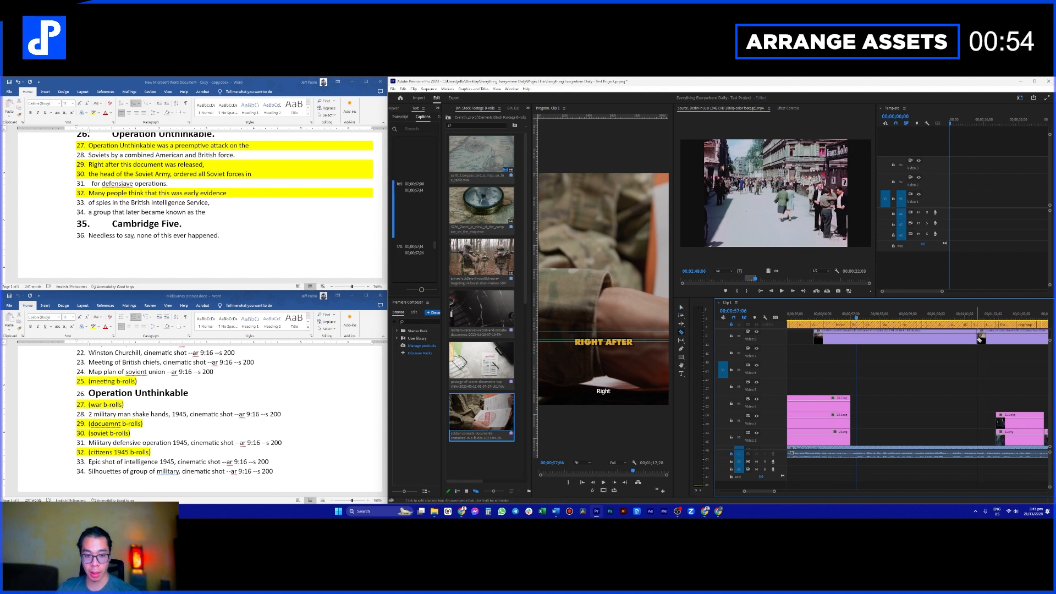
key(Delete)
drag(975, 339, 859, 339)
drag(826, 338, 928, 408)
scroll(913, 408, up, 2)
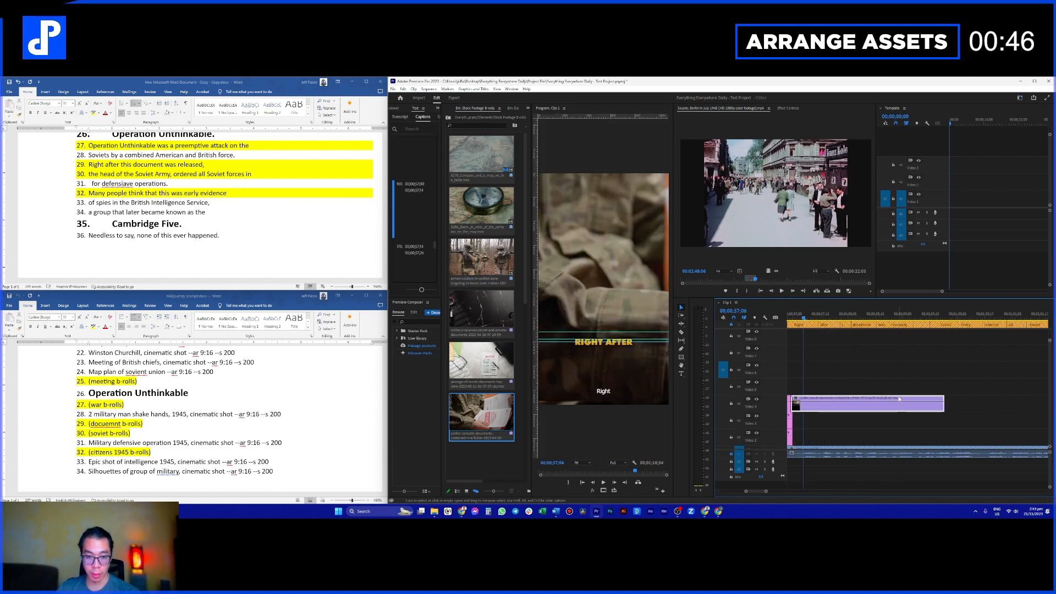
scroll(929, 386, up, 1)
scroll(949, 382, down, 1)
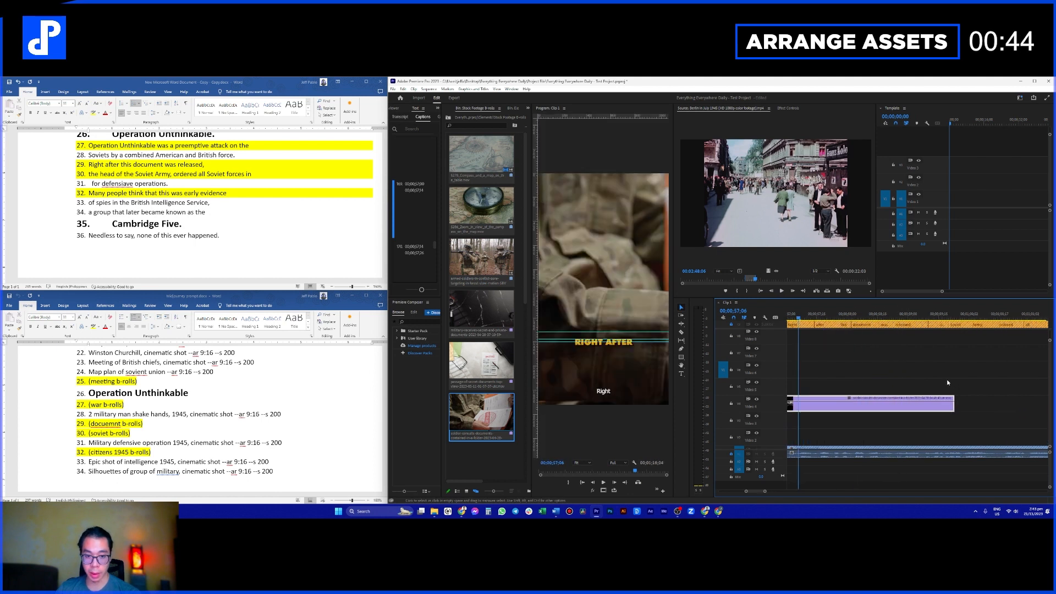
click(952, 408)
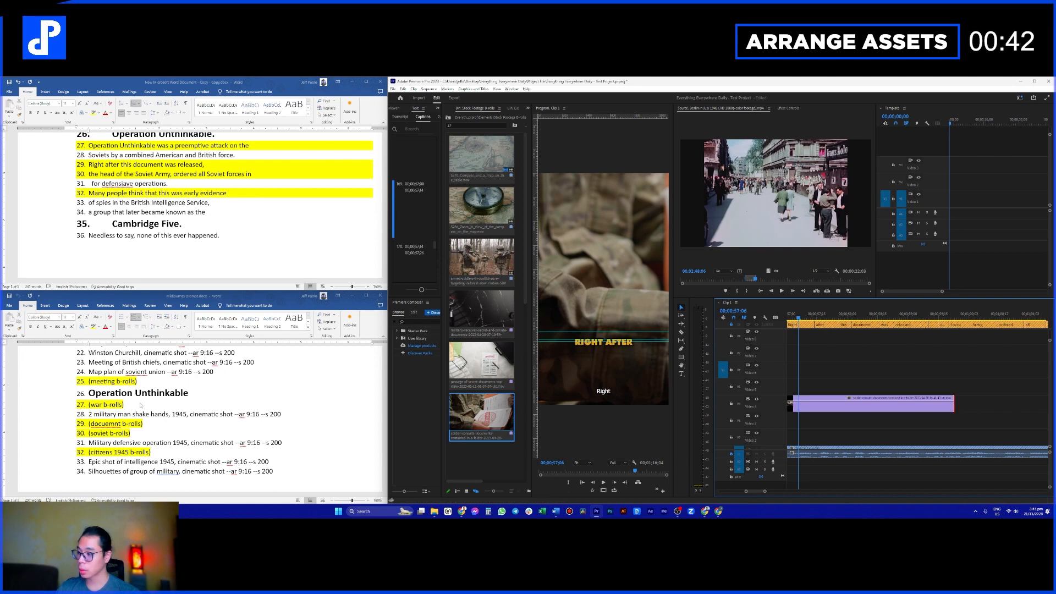
Step: Look through the Soviet Union documentary and the Battle of Kursk footage in the Soviet Union bin for the Soviet b-roll line
click(166, 414)
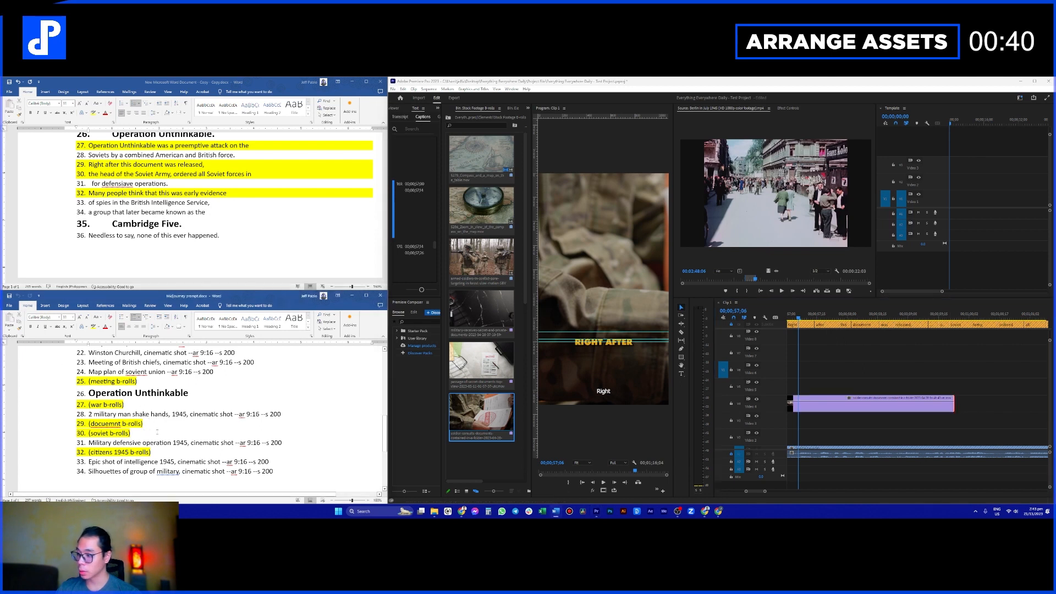
click(450, 118)
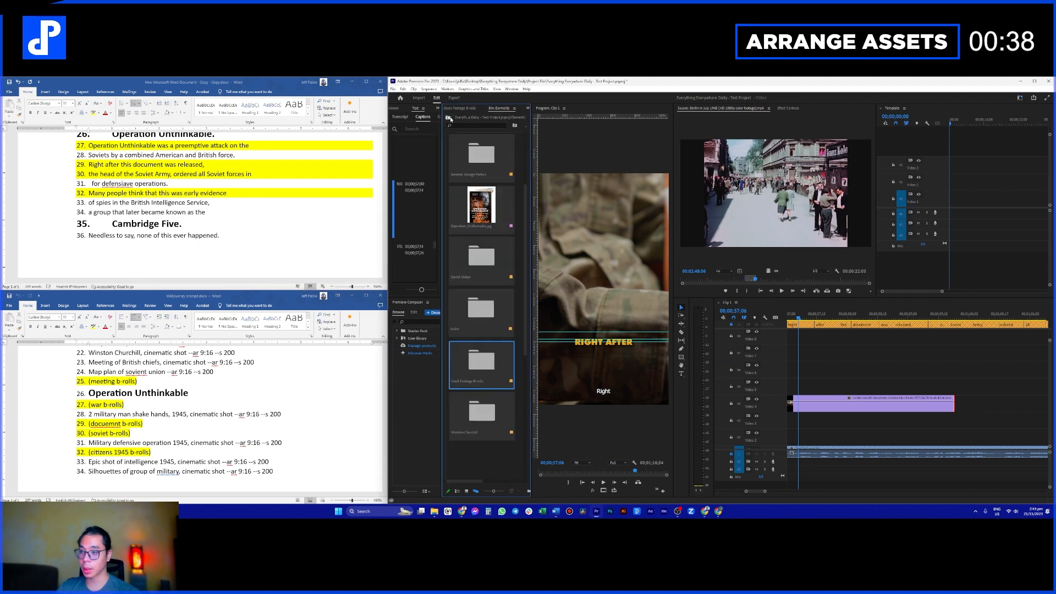
double_click(487, 278)
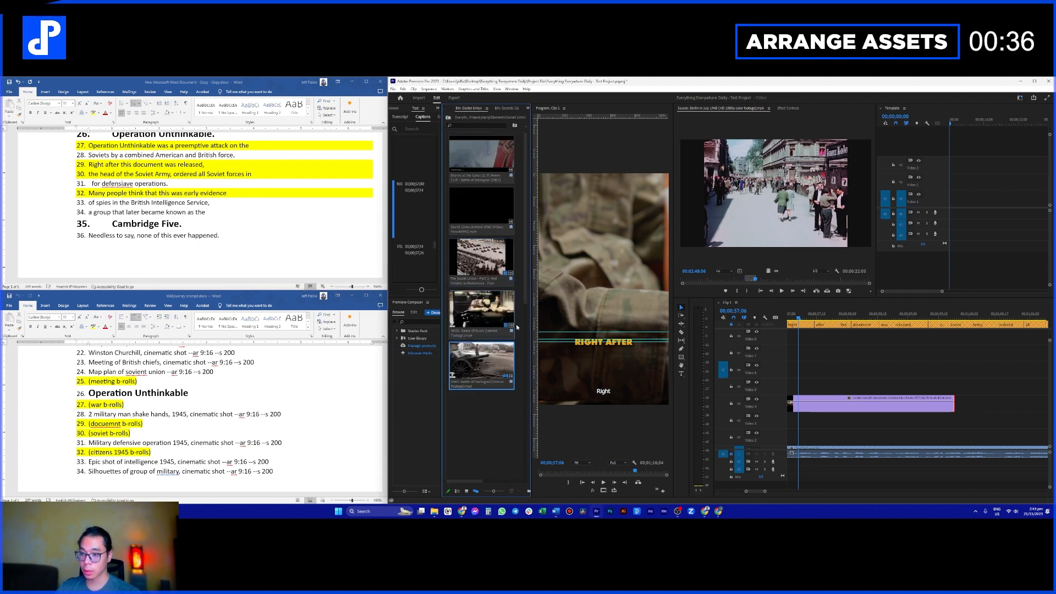
double_click(484, 262)
drag(747, 277, 866, 281)
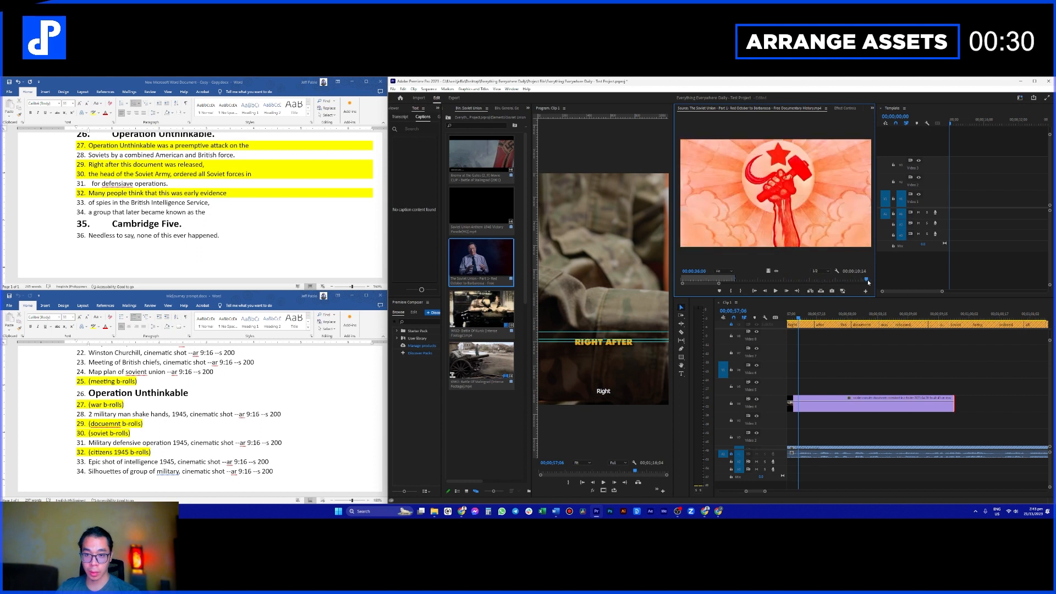
double_click(480, 312)
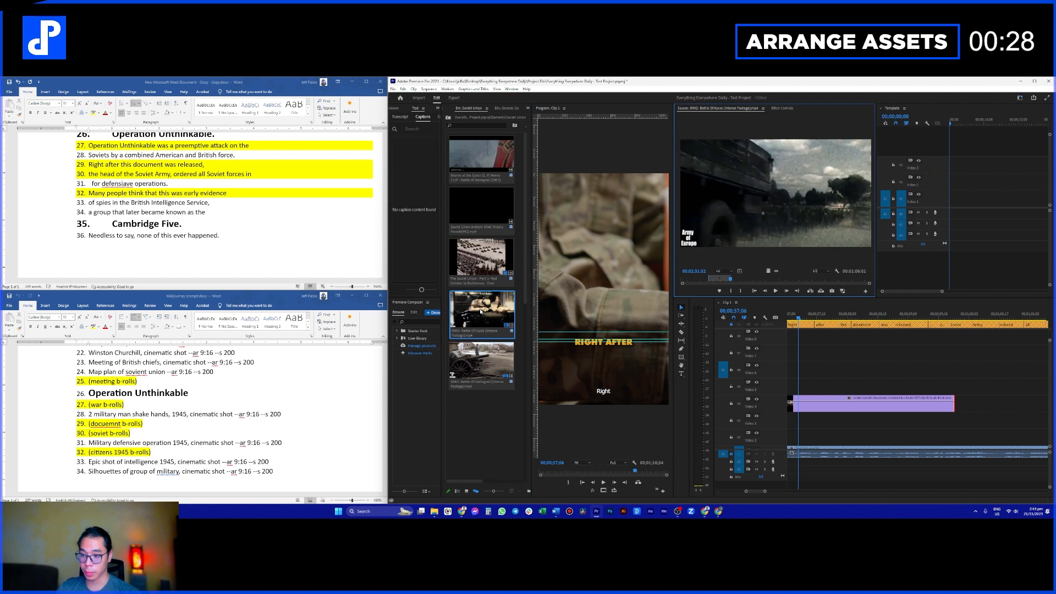
drag(776, 280, 840, 282)
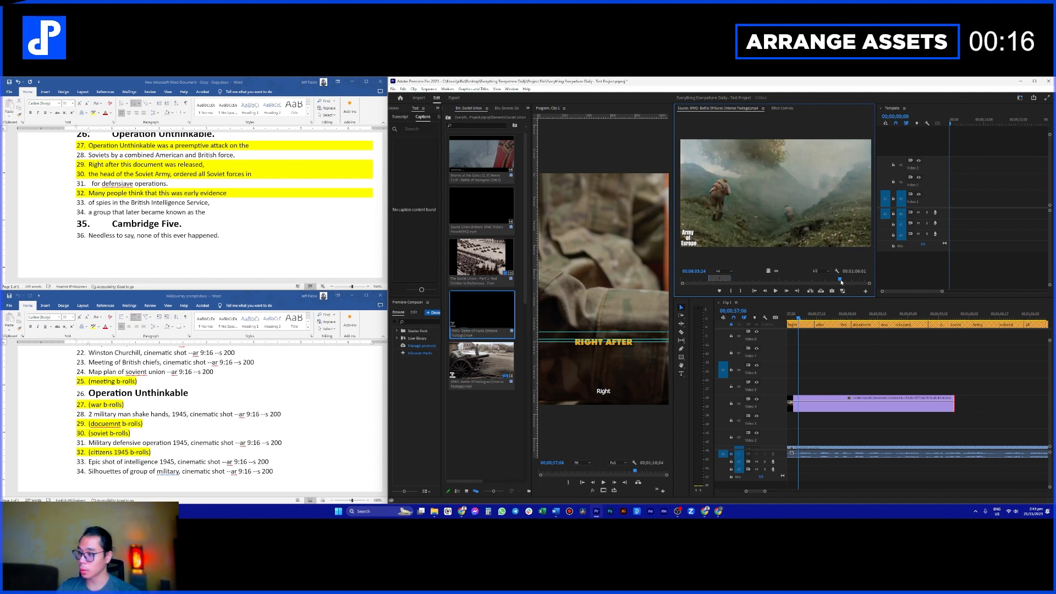
Step: Maximize the Premiere Pro window across the whole screen and give the timeline more height to show the arranged sequence
click(945, 315)
scroll(911, 326, down, 1)
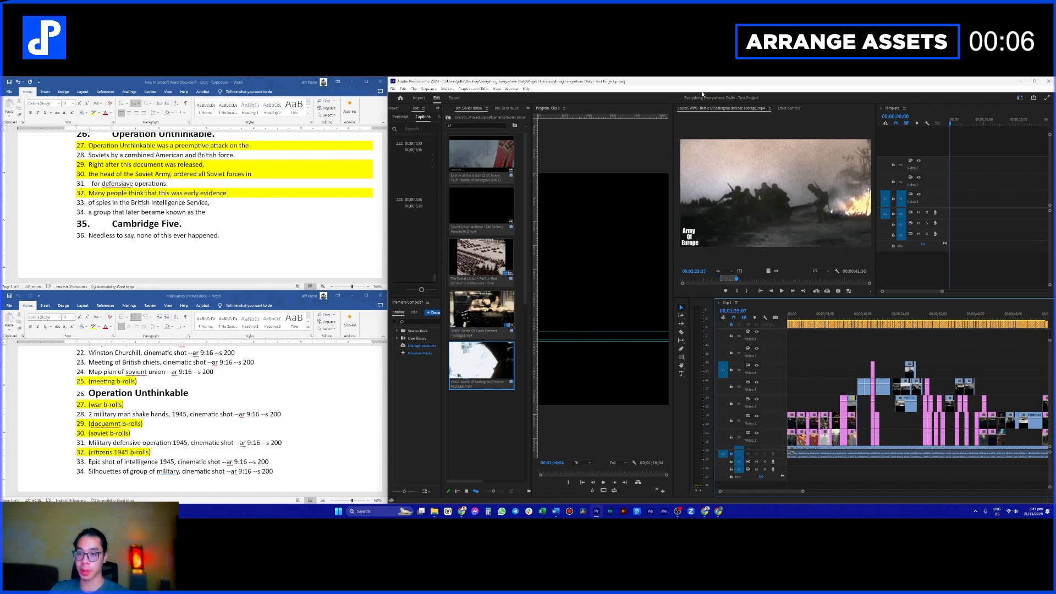
drag(699, 84, 622, 77)
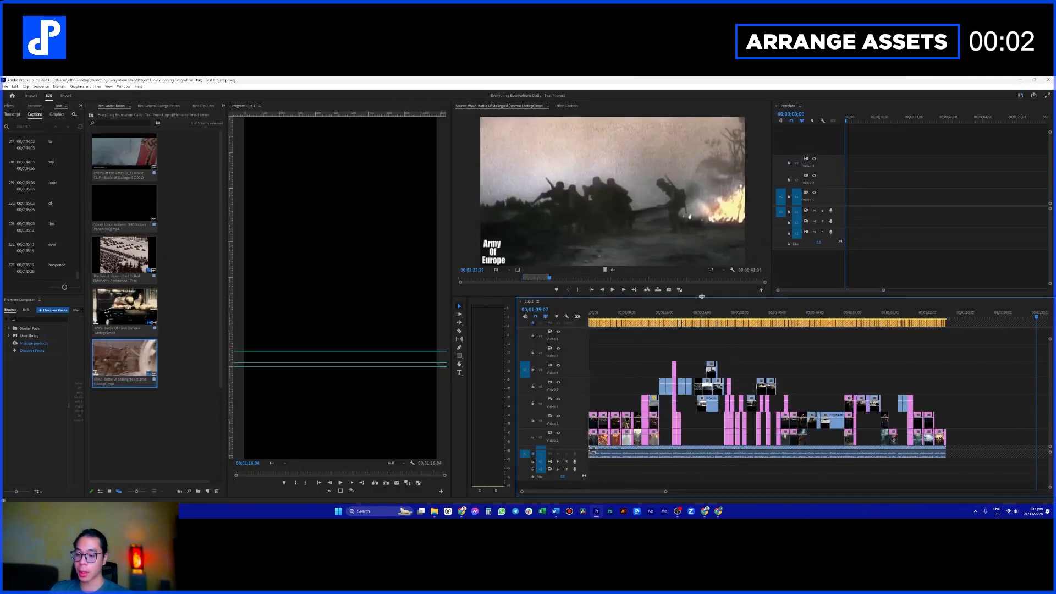
drag(702, 296, 706, 268)
scroll(681, 330, up, 3)
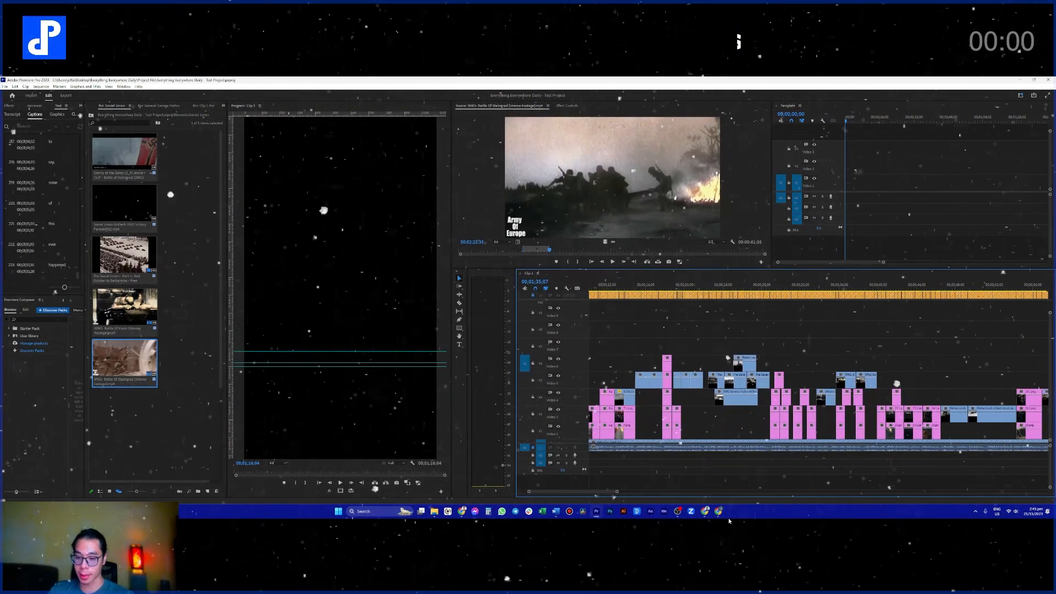
Step: Switch to the Canva presentation to check the Stage 4 slide, and return to Premiere Pro
mouse_move(704, 510)
click(710, 483)
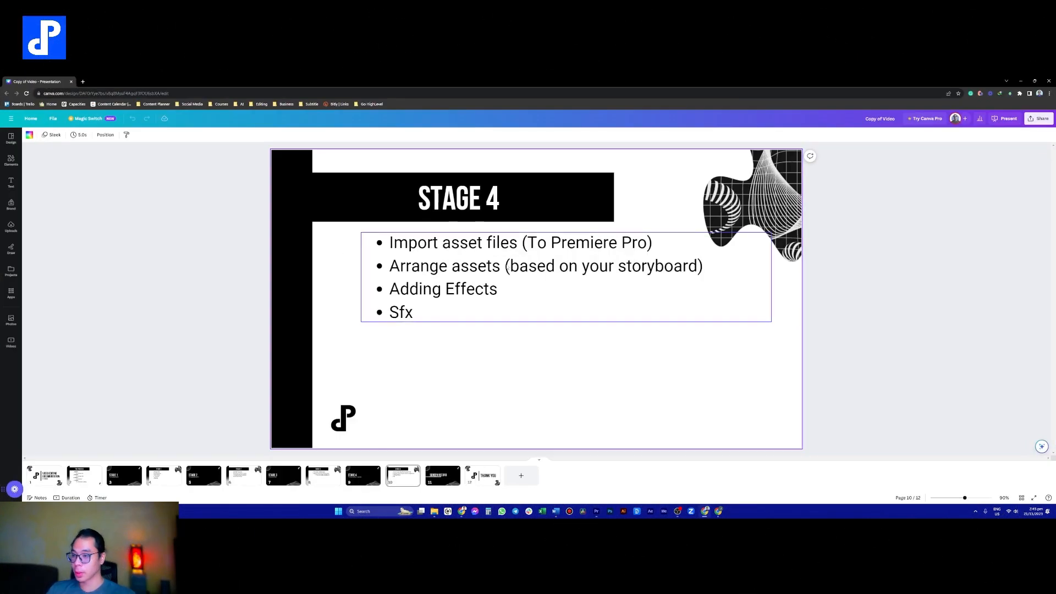
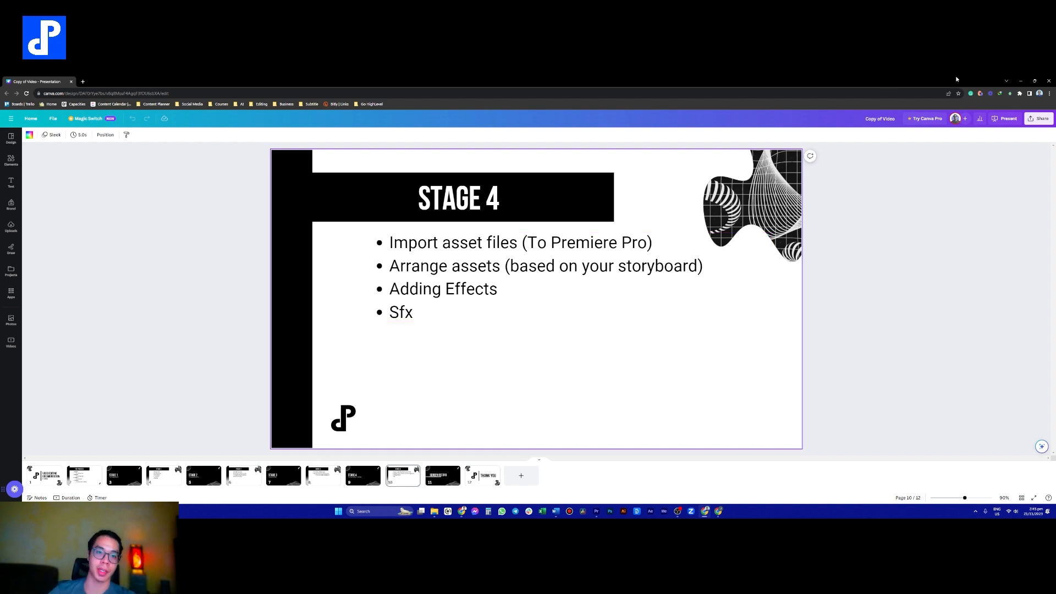
click(1019, 82)
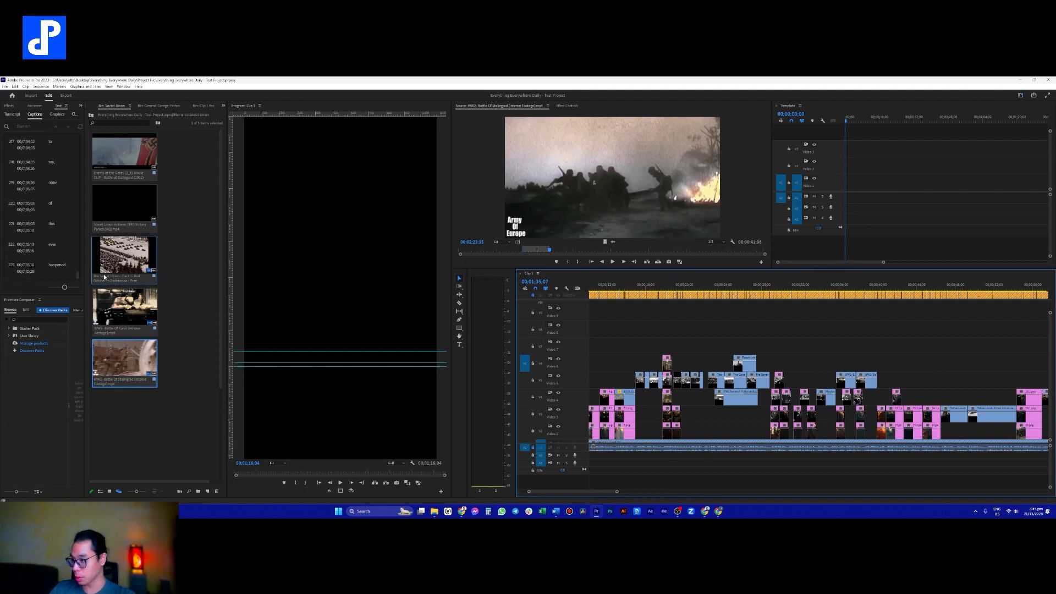
Step: Widen the captions area, narrow the project bin beside the program monitor, and enlarge the timeline further upward
drag(86, 270, 118, 275)
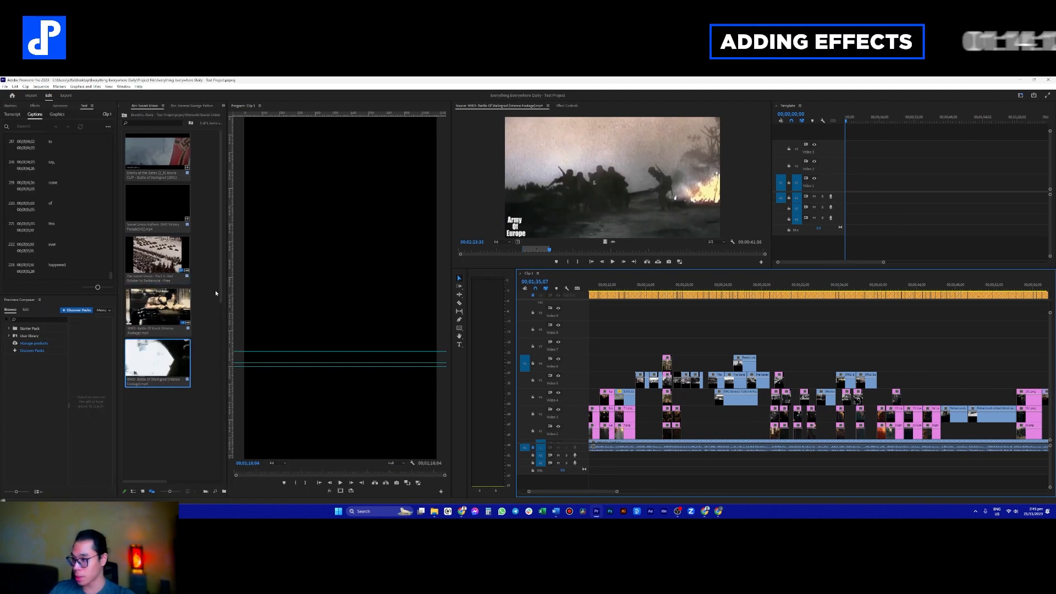
drag(227, 290, 199, 291)
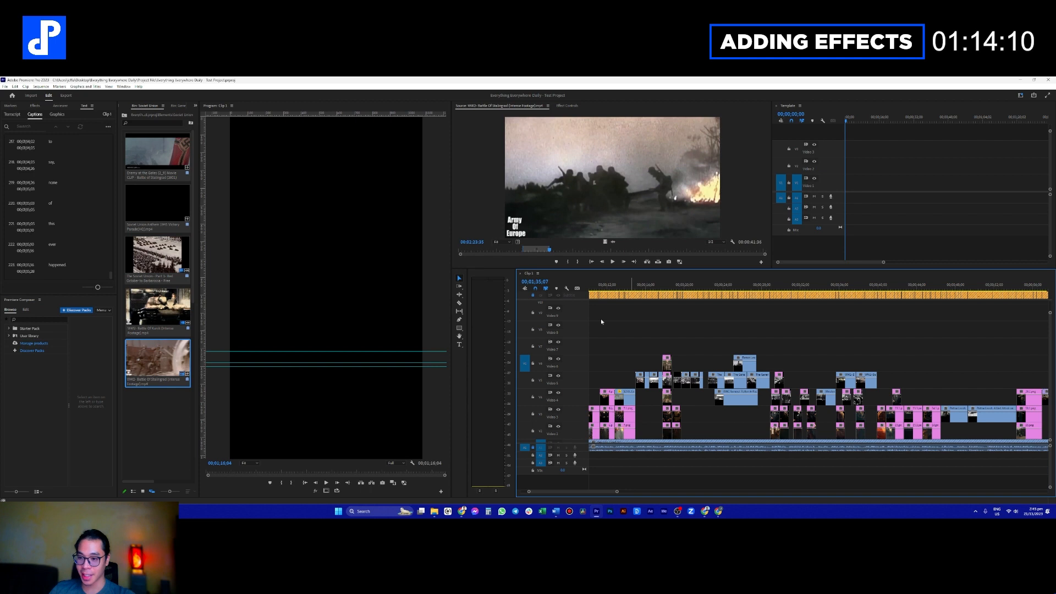
drag(639, 268, 653, 231)
Step: Return to the start of the sequence, set the playhead at the second "enemy" caption, and enlarge the timeline tracks
scroll(659, 320, up, 3)
scroll(683, 336, up, 4)
key(Home)
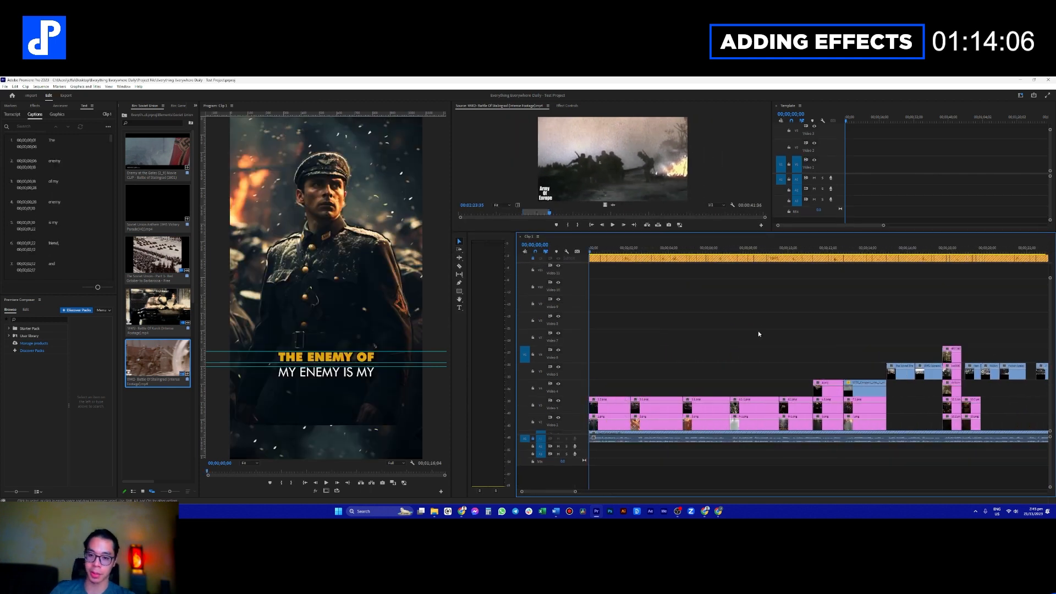
scroll(651, 333, up, 6)
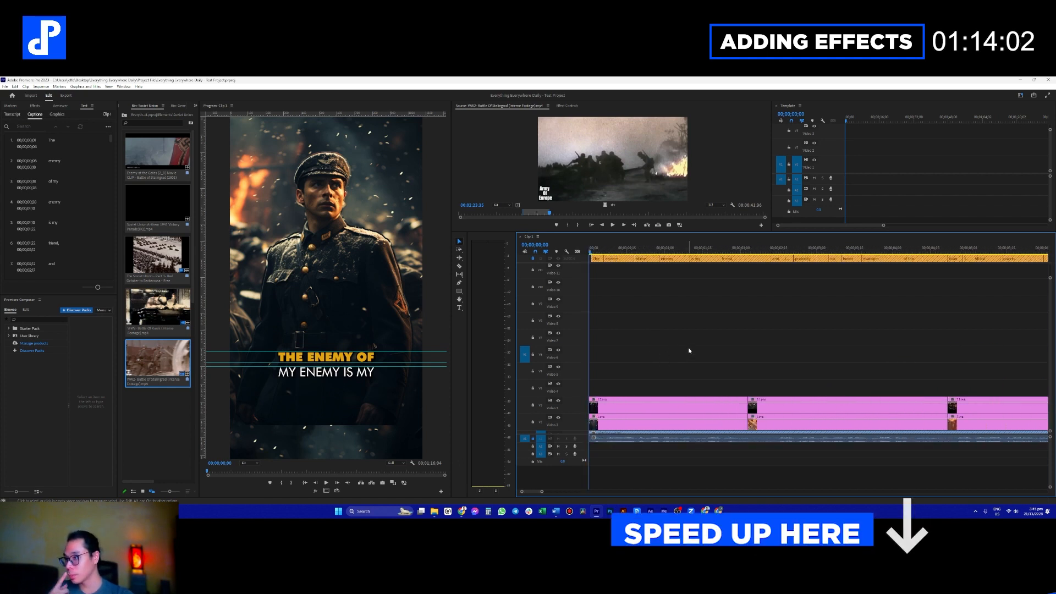
drag(641, 250, 671, 280)
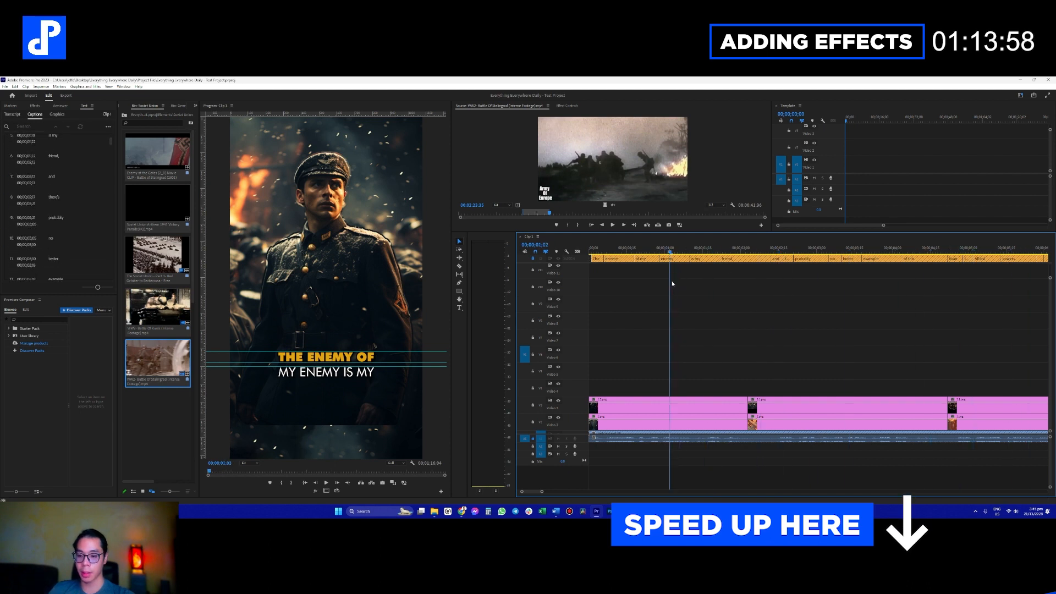
scroll(705, 349, down, 2)
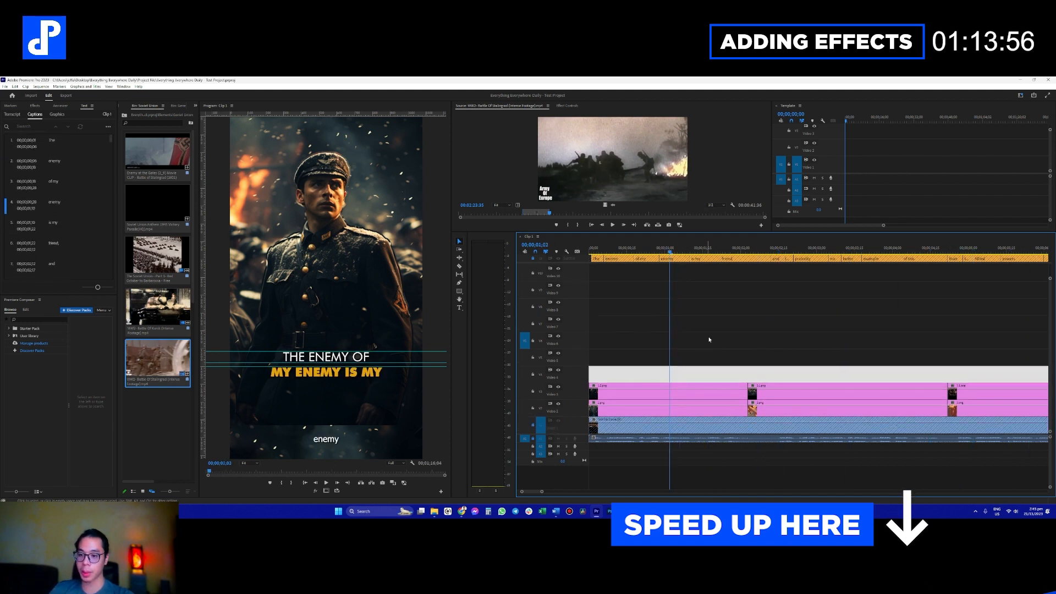
scroll(563, 421, up, 2)
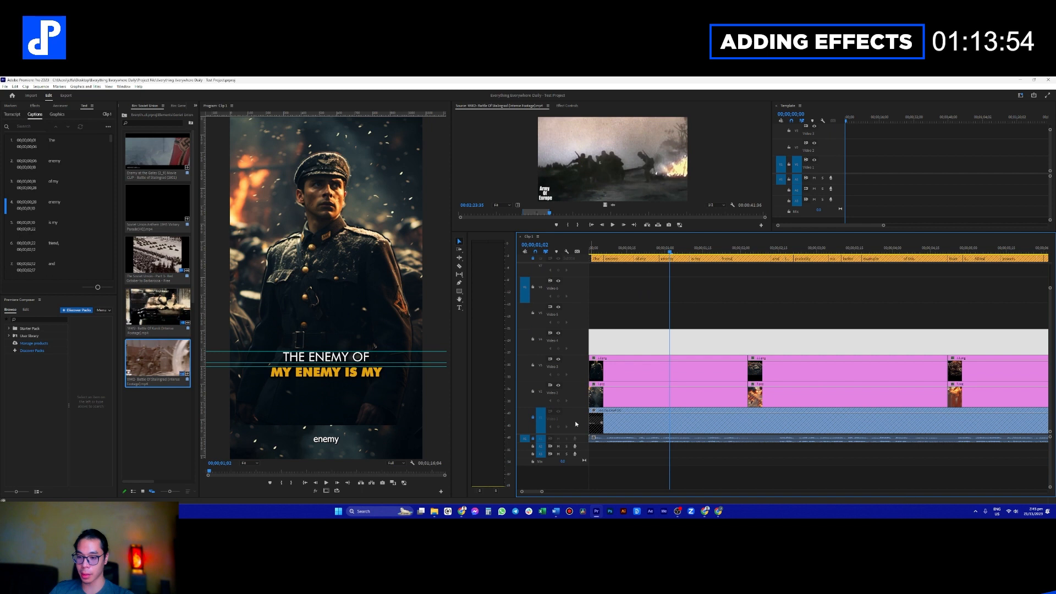
scroll(577, 441, up, 2)
Step: Select the upper soldier image at the start of the sequence and use its Motion control to position it lower in the frame
click(712, 369)
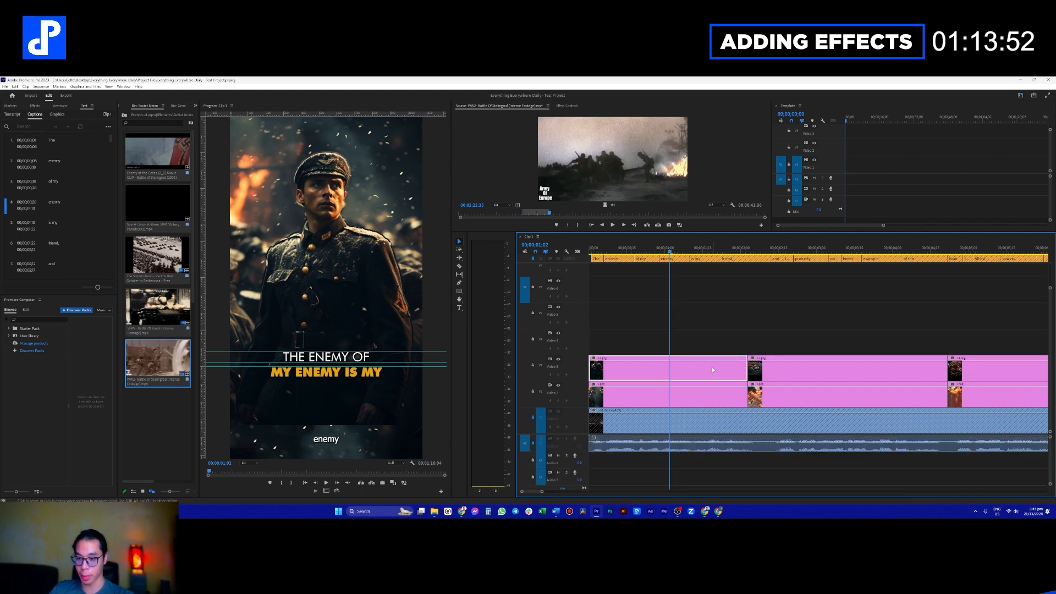
click(572, 107)
click(469, 155)
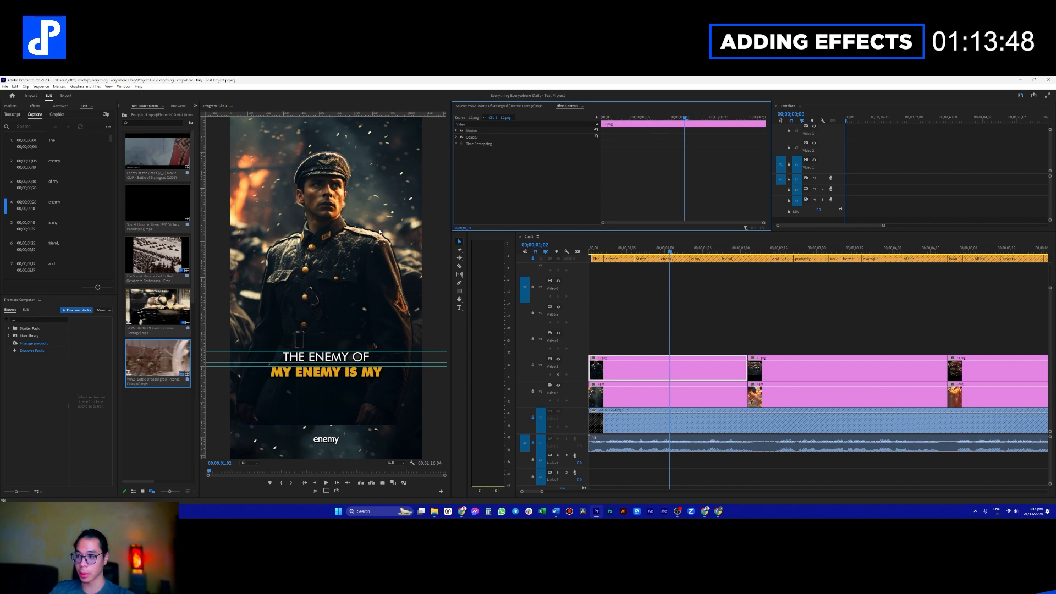
drag(300, 299, 298, 342)
scroll(629, 332, up, 3)
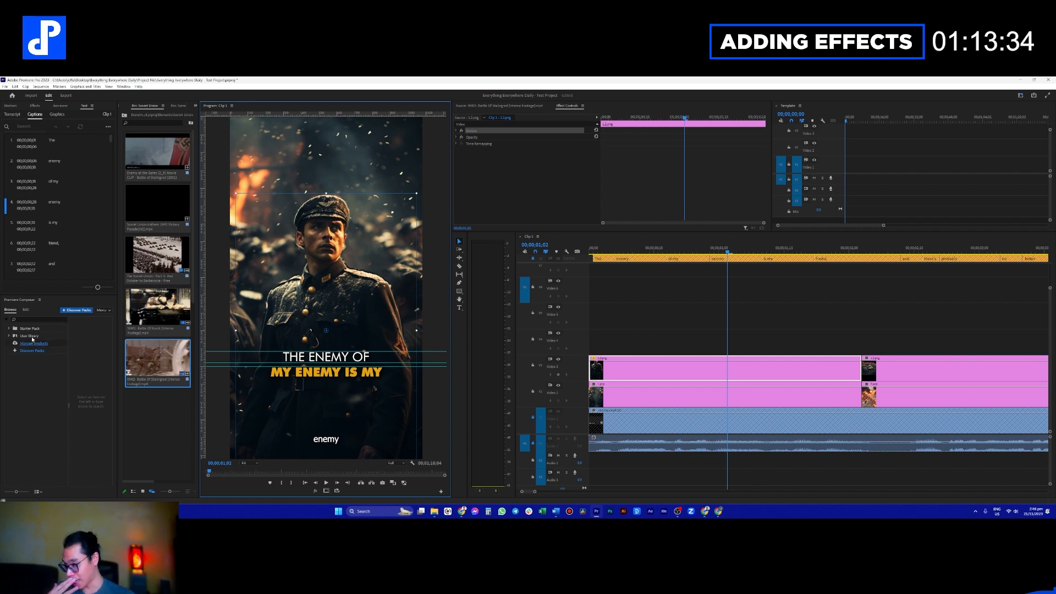
Step: Add the Bottom variant of the Starter Pack's Pan transition to the empty tracks above the first soldier images
click(8, 329)
click(31, 350)
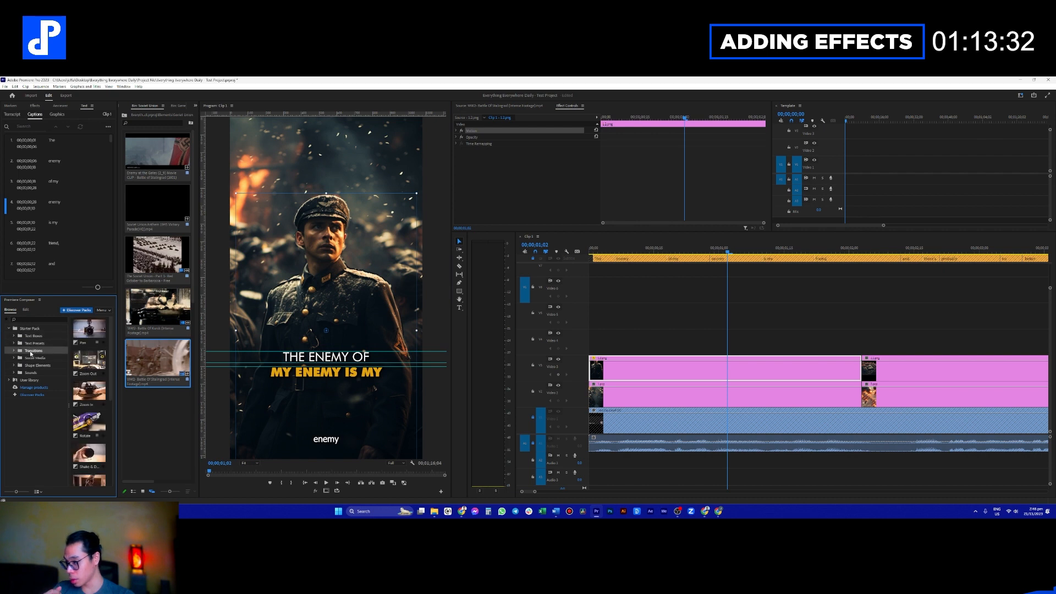
click(97, 342)
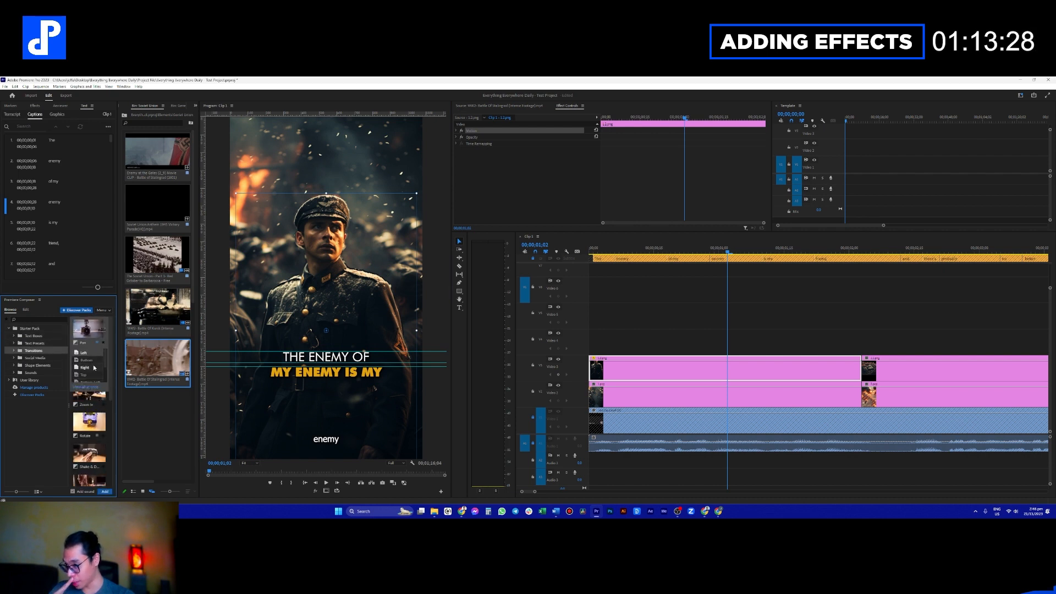
scroll(90, 363, down, 2)
scroll(88, 365, up, 2)
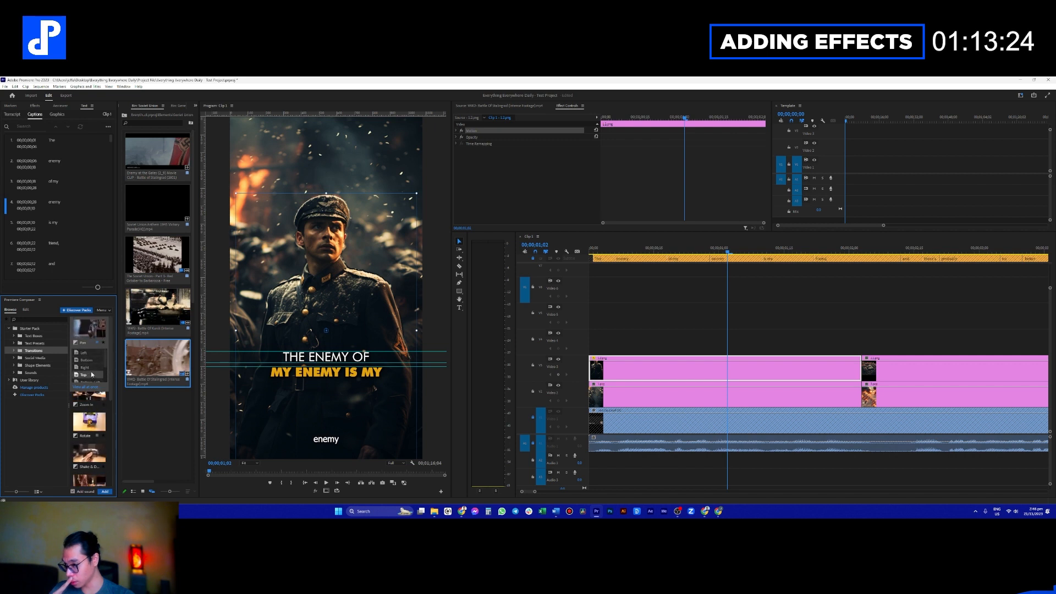
scroll(88, 375, down, 2)
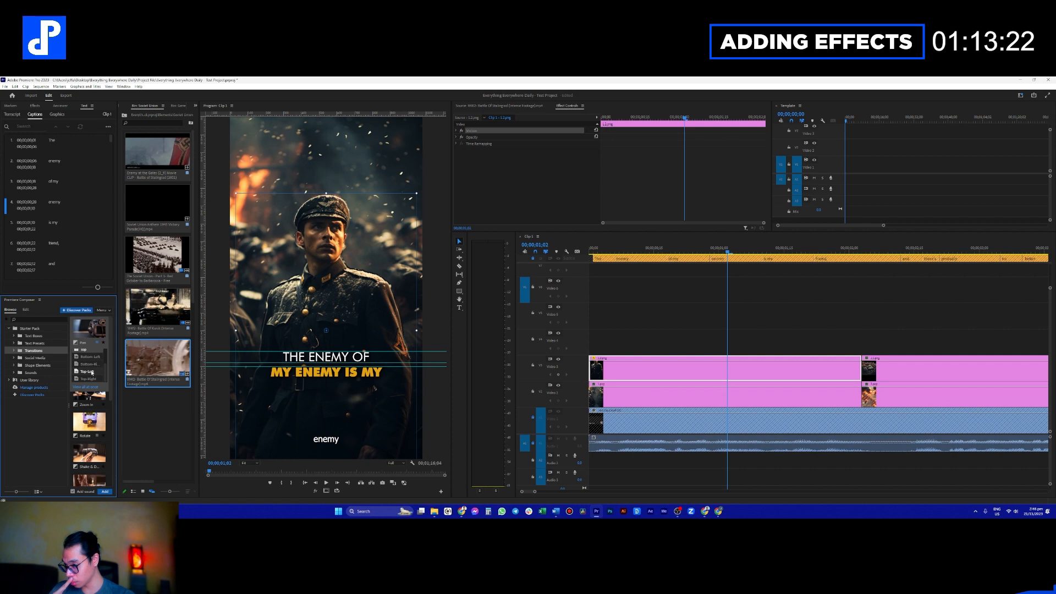
scroll(94, 368, up, 2)
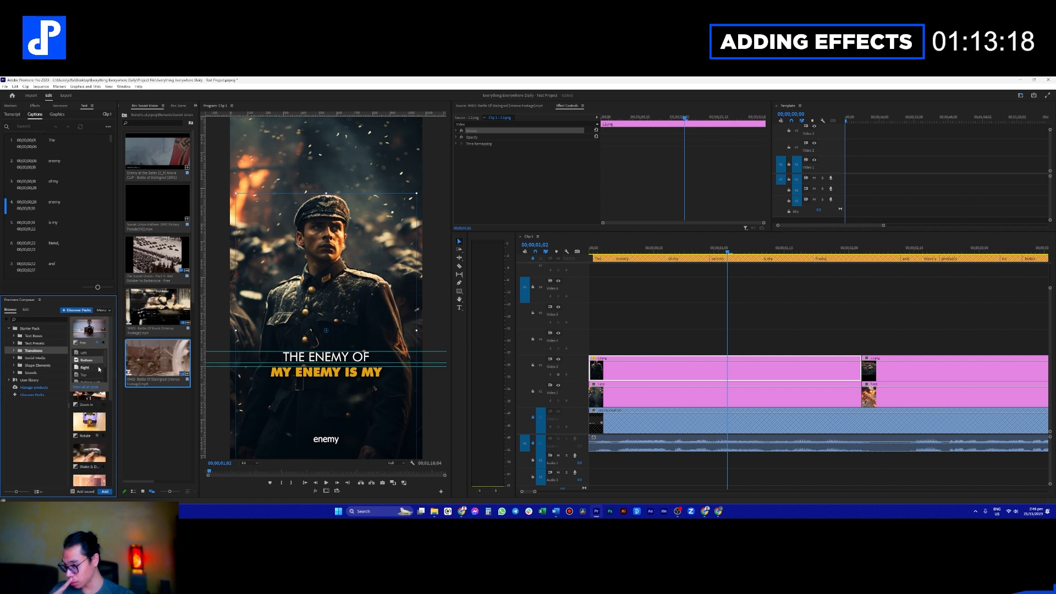
drag(94, 365, 668, 328)
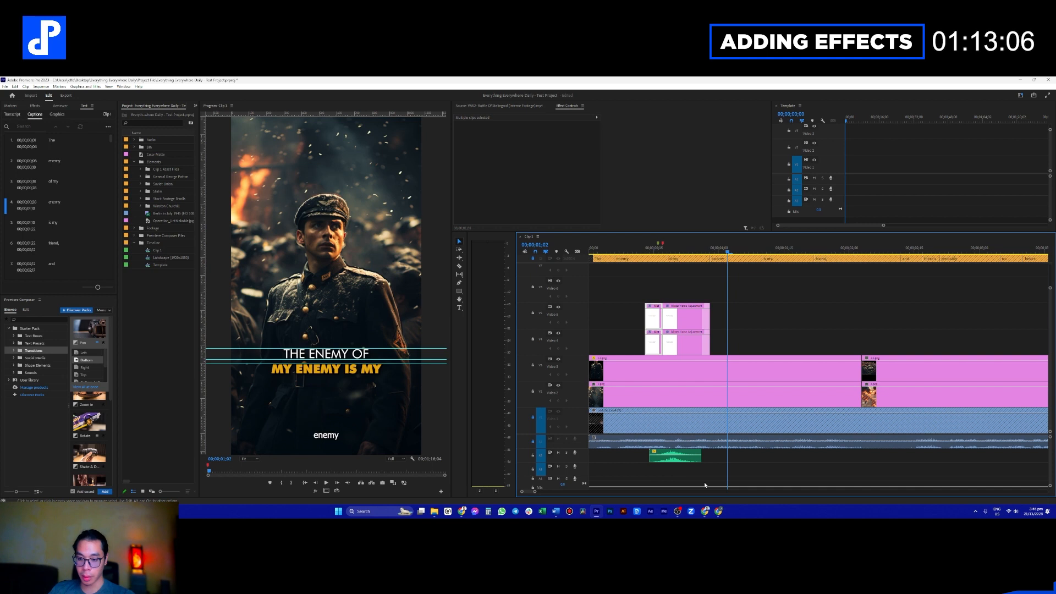
Step: Separate the two halves of the Pan transition, cut out the first half, and move the second half to the sequence start
click(673, 457)
drag(689, 328, 754, 345)
drag(622, 278, 667, 337)
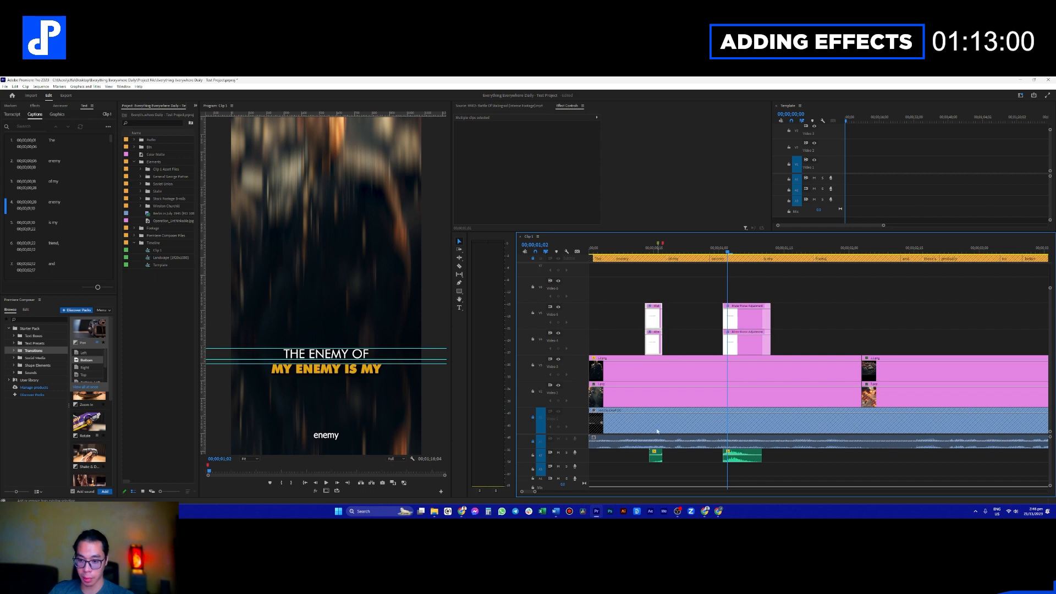
drag(626, 285, 679, 347)
key(Delete)
drag(700, 284, 748, 340)
drag(740, 342, 616, 342)
Step: Move the transition's two adjustment clips at the sequence start onto the empty tracks above the title text clips
scroll(570, 337, down, 3)
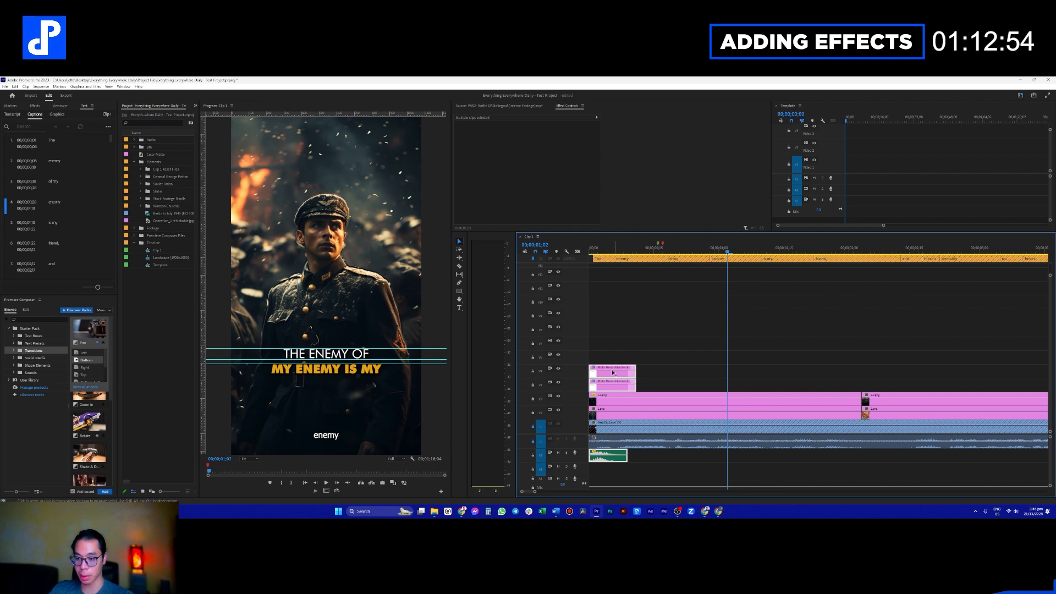
drag(622, 361, 591, 296)
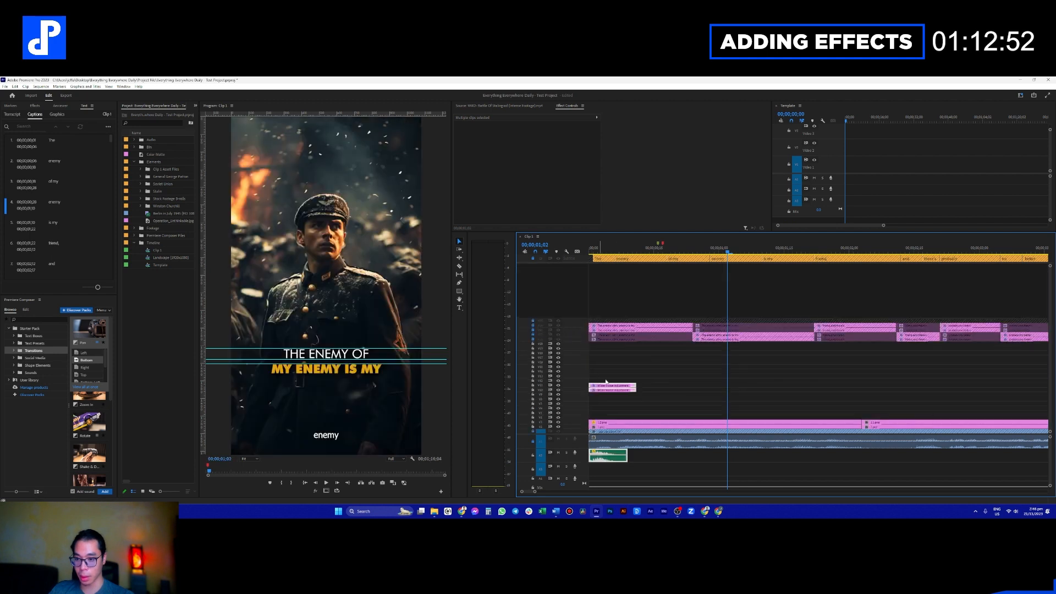
drag(606, 384, 611, 309)
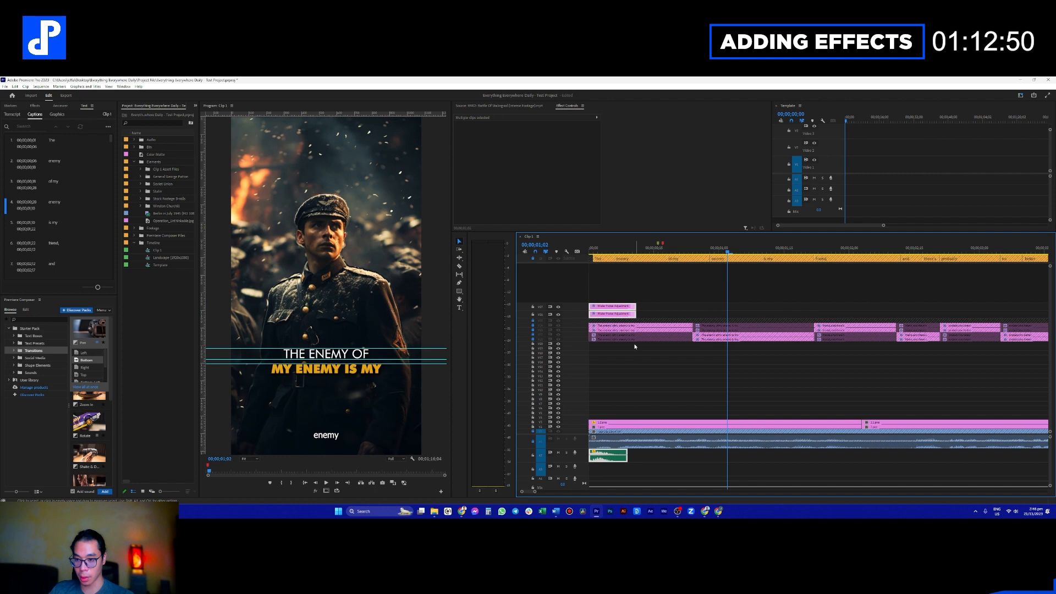
Step: Paste the transition's first half at the end of the sequence, placing its adjustment clips above the text clips and aligned with the ending
click(634, 345)
key(End)
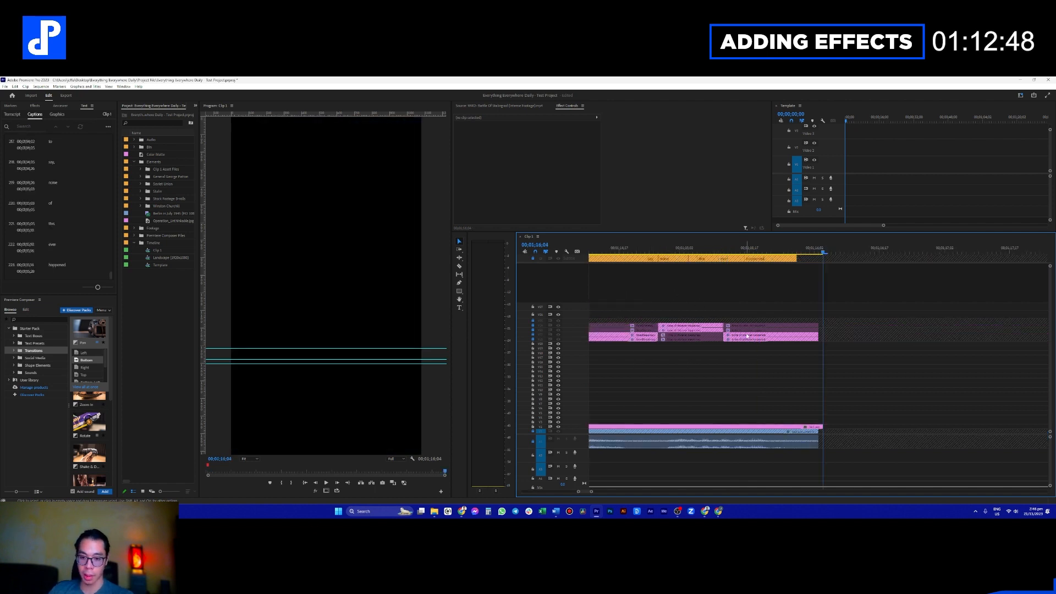
key(ctrl+v)
drag(833, 421, 815, 315)
scroll(819, 427, up, 2)
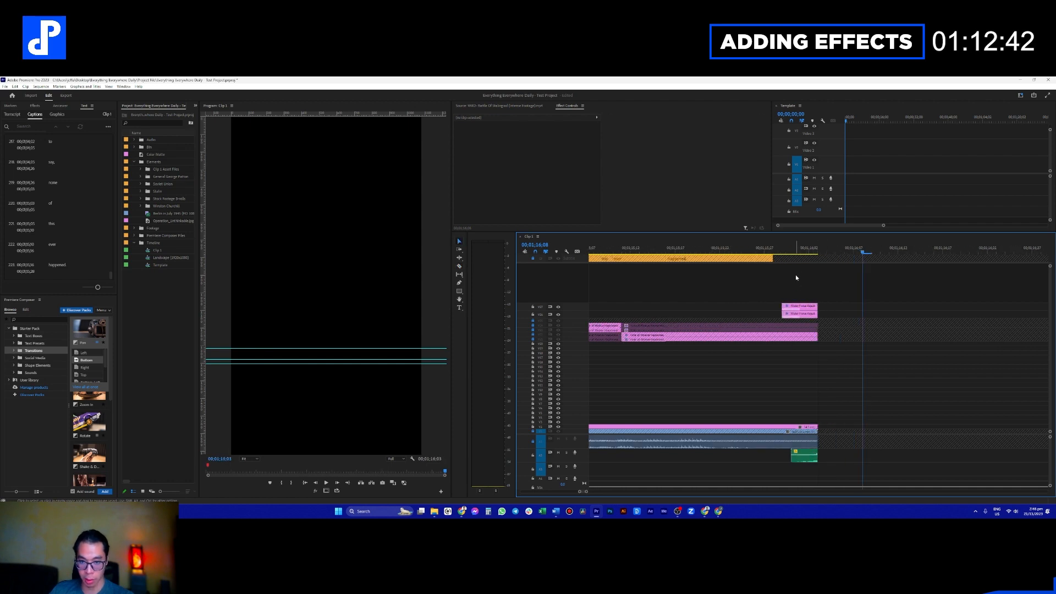
Step: Play the opening from the start of the sequence to check how the transition enters
click(798, 249)
key(Home)
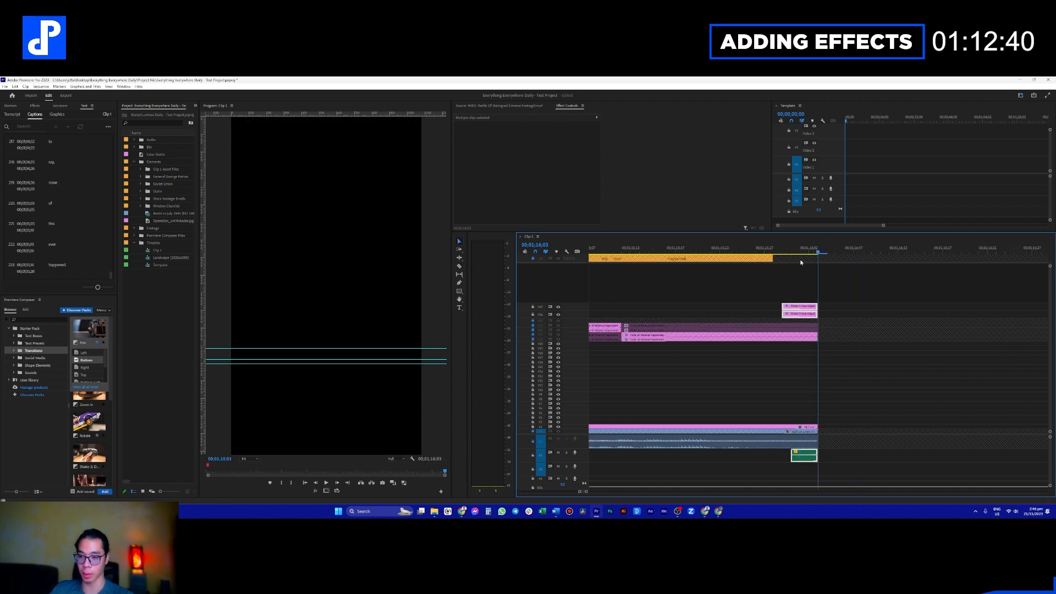
key(space)
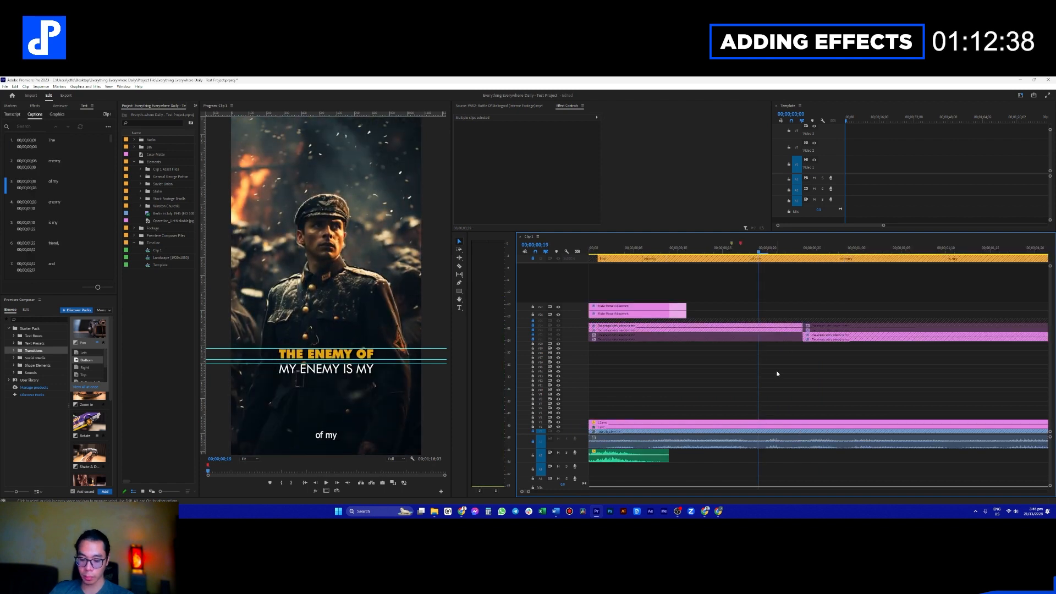
key(space)
key(Home)
Step: Enlarge the image tracks, select the upper soldier image, and scrub through the opening frames of the transition
click(642, 248)
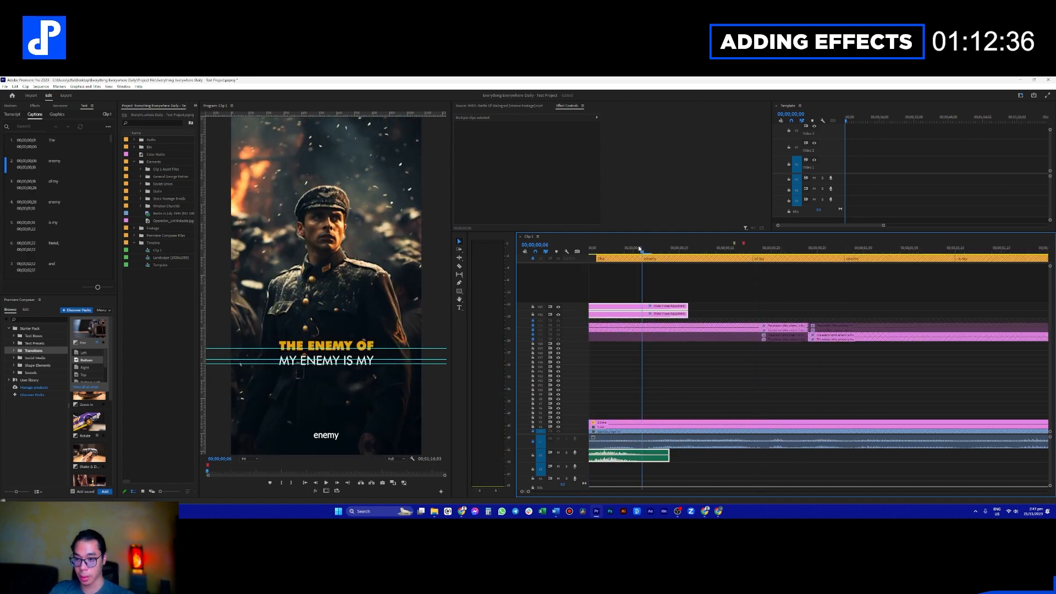
click(649, 402)
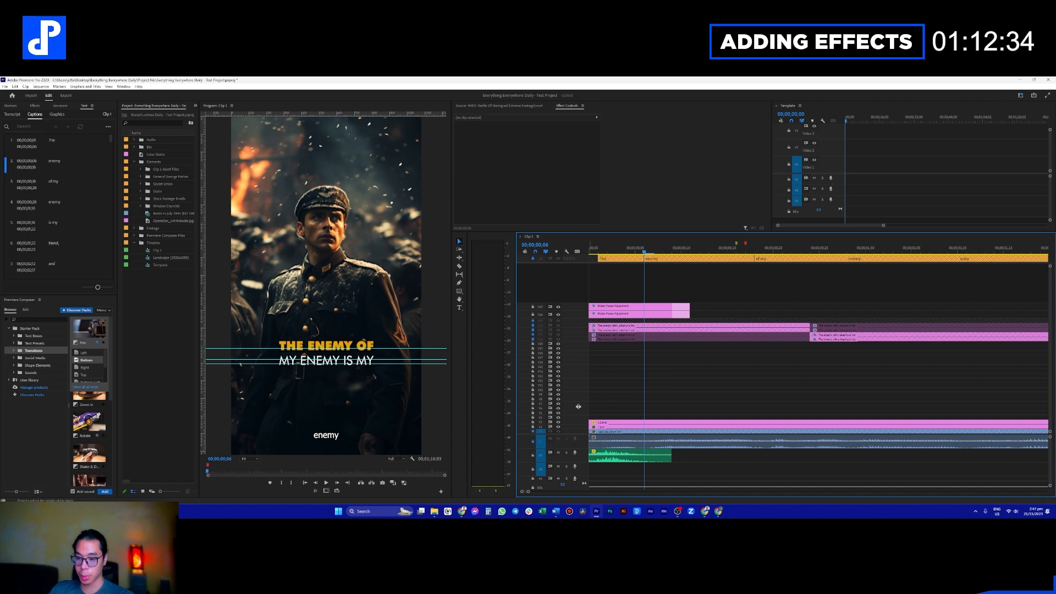
scroll(581, 402, up, 5)
click(639, 360)
drag(642, 252, 607, 251)
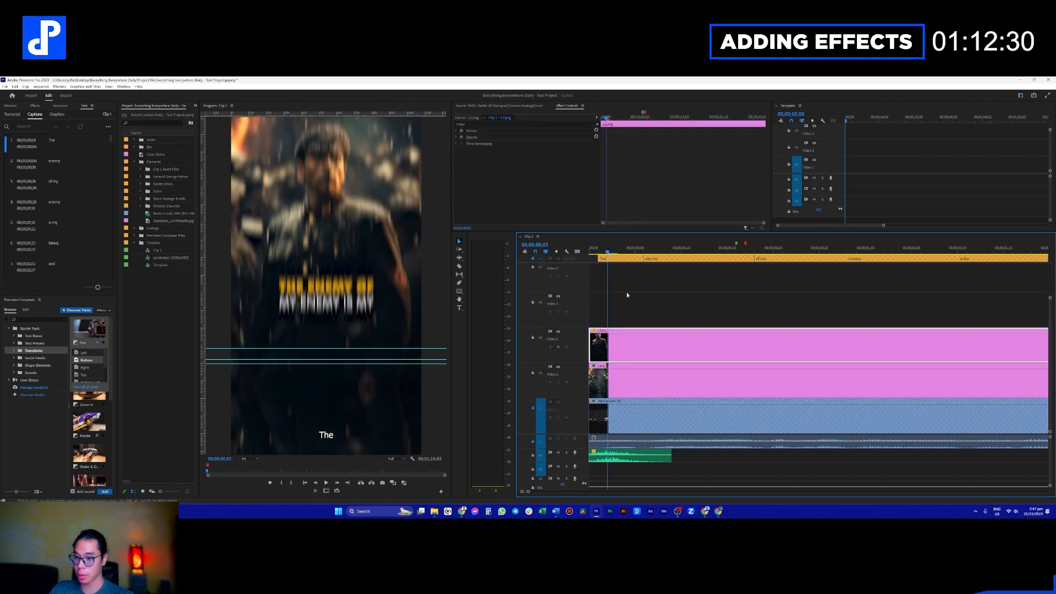
Step: Select the lower soldier image and search the effects for "zoom" to look through the 3D zoom presets
scroll(719, 351, down, 9)
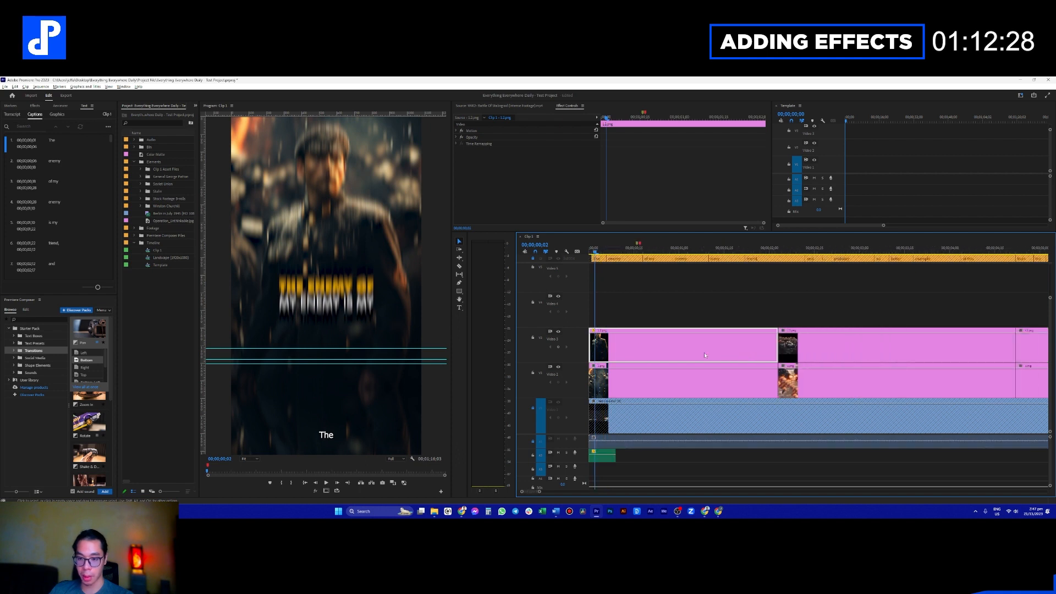
scroll(607, 358, up, 1)
click(630, 388)
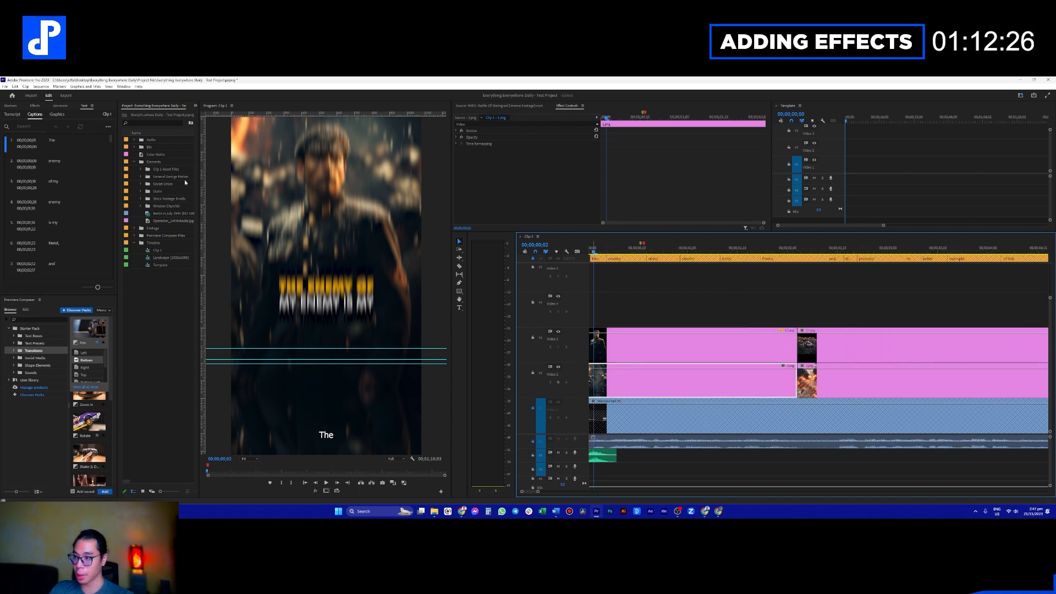
click(35, 106)
click(39, 113)
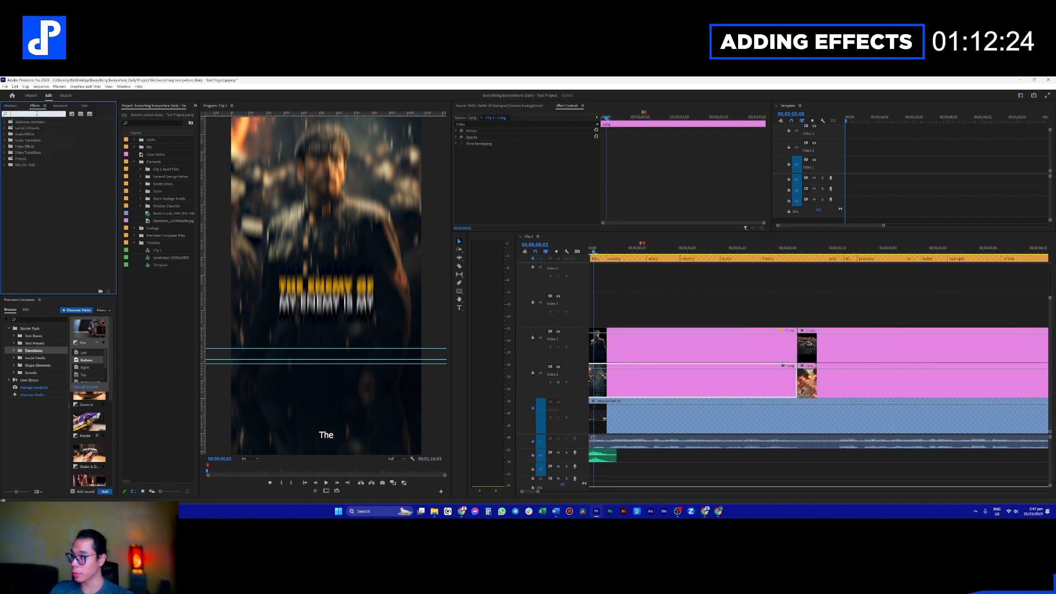
text(zoom)
scroll(49, 198, down, 5)
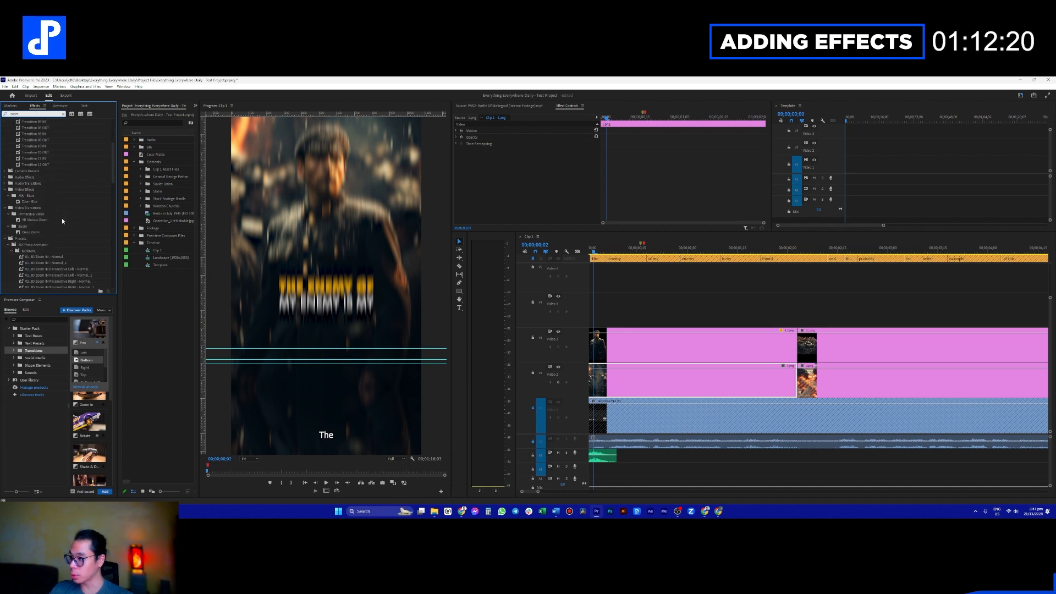
scroll(62, 218, down, 4)
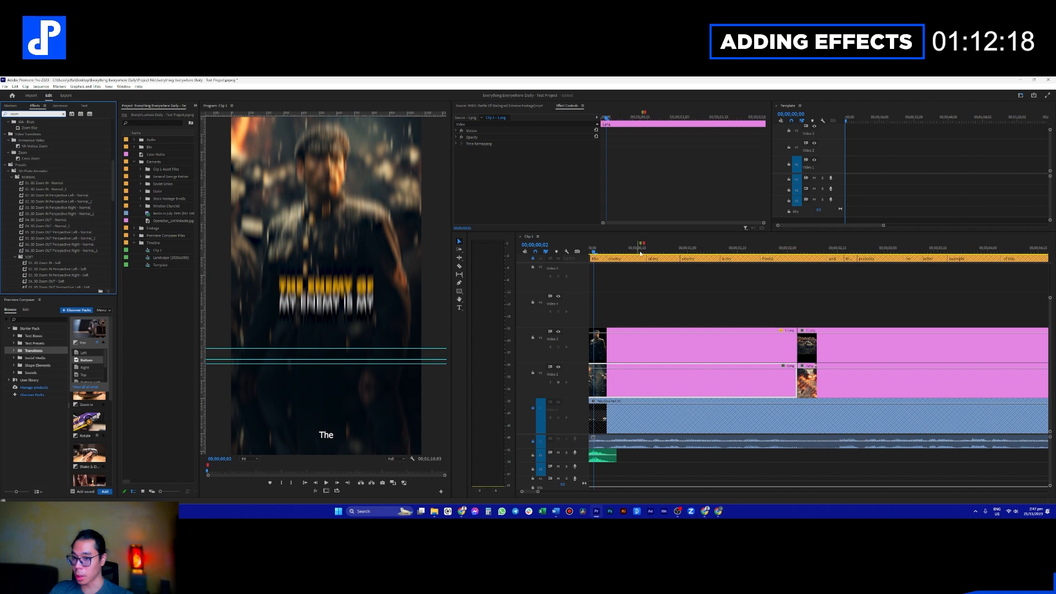
Step: Preview the opening, then raise all images and footage after the first soldier pair several tracks higher
click(708, 277)
key(space)
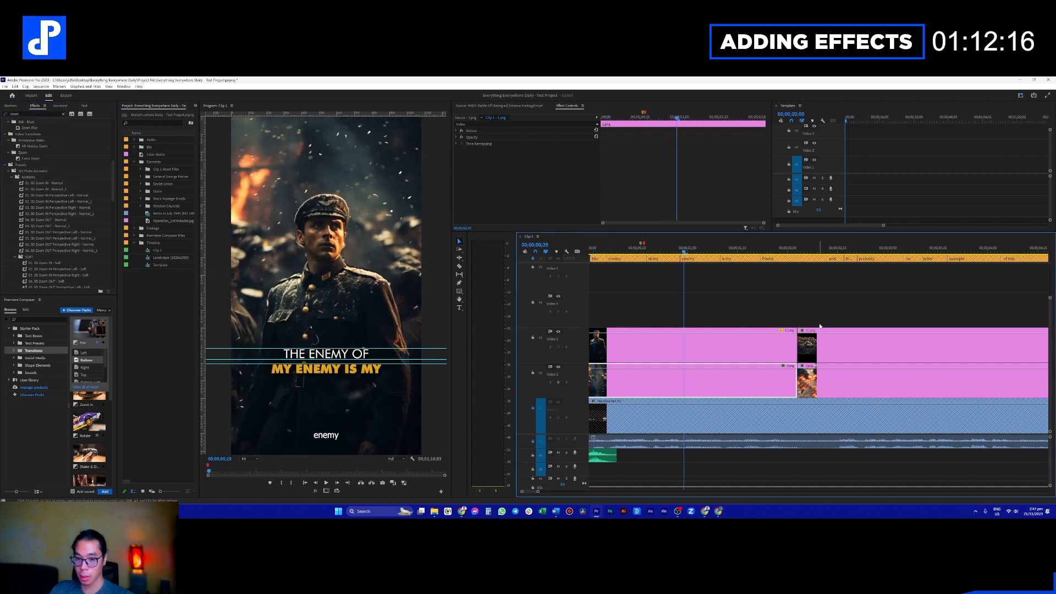
drag(820, 326, 830, 301)
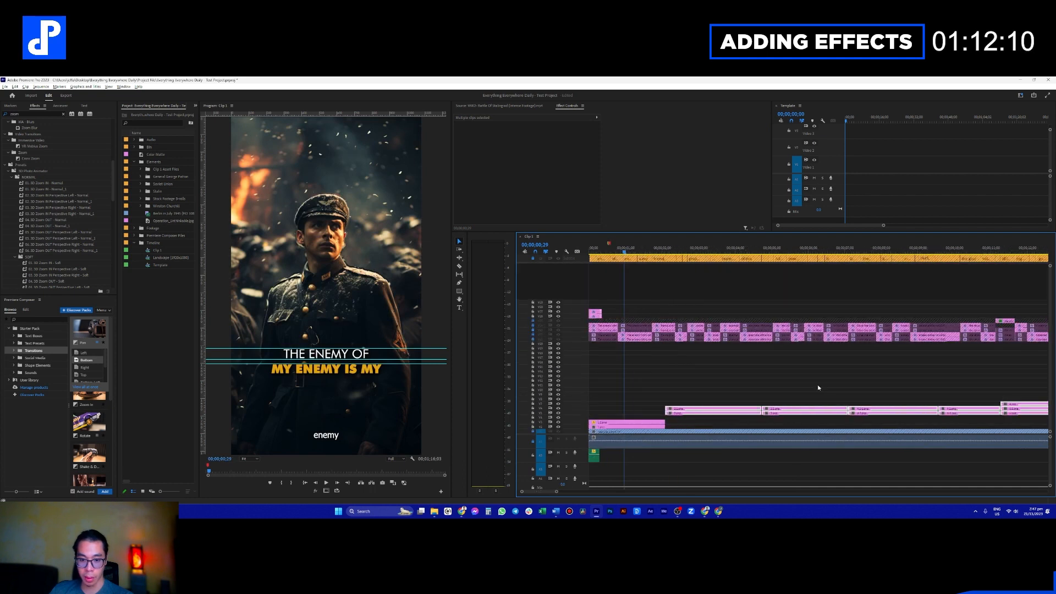
scroll(818, 387, down, 2)
drag(682, 408, 688, 389)
scroll(575, 397, up, 3)
scroll(581, 323, down, 3)
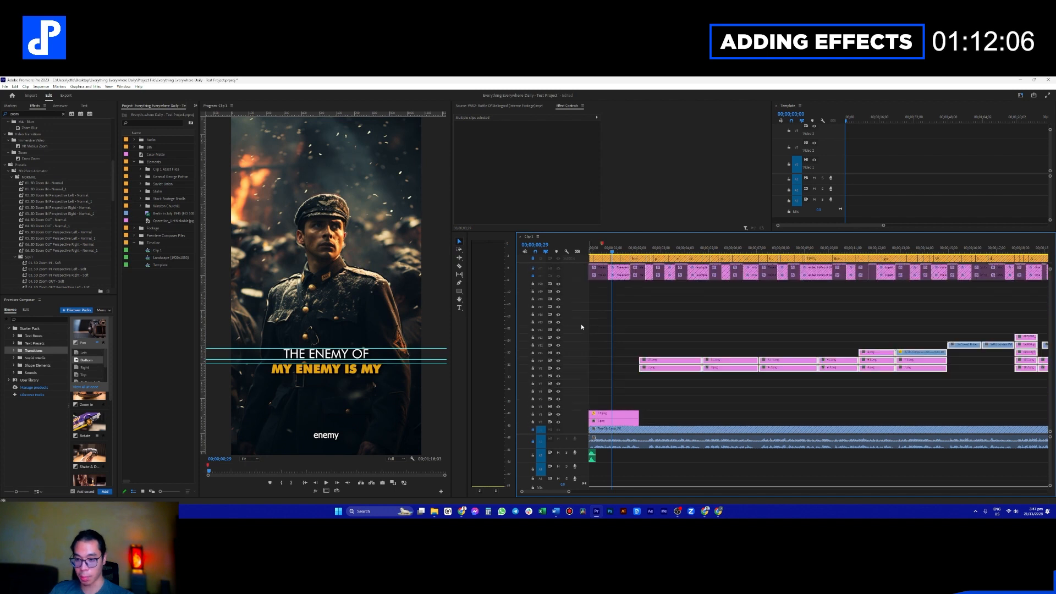
Step: Raise the first pair of soldier images several tracks, leaving empty tracks between them and the base footage
scroll(636, 391, up, 2)
scroll(636, 391, up, 3)
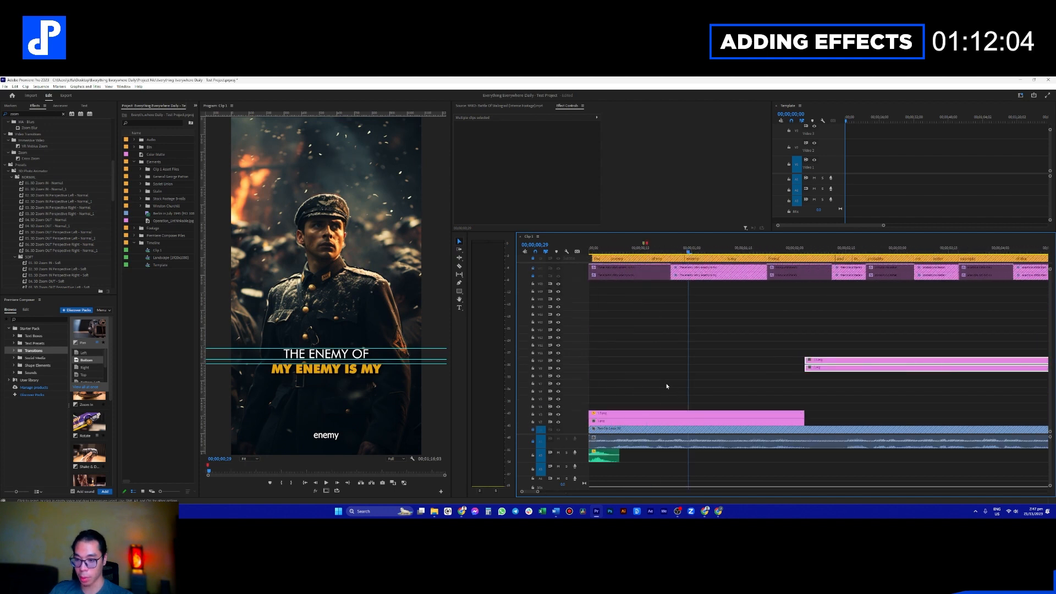
scroll(659, 319, up, 3)
scroll(583, 364, up, 3)
click(669, 327)
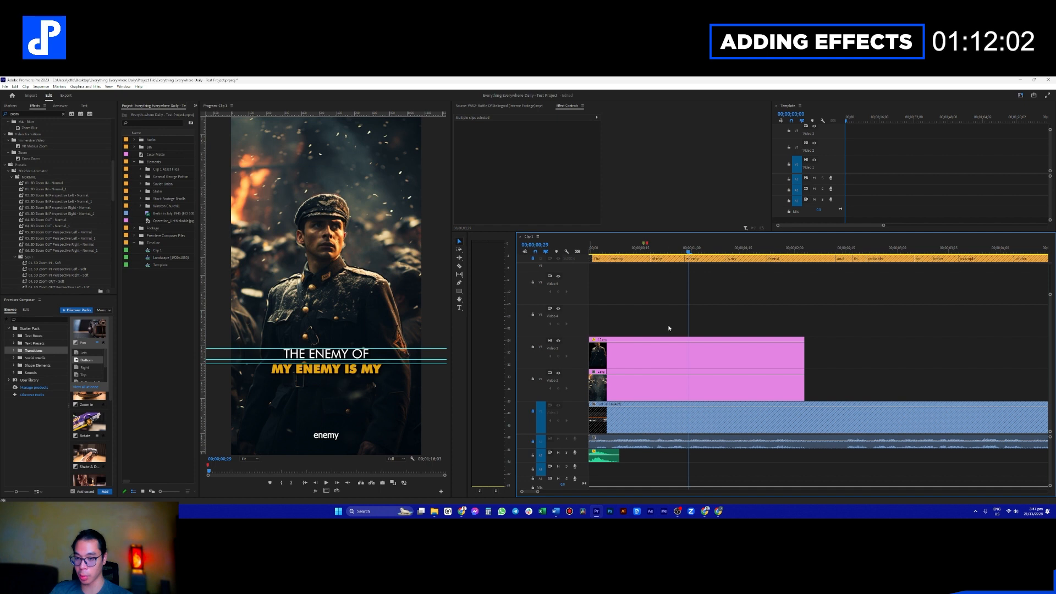
scroll(584, 312, down, 1)
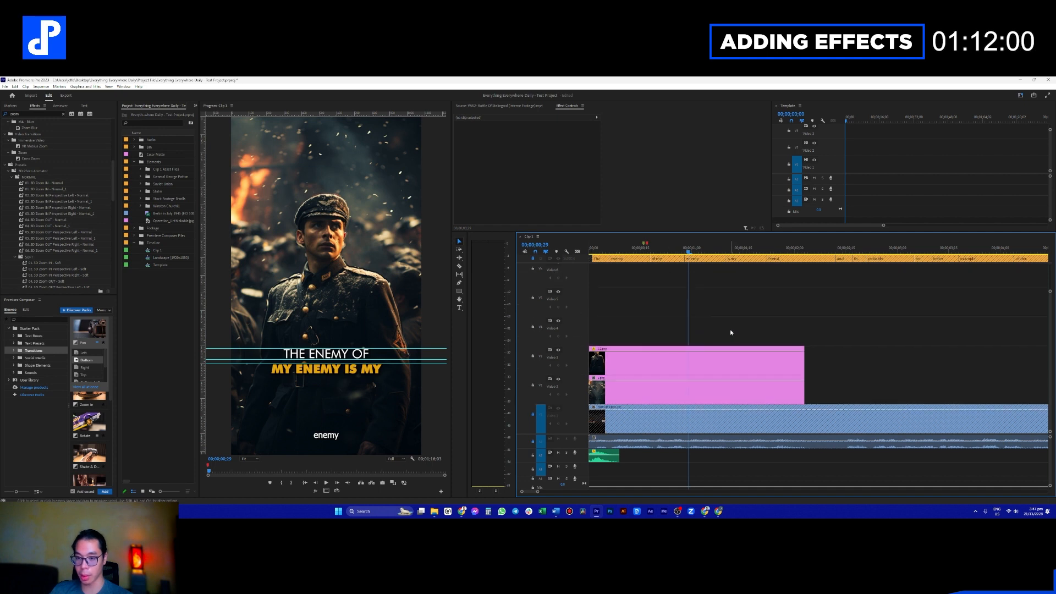
scroll(701, 343, up, 2)
scroll(695, 344, up, 1)
scroll(564, 347, down, 1)
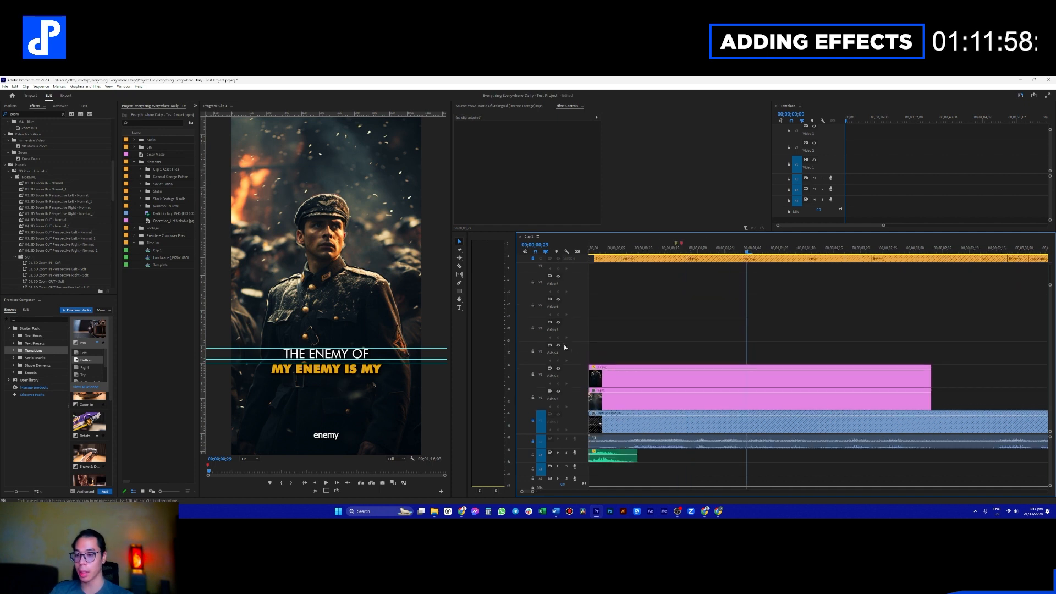
scroll(617, 352, right, 1)
drag(628, 337, 637, 401)
drag(639, 399, 641, 311)
scroll(672, 387, left, 1)
scroll(578, 331, down, 2)
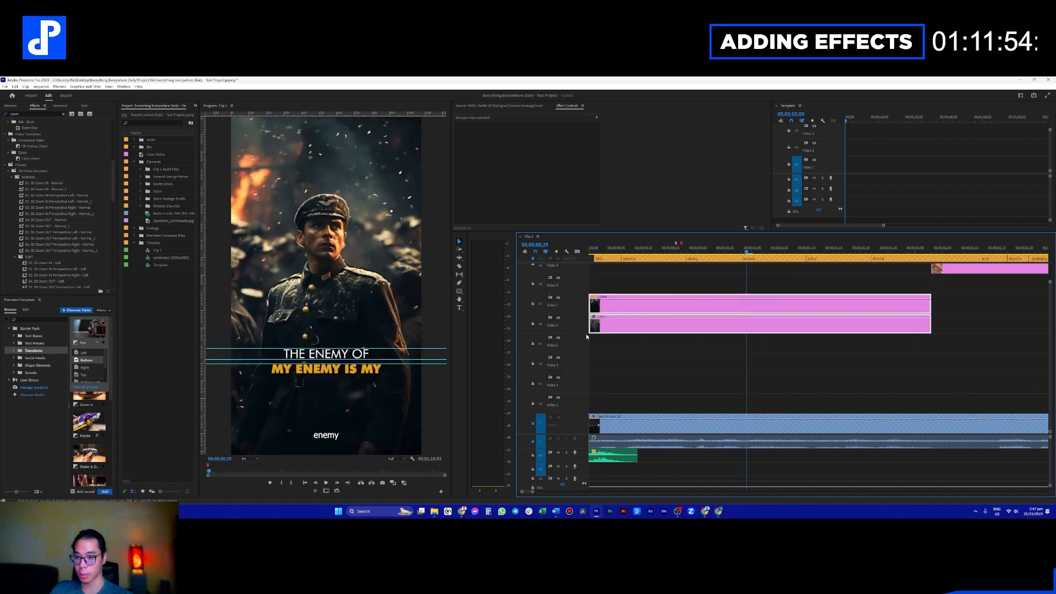
Step: Search the effects for "from" and apply the Move From Bottom preset to the upper soldier image
click(676, 381)
drag(694, 248, 664, 248)
click(642, 332)
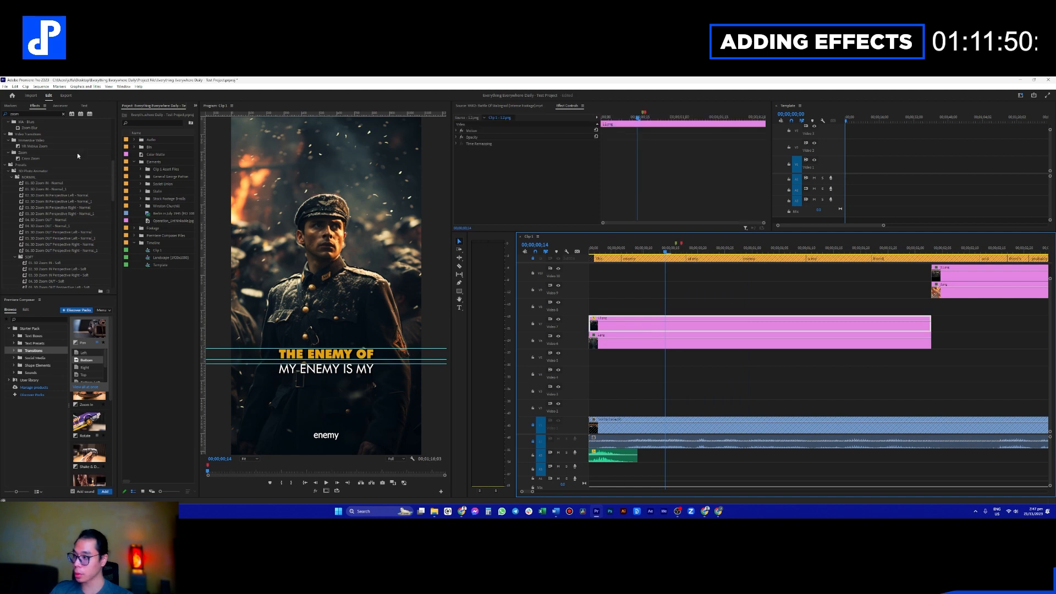
double_click(41, 113)
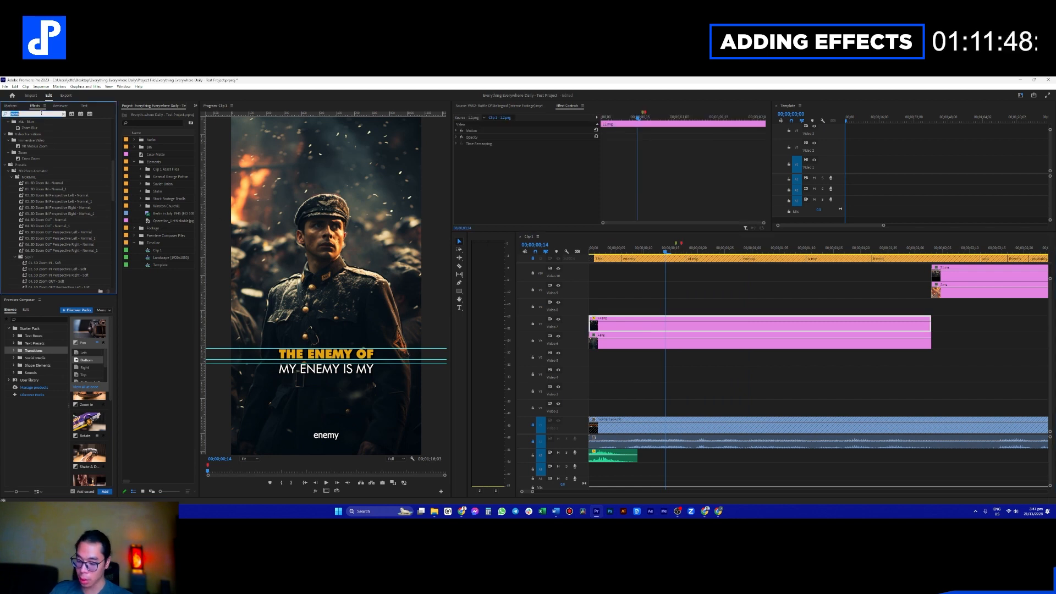
text(fr)
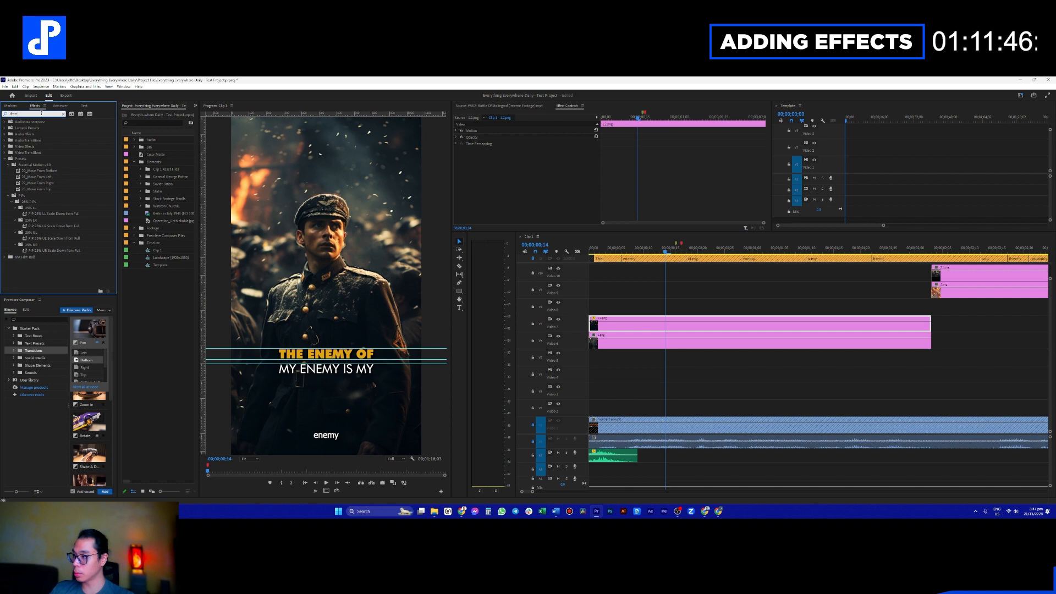
drag(47, 172, 629, 318)
click(668, 279)
Step: Preview the upper soldier's entrance and shift its ending Position keyframe earlier so the move is shorter
key(space)
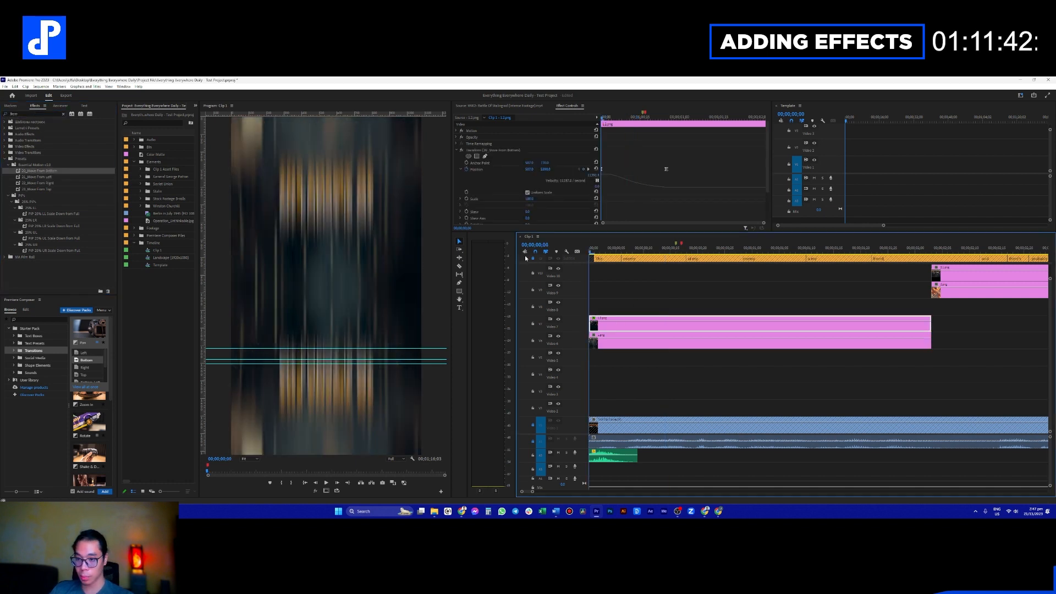
key(space)
drag(665, 169, 629, 171)
mouse_move(661, 250)
mouse_down()
mouse_move(600, 252)
mouse_move(657, 251)
mouse_up()
Step: Extend the ends of both soldier images together so they run on beneath the next image pair
click(662, 341)
click(33, 113)
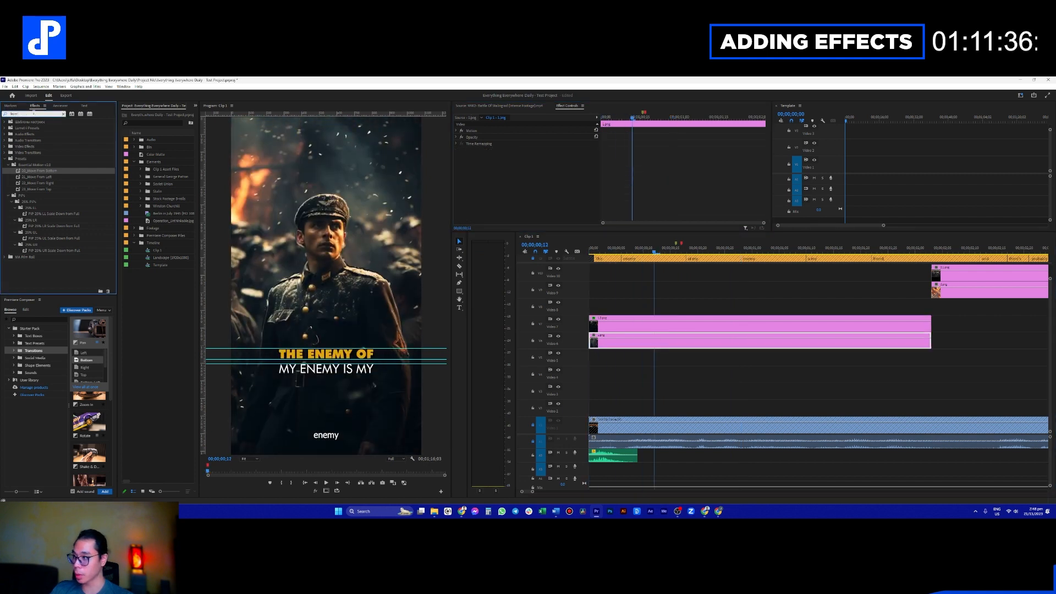
drag(915, 300, 945, 352)
click(910, 357)
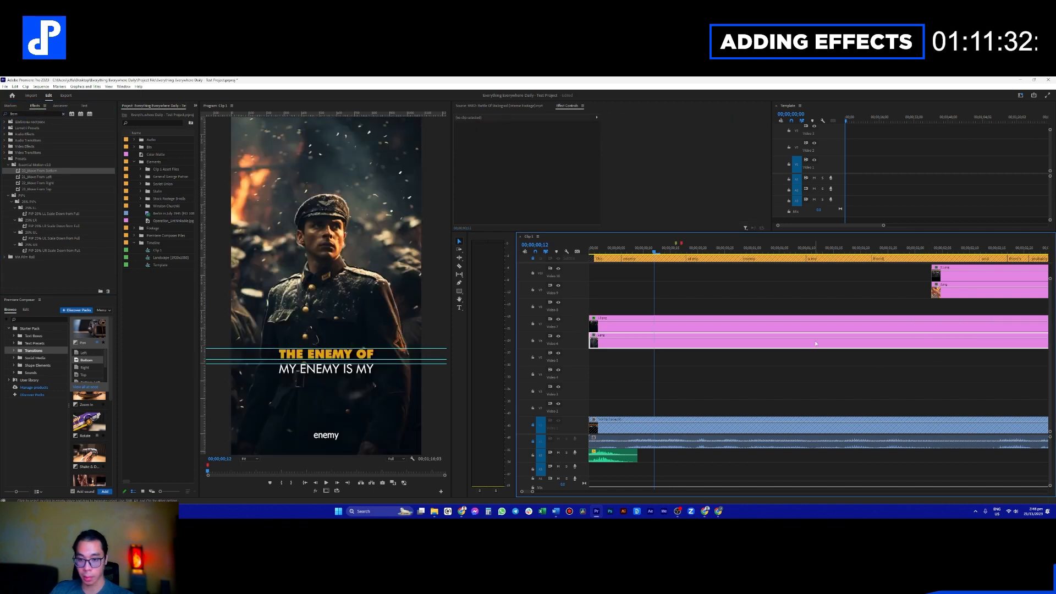
Step: Search the effects for "zoom", apply 3D Zoom IN Perspective Left - Normal to the lower soldier image, and preview it
click(815, 342)
double_click(35, 115)
text(zoo)
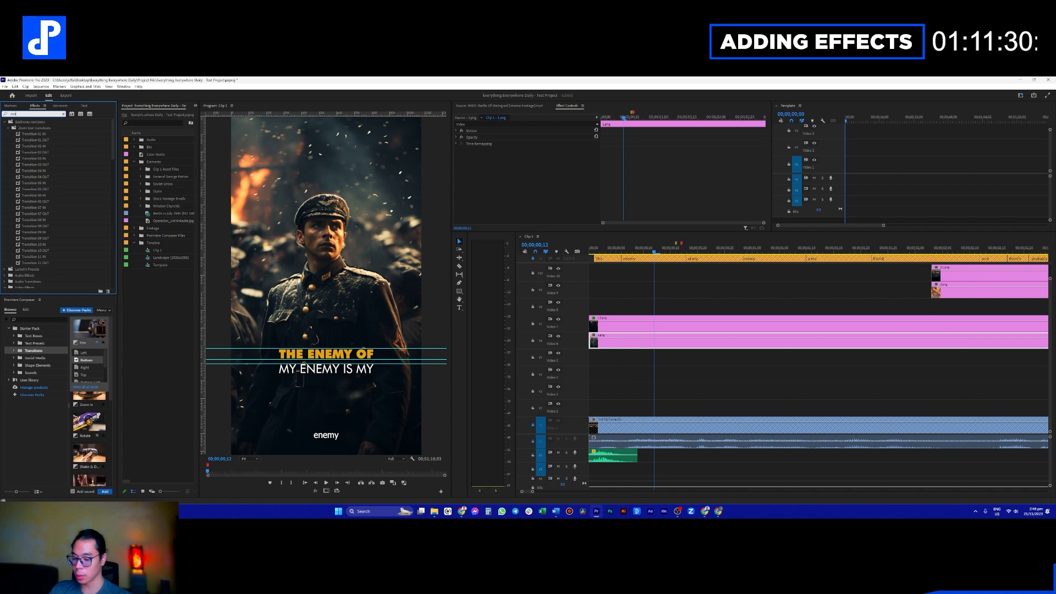
scroll(57, 218, down, 10)
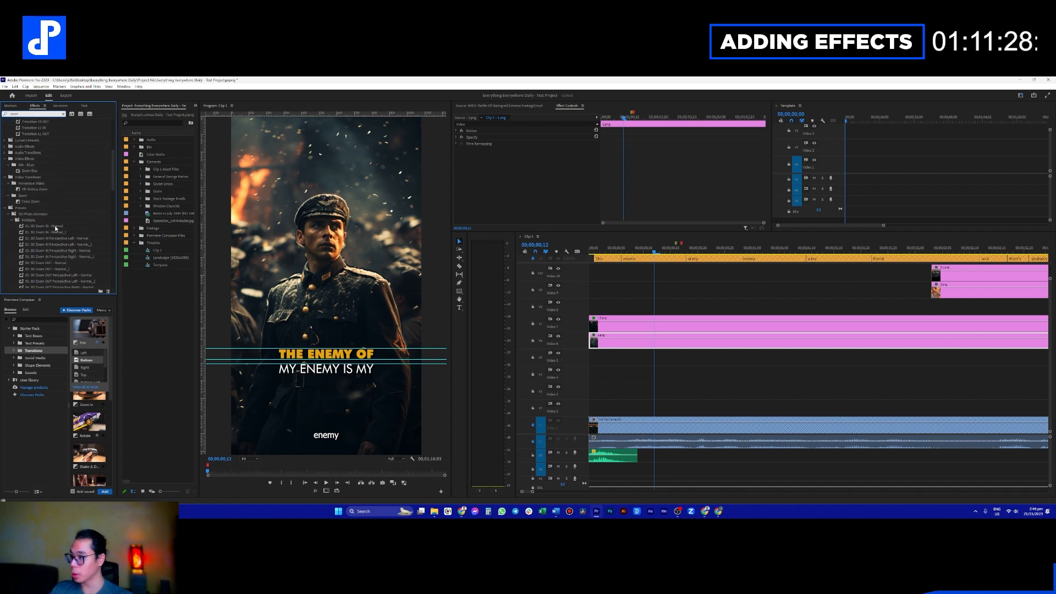
click(57, 184)
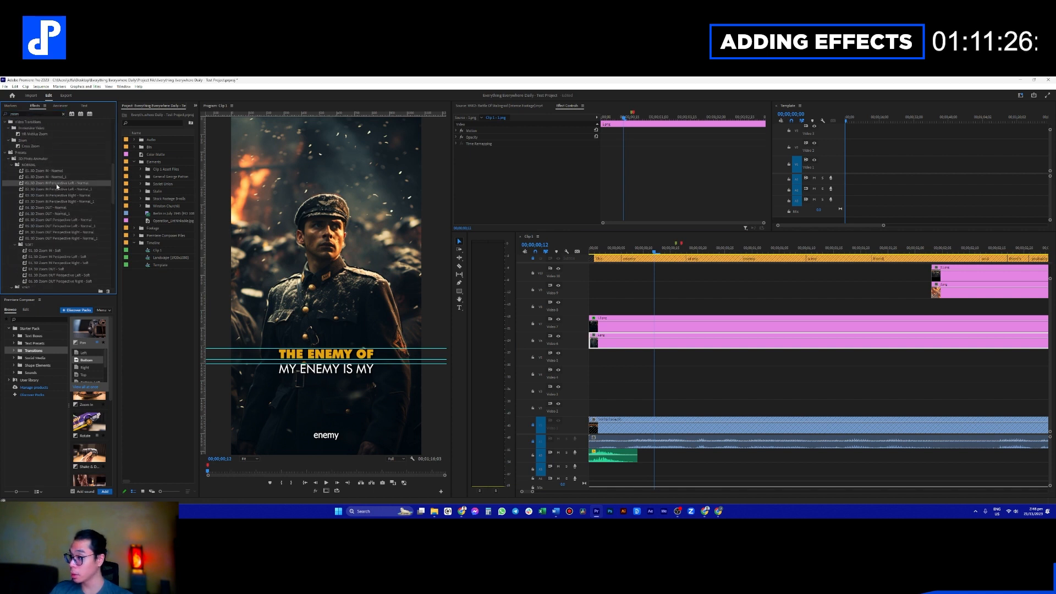
drag(50, 187, 643, 341)
key(space)
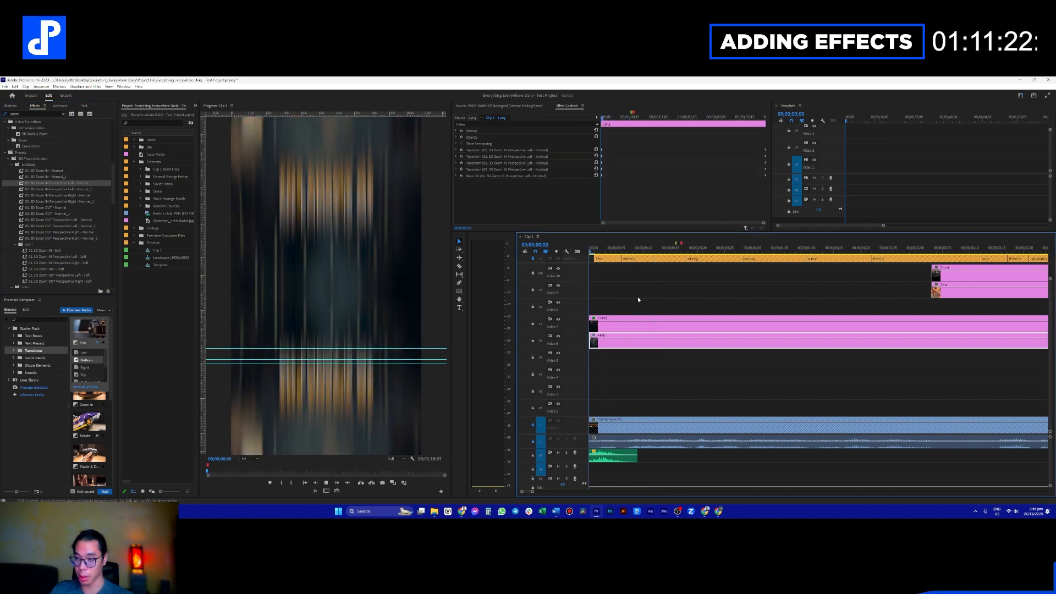
key(space)
Step: Find the standard Zoom In motion preset among the zoom effects, apply it to the upper soldier image, and preview it
drag(686, 251, 659, 252)
click(657, 324)
click(31, 115)
scroll(48, 156, up, 7)
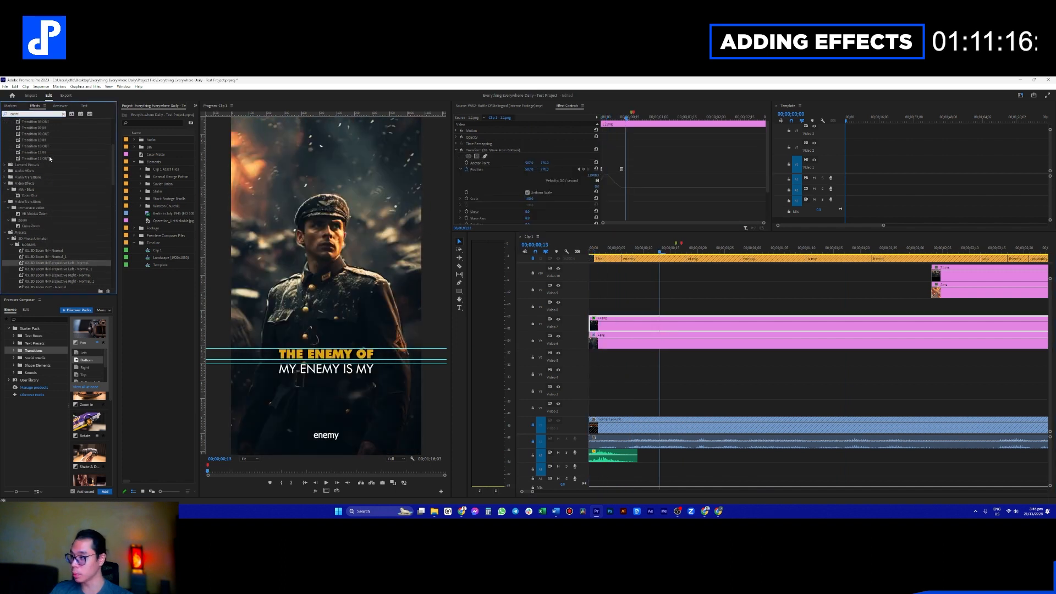
scroll(45, 210, down, 6)
scroll(44, 211, down, 6)
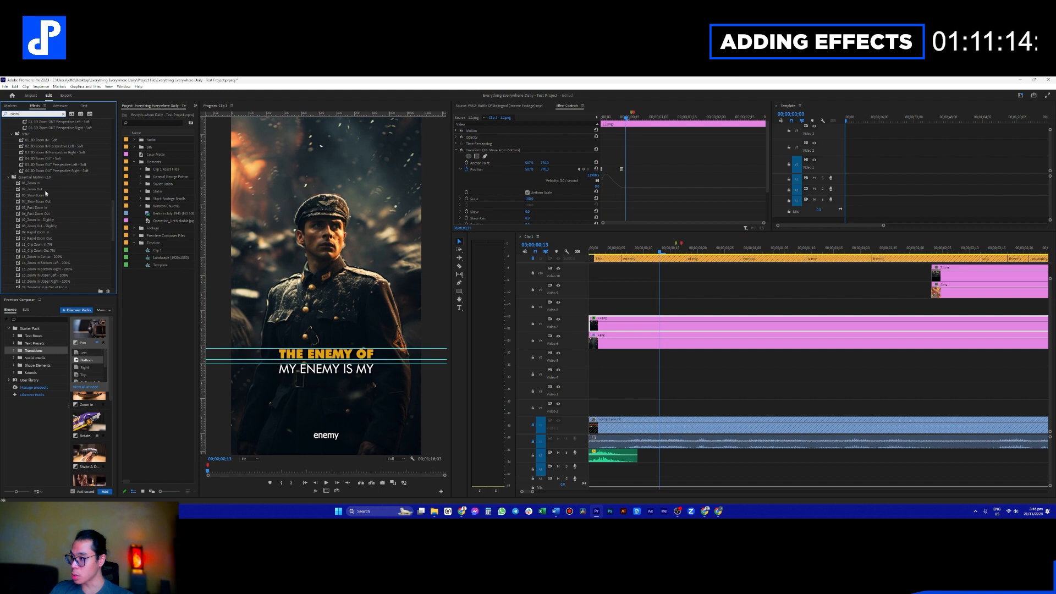
drag(41, 184, 643, 323)
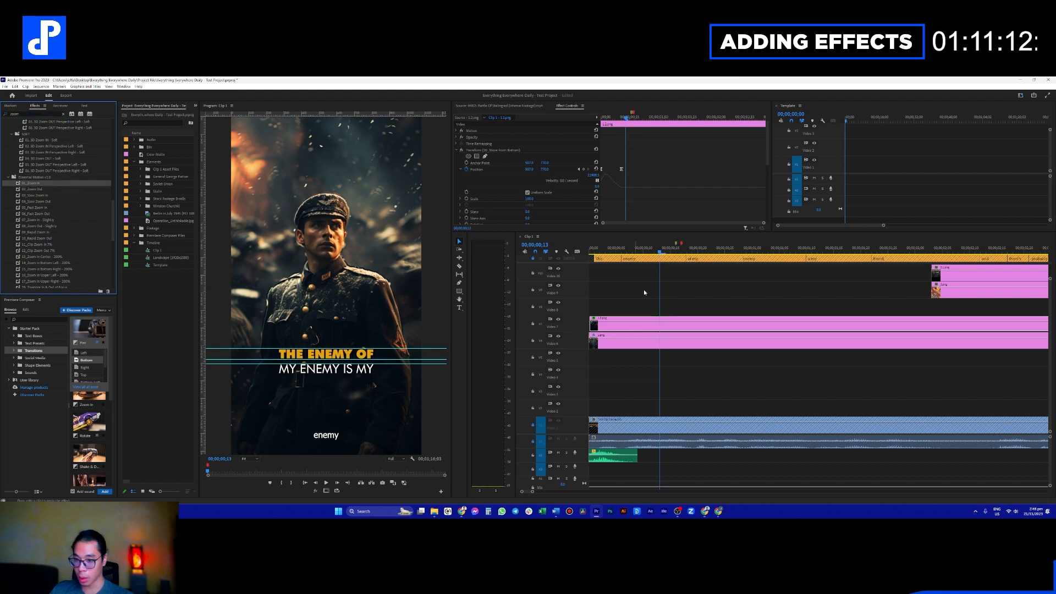
click(618, 283)
key(space)
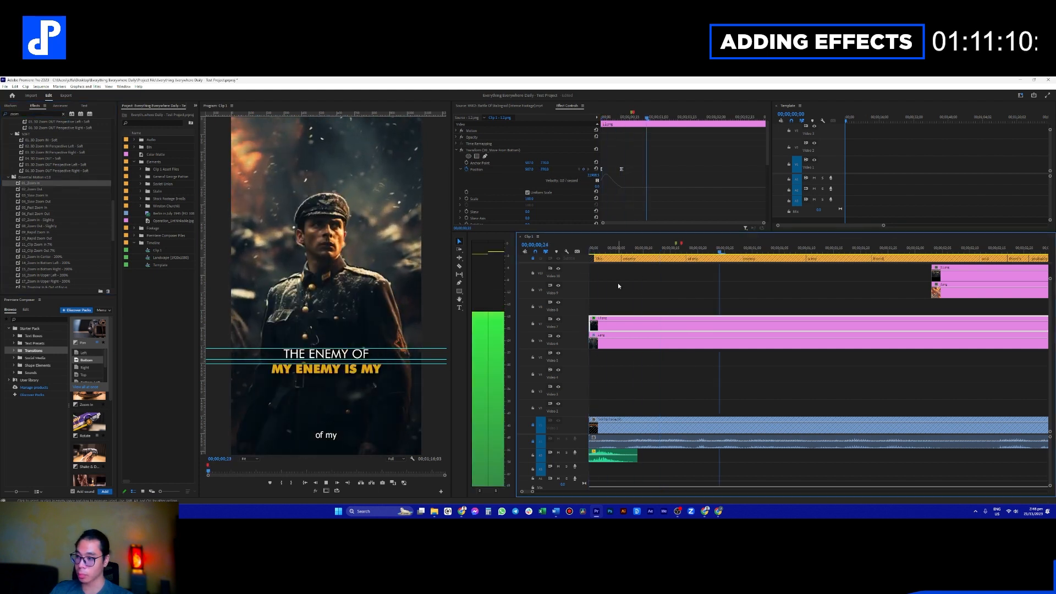
key(space)
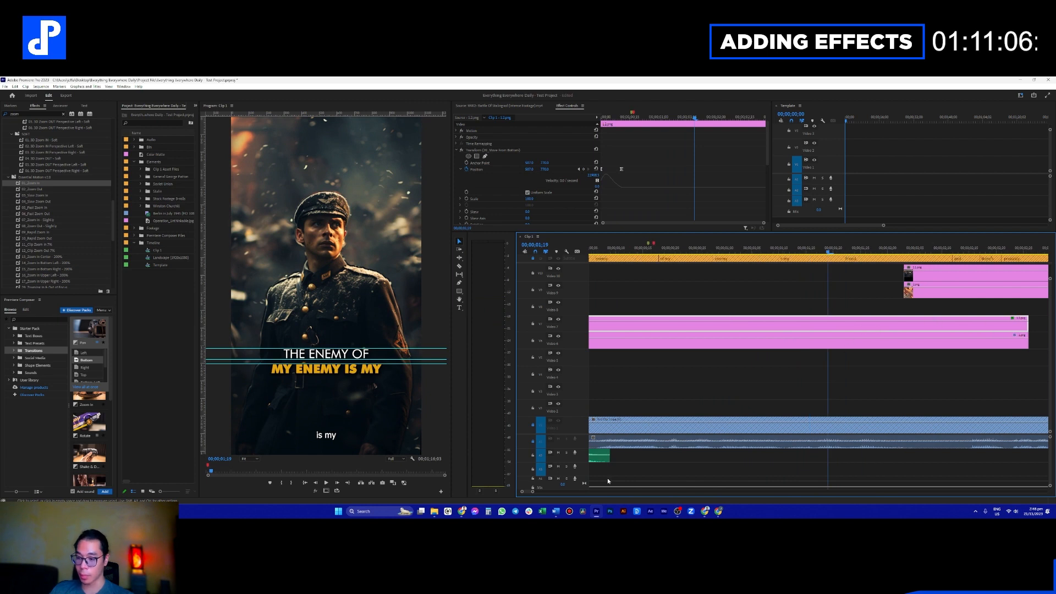
key(space)
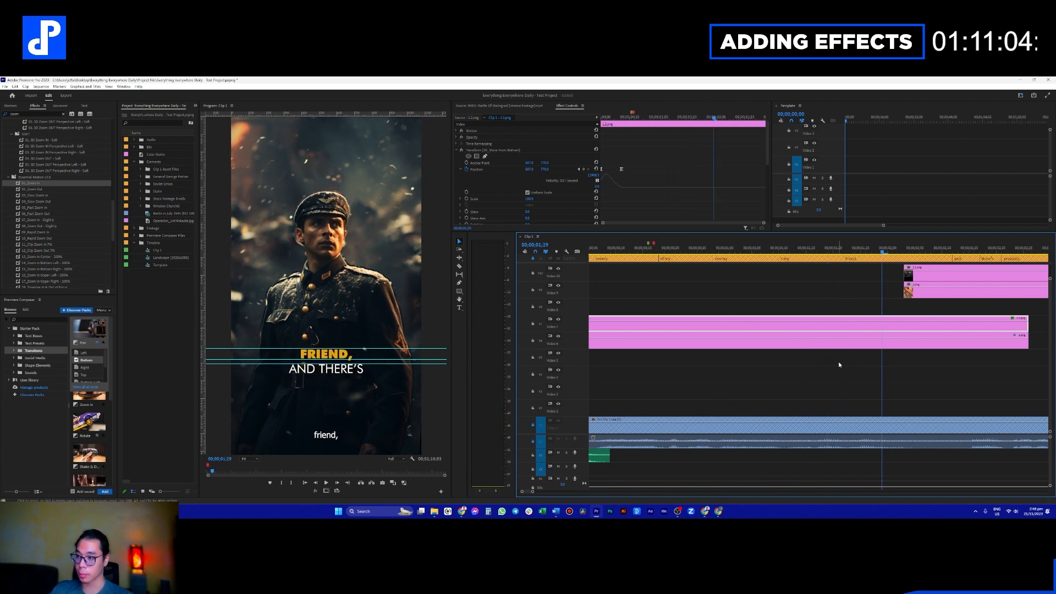
drag(812, 253, 630, 256)
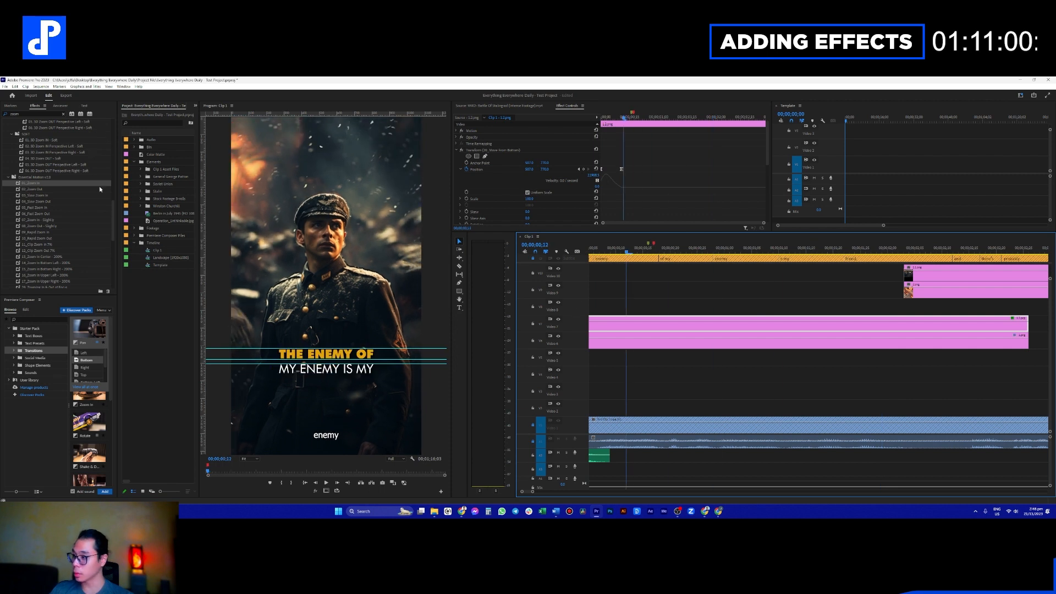
Step: Widen the effects and project areas and dock the asset browser with the project files
drag(117, 207, 140, 208)
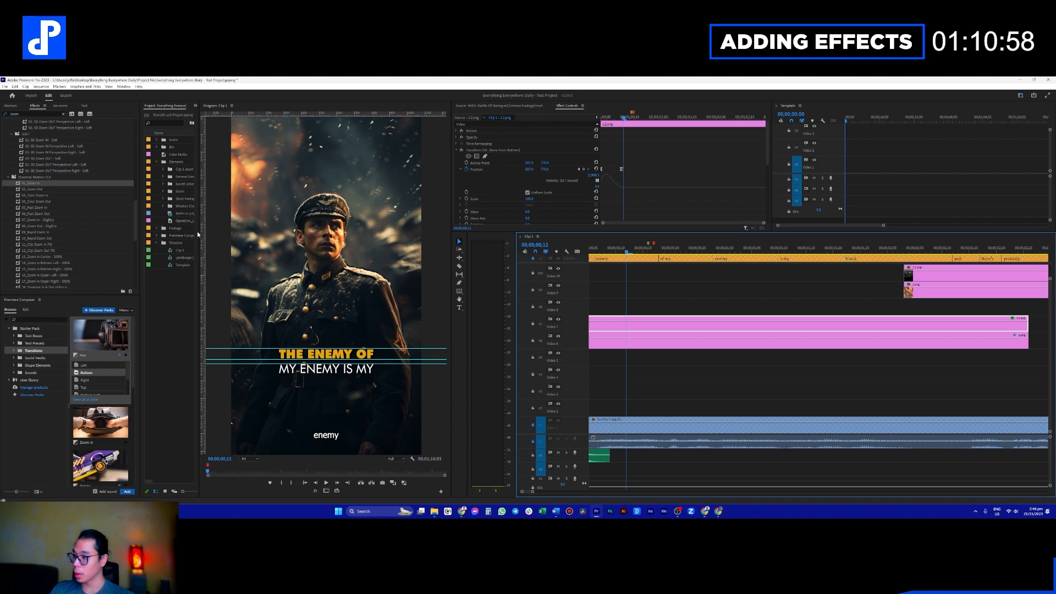
drag(199, 228, 261, 229)
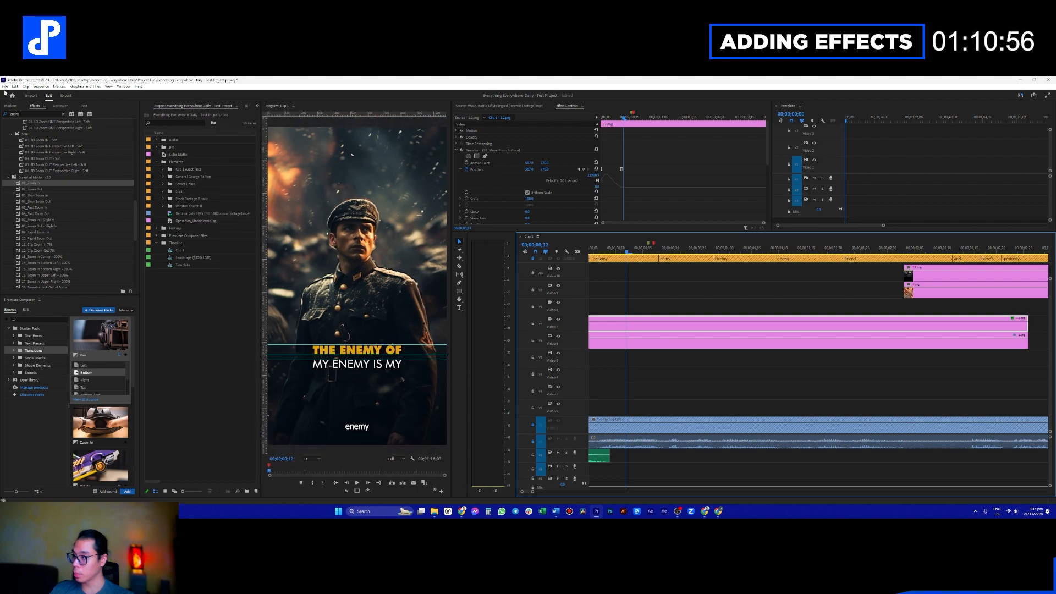
click(61, 105)
drag(61, 105, 193, 222)
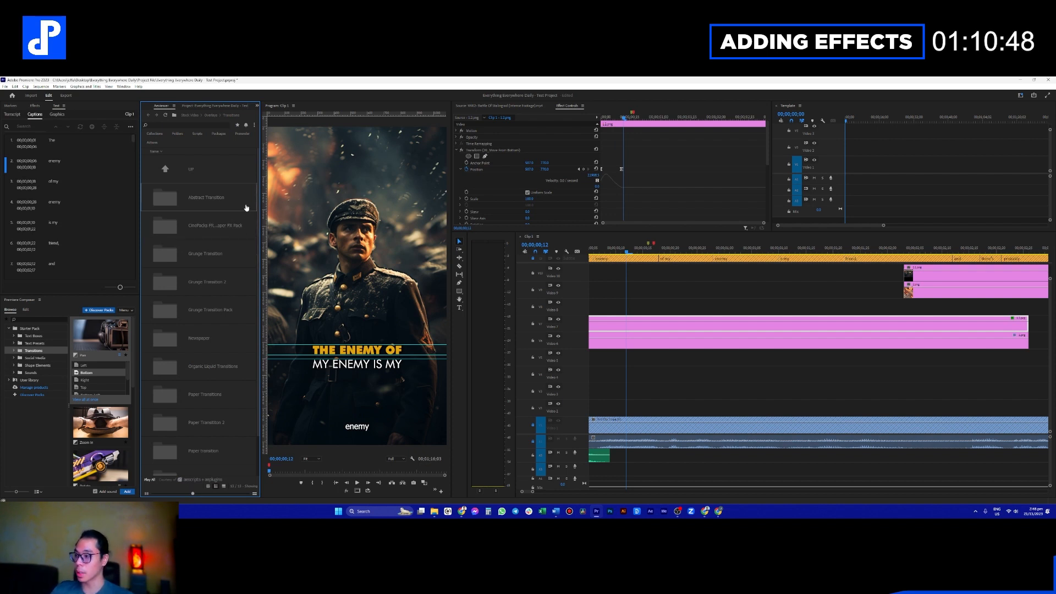
Step: Leave the transitions folder in the asset library and open the Overlays folder
scroll(230, 302, down, 1)
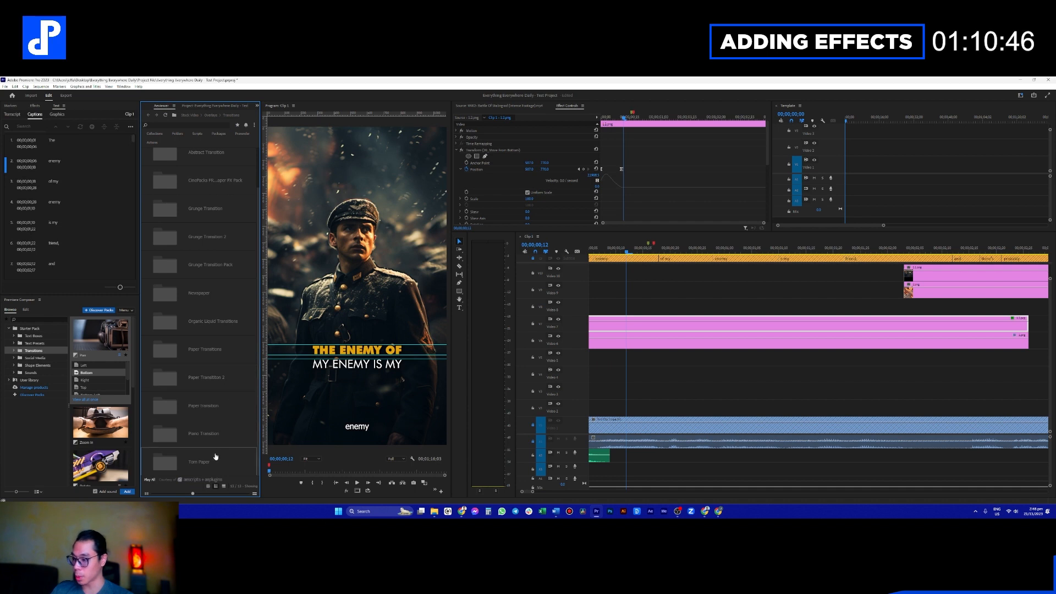
scroll(217, 454, up, 1)
click(224, 170)
scroll(236, 253, up, 5)
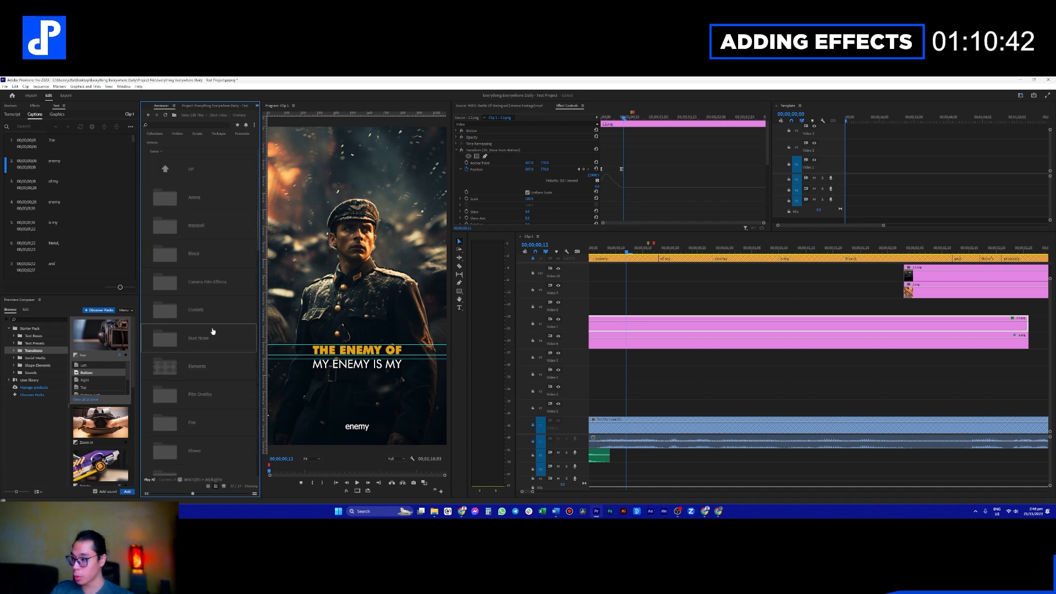
scroll(209, 347, down, 3)
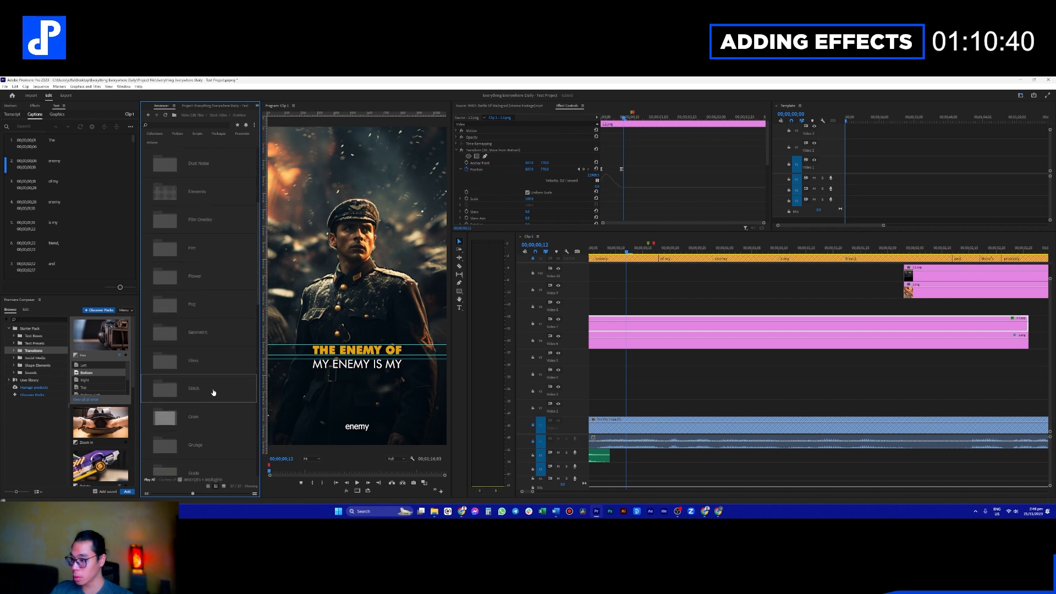
scroll(210, 313, up, 3)
click(204, 168)
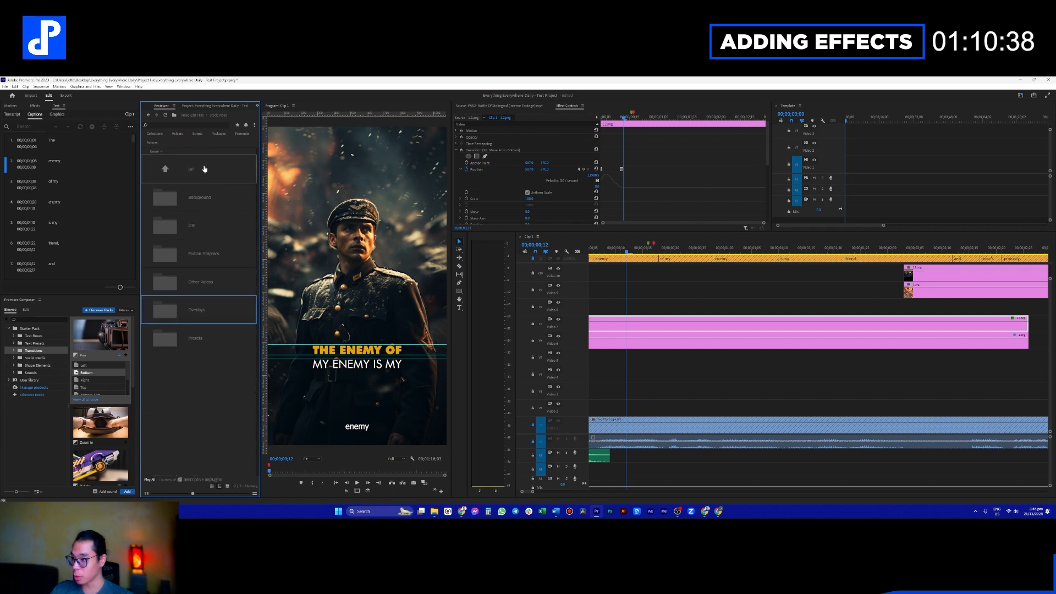
click(210, 314)
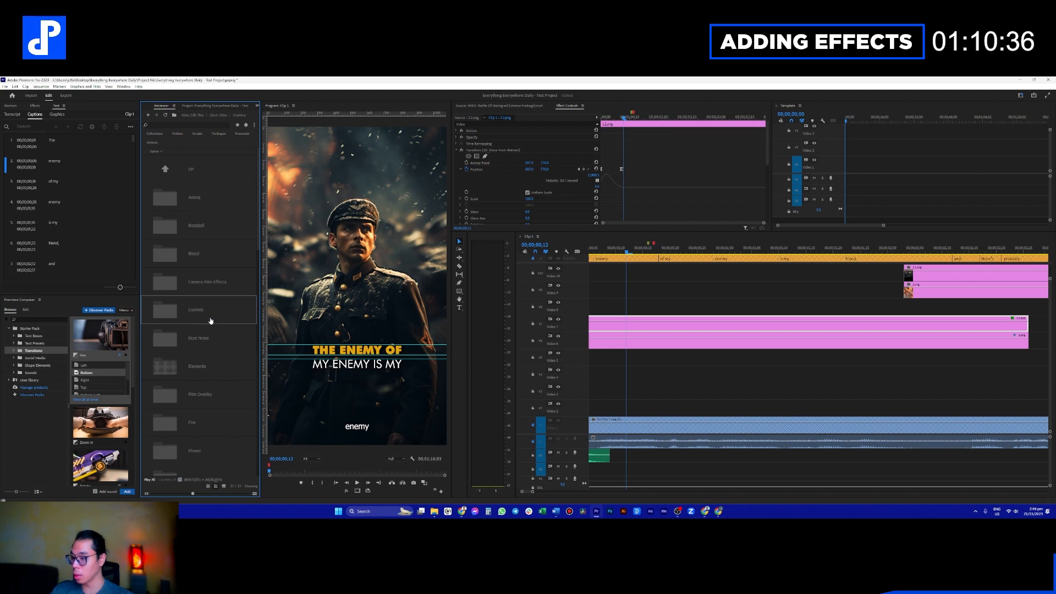
Step: Open the Fire overlay folder and place the burning hot fire sparks clip directly above the two soldier images at the sequence start
scroll(209, 324, down, 3)
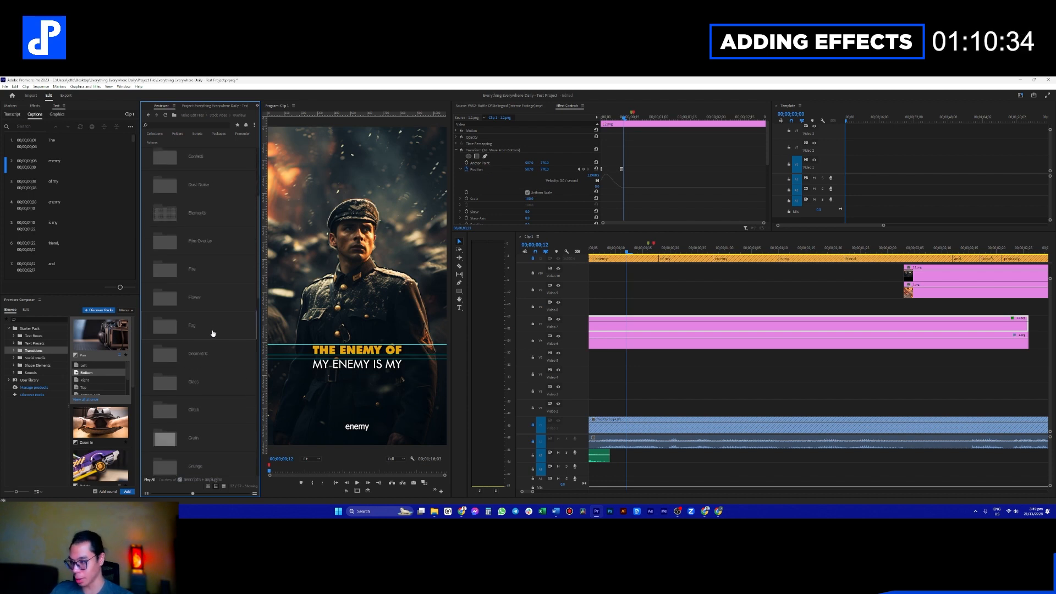
scroll(213, 350, down, 3)
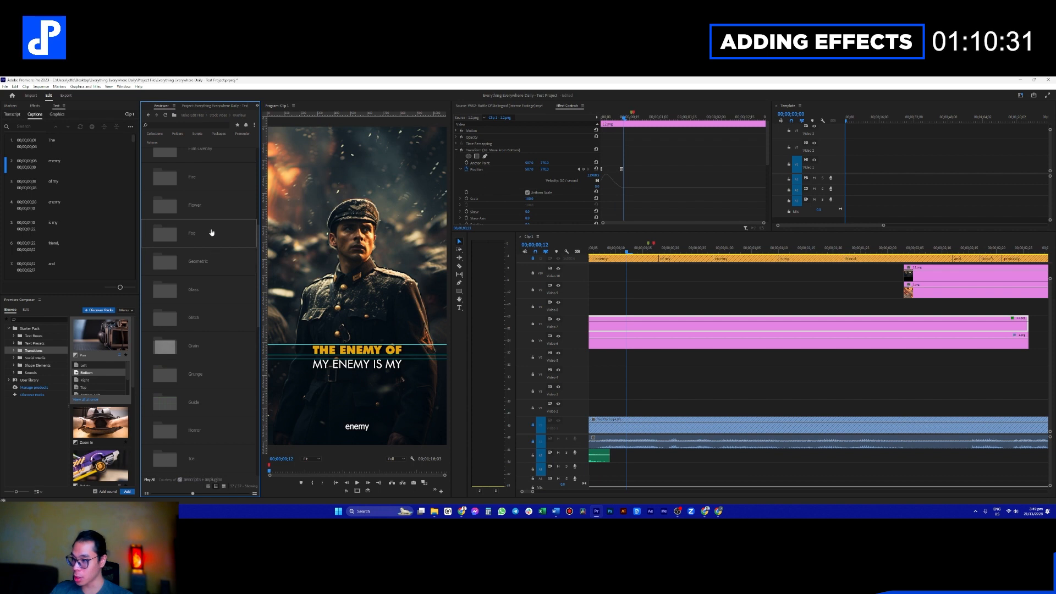
double_click(207, 177)
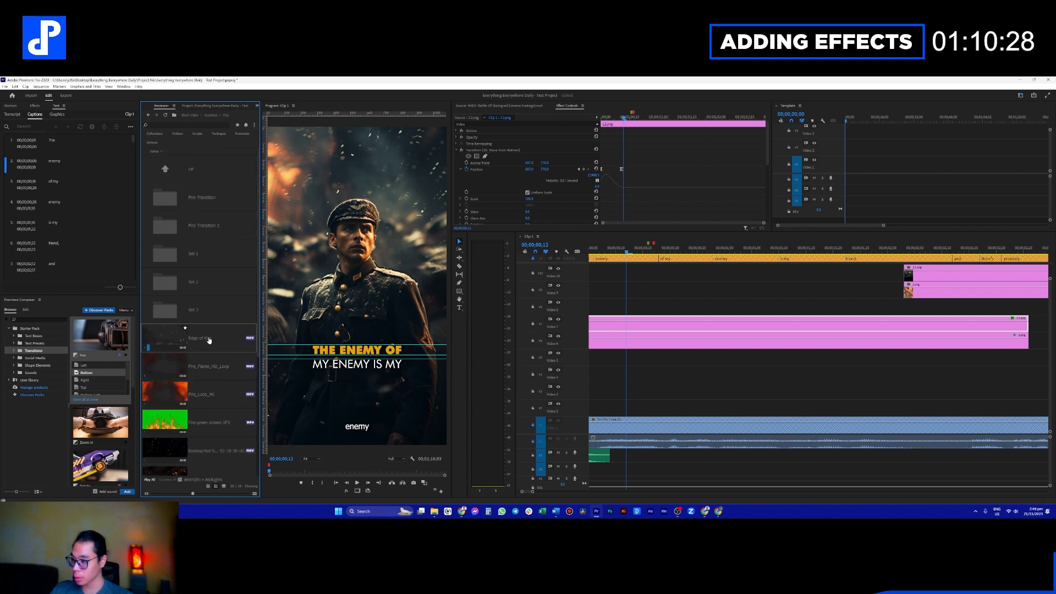
scroll(203, 379, down, 2)
mouse_move(182, 388)
mouse_down()
mouse_move(593, 364)
mouse_move(632, 308)
mouse_move(662, 311)
mouse_up()
Step: Try the Soft Light and Overlay blend modes on the fire sparks clip, then set its blend mode to Screen
click(479, 131)
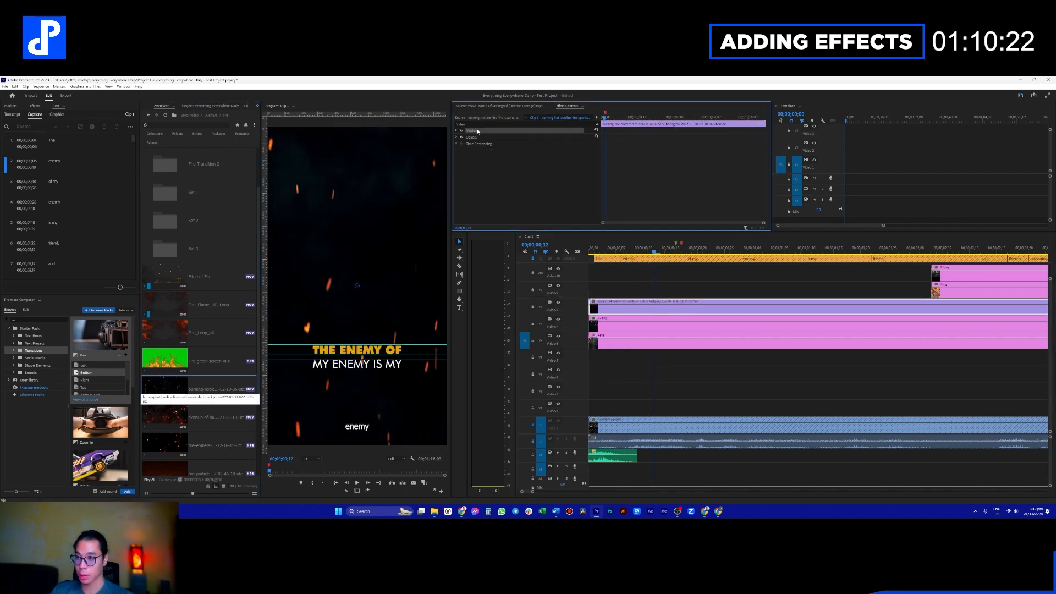
click(457, 131)
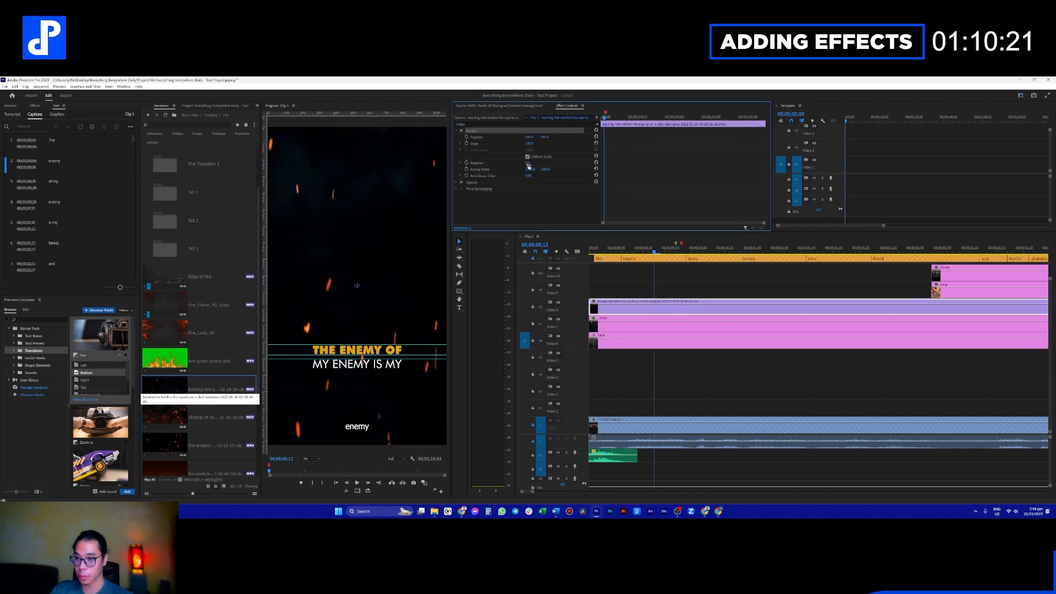
click(455, 182)
click(548, 201)
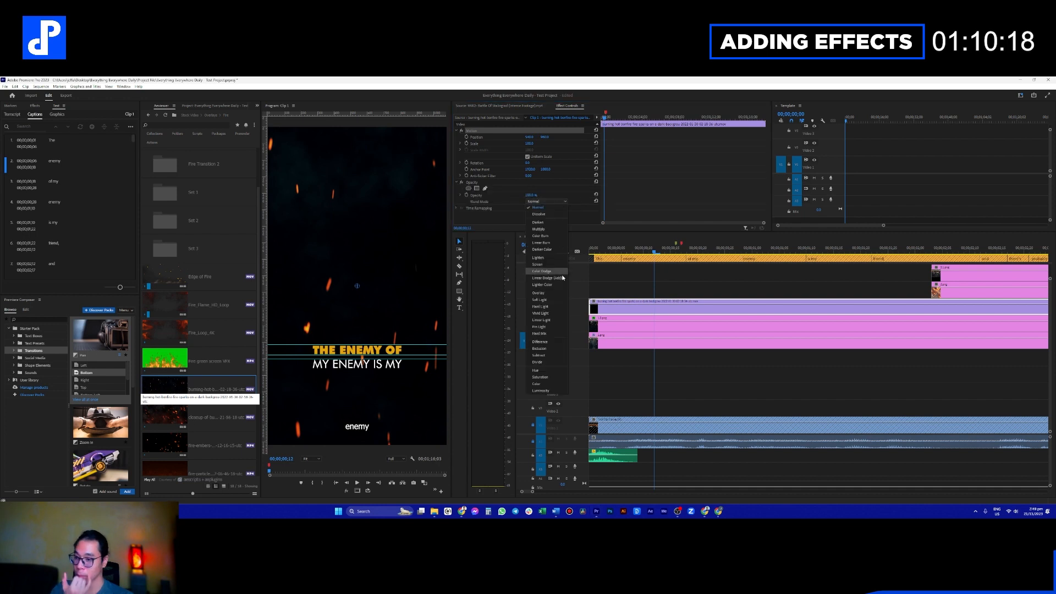
click(560, 300)
click(544, 201)
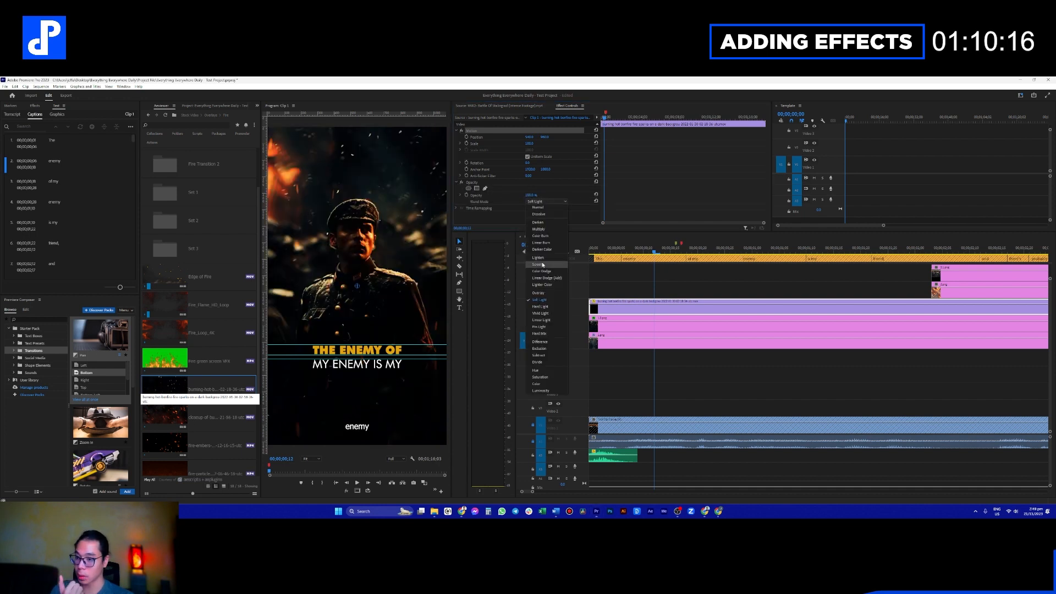
click(550, 295)
click(535, 202)
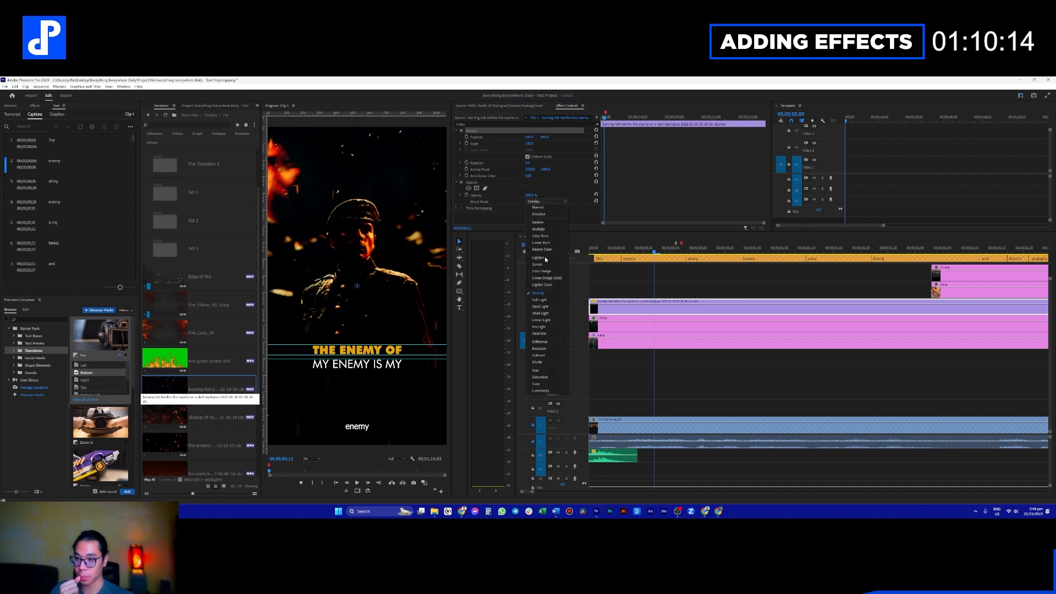
click(547, 265)
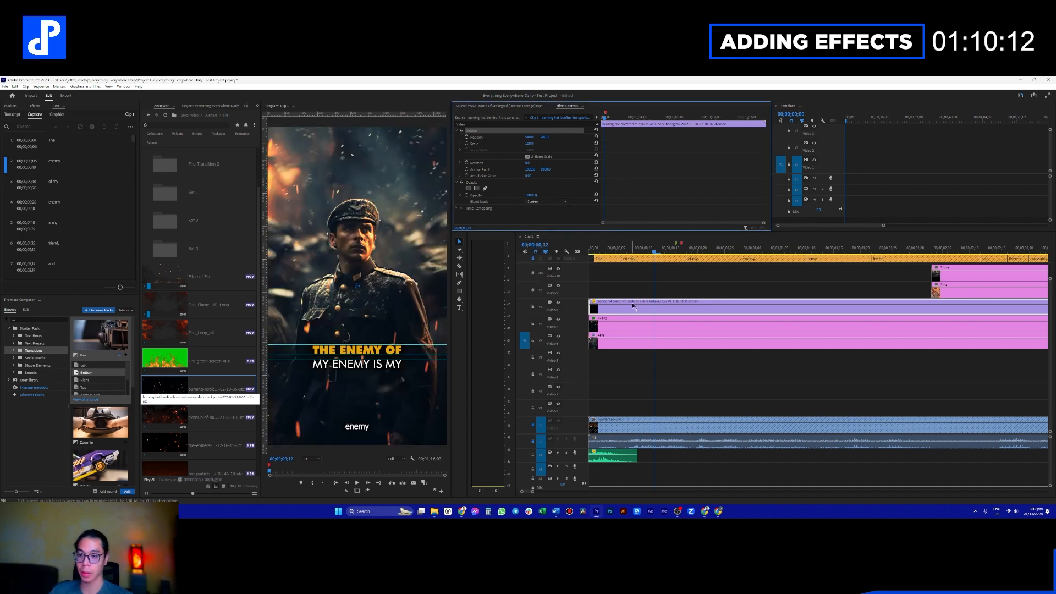
Step: Scale down the fire sparks clip, turn off Uniform Scale, stretch it to the full frame height, and preview the overlay
drag(528, 143, 491, 143)
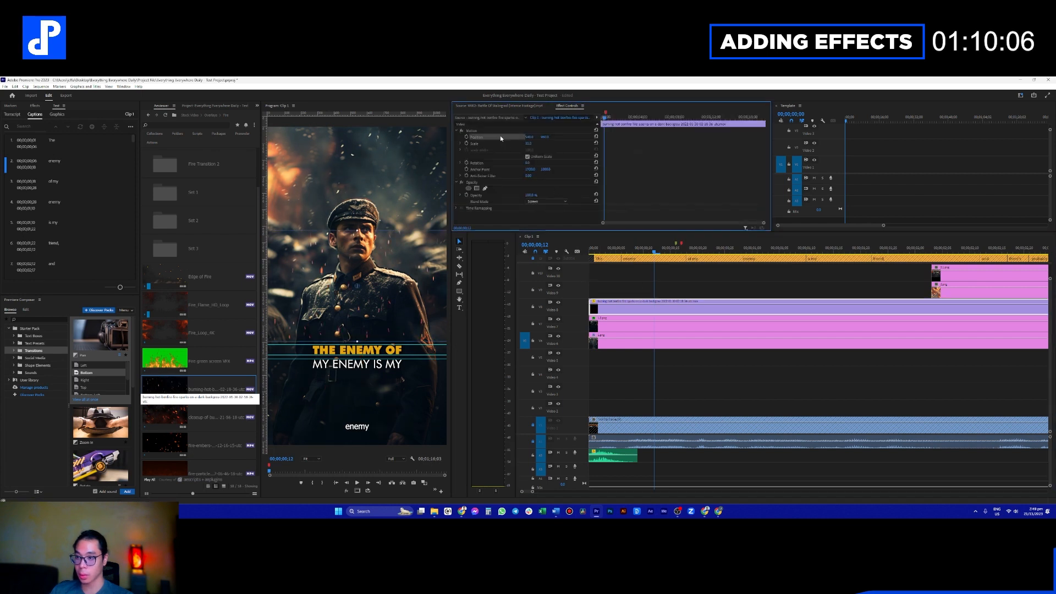
click(536, 158)
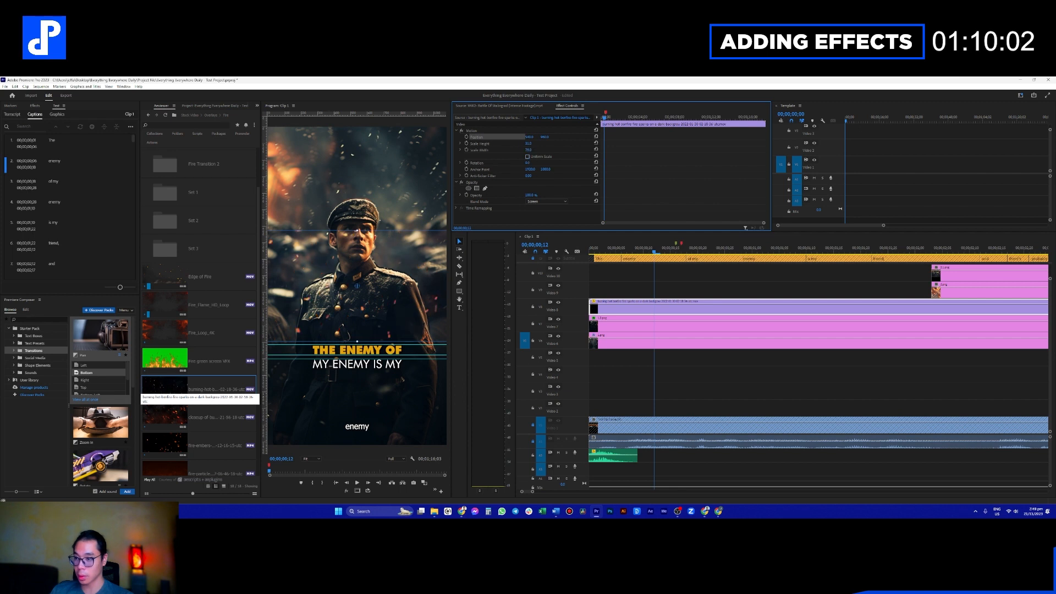
mouse_move(528, 150)
mouse_down()
mouse_move(517, 150)
mouse_move(532, 151)
mouse_up()
drag(357, 230, 357, 122)
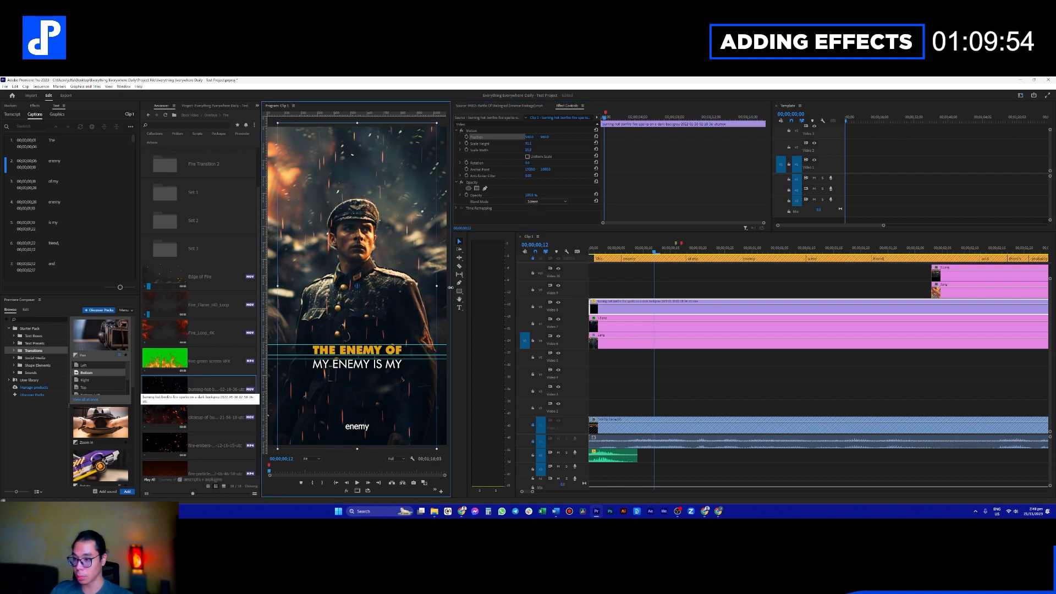
click(647, 277)
drag(653, 250, 538, 251)
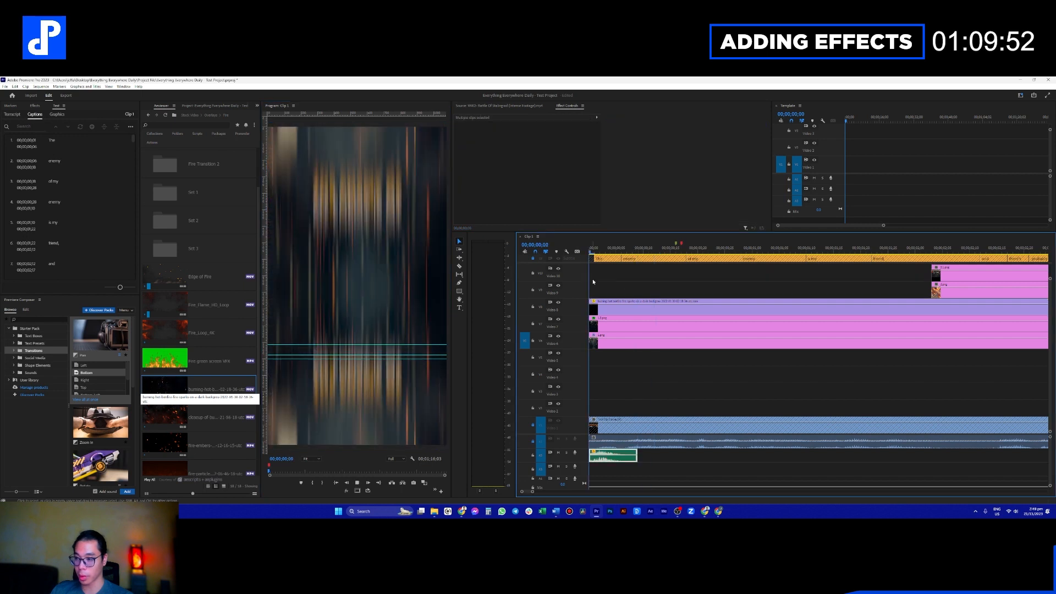
key(space)
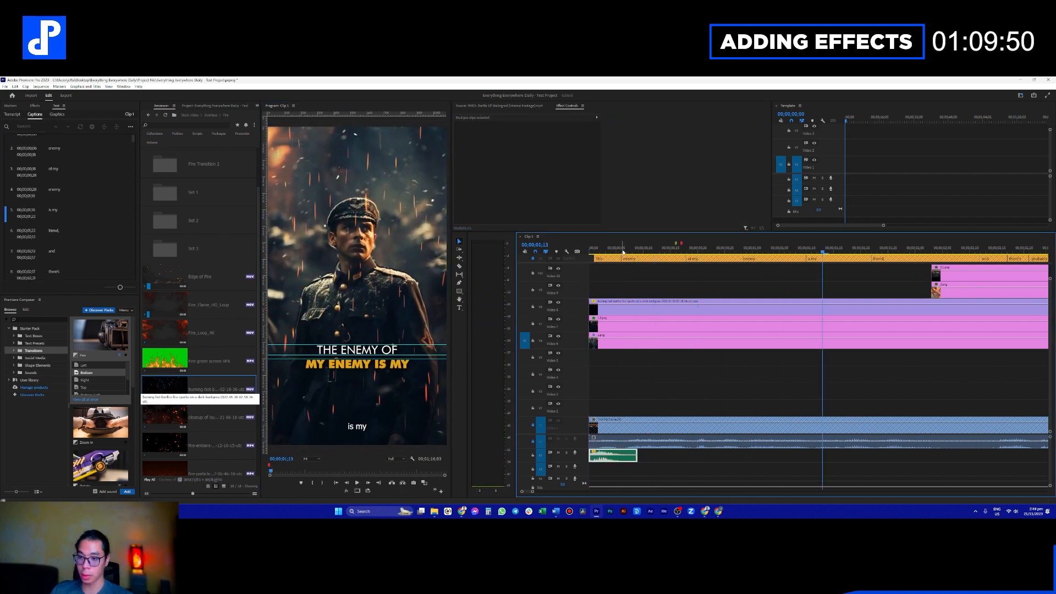
Step: Shift the upper soldier's ending Position keyframe later to lengthen its entrance, and preview the move
click(623, 250)
click(623, 157)
drag(621, 155, 633, 169)
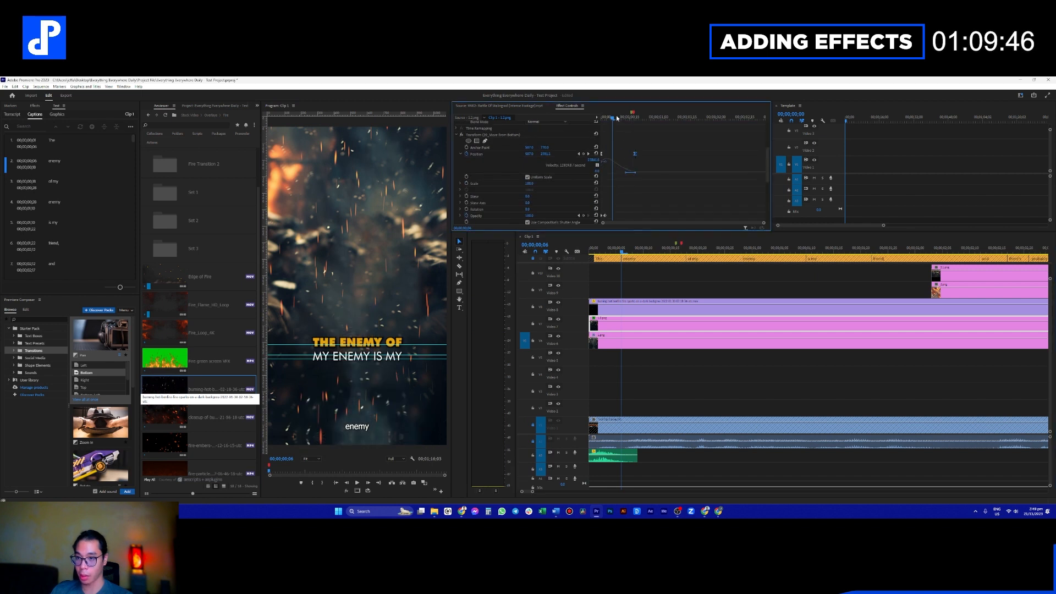
drag(616, 117, 588, 180)
key(space)
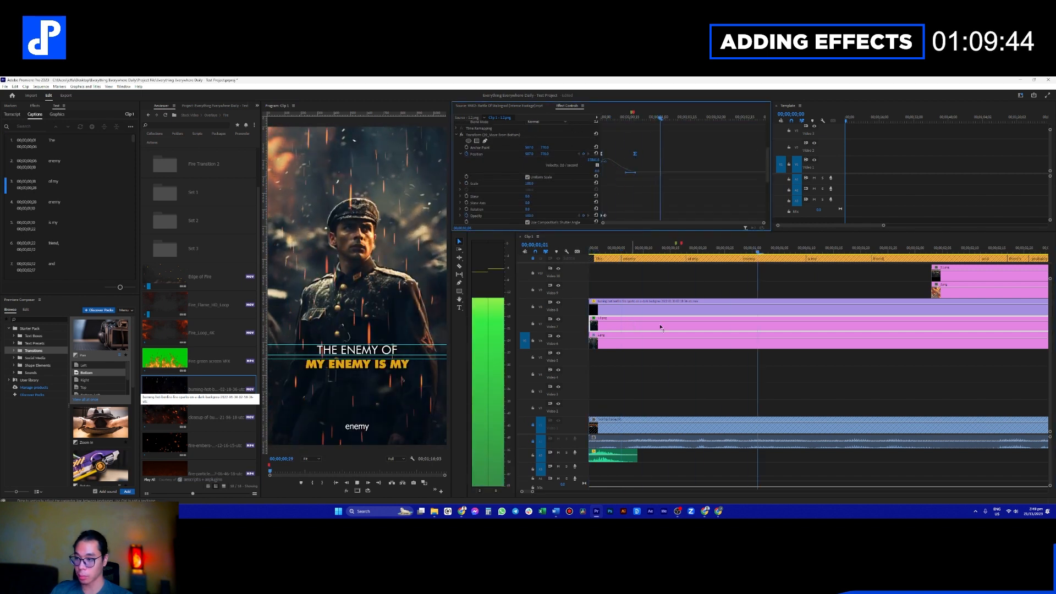
drag(654, 251, 609, 254)
key(space)
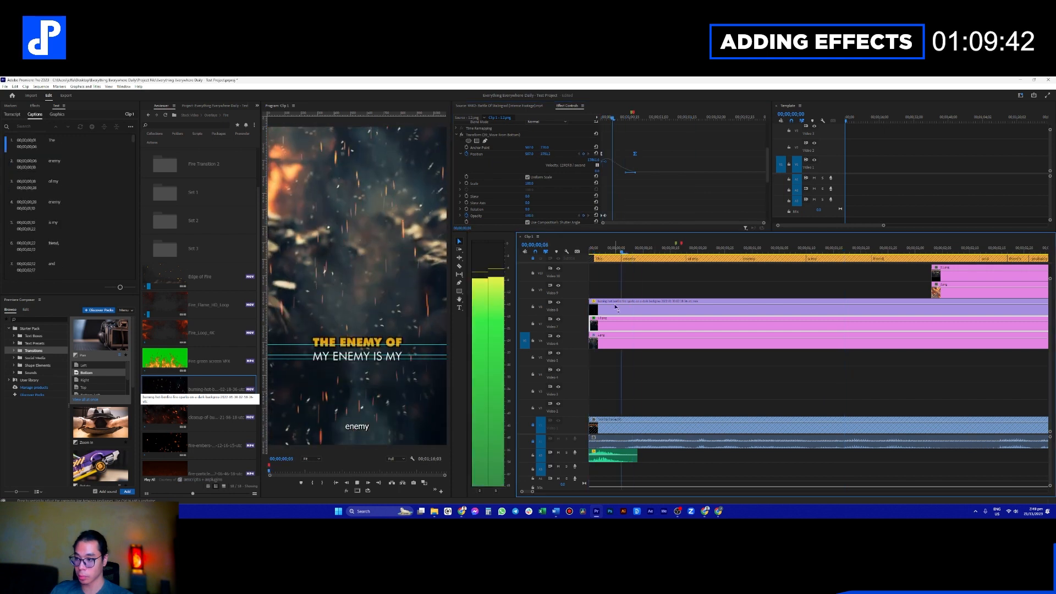
Step: Return to the sequence start and remove the horizontal guides from the video preview
drag(621, 250, 546, 266)
drag(435, 344, 429, 77)
drag(436, 355, 436, 359)
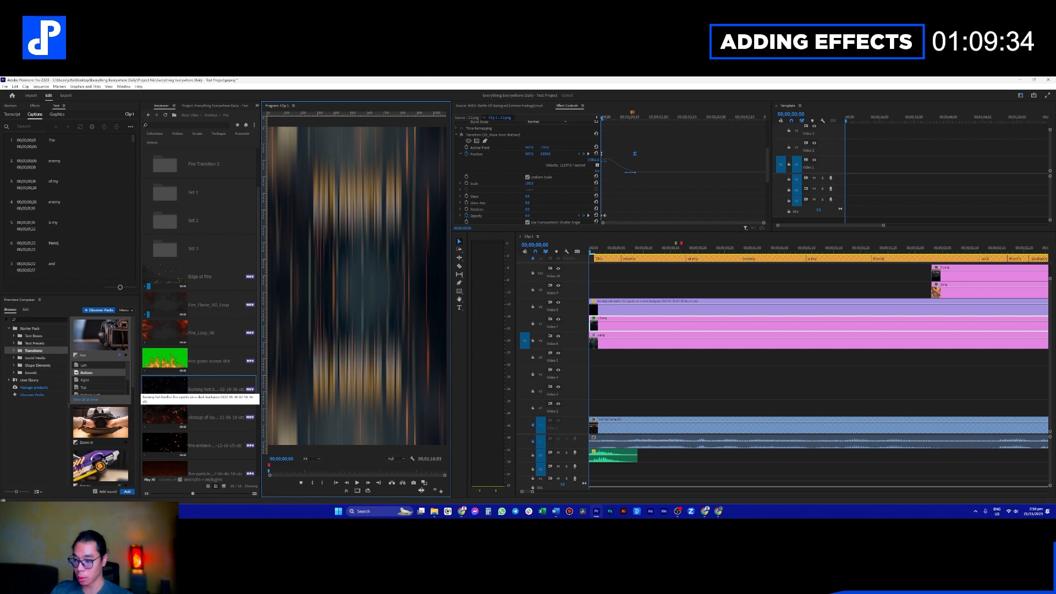
Step: Play the opening of the sequence to review the soldier's entrance together with the fire sparks overlay
click(522, 252)
key(space)
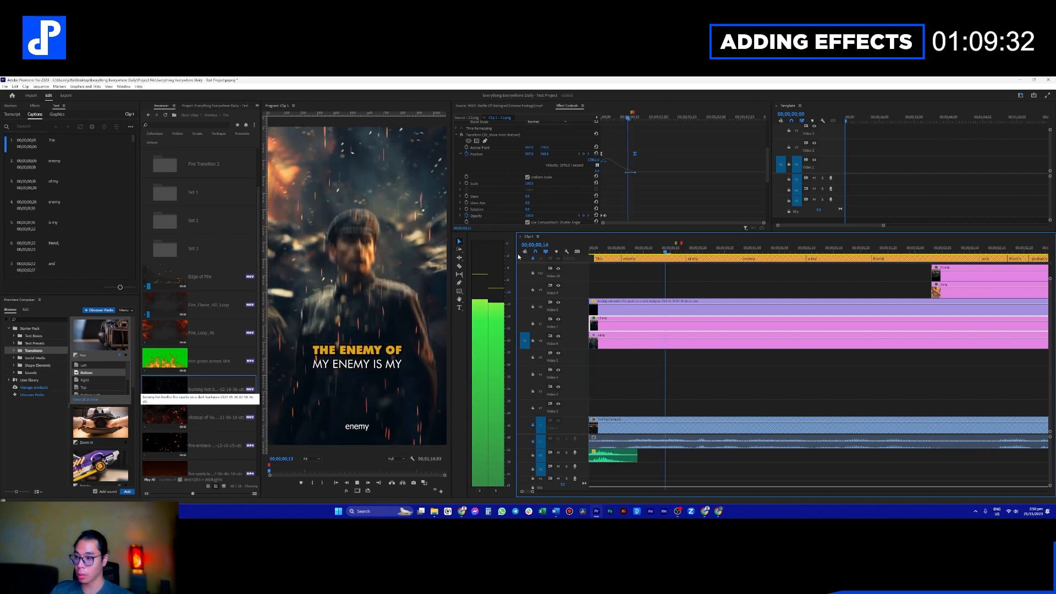
key(space)
click(746, 286)
drag(779, 249, 708, 248)
key(space)
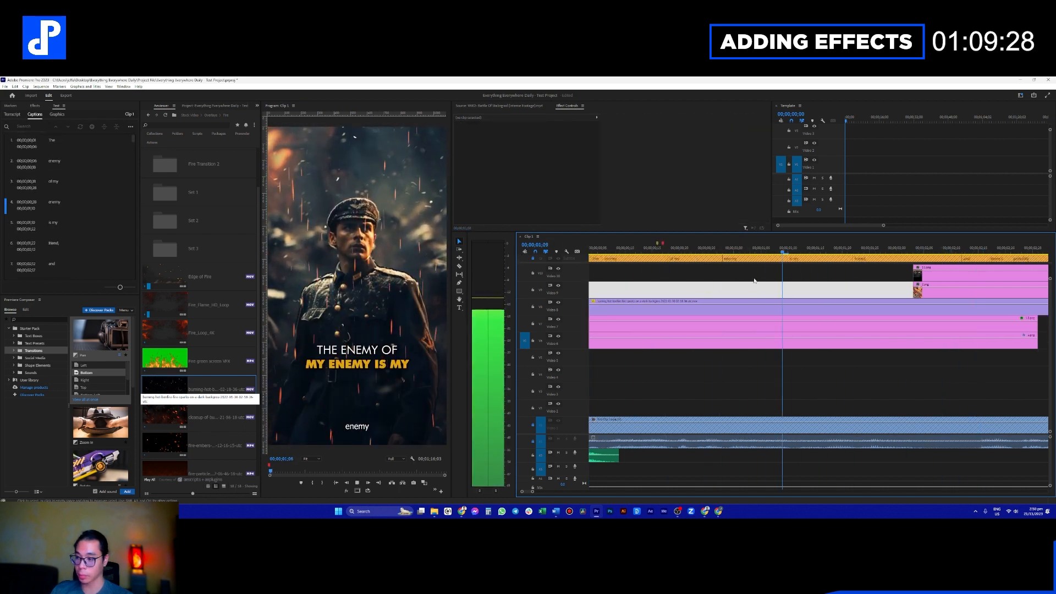
Step: Cut the fire sparks clip where the soldier layers end and delete the excess
scroll(752, 279, down, 4)
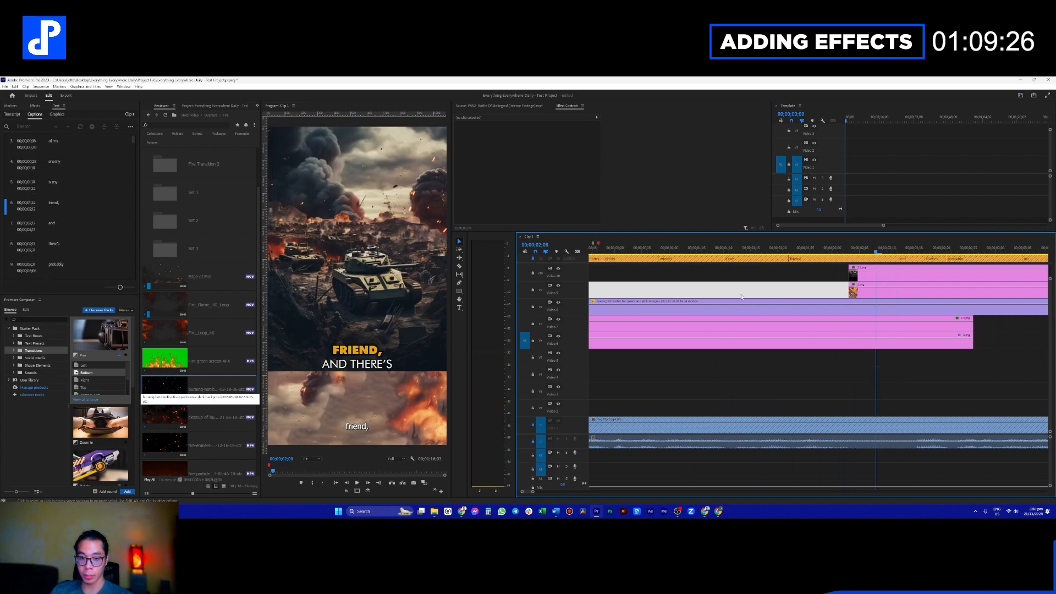
click(856, 313)
click(854, 310)
key(v)
click(861, 311)
key(Delete)
Step: Move the soldier layers and fire sparks down to the tracks just above the audio, with the two tank shot layers directly above them
scroll(857, 327, down, 5)
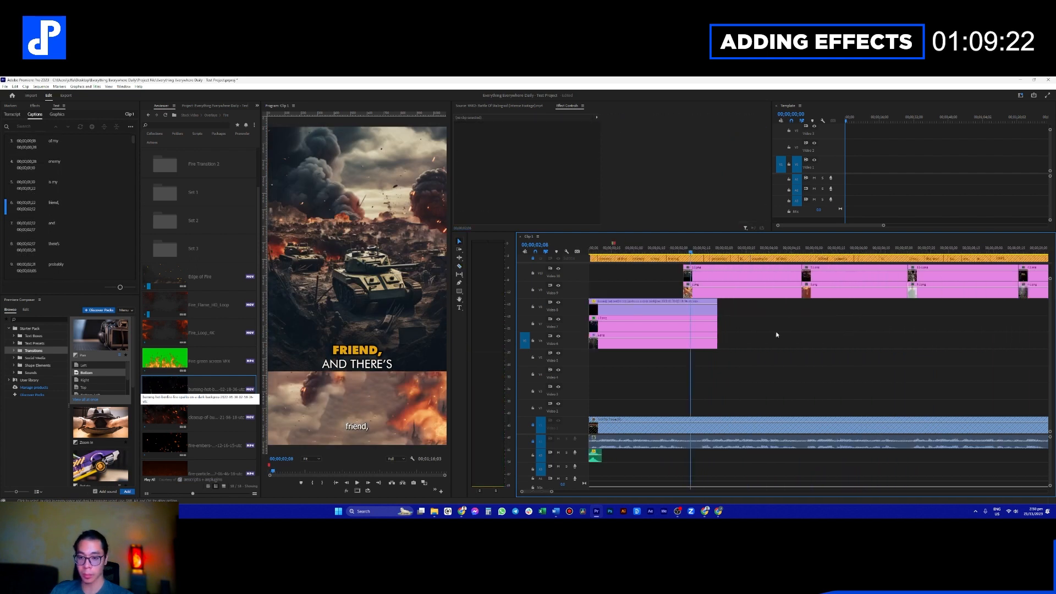
drag(724, 349, 670, 383)
scroll(709, 358, up, 3)
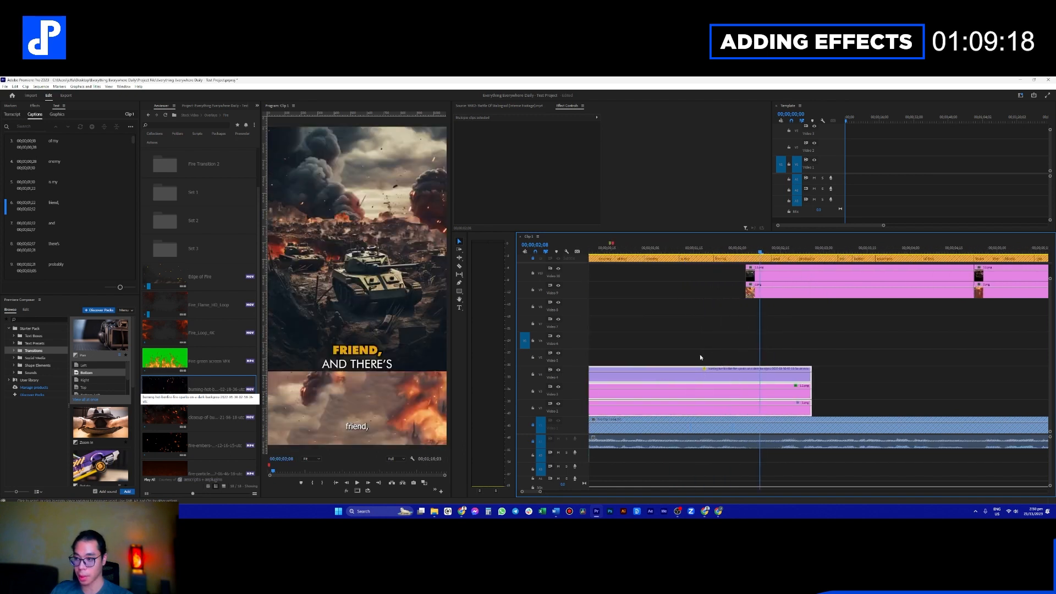
click(819, 277)
drag(722, 281, 798, 341)
click(798, 341)
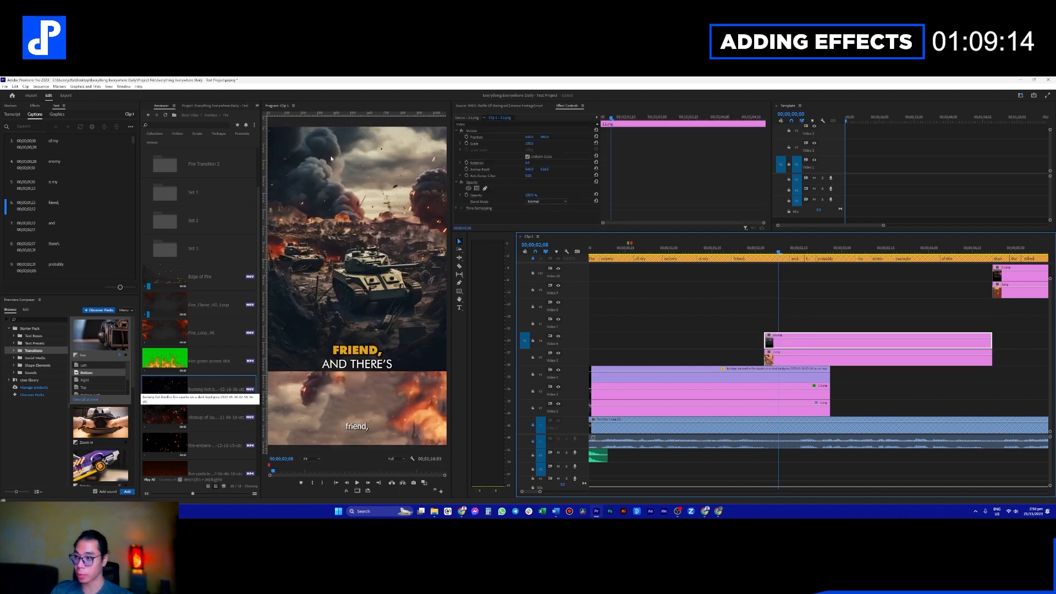
Step: Shift the tank image lower in the frame, search the effects for "from", and apply the Move From Bottom preset to it
click(509, 139)
drag(415, 278, 417, 315)
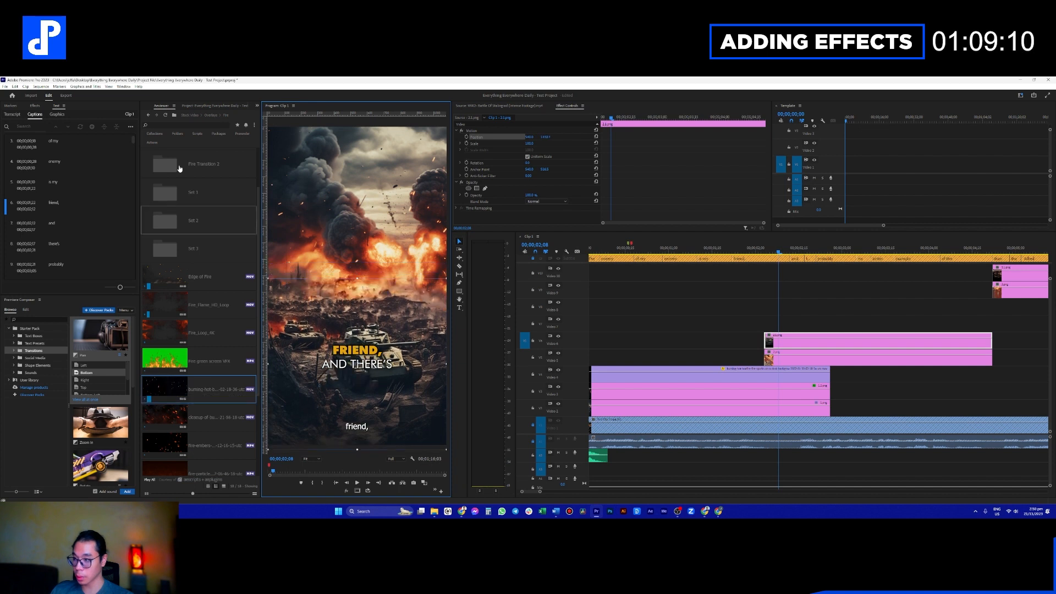
click(36, 107)
double_click(34, 115)
text(from)
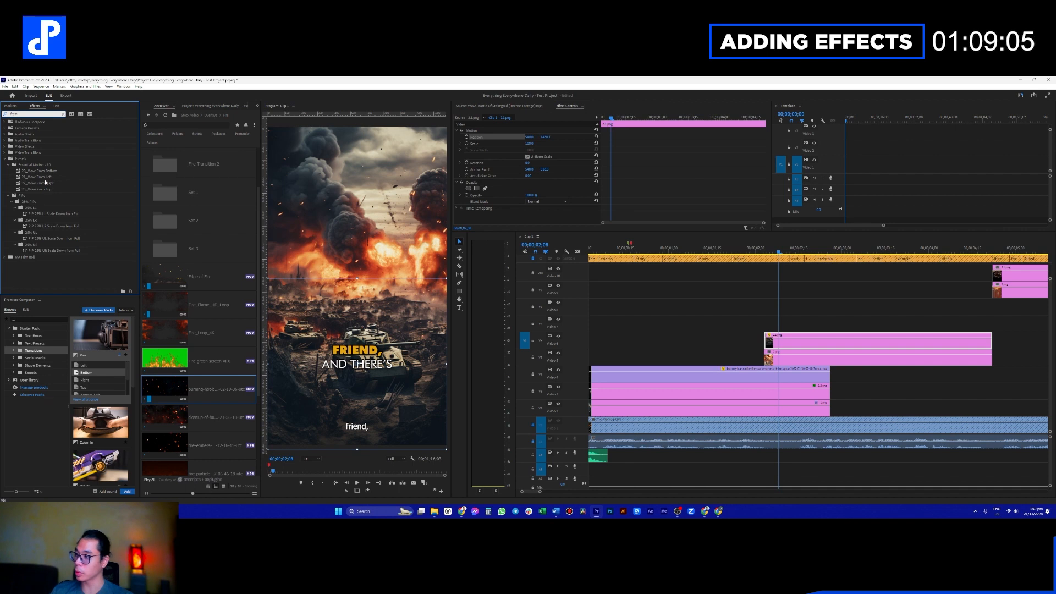
drag(38, 170, 373, 274)
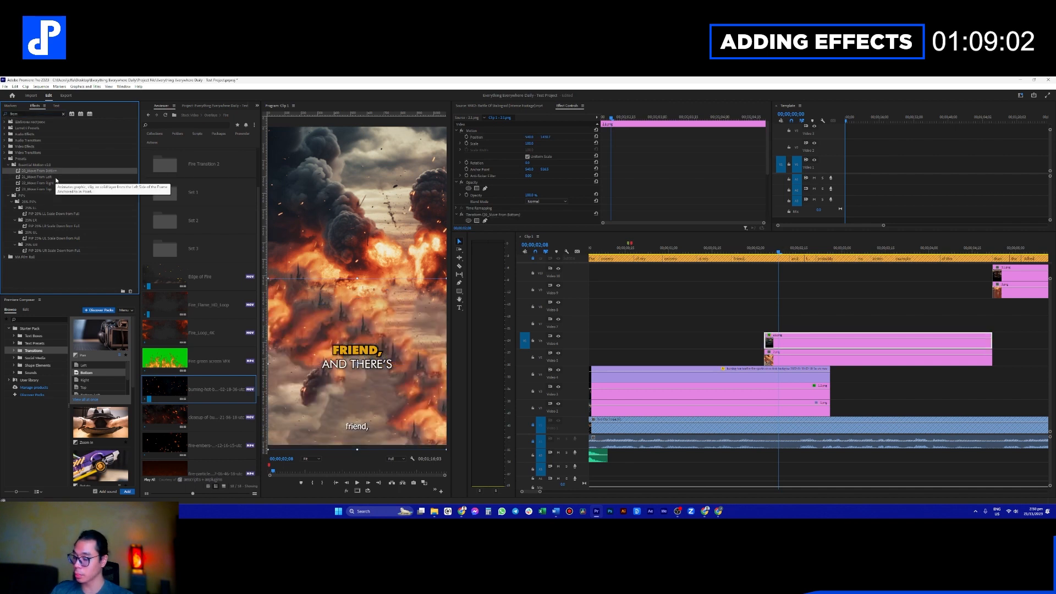
Step: Apply the Move From Top preset to the background layer beneath the tank image, and preview both entrances
drag(49, 189, 398, 255)
drag(788, 362, 788, 360)
click(760, 250)
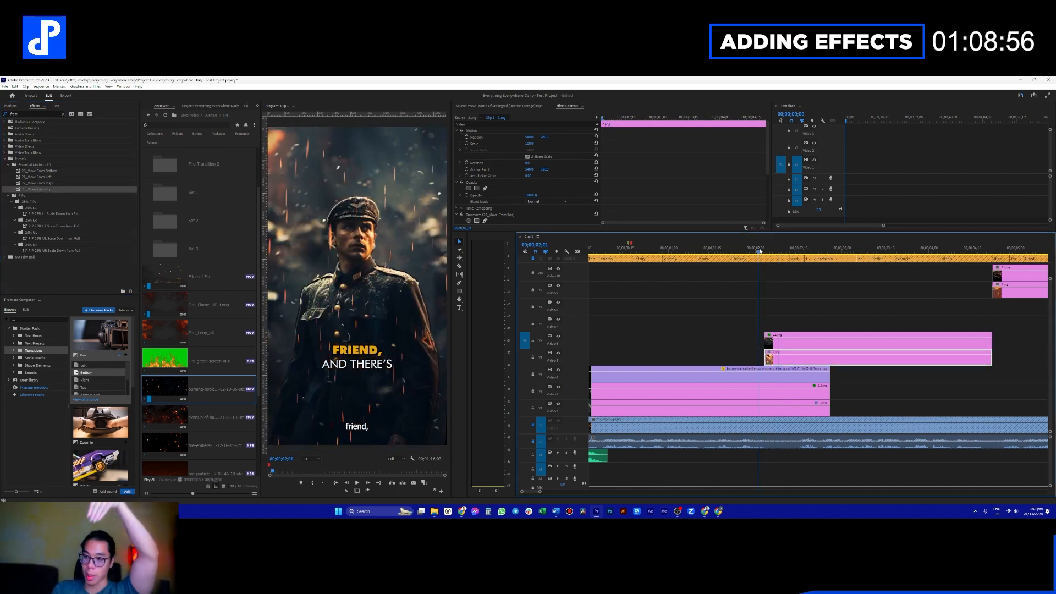
key(space)
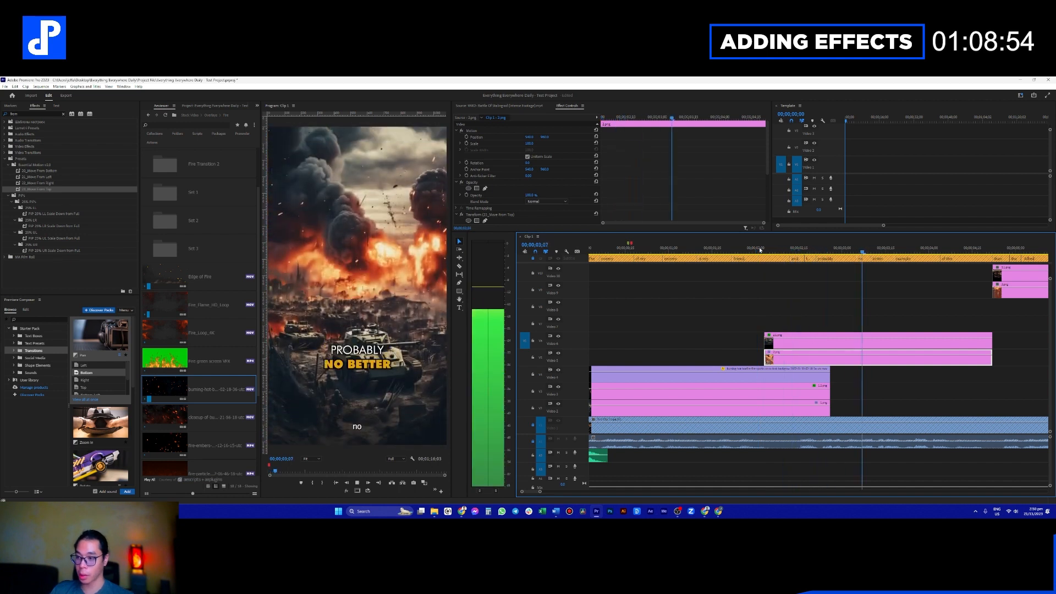
Step: Extend the ends of both tank shot layers past the start of the next shot, and replay the entrance
click(34, 114)
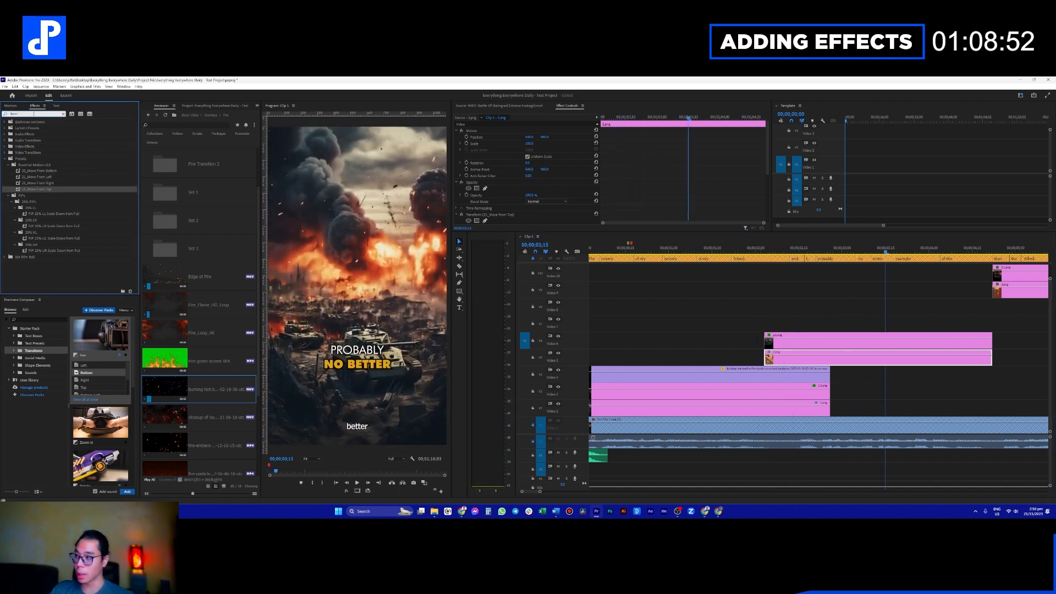
drag(939, 314, 972, 366)
scroll(916, 347, down, 3)
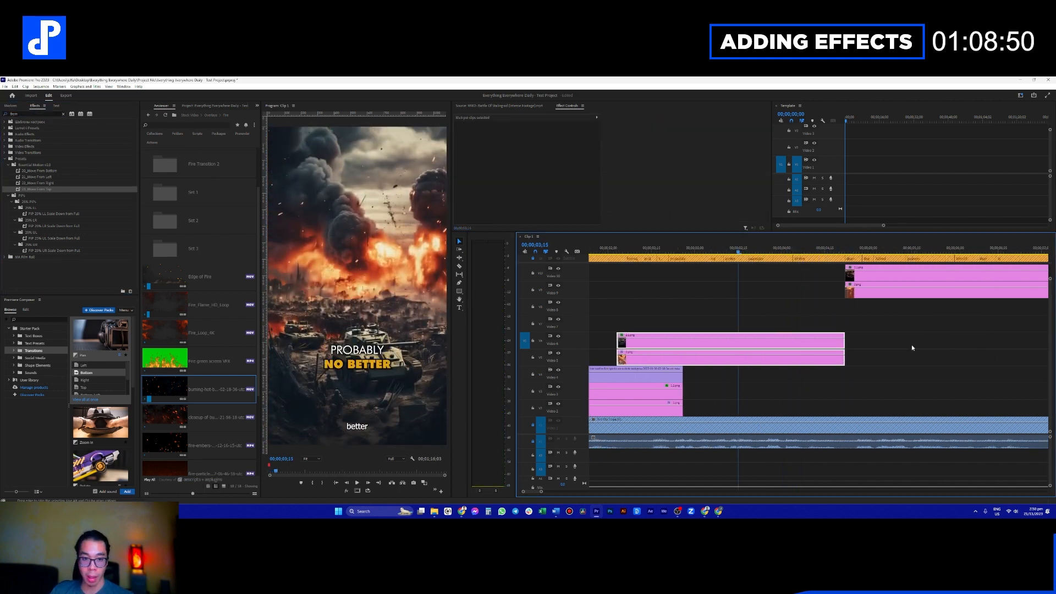
drag(878, 361, 934, 361)
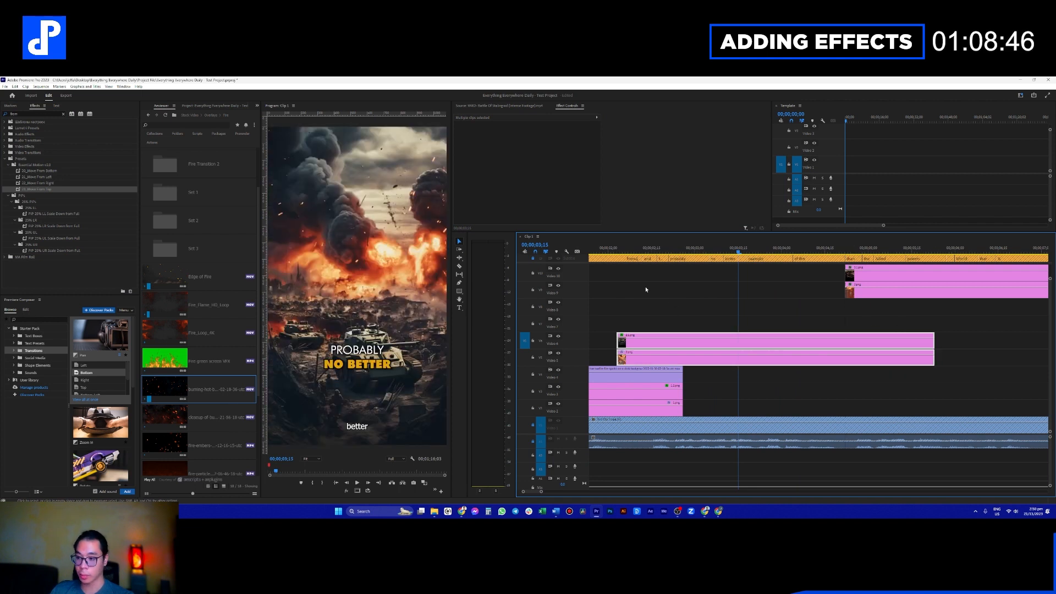
click(595, 249)
key(space)
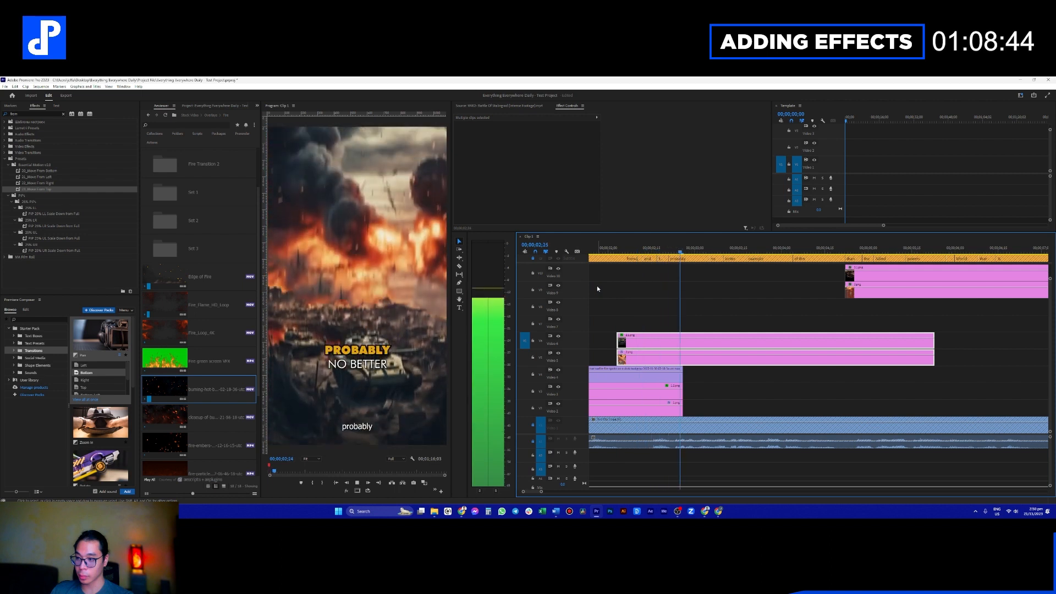
key(space)
Step: Search the effects for "zoom", apply 3D Zoom IN - Normal to the upper tank layer and 3D Zoom OUT - Normal to the lower, and preview
double_click(43, 114)
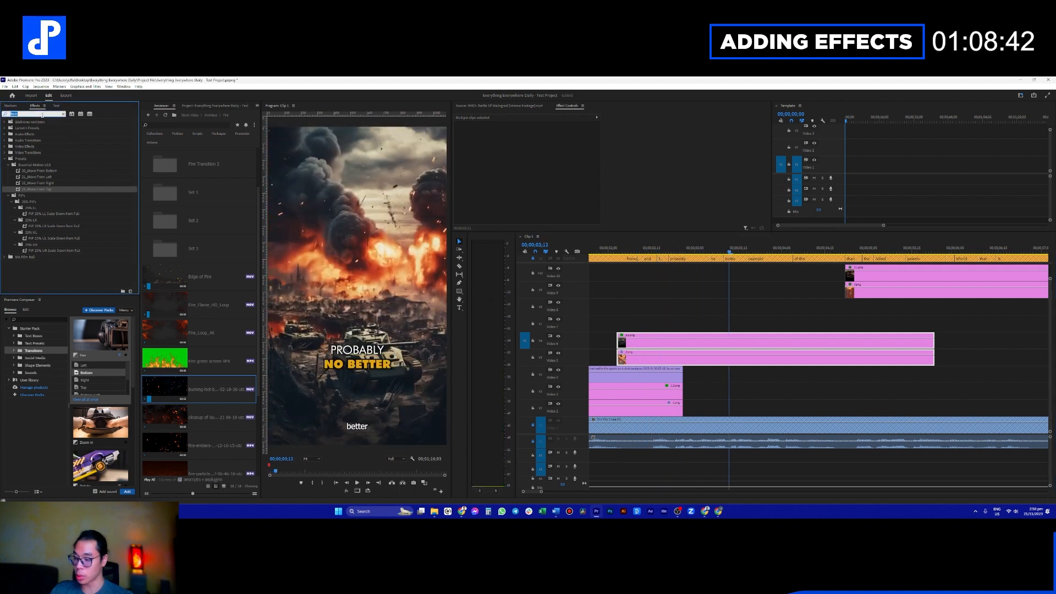
text(m)
click(692, 491)
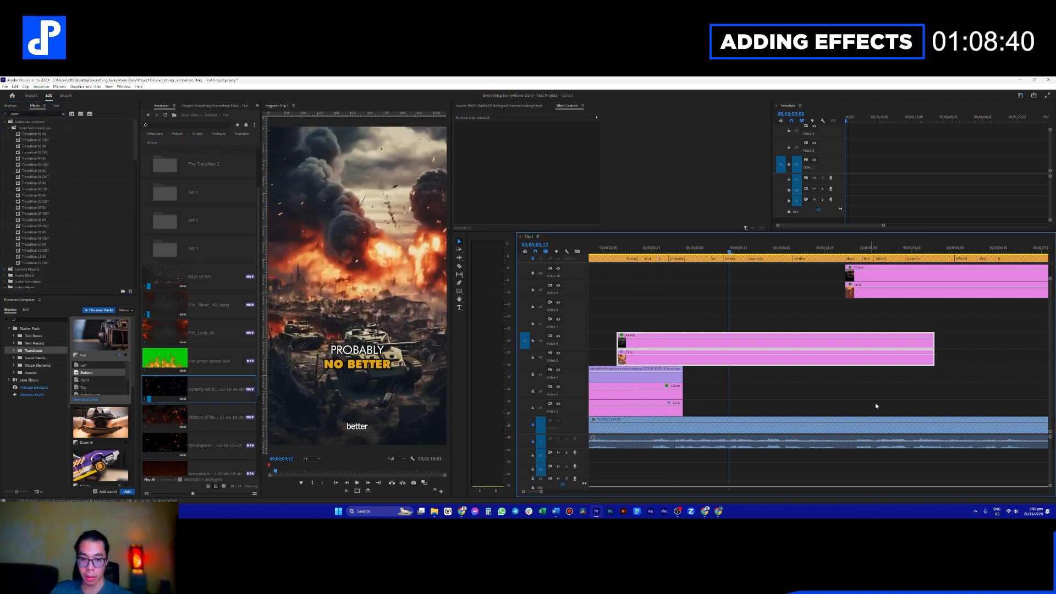
click(784, 338)
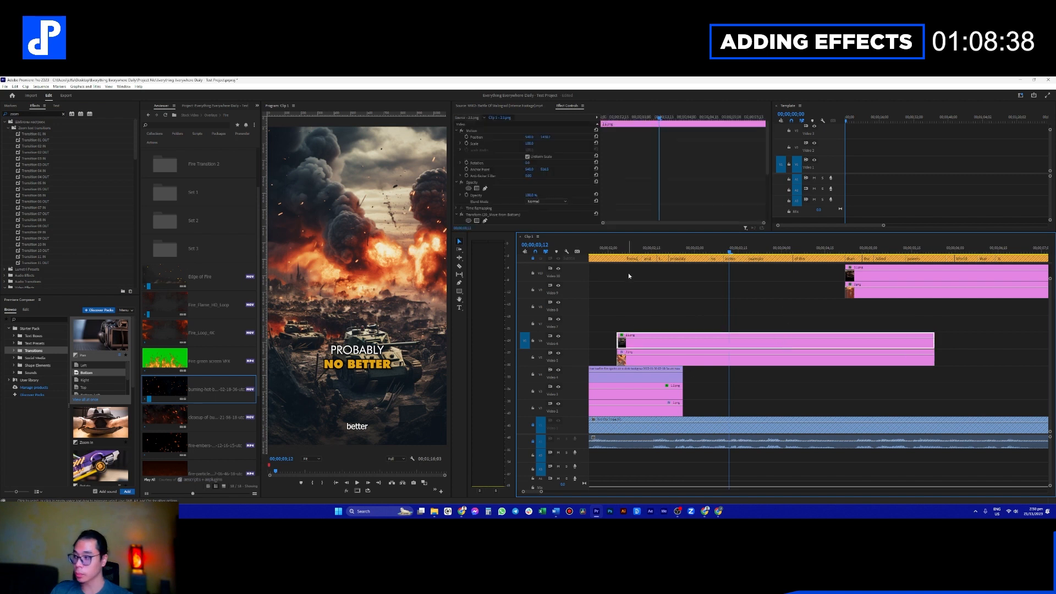
scroll(42, 202, down, 5)
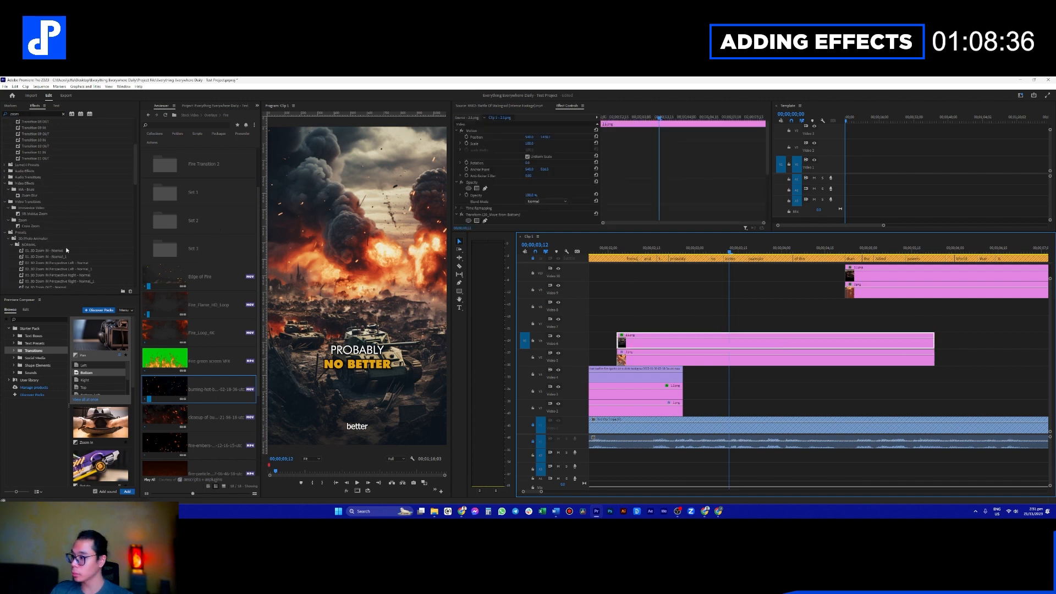
drag(56, 165, 676, 343)
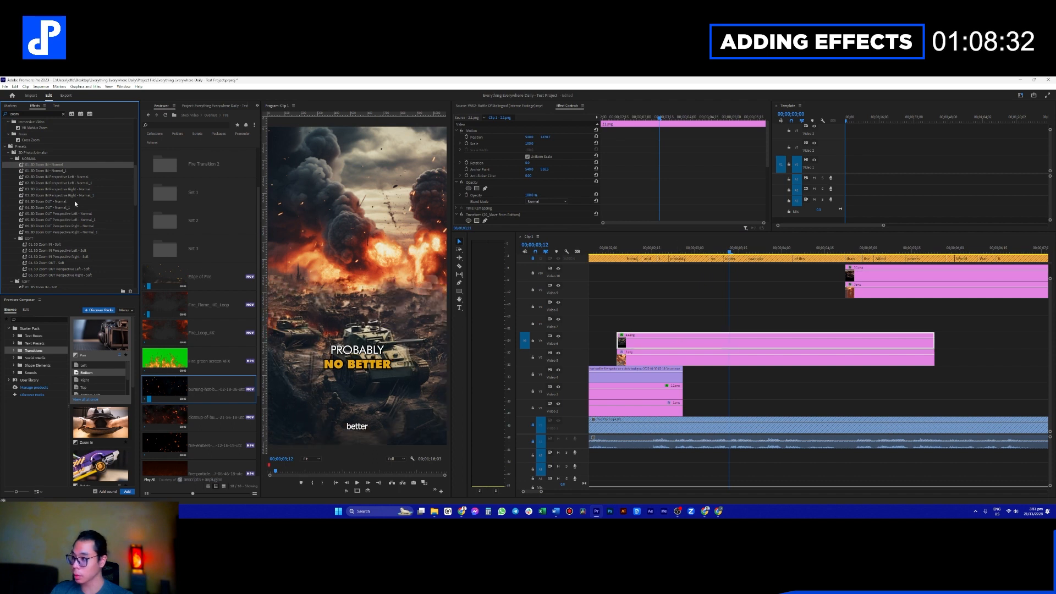
drag(61, 201, 649, 358)
click(614, 251)
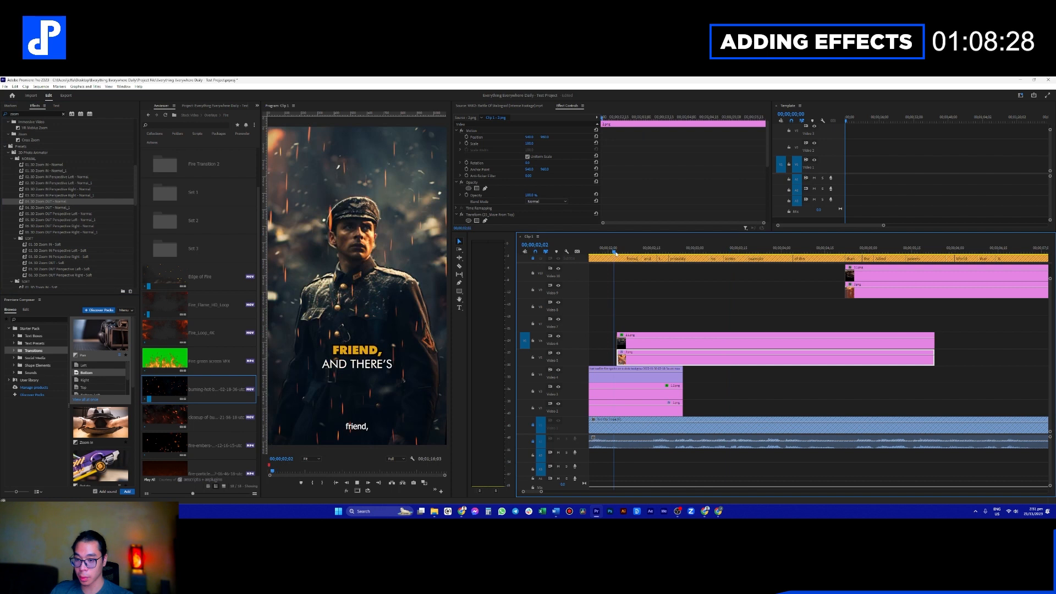
key(space)
Step: Reorder the effects on both tank shot layers so the Move From transform sits below the 3D zoom transforms, and preview
click(640, 342)
click(458, 186)
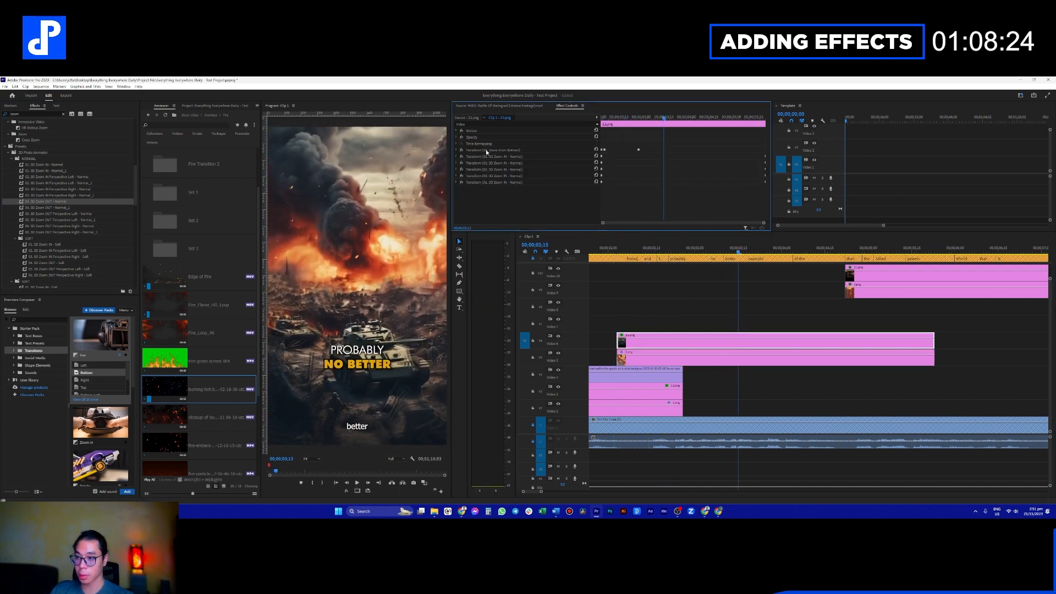
click(524, 150)
drag(518, 196, 522, 196)
click(630, 359)
click(456, 150)
drag(524, 196, 524, 196)
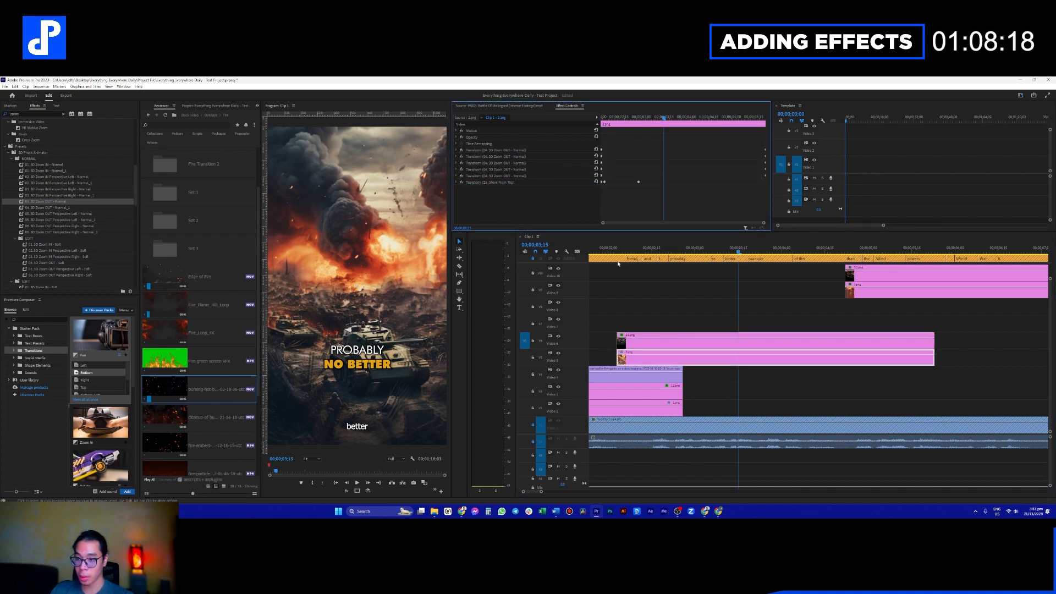
click(607, 249)
key(space)
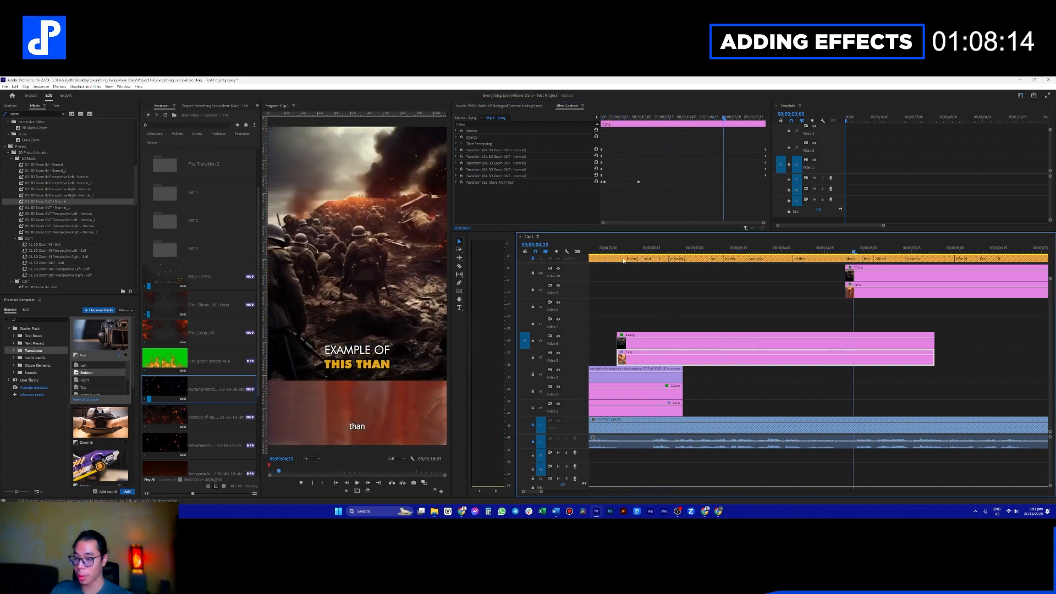
drag(618, 247, 709, 259)
Step: Delete all the 3D Zoom IN transforms from the upper tank layer, keeping its Move From Bottom effect, and preview
click(685, 344)
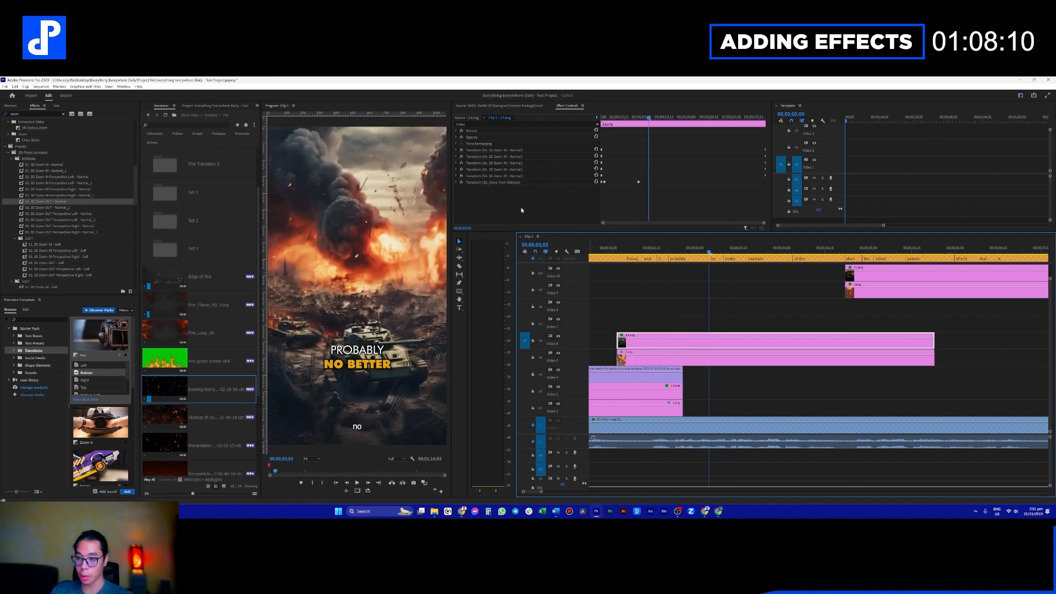
click(492, 157)
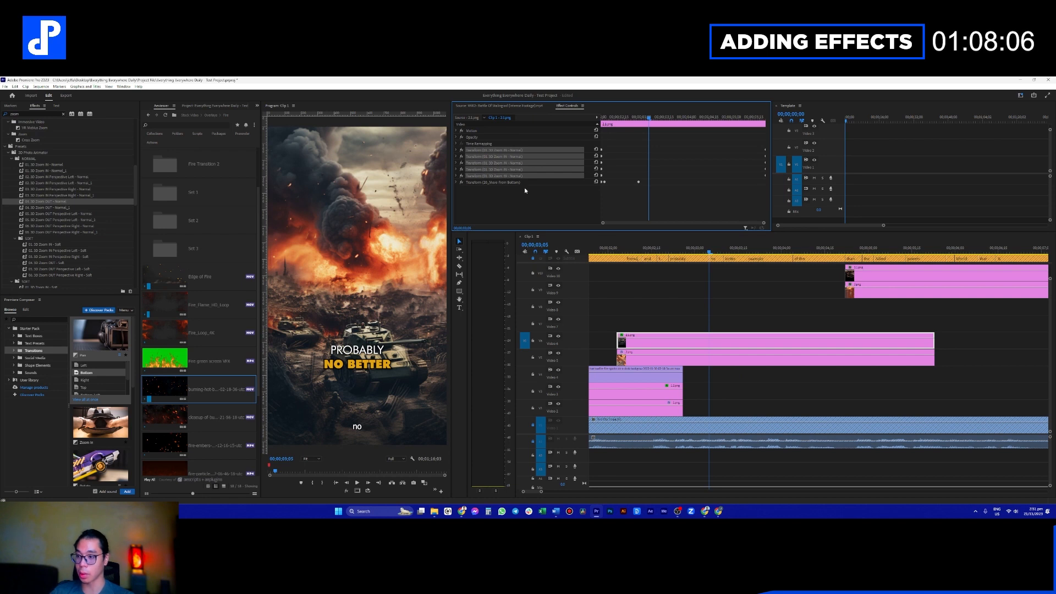
key(Delete)
click(611, 249)
key(space)
key(space)
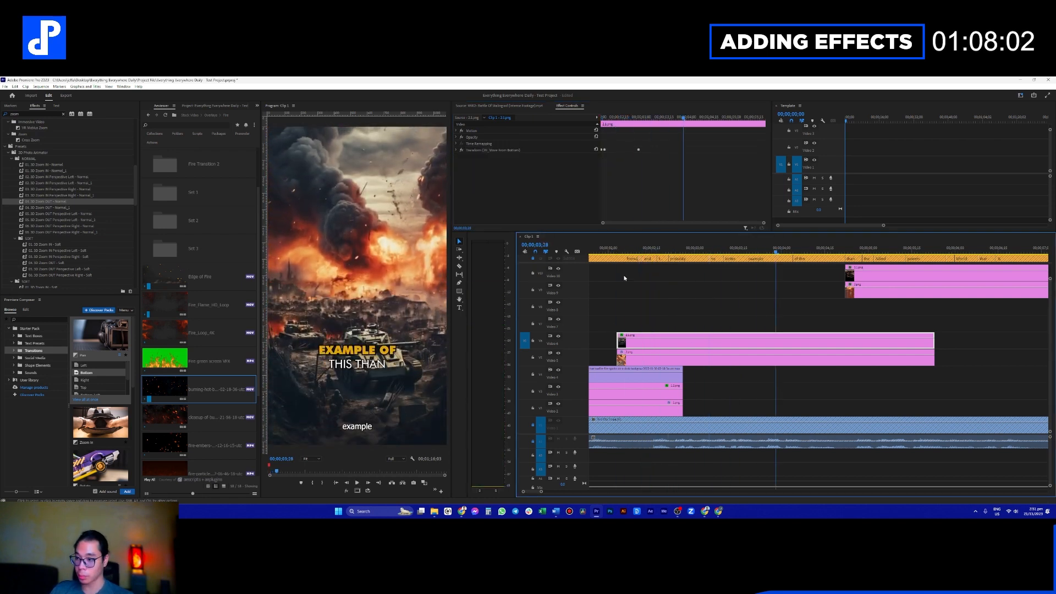
Step: Try the 01 Zoom In preset on the upper tank layer, preview it, and undo it
scroll(44, 176, down, 3)
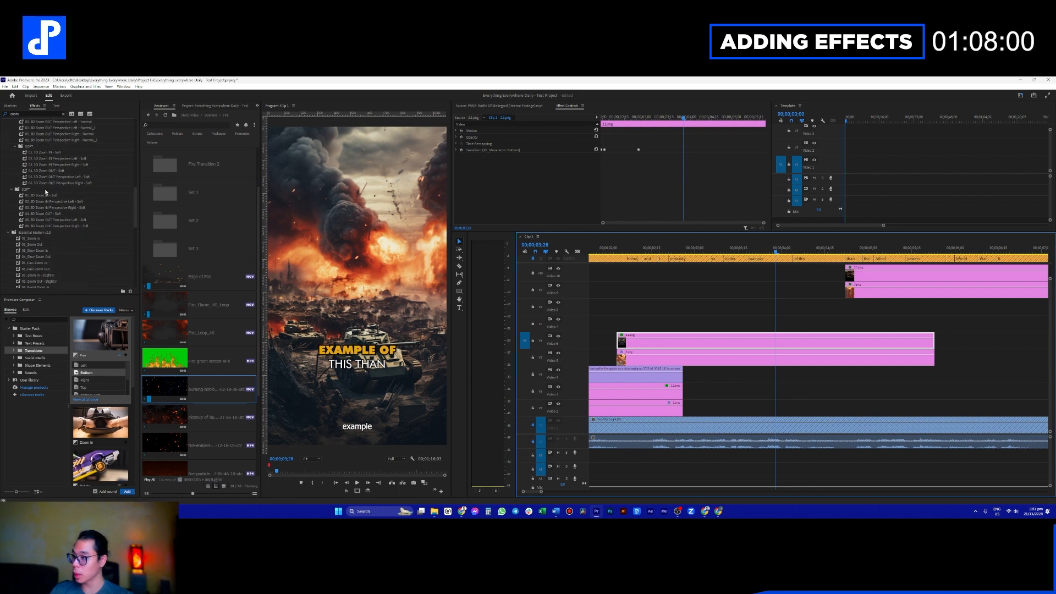
drag(58, 294, 57, 357)
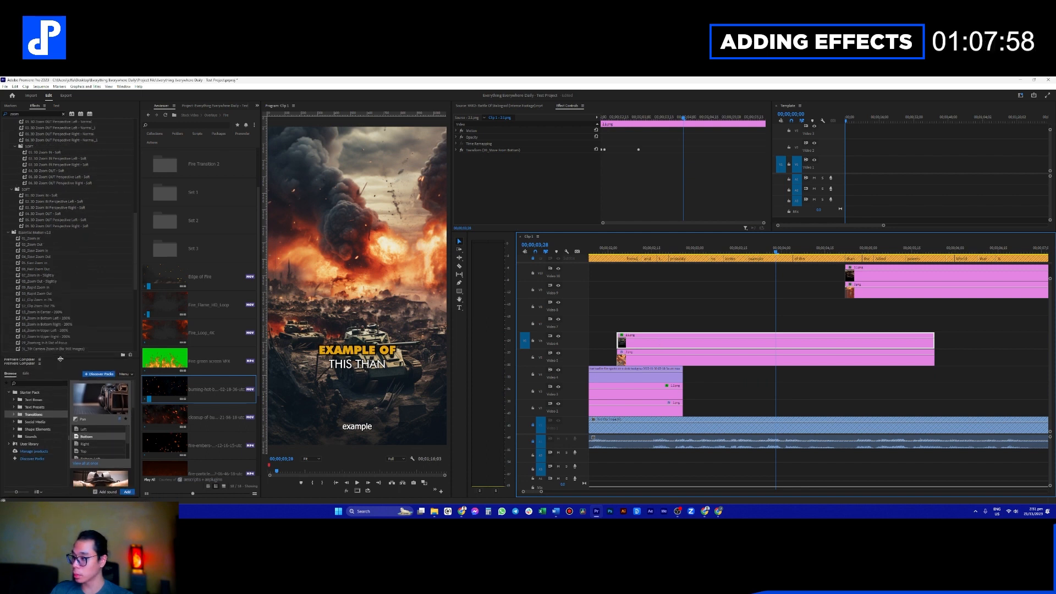
drag(31, 238, 632, 341)
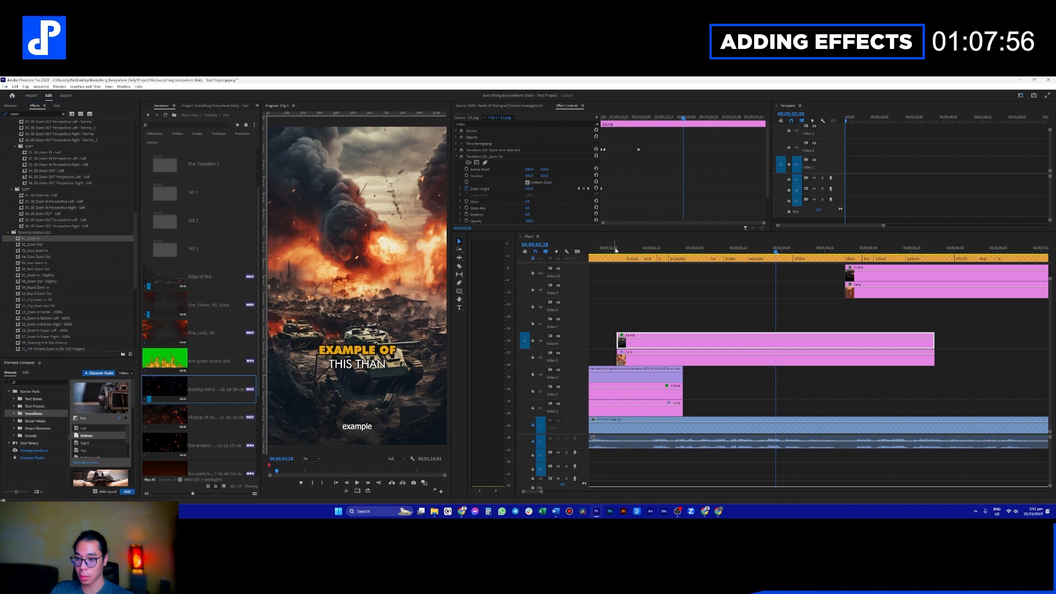
click(616, 252)
key(space)
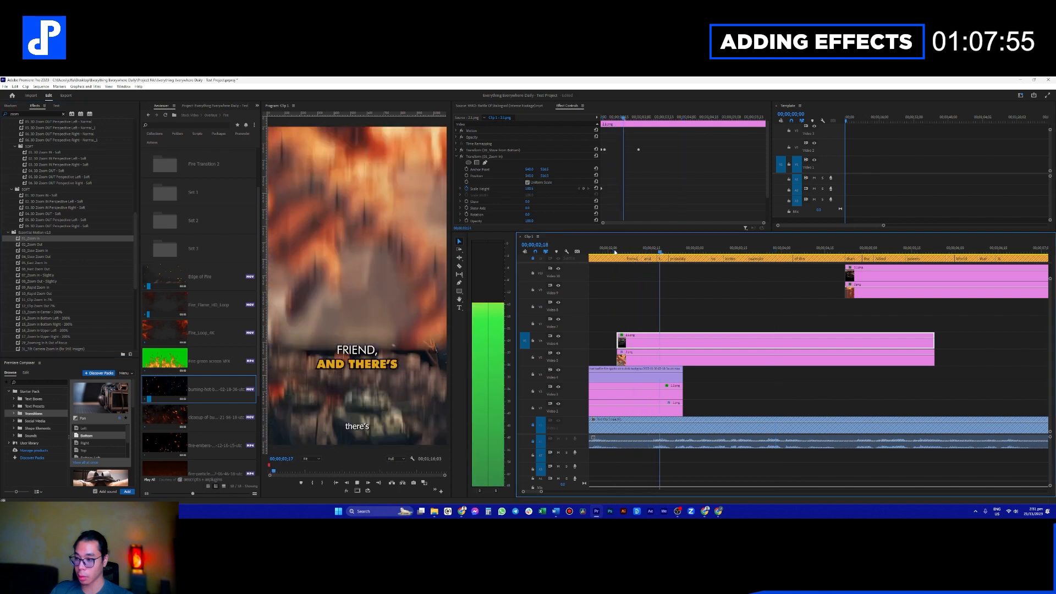
key(space)
key(ctrl+z)
Step: Apply the number 05 Zoom In motion preset to the upper tank layer, and preview the shot
drag(44, 263, 622, 338)
click(616, 252)
key(space)
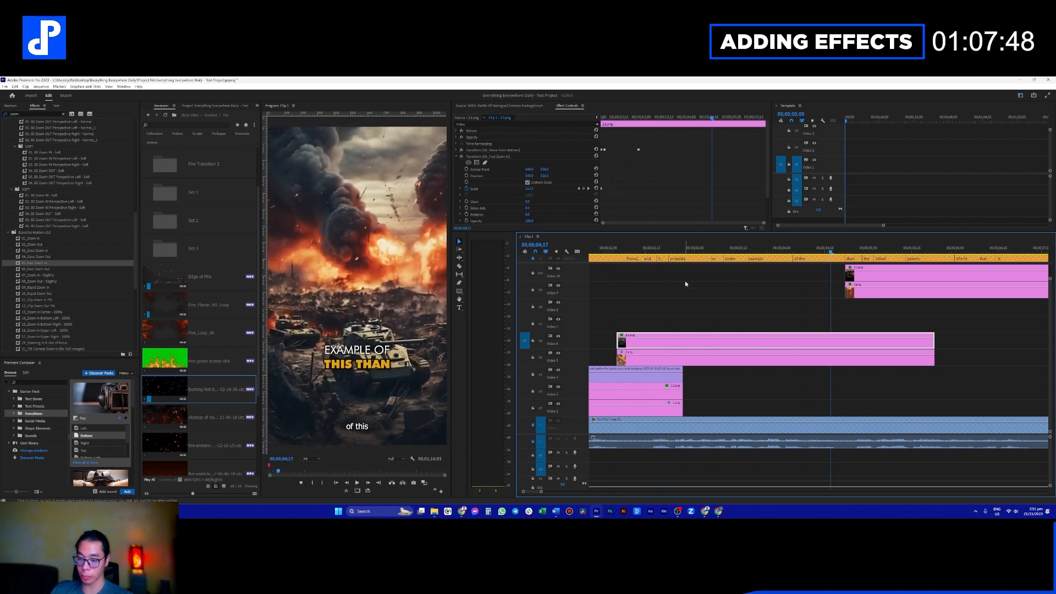
Step: Play from the end of the tank shot into the trench soldiers shot to review where they overlap
scroll(701, 297, down, 1)
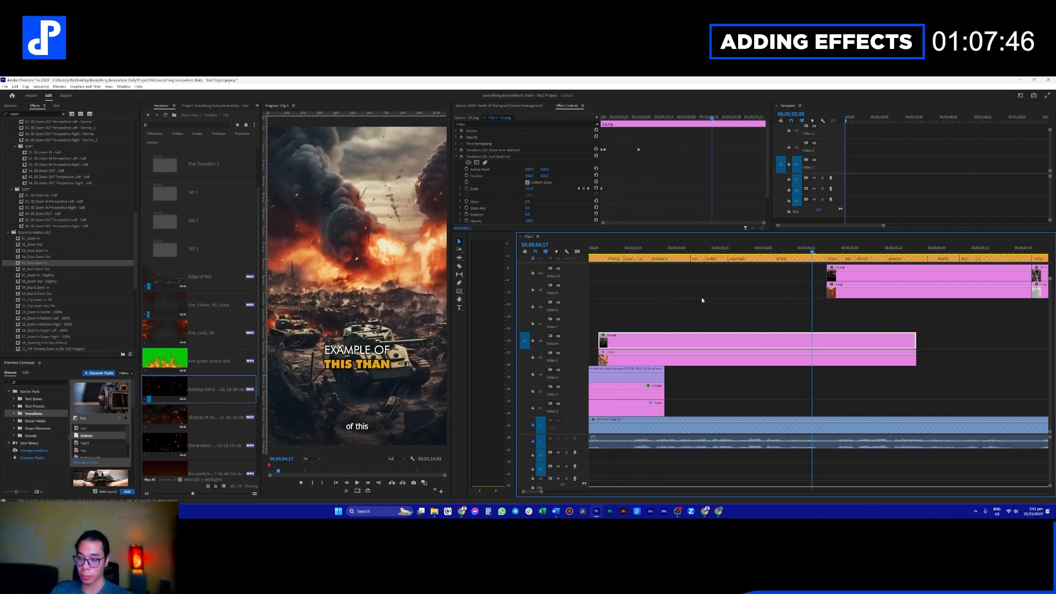
scroll(759, 294, up, 4)
key(space)
scroll(771, 296, down, 5)
key(space)
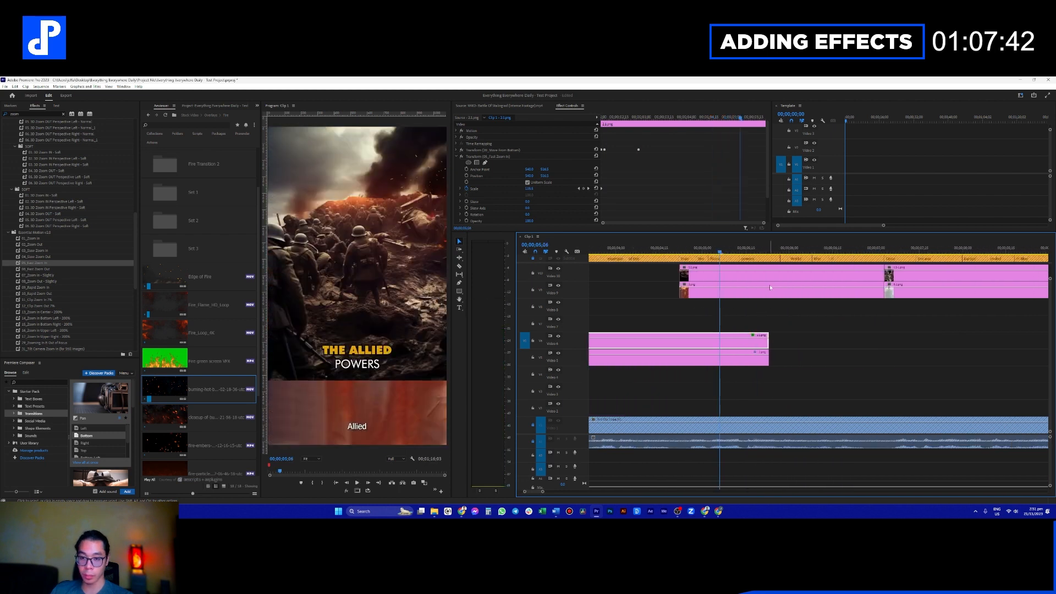
click(770, 285)
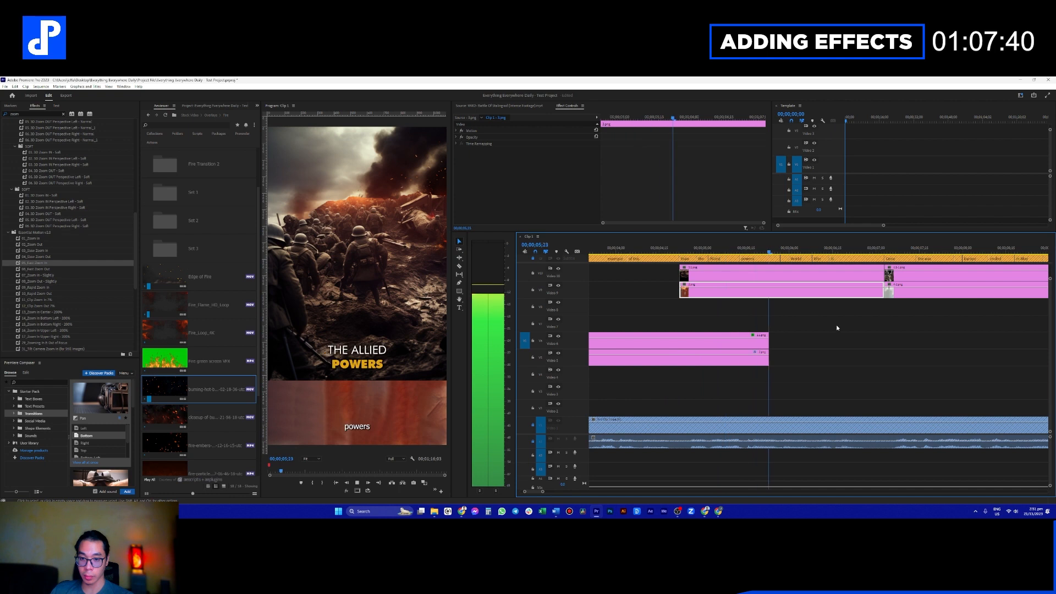
scroll(826, 322, down, 1)
key(space)
Step: Trim both tank shot layers to end where the trench soldiers shot starts, and move the trench layers down onto the same tracks
drag(748, 290, 788, 306)
click(652, 251)
drag(772, 342, 747, 358)
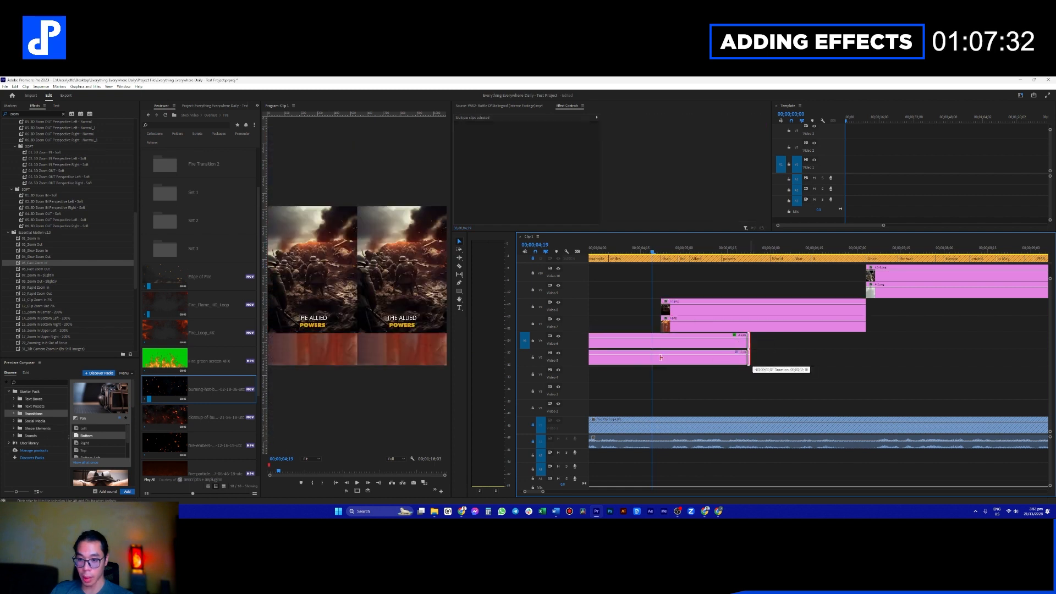
drag(660, 357, 659, 344)
drag(688, 304, 689, 338)
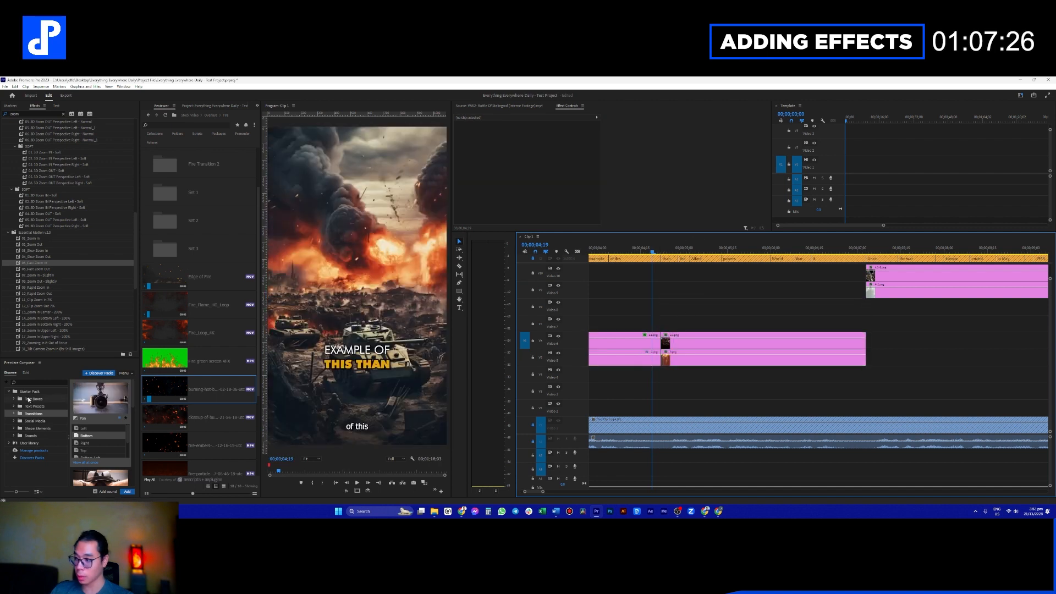
Step: Add the Pan Left transition over the cut between the tank and trench shots, move its sound effect to a higher audio track, and preview
drag(86, 431, 674, 330)
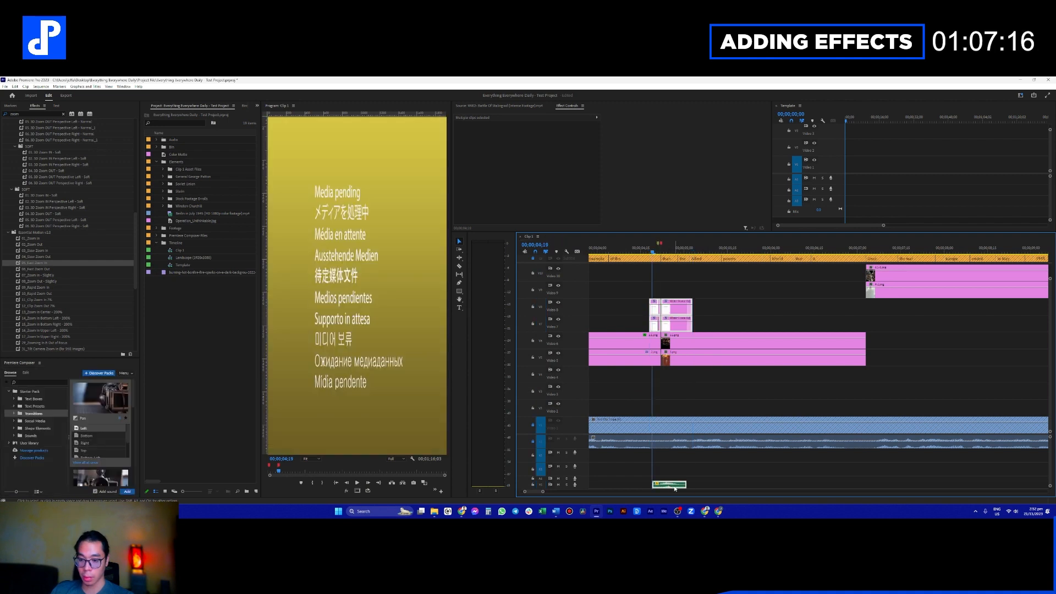
click(707, 391)
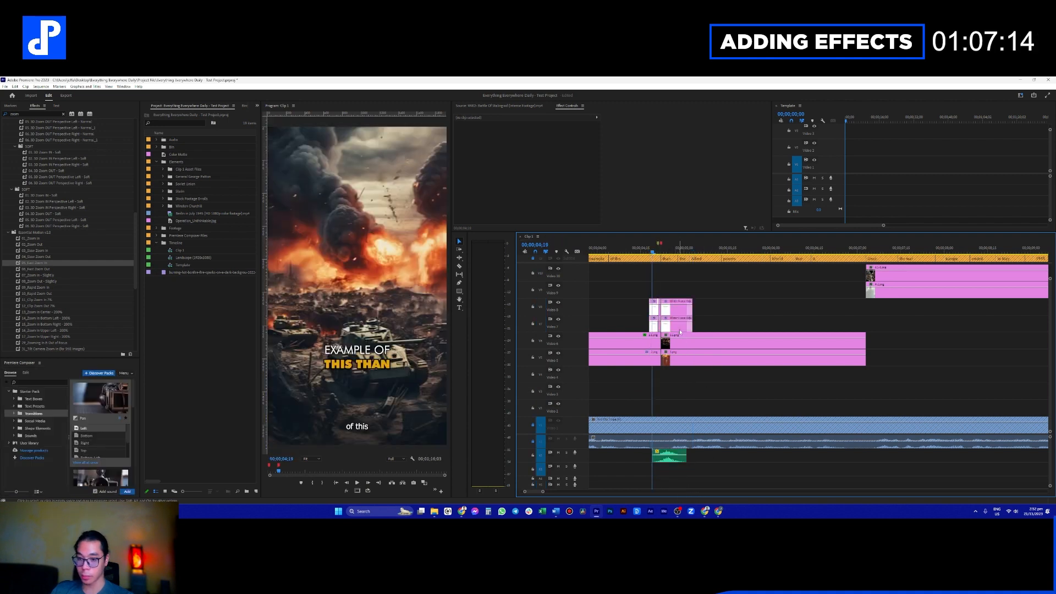
key(space)
Step: Reposition the upper trench soldiers layer lower in the frame so it covers the red strip along the bottom edge
click(709, 343)
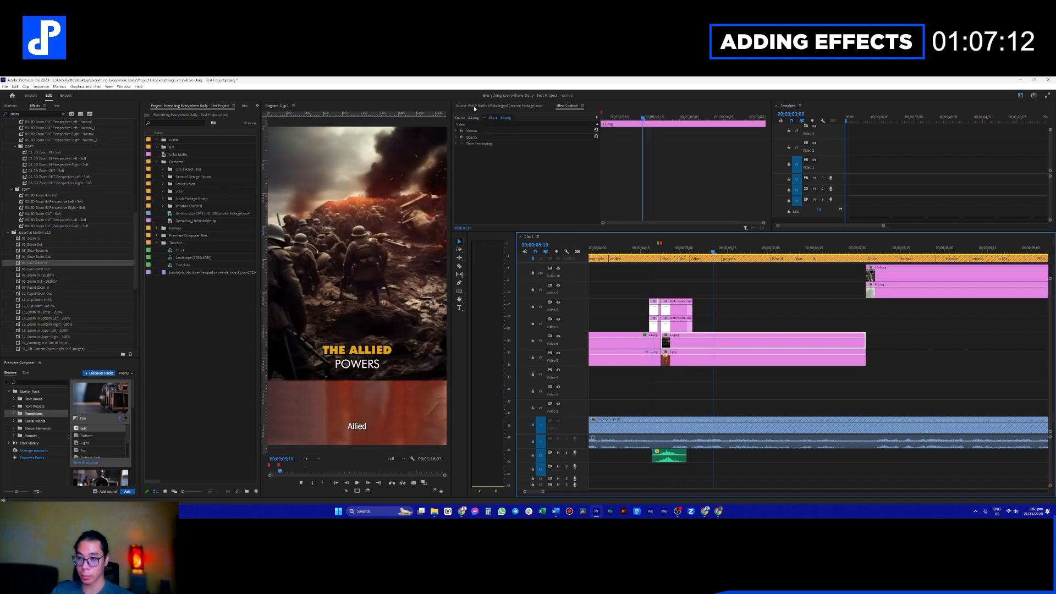
click(492, 131)
drag(419, 268, 420, 337)
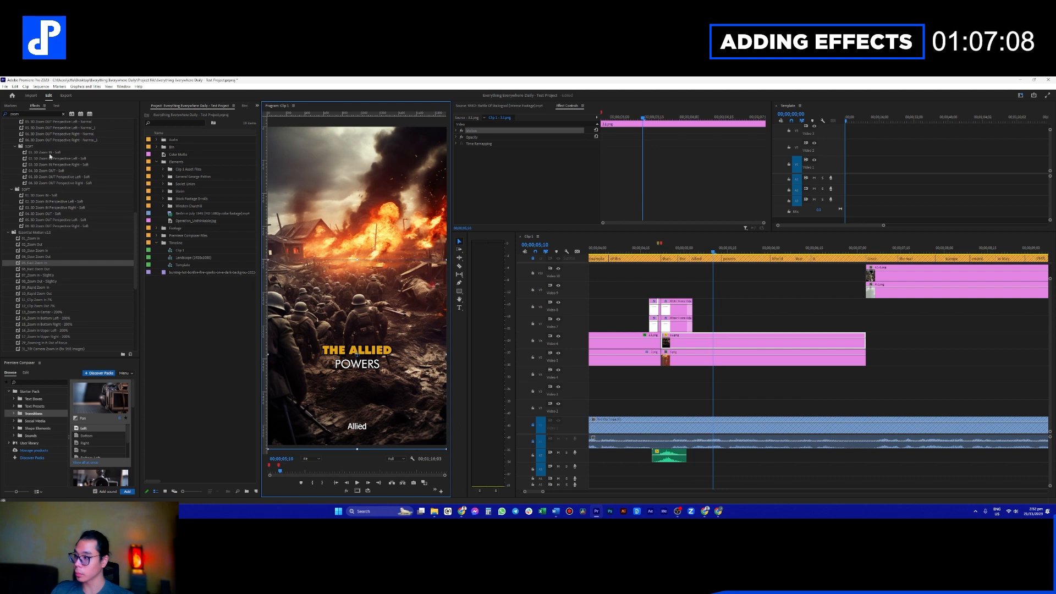
Step: Apply the number 06 Zoom Out motion preset to the upper trench layer and 01. 3D Zoom In - Soft to the lower one, and preview
click(44, 269)
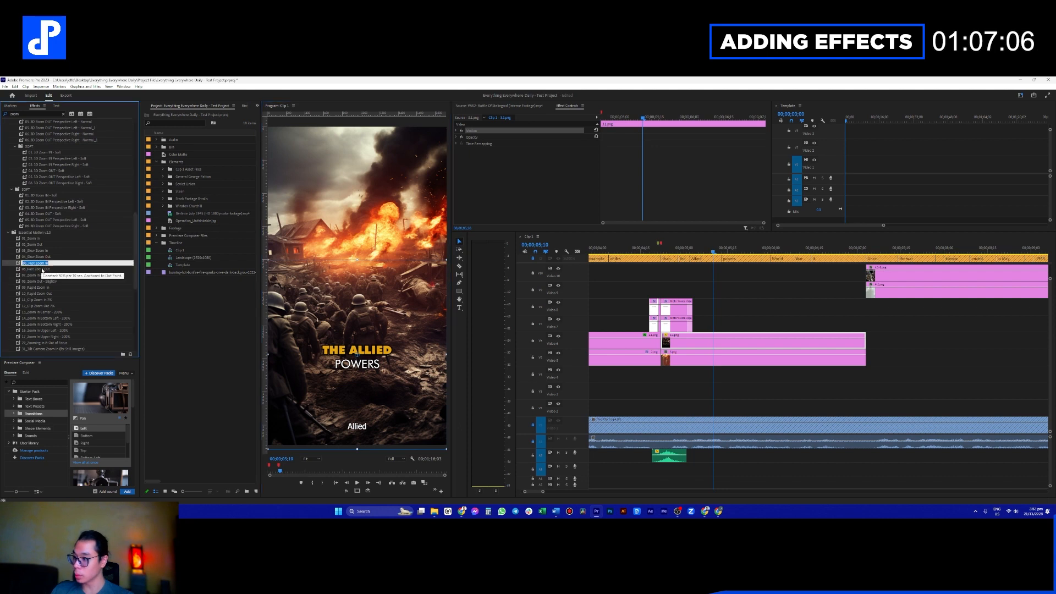
drag(718, 328, 718, 338)
click(50, 196)
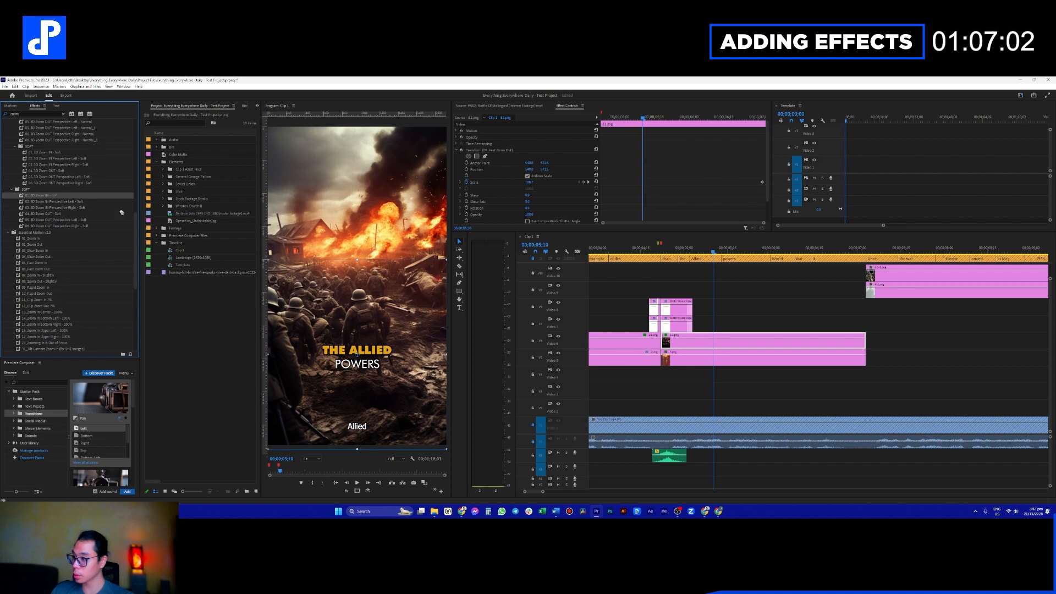
click(656, 253)
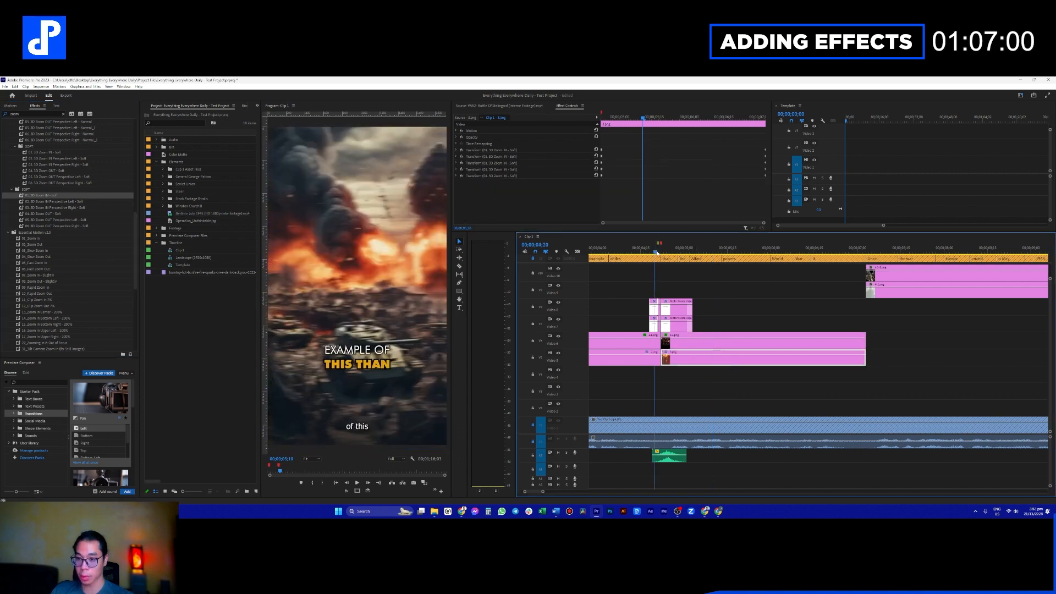
key(space)
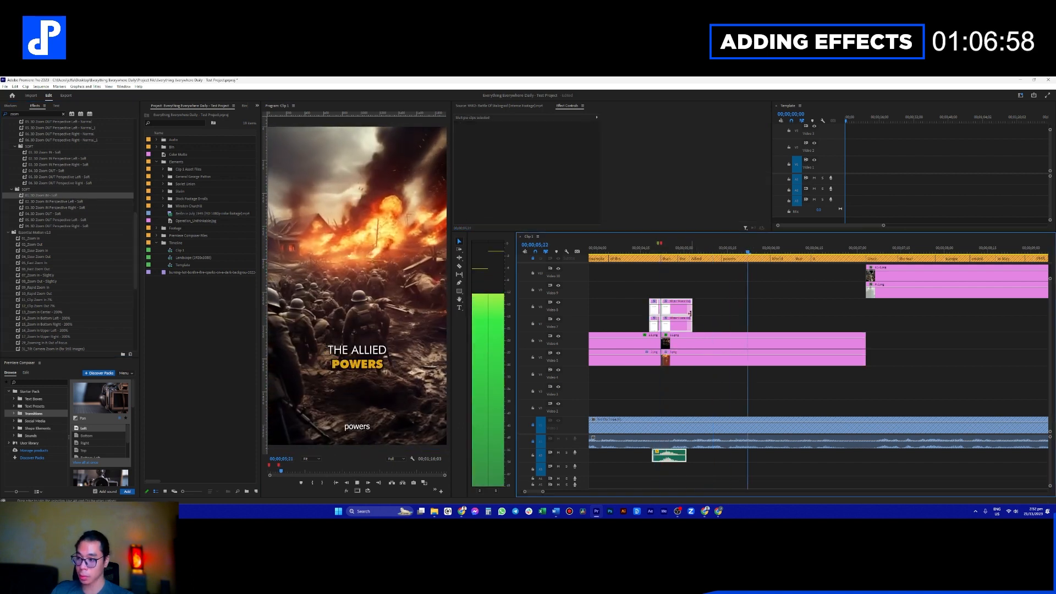
key(space)
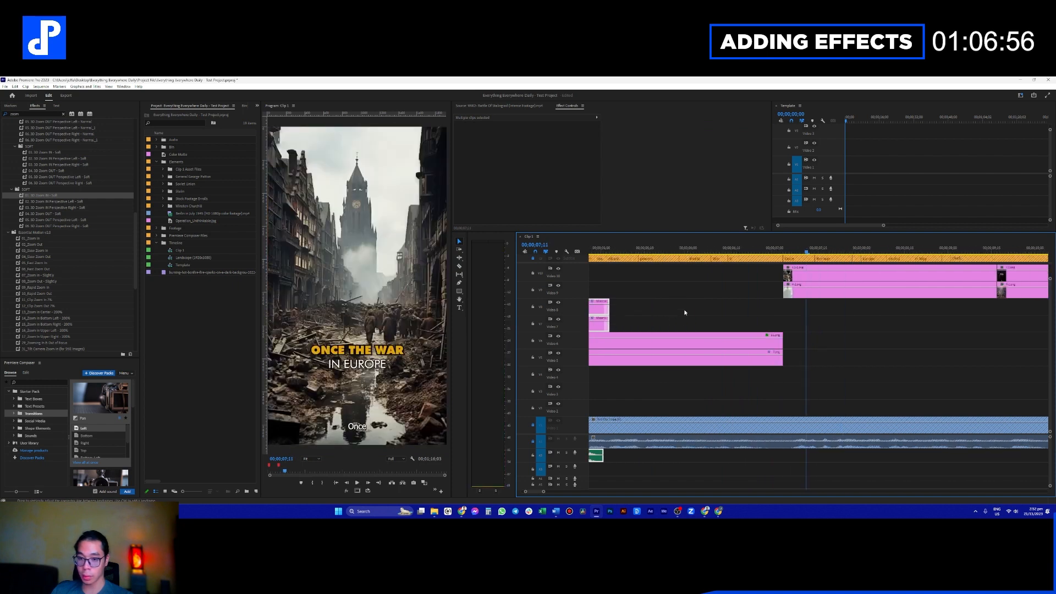
Step: Move both ruined street shot layers down onto the same tracks as the trench layers, directly after the trench shot
scroll(787, 325, down, 3)
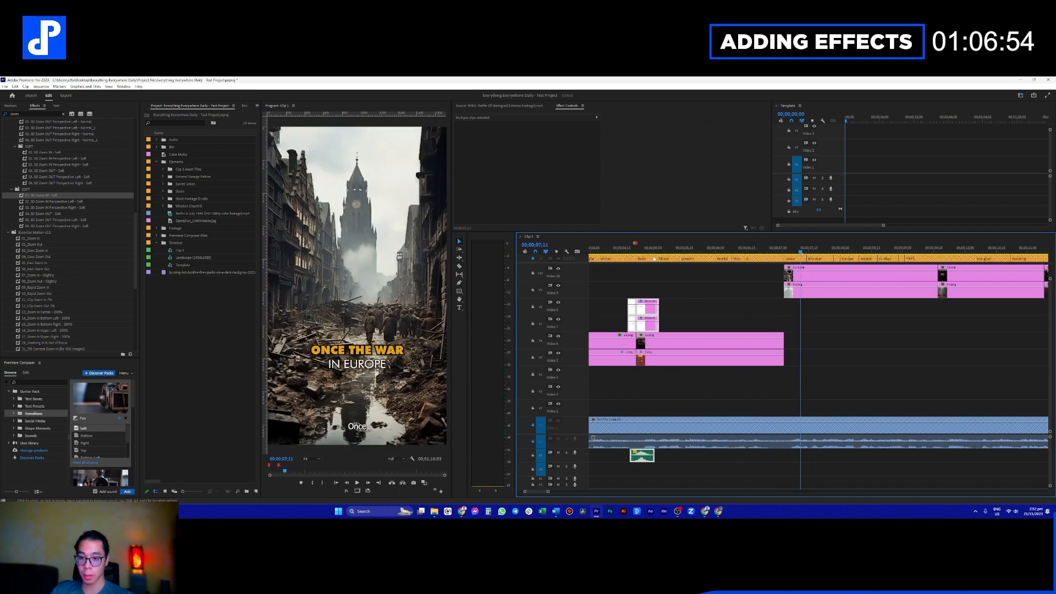
key(space)
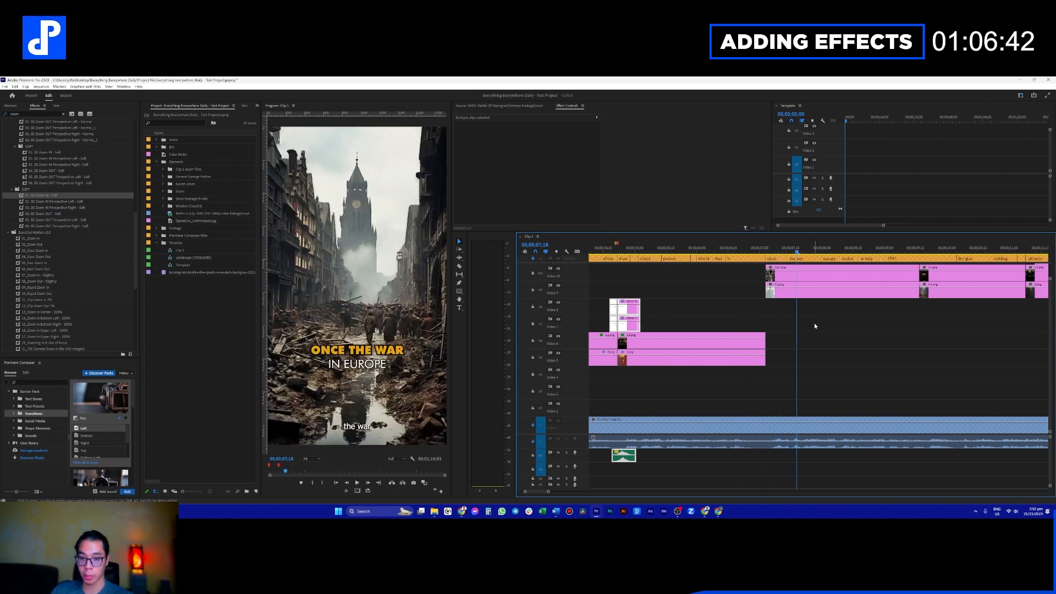
drag(725, 273, 789, 288)
drag(801, 290, 811, 358)
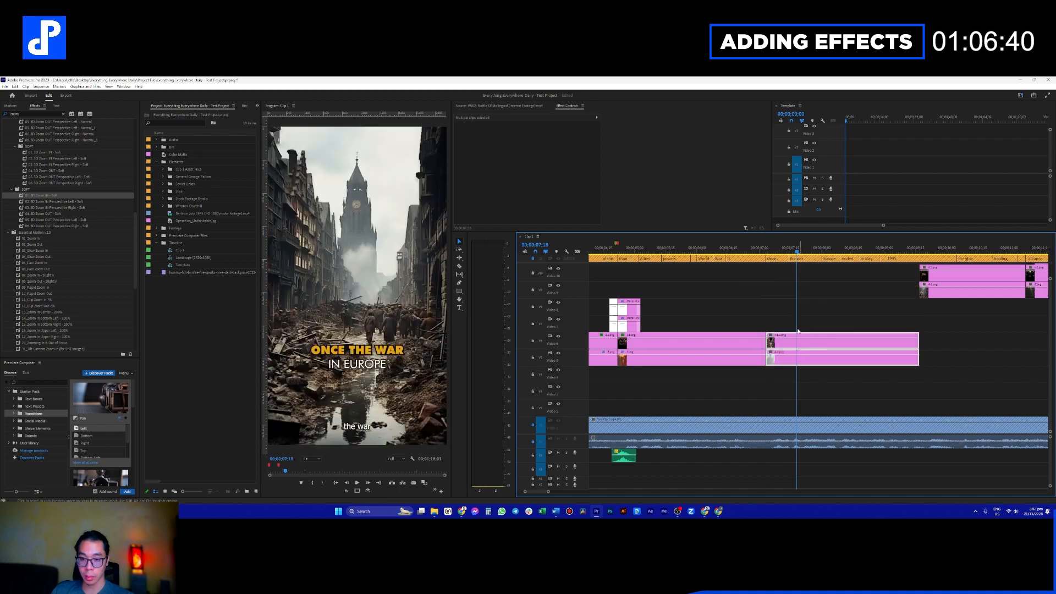
Step: Play from the end of the trench shot into the ruined street shot to review the cut
scroll(743, 302, down, 2)
click(659, 250)
key(space)
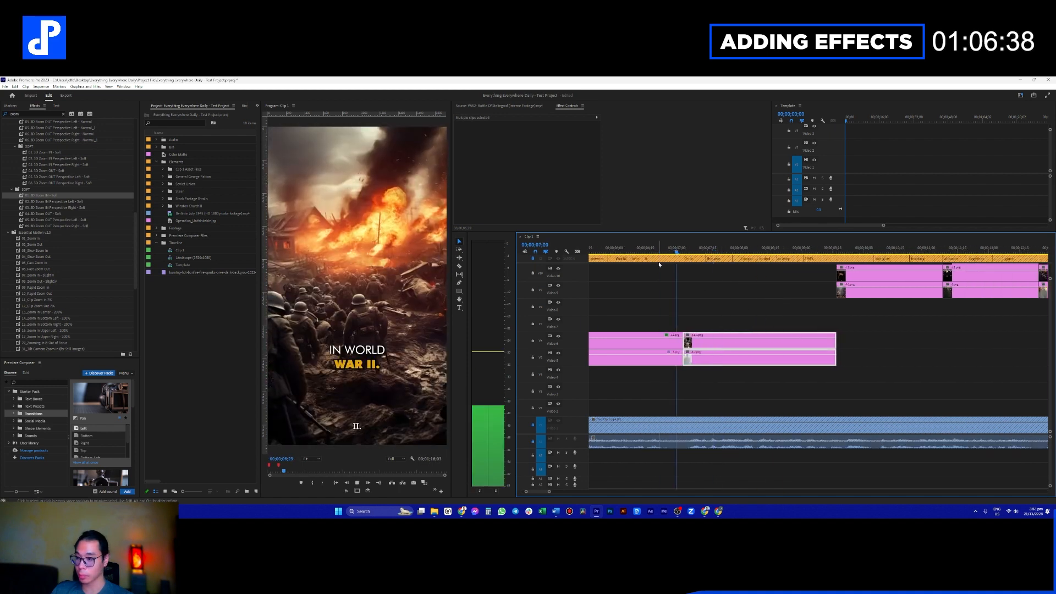
key(space)
scroll(720, 302, up, 2)
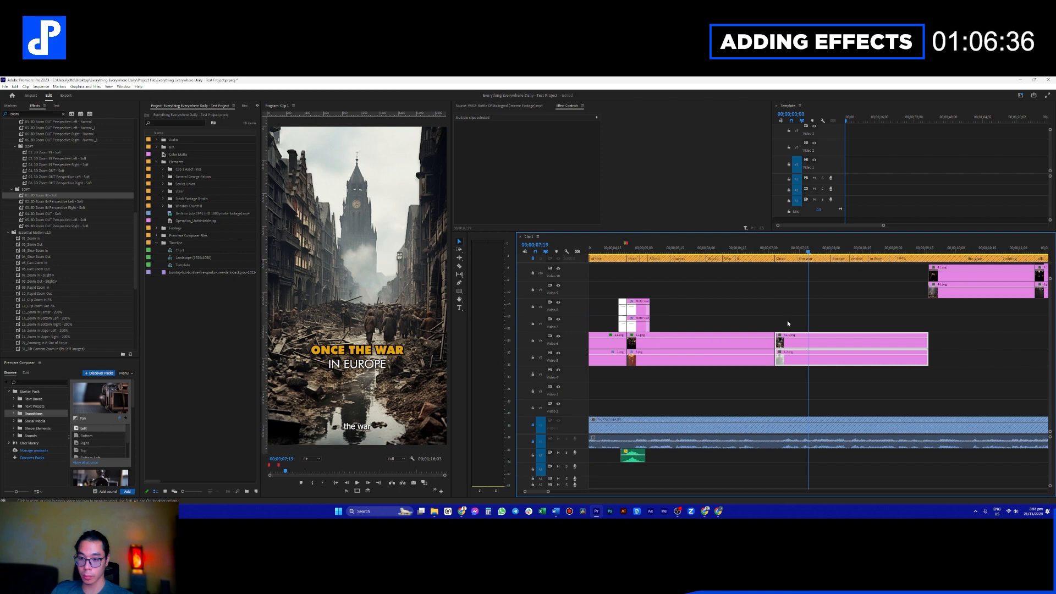
Step: Move the ruined-street clip pair up to Video 7 and Video 8, and extend the preceding explosion clips beneath their start
drag(804, 306, 804, 359)
click(814, 353)
click(822, 310)
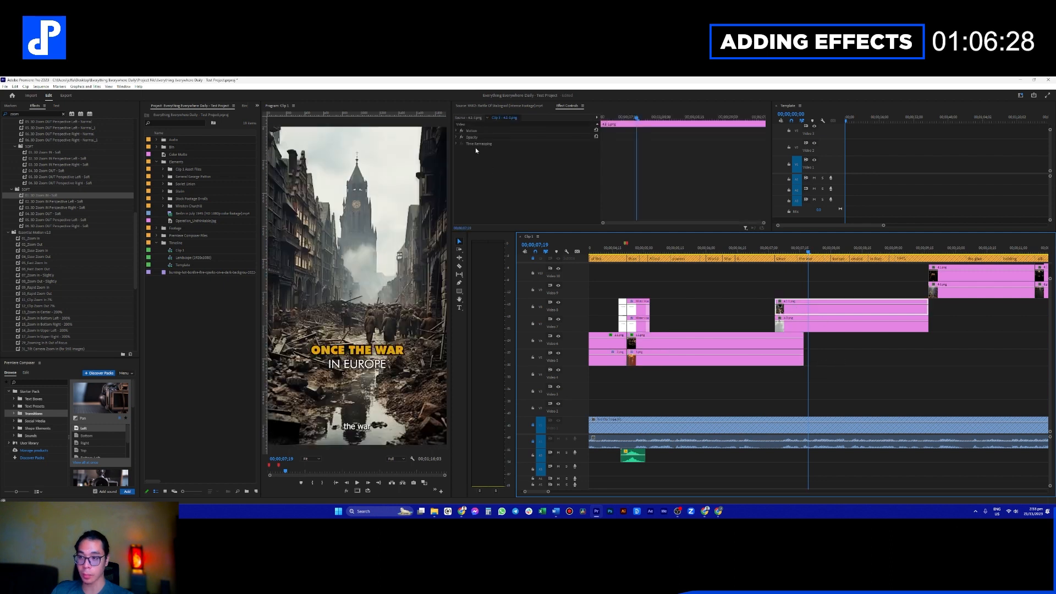
Step: Find the Move From Bottom preset by searching the effects for "from" and apply it to the ruined-street foreground and background clips
click(28, 114)
text(f)
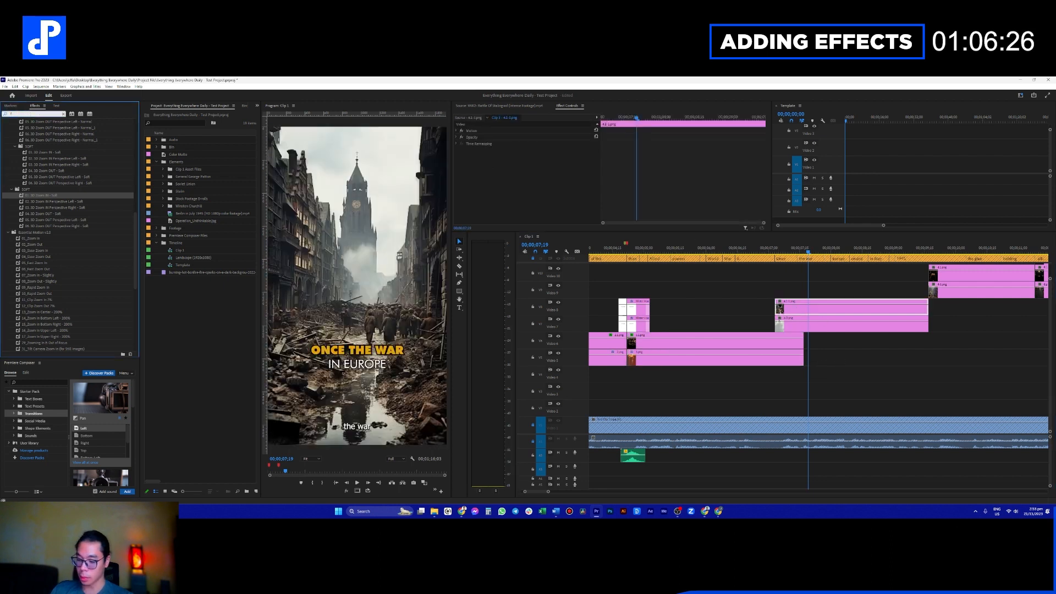
text(rom)
drag(45, 172, 786, 303)
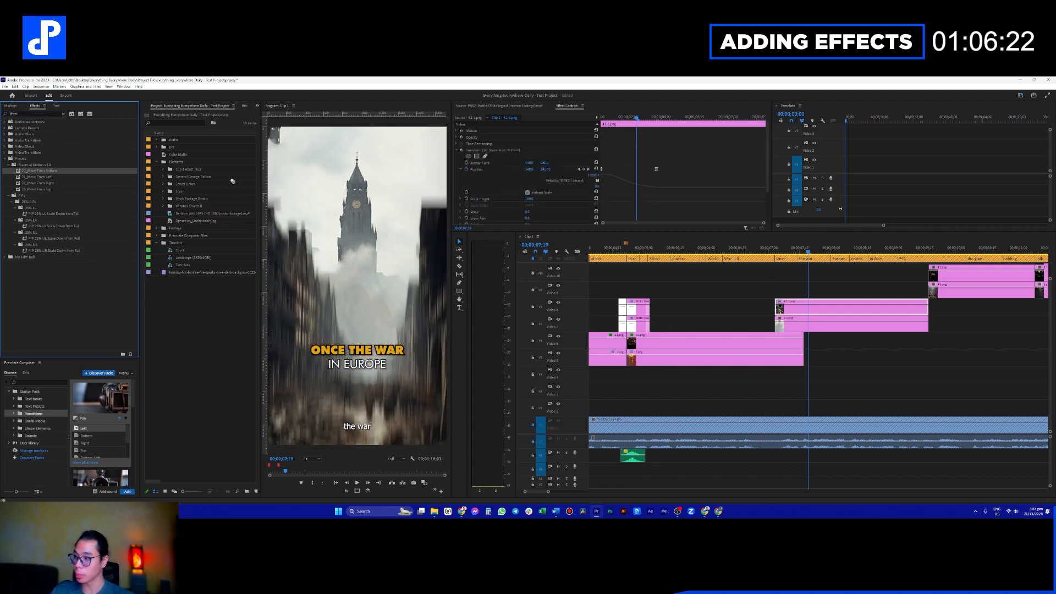
Step: Shift the ruined-street foreground clip slightly earlier, extend both explosion clips further beneath the transition, and play it back
drag(848, 312, 838, 314)
key(space)
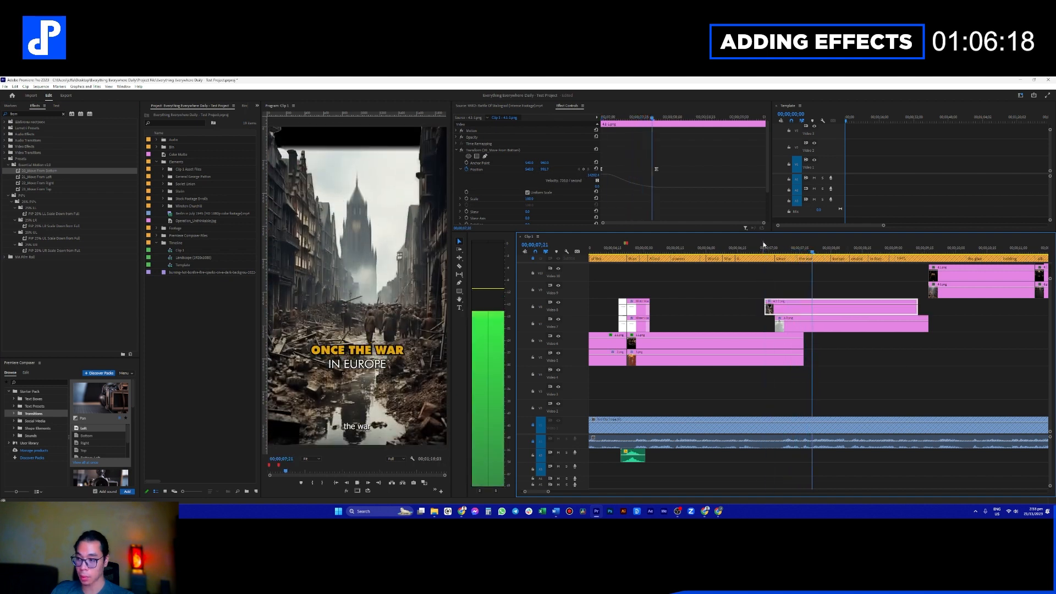
key(space)
drag(832, 347, 856, 344)
click(775, 272)
click(751, 248)
key(space)
Step: Move the last Transform scale keyframe of the explosion foreground to the end of its extended clip, and play the section
click(762, 345)
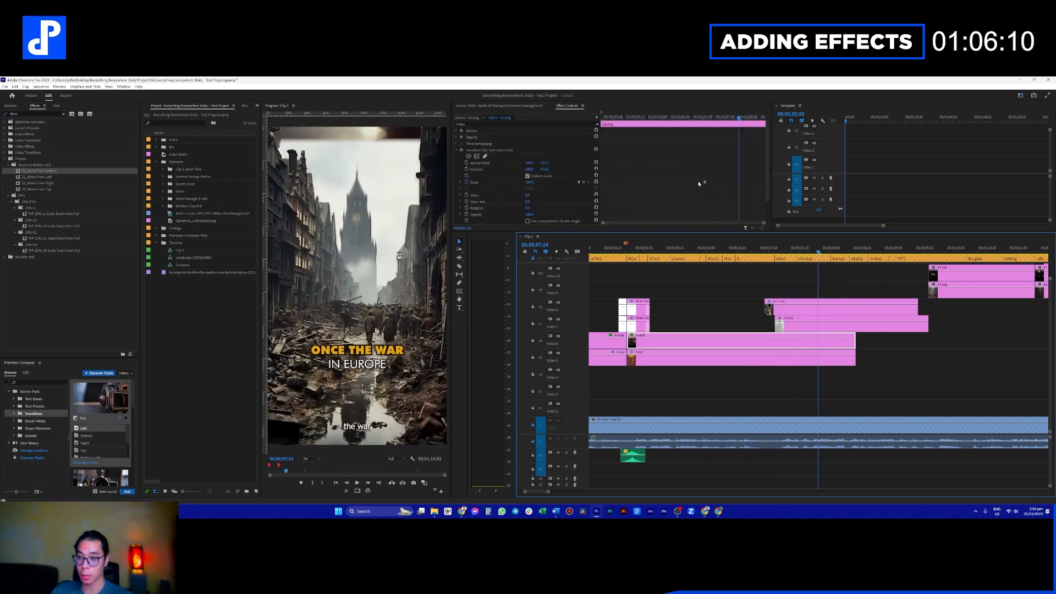
click(456, 150)
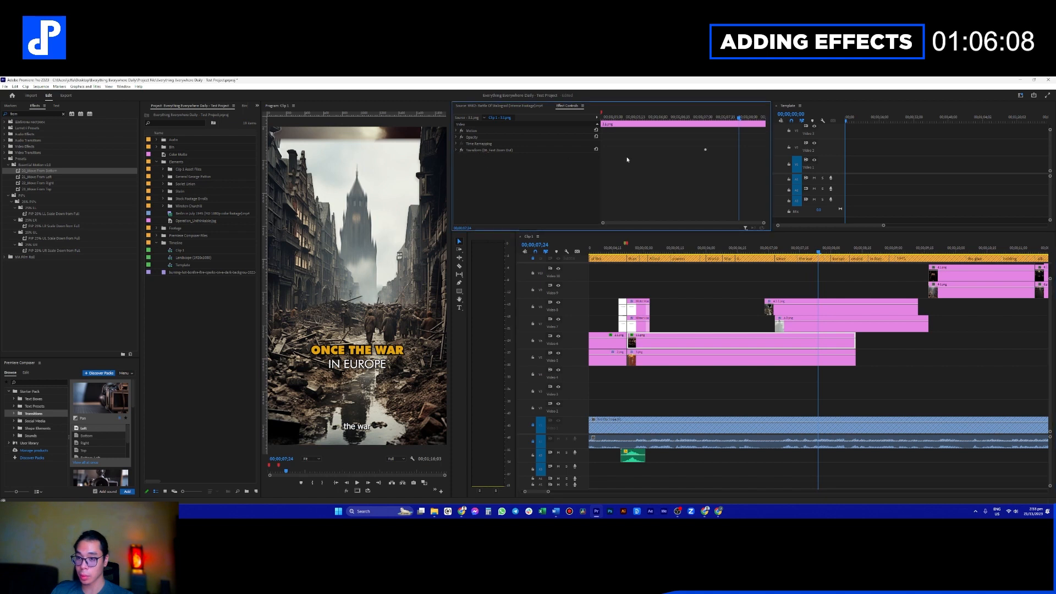
click(456, 150)
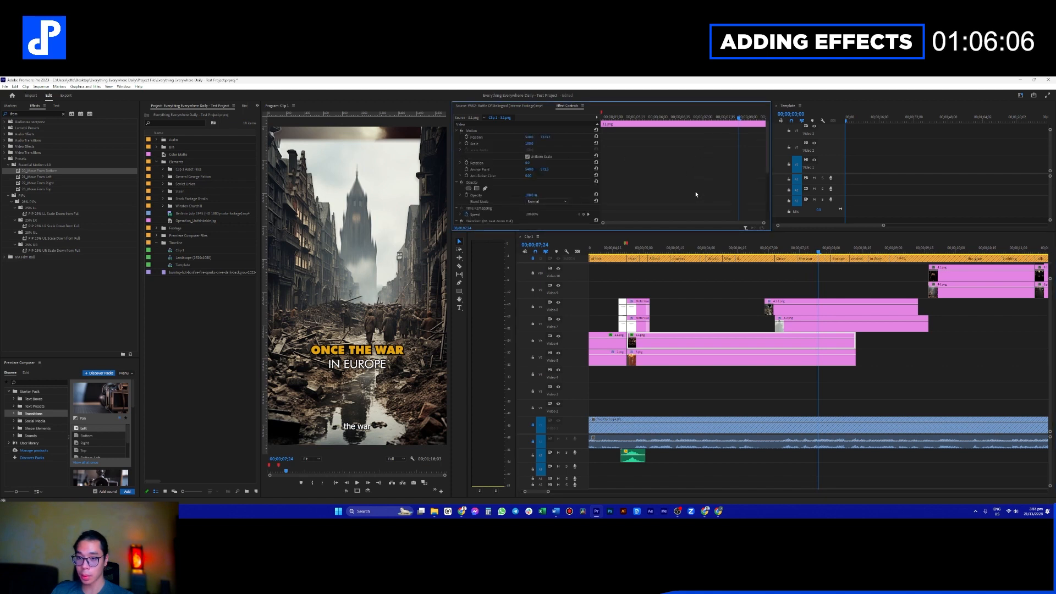
scroll(695, 182, down, 2)
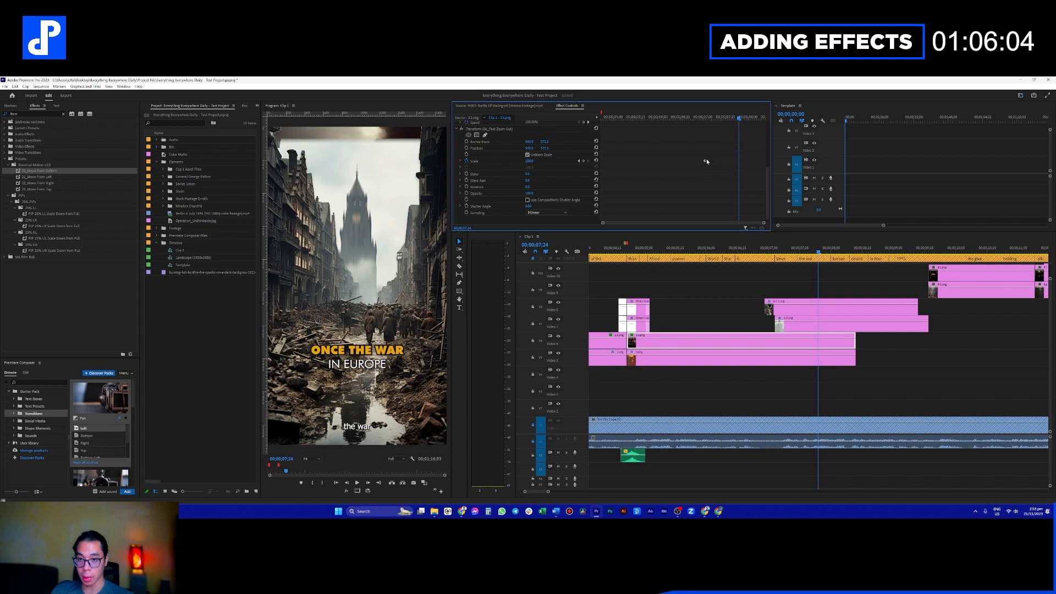
click(631, 248)
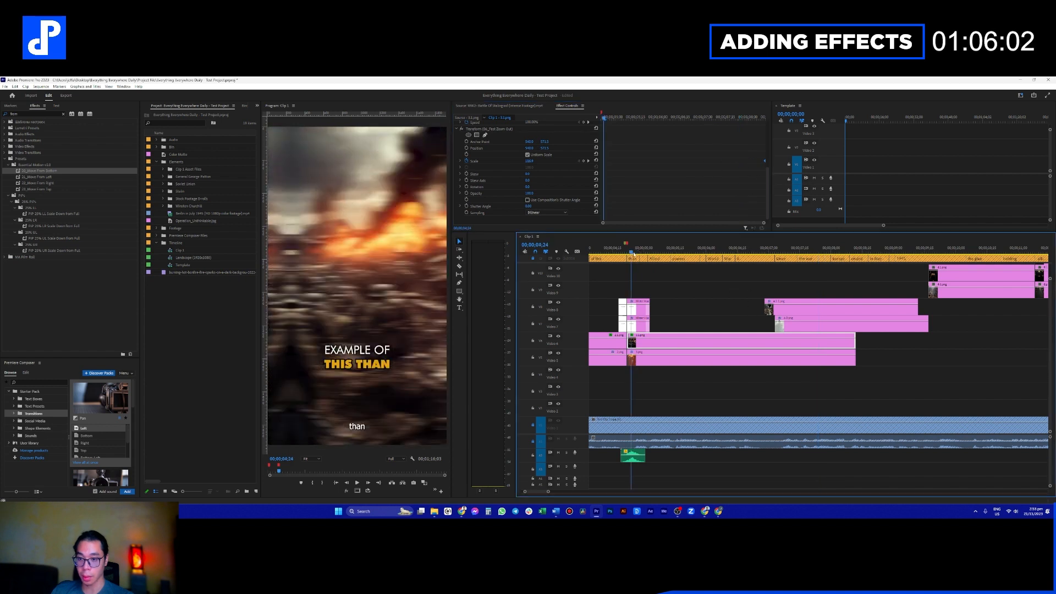
key(space)
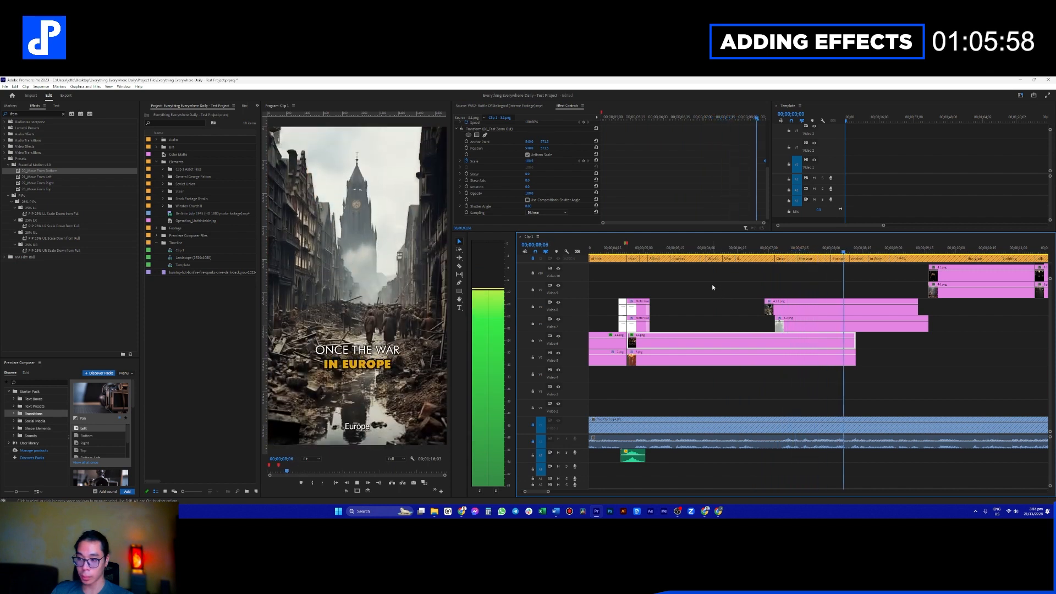
key(space)
Step: Extend the ends of both ruined-street clips beneath the soldier scene so they finish together at the following cut
drag(760, 245, 830, 256)
click(811, 315)
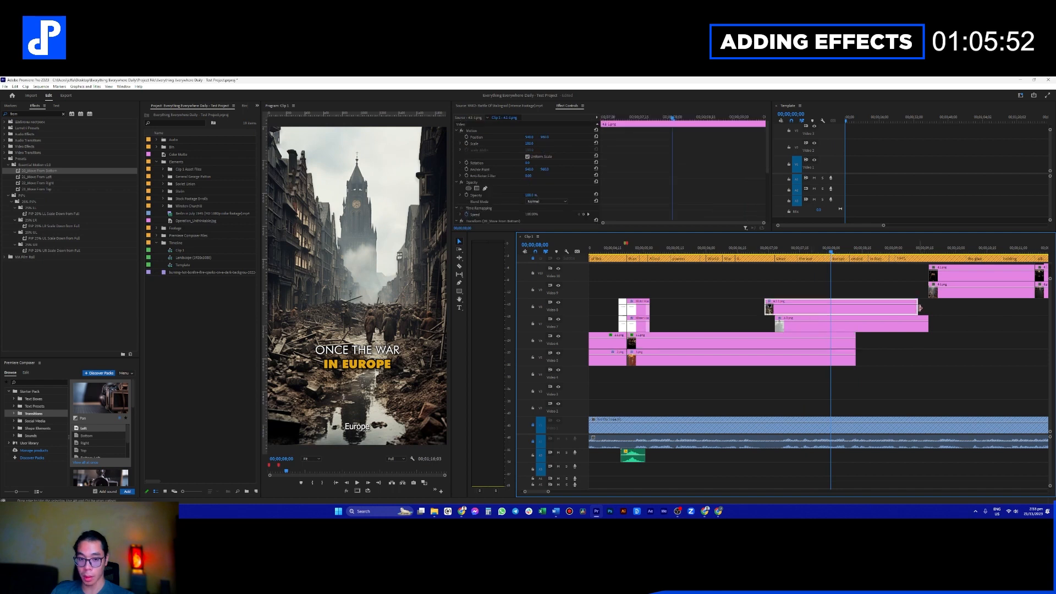
drag(958, 308, 1026, 314)
scroll(990, 329, down, 5)
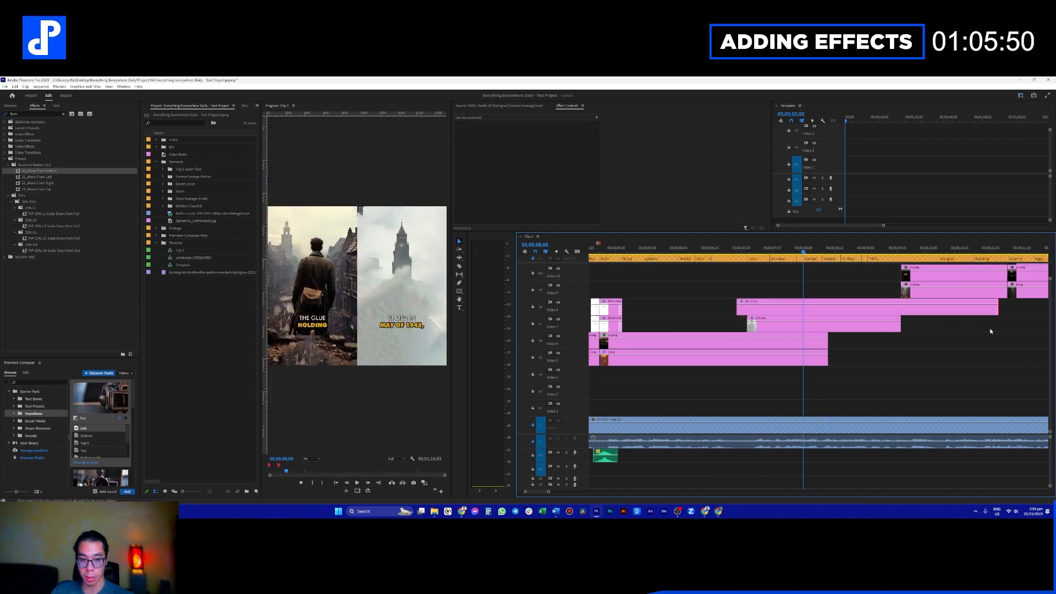
drag(876, 317, 877, 312)
Step: Apply the 3D Zoom IN - Soft preset to the ruined-street foreground and 3D Zoom OUT - Soft to its background, then preview
click(21, 112)
text(zoo)
scroll(46, 269, down, 5)
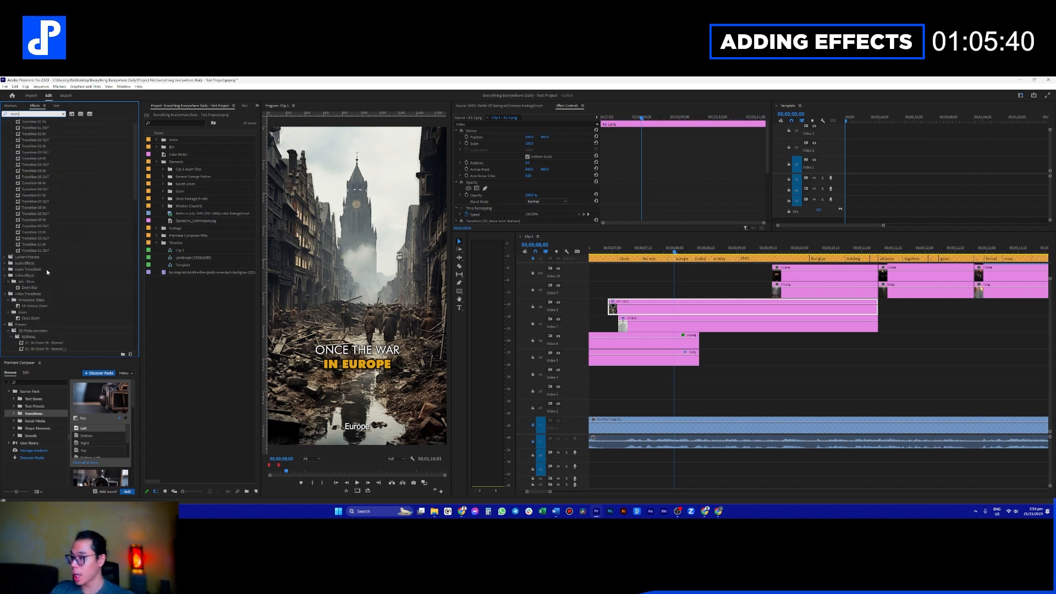
scroll(61, 280, down, 4)
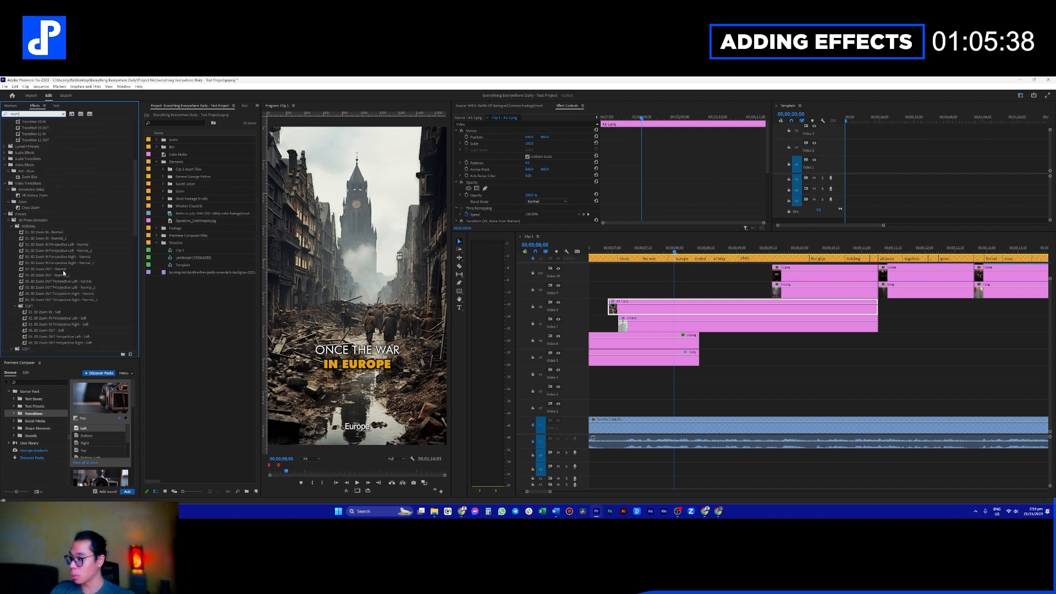
click(51, 264)
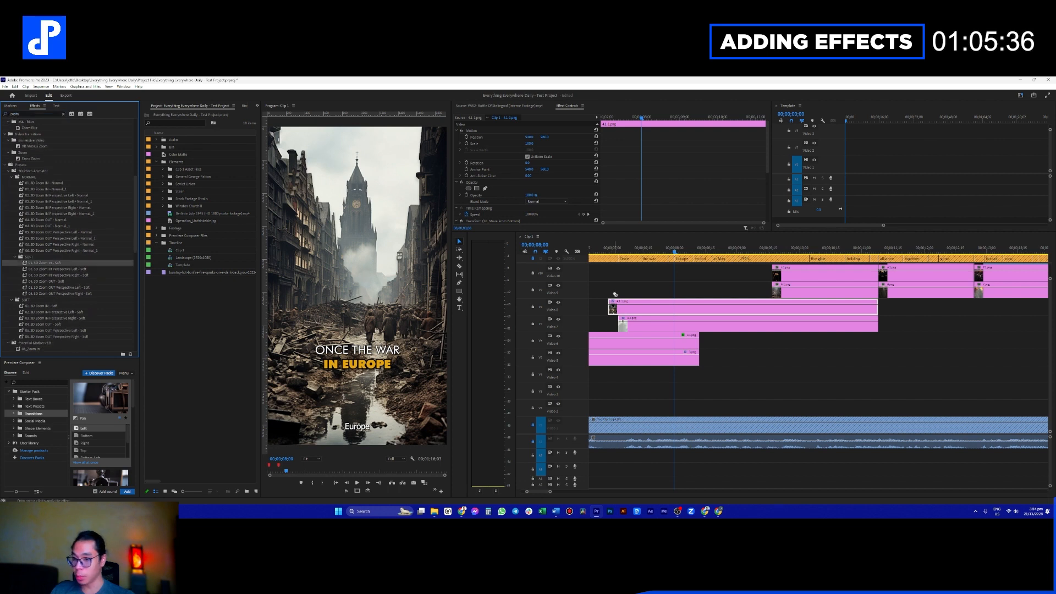
drag(60, 281, 628, 321)
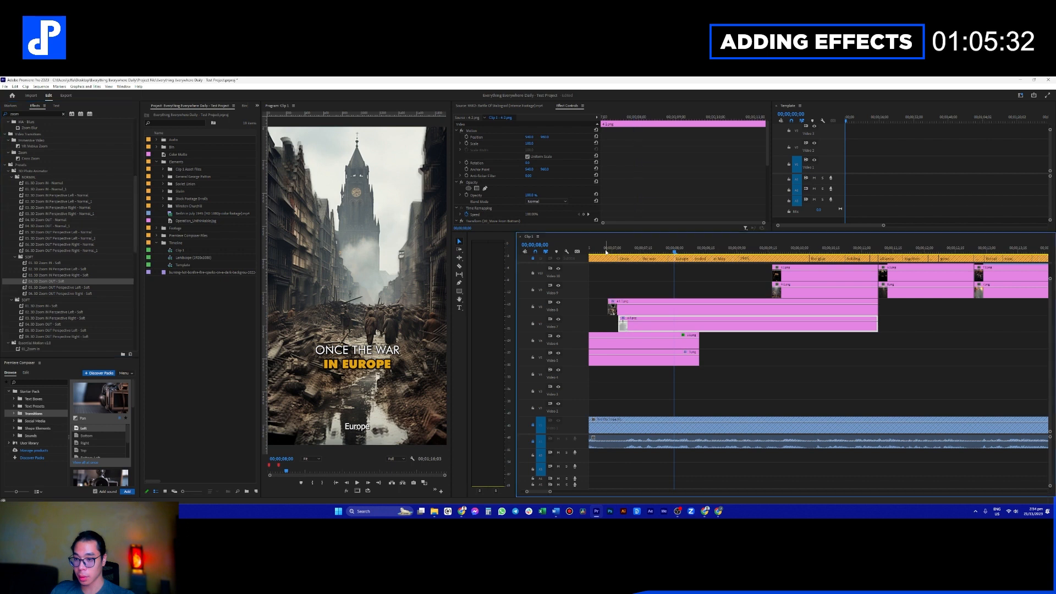
click(629, 281)
key(space)
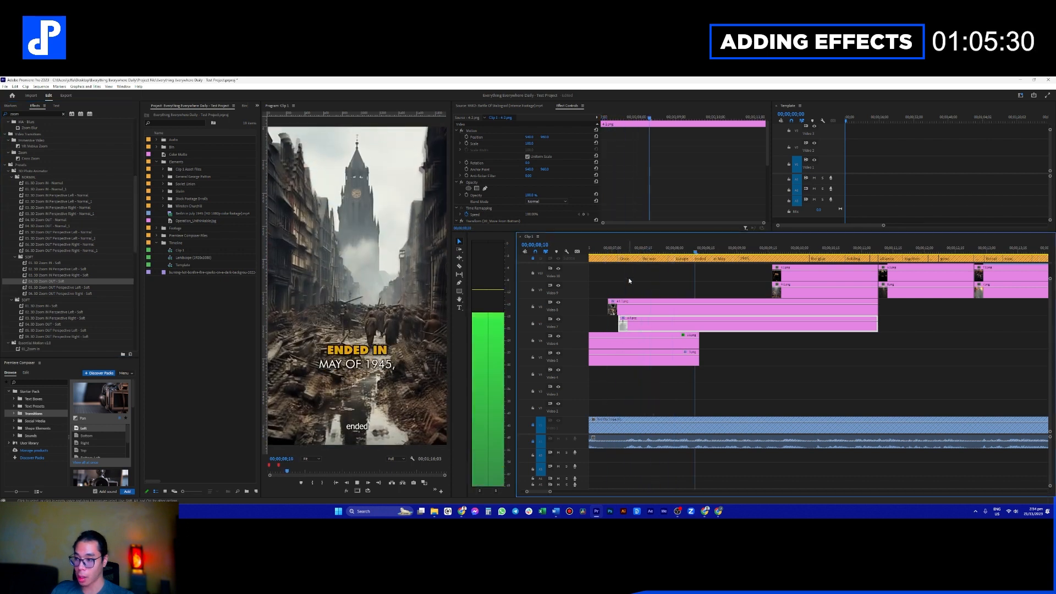
key(space)
Step: Reorder the effects on both ruined-street clips so the Move From Bottom Transform sits below the 3D Zoom Transforms, and play the result
click(625, 251)
drag(625, 251, 640, 252)
click(646, 314)
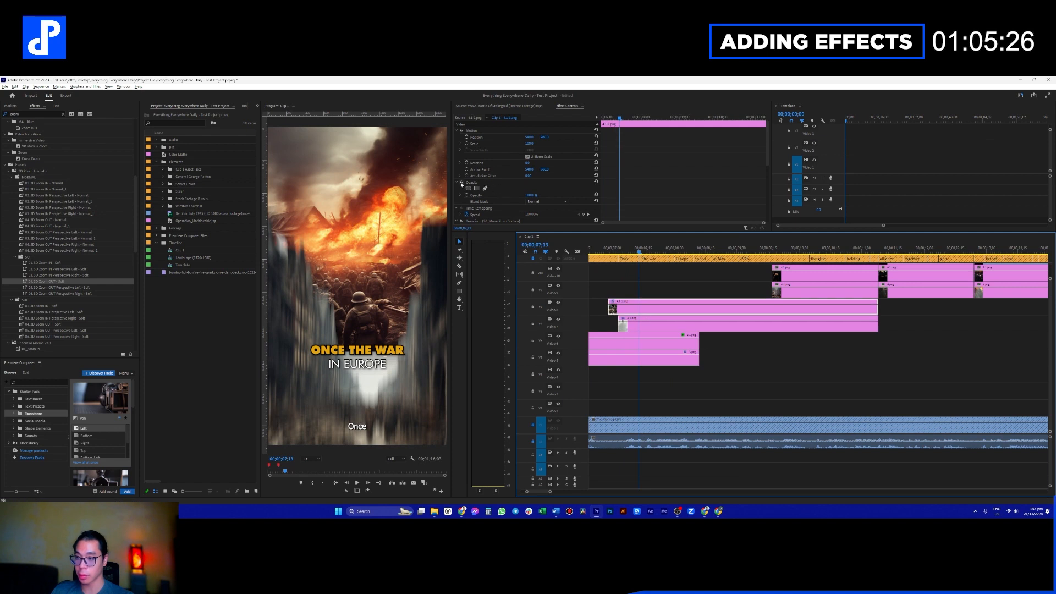
click(459, 209)
click(457, 209)
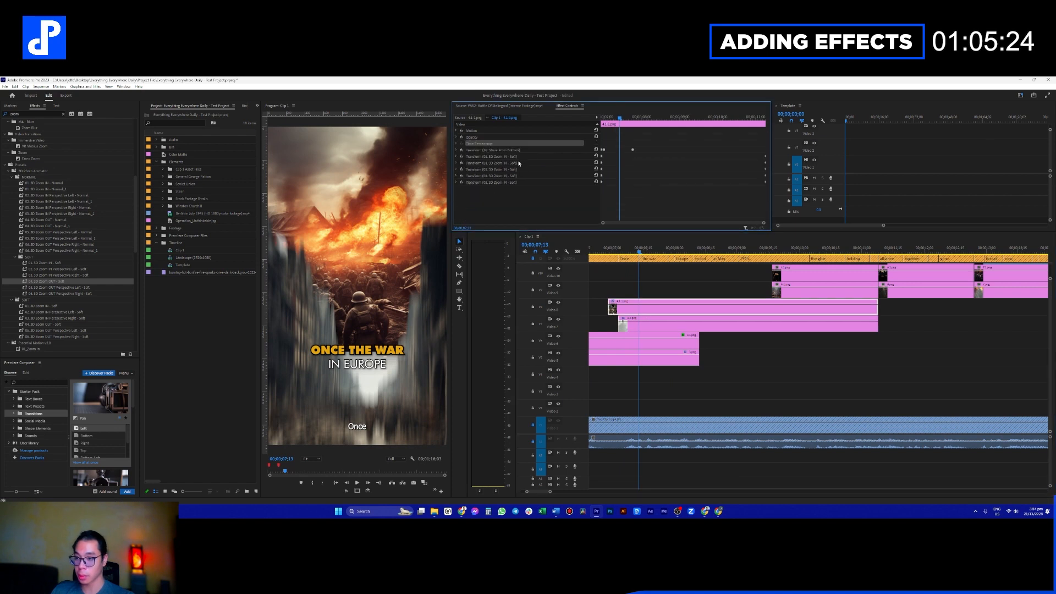
click(522, 150)
drag(525, 186, 654, 331)
click(461, 150)
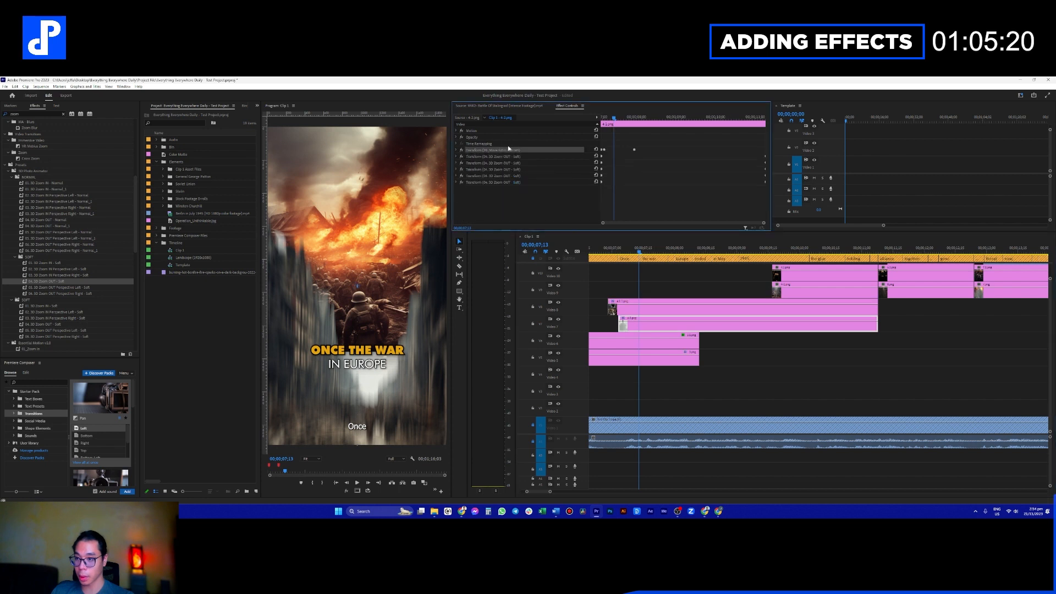
click(606, 283)
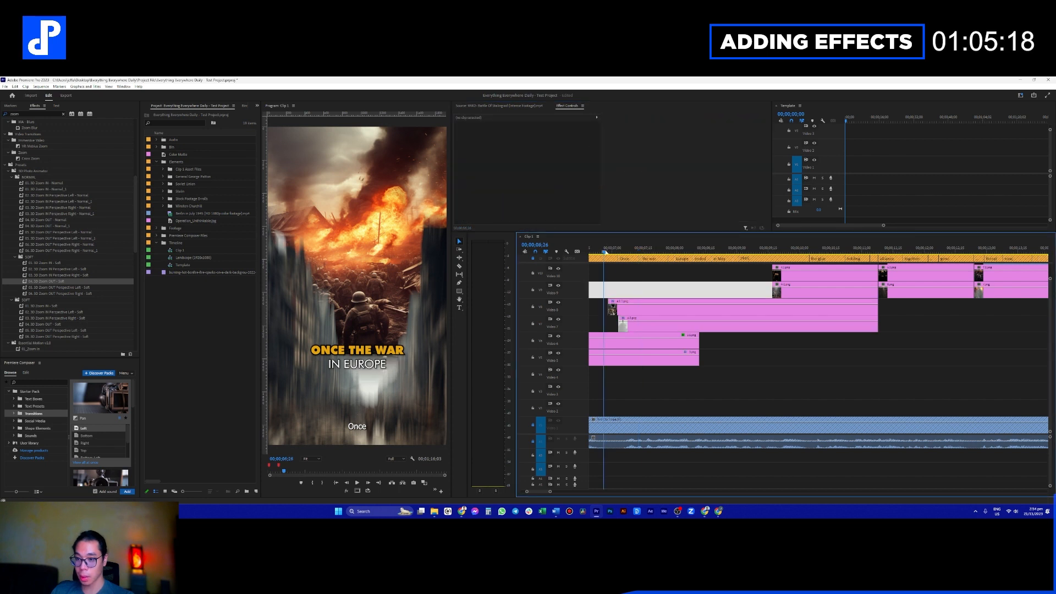
key(space)
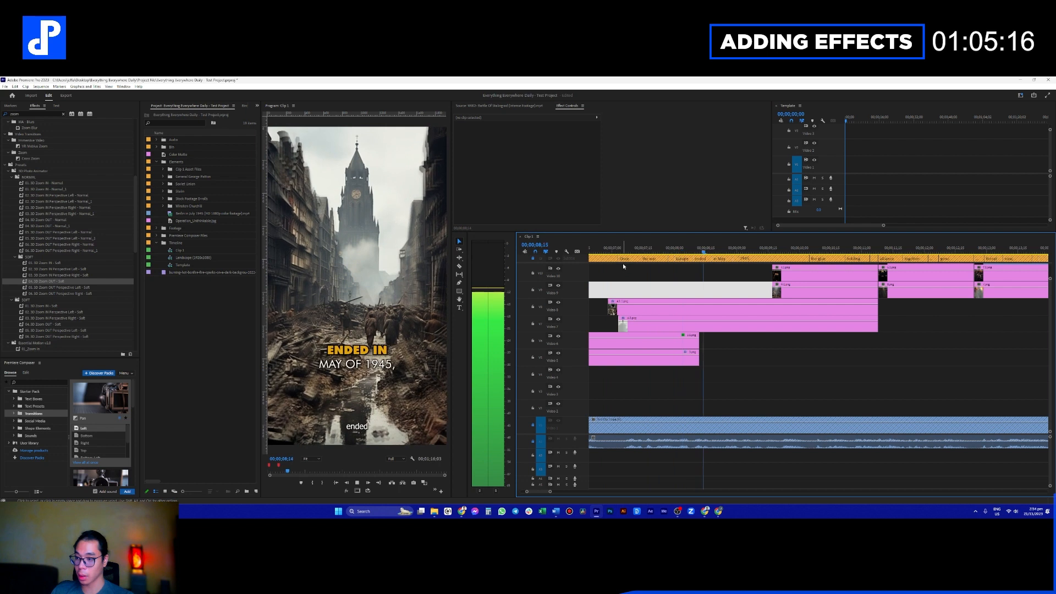
key(space)
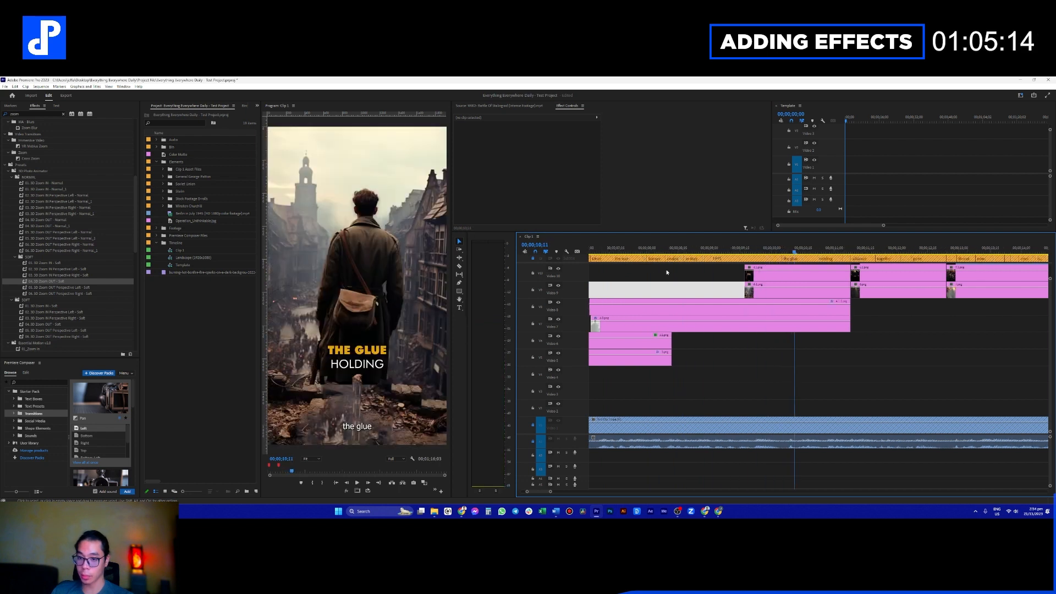
Step: Extend the start of the soldier foreground and background clips back to 00;00;08;29
scroll(716, 291, up, 1)
drag(709, 246, 735, 293)
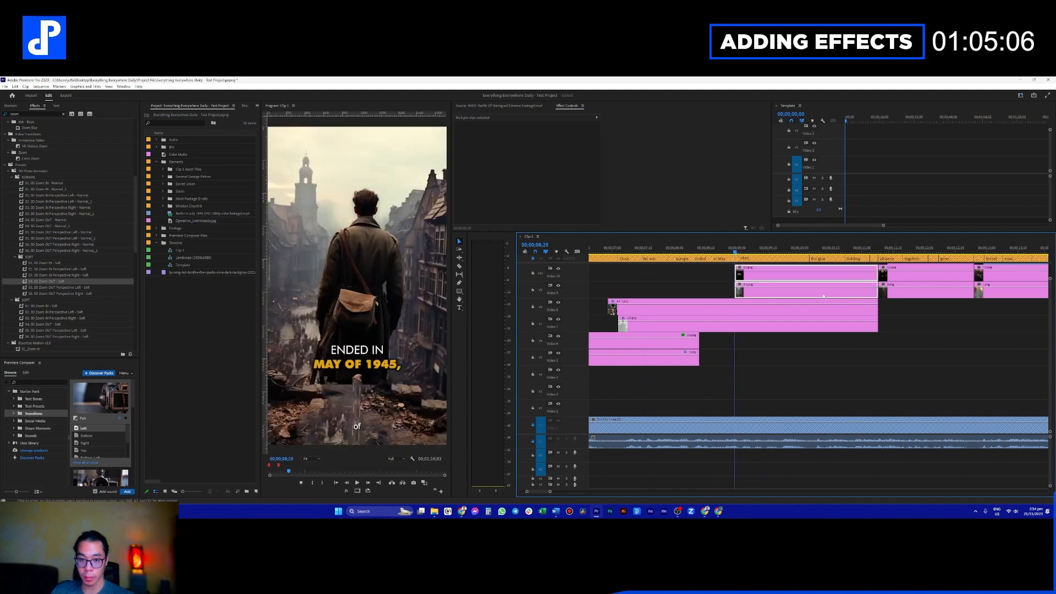
scroll(823, 330, up, 2)
Step: Reposition the soldier foreground image lower in the frame using its Motion controls
drag(765, 279, 717, 306)
click(484, 130)
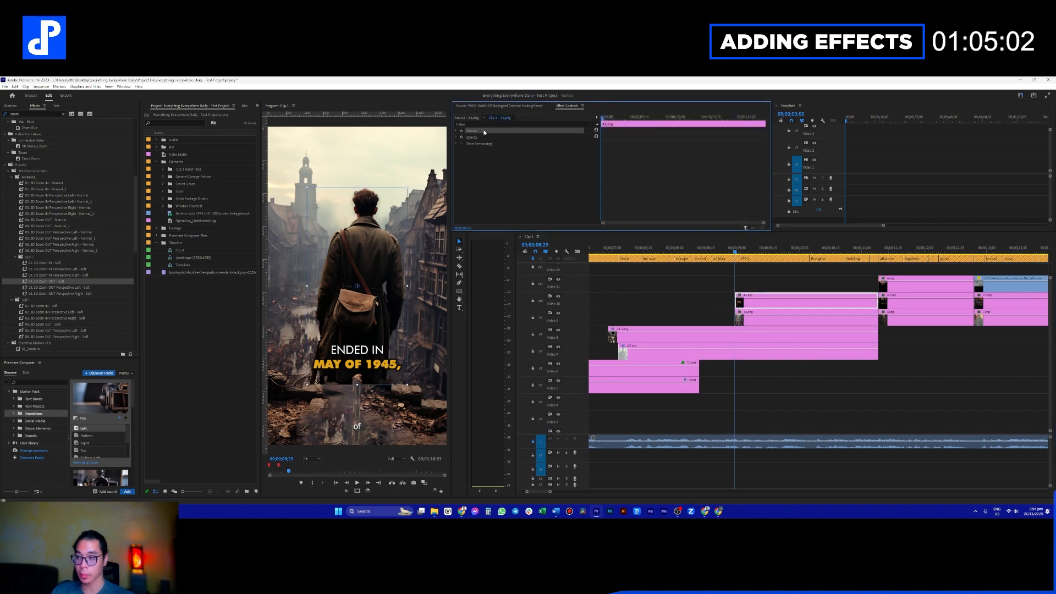
drag(350, 266, 355, 341)
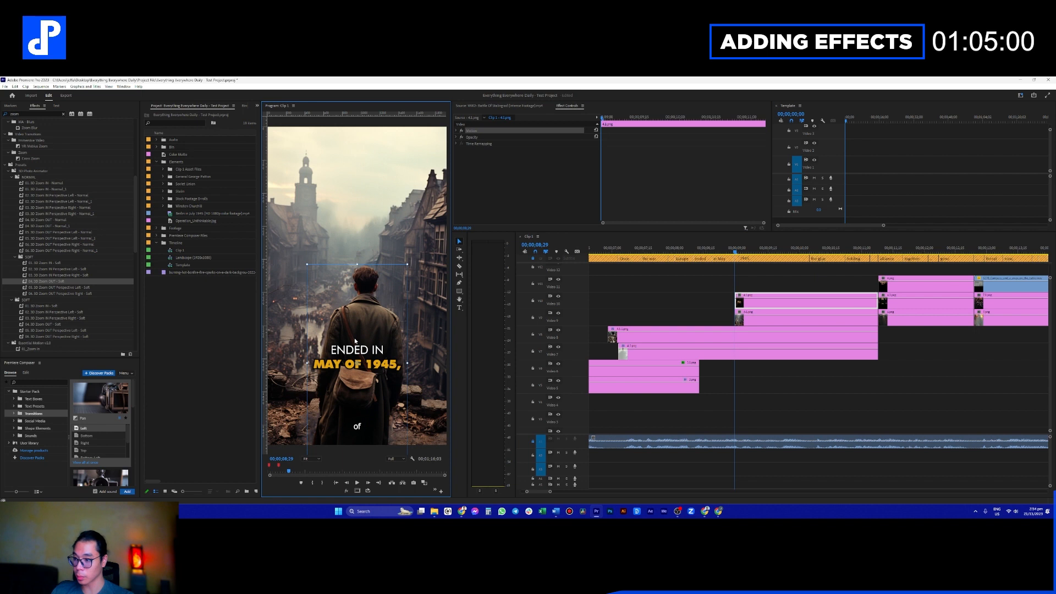
Step: Apply the Move From Bottom preset to the soldier foreground, add a transition at the start of its background clip, and preview
click(32, 114)
text(fro)
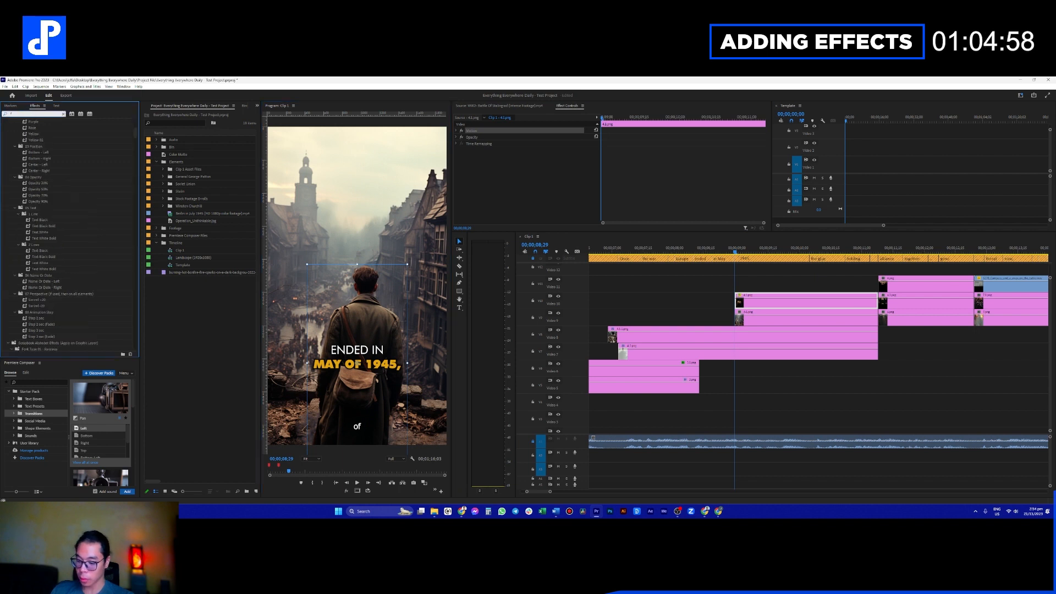
drag(50, 170, 743, 301)
drag(52, 173, 738, 322)
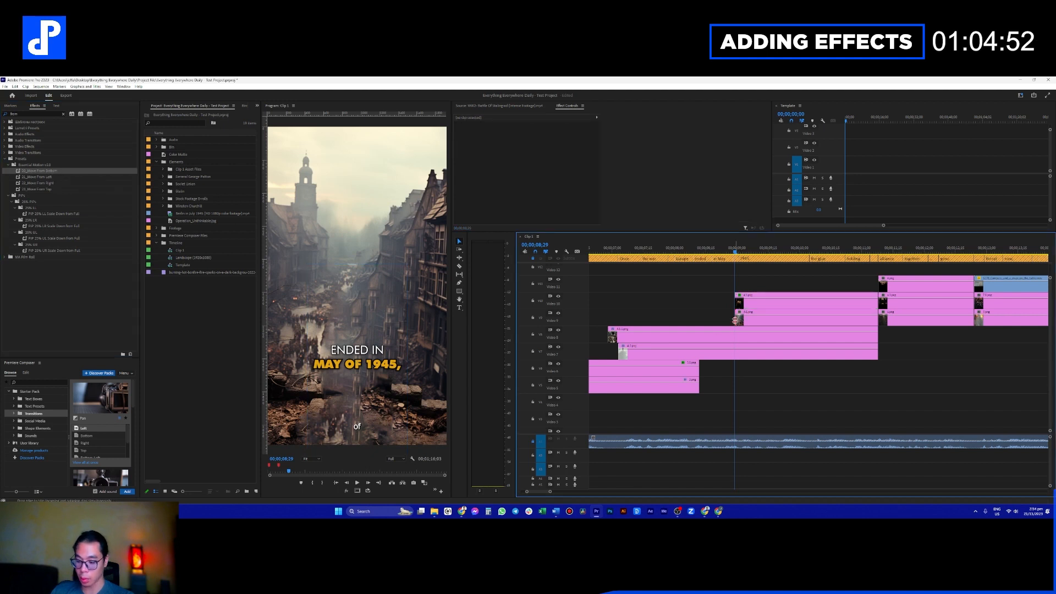
key(space)
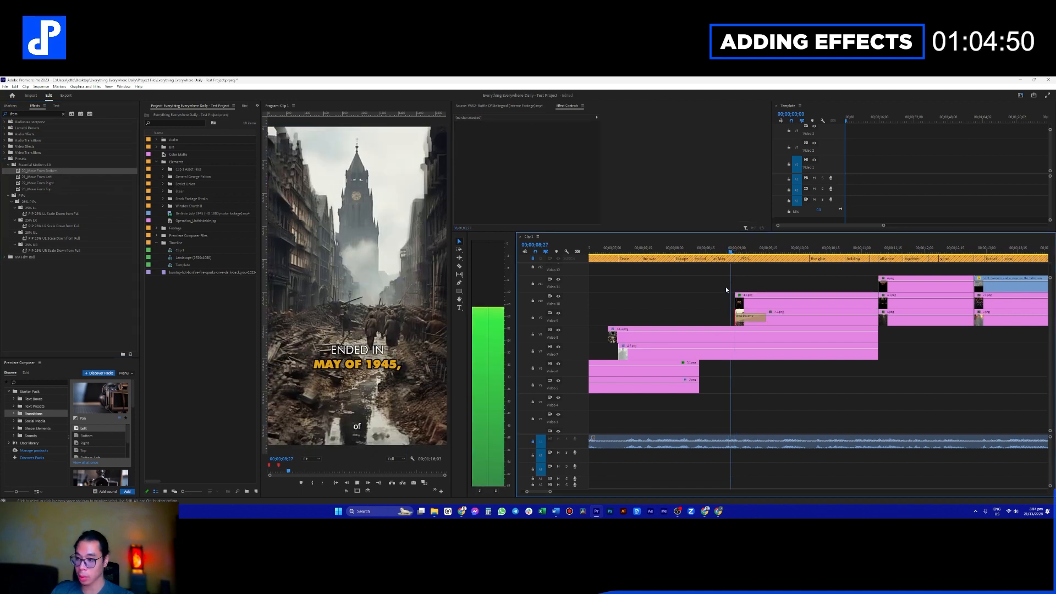
key(space)
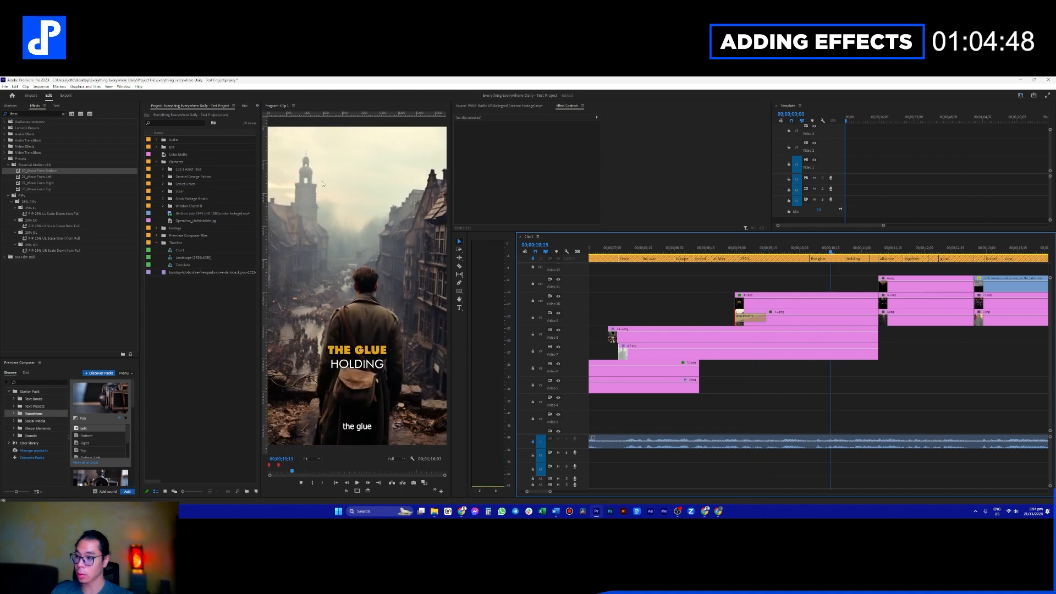
Step: Shift both soldier clips slightly earlier and extend their ends to close the gap before the next clips
drag(794, 284, 813, 317)
drag(847, 319, 877, 323)
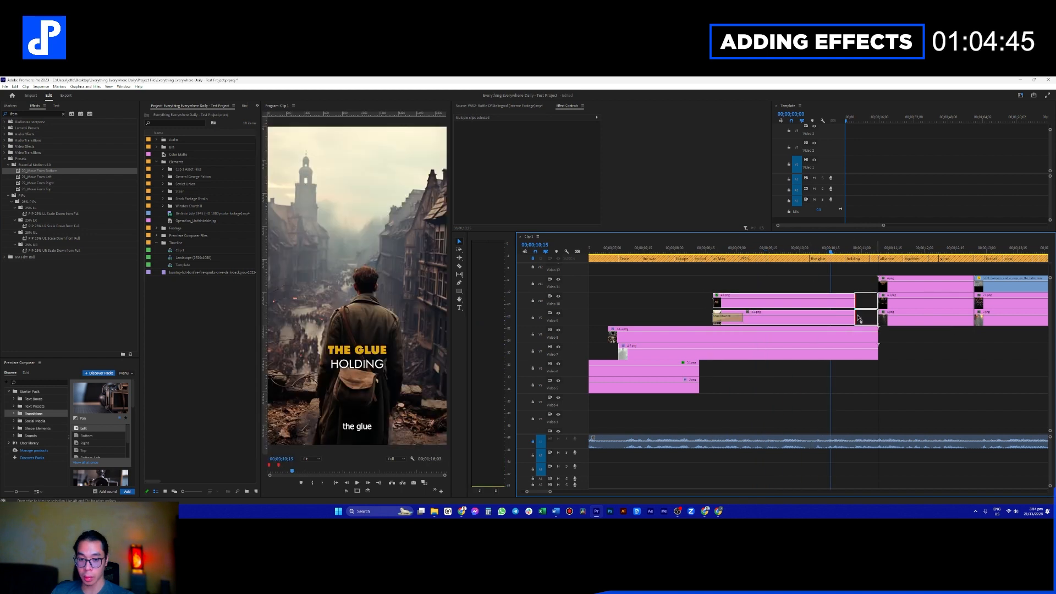
click(758, 300)
Step: Search the effects for "zoom" and apply the 3D Zoom OUT - Normal preset to the soldier scene's background clip
double_click(16, 115)
text(zoom)
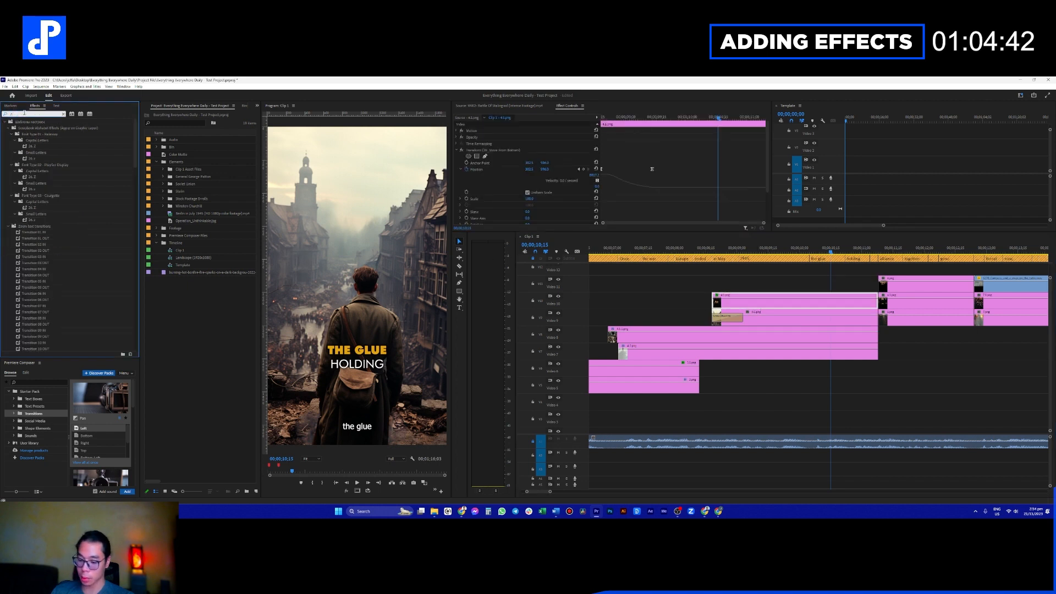
scroll(65, 248, down, 5)
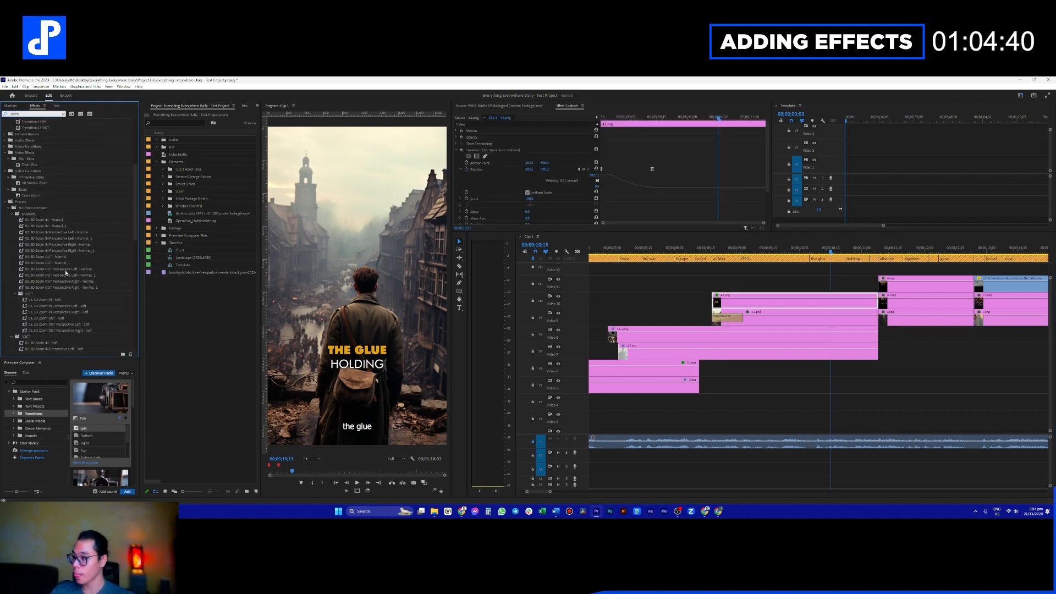
scroll(53, 243, down, 5)
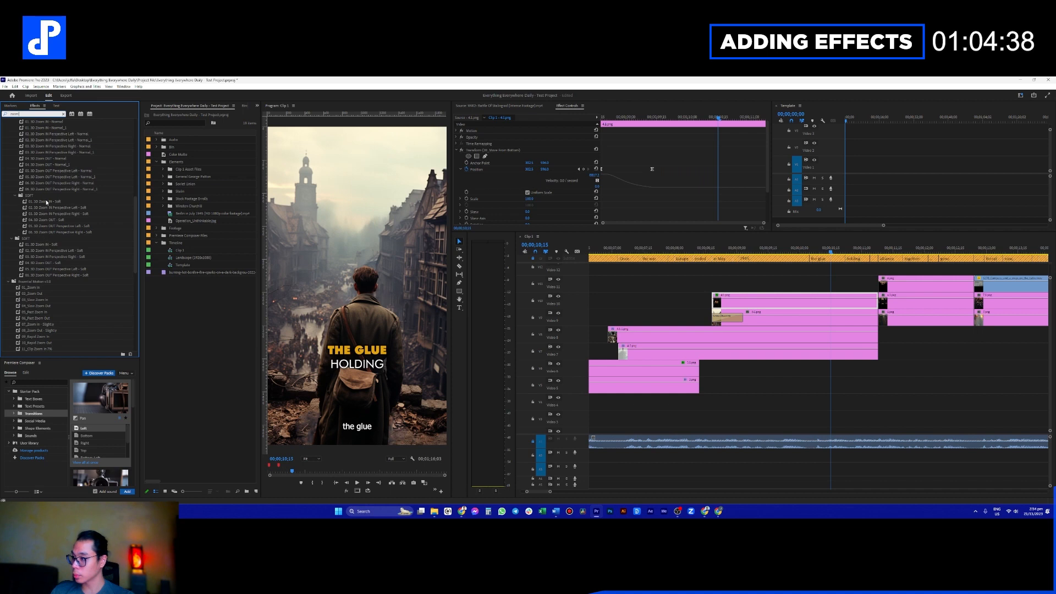
drag(55, 159, 760, 317)
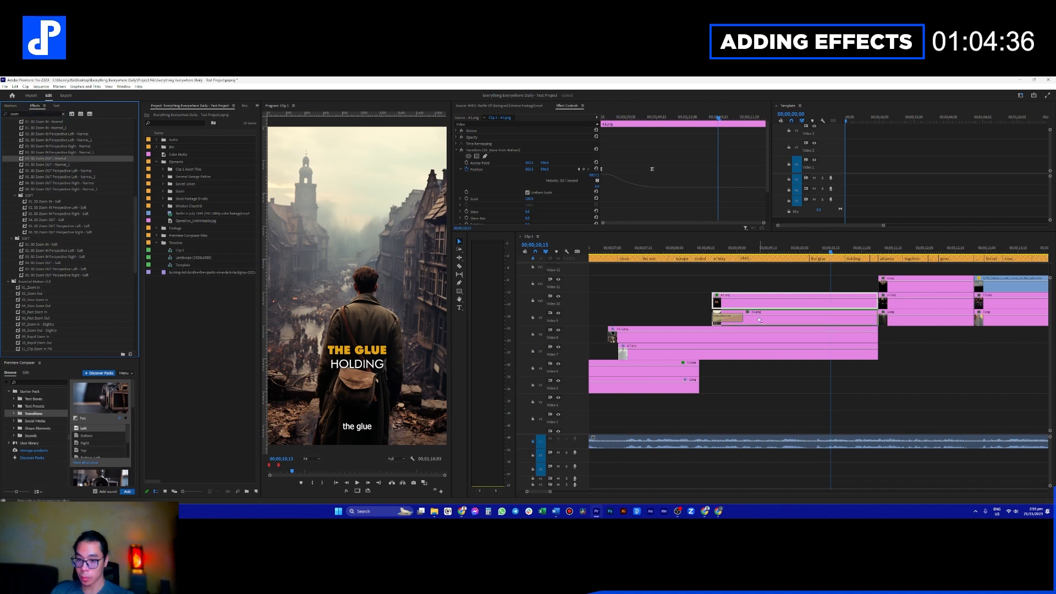
Step: Try the 02_Zoom Out preset on the soldier foreground clip, preview it, and undo it
click(71, 287)
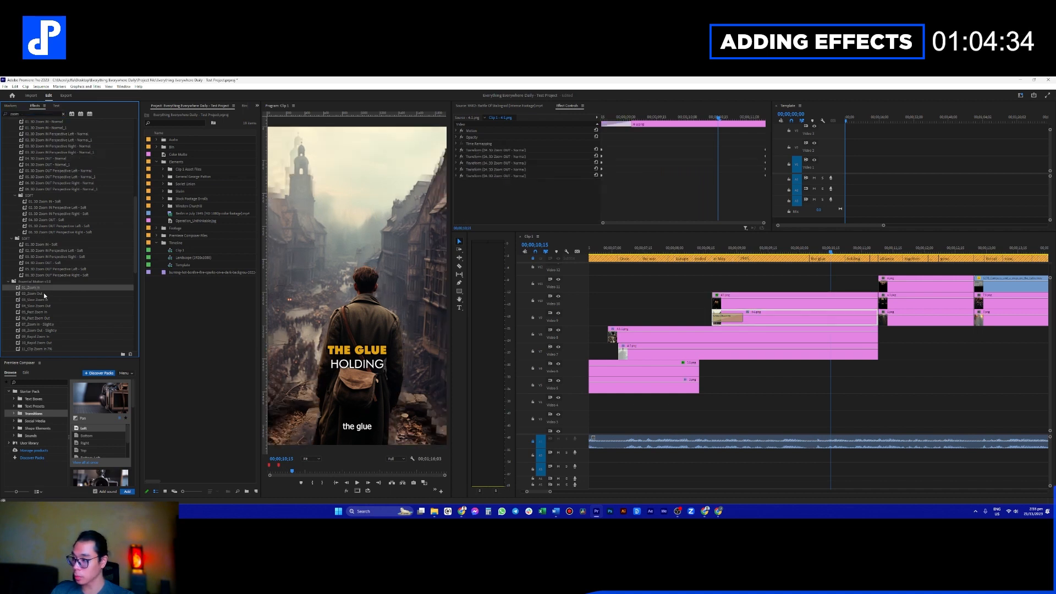
drag(44, 294, 764, 302)
drag(712, 247, 708, 247)
key(space)
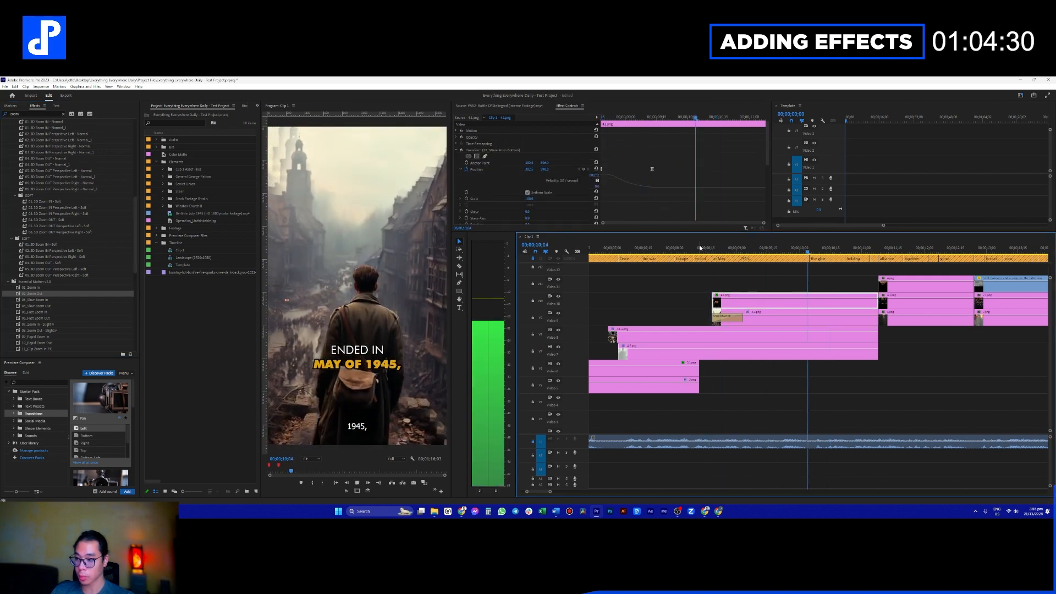
key(space)
key(ctrl+z)
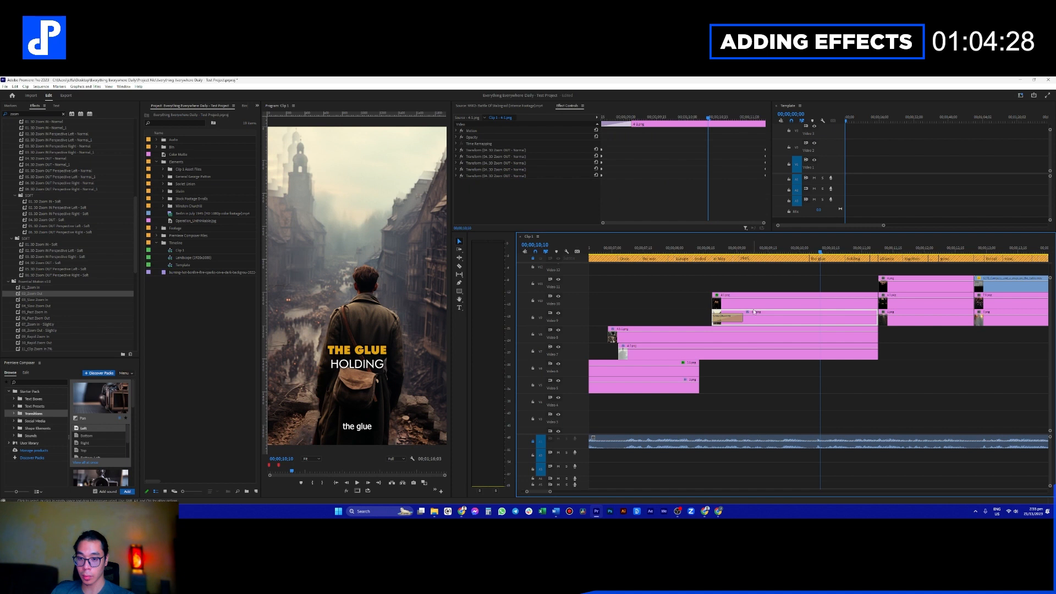
Step: Remove all the 3D Zoom OUT - Normal Transform effects from the soldier background clip
ctrl+click(506, 156)
ctrl+click(506, 163)
ctrl+click(507, 175)
key(Delete)
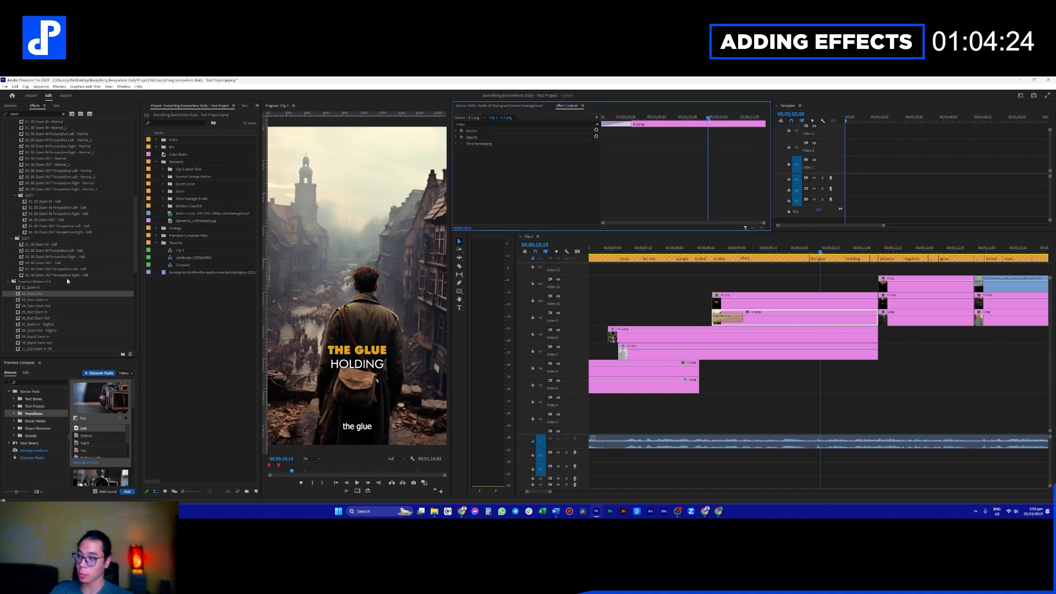
Step: Apply the 02_Zoom Out preset to the soldier background clip and preview the scene
drag(41, 295, 783, 327)
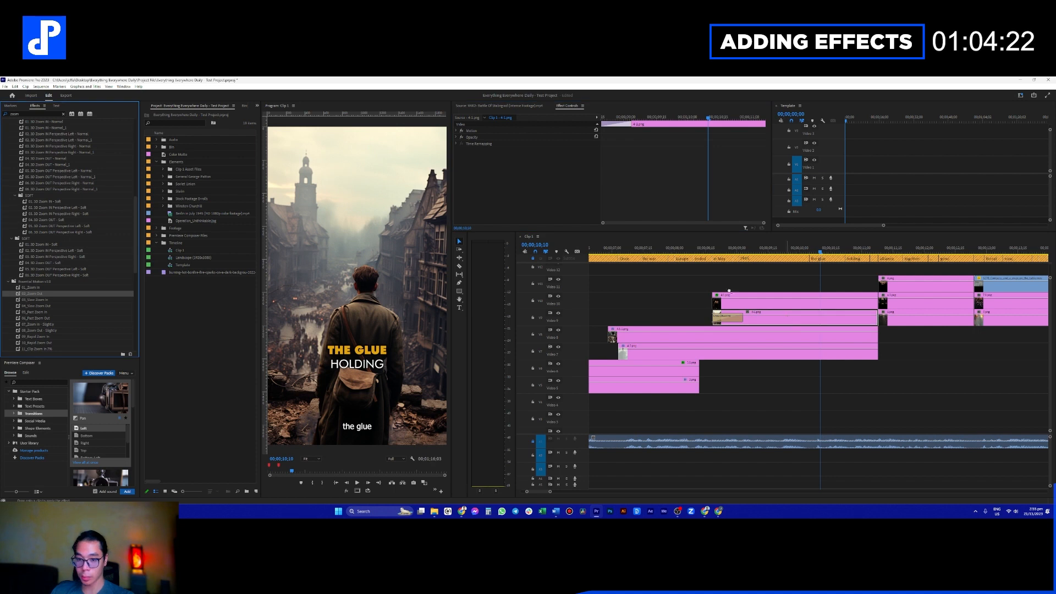
click(709, 250)
key(space)
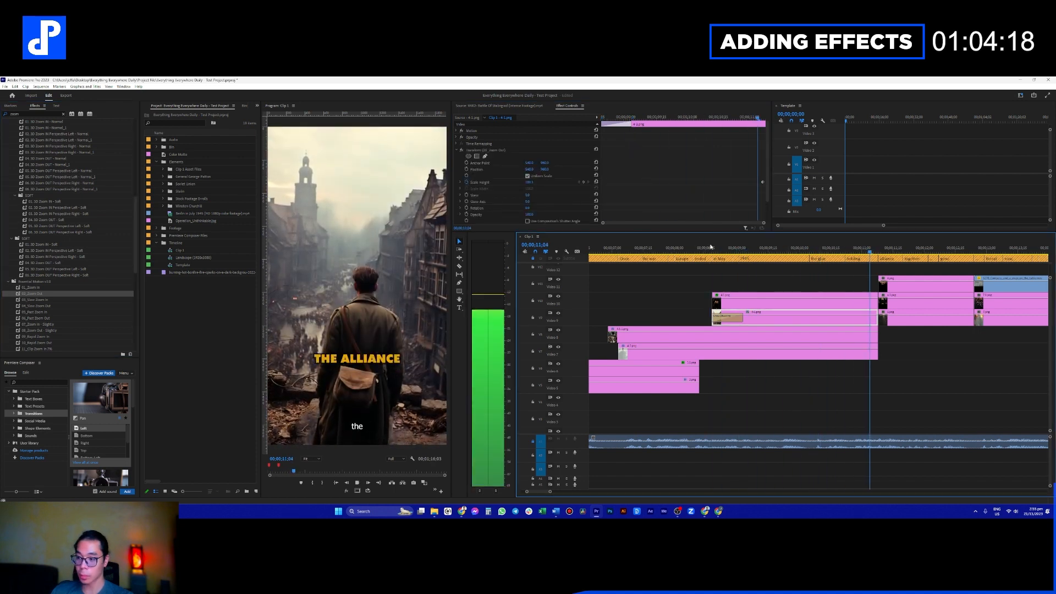
key(space)
Step: Try removing the transition at the start of the soldier background clip and preview the scene without it
click(733, 322)
key(Delete)
click(709, 248)
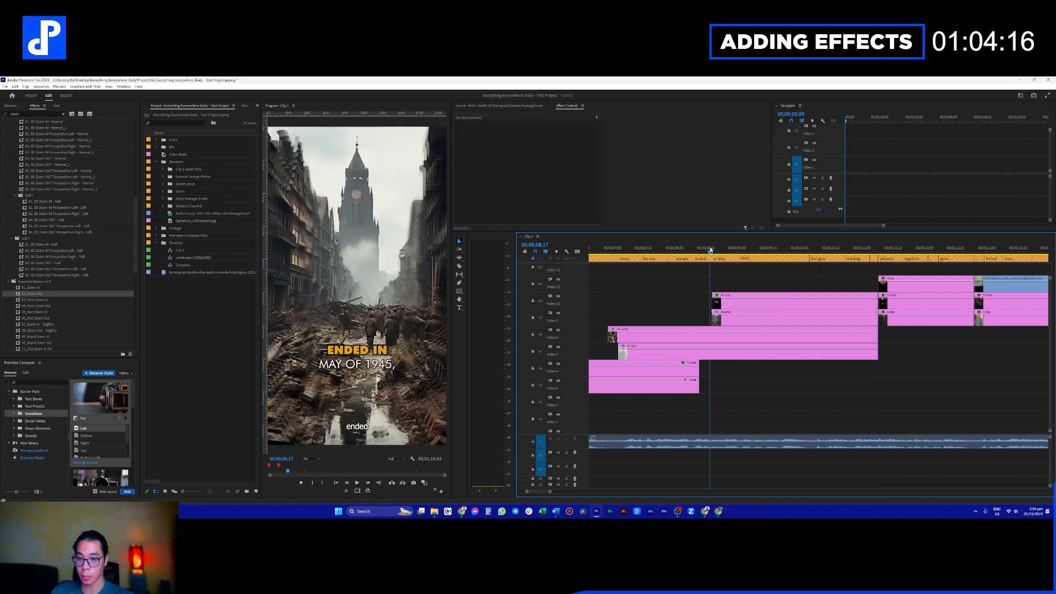
key(space)
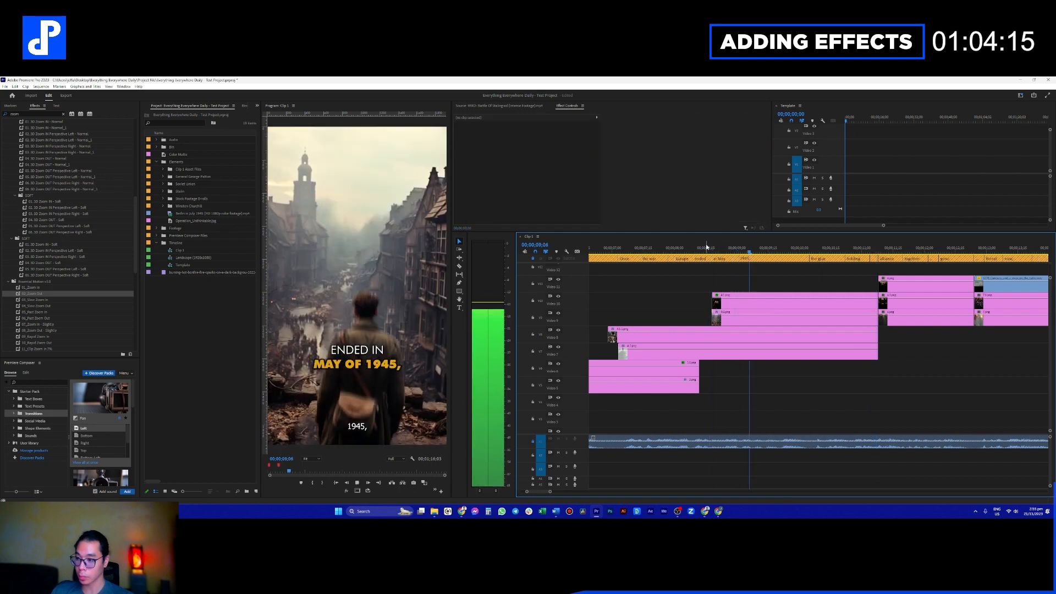
key(space)
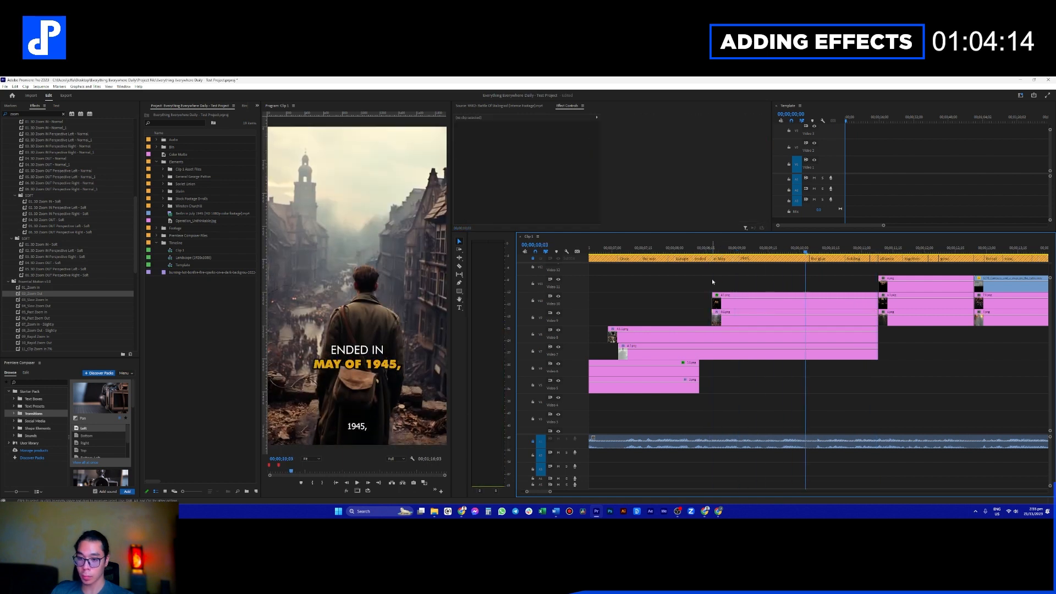
Step: Play back the sequence from the ruined-street scene through the soldier scene to check the movements and transitions
click(699, 248)
drag(699, 248, 603, 252)
key(space)
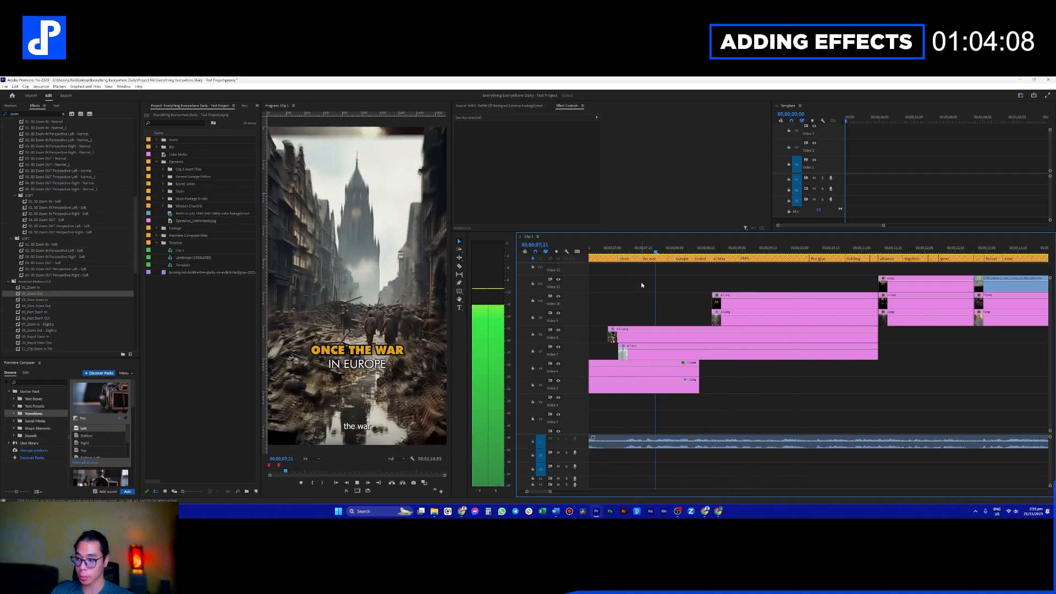
click(629, 250)
drag(636, 249, 672, 249)
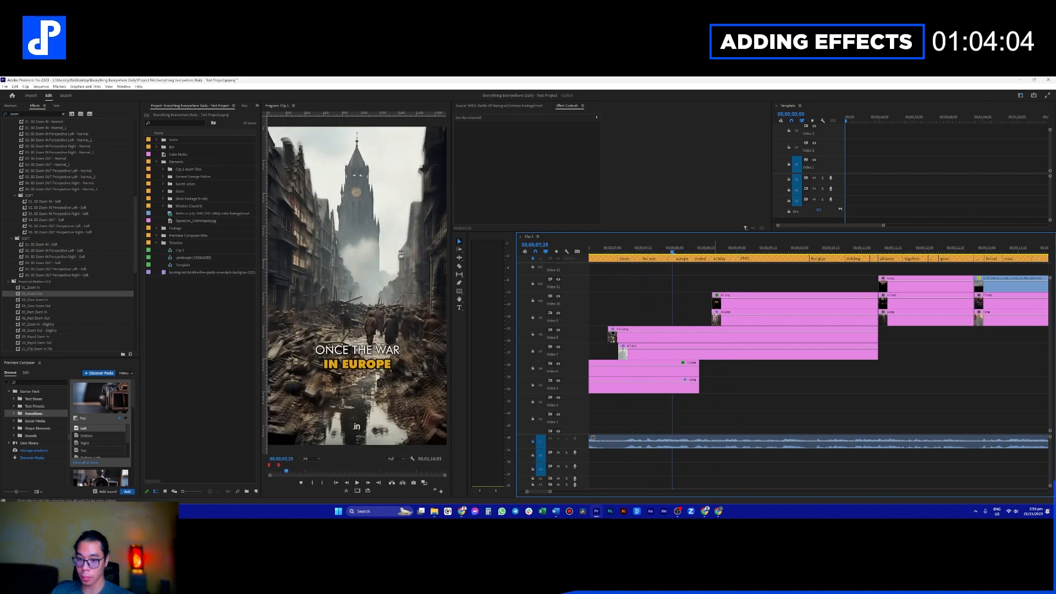
key(space)
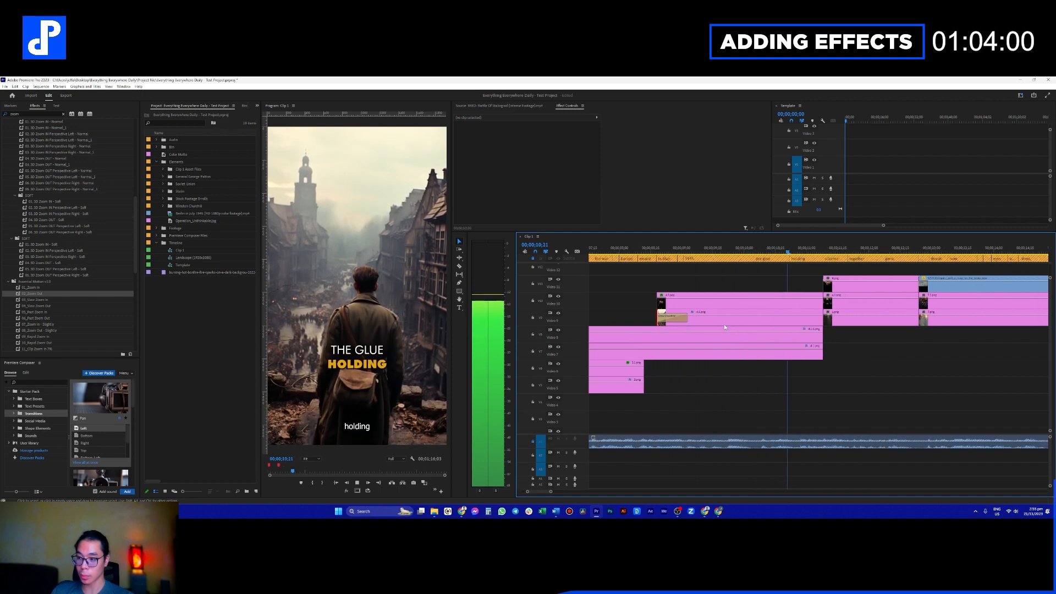
key(space)
drag(653, 250, 745, 248)
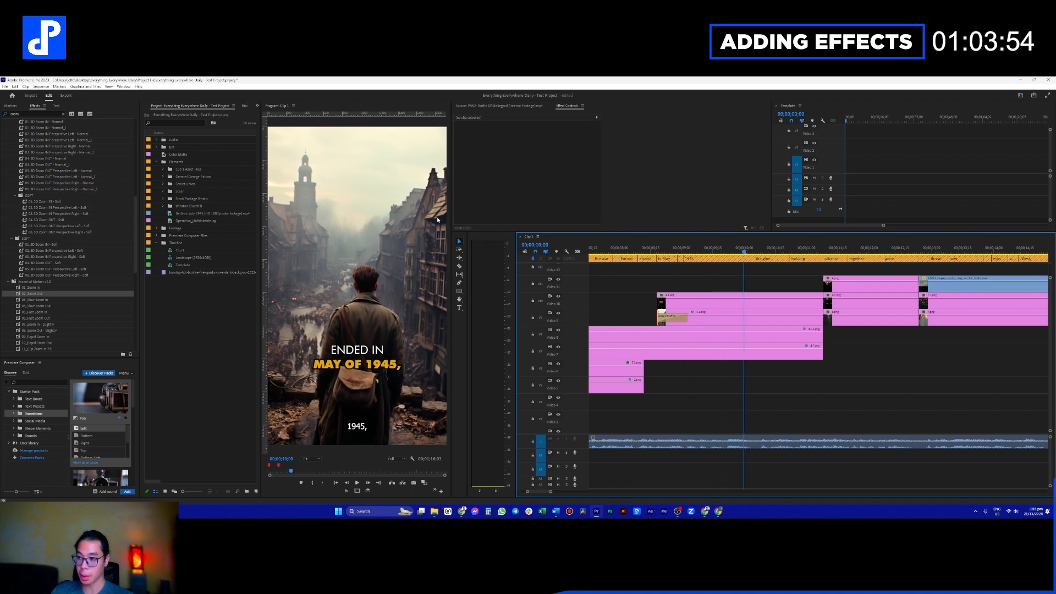
Step: Draw a wide rectangle over the upper part of the soldier scene and fill it with bright green
click(460, 290)
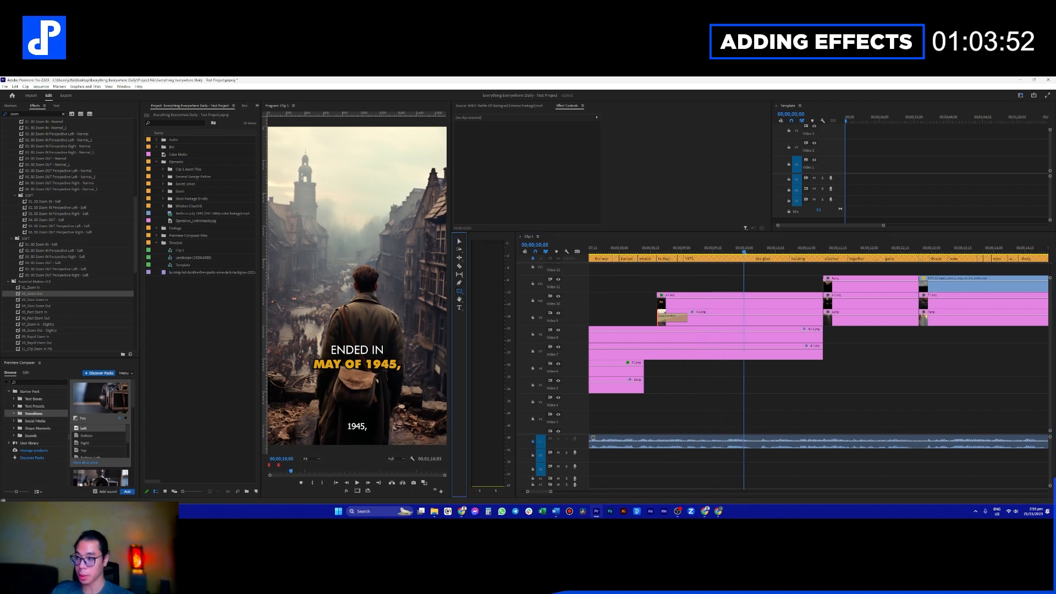
drag(300, 175, 422, 214)
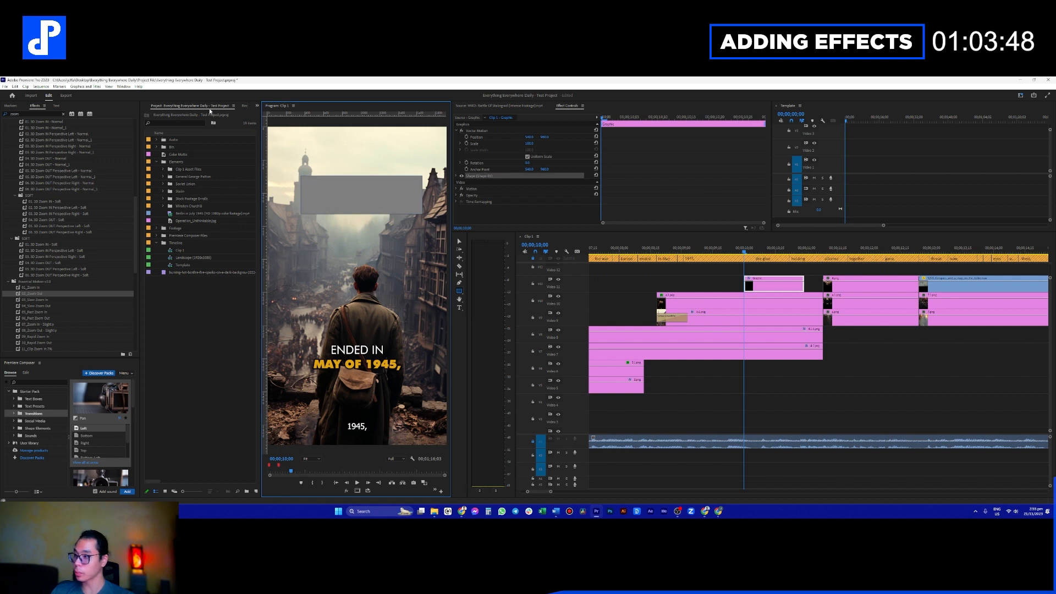
click(257, 106)
click(271, 112)
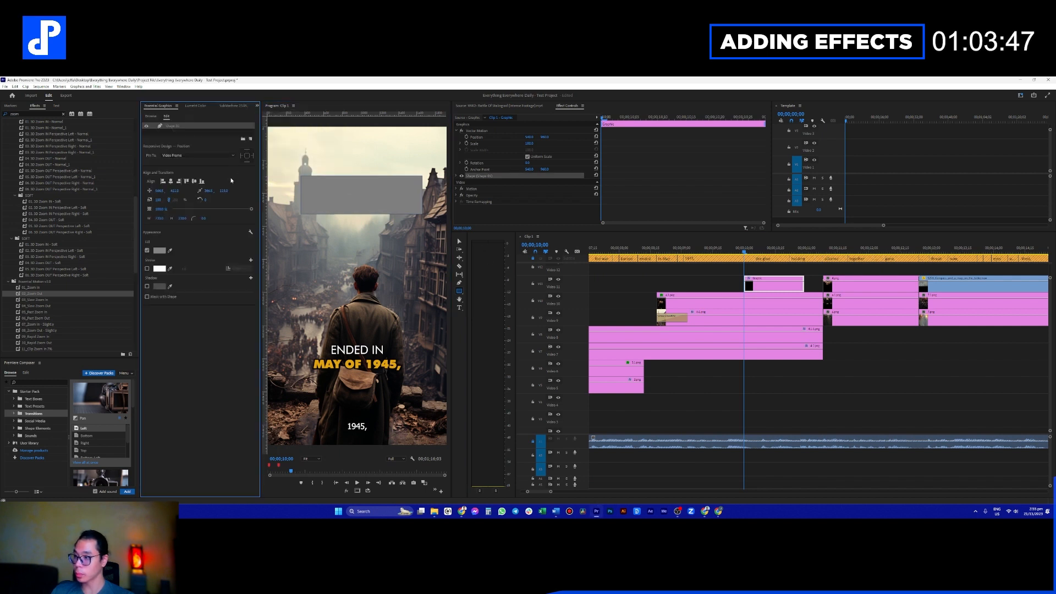
click(164, 251)
click(531, 278)
click(540, 289)
drag(531, 324, 533, 334)
click(587, 247)
Step: Move the rectangle graphic to the start of the soldier clips and extend its end to match theirs
drag(789, 283, 708, 272)
drag(781, 270, 821, 269)
key(minus)
key(minus)
key(minus)
scroll(736, 291, up, 4)
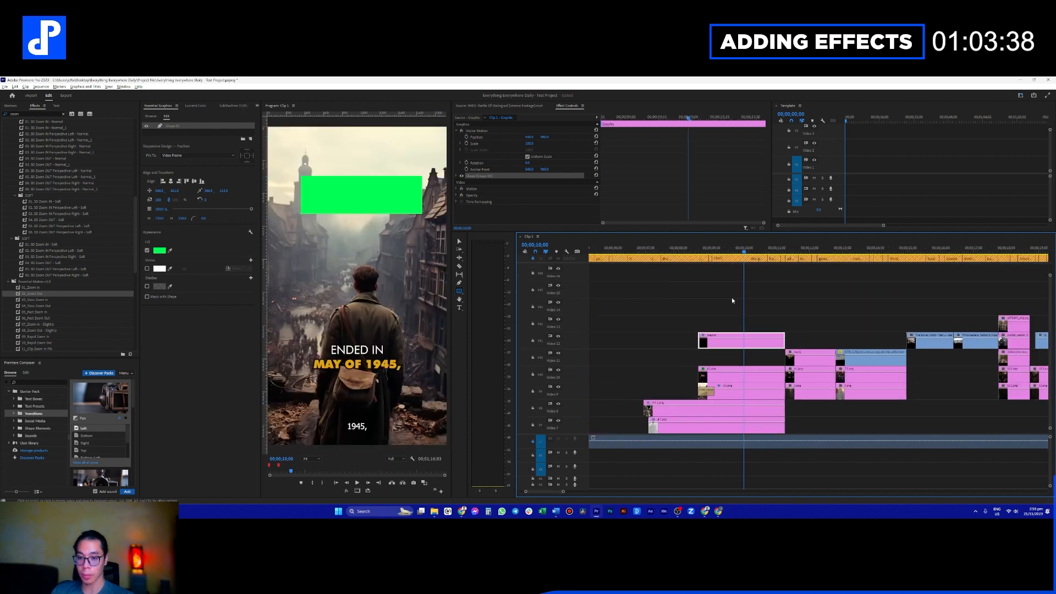
Step: Set the rectangle graphic clip's label color to Mango
key(minus)
right_click(746, 345)
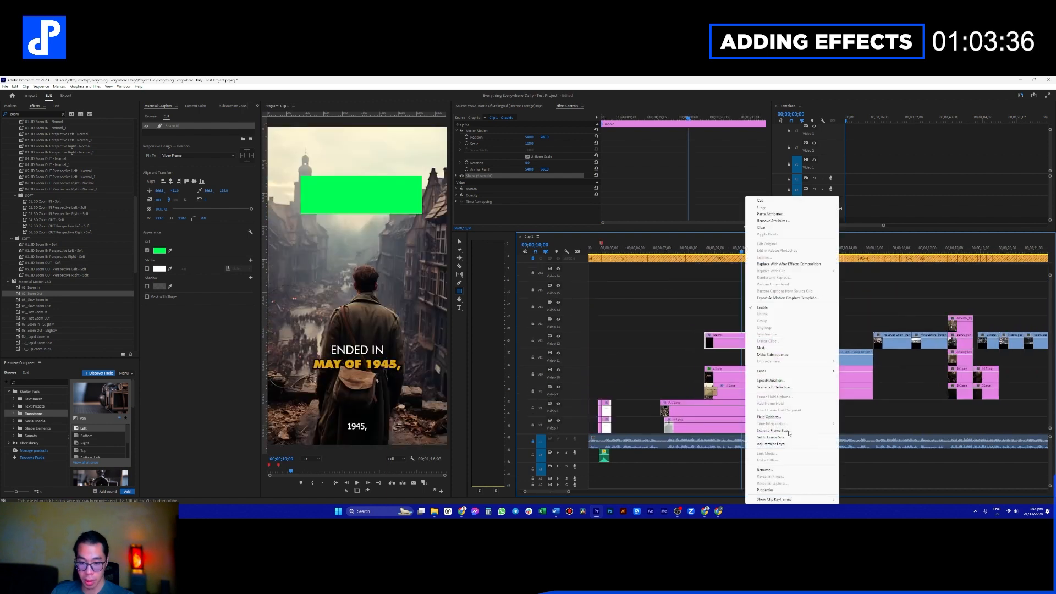
mouse_move(790, 374)
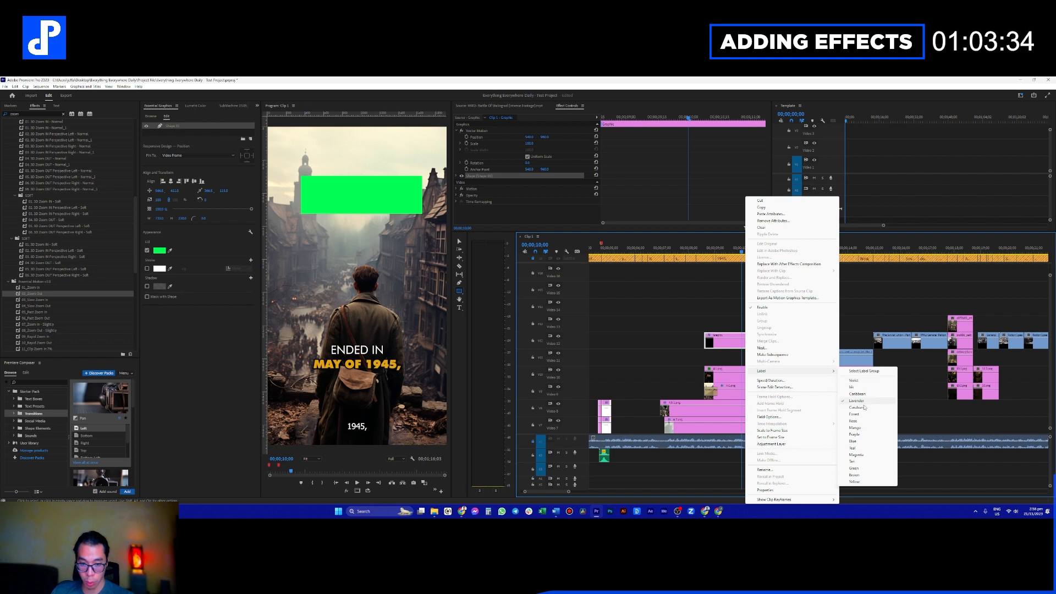
click(865, 423)
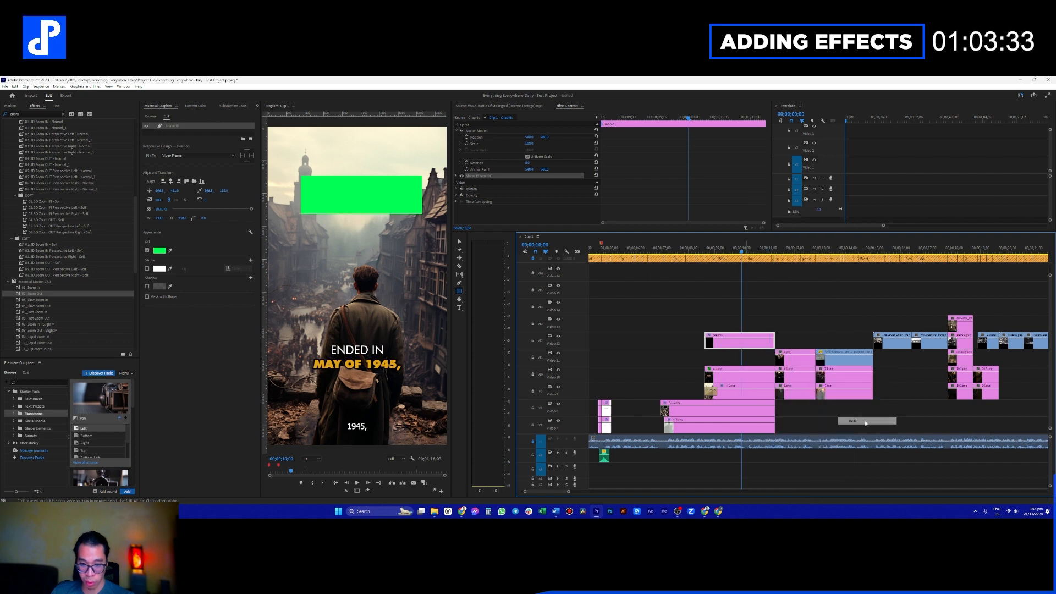
right_click(722, 342)
mouse_move(801, 376)
click(841, 427)
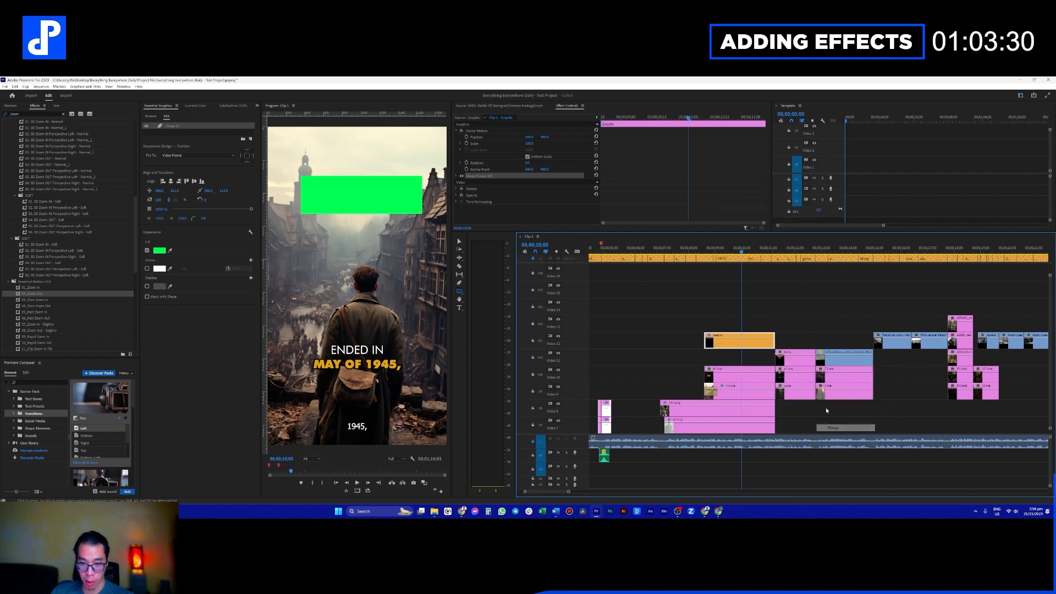
Step: Raise the rectangle graphic clip one track and place a copy of it near the beginning of the sequence
drag(726, 346, 737, 330)
key(minus)
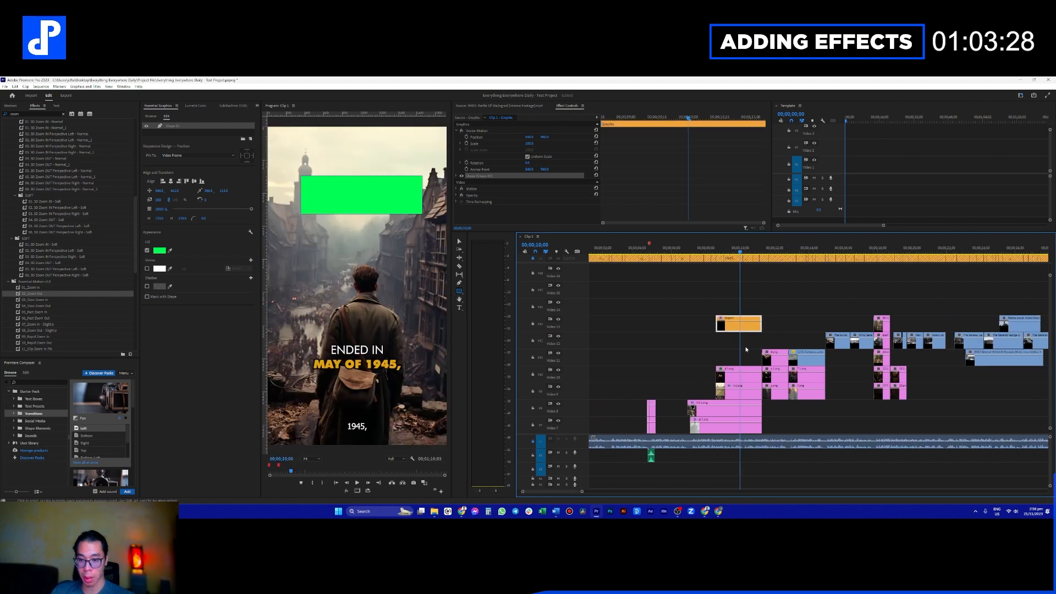
scroll(725, 322, down, 1)
drag(756, 308, 624, 324)
scroll(637, 332, up, 4)
scroll(677, 346, up, 3)
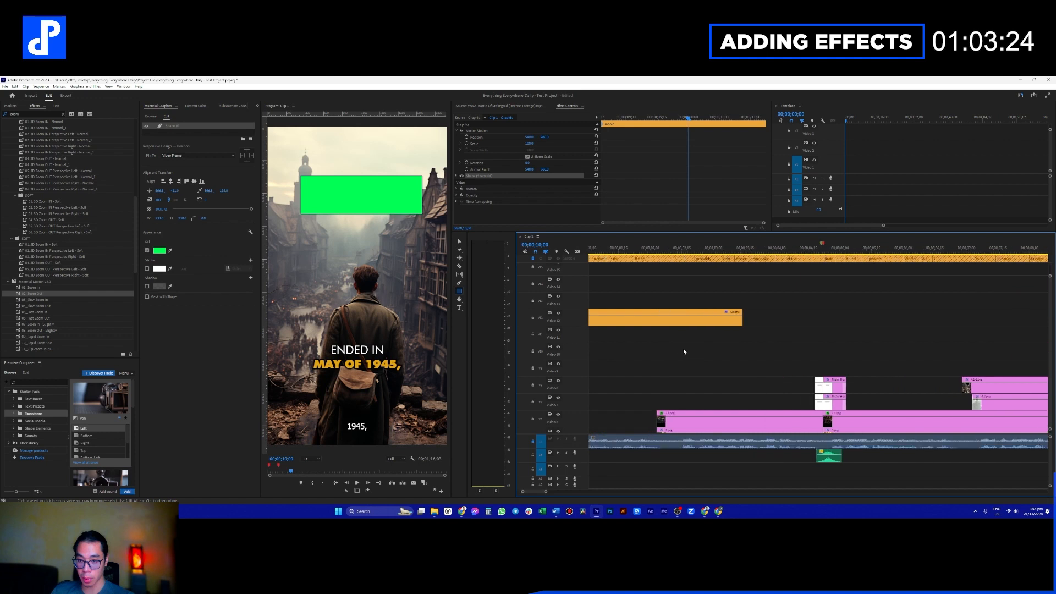
drag(668, 249, 637, 251)
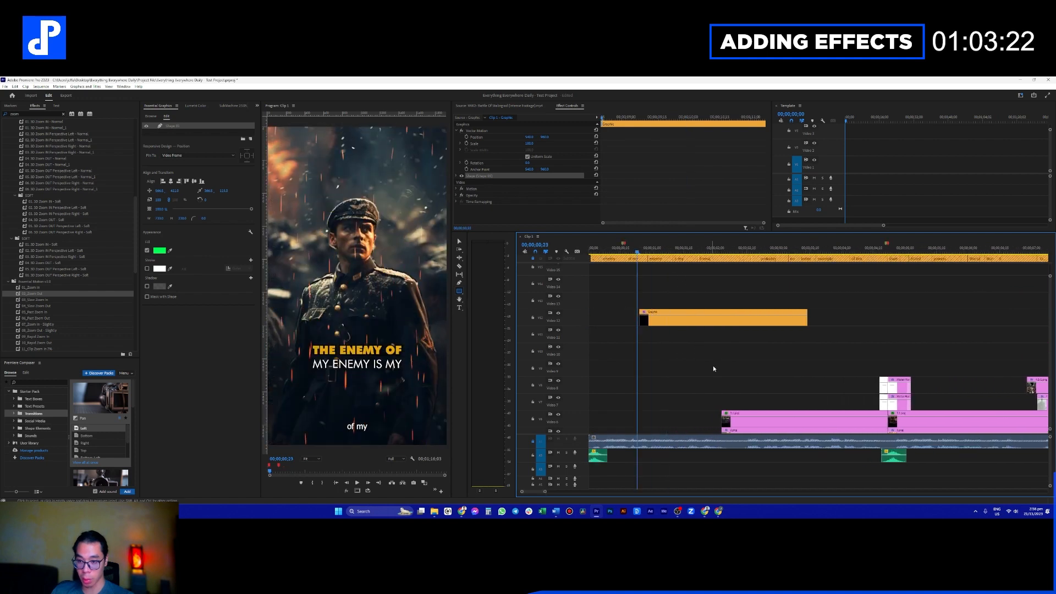
Step: Move the copied rectangle clip over the burning battlefield scene, trim its end to the ruined-street scene's start, and raise it to the original's track
drag(709, 326, 982, 336)
scroll(962, 329, down, 3)
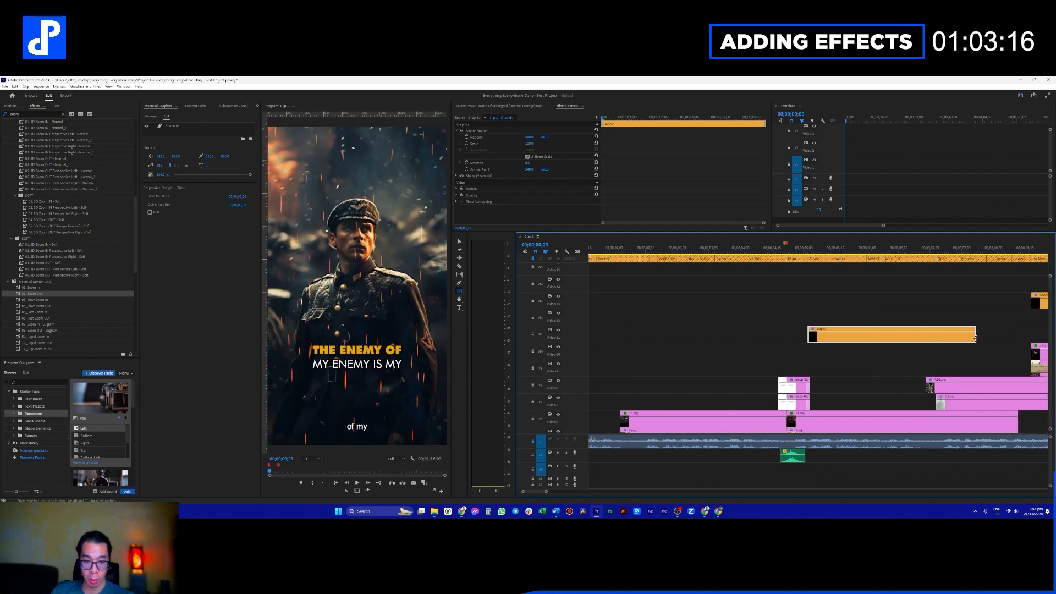
drag(975, 336, 935, 335)
click(854, 250)
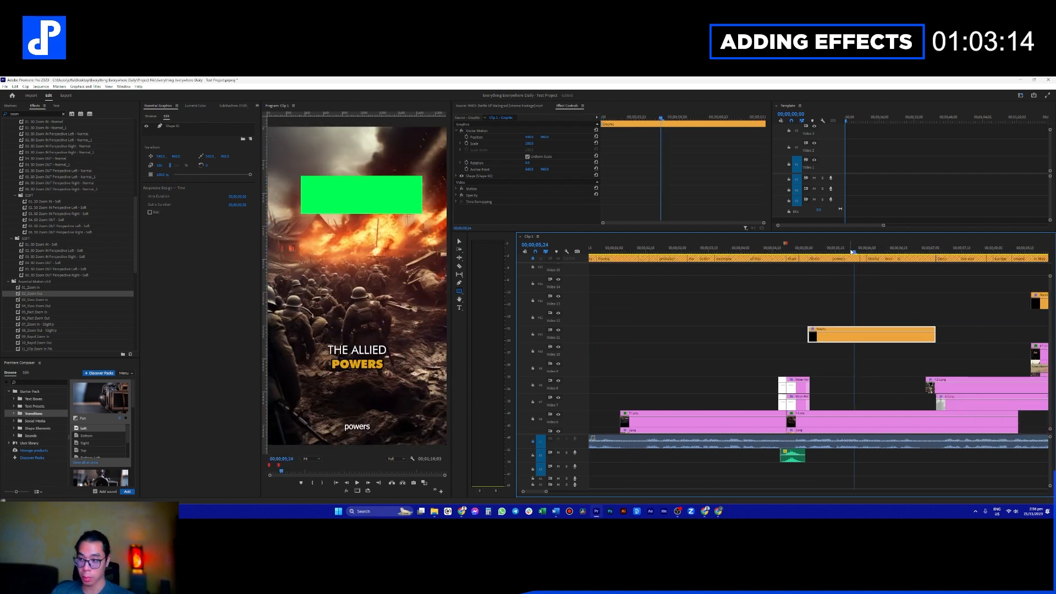
scroll(853, 251, down, 5)
click(852, 252)
drag(853, 253, 905, 251)
scroll(858, 278, down, 1)
drag(644, 334, 648, 302)
Step: Play back the soldier scene with the green rectangle through to the handshake scene
click(740, 250)
scroll(755, 314, down, 1)
key(space)
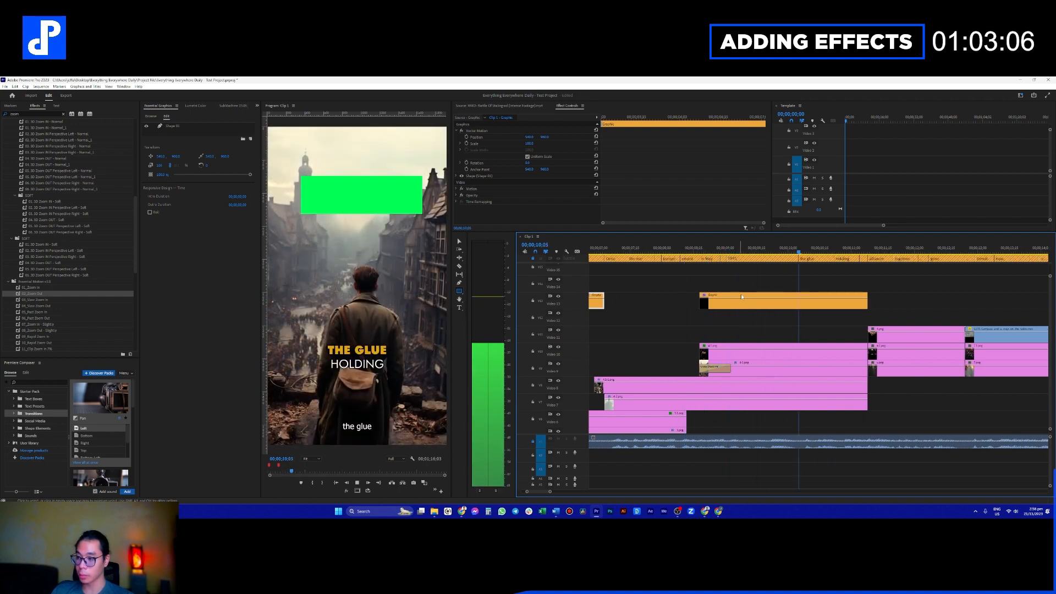
scroll(751, 296, down, 2)
key(space)
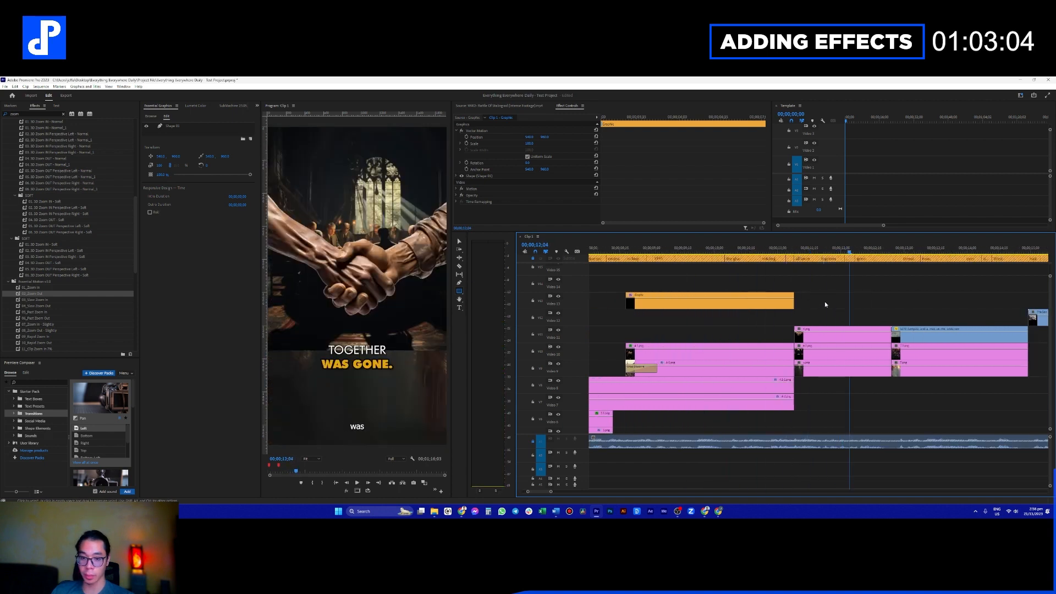
scroll(825, 304, down, 1)
click(770, 312)
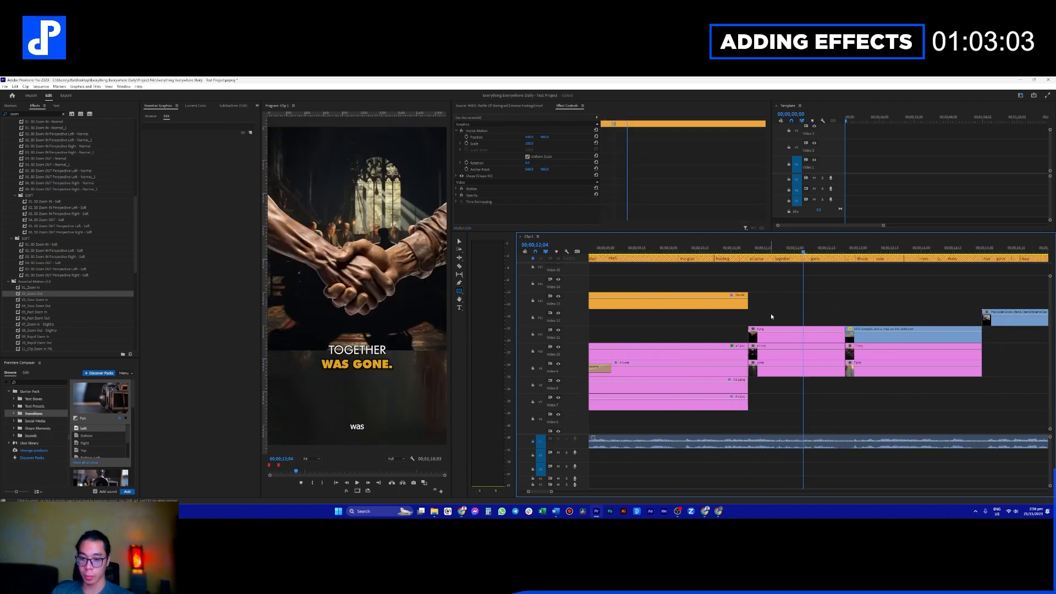
Step: Browse the transition presets and add the Digital Glitch transition at the cut between the green rectangle scene and the handshake scene
click(748, 253)
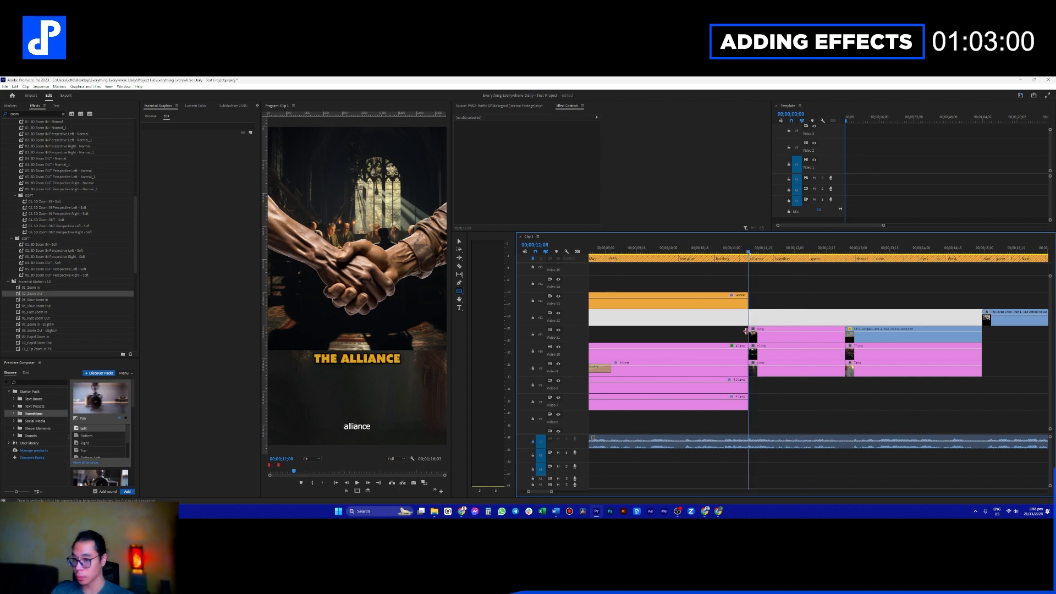
click(728, 306)
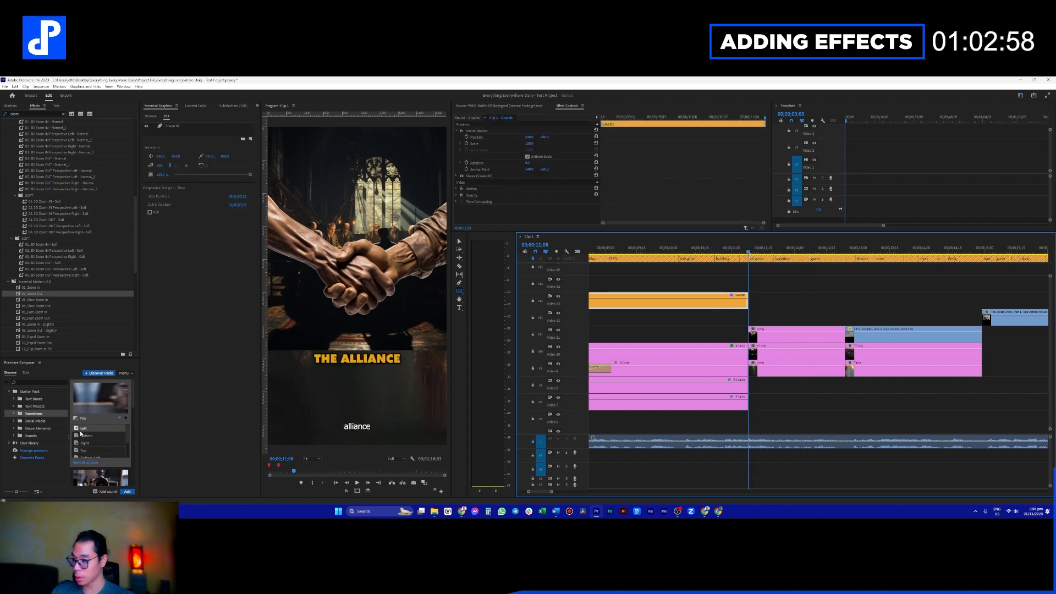
click(46, 422)
click(44, 429)
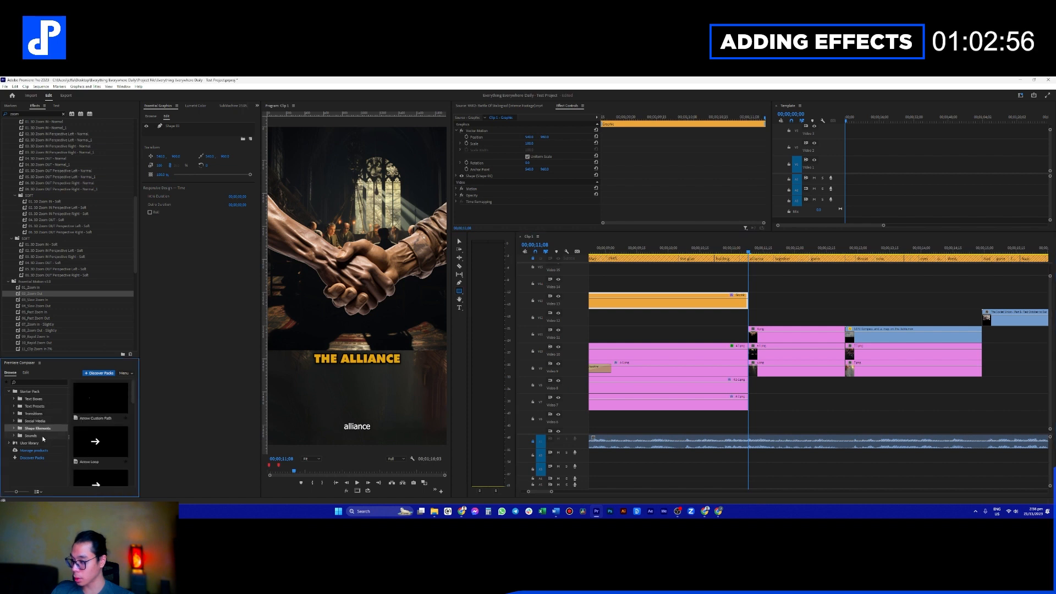
click(44, 406)
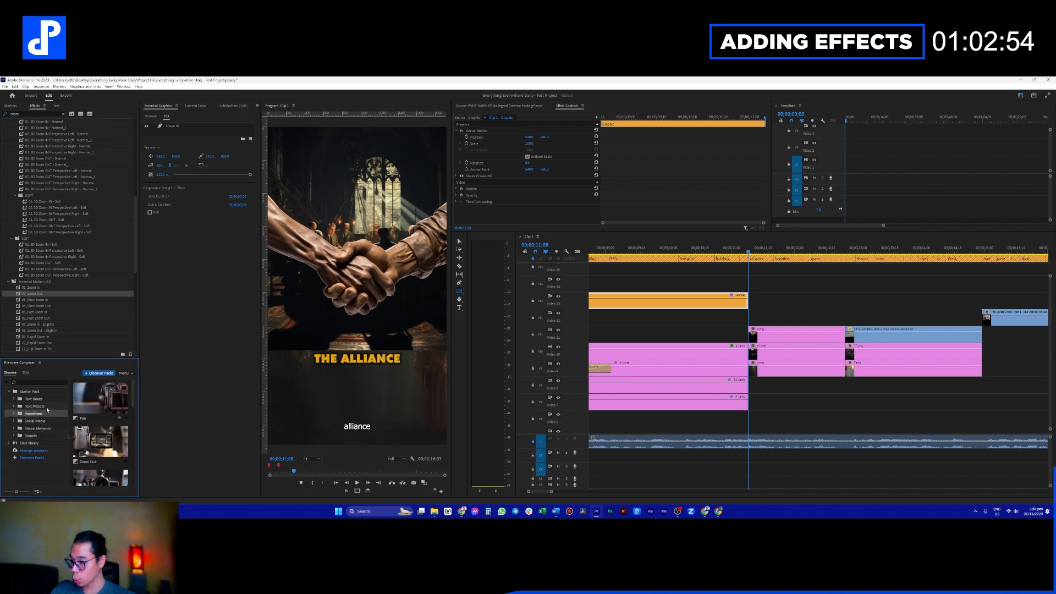
click(36, 413)
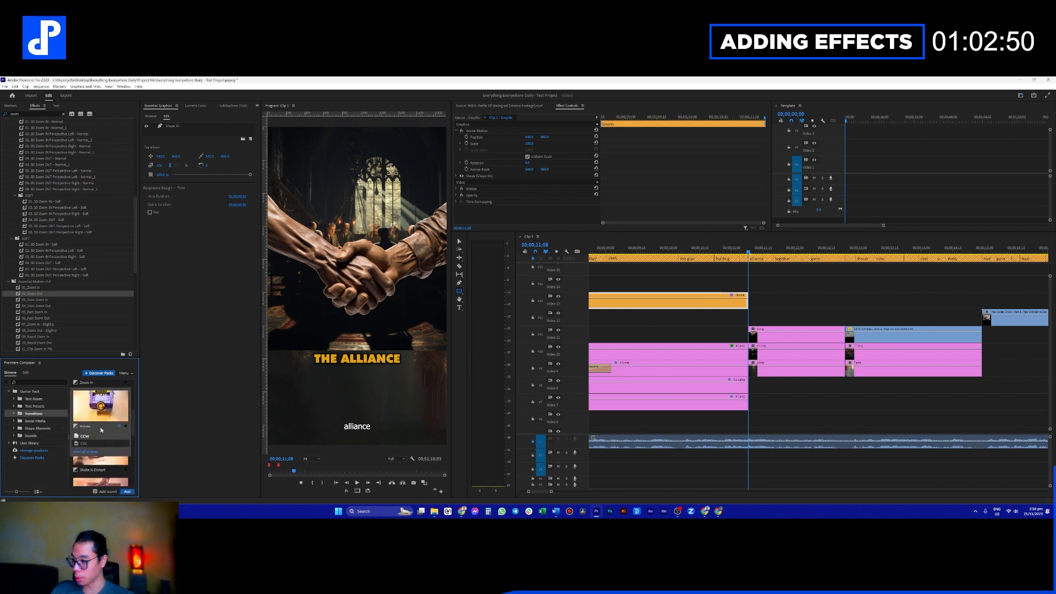
drag(92, 441, 714, 299)
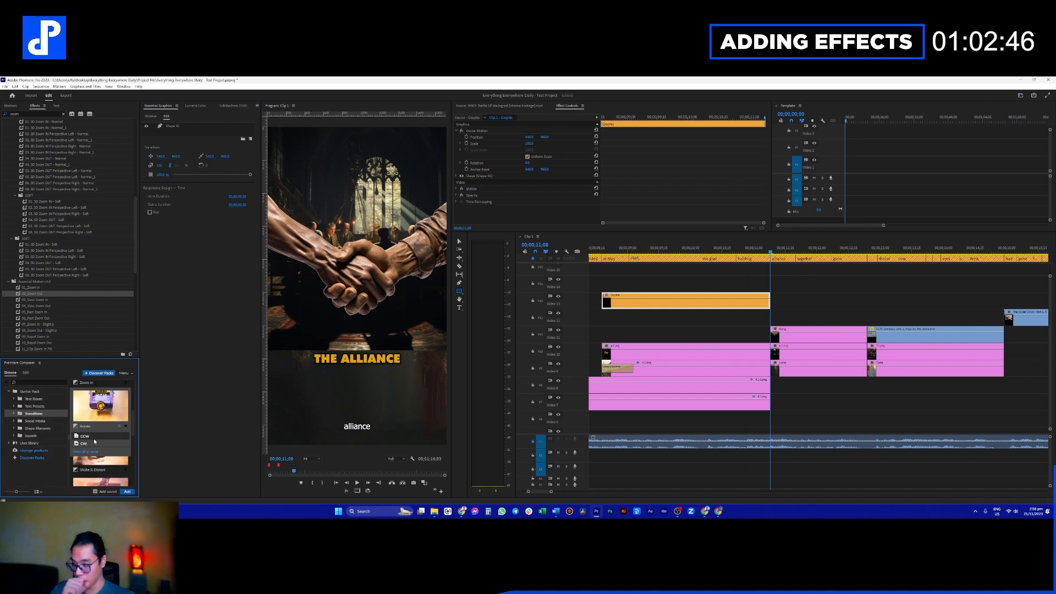
scroll(107, 462, down, 5)
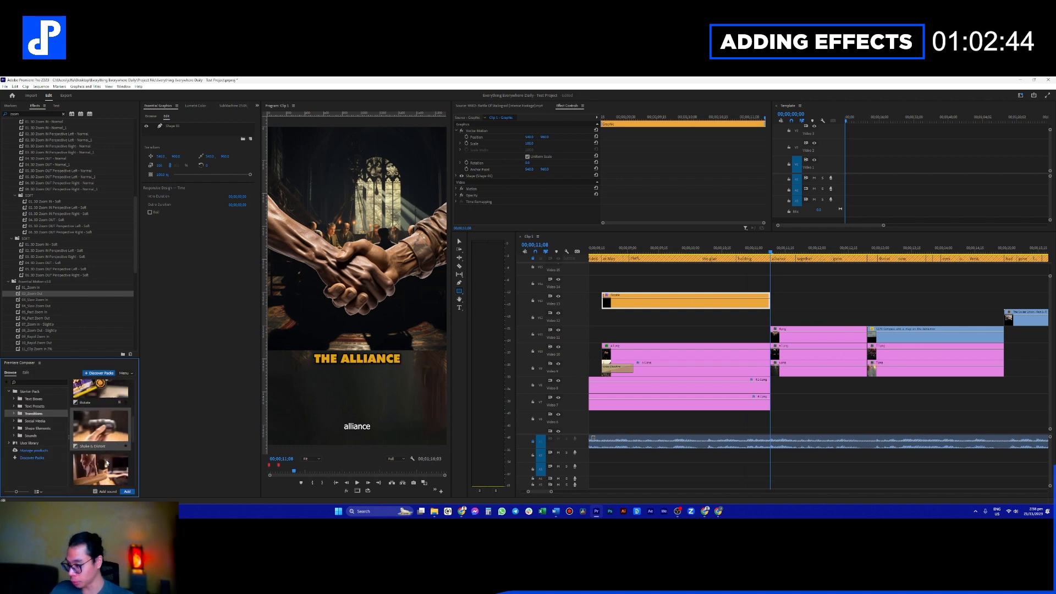
drag(112, 466, 776, 283)
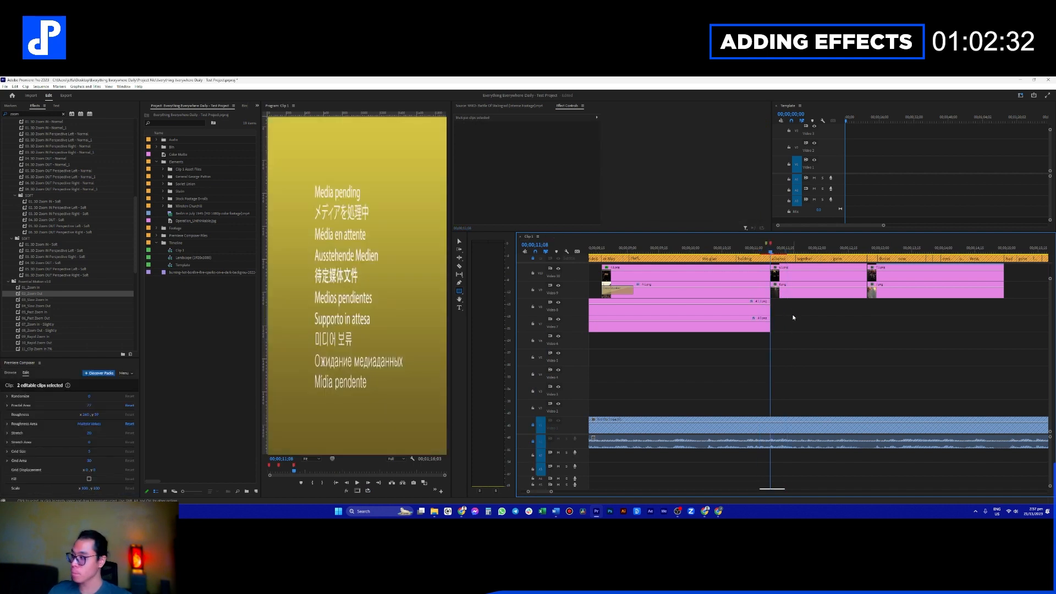
Step: Move the glitch transition's sound clip up to a higher audio track and play back the transition
scroll(581, 332, down, 4)
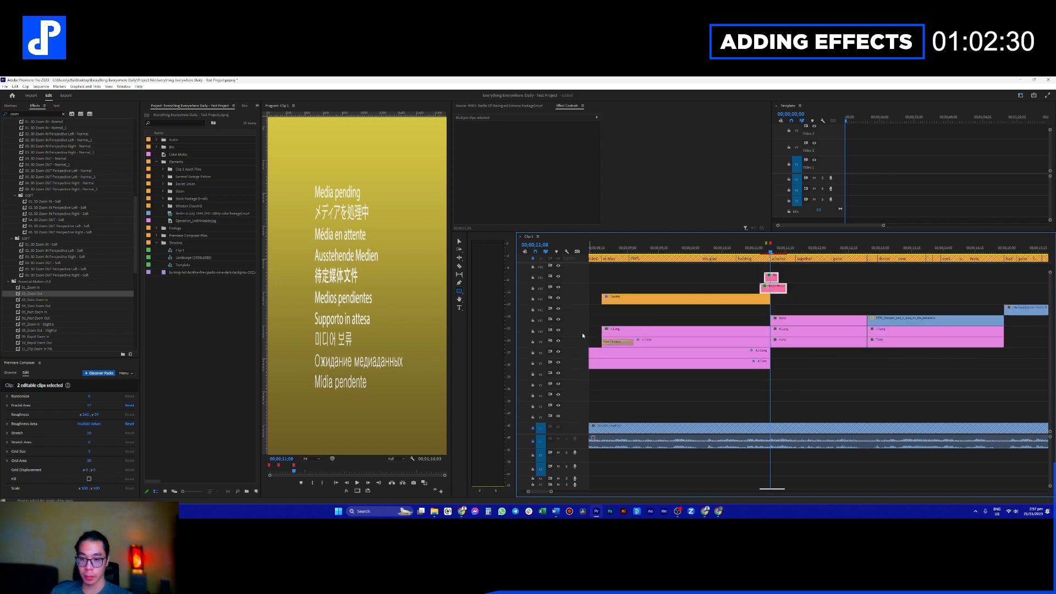
scroll(572, 460, down, 3)
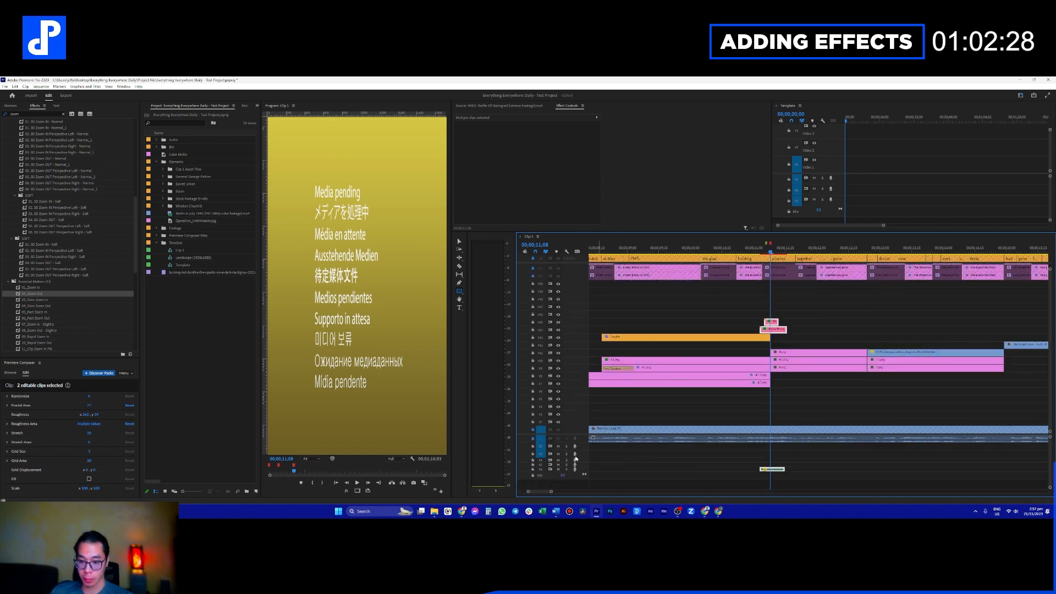
click(779, 466)
drag(780, 466, 779, 446)
click(803, 401)
scroll(579, 454, up, 3)
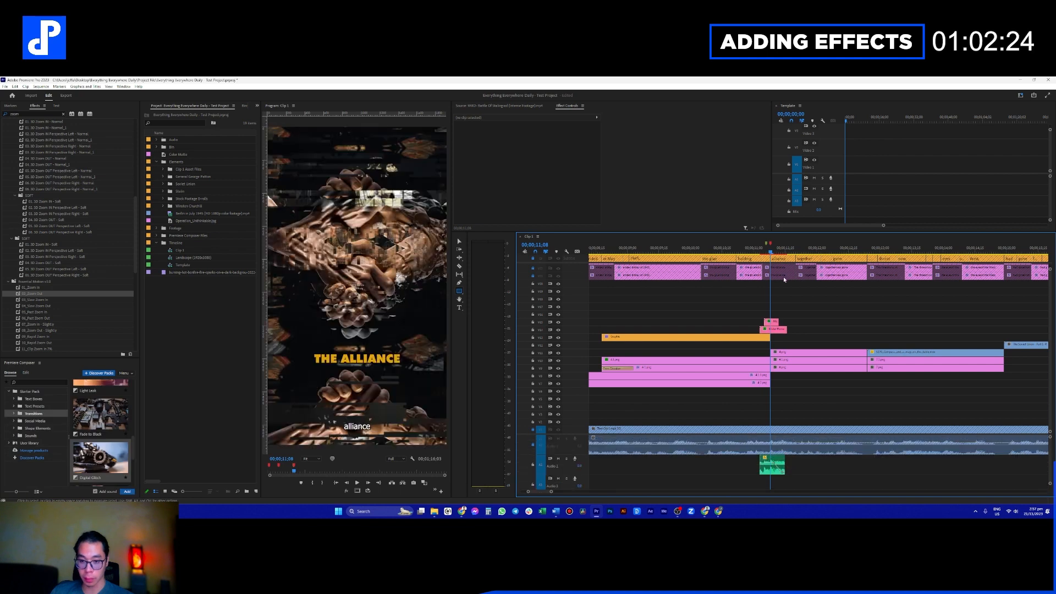
key(space)
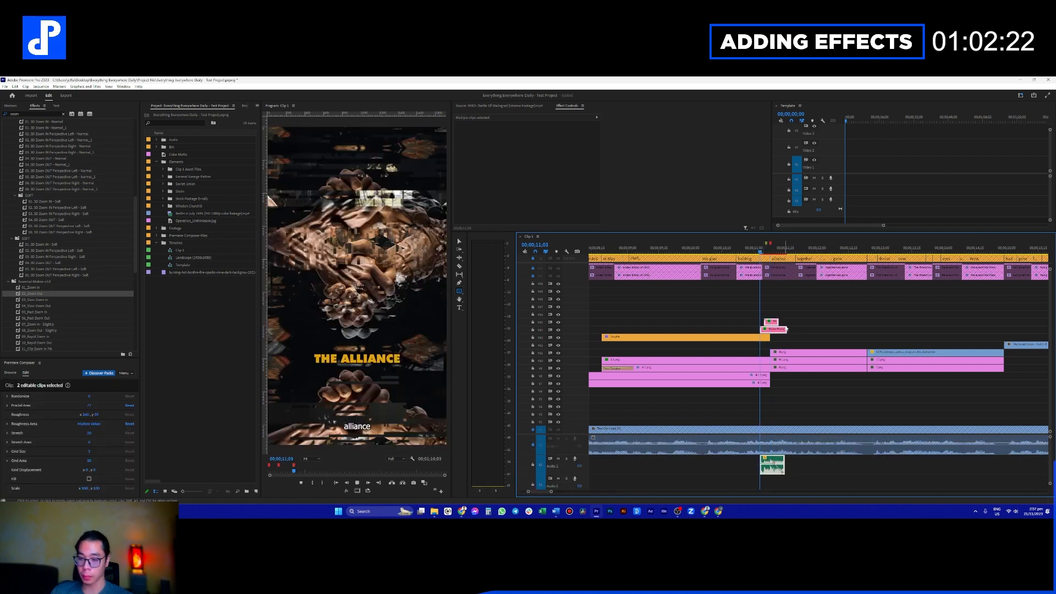
scroll(786, 328, up, 2)
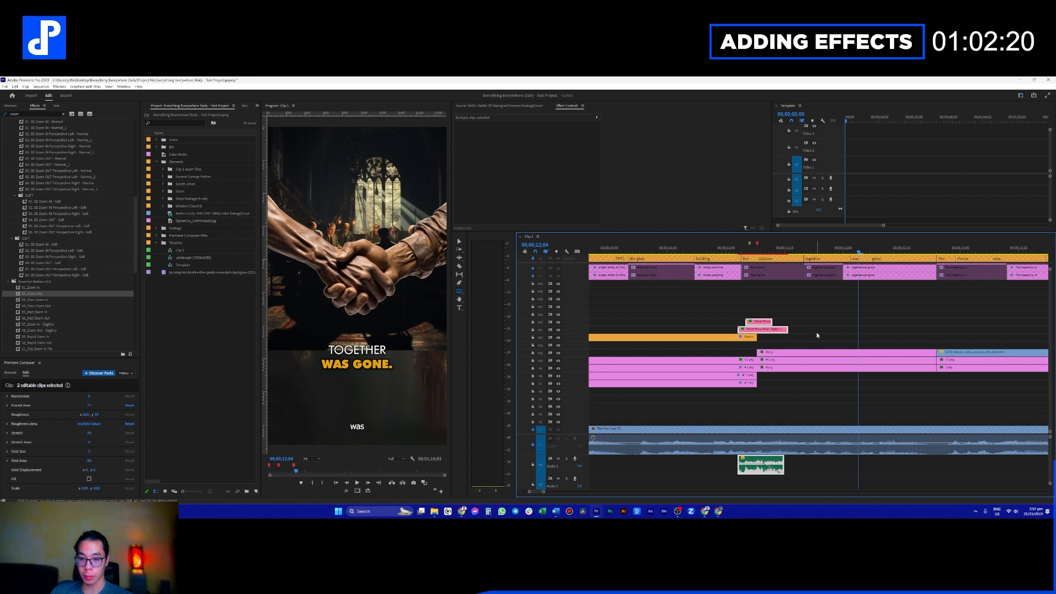
Step: Reposition the seated council image lower in the frame beneath the clasped hands
click(816, 335)
click(813, 352)
click(810, 360)
click(808, 367)
click(772, 361)
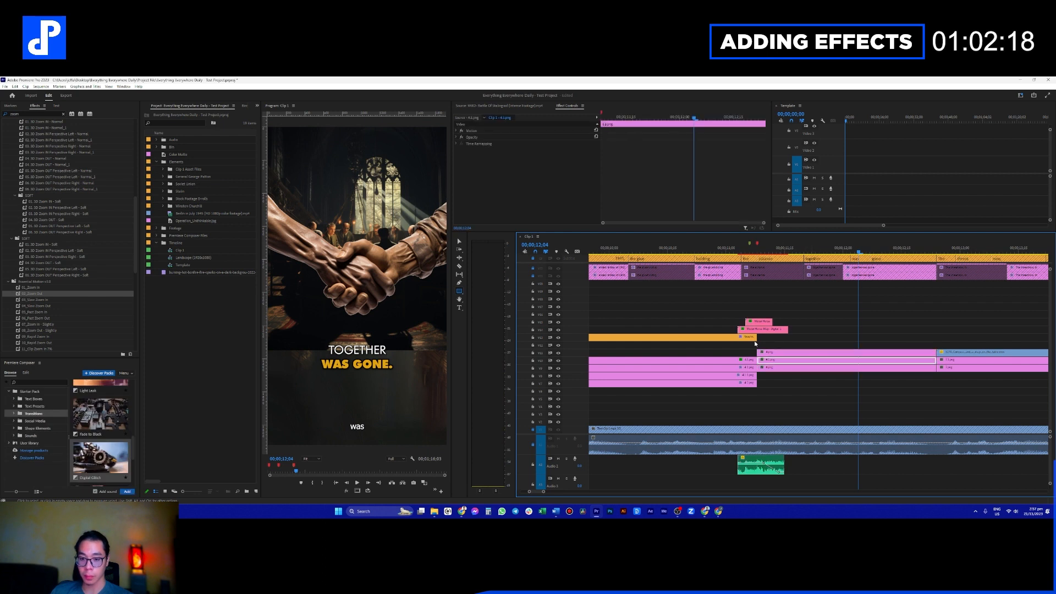
click(497, 132)
drag(390, 325, 393, 406)
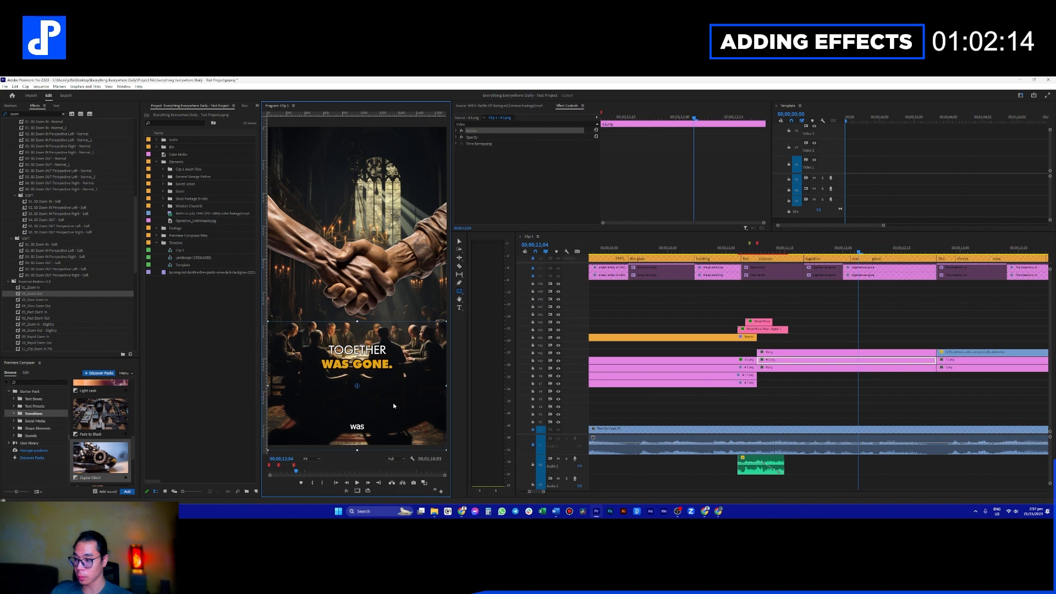
Step: Apply the Zoom In preset to the council image and Zoom Out to the background layer below, previewing from the glitch transition
click(33, 113)
drag(45, 287, 792, 363)
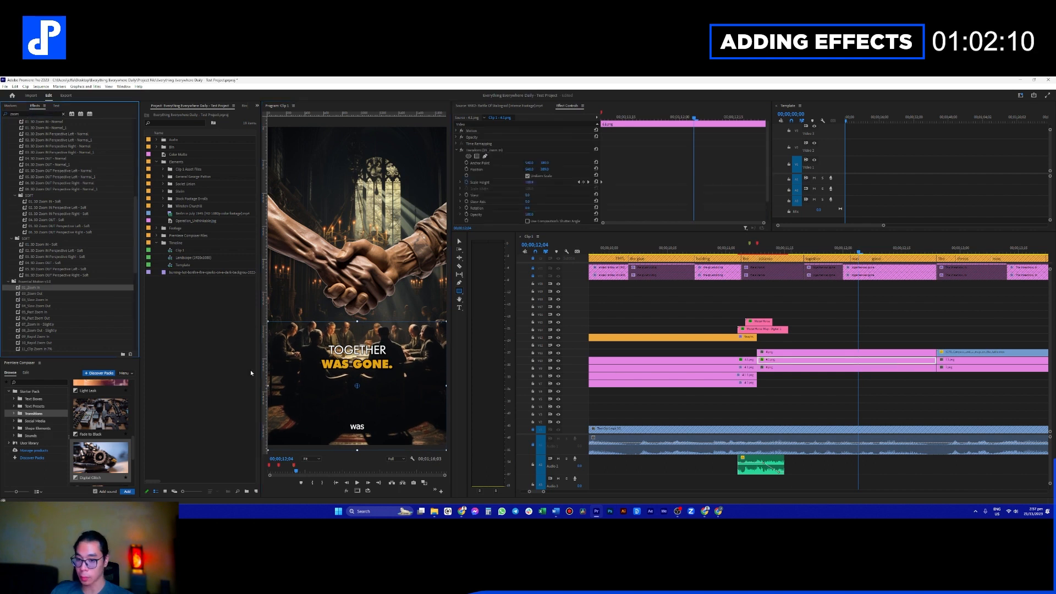
drag(33, 293, 792, 366)
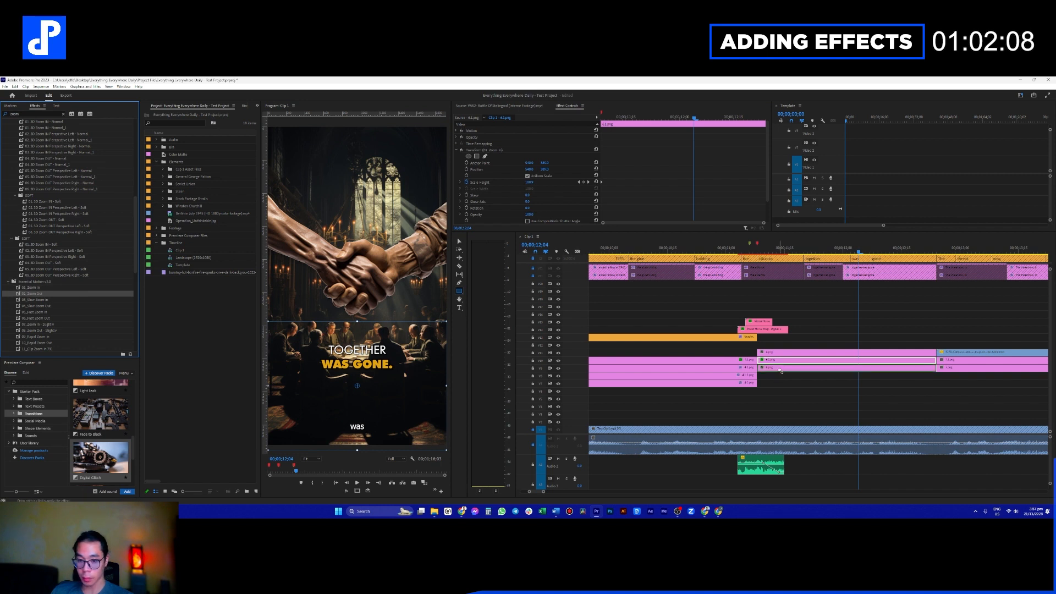
click(749, 252)
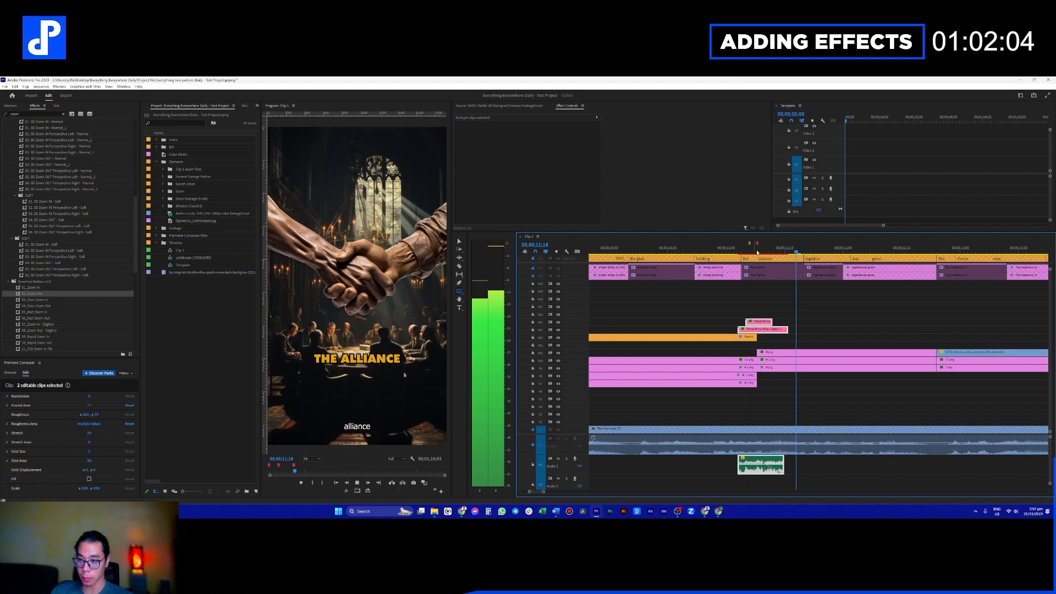
key(space)
Step: Trim the clasped-hands clip to start just before the "Together" caption, with a Cross Dissolve at its start
click(761, 353)
drag(761, 354, 841, 352)
key(ctrl+d)
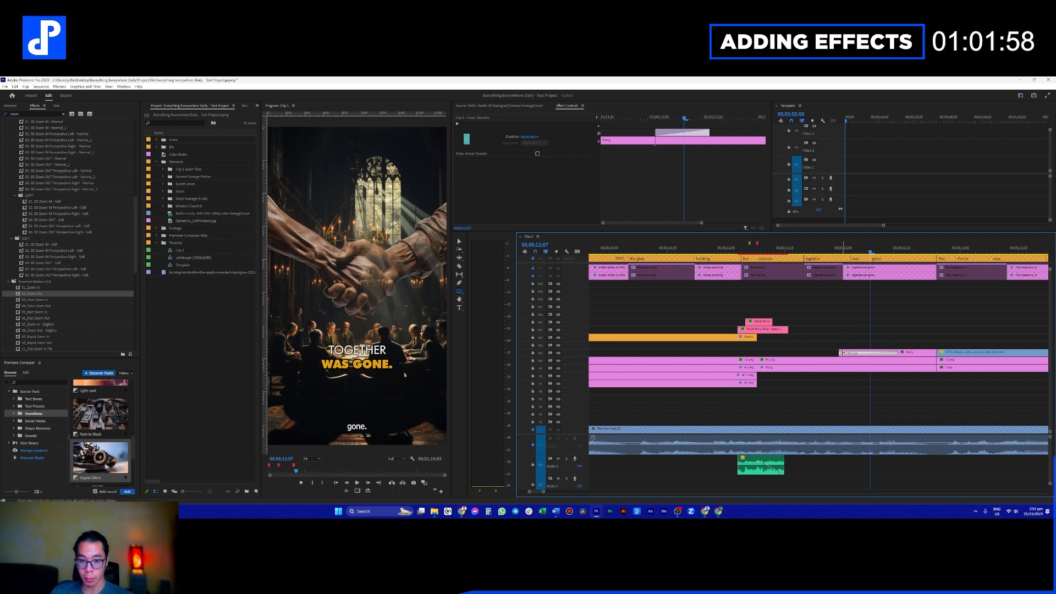
drag(801, 353, 835, 352)
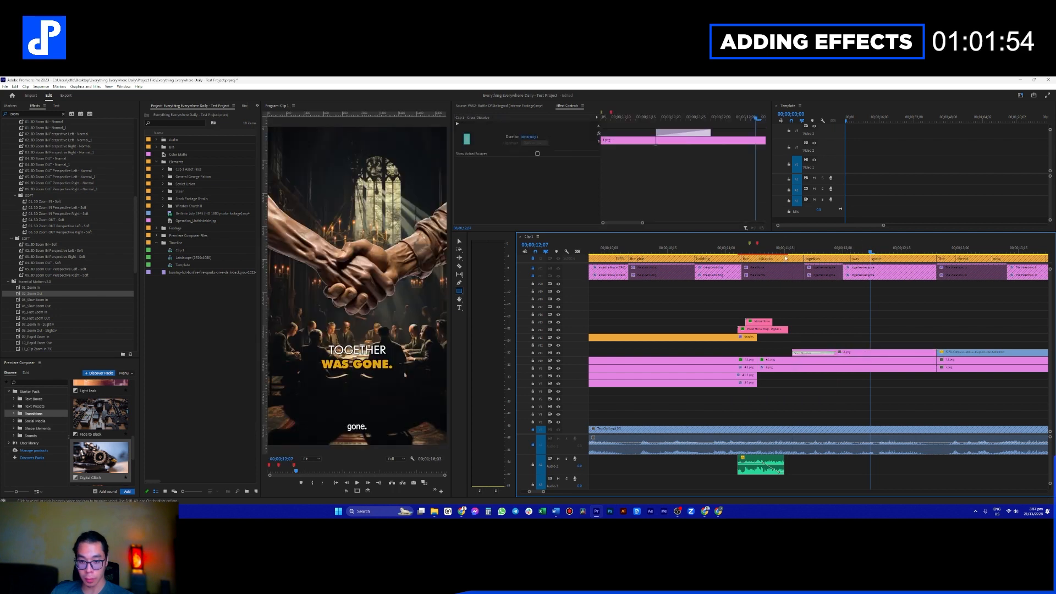
click(784, 245)
key(space)
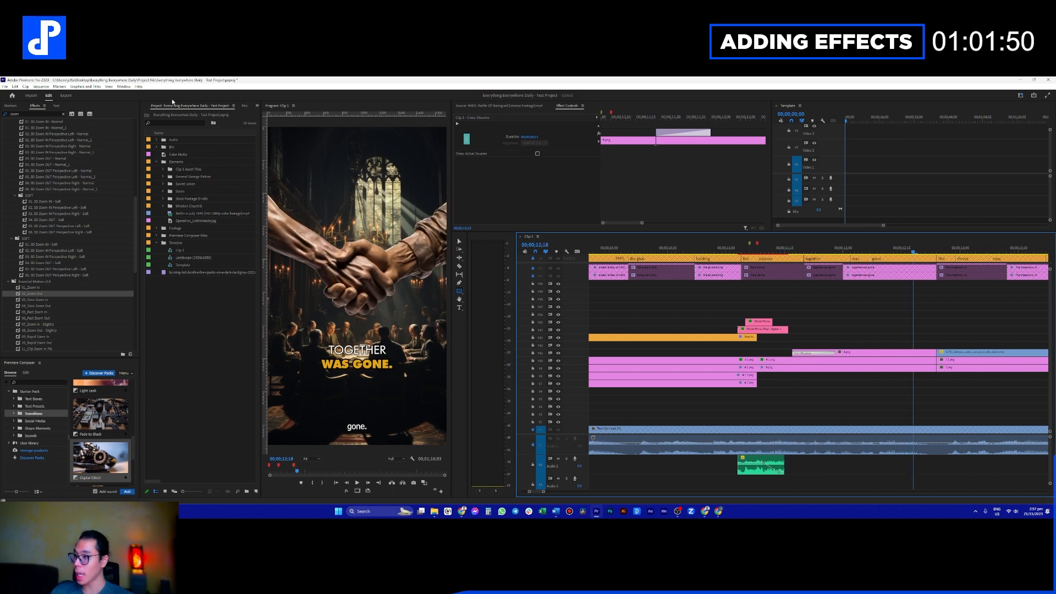
Step: Look through the overlay folders in the media browser and open the Glass folder
click(257, 106)
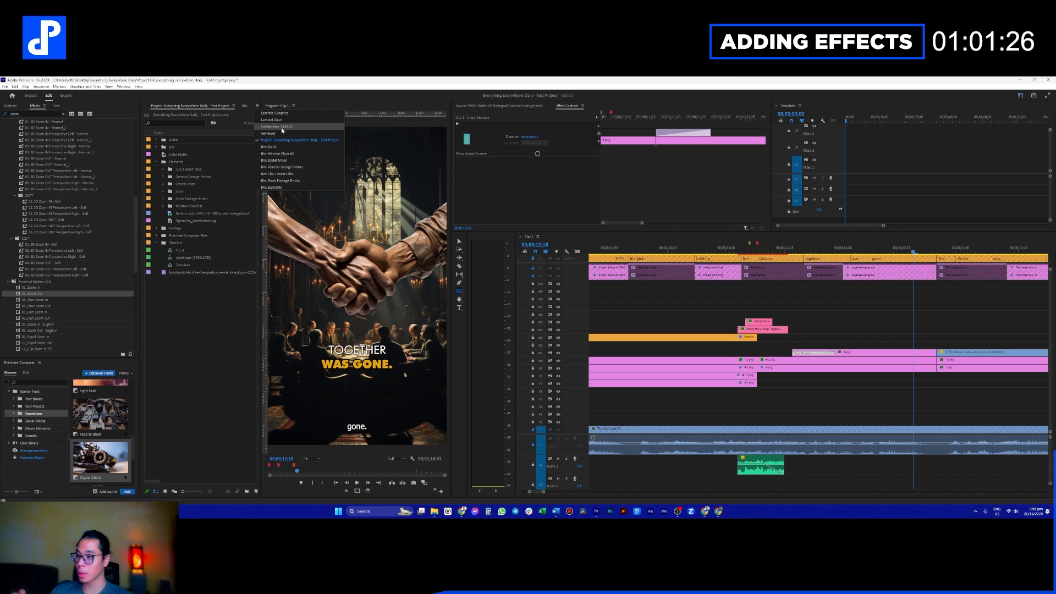
click(263, 133)
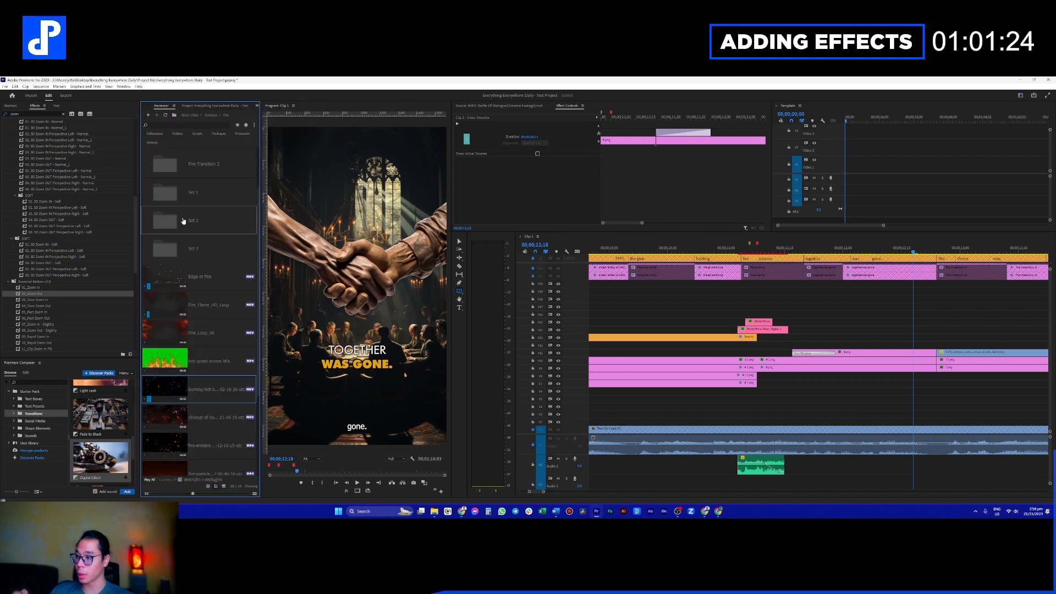
scroll(193, 216, up, 2)
double_click(186, 168)
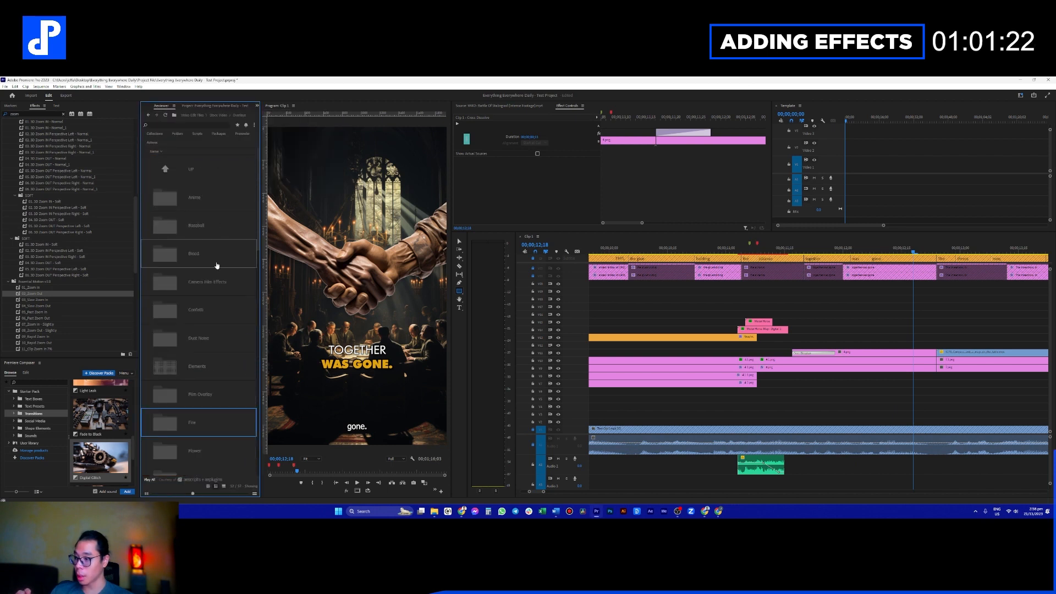
scroll(217, 274, down, 6)
scroll(222, 306, down, 4)
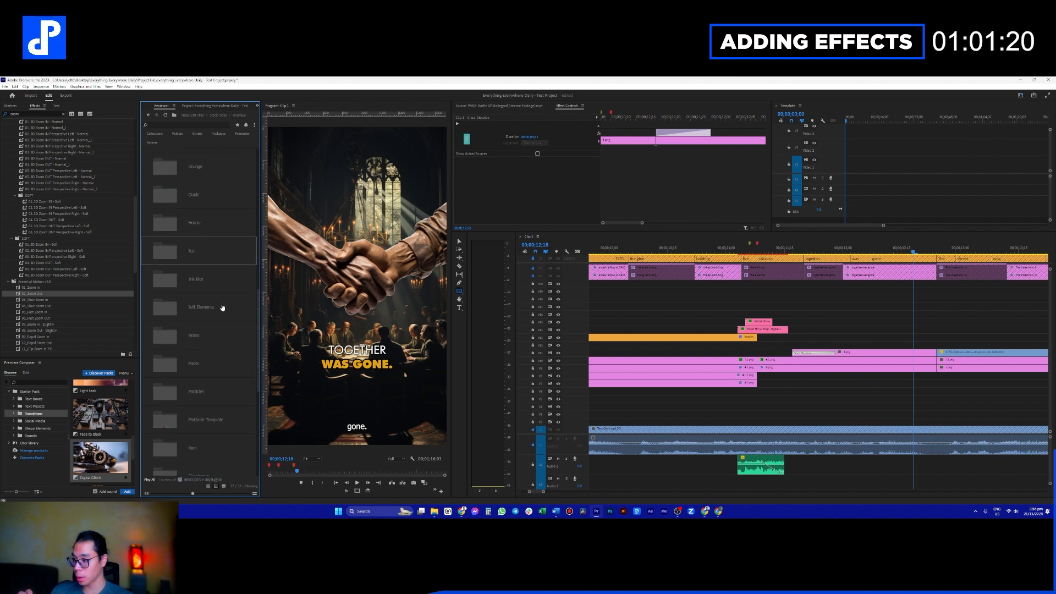
scroll(223, 304, down, 2)
scroll(222, 304, down, 4)
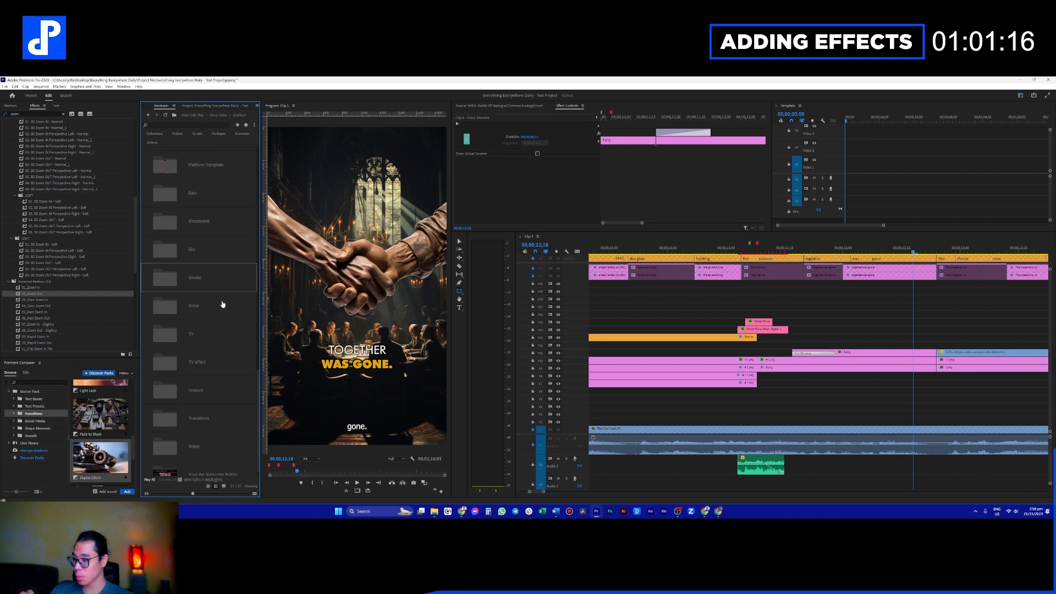
scroll(226, 442, up, 10)
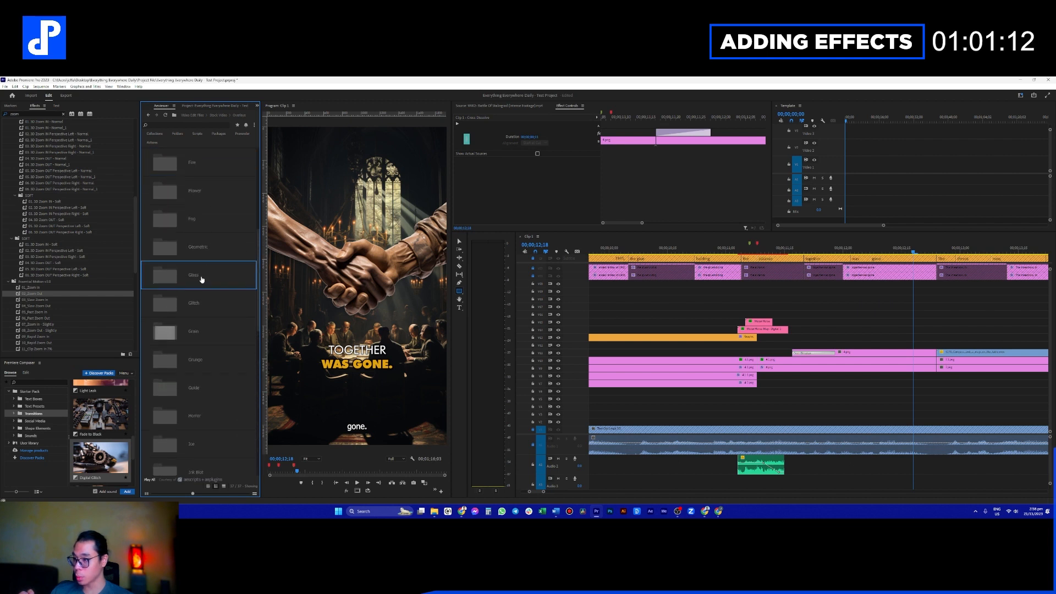
click(186, 212)
Step: Insert the glass-break overlay video and place a copy on an upper video track over the handshake scene
click(204, 196)
mouse_move(216, 197)
mouse_down()
mouse_move(769, 278)
mouse_move(773, 306)
mouse_move(213, 201)
mouse_up()
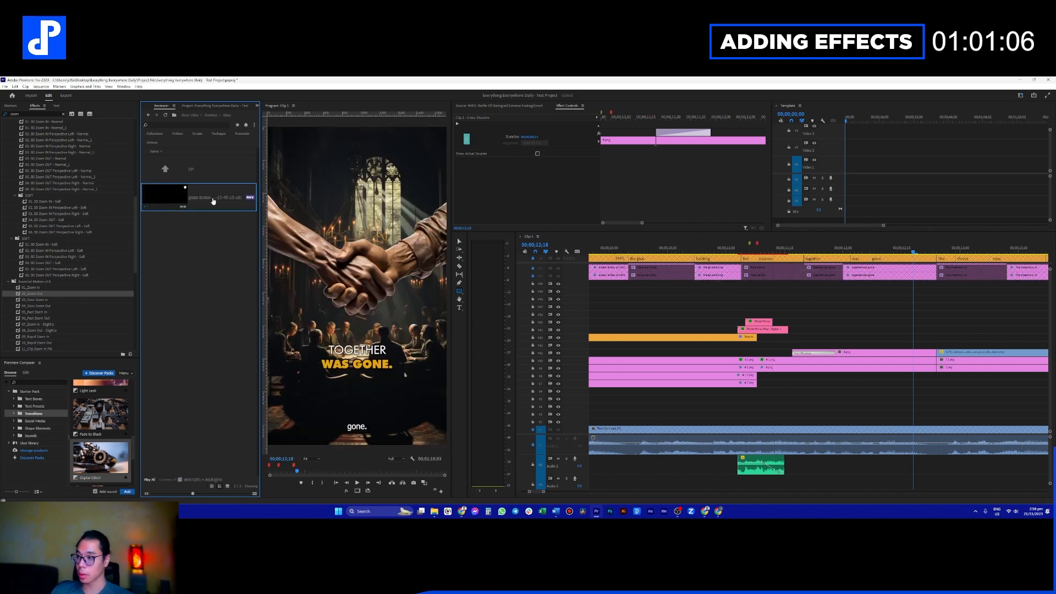
double_click(209, 191)
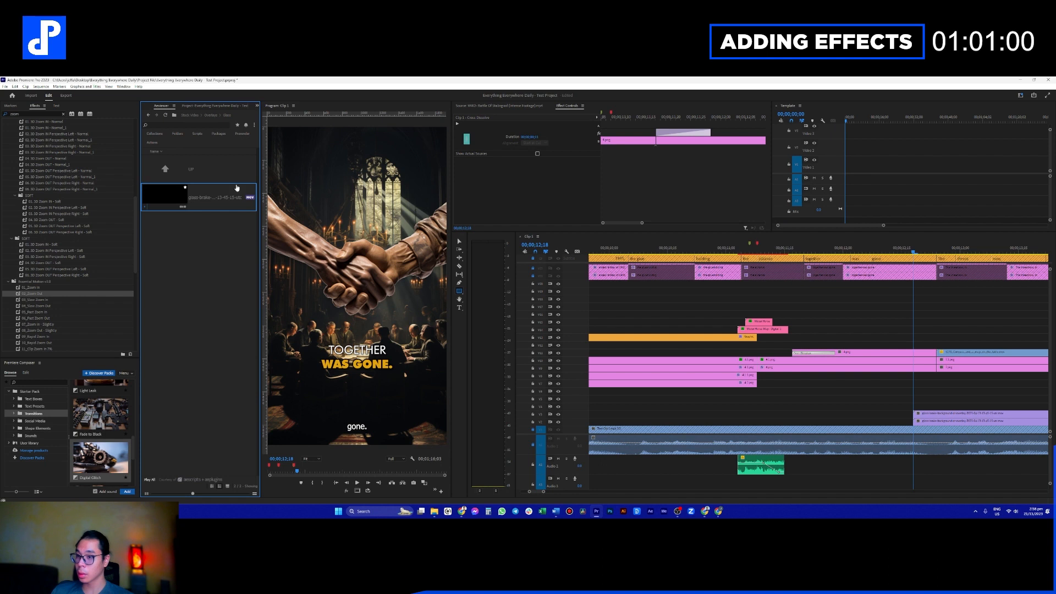
click(499, 105)
click(166, 197)
drag(204, 195, 860, 307)
click(864, 294)
Step: Shorten the upper glass-break overlay so it spans the end of the handshake scene and the start of the following scene
scroll(895, 309, down, 15)
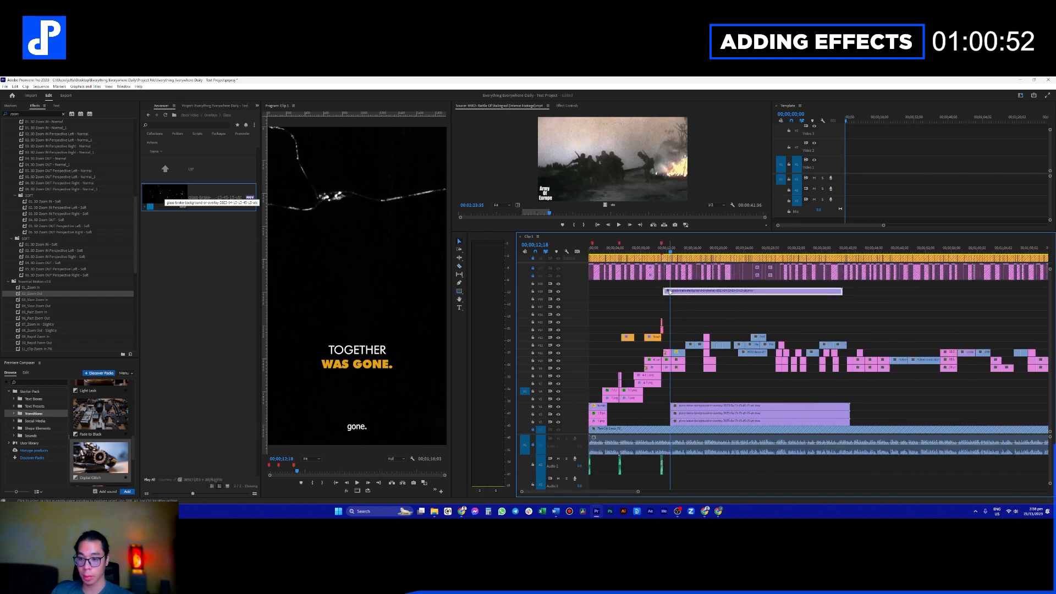
scroll(705, 329, up, 15)
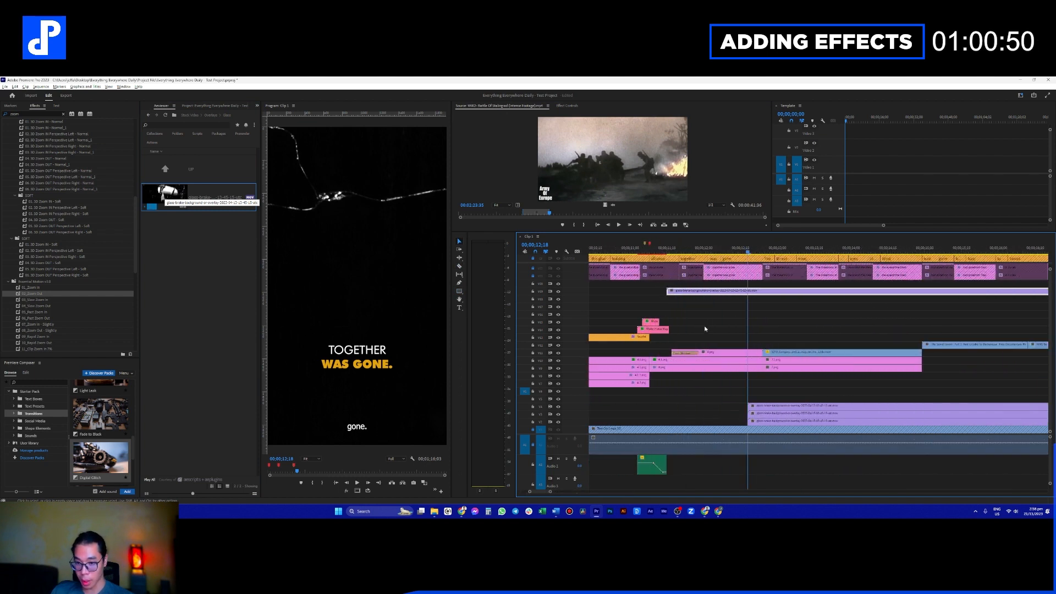
scroll(705, 329, up, 3)
drag(698, 292, 783, 318)
key(ctrl+z)
mouse_move(828, 291)
mouse_down()
mouse_move(820, 296)
mouse_move(834, 296)
mouse_up()
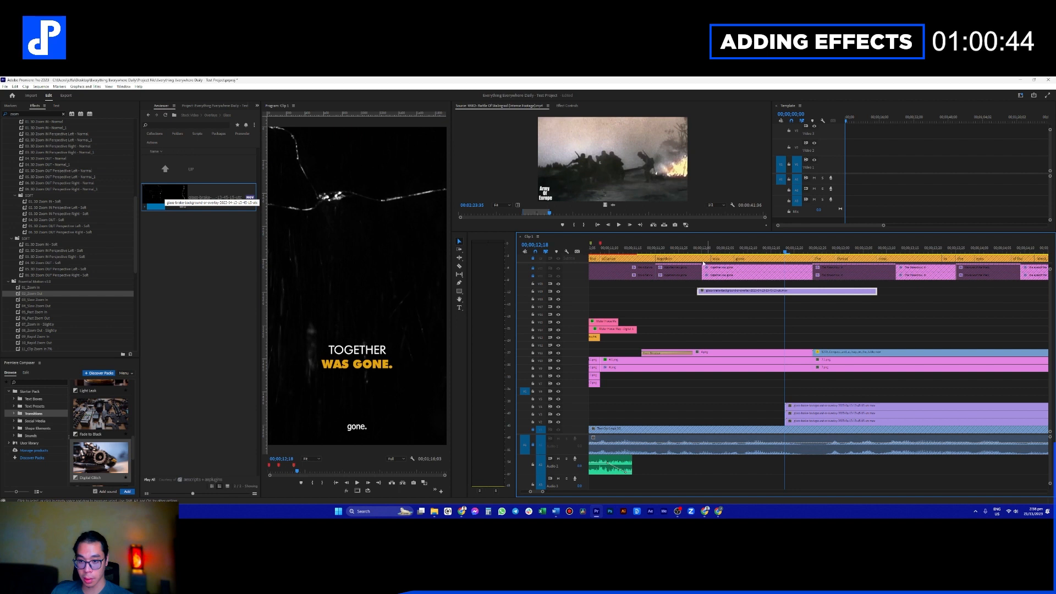
Step: Find the frame where the glass cracks and scale the overlay down until it forms a band across the middle of the frame
drag(695, 247, 766, 257)
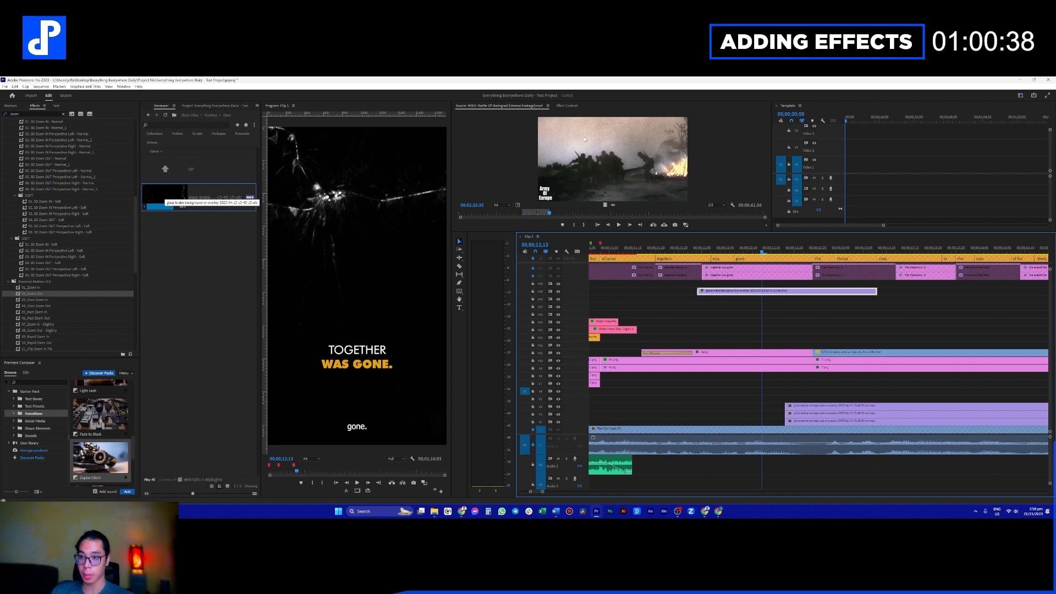
click(566, 106)
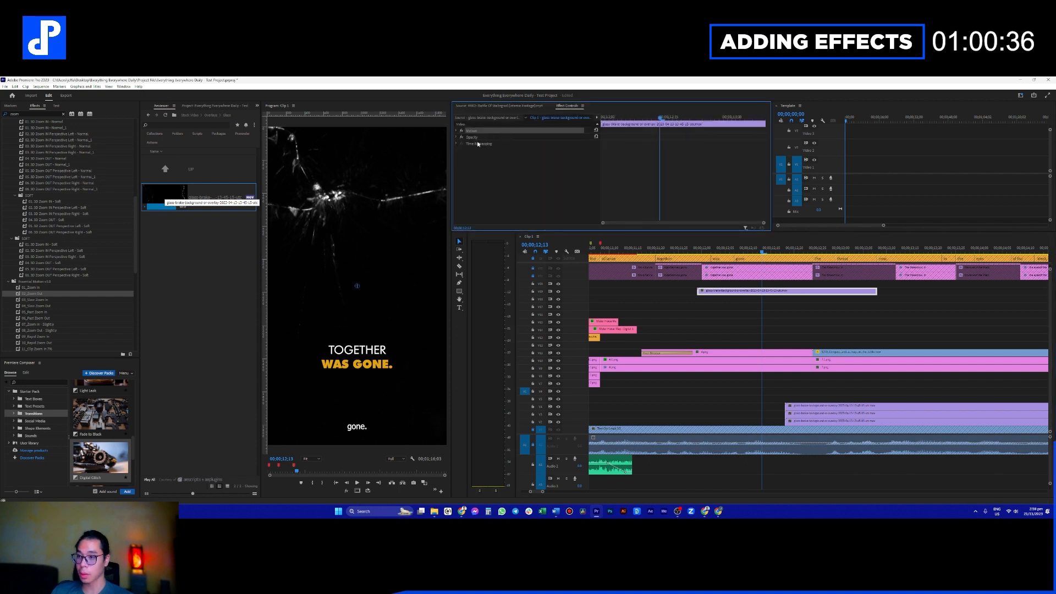
click(459, 132)
drag(530, 144, 503, 144)
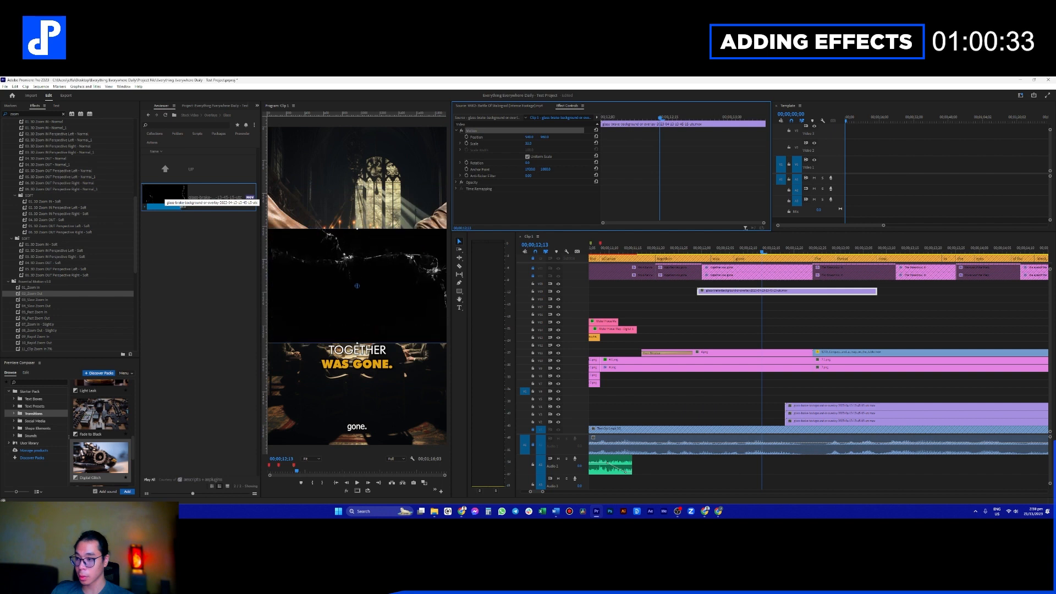
Step: Turn off uniform scaling for the glass-break overlay, stretch it to fill the vertical frame, and play it back
click(527, 157)
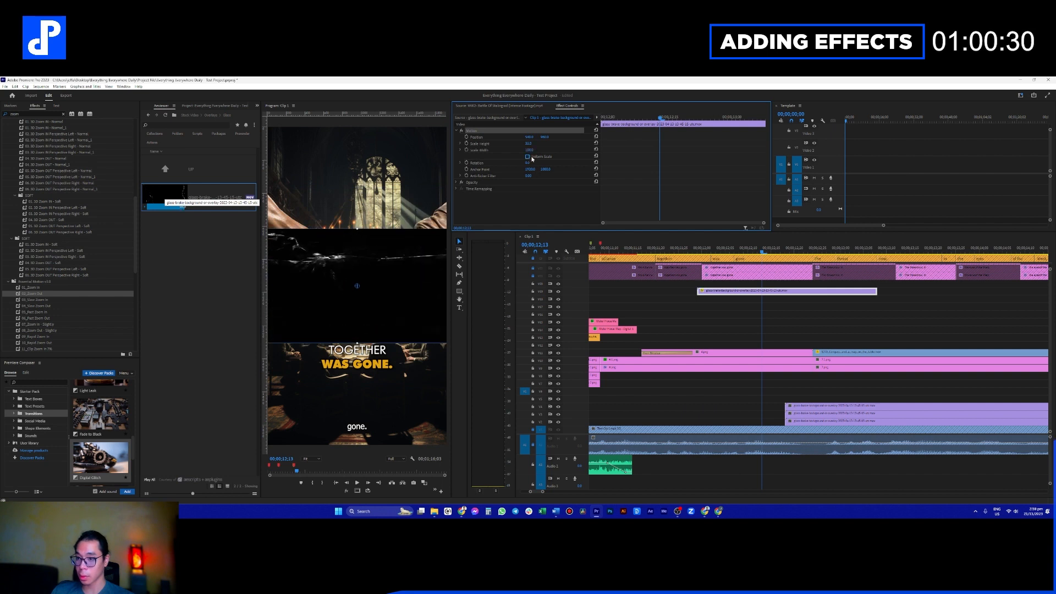
drag(528, 149, 495, 150)
drag(357, 228, 363, 127)
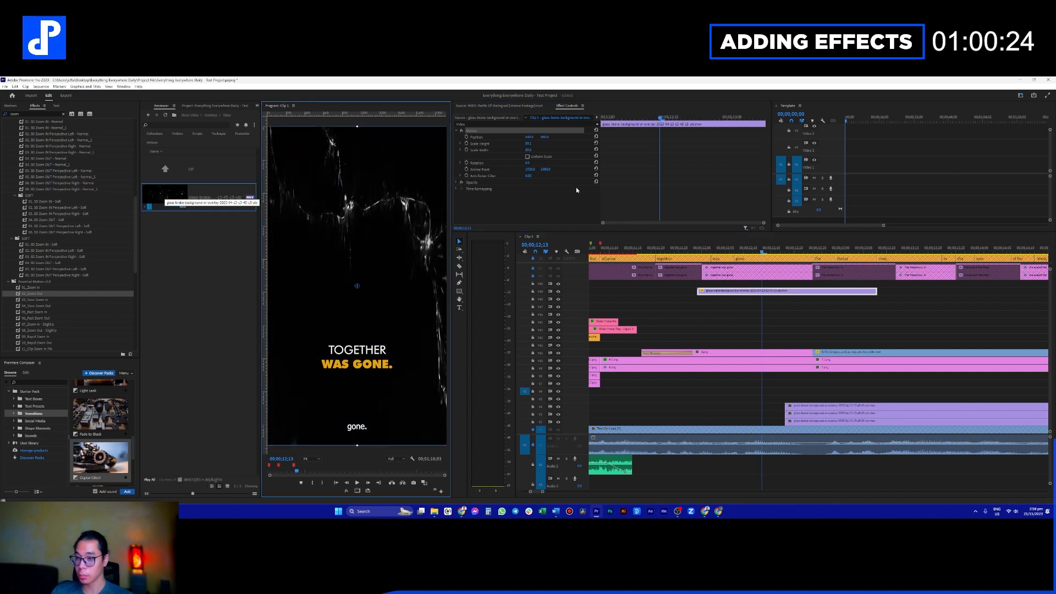
click(697, 250)
key(space)
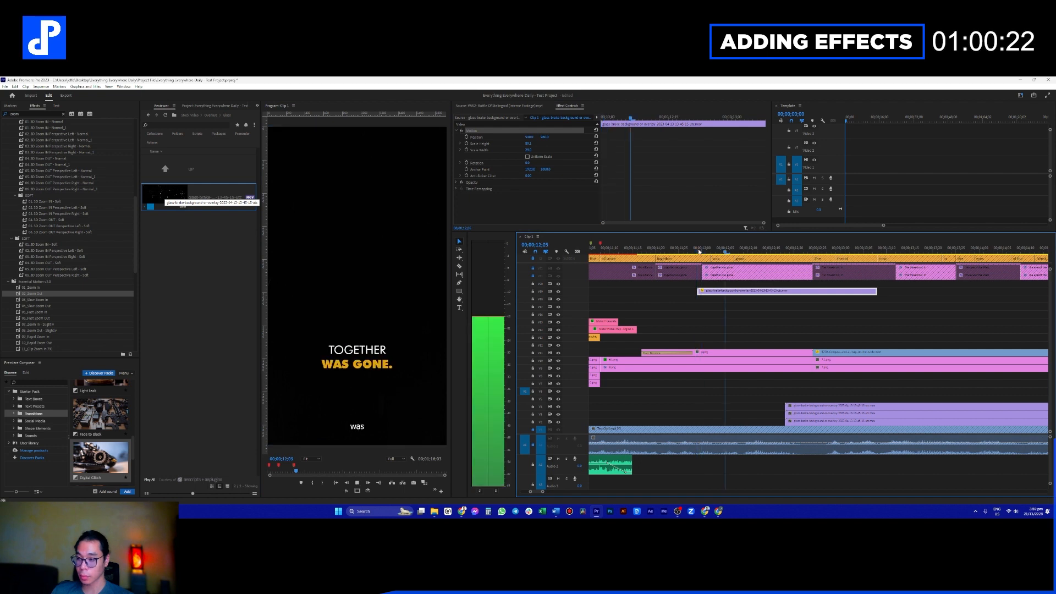
key(space)
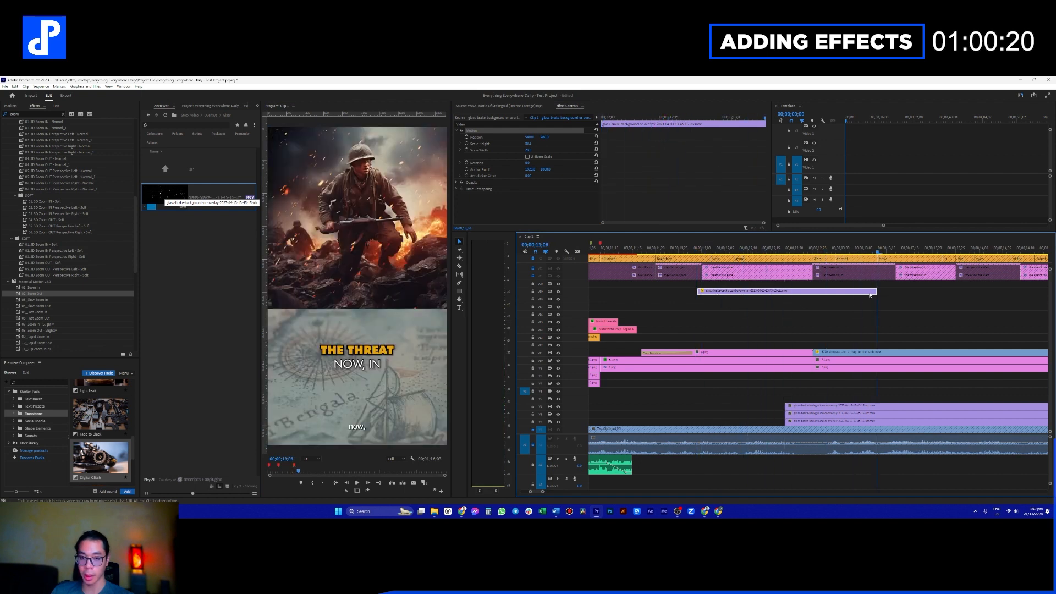
Step: Trim the end of the glass-break overlay to the end of the handshake scene and find a frame with cracked glass
drag(859, 292, 811, 294)
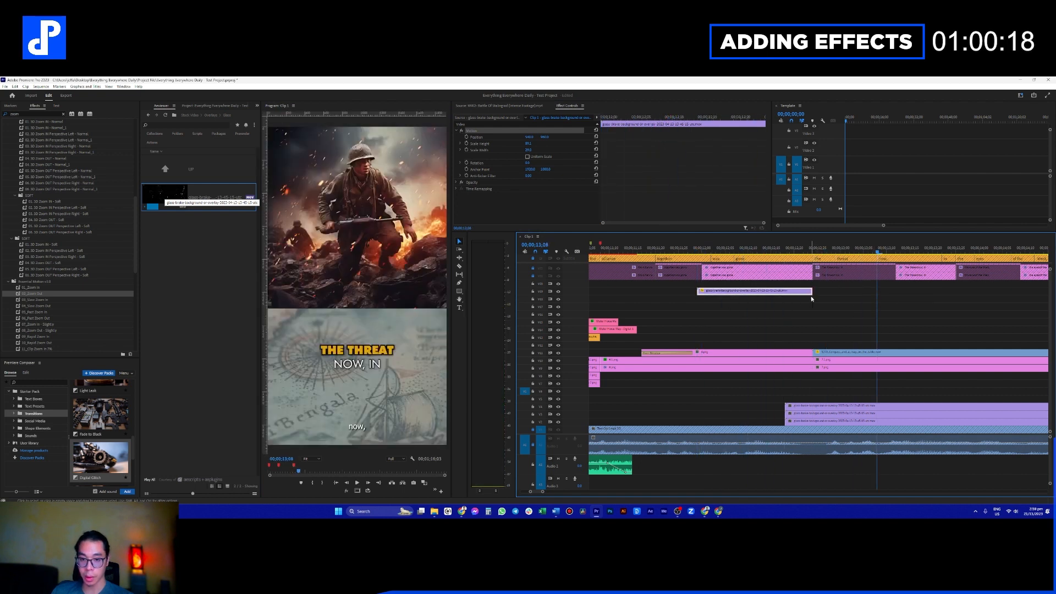
click(781, 250)
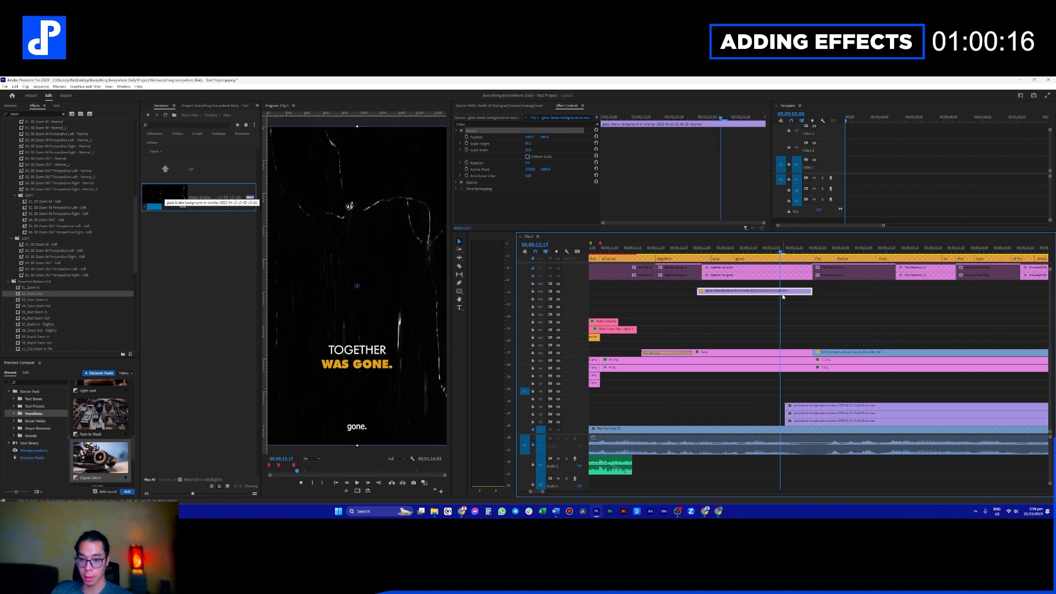
drag(747, 248, 785, 253)
Step: Try the Multiply blend mode on the glass-break overlay, and set it to Screen instead
click(459, 183)
click(543, 201)
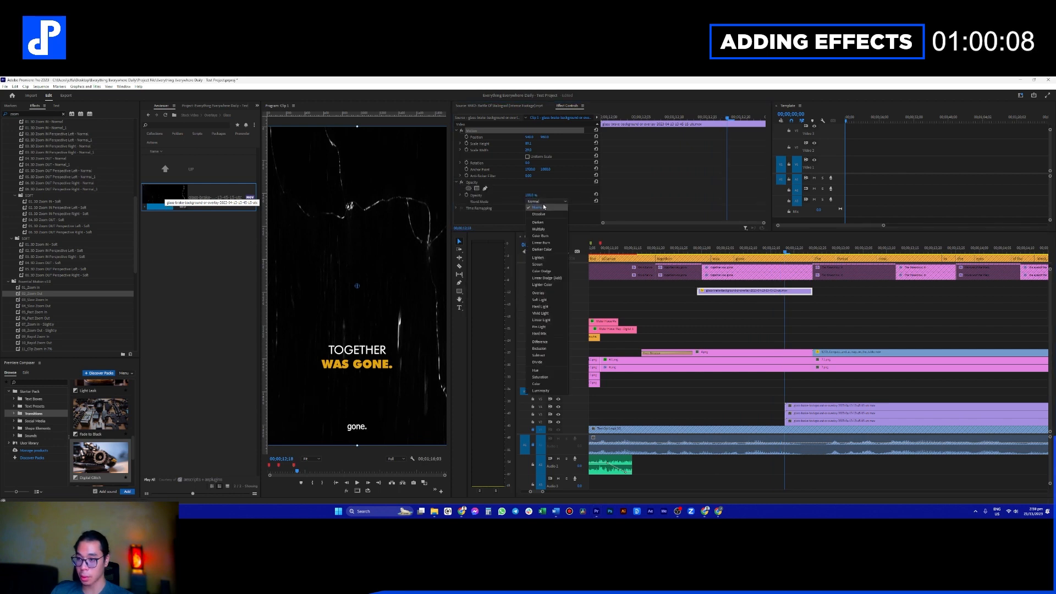
click(541, 229)
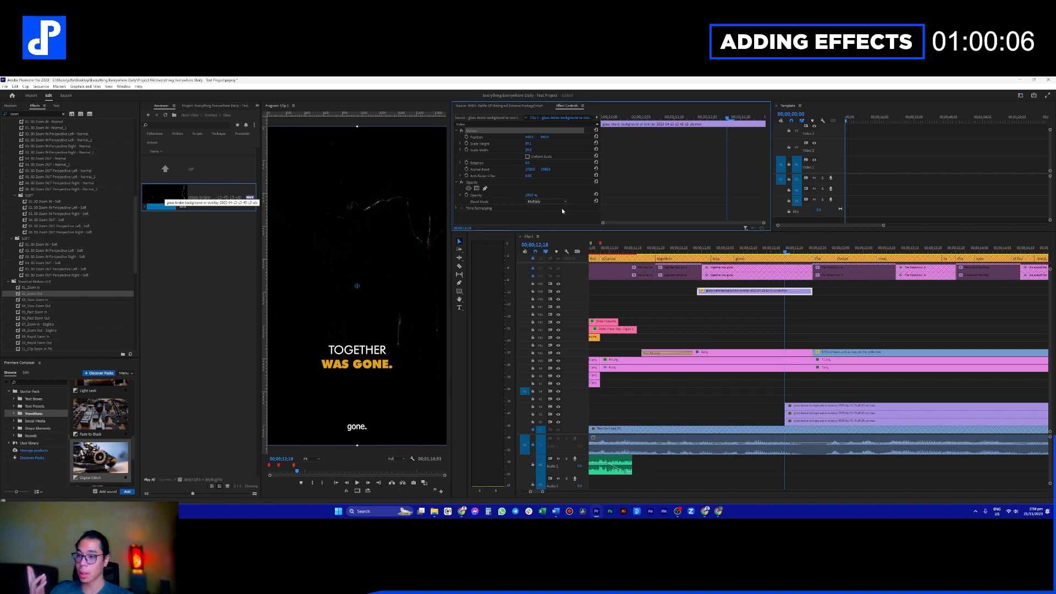
click(554, 204)
click(551, 202)
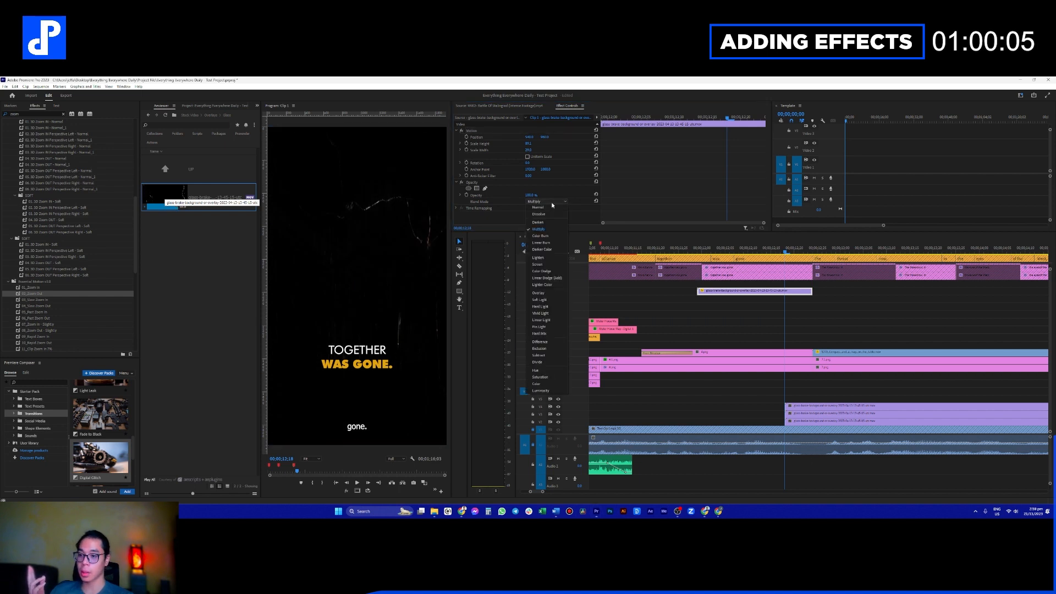
click(548, 264)
Step: Move the glass-break overlay lower over the handshake image and stretch its height up past the frame's upper edge
click(702, 253)
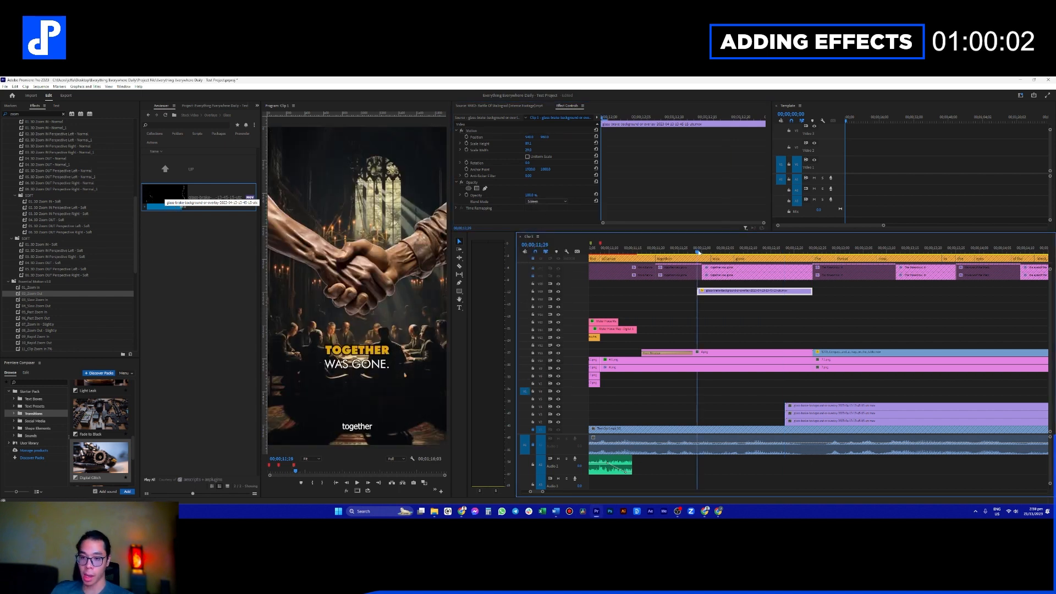
key(space)
drag(736, 251, 766, 250)
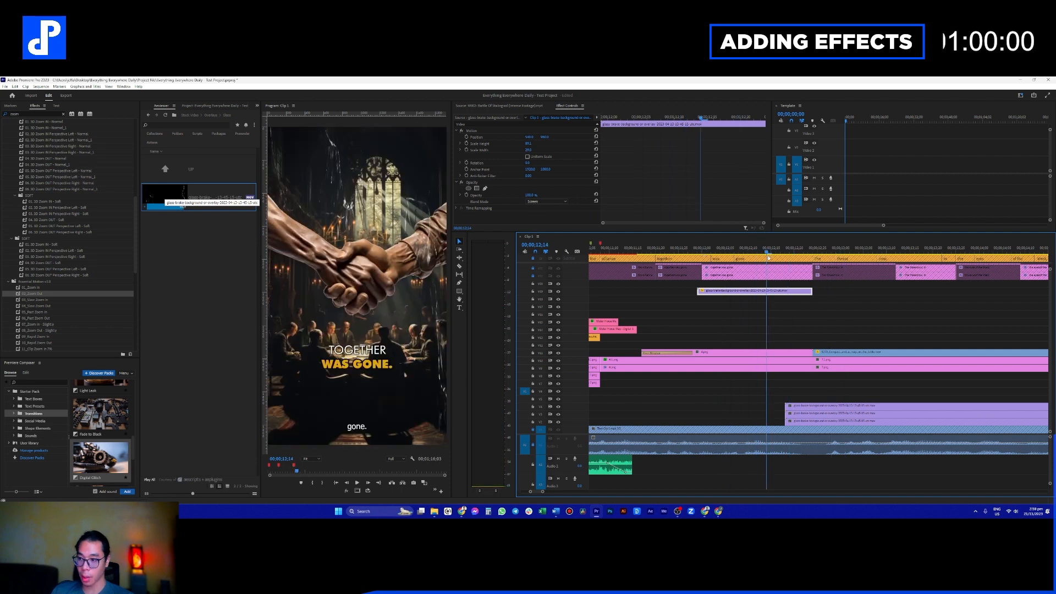
click(504, 137)
drag(376, 176, 376, 215)
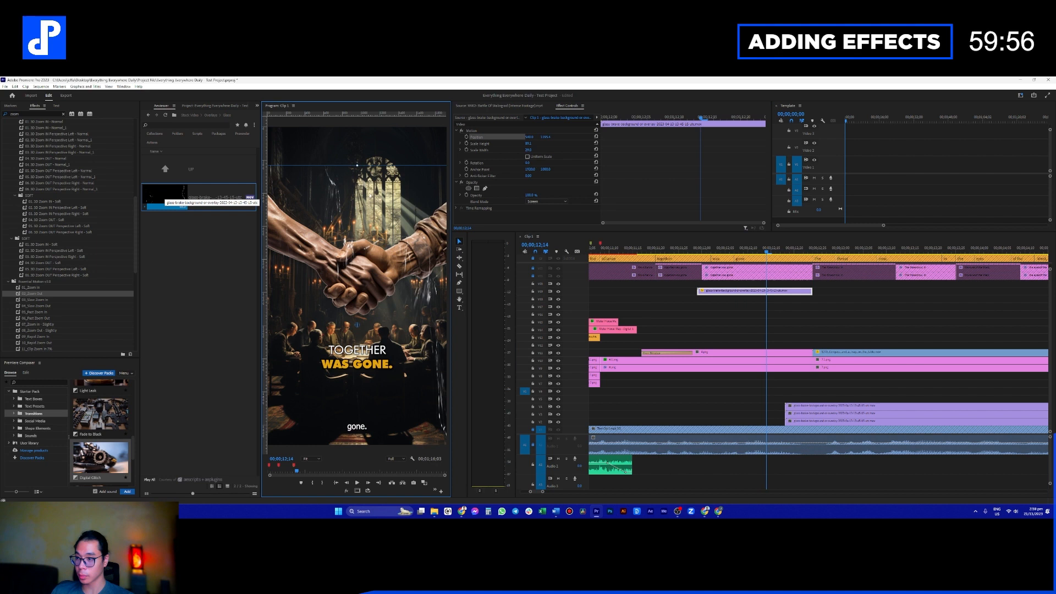
drag(357, 165, 361, 117)
drag(709, 247, 794, 253)
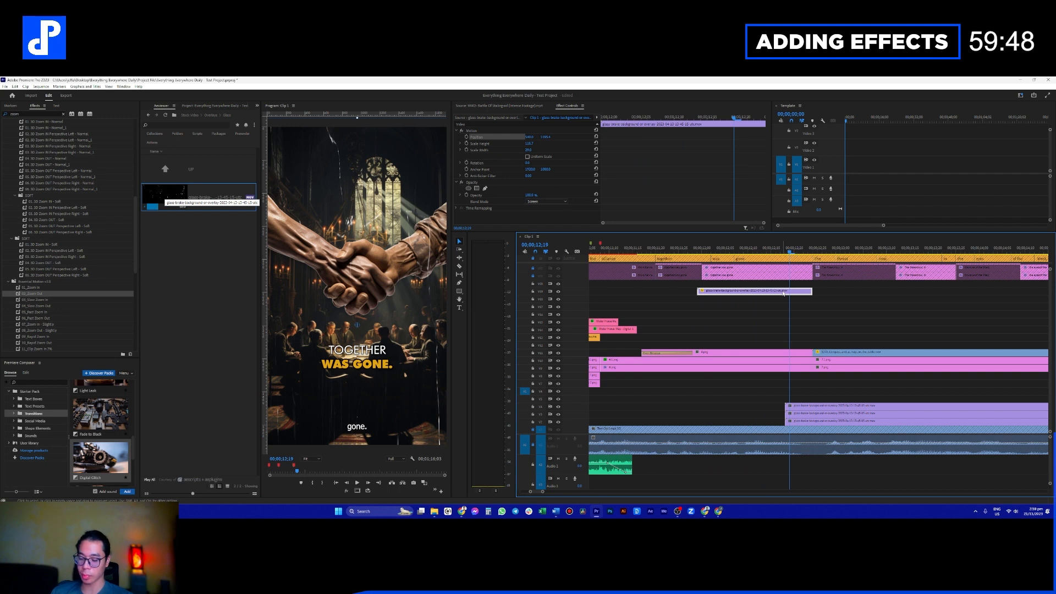
Step: Slip the glass-break overlay's footage within its clip so the glass cracks earlier, and play the scene
drag(785, 291, 694, 302)
drag(589, 309, 653, 314)
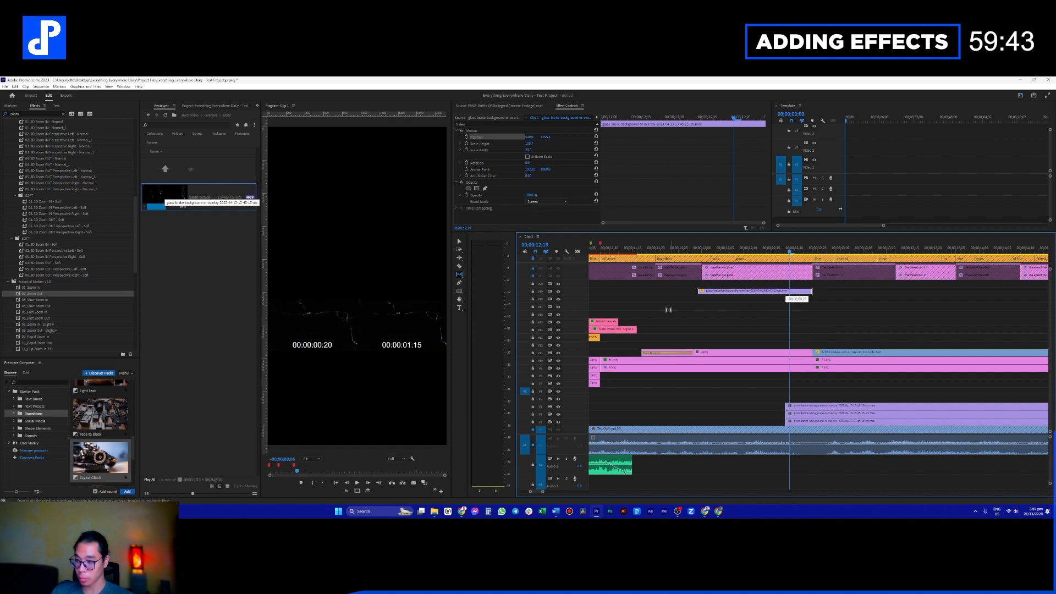
drag(579, 307, 522, 308)
key(v)
key(space)
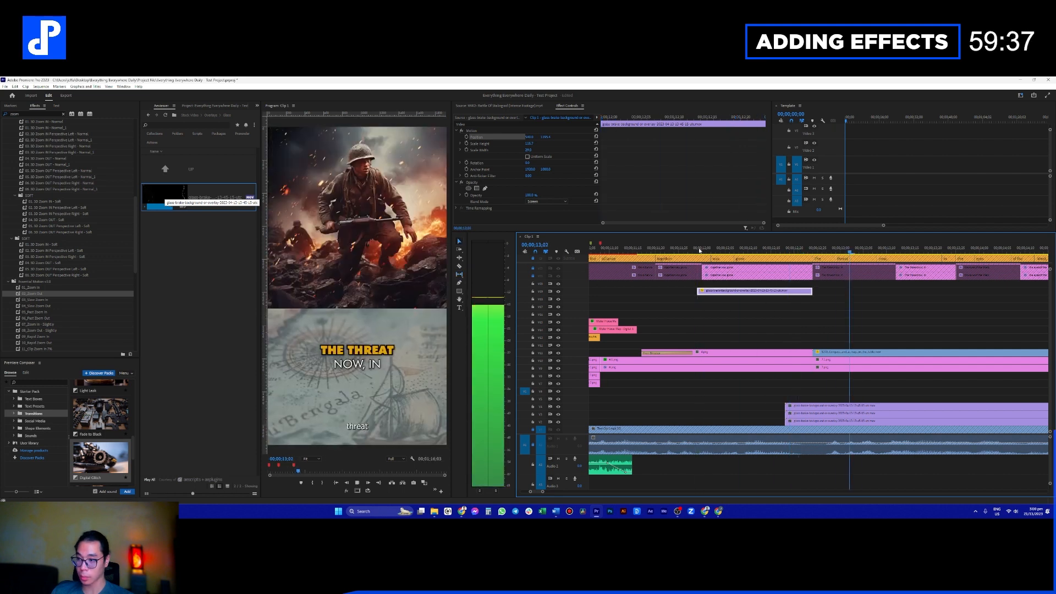
Step: Slip the overlay's footage slightly back so the crack starts a little later, and replay the handshake scene
click(738, 251)
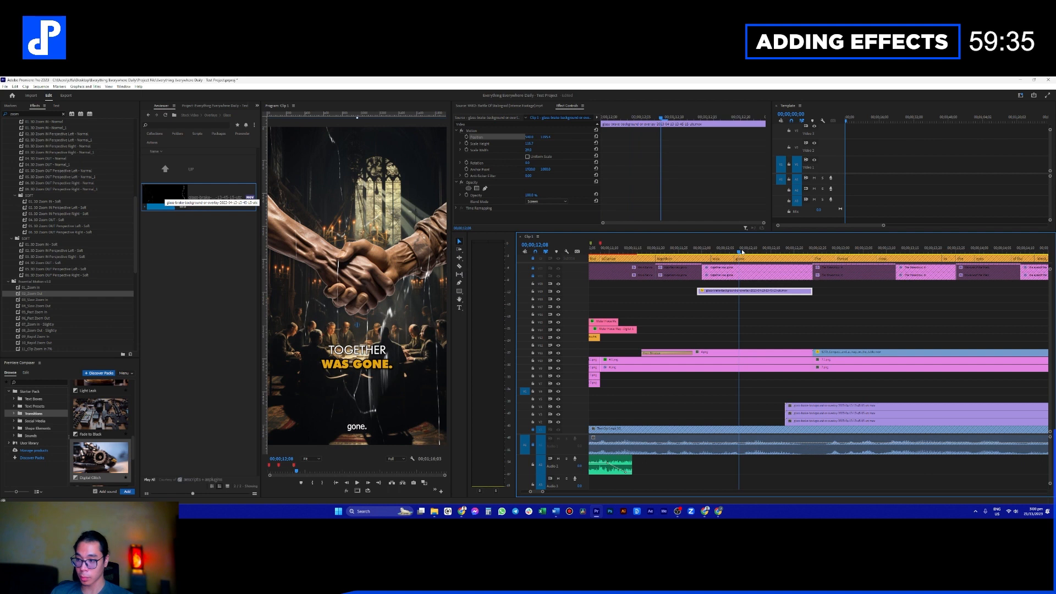
drag(734, 293, 742, 289)
key(v)
click(698, 247)
key(space)
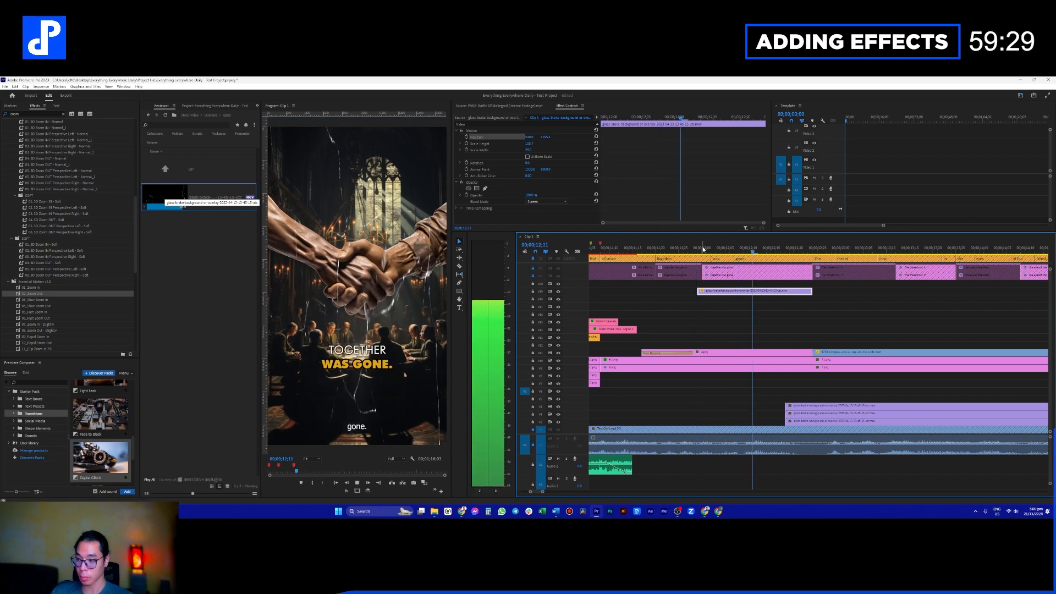
key(space)
Step: Scrub through the crack and move the glass-break overlay down to a video track closer to the handshake clips
click(707, 250)
drag(708, 250, 777, 256)
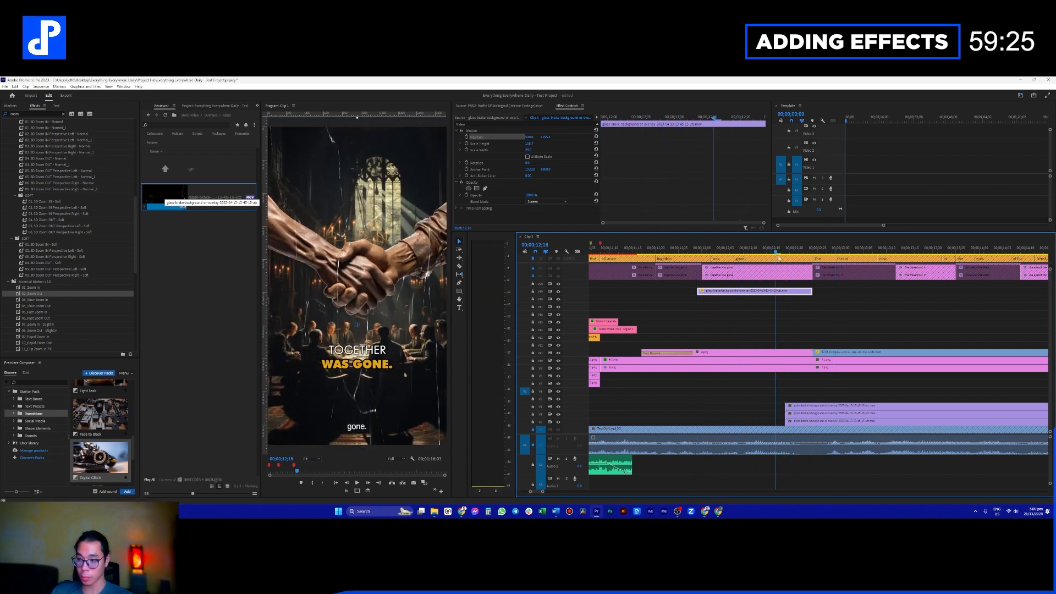
click(736, 311)
drag(738, 295, 754, 331)
Step: Create a new adjustment layer in the project with its default video settings
click(257, 105)
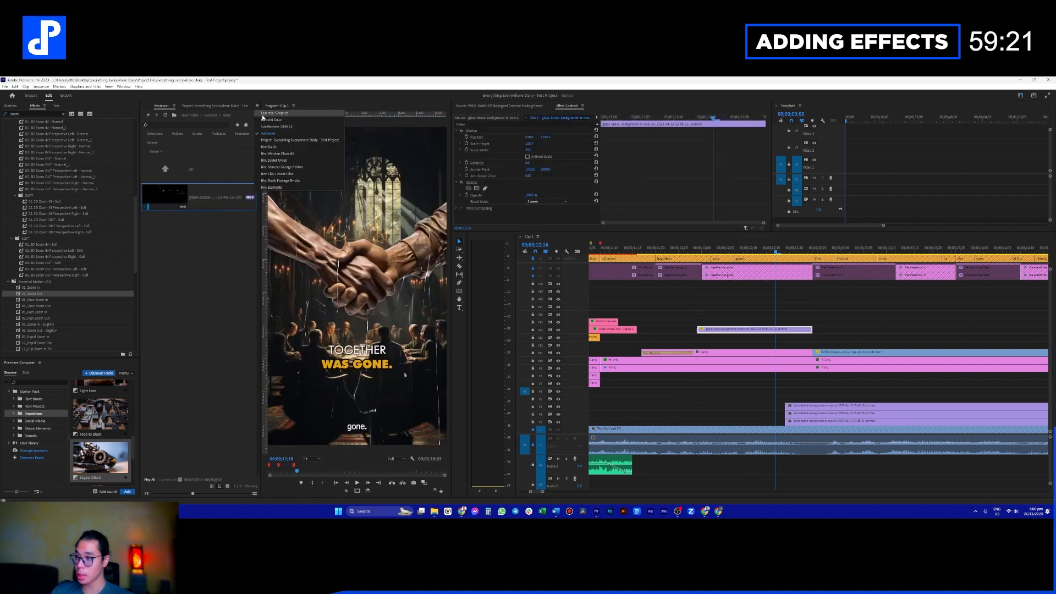
click(273, 113)
click(256, 108)
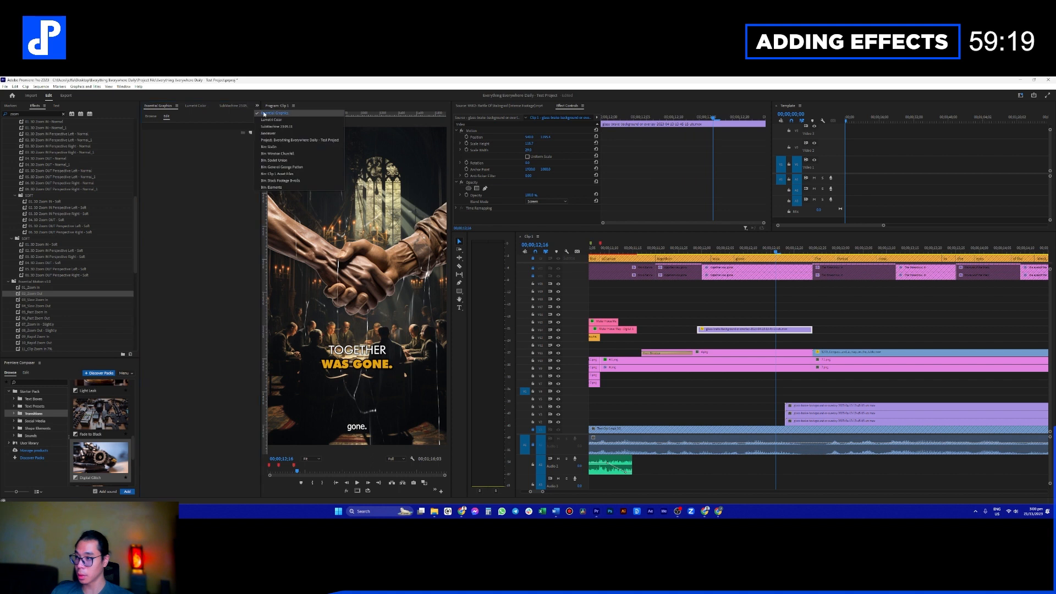
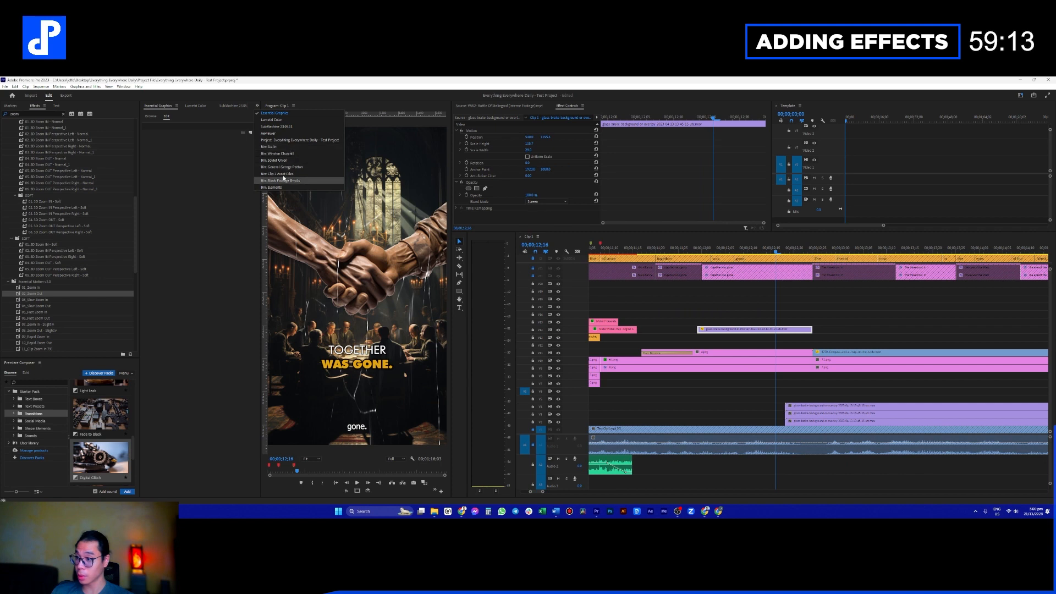
click(282, 140)
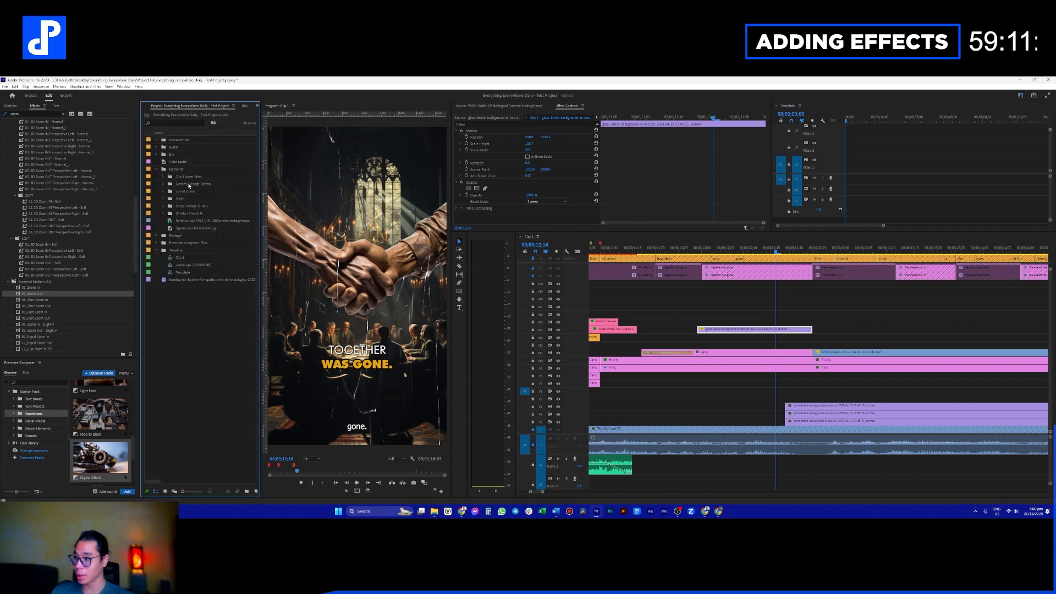
click(256, 491)
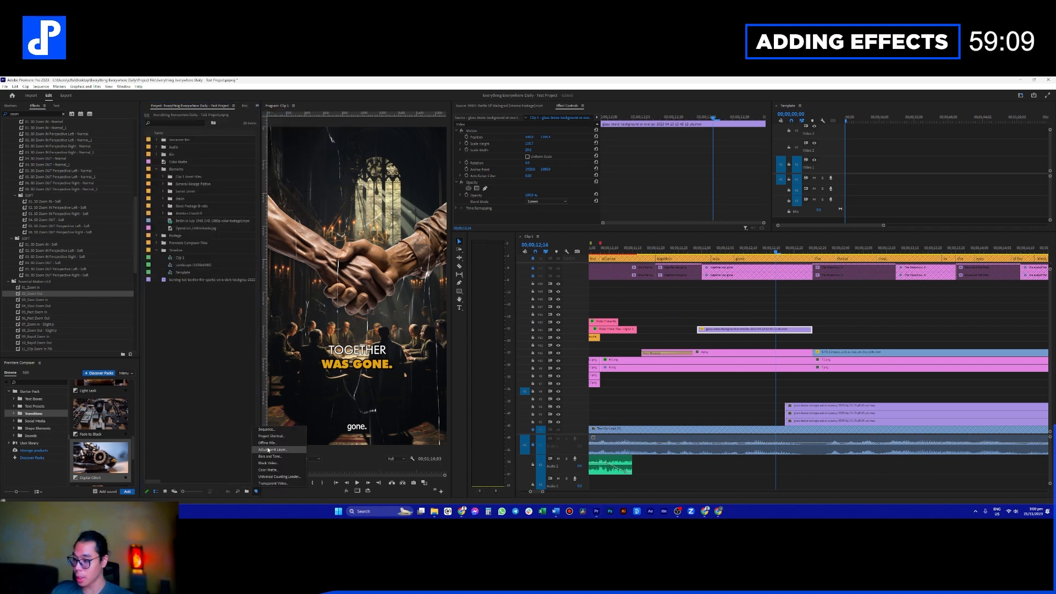
click(272, 449)
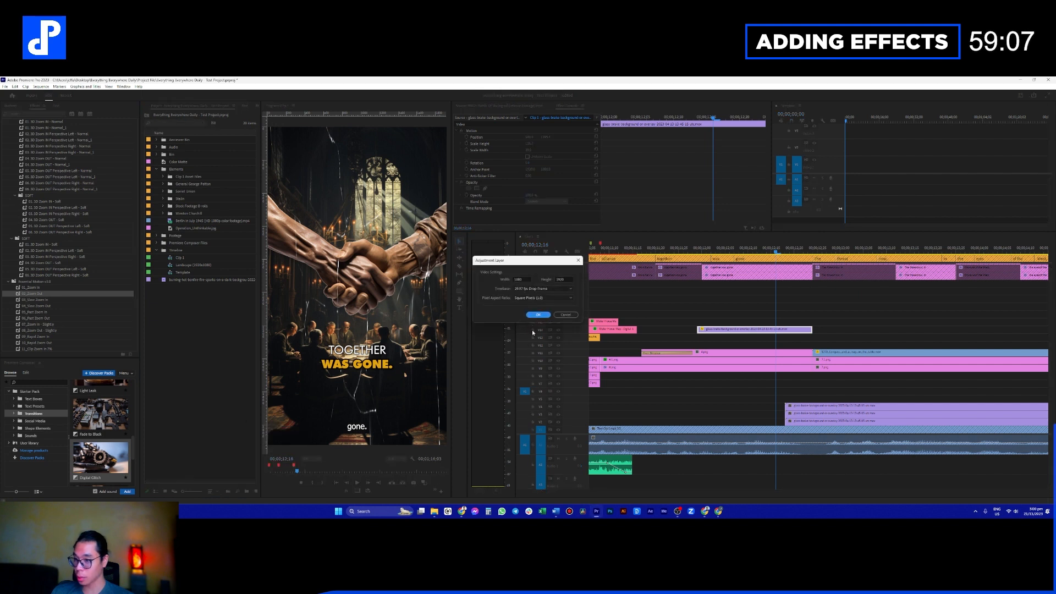
click(537, 316)
Step: Place the adjustment layer beneath the glass-break overlay, trim it to the same end point, and select it
drag(186, 145, 764, 346)
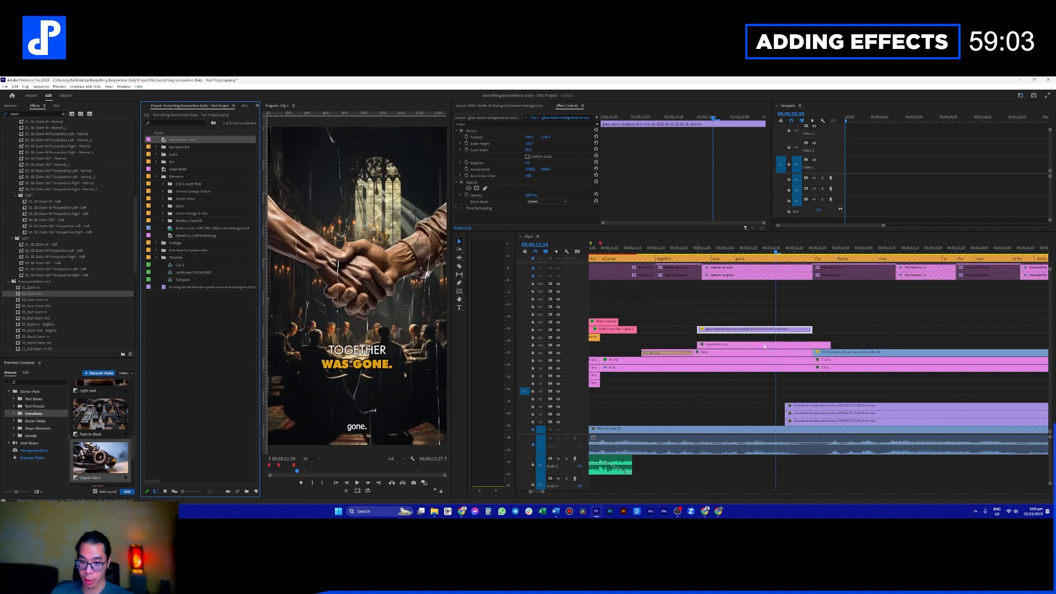
drag(829, 345, 811, 347)
click(796, 347)
Step: Lower the adjustment layer's Lumetri Color saturation to 0 and play the handshake scene into the next one
click(258, 106)
click(280, 113)
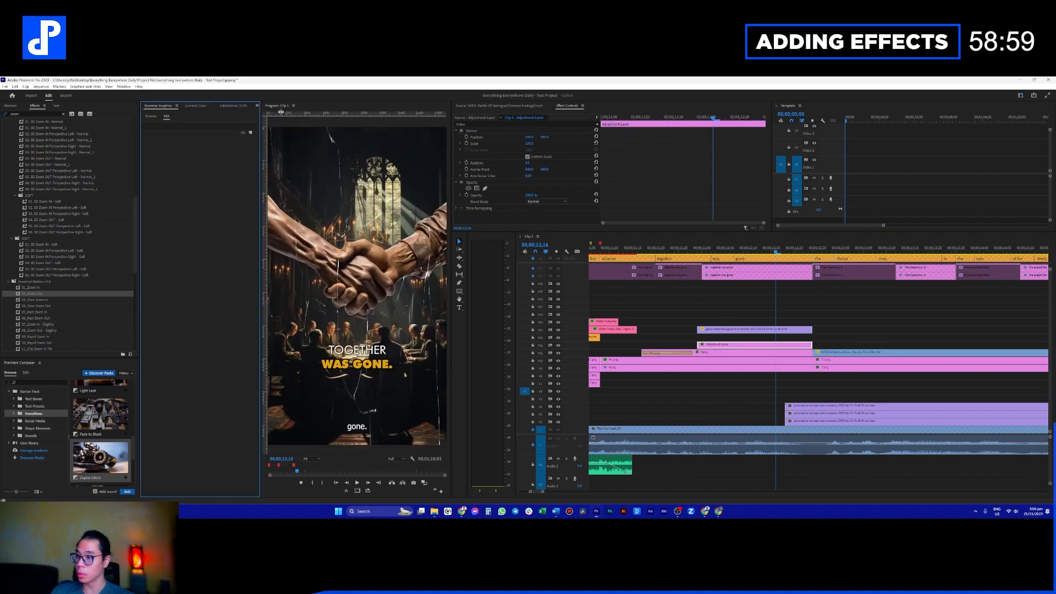
click(155, 117)
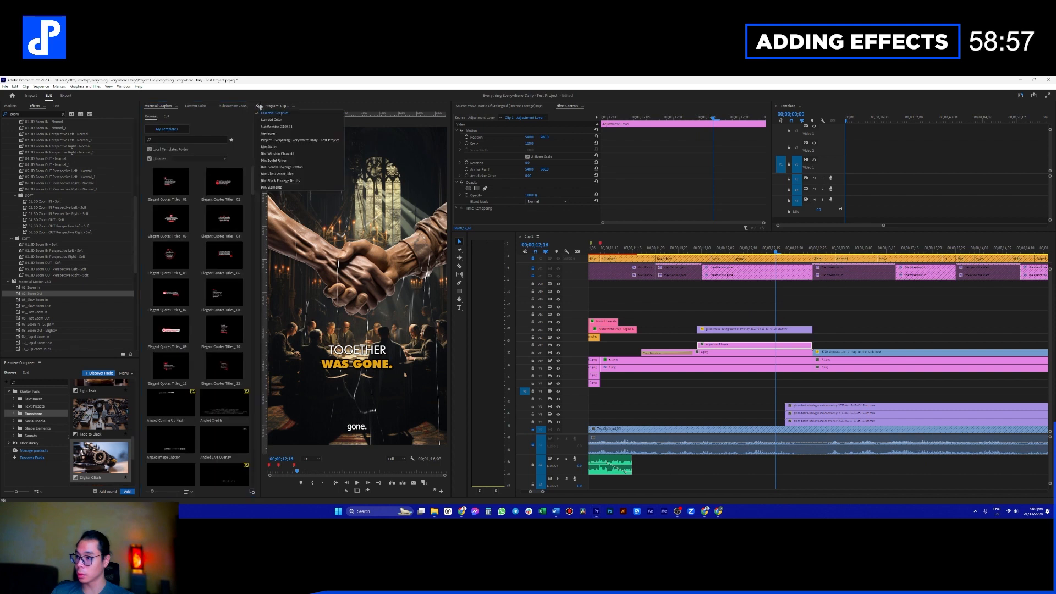
click(196, 106)
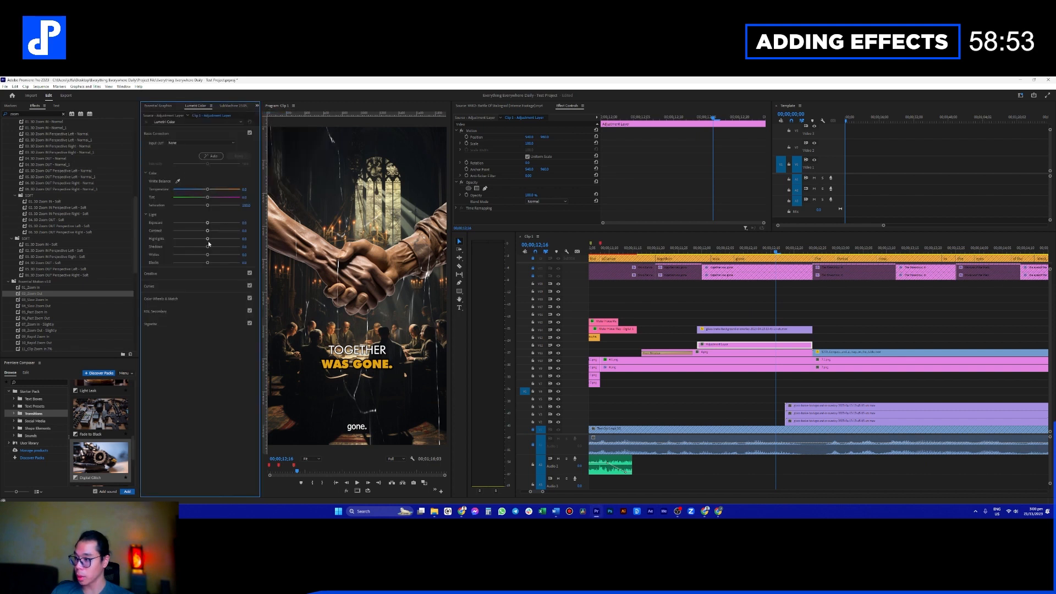
drag(207, 206, 176, 206)
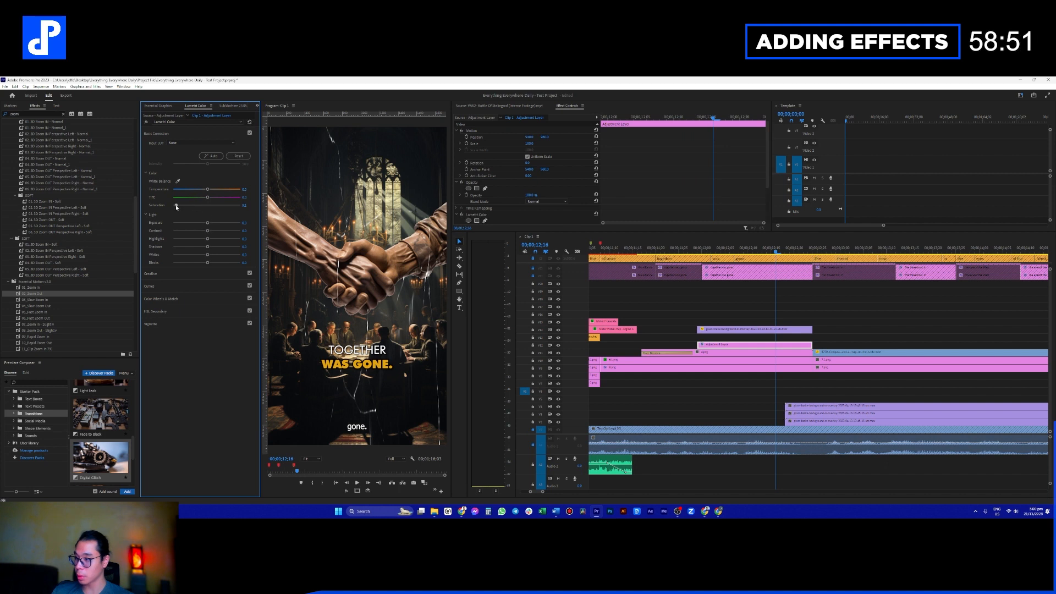
click(682, 256)
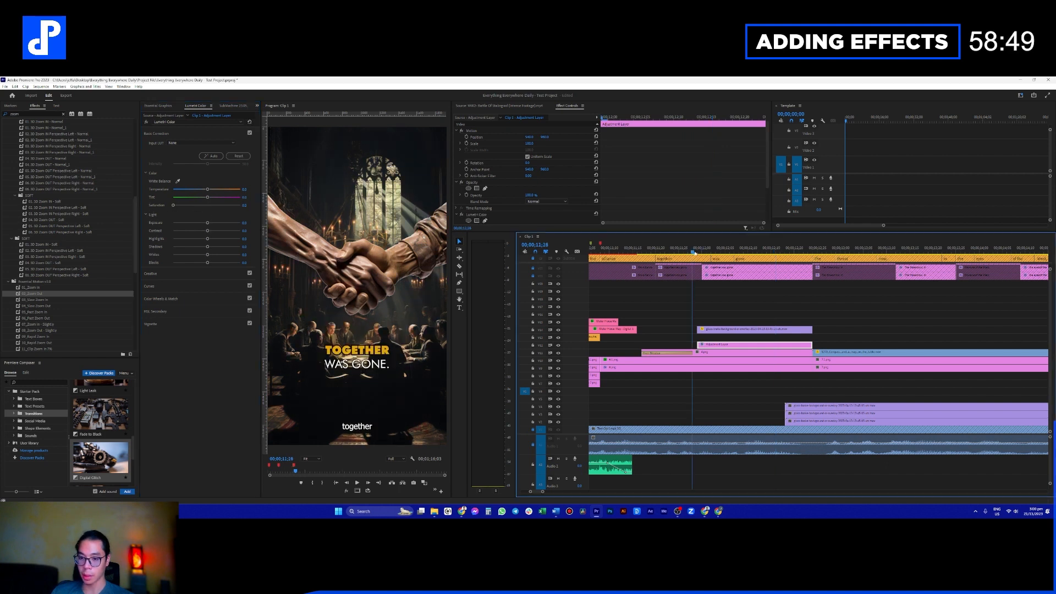
key(space)
key(space)
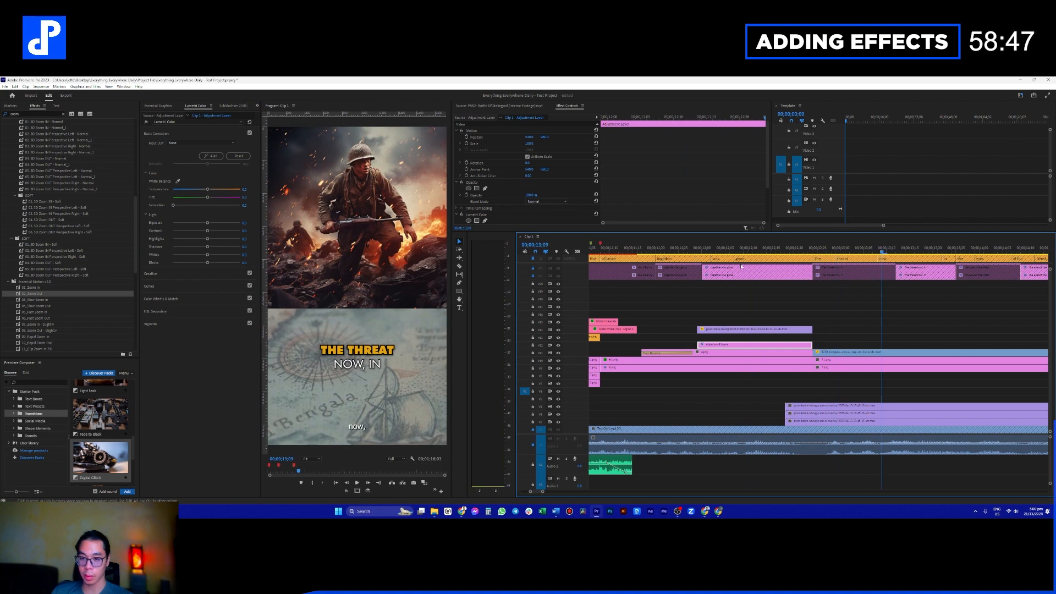
Step: Play back the sequence from the digital glitch transition through the handshake scene into the soldier scene
click(634, 254)
click(614, 329)
scroll(615, 328, up, 1)
click(627, 251)
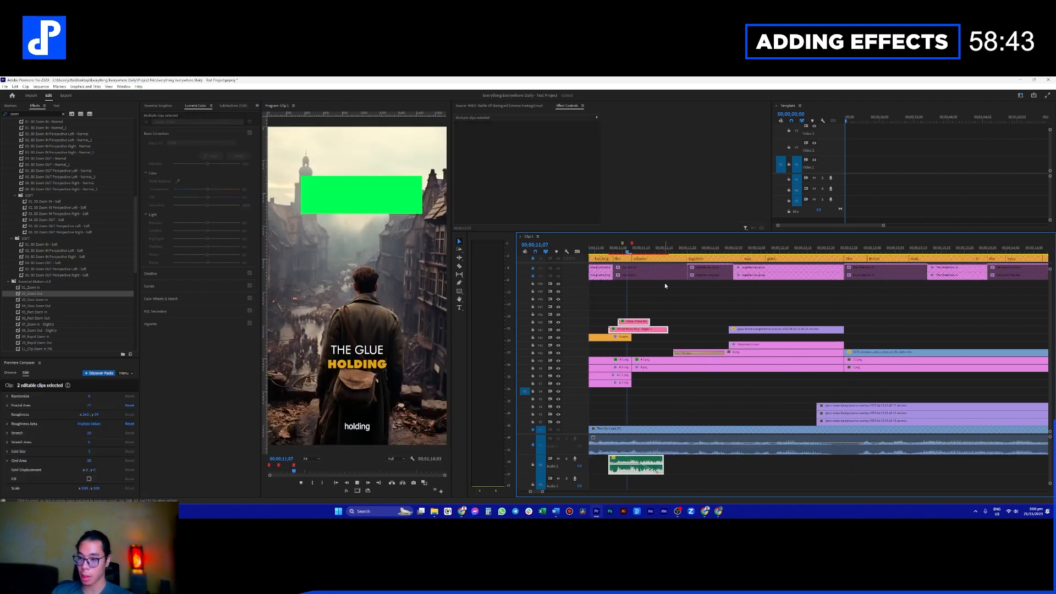
key(space)
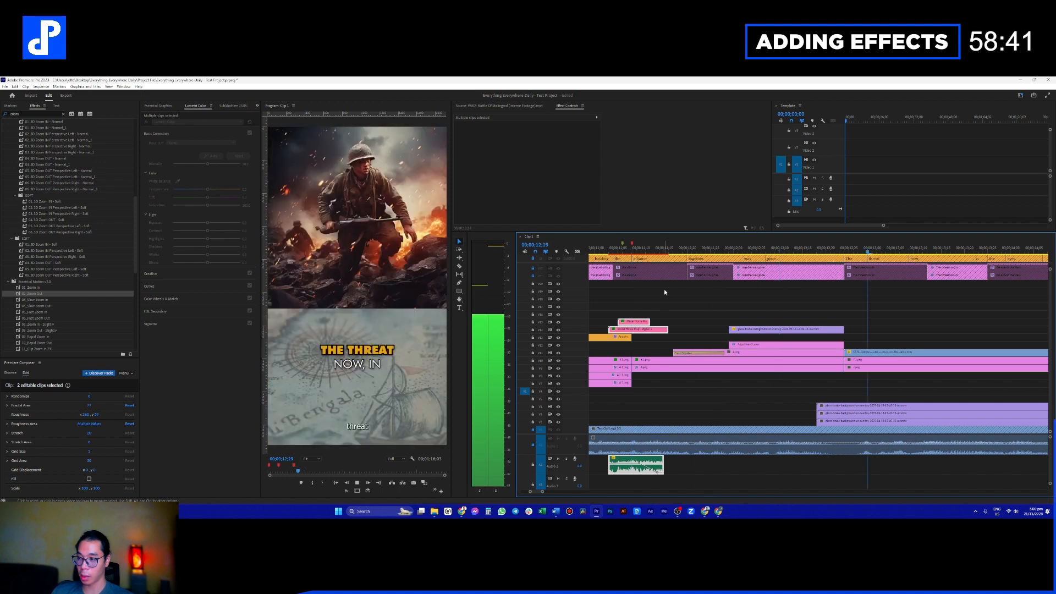
key(space)
Step: Move the soldier scene's three clips, including the compass map footage, up to higher video tracks
click(860, 297)
scroll(813, 319, down, 1)
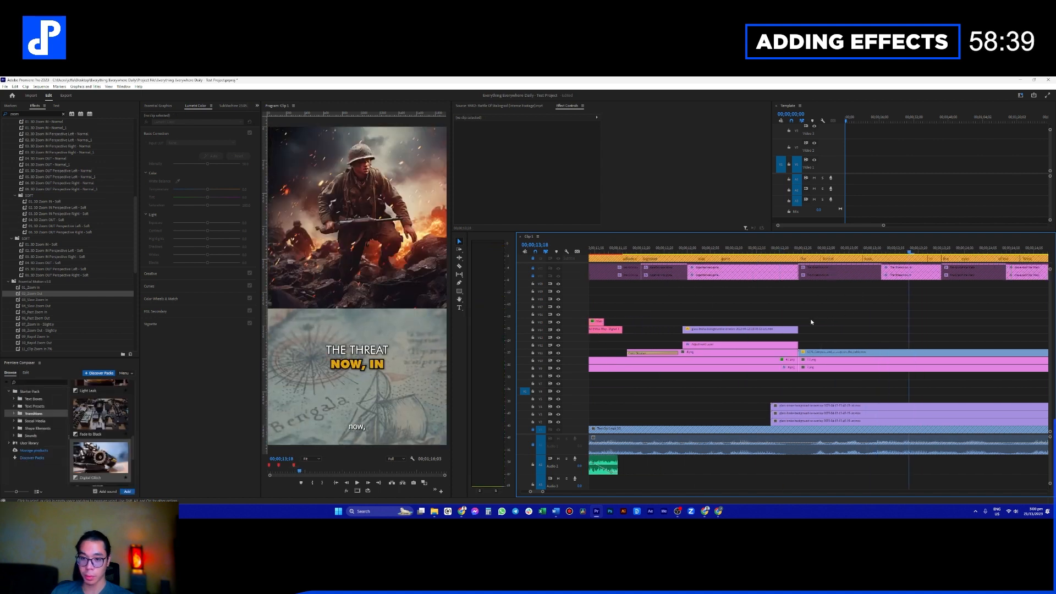
scroll(797, 317, down, 3)
drag(794, 328, 800, 372)
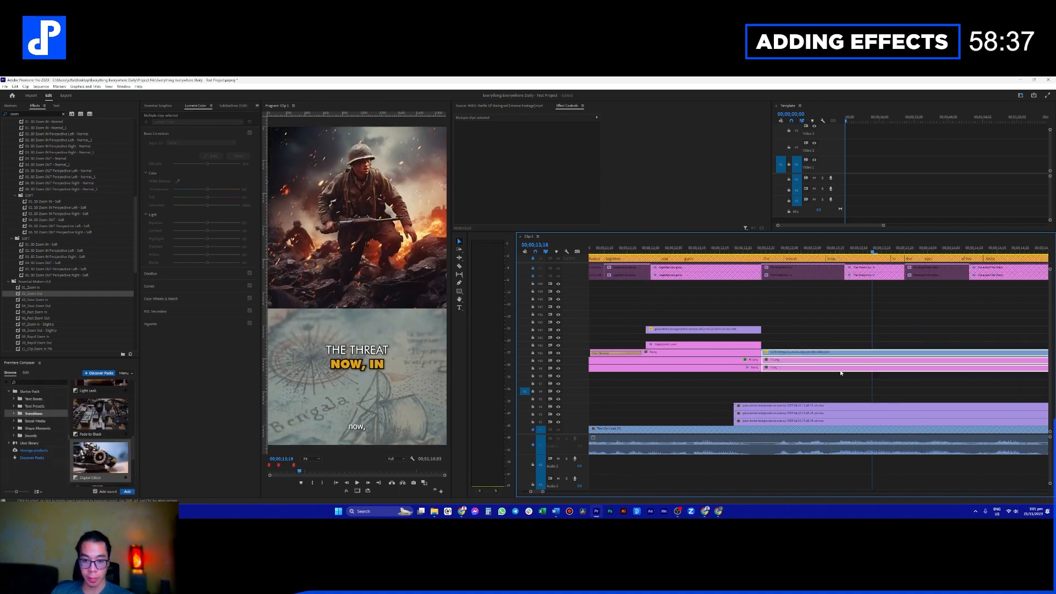
scroll(831, 373, down, 2)
scroll(821, 374, down, 2)
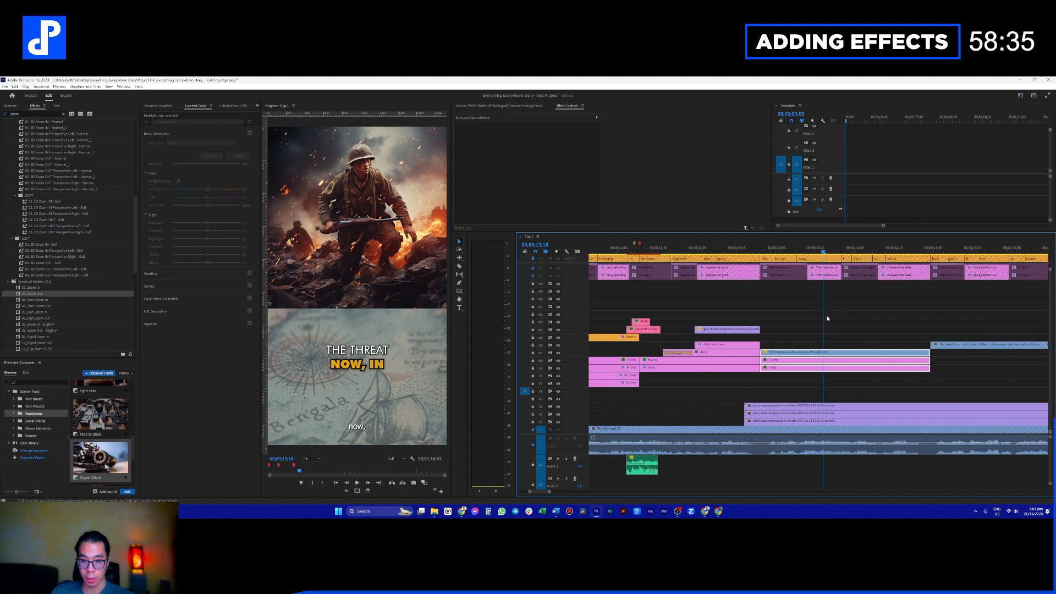
drag(834, 352, 831, 314)
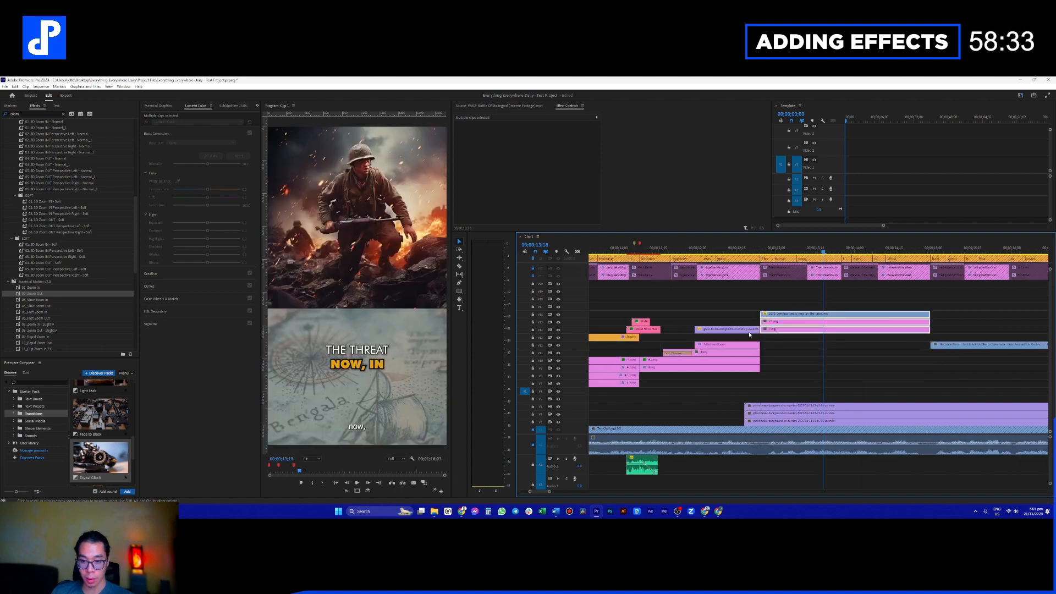
Step: Select the handshake scene's layered clips and shift the whole stack down on the video tracks
drag(747, 333, 744, 367)
scroll(773, 371, up, 2)
scroll(762, 374, down, 3)
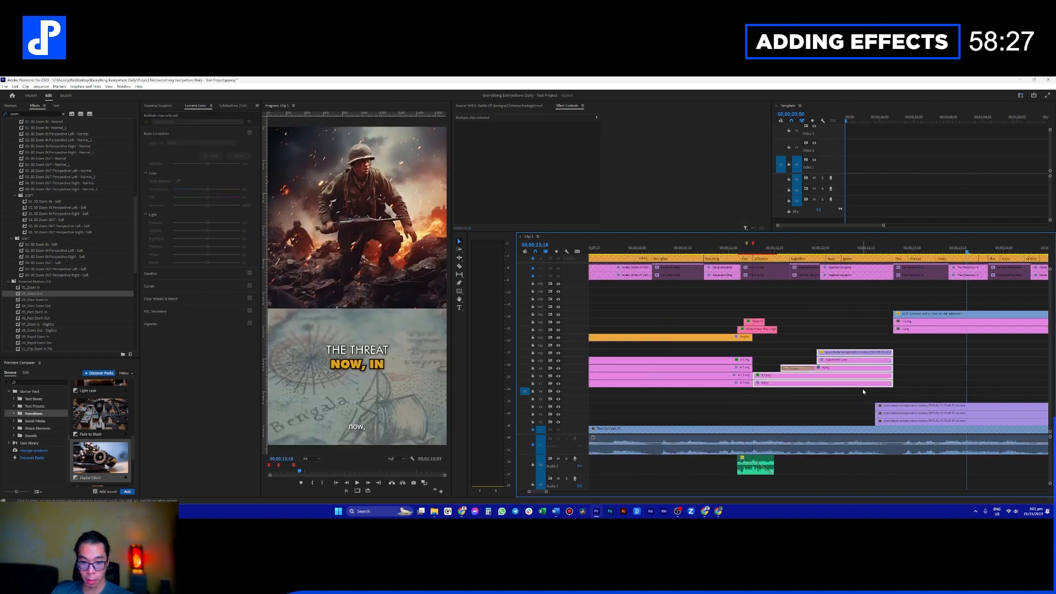
Step: Delete the three spare glass-break overlay clips from the lower video tracks
scroll(862, 388, down, 3)
scroll(846, 388, down, 5)
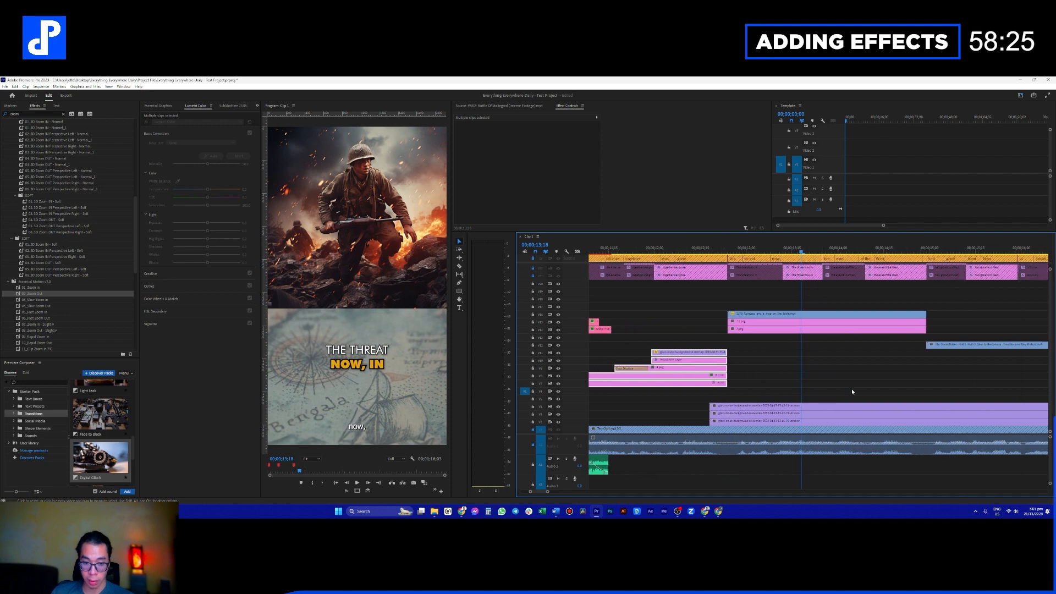
drag(725, 404, 730, 428)
key(Delete)
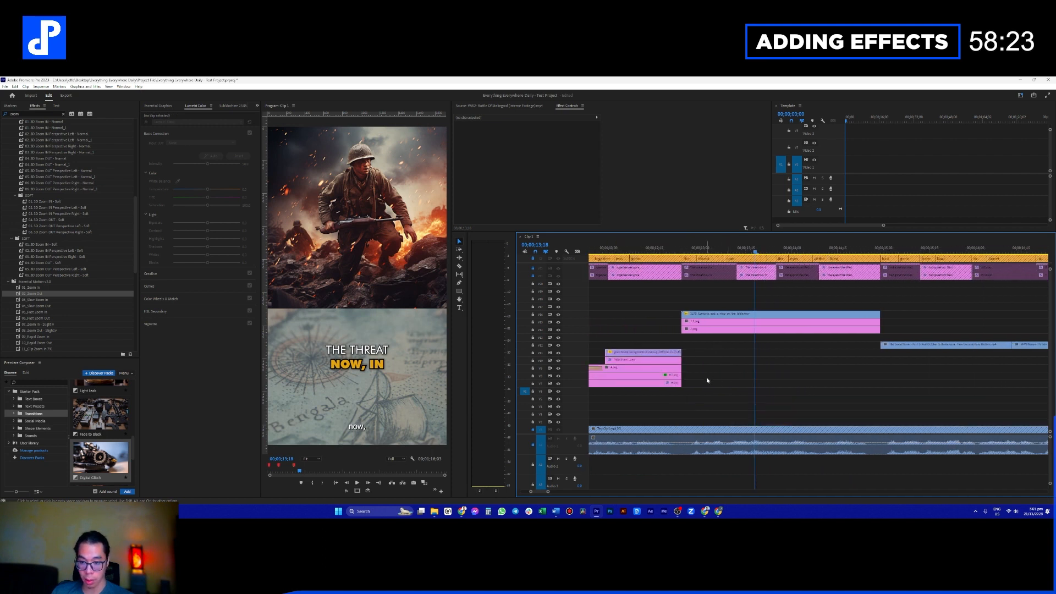
Step: Extend the ends of the handshake scene's clips so they overlap the start of the soldier scene
scroll(724, 385, up, 2)
scroll(724, 385, up, 1)
click(787, 367)
drag(749, 334, 734, 292)
drag(703, 336, 827, 385)
Step: Disable the compass map clip at the soldier scene's start and reposition the soldier image lower in the frame
click(753, 332)
click(736, 245)
click(746, 323)
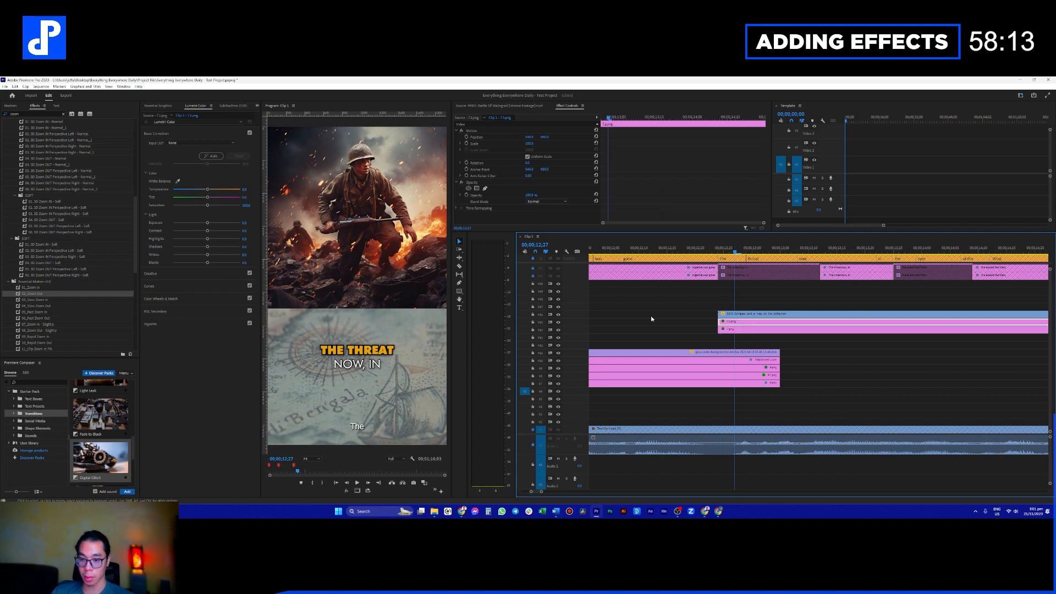
click(736, 315)
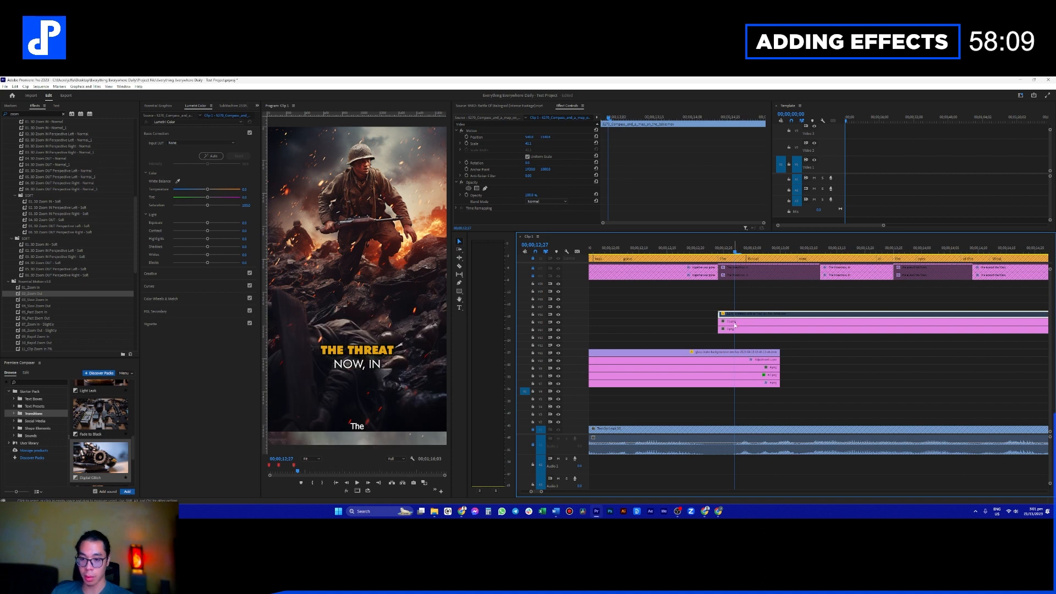
click(732, 322)
click(478, 137)
drag(397, 250, 401, 272)
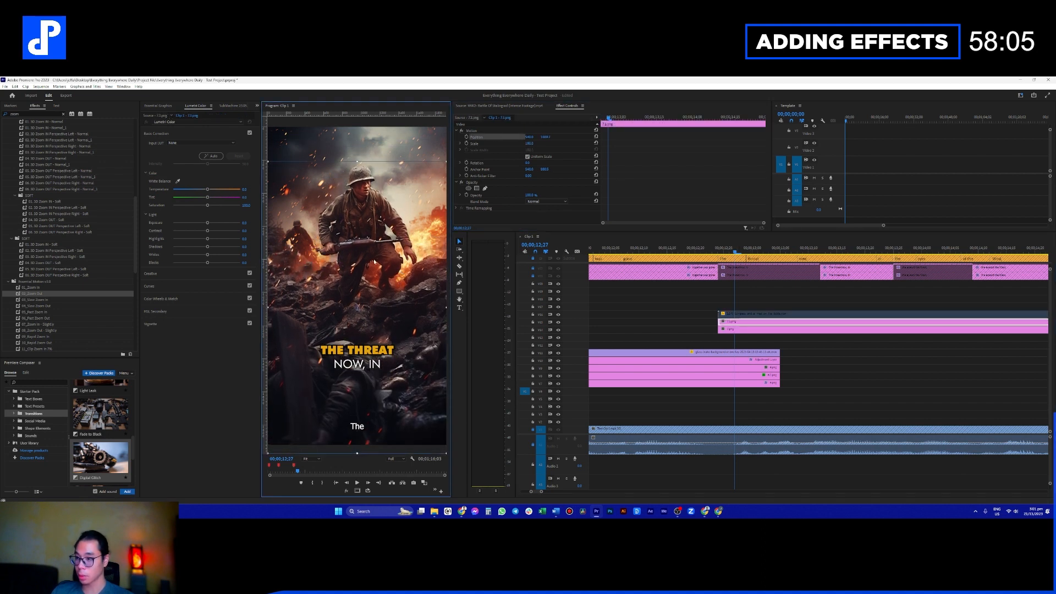
Step: Extend the soldier image and its background clip past the end of the compass map clip
click(35, 115)
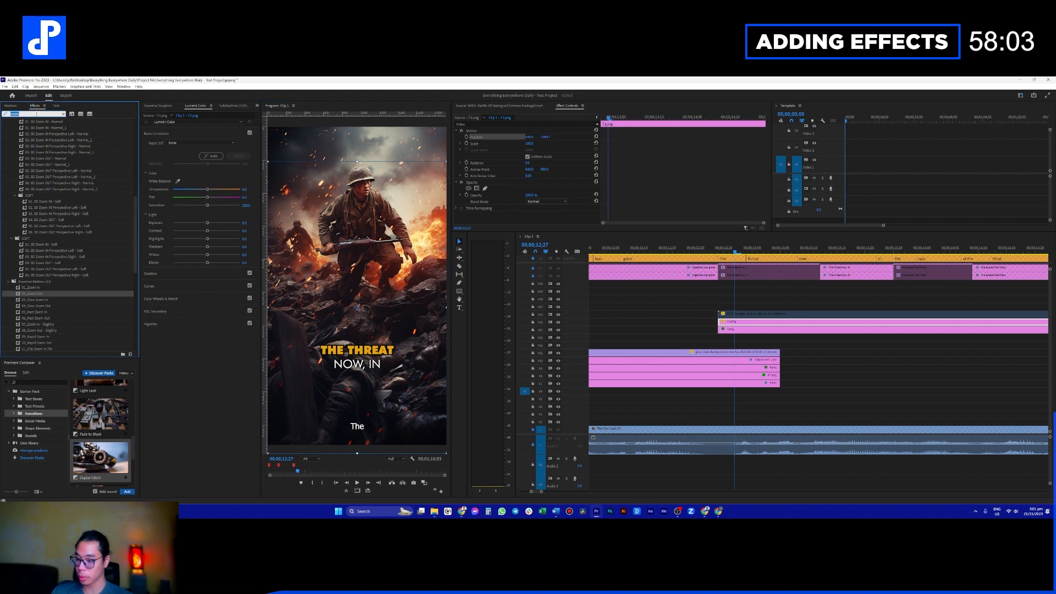
click(743, 300)
scroll(828, 302, down, 3)
drag(955, 323, 979, 318)
click(931, 312)
click(846, 327)
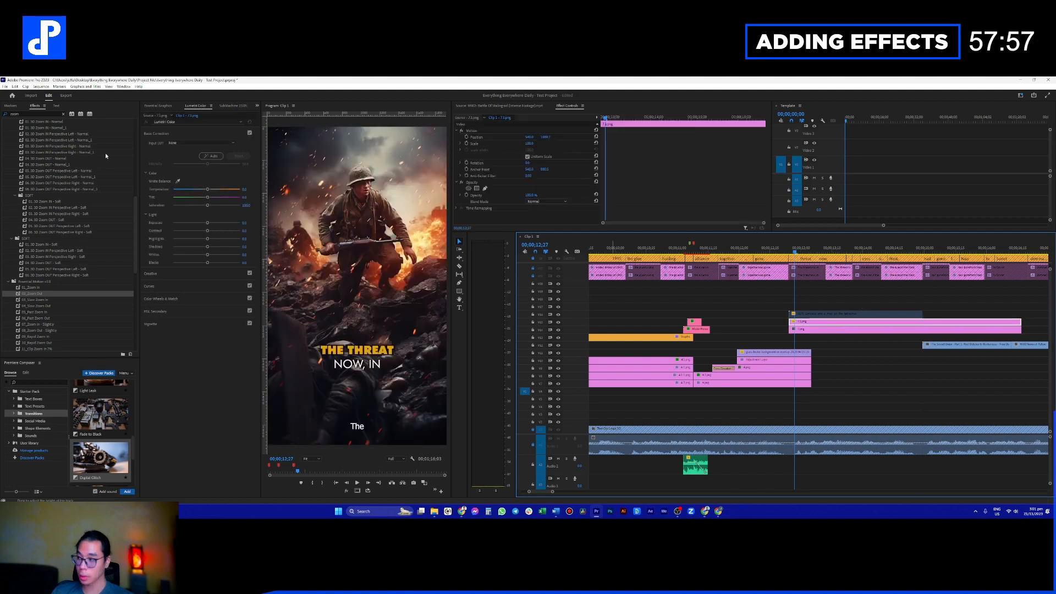
Step: Apply the 01_Zoom In preset to the soldier image clip
click(859, 330)
click(858, 321)
drag(39, 290, 881, 329)
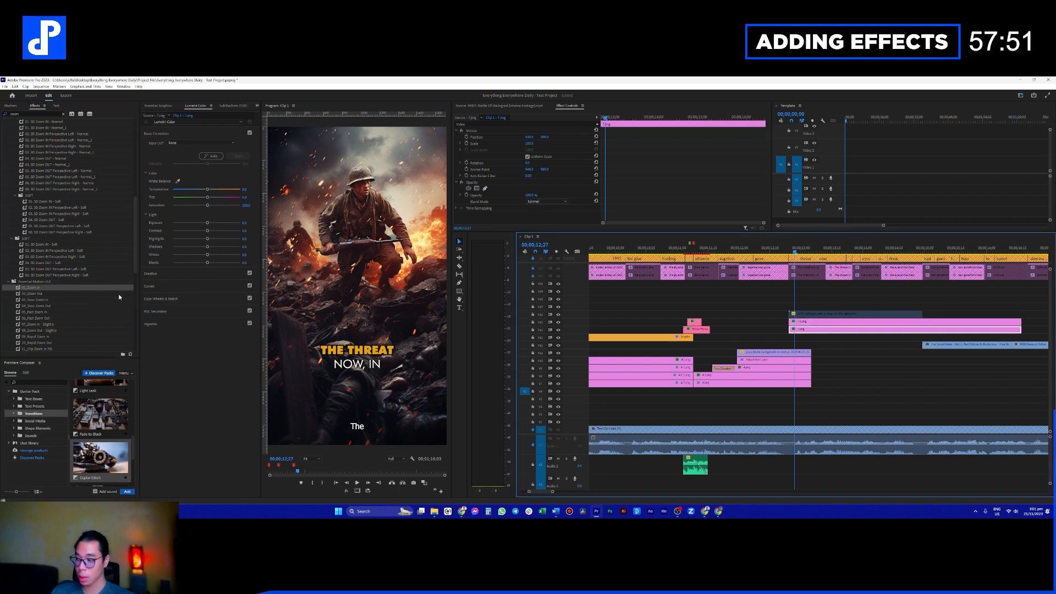
Step: Apply the second 3D Zoom OUT - Normal preset to the soldier scene's background clip and play the scene
scroll(47, 302, down, 2)
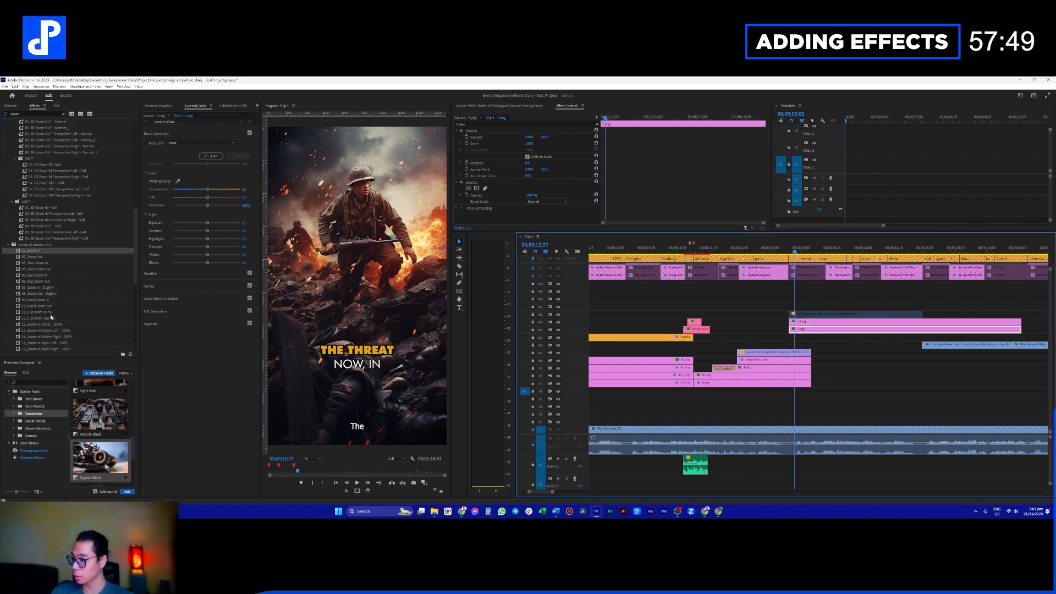
scroll(61, 302, up, 5)
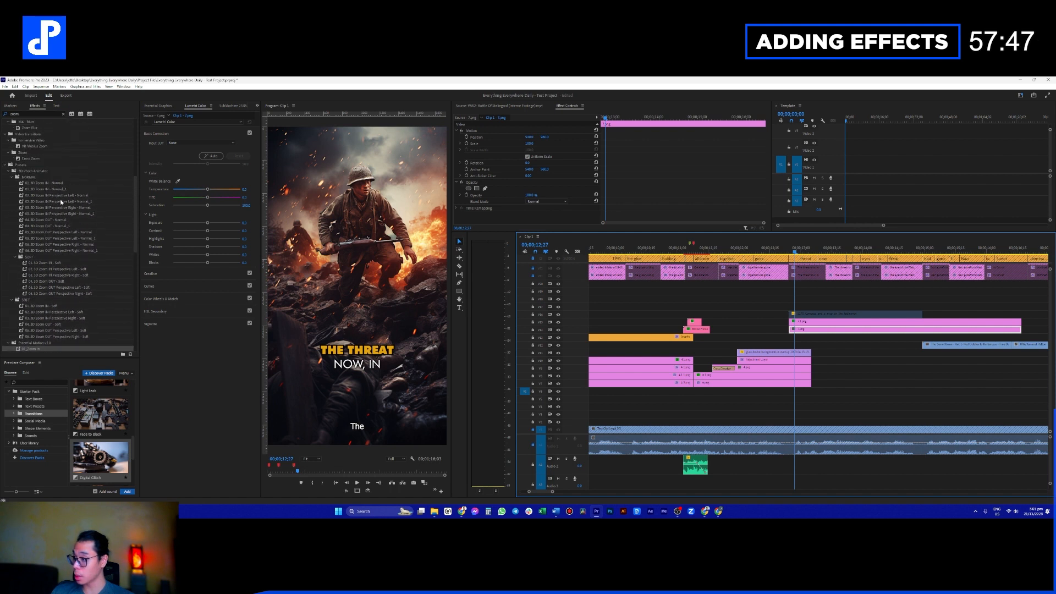
click(55, 226)
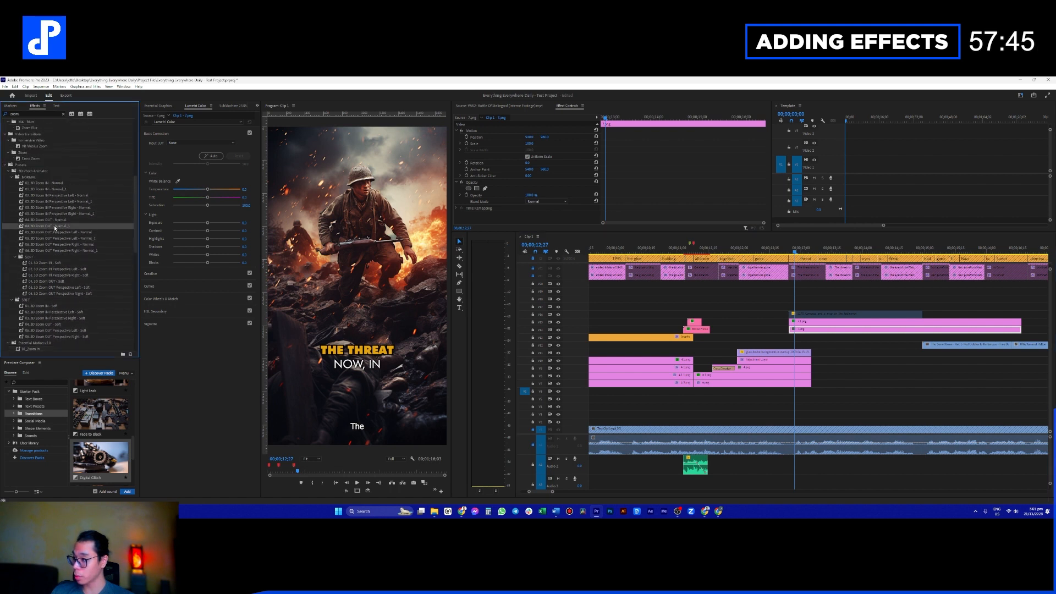
drag(824, 282, 826, 331)
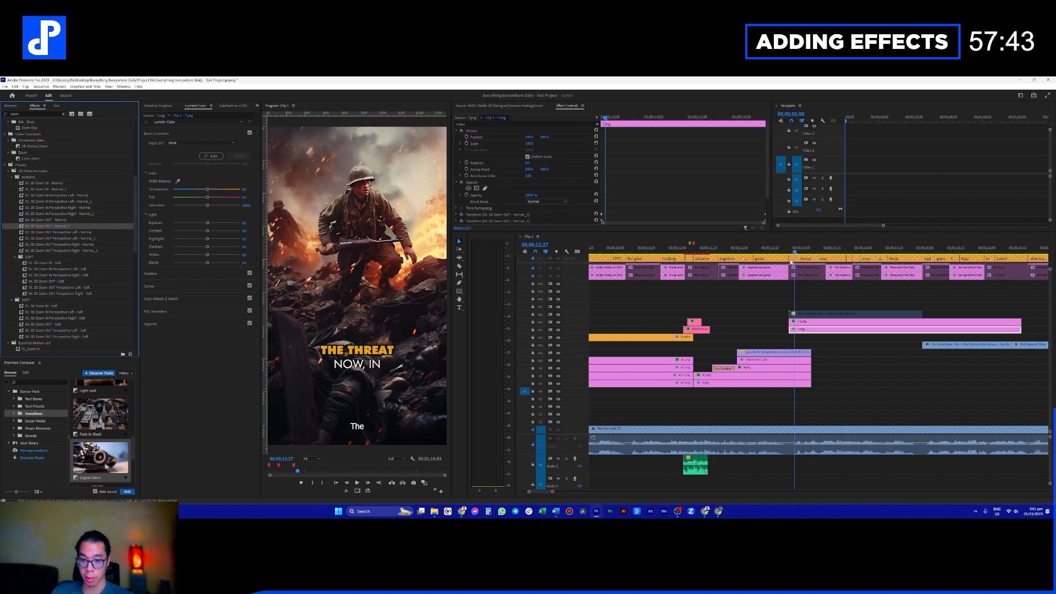
click(787, 249)
key(space)
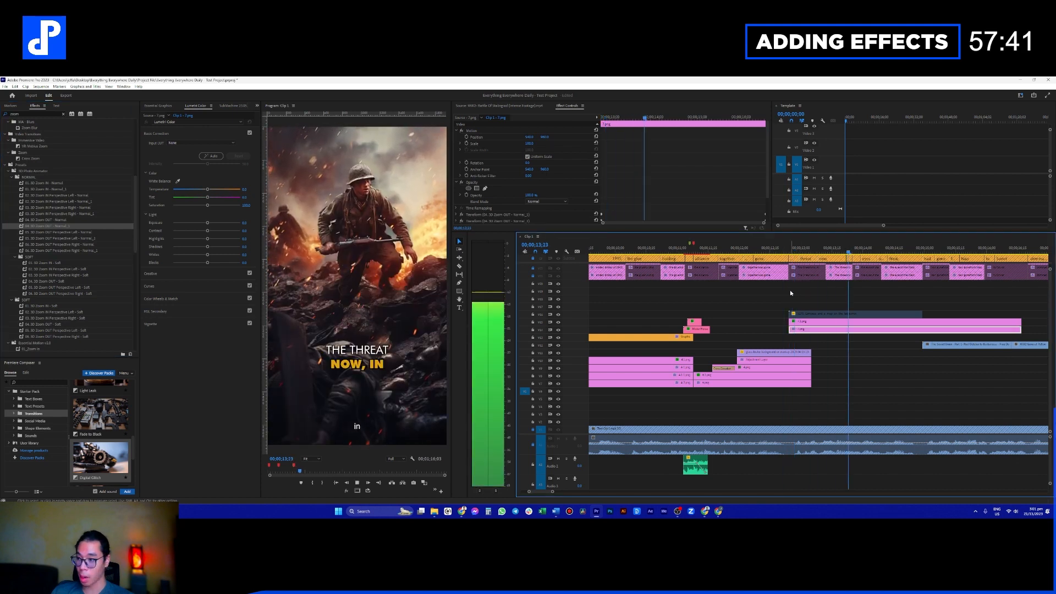
scroll(798, 317, up, 3)
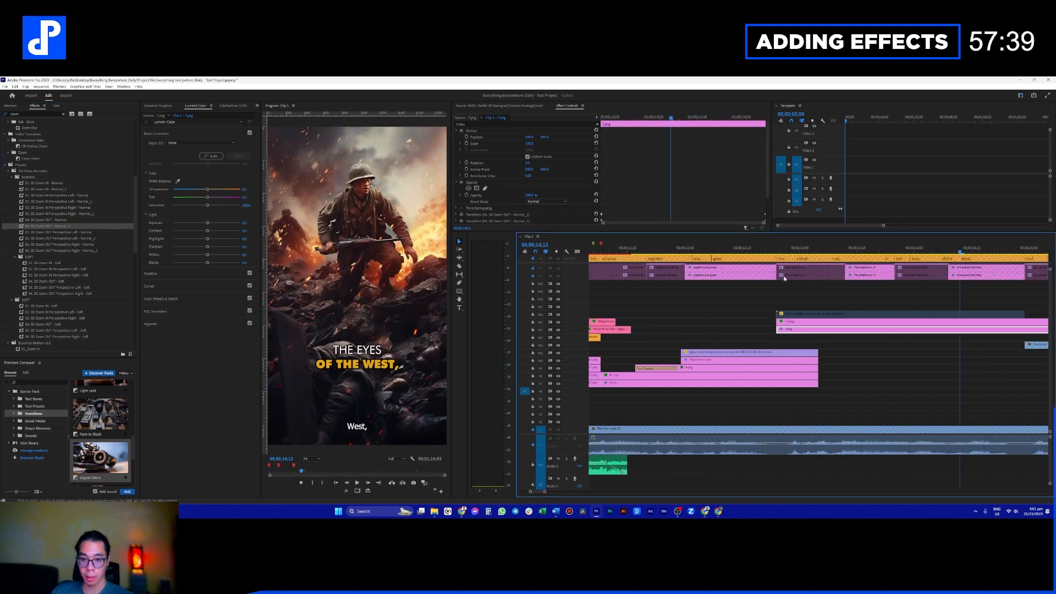
Step: Search the effects for "from", then apply Move From Bottom to the soldier image and Move From Top to its background
click(784, 251)
double_click(49, 113)
text(from)
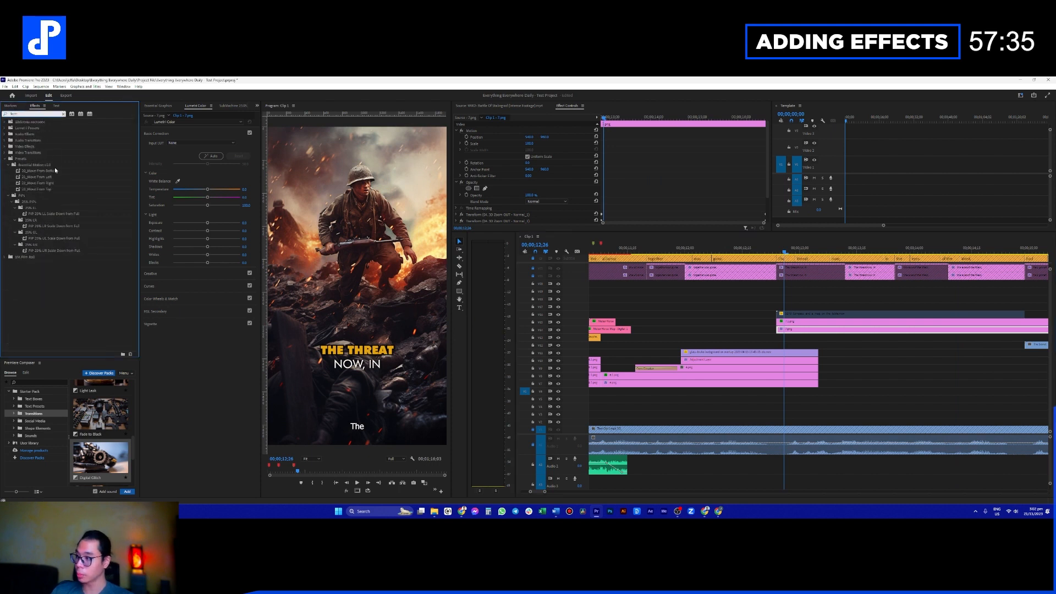
click(55, 170)
drag(803, 314, 801, 322)
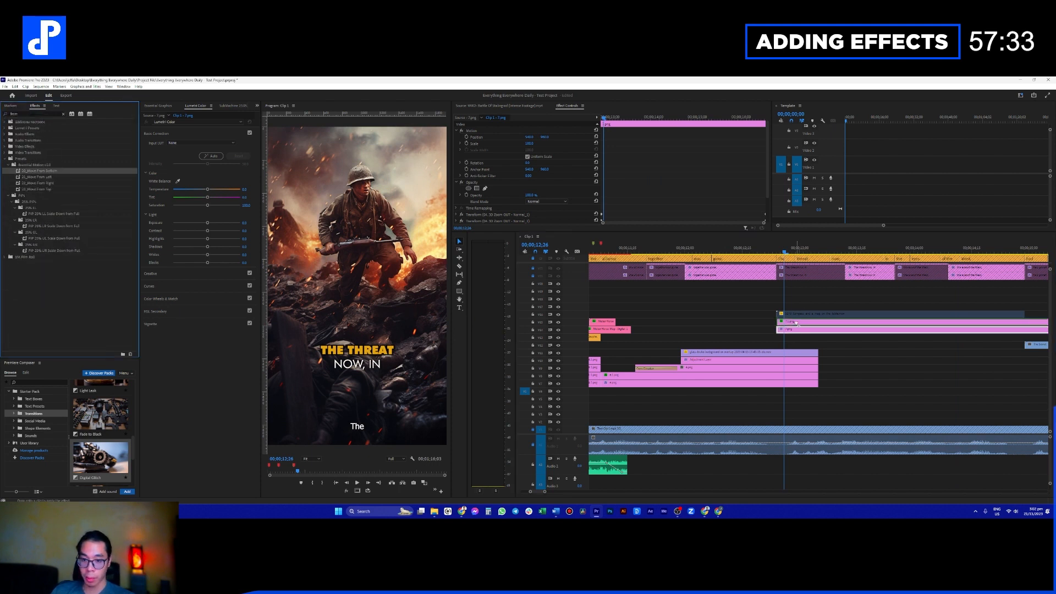
drag(52, 189, 801, 329)
Step: Play and scrub through the soldier scene's entrance to check how it overlaps the handshake scene
click(777, 250)
key(space)
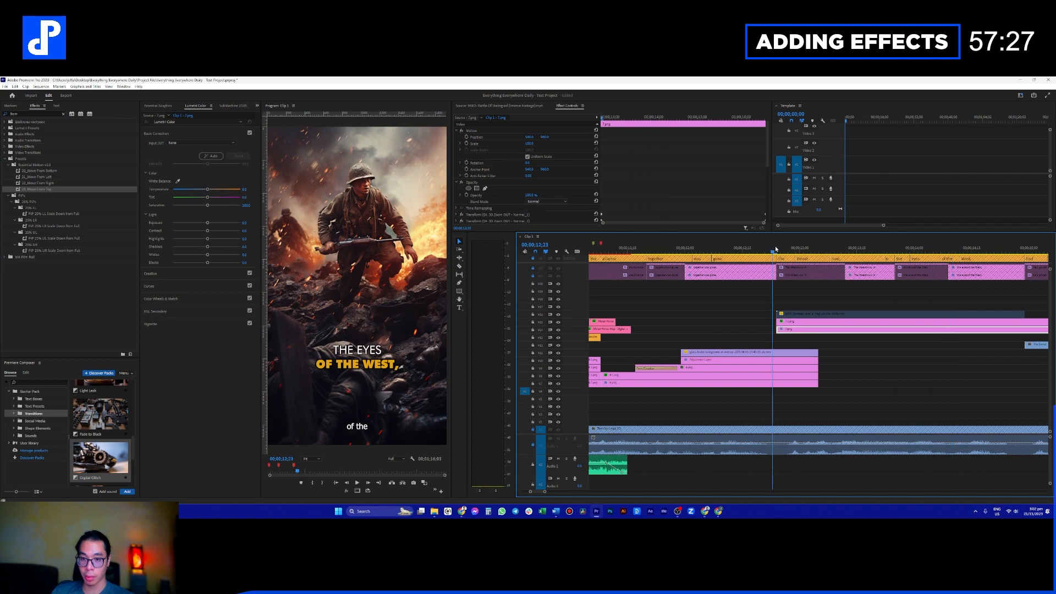
click(774, 248)
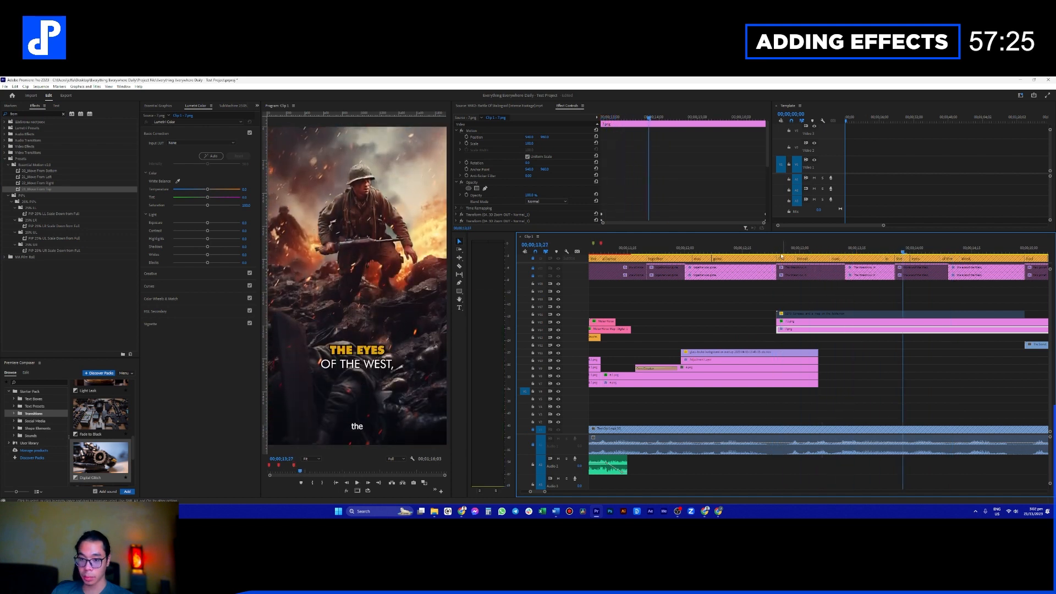
key(space)
drag(784, 253, 812, 258)
key(space)
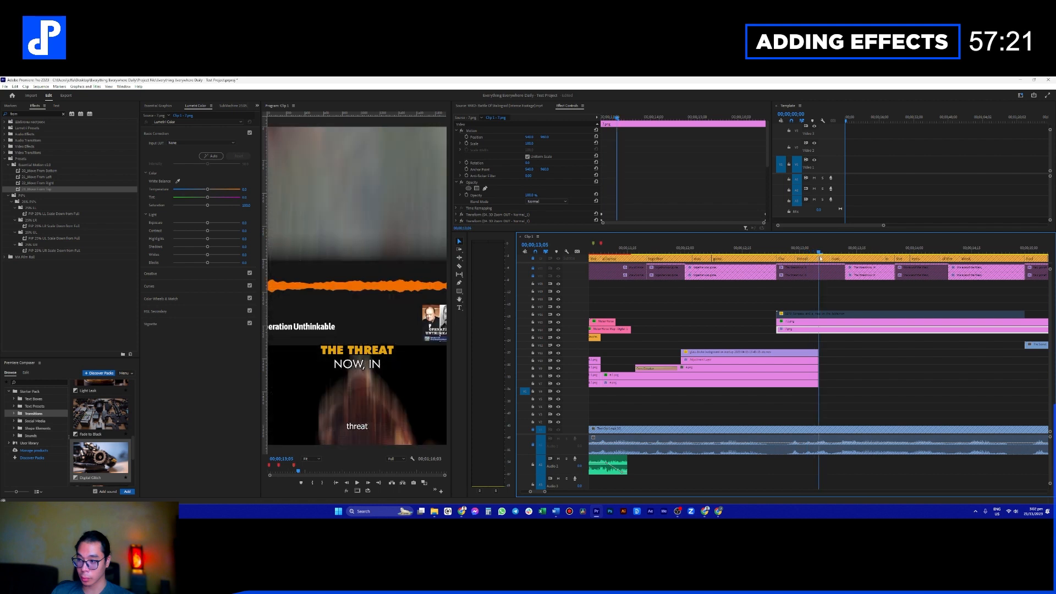
key(space)
Step: Extend the handshake scene's clips further beneath the soldier scene and play back the transition
drag(844, 343, 870, 375)
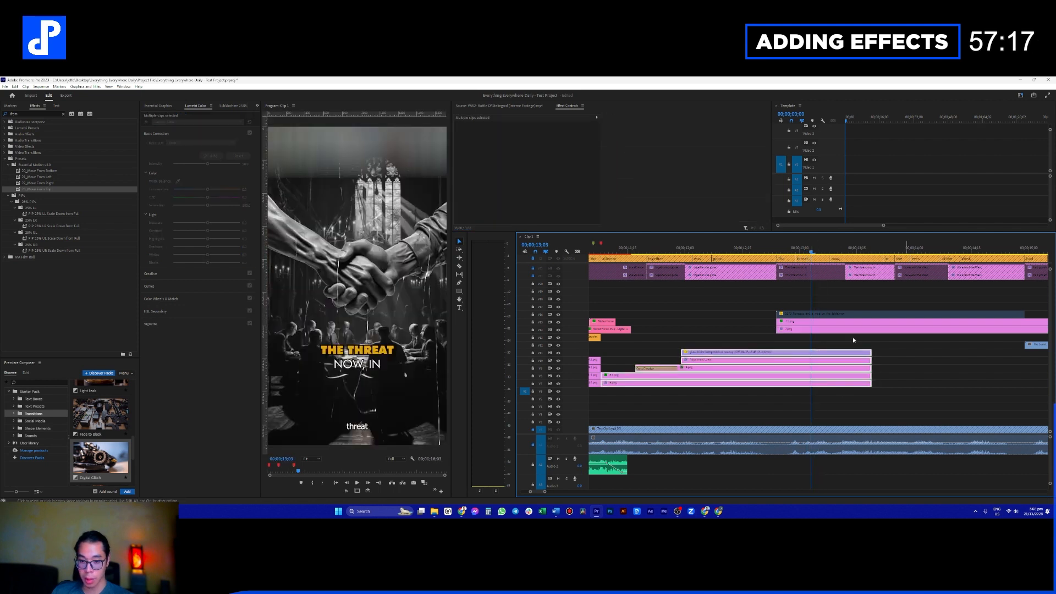
click(809, 325)
key(space)
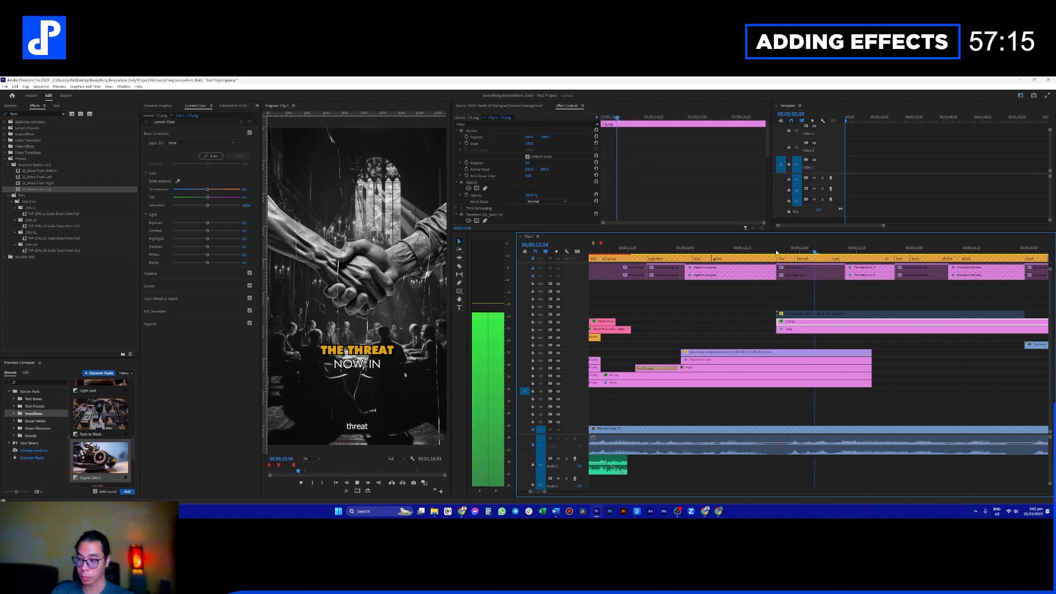
key(space)
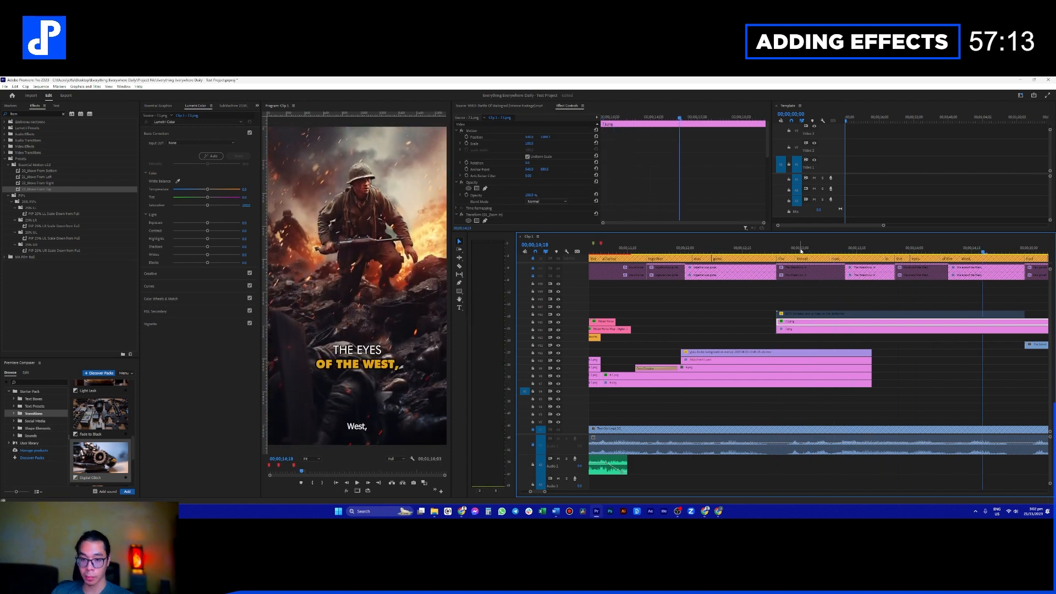
Step: Re-enable the compass map clip and make it and the two soldier-scene clips end together, slightly into the next scene
click(795, 313)
key(shift+e)
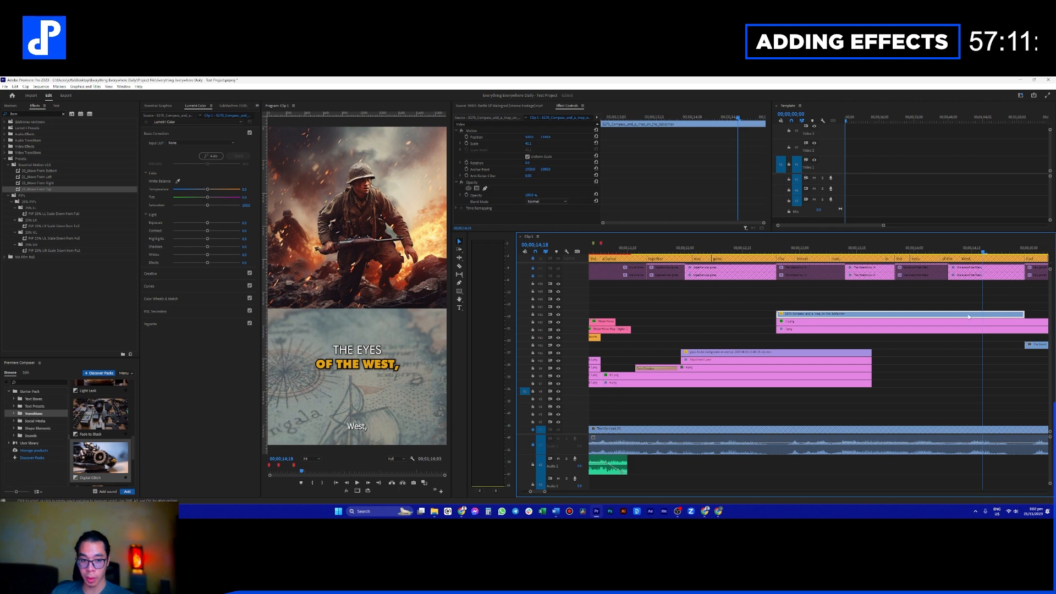
scroll(972, 318, down, 3)
alt+scroll(864, 315, down, 3)
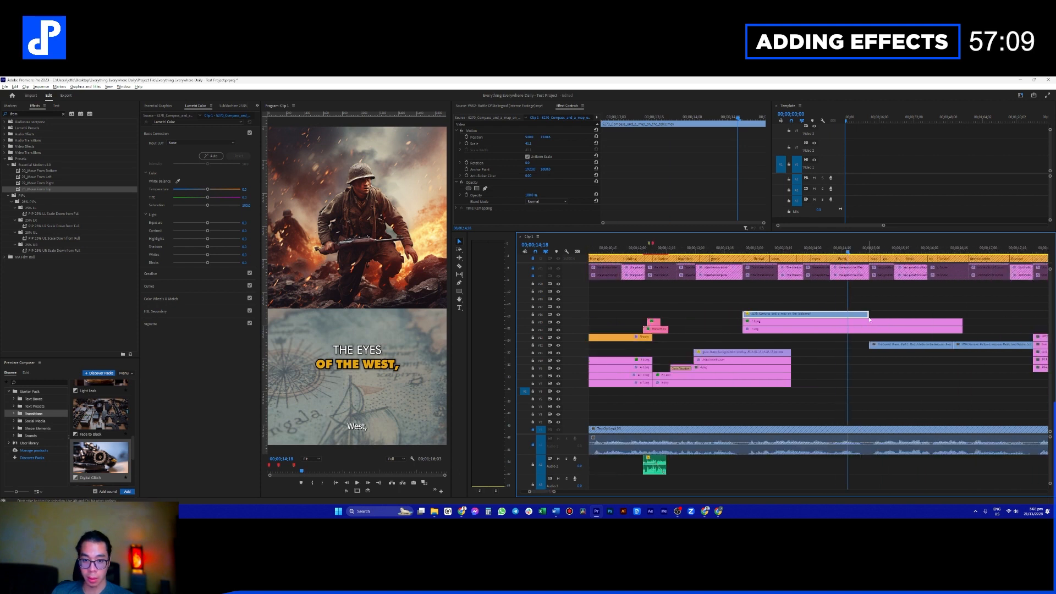
drag(869, 318, 887, 314)
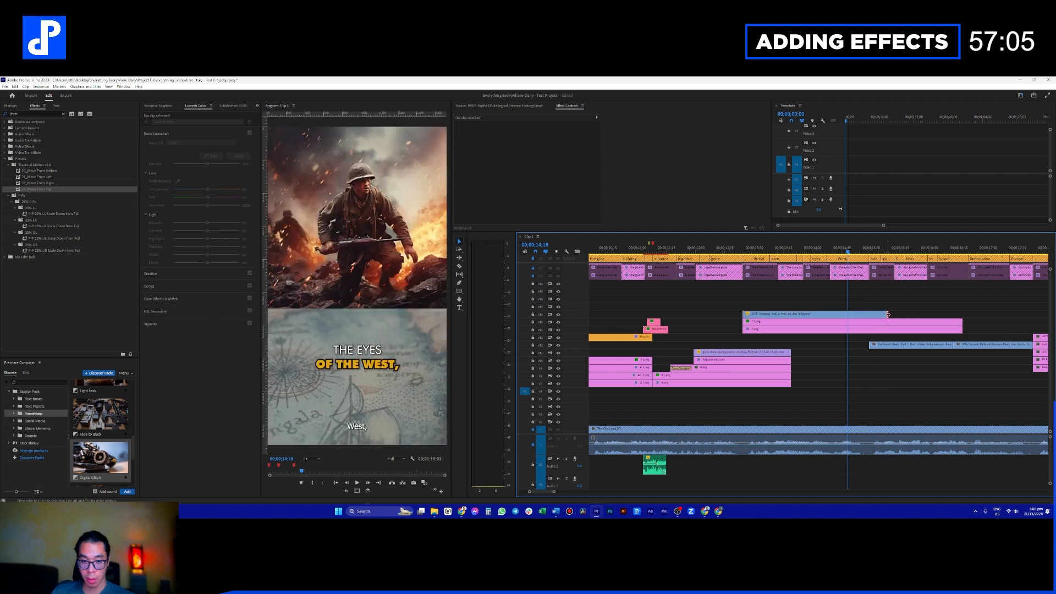
drag(955, 304, 885, 323)
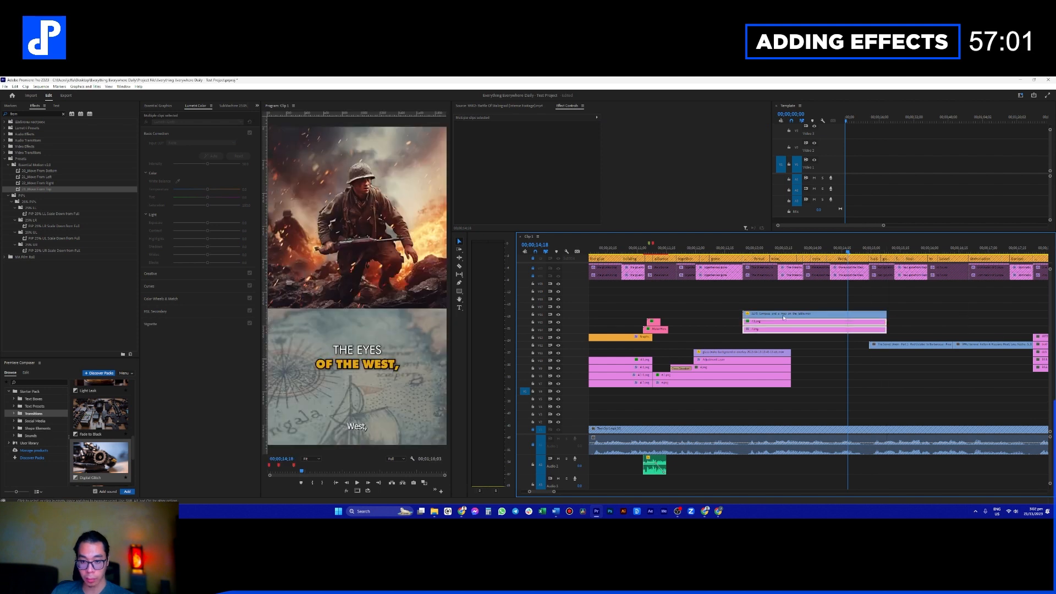
Step: Trim the compass map clip to start later than the soldier image and add a fade-in transition to its start
drag(744, 314, 770, 314)
drag(785, 251, 803, 251)
Step: Set the compass map clip's blend mode to Multiply, then change it to Screen
click(823, 318)
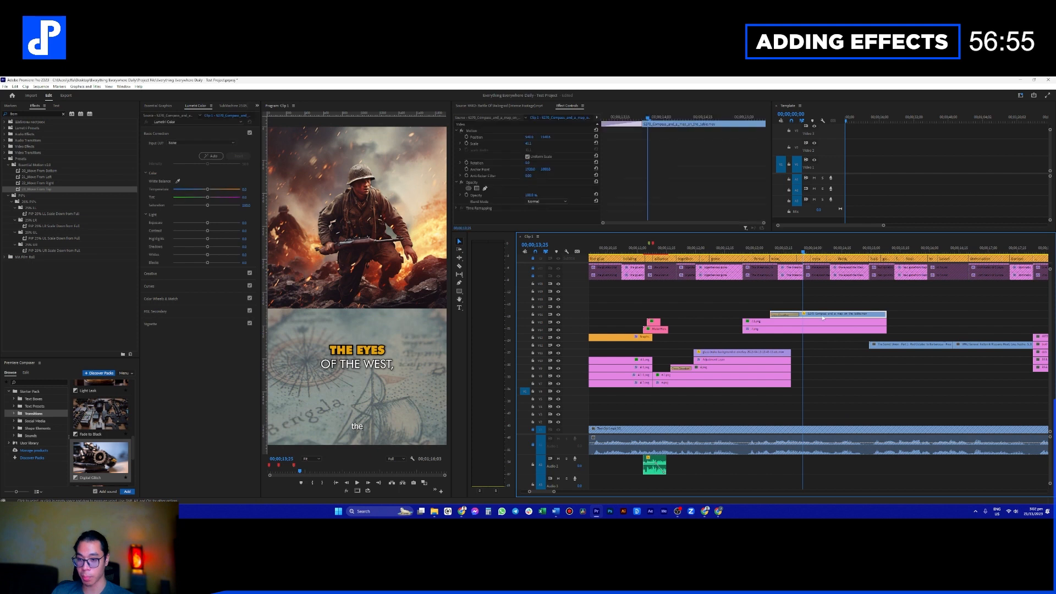
click(536, 202)
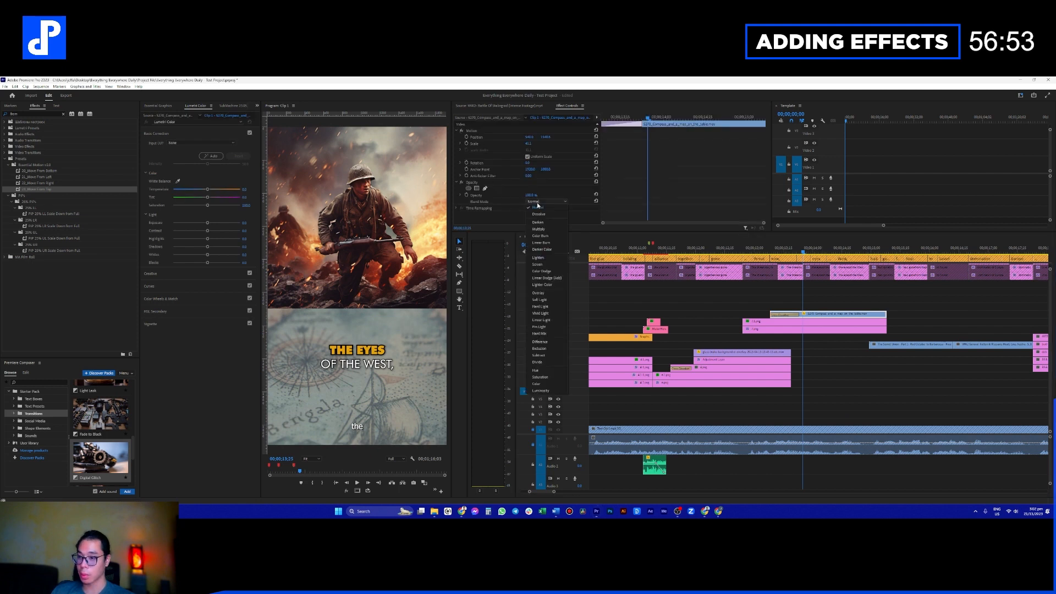
click(556, 229)
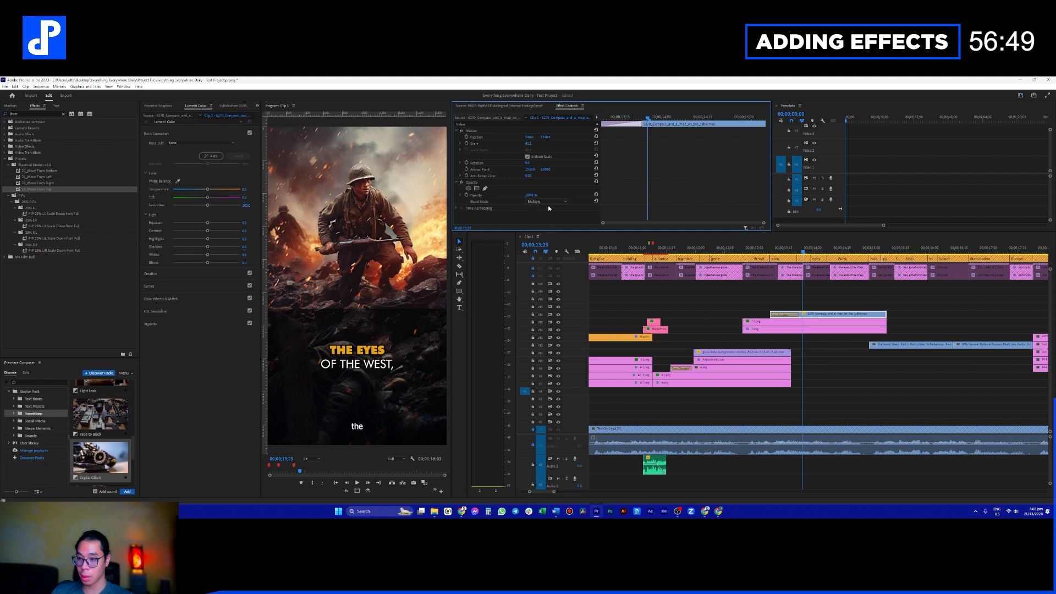
click(548, 202)
click(556, 264)
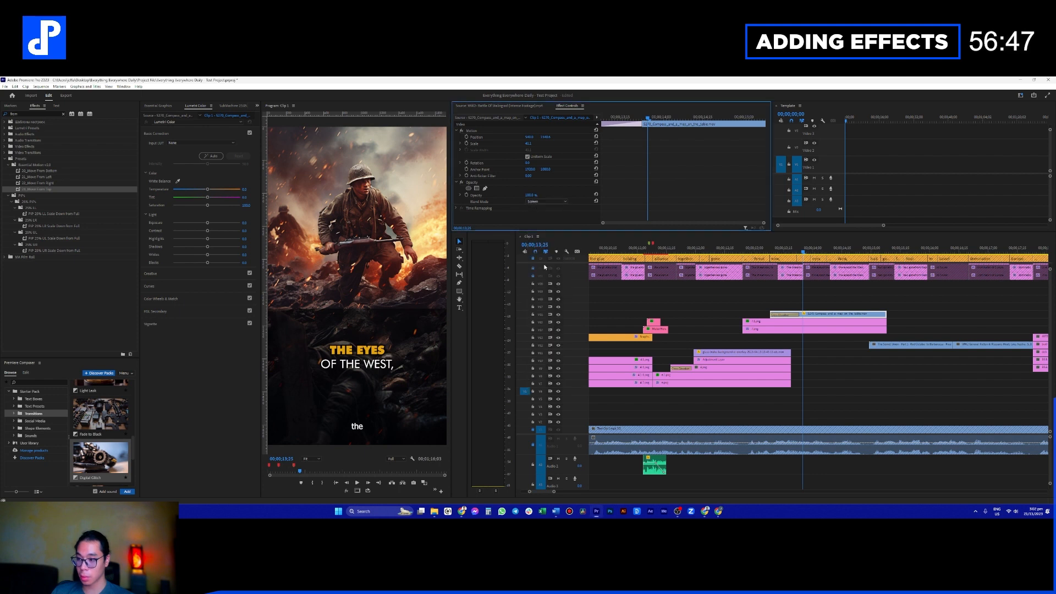
Step: Try the Soft Light, Hard Light and Vivid Light blend modes on the compass map clip
click(551, 202)
click(543, 298)
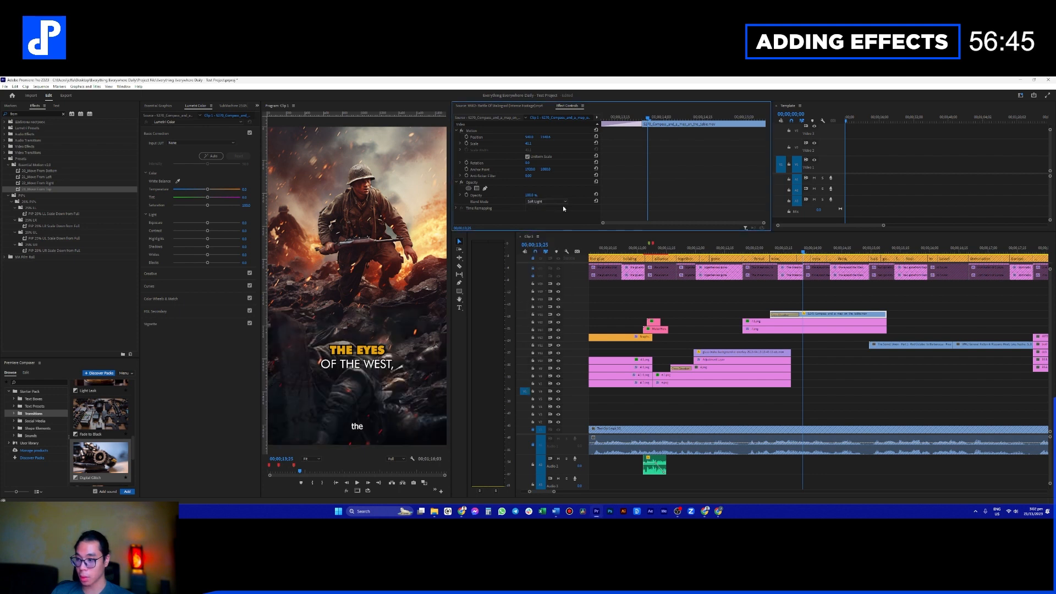
click(557, 200)
click(543, 307)
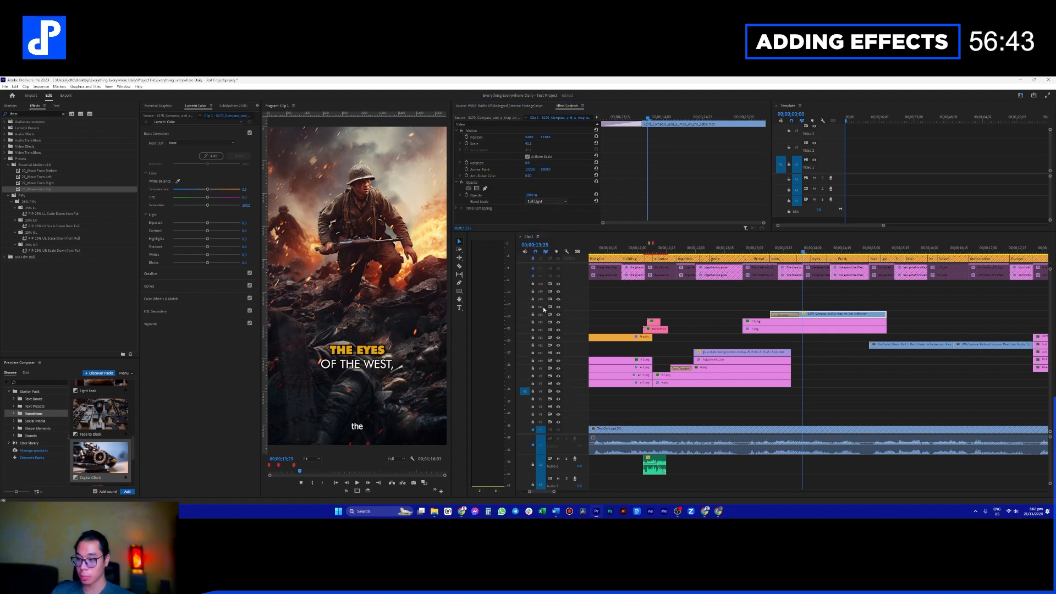
click(556, 200)
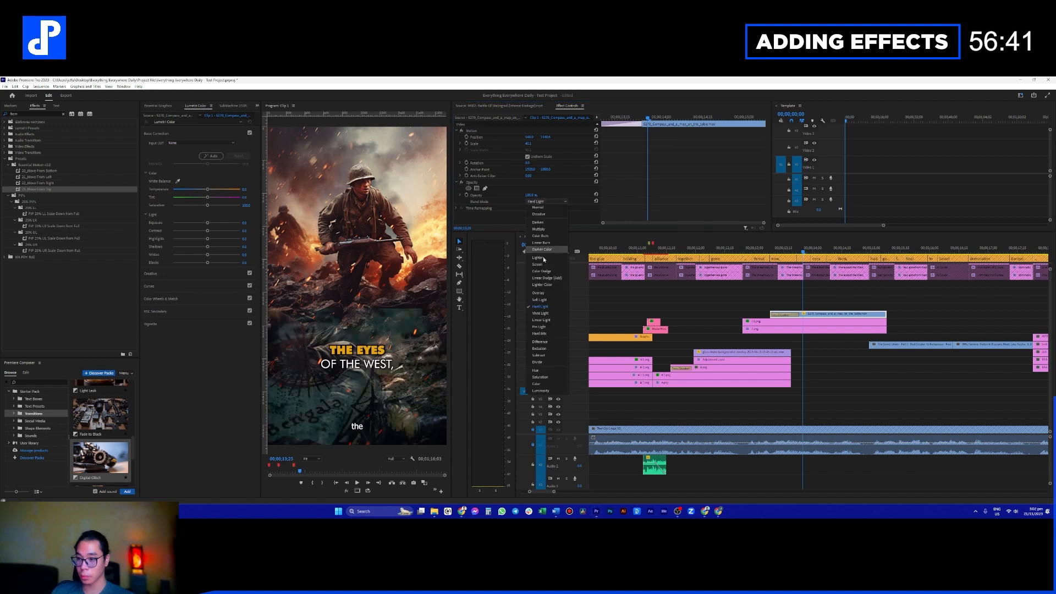
click(543, 316)
Step: Compare the Multiply, Dissolve and Darken blend modes on the compass map clip, then set it to Hard Light
click(541, 203)
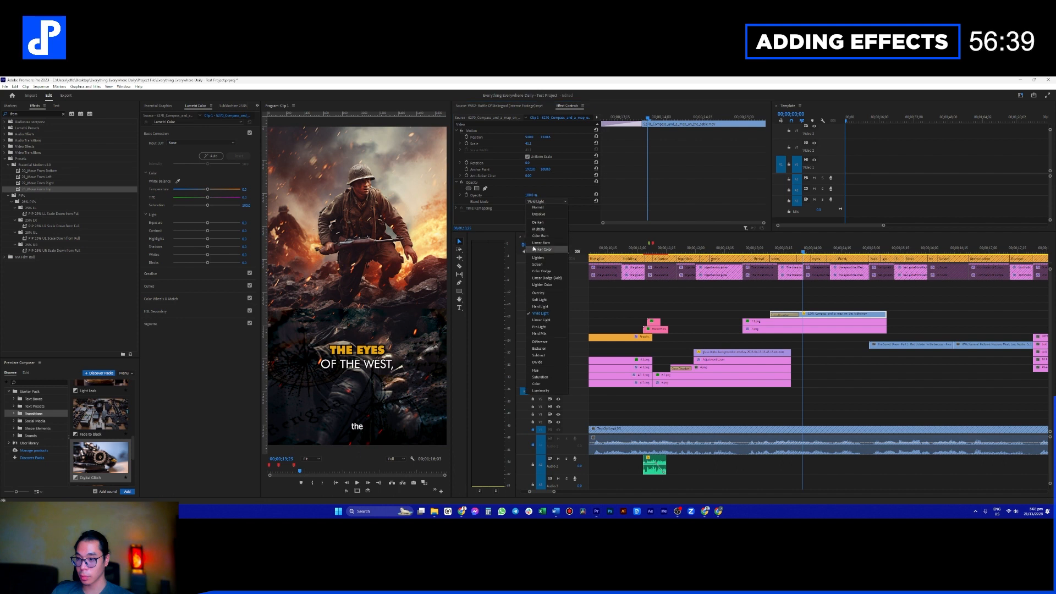
click(539, 229)
click(545, 201)
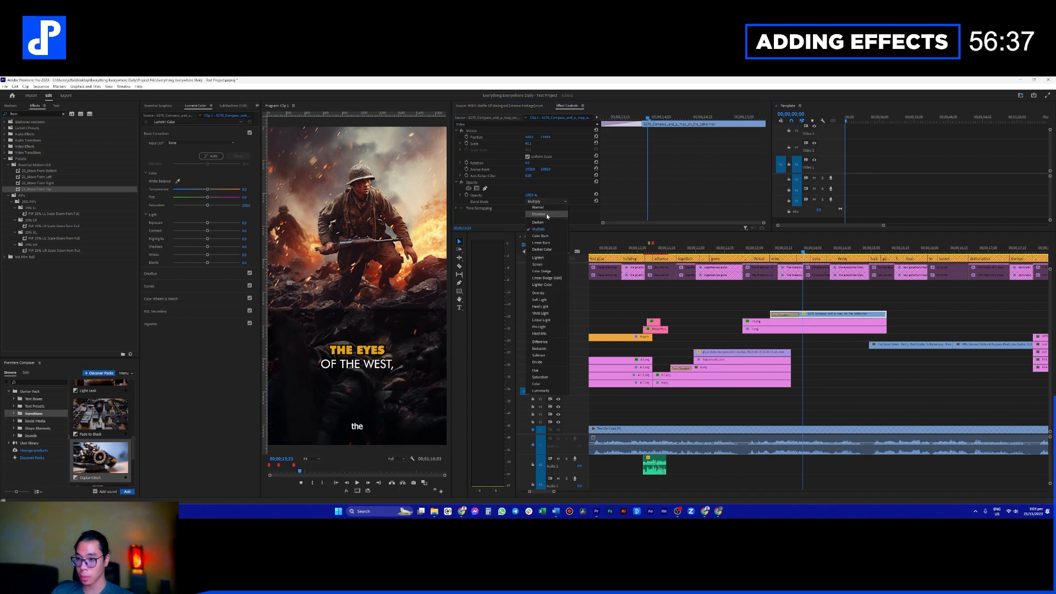
click(546, 213)
click(546, 199)
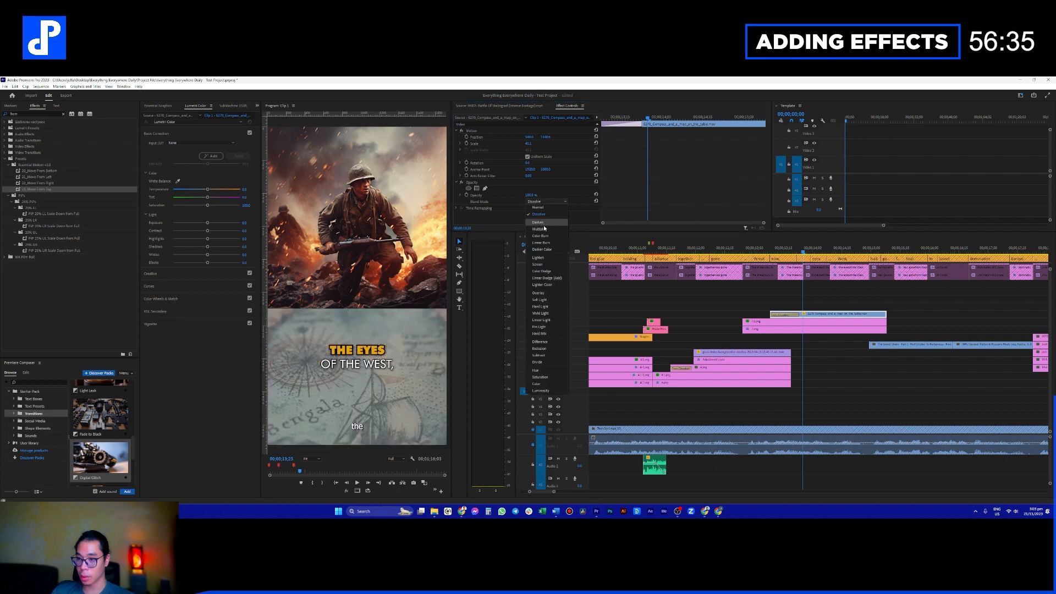
click(544, 223)
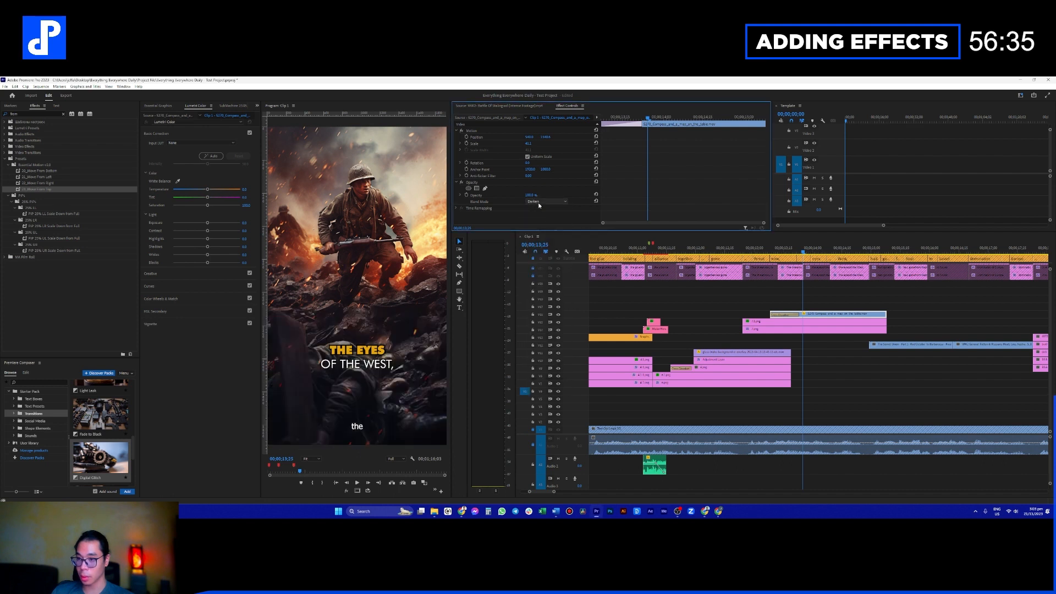
scroll(538, 202, down, 2)
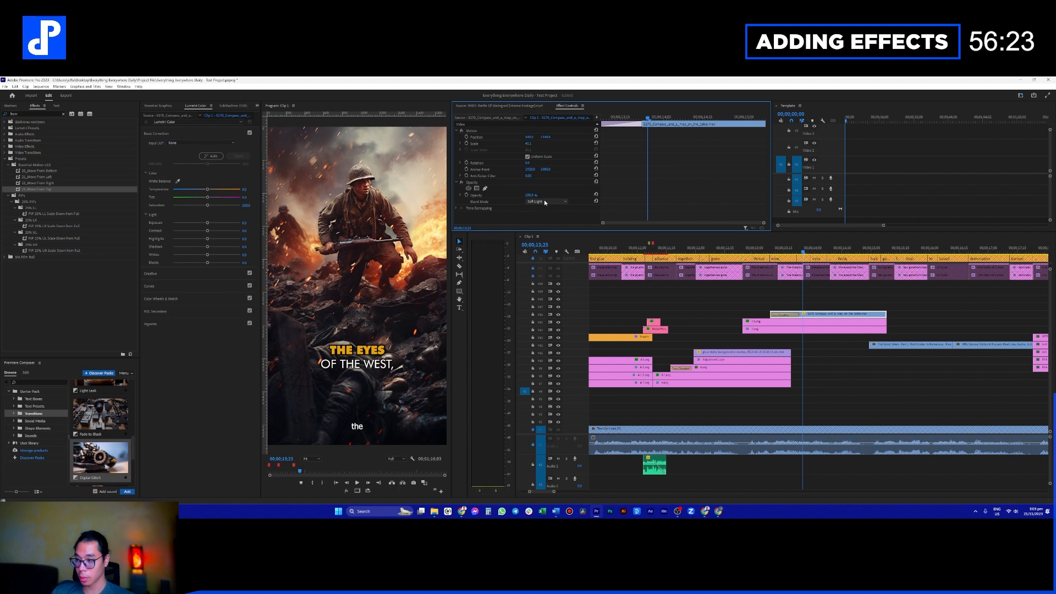
scroll(543, 199, down, 1)
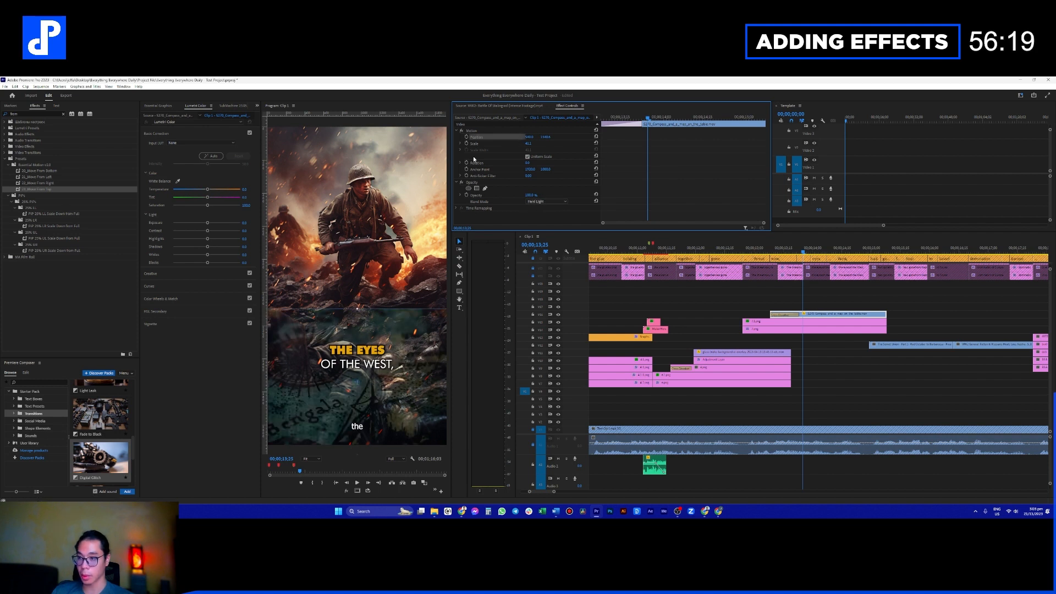
Step: Enlarge the compass map and move it up in the frame so its upper edge overlaps the soldier's legs
drag(359, 308, 386, 285)
drag(383, 283, 390, 284)
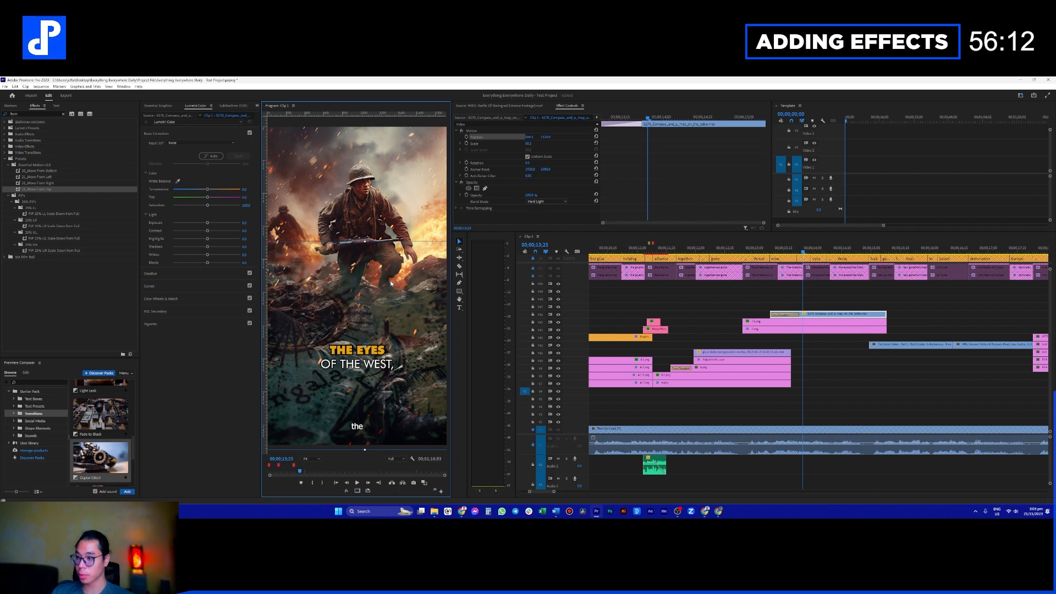
click(792, 289)
Step: Clear the effects search and browse the video effects, video transitions and presets for a wipe for the compass map clip
click(798, 314)
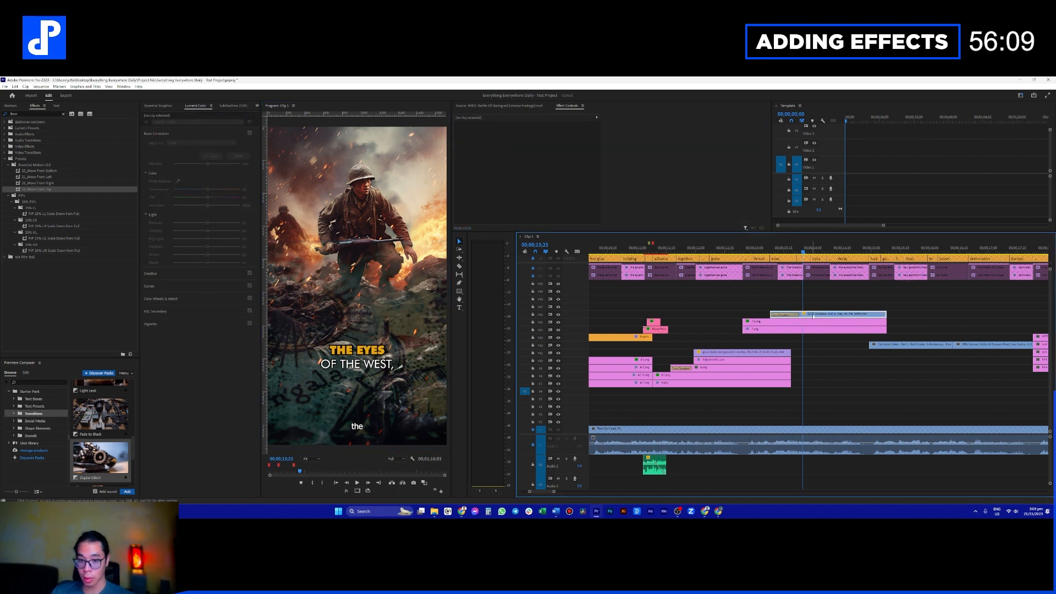
click(37, 112)
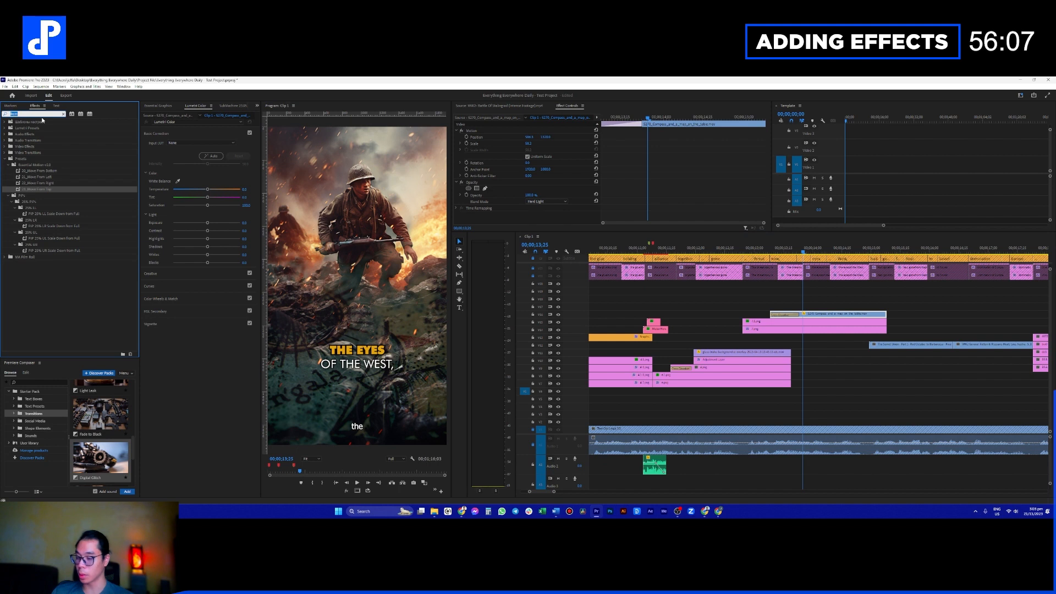
key(BackSpace)
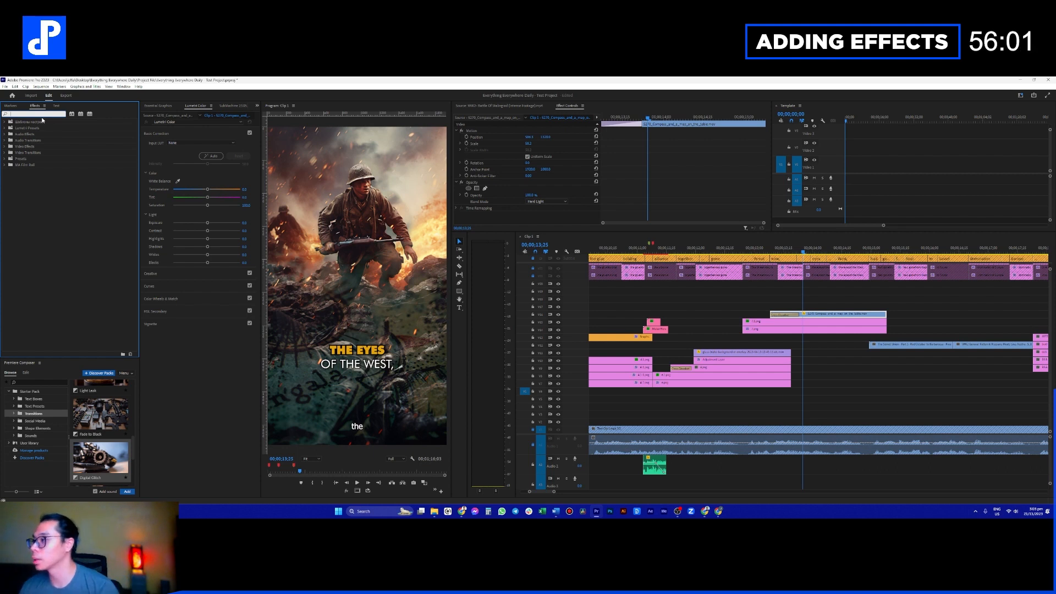
click(5, 147)
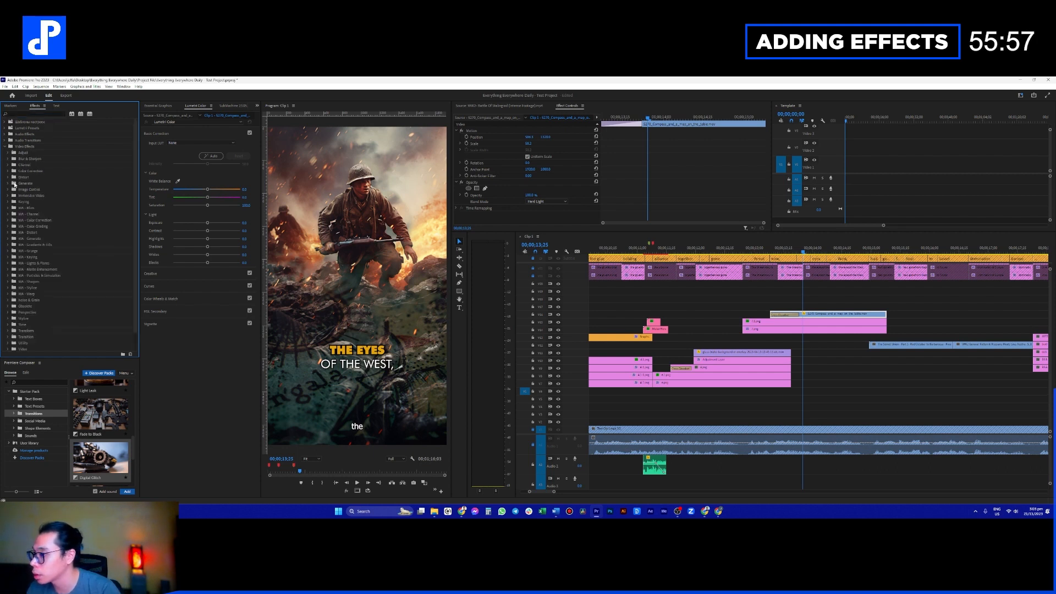
scroll(62, 224, down, 1)
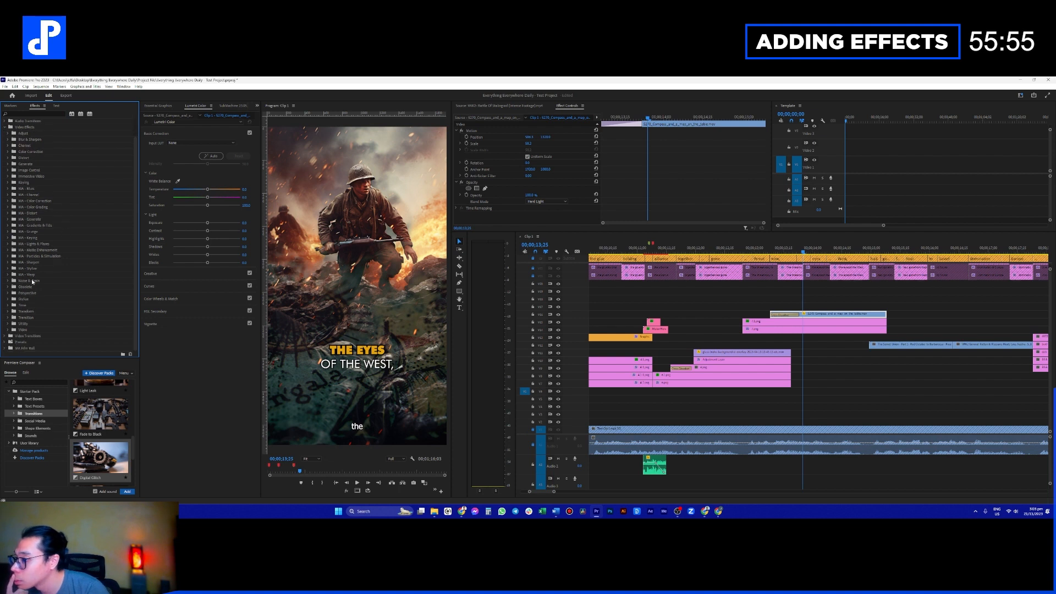
click(6, 336)
scroll(30, 328, down, 3)
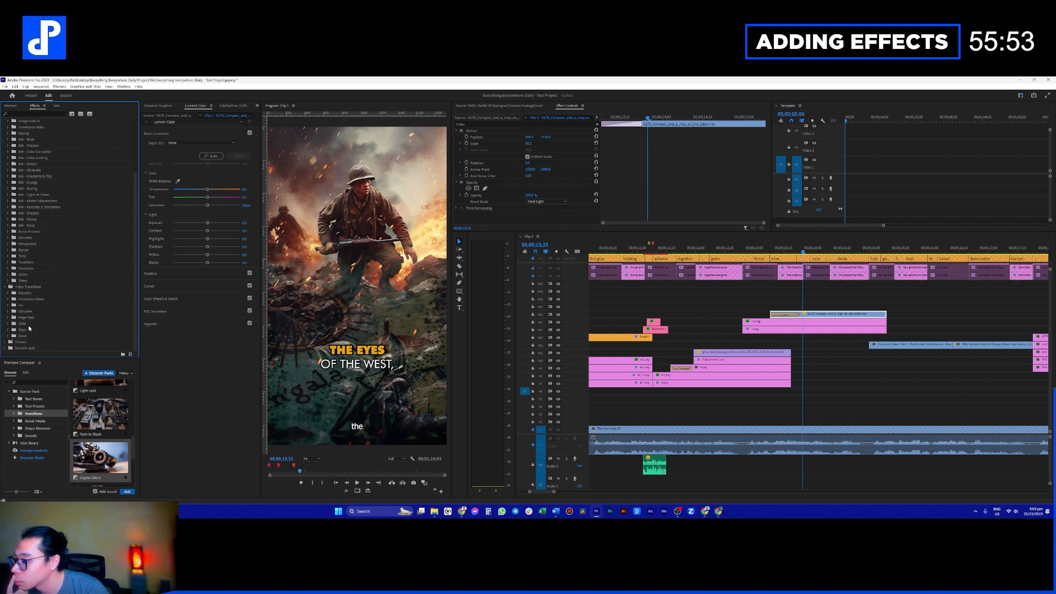
click(9, 342)
scroll(24, 327, down, 6)
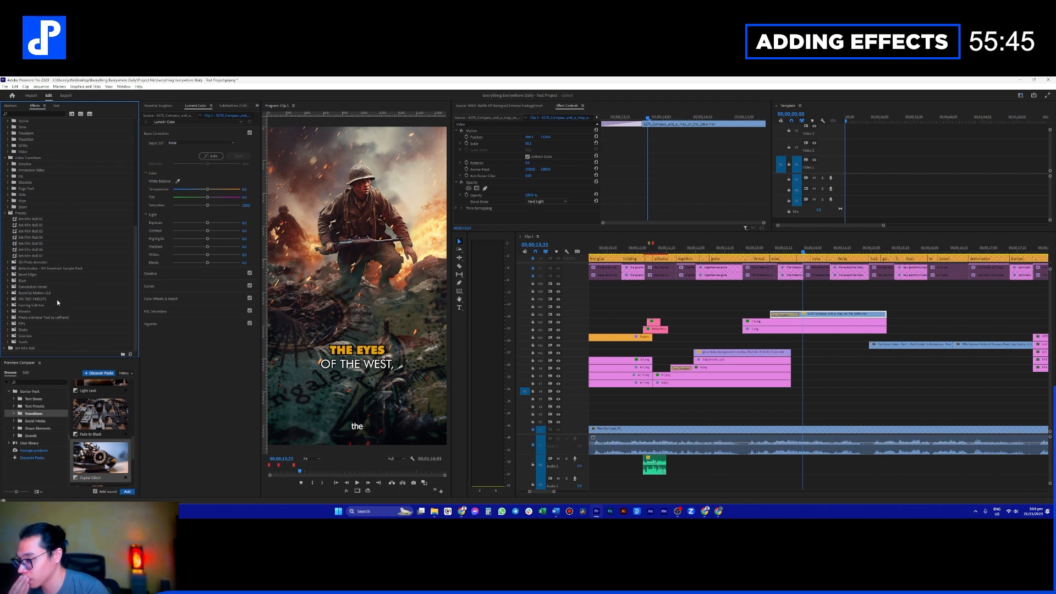
Step: Try to apply the Band Wipe transition to the compass map clip
scroll(27, 227, up, 1)
click(8, 225)
click(7, 213)
click(37, 219)
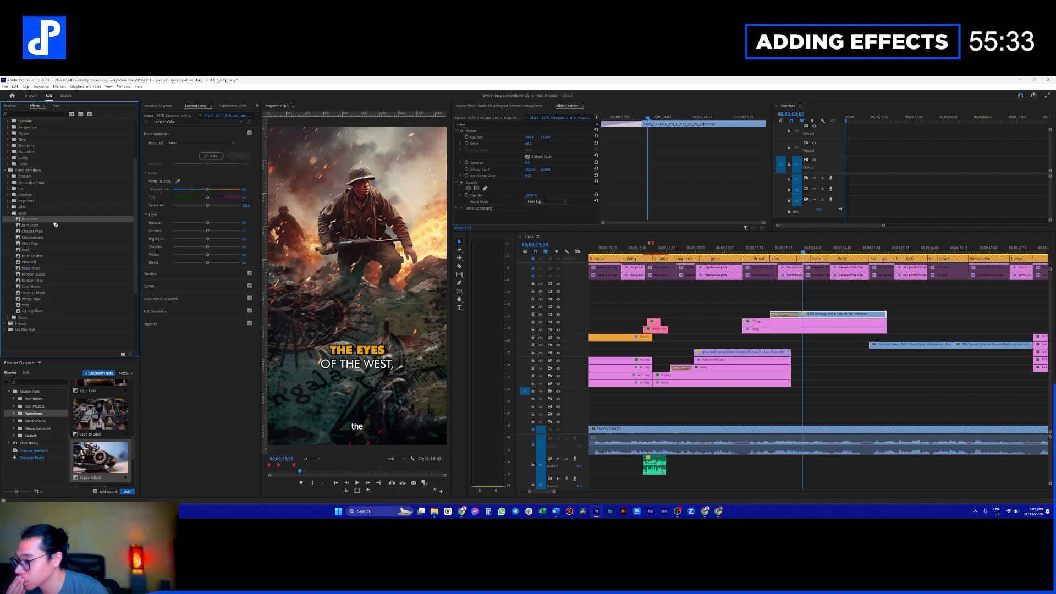
drag(55, 223, 827, 329)
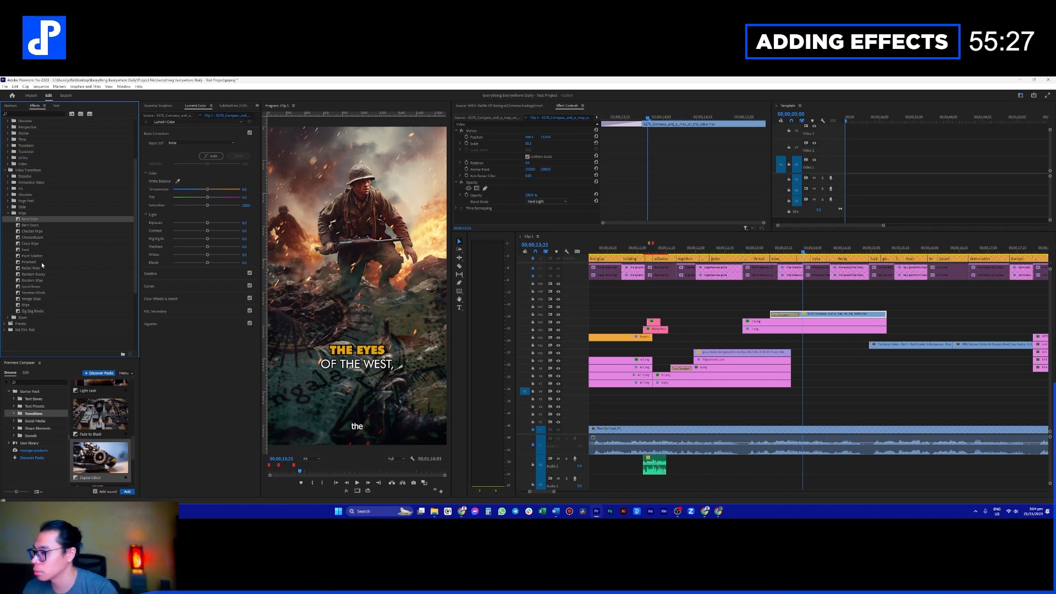
Step: Search the effects for "wipe", apply Linear Wipe to the compass map clip and set the clip's blend mode to Normal
click(32, 114)
text(wipe)
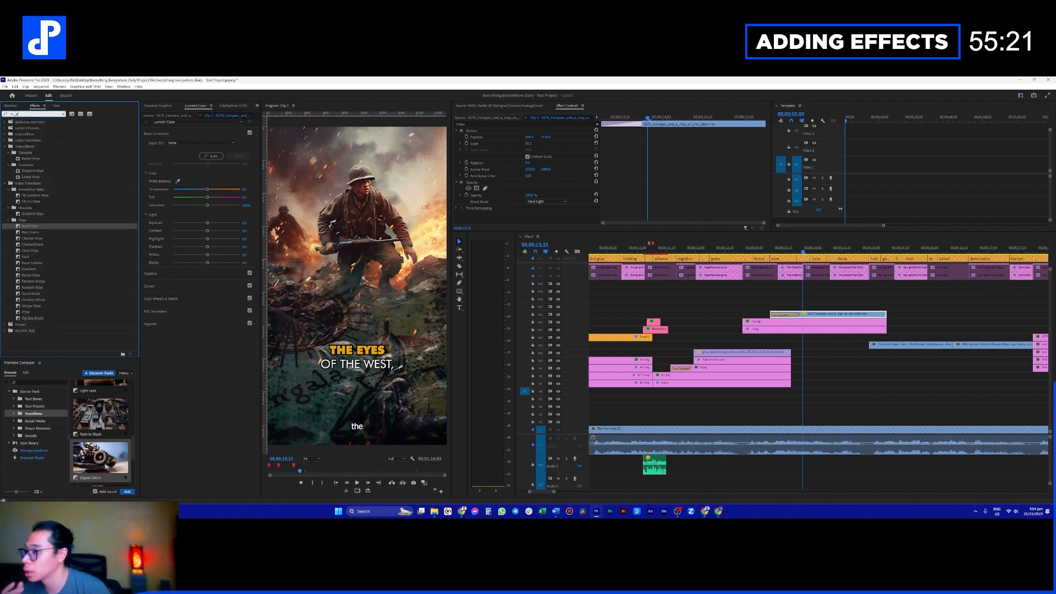
drag(55, 177, 819, 315)
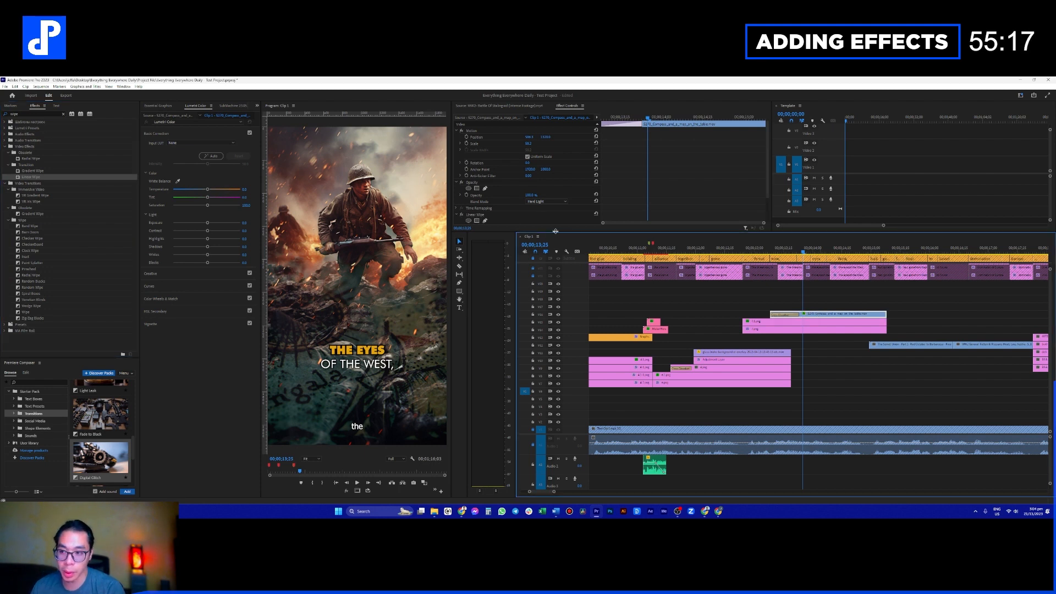
click(541, 202)
click(547, 210)
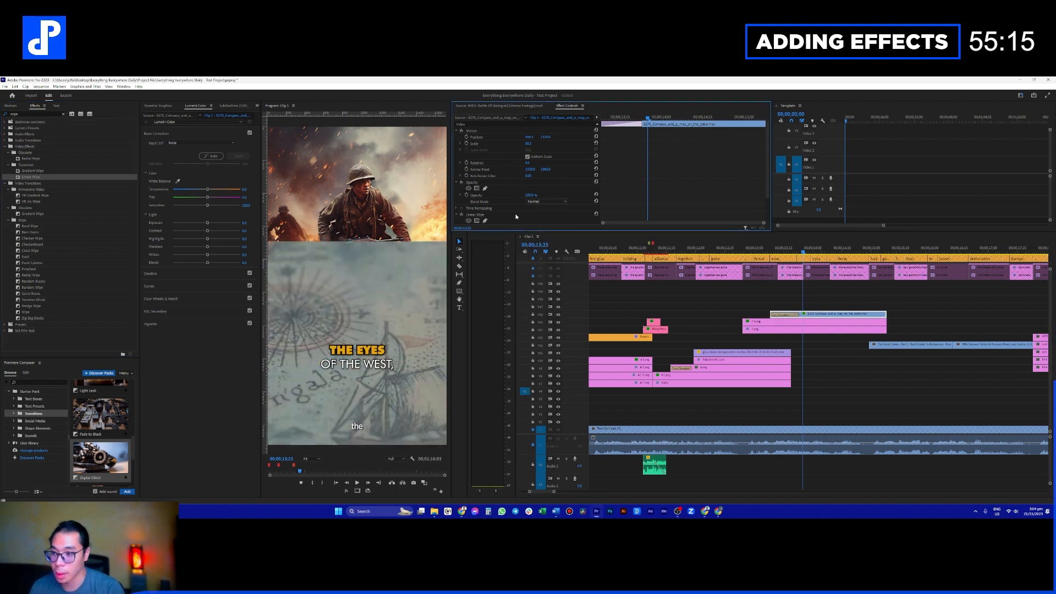
Step: Set the Linear Wipe's wipe angle to 180° on the compass map clip
scroll(503, 199, down, 3)
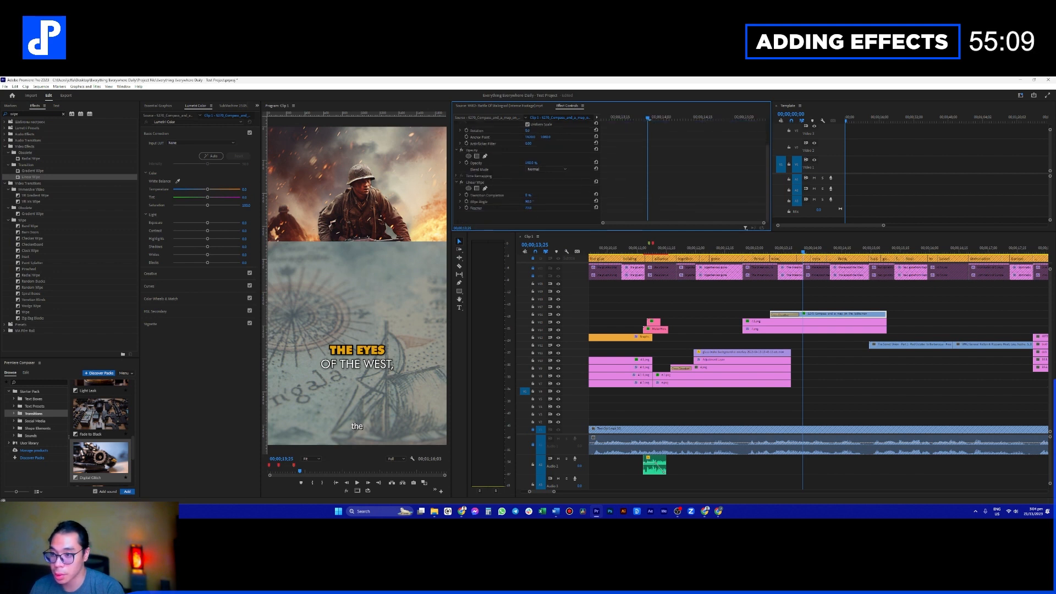
mouse_move(529, 202)
mouse_down()
mouse_move(585, 201)
mouse_move(548, 201)
mouse_up()
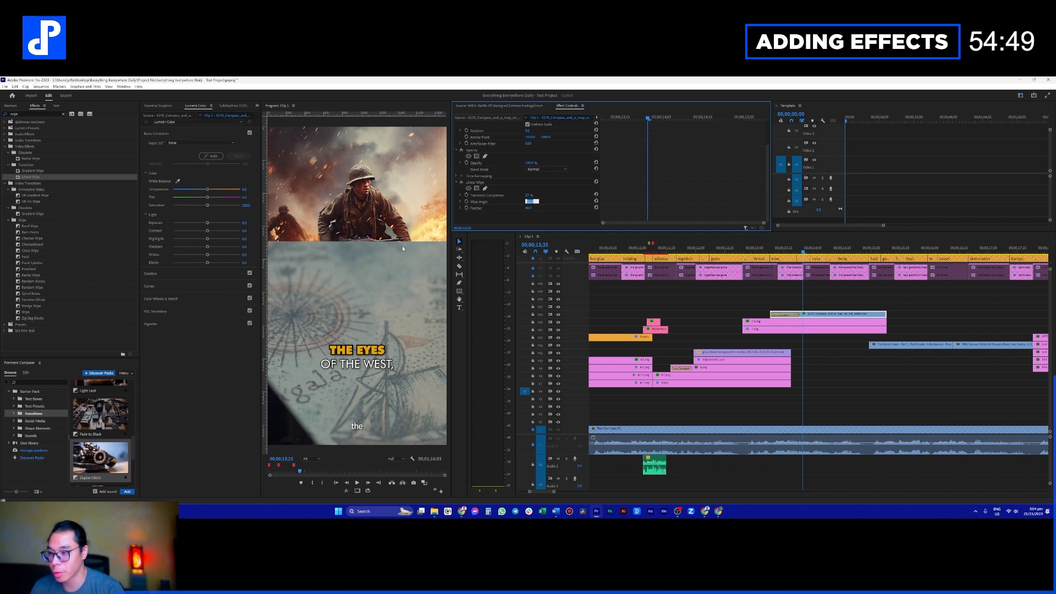
click(543, 216)
drag(529, 202, 574, 202)
click(530, 202)
text(180)
key(Return)
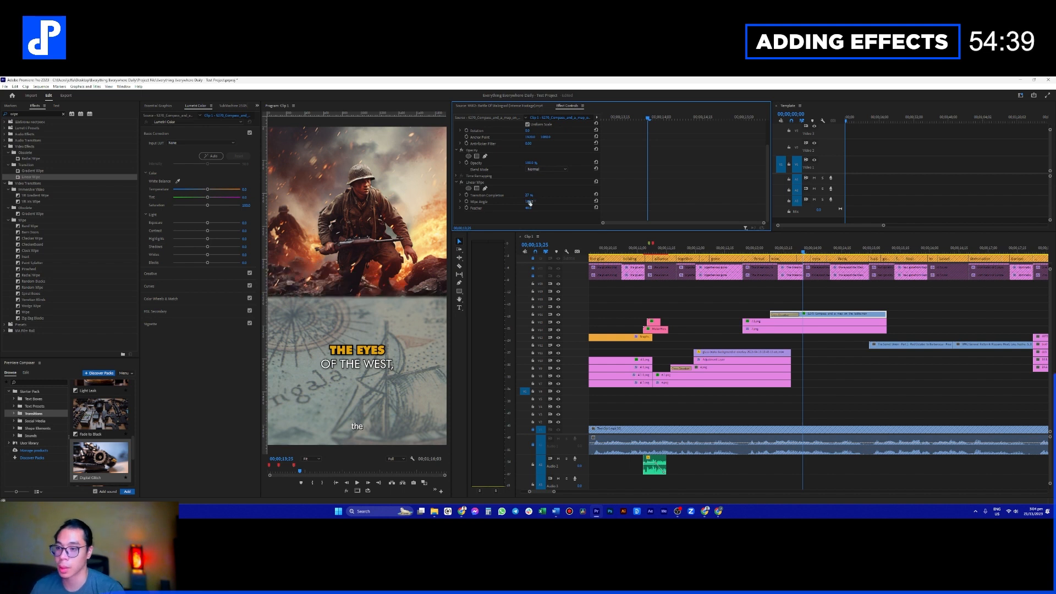
Step: Lower the Linear Wipe's completion and increase its feather to soften the map's upper edge, and set the blend mode to Hard Light
mouse_move(528, 195)
mouse_down()
mouse_move(537, 195)
mouse_move(500, 195)
mouse_move(533, 195)
mouse_up()
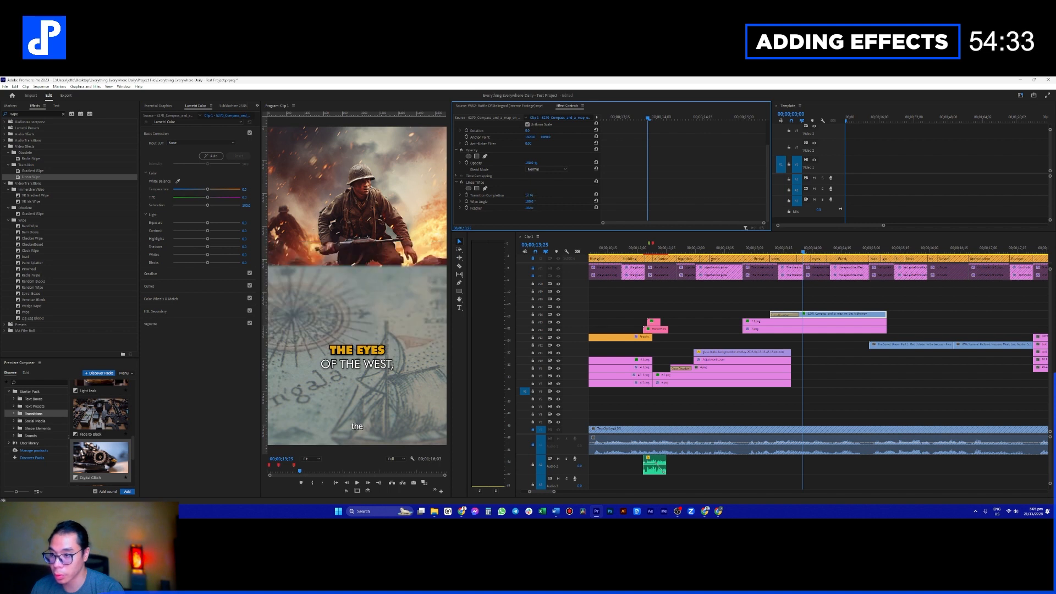
drag(529, 207, 640, 208)
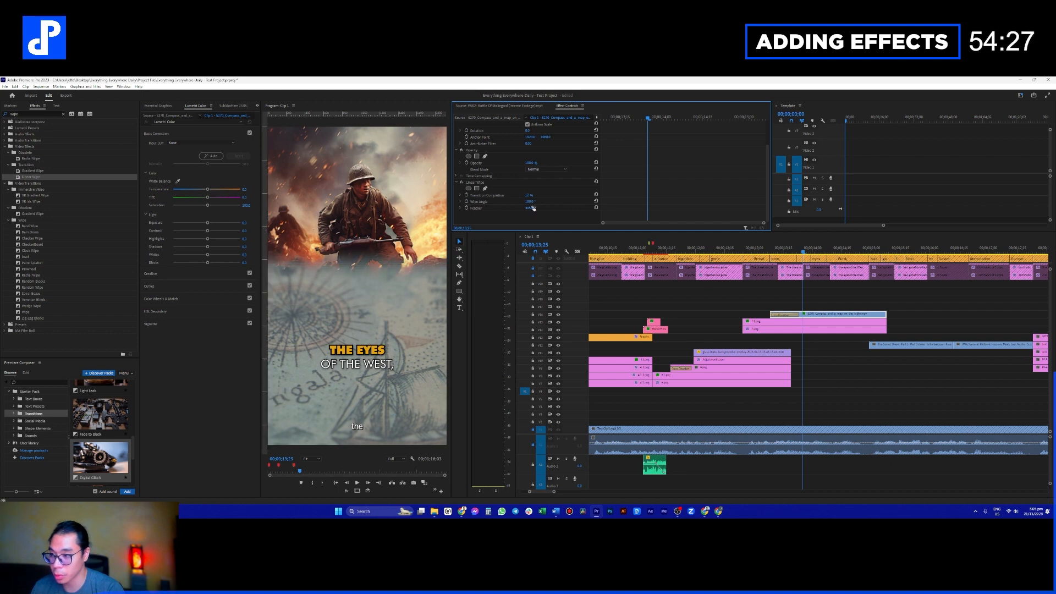
click(548, 167)
click(546, 275)
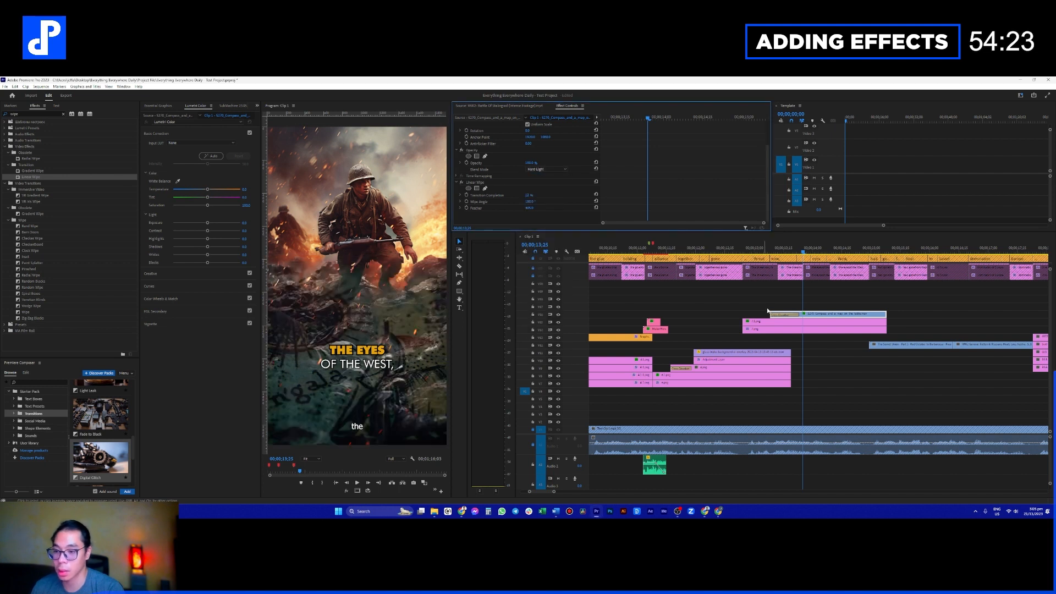
Step: Play back the handshake-to-soldier transition and the blended map twice, and check the cut into the parade footage
drag(740, 249, 730, 250)
scroll(695, 306, down, 1)
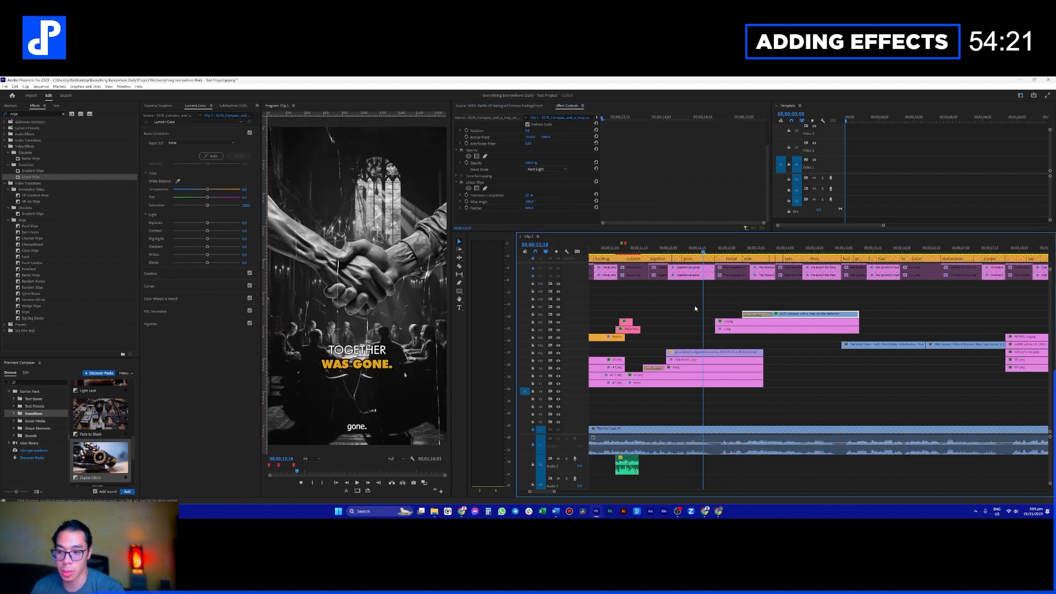
scroll(693, 306, down, 1)
key(space)
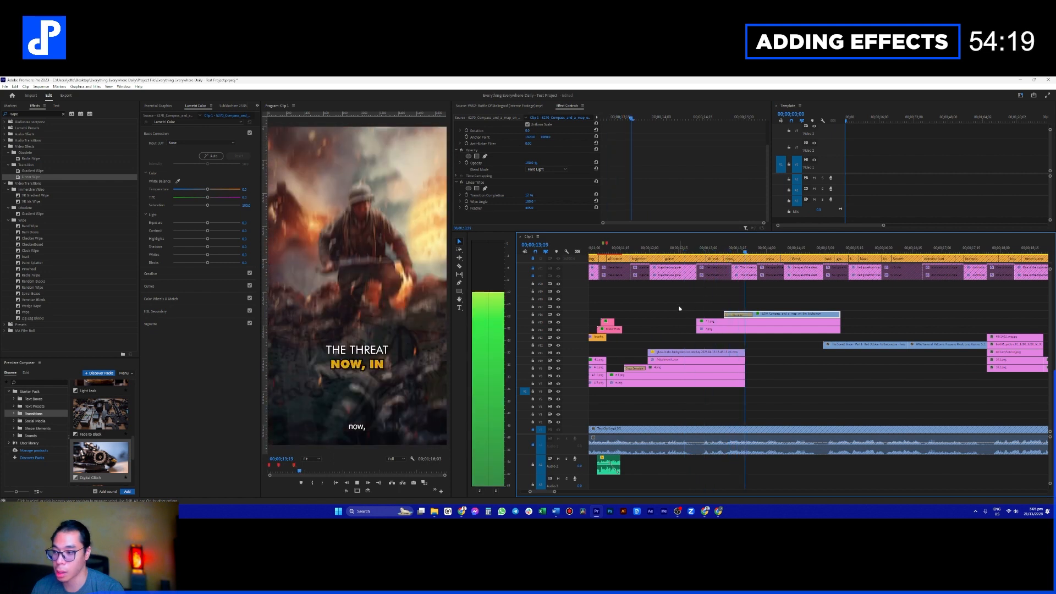
key(space)
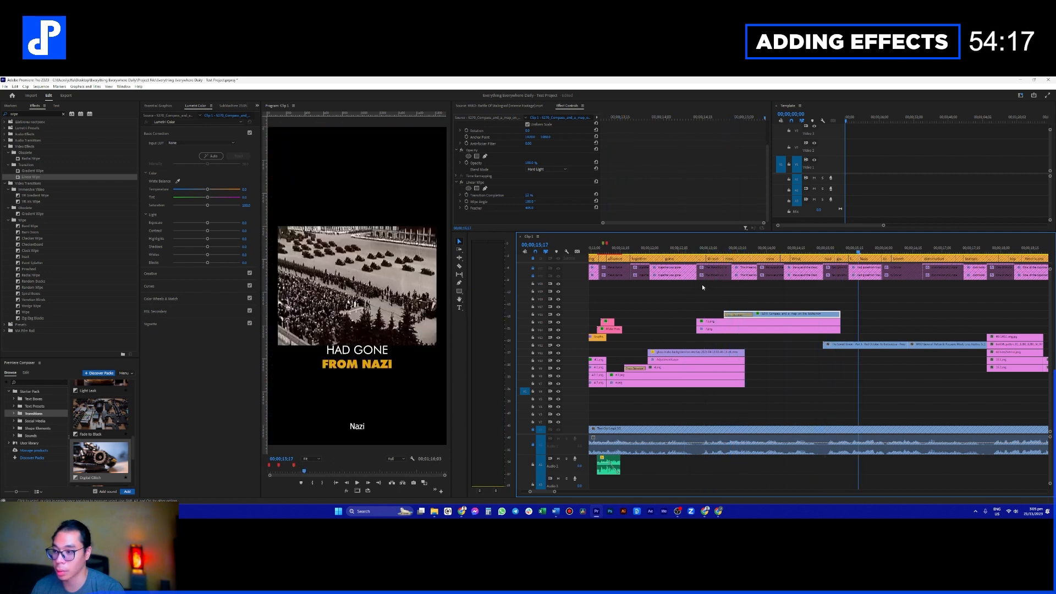
drag(749, 251, 693, 253)
key(space)
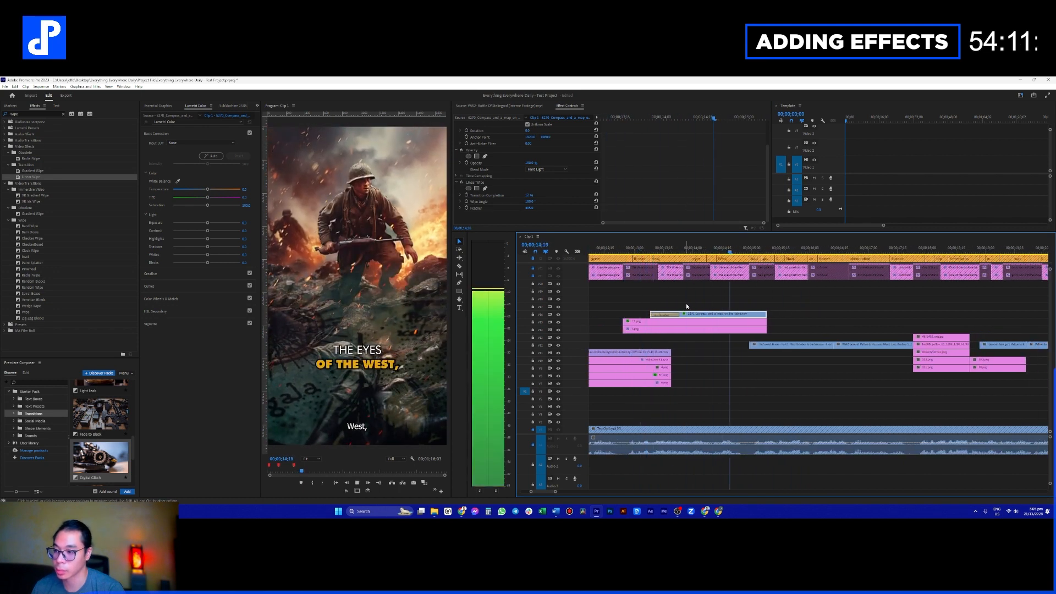
key(space)
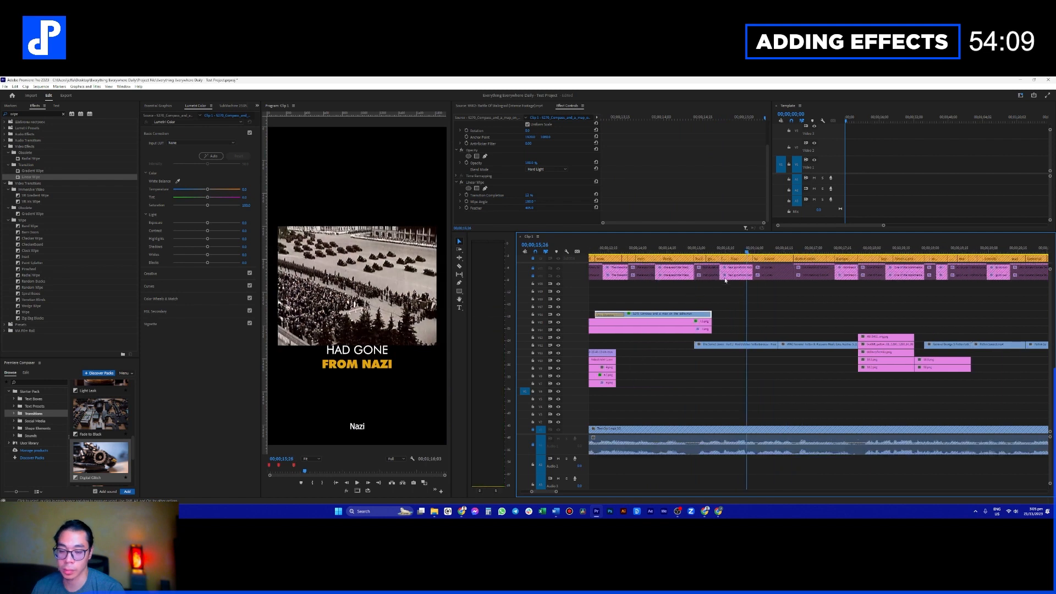
click(708, 248)
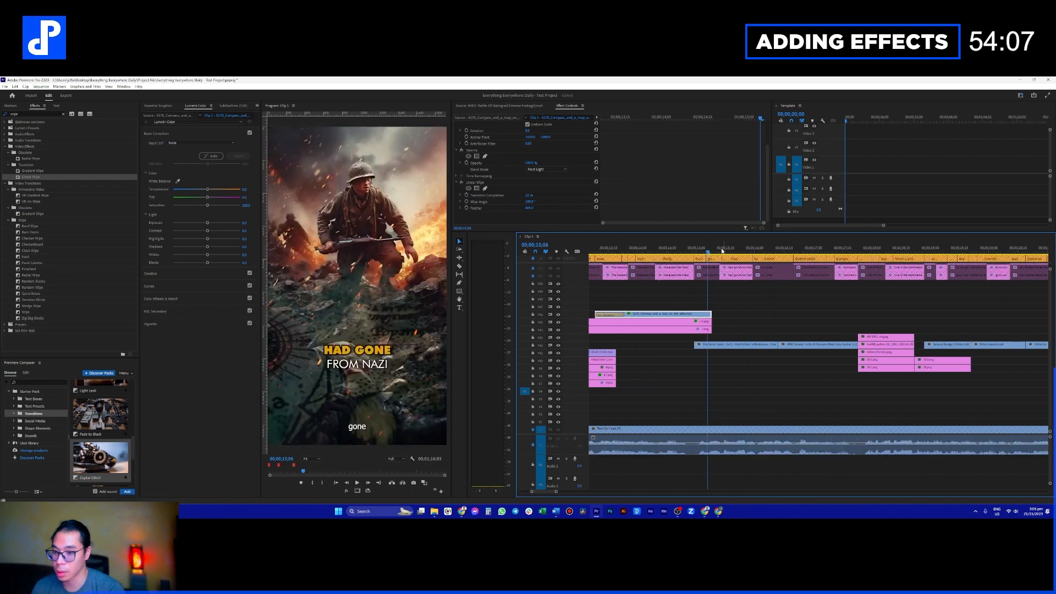
click(733, 249)
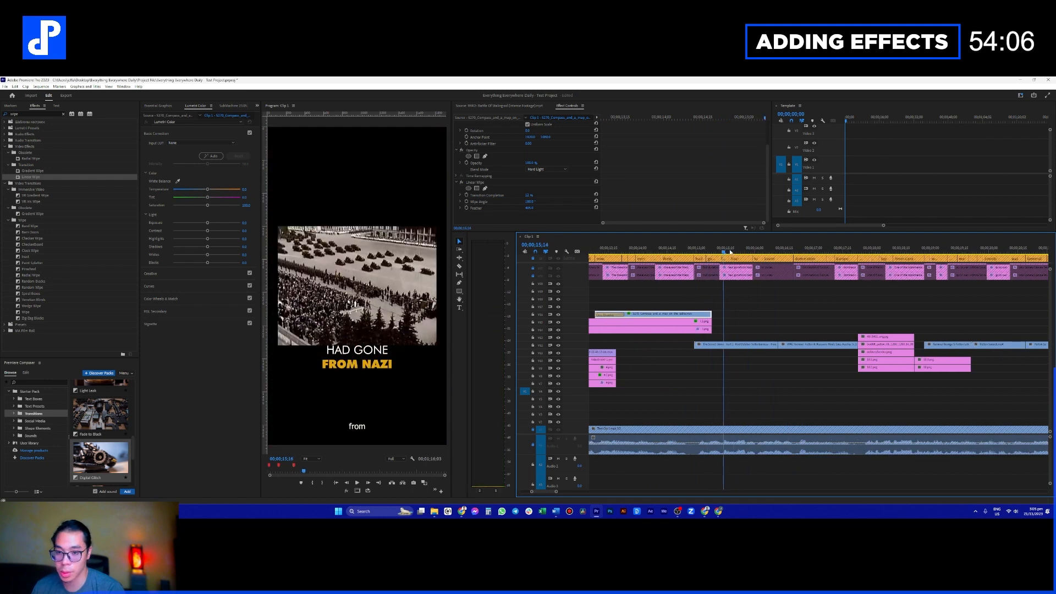
Step: Browse the transition presets and place the Zoom Out transition over the cut from the soldier scene to the parade footage
click(743, 345)
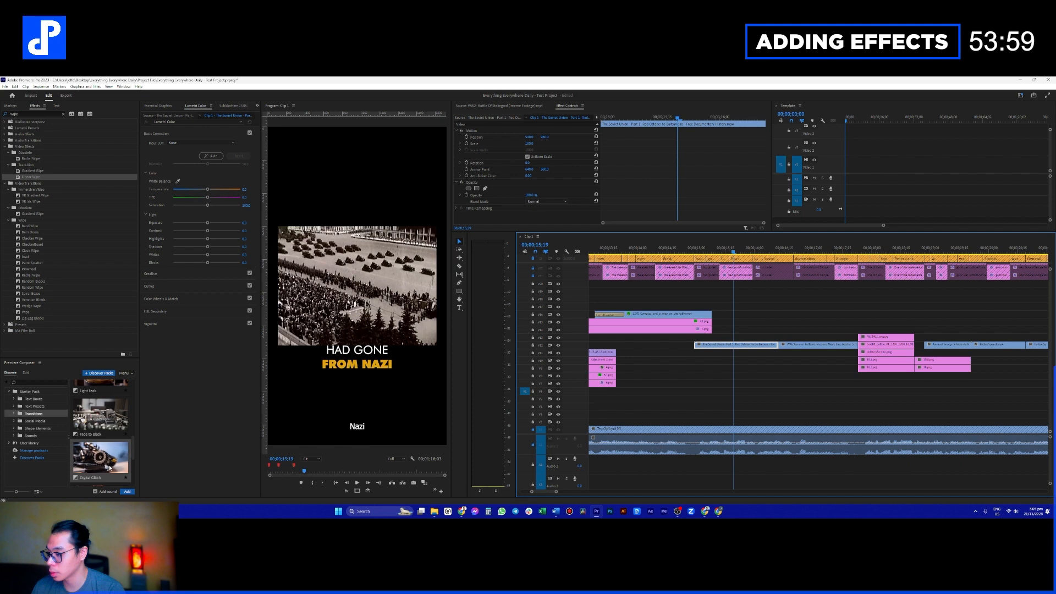
scroll(110, 468, down, 3)
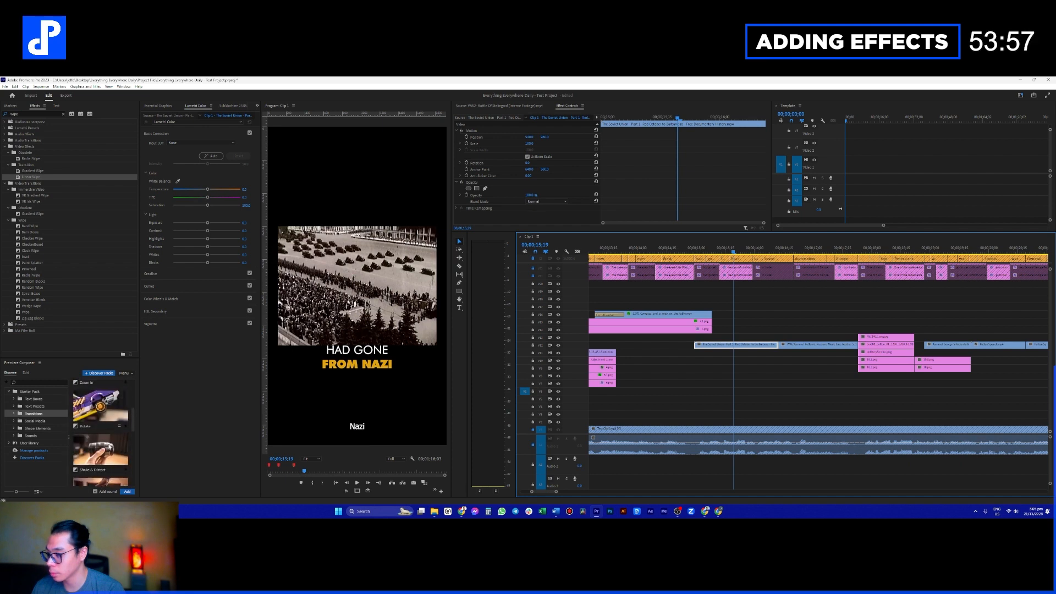
scroll(106, 419, up, 2)
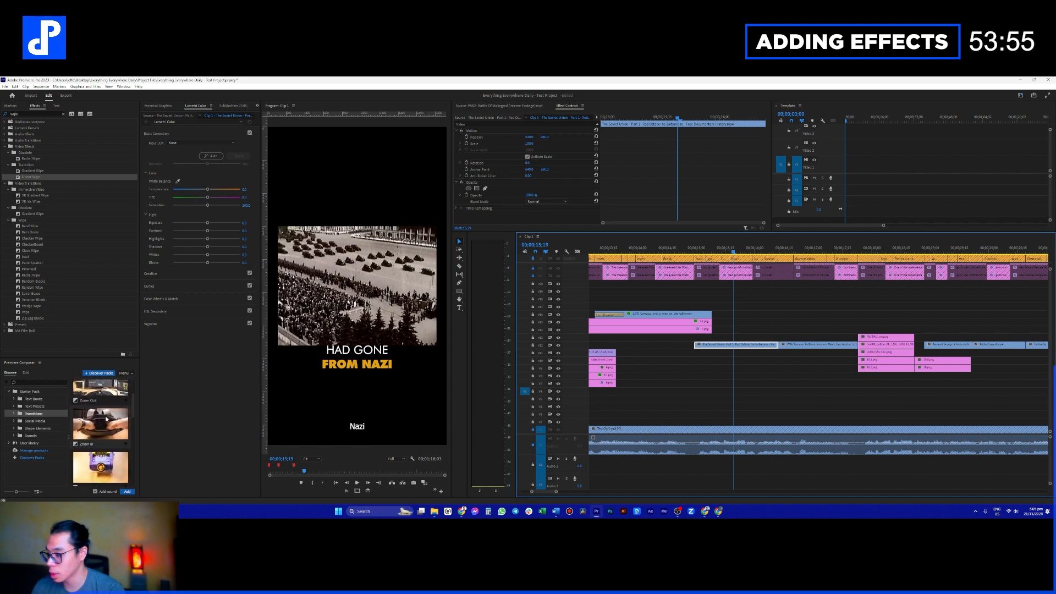
scroll(106, 415, up, 2)
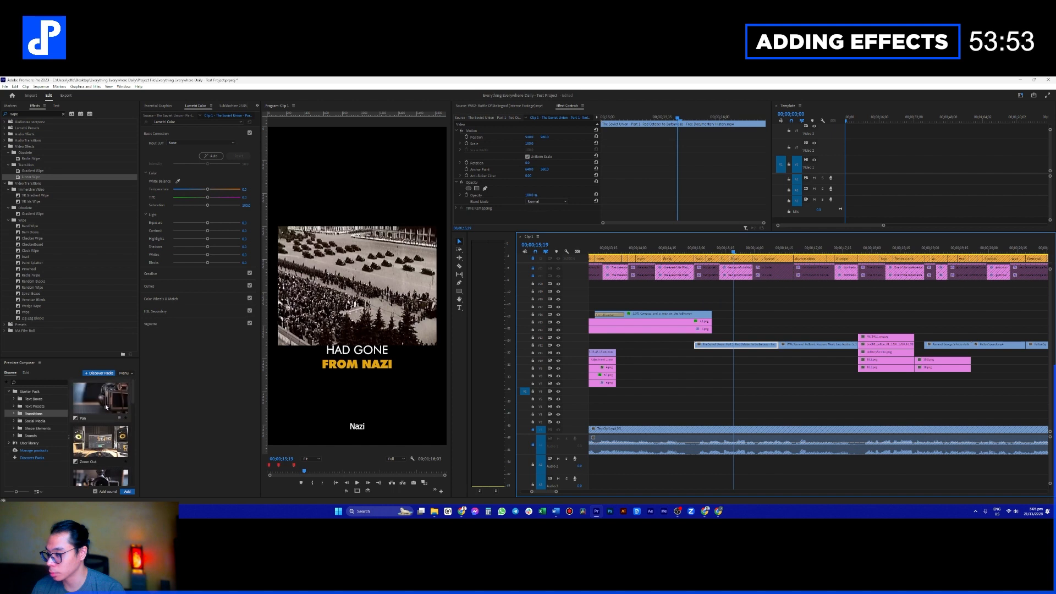
click(104, 404)
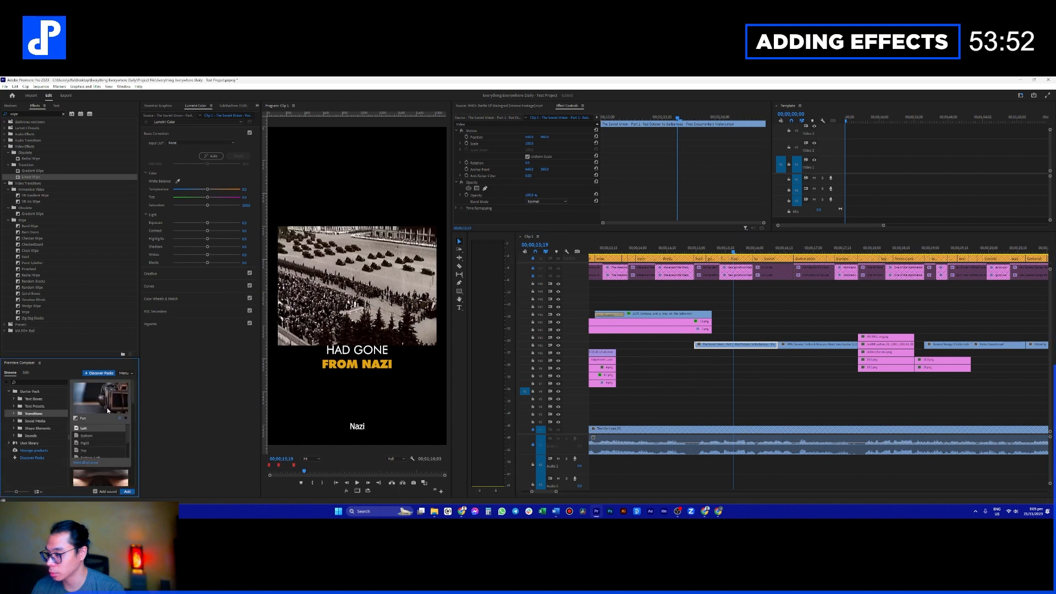
click(742, 381)
click(696, 252)
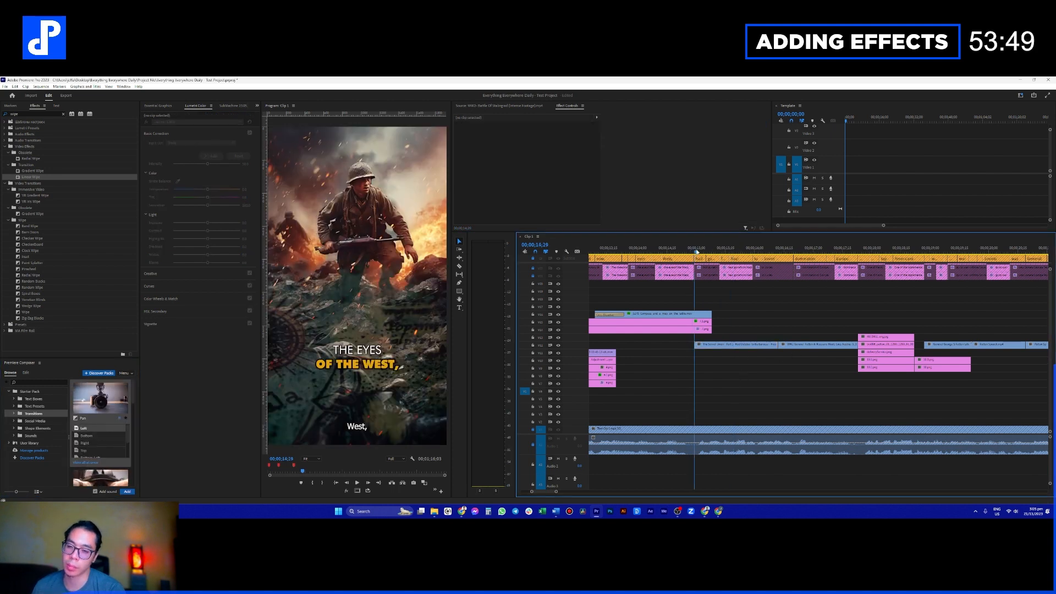
drag(695, 251, 703, 251)
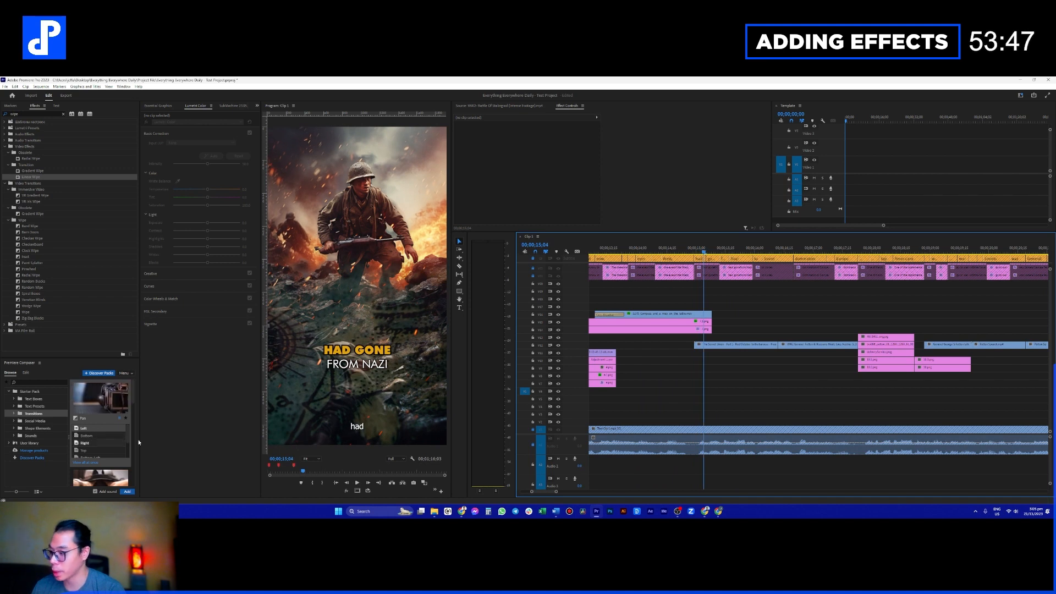
click(108, 418)
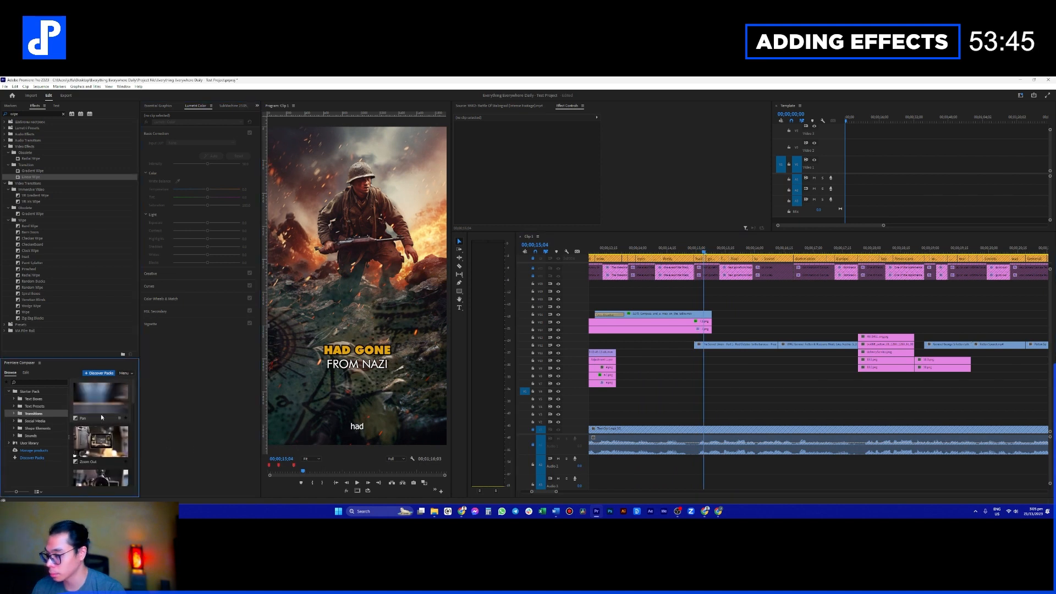
click(100, 441)
scroll(100, 441, down, 1)
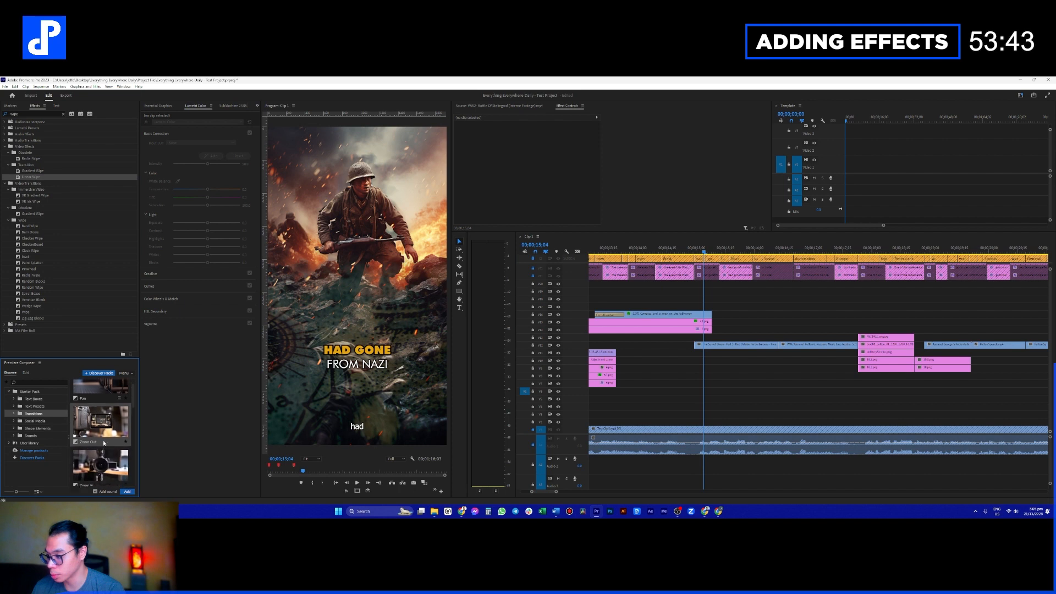
drag(365, 414, 725, 312)
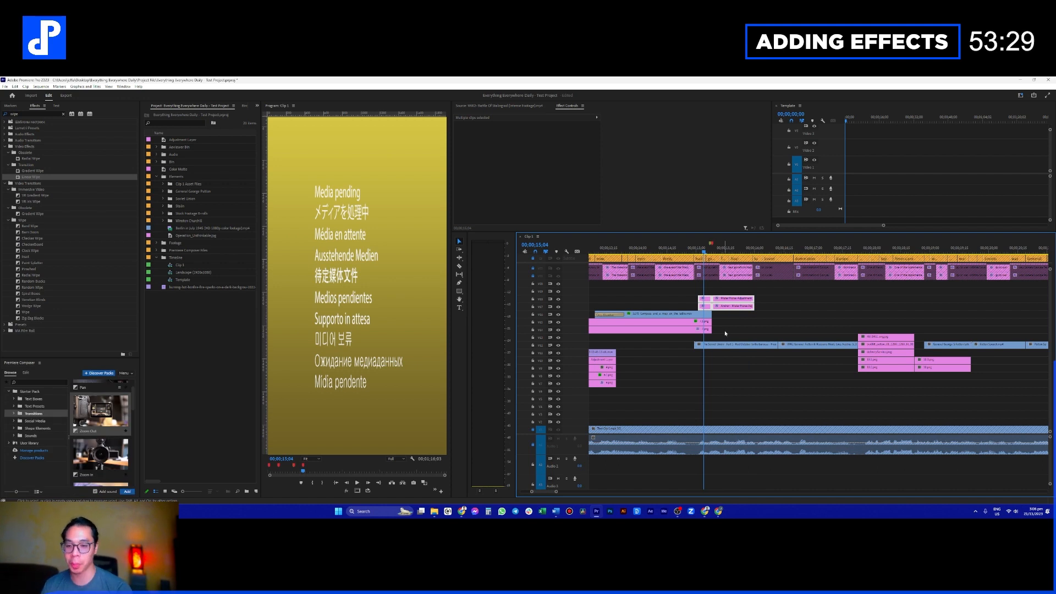
Step: Trim the parade clip's start to the end of the soldier layers and move the clip to a lower video track
click(706, 346)
drag(698, 345, 712, 345)
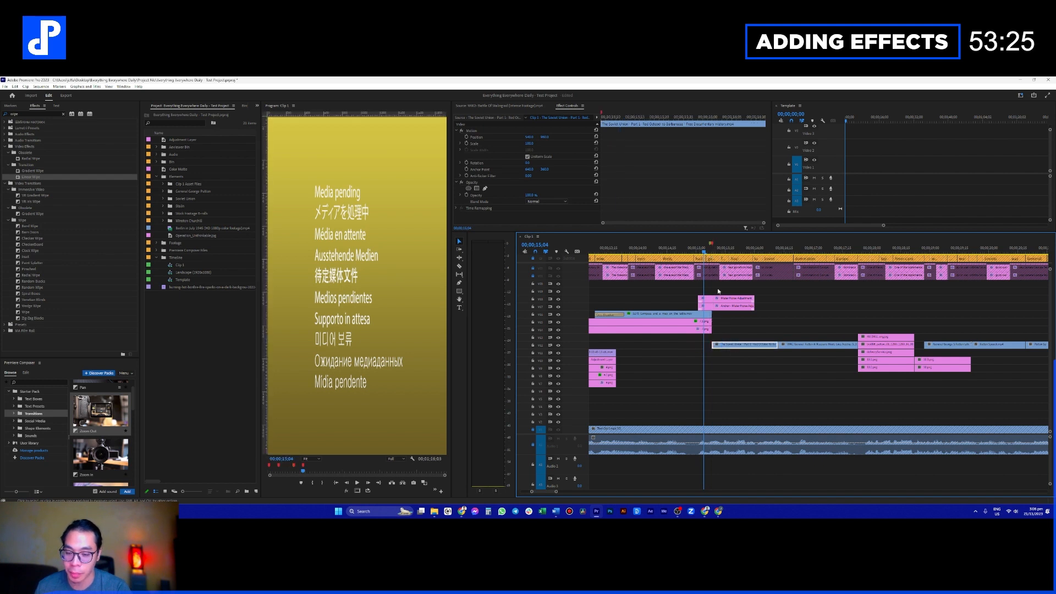
scroll(769, 296, up, 5)
drag(821, 301, 864, 359)
drag(767, 287, 867, 369)
click(867, 369)
scroll(852, 369, down, 1)
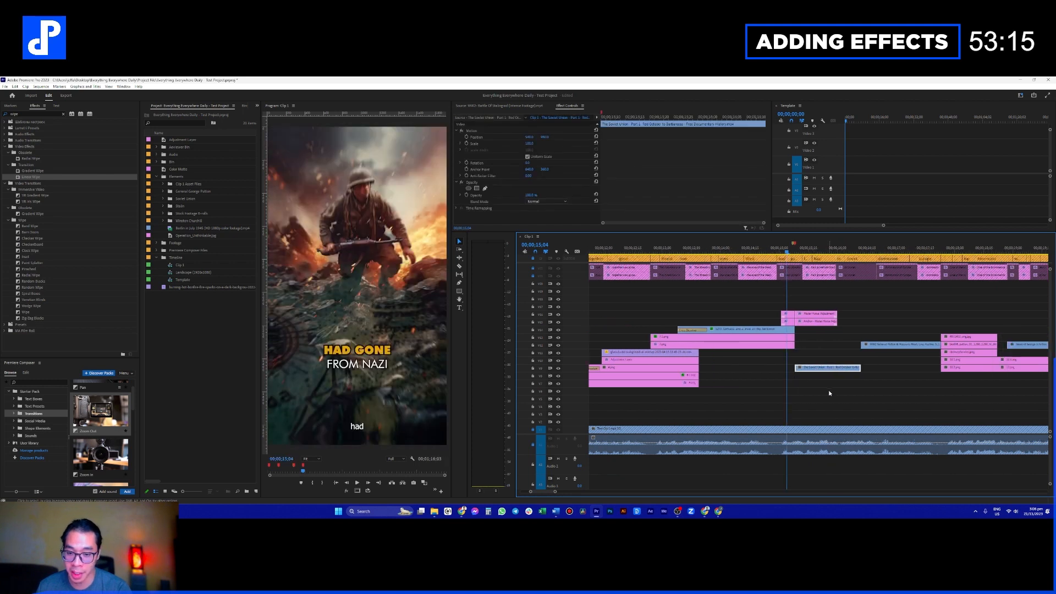
Step: Play back the zoom transition and the parade footage, and move the marching band clip down onto the parade clip's track
key(space)
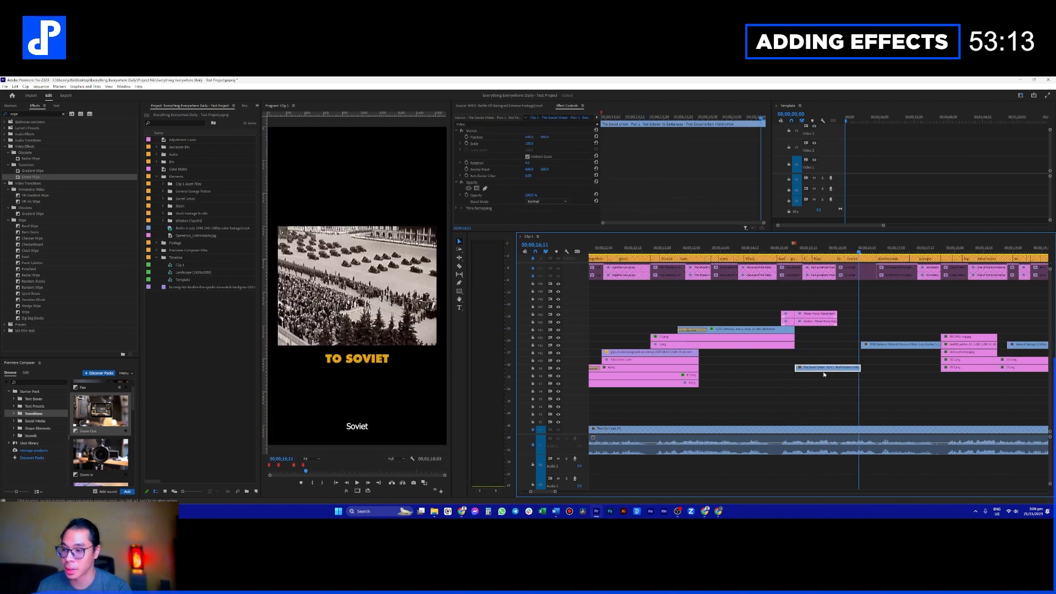
click(879, 346)
key(space)
scroll(855, 378, down, 2)
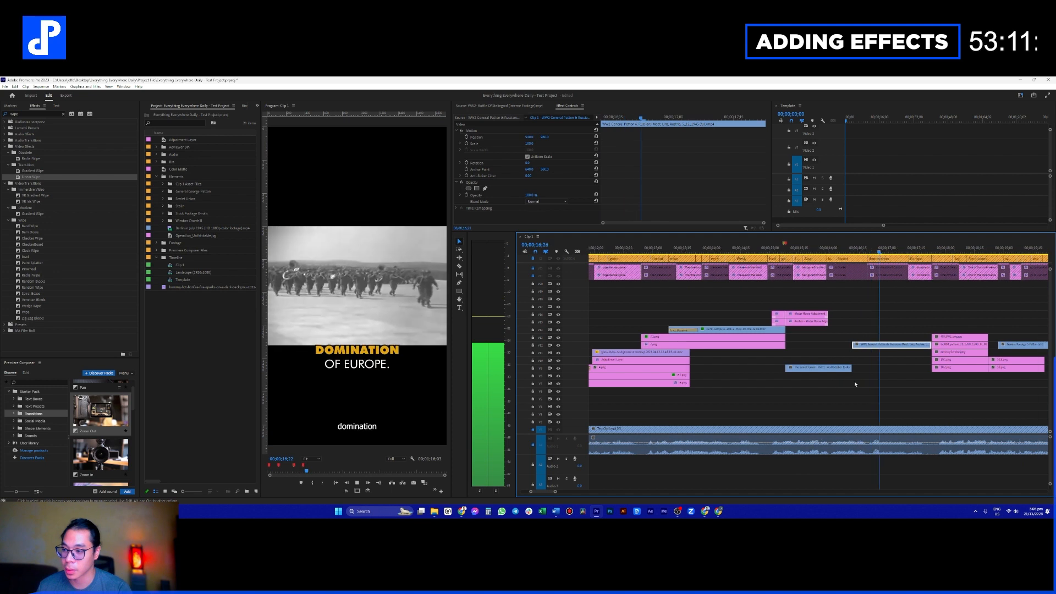
key(space)
drag(845, 345, 868, 367)
click(864, 325)
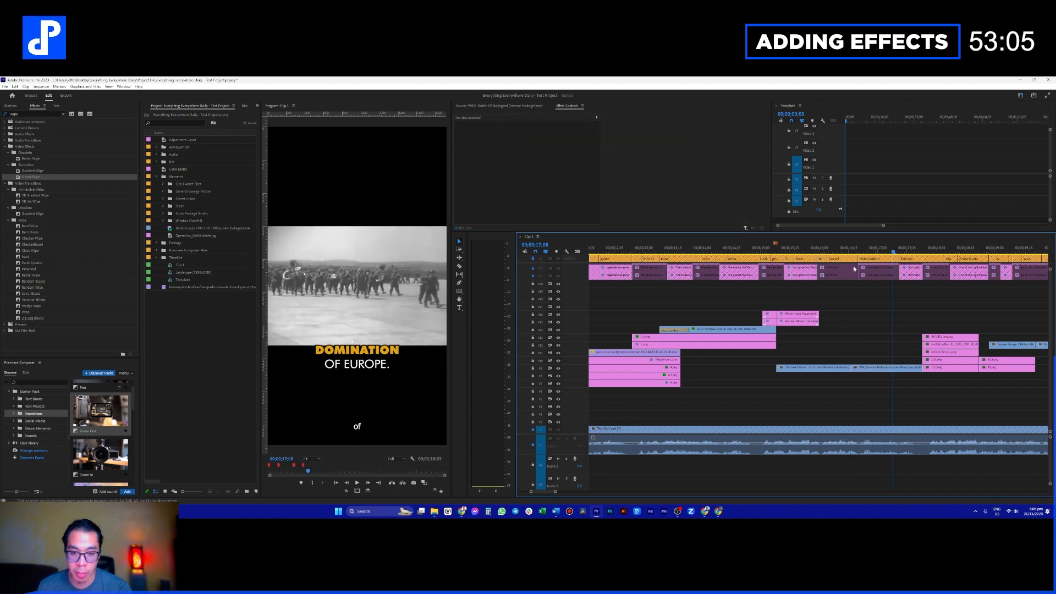
Step: Duplicate the parade and marching band clips onto the video track directly below
drag(874, 251, 832, 251)
click(832, 367)
shift+click(871, 368)
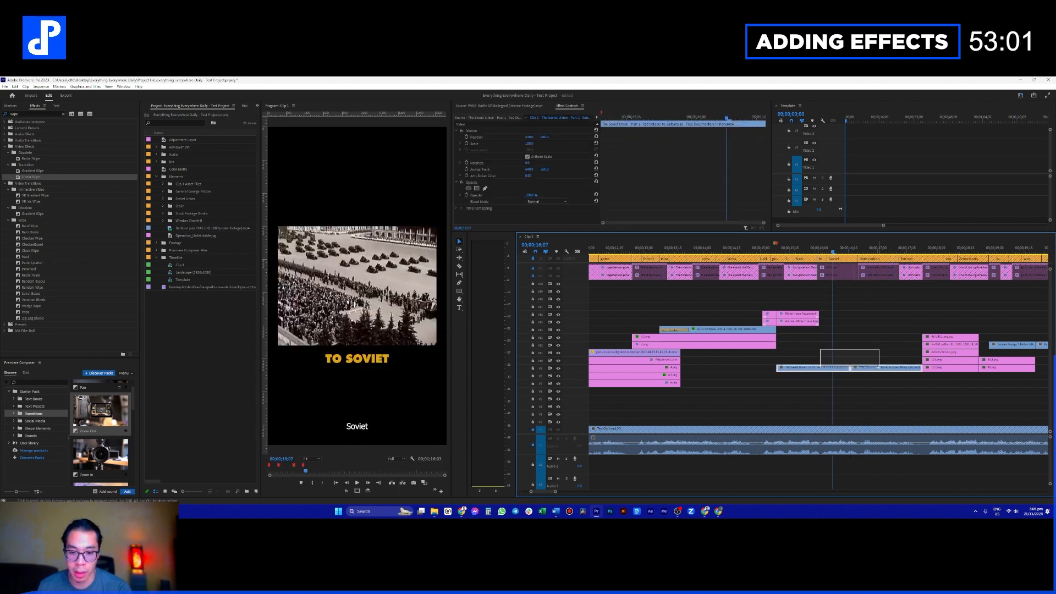
drag(871, 367, 868, 378)
click(864, 395)
Step: Scale the lower parade copy up to fill the whole vertical frame and the upper parade clip to the frame's width
click(833, 367)
click(833, 375)
click(490, 136)
drag(357, 227, 370, 116)
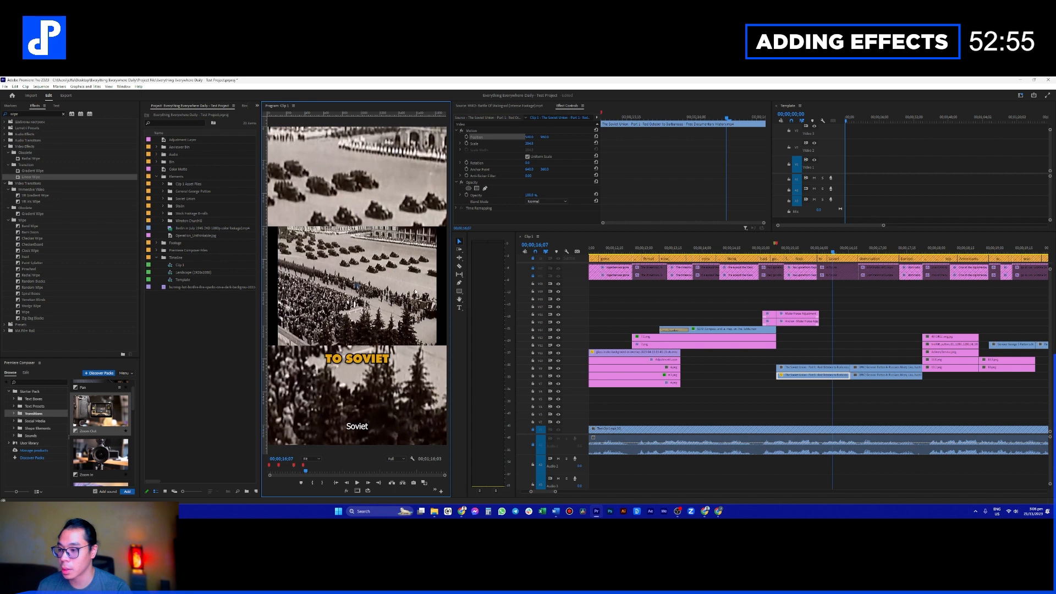
click(830, 368)
click(507, 137)
drag(357, 228, 357, 219)
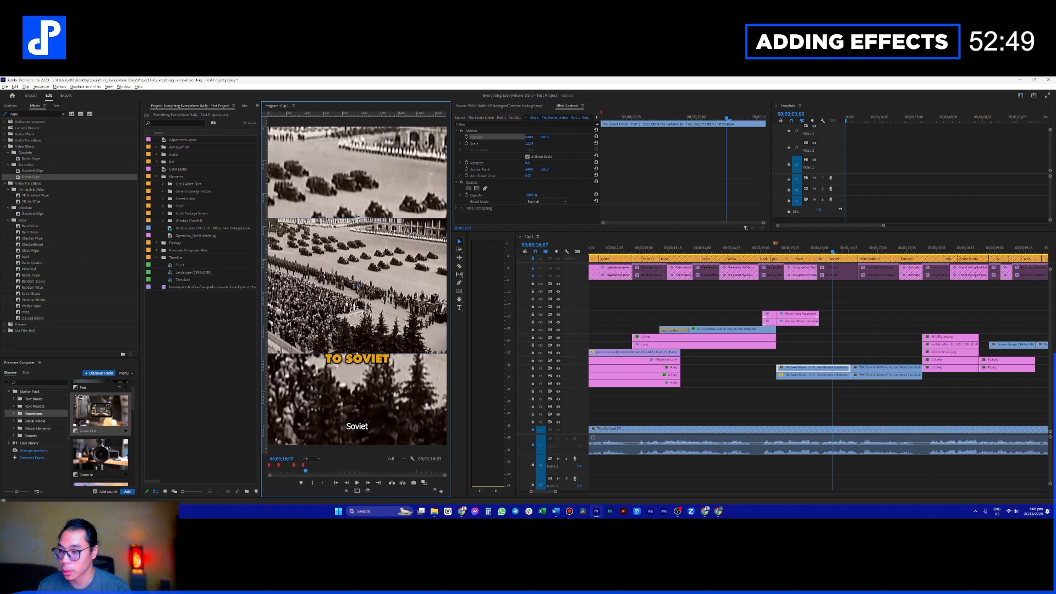
Step: Blur the lower parade clip with Gaussian Blur and repeated edge pixels, and darken it by lowering its exposure
click(812, 374)
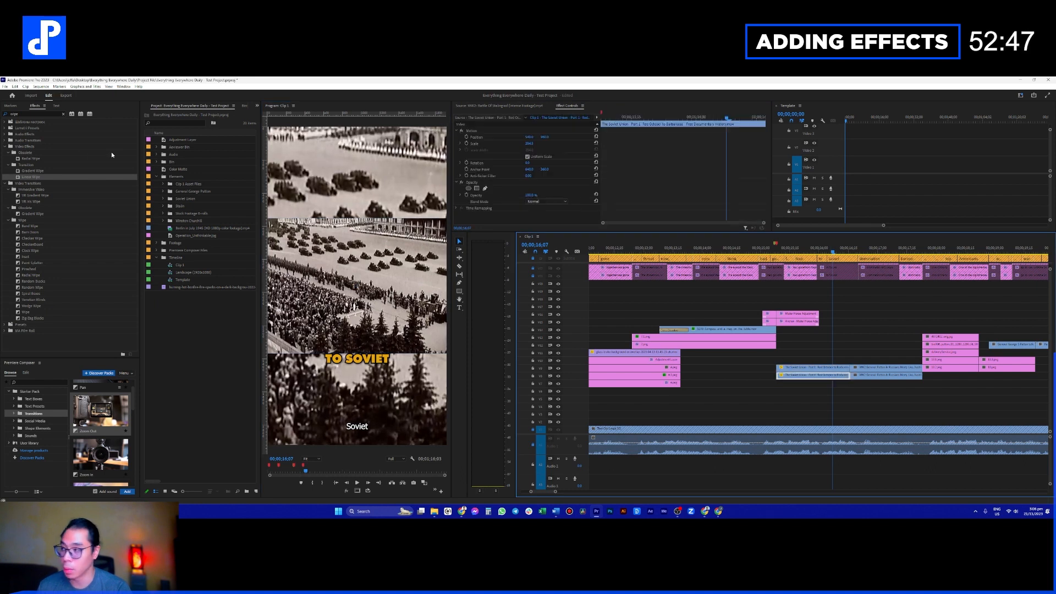
click(38, 114)
text(blur)
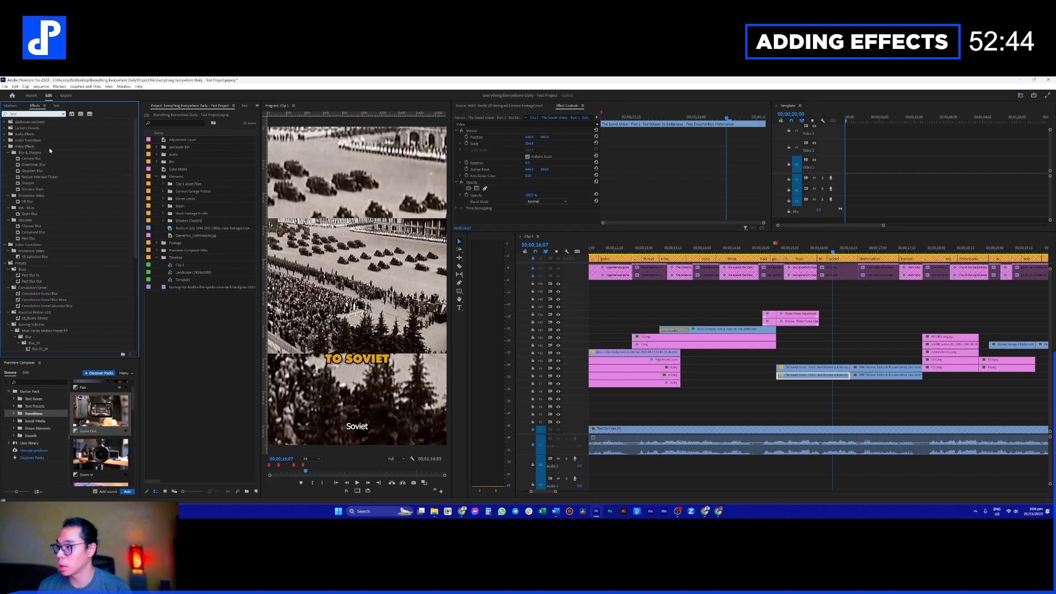
click(39, 172)
drag(753, 366, 813, 376)
scroll(528, 187, down, 2)
mouse_move(528, 195)
mouse_down()
mouse_move(553, 195)
mouse_move(543, 195)
mouse_up()
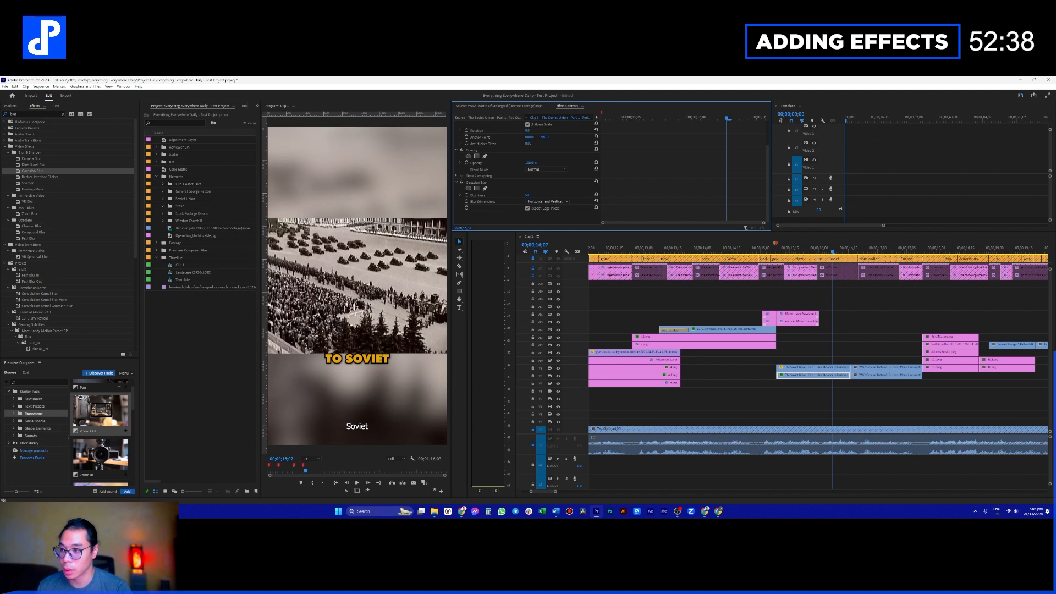
click(257, 106)
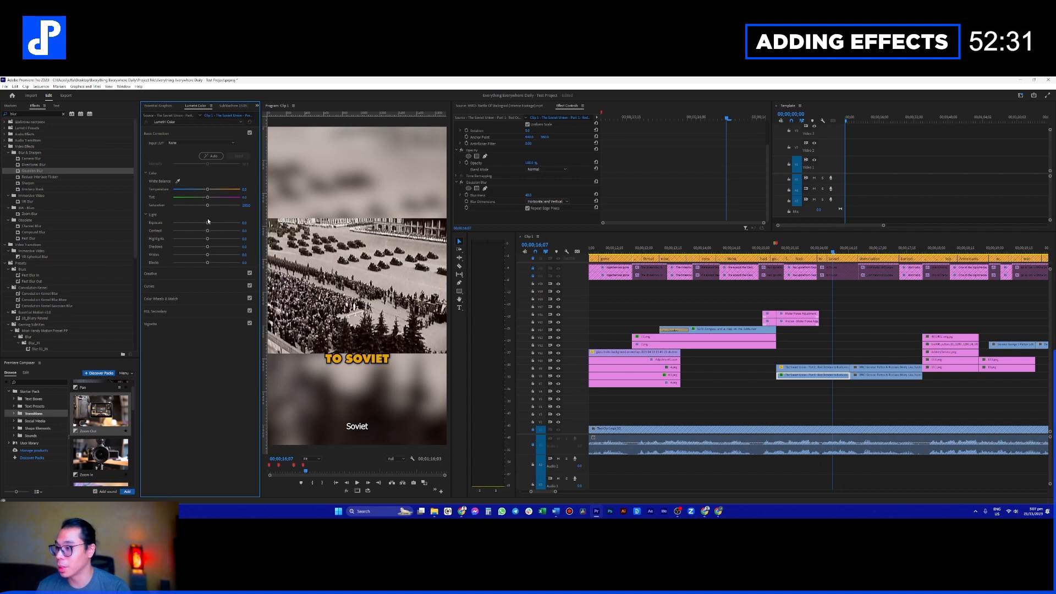
drag(208, 222, 192, 223)
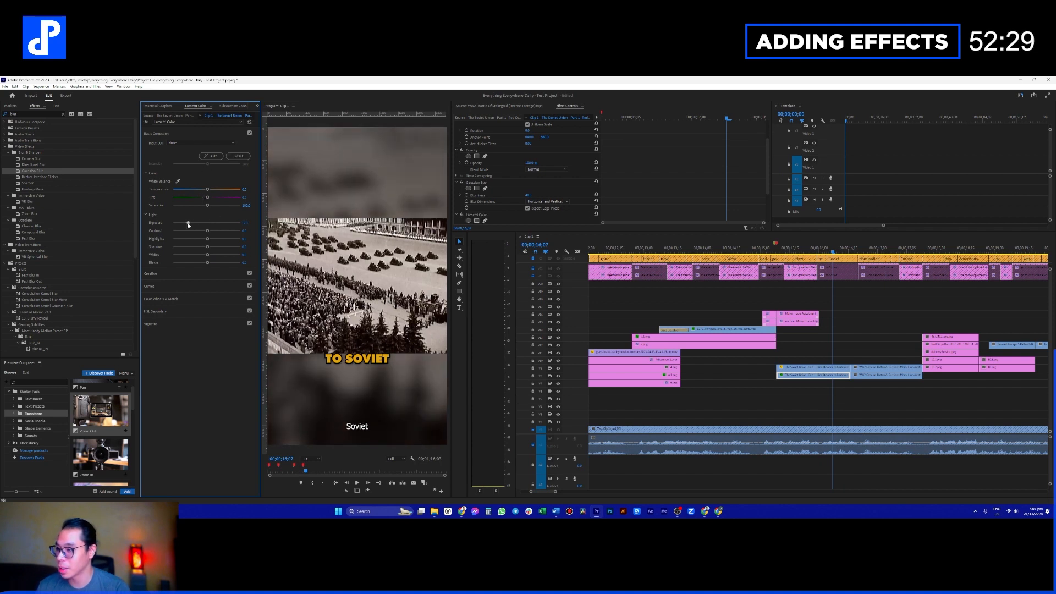
Step: Search the effects for "feather", apply Edge Feather to the upper parade clip and raise its amount to soften the edges
click(813, 367)
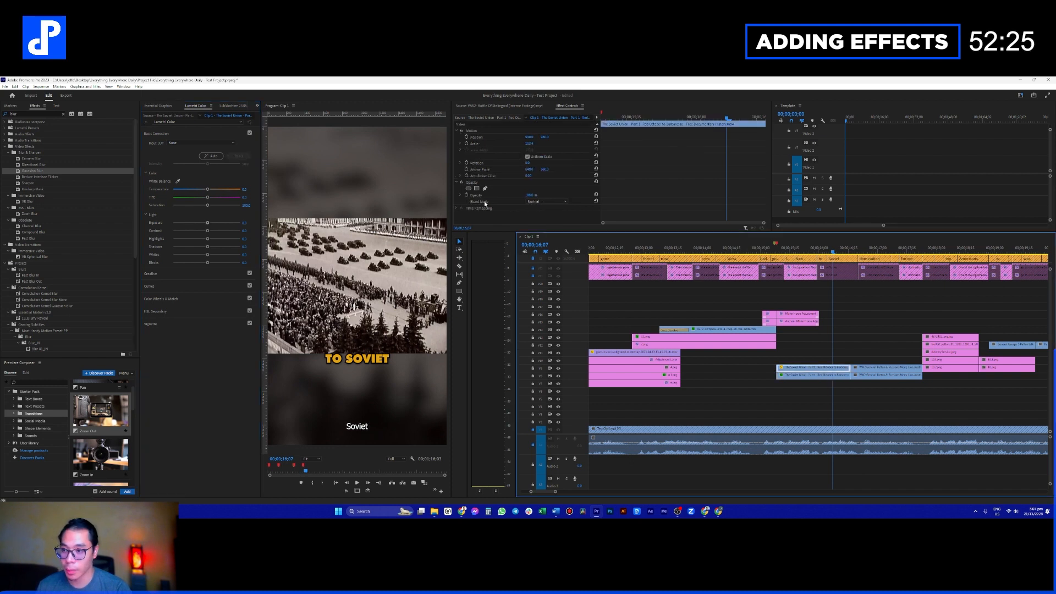
click(460, 195)
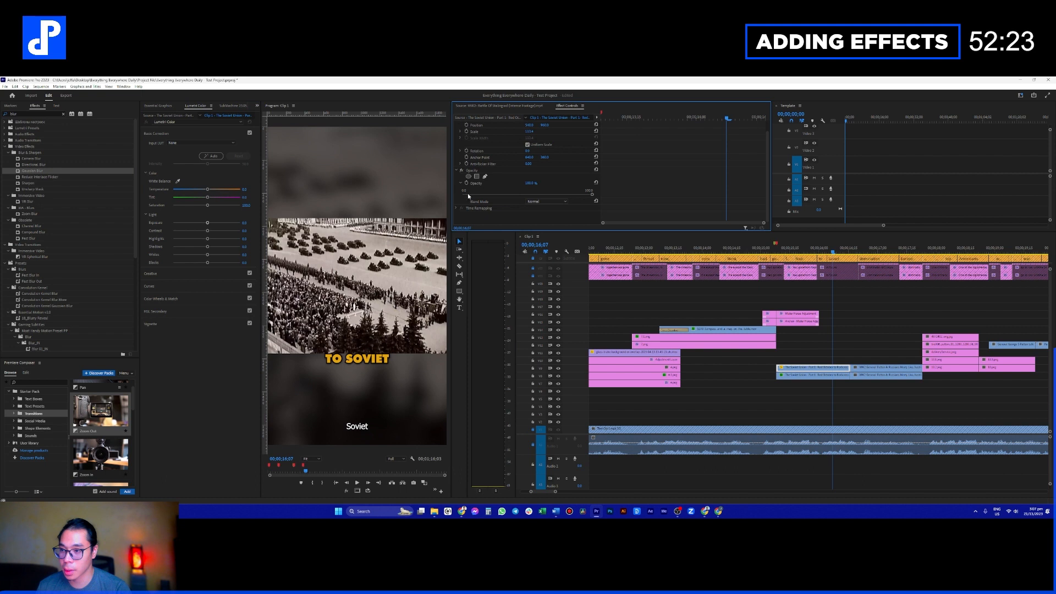
click(460, 183)
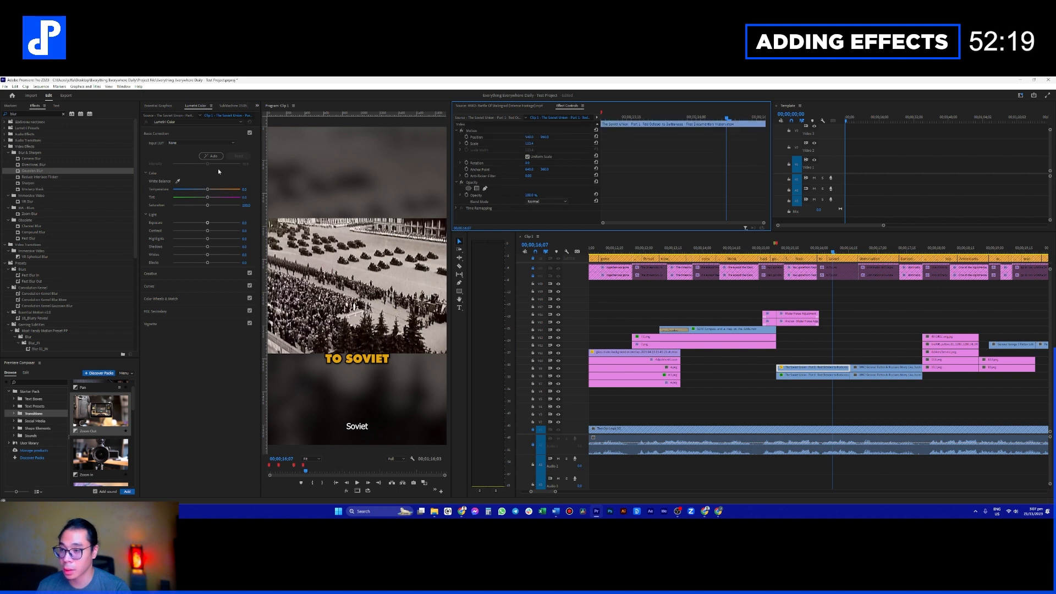
click(33, 114)
text(feather)
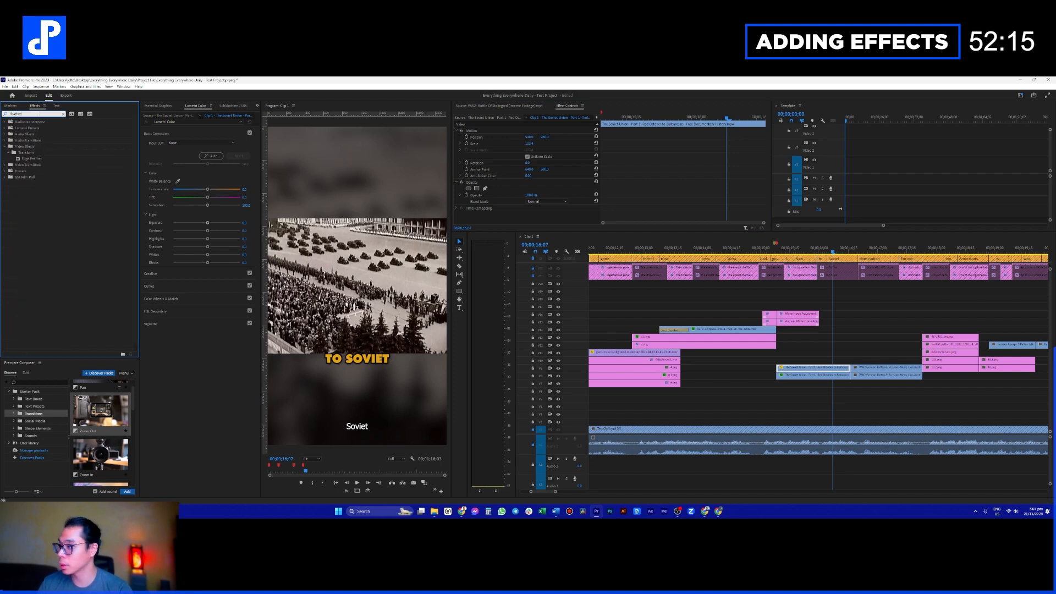
drag(32, 158, 802, 368)
scroll(486, 157, down, 2)
mouse_move(527, 208)
mouse_down()
mouse_move(582, 208)
mouse_move(527, 208)
mouse_move(545, 208)
mouse_up()
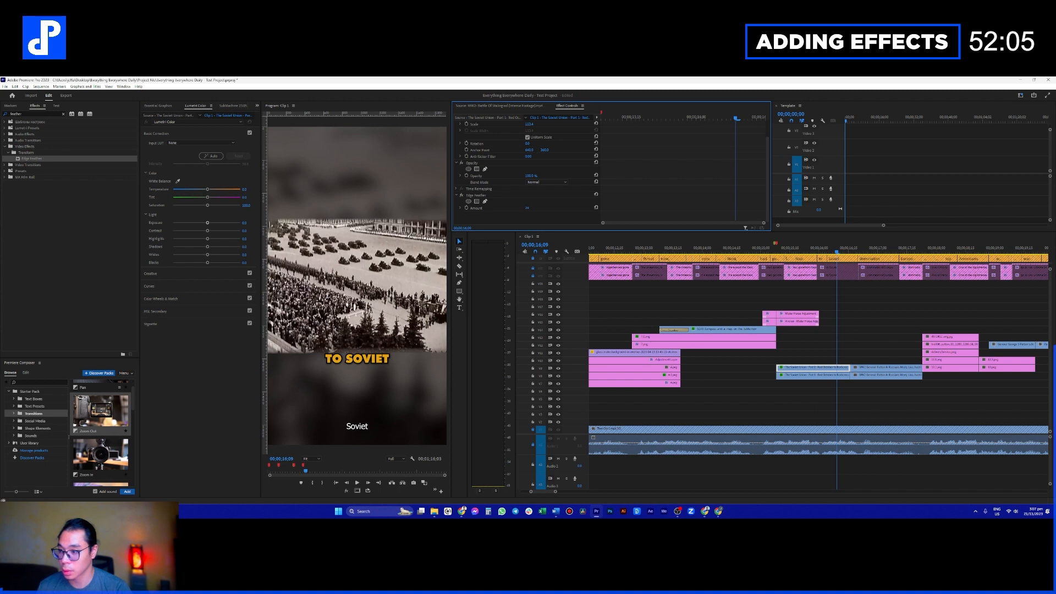
Step: Copy the blurred parade background clip into the Template sequence, keeping the existing sequence settings, and preview it there
click(841, 375)
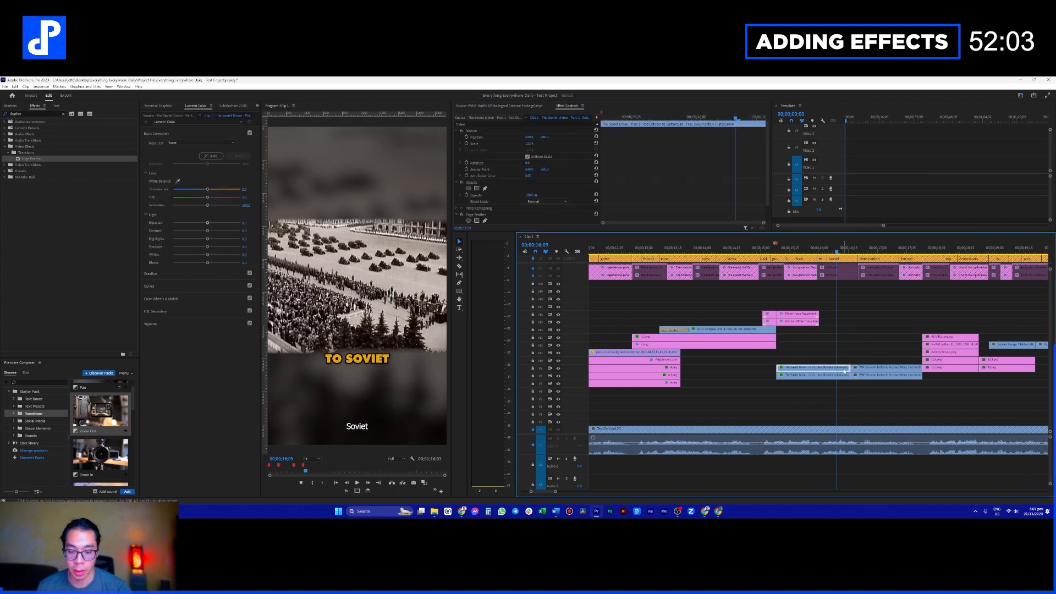
drag(830, 378, 861, 167)
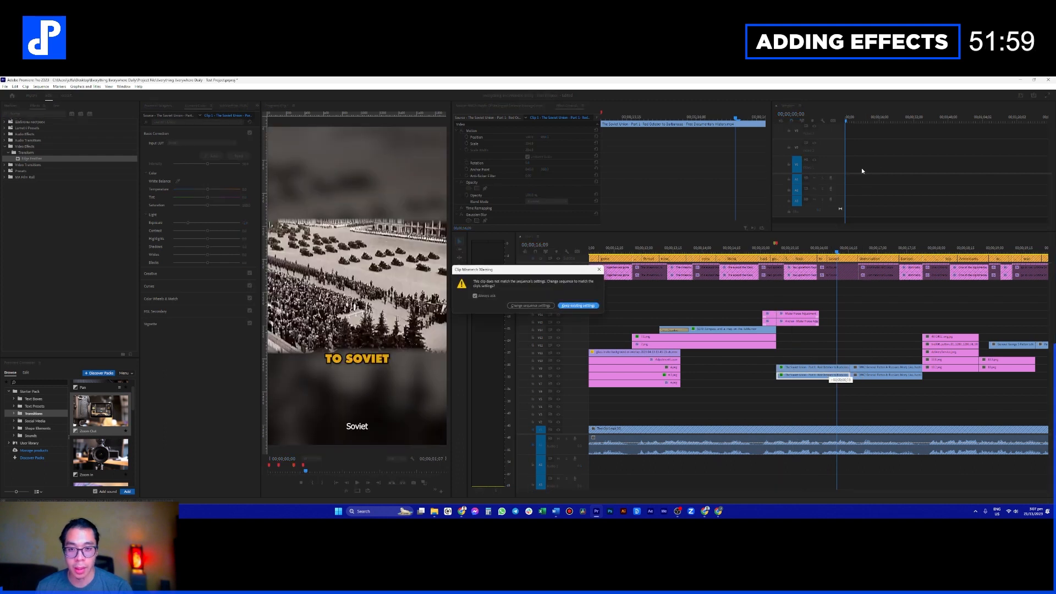
click(577, 306)
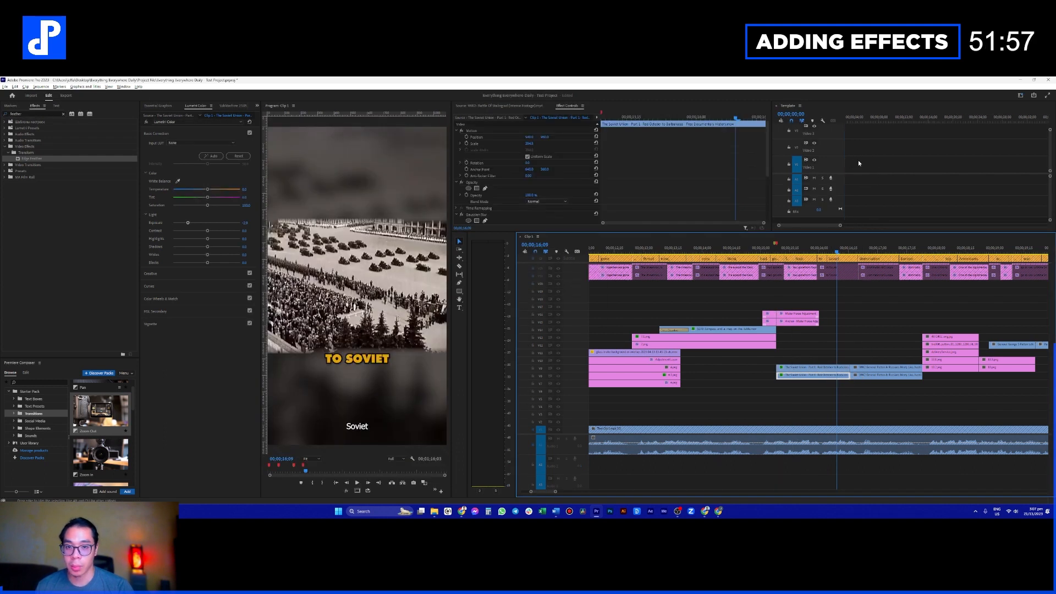
click(849, 117)
click(848, 165)
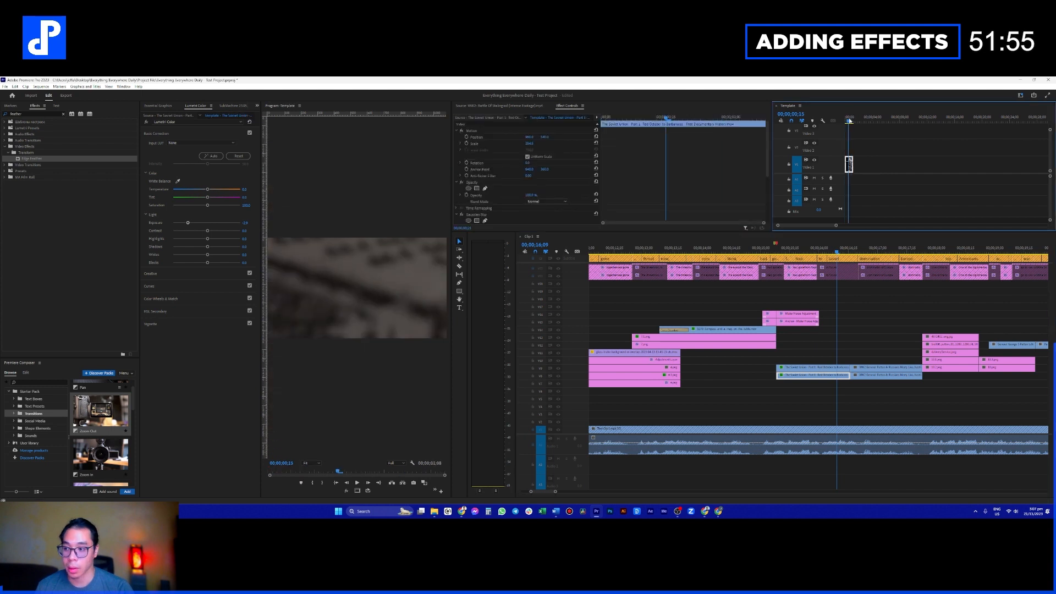
Step: Reveal the Template sequence in the project and change its frame to a vertical format with a width of 1080
right_click(787, 105)
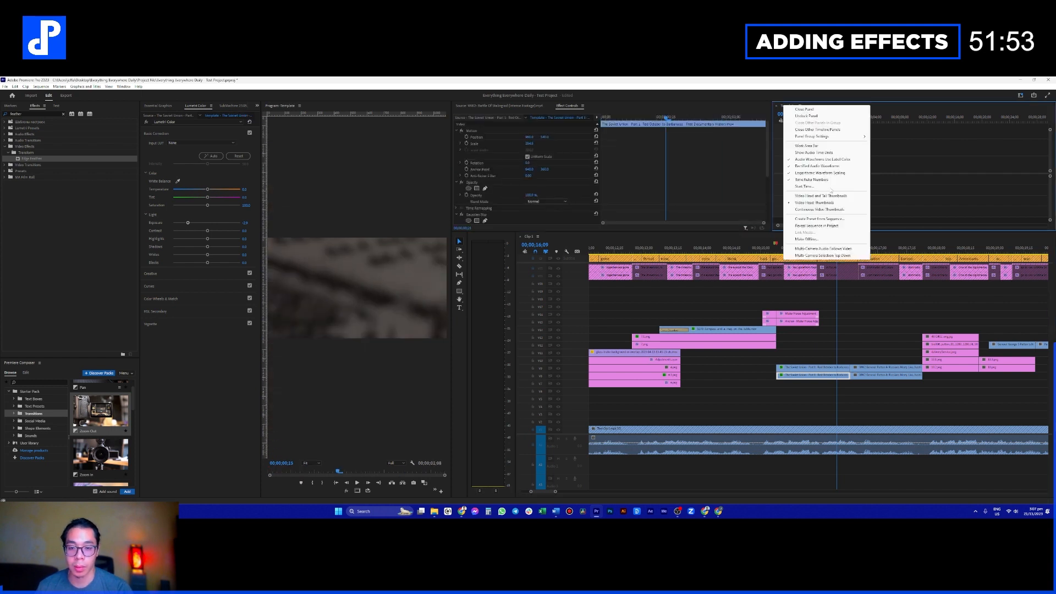
click(818, 226)
right_click(790, 106)
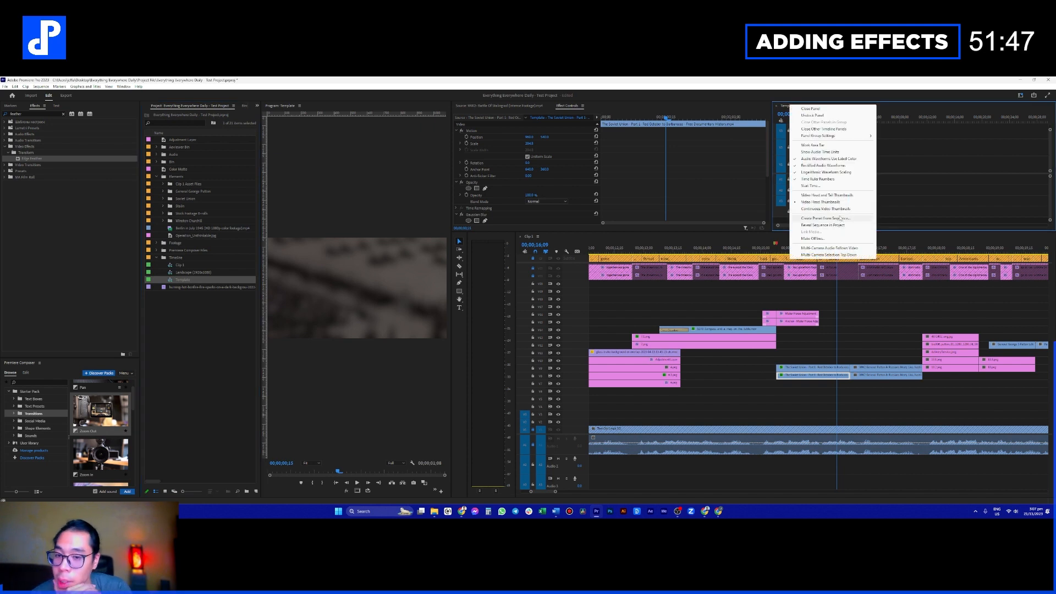
click(840, 225)
right_click(798, 105)
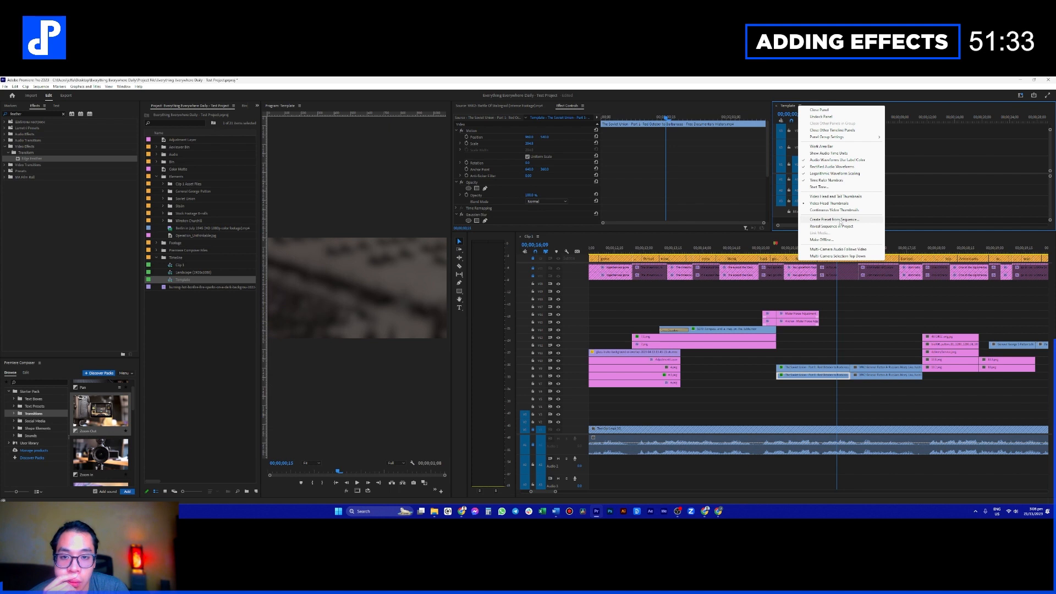
click(784, 147)
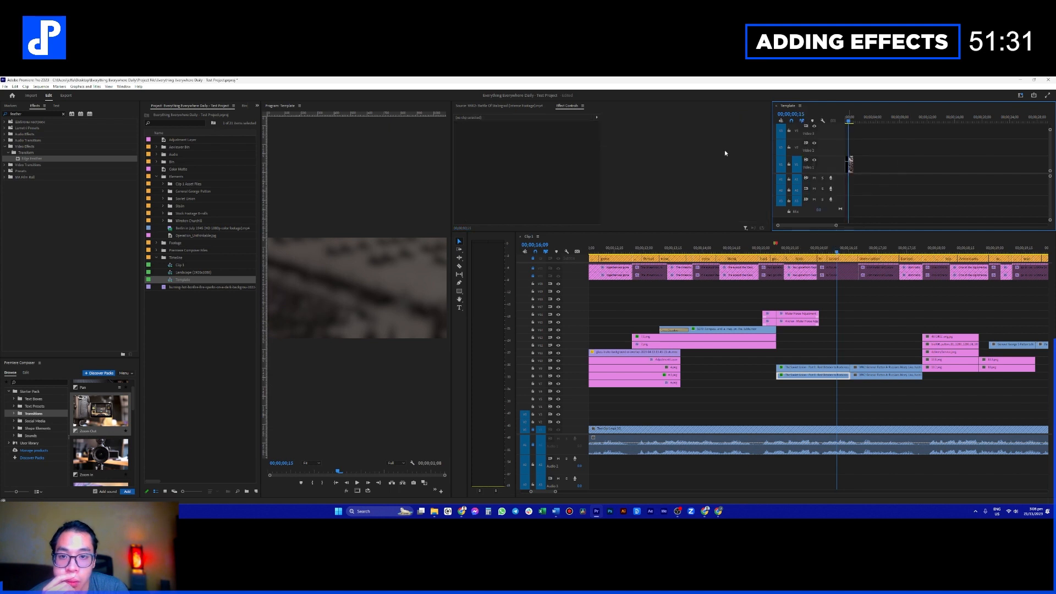
right_click(198, 284)
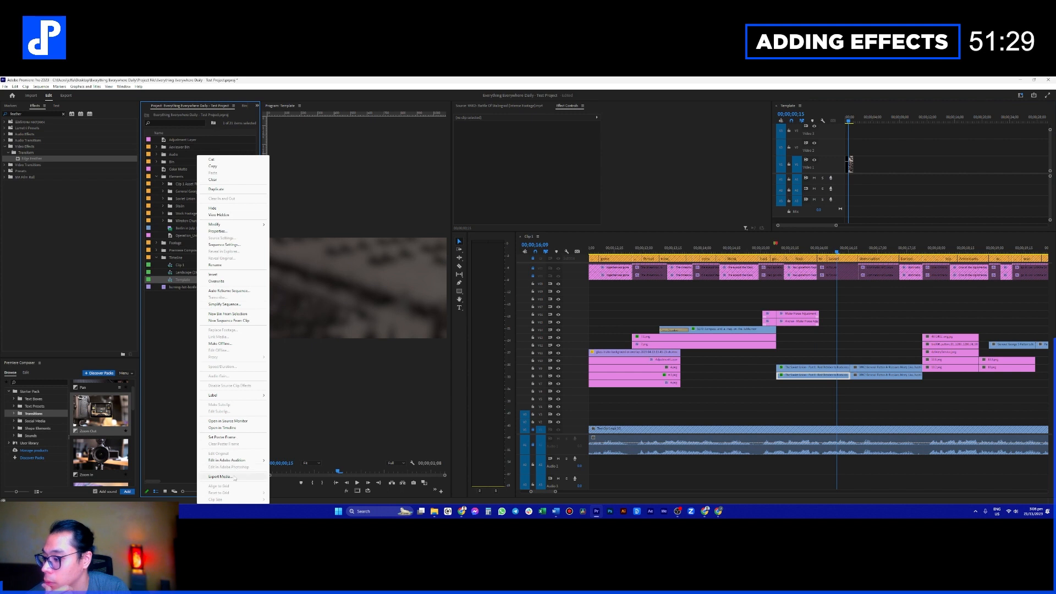
click(224, 245)
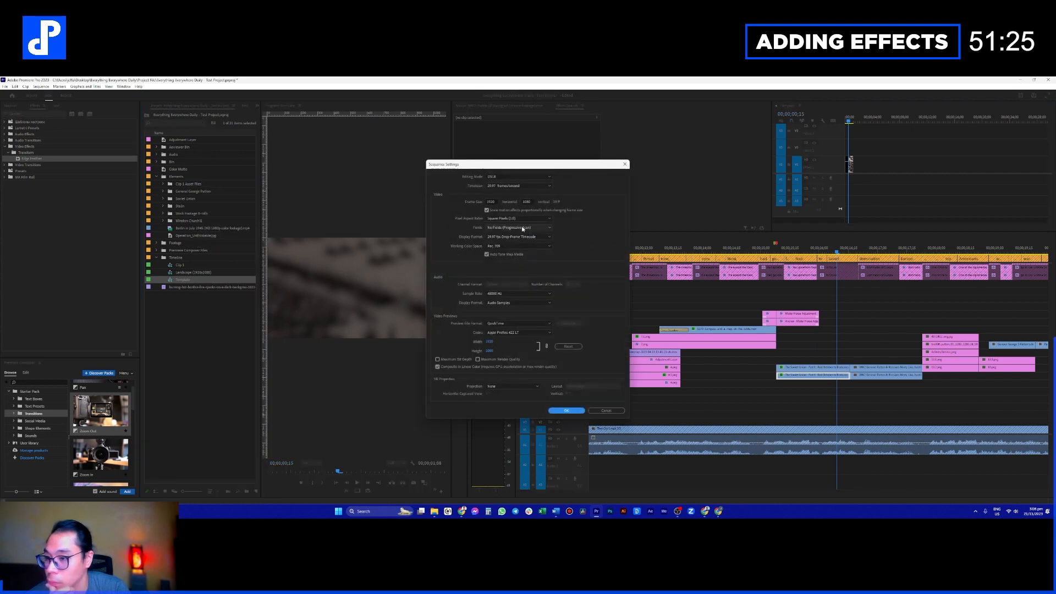
text(1080)
key(Tab)
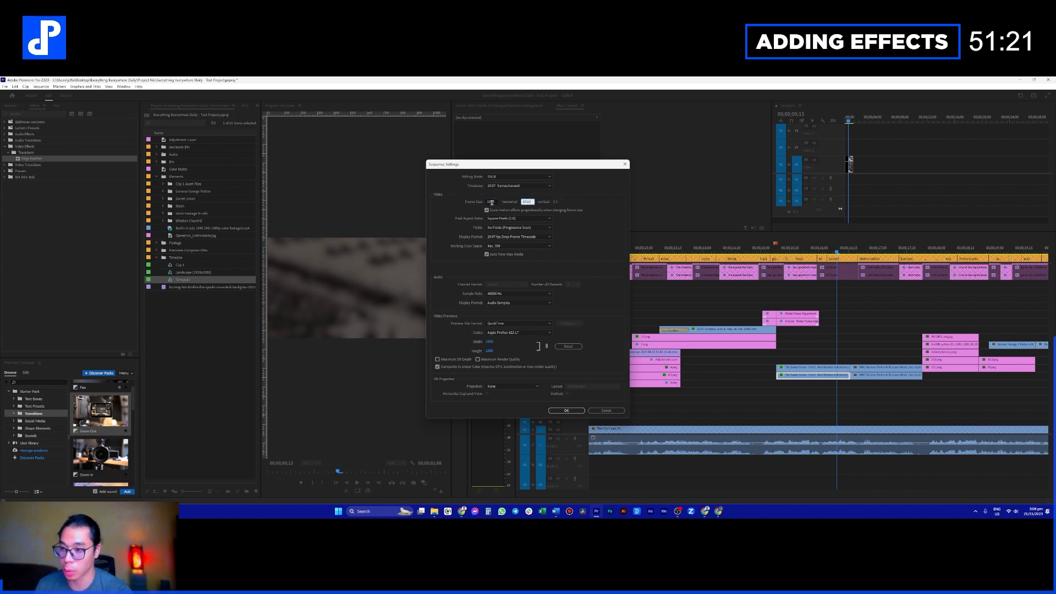
key(Return)
key(Return)
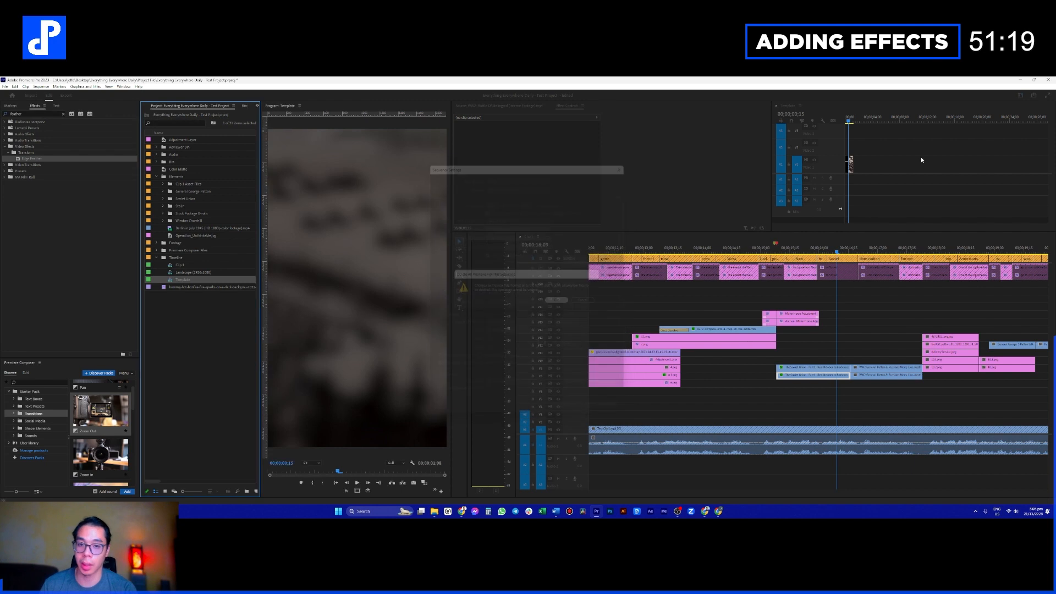
Step: Zoom in on the copied background clip in the Template sequence and scrub through it to check the vertical framing
click(852, 120)
click(849, 163)
key(=)
key(=)
key(=)
key(=)
key(=)
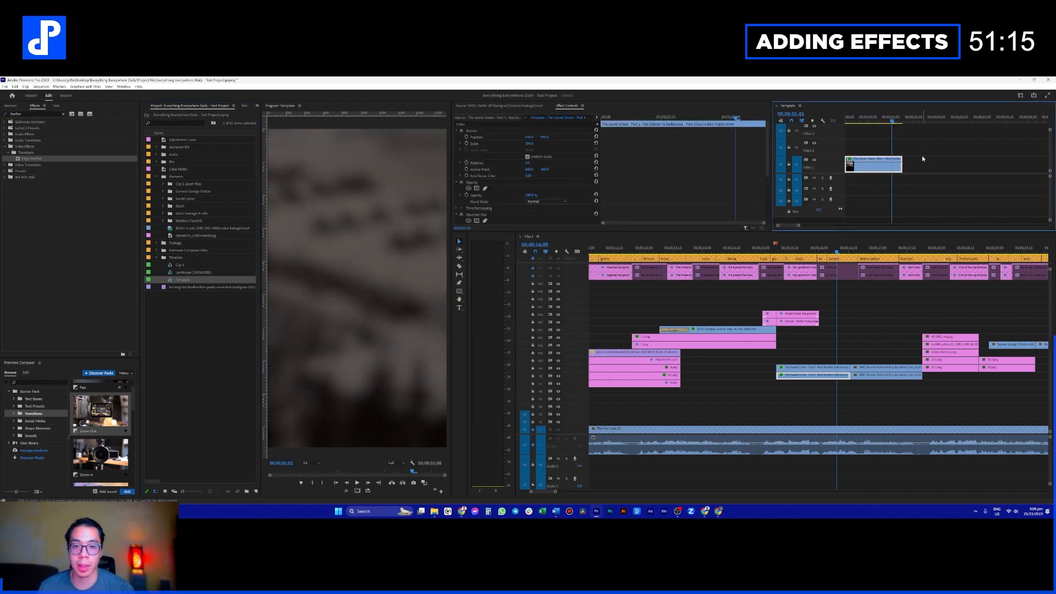
drag(886, 120, 867, 154)
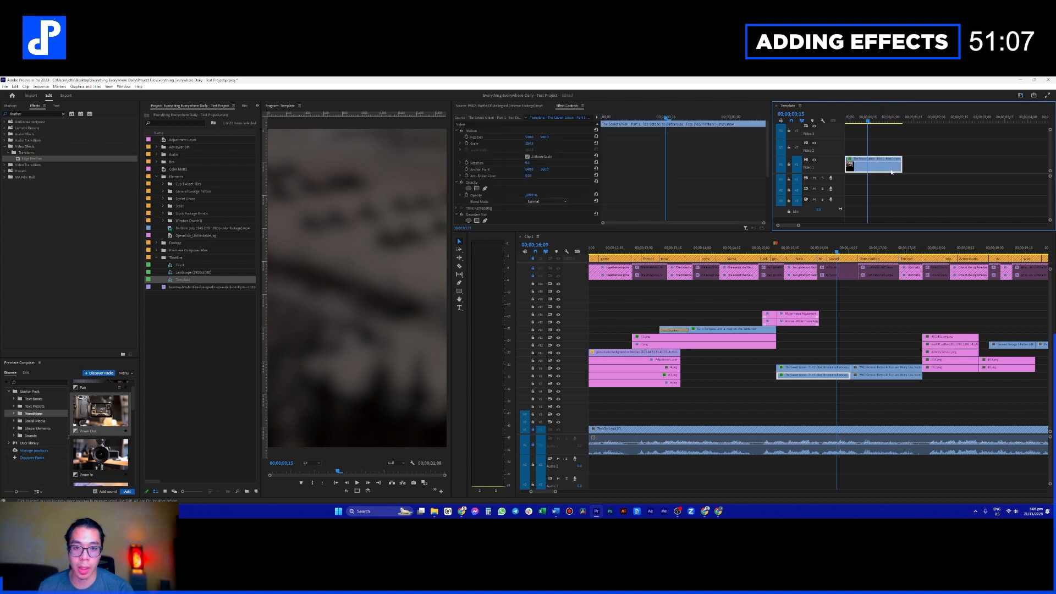
Step: Paste the blurred background clip's attributes onto the lower marching-band clip in the Clip 1 sequence
click(866, 378)
click(872, 248)
right_click(887, 376)
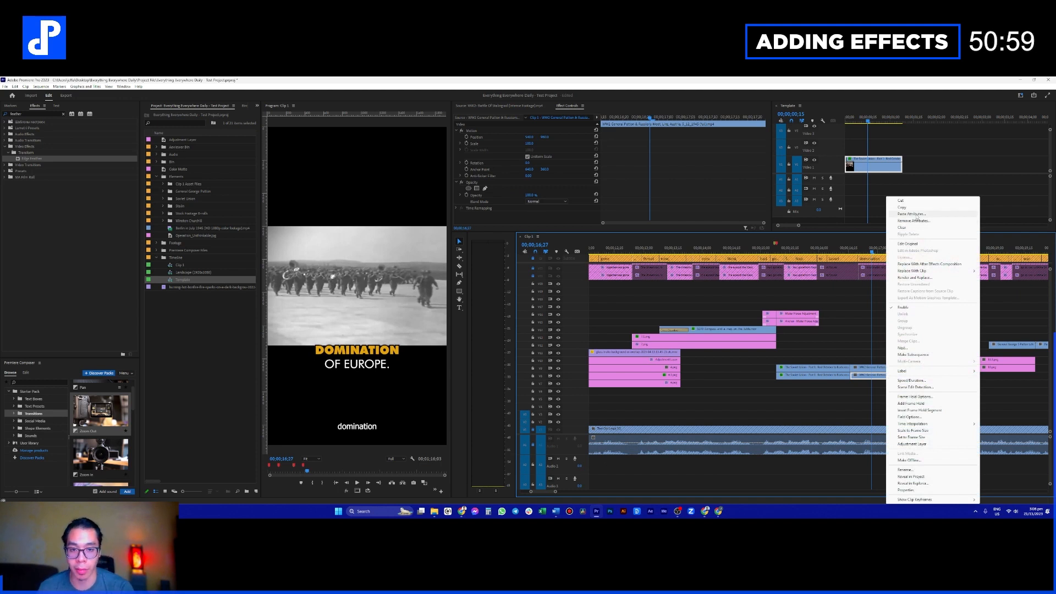
click(916, 215)
click(535, 394)
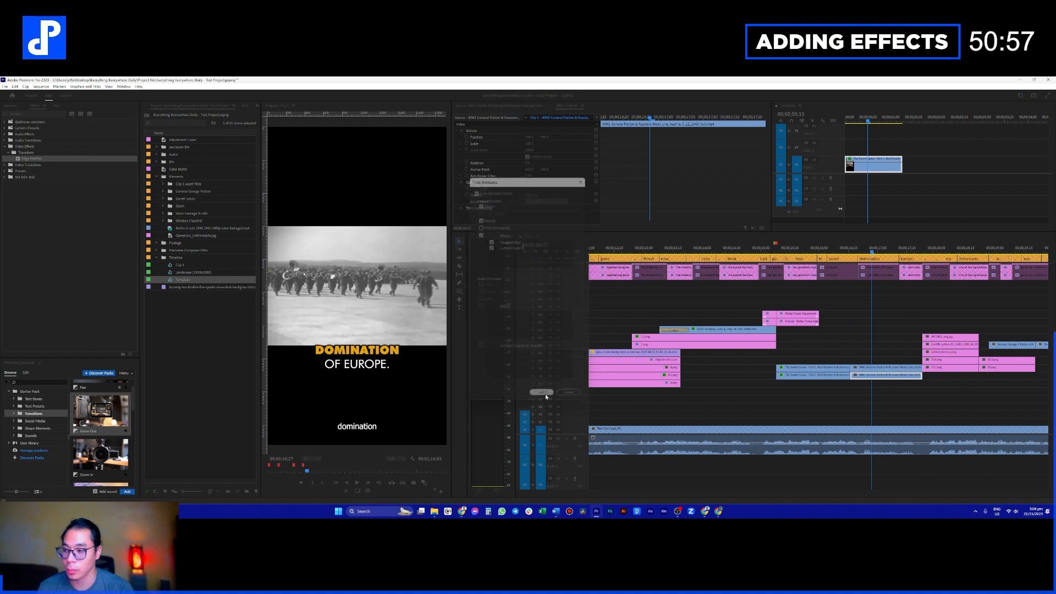
Step: Apply Edge Feather to the upper marching-band clip, raise its amount to soften the edges, and scale the clip up
click(886, 366)
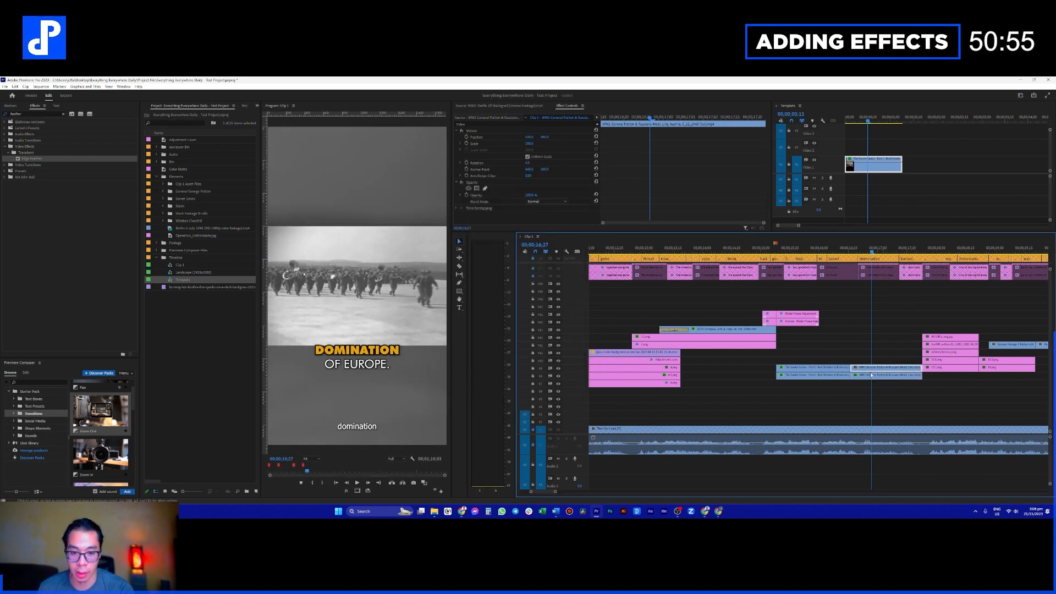
drag(58, 169, 879, 368)
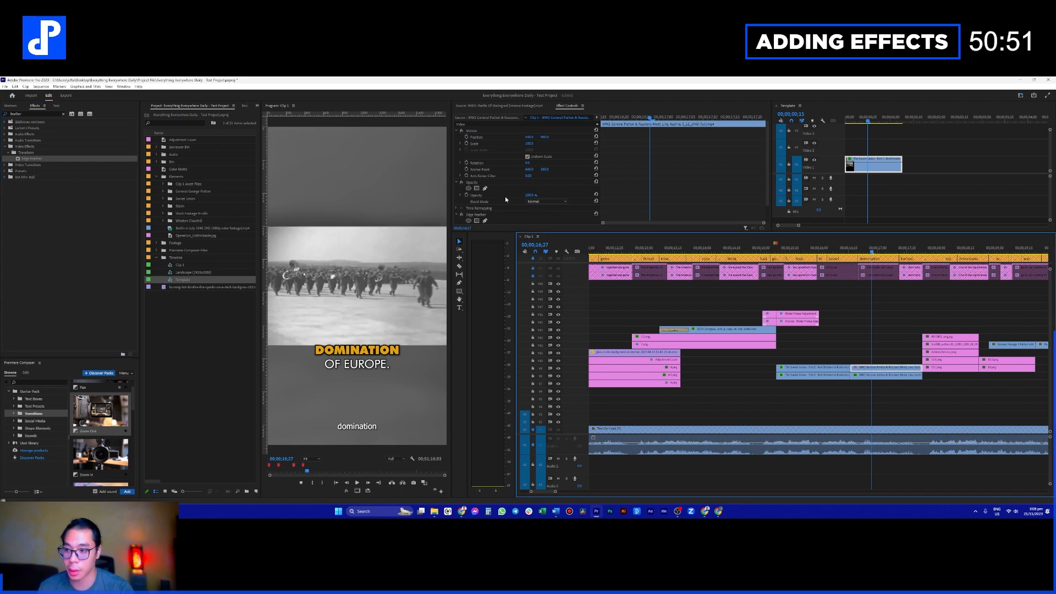
scroll(525, 209, down, 1)
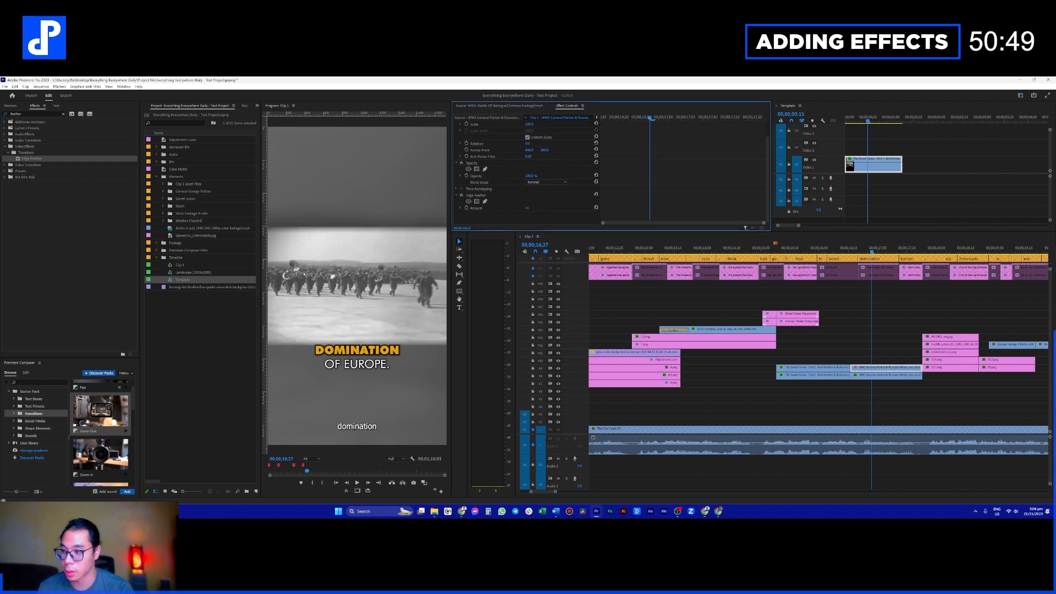
scroll(511, 173, up, 1)
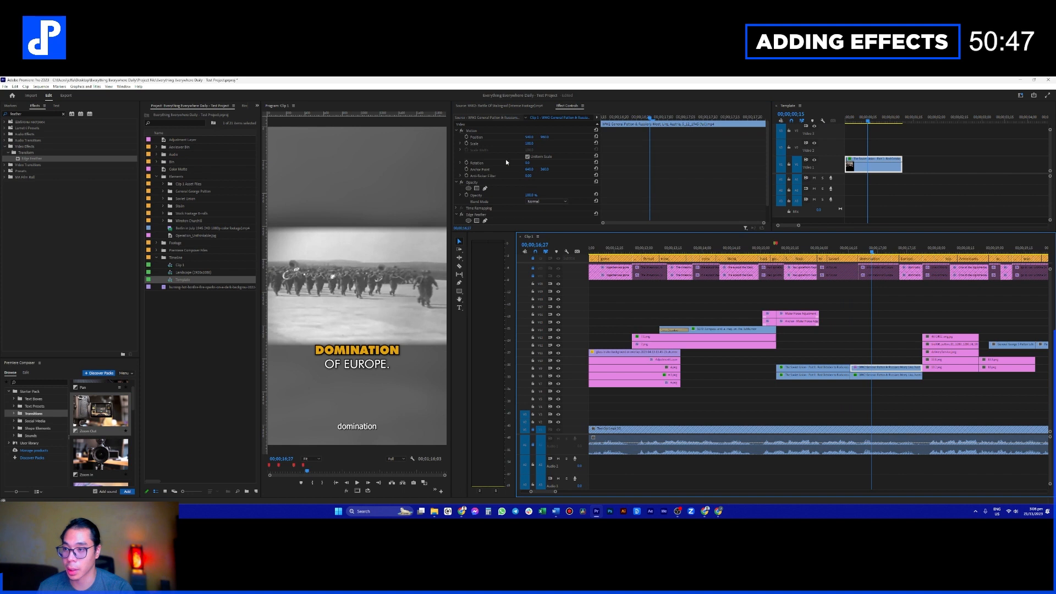
click(500, 138)
drag(357, 226, 357, 194)
click(860, 336)
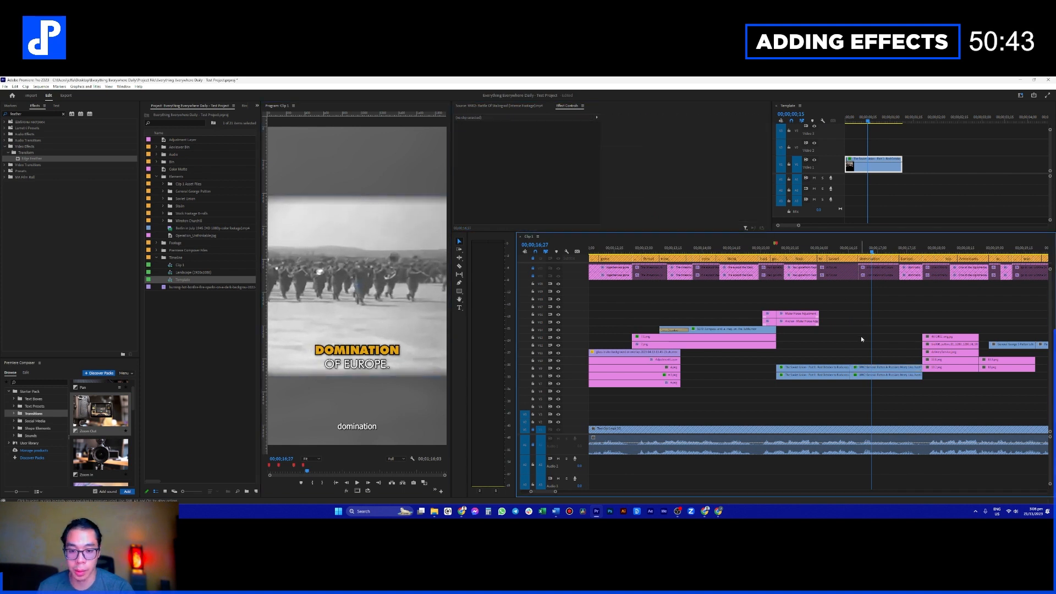
Step: Play back the parade and marching-band scenes to check the feathered footage over the blurred backgrounds
click(754, 246)
key(space)
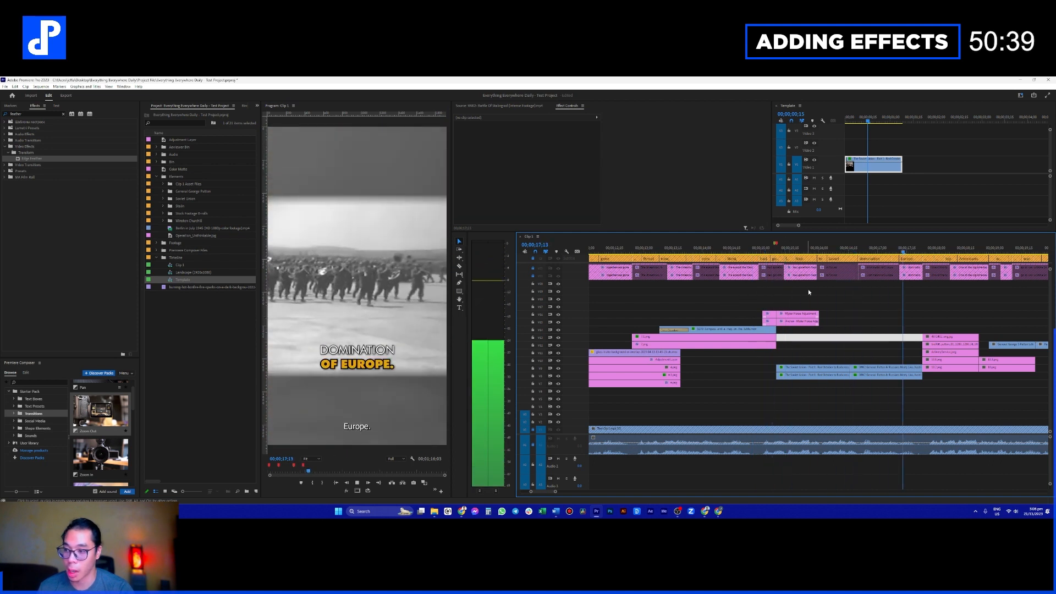
click(849, 250)
key(Left)
Step: Browse the overlay library through the grunge folder and its noise clips, and open the Camera Film Effects folder
click(257, 104)
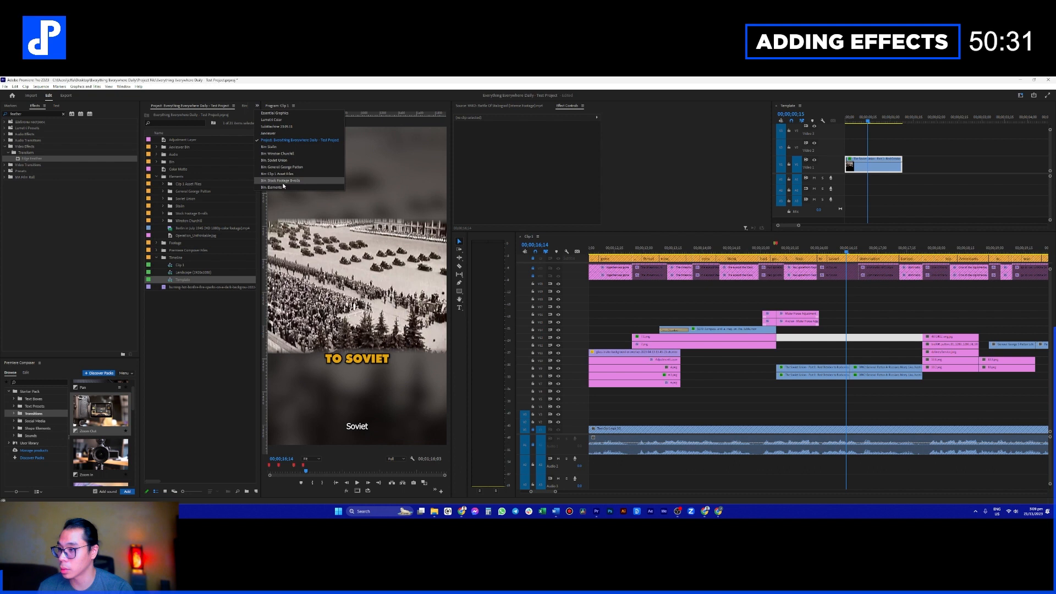
click(270, 133)
click(196, 170)
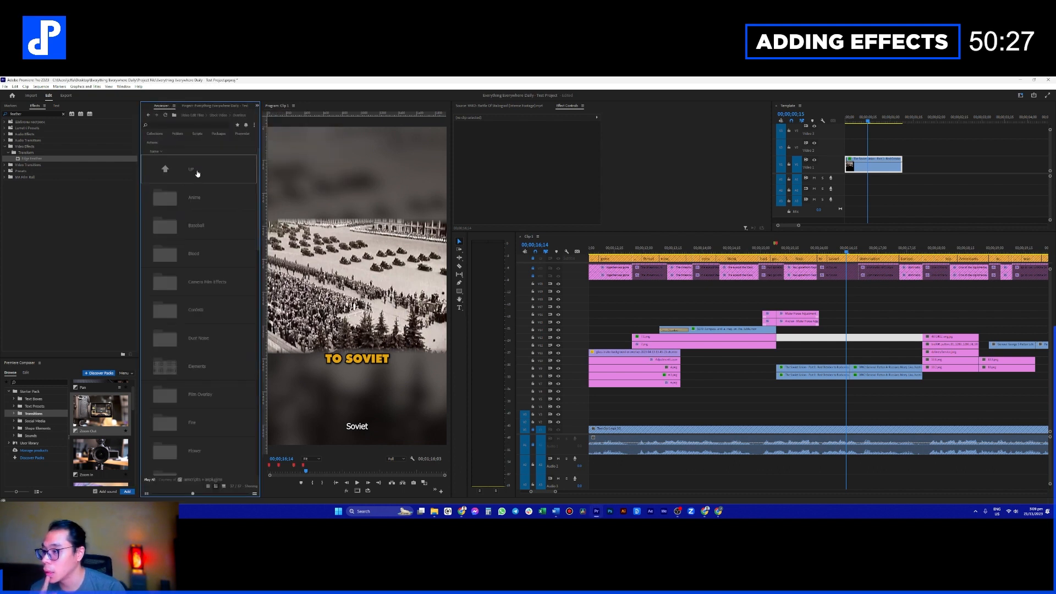
scroll(217, 313, down, 5)
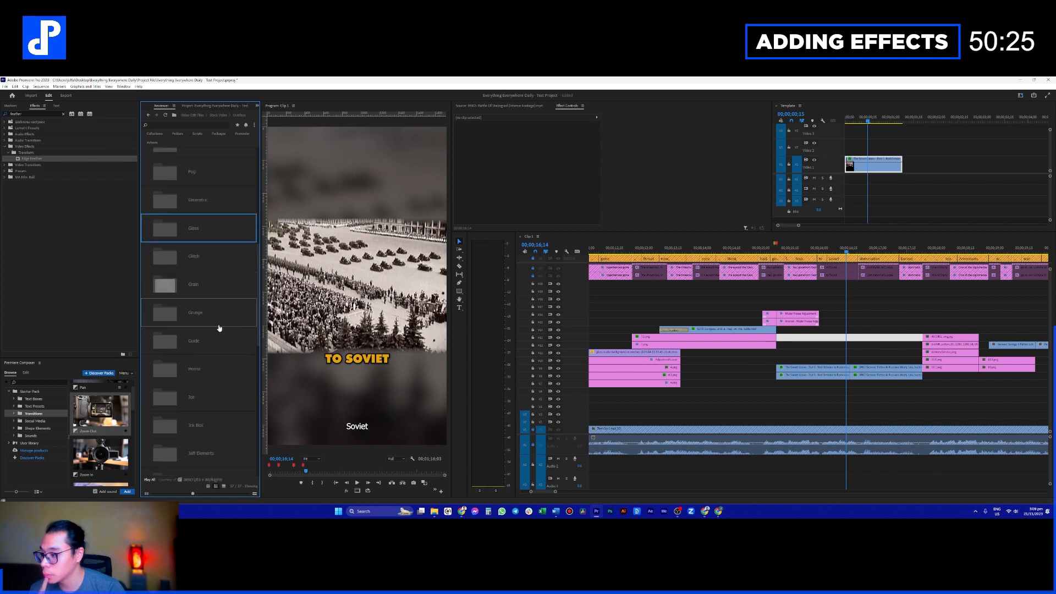
double_click(202, 311)
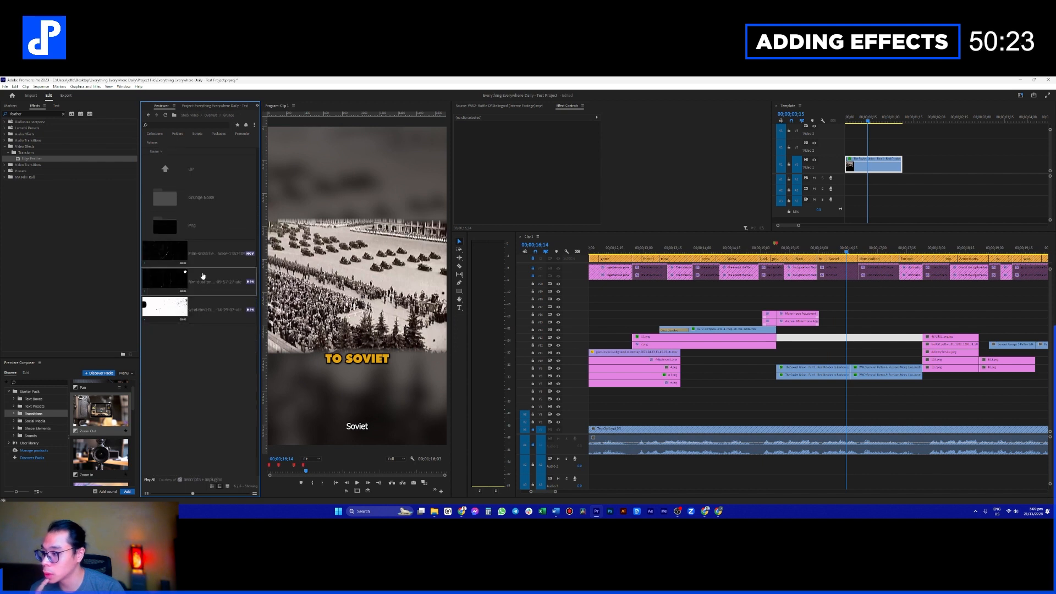
double_click(209, 205)
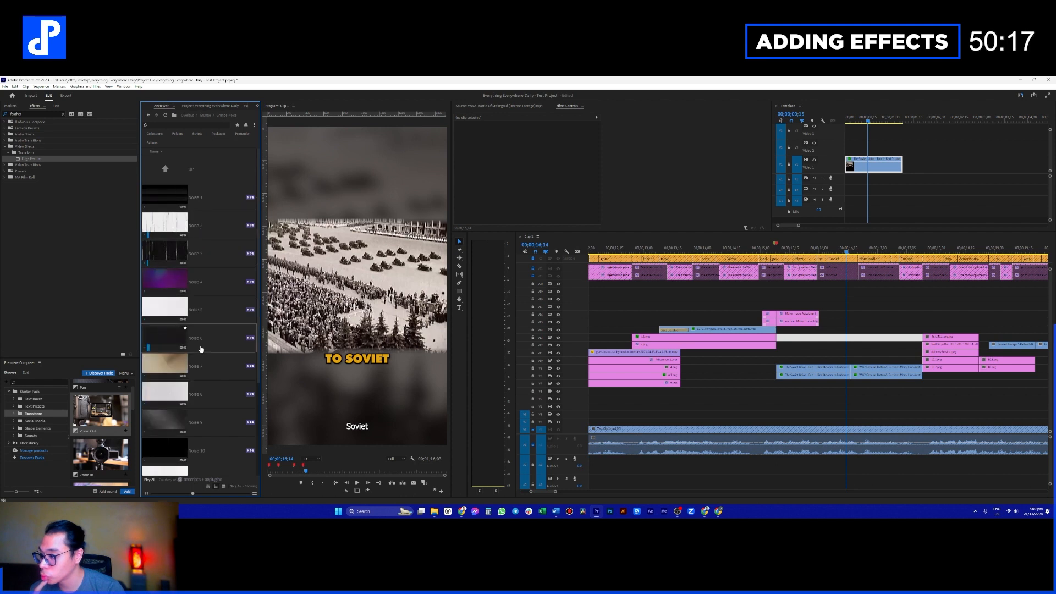
double_click(192, 178)
double_click(195, 176)
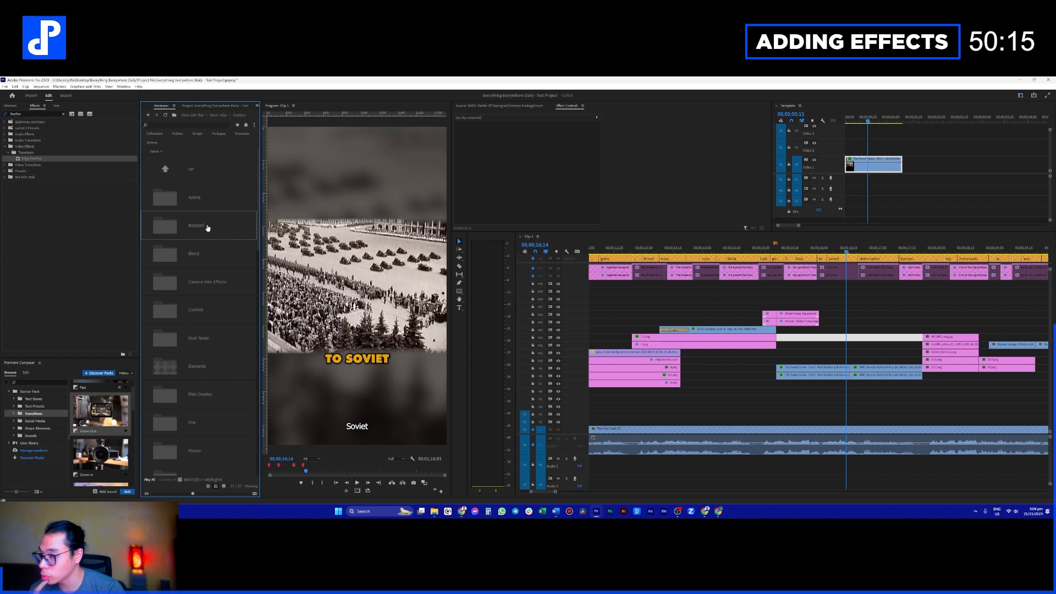
scroll(214, 269, down, 1)
double_click(216, 256)
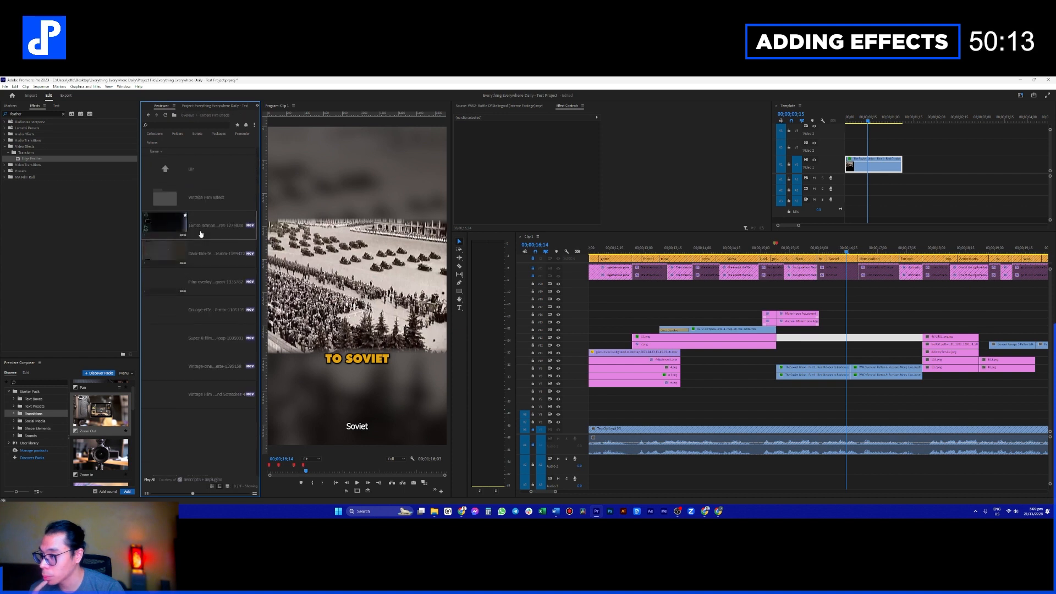
Step: Add the scanned film strip overlay above the footage, cut off its excess end, and align its start with the parade clip
drag(222, 223, 704, 299)
key(c)
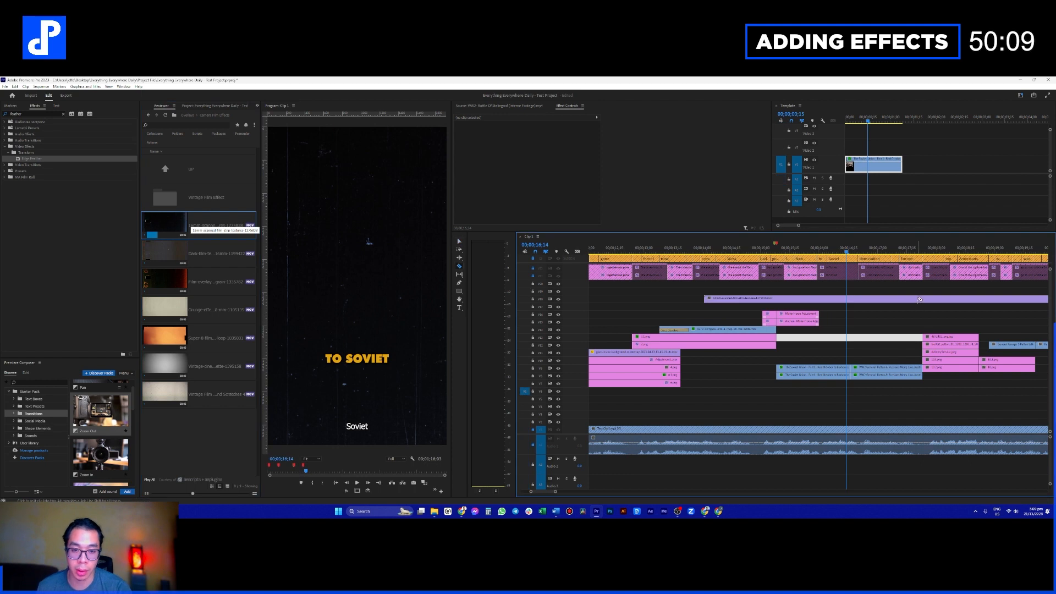
click(918, 300)
key(v)
click(945, 301)
key(Delete)
drag(823, 301, 894, 300)
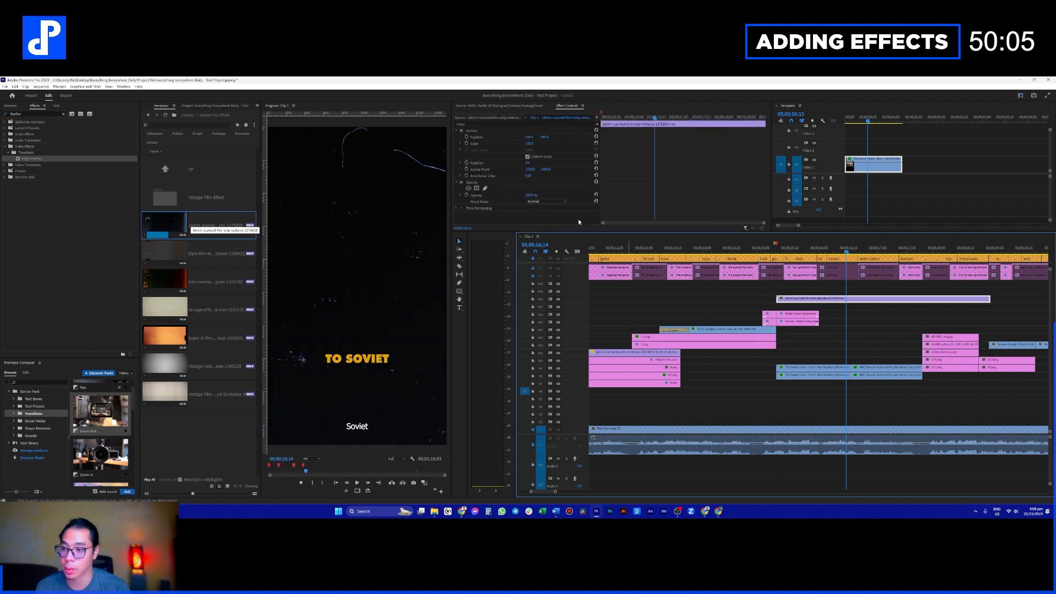
Step: Rotate the film strip overlay by 90 degrees and scale it to fill the vertical frame
click(498, 138)
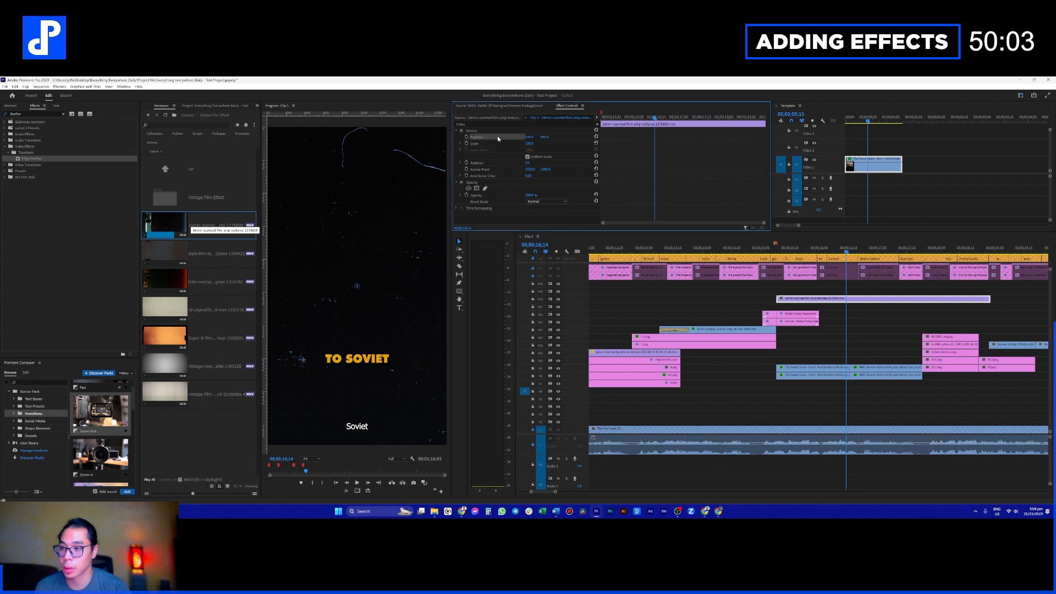
mouse_move(529, 144)
mouse_down()
mouse_move(519, 145)
mouse_move(544, 151)
mouse_up()
click(528, 163)
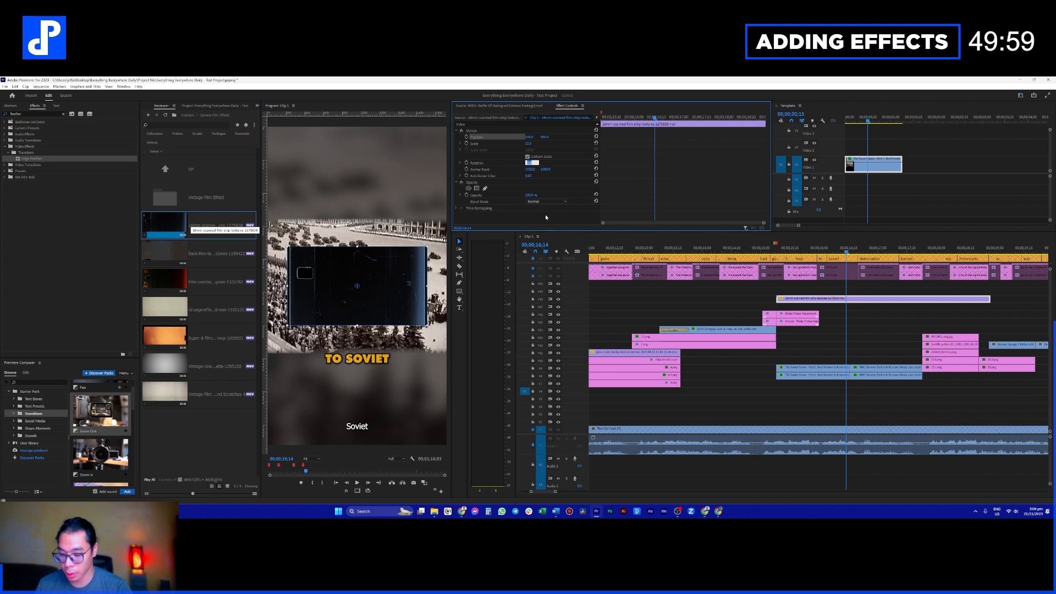
text(90)
key(Return)
drag(396, 217, 447, 128)
Step: Try Soft Light as the film strip overlay's blend mode, and set it to Screen instead
click(546, 202)
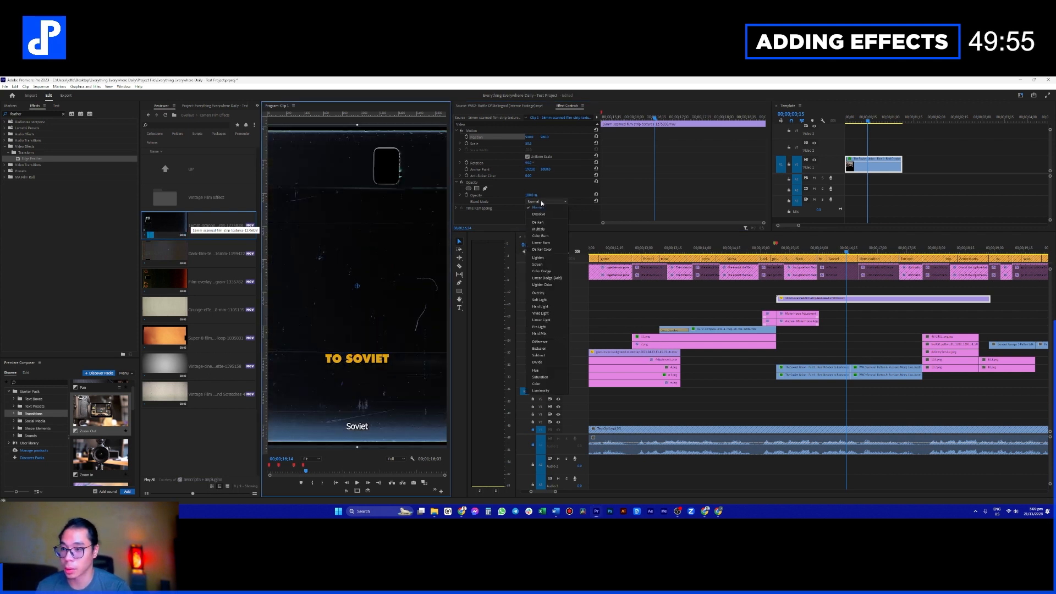
click(547, 305)
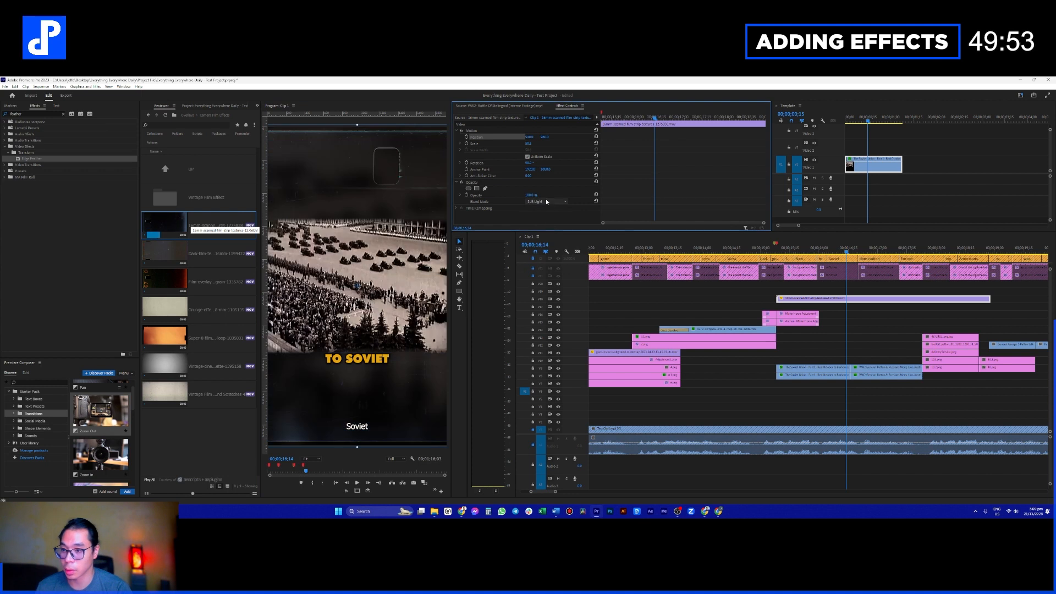
click(546, 201)
click(547, 247)
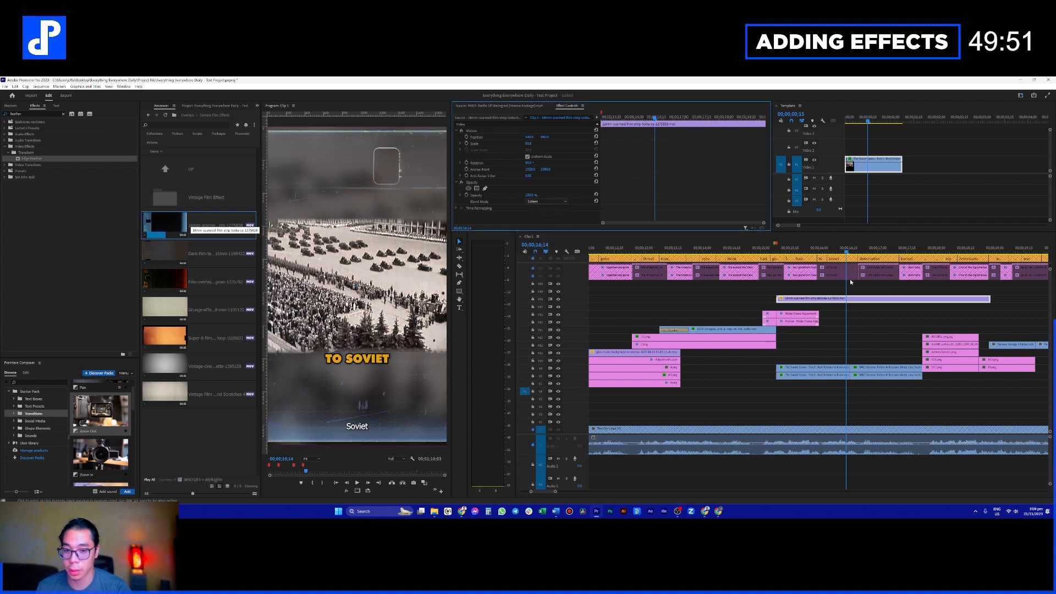
Step: Preview the film strip overlay from the parade scene's start and enlarge it slightly to cover the frame's outer edges
click(777, 248)
key(space)
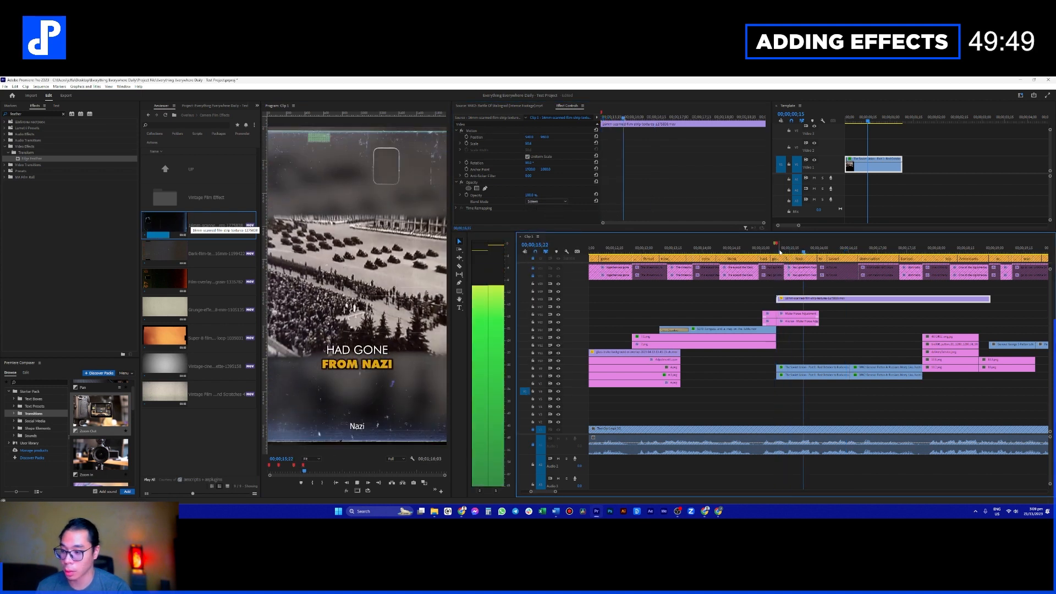
click(509, 136)
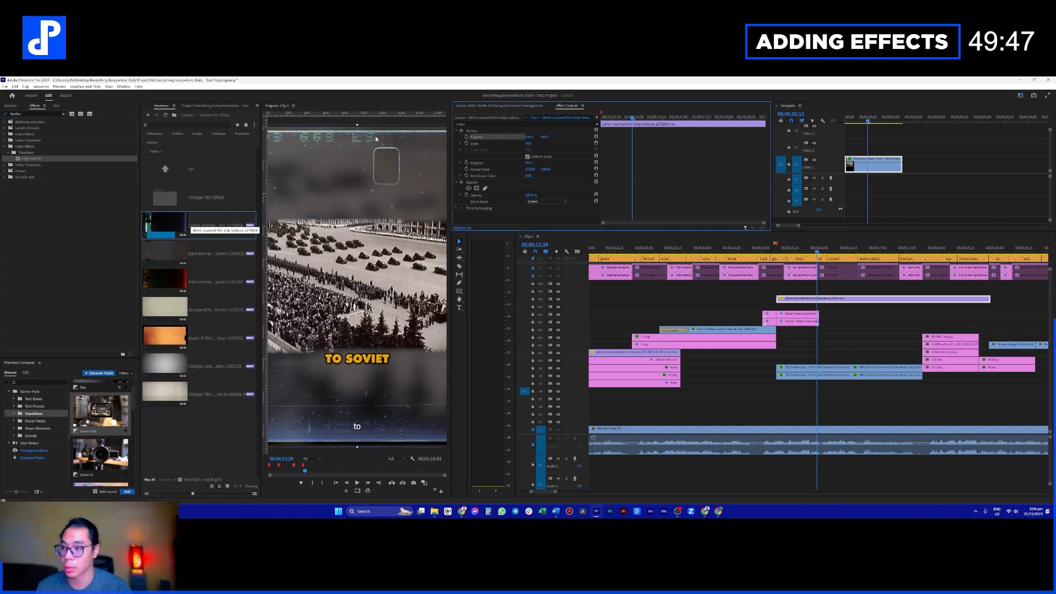
click(358, 128)
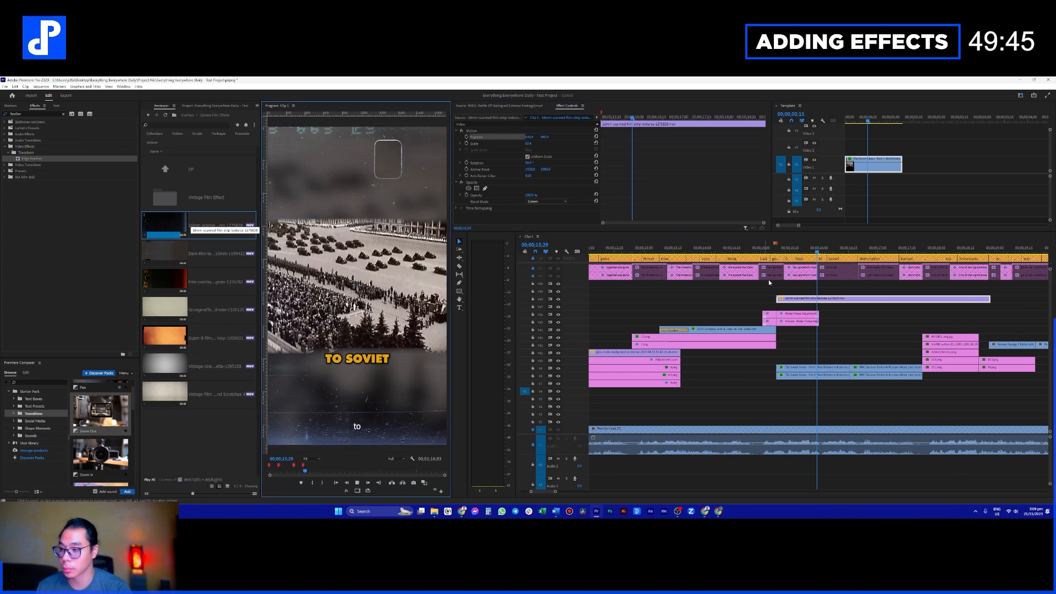
Step: Preview the film strip overlay and trim its end to where the parade footage stops, before the general's portrait scene
key(space)
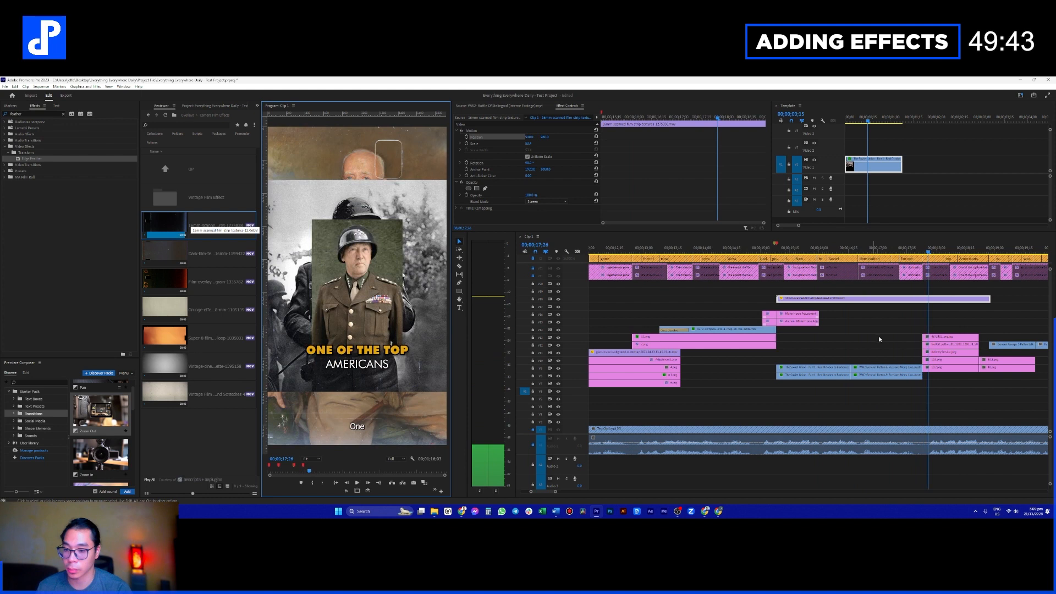
key(space)
drag(992, 300, 922, 300)
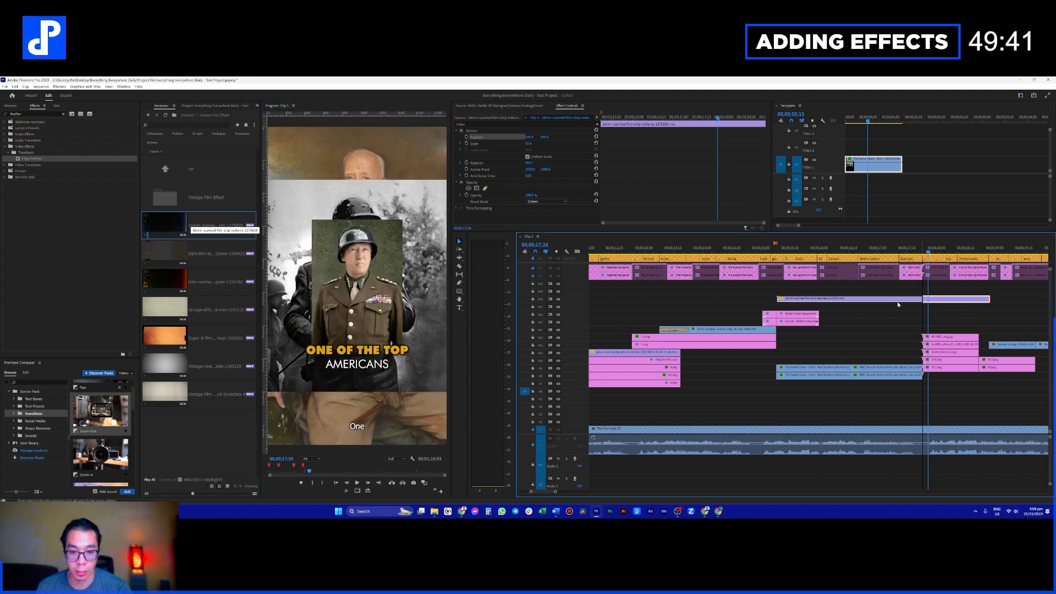
click(852, 248)
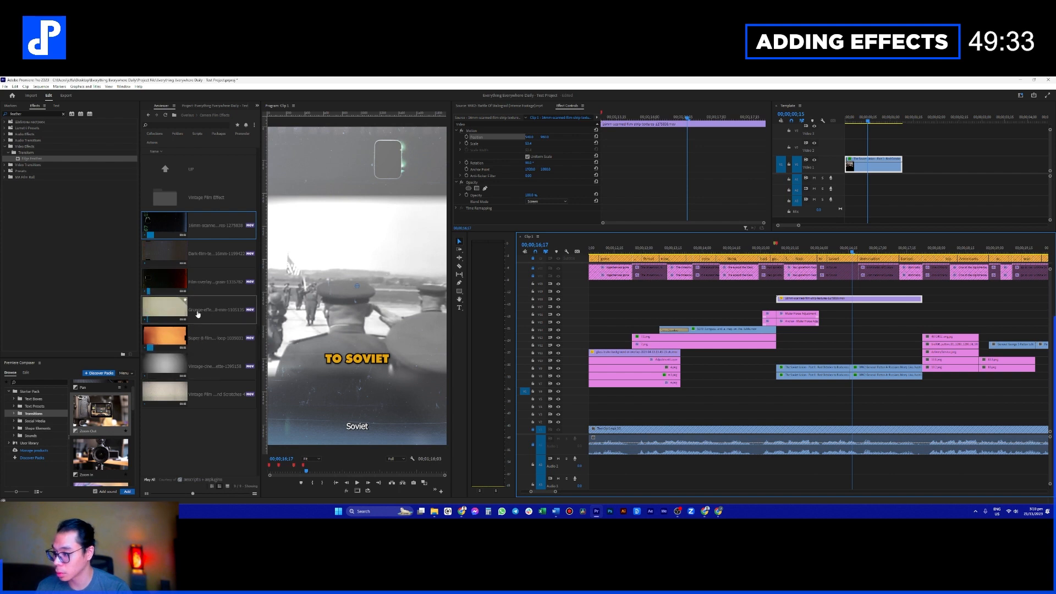
Step: Add the Super 8 film frame overlay above the film strip, set its blend mode to Multiply and lower its opacity
drag(202, 338, 802, 291)
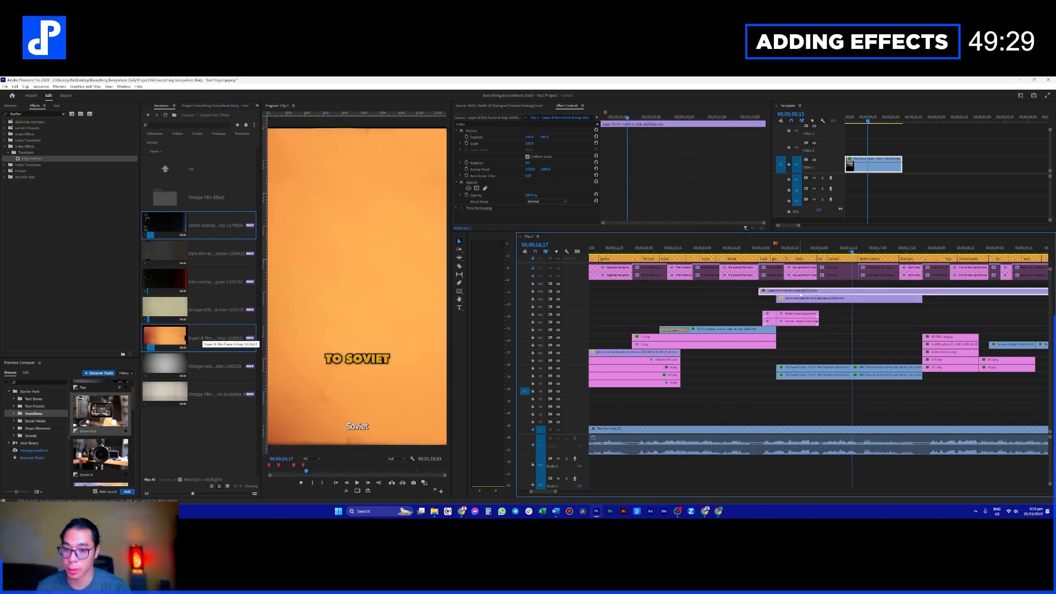
click(539, 201)
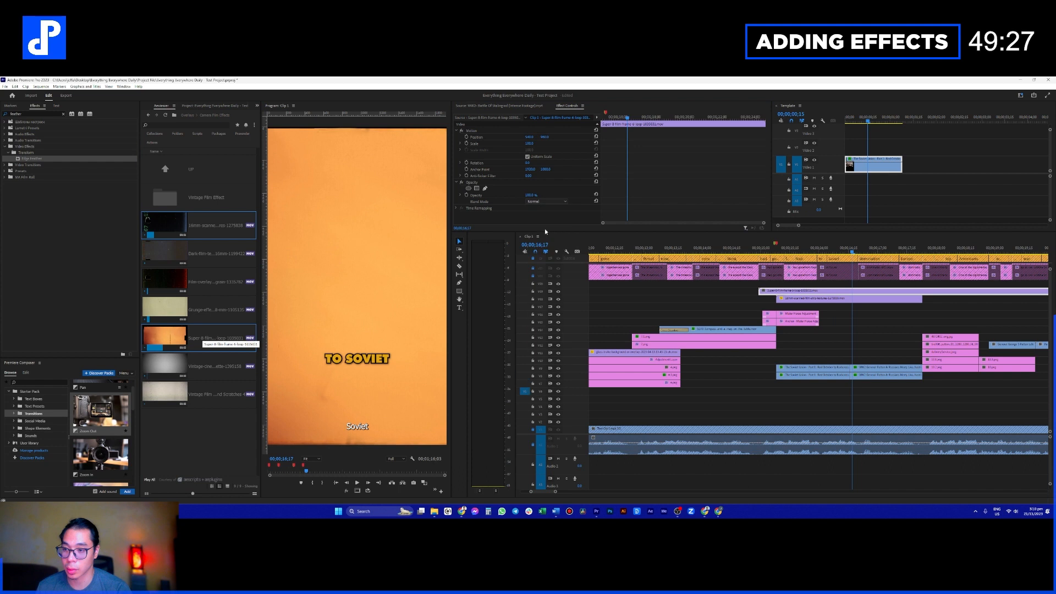
click(545, 231)
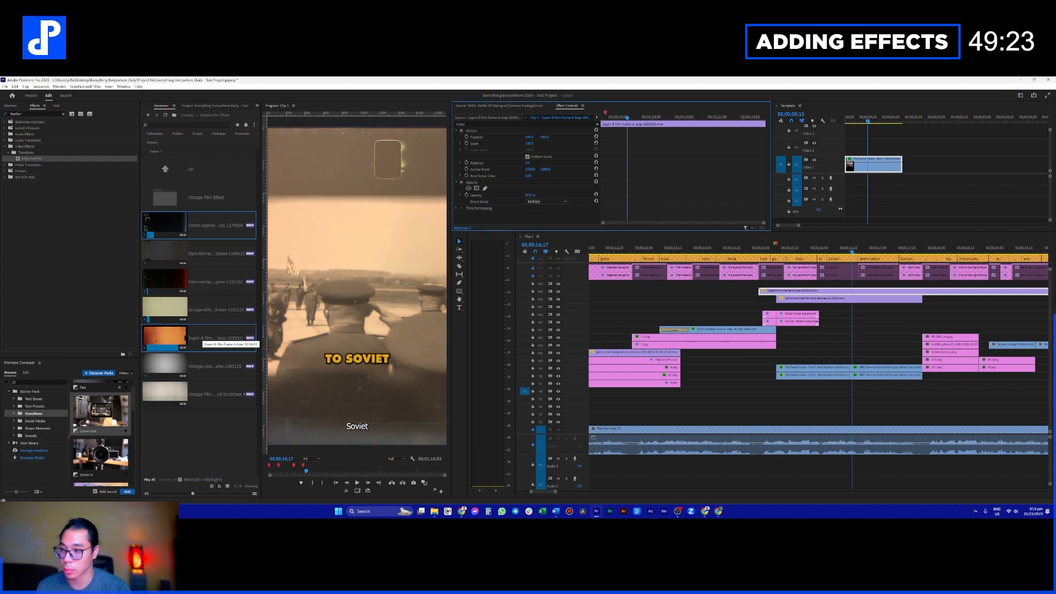
Step: Replace the film strip and Super 8 overlays with the Vintage Film Dust and Scratches overlay, starting at the parade footage
click(828, 299)
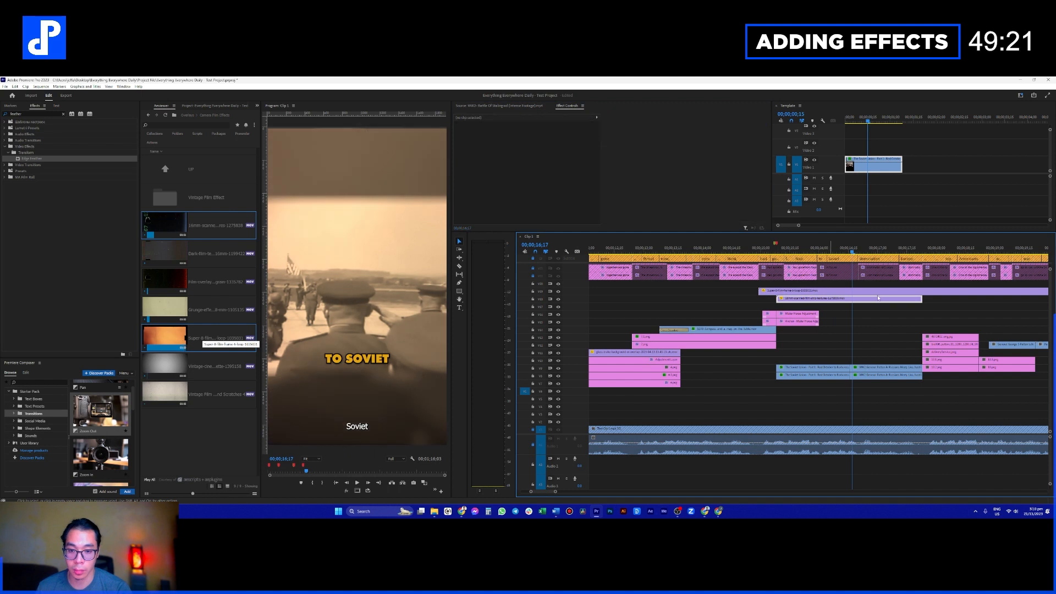
key(Delete)
click(919, 292)
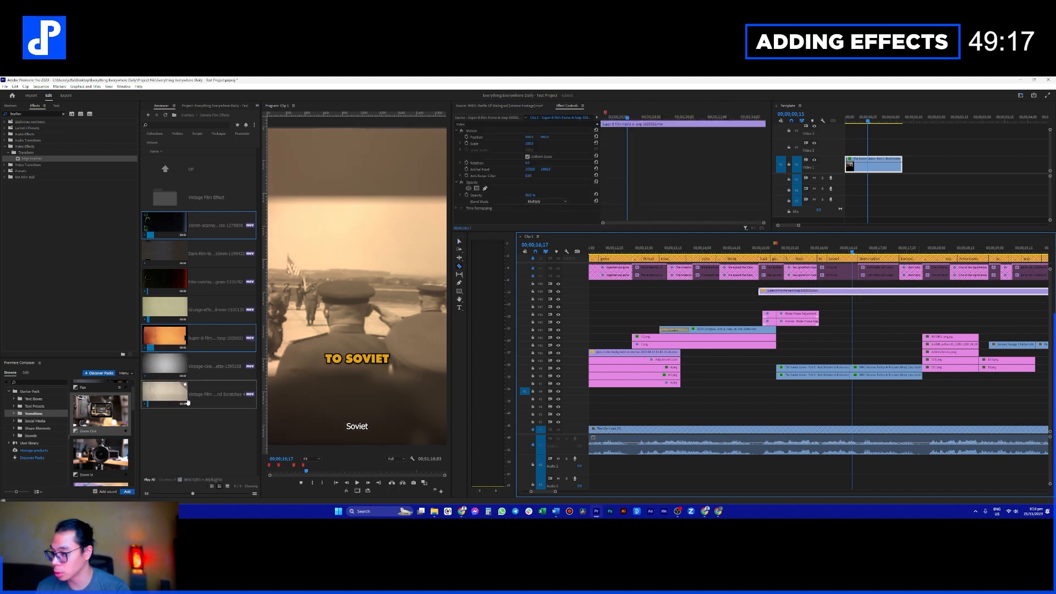
drag(187, 403, 890, 294)
key(v)
key(Delete)
click(908, 302)
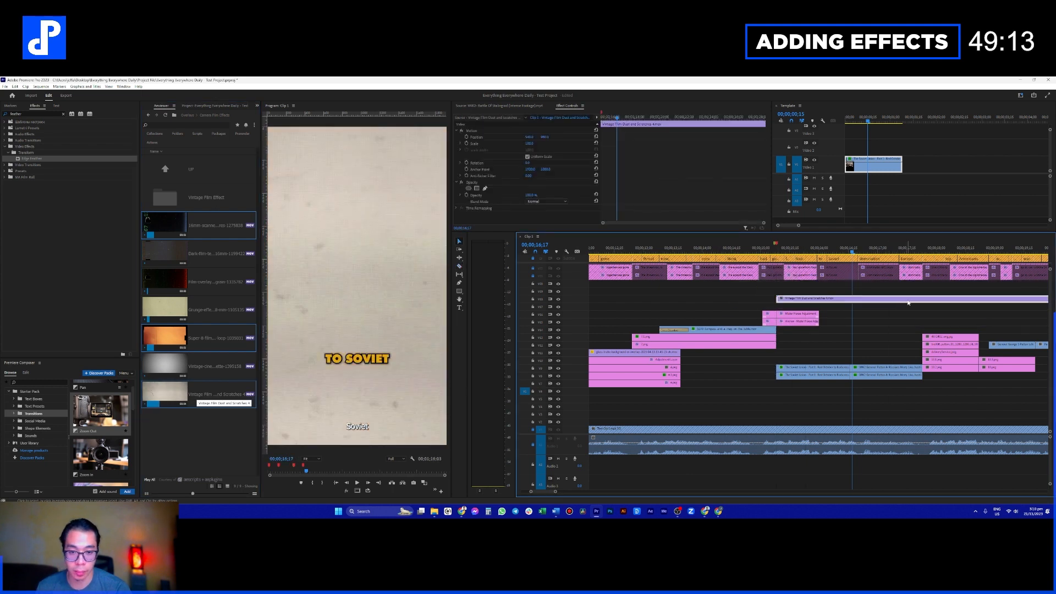
Step: Rotate the dust and scratches overlay by 90 degrees and scale it down to fit the vertical frame
click(517, 137)
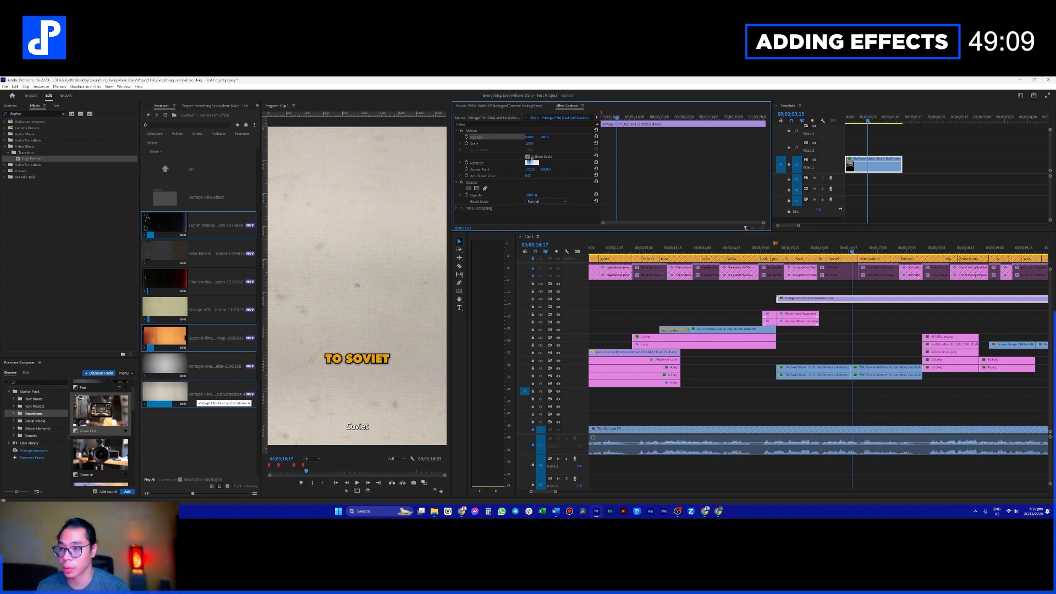
key(Return)
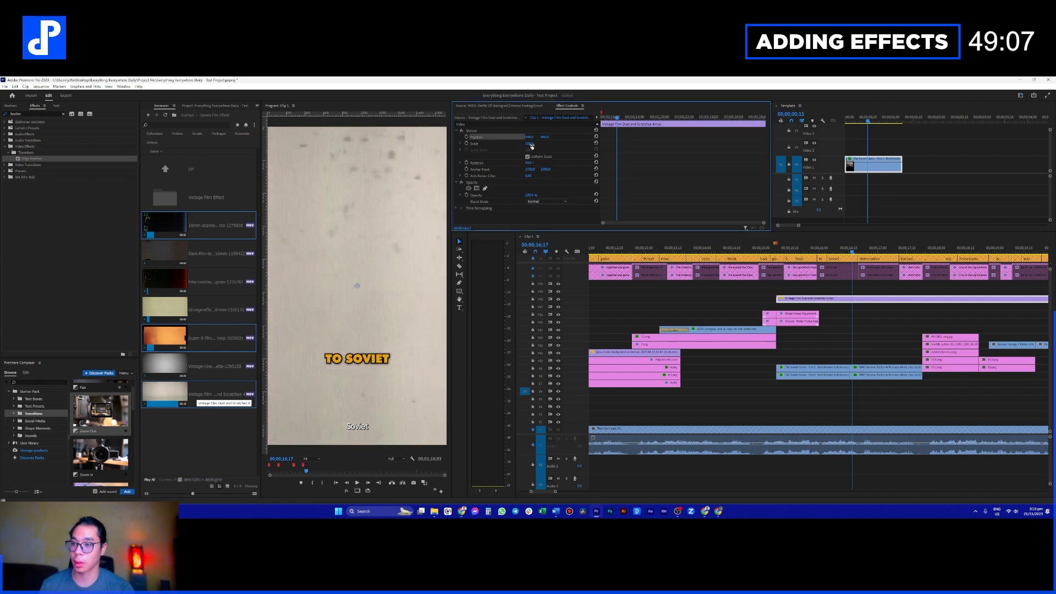
drag(529, 144, 506, 150)
drag(356, 177, 362, 123)
Step: Compare Multiply and Screen as the dust and scratches overlay's blend mode, and set it to Multiply
click(554, 201)
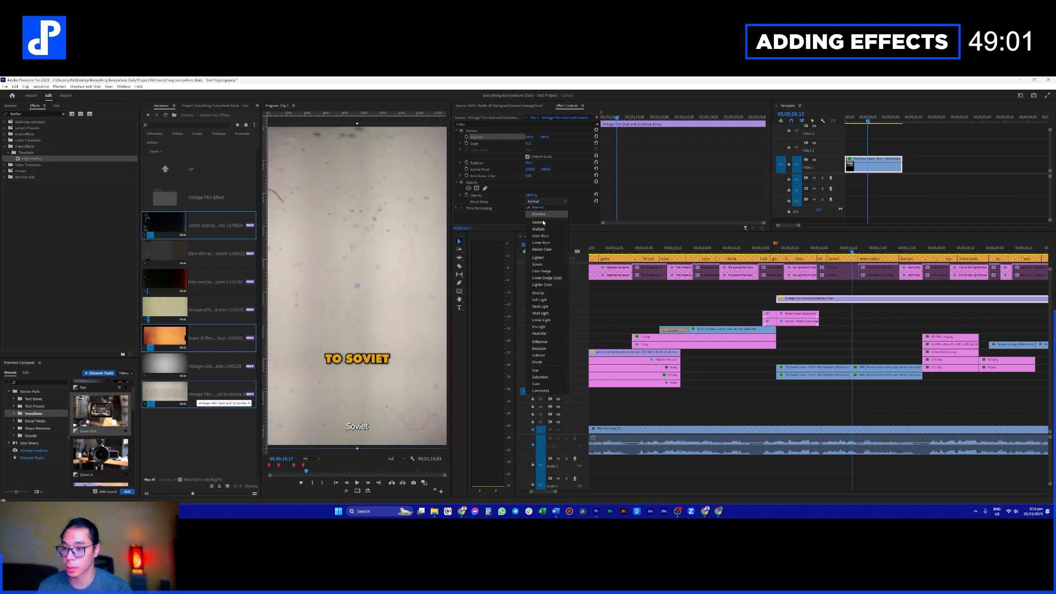
click(541, 230)
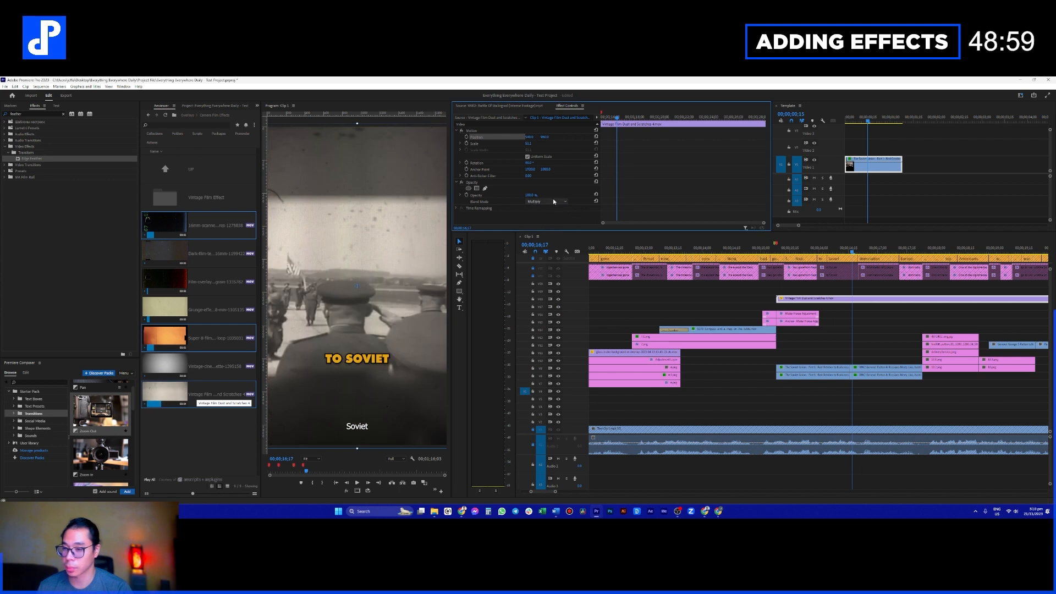
click(555, 201)
click(541, 264)
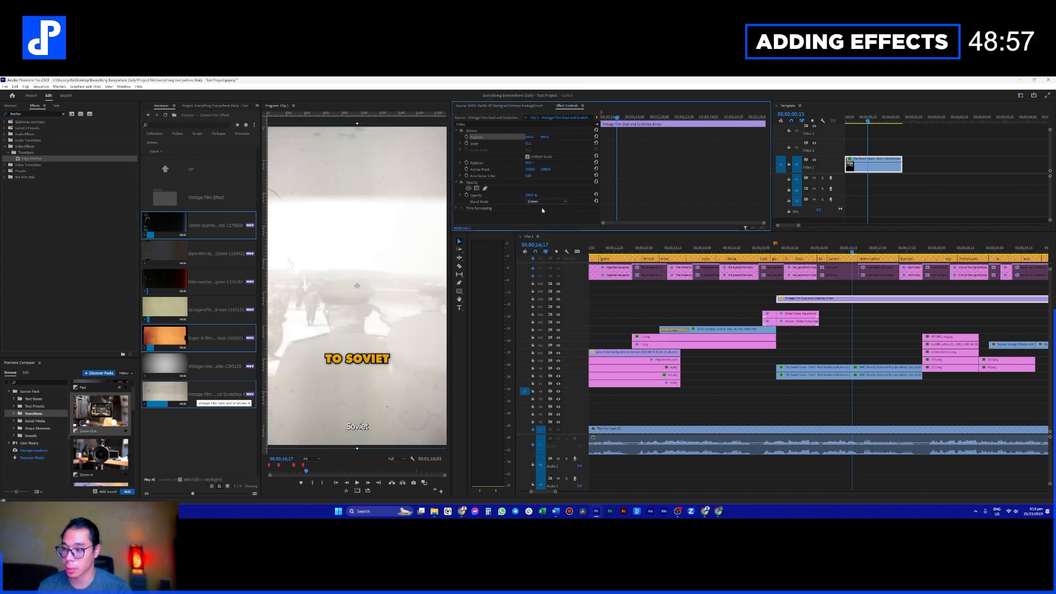
click(547, 201)
click(545, 230)
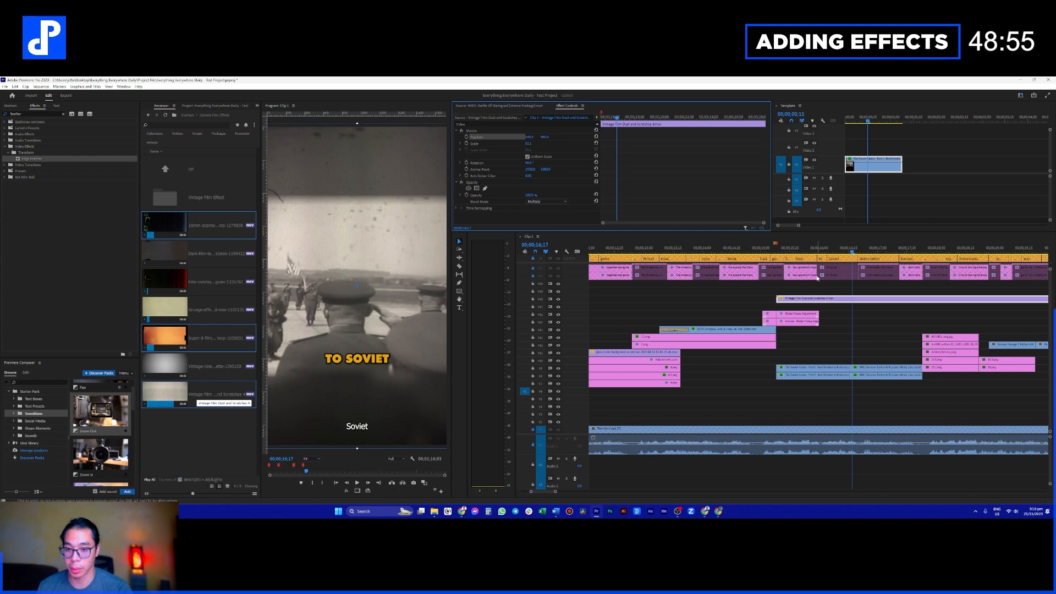
Step: Preview the parade scene, cut off the dust overlay's excess at the scene's end, and move it directly above the footage
click(776, 252)
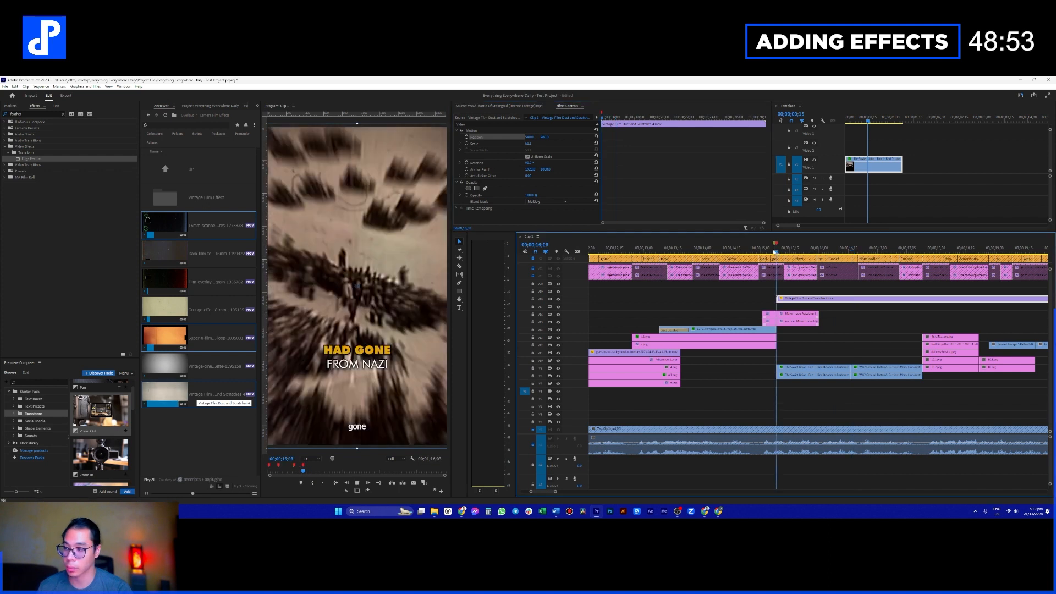
key(space)
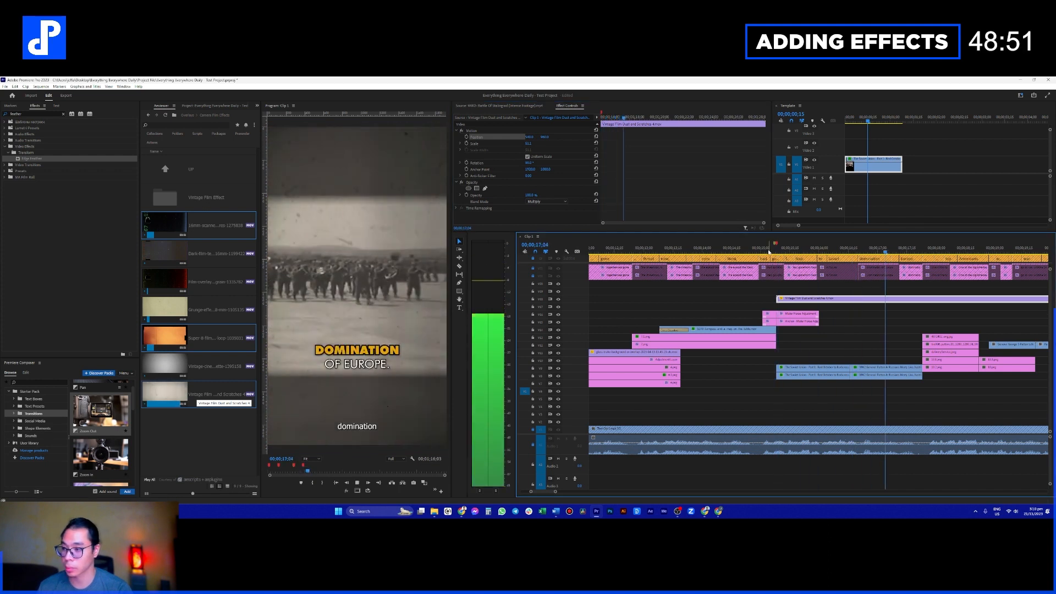
key(space)
click(924, 302)
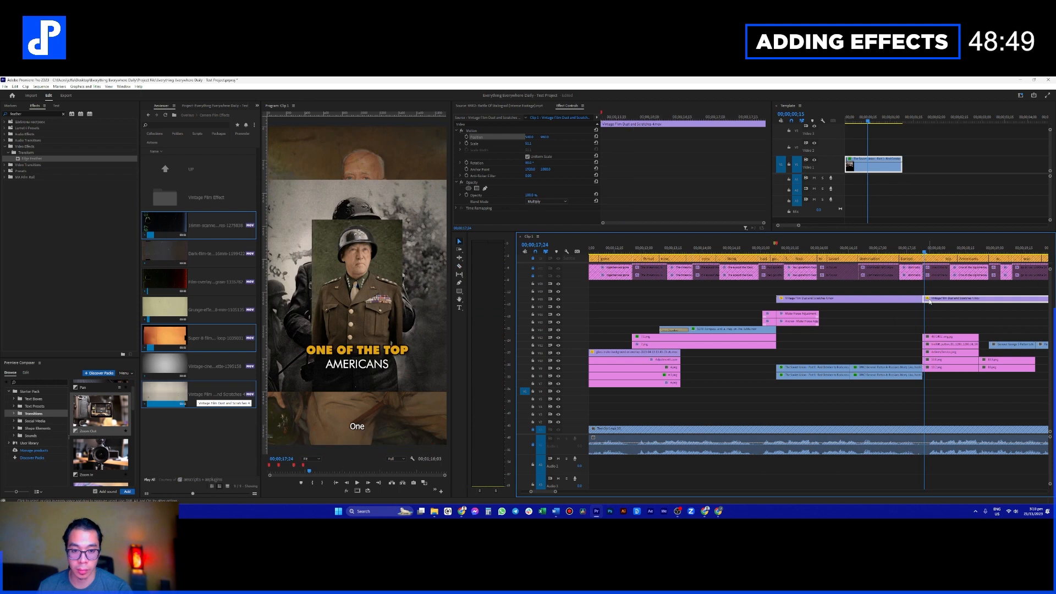
key(v)
click(933, 301)
key(Delete)
drag(882, 301, 867, 363)
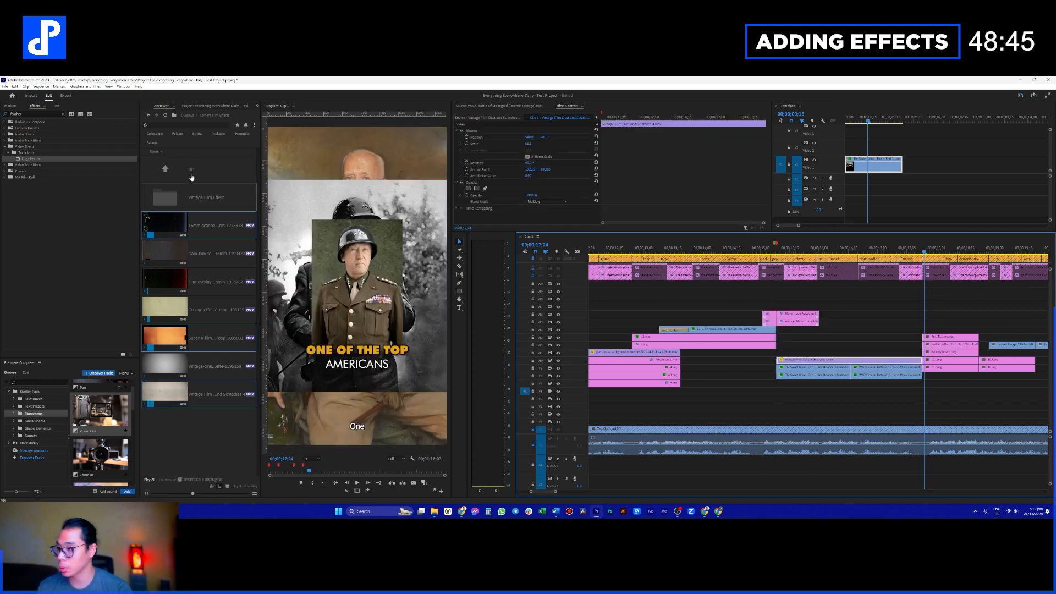
Step: Browse the overlay library to the Grunge Transition folder and place GRUNGE TRANSITIONS 01 above the dust overlay, over the two parade clips' cut
click(165, 169)
scroll(217, 322, down, 3)
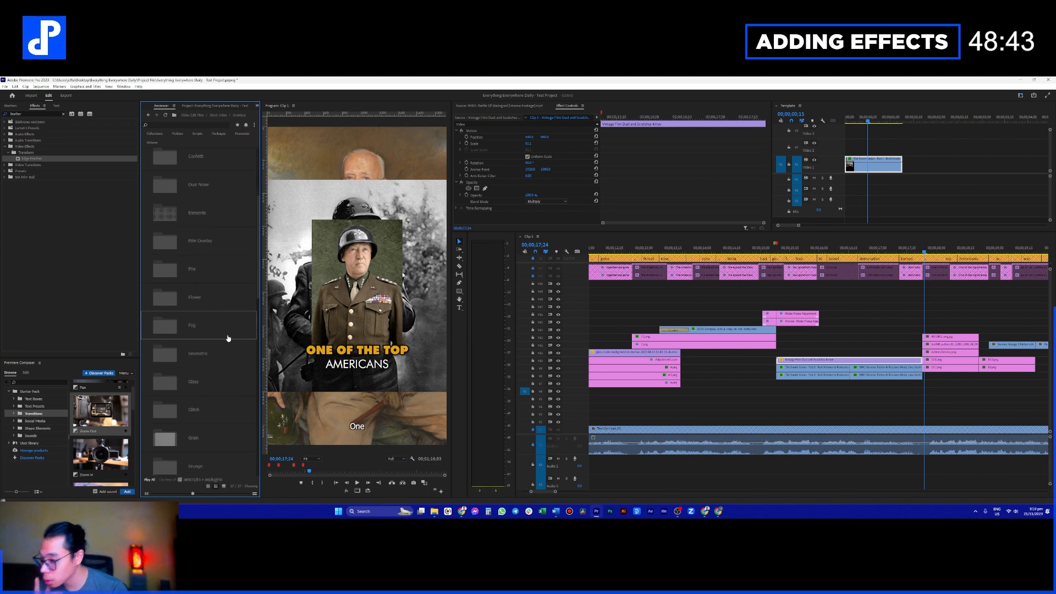
scroll(212, 352, down, 2)
scroll(204, 401, down, 10)
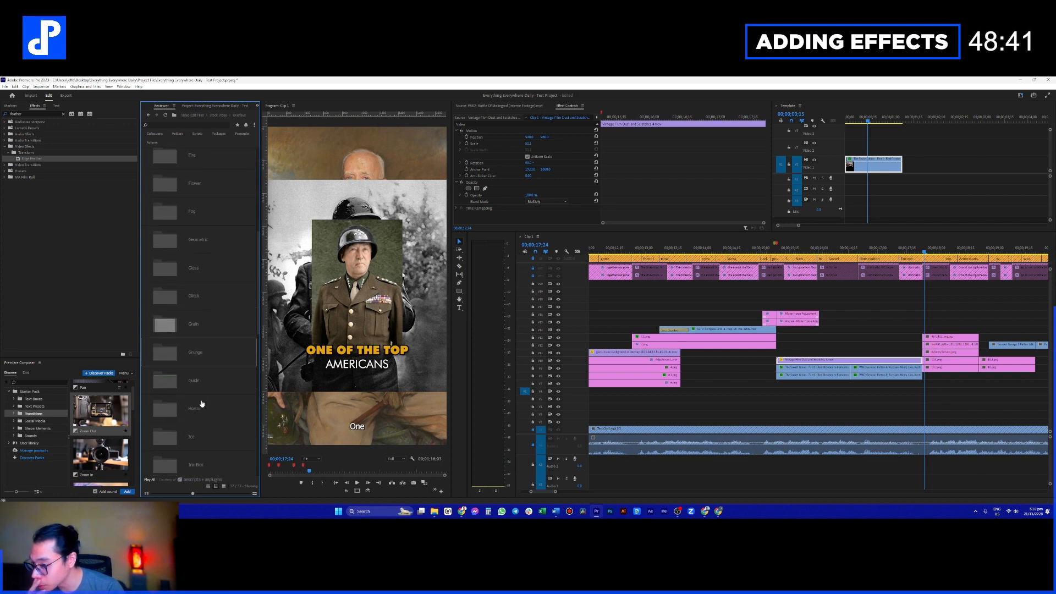
click(208, 405)
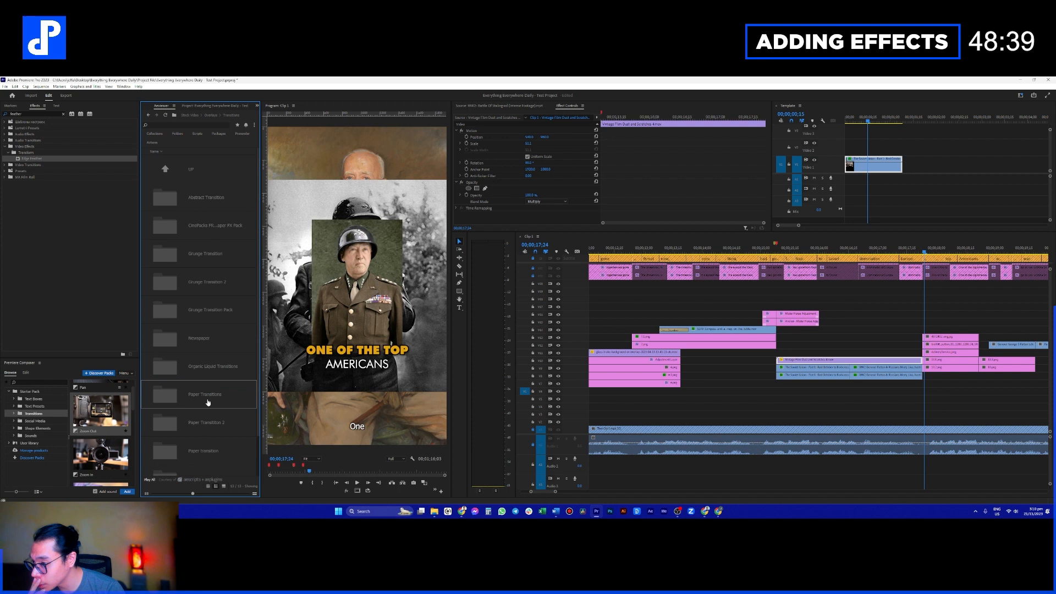
click(208, 254)
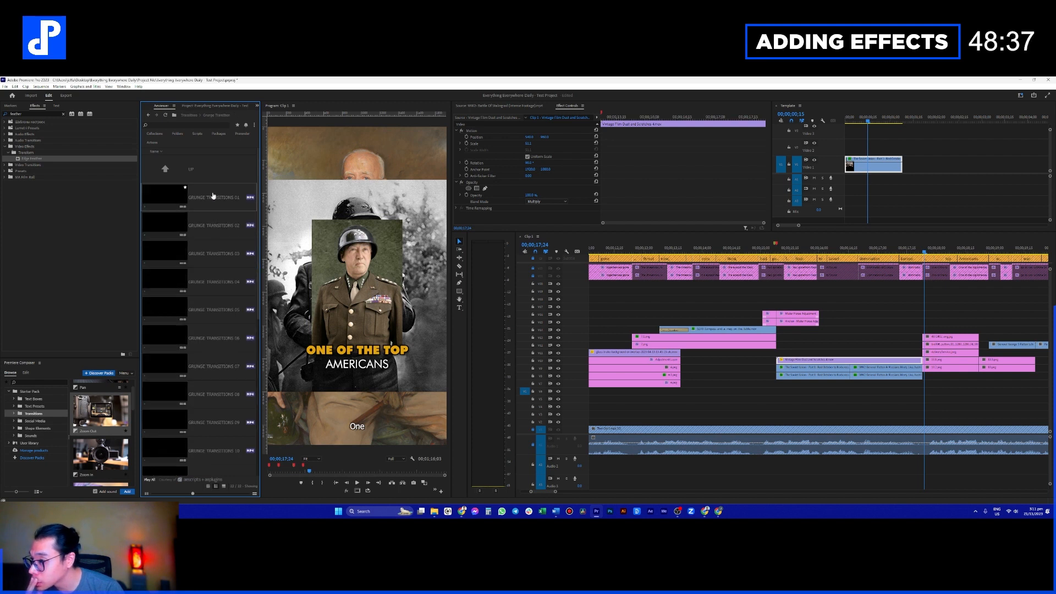
drag(212, 198, 847, 414)
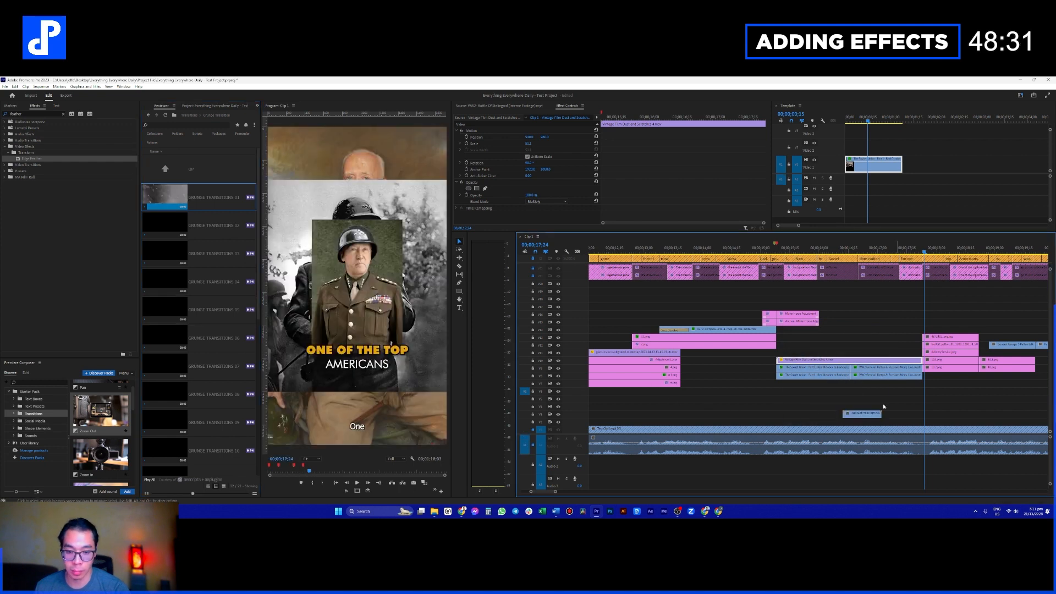
key(ctrl+z)
drag(200, 198, 858, 354)
Step: Play the grunge transition and shorten its clip around the cut between the two parade clips
click(839, 247)
key(space)
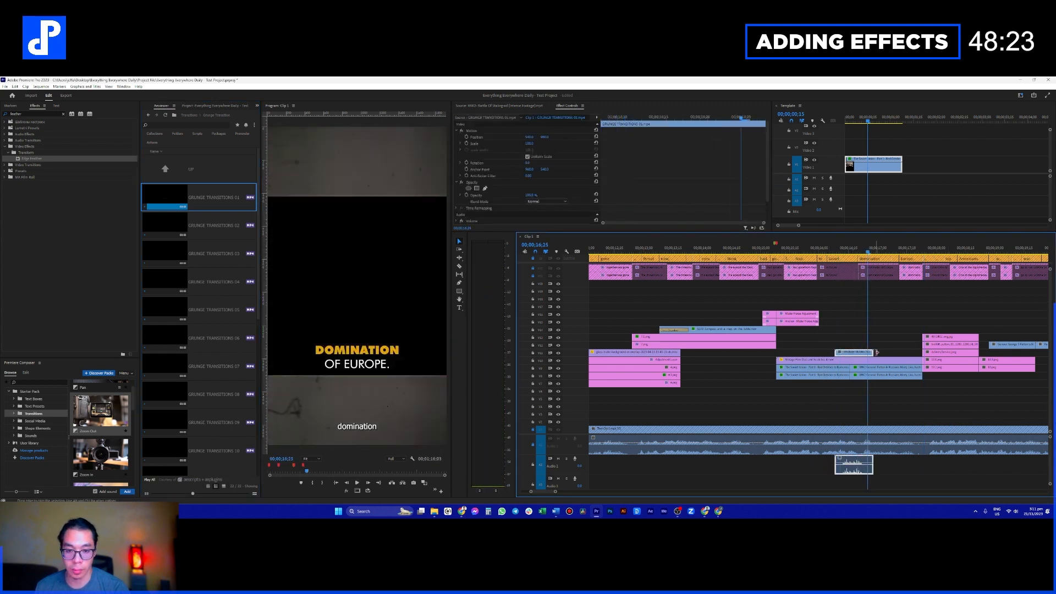
drag(873, 352, 850, 352)
click(855, 340)
click(845, 250)
Step: Rotate the grunge transition by 90 degrees to fill the vertical frame and preview it over the cut
click(485, 163)
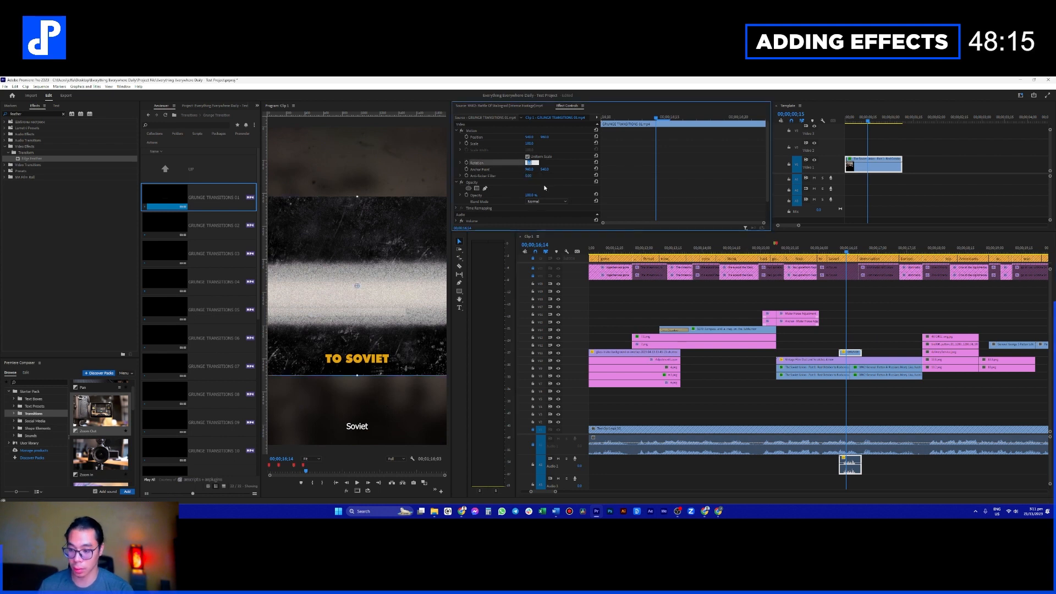
text(90)
key(Return)
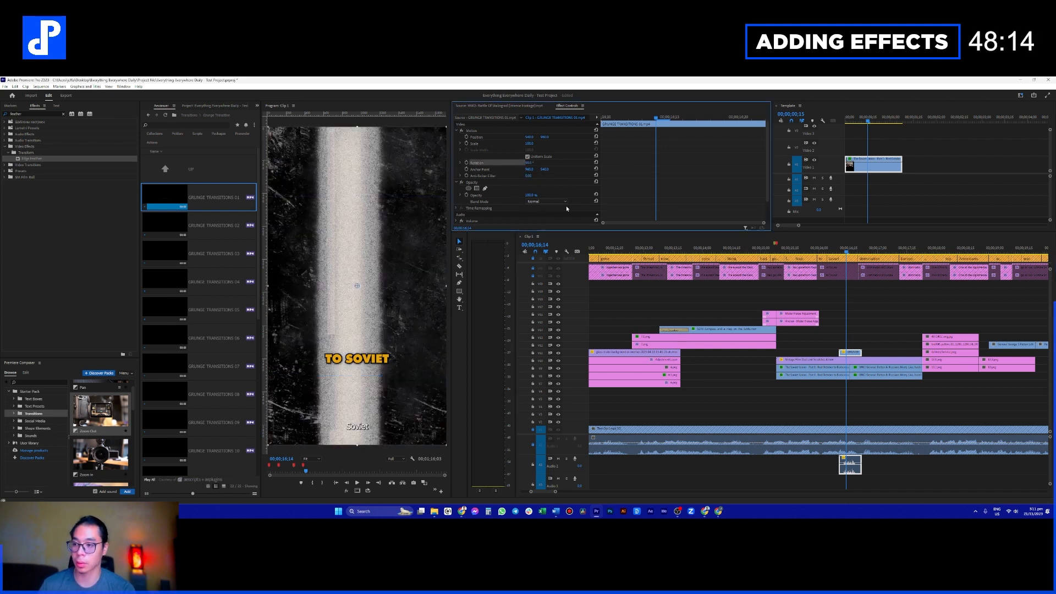
click(831, 251)
key(space)
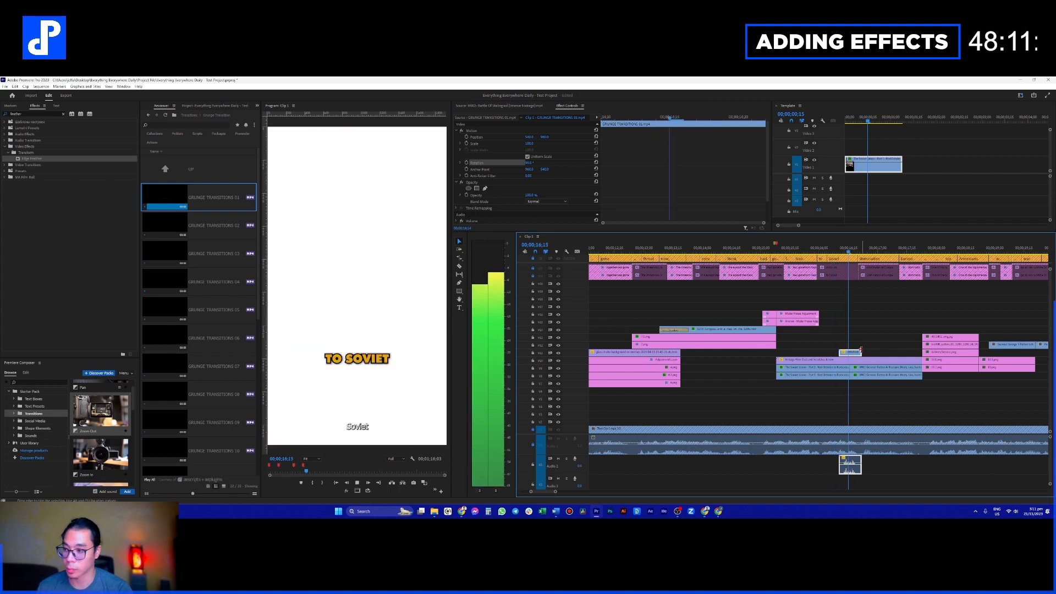
key(space)
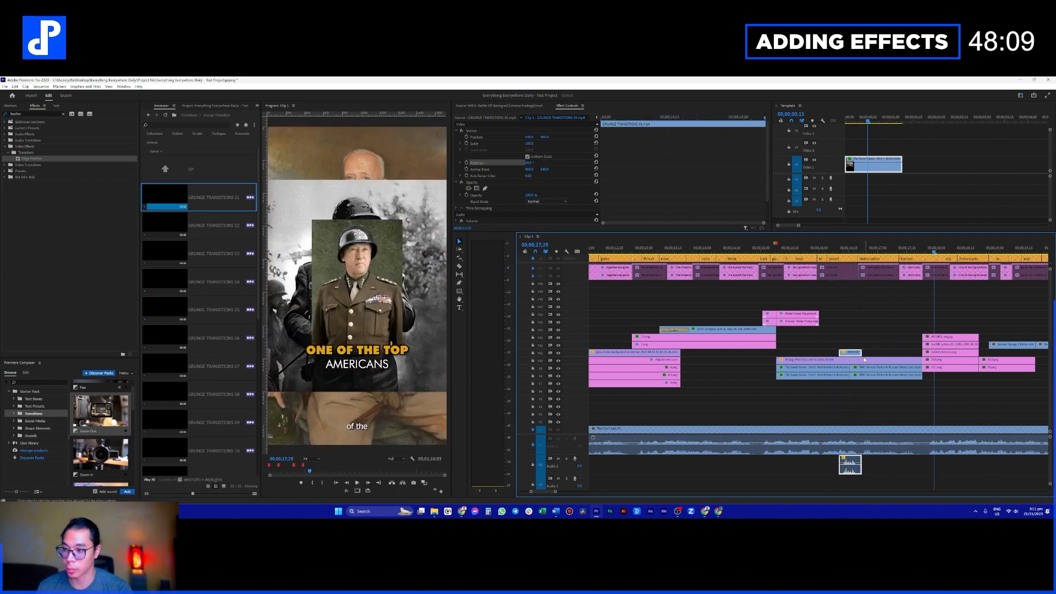
Step: Cut off both ends of the grunge transition and shorten the remainder with Rate Stretch, keeping it over the parade footage's cut
alt+scroll(849, 335, up, 5)
key(c)
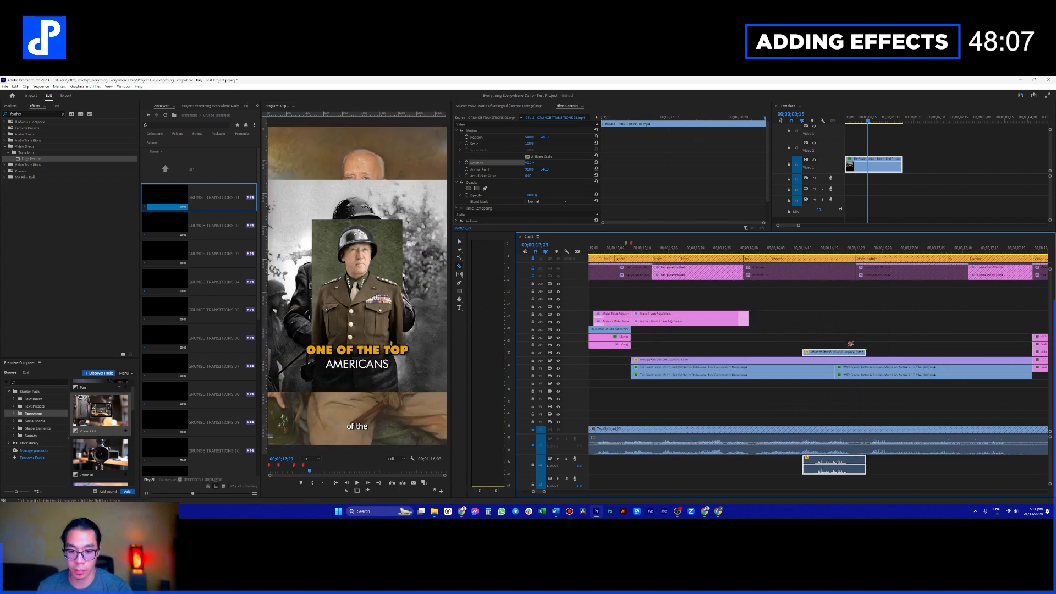
click(813, 466)
key(v)
key(Delete)
click(859, 465)
key(Delete)
key(r)
drag(848, 350, 837, 355)
key(v)
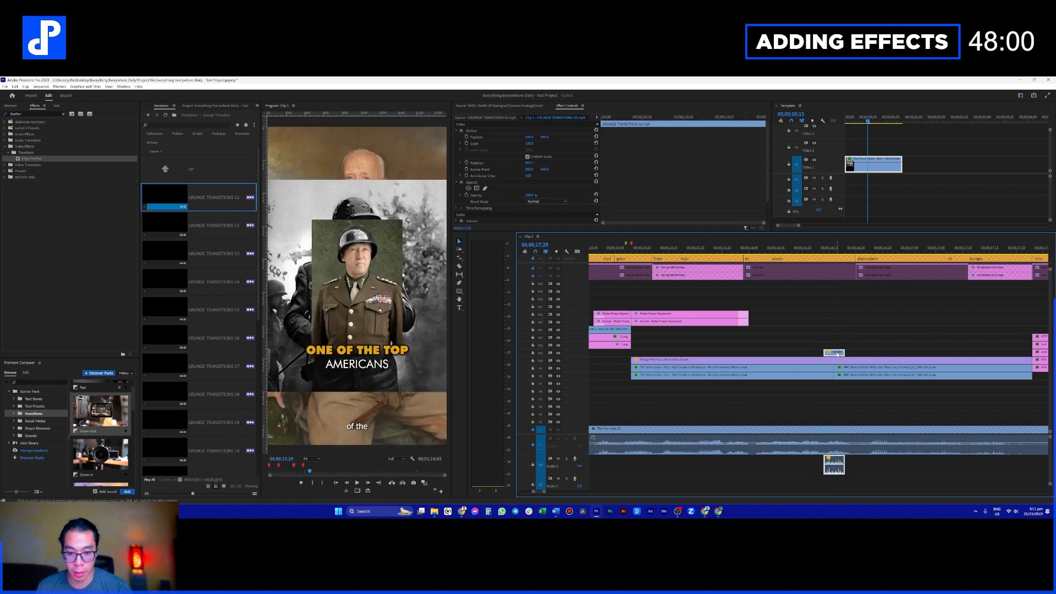
Step: Preview the shortened grunge transition between the parade clips and continue playback into the general's portrait scene
click(818, 252)
key(minus)
key(space)
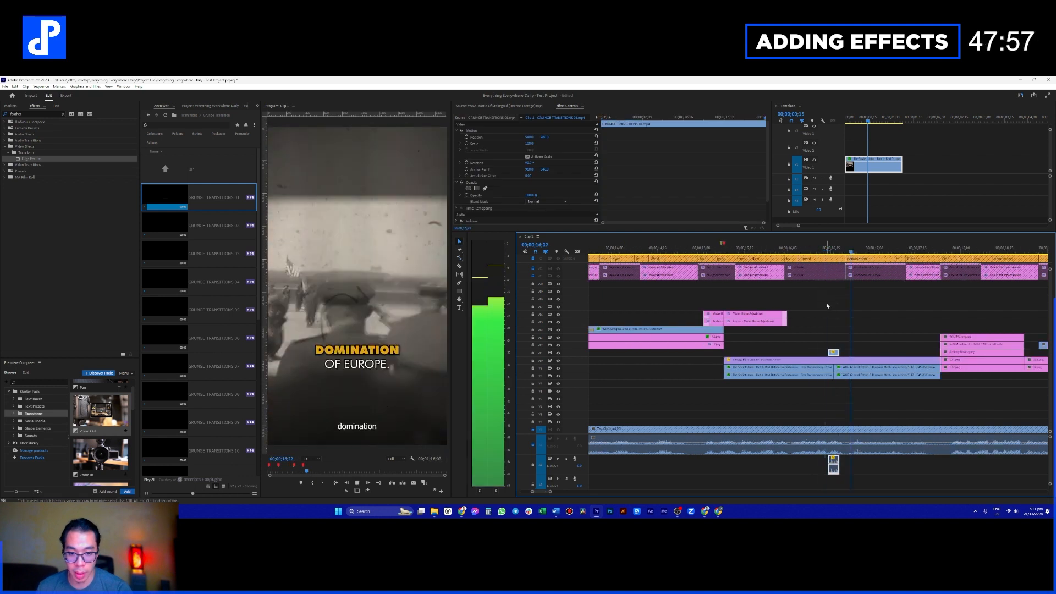
click(823, 251)
key(space)
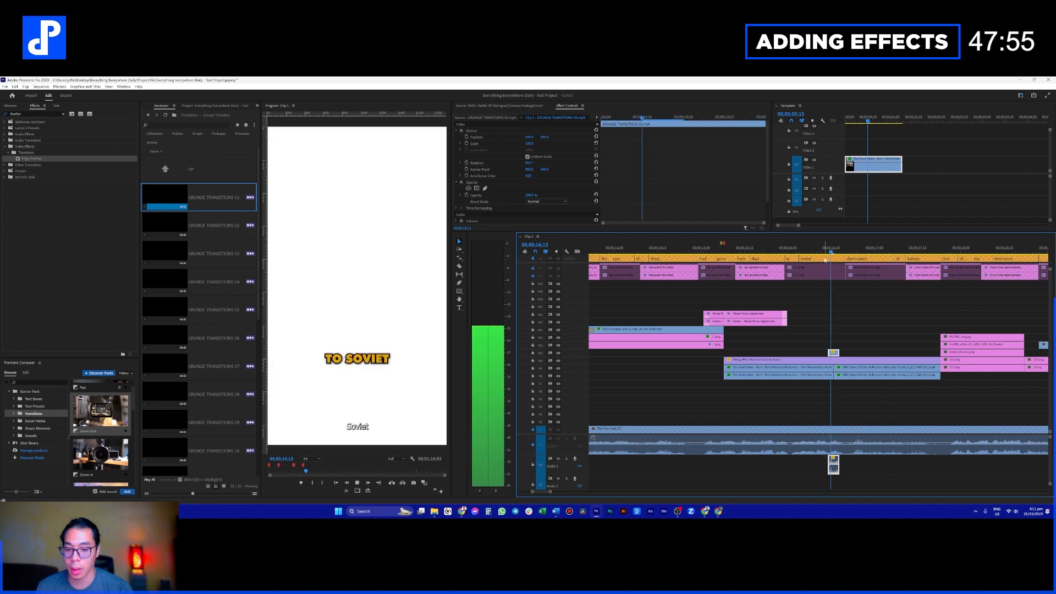
scroll(855, 310, down, 3)
scroll(826, 307, down, 4)
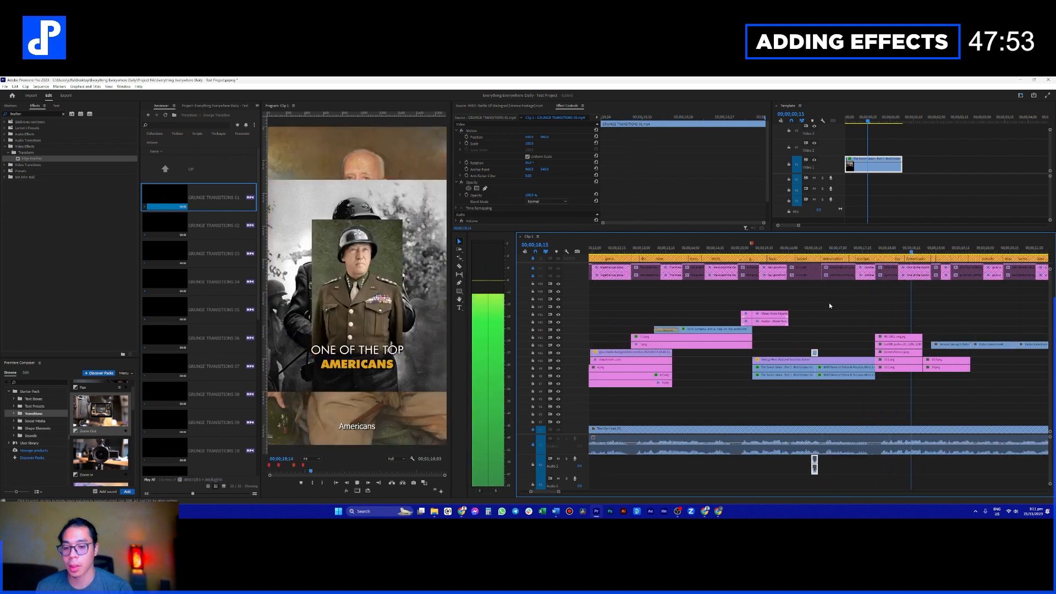
key(space)
scroll(811, 334, up, 3)
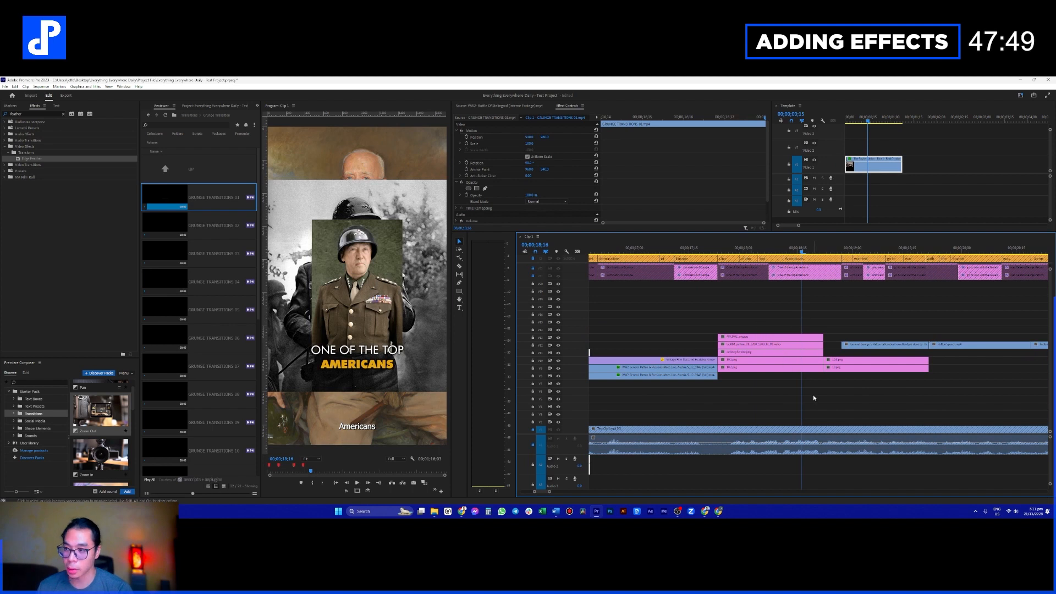
Step: Move the three-layer general photo stack later onto higher tracks, and place the portrait pairs on lower tracks with the first starting after the parade footage
click(761, 376)
scroll(767, 350, down, 2)
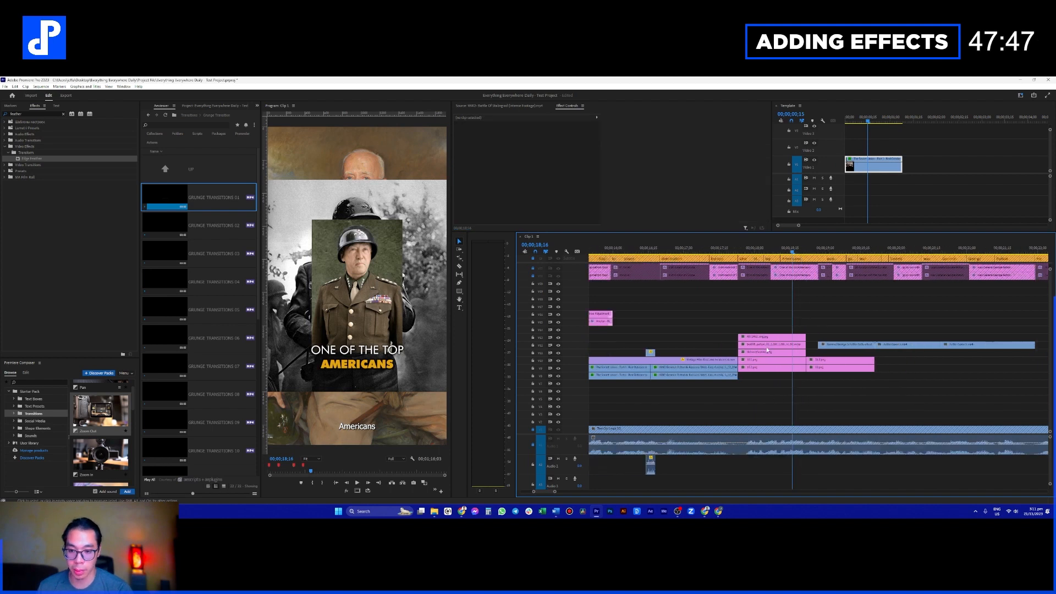
drag(748, 317, 757, 354)
drag(764, 349, 873, 318)
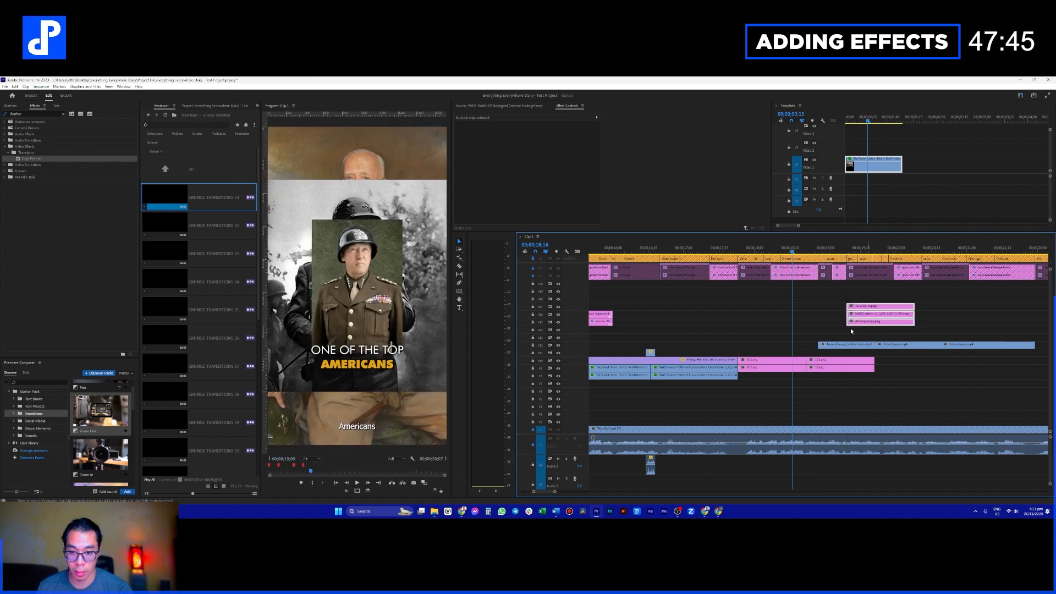
drag(770, 353, 920, 389)
drag(863, 366, 782, 397)
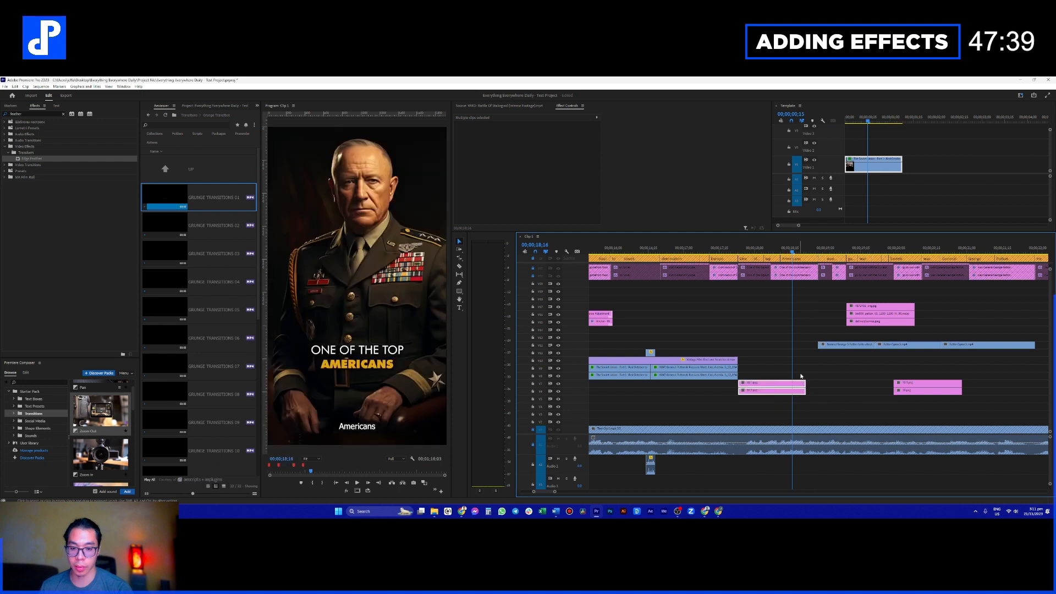
Step: Play the portrait scene, lengthen the first pair of portrait clips, and butt the second portrait pair against its end
key(=)
scroll(812, 401, up, 2)
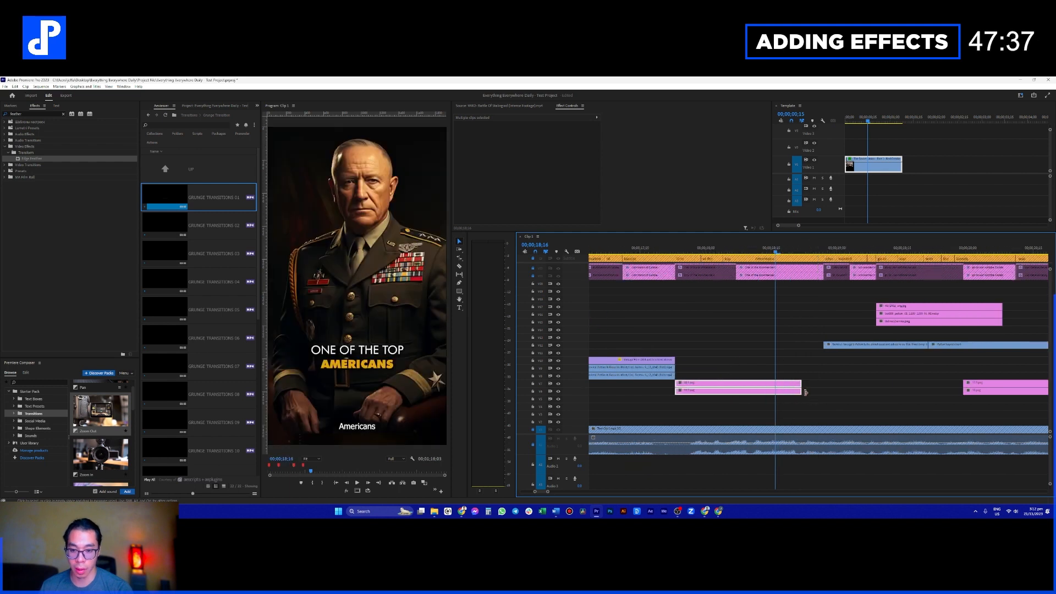
key(space)
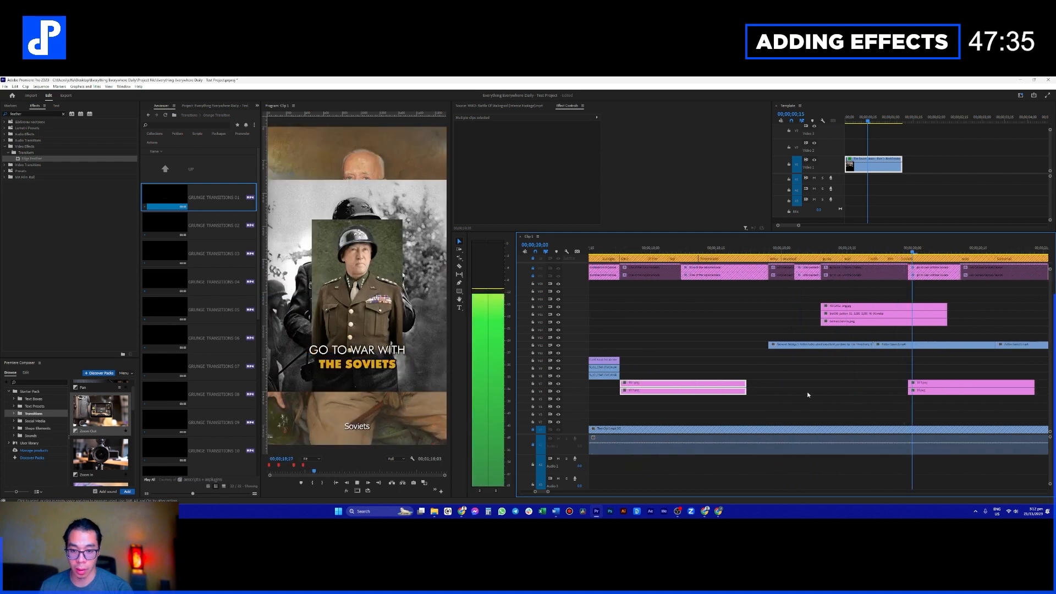
key(space)
scroll(843, 382, down, 3)
drag(757, 372, 770, 399)
drag(762, 391, 815, 395)
drag(873, 368, 816, 391)
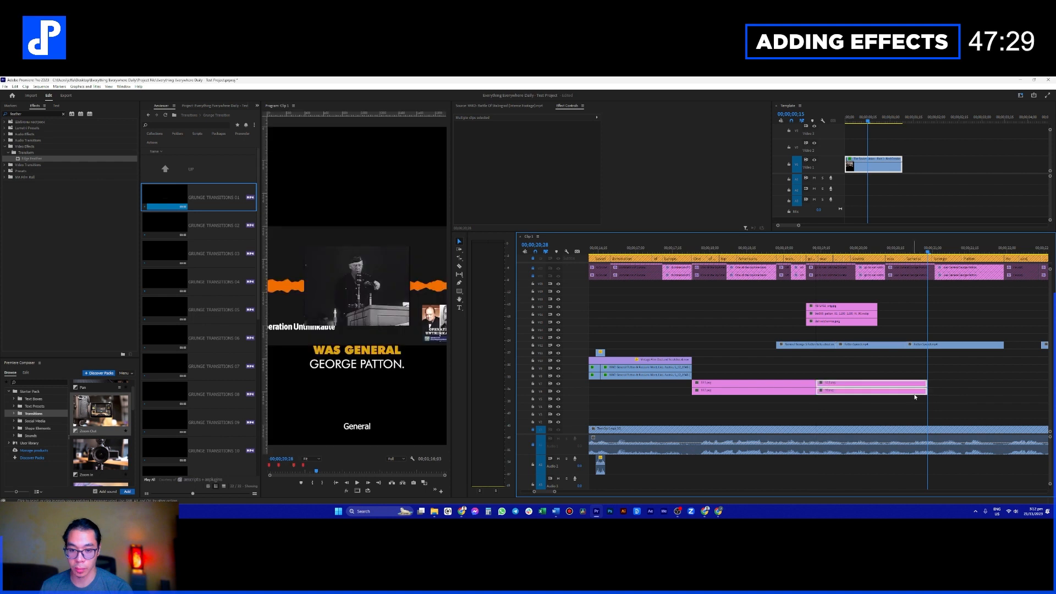
Step: Extend the second portrait pair to the end of the podium footage and play the scene from the first portrait
drag(925, 392, 1005, 390)
click(871, 372)
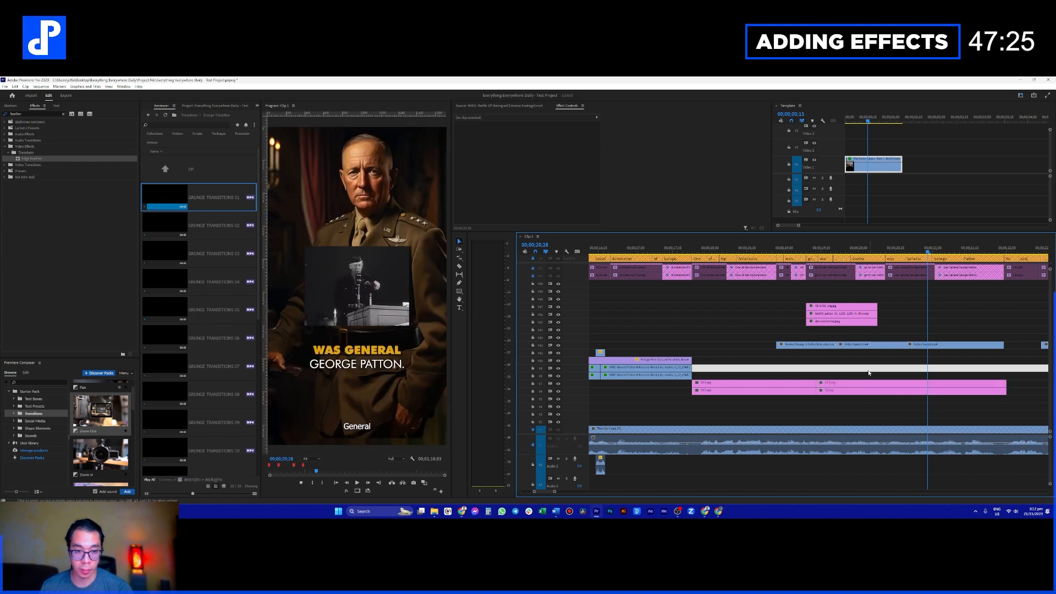
scroll(847, 371, down, 2)
click(780, 372)
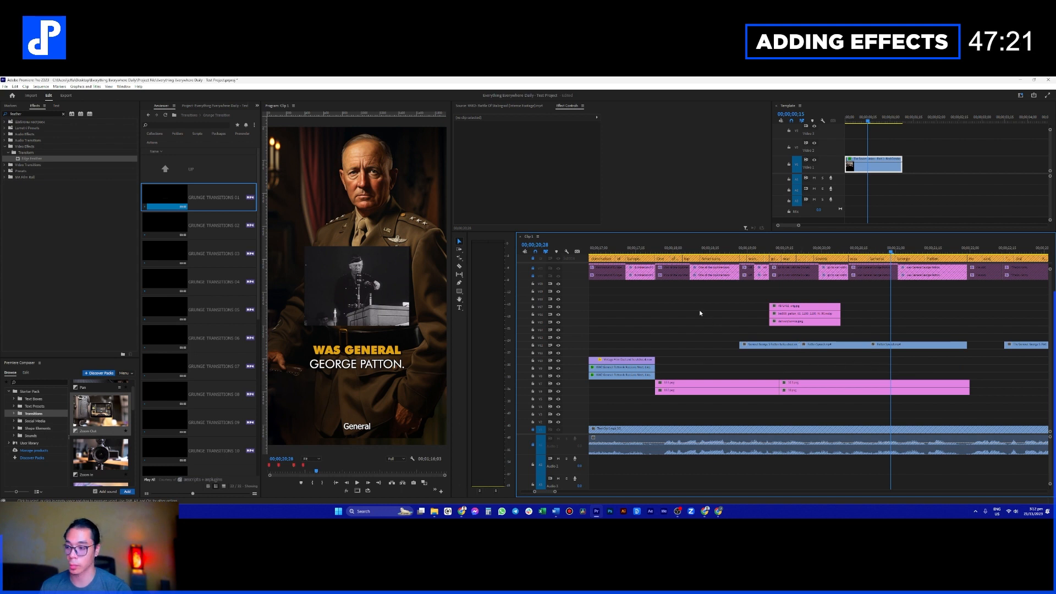
key(space)
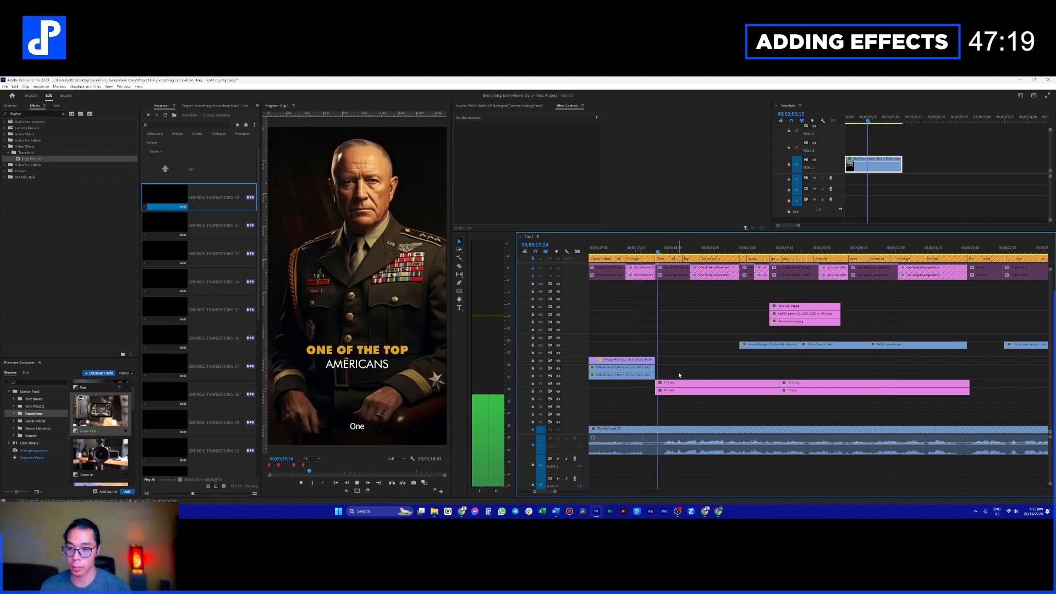
key(space)
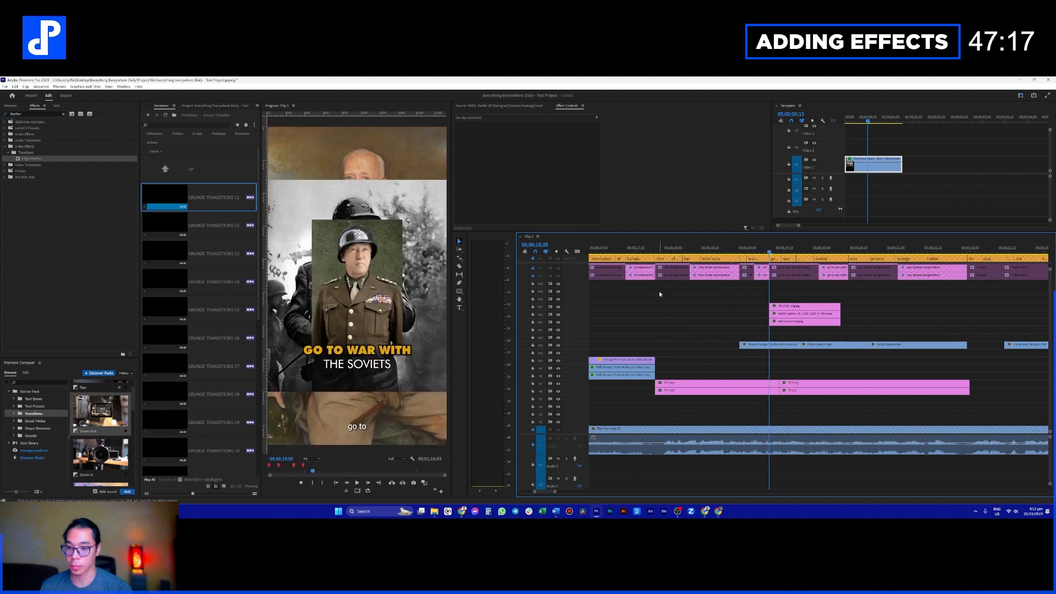
Step: Add the Digital Glitch transition from the Starter Pack over the cut from the parade footage to the general's portrait
drag(641, 252, 647, 251)
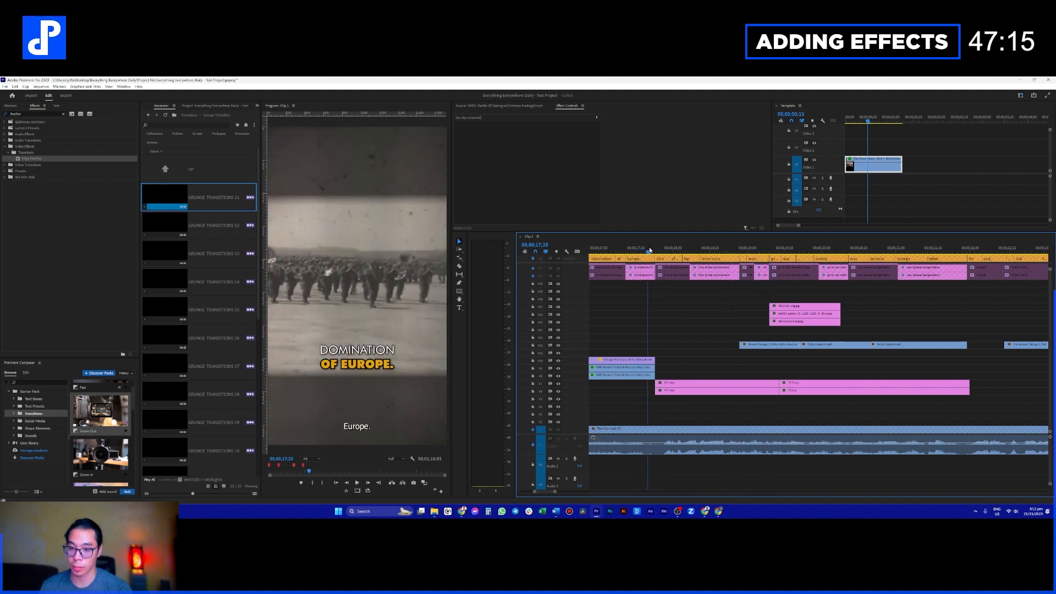
scroll(102, 464, down, 5)
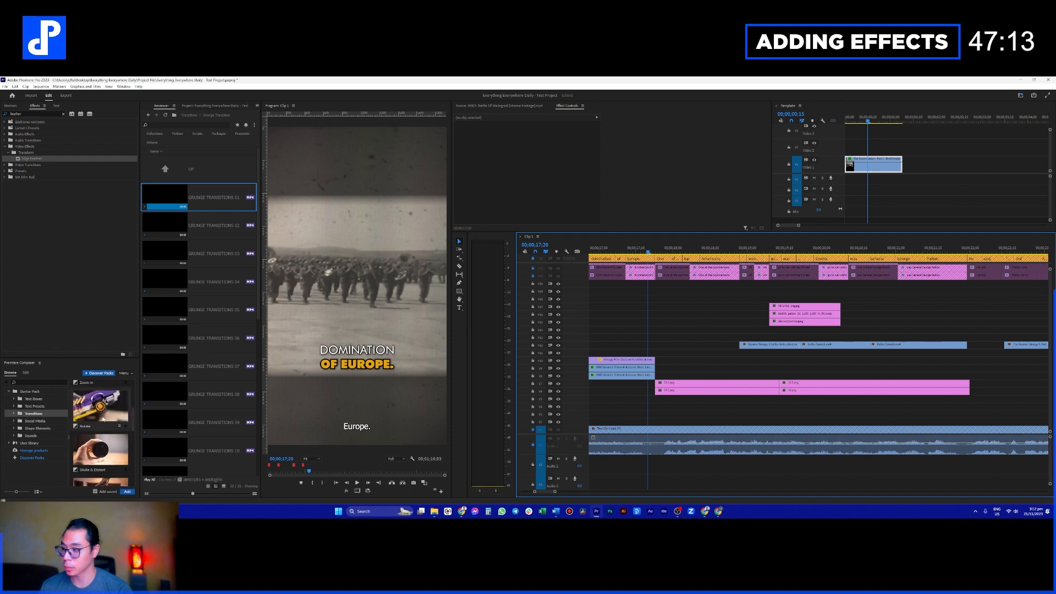
scroll(102, 463, down, 5)
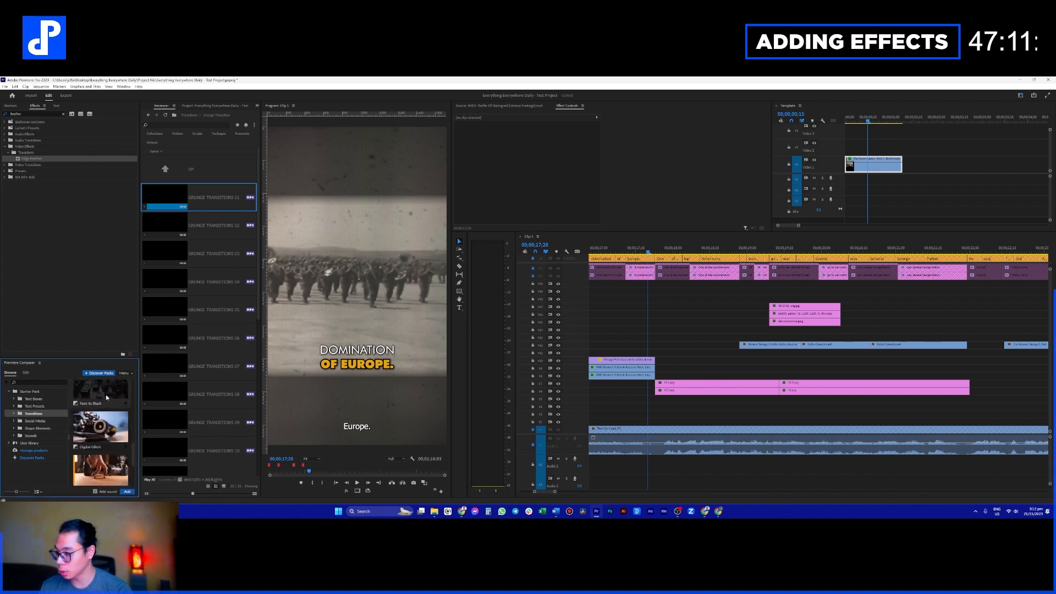
drag(104, 434, 660, 356)
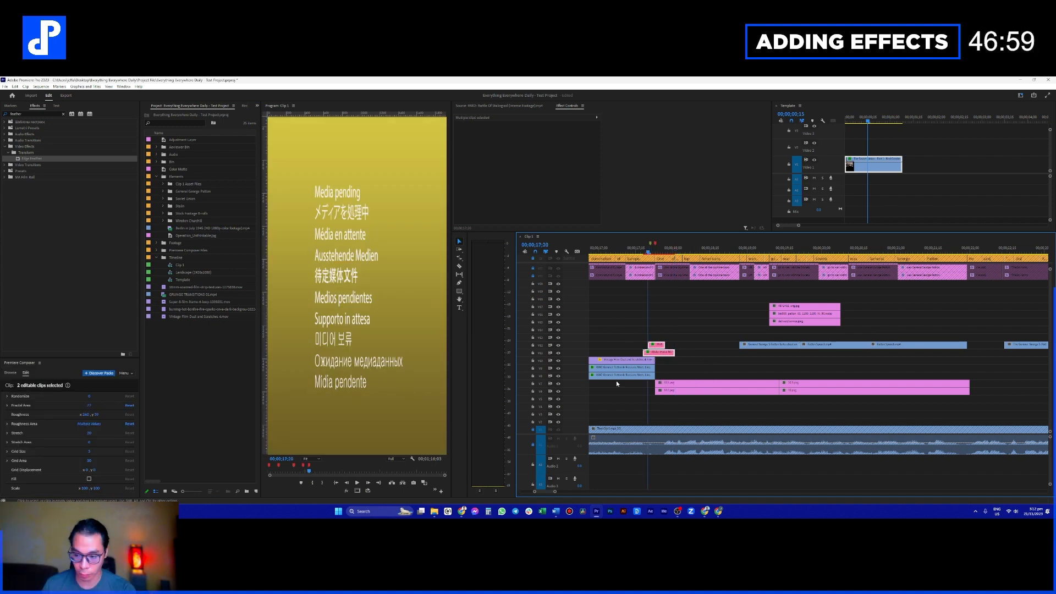
Step: Preview the digital glitch transition and its sound over the cut into the general's portrait
scroll(576, 453, down, 2)
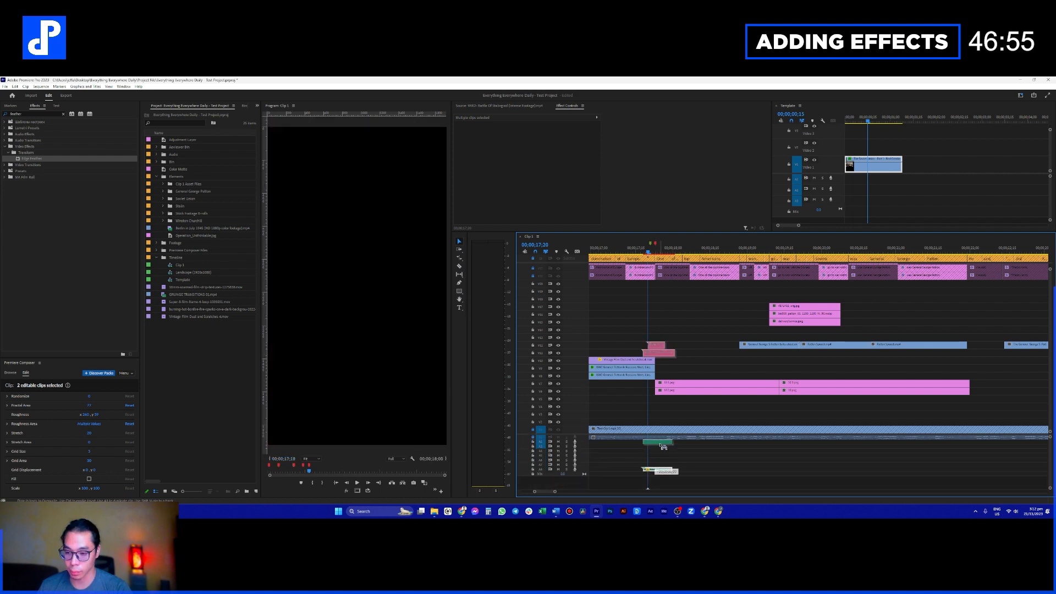
scroll(576, 456, up, 2)
scroll(577, 412, up, 3)
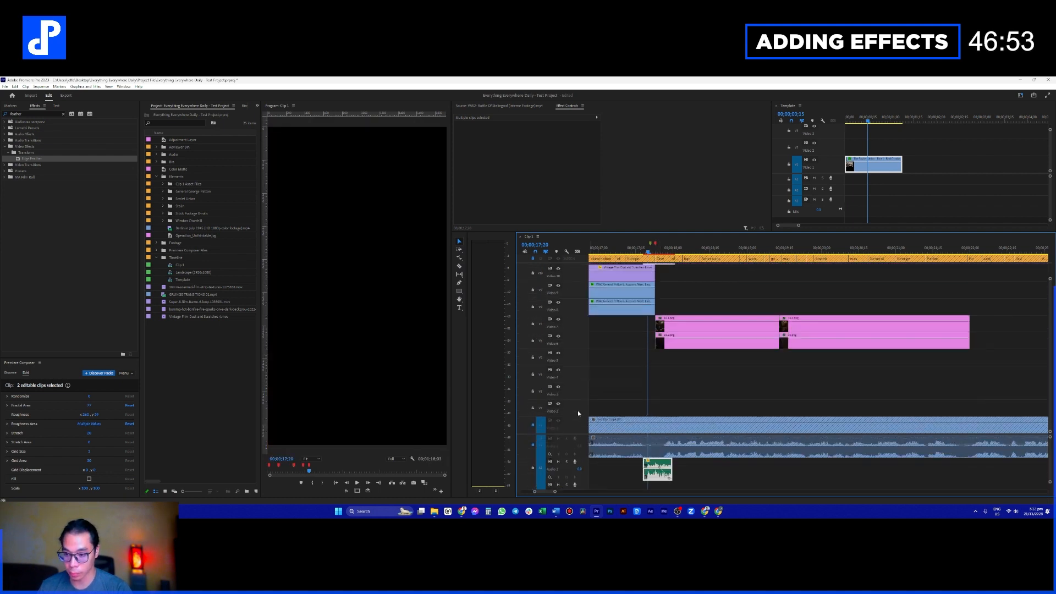
scroll(575, 347, down, 2)
scroll(678, 403, up, 2)
scroll(677, 402, up, 1)
scroll(679, 403, left, 2)
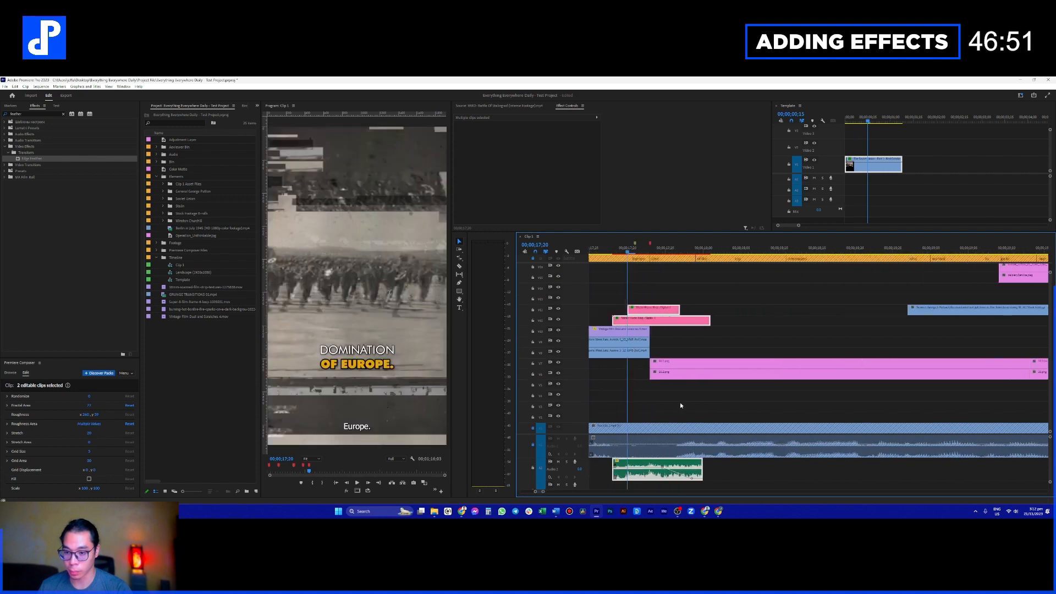
click(708, 402)
key(space)
scroll(704, 387, down, 3)
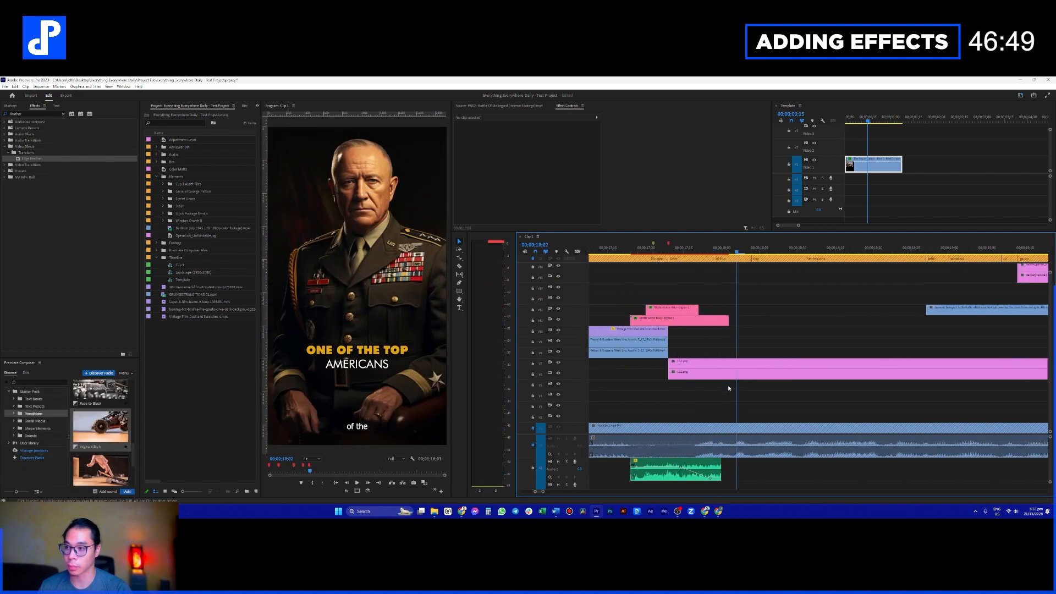
Step: Play through the portraits, move the second portrait pair past the scene, and extend the first pair to the end of the podium footage
scroll(690, 396, right, 1)
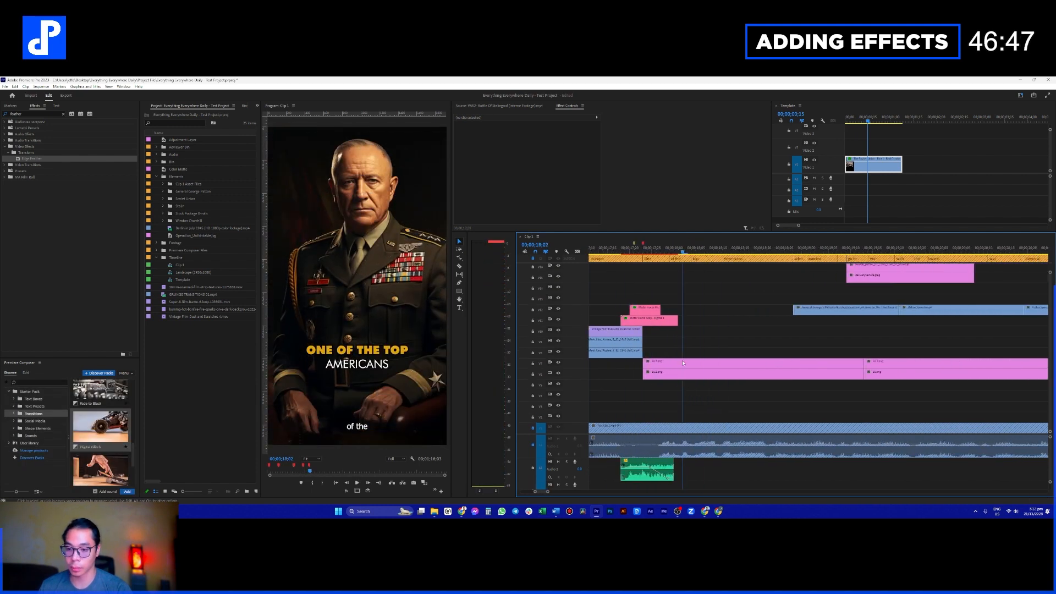
click(715, 367)
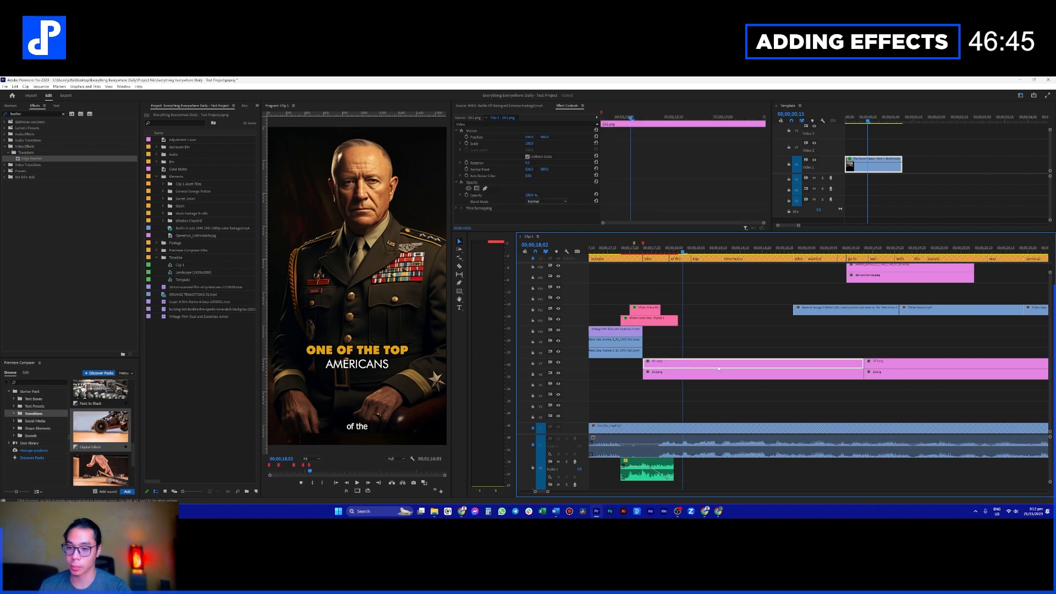
key(space)
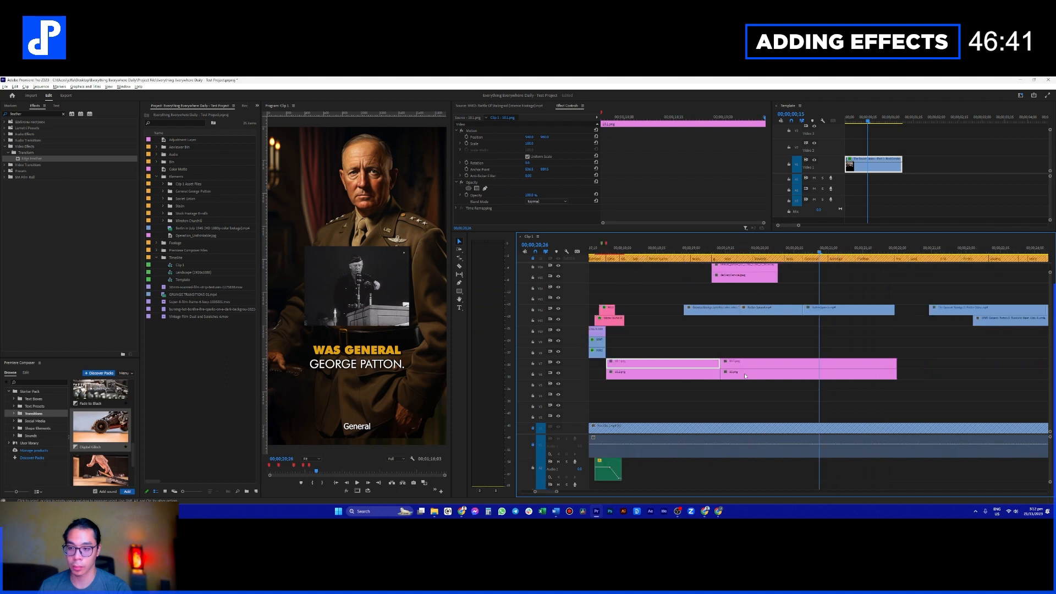
click(808, 336)
drag(750, 342, 930, 379)
drag(723, 374, 866, 384)
click(757, 361)
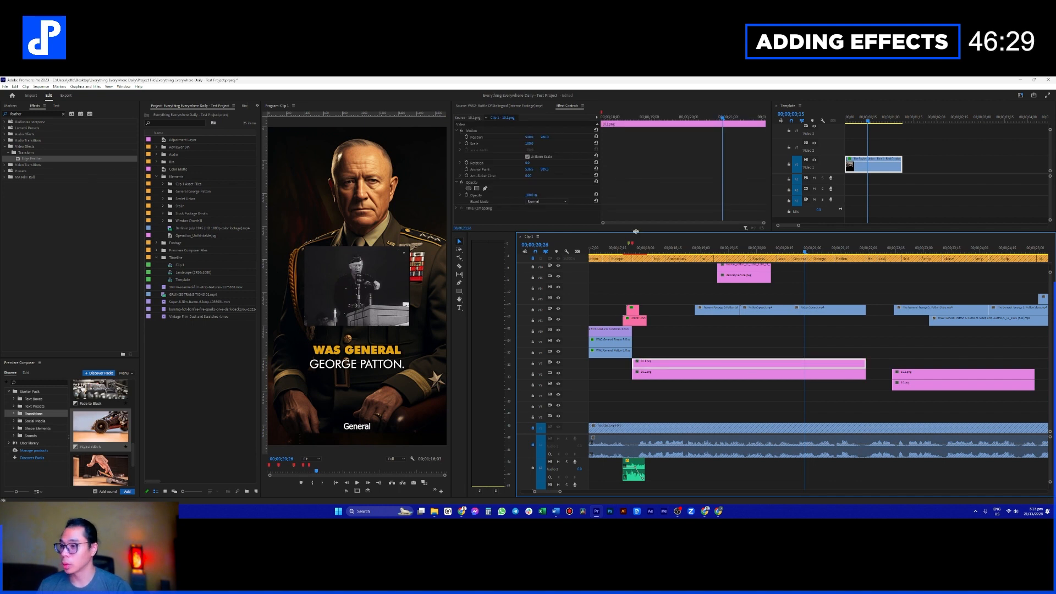
Step: Darken the upper general portrait clip with Lumetri Color using minimum exposure and highlights, maximum contrast and raised blacks
drag(749, 363, 732, 353)
key(ctrl+z)
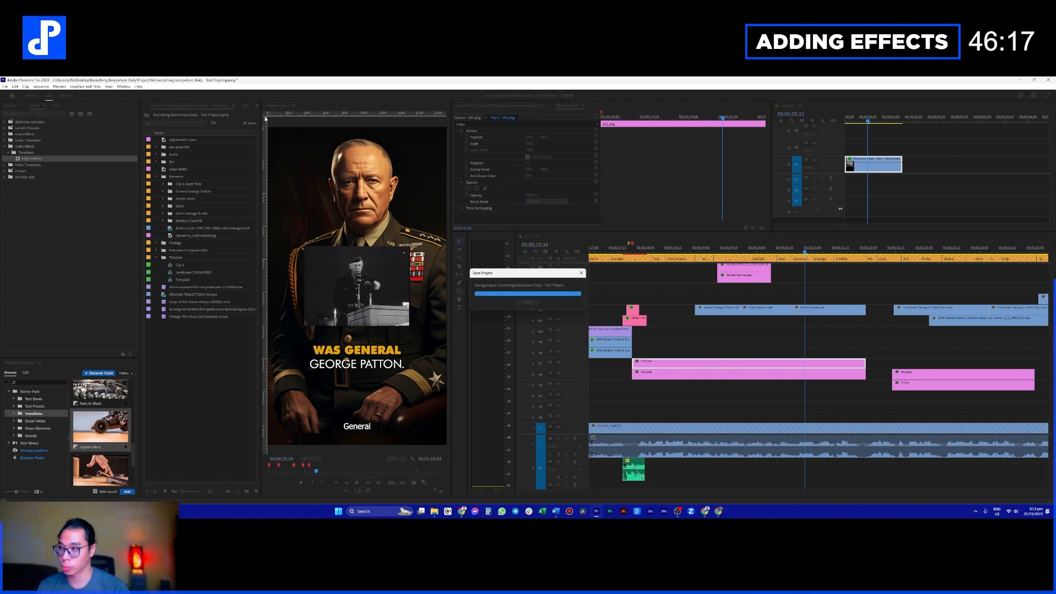
click(259, 108)
click(314, 121)
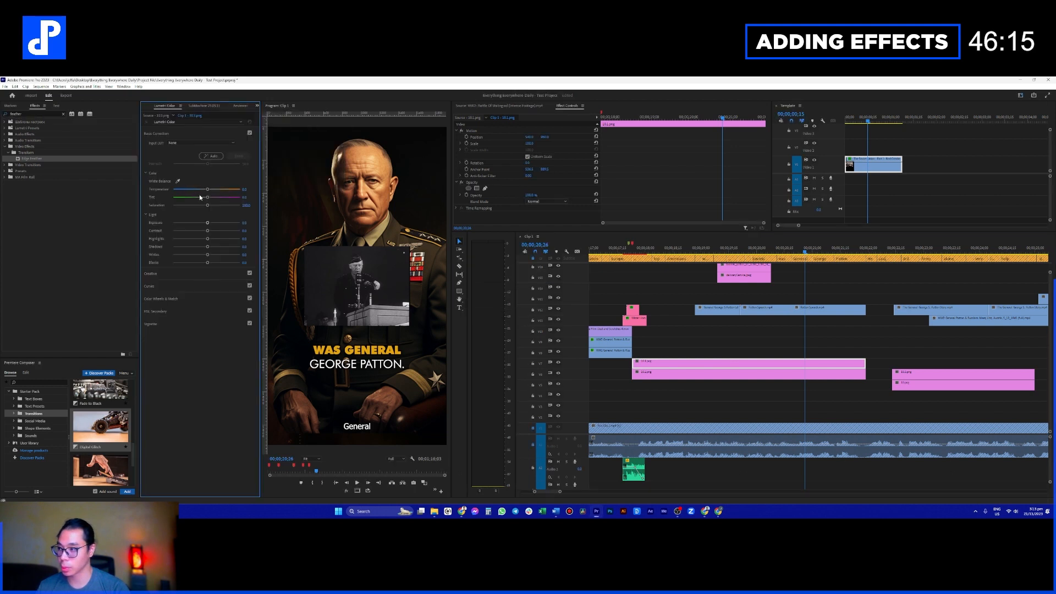
mouse_move(208, 223)
mouse_down()
mouse_move(162, 227)
mouse_move(190, 232)
mouse_up()
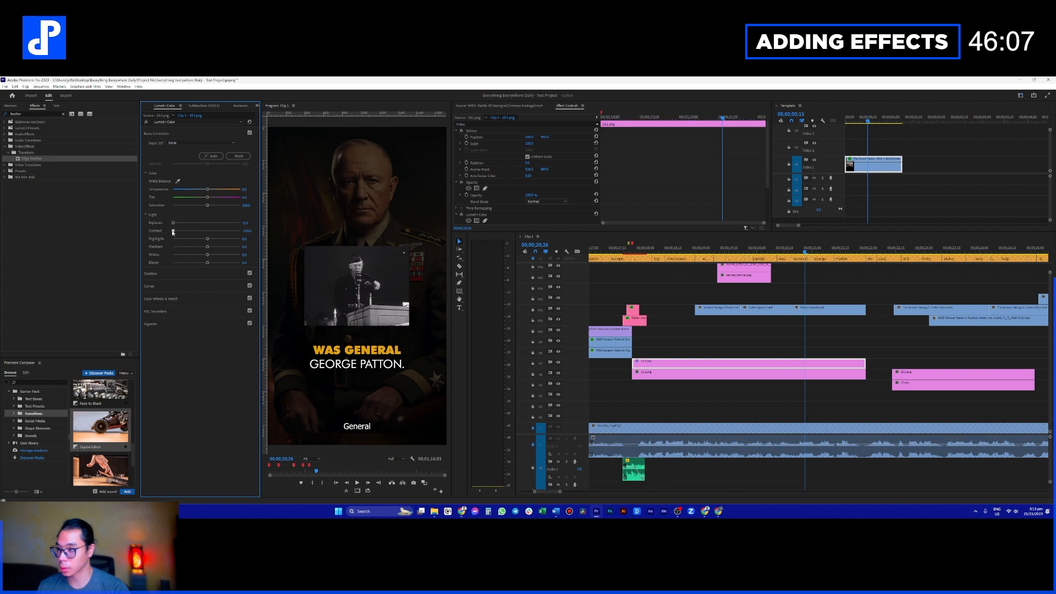
drag(237, 233, 238, 233)
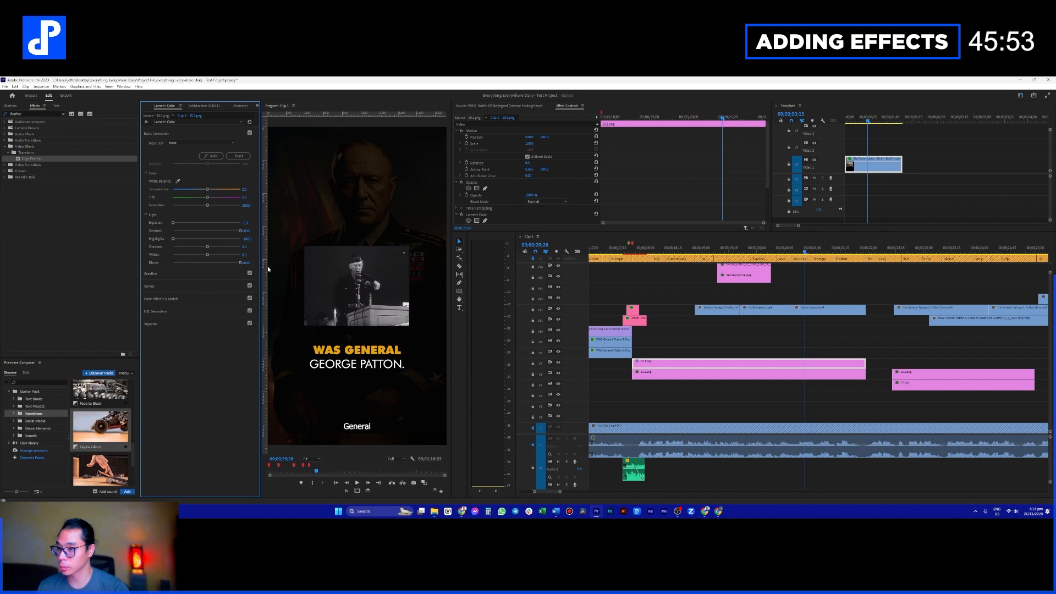
drag(237, 265, 169, 264)
drag(195, 264, 224, 265)
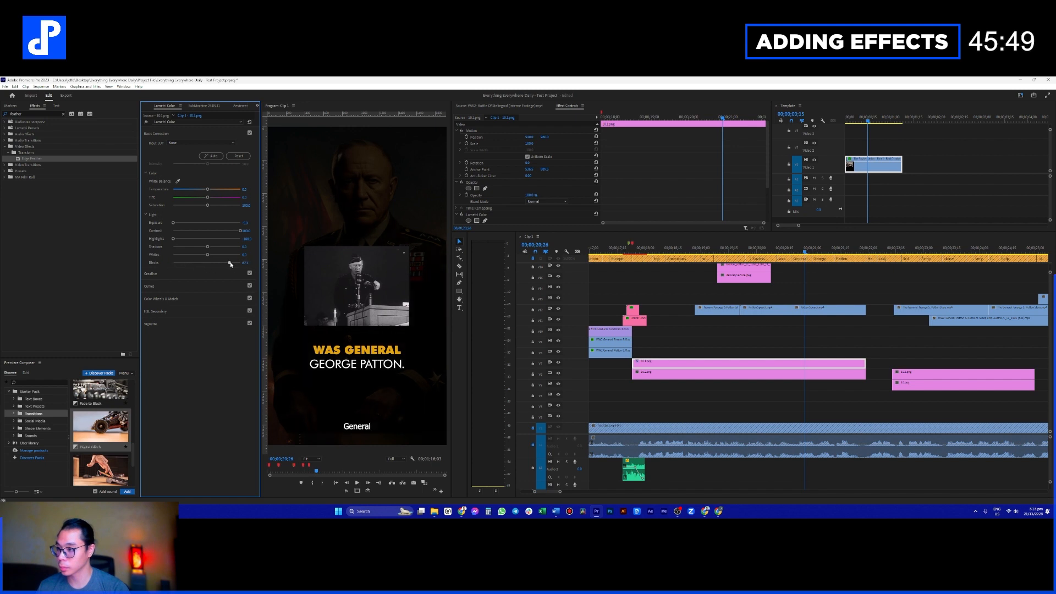
Step: Find the Move From Bottom preset by searching for "from", apply it to the upper portrait clip and play back the entrance
scroll(675, 344, up, 3)
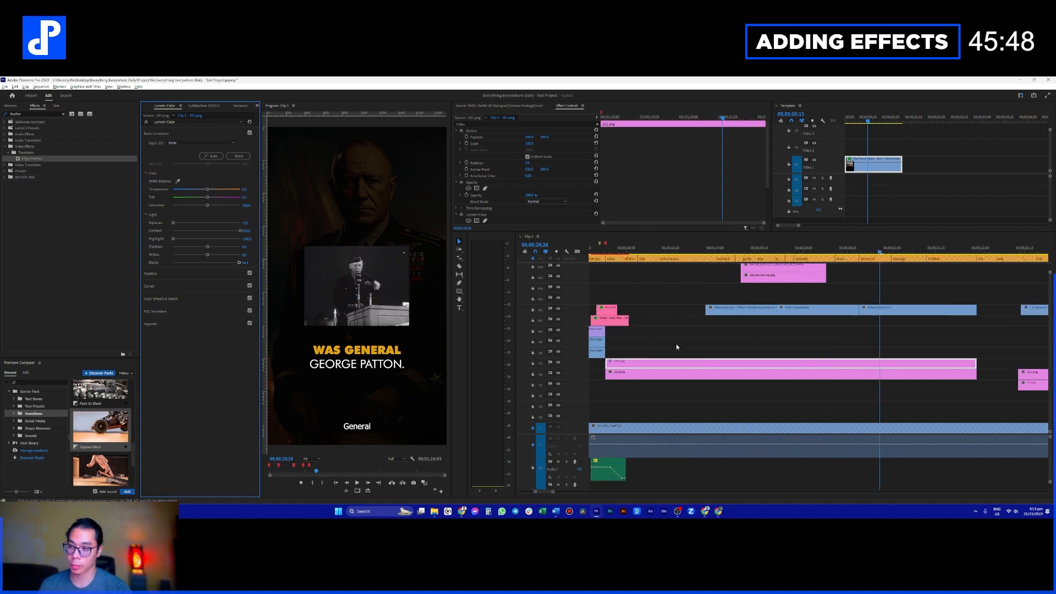
click(618, 246)
scroll(646, 282, up, 2)
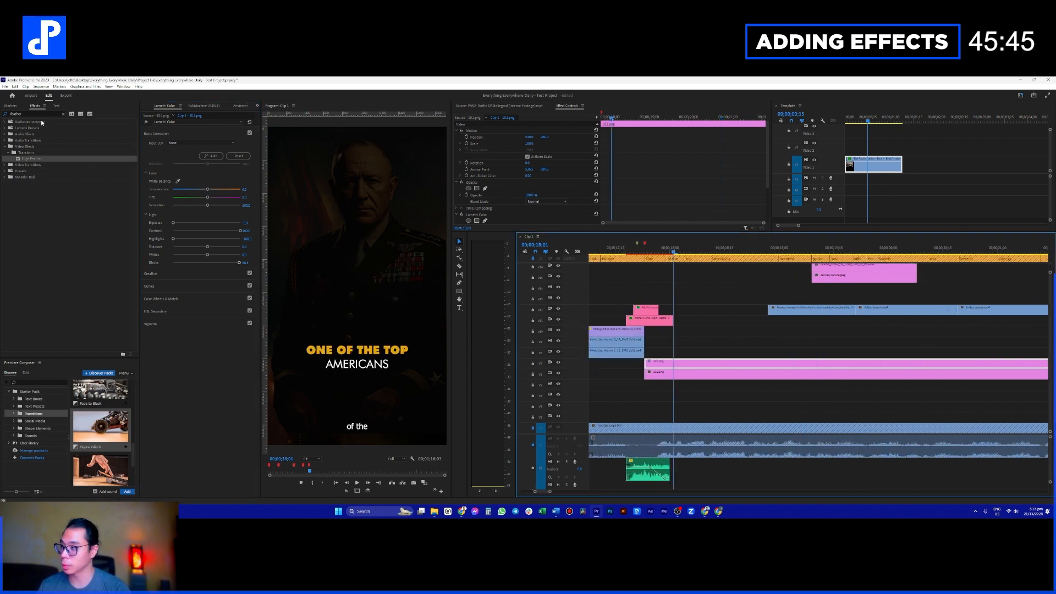
double_click(22, 114)
text(from)
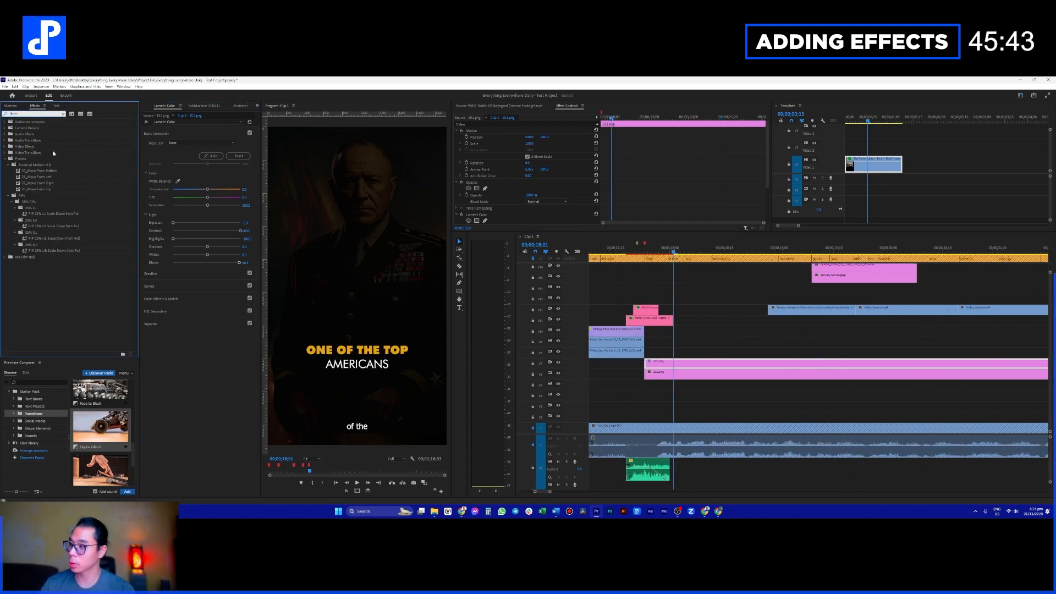
click(76, 171)
drag(663, 359, 663, 360)
click(633, 250)
key(space)
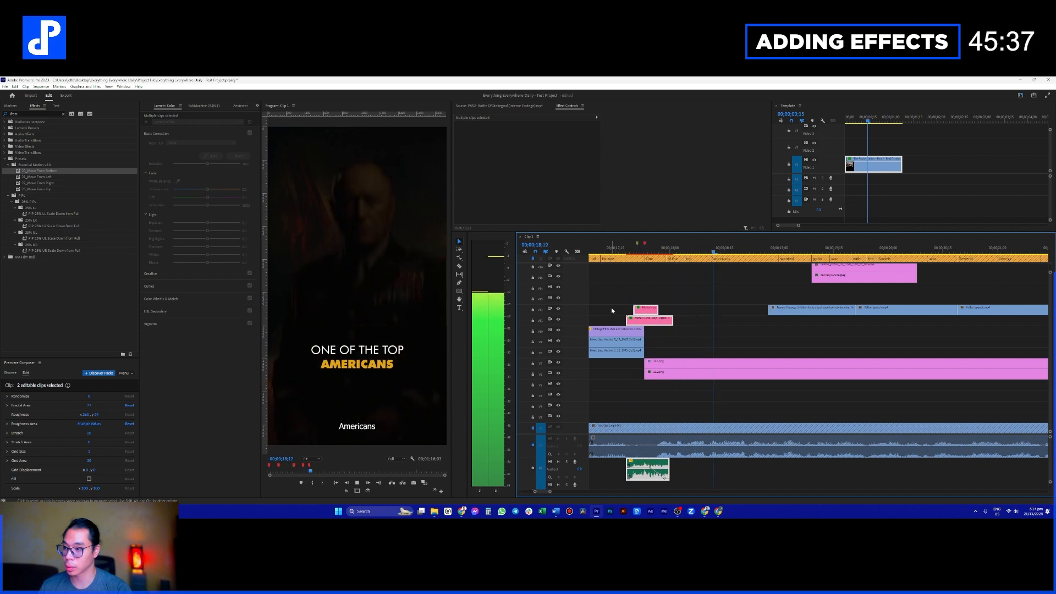
key(space)
drag(654, 250, 742, 256)
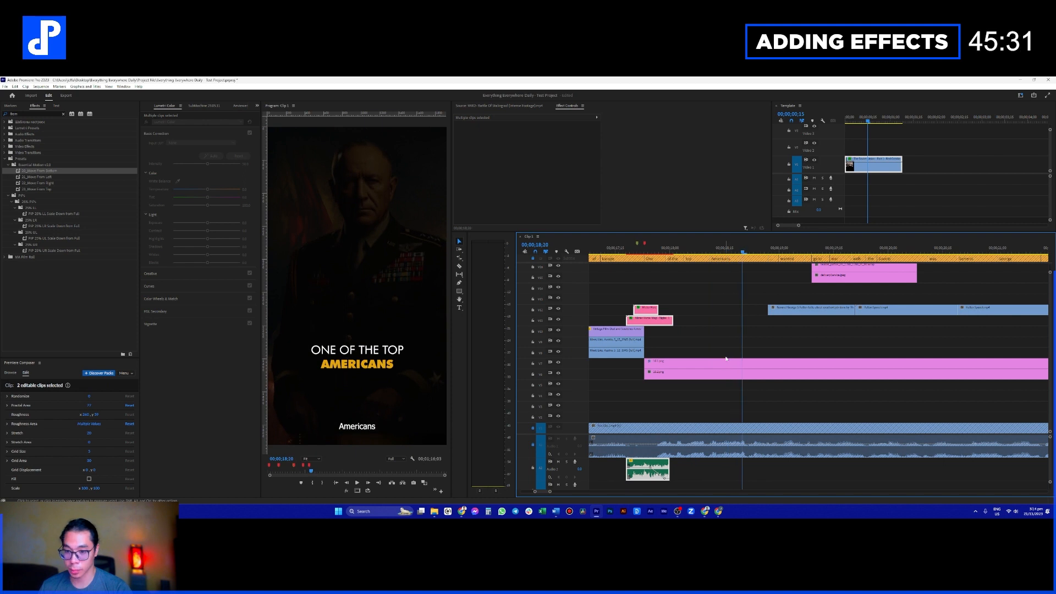
Step: Reposition the upper portrait clip slightly lower in the frame
click(725, 364)
click(490, 137)
drag(375, 268, 377, 288)
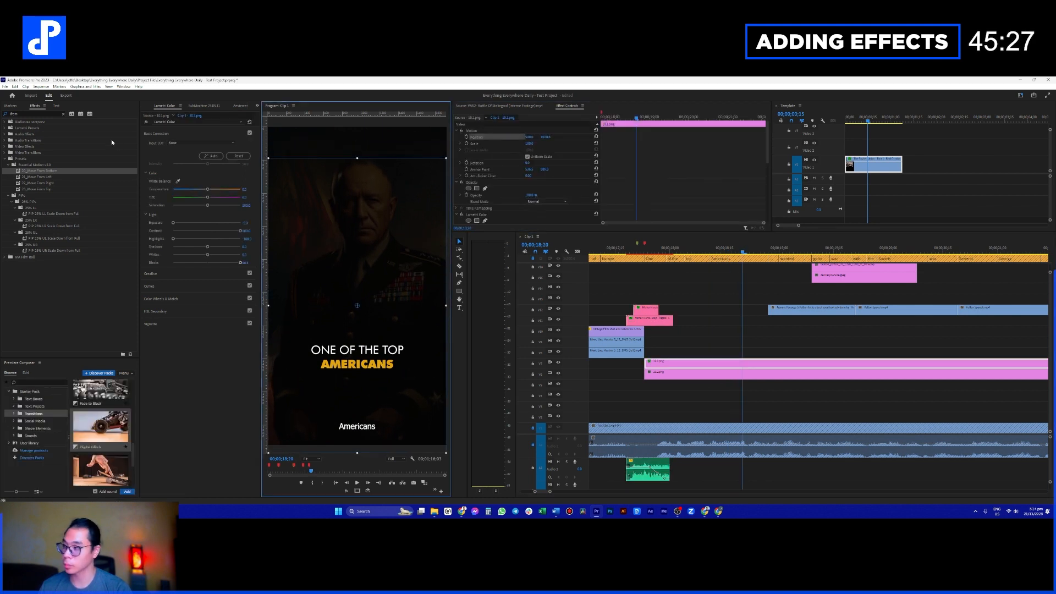
Step: Search the effects for "zoom" and apply the Zoom Out preset to the lower portrait clip
double_click(31, 113)
text(zoom)
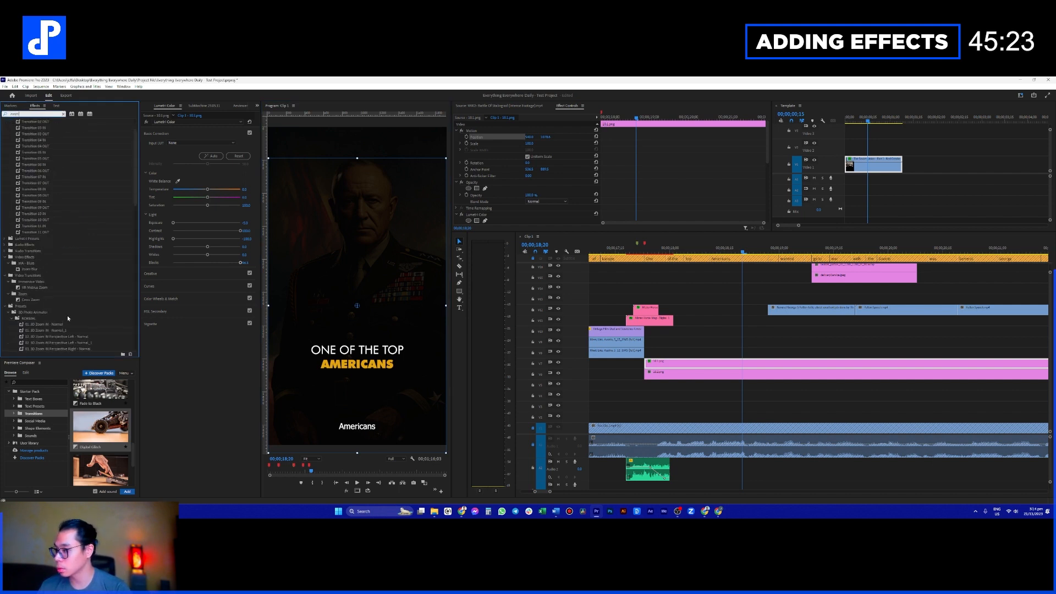
scroll(65, 309, down, 10)
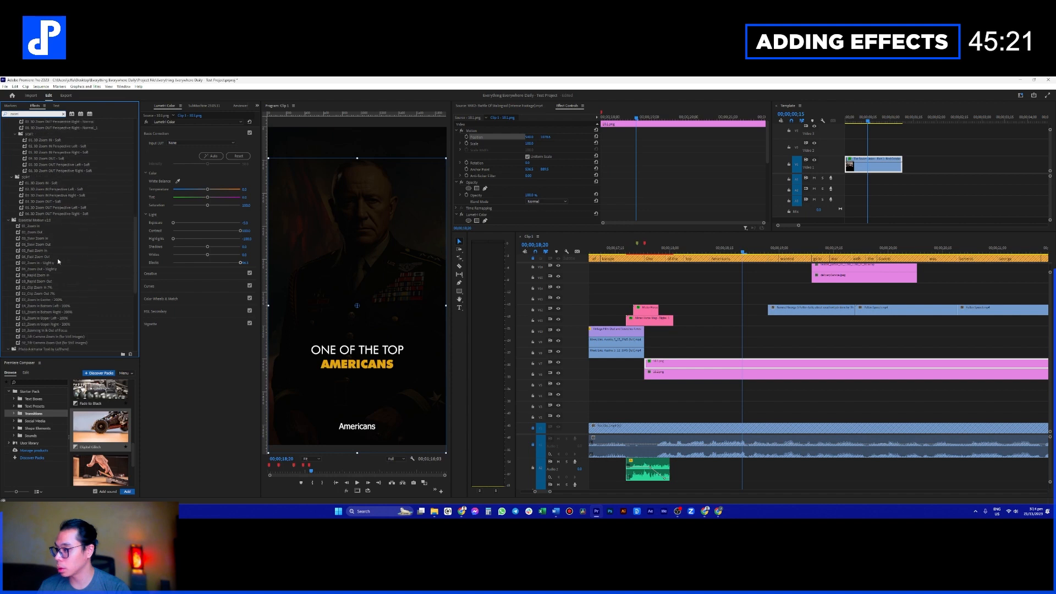
scroll(58, 262, up, 2)
drag(83, 171, 660, 372)
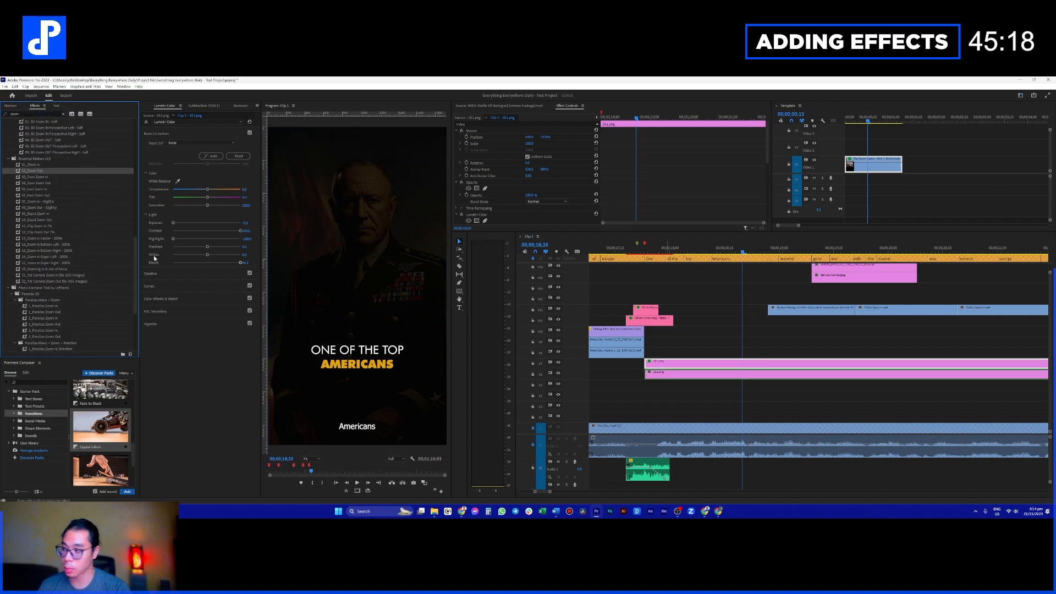
Step: Apply the Zoom In preset to the upper portrait clip and play back the animated portrait section
click(42, 166)
drag(636, 350, 659, 363)
click(638, 252)
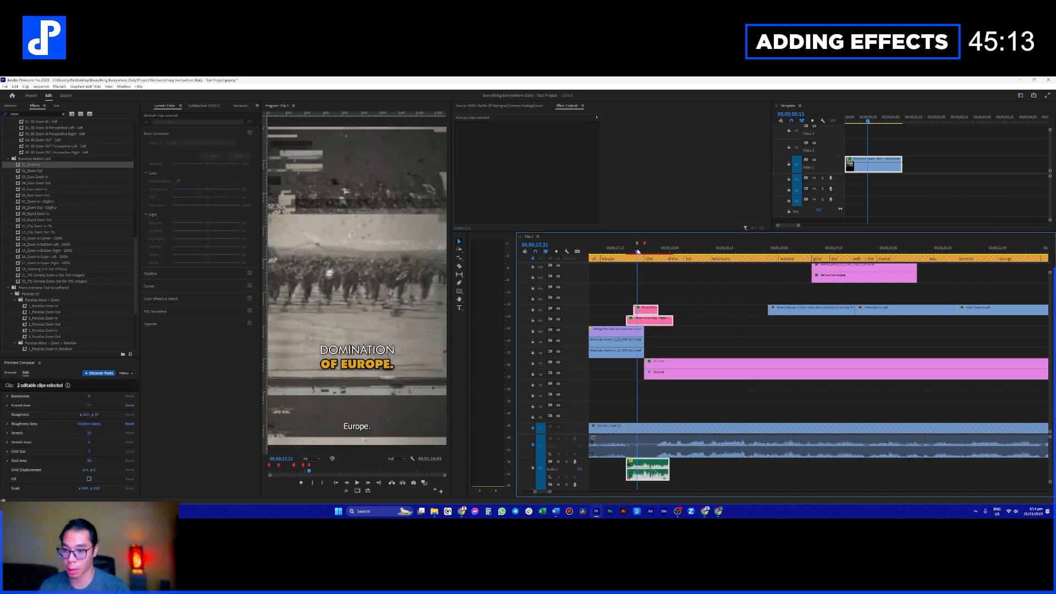
key(space)
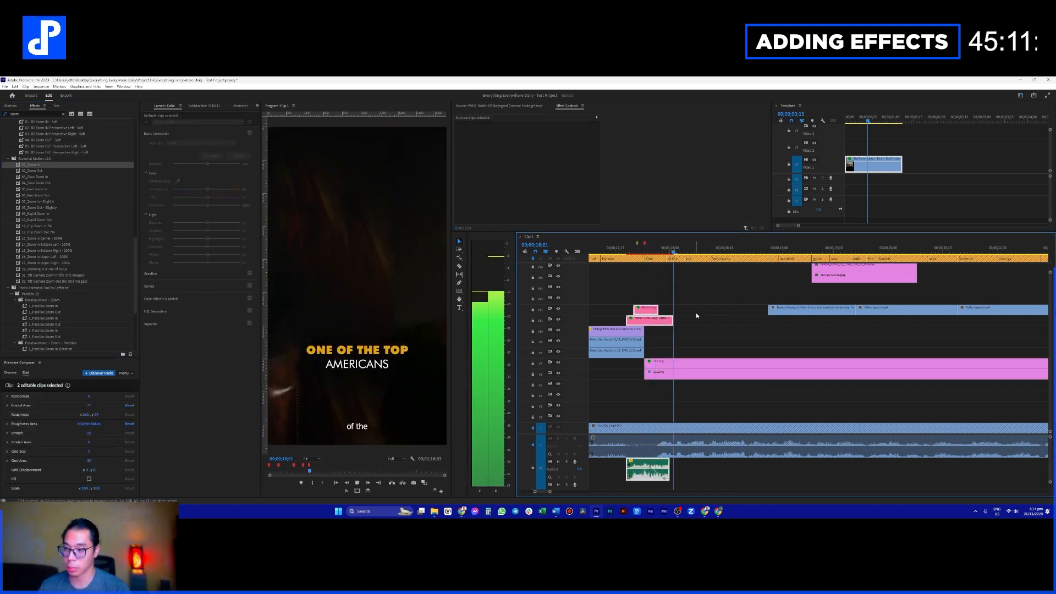
key(space)
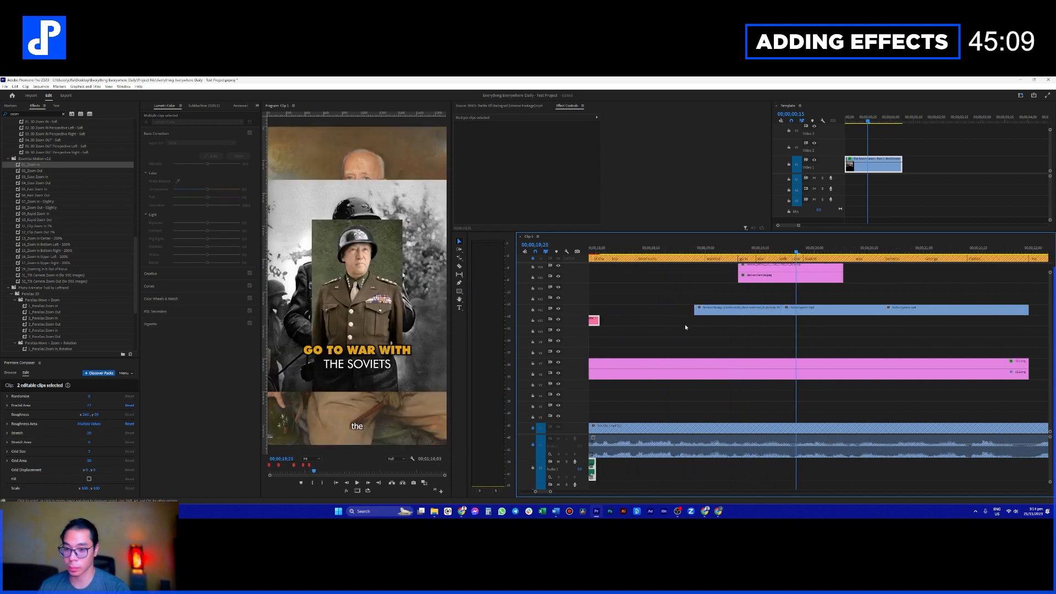
Step: Move the following video clips and the three stacked Patton stills onto tracks beneath the portrait layers, then play the section
scroll(688, 330, down, 3)
drag(706, 292, 804, 415)
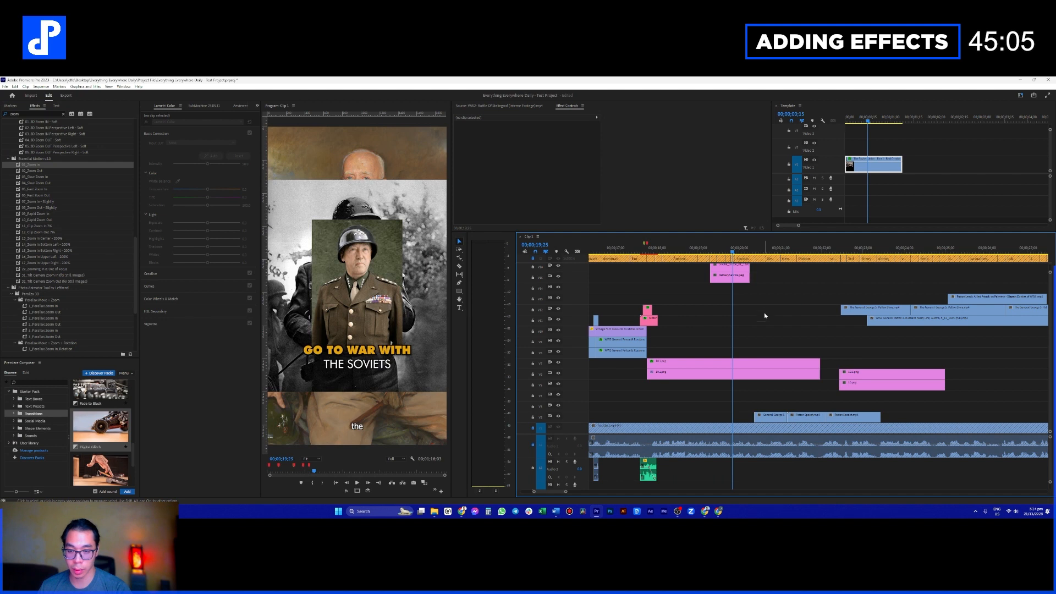
scroll(764, 315, up, 2)
drag(749, 317, 719, 436)
scroll(724, 380, down, 2)
scroll(718, 352, up, 3)
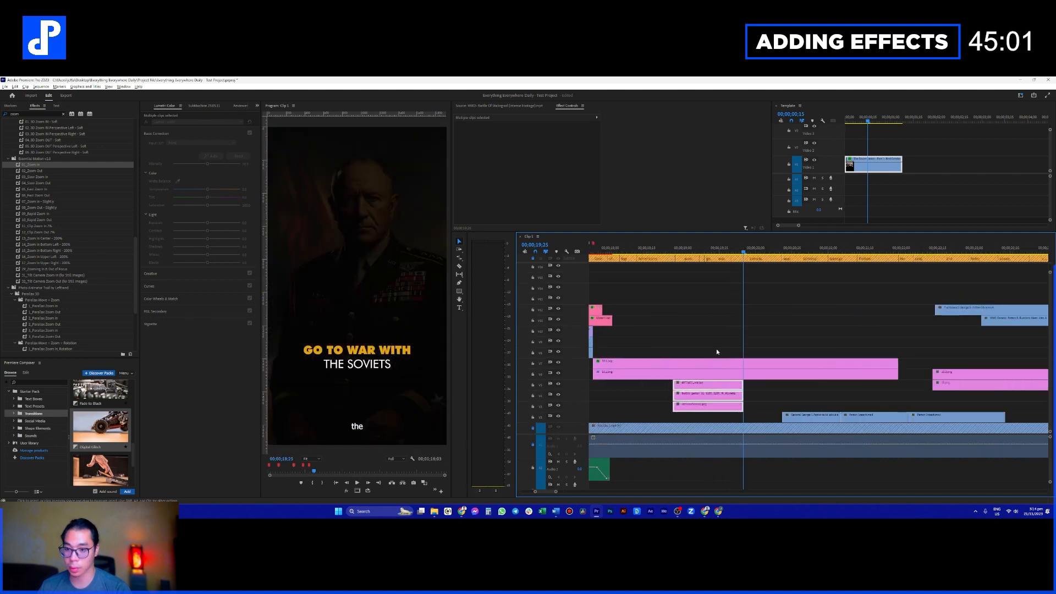
click(702, 249)
key(space)
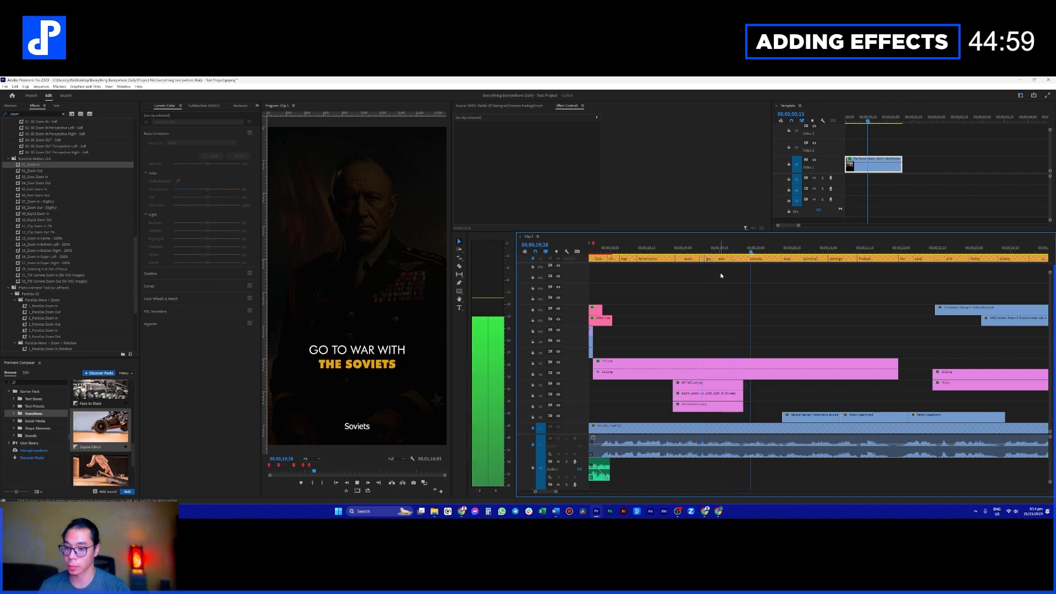
key(space)
Step: Separate the stacked stills and place the black-and-white helmeted still directly above the portrait layers at the "ONE OF THE TOP AMERICANS" caption
drag(718, 384, 745, 352)
mouse_move(724, 249)
mouse_down()
mouse_move(708, 251)
mouse_move(729, 249)
mouse_up()
drag(715, 395, 759, 395)
drag(748, 331, 656, 355)
click(646, 250)
Step: Scale down and tilt the black-and-white still, and place it in the lower right of the video frame
click(516, 138)
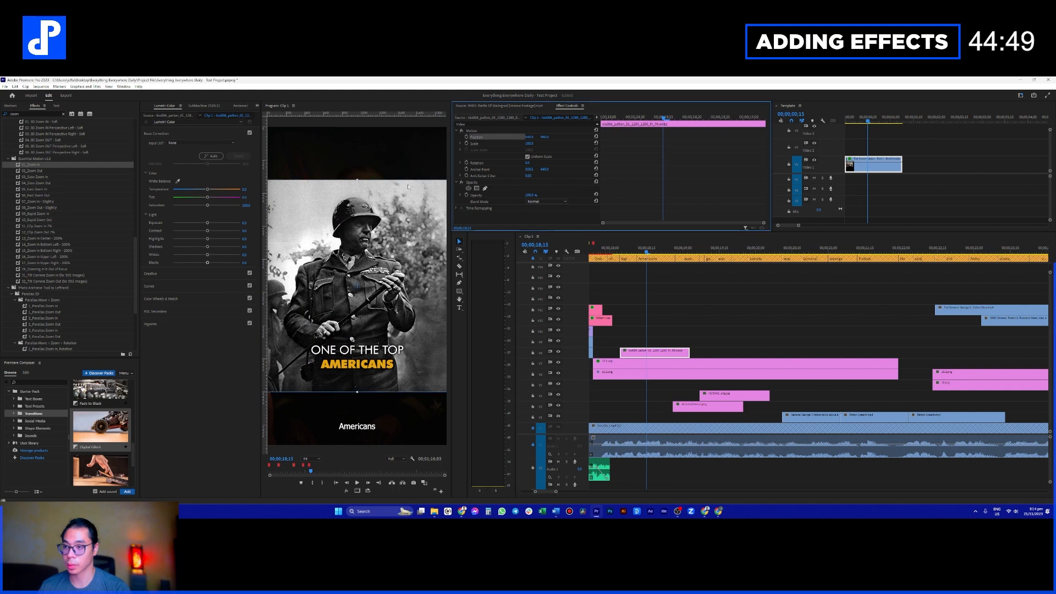
drag(357, 179, 396, 228)
drag(382, 263, 429, 337)
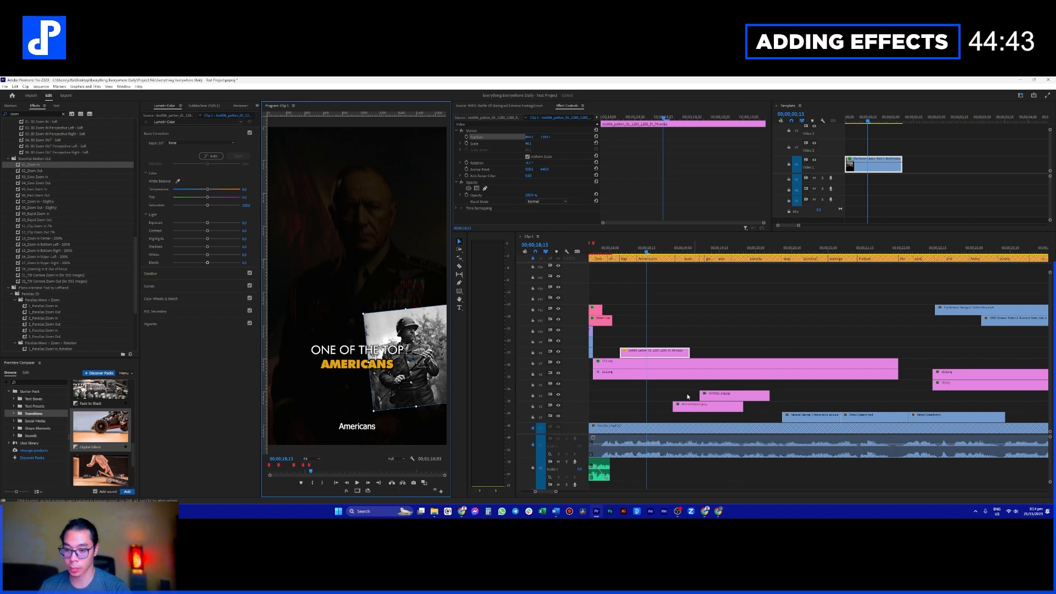
Step: Place the painted portrait still above the black-and-white one, starting slightly later, then shrink, tilt and position it at the frame's left edge
drag(694, 407, 672, 331)
click(671, 253)
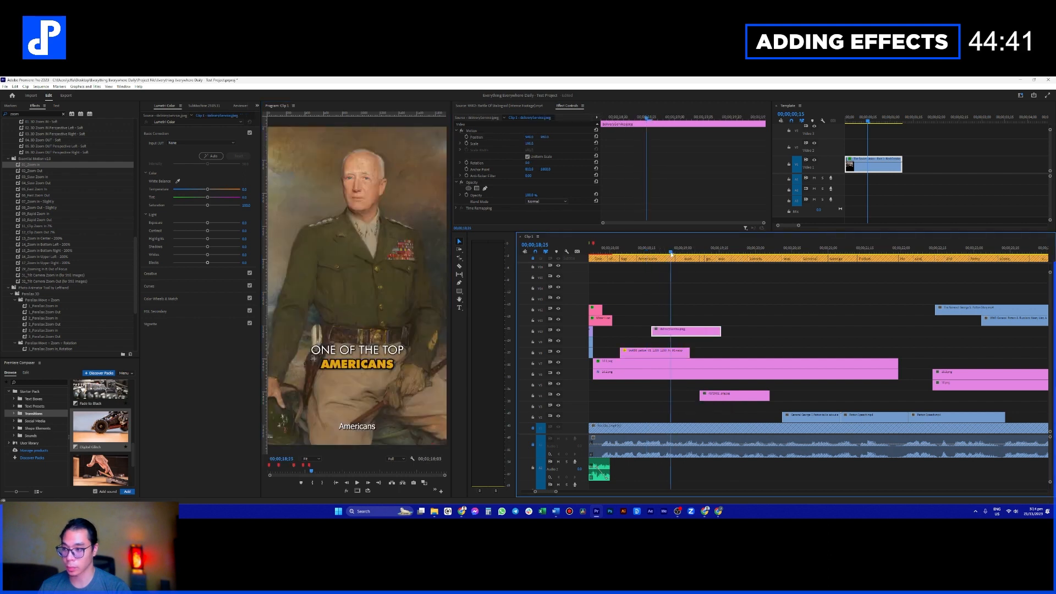
click(484, 137)
drag(355, 123, 314, 284)
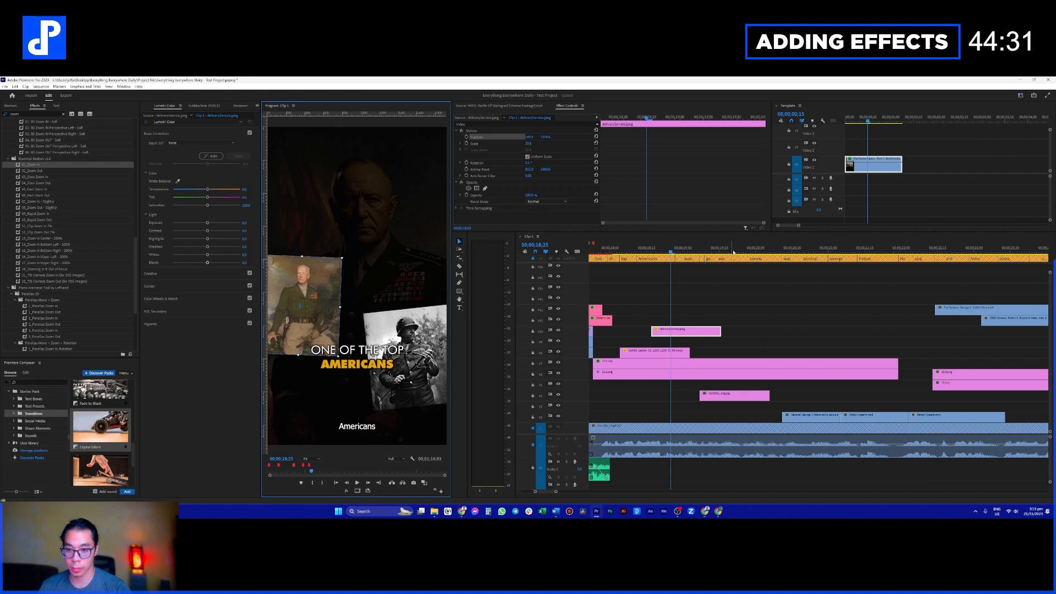
Step: Move the first group-footage video clip above the portrait layers and scale it down in the middle of the frame
click(729, 388)
drag(792, 415, 770, 330)
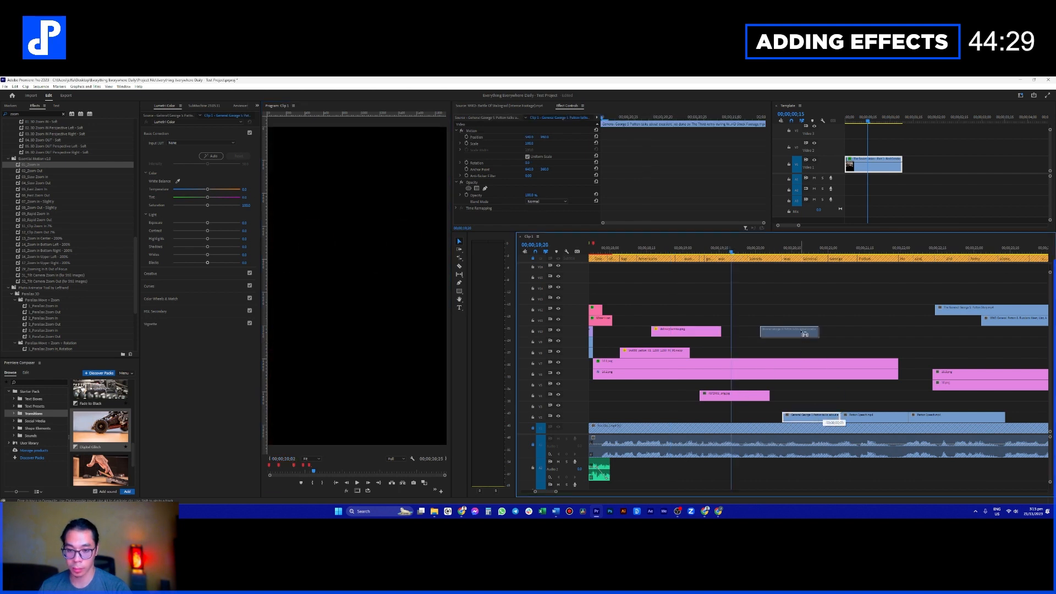
click(782, 248)
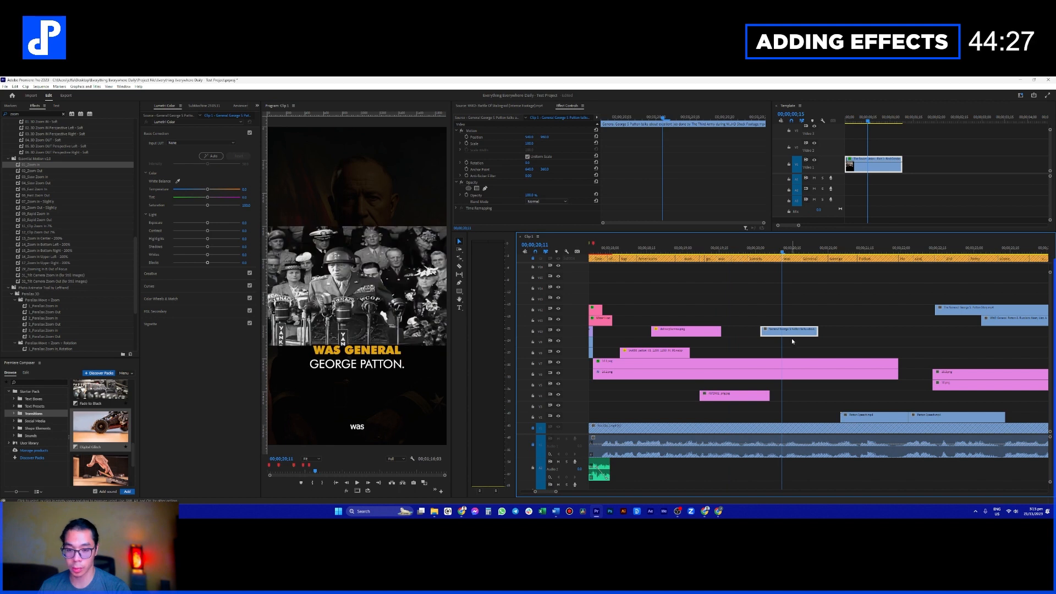
click(487, 137)
drag(358, 227, 352, 255)
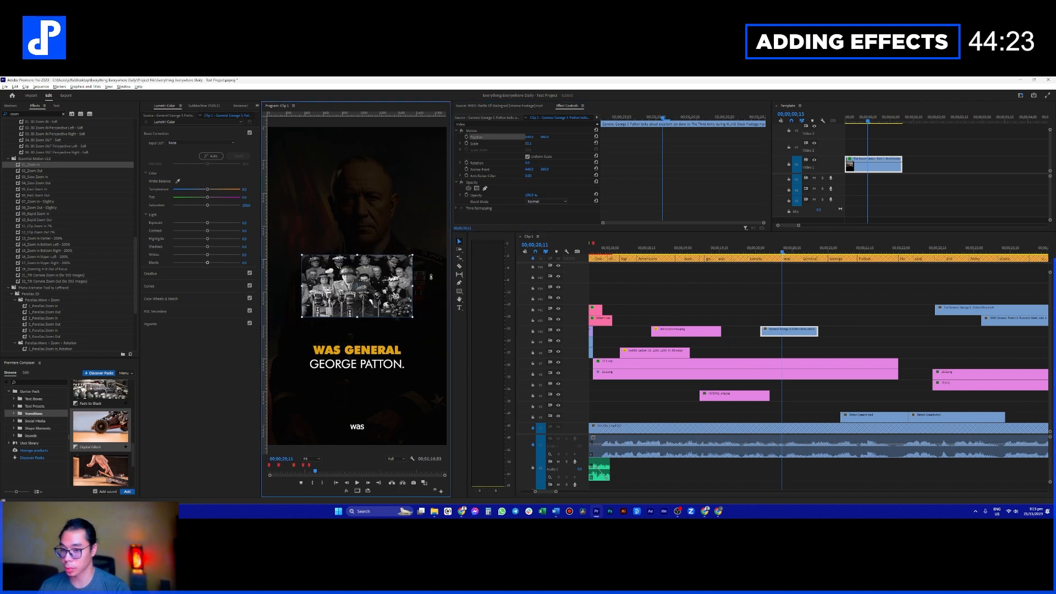
Step: Move the group footage earlier, above the painted still, and enlarge and tilt it in the lower part of the frame
drag(787, 331, 687, 320)
click(693, 249)
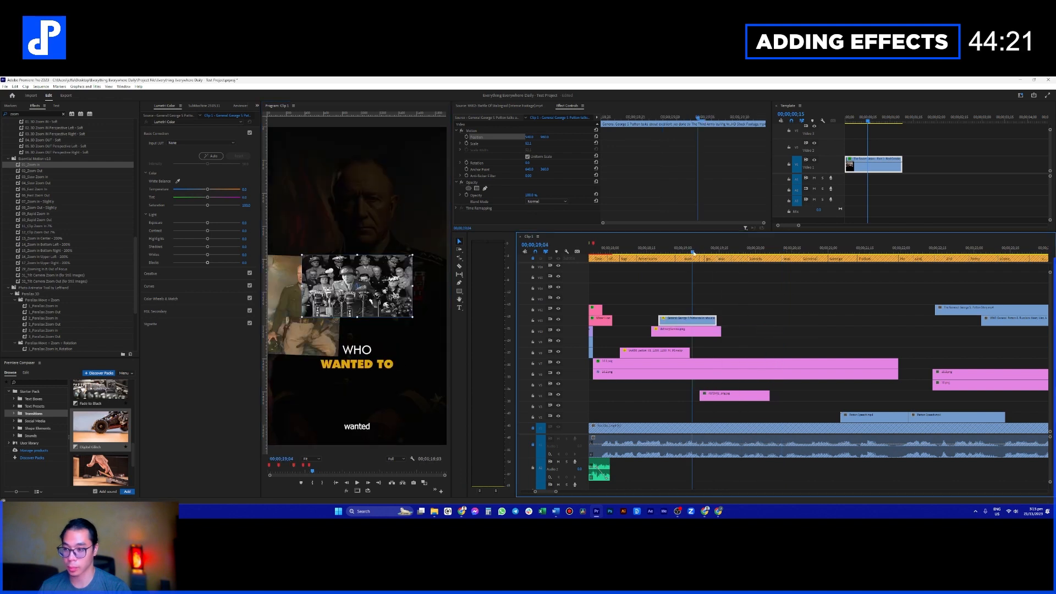
drag(386, 371, 387, 404)
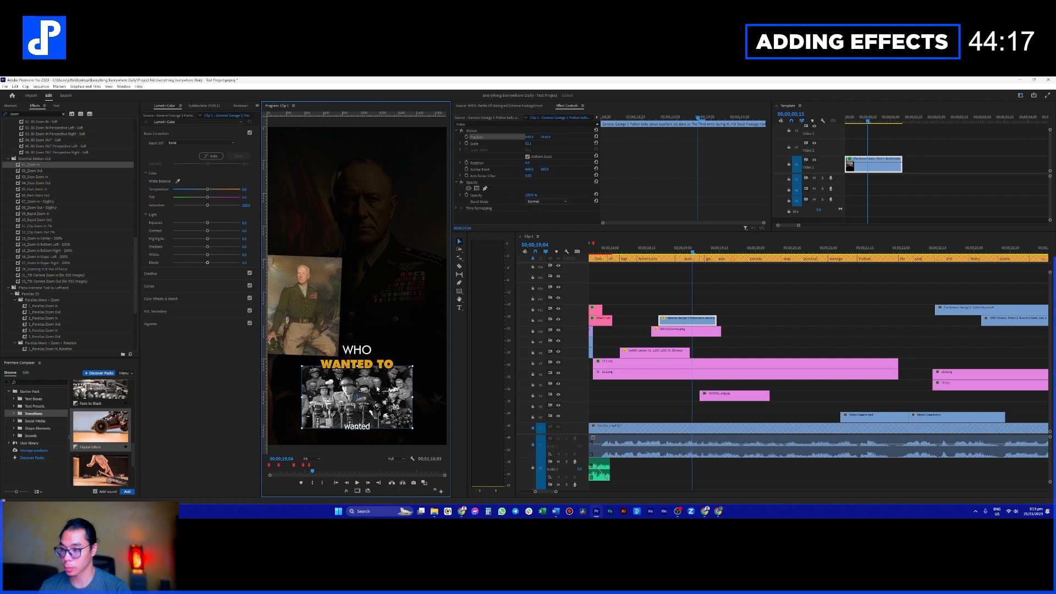
drag(359, 366, 359, 356)
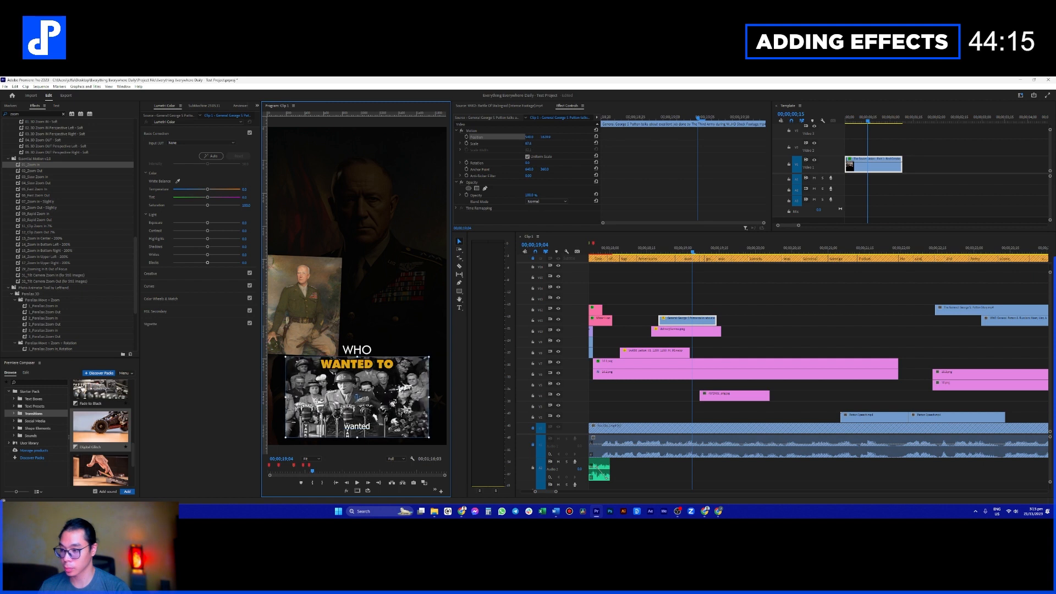
drag(358, 397, 359, 383)
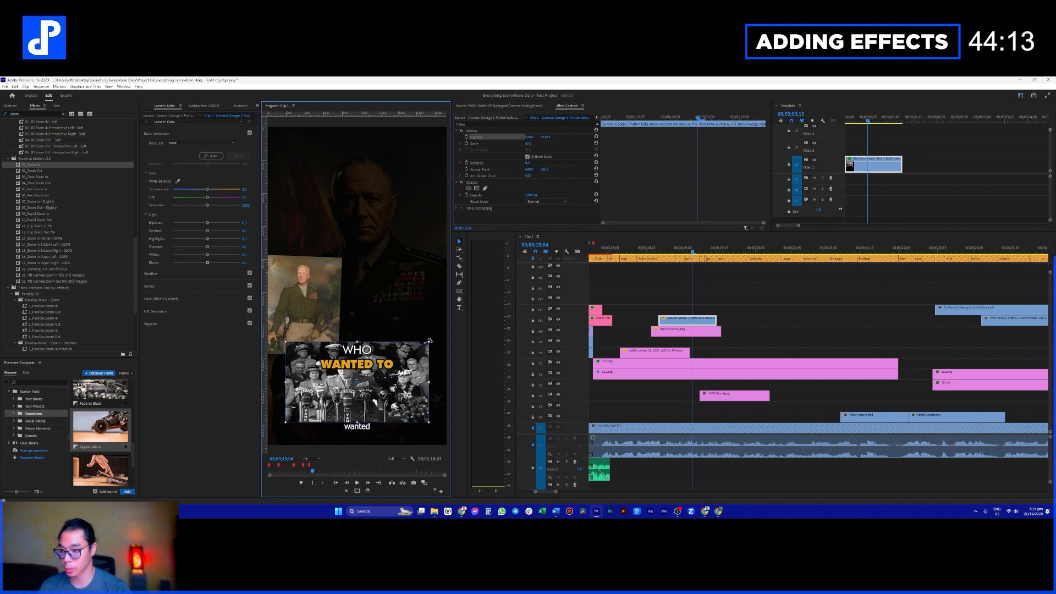
drag(430, 341, 432, 330)
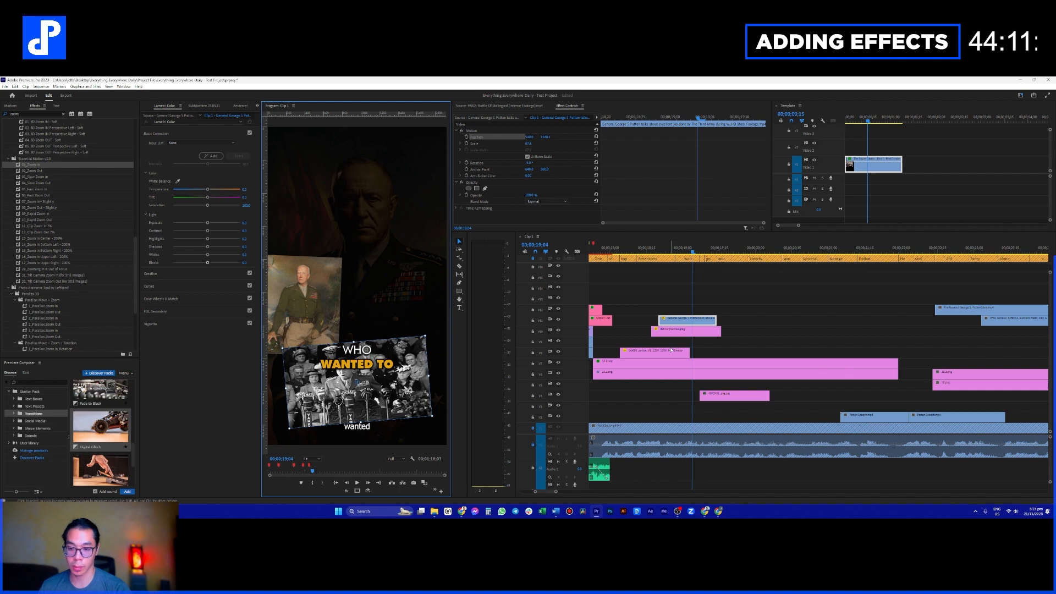
Step: Extend the black-and-white still, the painted still and the group footage to one common end point
drag(695, 353, 840, 352)
drag(722, 331, 812, 330)
drag(716, 320, 806, 350)
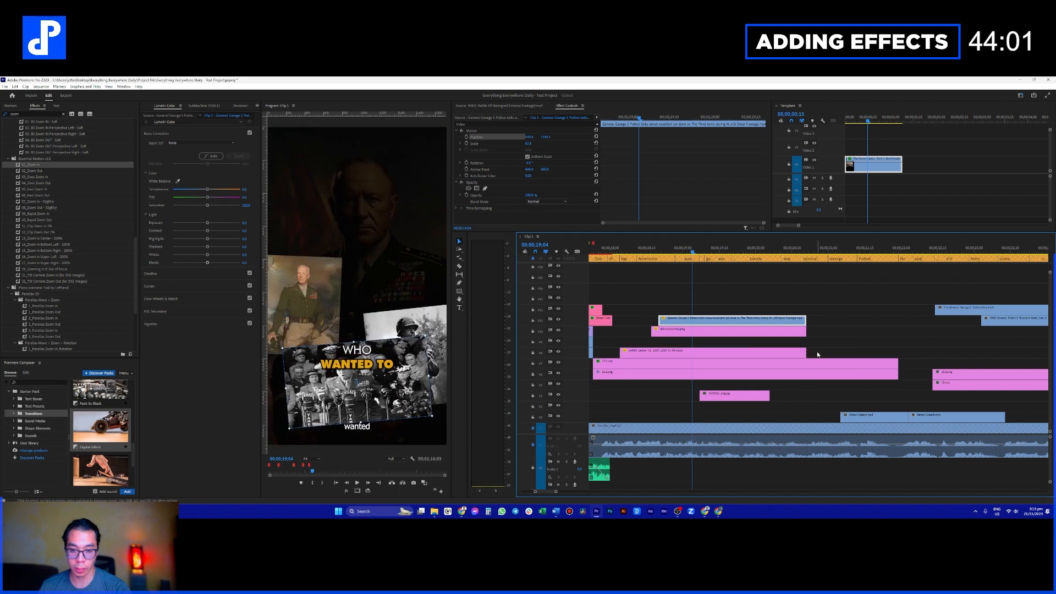
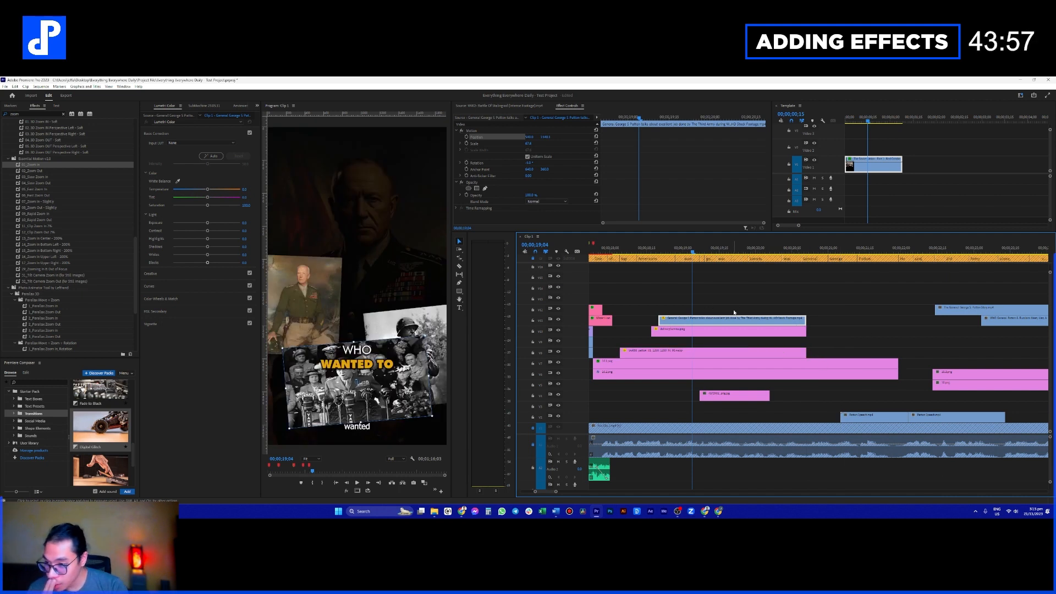
Step: Restack the collage clips with the painted still on top, the black-and-white still below it and the group footage lowest
drag(715, 322, 695, 332)
drag(729, 293, 739, 342)
drag(740, 321, 739, 331)
Step: Move the first Patton speech clip onto the top of the collage stack, ending together with the other collage layers
drag(873, 416, 839, 341)
click(830, 261)
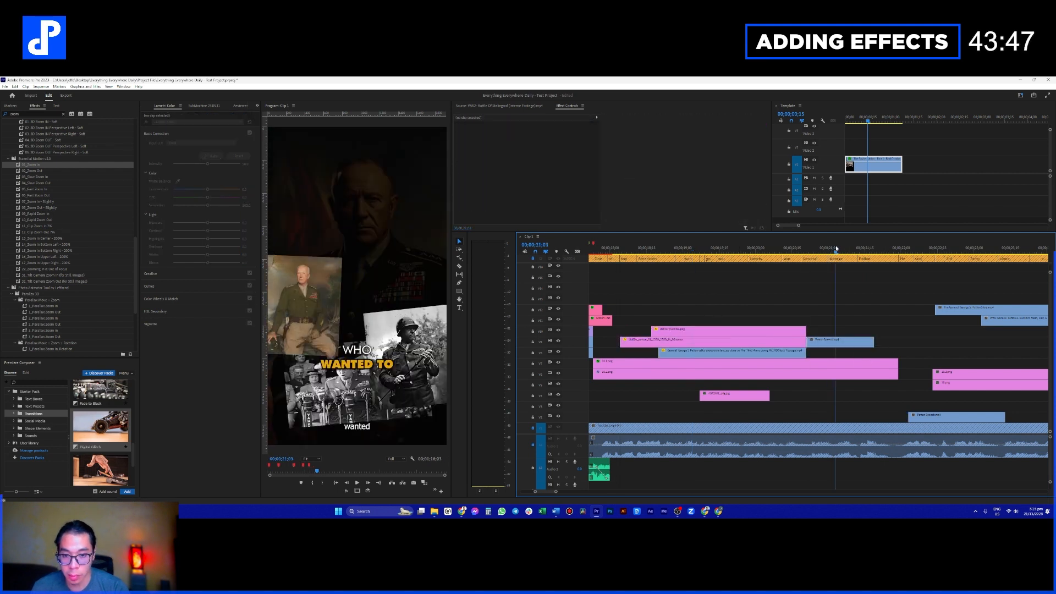
click(836, 248)
drag(841, 345, 774, 325)
click(764, 248)
click(765, 250)
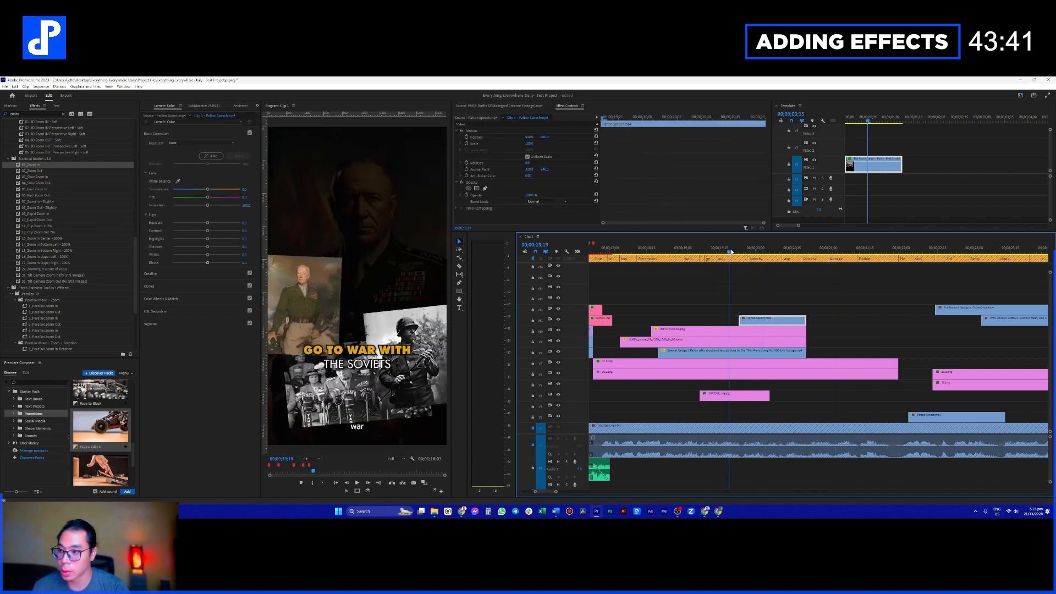
Step: Scale down and tilt the first Patton speech clip in the middle of the frame, between the two stills
click(771, 251)
drag(772, 253, 782, 253)
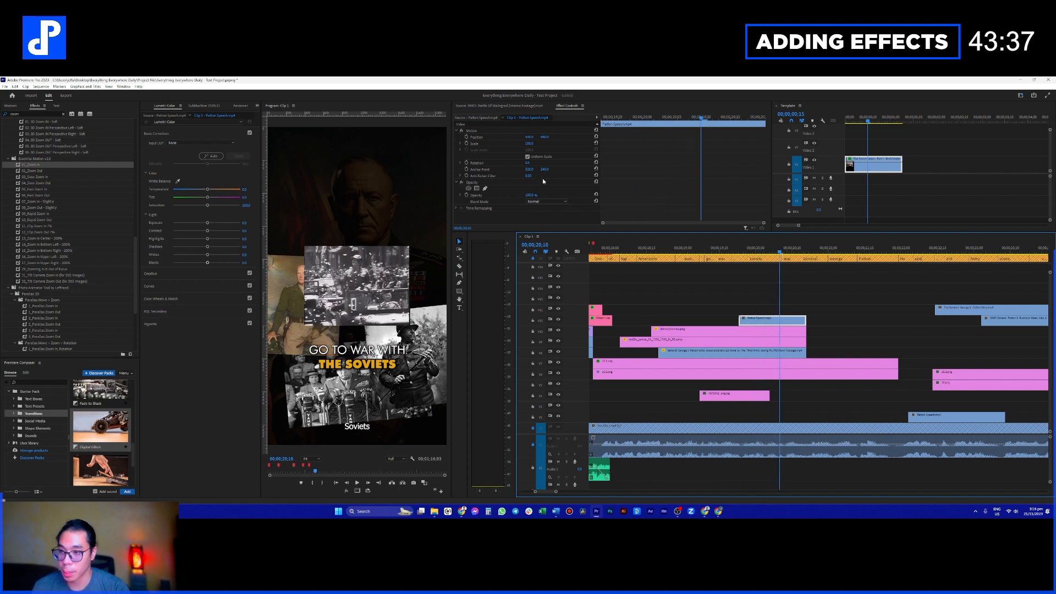
click(499, 135)
drag(407, 251, 375, 306)
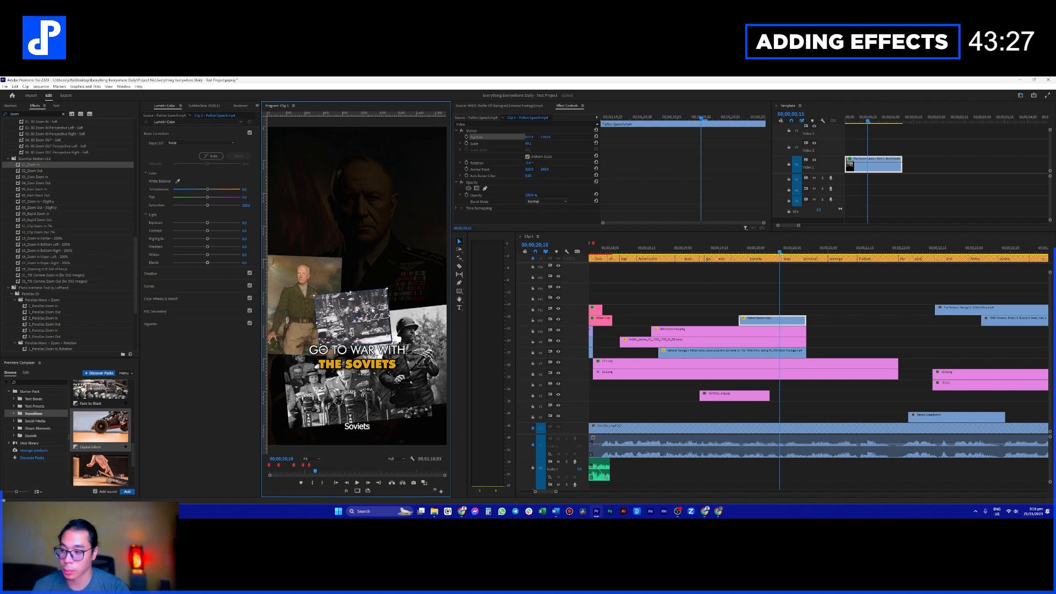
drag(373, 309, 375, 311)
Step: Move the second Patton speech clip directly beneath the first one, starting slightly earlier and ending with the other collage layers
drag(932, 422, 812, 314)
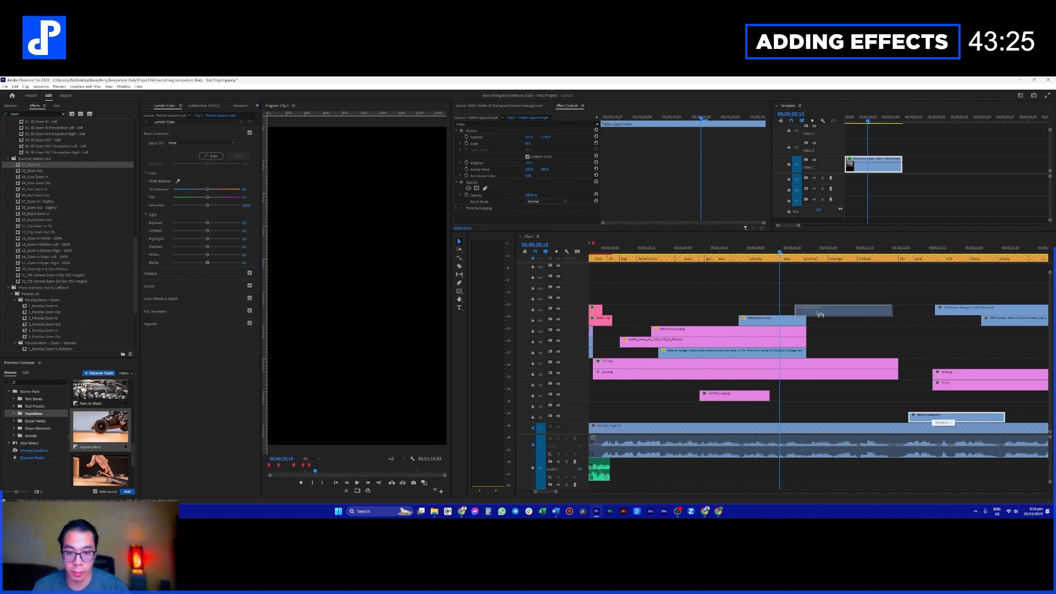
click(802, 251)
drag(804, 252, 782, 252)
drag(807, 310, 784, 300)
Step: Shrink and tilt the second speech clip in the lower-left part of the frame, over the group footage
click(784, 324)
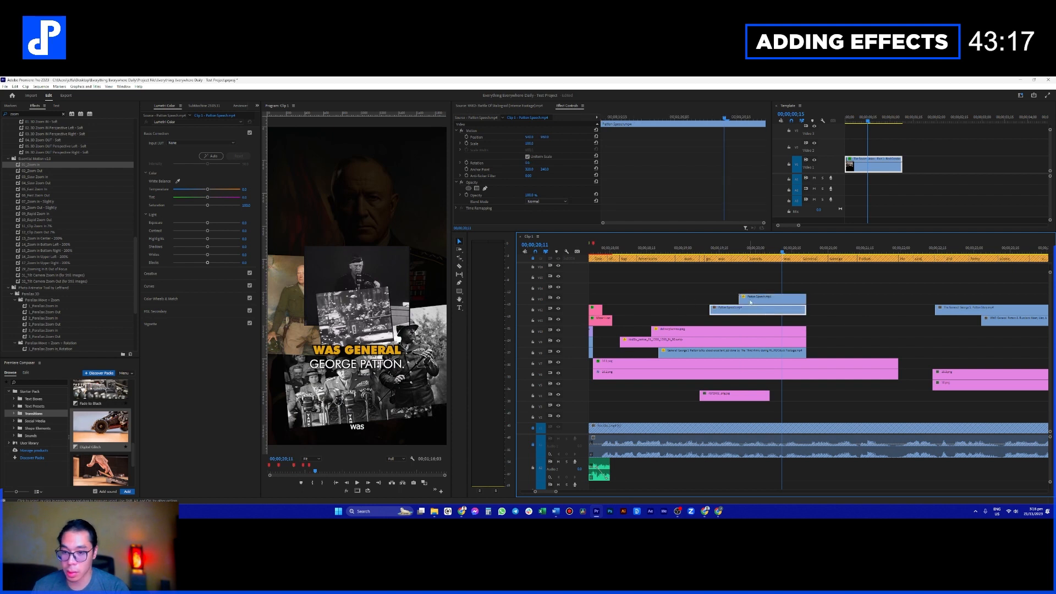
click(496, 142)
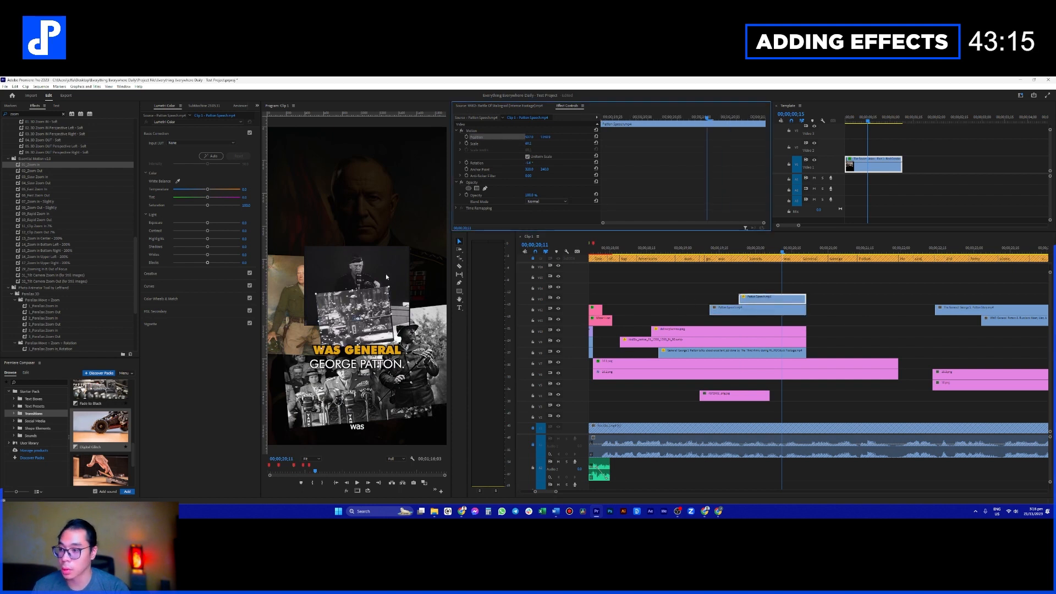
click(375, 303)
drag(394, 281, 329, 375)
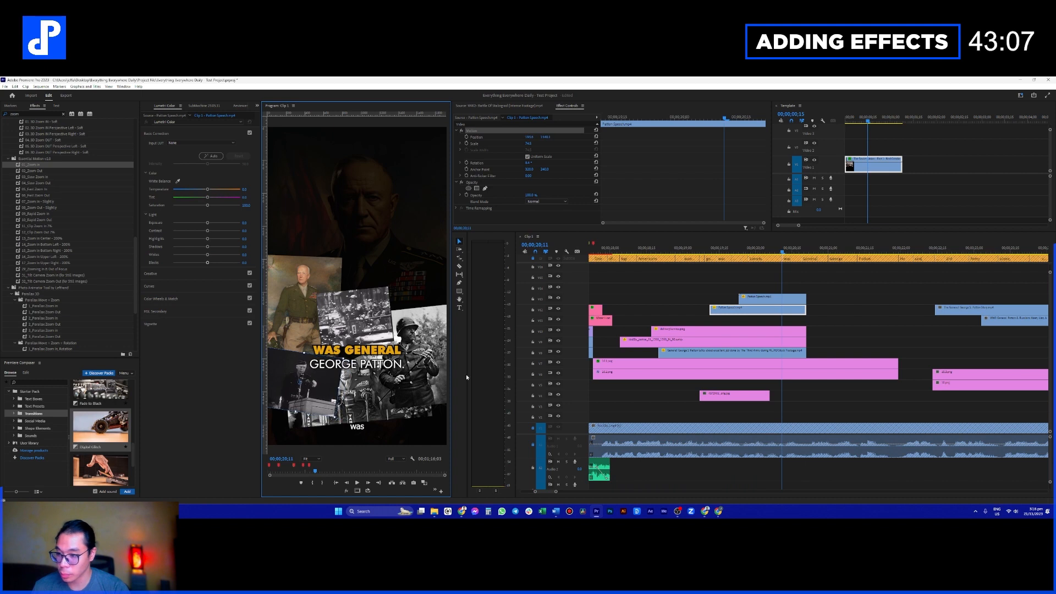
Step: Shift the group footage to the right and nudge the black-and-white still slightly upward in the frame
click(705, 352)
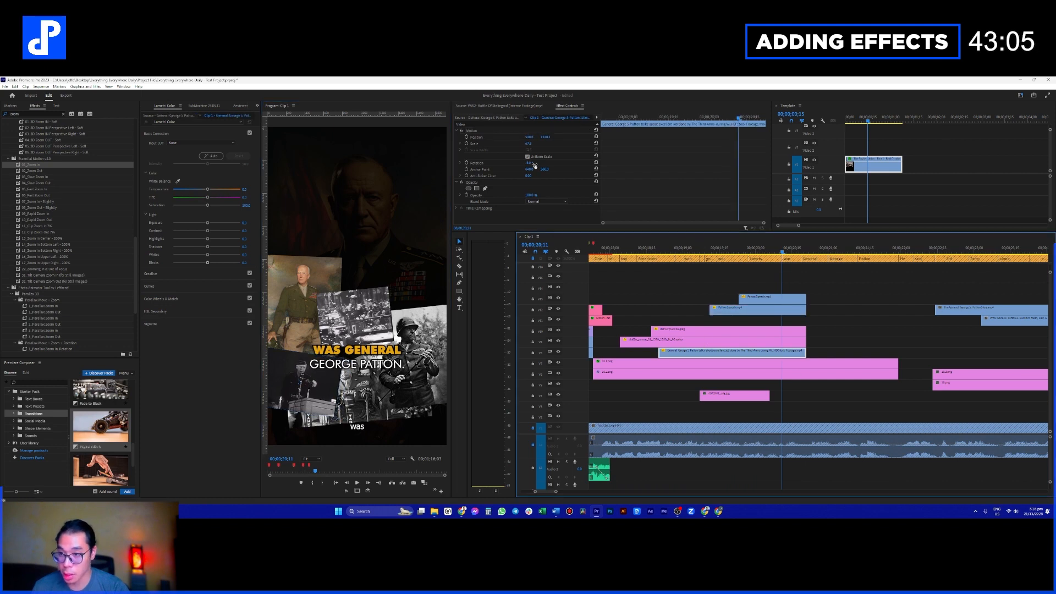
click(495, 137)
drag(362, 401, 379, 404)
click(708, 341)
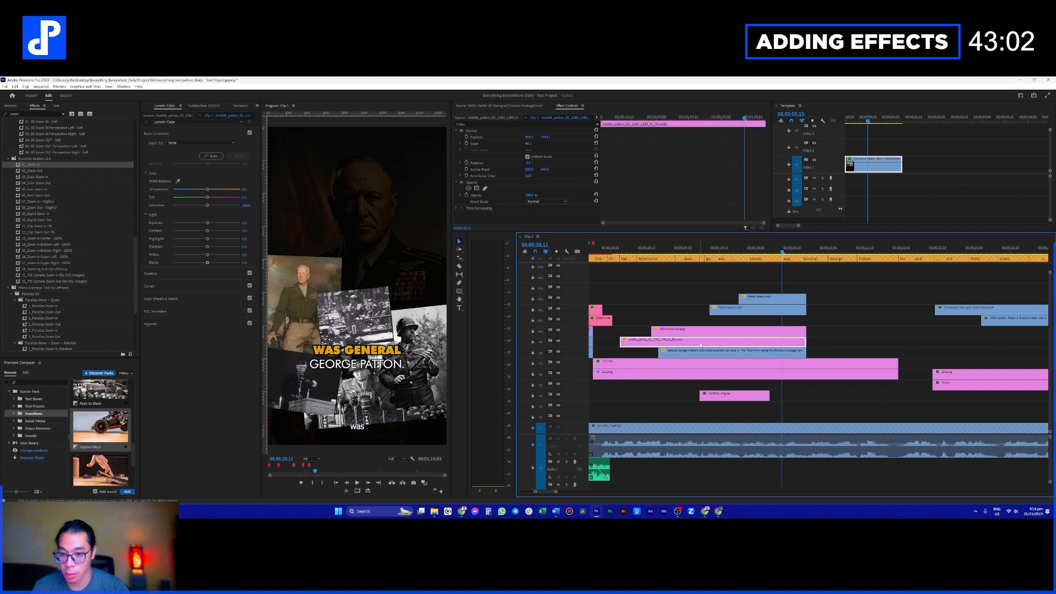
drag(428, 339, 433, 327)
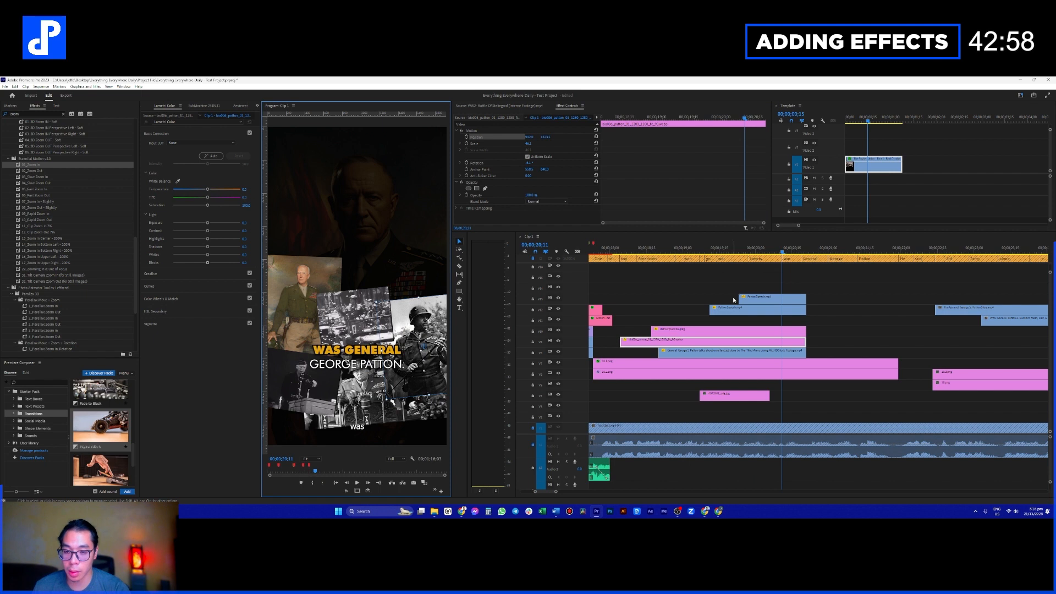
click(731, 351)
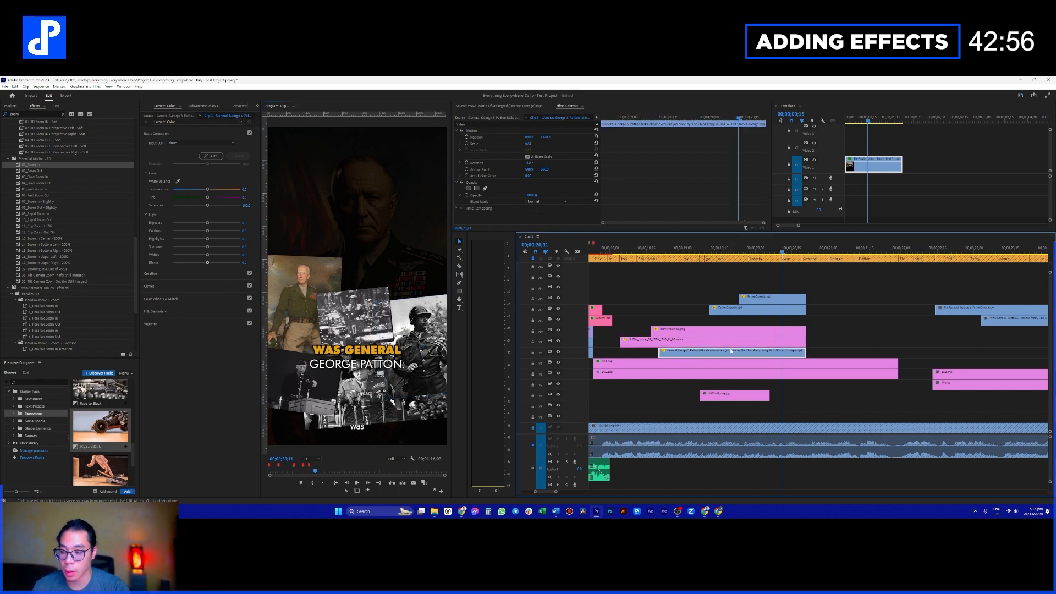
Step: Search the effects for "drop" and try the Motion Array drop shadow on the black-and-white still
click(636, 249)
double_click(17, 114)
text(drop)
drag(43, 161, 667, 345)
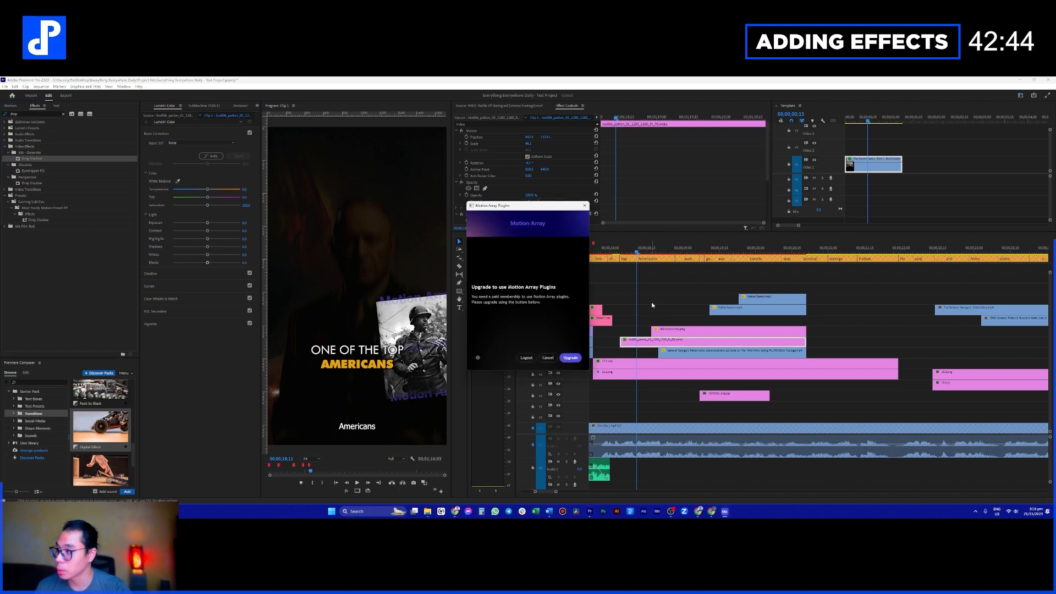
click(531, 358)
click(639, 311)
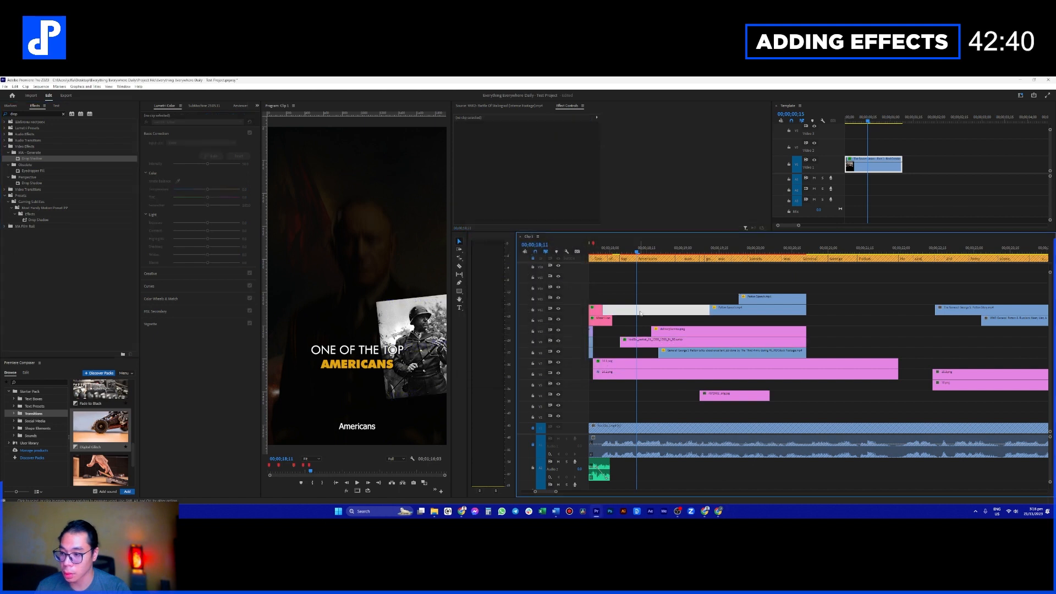
Step: Apply the preset Drop Shadow effect to the black-and-white still instead
click(43, 220)
drag(675, 315, 652, 321)
key(ctrl+z)
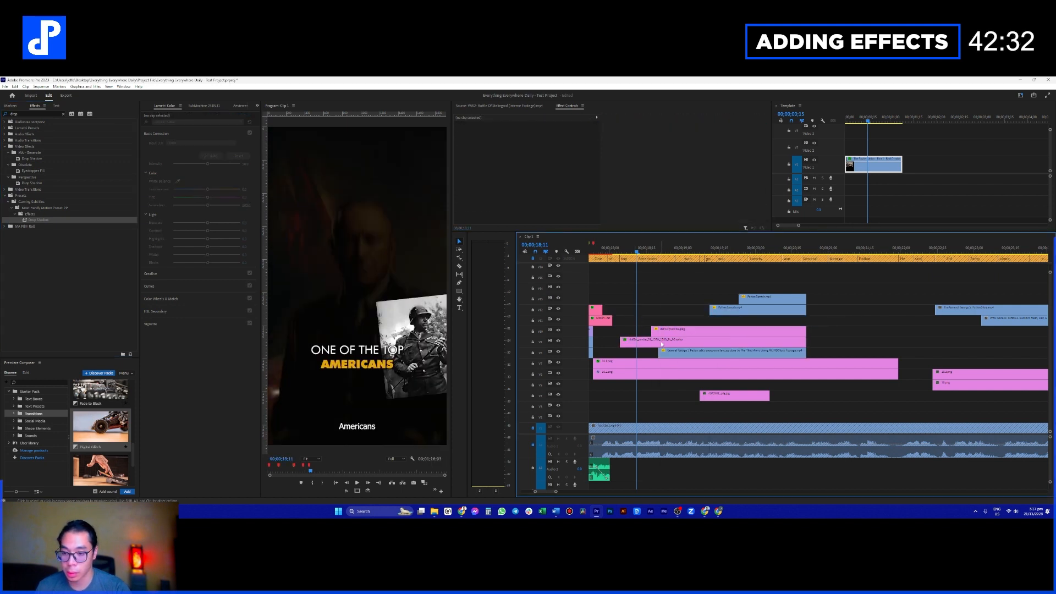
click(693, 245)
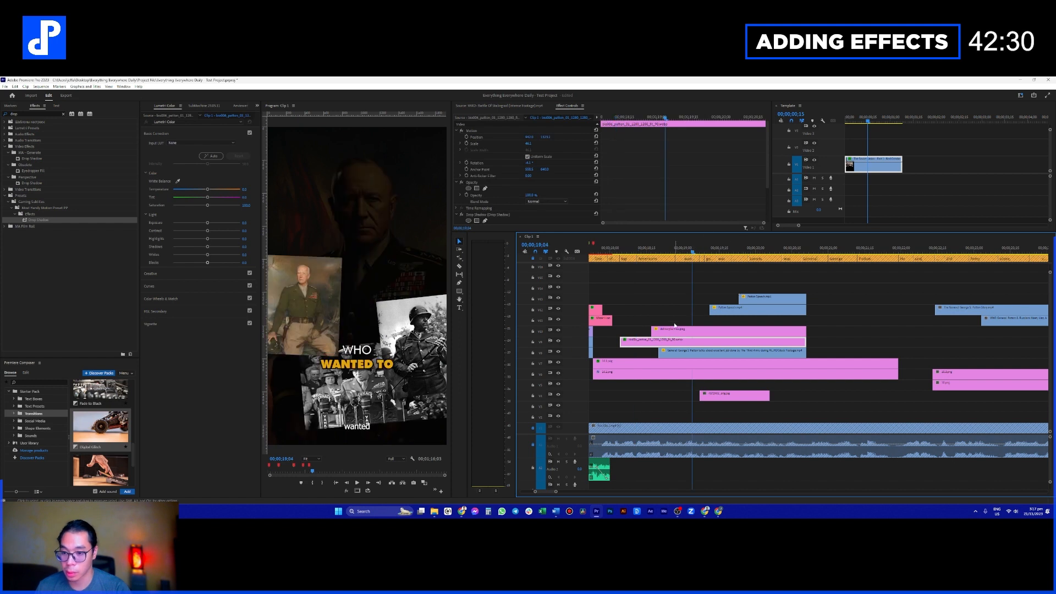
Step: Move the black-and-white still over the brighter portrait section and adjust its drop shadow's opacity, direction, distance and softness
drag(671, 341, 982, 346)
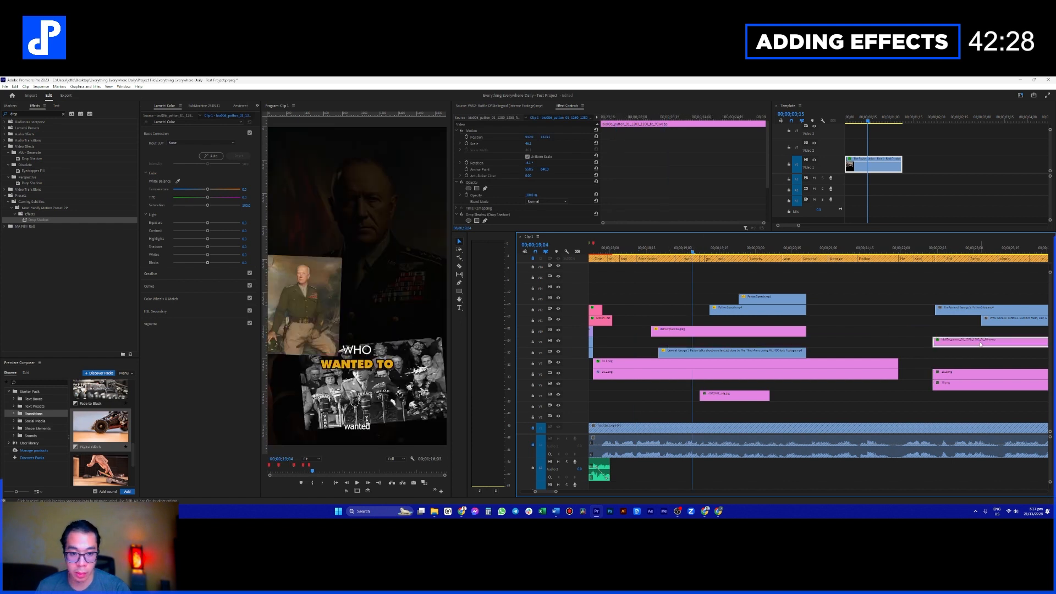
scroll(963, 342, down, 3)
click(809, 248)
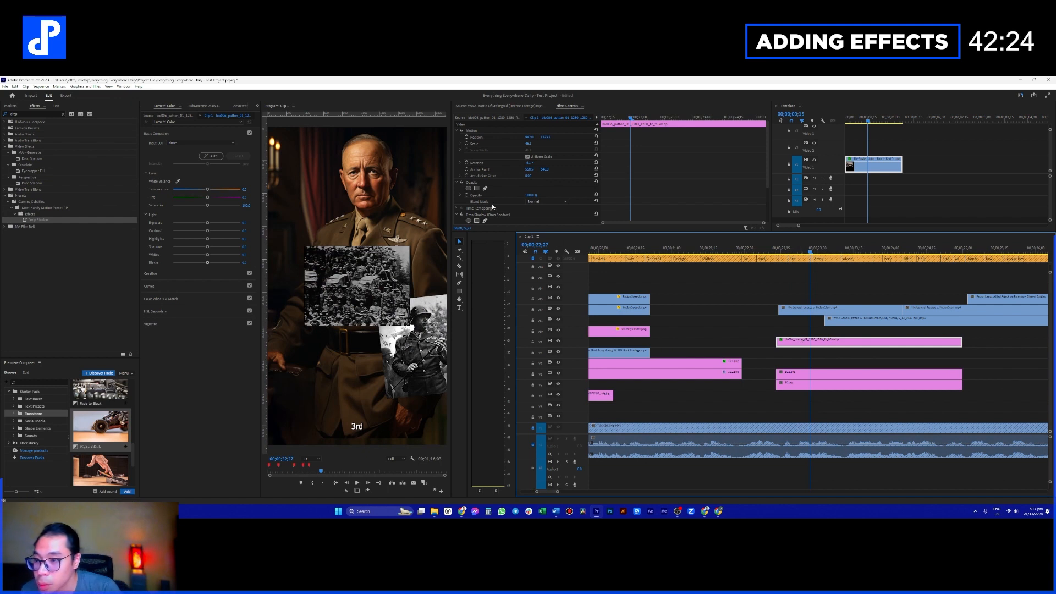
scroll(495, 208, down, 2)
scroll(496, 196, down, 2)
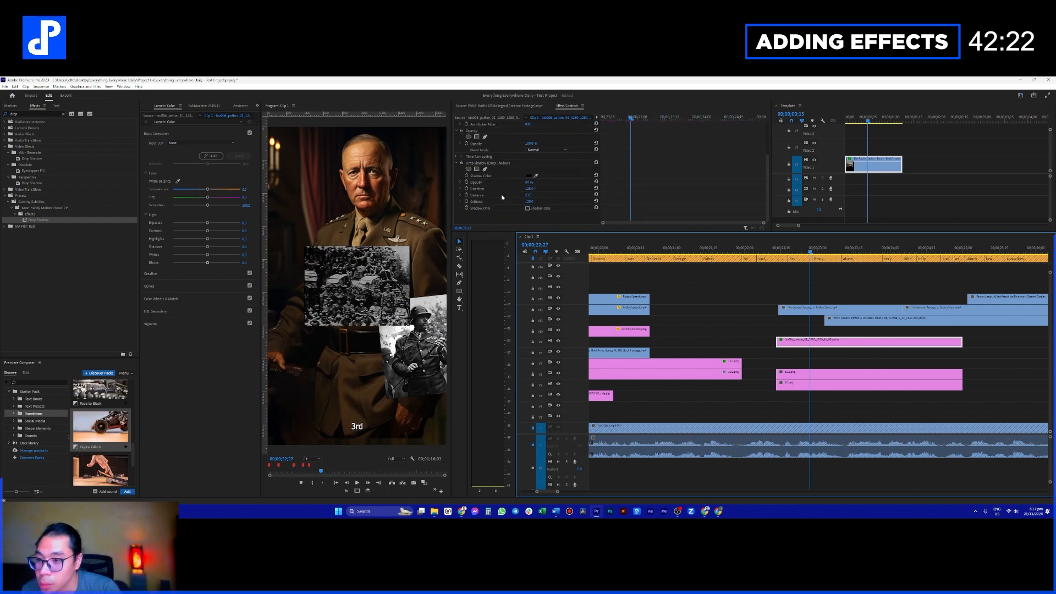
drag(526, 182, 532, 195)
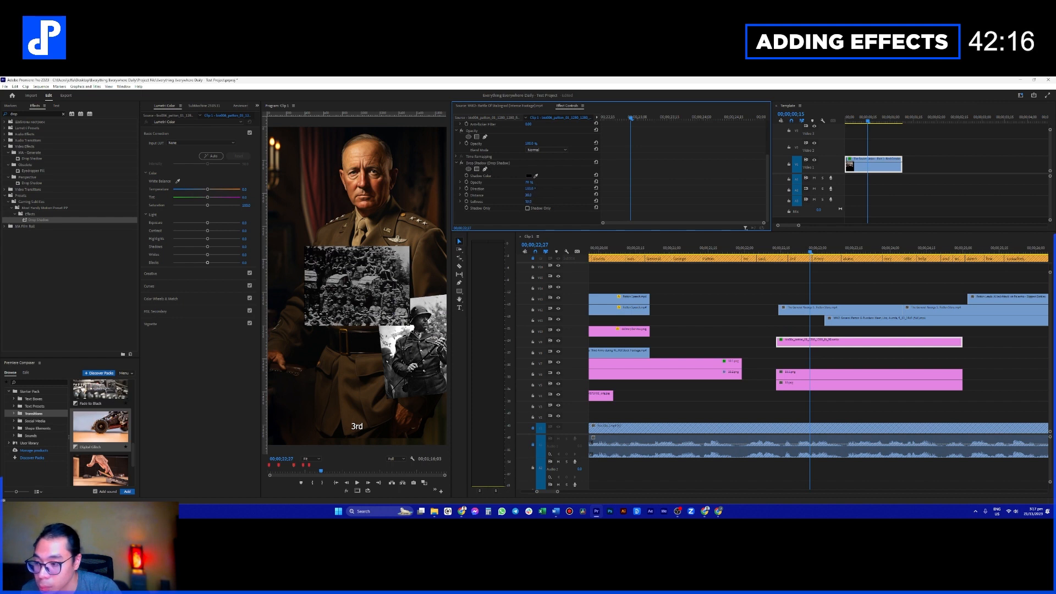
mouse_move(528, 195)
mouse_down()
mouse_move(543, 195)
mouse_move(528, 194)
mouse_up()
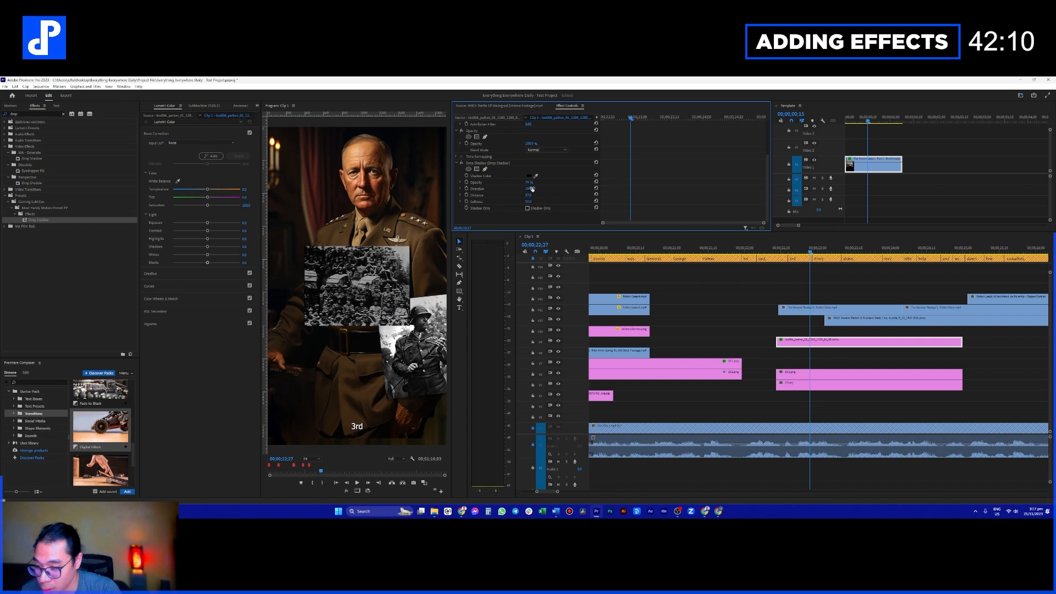
drag(528, 189, 528, 186)
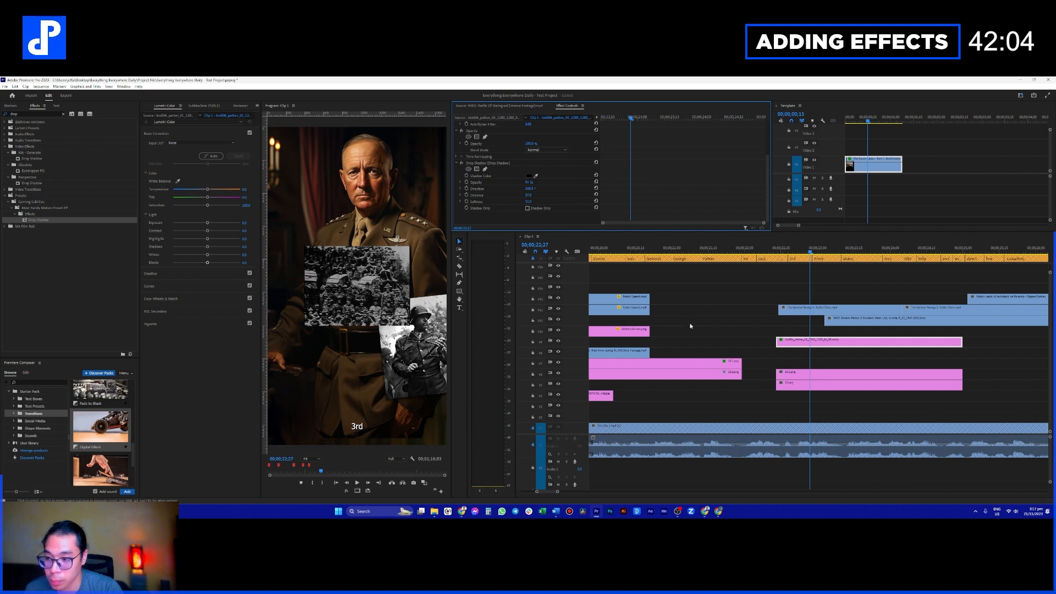
Step: Return the black-and-white still to its place in the collage, between the painted still and the group footage
click(812, 342)
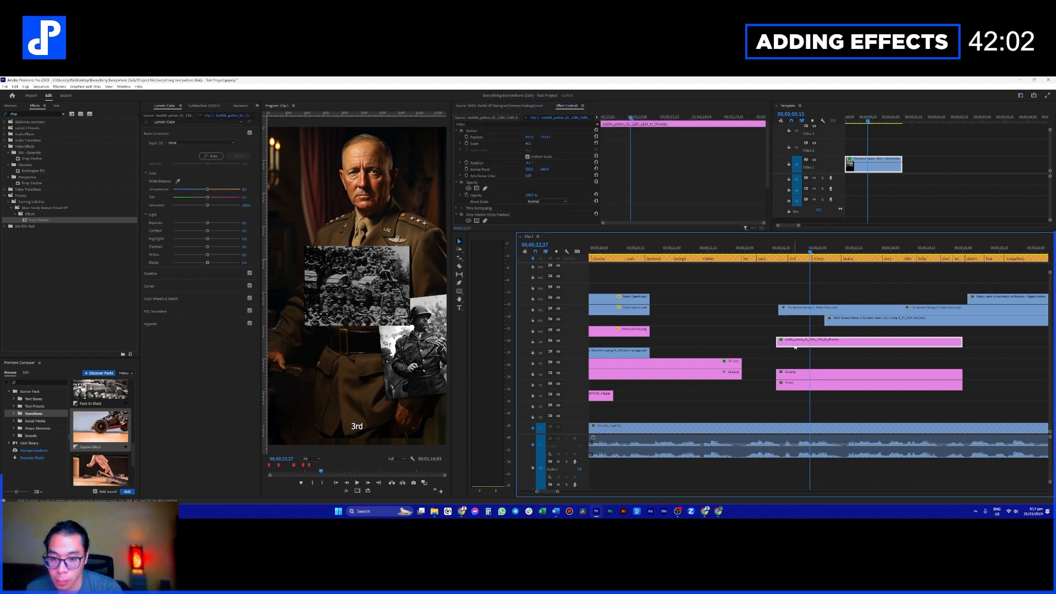
key(minus)
scroll(822, 371, up, 3)
drag(969, 342, 792, 346)
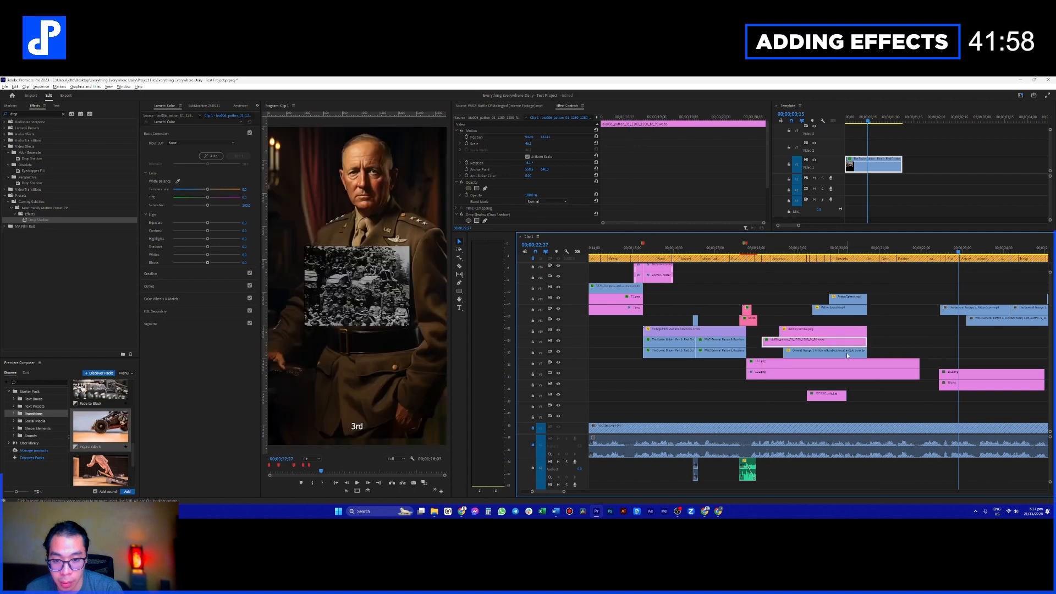
Step: Lower both Patton speech clips by one track so they sit directly above the painted still
scroll(845, 330, up, 3)
drag(767, 284, 834, 310)
drag(841, 309, 843, 319)
drag(738, 294, 829, 328)
Step: Paste only the Drop Shadow attribute onto the two speech clips, the painted still and the group footage
click(808, 354)
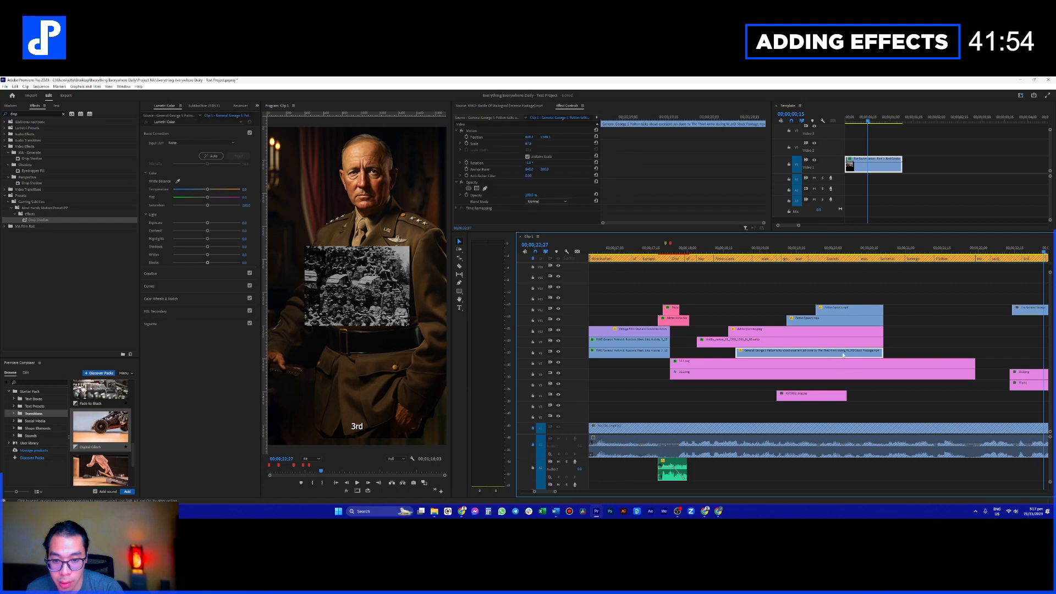
drag(747, 288, 827, 329)
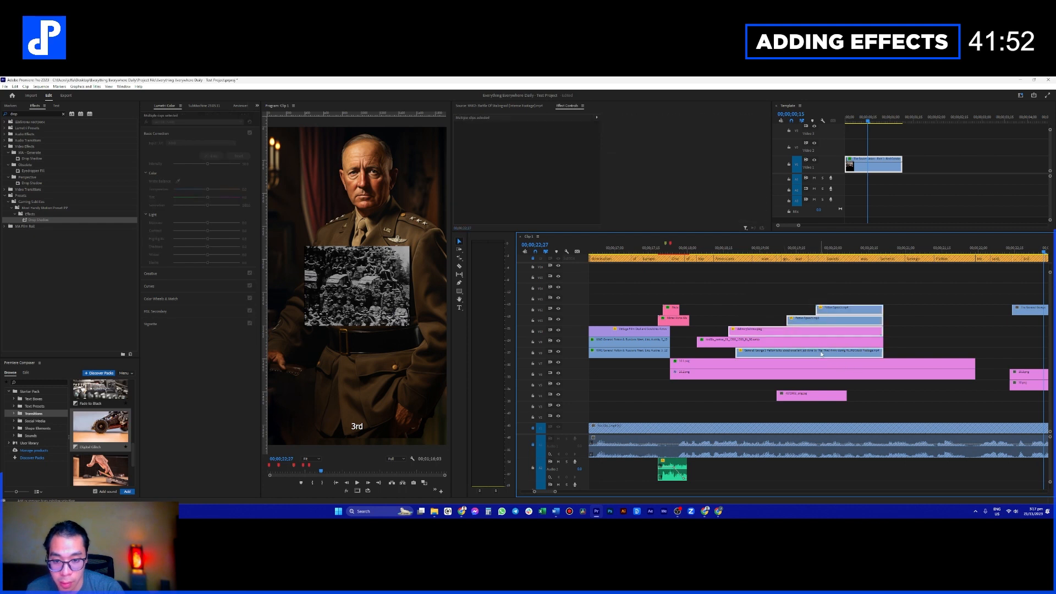
right_click(822, 327)
click(847, 223)
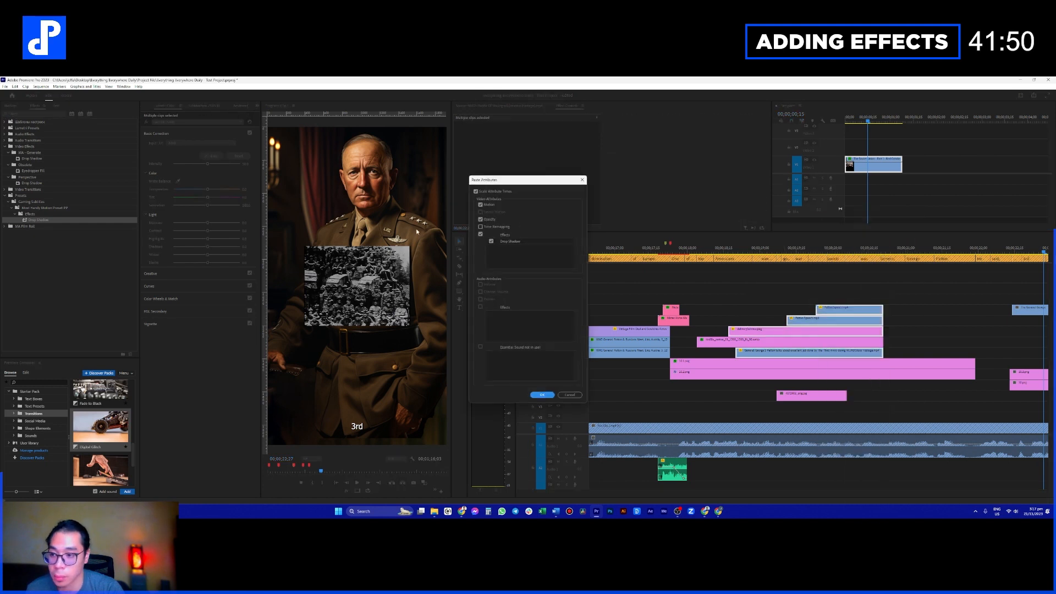
click(480, 219)
click(543, 395)
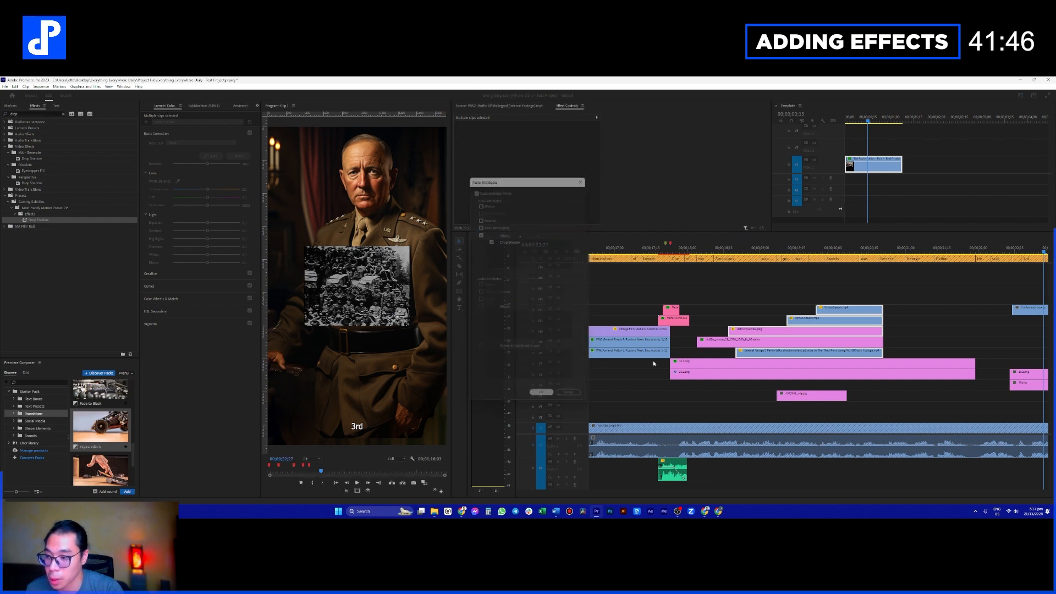
Step: Play back the collage, extend its five clips slightly to a common end, and add cross dissolves at their ends
click(700, 248)
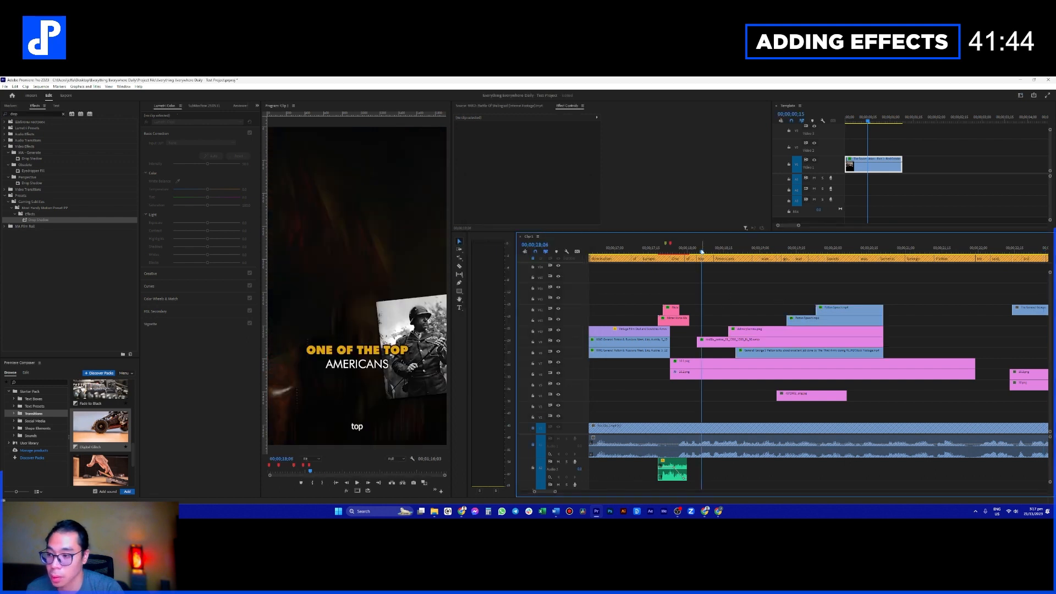
key(space)
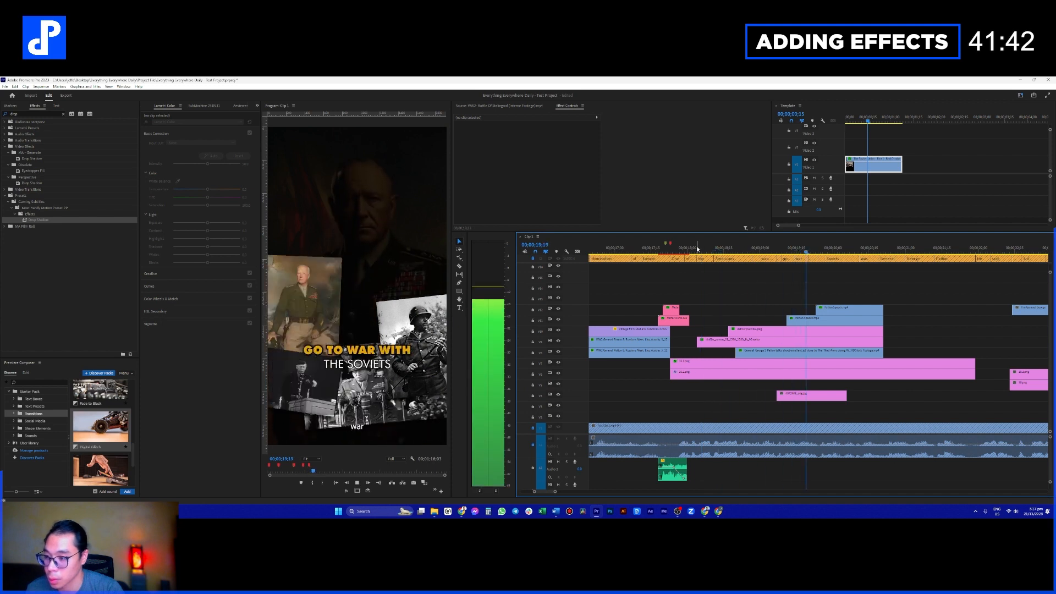
drag(887, 299, 894, 339)
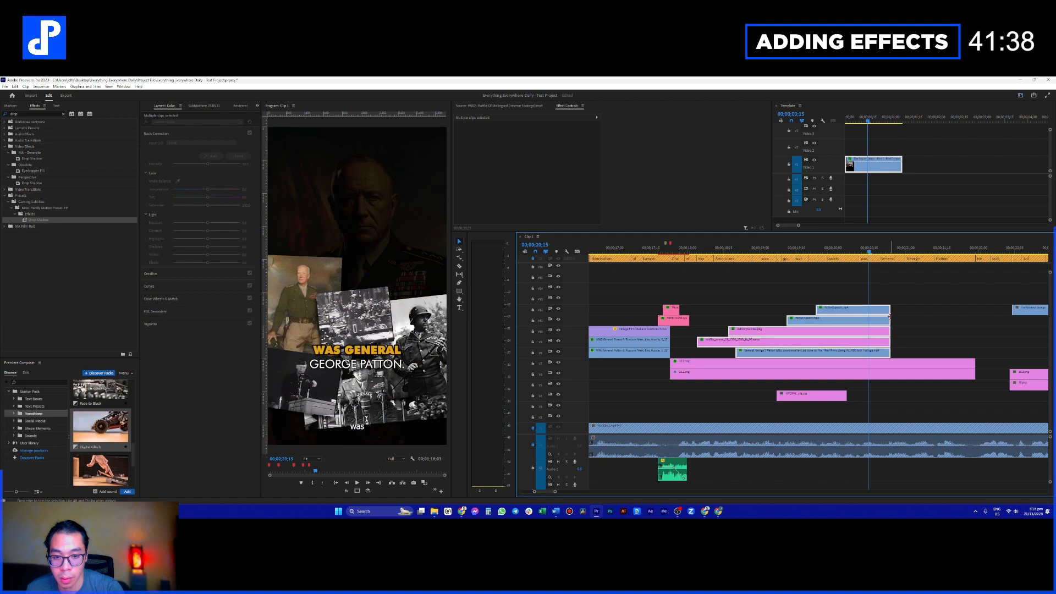
click(894, 330)
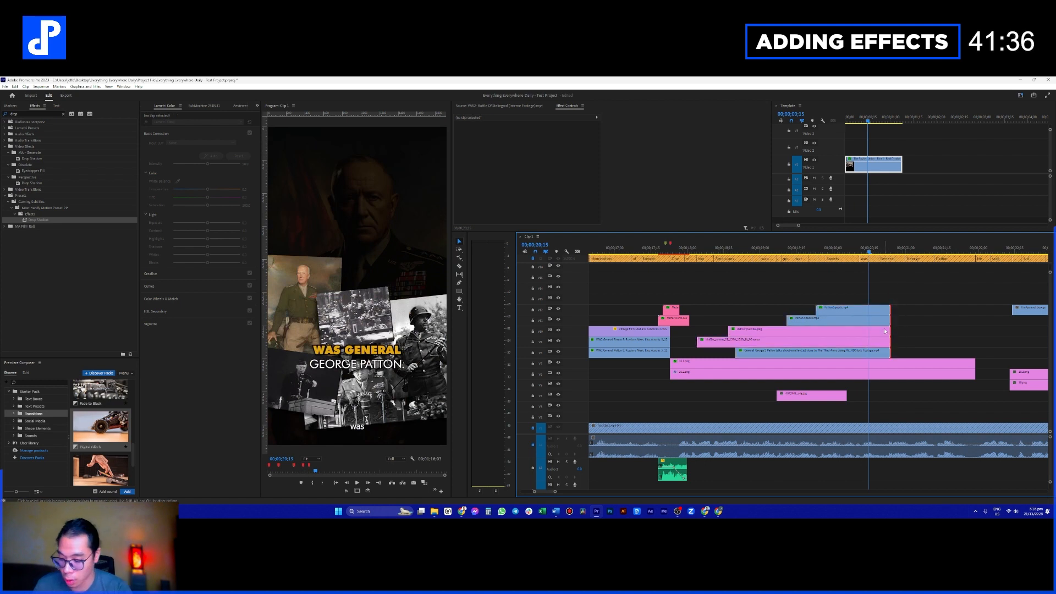
key(ctrl+d)
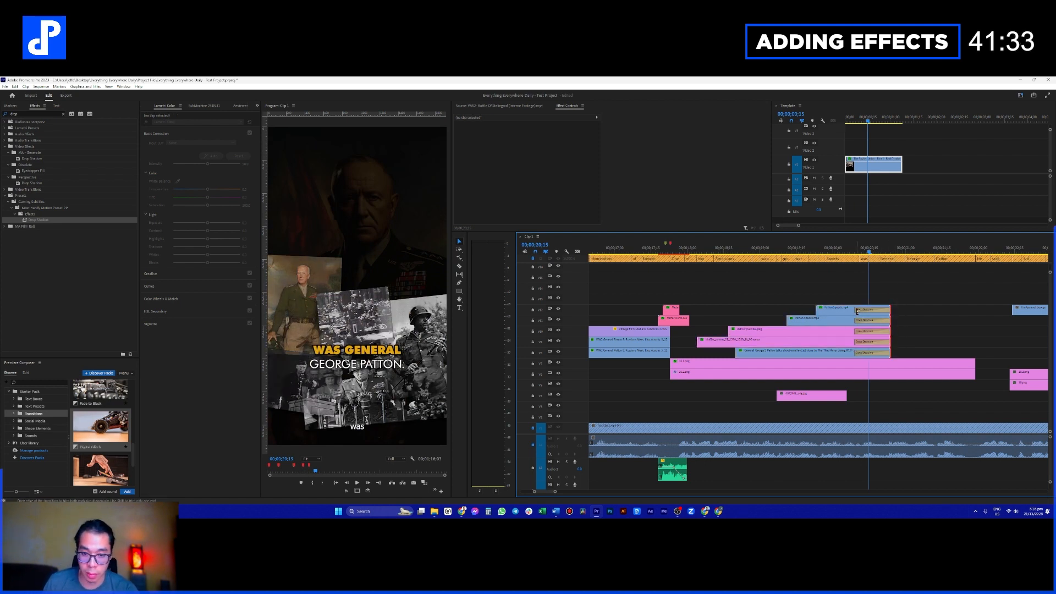
click(856, 311)
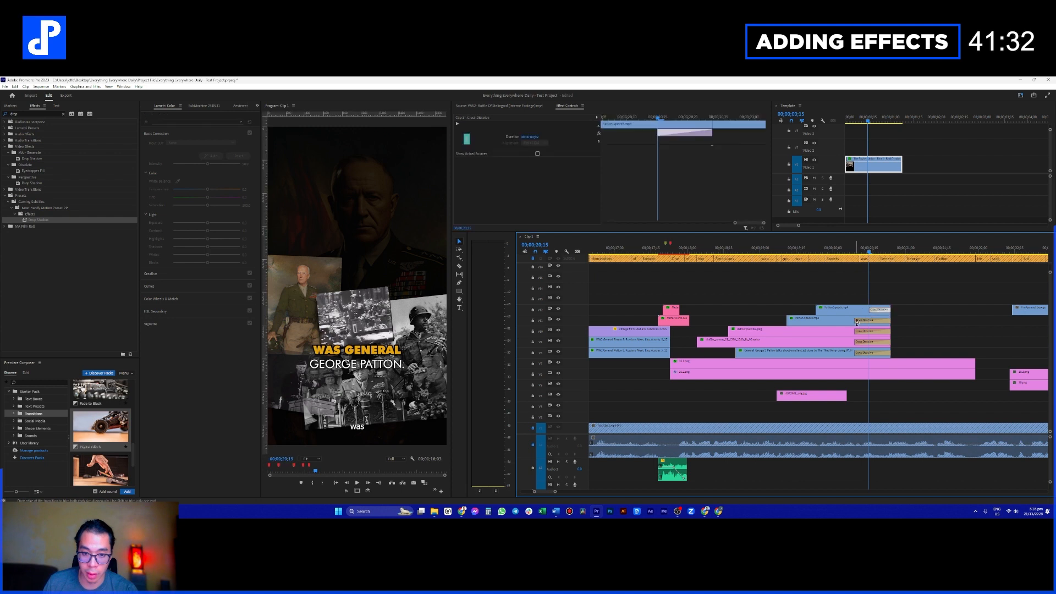
click(847, 307)
Step: Find the shake presets, apply the camera shake preset to all five collage clips, and play back the result
drag(768, 288, 829, 355)
click(31, 114)
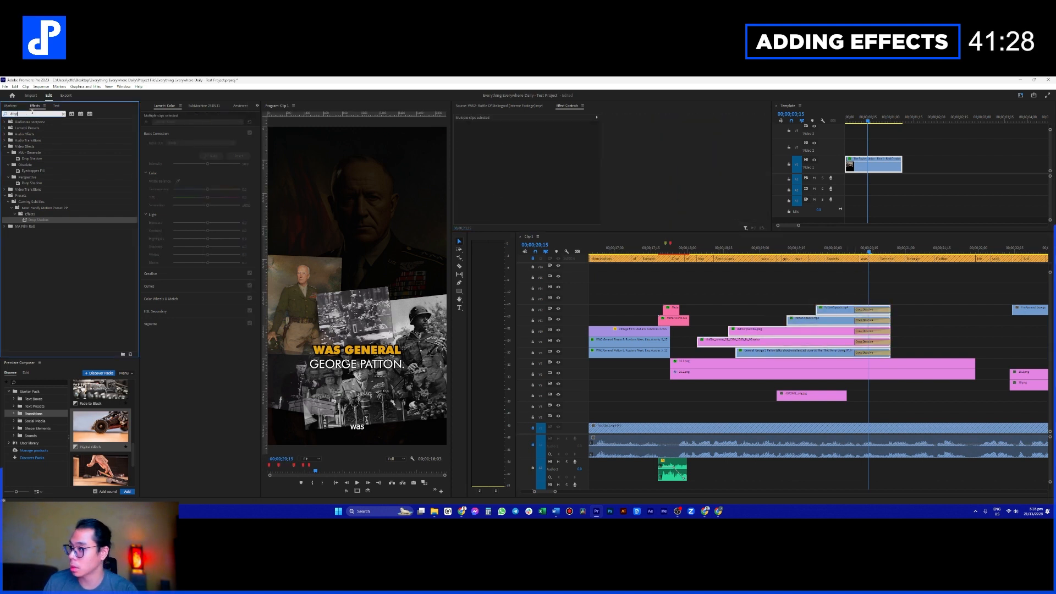
text(shake)
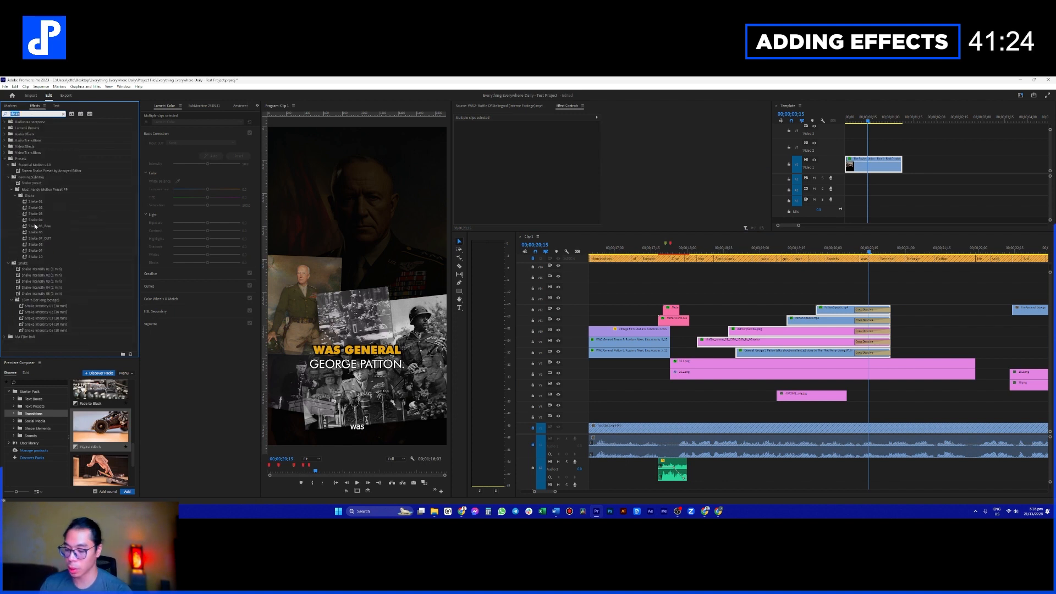
click(51, 171)
drag(314, 205, 767, 294)
click(693, 249)
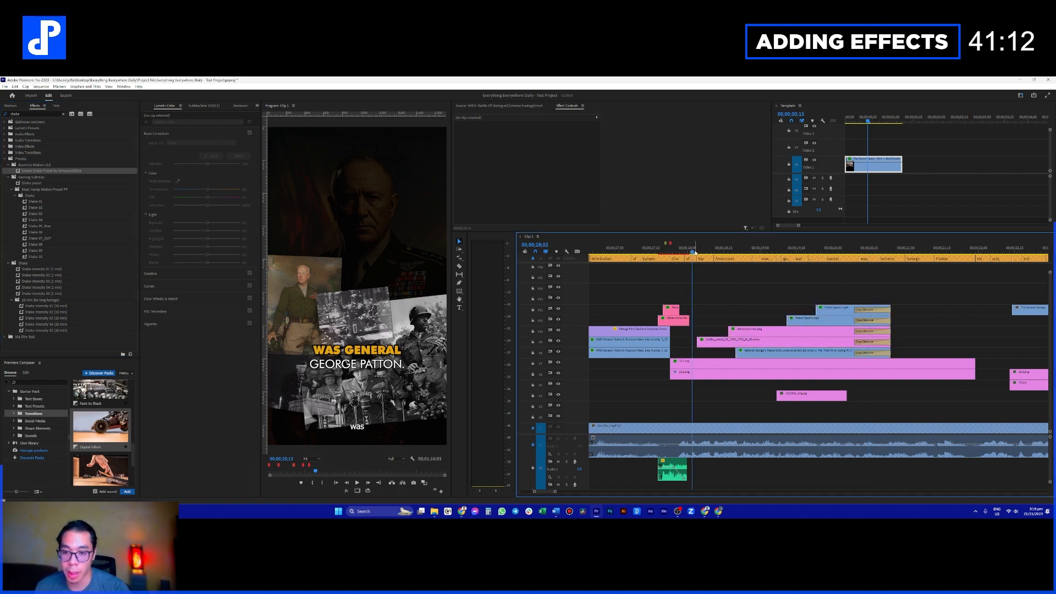
key(space)
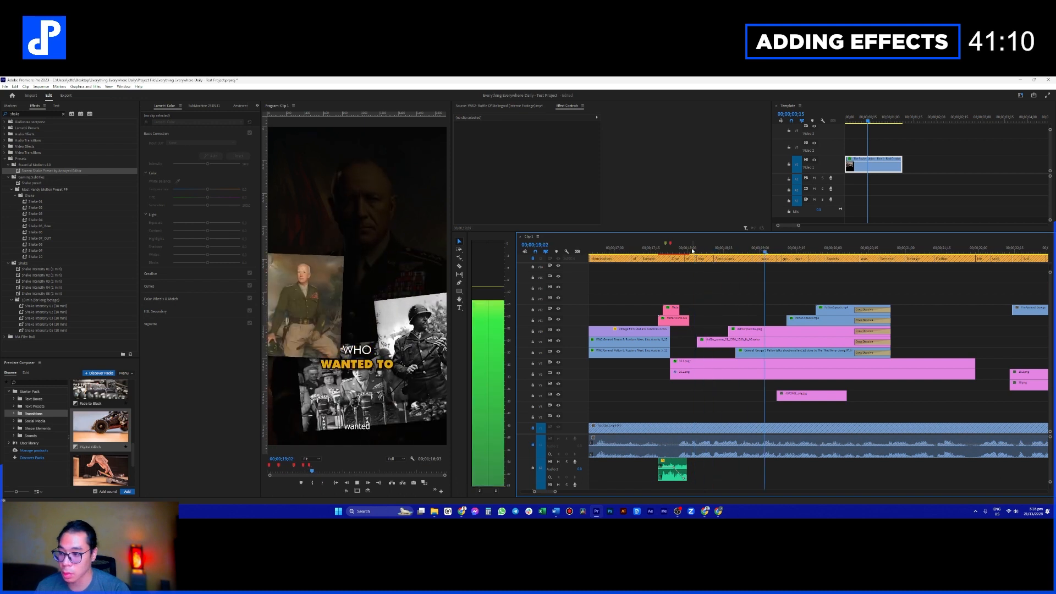
key(space)
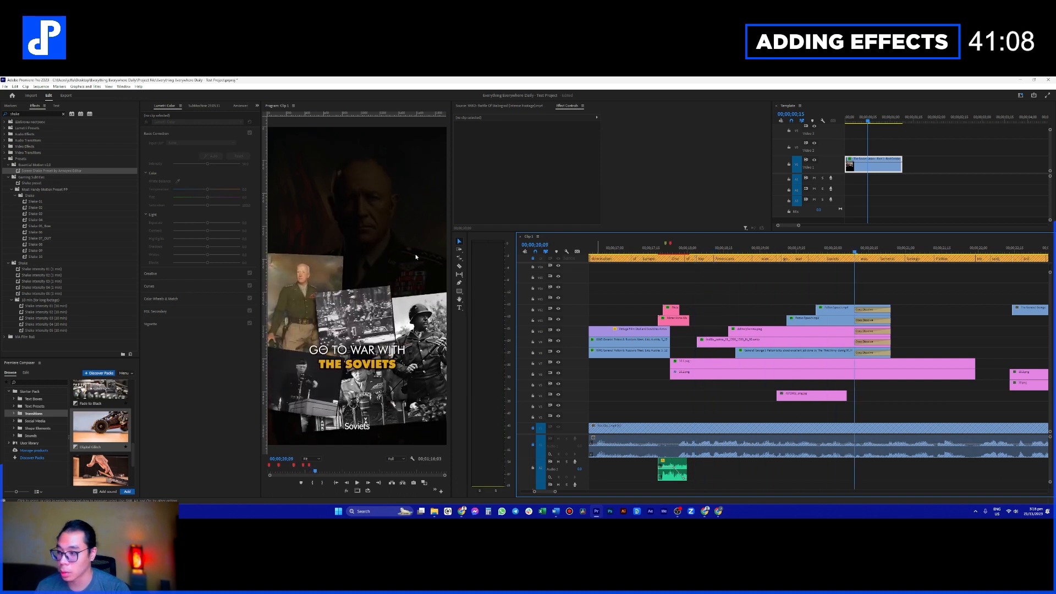
double_click(27, 114)
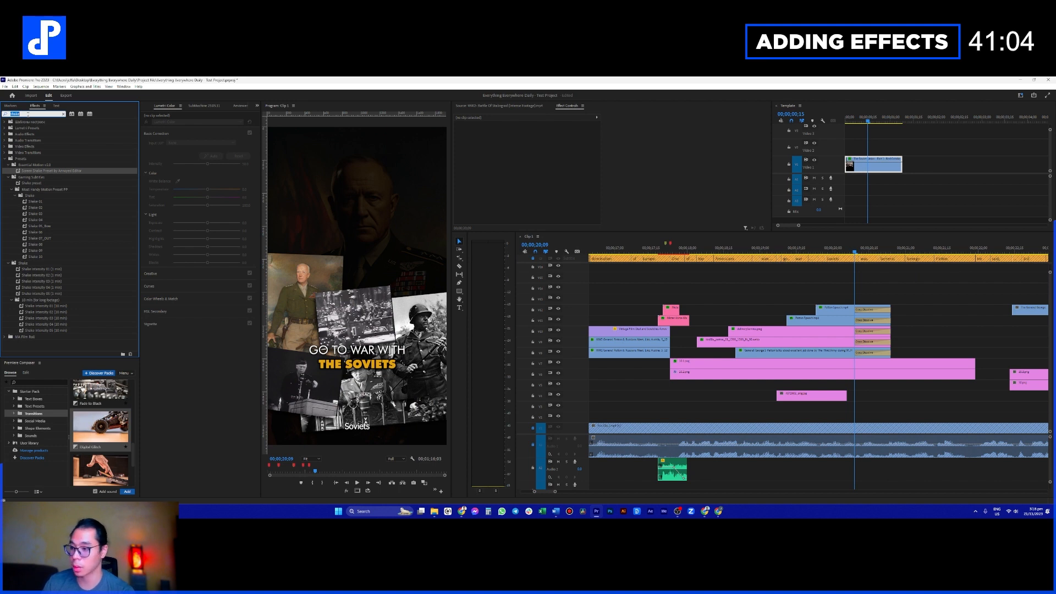
click(714, 249)
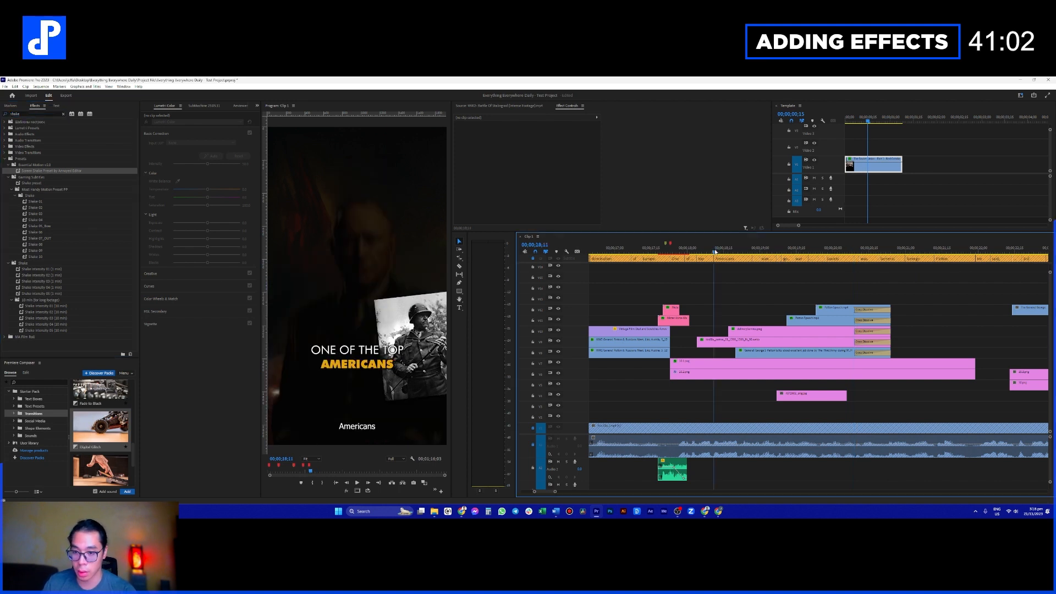
click(41, 115)
key(ctrl+q)
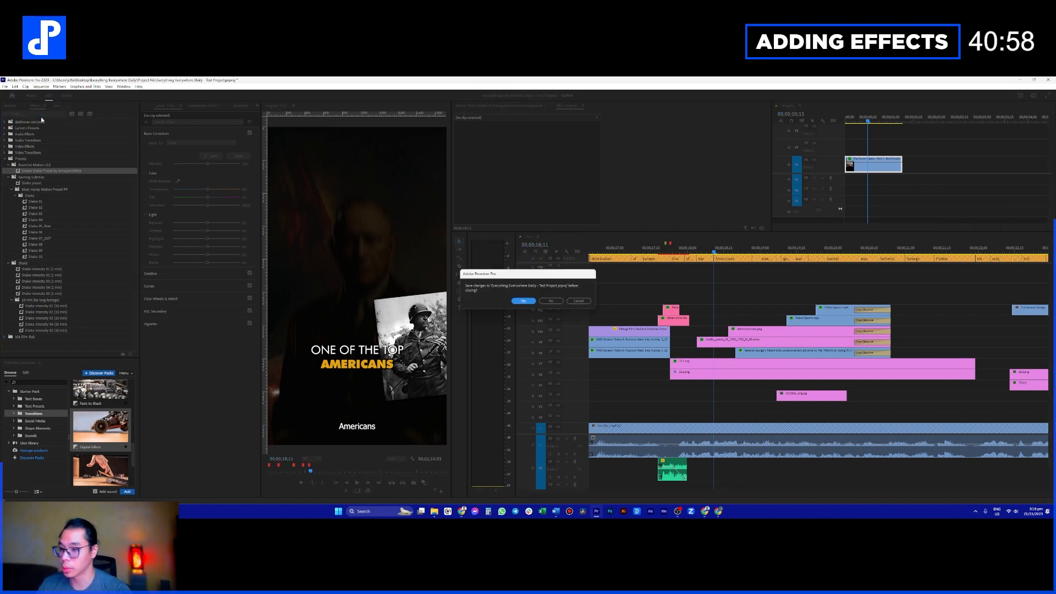
click(586, 302)
Step: Find the move presets, apply Move From Right to the black-and-white soldier still, and shift its end keyframe earlier
double_click(26, 114)
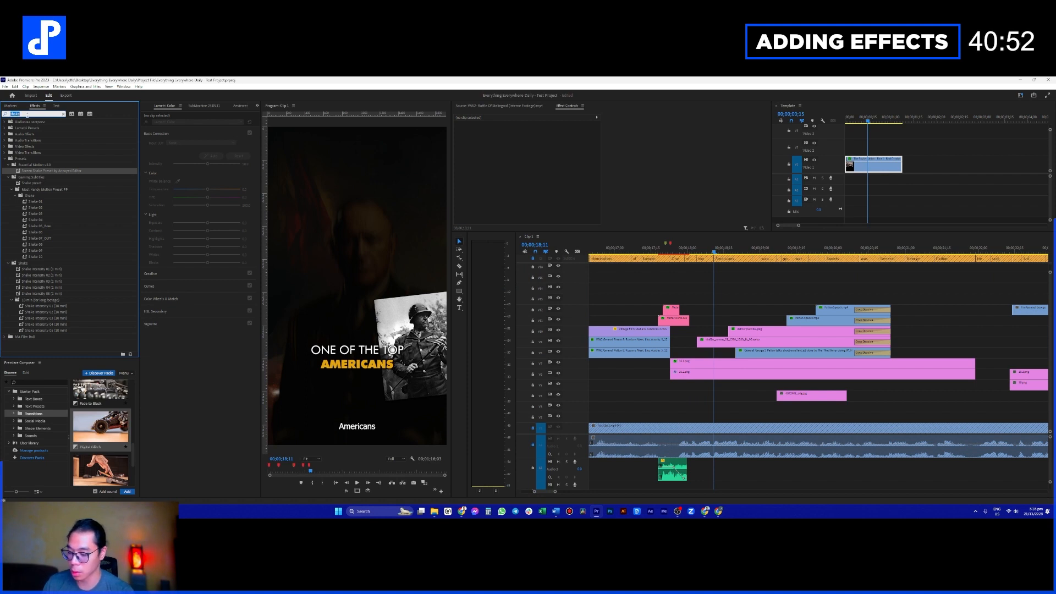
text(move)
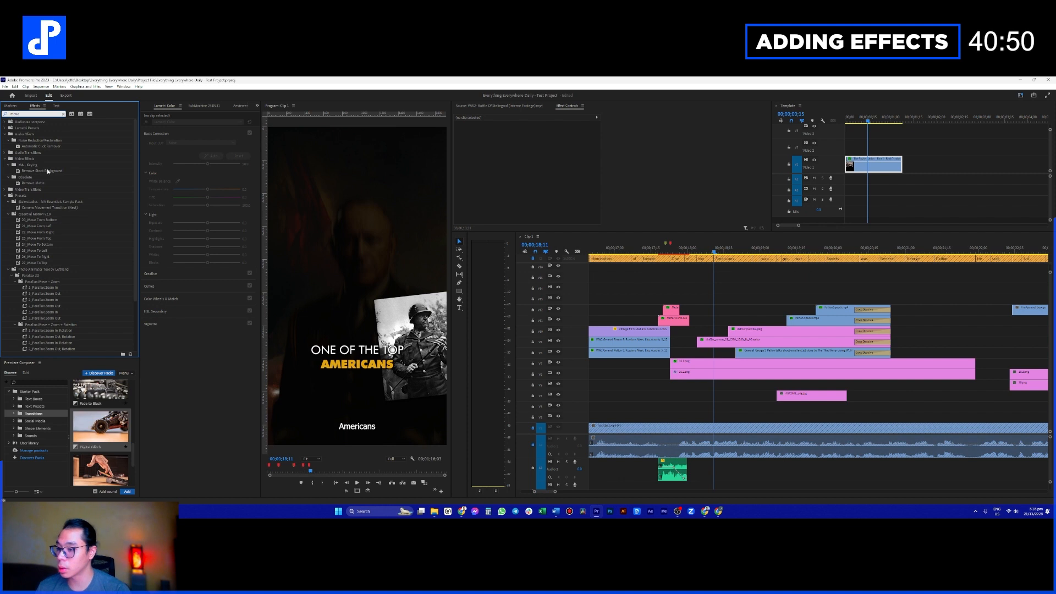
click(55, 230)
drag(651, 325, 736, 347)
mouse_move(713, 250)
mouse_down()
mouse_move(694, 250)
mouse_move(716, 250)
mouse_up()
scroll(658, 165, down, 5)
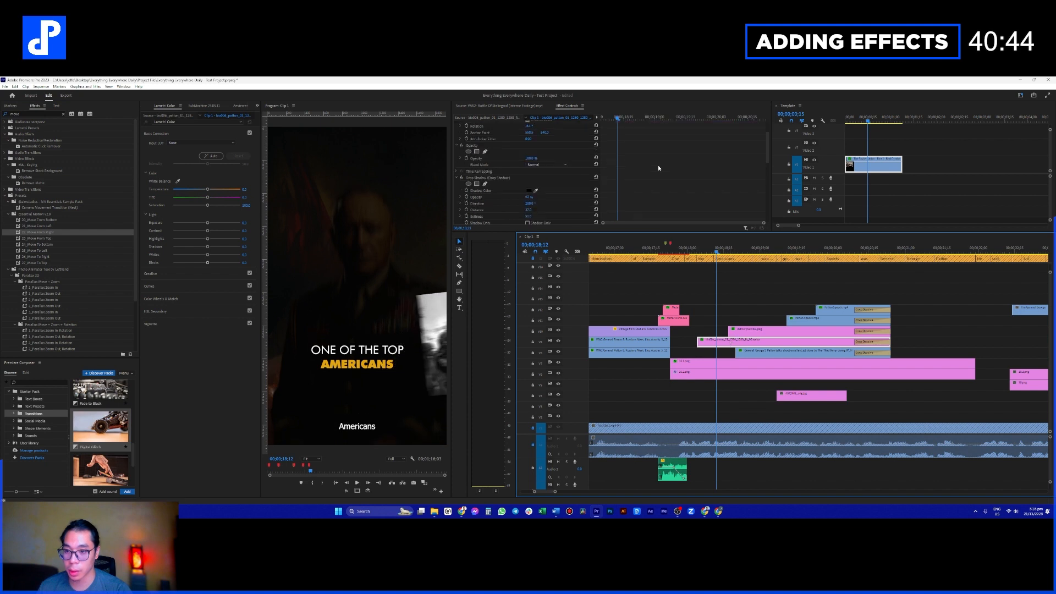
scroll(634, 183, down, 1)
drag(652, 192, 627, 192)
Step: Shift the painted still slightly earlier in the sequence and extend its end back to the collage's common end
drag(726, 251, 745, 250)
drag(760, 330, 748, 332)
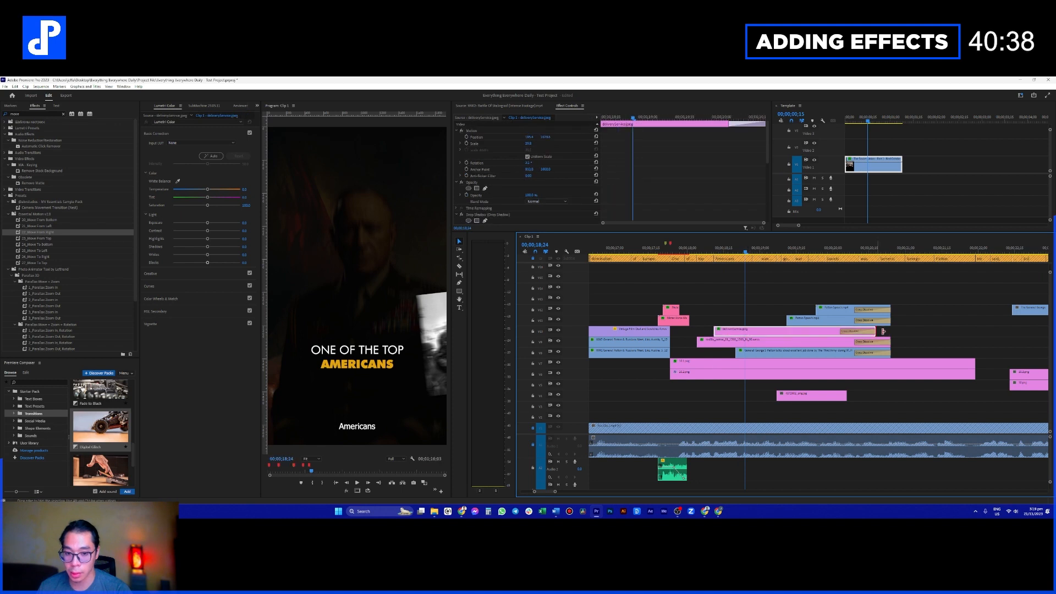
drag(883, 331, 891, 331)
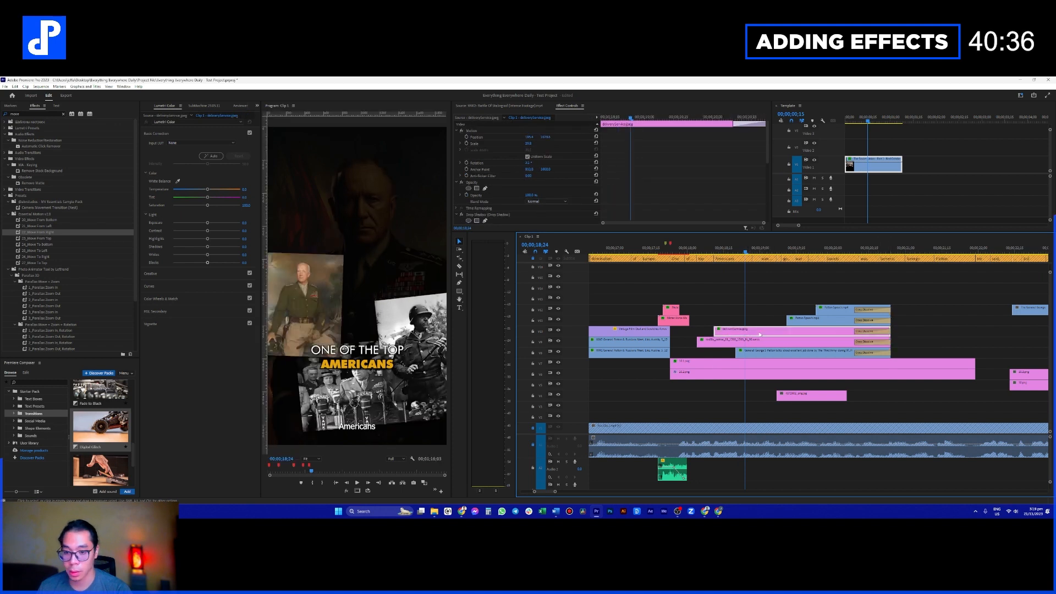
Step: Apply the Move From Left preset to the painted still and check its entrance
click(726, 251)
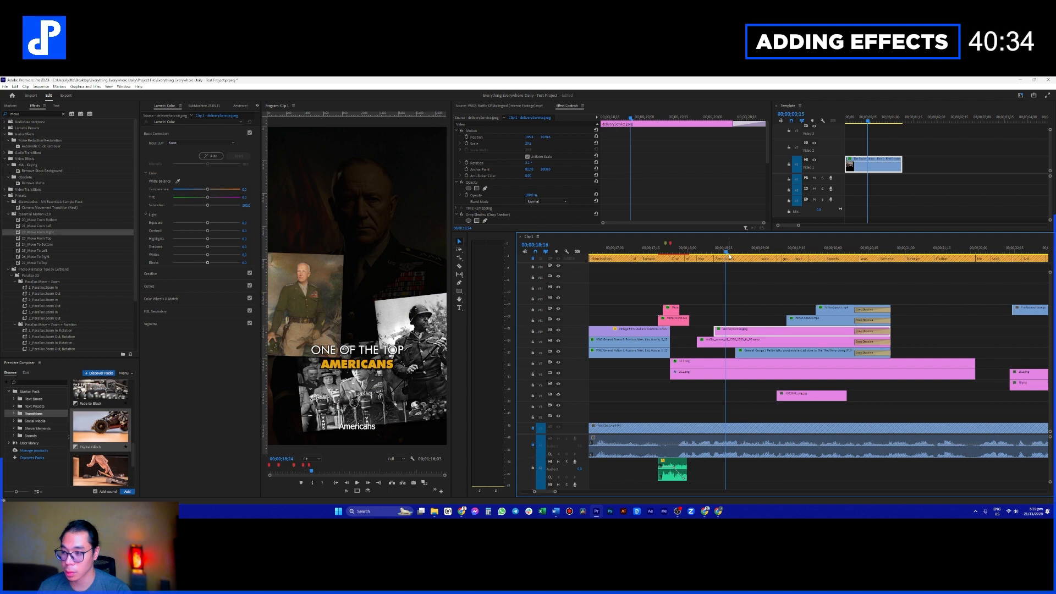
click(741, 313)
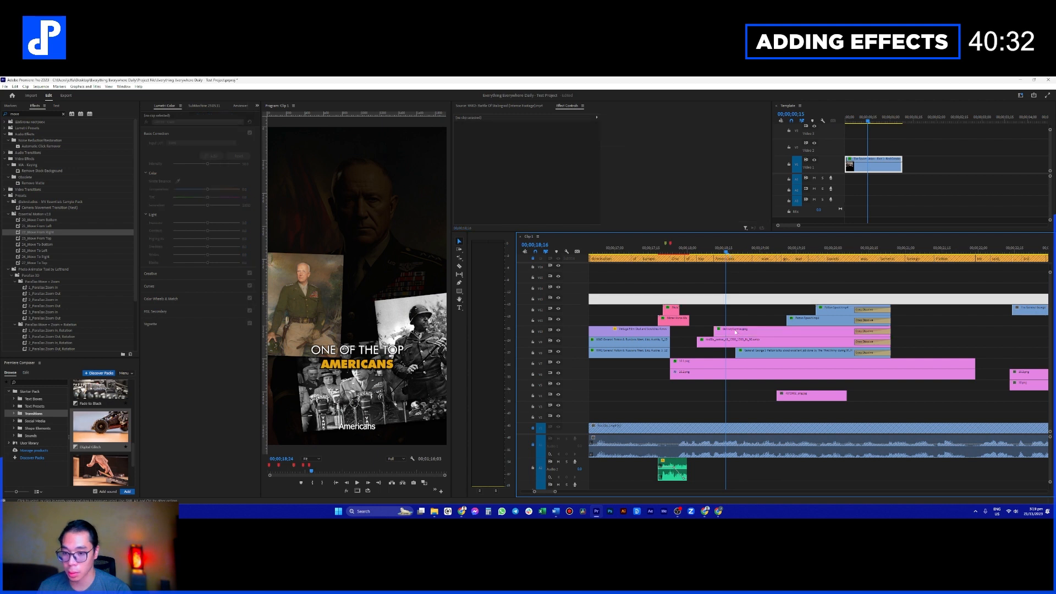
click(735, 332)
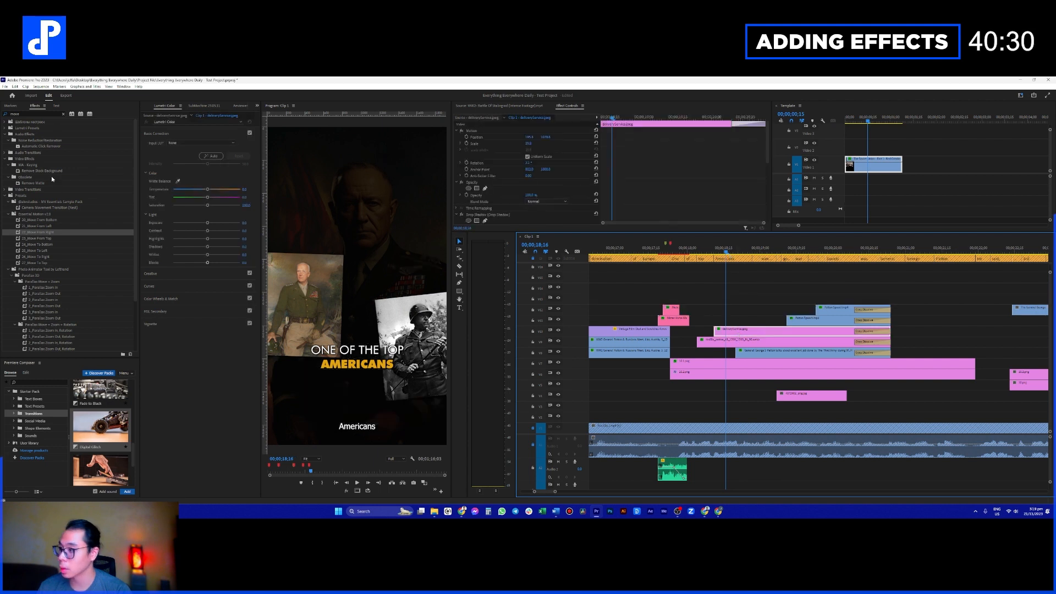
drag(48, 226, 750, 333)
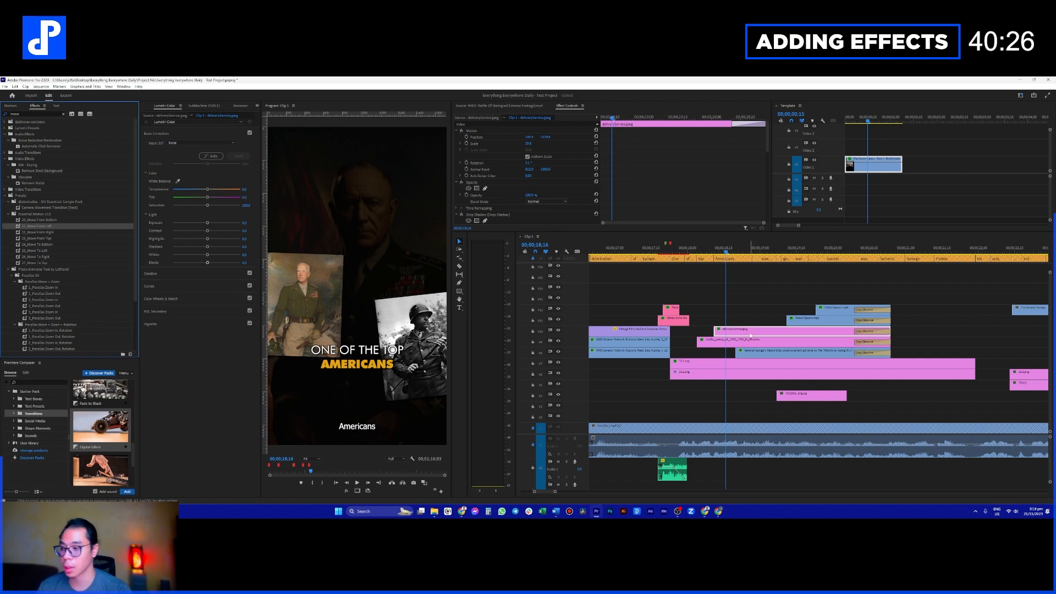
click(745, 250)
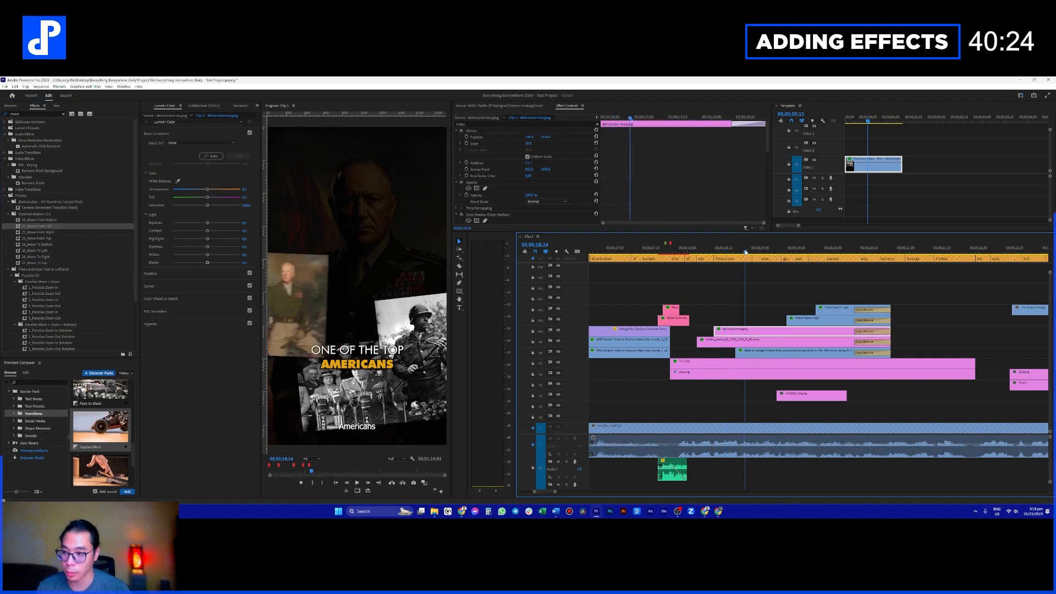
Step: Apply the Move From Bottom preset to the group footage and Move From Left to the lower Patton speech clip
drag(50, 221, 787, 352)
click(799, 248)
click(806, 322)
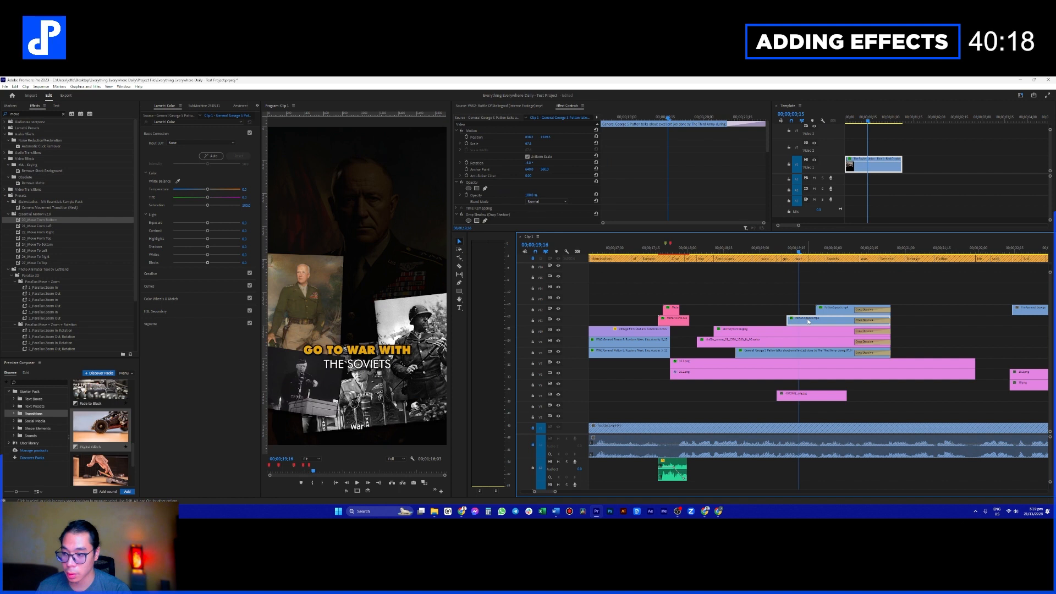
click(59, 226)
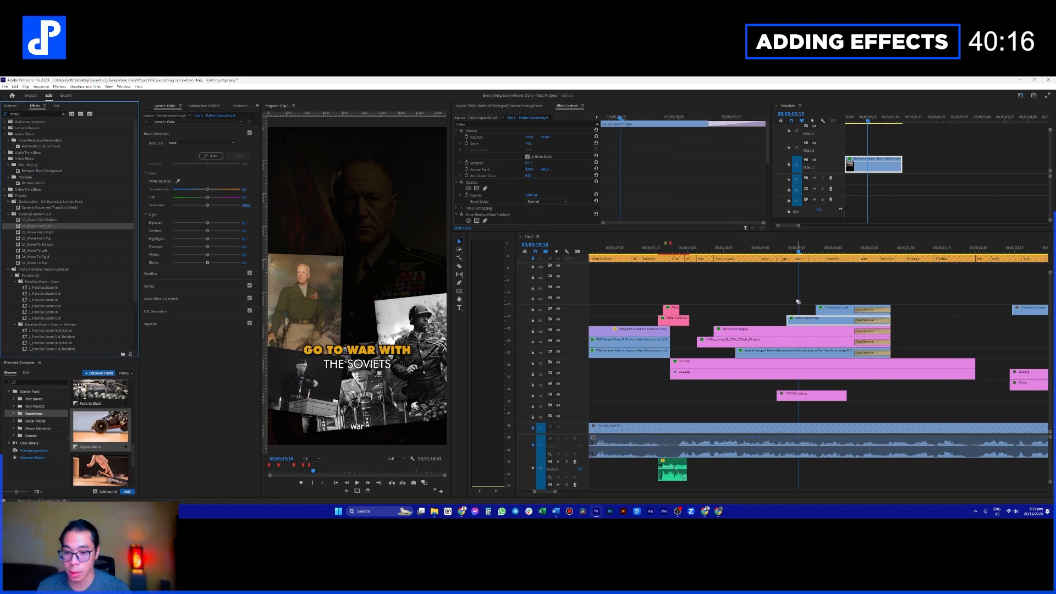
Step: Apply the Move From Right preset to the upper Patton speech clip and delete the spare still beneath the background layers
click(837, 248)
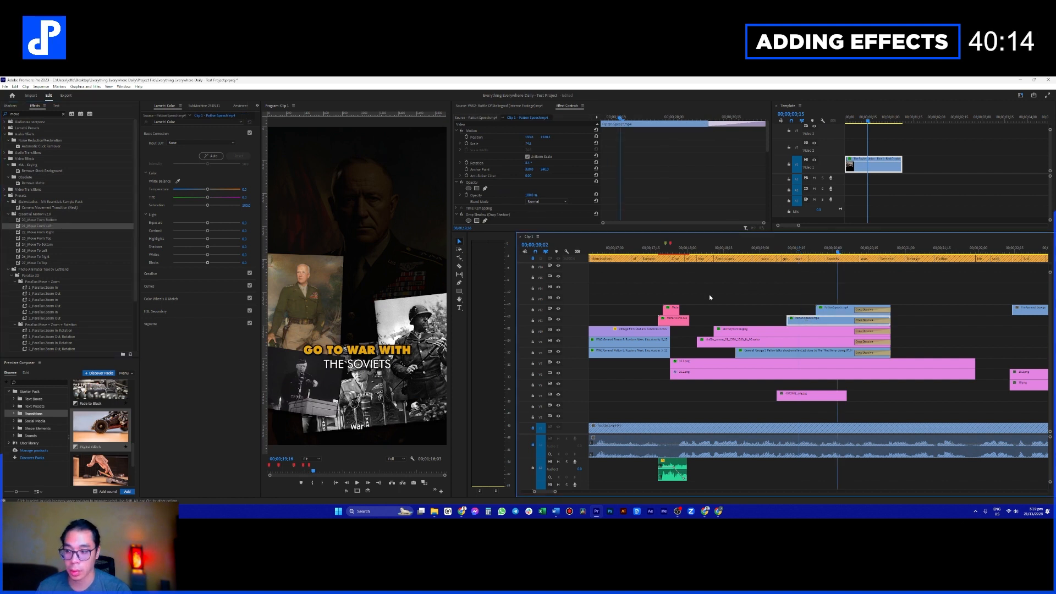
drag(58, 232, 799, 396)
key(Delete)
Step: Move the following pair of portrait stills above the collage, compare them with the darkened background, and delete them
scroll(868, 399, down, 2)
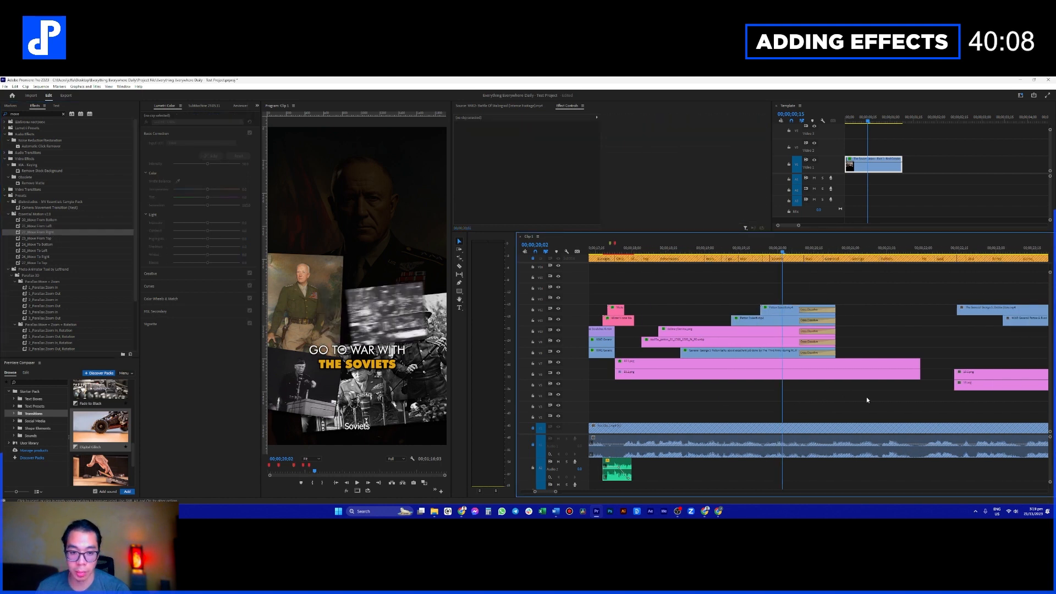
drag(965, 347, 765, 294)
click(780, 250)
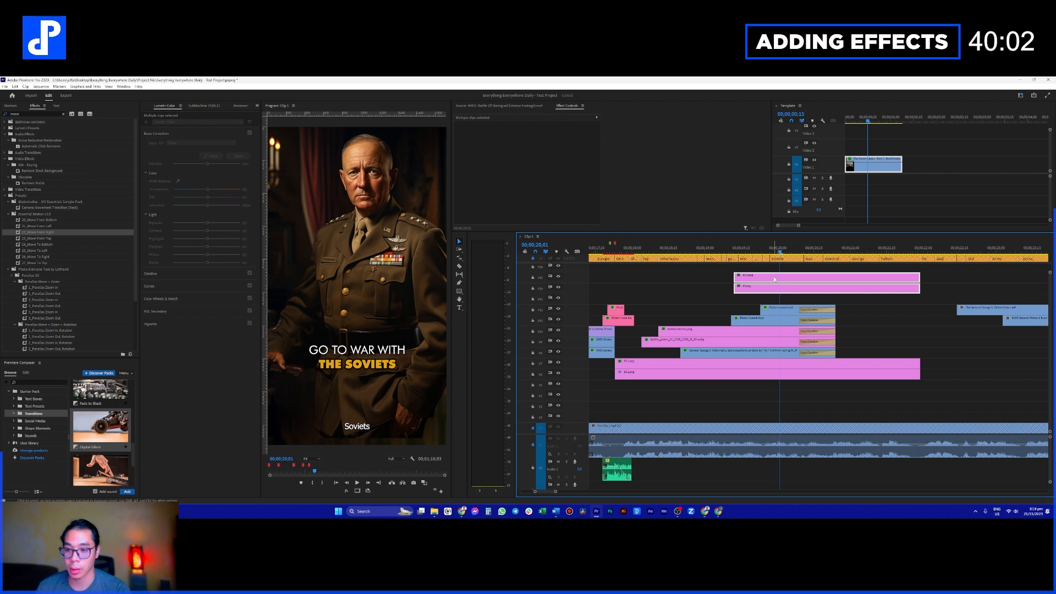
click(865, 250)
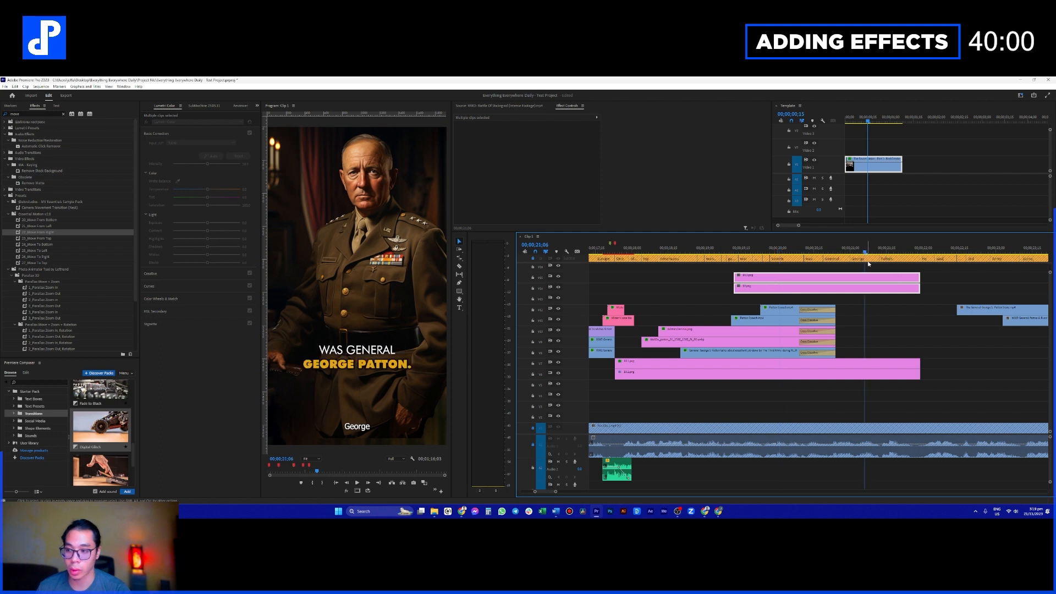
click(656, 251)
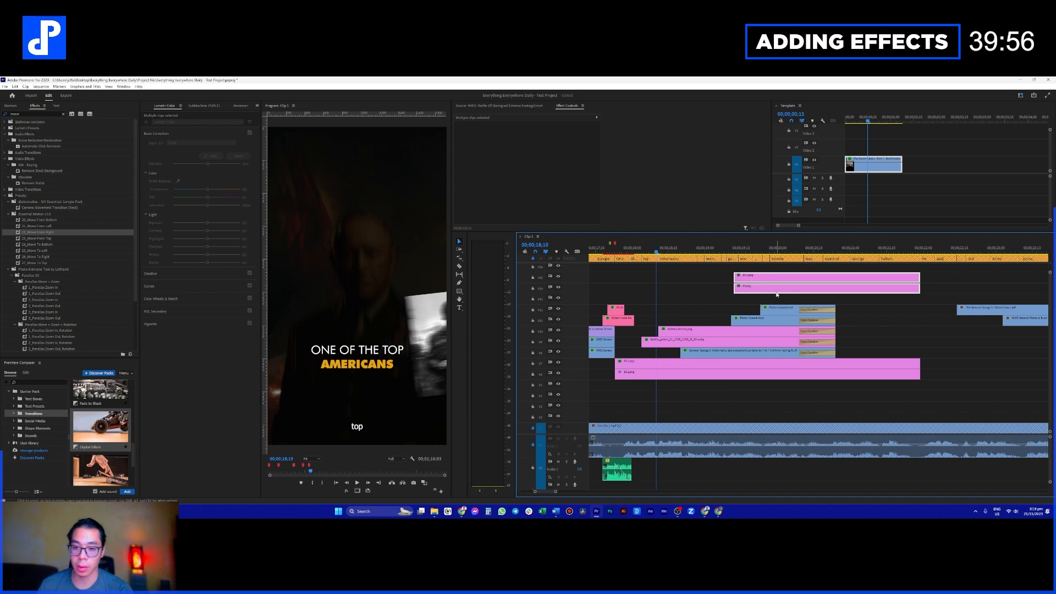
key(Delete)
Step: Play back the collage's closing dissolve over the darkened portrait
click(828, 252)
drag(831, 256, 840, 254)
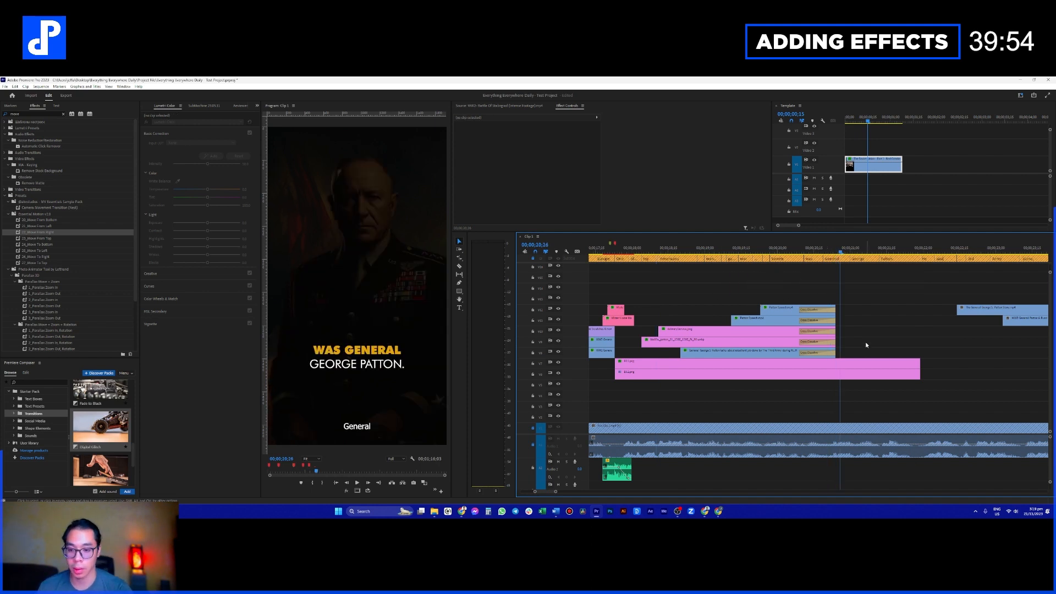
click(849, 364)
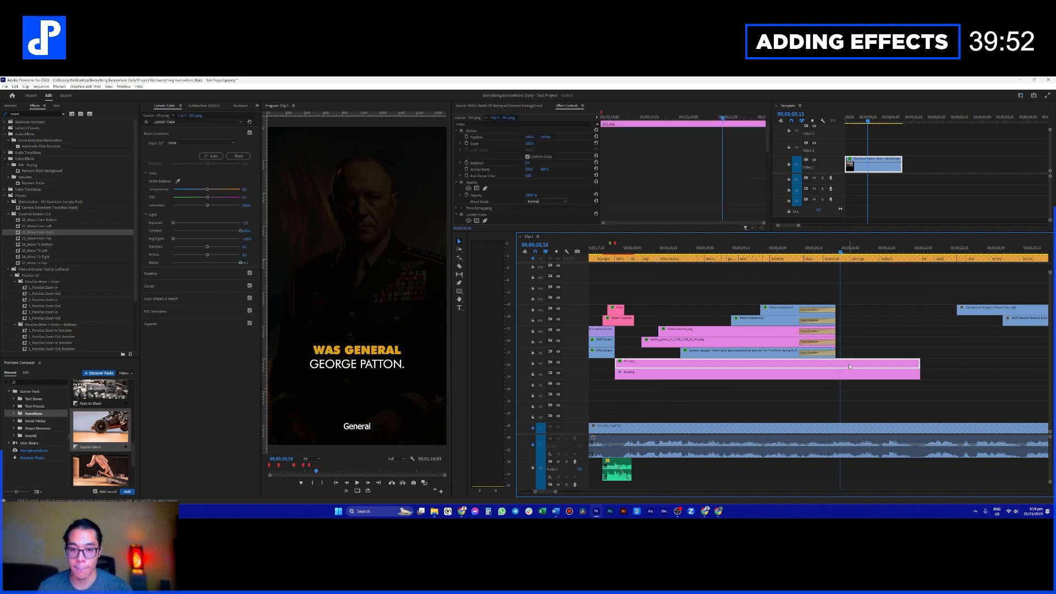
click(785, 249)
key(space)
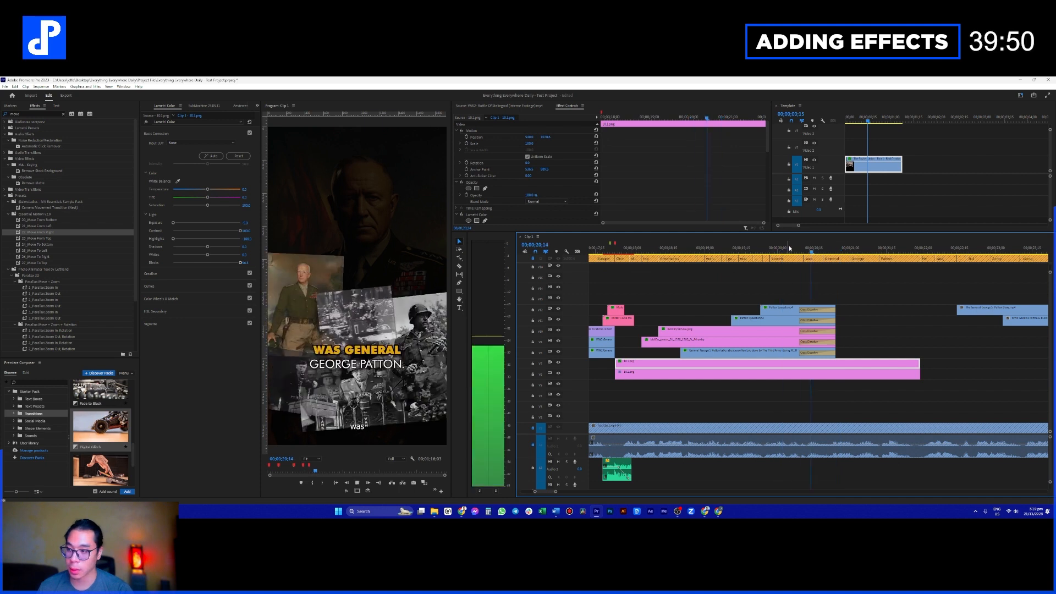
key(space)
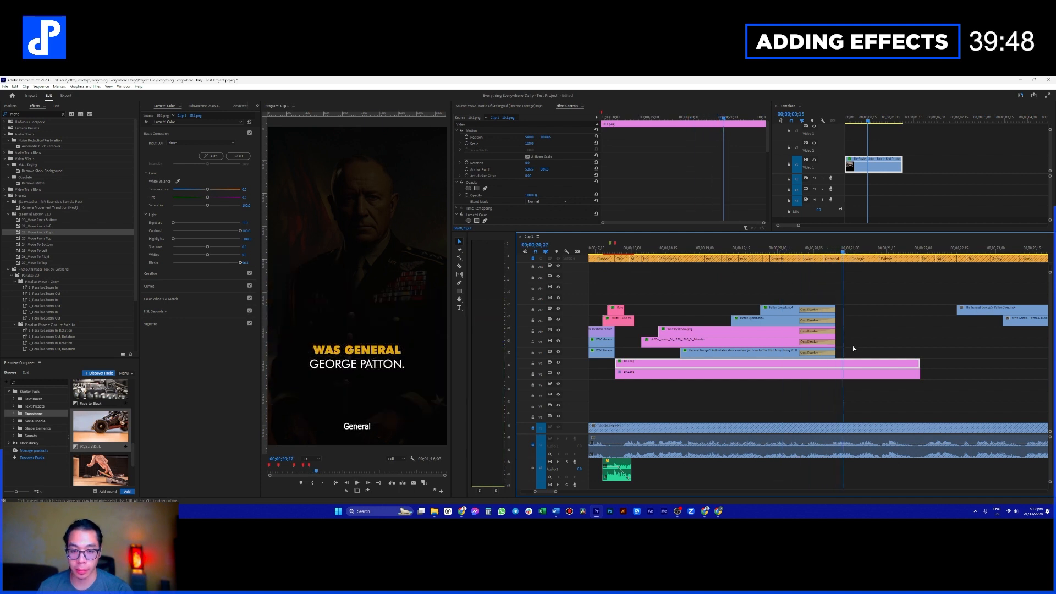
Step: Start Lumetri keyframes for exposure, contrast, highlights and blacks on the upper portrait background where the collage begins to dissolve
scroll(522, 165, down, 3)
scroll(487, 186, down, 2)
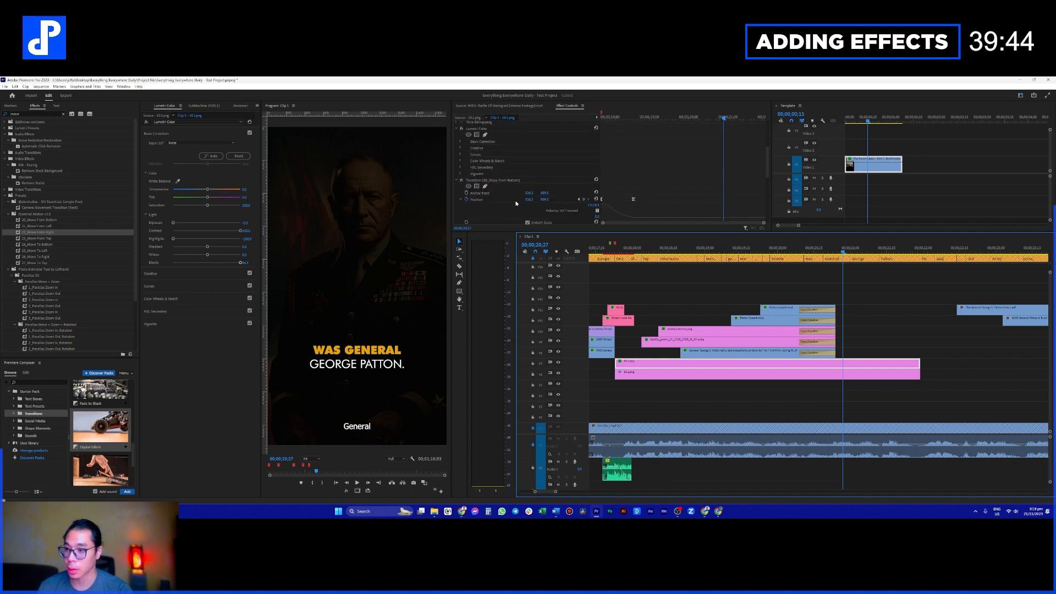
click(457, 179)
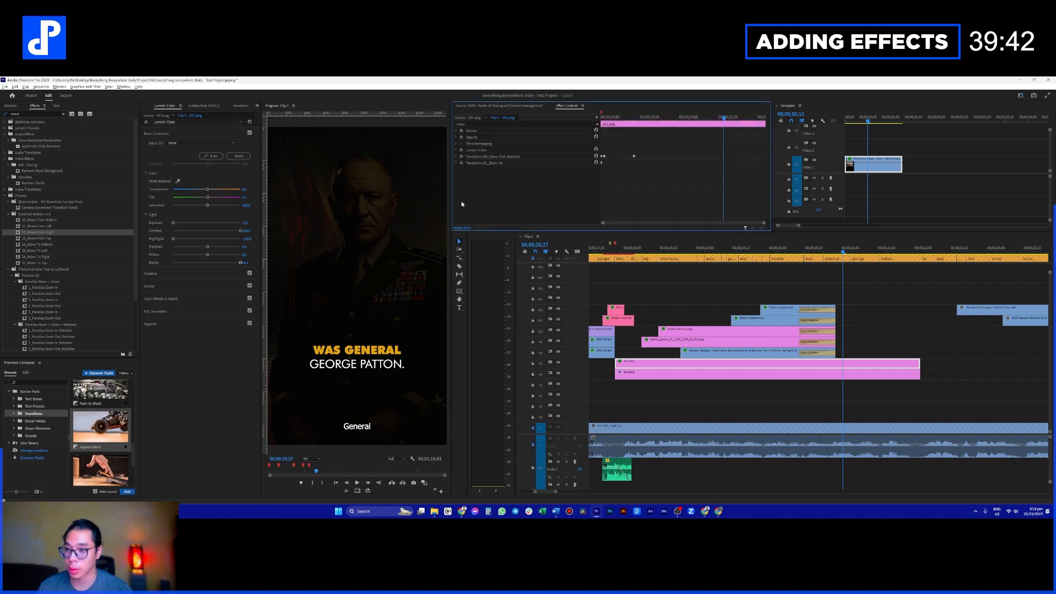
click(456, 151)
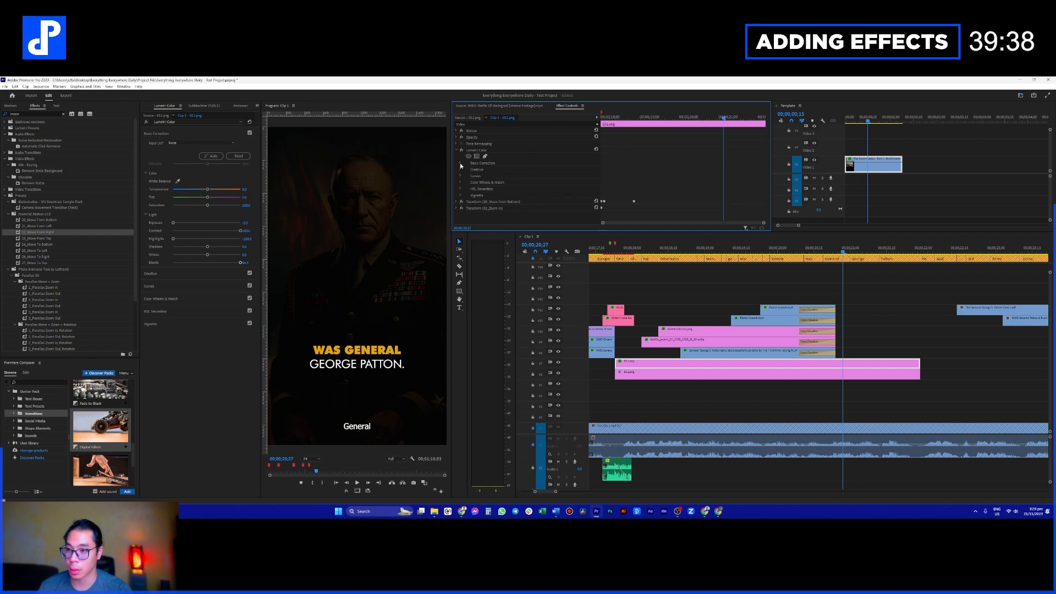
click(804, 250)
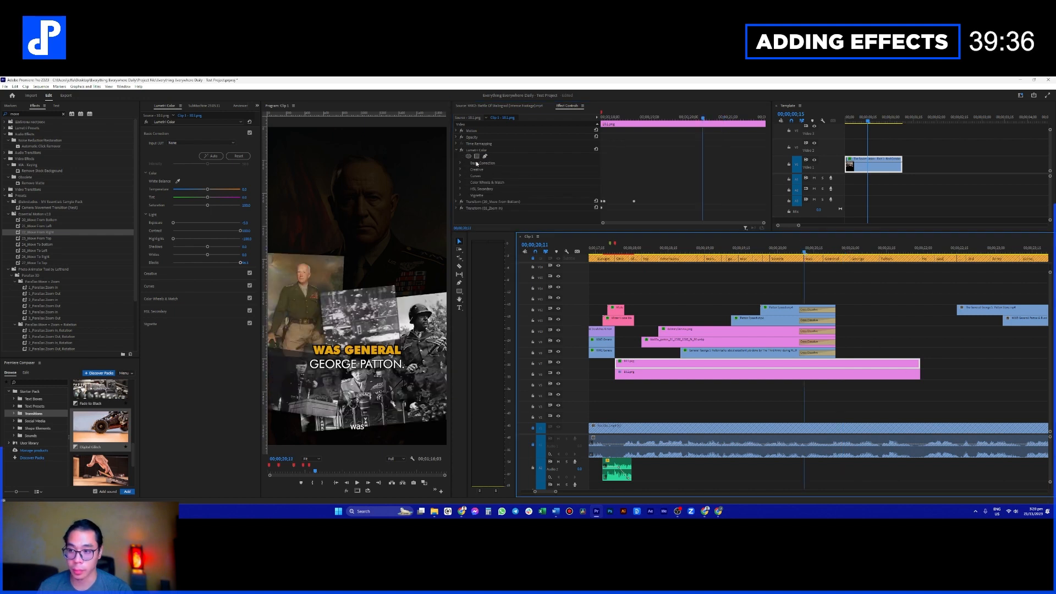
click(461, 163)
scroll(493, 195, down, 3)
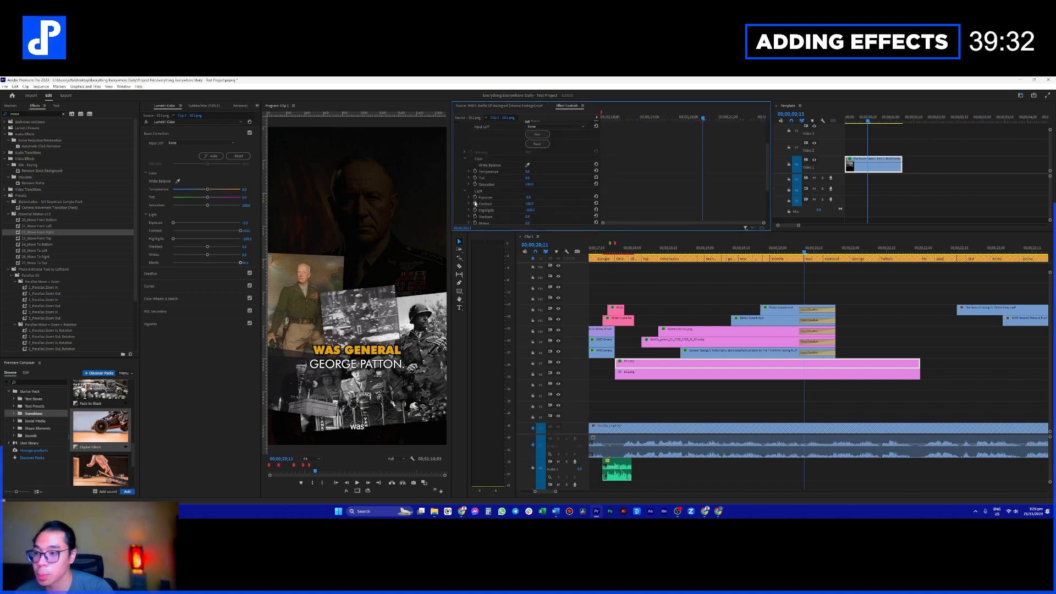
click(475, 197)
click(475, 203)
click(475, 210)
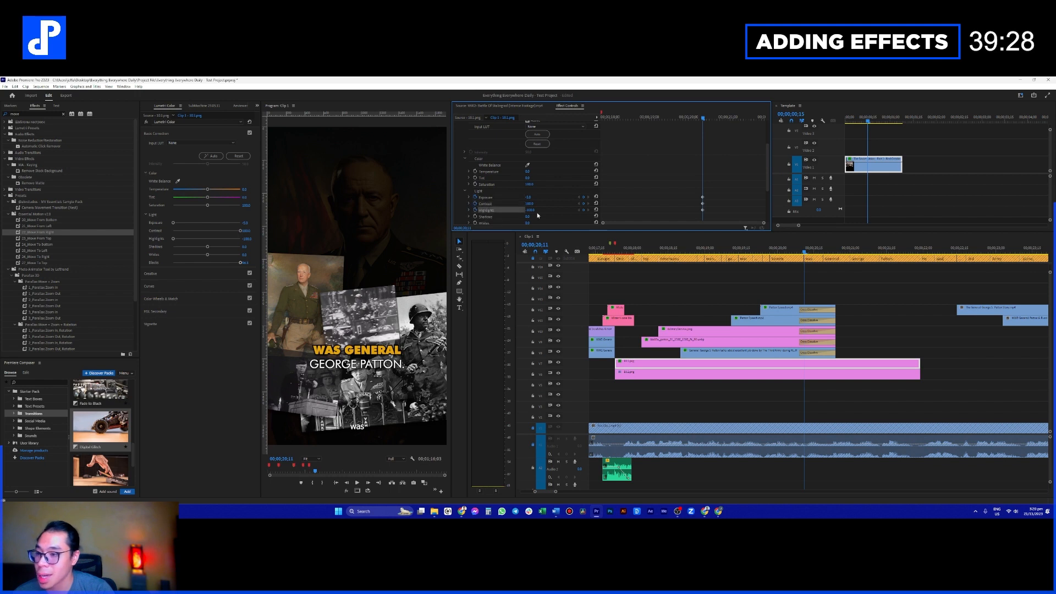
scroll(495, 222, down, 2)
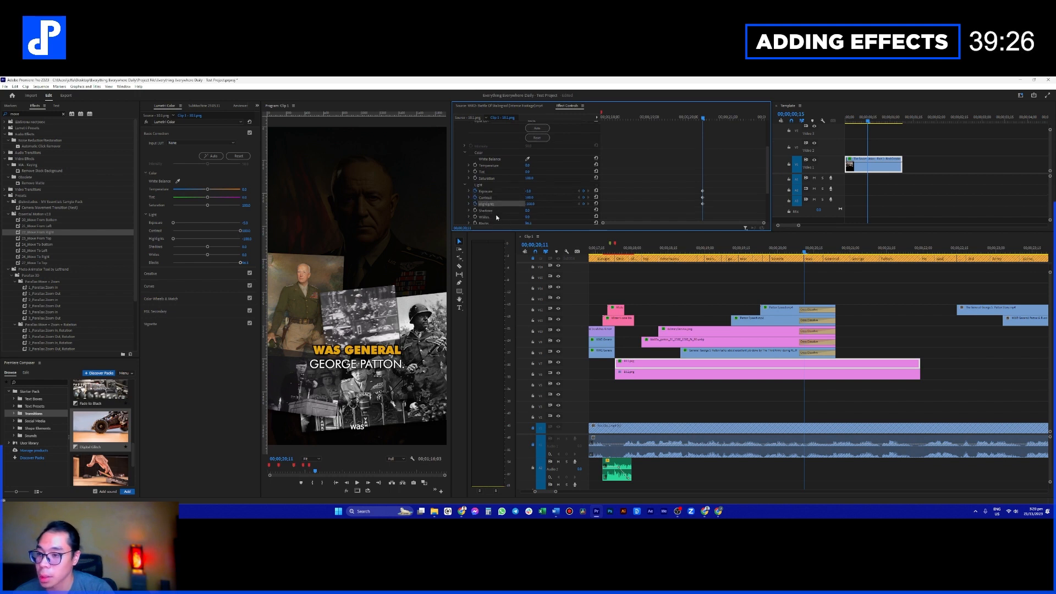
click(476, 204)
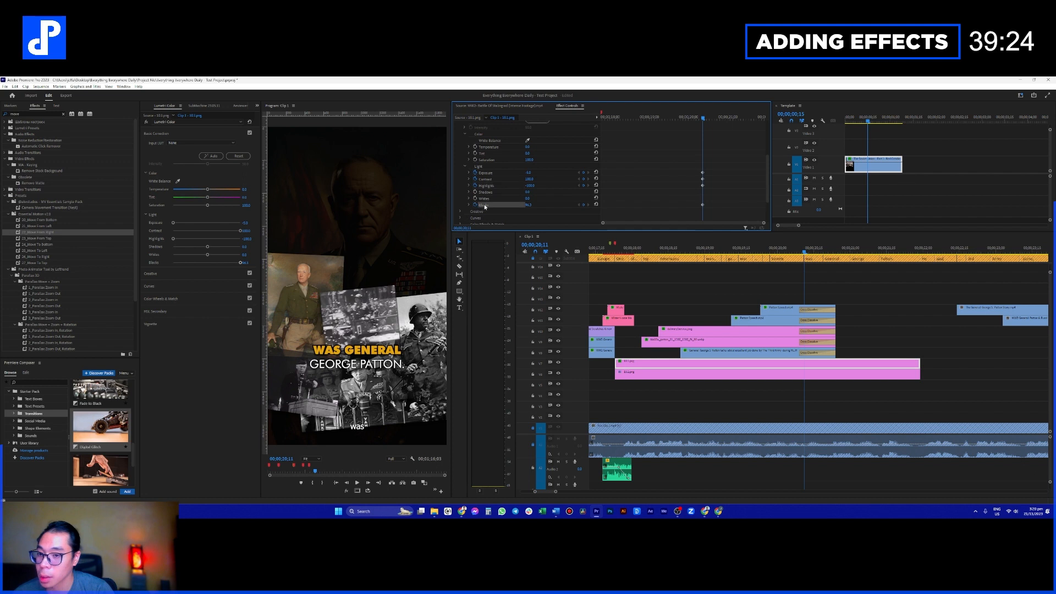
Step: Lower the portrait's whites and shadows partway at the same frame and keyframe both alongside the other light settings
drag(208, 255, 174, 260)
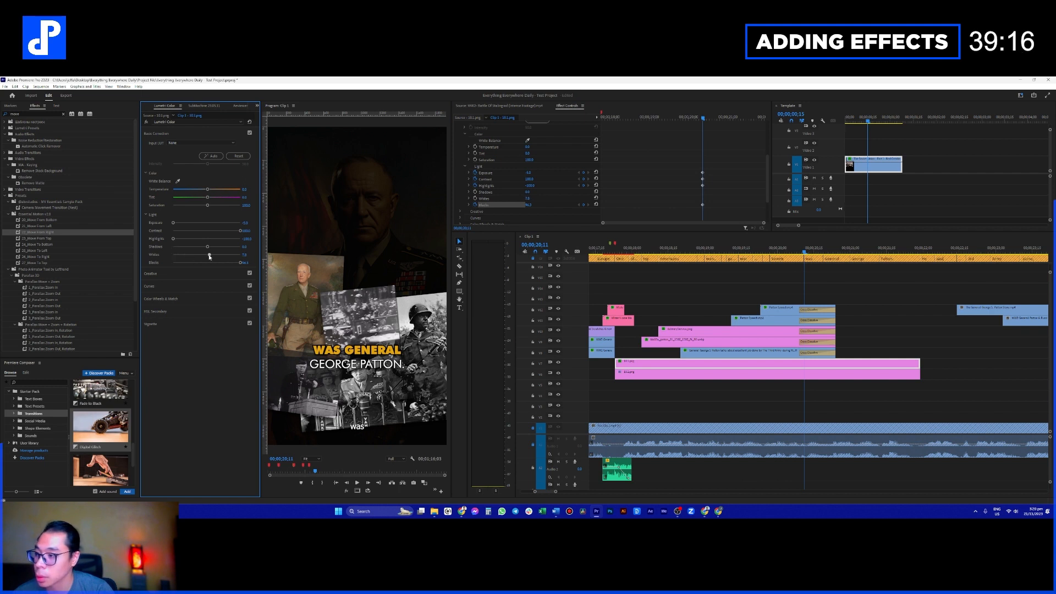
drag(207, 256, 207, 257)
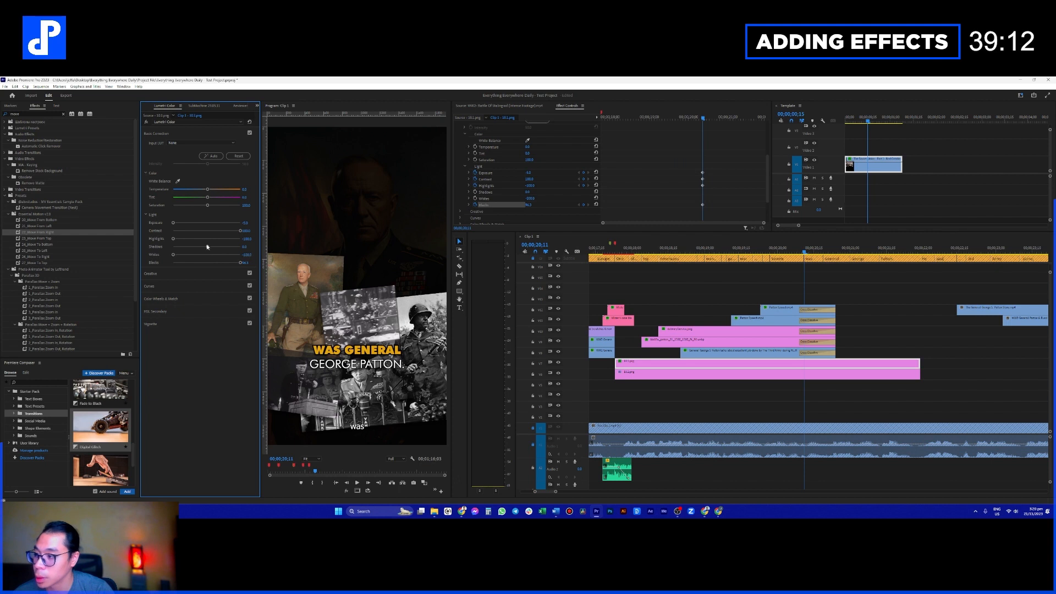
drag(233, 249, 234, 253)
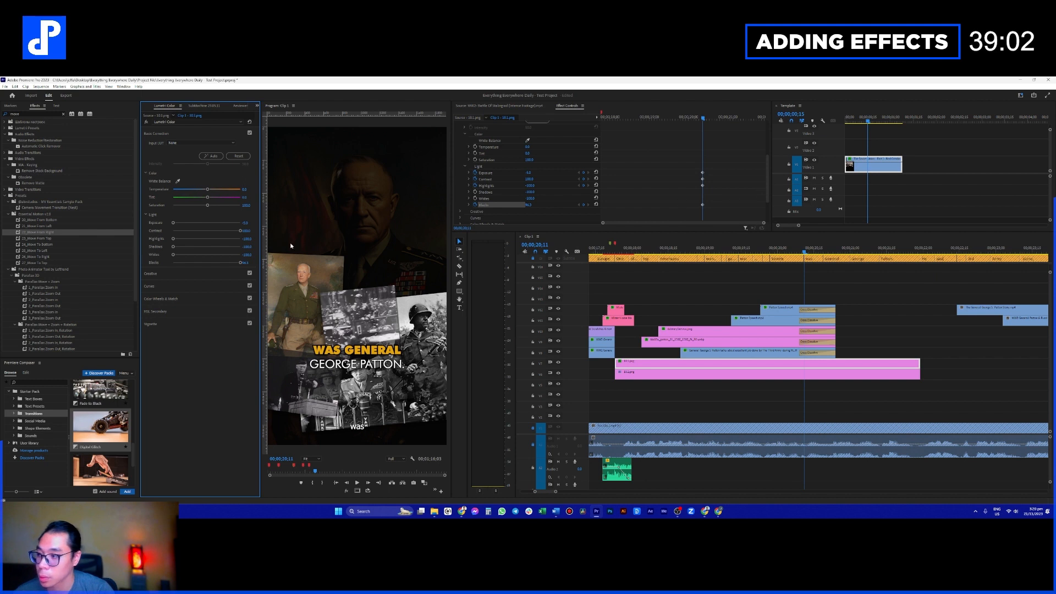
click(523, 198)
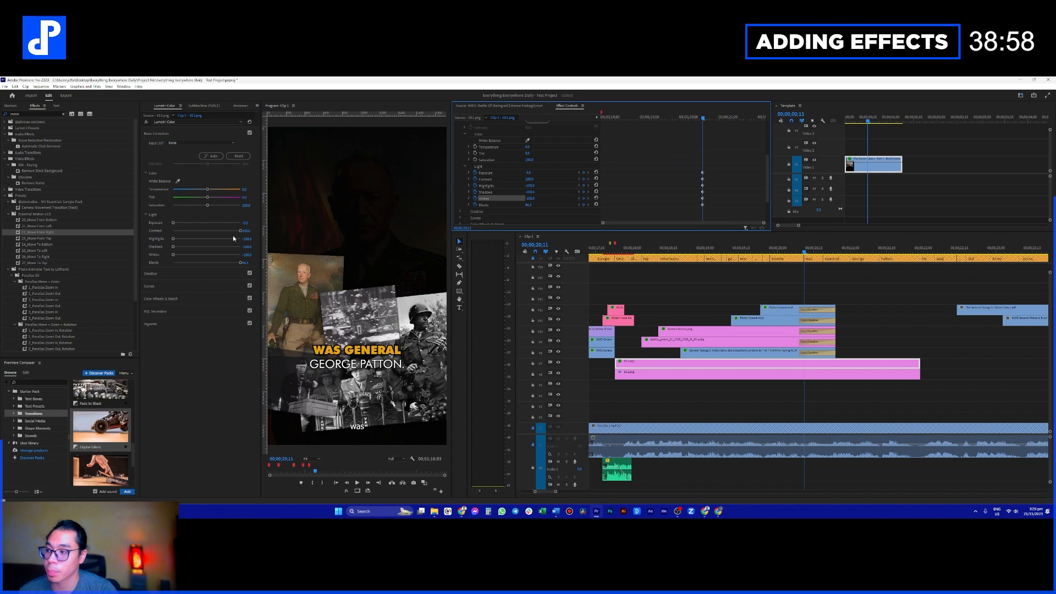
drag(173, 247, 190, 249)
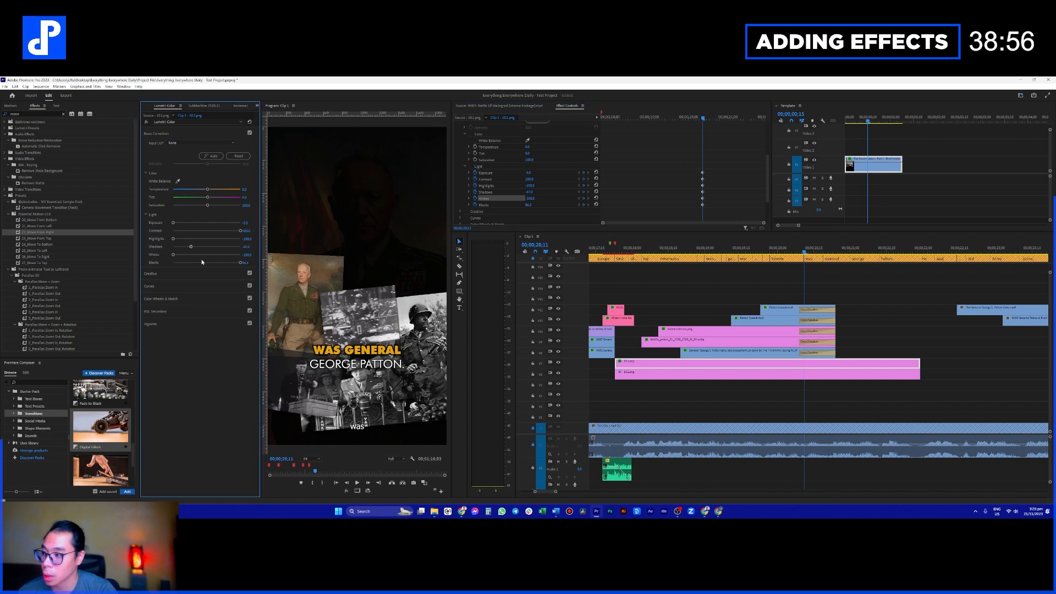
click(184, 256)
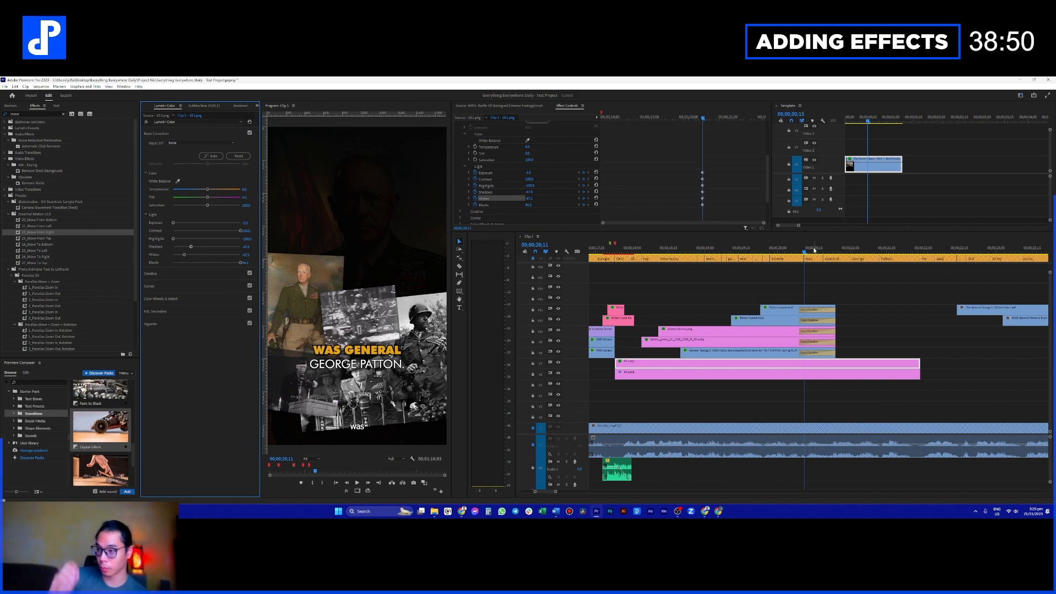
Step: Reset exposure, contrast, highlights, shadows, whites and blacks to default just after the collage dissolve, keyframing the portrait's return to full brightness
drag(811, 252, 839, 251)
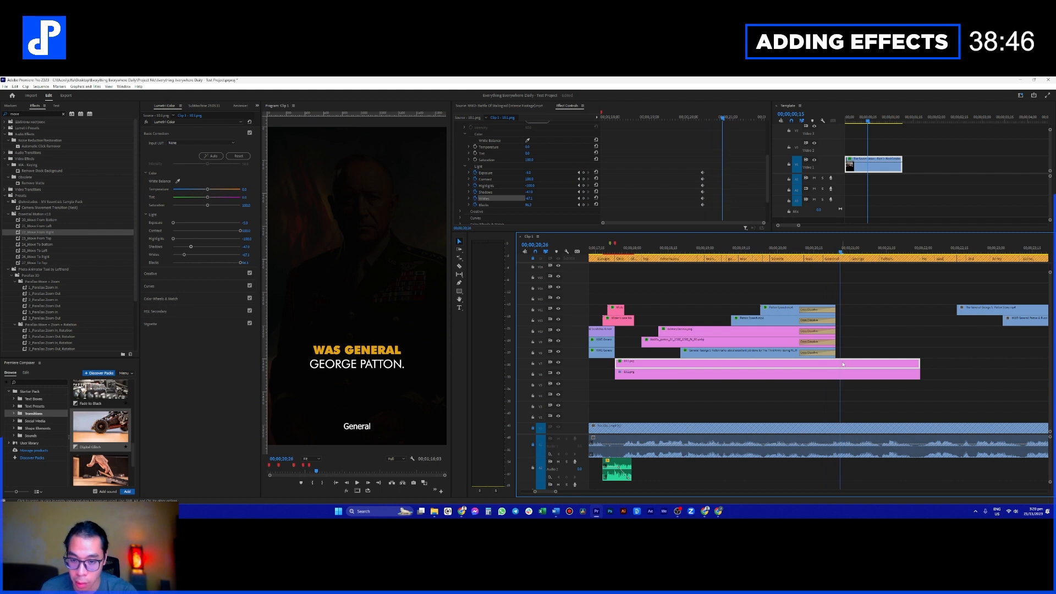
click(596, 172)
click(596, 179)
click(596, 186)
click(596, 191)
click(596, 197)
click(596, 204)
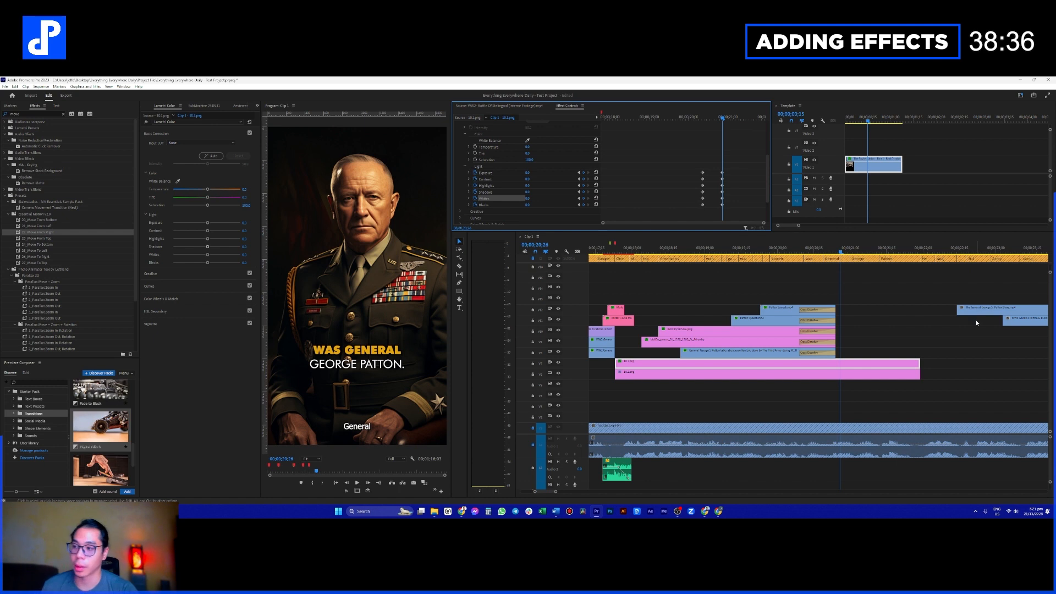
Step: Play back the collage section through the portrait's brightness change
click(611, 254)
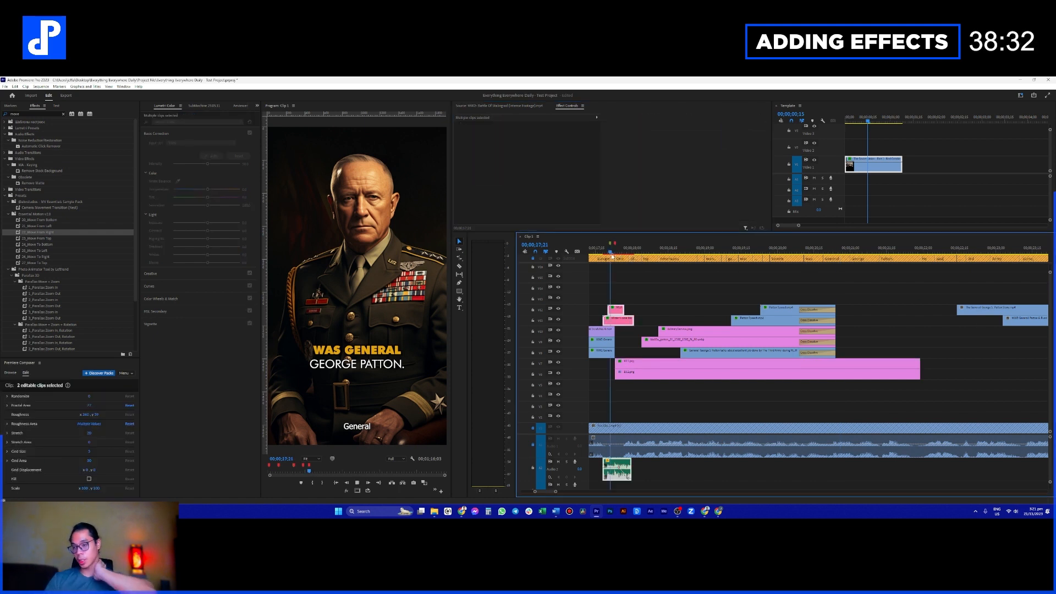
key(space)
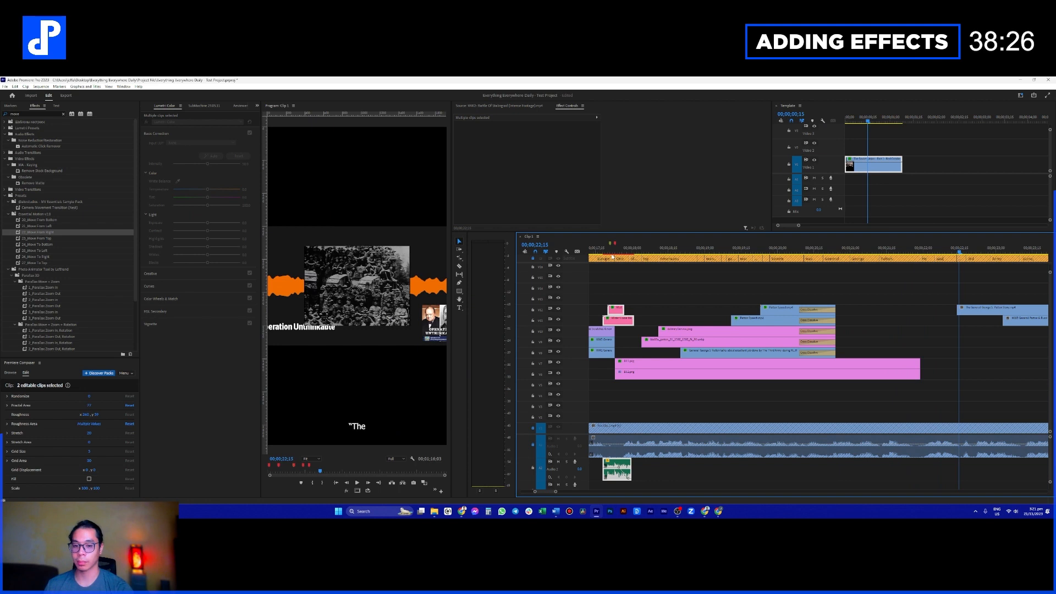
drag(775, 246, 614, 260)
key(space)
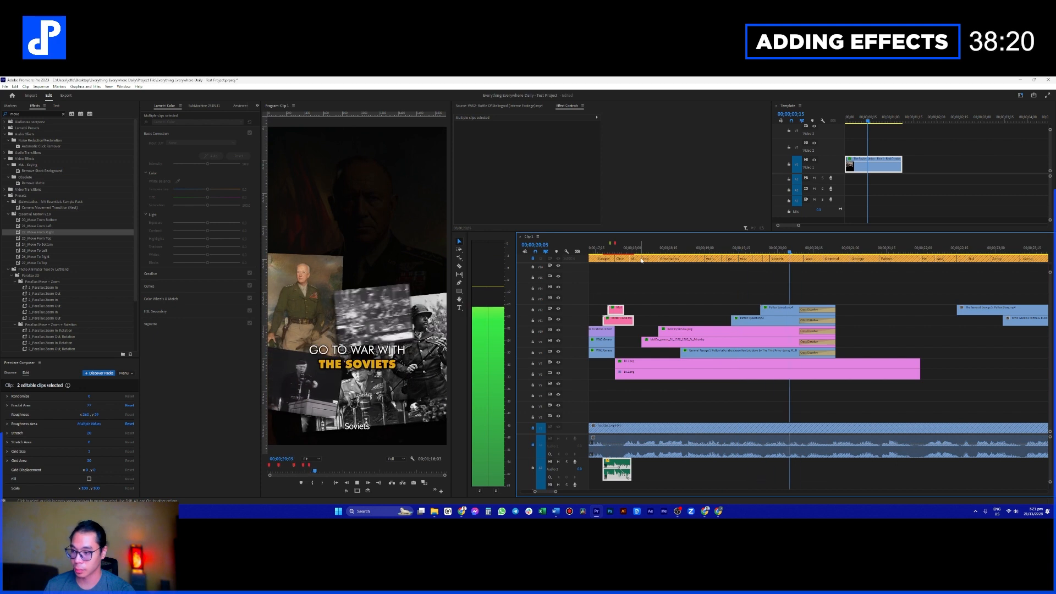
key(space)
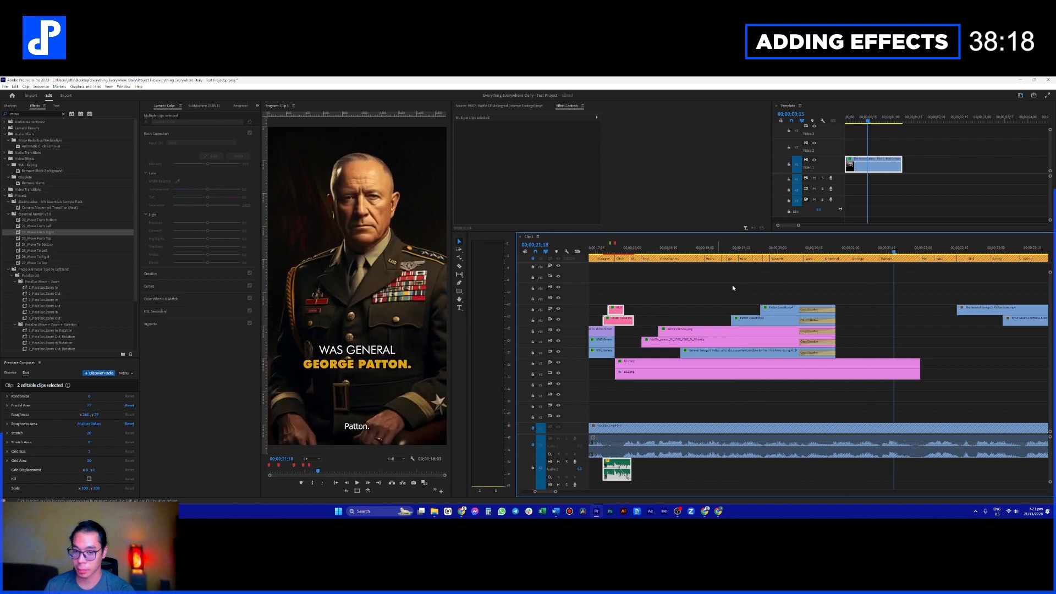
Step: Shift both Patton speech clips to start earlier and extend them back to the collage's shared end
click(782, 250)
click(764, 311)
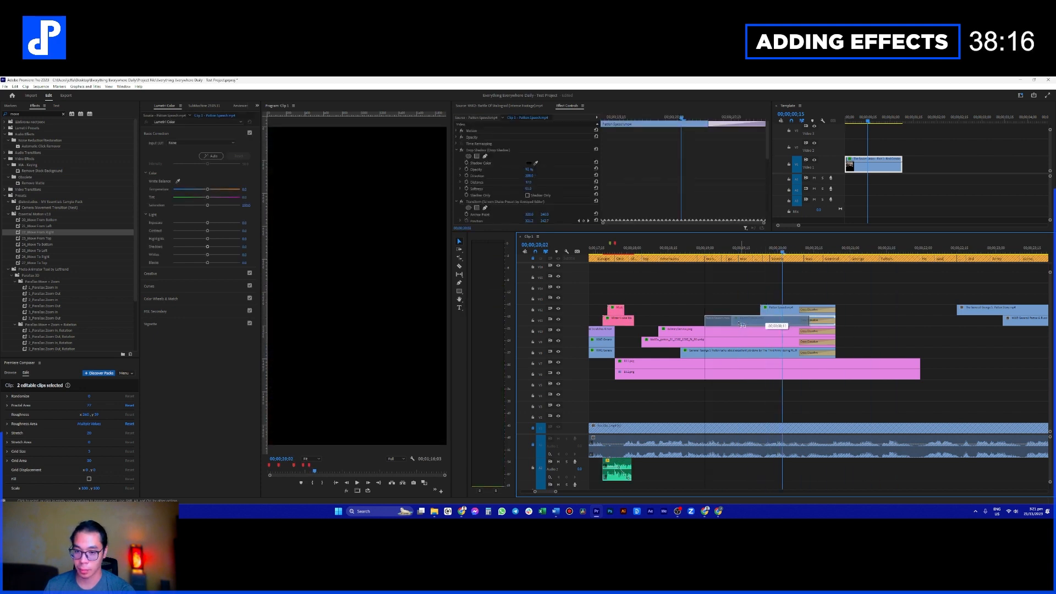
drag(786, 314, 835, 321)
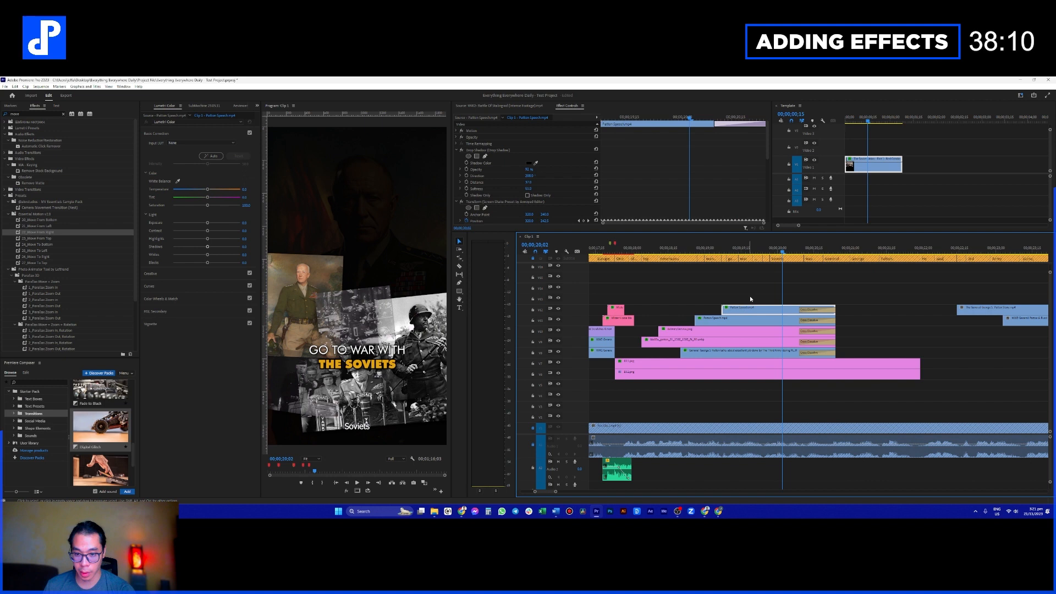
Step: Move the ending slide-in position keyframes of both Patton speech clips earlier to make their entrances faster
scroll(639, 187, down, 2)
drag(688, 176, 644, 177)
click(728, 320)
scroll(673, 201, down, 5)
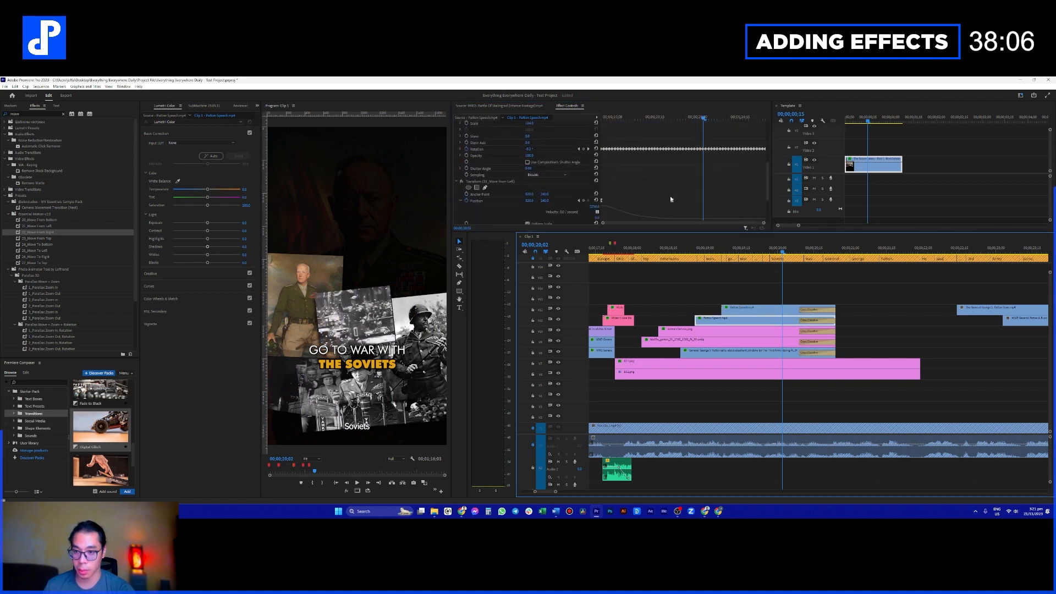
drag(670, 144, 643, 146)
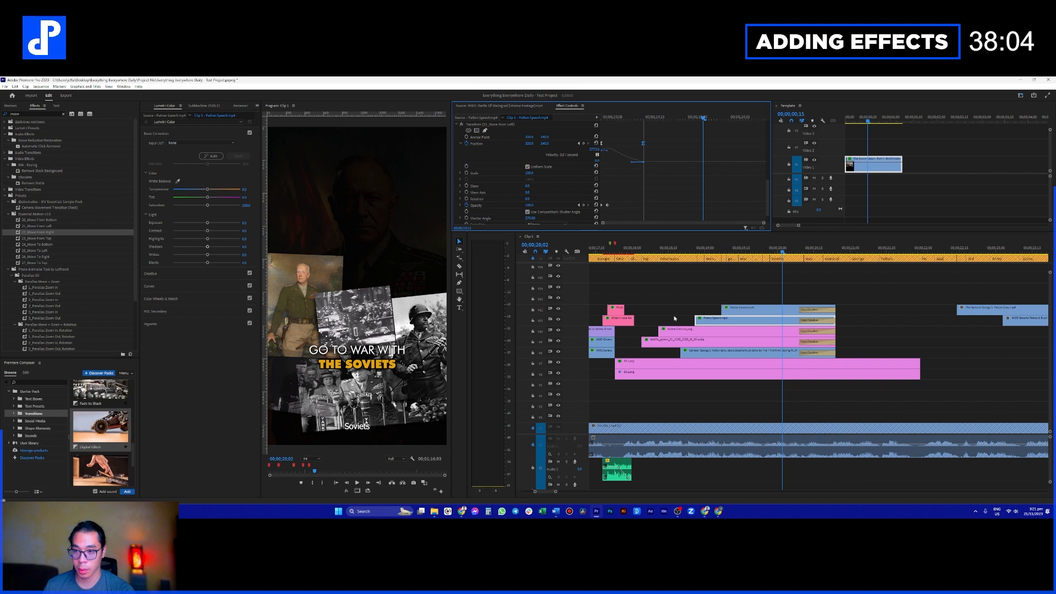
Step: Move the ending slide-in position keyframes of the group footage and the upper collage still earlier to shorten their entrances
click(694, 352)
scroll(668, 192, down, 2)
mouse_move(664, 152)
mouse_down()
mouse_move(630, 152)
mouse_move(649, 152)
mouse_up()
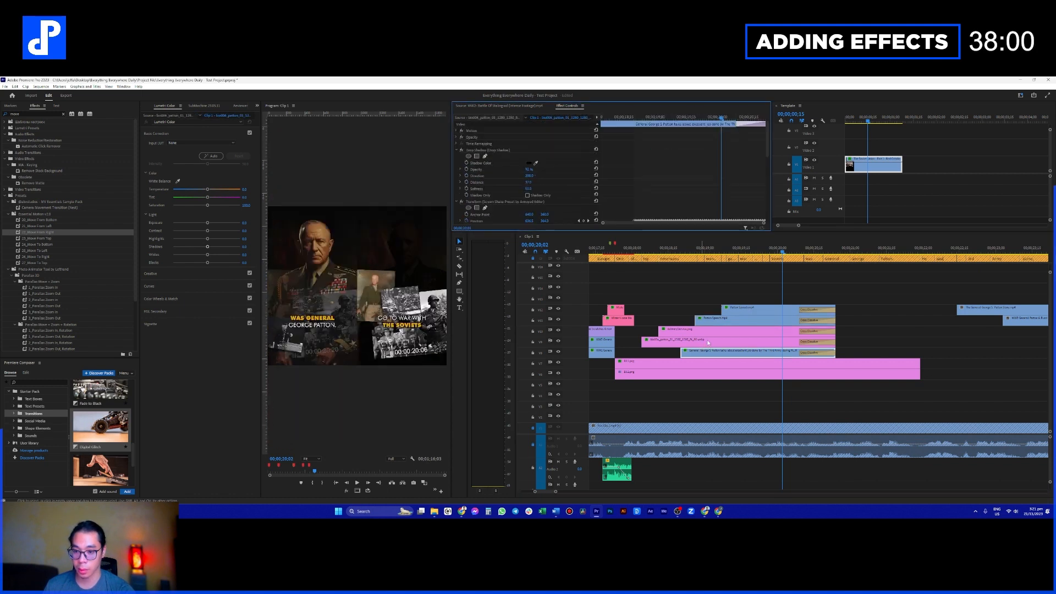
click(708, 340)
click(680, 330)
scroll(672, 203, down, 4)
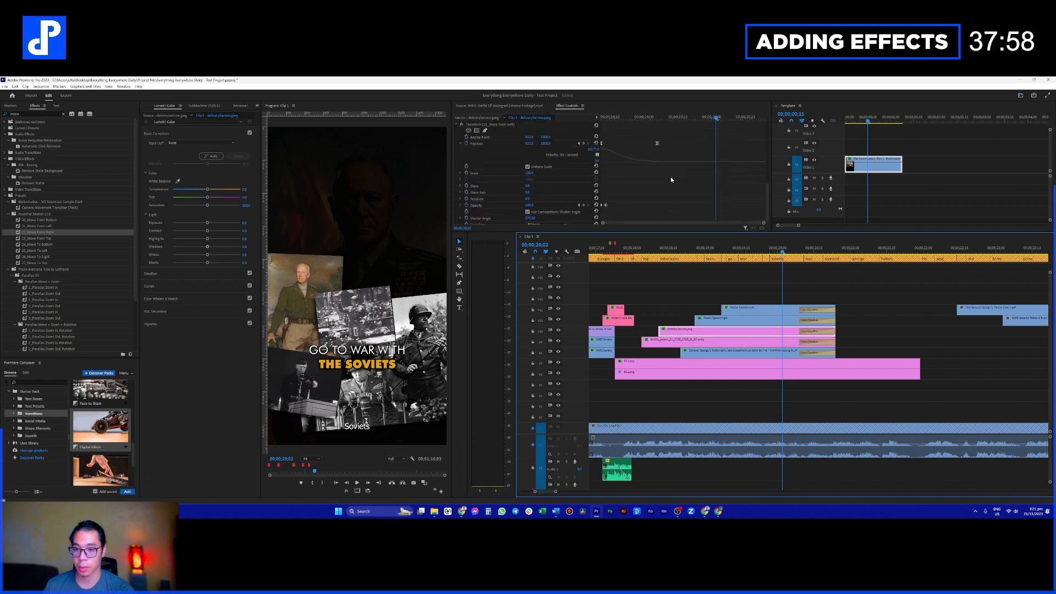
drag(657, 143, 646, 151)
Step: Play back the start of the collage to check the faster slide-ins
click(638, 249)
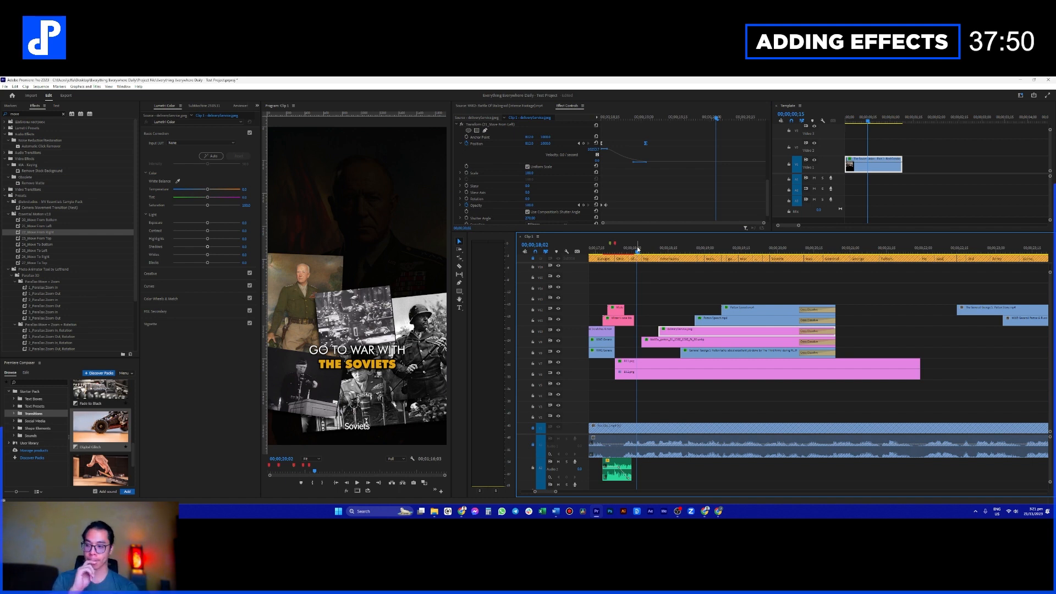
scroll(703, 316, down, 6)
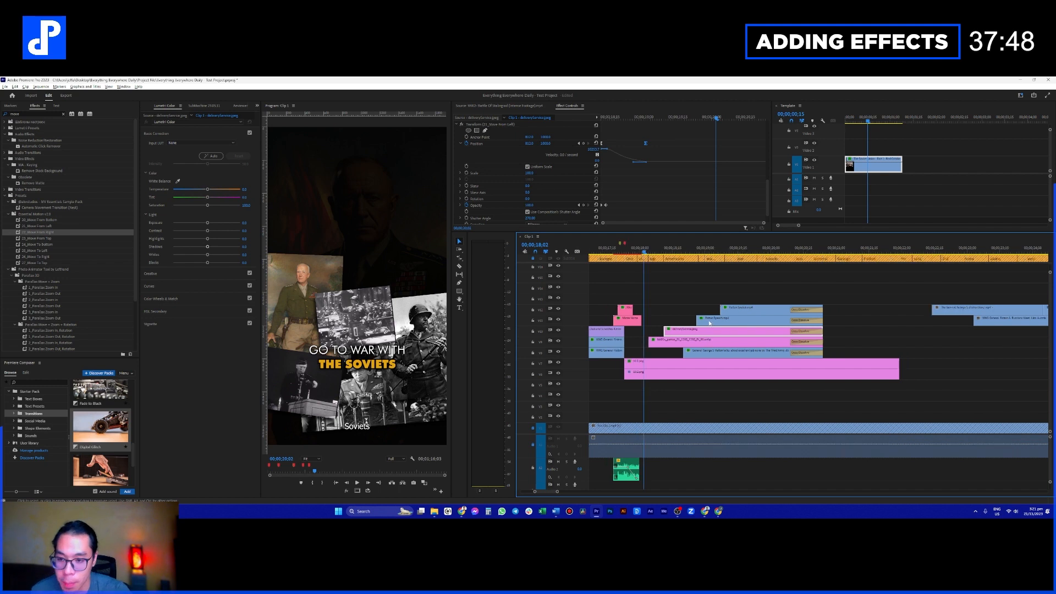
scroll(662, 315, up, 4)
key(space)
key(space)
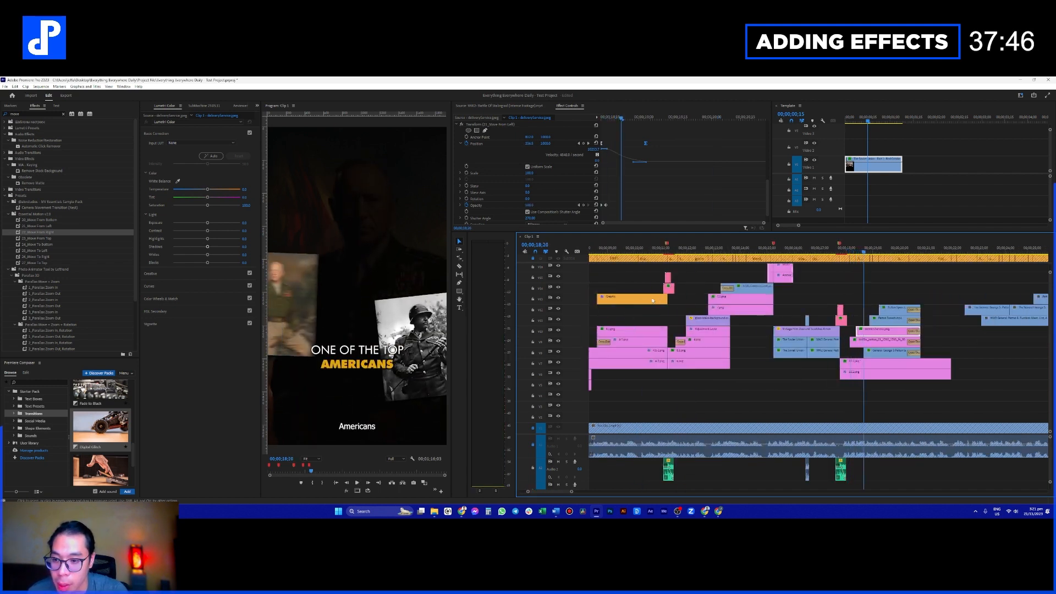
Step: Copy the earlier green bar graphic above the end of the collage and cut it off where the portrait background ends
click(633, 330)
drag(639, 298, 951, 300)
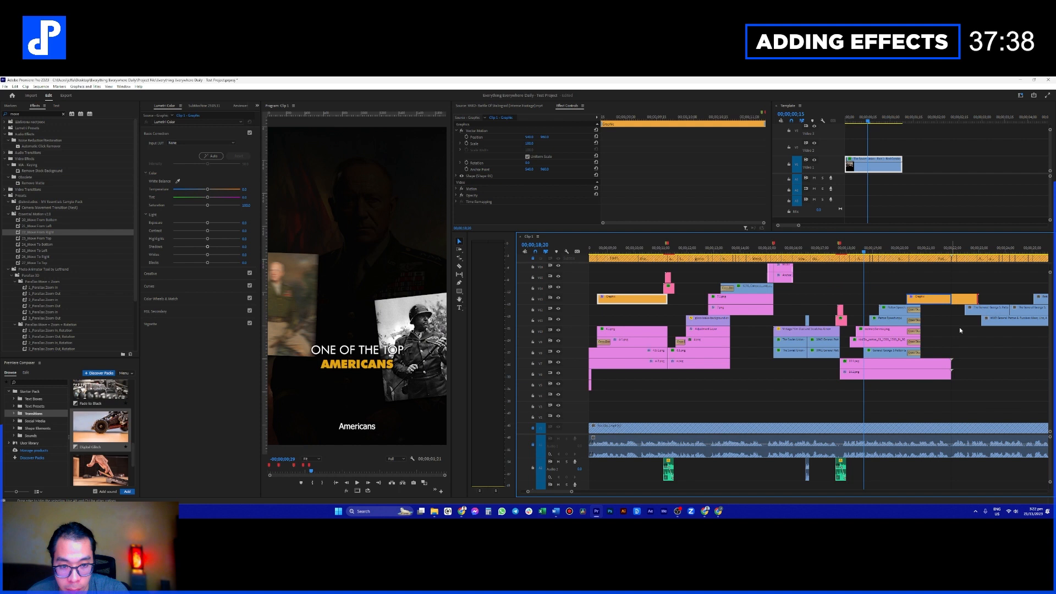
scroll(951, 338, up, 3)
scroll(950, 339, down, 1)
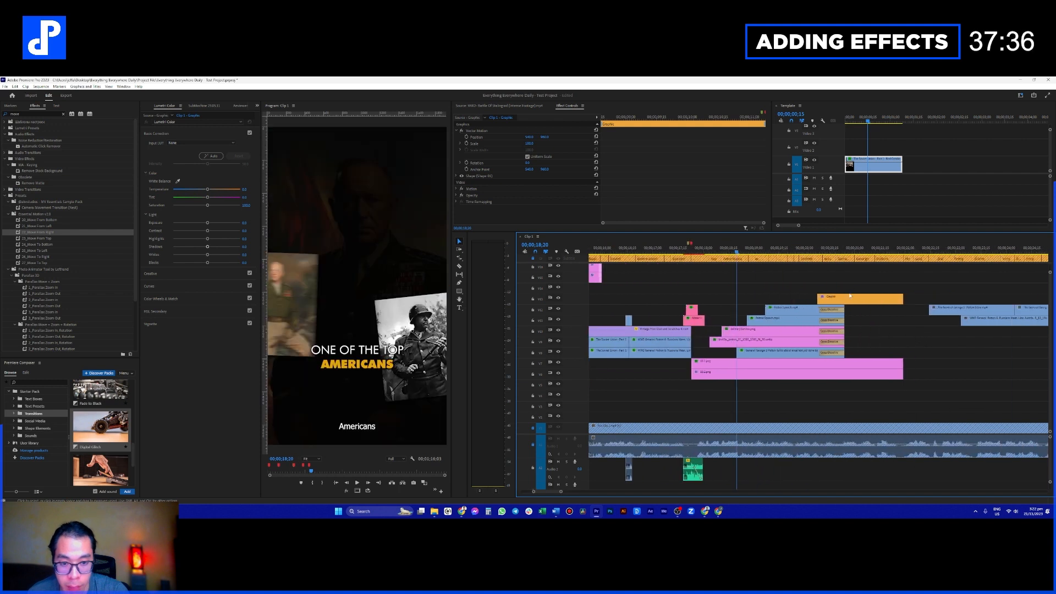
Step: Play back the copied bar graphic over the brightening portrait
click(804, 249)
key(space)
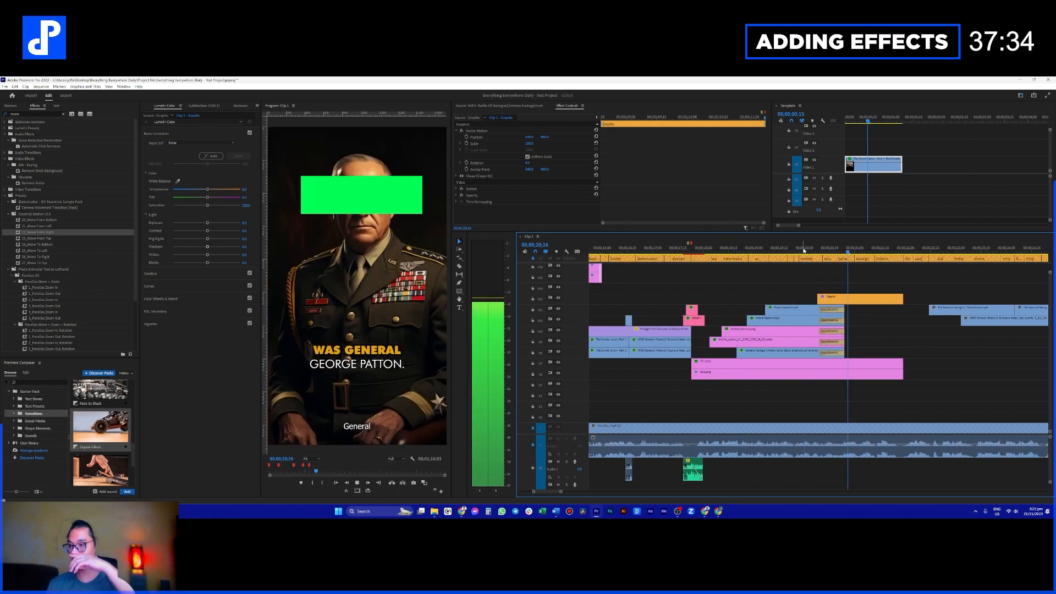
key(space)
scroll(847, 282, down, 3)
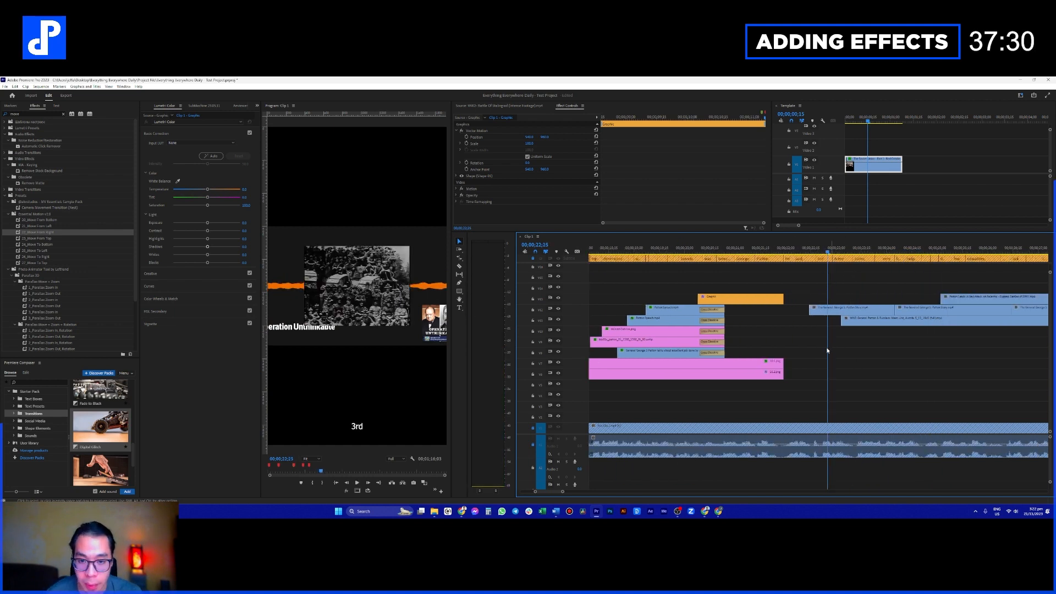
scroll(800, 340, down, 1)
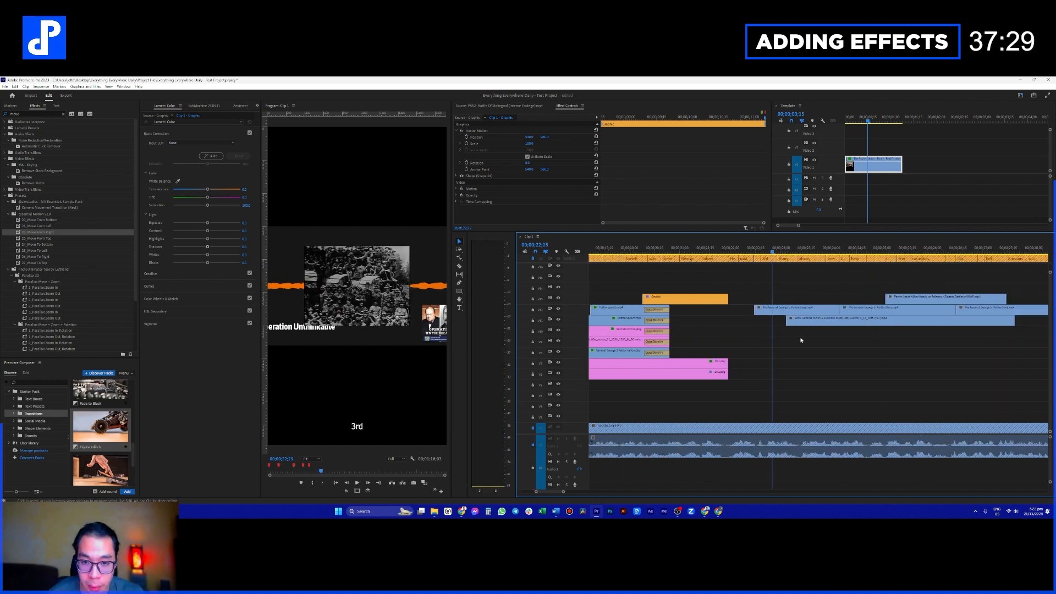
click(740, 343)
scroll(759, 355, down, 3)
scroll(764, 359, up, 4)
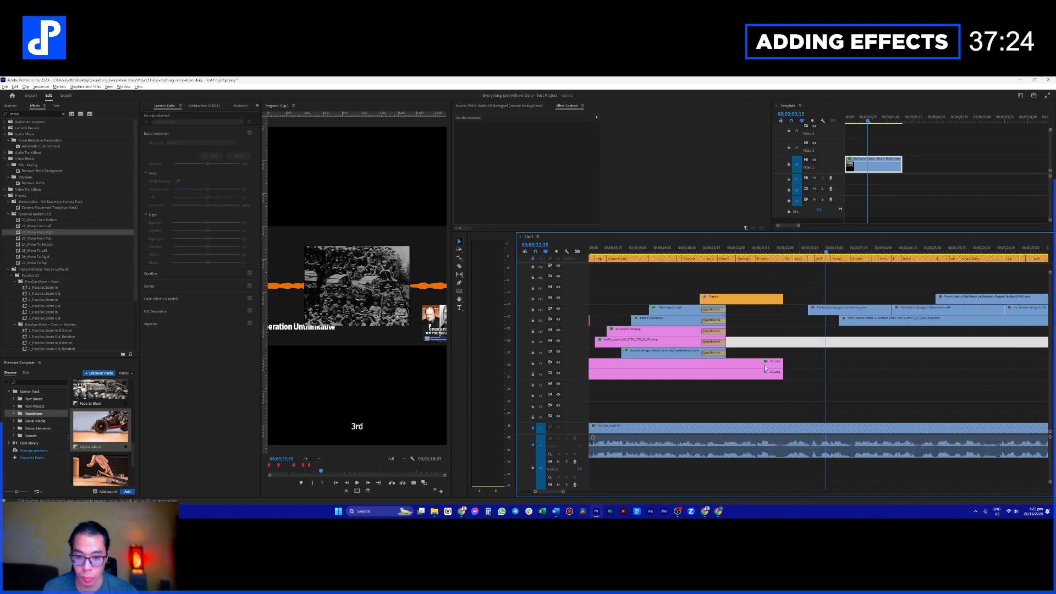
Step: Extend the portrait clip and its background clip to the start of the next collage
click(808, 333)
scroll(753, 305, down, 1)
click(722, 251)
drag(739, 342, 753, 385)
drag(746, 374, 883, 373)
drag(972, 366, 973, 366)
scroll(910, 373, down, 1)
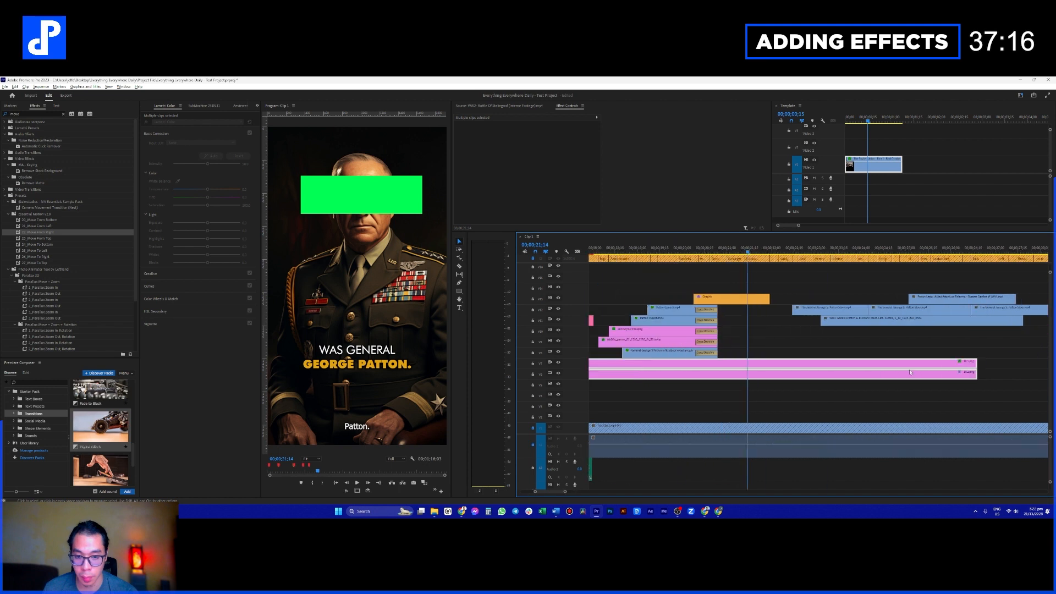
scroll(863, 364, down, 1)
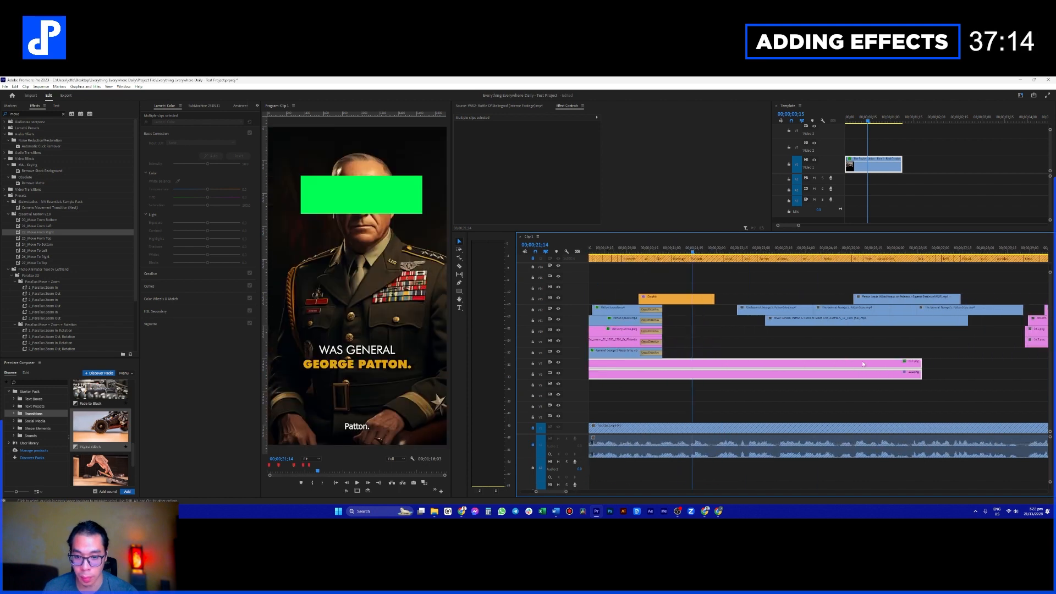
scroll(866, 365, down, 1)
drag(909, 368, 1005, 364)
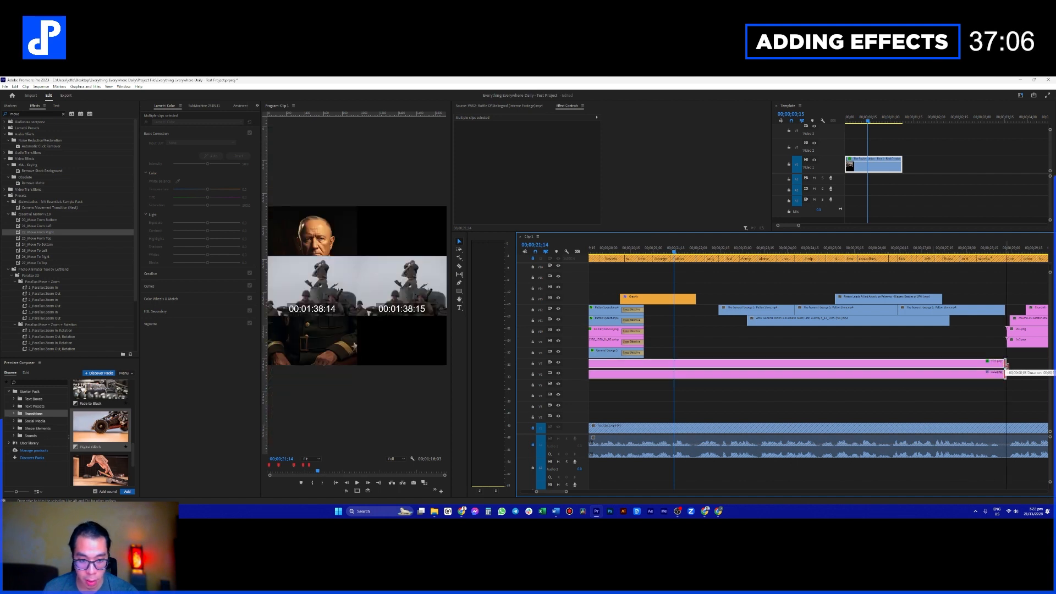
key(ctrl+z)
click(863, 345)
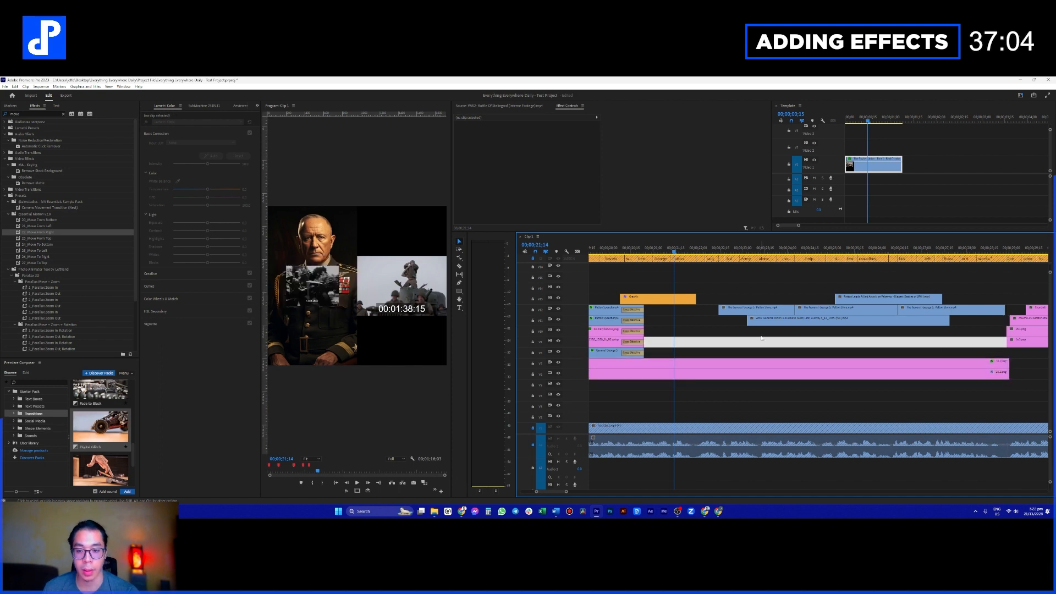
click(862, 351)
Step: Place an adjustment layer above the portrait up to the next collage and move the archive footage clips to the tracks below
click(257, 105)
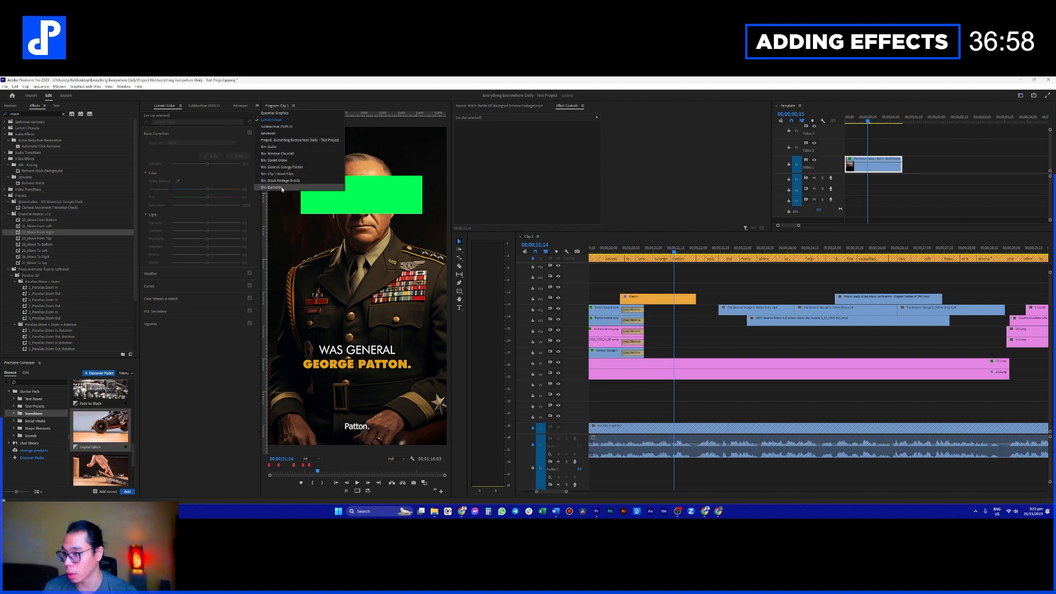
click(286, 140)
drag(186, 140, 720, 353)
drag(1022, 361, 1007, 353)
drag(774, 275, 901, 418)
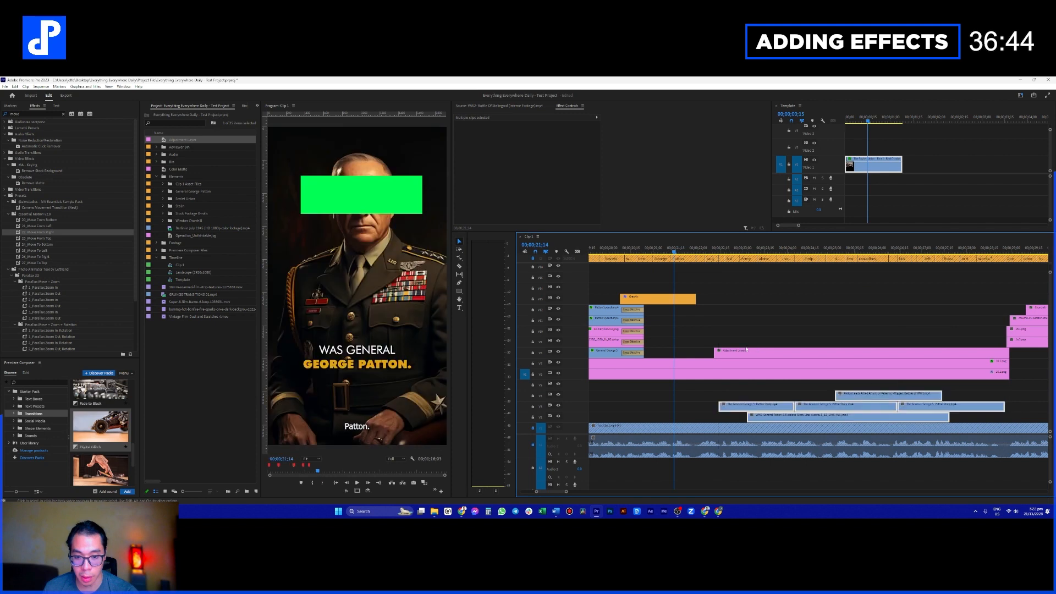
Step: Extend the adjustment layer's start back to just after the end of the green bar graphic
click(724, 352)
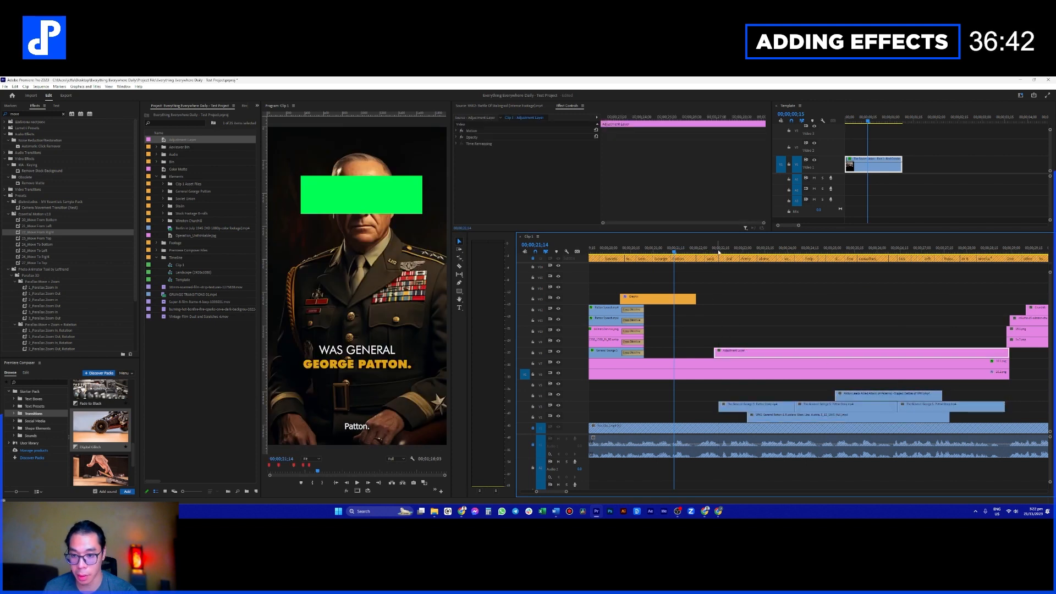
drag(717, 252, 729, 251)
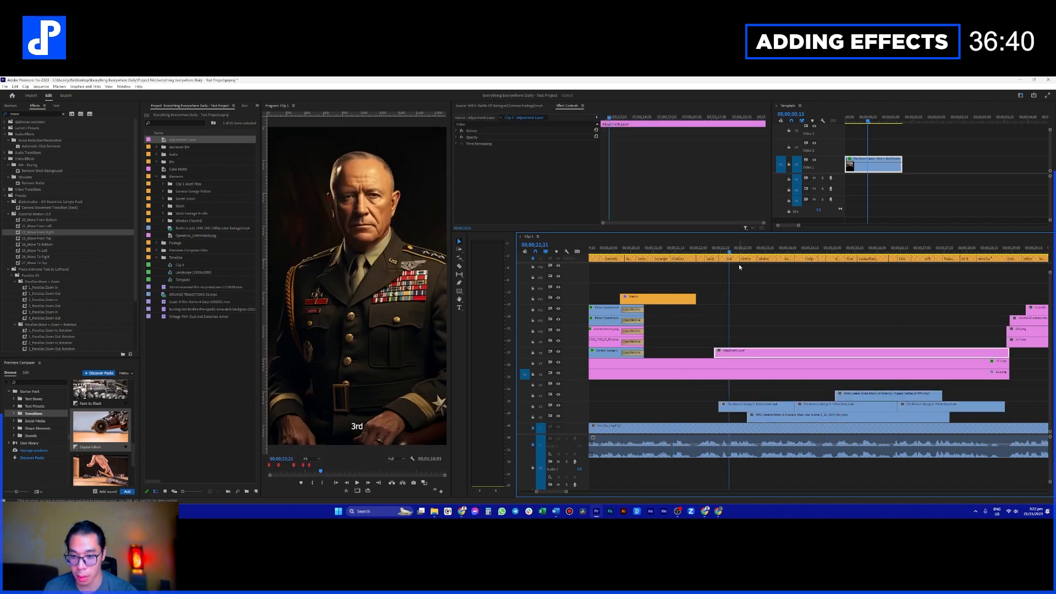
key(Left)
key(Left)
key(equal)
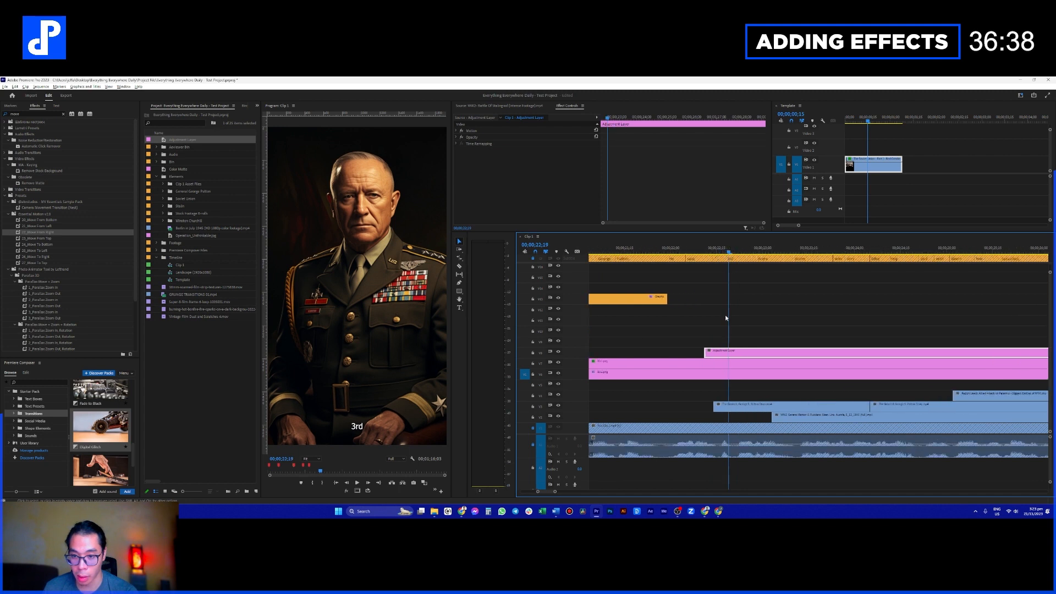
key(equal)
drag(700, 352, 654, 352)
Step: Apply Gaussian Blur to the adjustment layer and keyframe its blurriness to increase from the layer's start to 22:18
click(680, 251)
drag(680, 252, 725, 252)
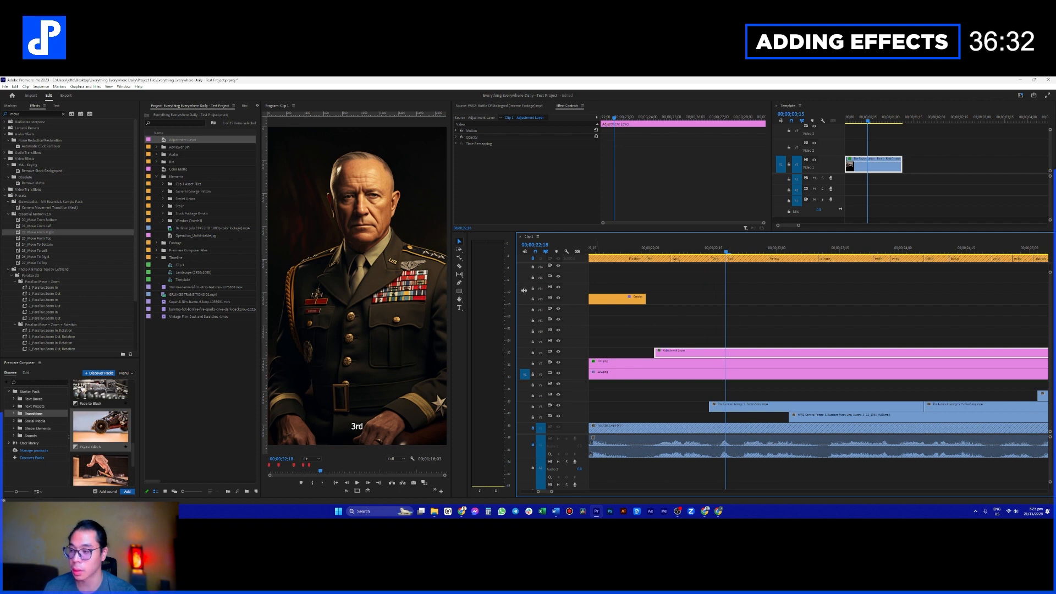
click(34, 113)
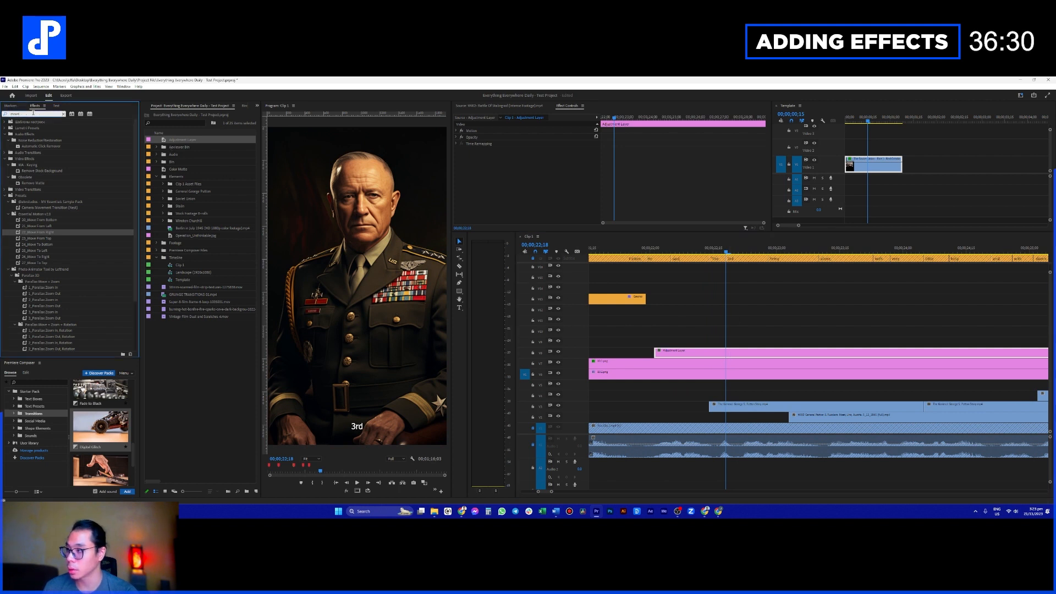
text(blur)
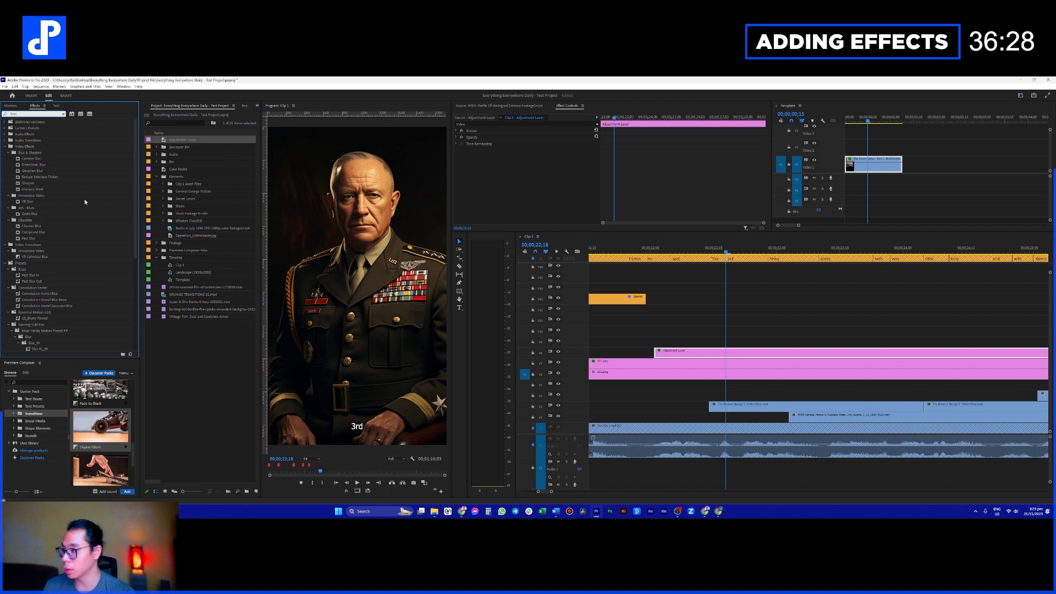
drag(44, 170, 683, 351)
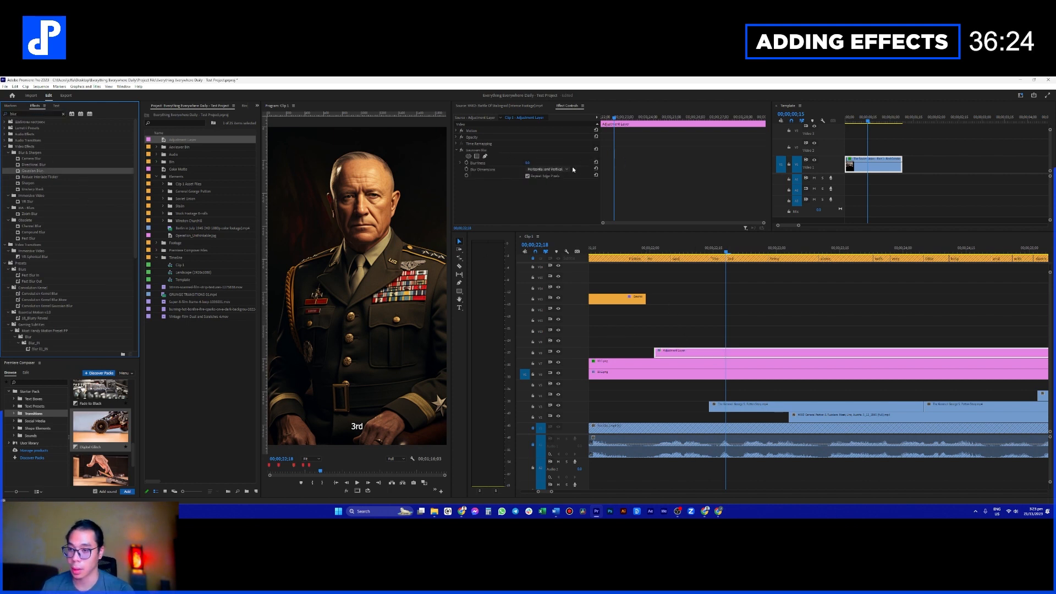
click(466, 162)
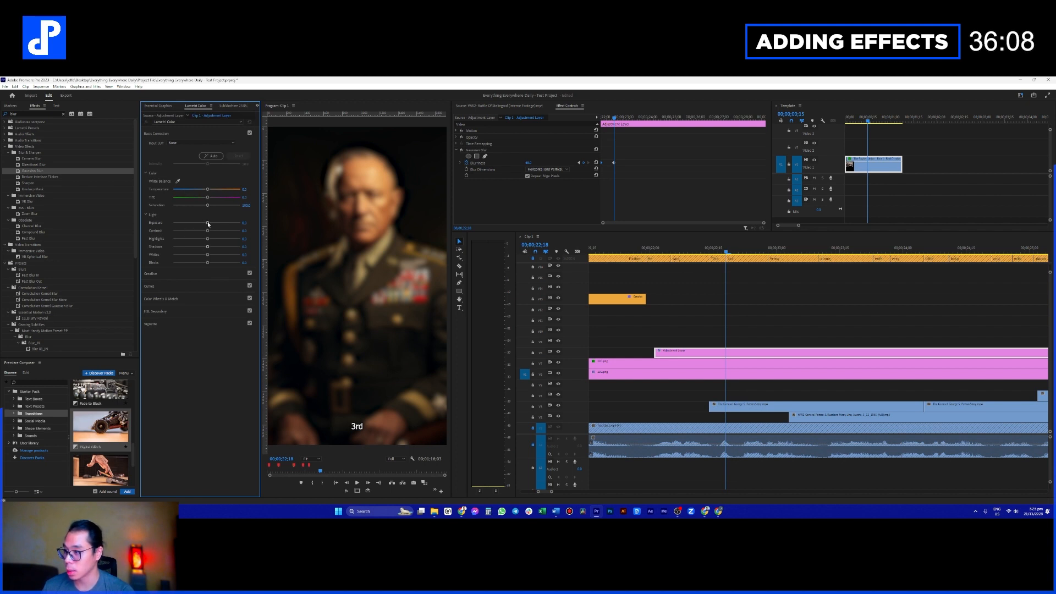
Step: Lower the adjustment layer's exposure to darken the blurred portrait and enable exposure keyframing where the blur-in ends
drag(207, 222, 193, 223)
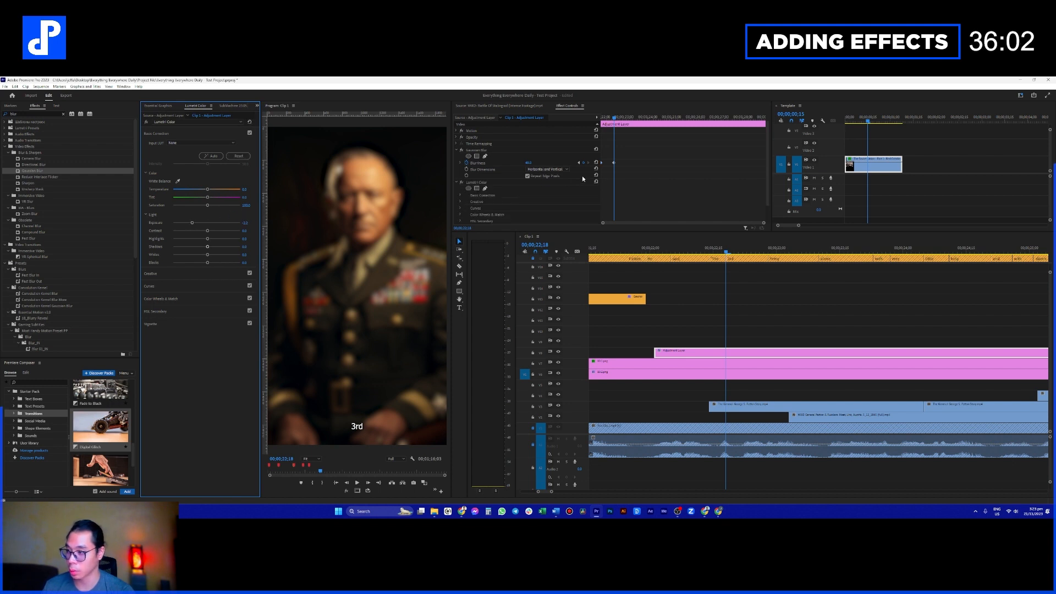
click(624, 186)
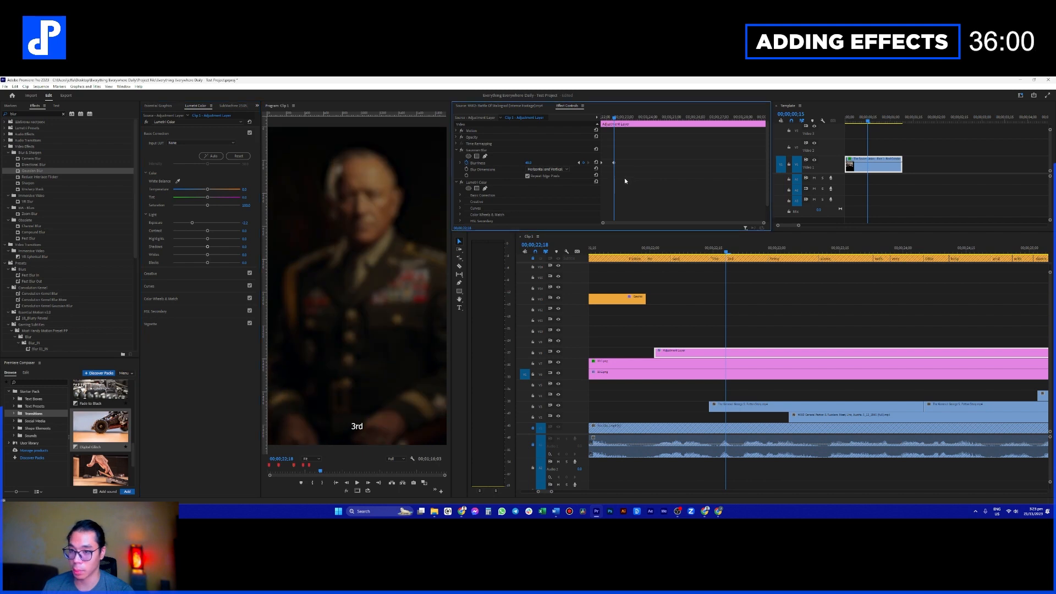
click(461, 196)
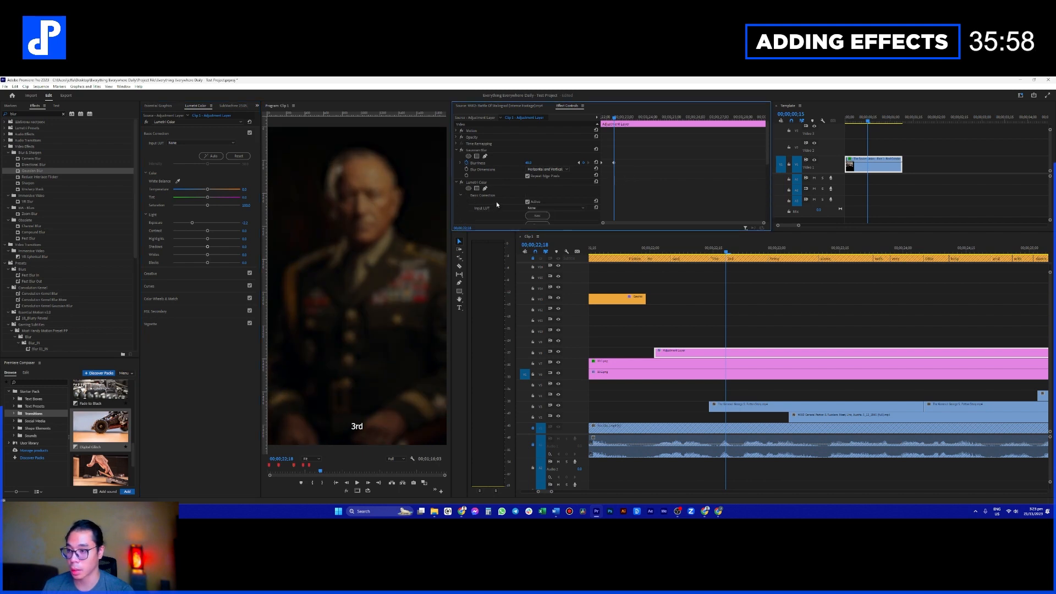
scroll(495, 202, down, 3)
click(474, 205)
scroll(628, 199, down, 2)
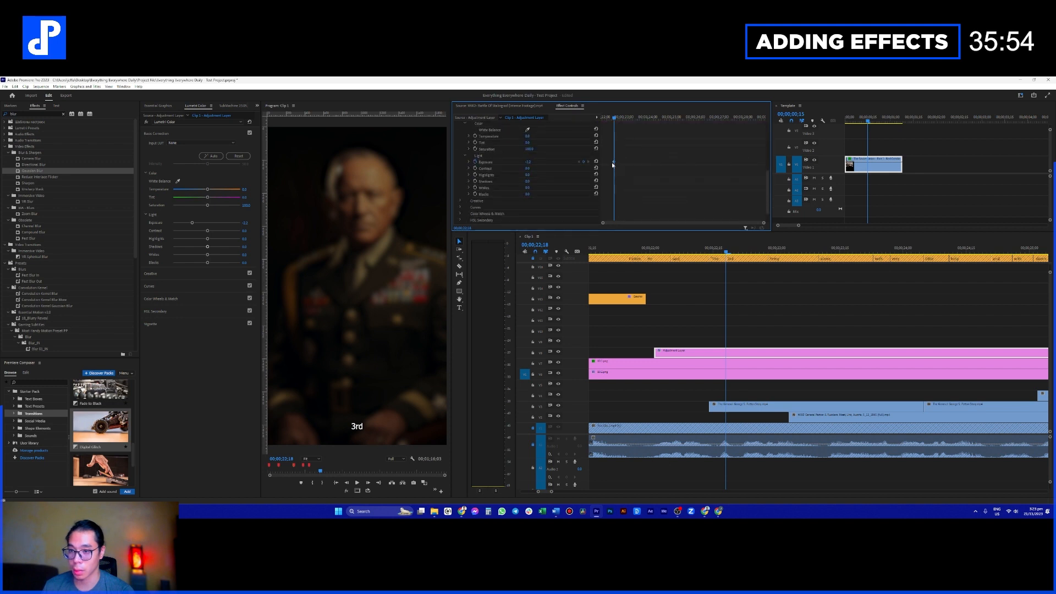
Step: Keyframe the exposure from the adjustment layer's start and move the darkened keyframe earlier, in line with the end of the blur
click(583, 161)
click(595, 162)
scroll(619, 187, up, 1)
click(605, 189)
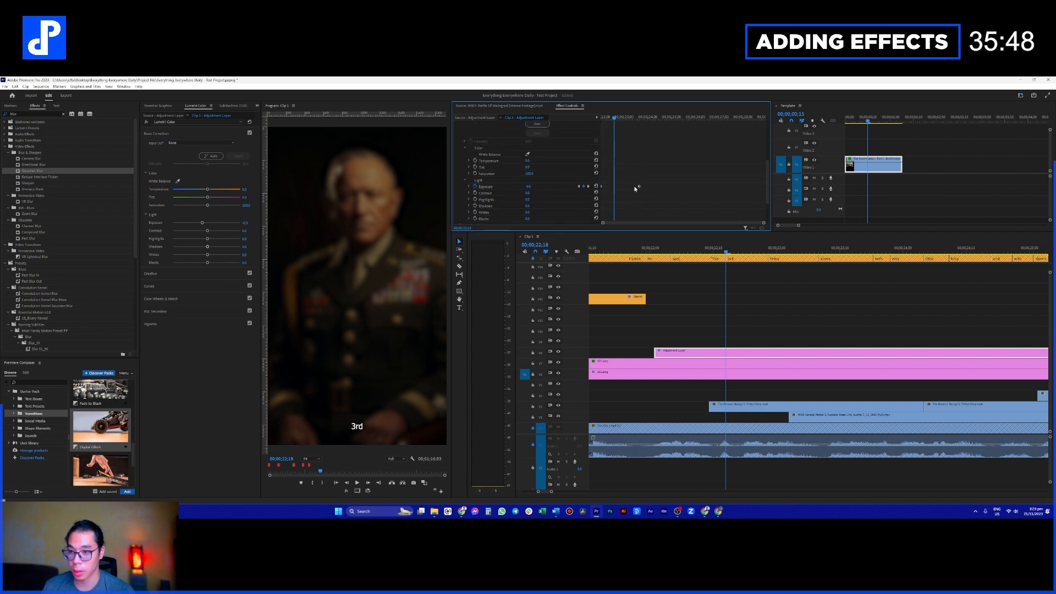
drag(635, 189, 624, 193)
scroll(621, 192, up, 2)
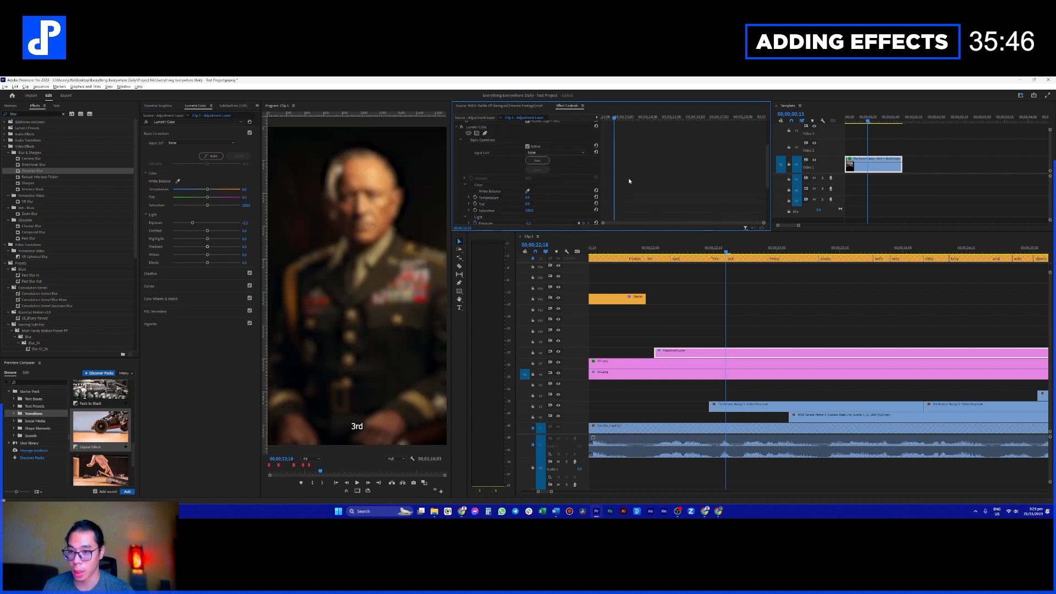
Step: Play back the portrait from the adjustment layer's start to check the blur and darkening
click(679, 286)
click(658, 252)
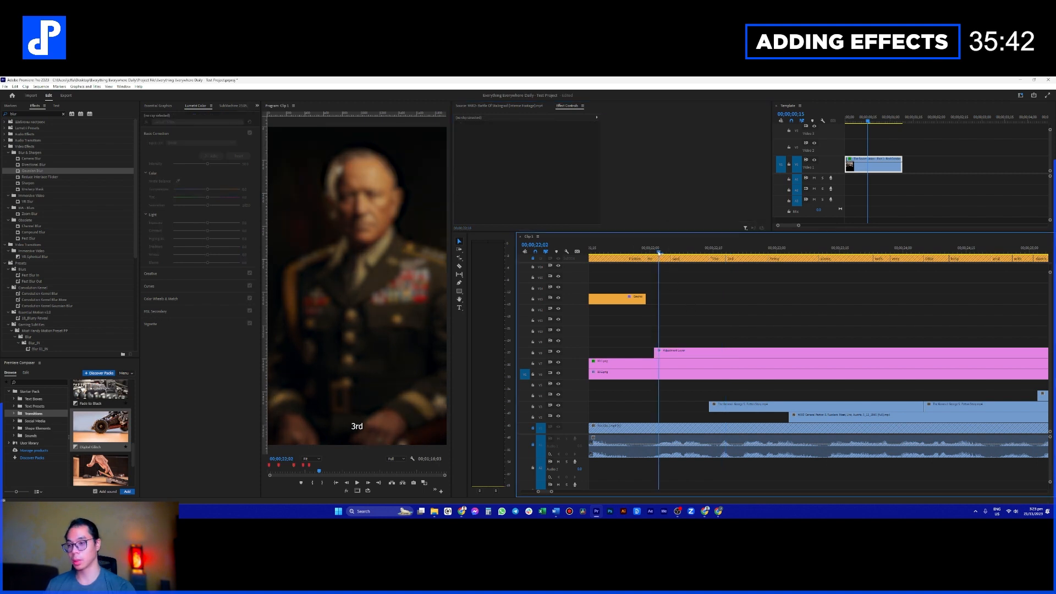
key(space)
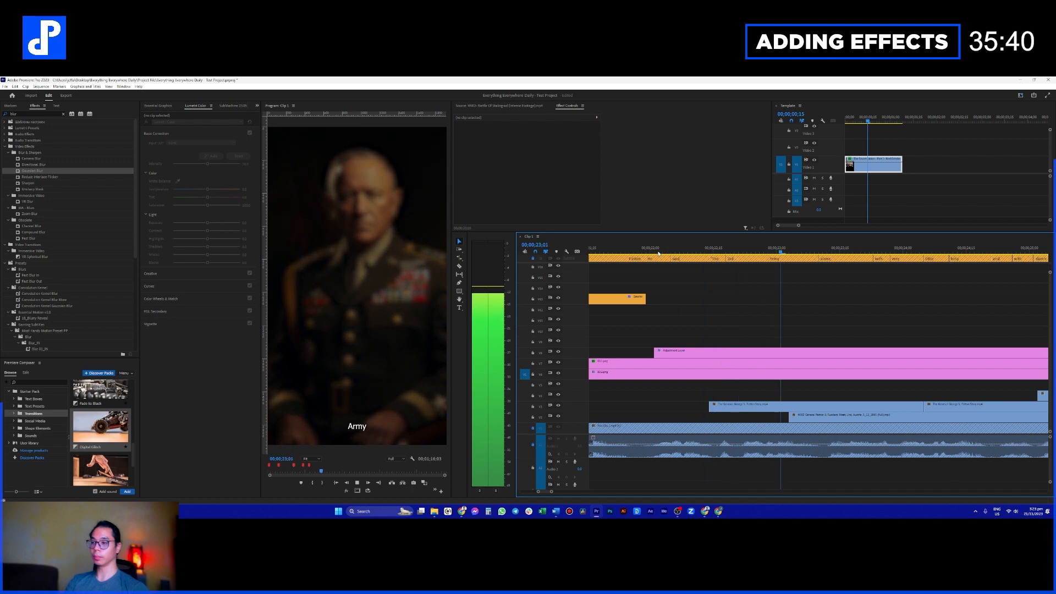
key(space)
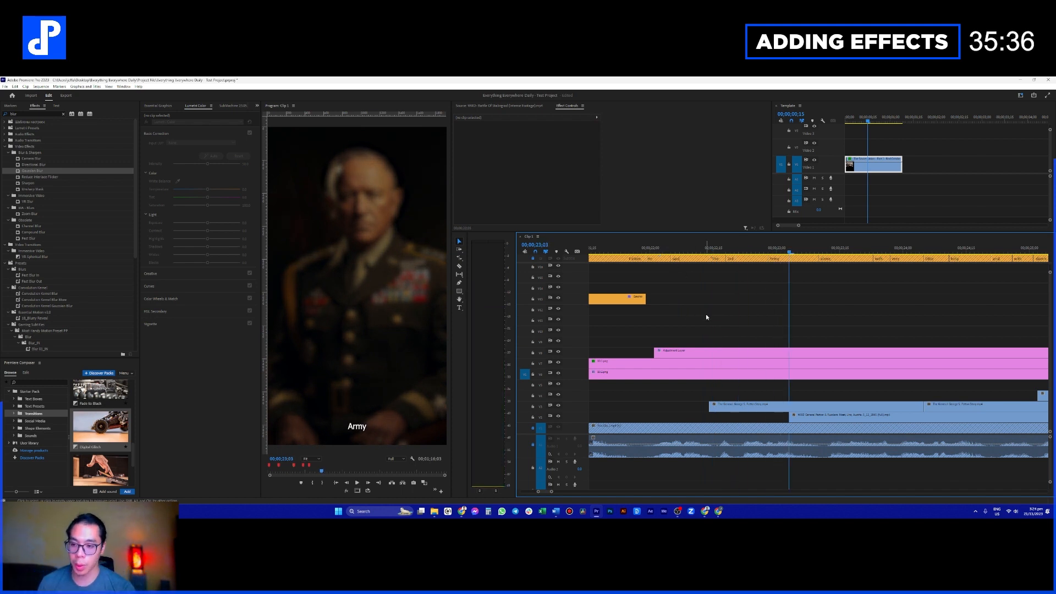
Step: Cut the upper portrait clip at the adjustment layer's start and extend it, the background and the adjustment layer to the next collage
scroll(746, 319, down, 5)
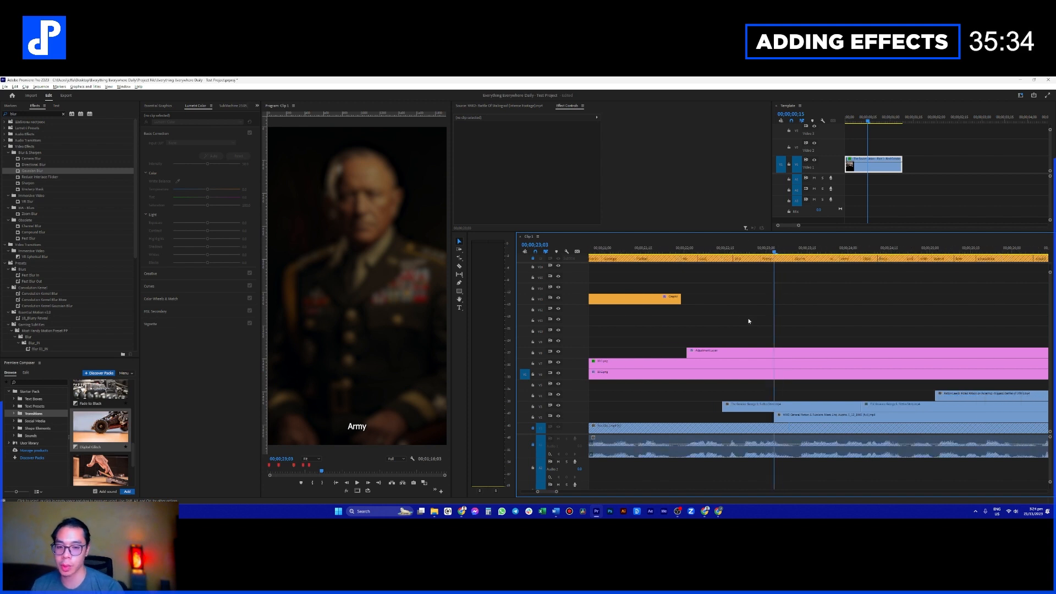
key(c)
drag(731, 335, 742, 365)
drag(748, 364, 754, 345)
key(ctrl+z)
drag(891, 314, 979, 363)
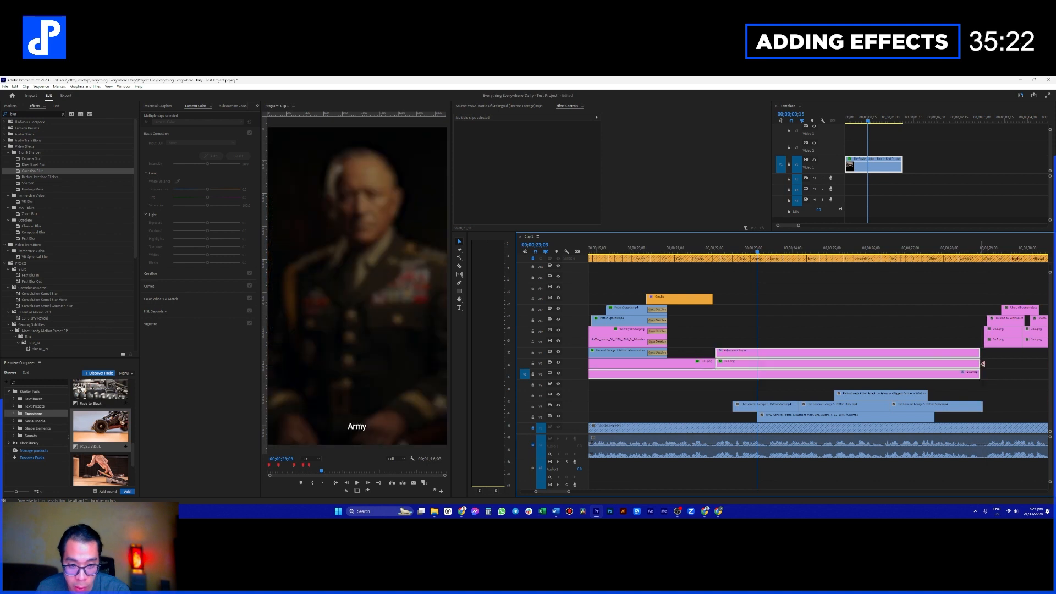
drag(980, 372, 982, 363)
Step: Raise the adjustment layer and the cut portrait segment together to higher tracks, leaving the background clip in place
scroll(985, 371, up, 3)
scroll(908, 352, down, 2)
scroll(903, 352, down, 1)
drag(729, 314, 746, 366)
drag(751, 364, 754, 334)
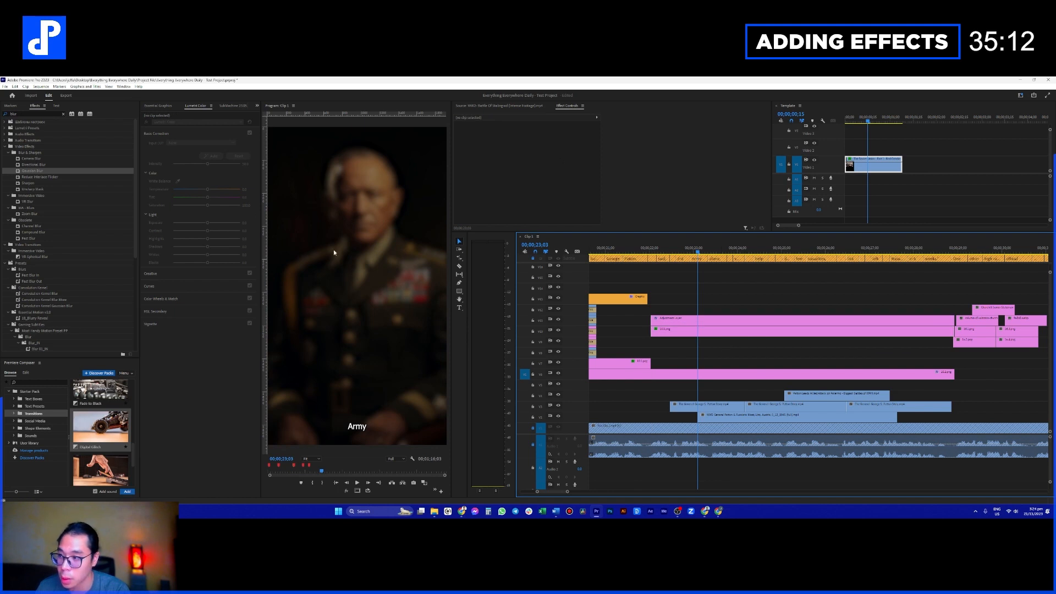
Step: Copy the green bar graphic above the darkened portrait segment, extend it almost to the next collage and center the bar on the portrait's chest
drag(641, 300, 944, 300)
click(484, 138)
click(674, 297)
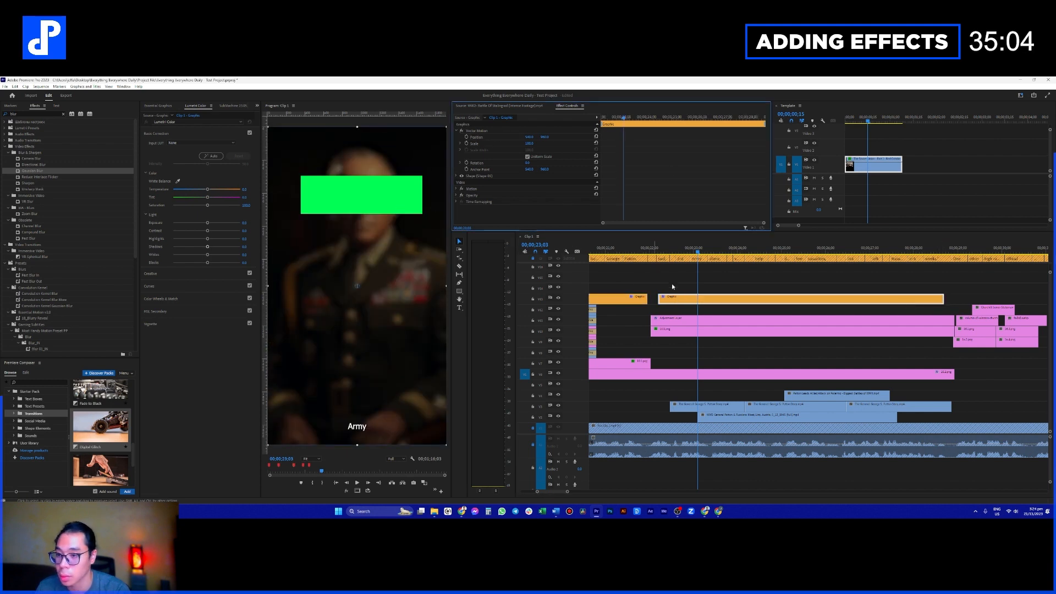
click(530, 176)
drag(395, 255, 392, 260)
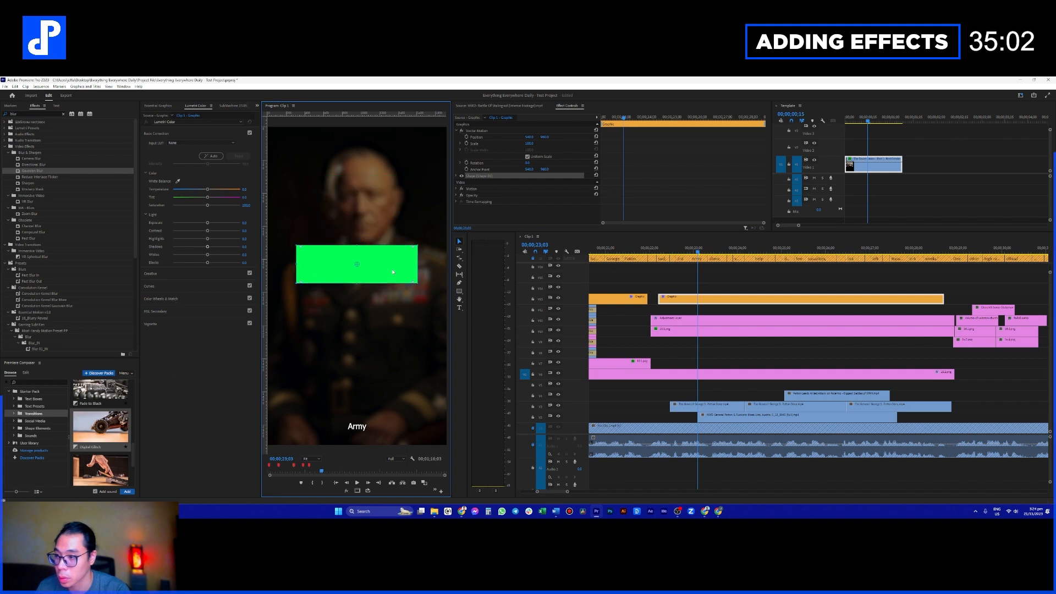
click(731, 361)
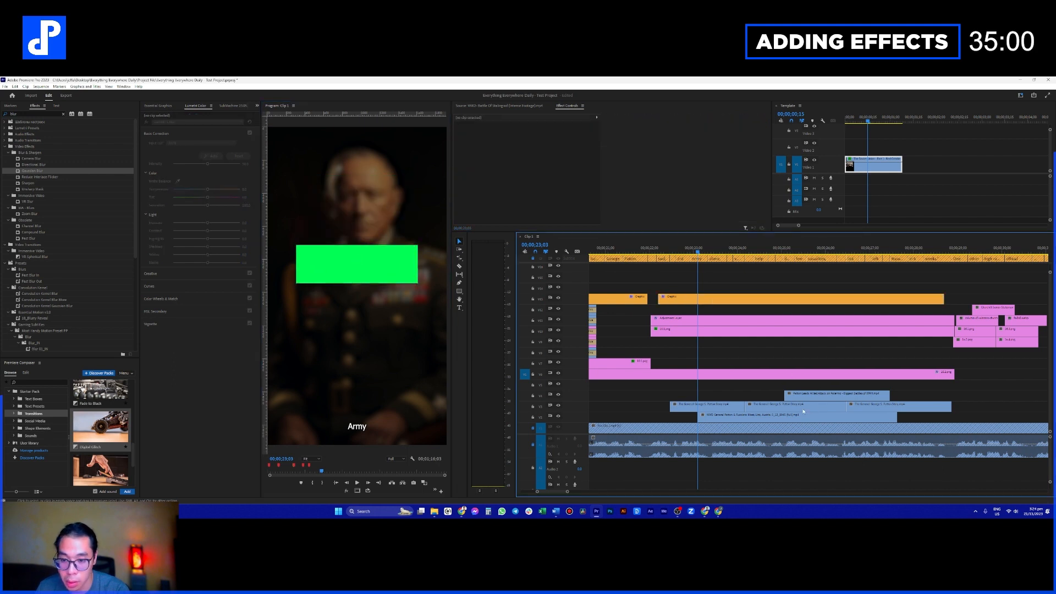
Step: Move the first archive footage clip above the copied bar graphic and add the default transition at its start
drag(692, 408, 700, 277)
click(666, 364)
key(ctrl+d)
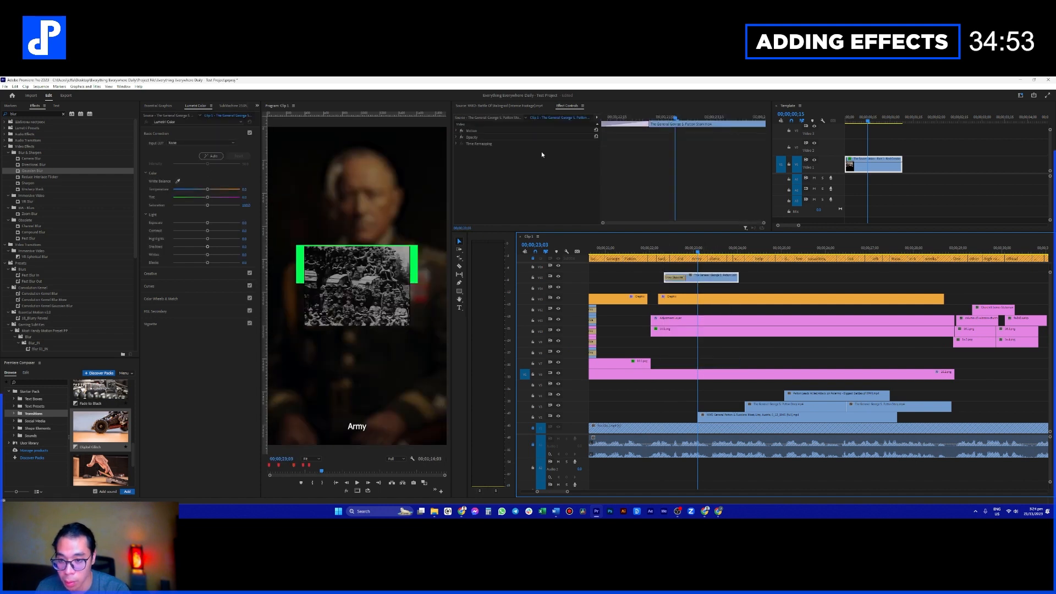
Step: Enlarge the crowd footage, tilt it slightly clockwise and position it in the upper-right part of the frame above the green bar
click(490, 130)
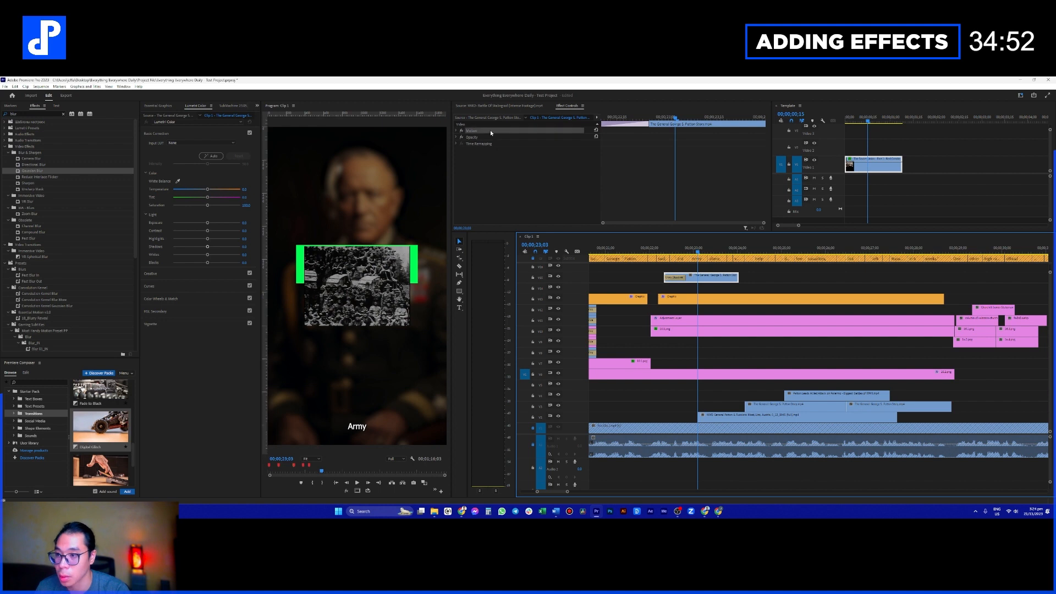
drag(410, 285, 438, 286)
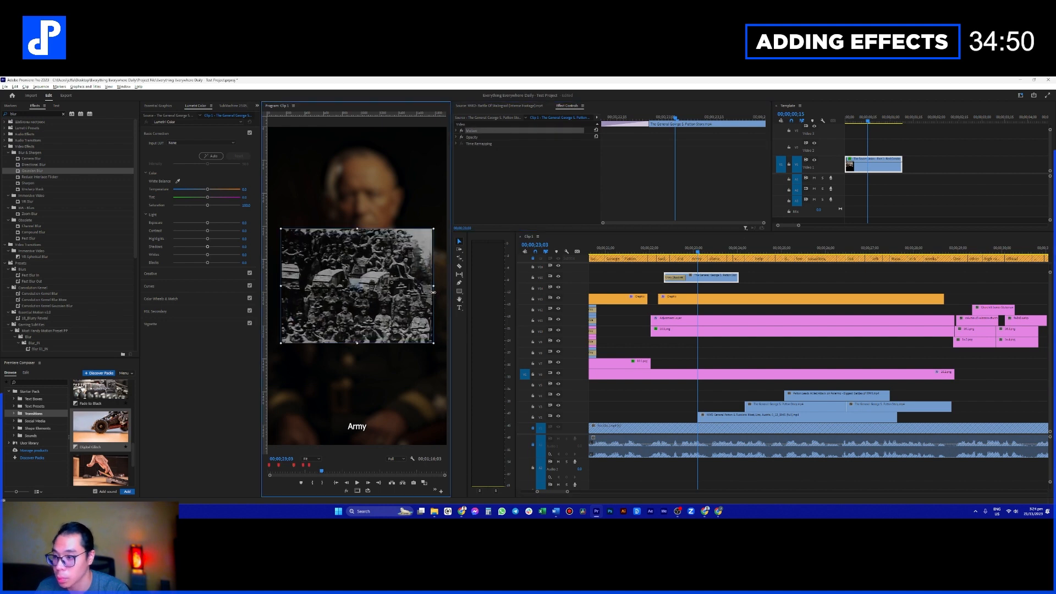
drag(439, 227, 444, 233)
drag(407, 283, 467, 179)
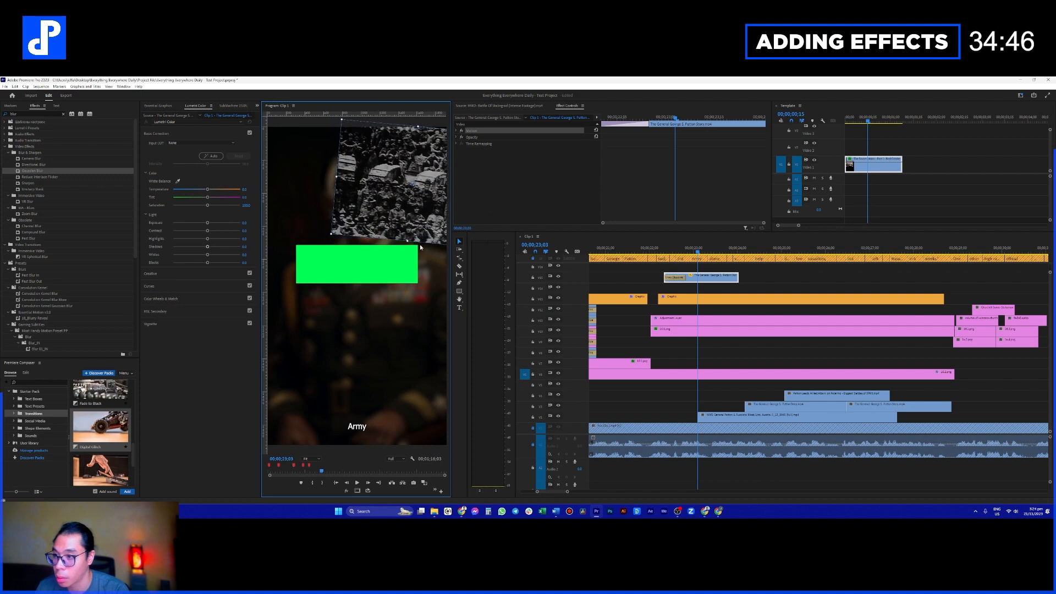
drag(408, 240, 407, 249)
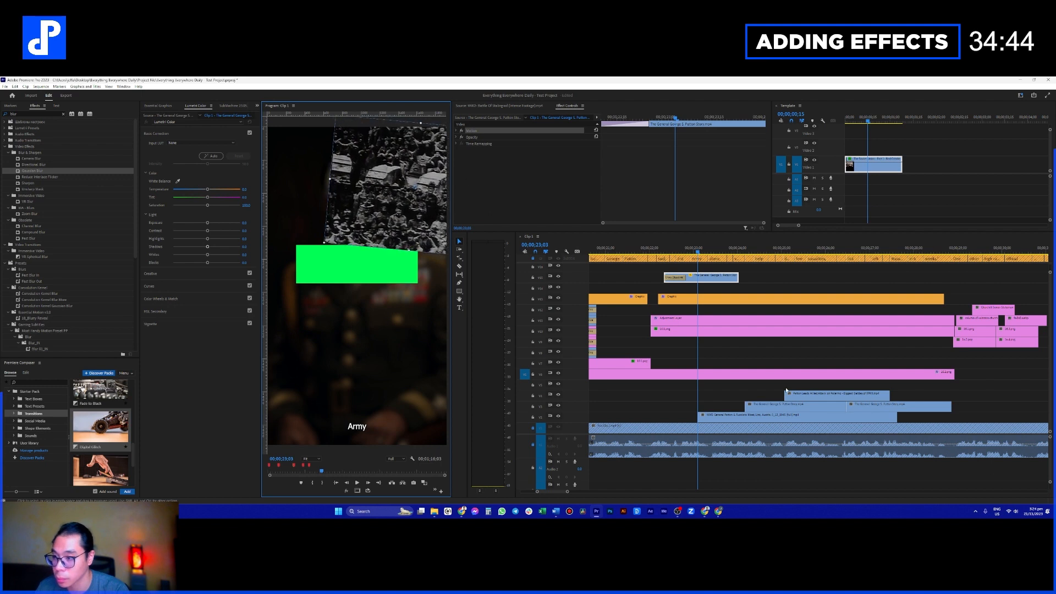
Step: Move the troop-inspection clip above the green bar graphic, enlarge it, tilt it slightly counter-clockwise and position it in the upper-left part of the frame
drag(741, 421, 768, 289)
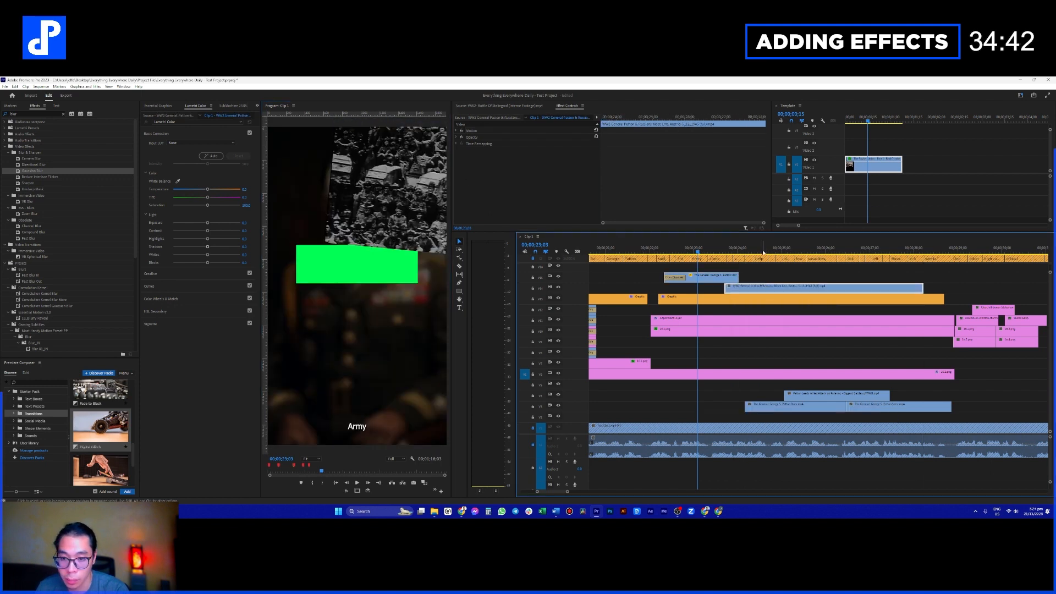
click(758, 251)
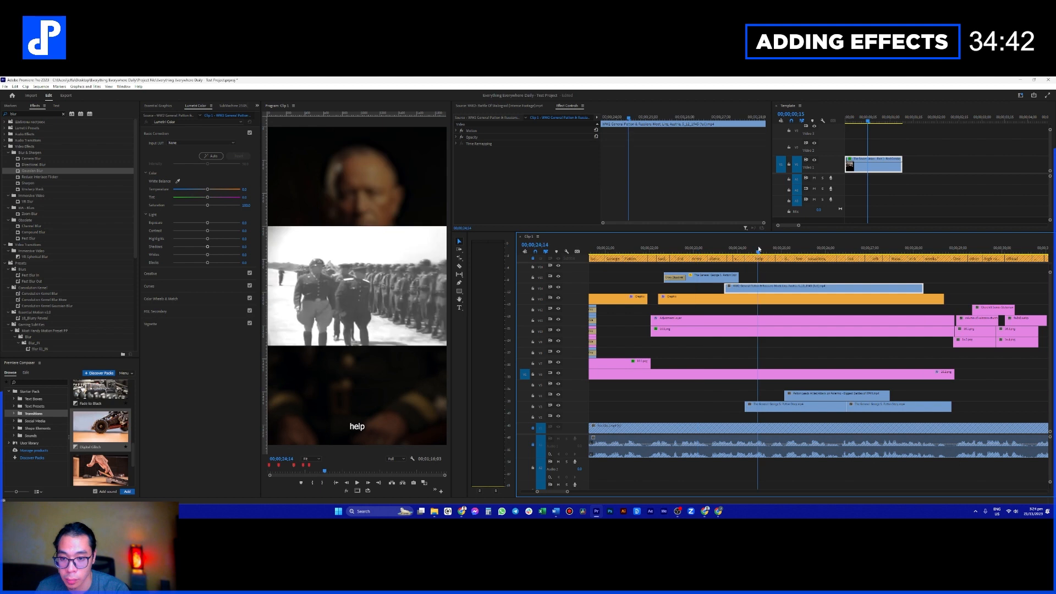
click(478, 131)
drag(357, 223, 327, 146)
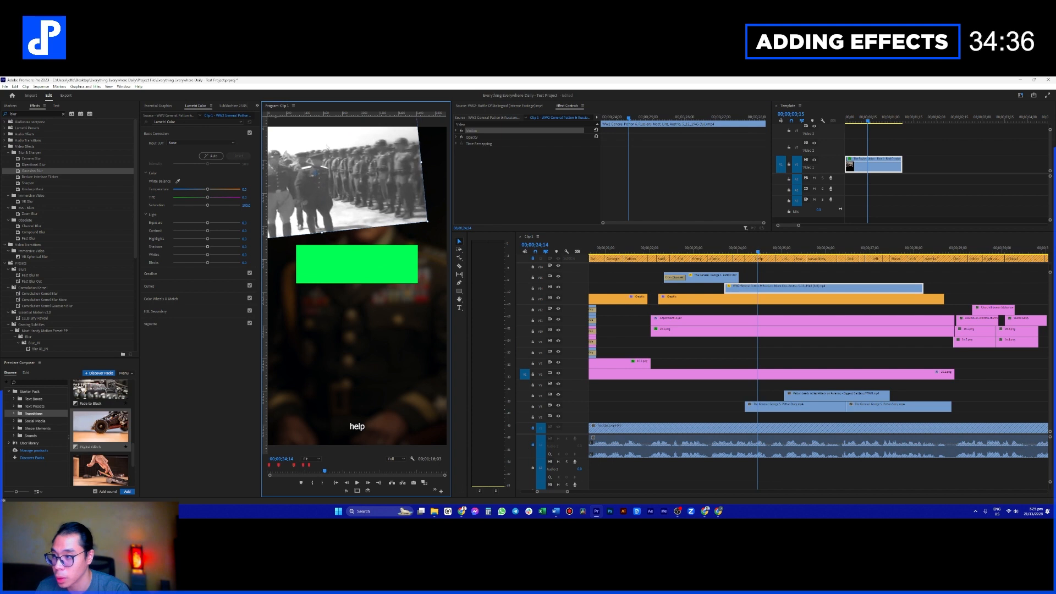
drag(322, 233, 327, 243)
drag(373, 192, 369, 201)
Step: Move the advancing-soldiers clip above the inspection footage, enlarge it, tilt it slightly clockwise and position it in the upper-right part of the frame
drag(765, 408, 787, 251)
click(777, 252)
click(487, 127)
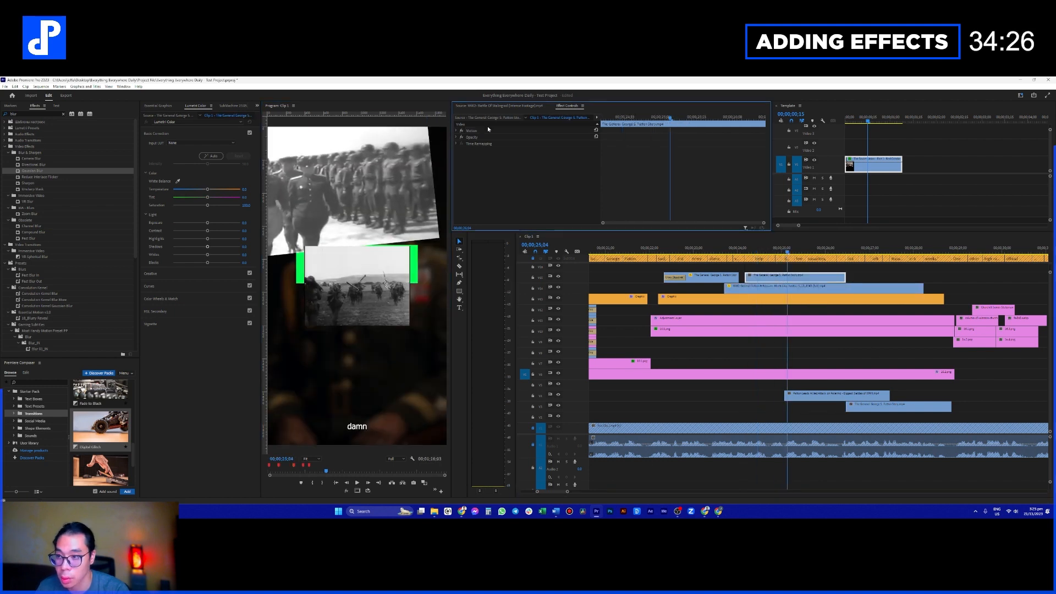
drag(375, 302, 397, 242)
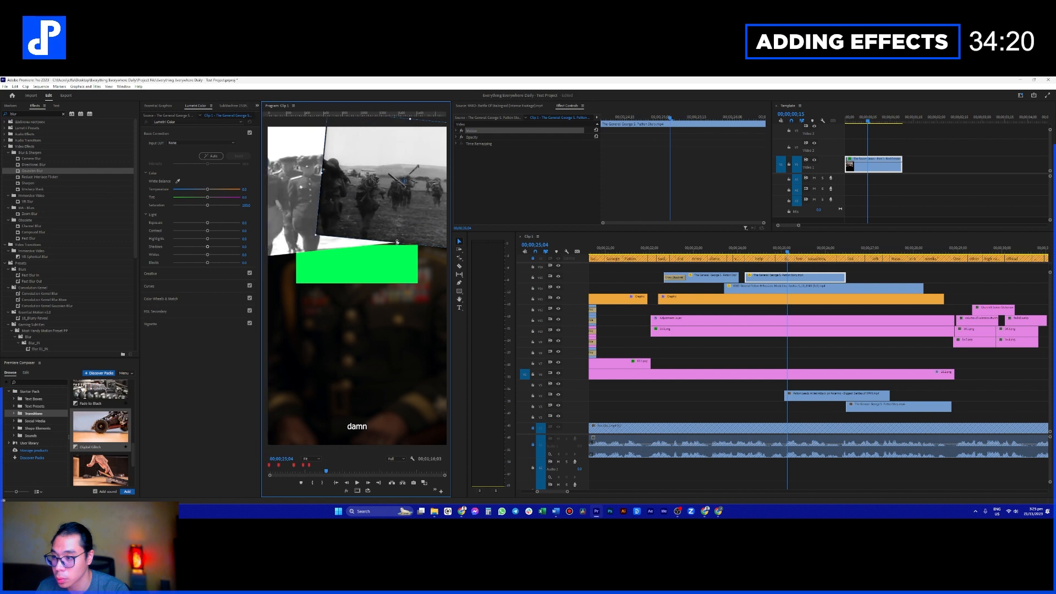
Step: Stack the color armored-vehicle clip above the soldiers footage, tilt it counter-clockwise and position it across the upper-left part of the frame
drag(791, 396, 764, 268)
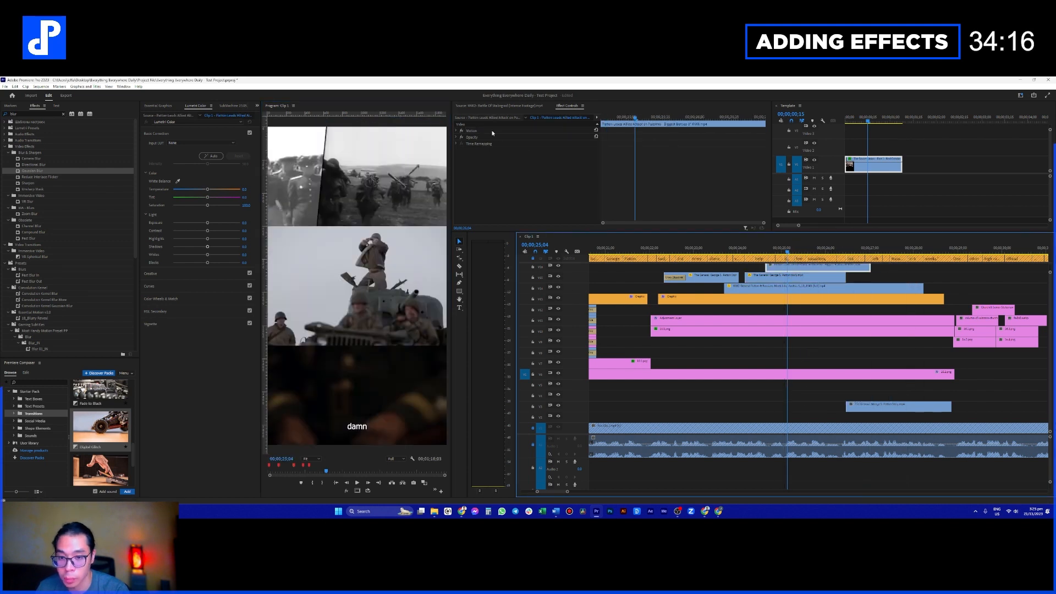
click(484, 130)
drag(404, 308, 352, 209)
drag(427, 266, 332, 242)
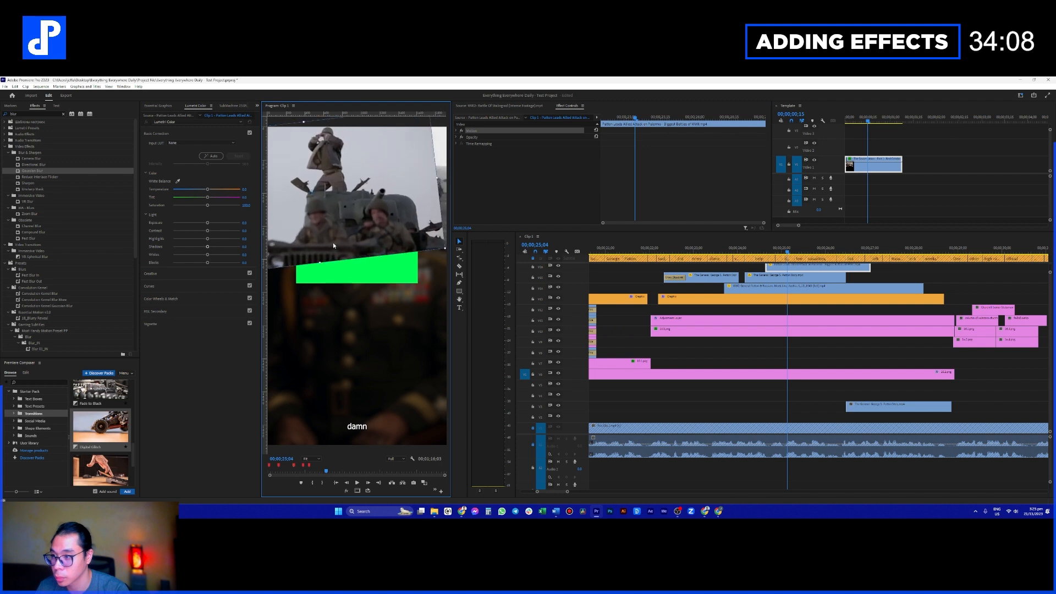
Step: Move the last archive clip onto the highest track and enlarge it to fill the upper part of the frame above the green bar
drag(877, 409, 825, 279)
click(811, 249)
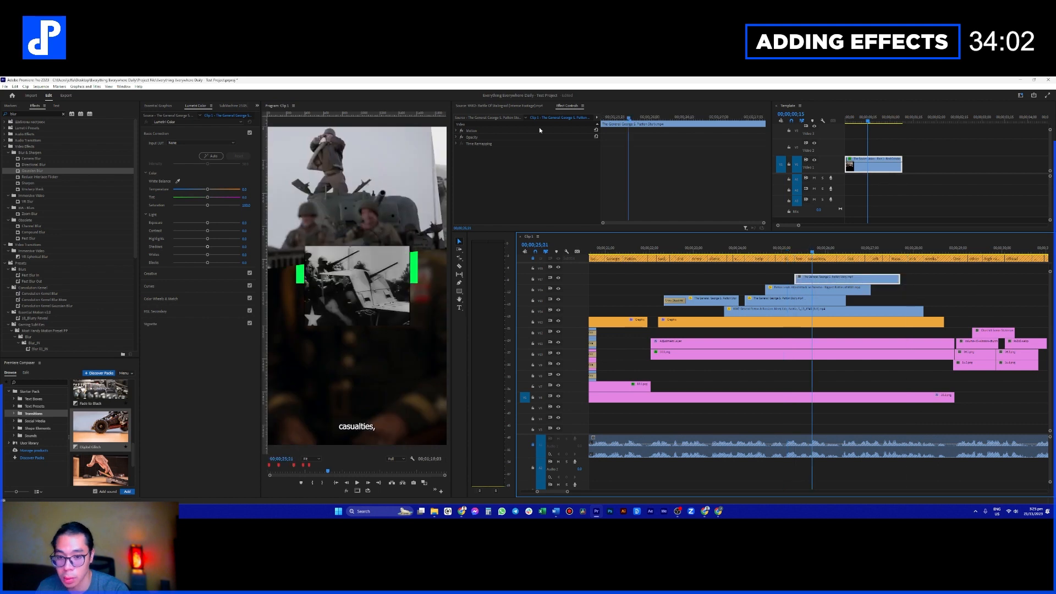
click(495, 130)
drag(357, 247, 371, 147)
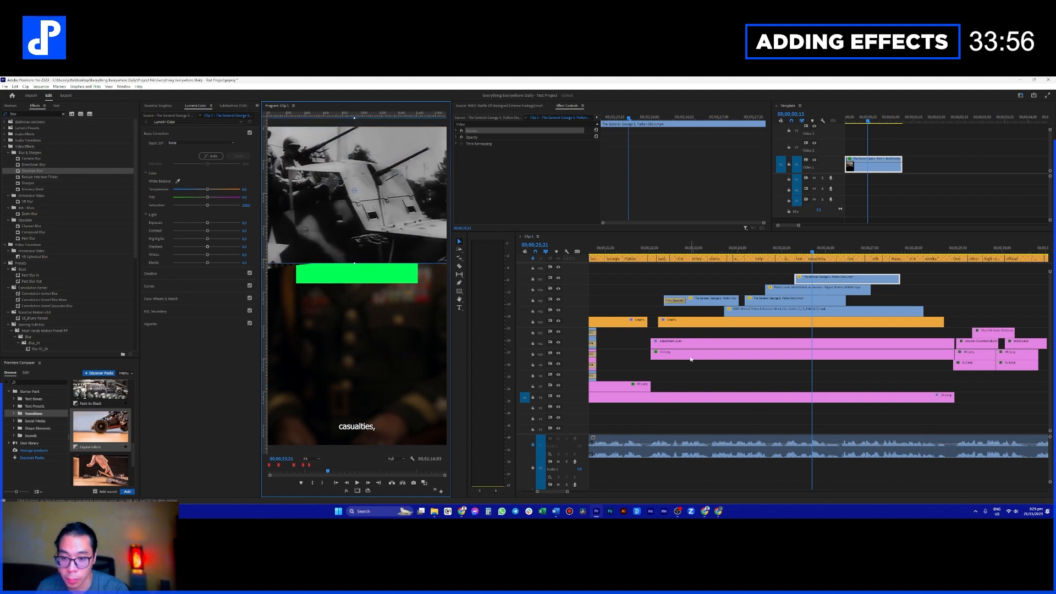
Step: Raise the adjustment layer and the portrait segment one track, and place the crowd footage beneath them at the start of the section
mouse_move(748, 356)
mouse_down()
mouse_move(750, 384)
mouse_move(746, 355)
mouse_up()
drag(693, 333, 731, 344)
click(720, 362)
click(720, 345)
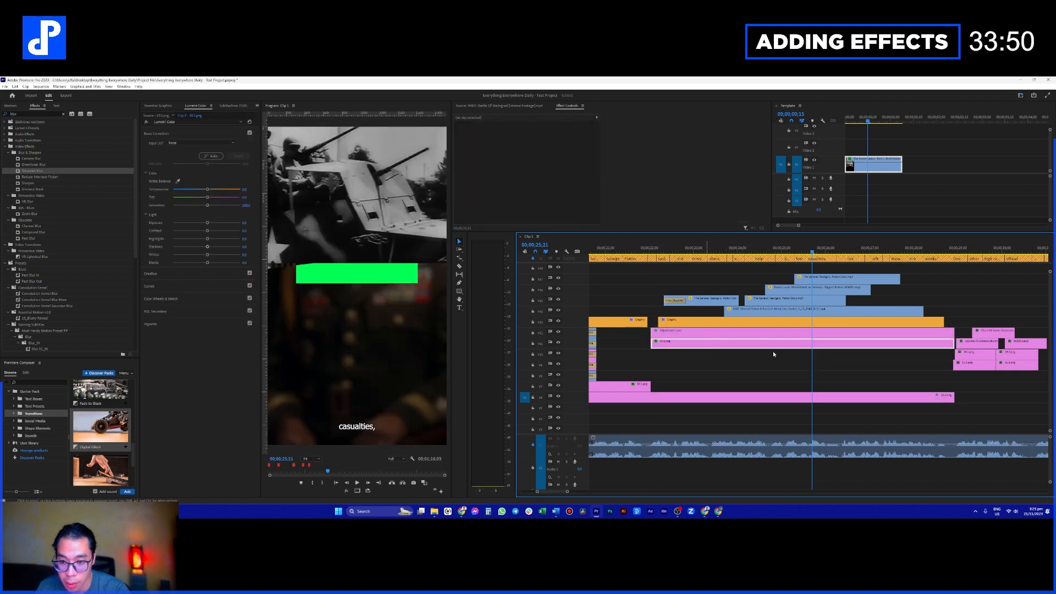
drag(700, 300, 696, 369)
click(682, 248)
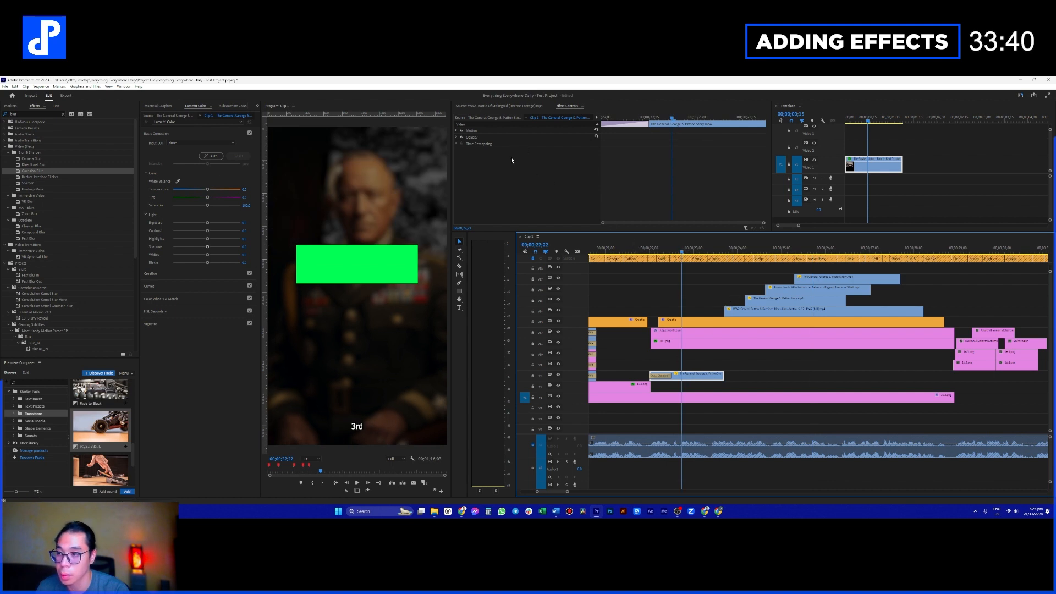
Step: Set the crowd footage's opacity blend mode to Screen
click(457, 131)
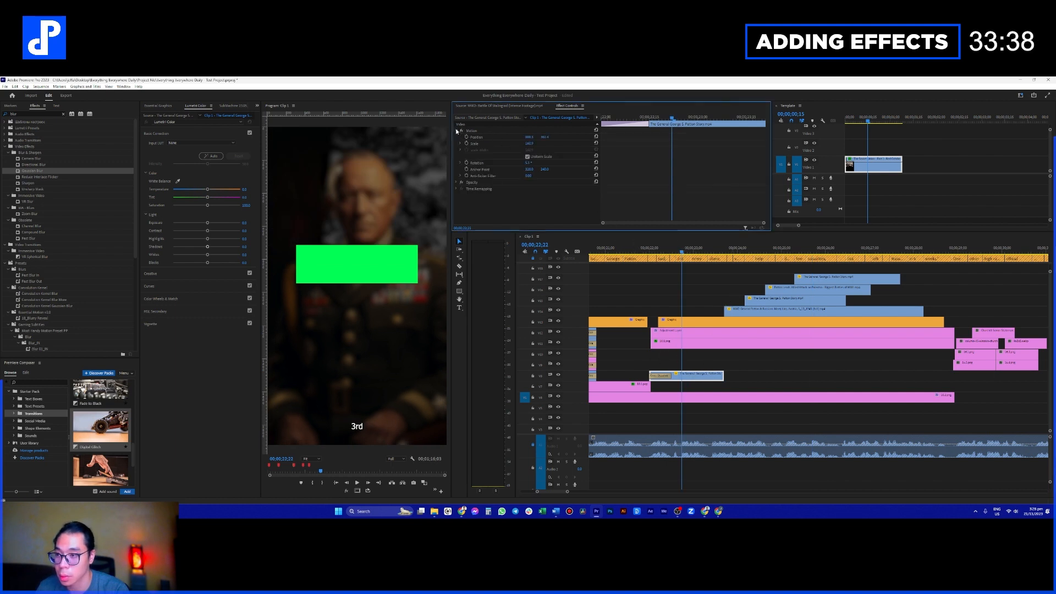
click(457, 183)
click(546, 201)
click(542, 230)
click(545, 201)
click(550, 261)
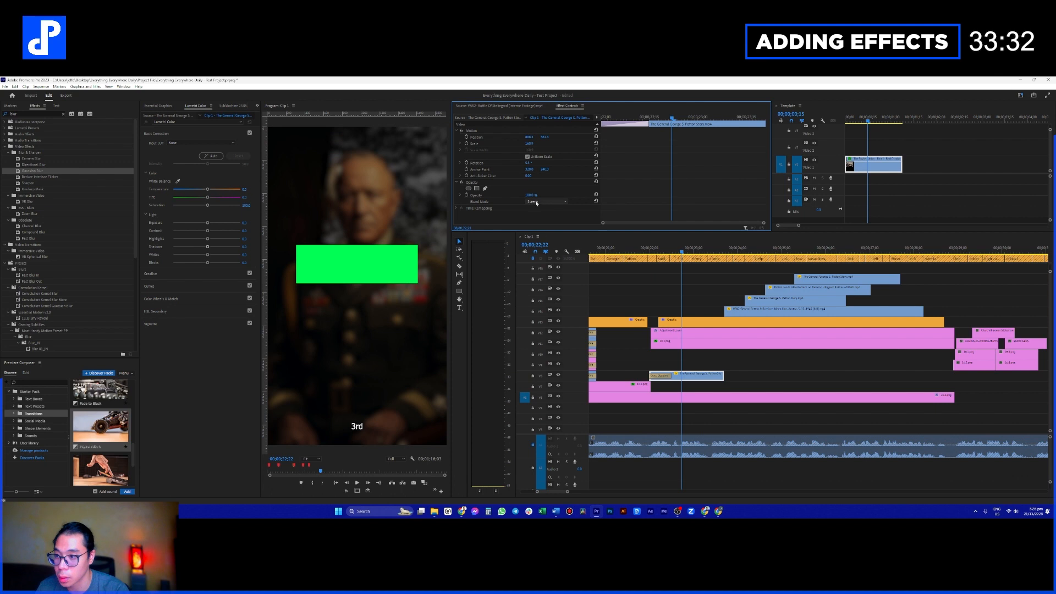
Step: Try Hard Light, Soft Light and Overlay blending on the crowd footage above the green bar, then restore Screen and its place beneath the portrait
drag(695, 376, 695, 290)
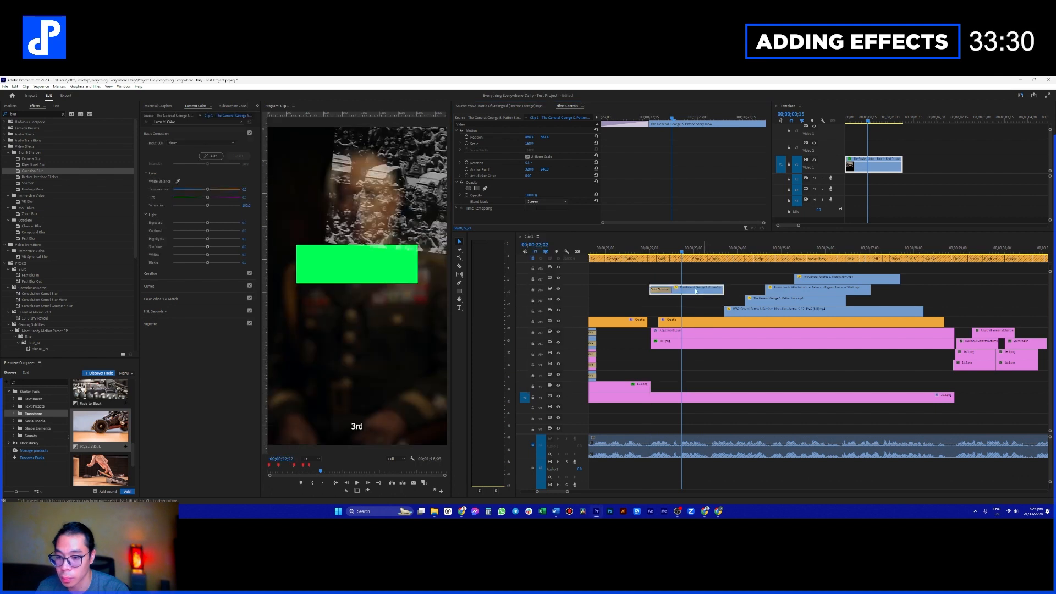
click(546, 201)
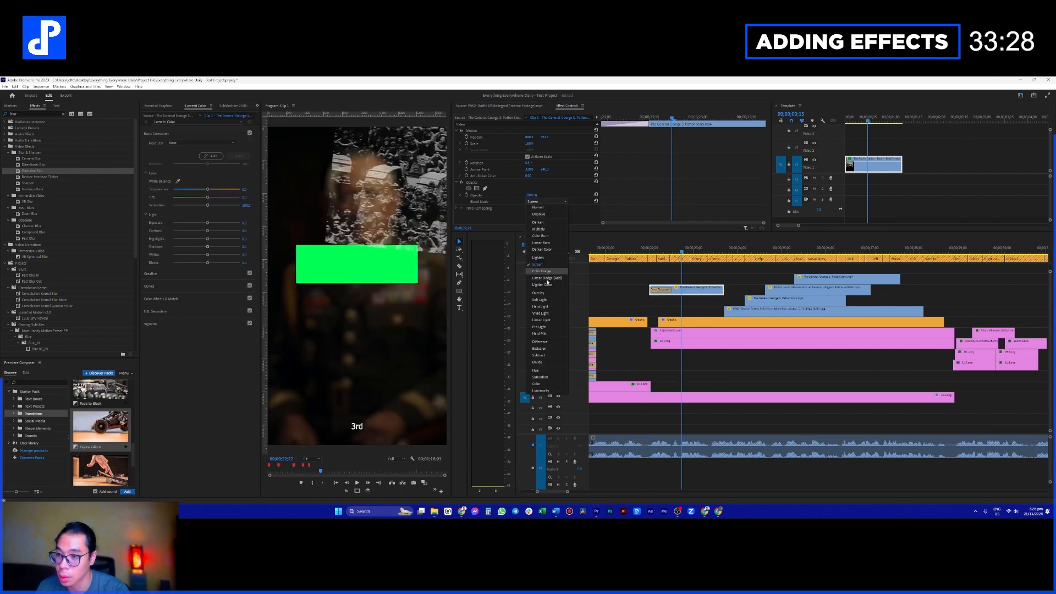
click(546, 308)
click(541, 203)
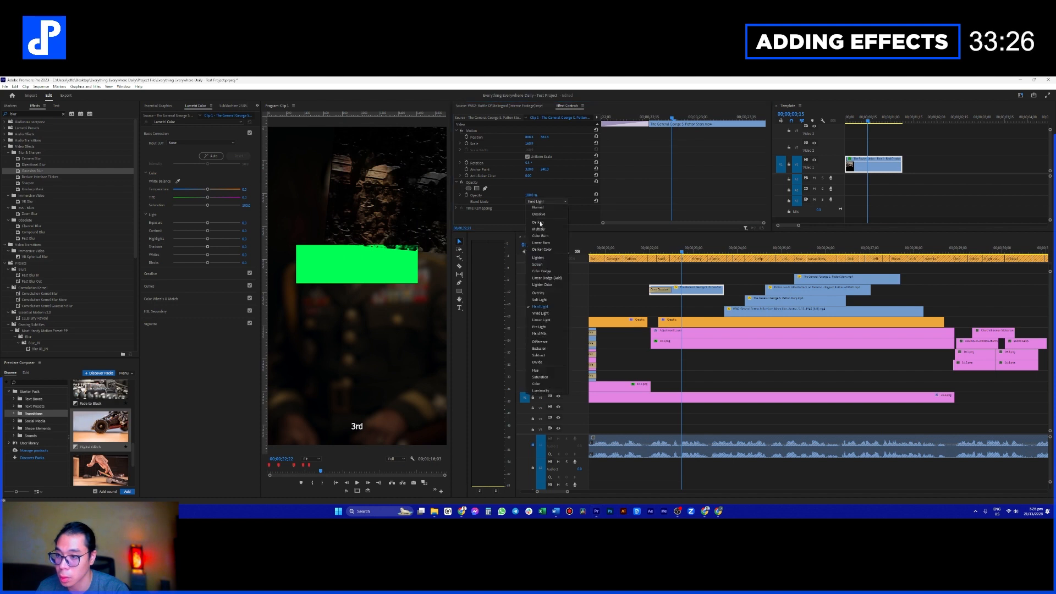
click(539, 300)
click(547, 201)
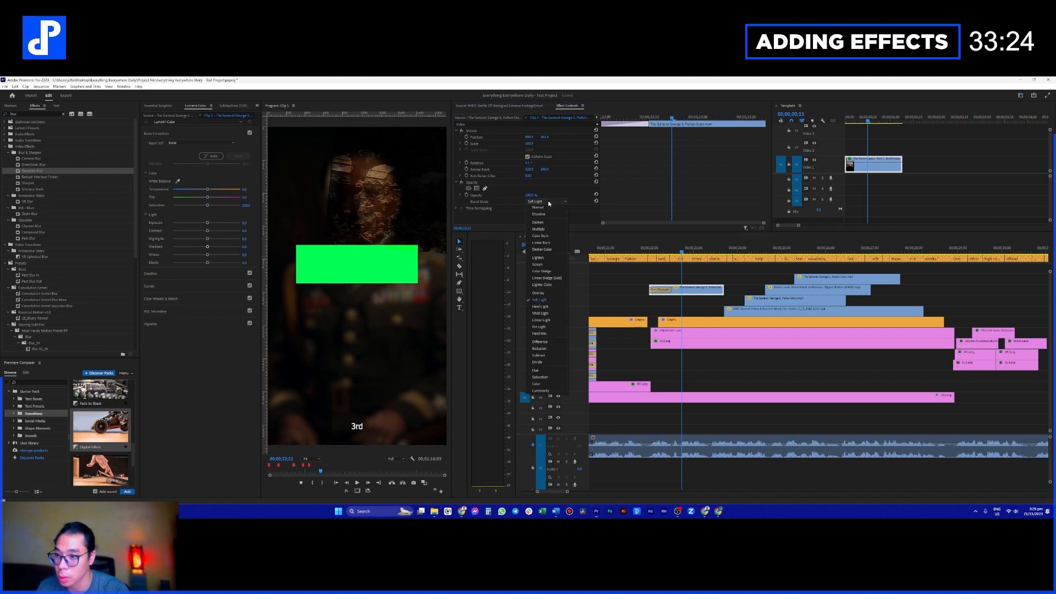
click(551, 294)
click(543, 200)
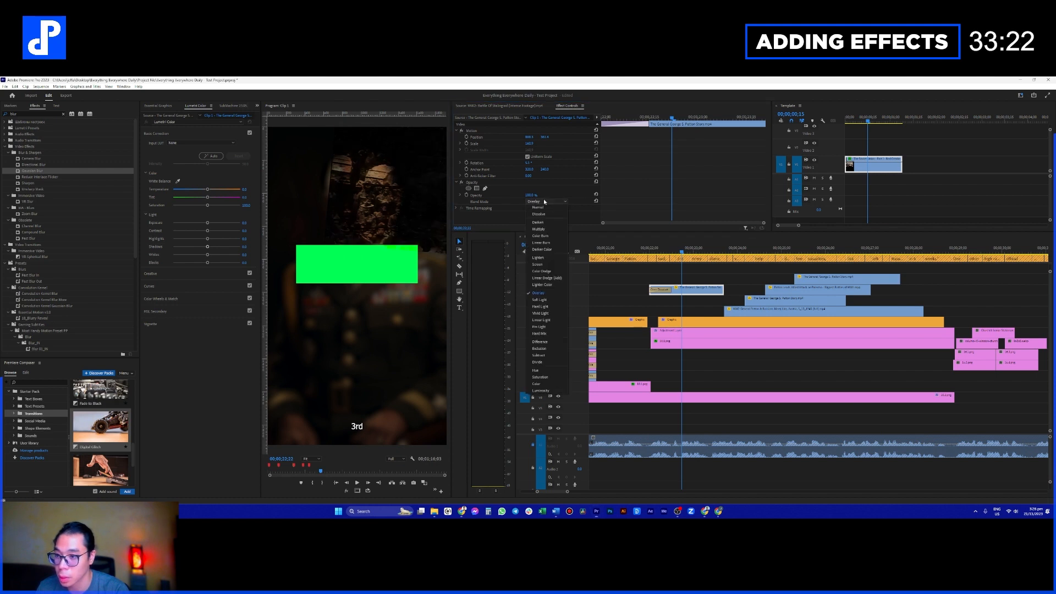
click(545, 267)
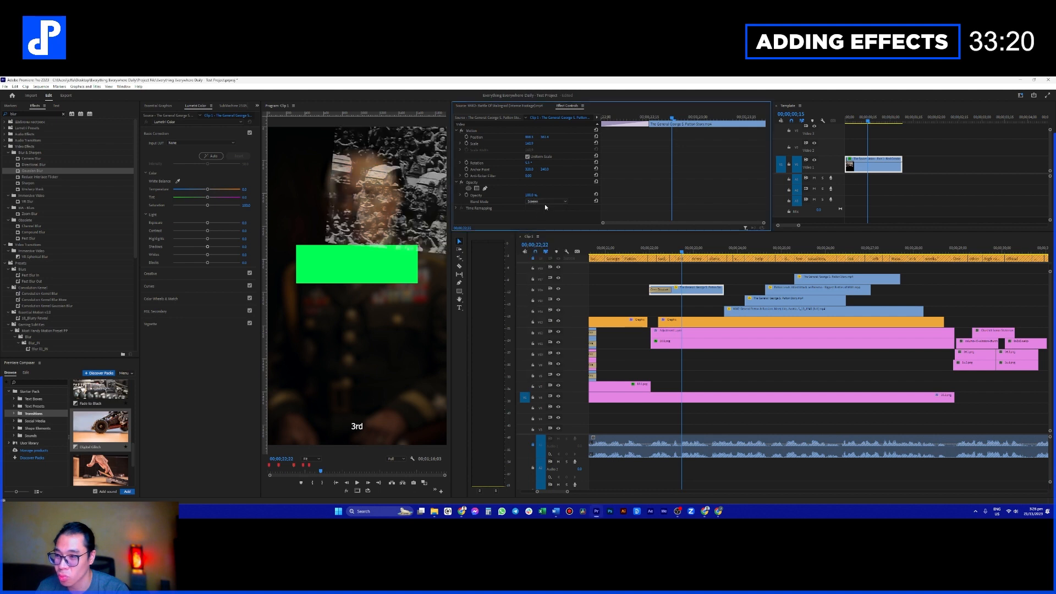
drag(686, 290, 688, 363)
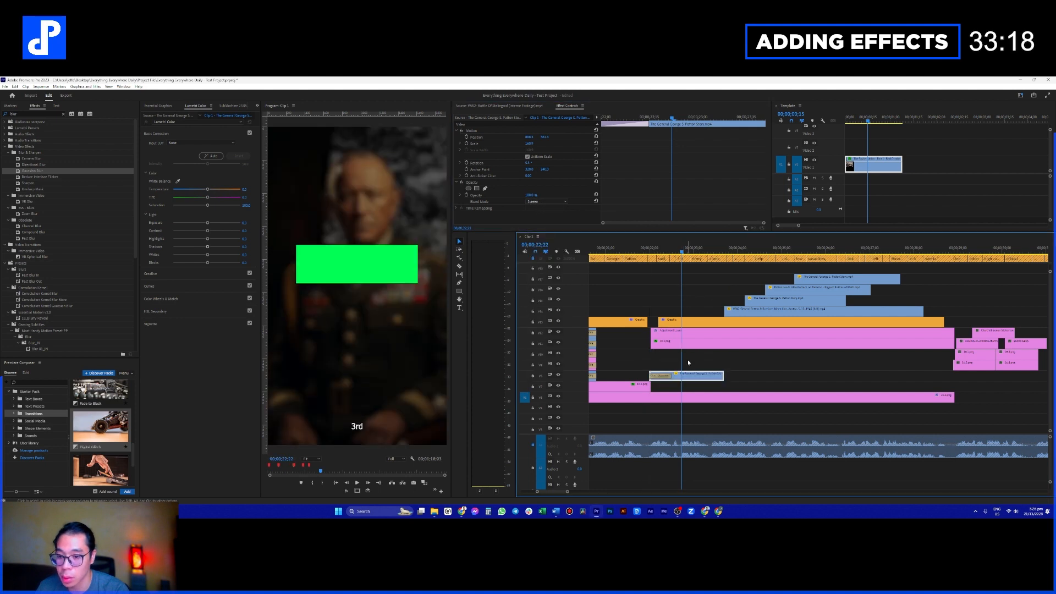
Step: Place the troop-inspection clip directly above the crowd footage, aligned to its start, with Screen blending and the default transition at its beginning
drag(725, 315, 695, 371)
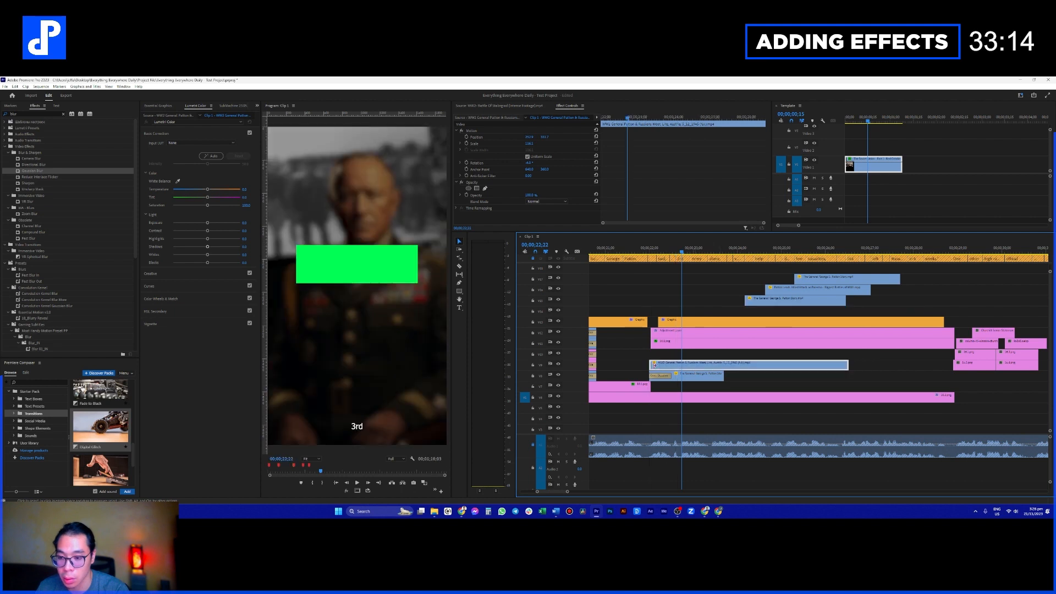
click(545, 201)
click(543, 265)
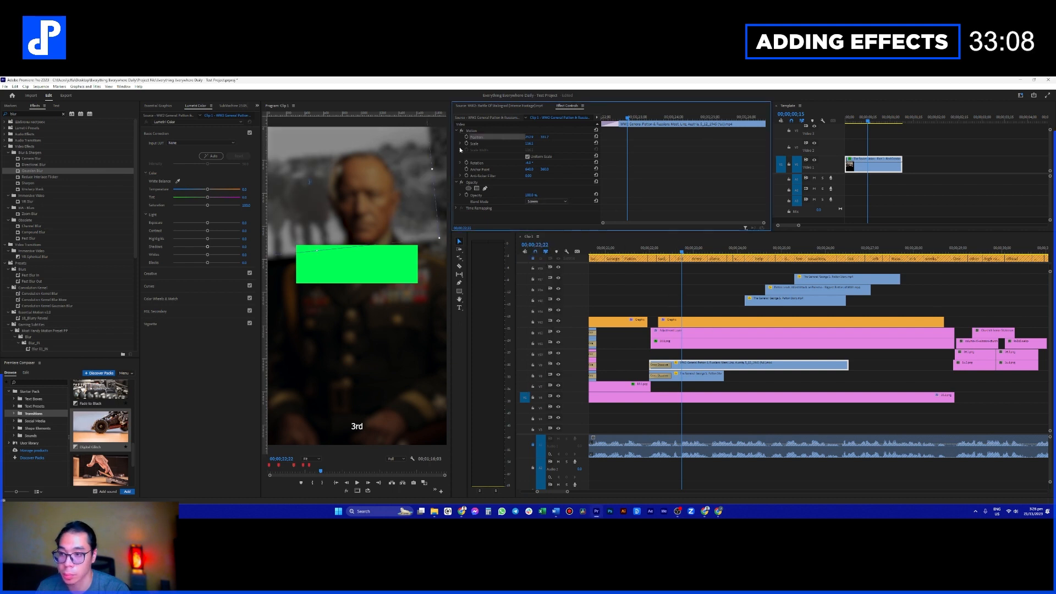
Step: Reposition the inspection footage lower and to the left behind the portrait, and play back the section
drag(318, 250, 324, 252)
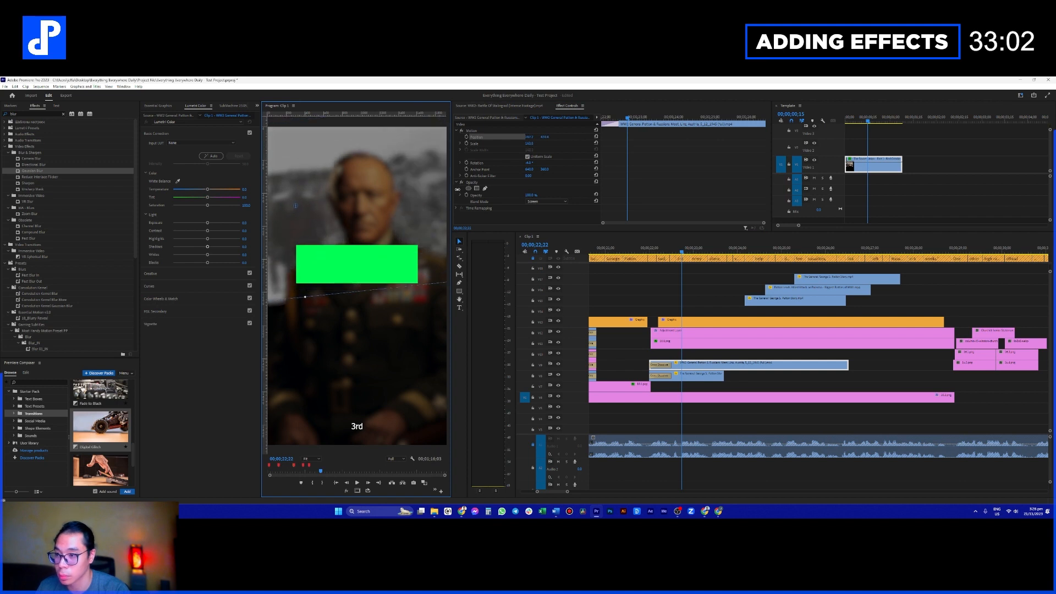
mouse_move(457, 218)
mouse_down()
mouse_move(424, 216)
mouse_move(460, 216)
mouse_up()
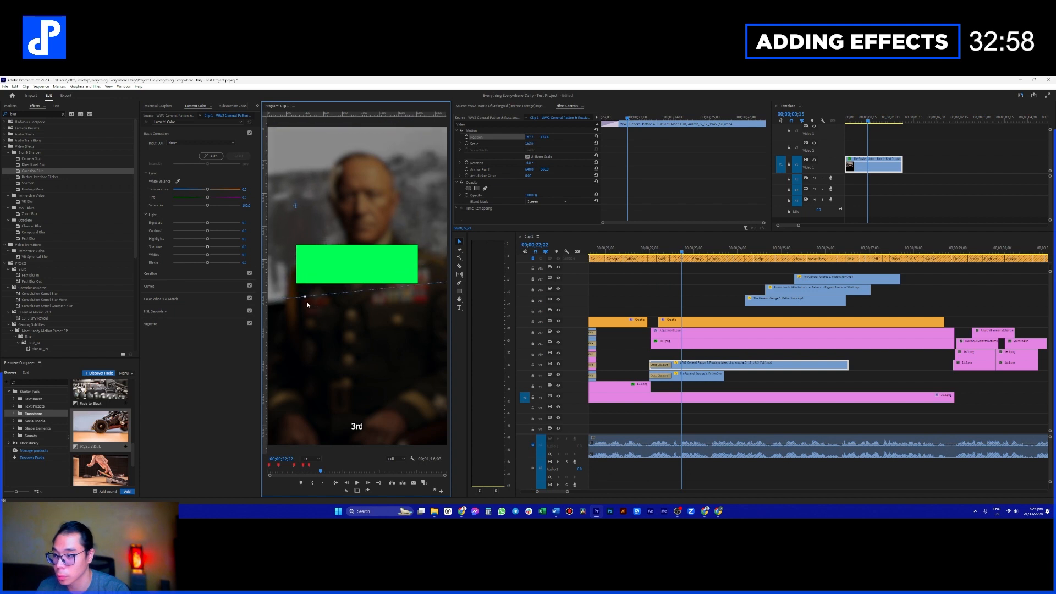
drag(305, 300, 287, 271)
key(space)
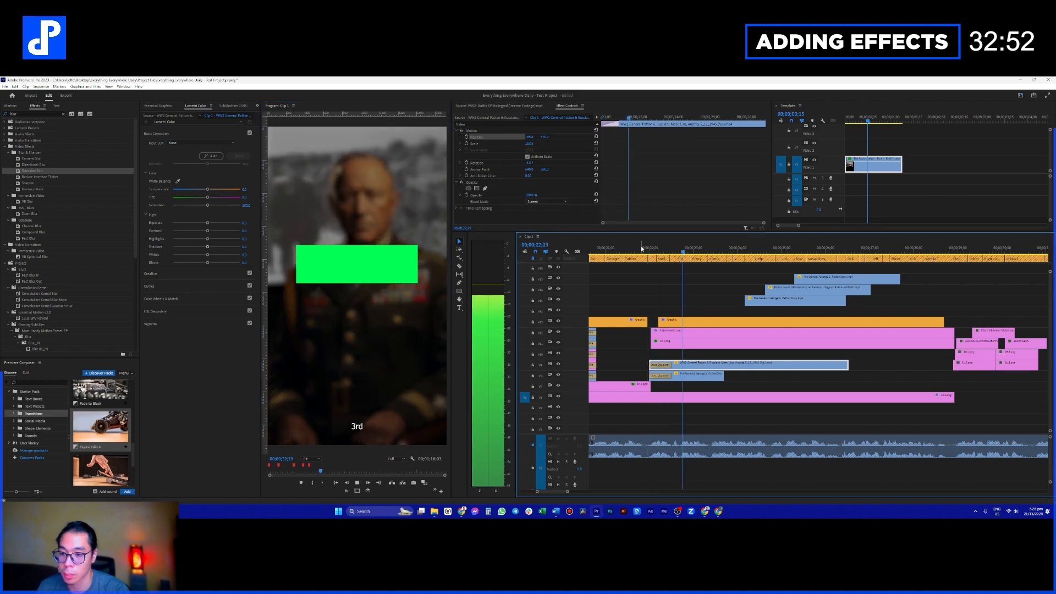
key(space)
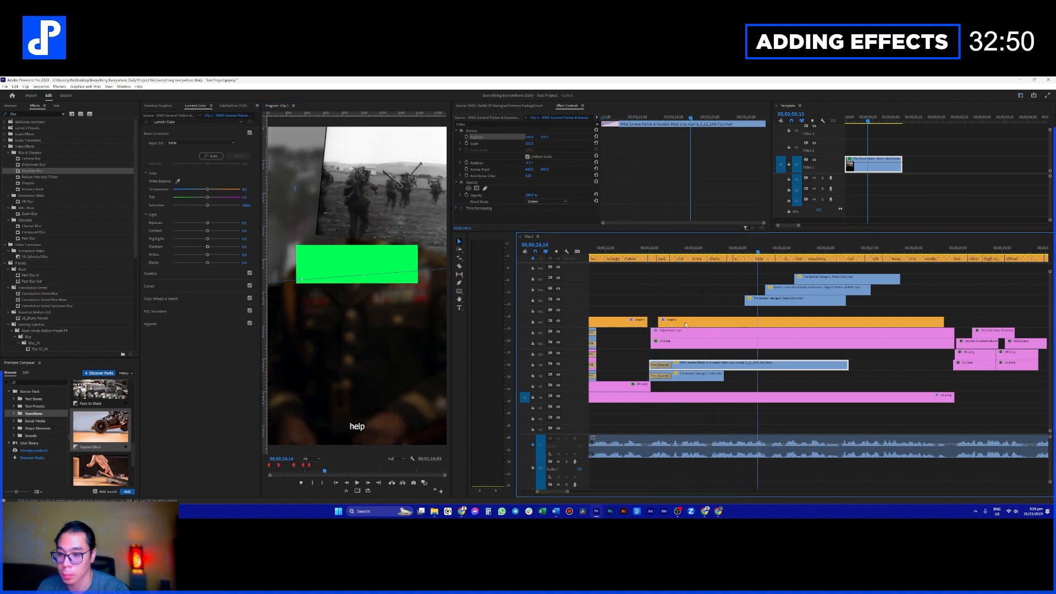
Step: Make the inspection and crowd clips end at the playhead, add the default transition at their ends and raise both one track
key(d)
drag(846, 365, 756, 376)
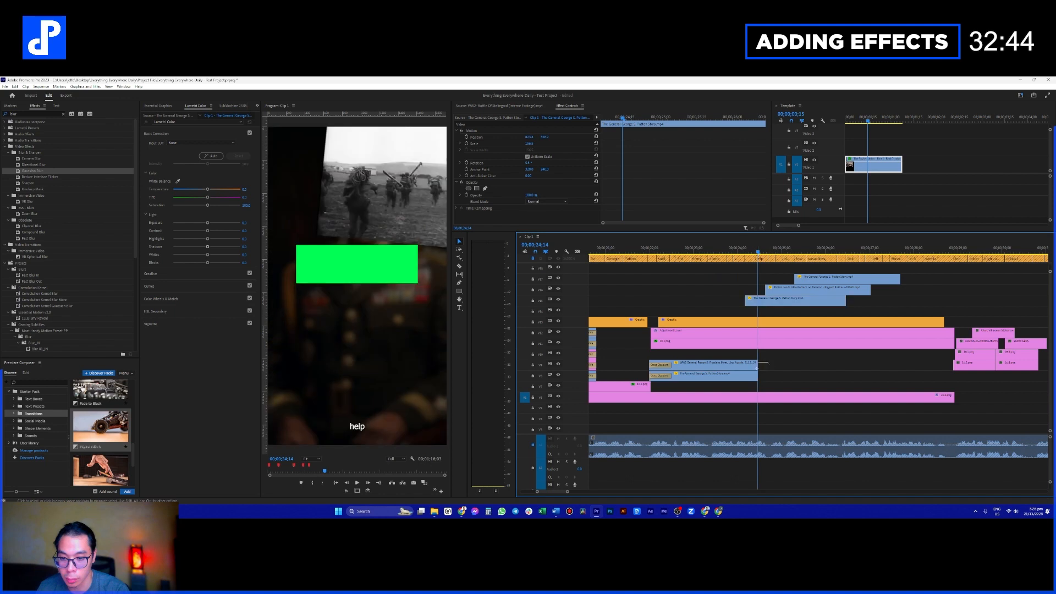
drag(729, 375, 730, 376)
drag(731, 376, 731, 365)
Step: Place the soldiers and armored-vehicle clips beneath the first pair, overlapping its end transitions, and try the default transition at their starts
drag(756, 301, 738, 376)
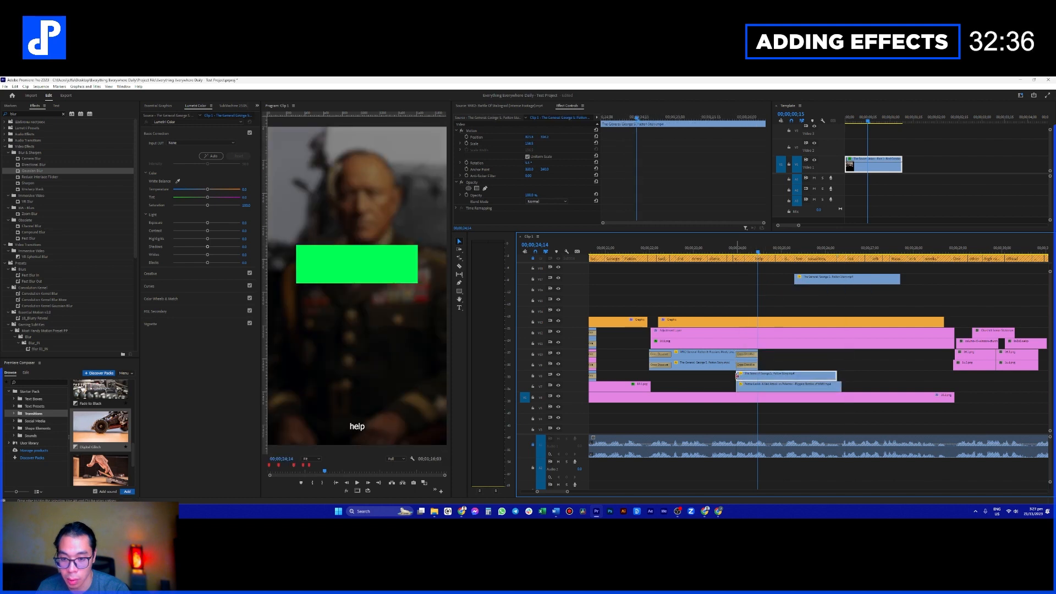
key(ctrl+d)
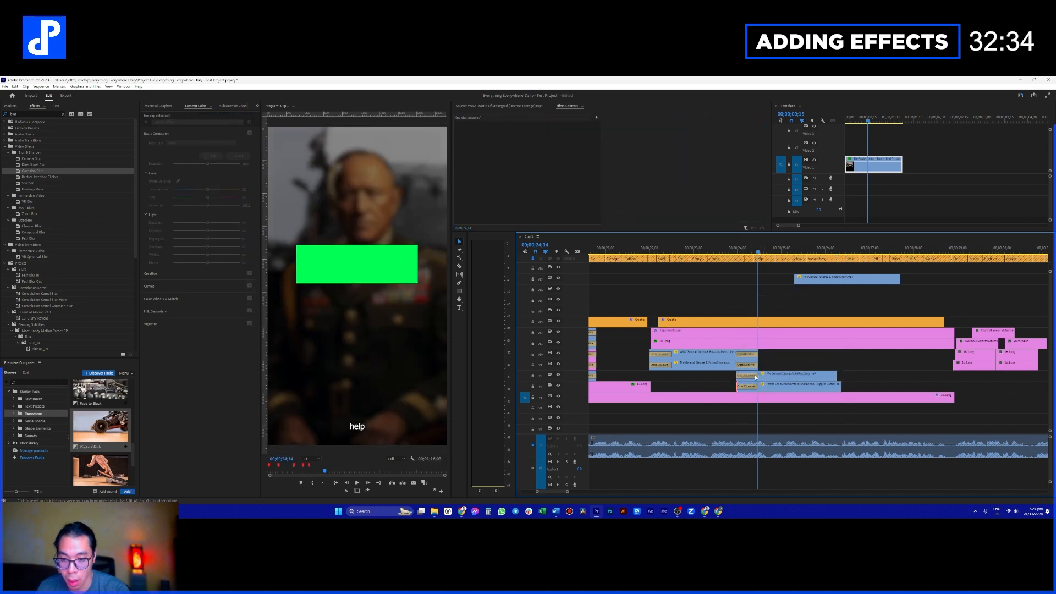
click(748, 377)
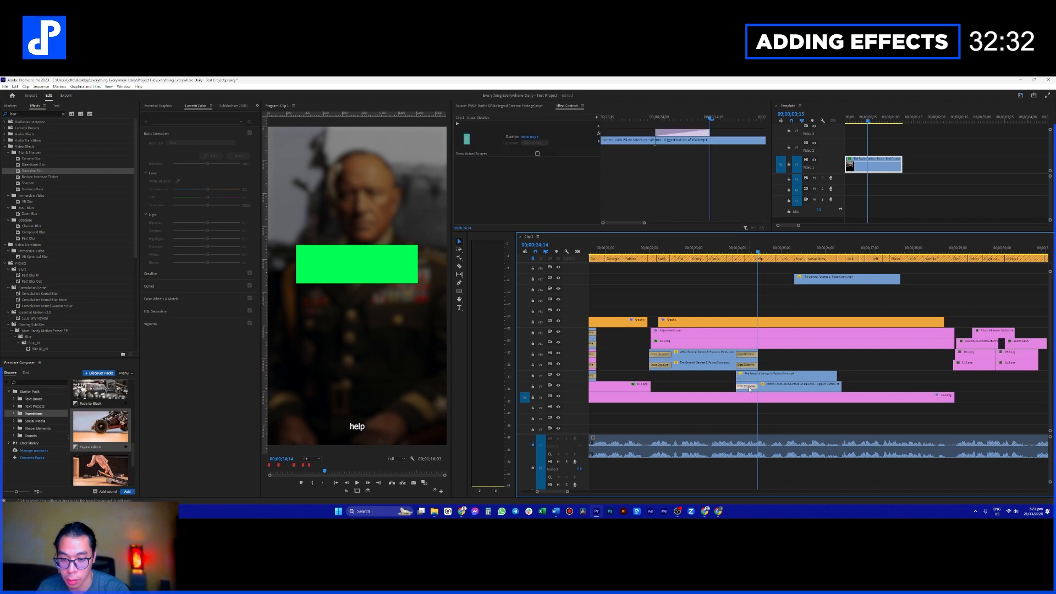
key(ctrl+z)
Step: Set the blend mode of both the advancing-soldiers clip and the armored-vehicle clip to Screen
click(785, 375)
click(540, 202)
key(Escape)
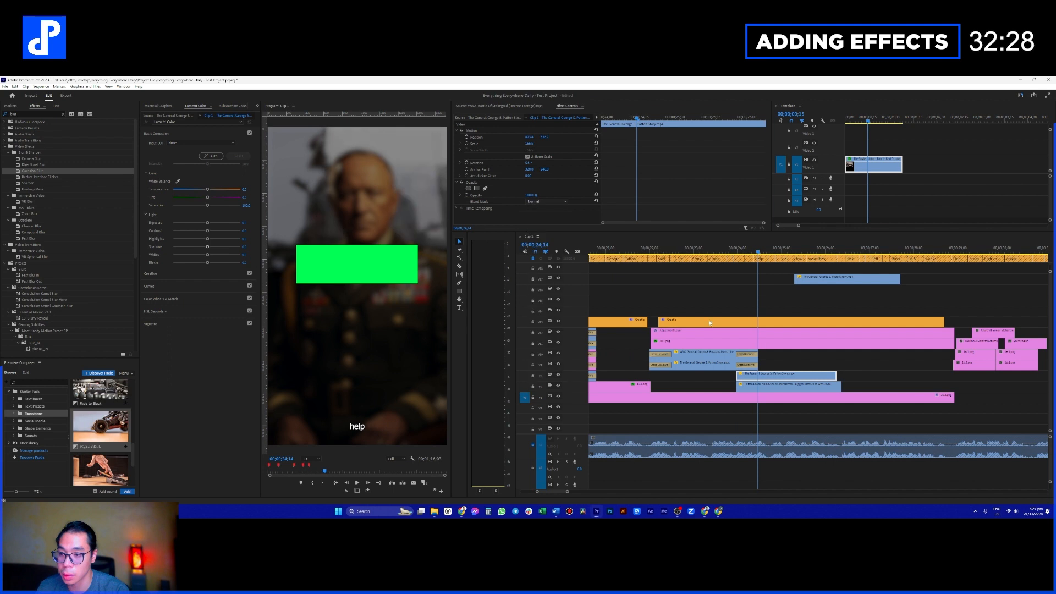
click(770, 385)
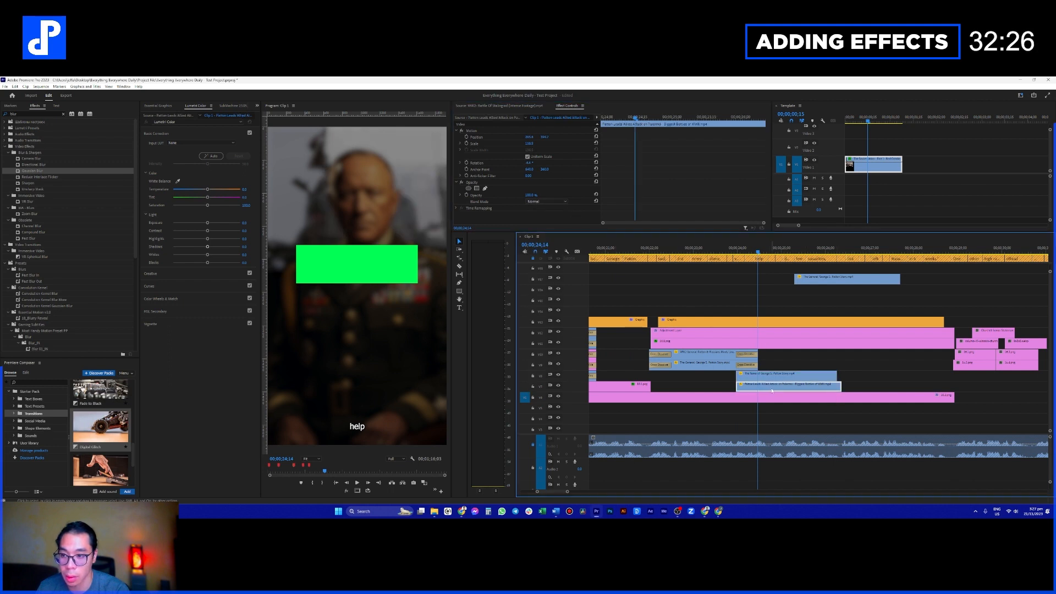
click(546, 201)
click(545, 264)
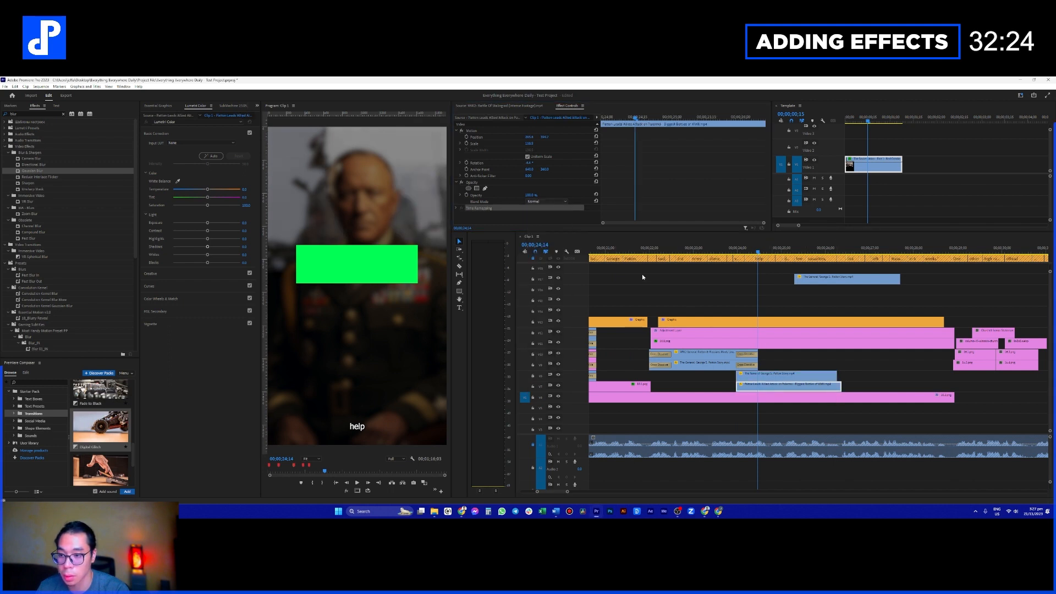
Step: Lengthen the soldiers and armored-vehicle clips, place the last archive clip over their ends with a default start transition, and extend its start earlier
drag(837, 376, 842, 376)
drag(844, 279, 855, 378)
click(849, 365)
key(ctrl+d)
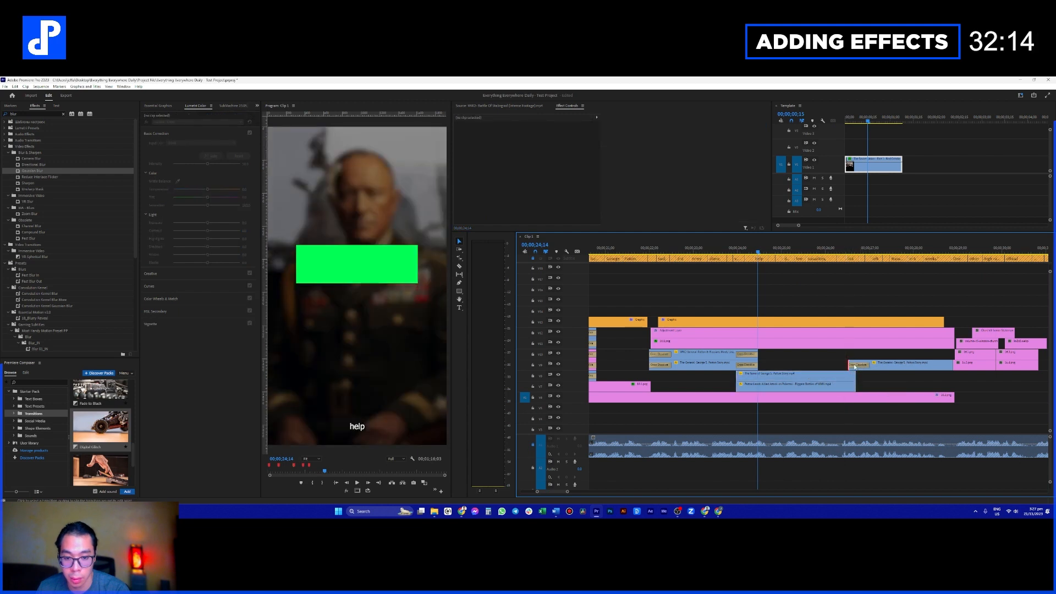
mouse_move(841, 364)
mouse_down()
mouse_move(830, 364)
mouse_move(852, 367)
mouse_up()
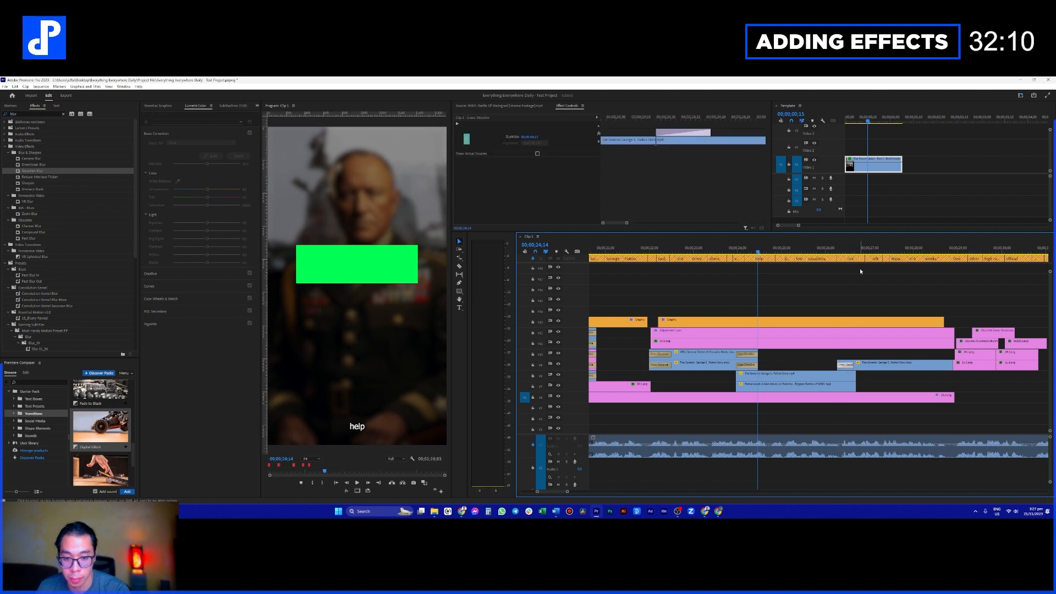
Step: Set the blend mode of the last archive clip to Screen and play the sequence back from the start of the quote
click(861, 250)
click(881, 367)
click(543, 202)
click(542, 265)
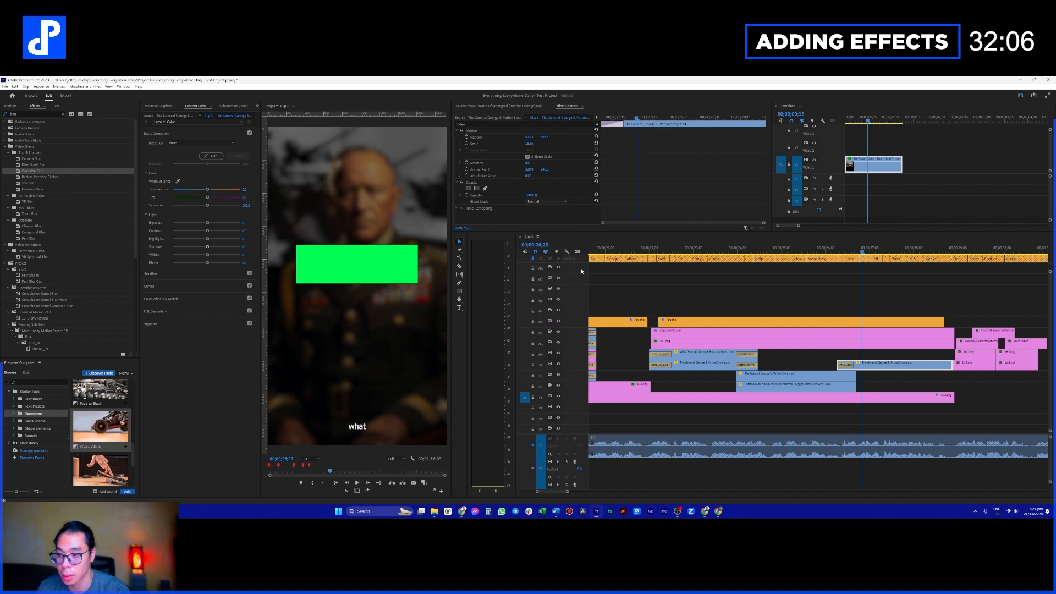
click(653, 249)
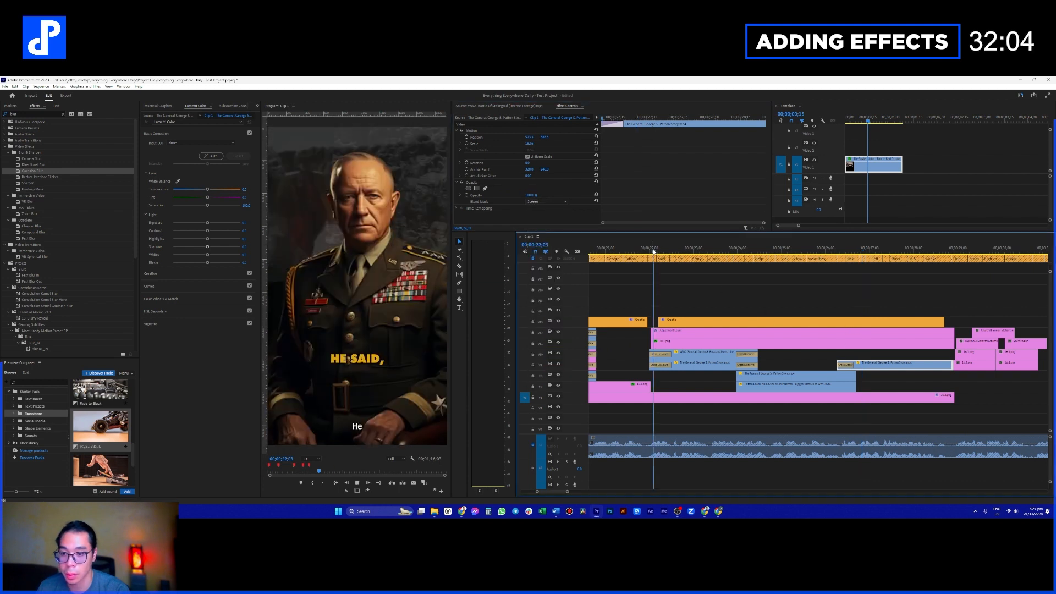
key(space)
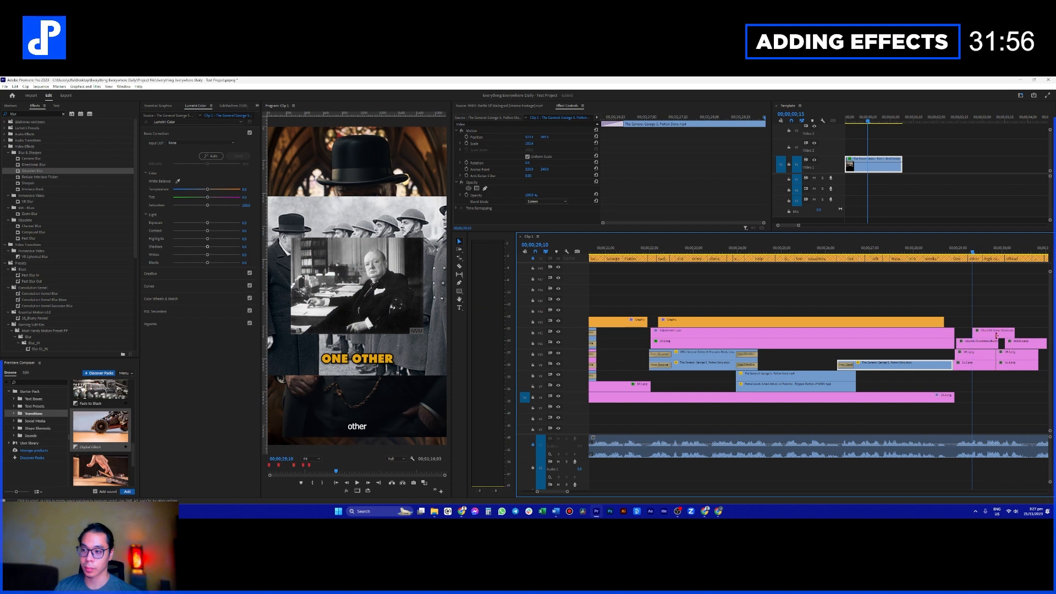
Step: Move the stacked Churchill image clips following the Patton section to higher tracks and later in the sequence
scroll(1004, 357, right, 5)
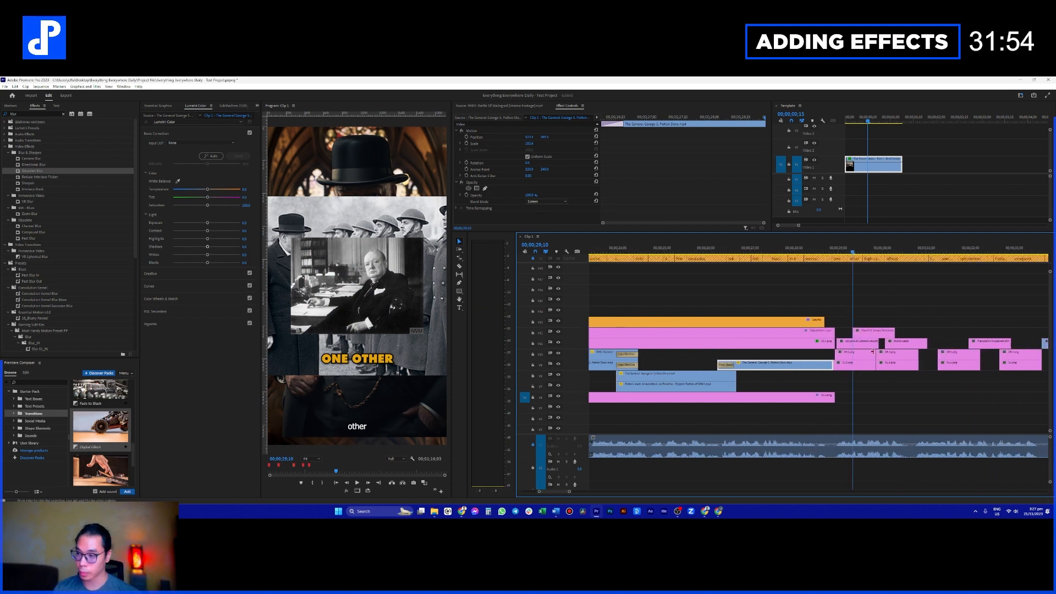
drag(880, 331, 858, 345)
click(860, 330)
key(ctrl+z)
drag(861, 306, 923, 376)
drag(882, 356, 965, 301)
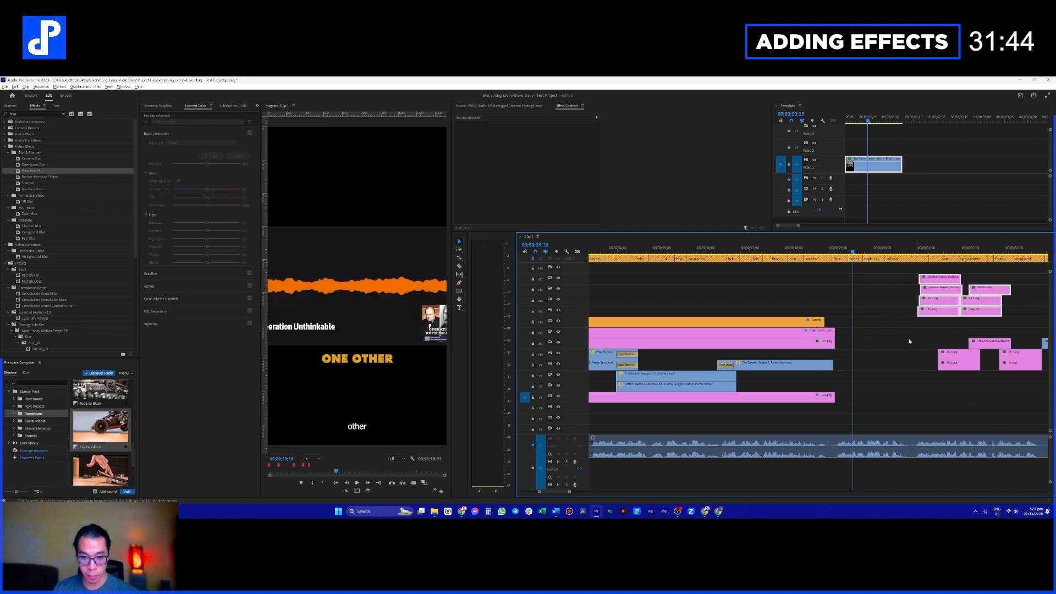
Step: Review the edit by playing from about 14 seconds through the end of the Patton quote section
scroll(908, 341, down, 10)
scroll(639, 377, up, 3)
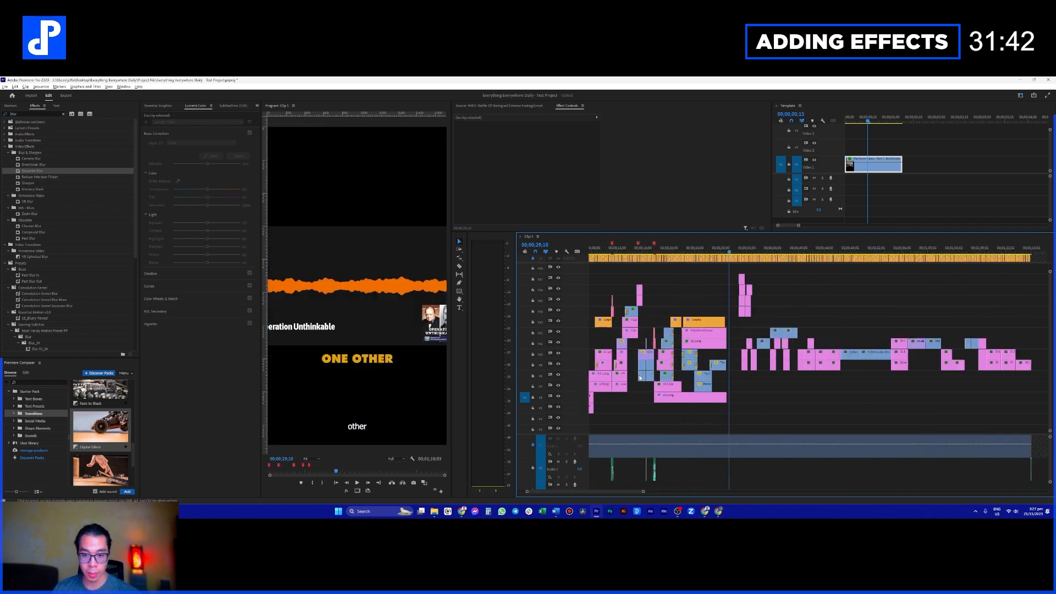
scroll(639, 378, up, 3)
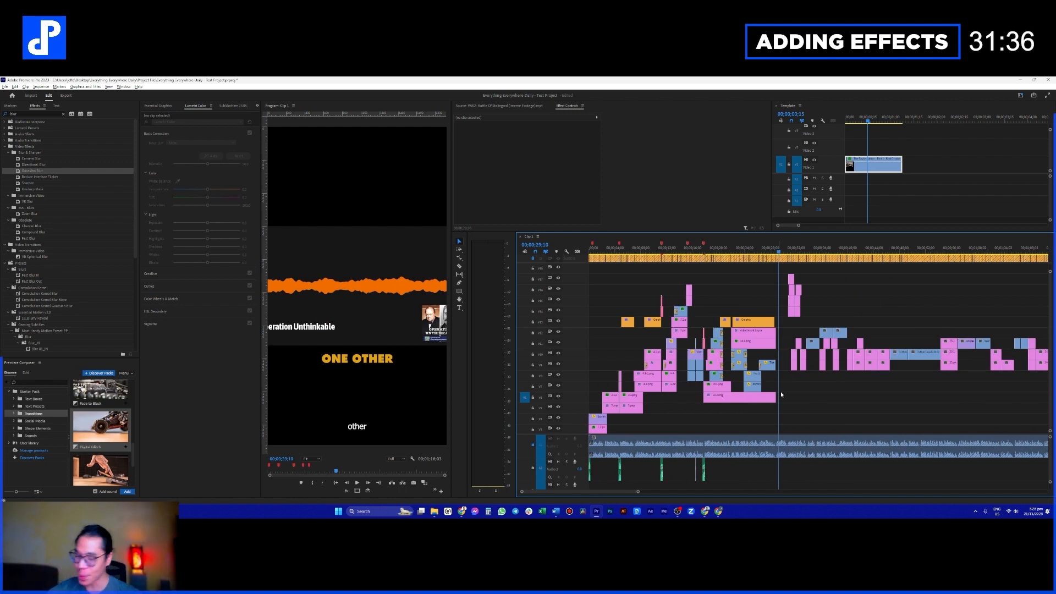
scroll(805, 391, up, 3)
scroll(805, 391, up, 1)
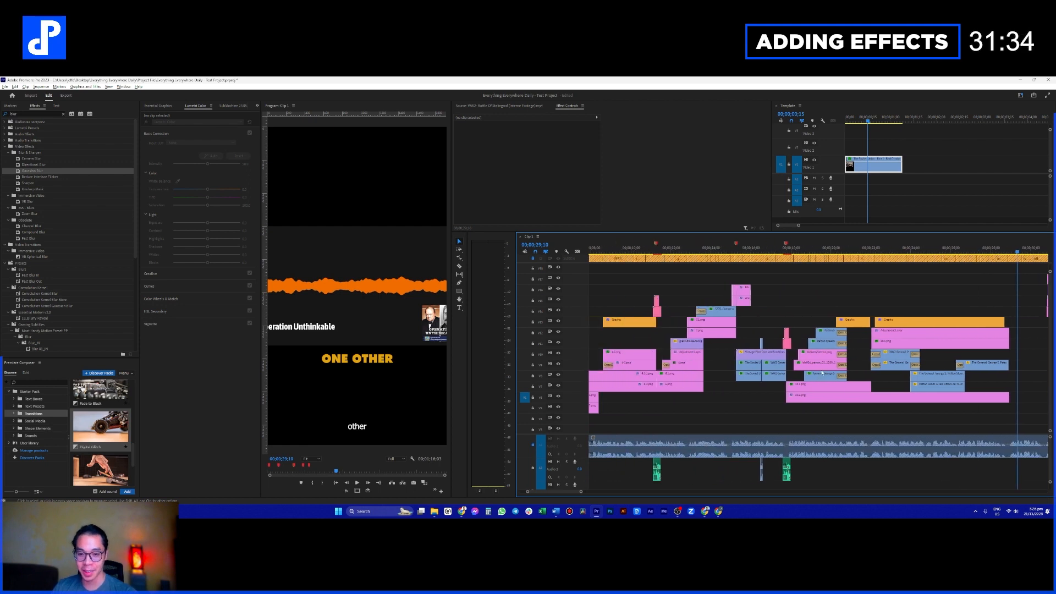
scroll(825, 351, down, 1)
click(804, 299)
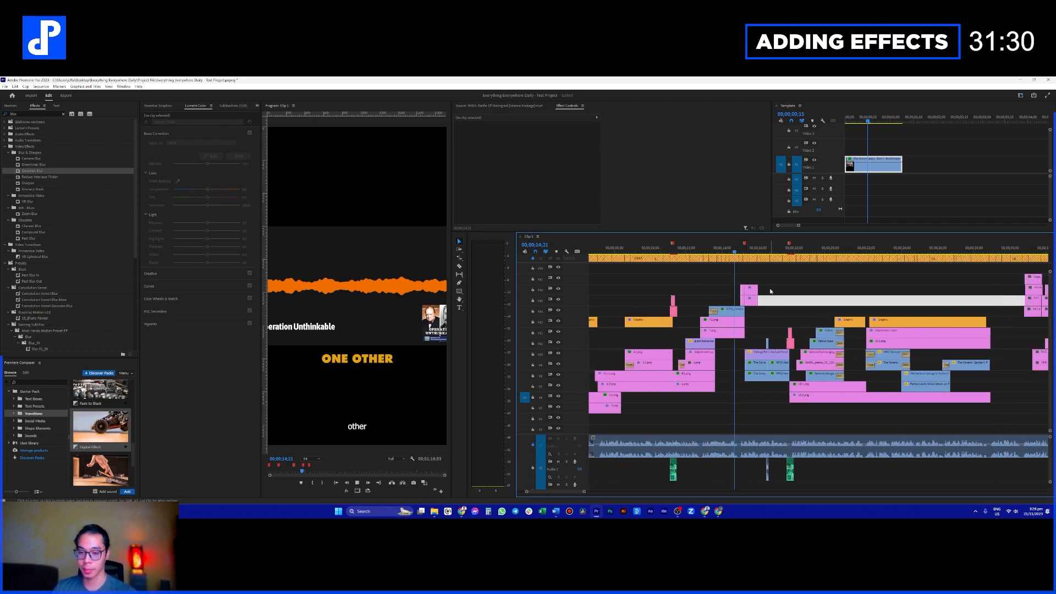
key(space)
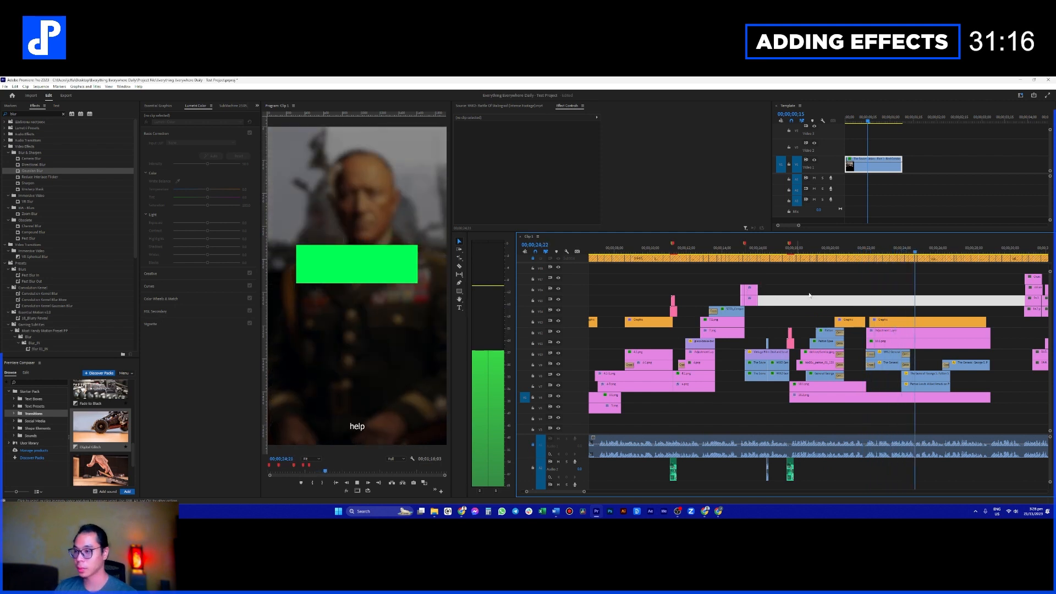
scroll(845, 342, down, 3)
scroll(845, 339, down, 6)
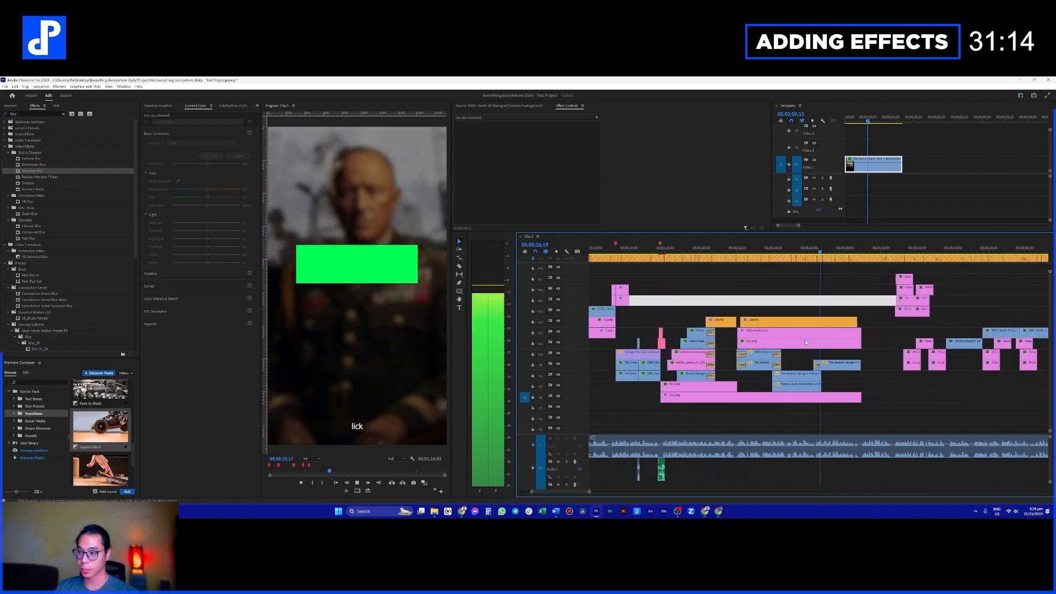
scroll(781, 338, down, 2)
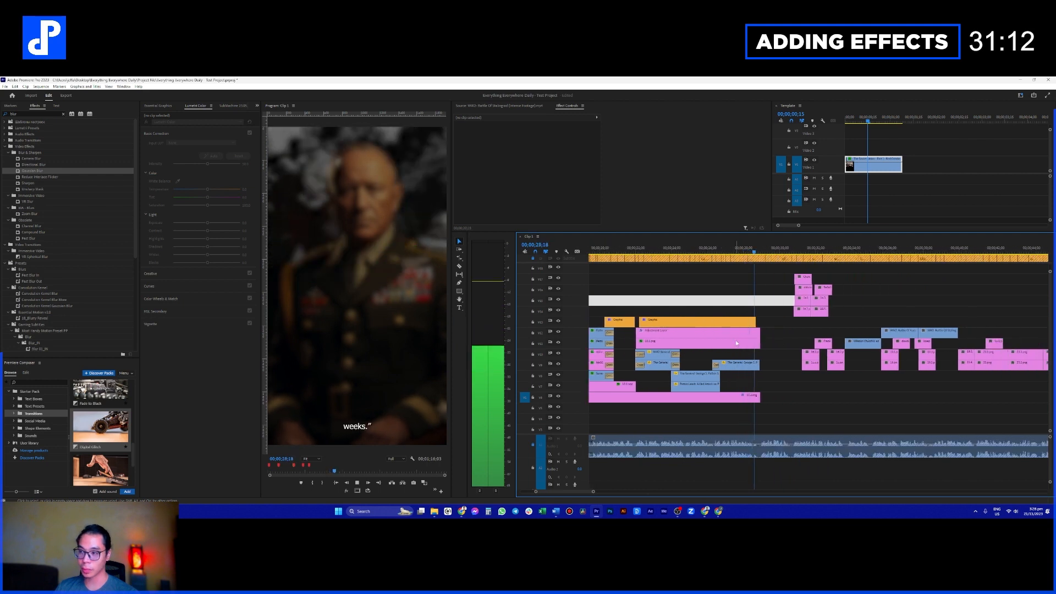
scroll(759, 361, up, 2)
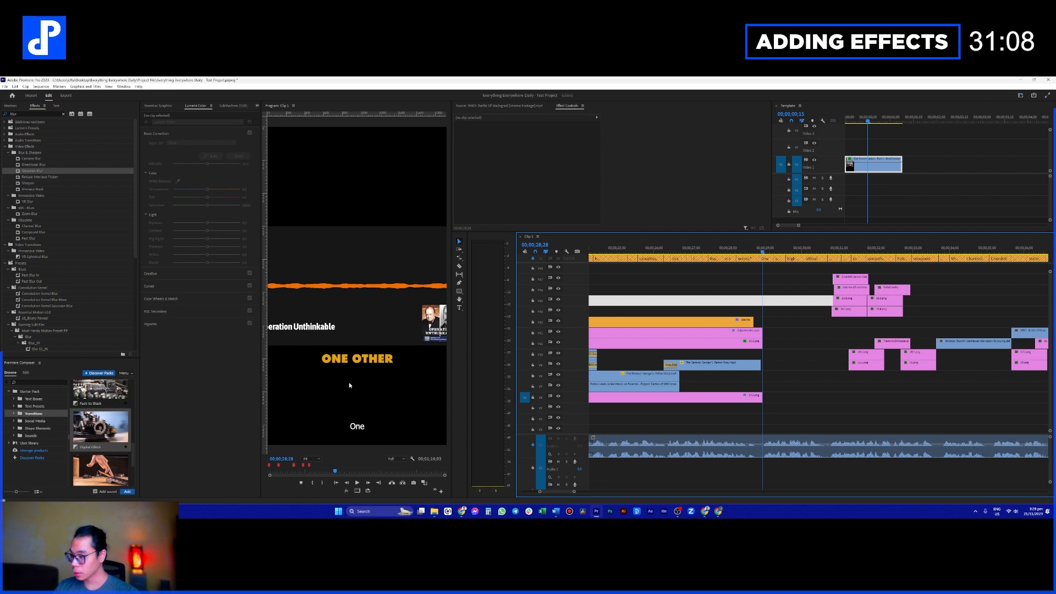
click(165, 107)
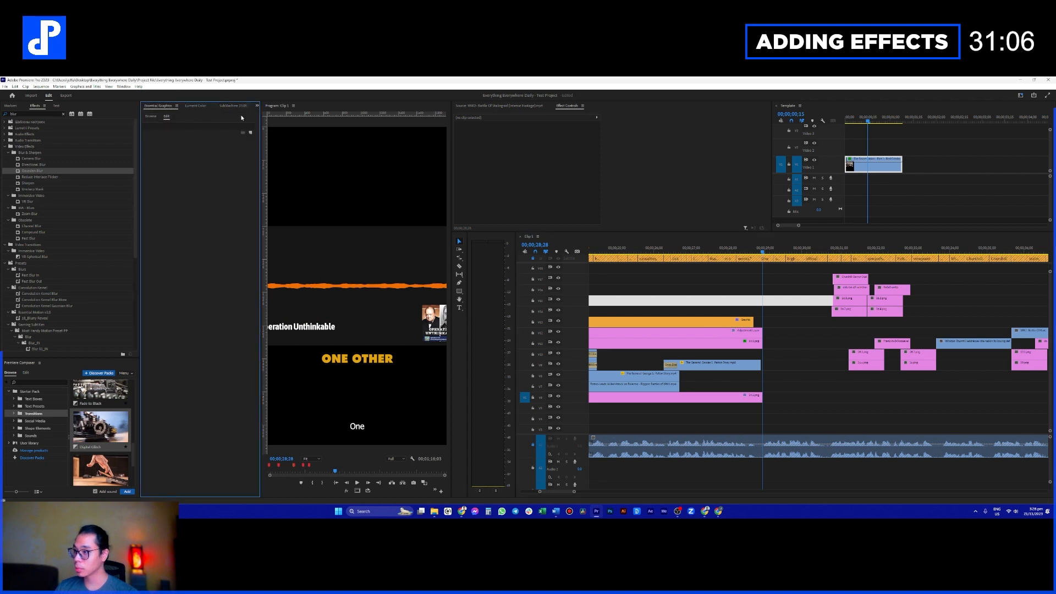
click(257, 106)
drag(771, 301, 788, 361)
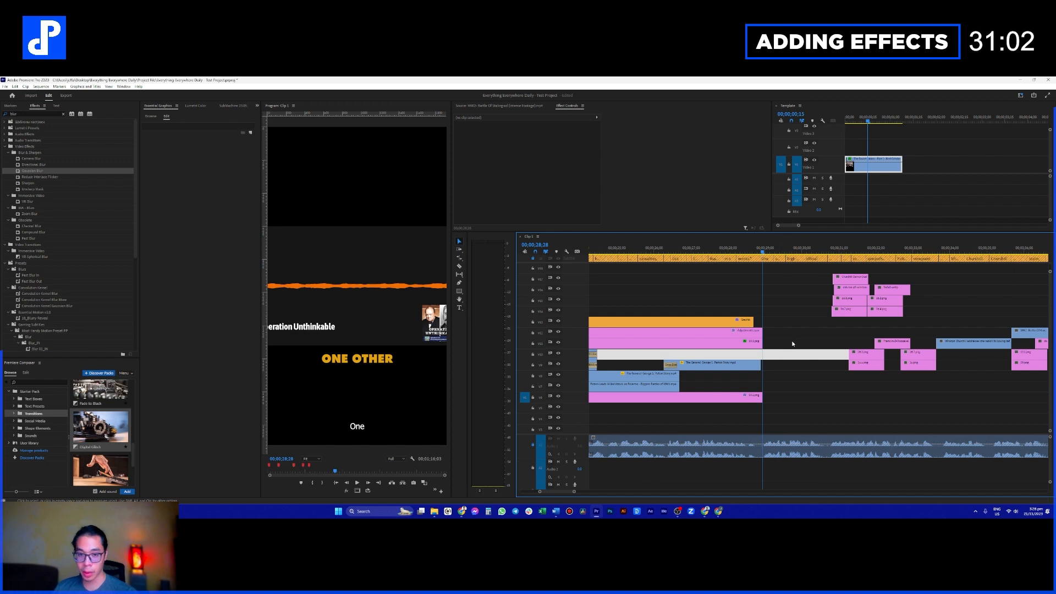
scroll(779, 349, up, 2)
scroll(787, 357, down, 2)
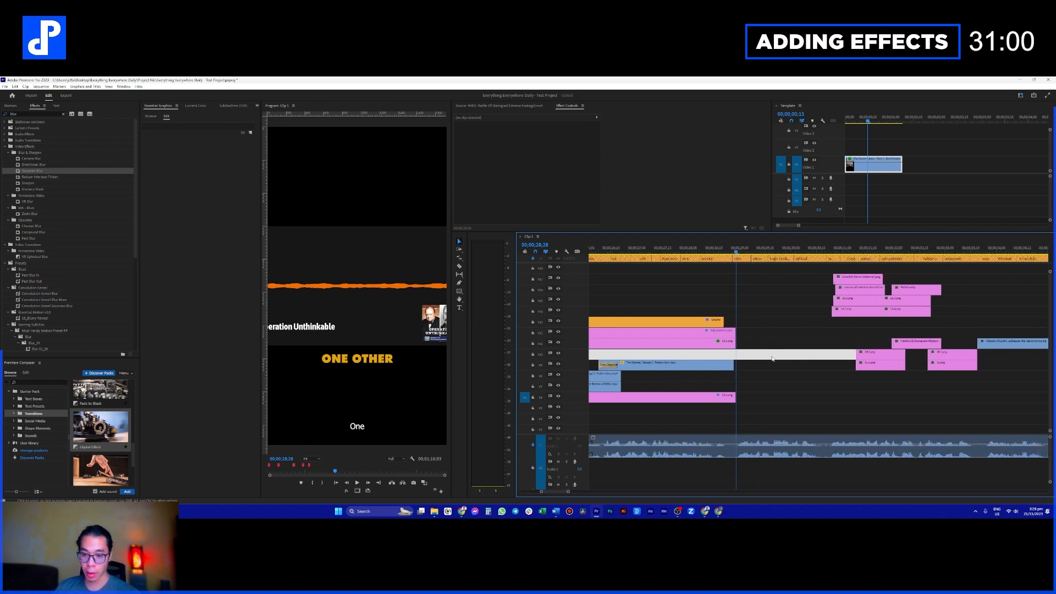
click(836, 341)
Step: Move the first Churchill image stack earlier, leaving the second behind, so it starts where the Patton section ends
click(849, 248)
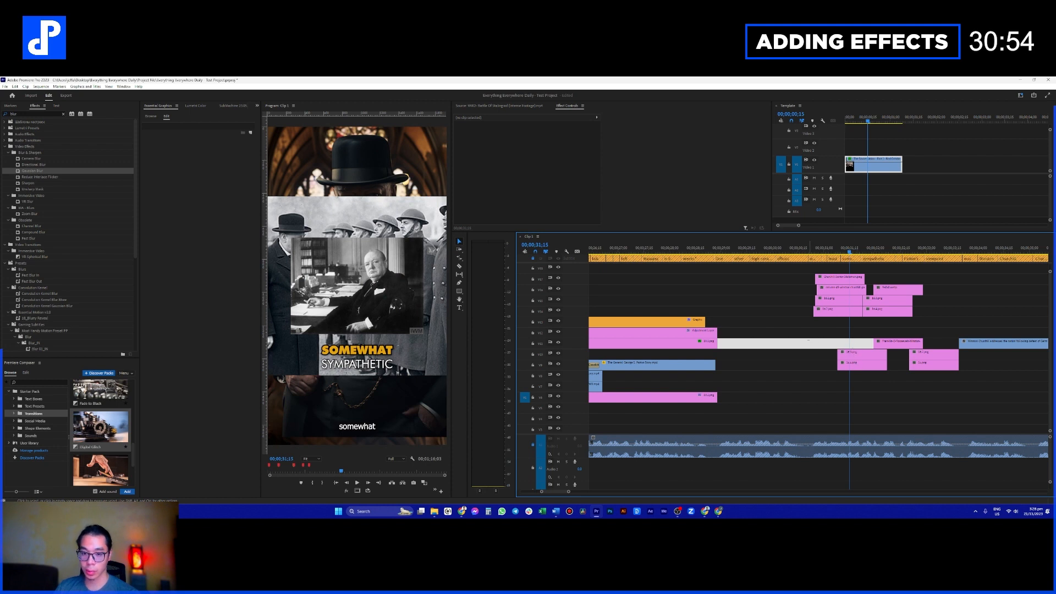
click(849, 352)
drag(771, 267, 837, 315)
drag(837, 313, 737, 304)
click(777, 341)
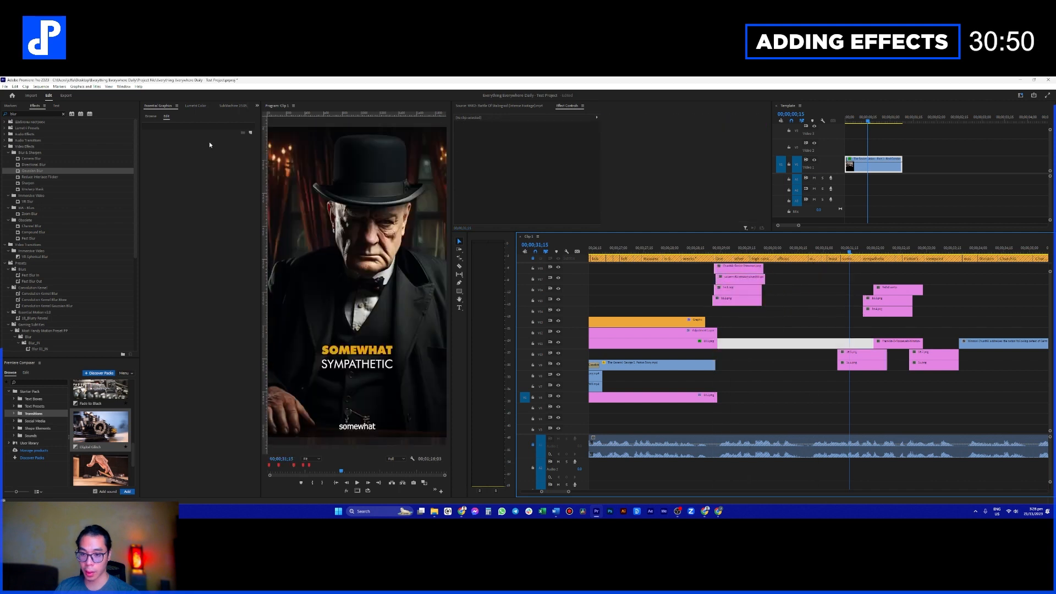
Step: Open the Grunge Transition folder among the asset library's Transitions folders
click(257, 106)
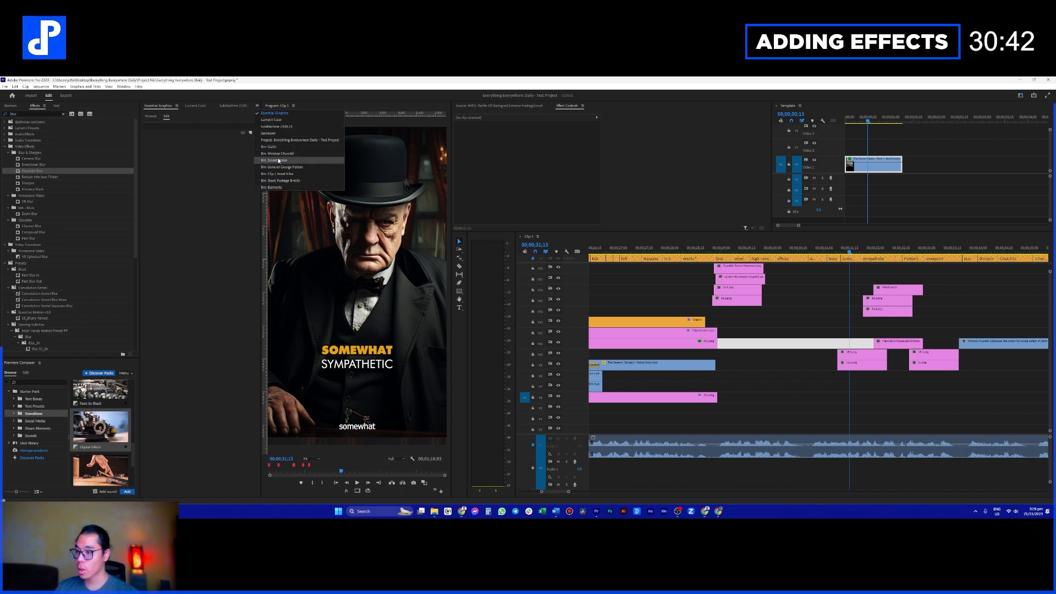
click(278, 133)
click(193, 172)
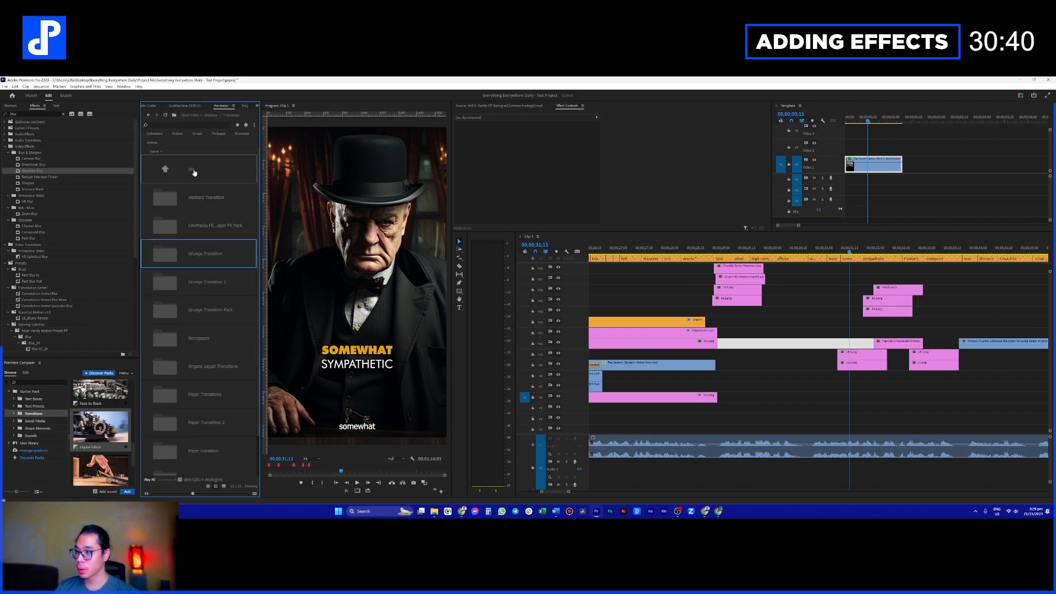
click(199, 167)
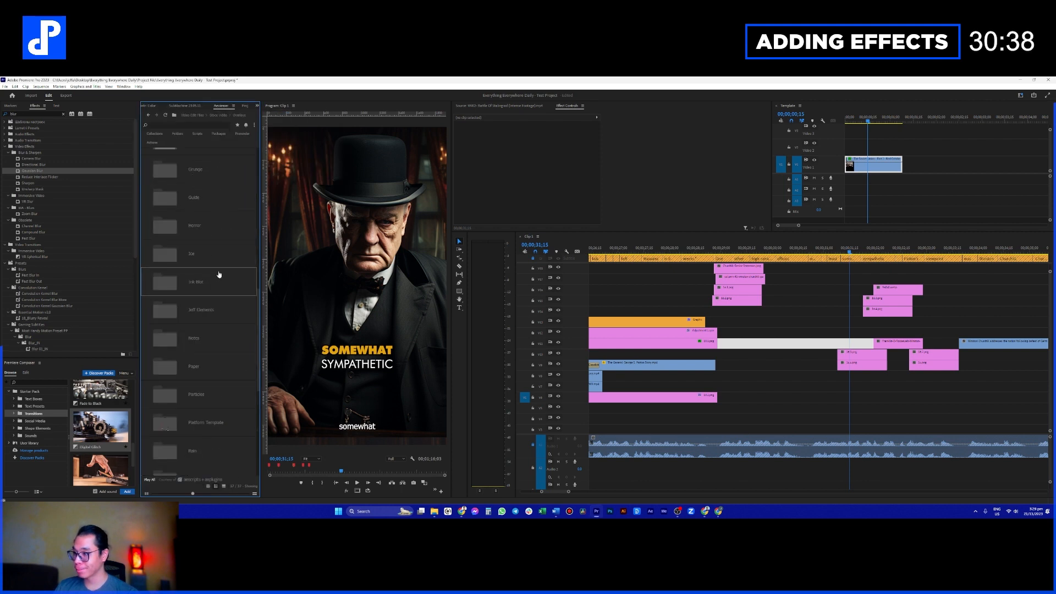
scroll(215, 395, down, 5)
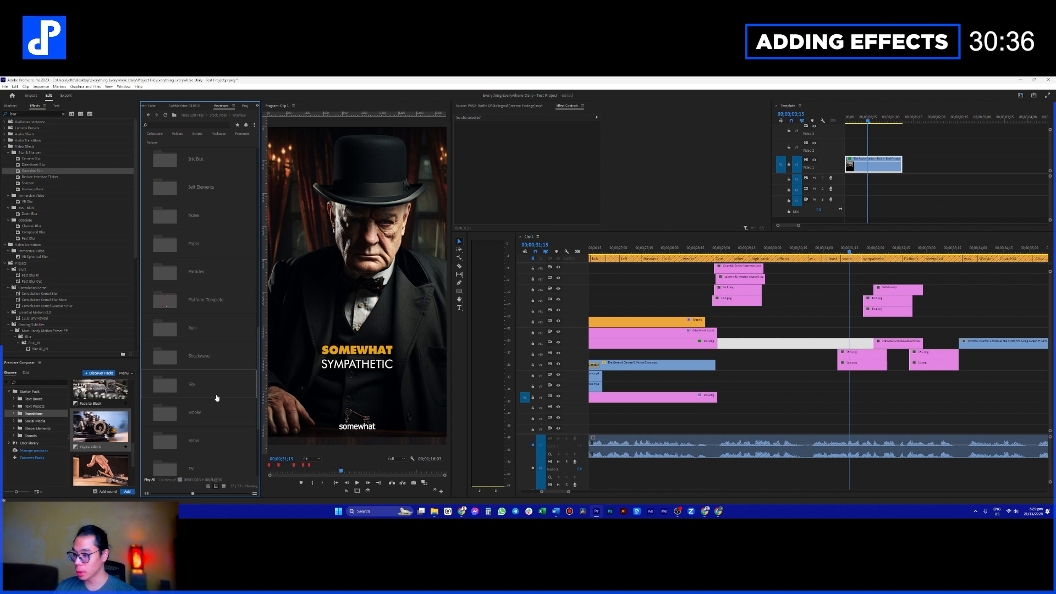
double_click(205, 431)
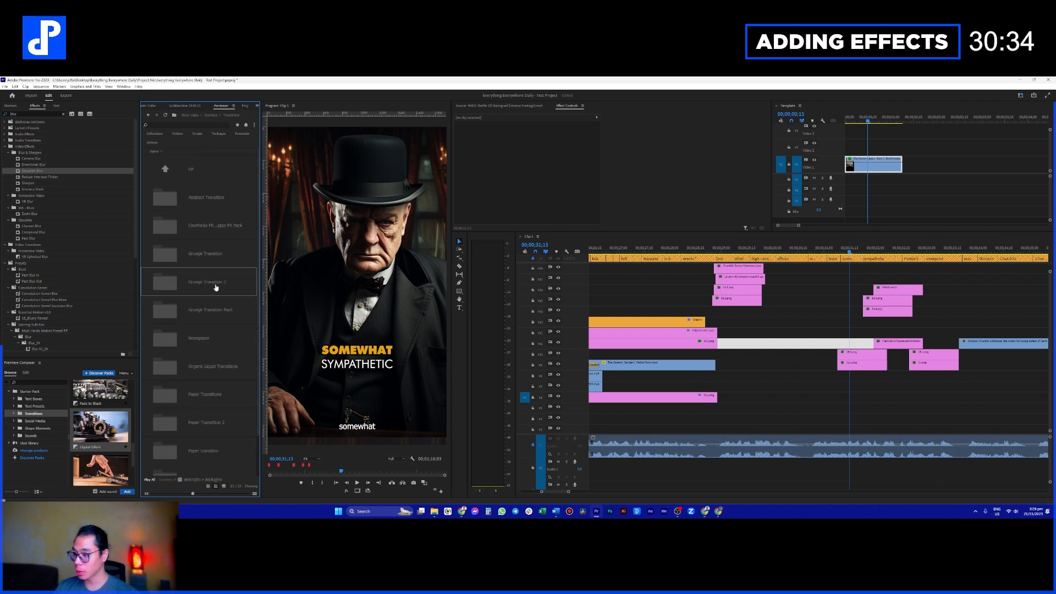
double_click(214, 259)
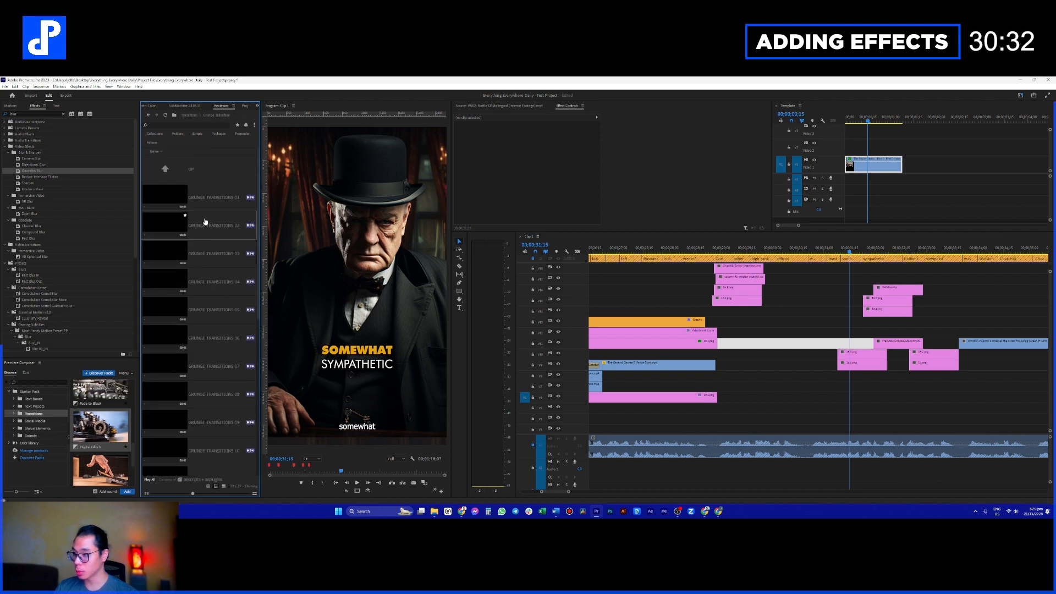
Step: Preview the grunge transitions, import GRUNGE TRANSITIONS 09 and place it across the cut beneath the Churchill image stack
mouse_move(193, 251)
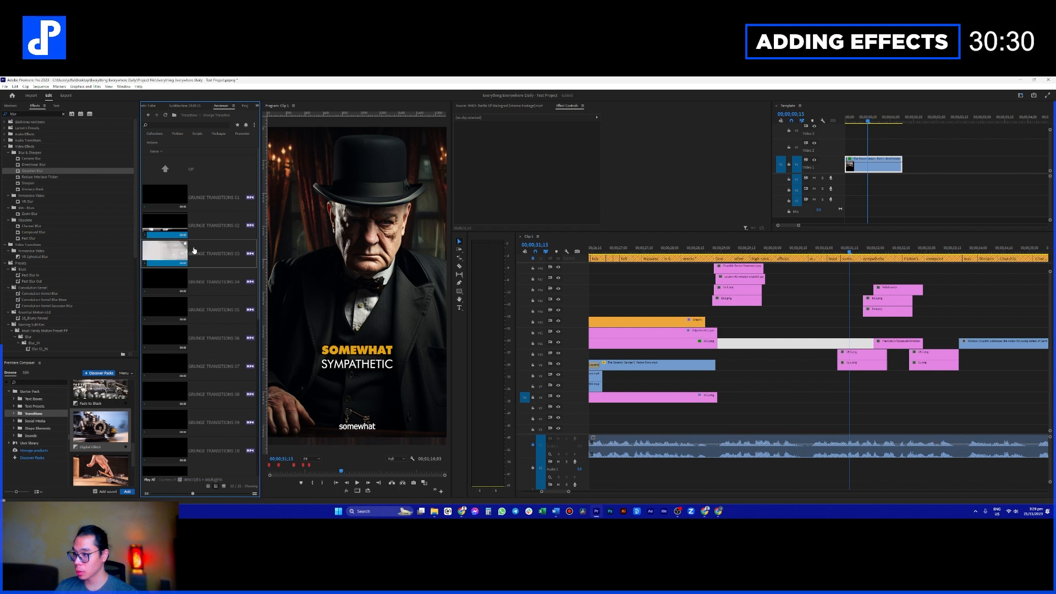
mouse_move(194, 284)
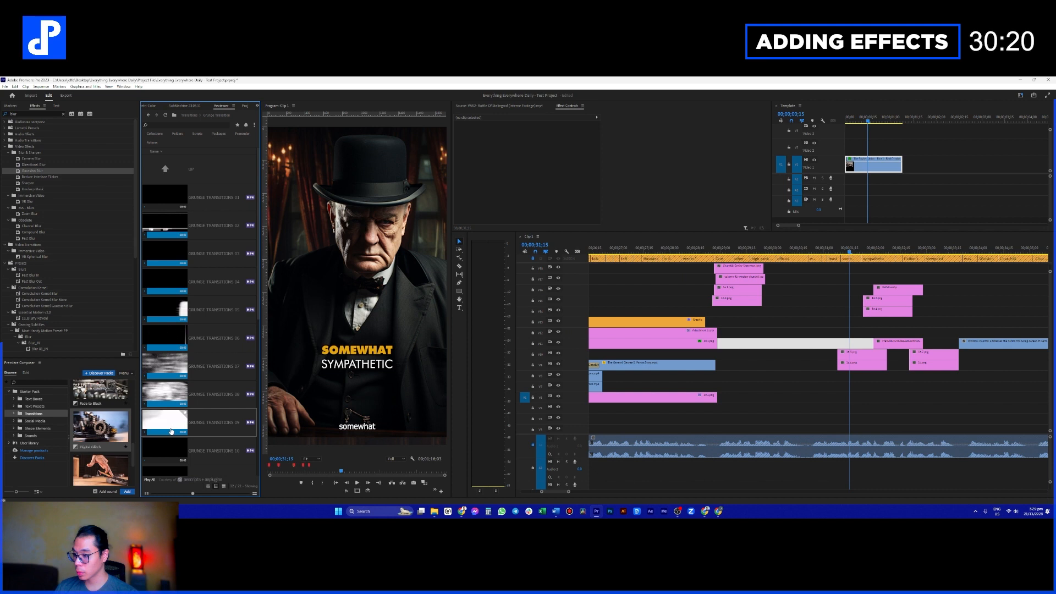
drag(174, 430, 202, 424)
click(203, 424)
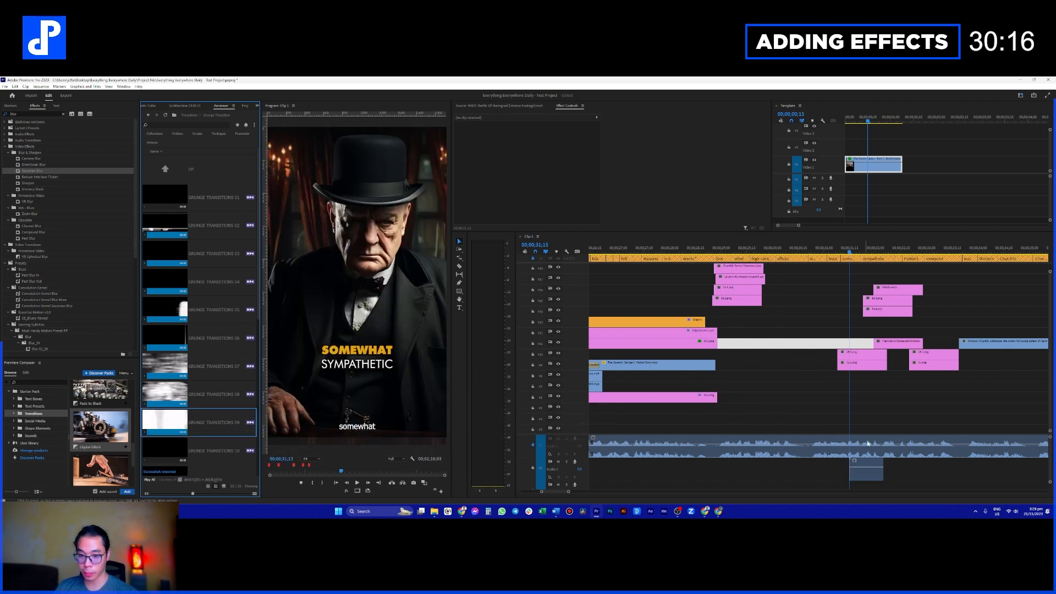
click(882, 401)
drag(885, 421, 767, 367)
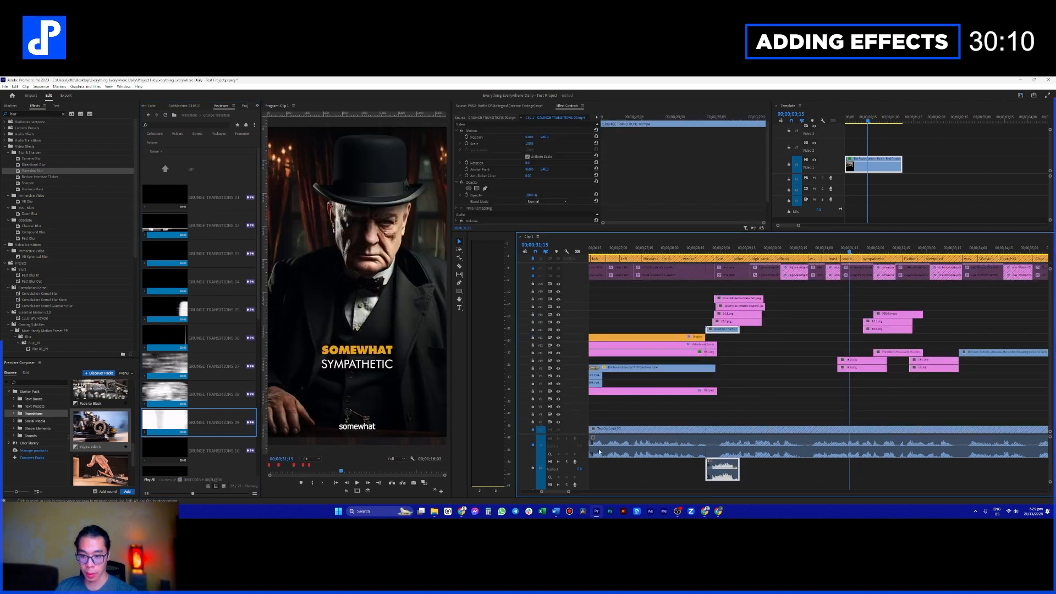
Step: Set the grunge transition clip's rotation to 90°
scroll(714, 386, up, 2)
click(528, 163)
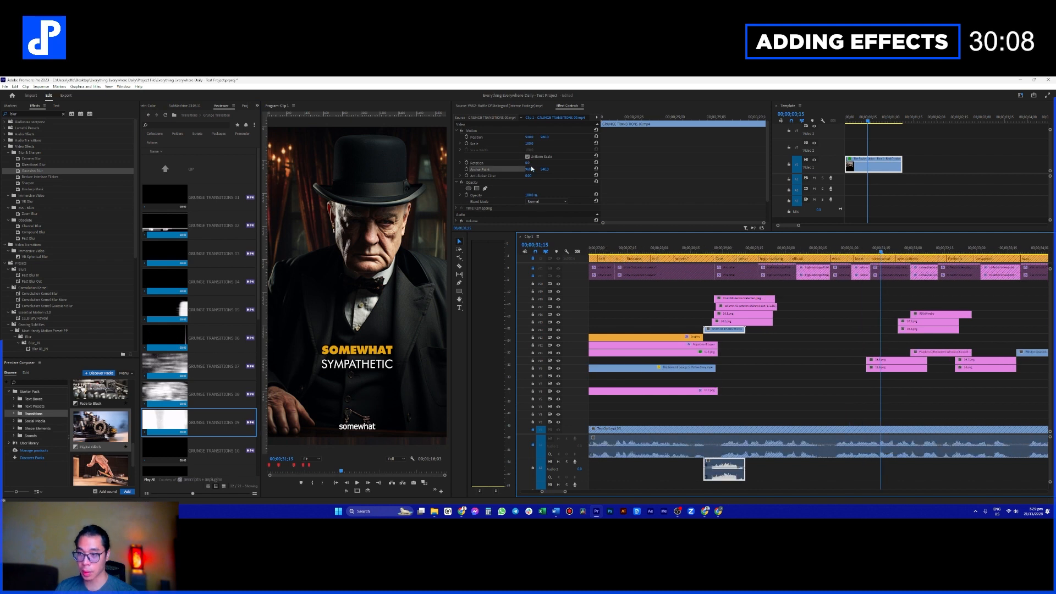
text(90)
key(Return)
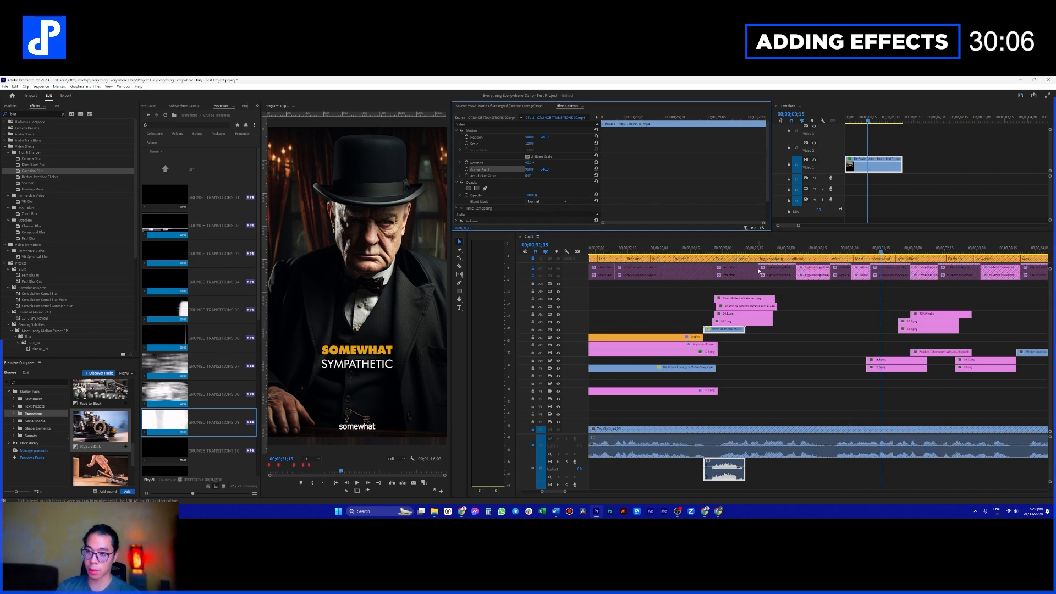
Step: Shift the Churchill image stack later, clear of the grunge transition, and adjust the transition's scale and position to cover the vertical frame
click(718, 248)
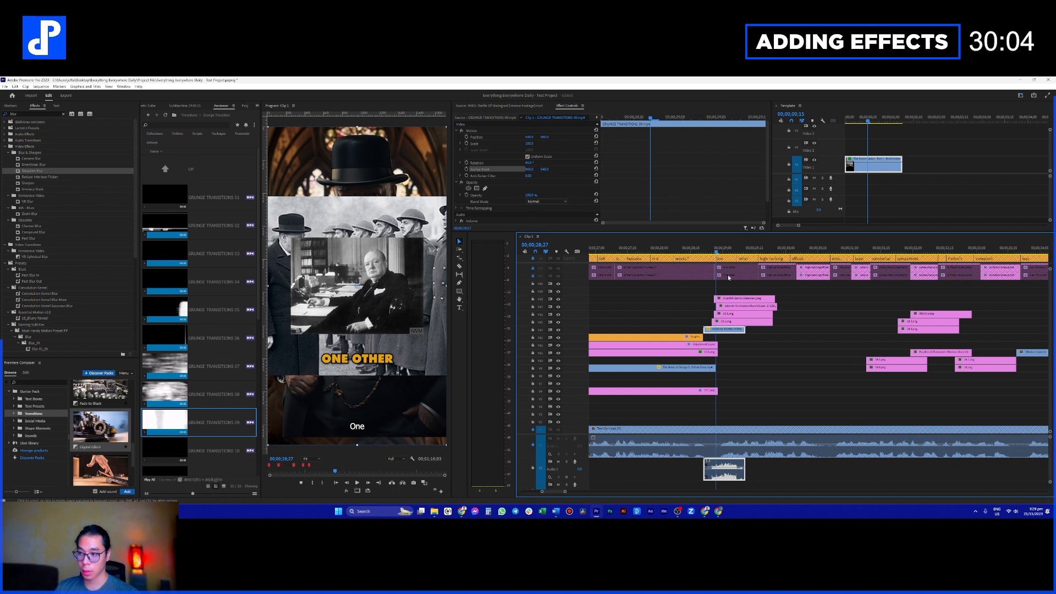
drag(734, 291, 802, 330)
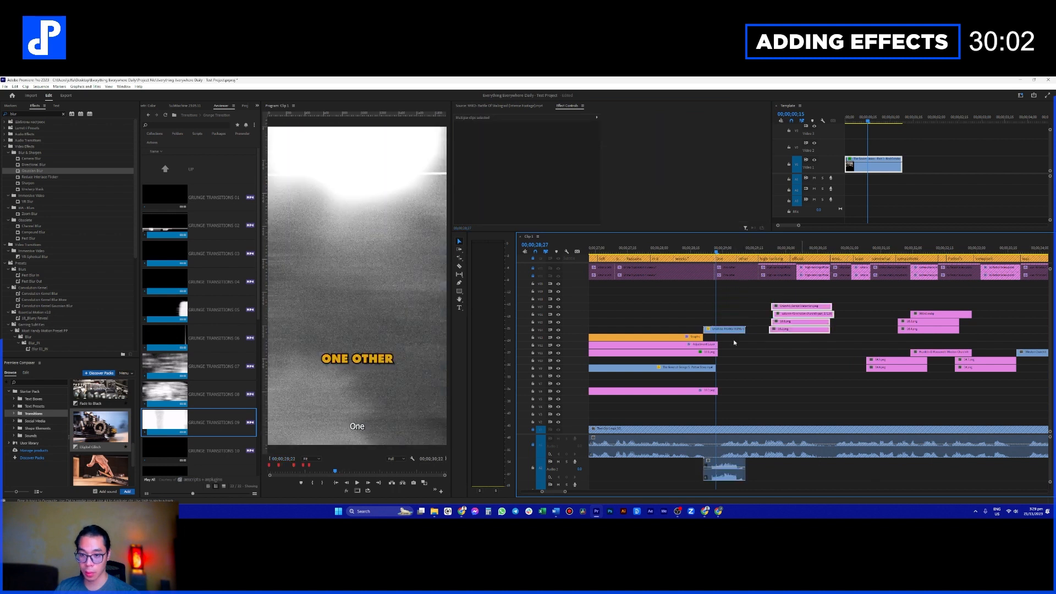
click(728, 330)
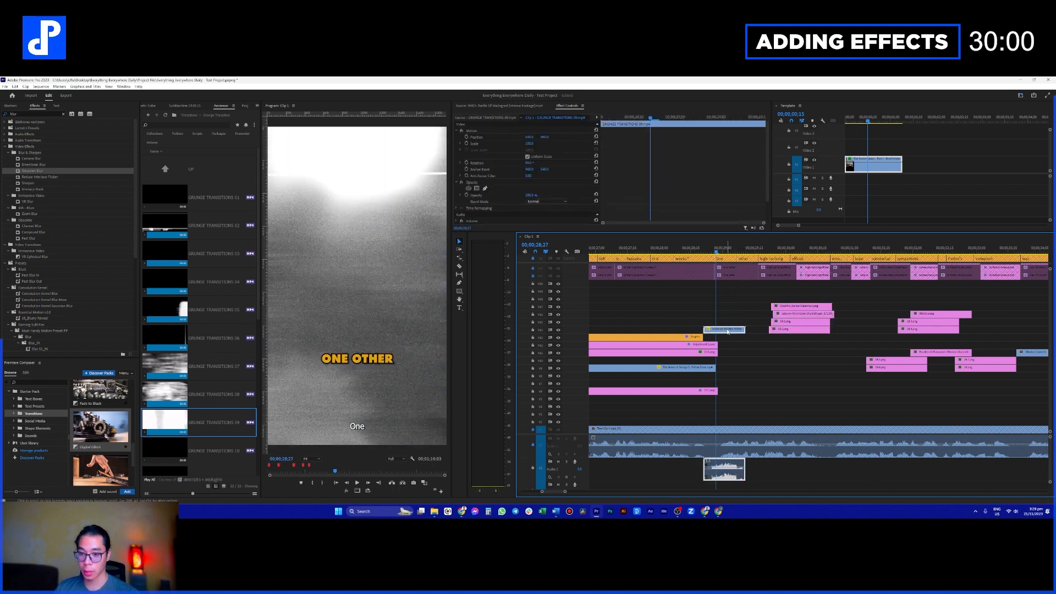
click(528, 143)
drag(529, 144, 553, 167)
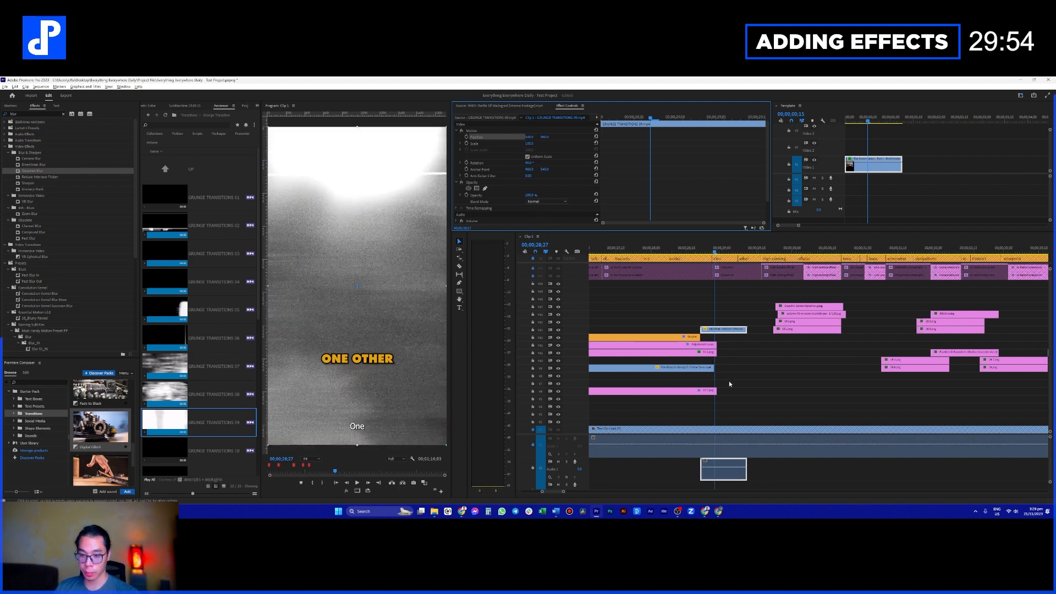
Step: Trim the grunge transition clip's start later and its end slightly earlier around the cut
scroll(673, 326, up, 2)
drag(673, 329, 689, 329)
drag(757, 330, 756, 330)
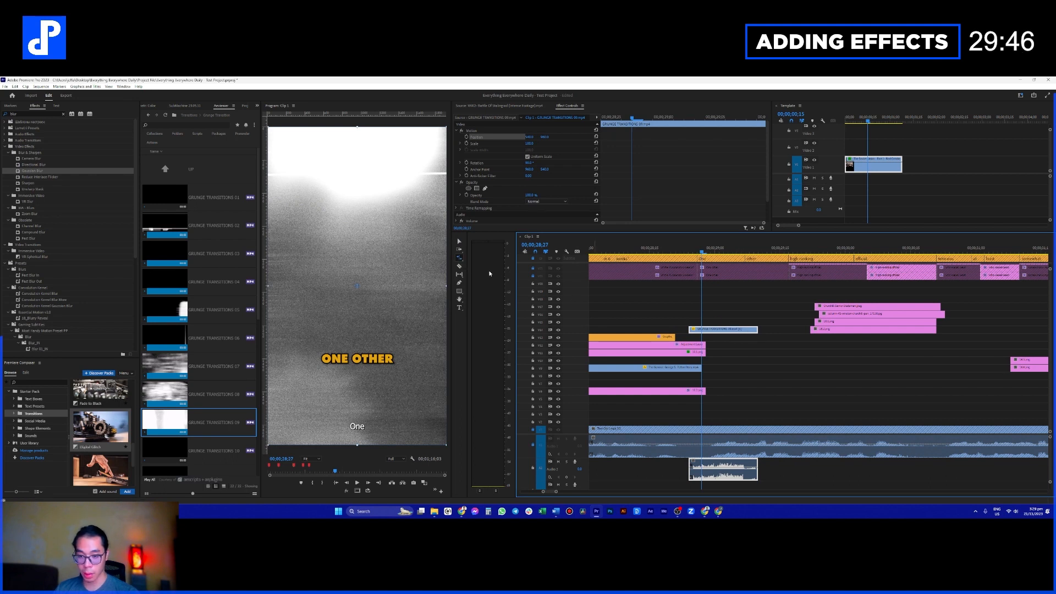
Step: Trim the grunge transition clip's end earlier and play back across the cut
drag(757, 329, 727, 329)
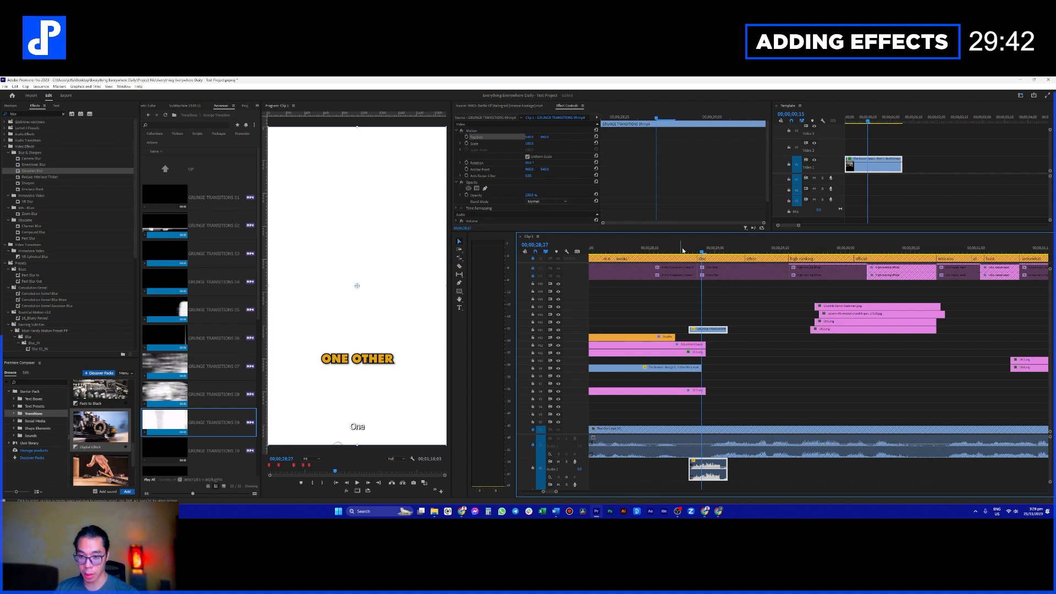
key(space)
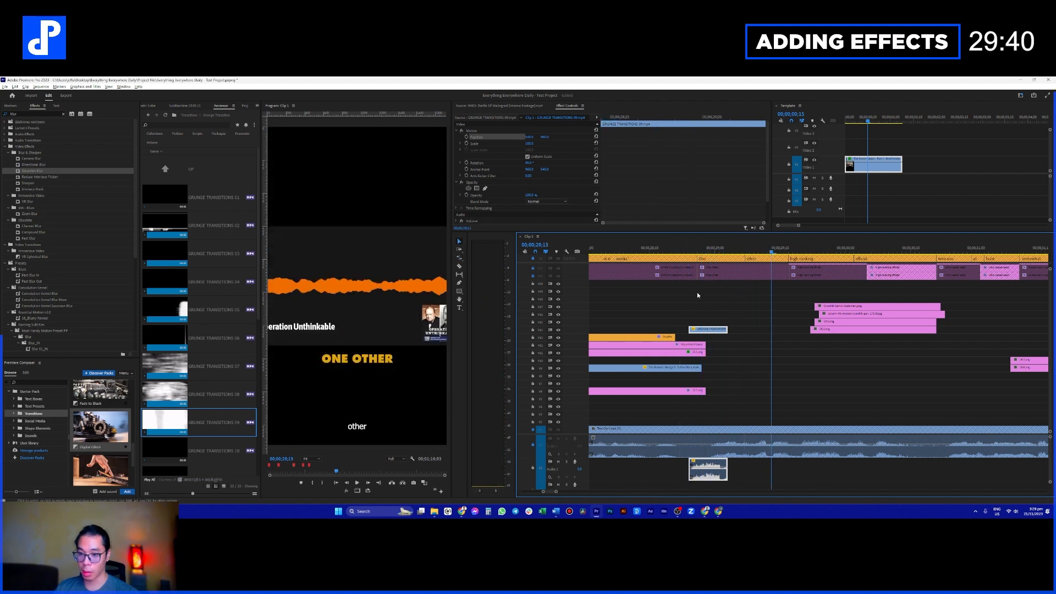
scroll(697, 295, down, 2)
Step: Trim the end of the footage clip beneath the adjustment layer earlier and finish it with a dissolve
drag(694, 250, 654, 264)
scroll(691, 306, up, 1)
scroll(743, 335, up, 2)
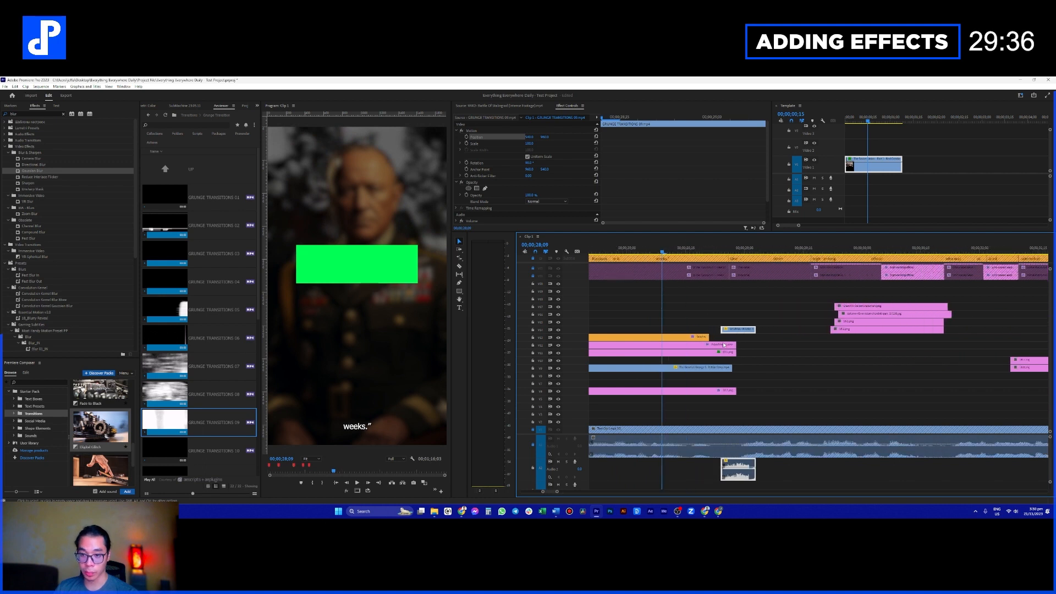
scroll(727, 330, up, 1)
click(730, 355)
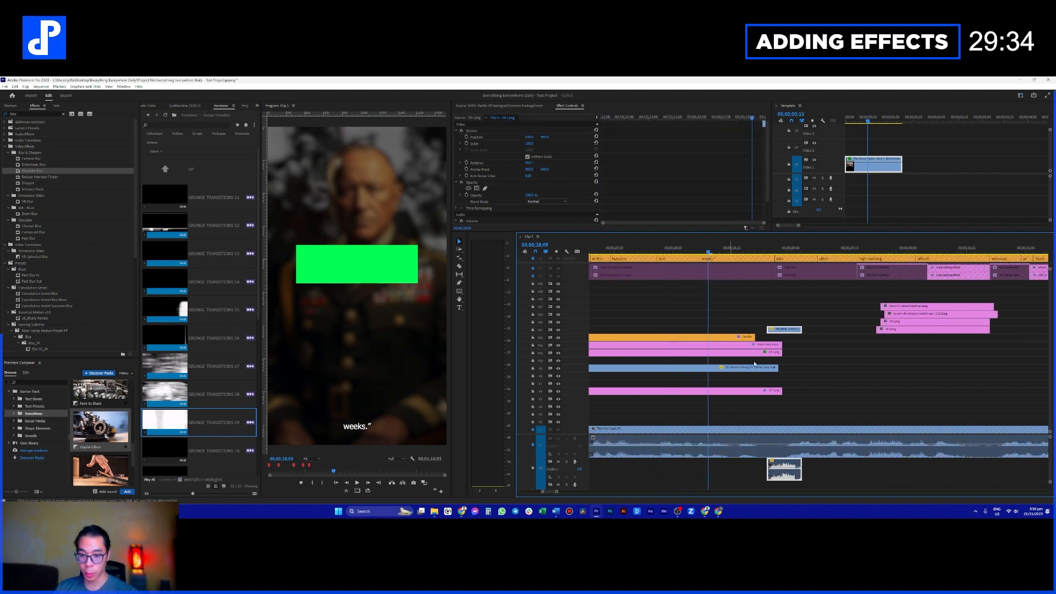
click(735, 367)
click(724, 345)
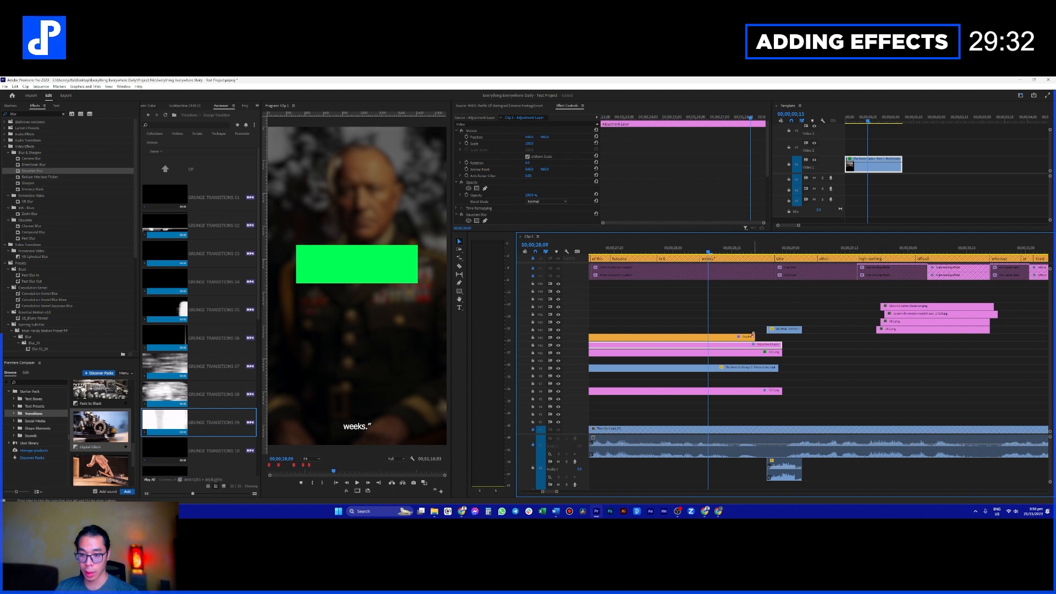
scroll(798, 356, up, 3)
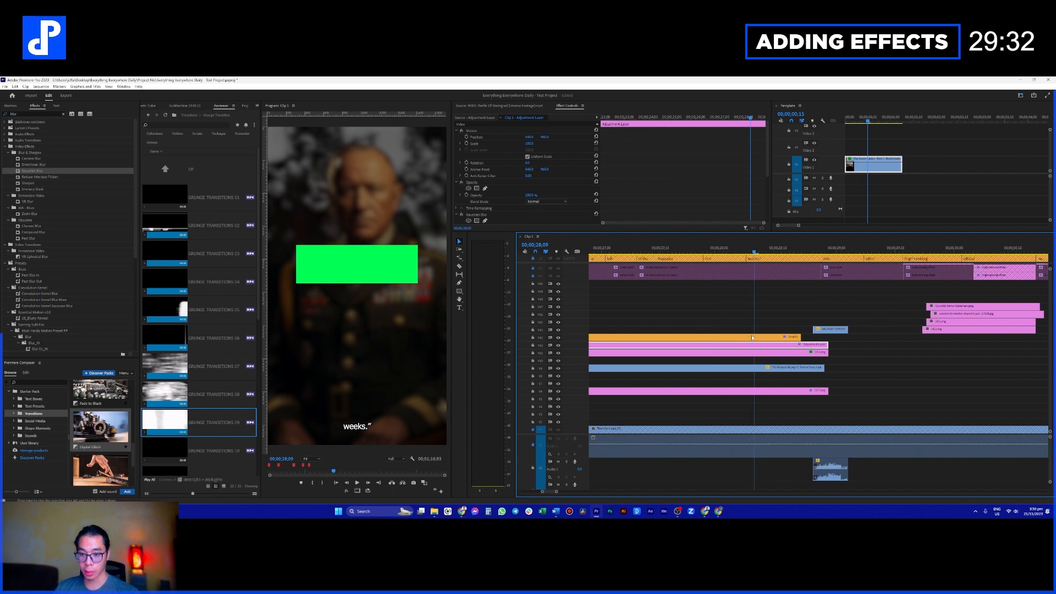
click(832, 379)
drag(838, 372, 782, 371)
Step: Keyframe the adjustment layer's Gaussian Blur to hold until near its end and return to the starting Blurriness
click(780, 347)
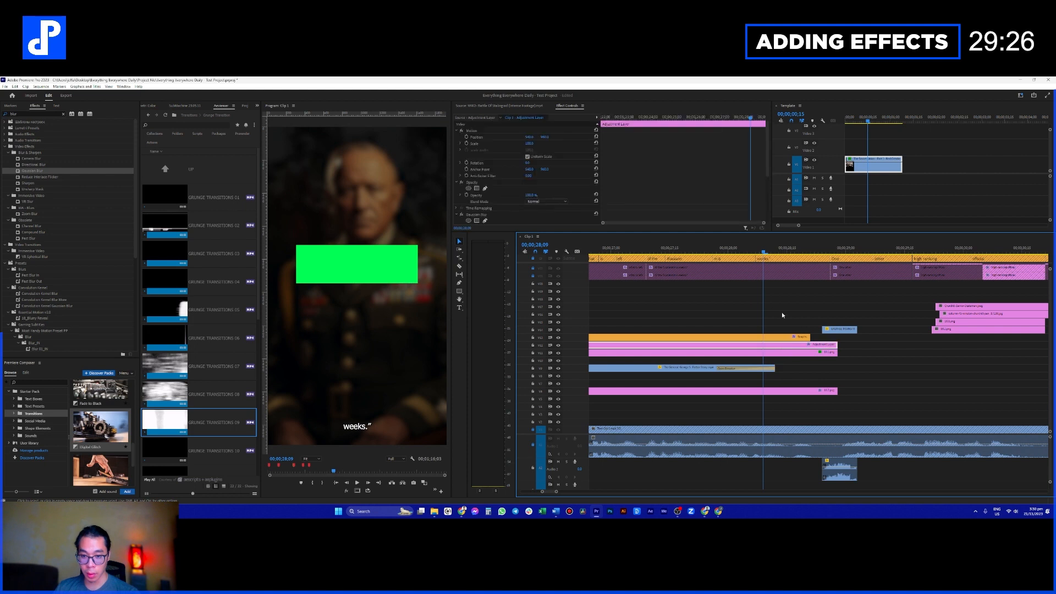
scroll(567, 164, down, 5)
drag(623, 133, 616, 195)
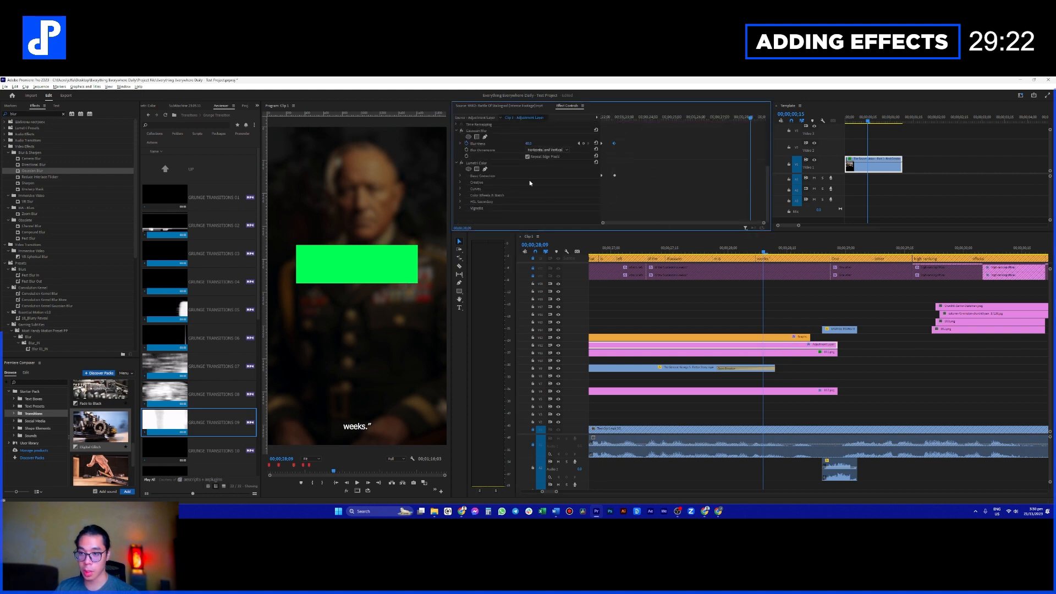
click(460, 175)
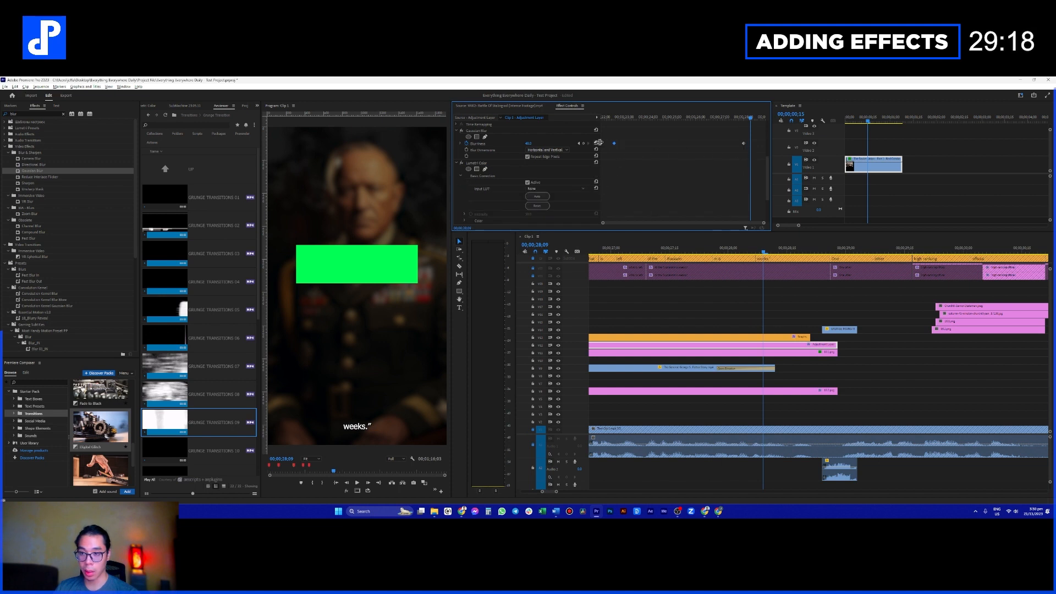
drag(602, 144, 765, 164)
drag(749, 118, 747, 163)
scroll(709, 164, down, 2)
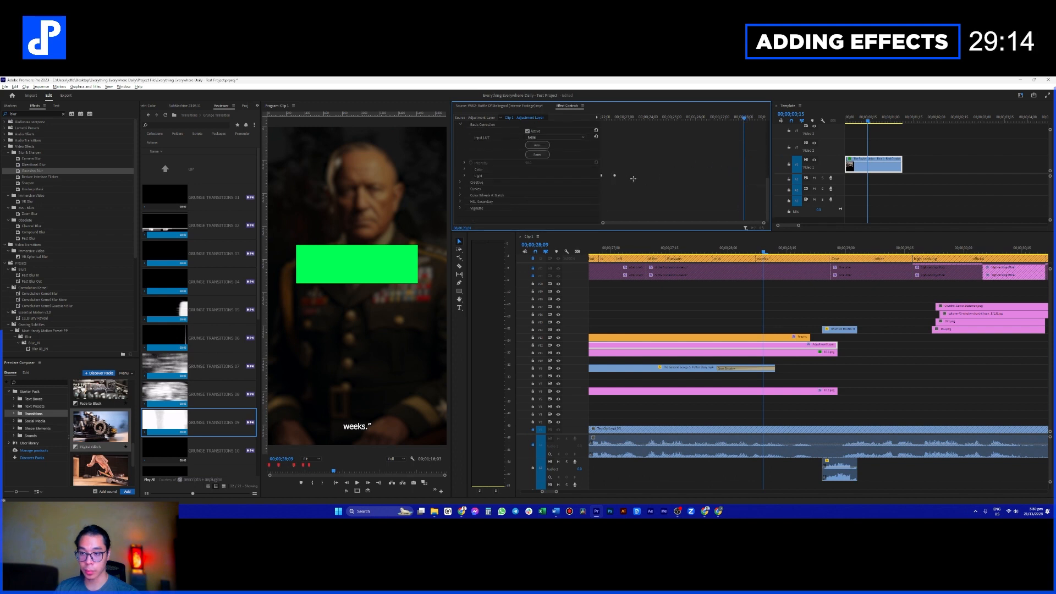
Step: Add a Lumetri Exposure keyframe near the adjustment layer's end to hold the darkening, and preview the section
click(464, 176)
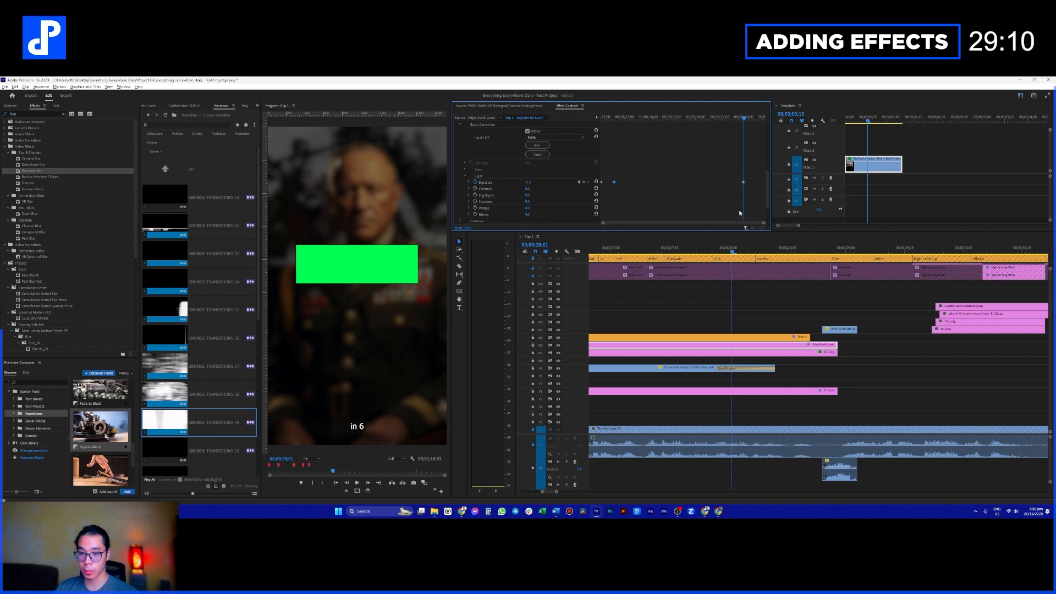
drag(602, 182, 634, 183)
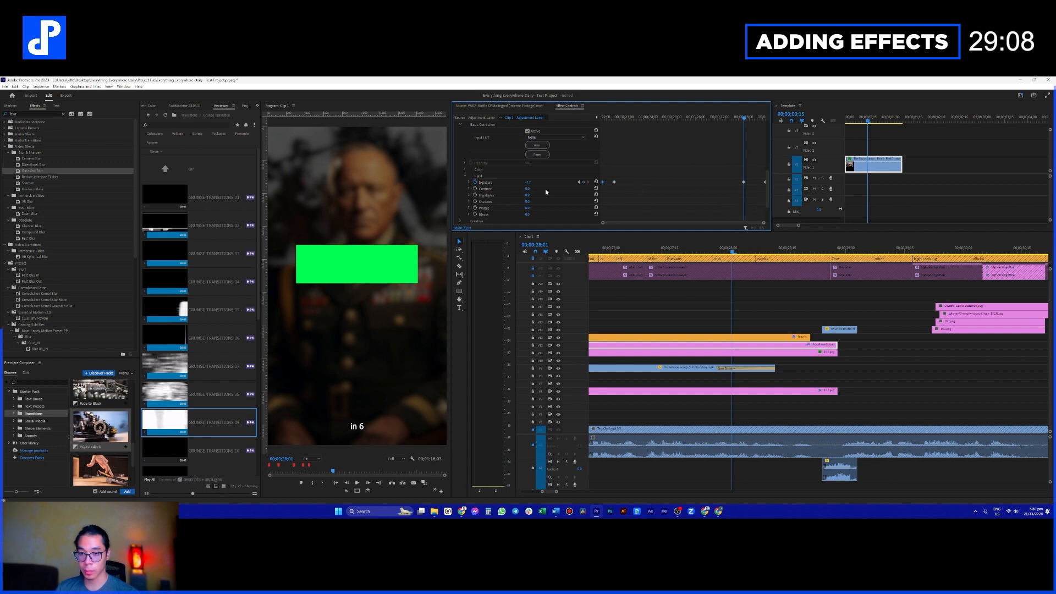
click(464, 176)
click(460, 124)
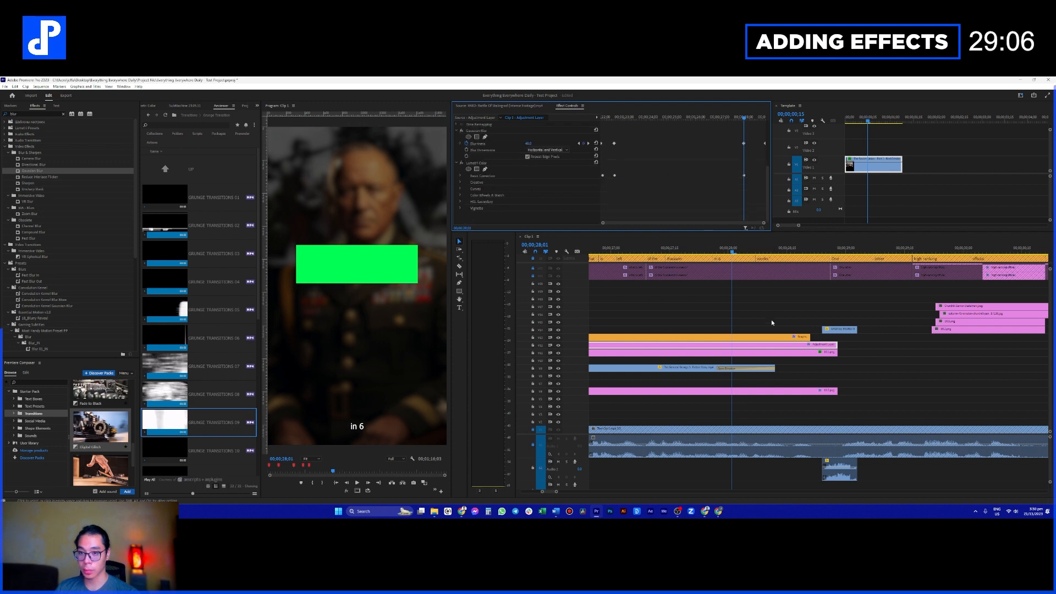
key(space)
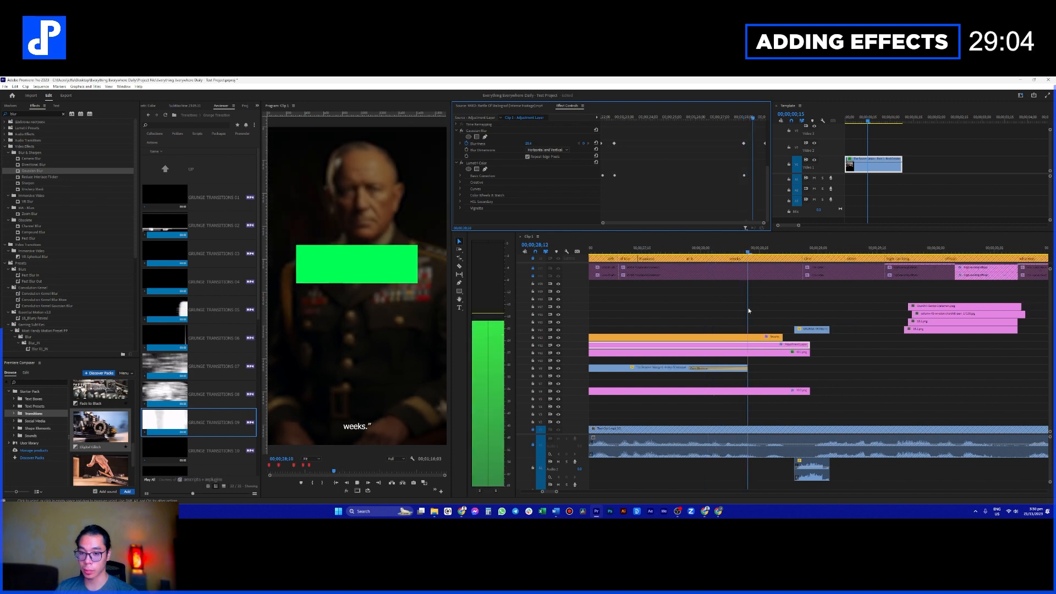
click(717, 253)
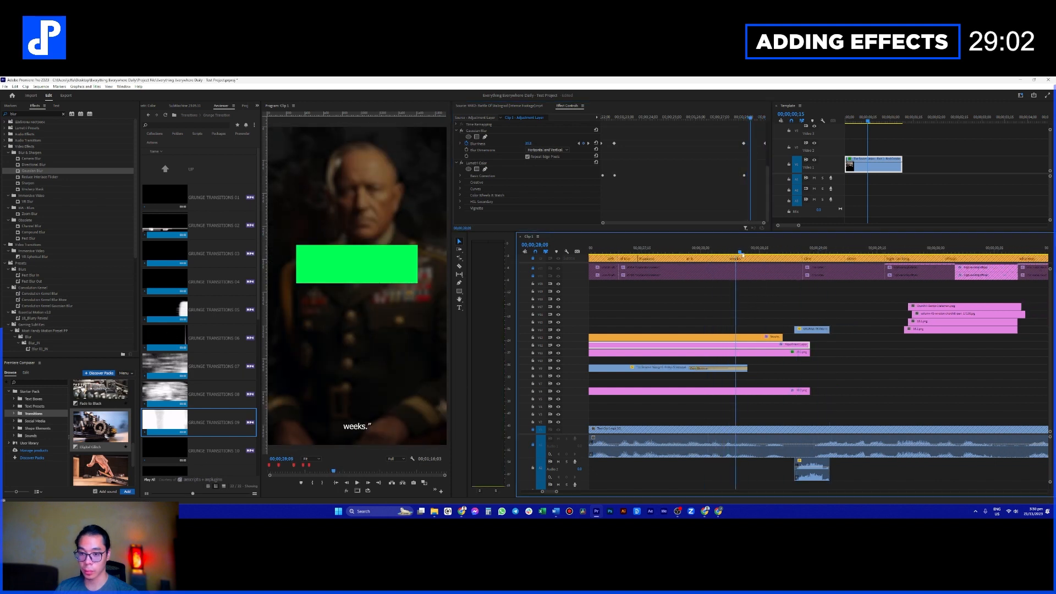
drag(785, 252, 774, 252)
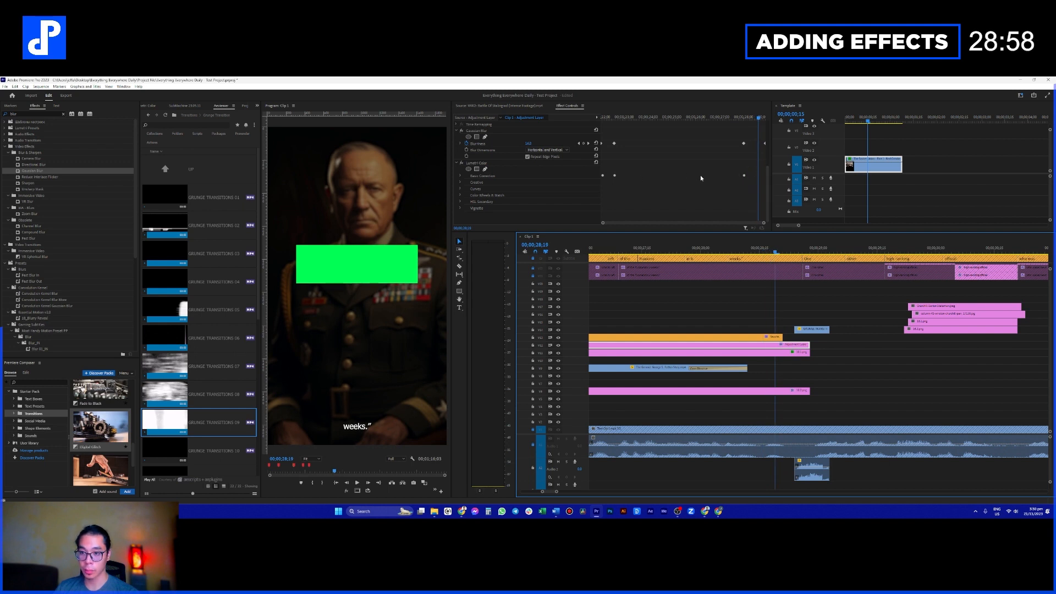
Step: Copy the starting Exposure keyframe to the adjustment layer's end to restore the brightness, and play through the transition
click(603, 176)
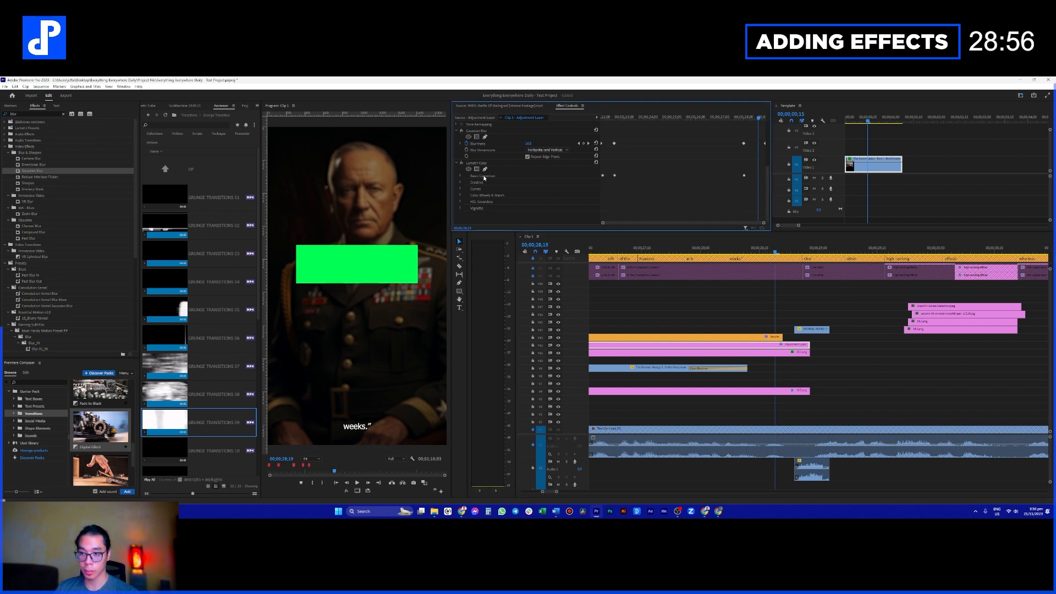
click(461, 176)
scroll(605, 187, down, 3)
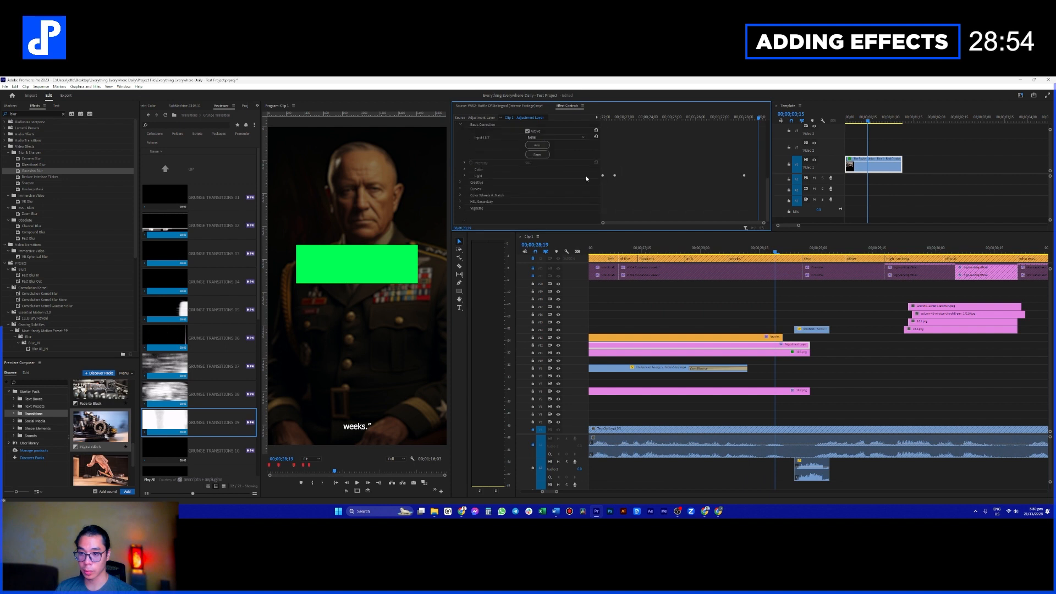
drag(602, 175, 640, 187)
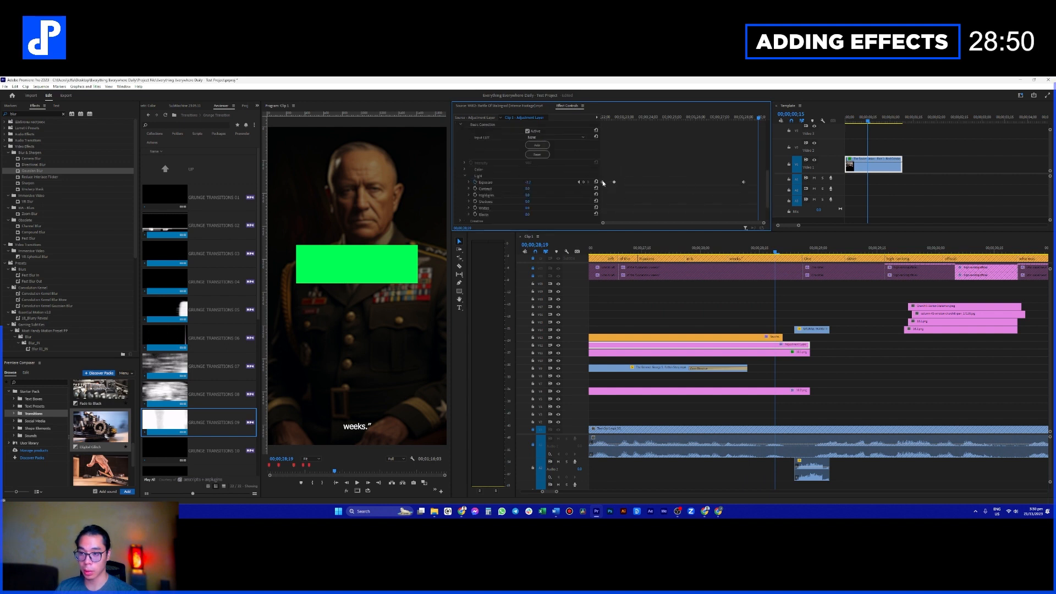
drag(735, 200, 763, 193)
mouse_move(748, 118)
mouse_down()
mouse_move(757, 120)
mouse_move(745, 123)
mouse_up()
click(708, 248)
key(space)
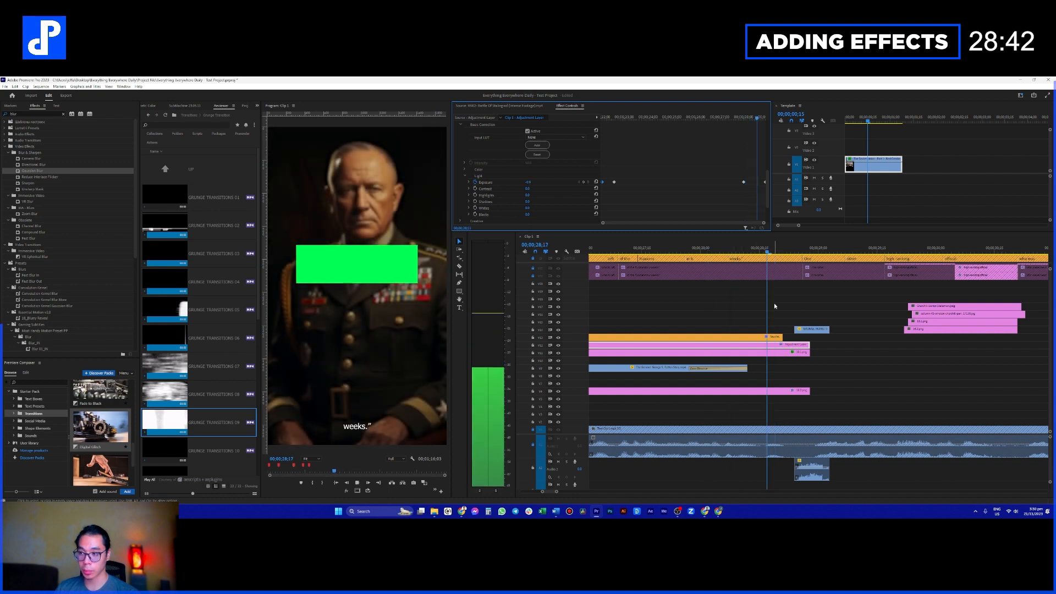
scroll(803, 348, down, 3)
Step: Browse from the transition folders to the Grunge overlays and examine the noise clips
click(214, 174)
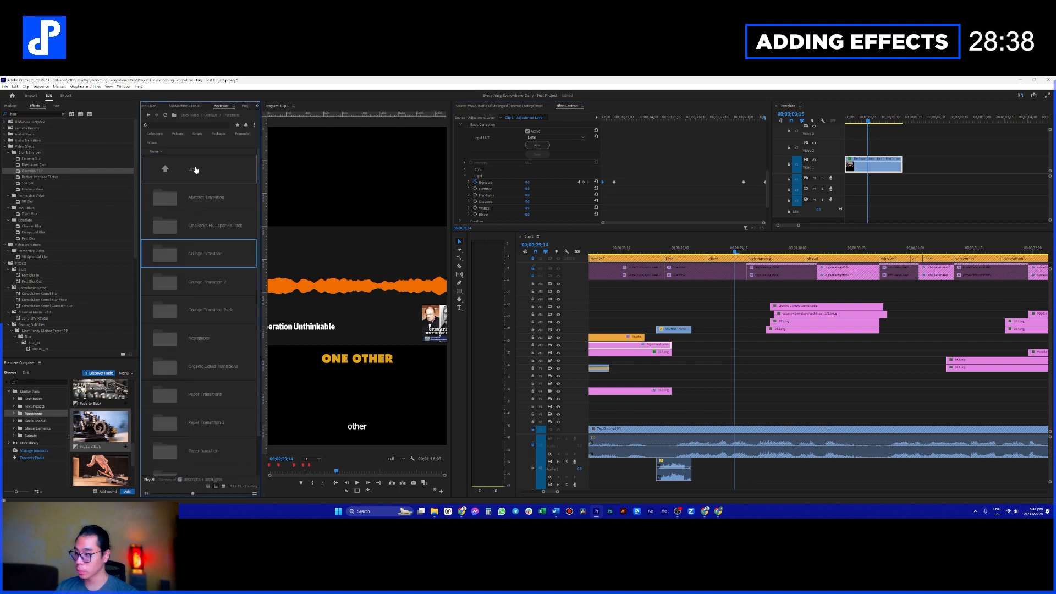
scroll(220, 248, down, 2)
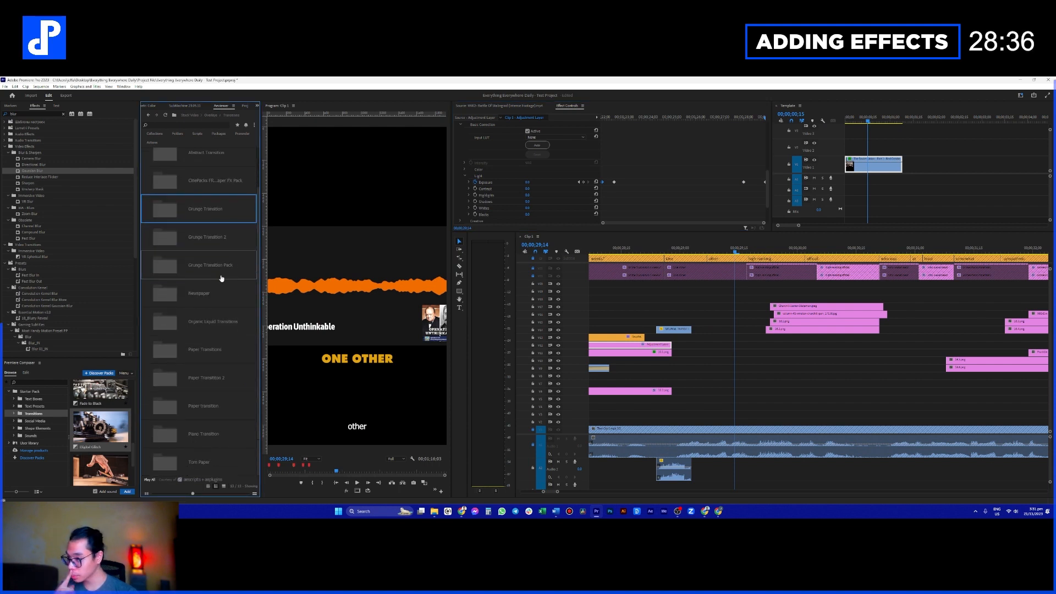
scroll(222, 231, up, 2)
click(208, 174)
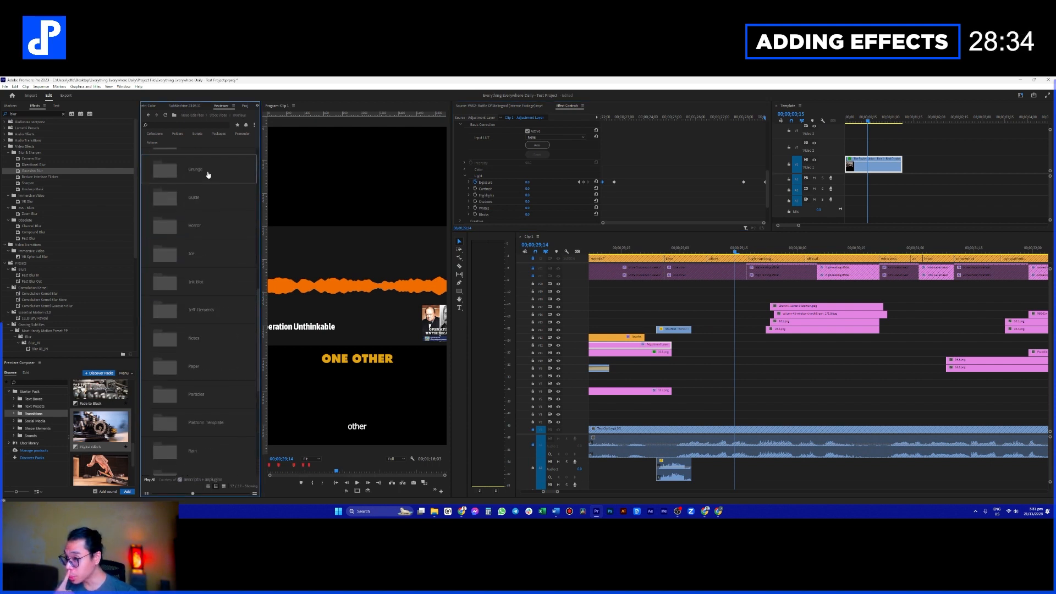
click(218, 171)
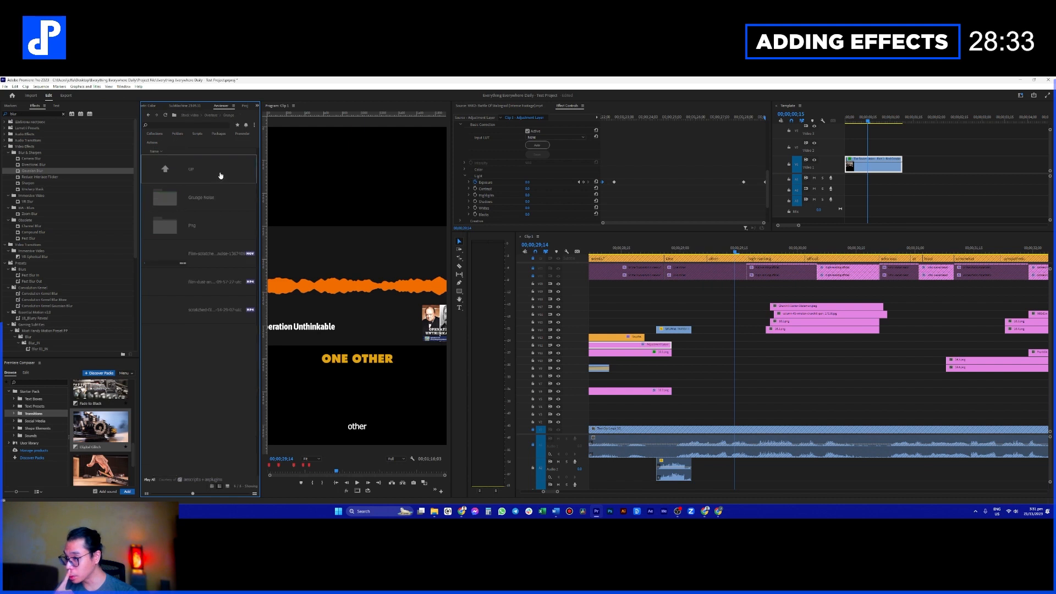
click(209, 203)
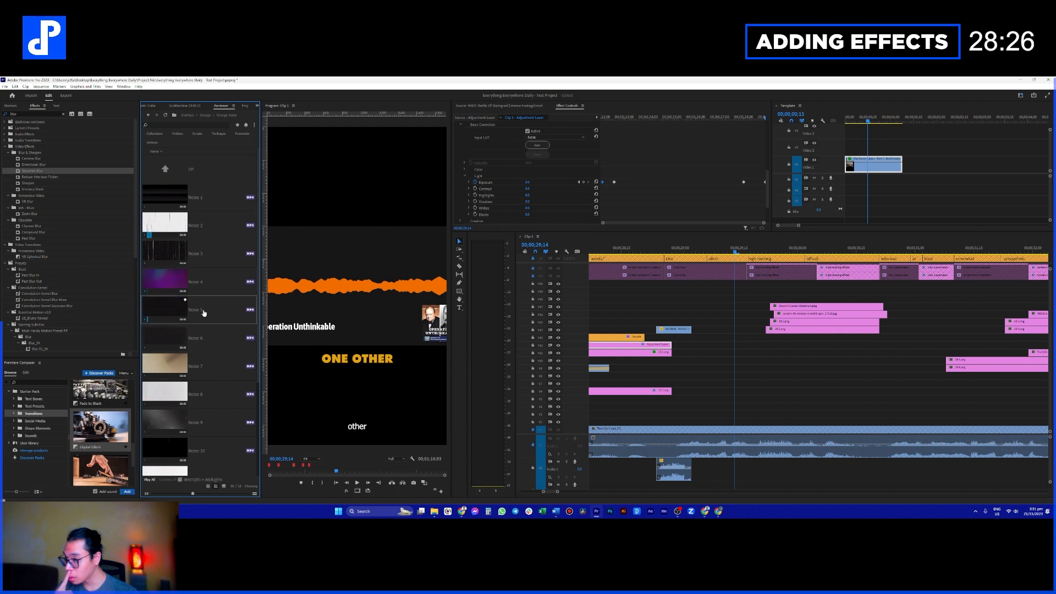
Step: Go to the texture folders and look through the Color Grunge Textures clips
click(193, 180)
click(213, 175)
scroll(208, 340, down, 10)
click(213, 393)
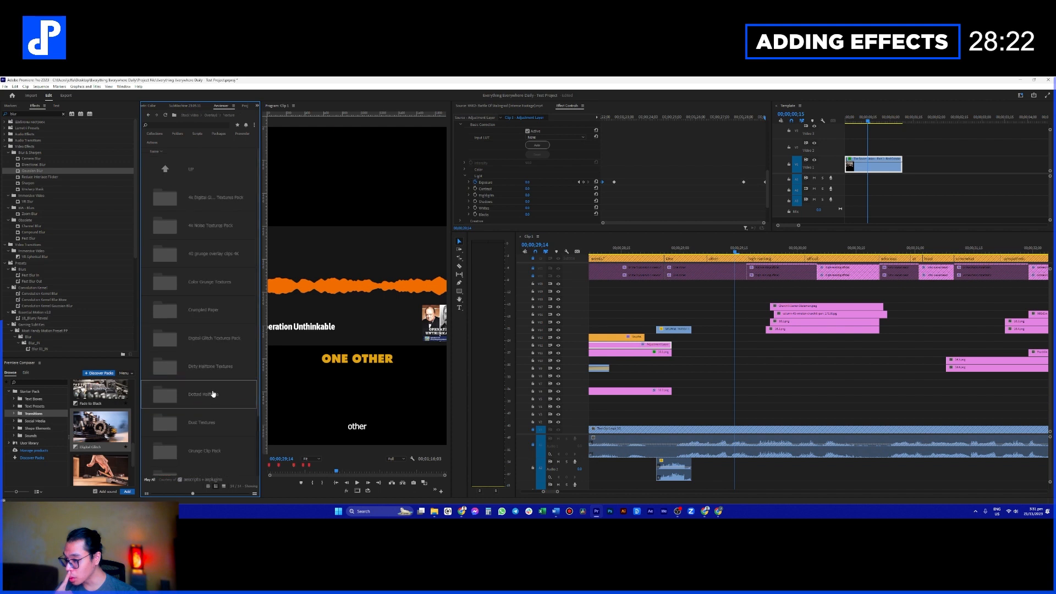
click(223, 283)
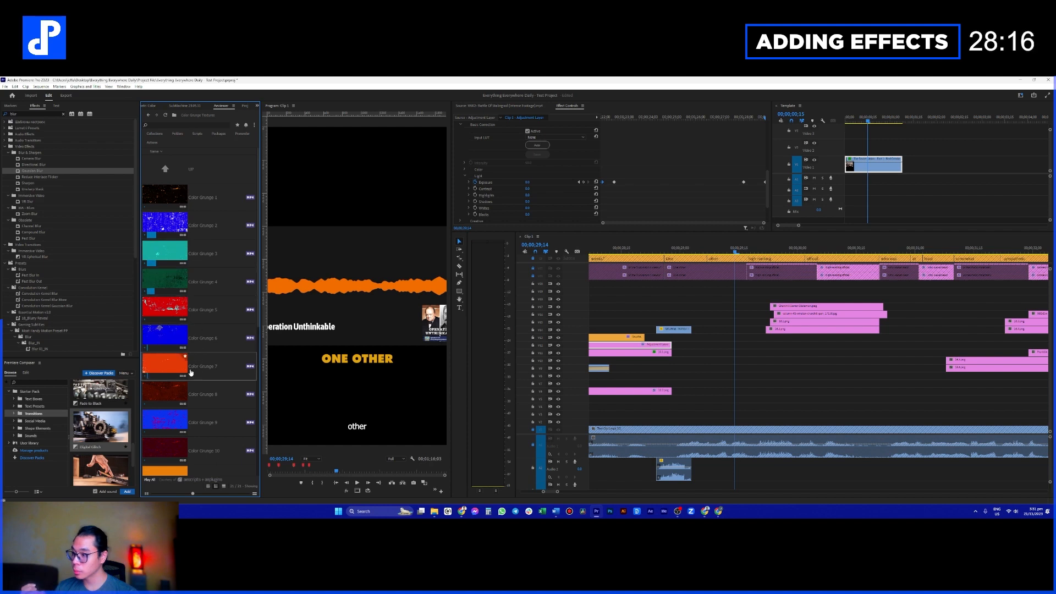
scroll(204, 368, down, 4)
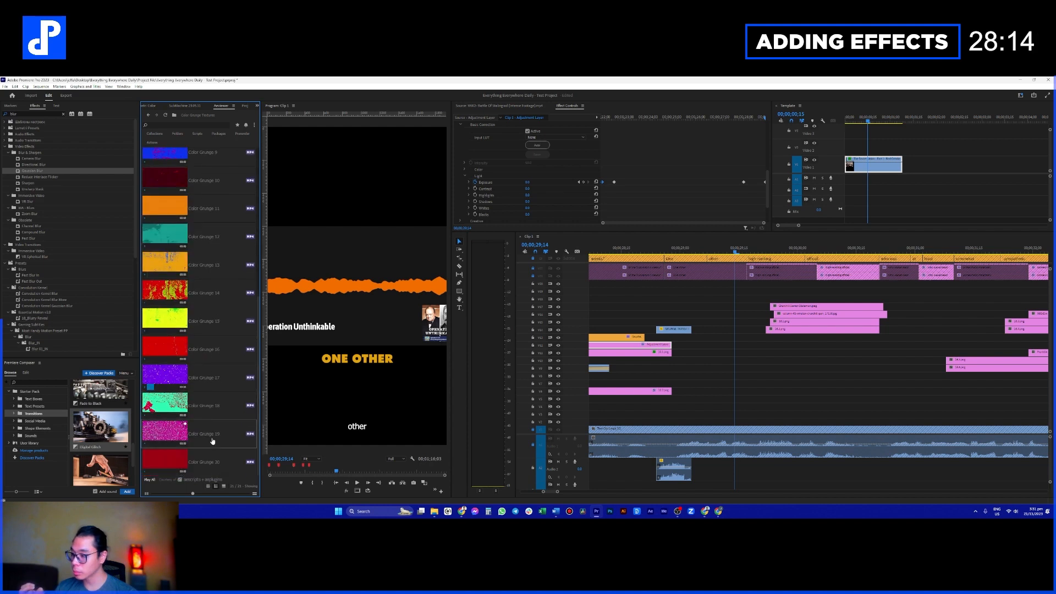
scroll(209, 451, up, 2)
scroll(208, 452, up, 3)
Step: Try 4K Noise Texture 2, replace it with 4K Noise Texture 3, and place a short cut piece beneath the Churchill images after the archive section
click(197, 173)
double_click(215, 235)
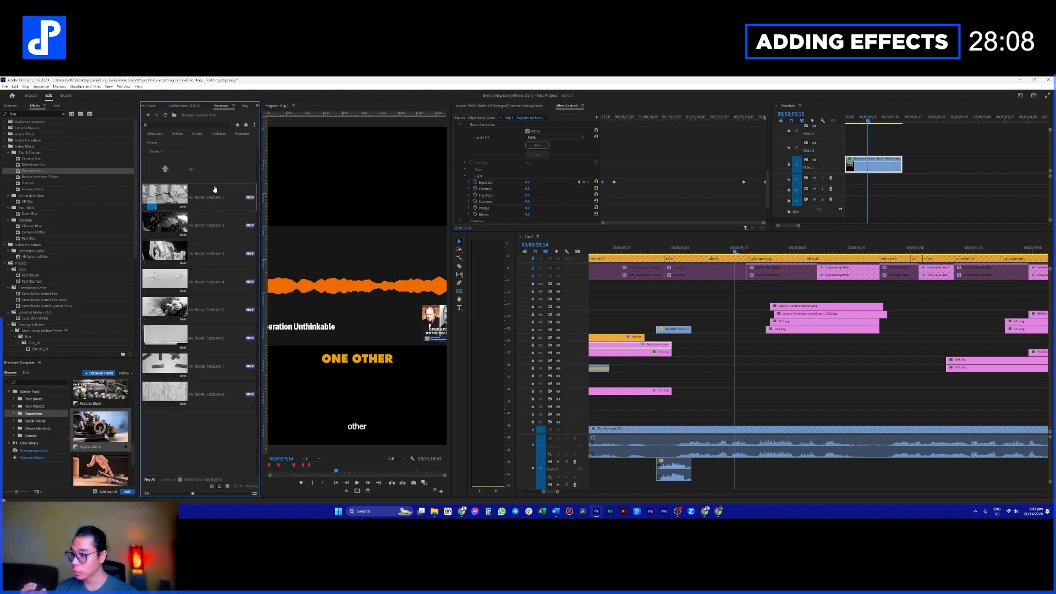
drag(212, 226, 645, 293)
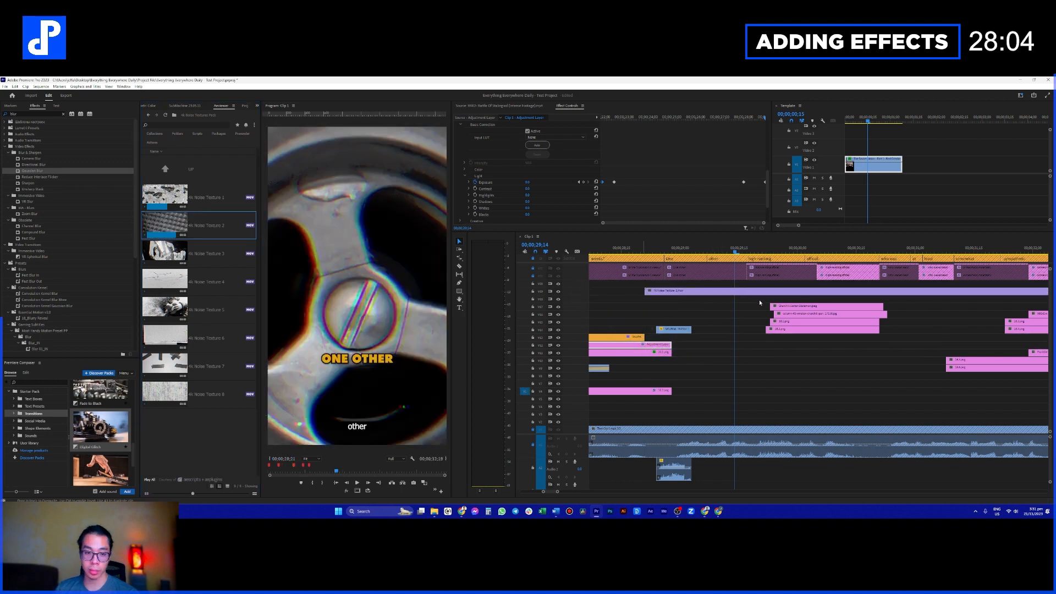
key(ctrl+z)
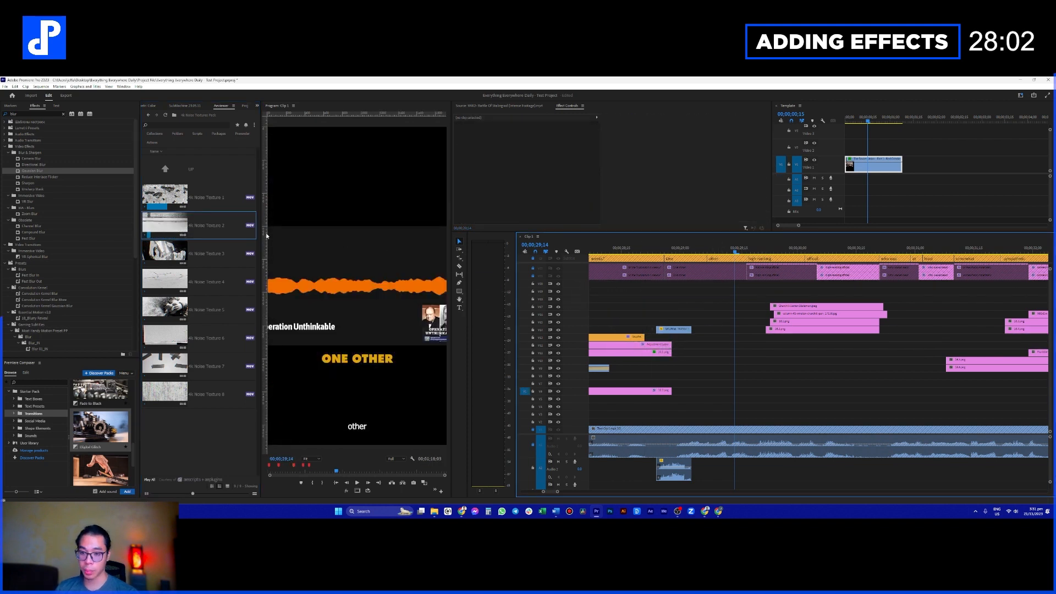
drag(192, 253, 737, 297)
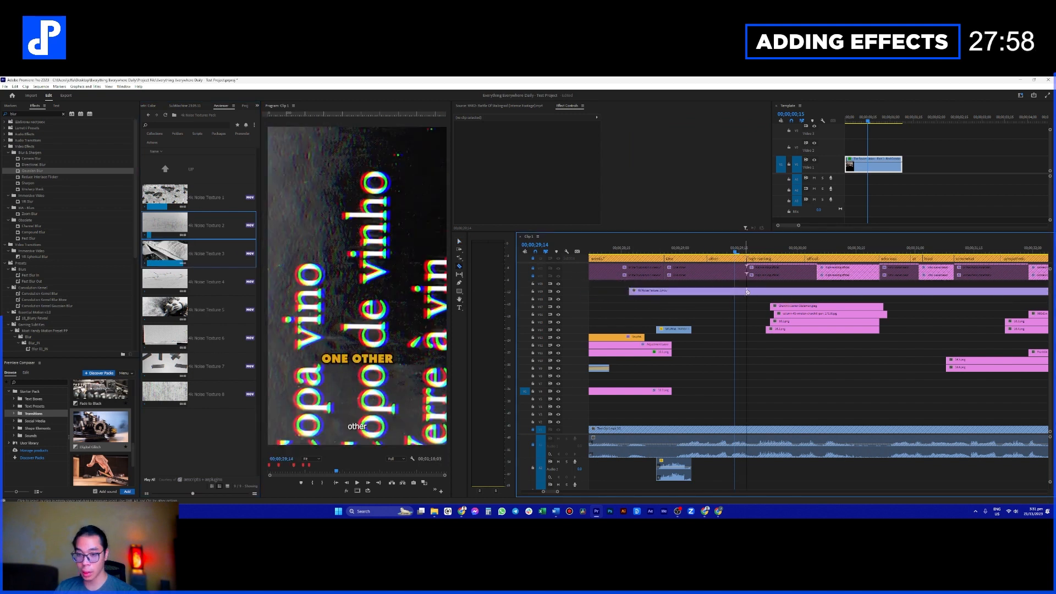
click(749, 291)
drag(749, 291, 724, 357)
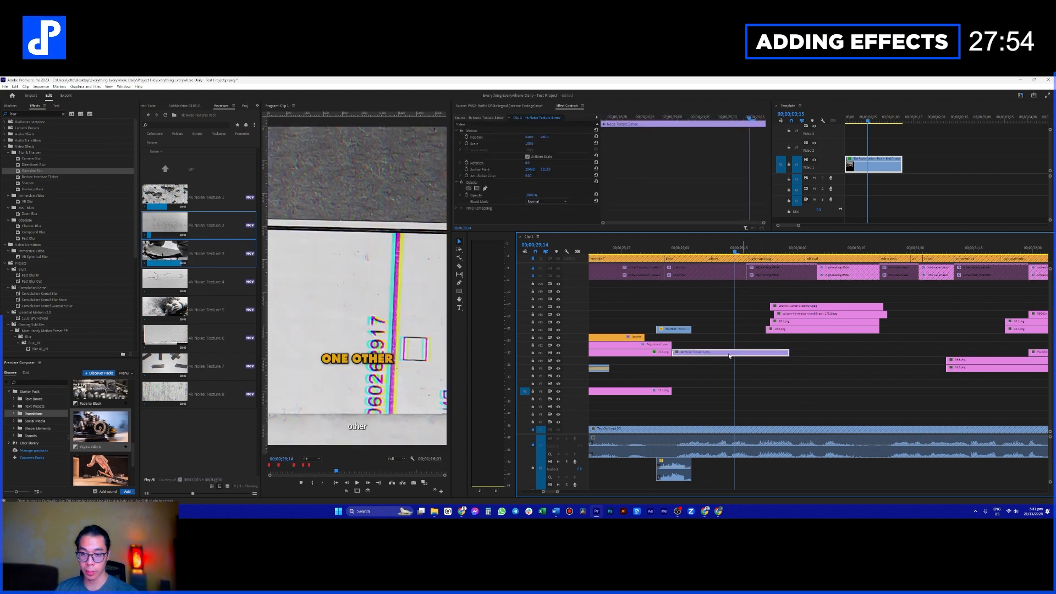
Step: Rotate the noise texture clip by 90 degrees and set its scale to 50 percent
click(528, 162)
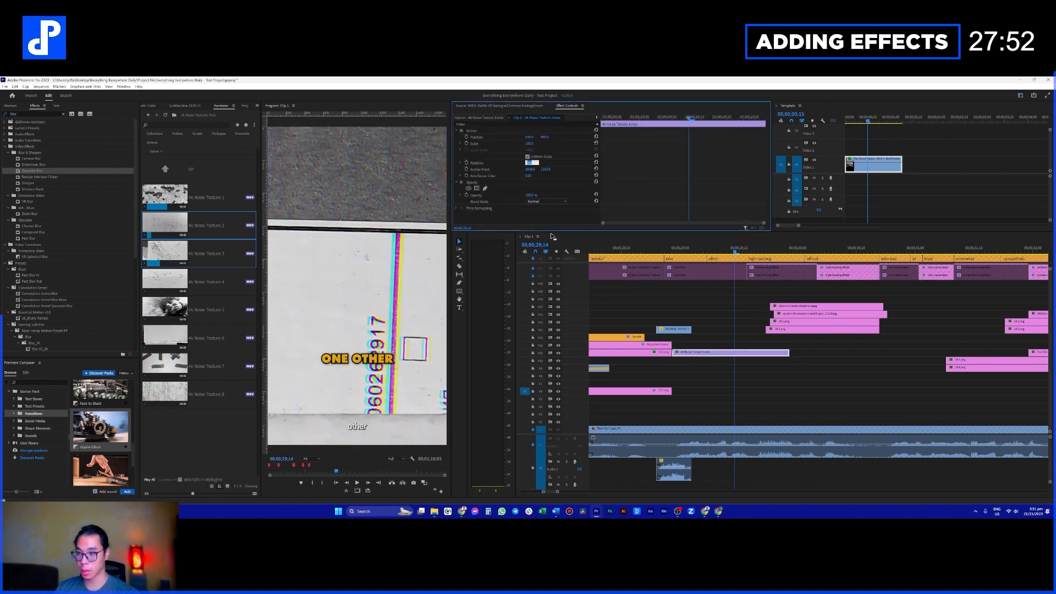
text(90)
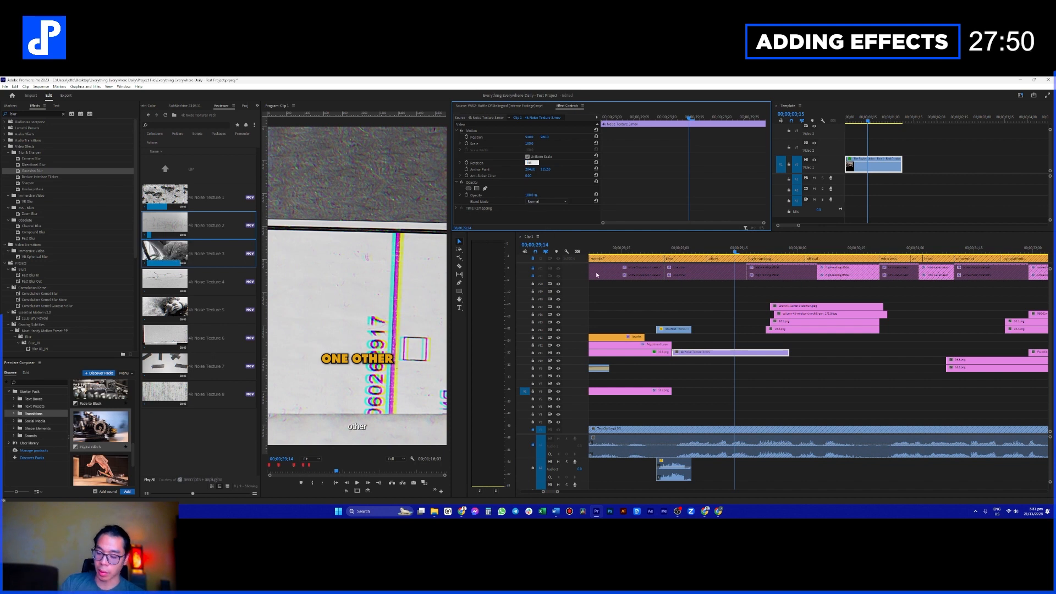
key(Return)
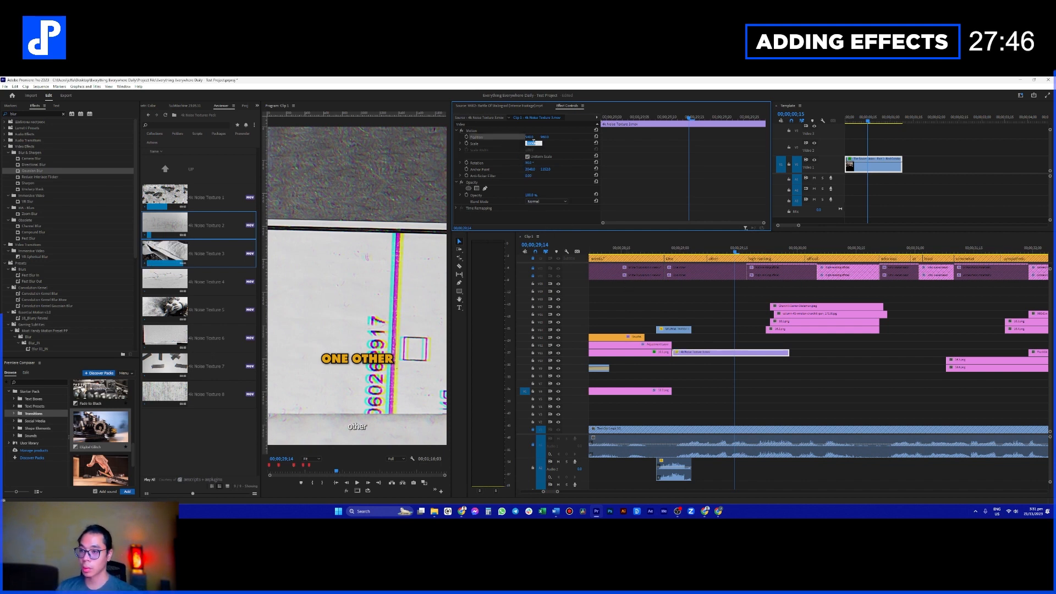
text(50)
key(Return)
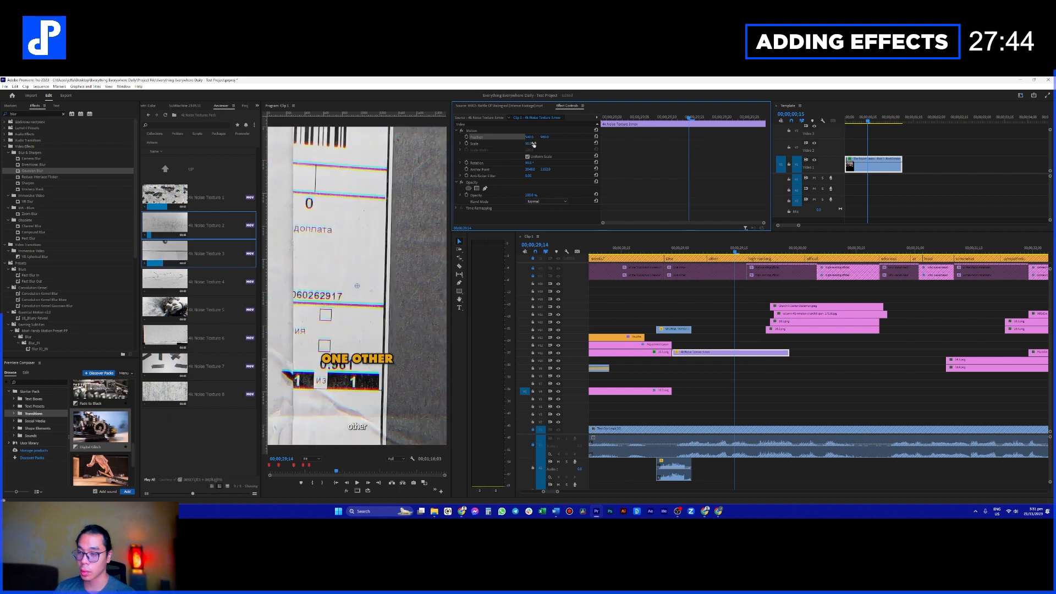
Step: Play through the start of the noise texture and move its clip down to the same track as the preceding background image
click(705, 252)
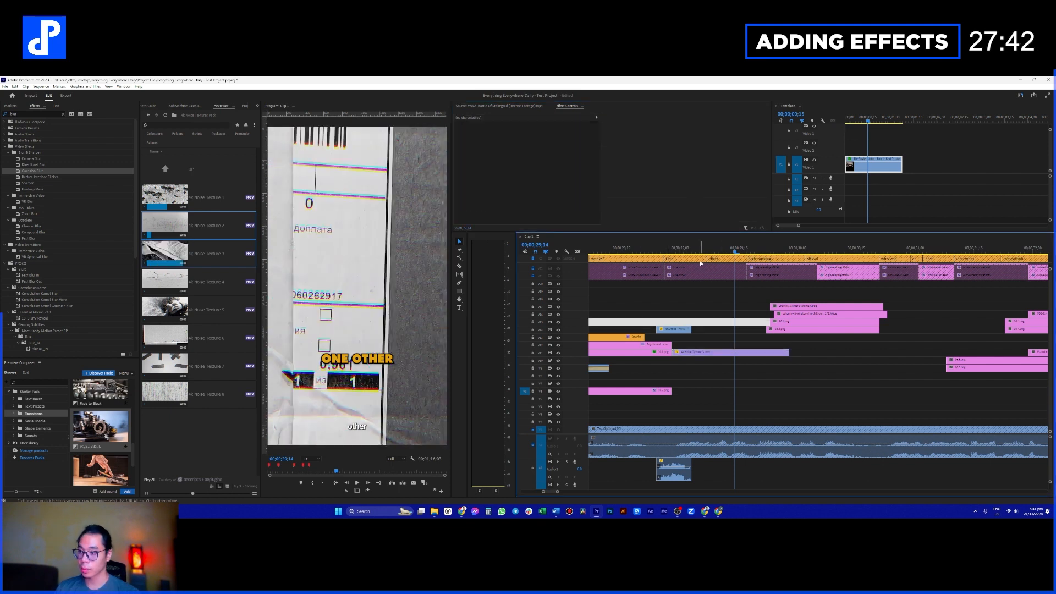
key(space)
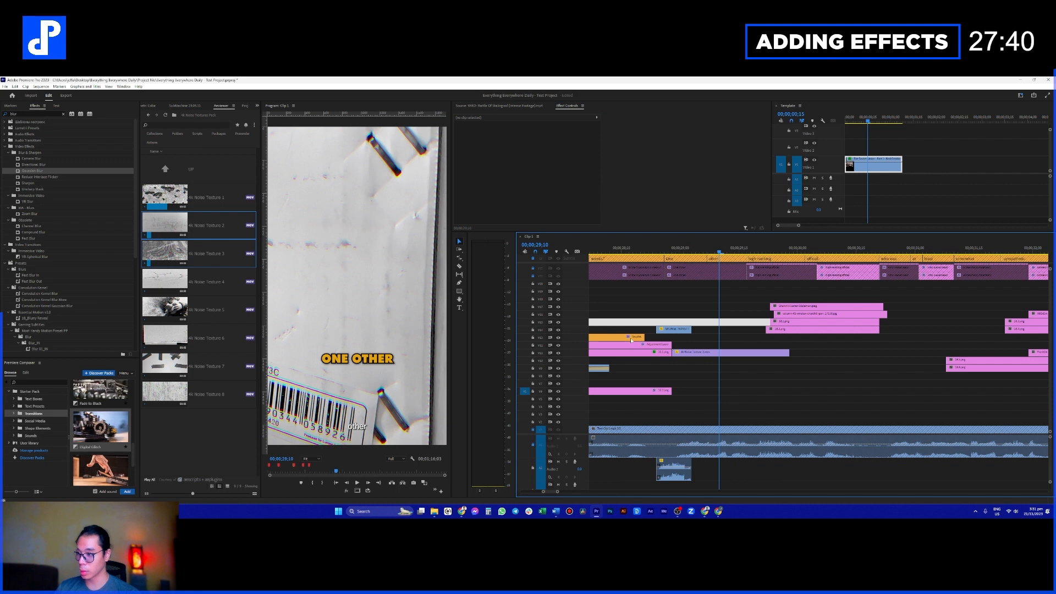
click(717, 353)
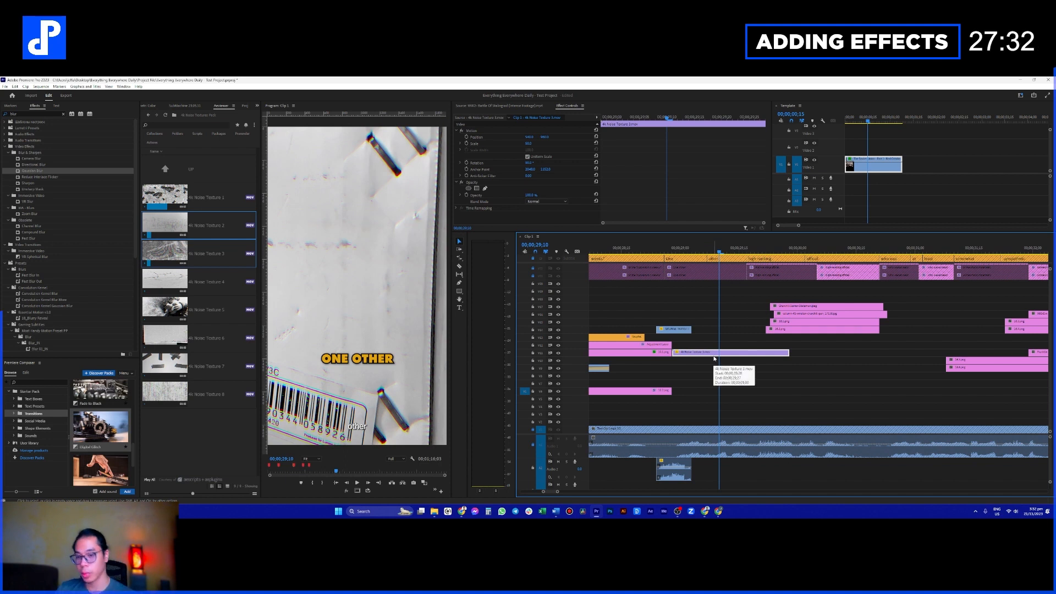
click(740, 333)
click(750, 355)
click(696, 249)
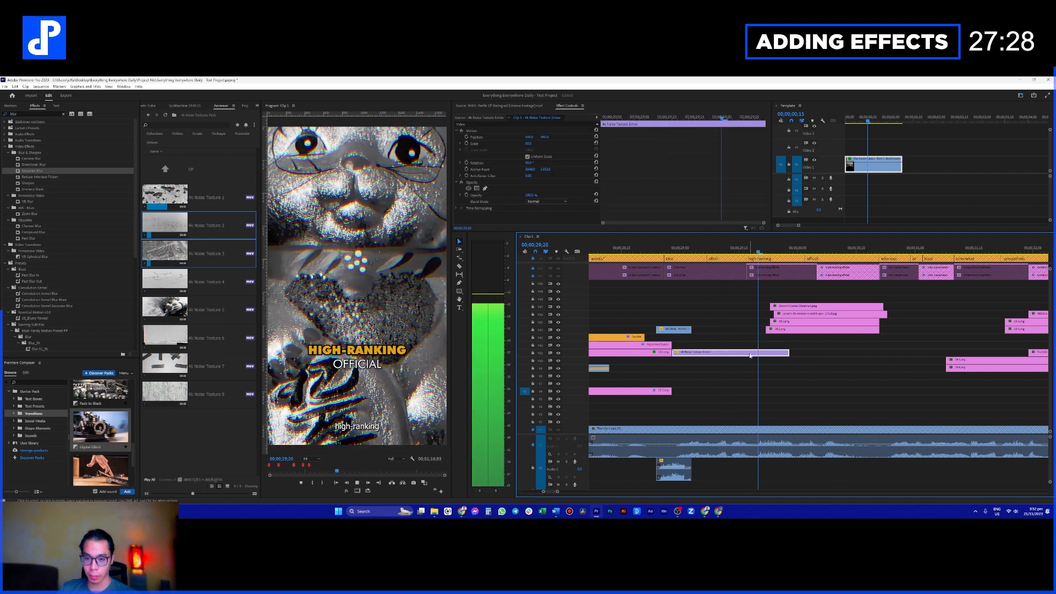
mouse_move(701, 249)
mouse_down()
mouse_move(728, 250)
mouse_move(715, 251)
mouse_up()
drag(718, 354, 729, 392)
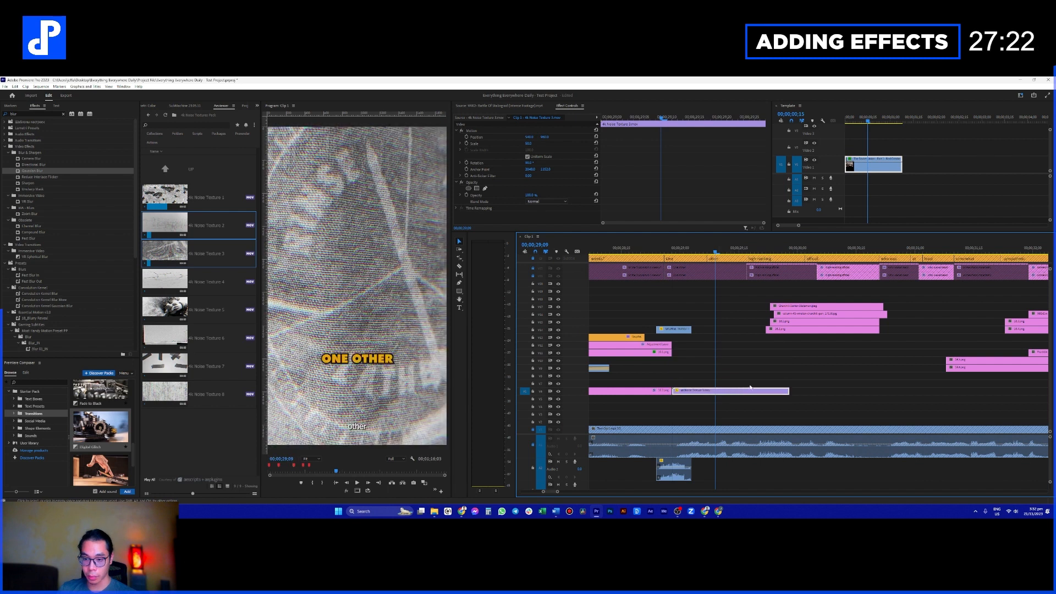
Step: Check the Word narration script around "One other high-ranking official" and the matching Churchill silhouette entries in the Midjourney prompt list
scroll(803, 371, right, 5)
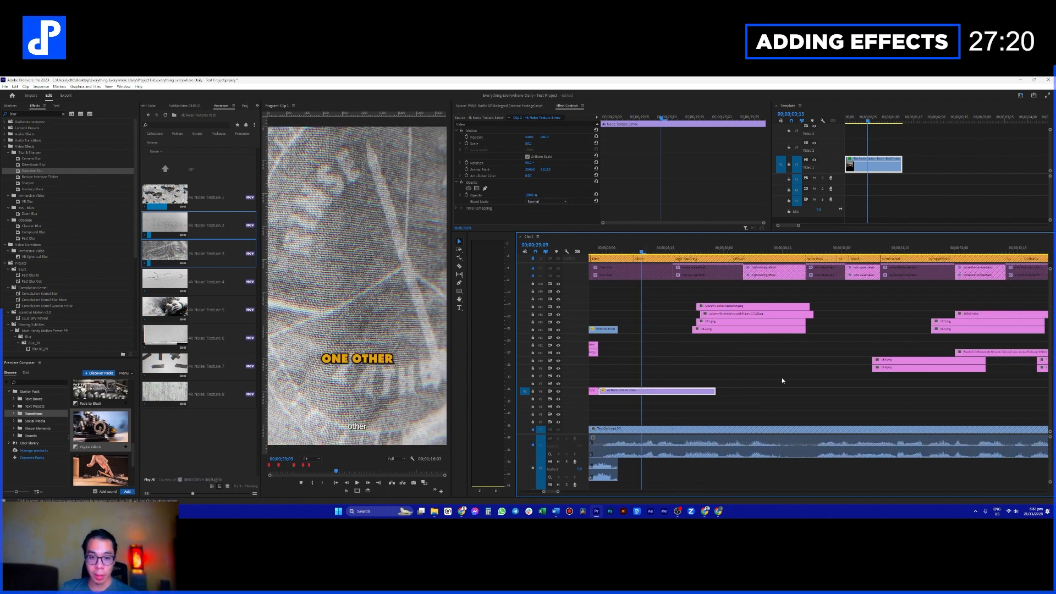
scroll(767, 379, down, 4)
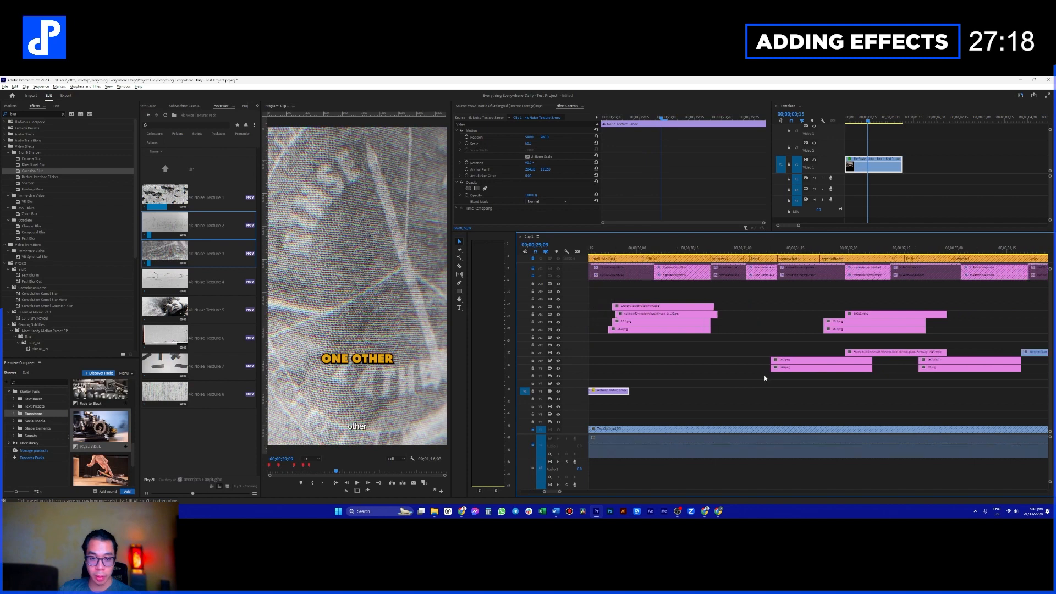
scroll(746, 371, right, 1)
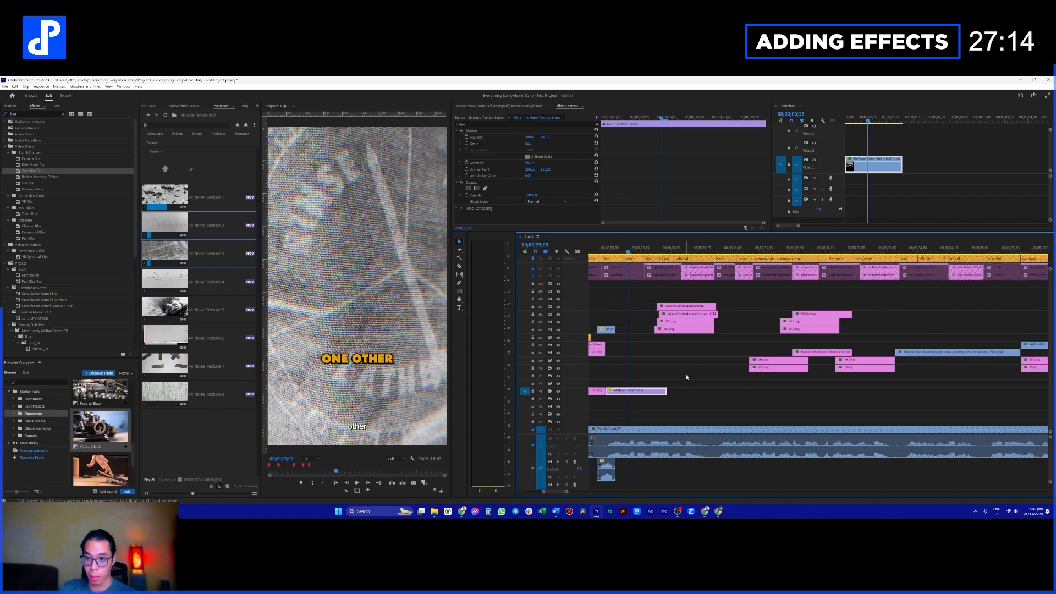
scroll(667, 375, up, 1)
scroll(668, 380, left, 3)
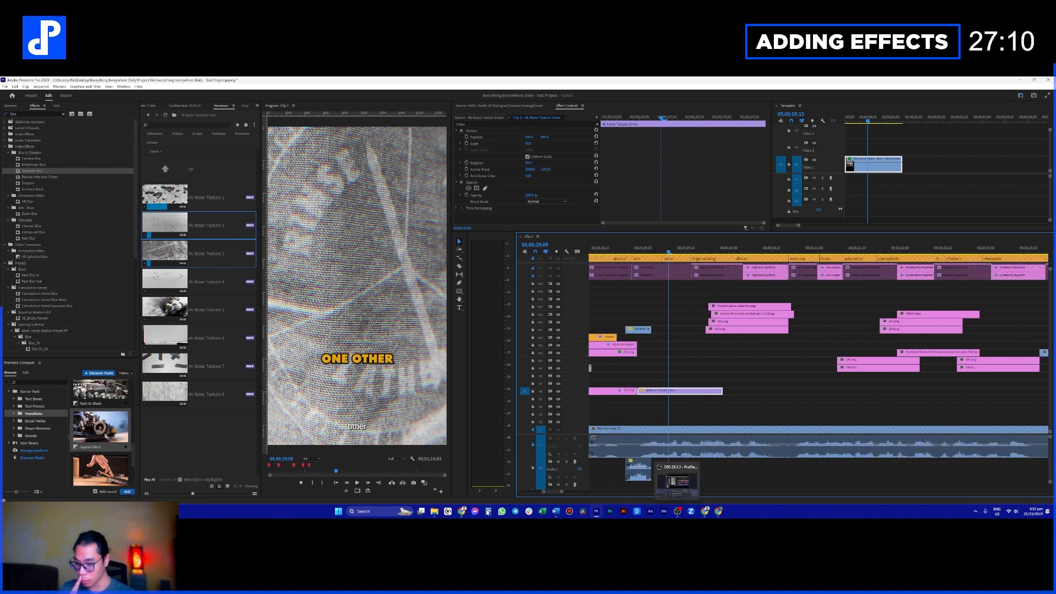
click(555, 511)
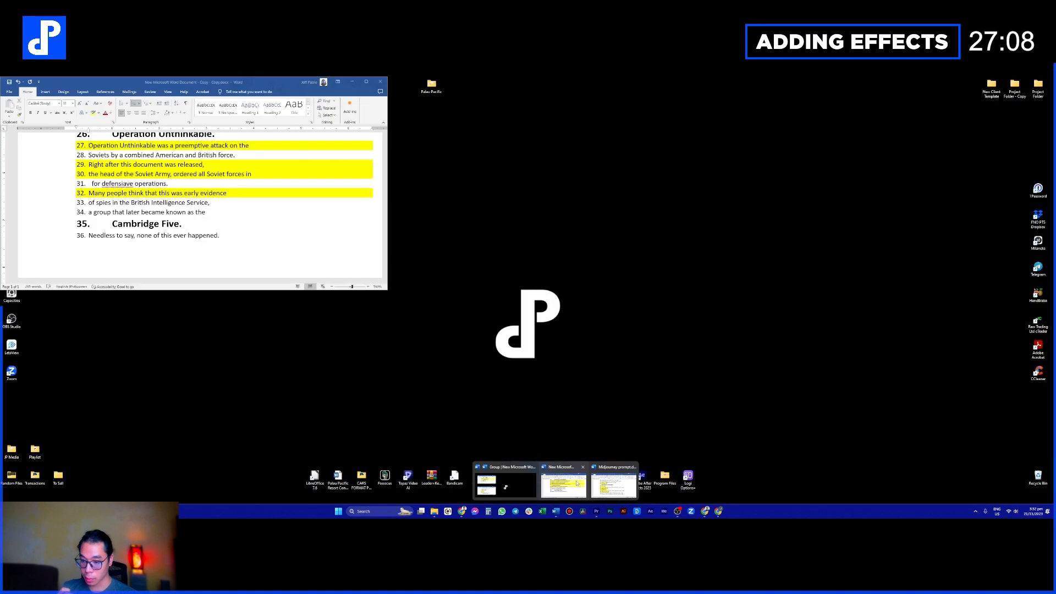
click(562, 484)
scroll(204, 223, up, 1)
scroll(141, 217, up, 5)
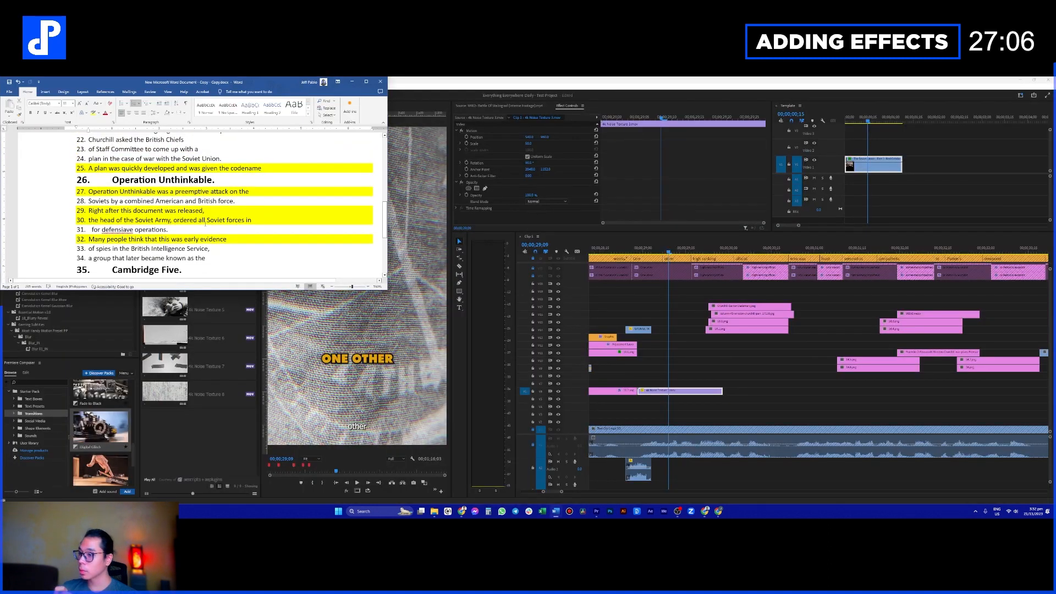
scroll(205, 231, up, 3)
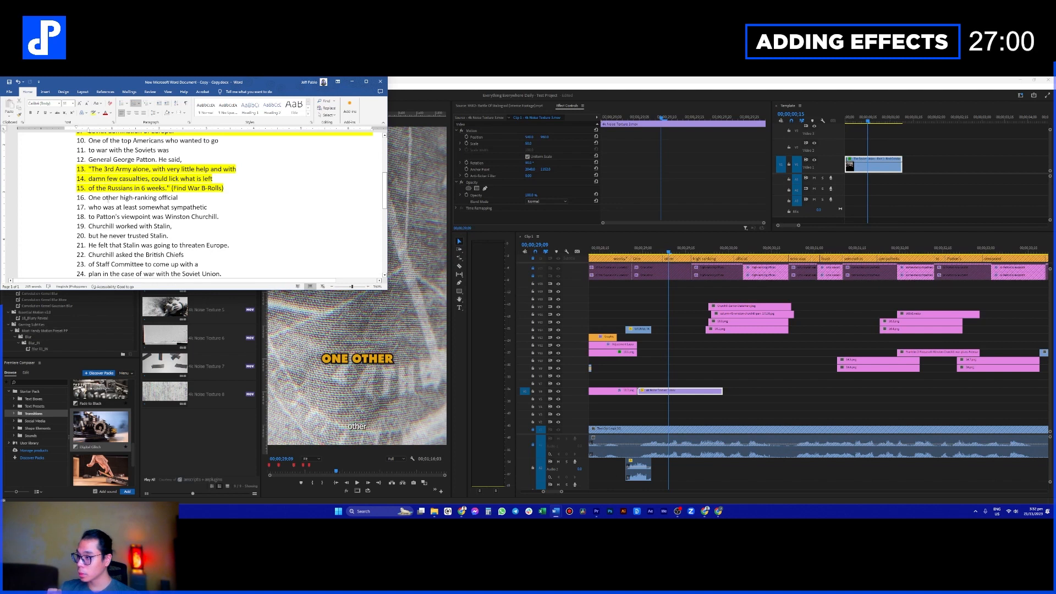
drag(107, 198, 157, 198)
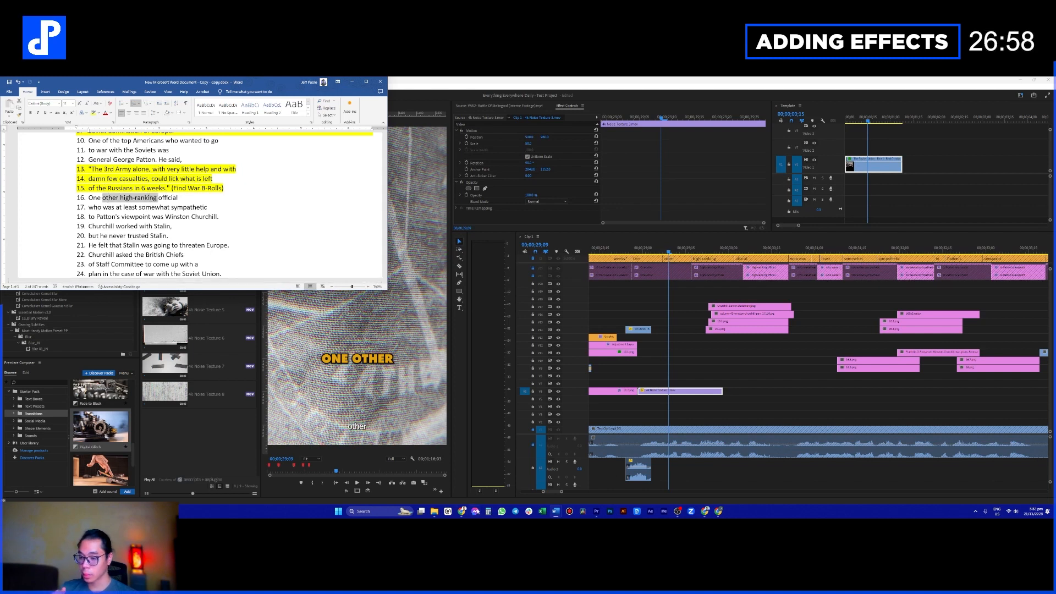
click(438, 512)
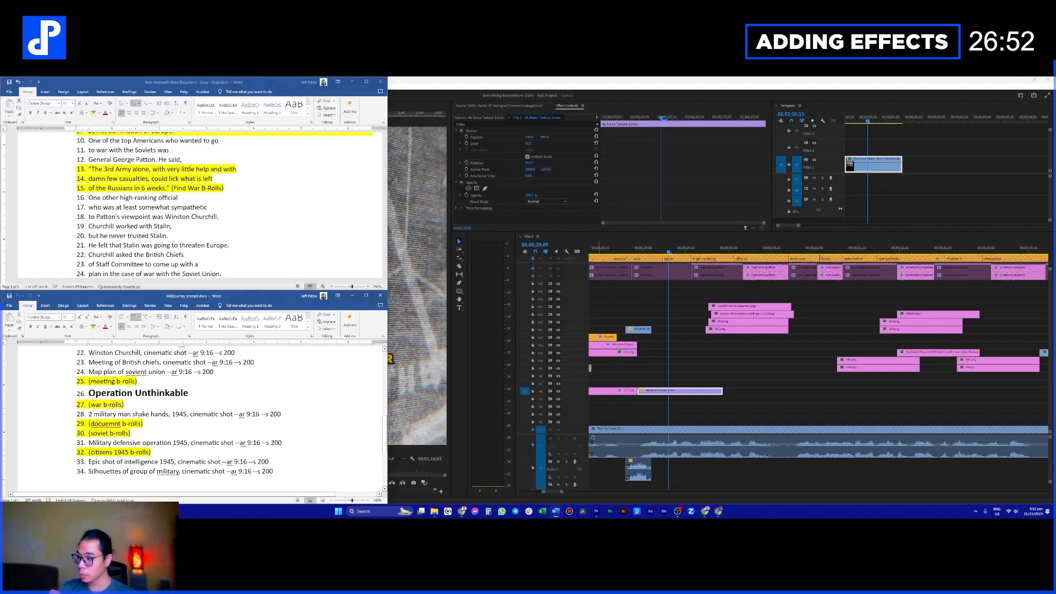
scroll(193, 418, up, 6)
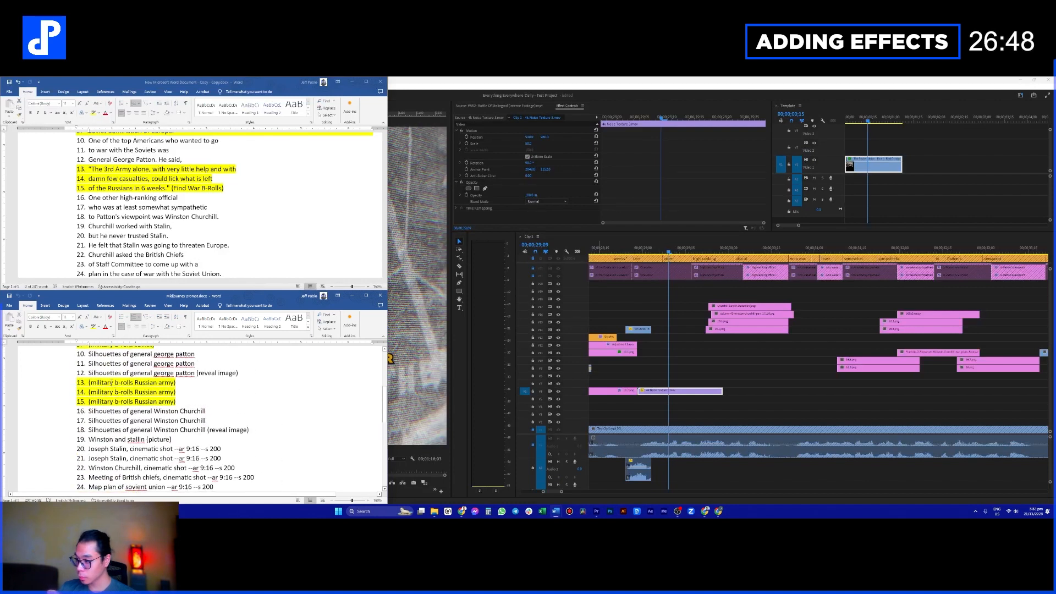
drag(99, 413, 118, 430)
click(116, 430)
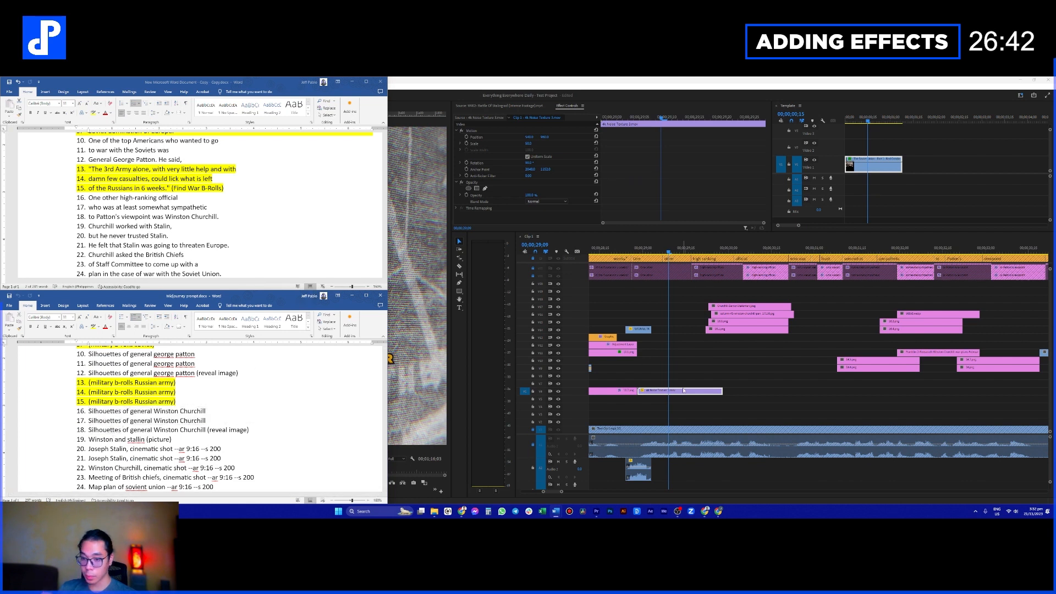
Step: In Premiere Pro, extend the noise texture clip through the "who was at least" line to the start of the following portrait images
click(686, 361)
scroll(677, 371, up, 1)
scroll(677, 371, up, 1)
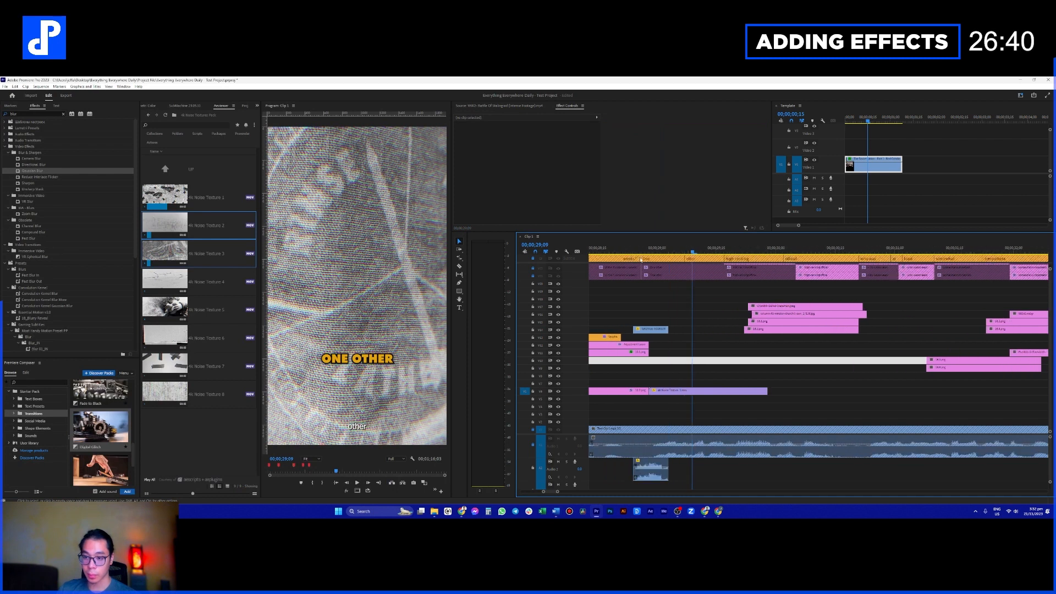
click(638, 252)
key(space)
drag(767, 391, 857, 378)
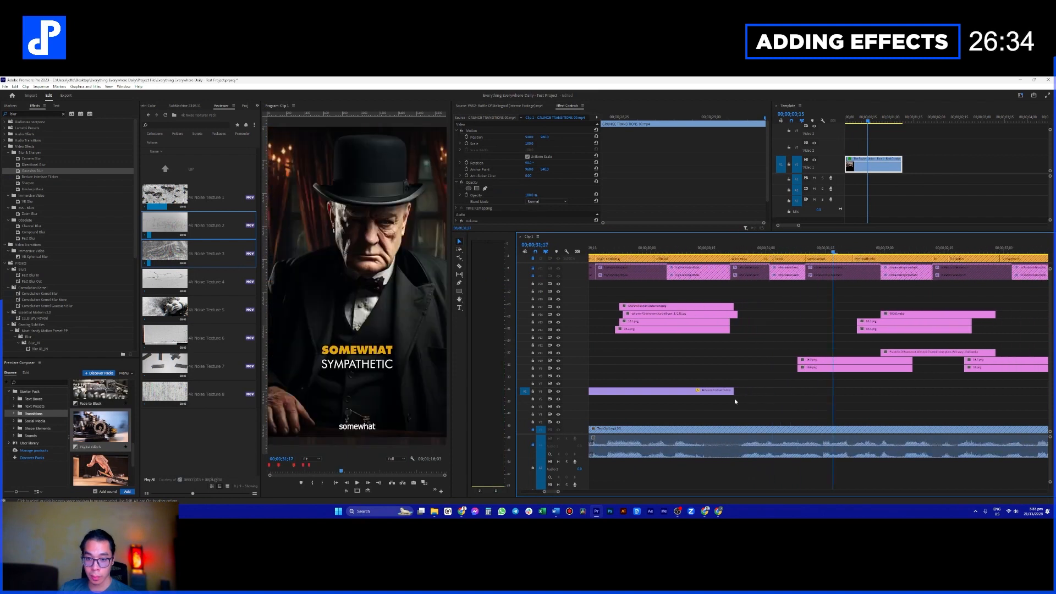
drag(732, 391, 806, 388)
key(minus)
key(minus)
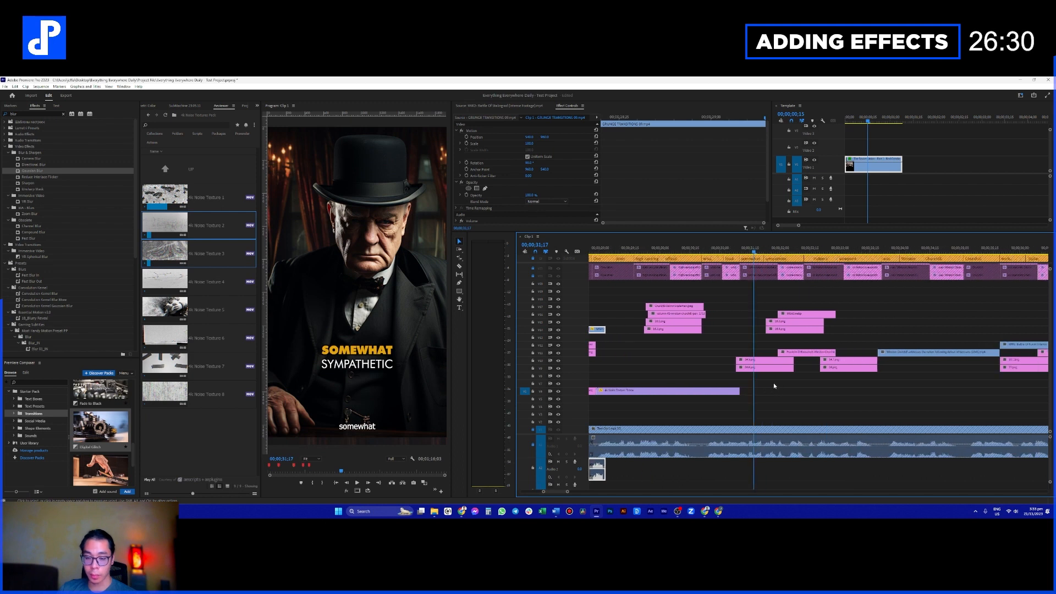
Step: Review the Churchill section and move the photo of the two seated men earlier, over the end of the noise texture
key(space)
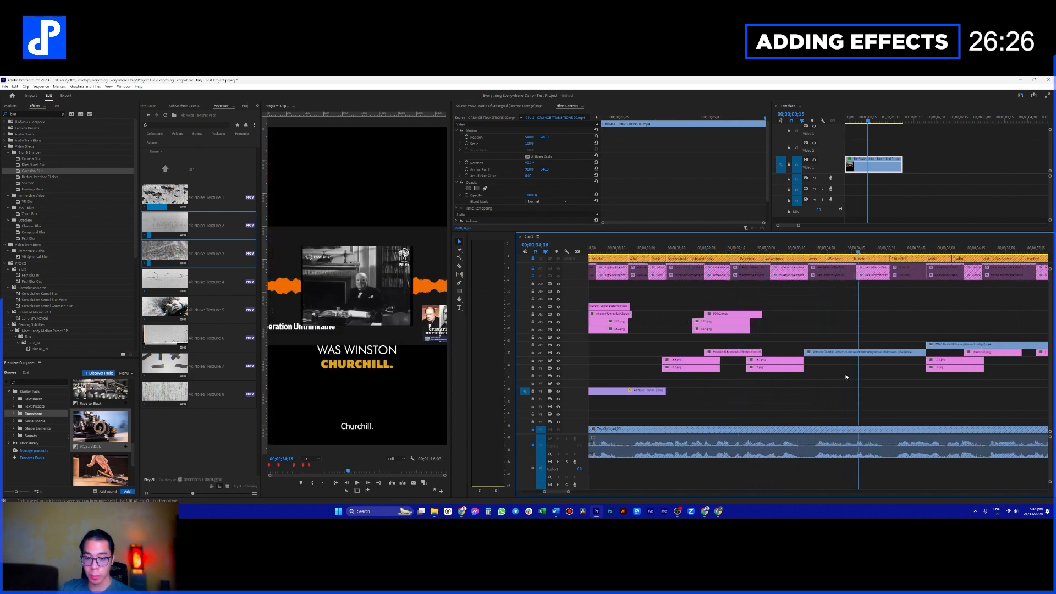
click(781, 242)
click(738, 245)
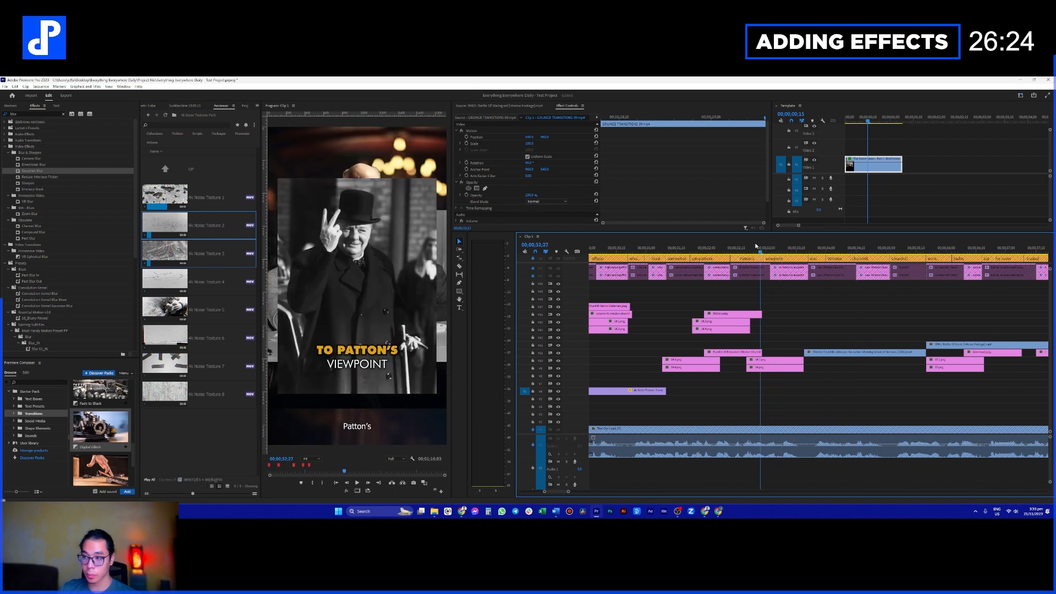
click(741, 243)
click(739, 354)
drag(739, 358, 674, 356)
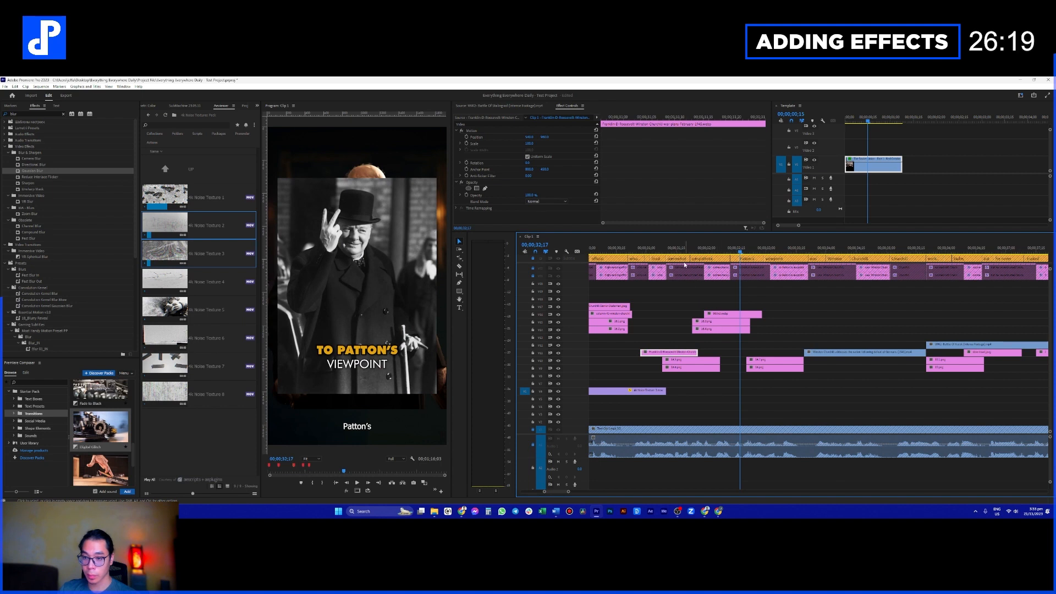
click(662, 252)
drag(662, 262, 658, 261)
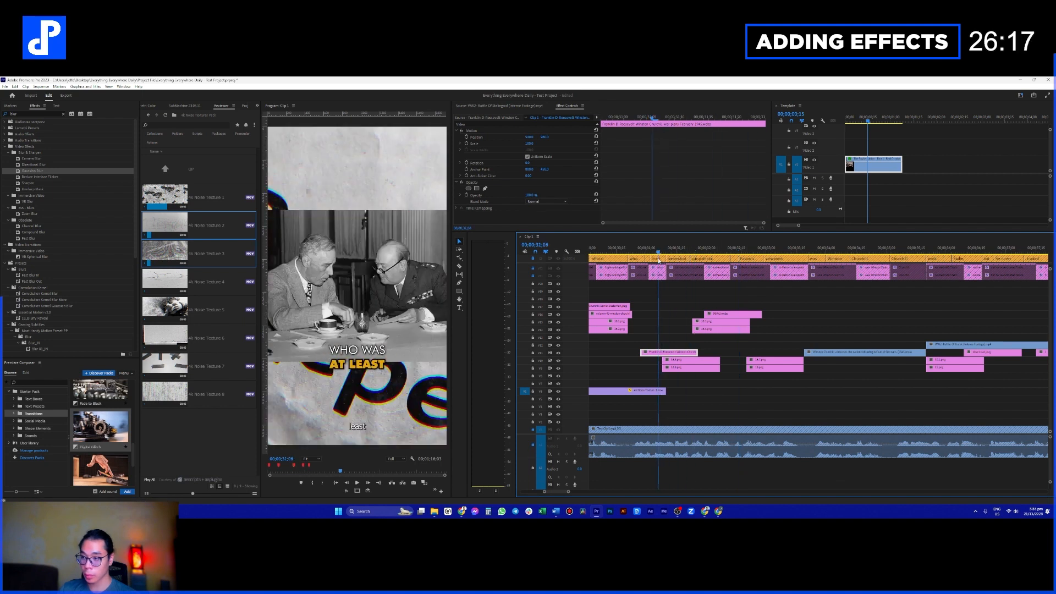
Step: Try the two stacked Churchill portrait images directly above the noise texture, and move them aside to a later spot on higher tracks
scroll(686, 326, up, 2)
scroll(700, 360, up, 1)
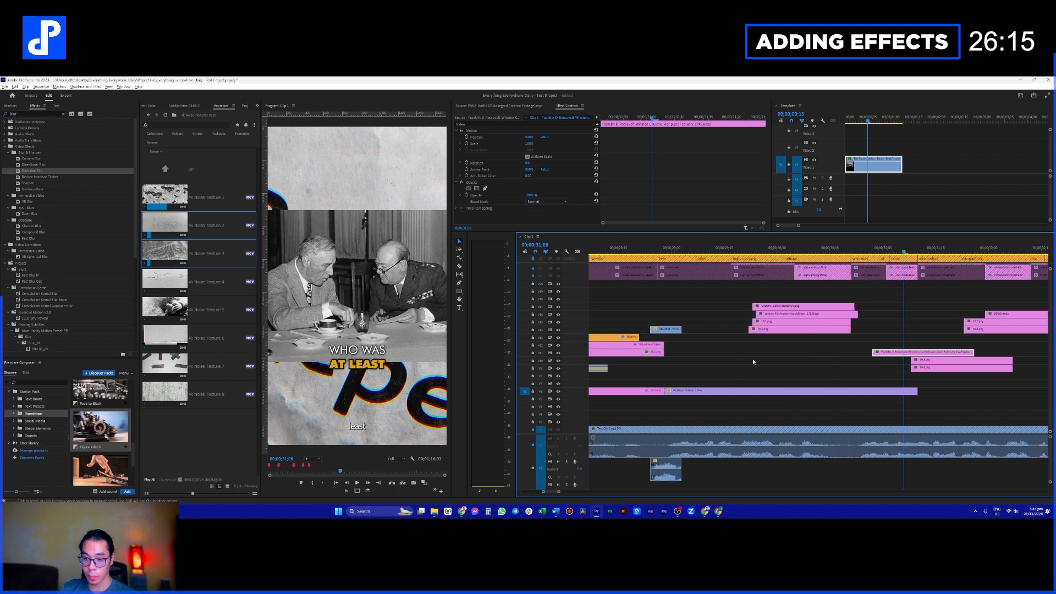
scroll(751, 325, down, 2)
drag(764, 329, 712, 378)
click(731, 248)
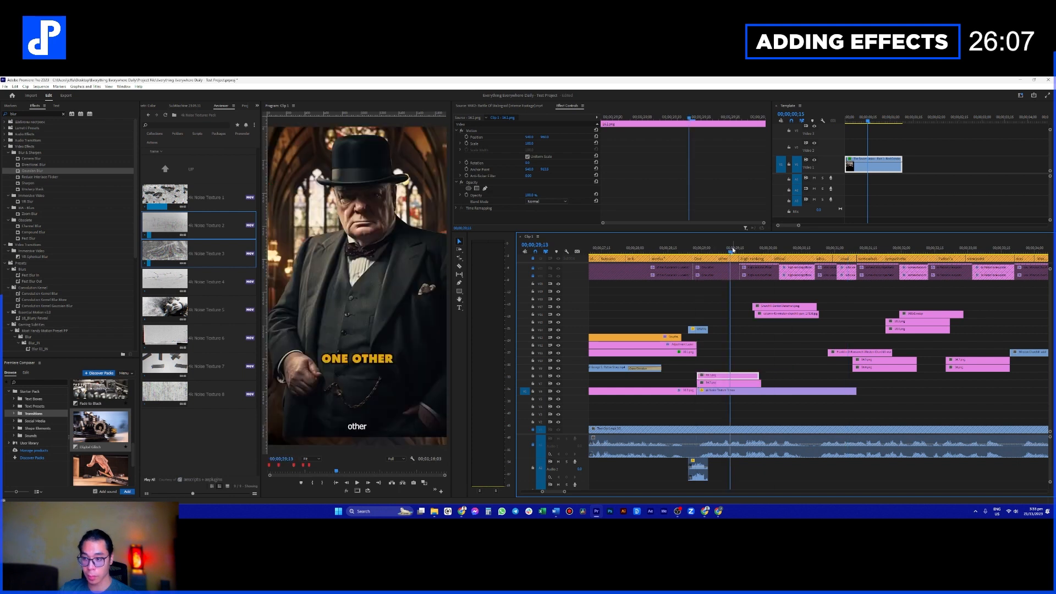
drag(719, 370, 723, 384)
drag(725, 383, 836, 336)
scroll(807, 305, right, 3)
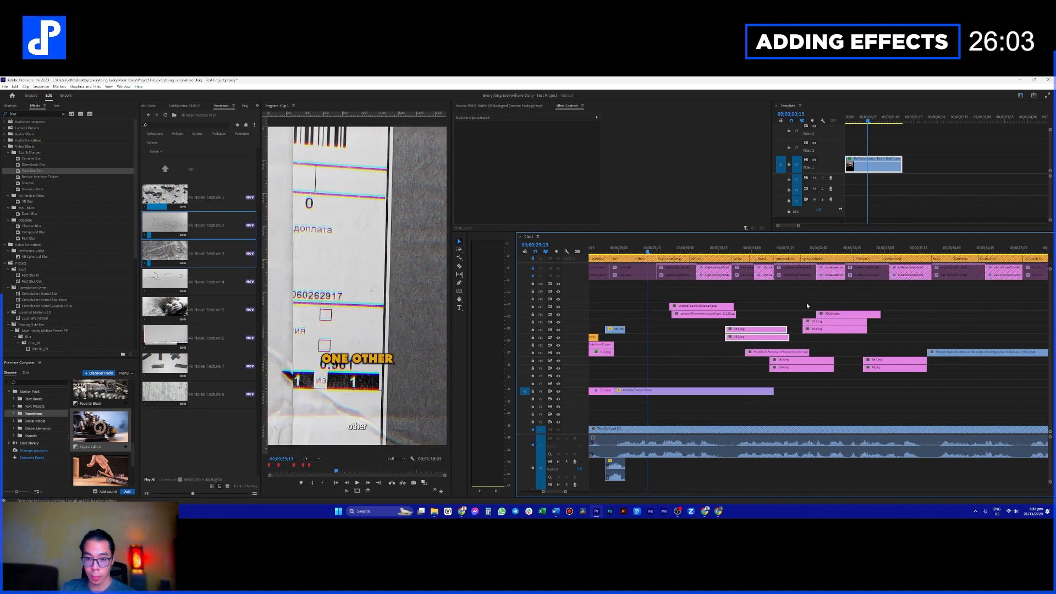
Step: Place the Churchill desk photo directly above the noise texture, extend it to the texture's end, and stack the soldiers photo above it with a later start
mouse_move(715, 252)
mouse_down()
mouse_move(704, 252)
mouse_move(728, 255)
mouse_move(721, 260)
mouse_up()
drag(728, 306, 673, 384)
drag(764, 383, 773, 384)
drag(709, 313, 676, 375)
click(667, 253)
Step: Shrink the Churchill desk photo, tilt it slightly, and position it in the upper part of the video frame
click(679, 384)
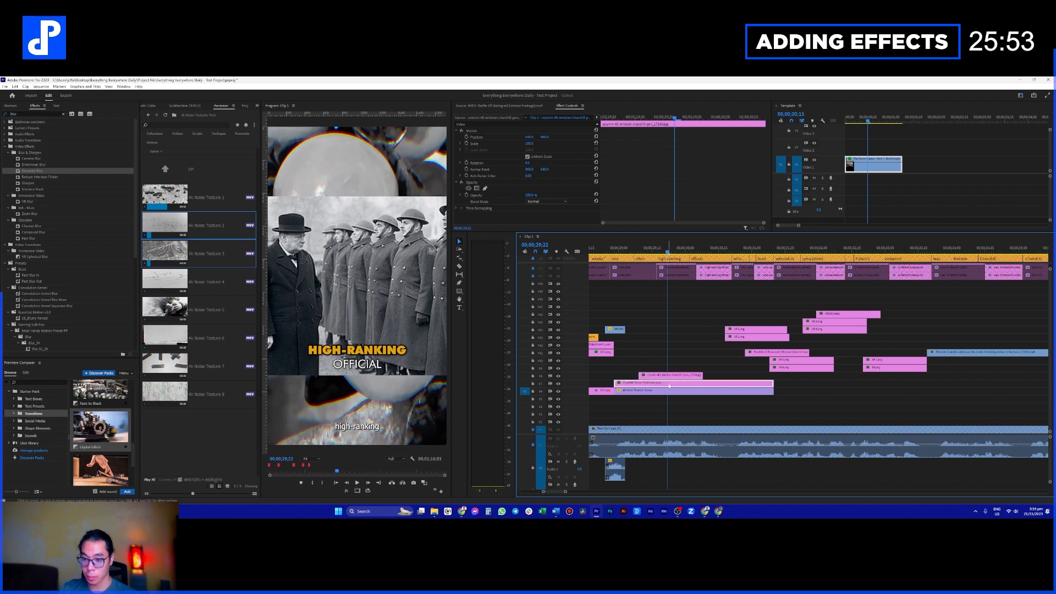
click(498, 137)
drag(356, 269, 372, 154)
mouse_move(316, 138)
mouse_down()
mouse_move(336, 158)
mouse_move(318, 151)
mouse_up()
drag(379, 175, 388, 171)
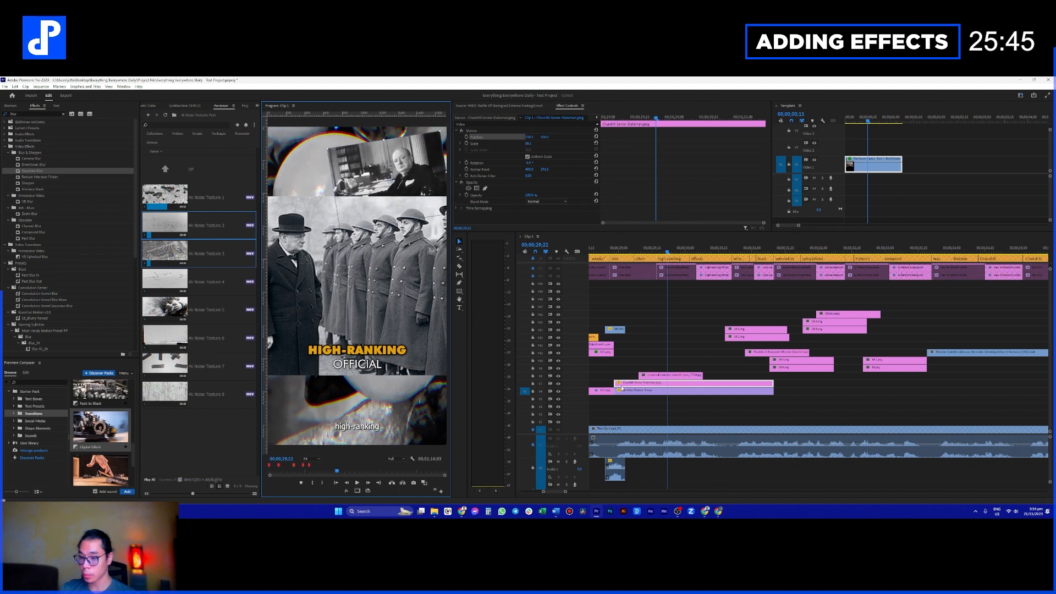
Step: Shrink and tilt the soldiers photo so it overlaps below the desk photo, and stack the two seated men's photo above it from the playhead
click(675, 376)
click(498, 139)
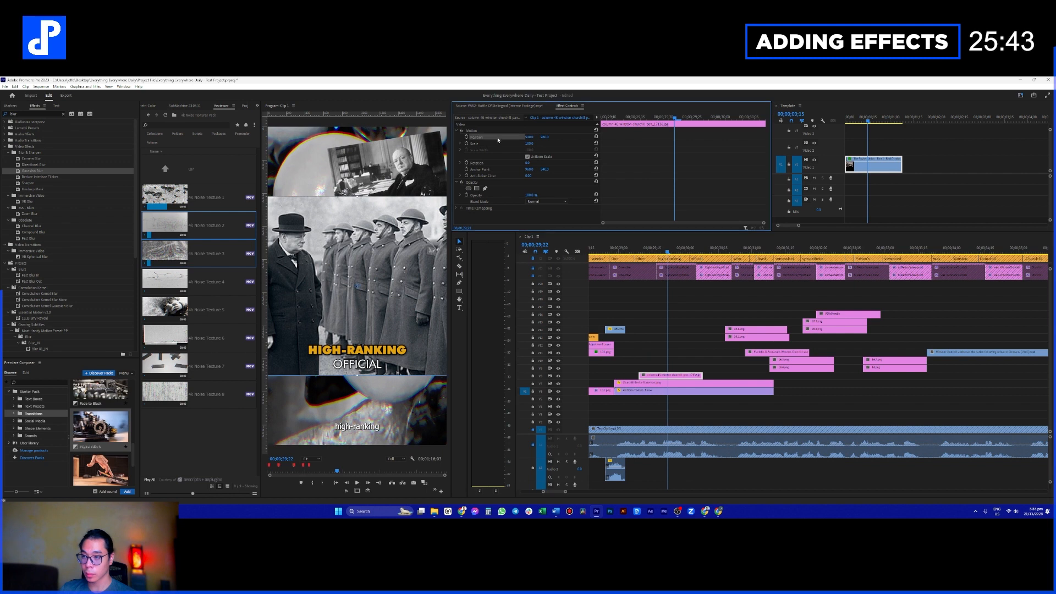
drag(358, 198, 352, 219)
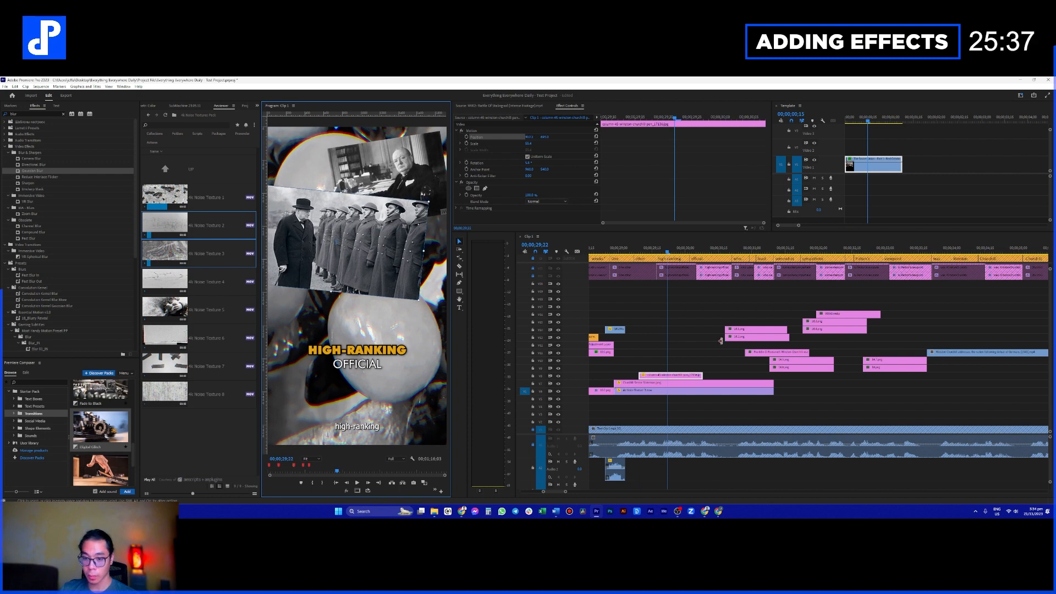
drag(754, 350, 694, 373)
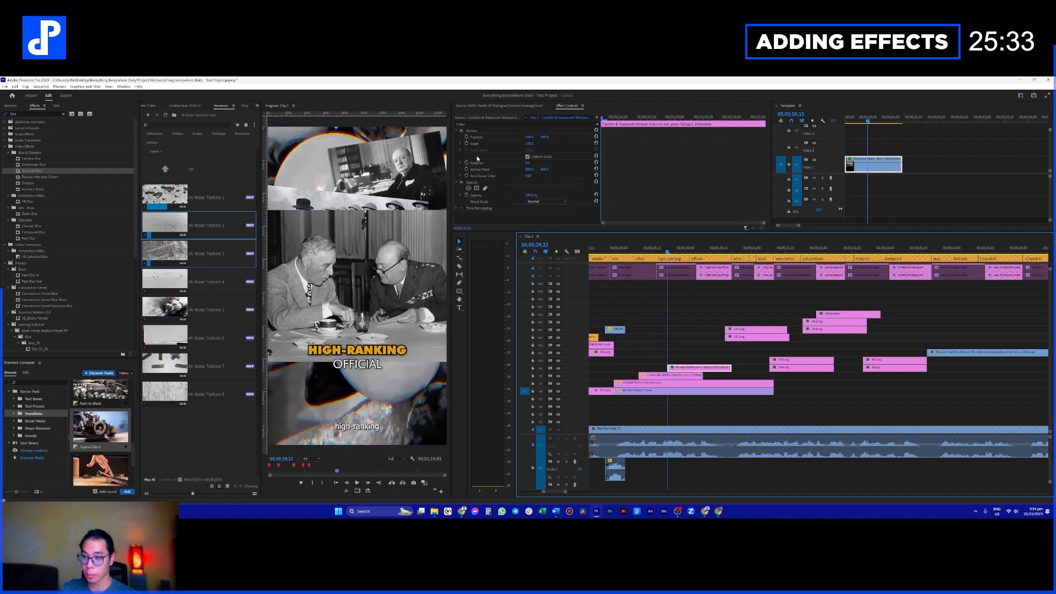
Step: Shrink the two seated men's photo into the lower part of the frame, and stack the Churchill victory-sign photo above it with a later start
click(491, 138)
drag(357, 210, 403, 296)
drag(745, 252, 731, 361)
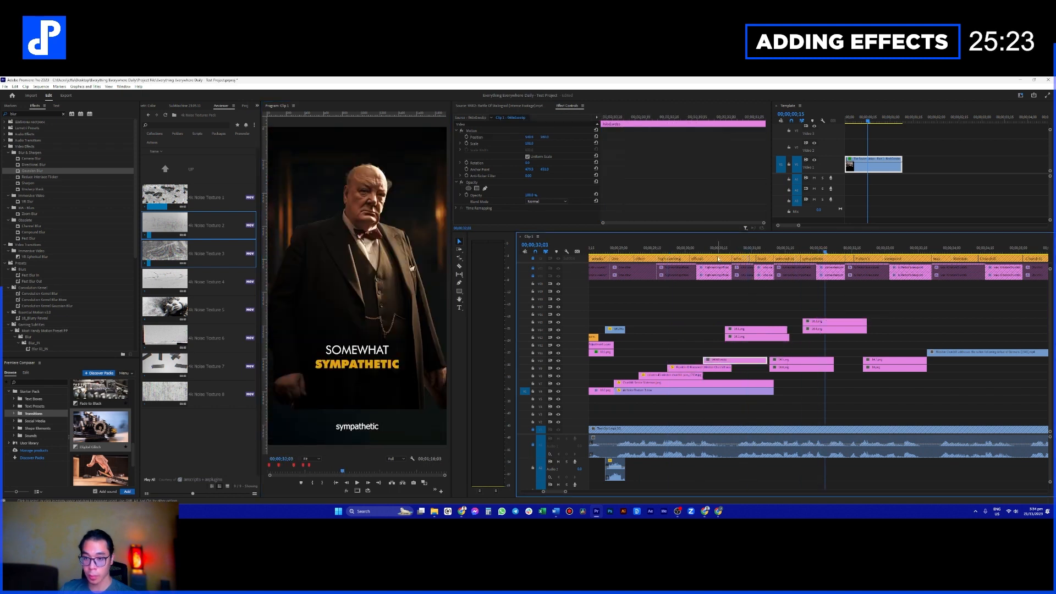
Step: Move the two layers of the hatted Churchill portrait away from the collage to the "TO PATTON'S VIEWPOINT" caption on higher tracks
drag(771, 315, 843, 387)
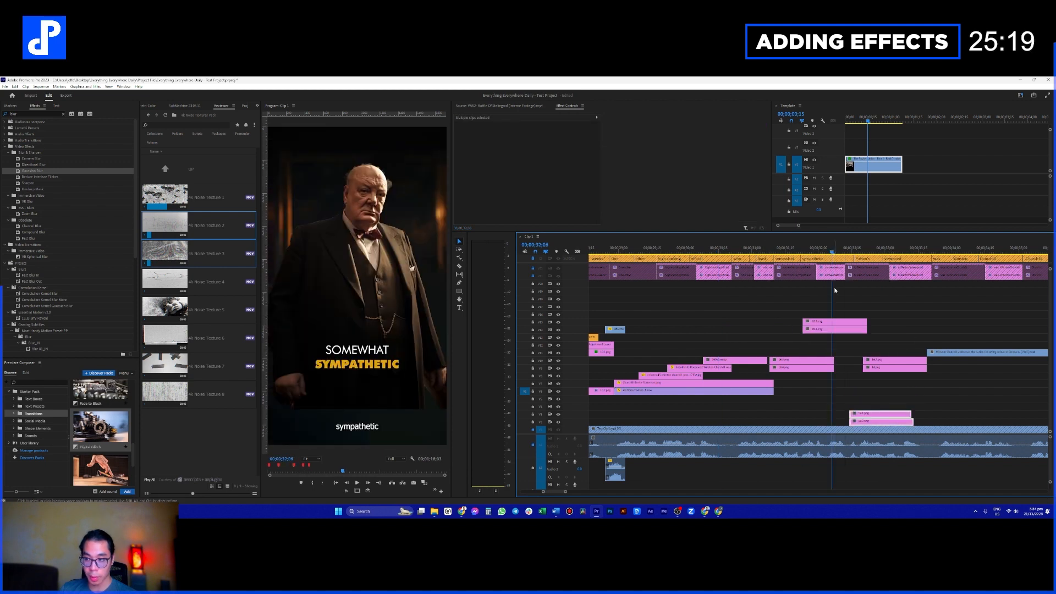
drag(799, 252, 734, 285)
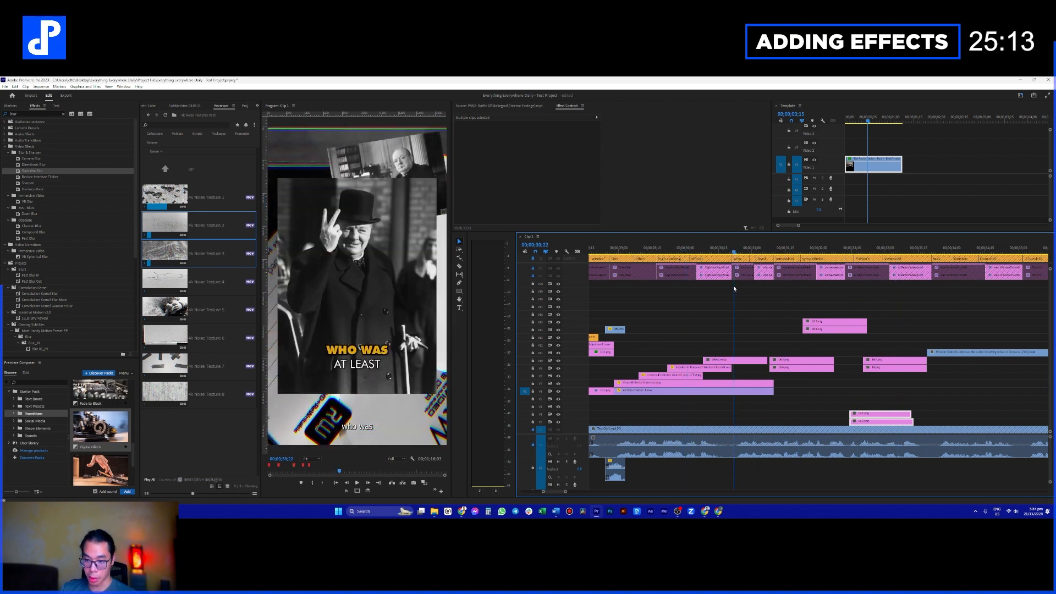
scroll(737, 314, up, 3)
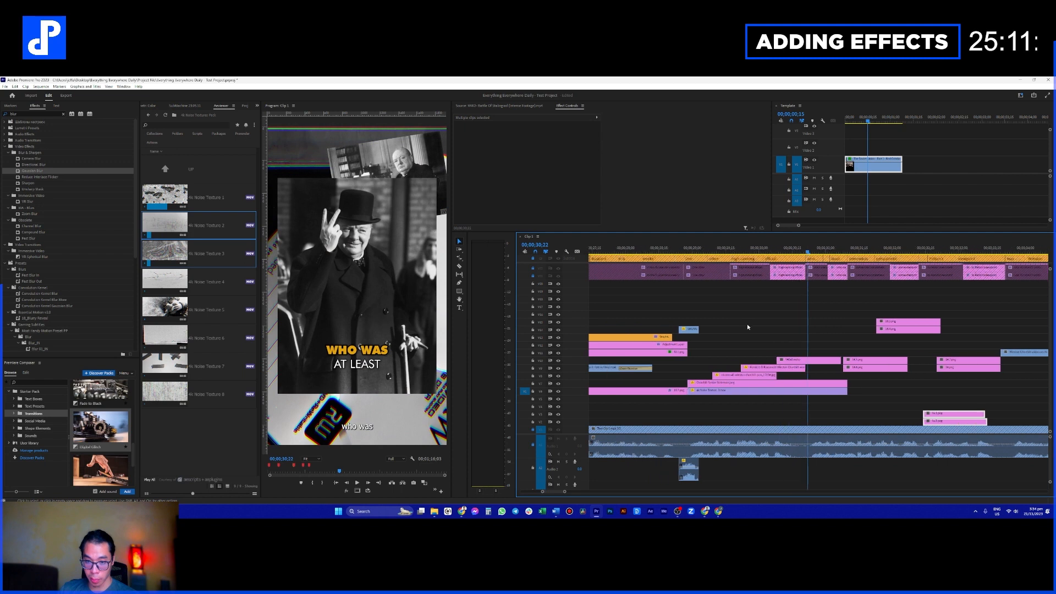
scroll(789, 313, down, 2)
key(space)
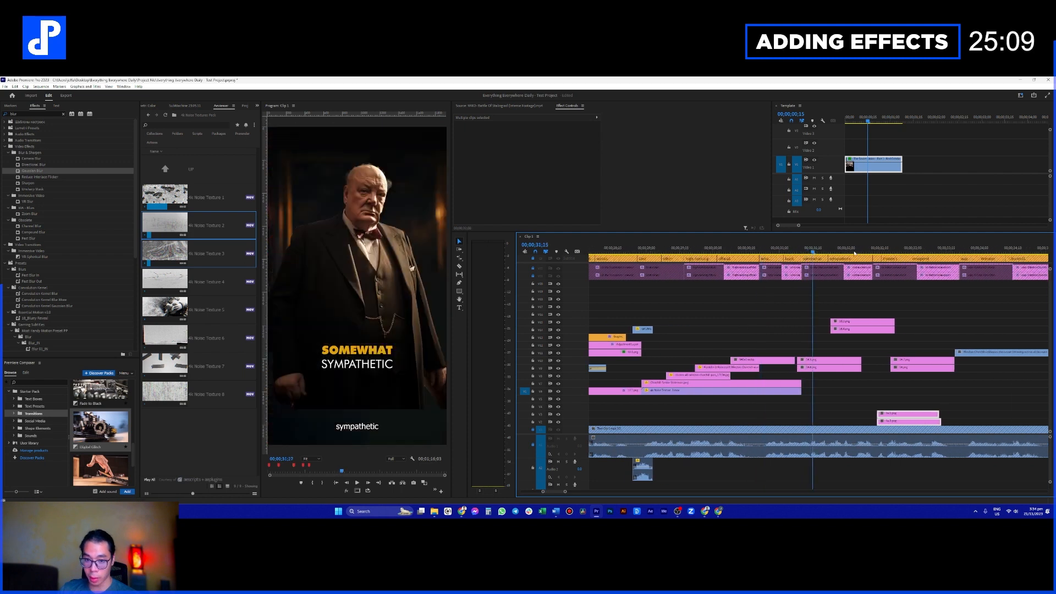
drag(888, 418, 935, 338)
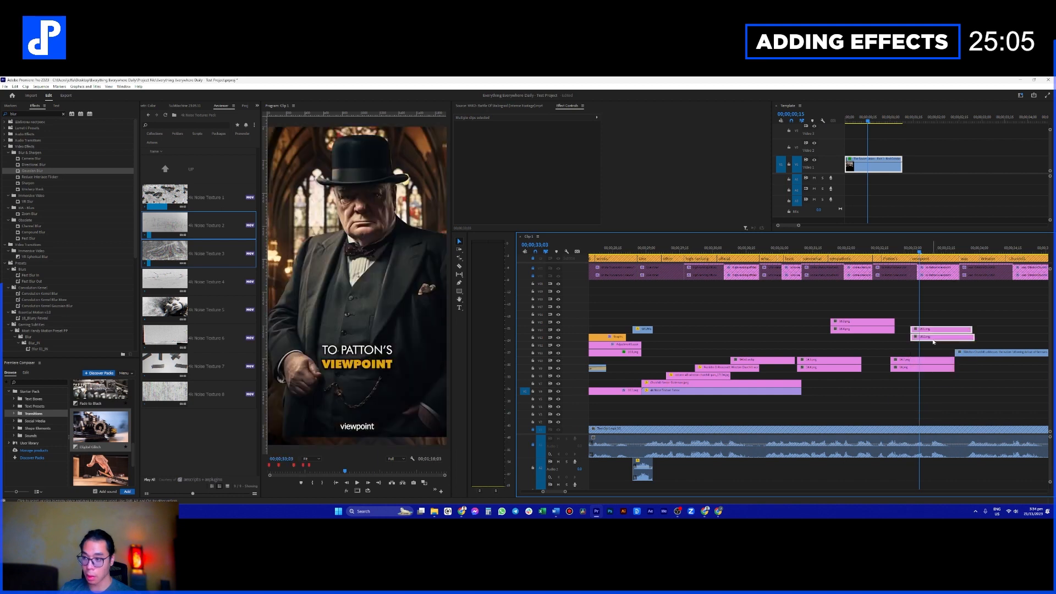
Step: Clear the other three Churchill image pairs from after the collage and stack them at a later spot on the lower tracks
drag(835, 253, 846, 258)
drag(817, 304, 917, 373)
drag(917, 368, 823, 351)
drag(815, 310, 846, 333)
drag(846, 330, 833, 372)
drag(833, 367, 999, 426)
click(907, 392)
key(=)
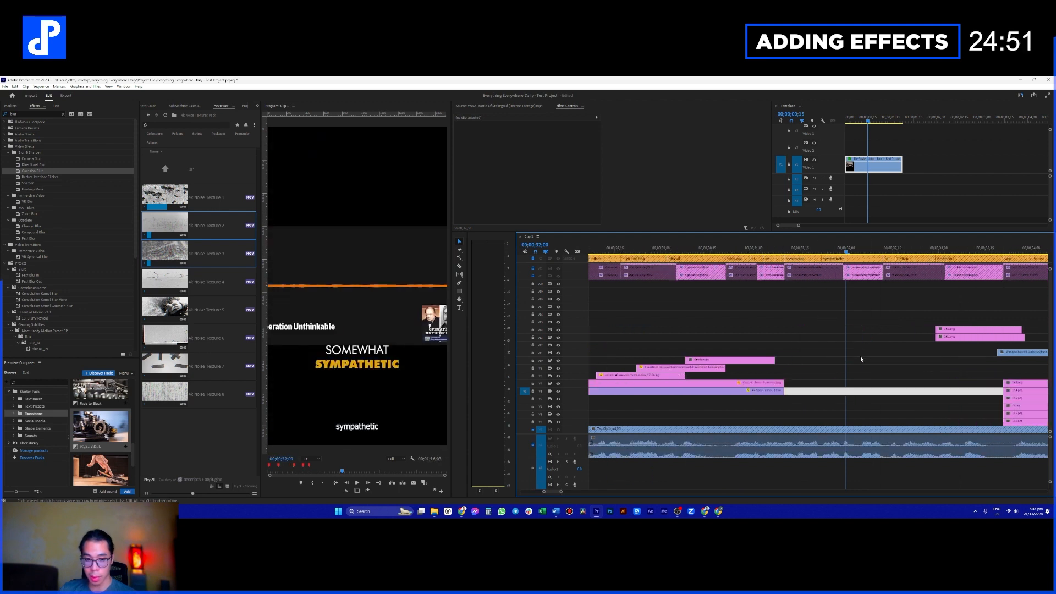
Step: Place the hatted Churchill portrait's two layers directly after the noise texture and extend them toward the stack of spare images
scroll(862, 359, down, 2)
scroll(584, 372, up, 2)
click(906, 276)
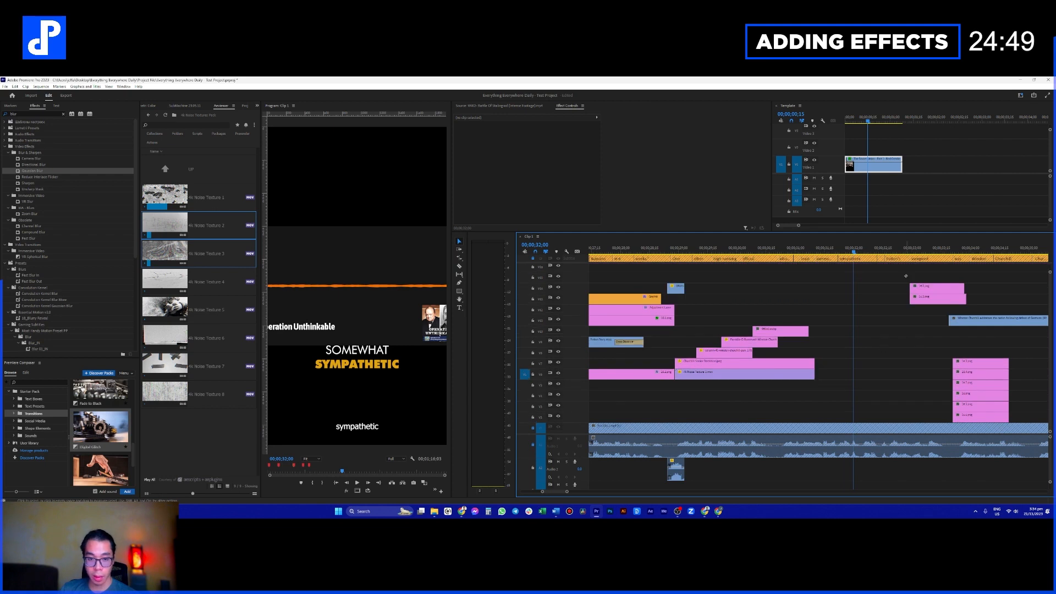
drag(962, 288, 947, 371)
scroll(780, 364, up, 2)
Step: Play through the collage and shrink the Churchill victory-sign photo
click(615, 252)
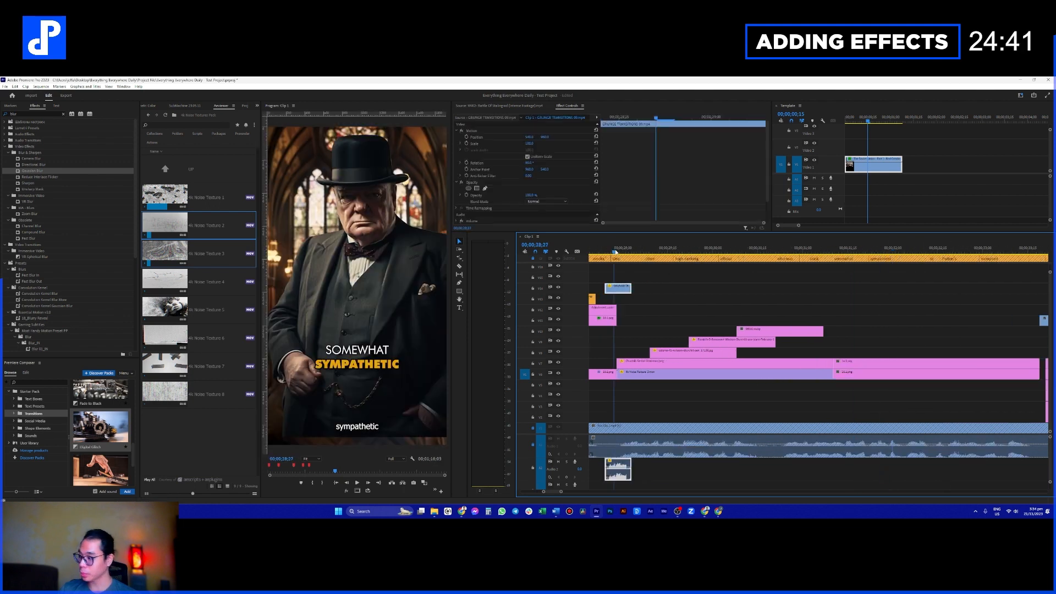
key(space)
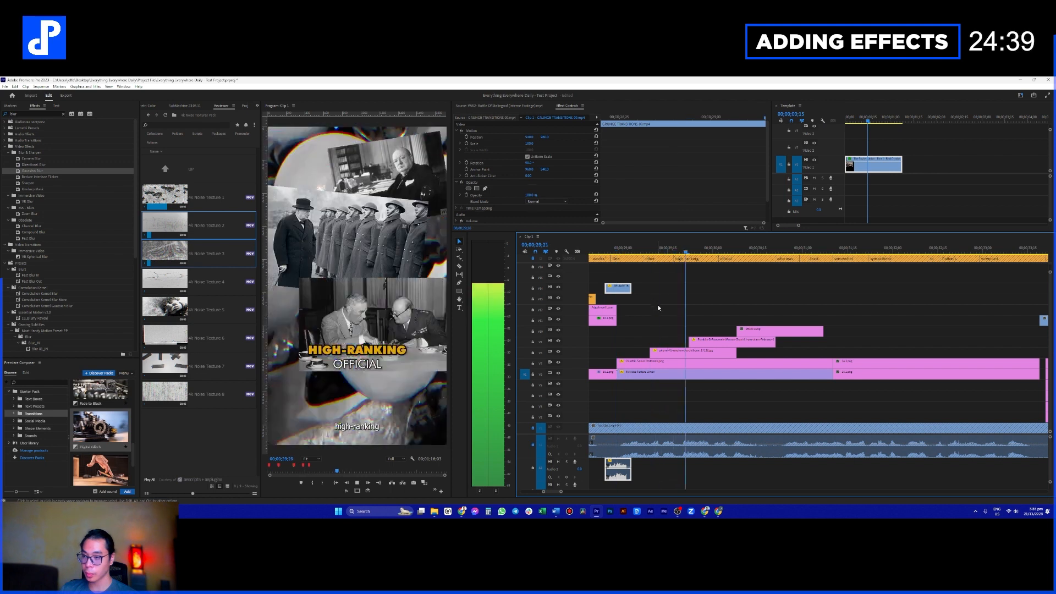
key(space)
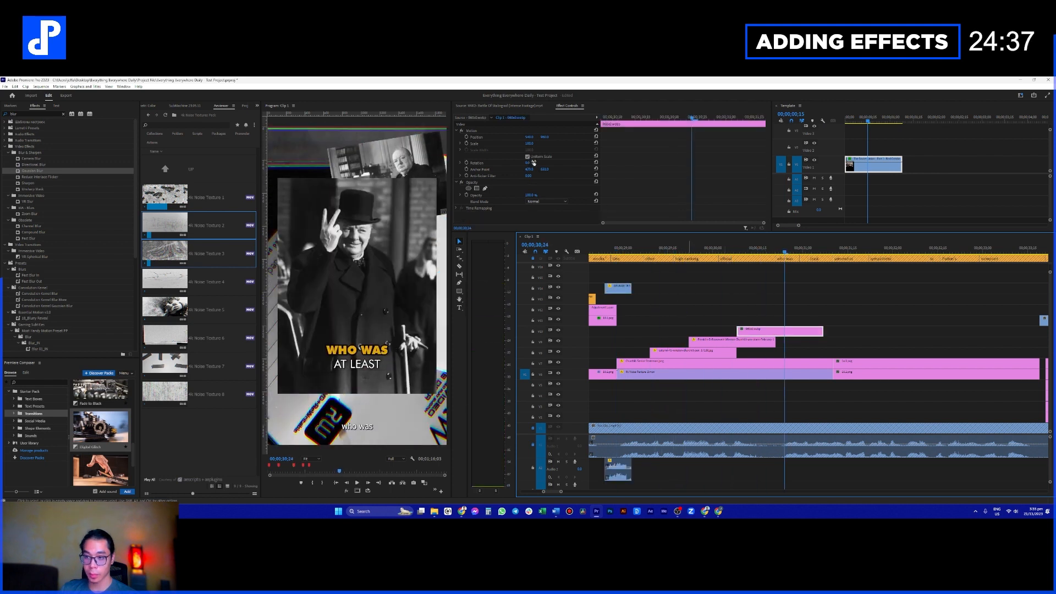
click(494, 138)
drag(437, 178, 409, 214)
Step: Extend the upper collage photos to the noise texture's end, and tilt the victory-sign photo into the lower-left part of the video frame
drag(736, 350, 882, 350)
drag(776, 342, 831, 353)
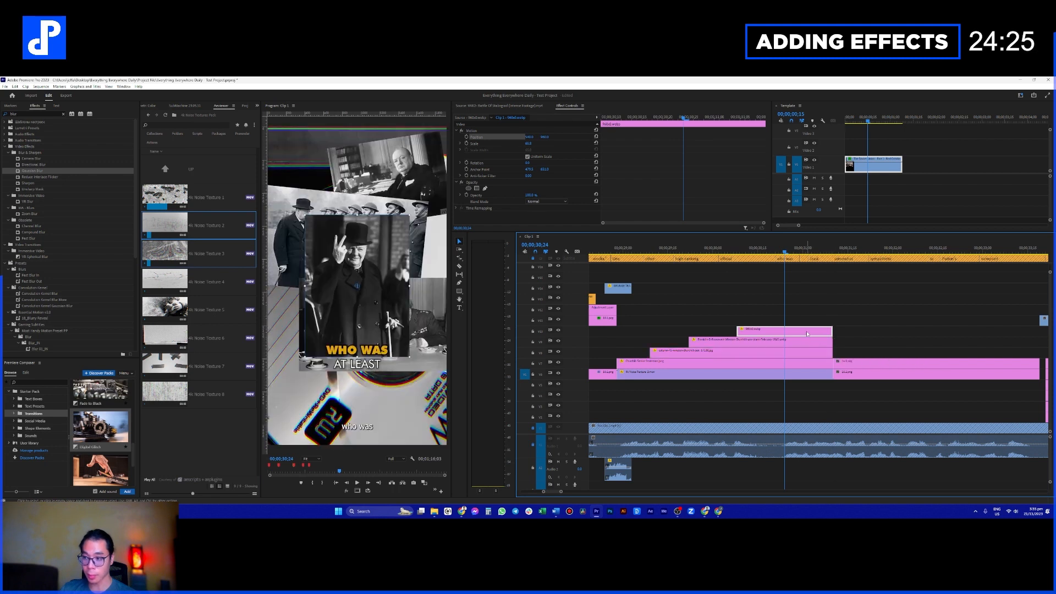
drag(366, 277, 334, 325)
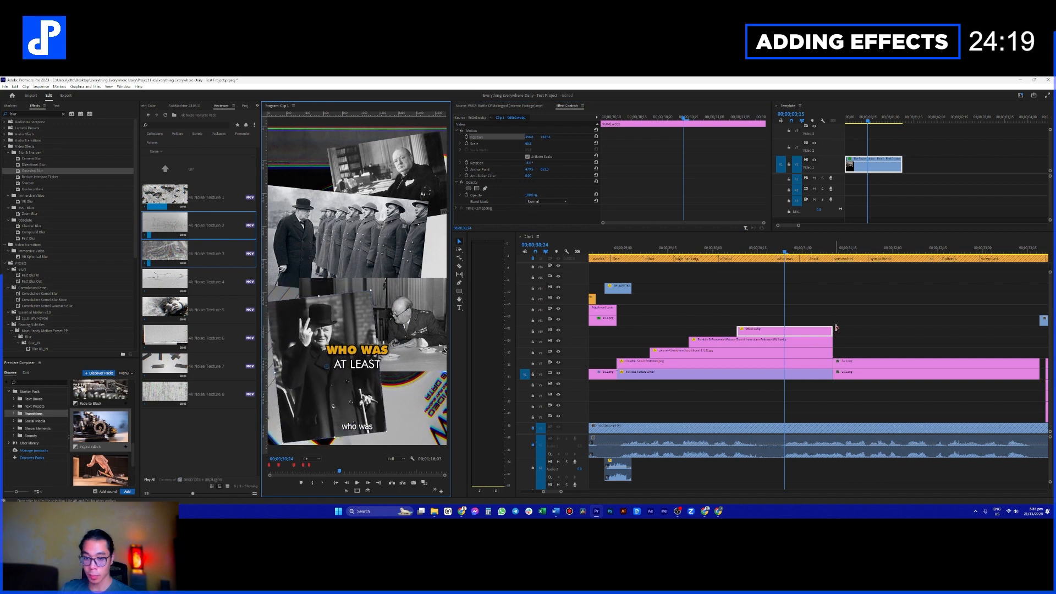
Step: Play the hatted portrait section and move the stack of six spare image layers to where the Churchill video clip ends
scroll(829, 337, down, 3)
key(space)
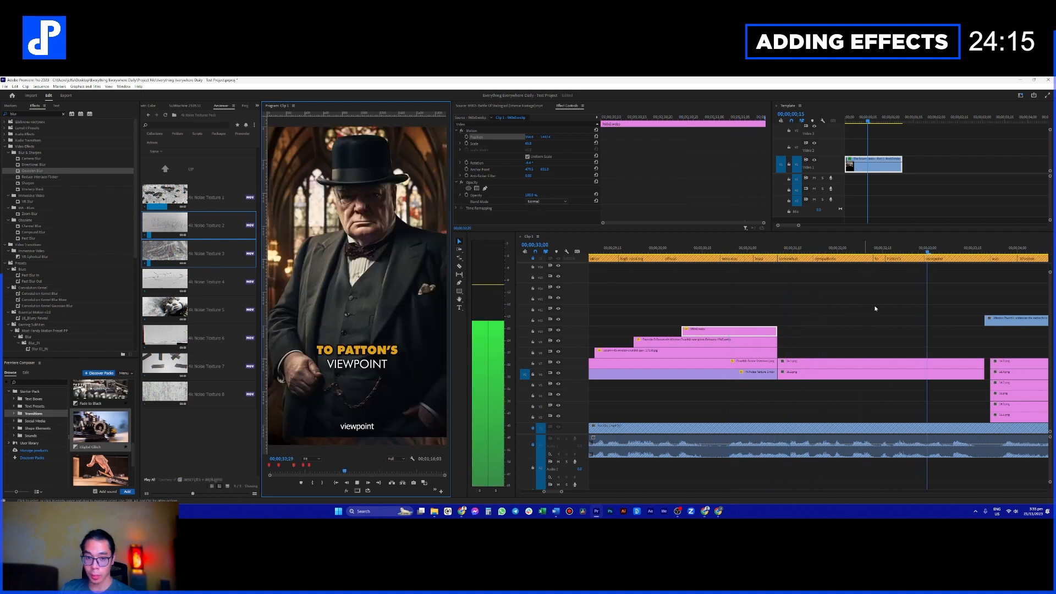
key(space)
scroll(867, 328, down, 2)
click(744, 250)
drag(744, 251, 909, 254)
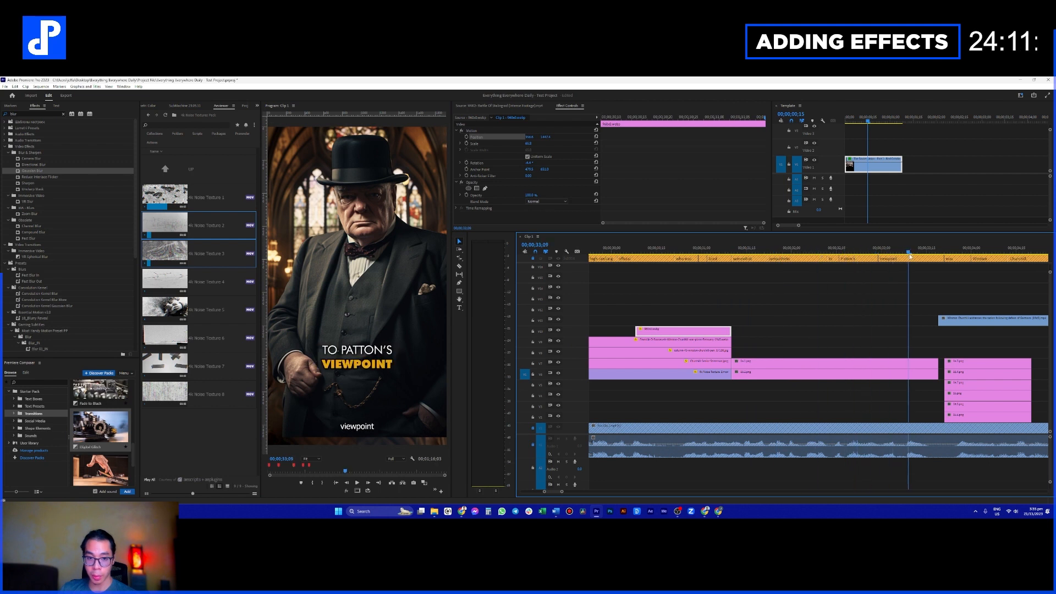
scroll(910, 316, down, 2)
drag(878, 343, 893, 420)
scroll(815, 371, down, 2)
click(762, 252)
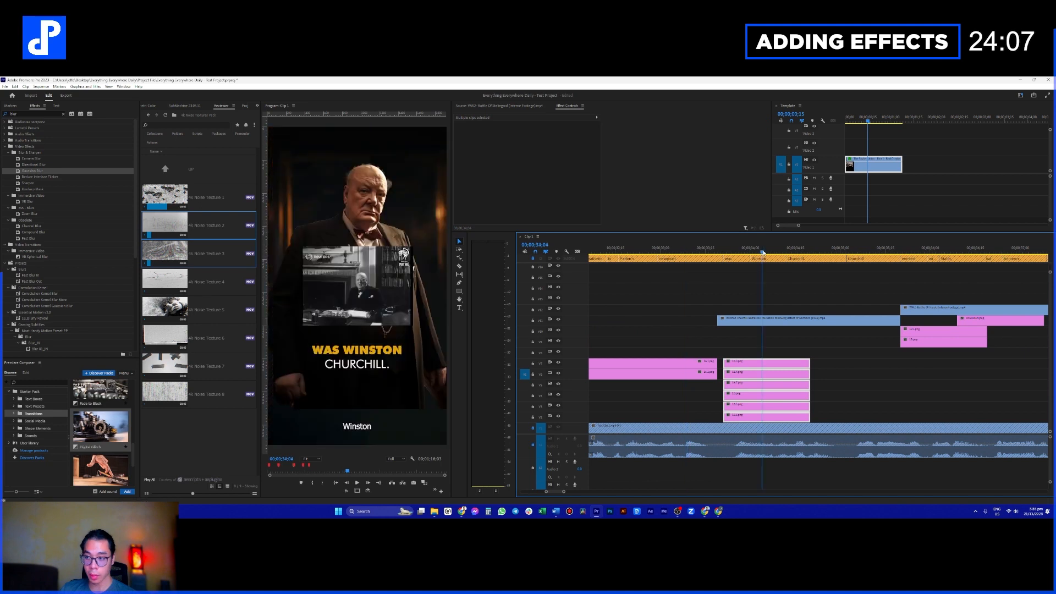
drag(779, 253, 785, 253)
drag(769, 418, 947, 418)
Step: Extend both layers of the hatted Churchill portrait to the end of the Churchill video clip
scroll(839, 394, up, 2)
scroll(830, 392, down, 1)
drag(783, 340, 965, 372)
Step: Duplicate the orange graphic clip over the hatted portrait section and shorten the copy to end before the Churchill video clip
mouse_move(759, 249)
mouse_down()
mouse_move(732, 249)
mouse_move(771, 250)
mouse_move(751, 253)
mouse_up()
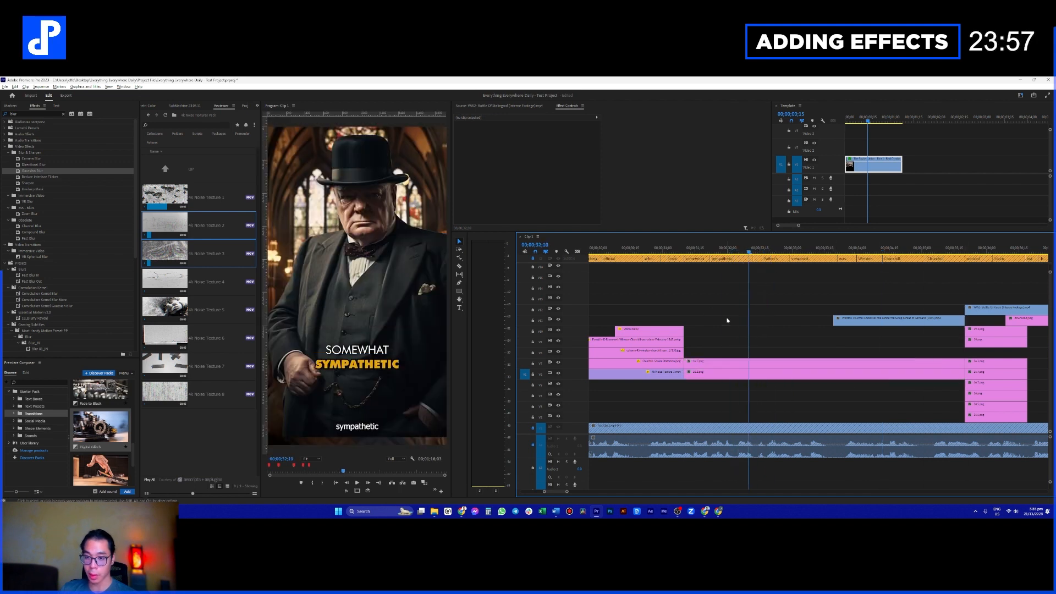
scroll(726, 321, down, 3)
scroll(735, 323, up, 3)
alt+drag(658, 300, 1009, 305)
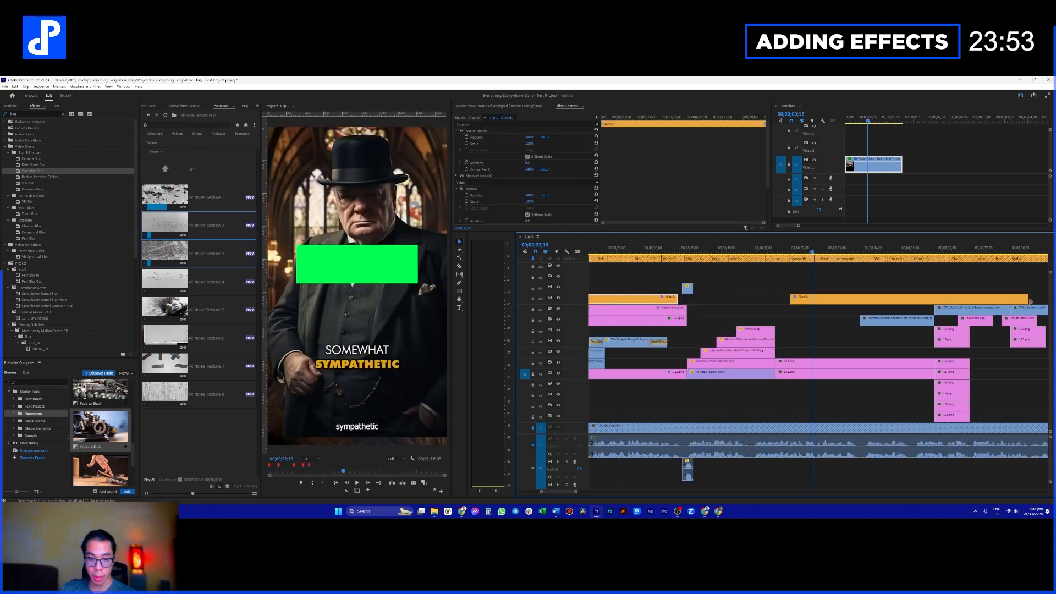
drag(870, 309, 862, 306)
Step: Select the Churchill cutout layer of the hatted portrait and move it slightly lower in the frame
scroll(854, 320, up, 4)
click(847, 342)
click(804, 356)
click(830, 364)
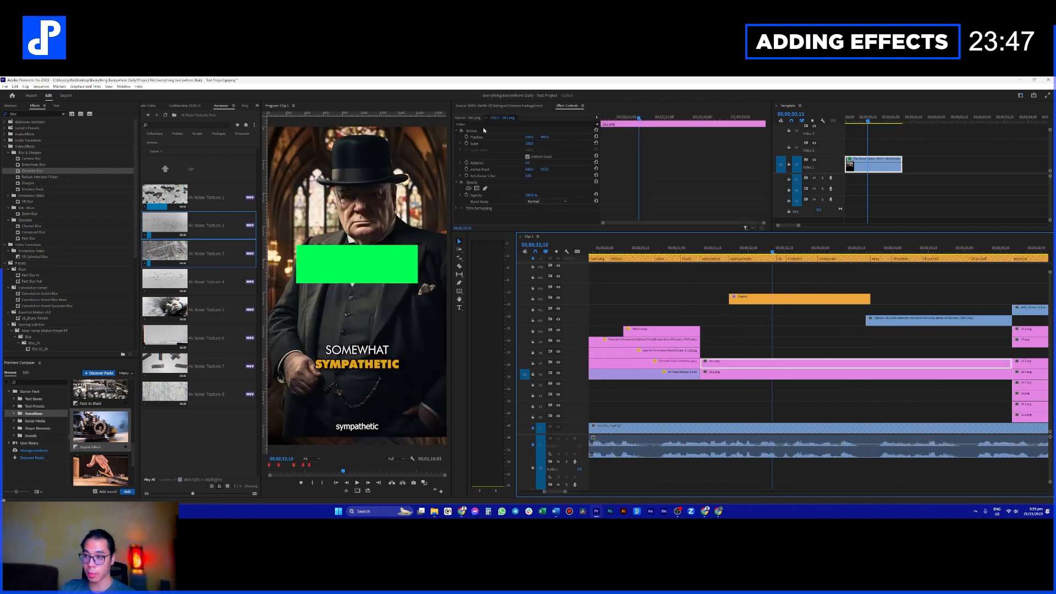
drag(398, 341, 401, 347)
Step: Bring up the graphics properties and return the playhead to the four-photo collage just before the hatted portrait
click(832, 373)
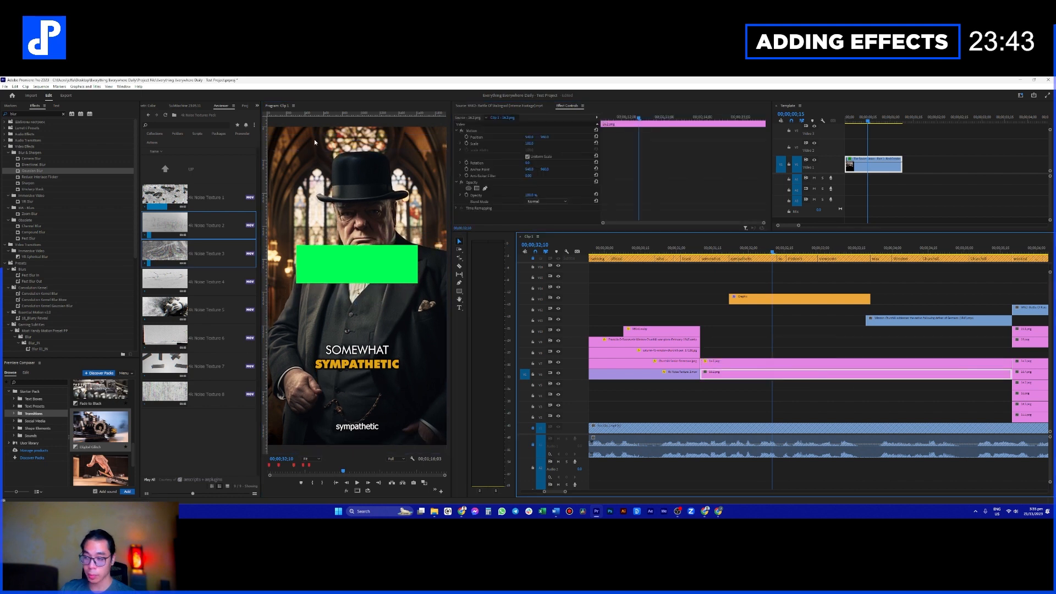
click(257, 106)
click(264, 113)
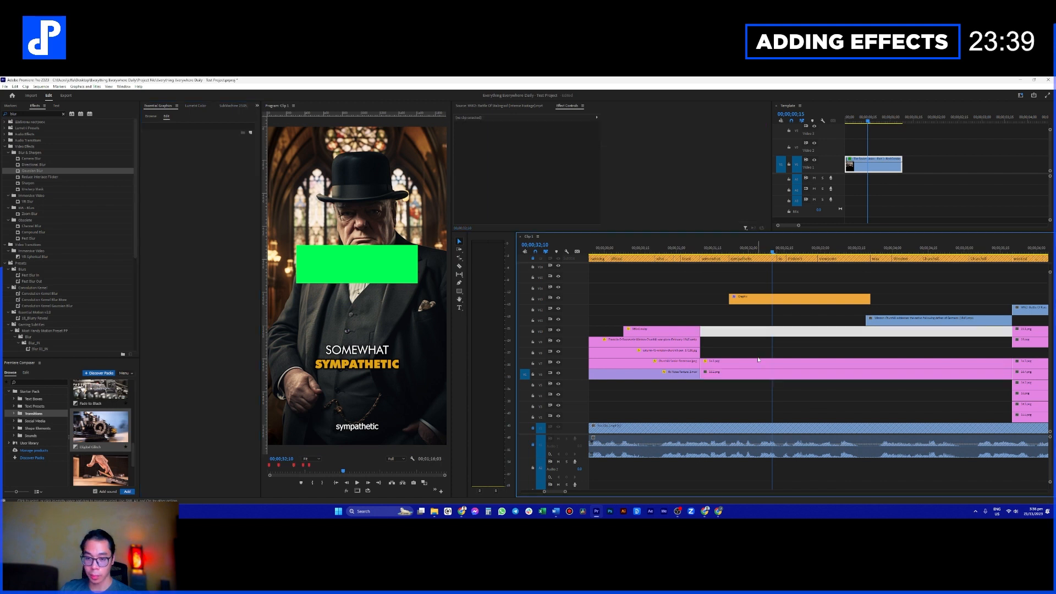
click(806, 359)
click(676, 250)
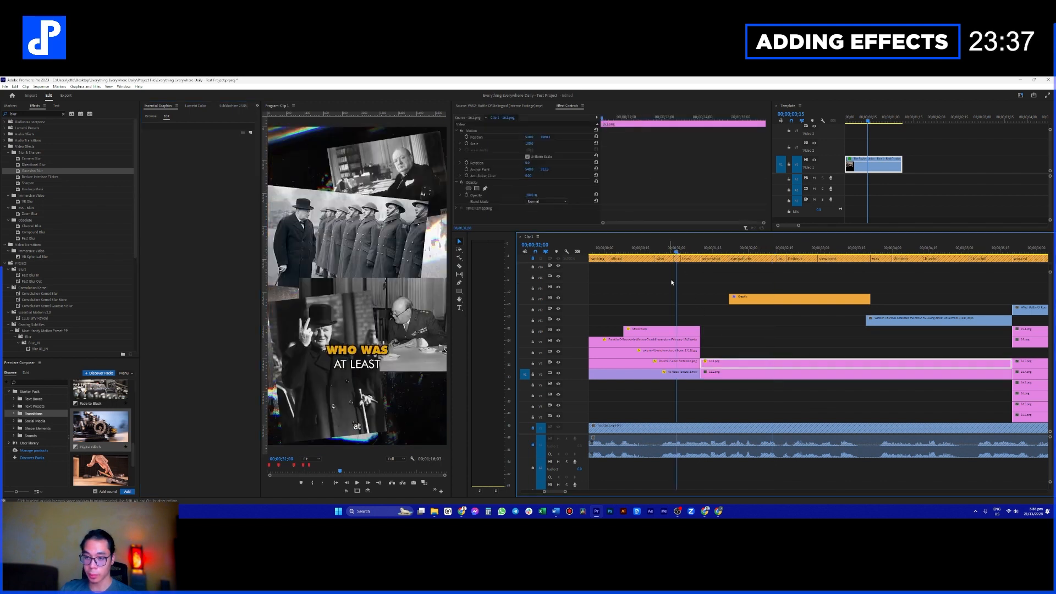
scroll(700, 323, up, 4)
scroll(906, 324, down, 1)
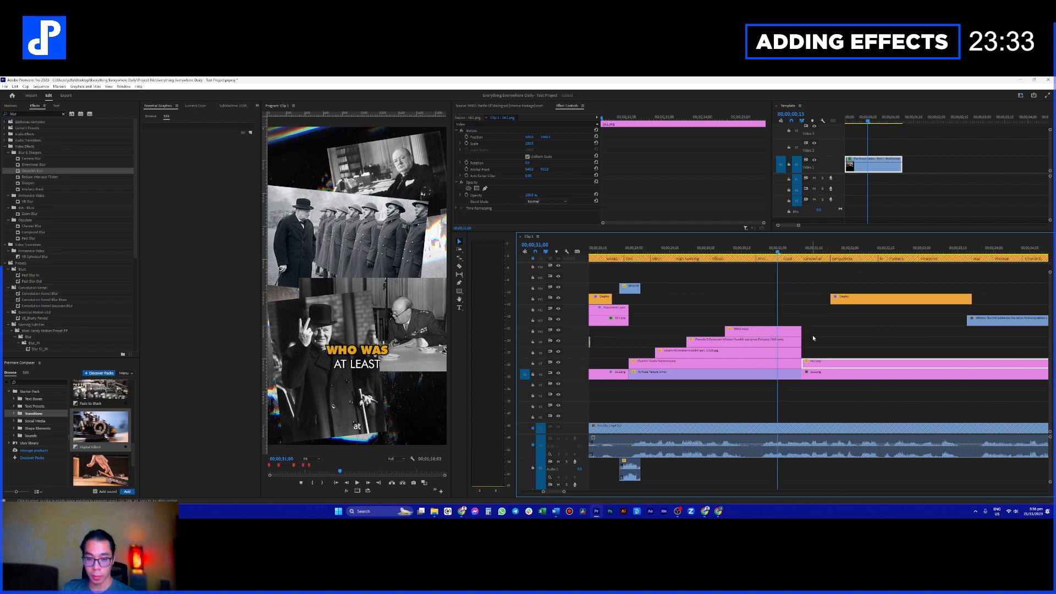
Step: Shift the image clips following the Churchill collage later on the timeline and extend the collage clips to meet them
drag(801, 364, 831, 366)
drag(796, 303, 819, 388)
drag(825, 338, 839, 377)
drag(832, 364, 921, 363)
drag(783, 312, 883, 359)
drag(911, 336, 883, 363)
Step: Move the Winston Churchill address video clip earlier, stacking it above the other Churchill collage clips
scroll(883, 348, down, 4)
drag(886, 322, 678, 321)
scroll(678, 321, up, 3)
click(729, 248)
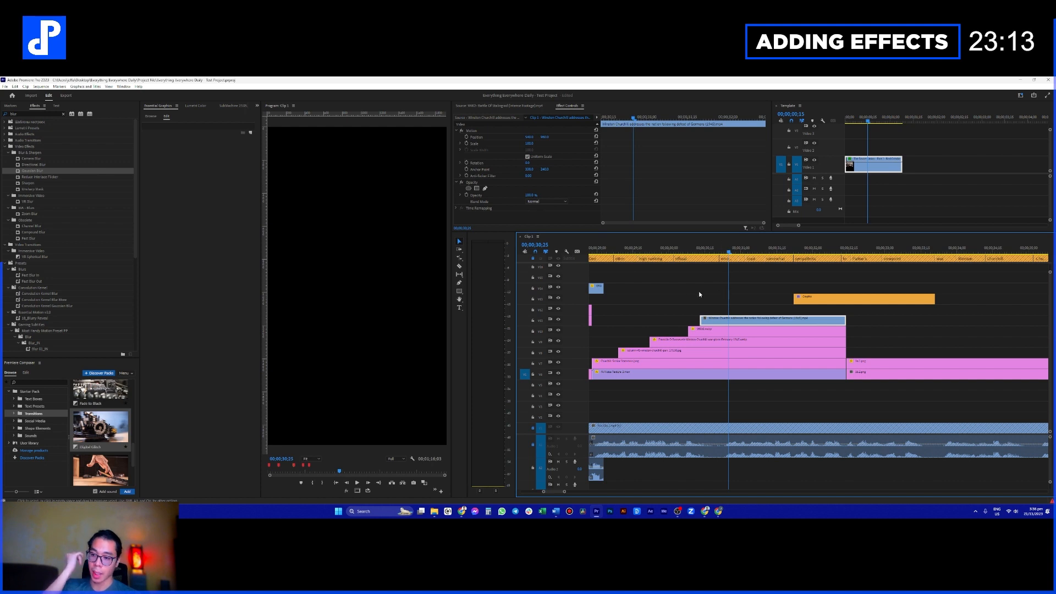
click(640, 248)
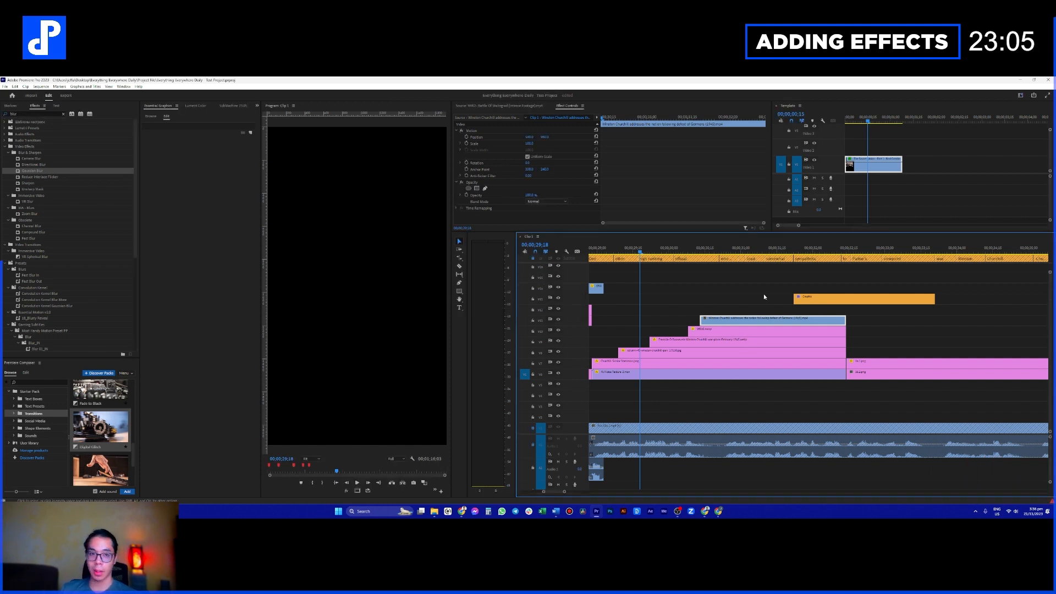
Step: Return to Premiere Pro and reopen the project "Everything Everywhere Daily - Test Project"
click(596, 513)
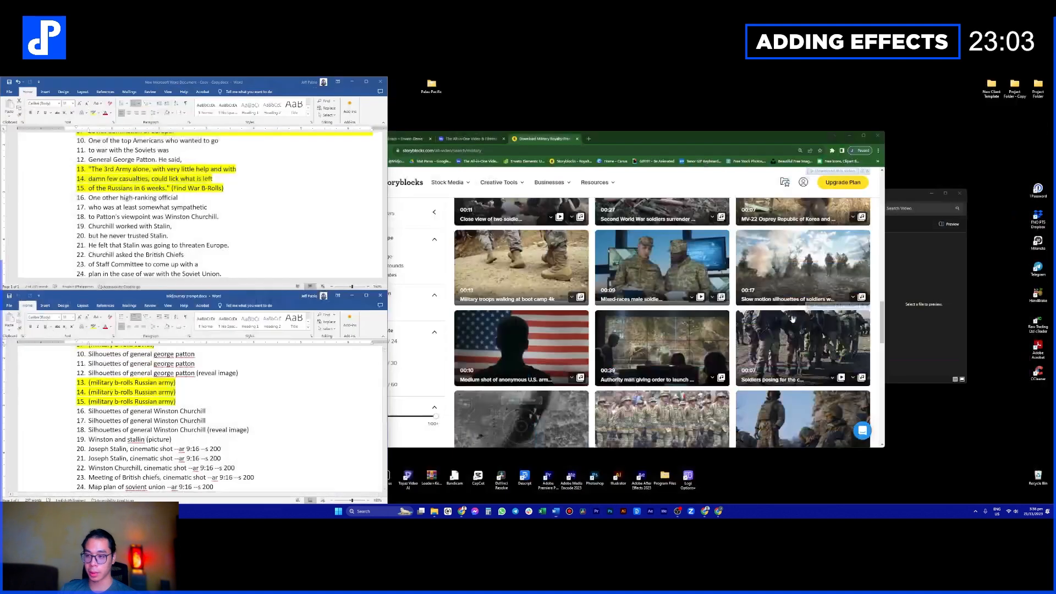
click(597, 512)
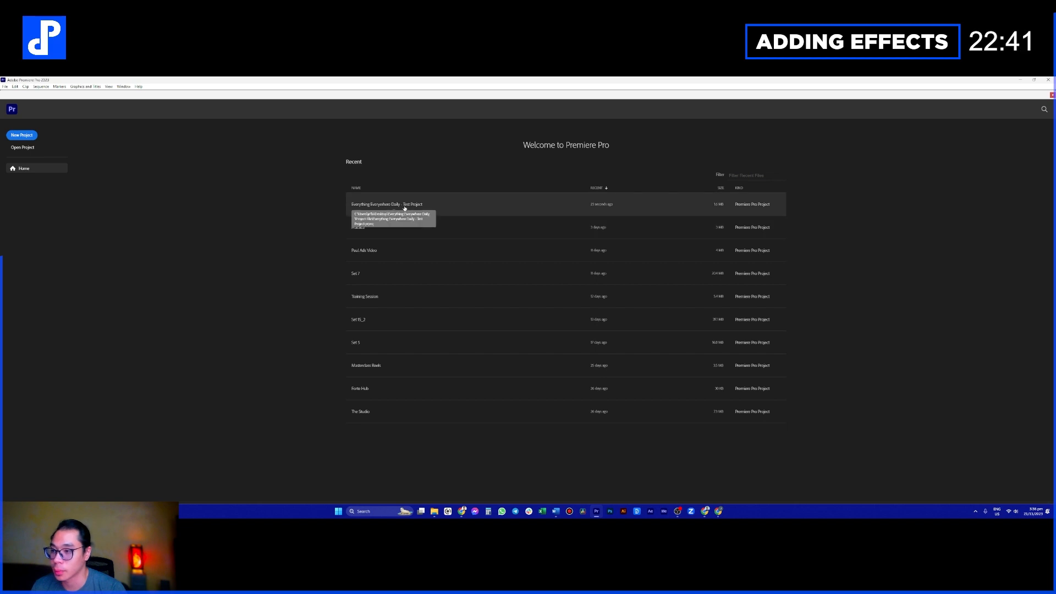
click(442, 207)
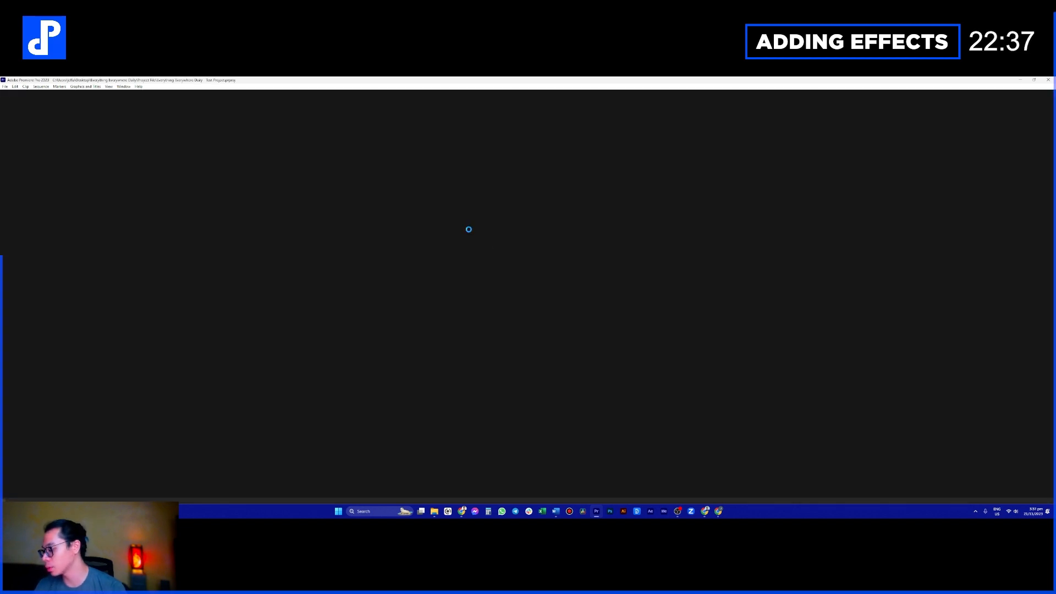
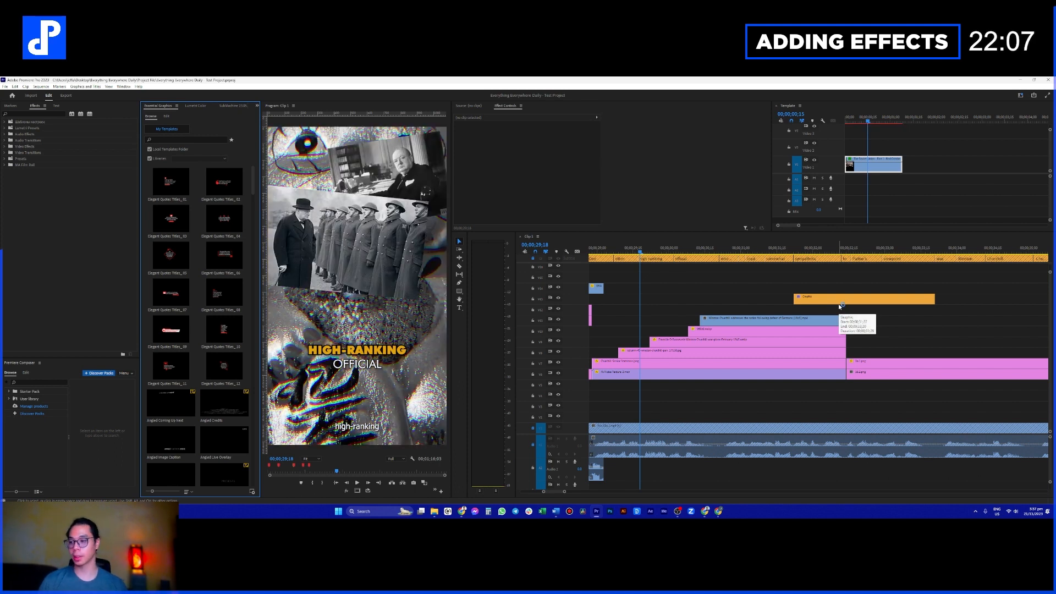
Step: Place the Churchill address video in the lower-right part of the frame, tilted slightly within the collage
click(708, 291)
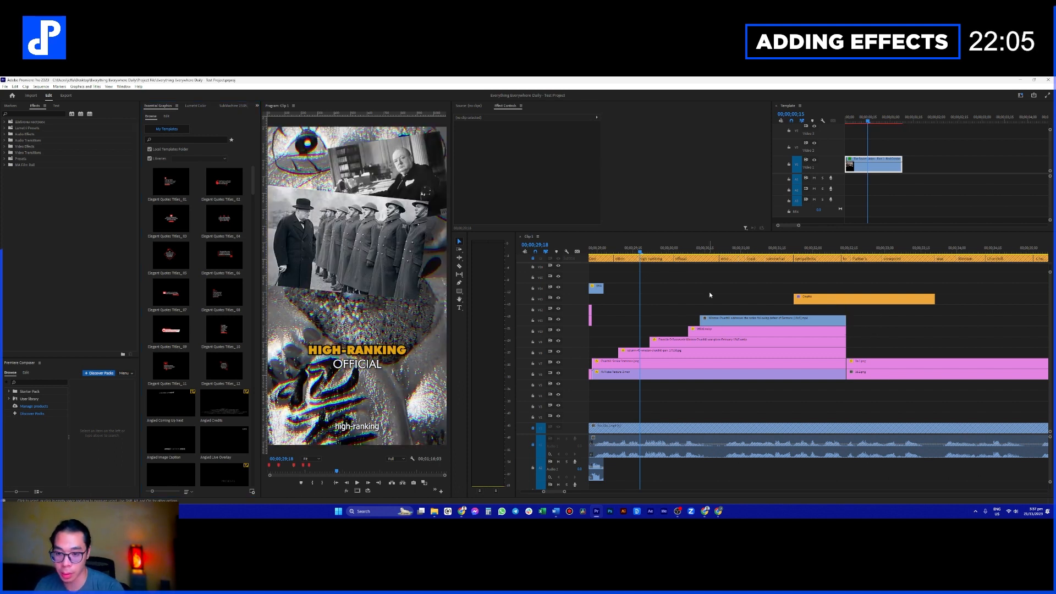
click(678, 298)
drag(662, 249, 715, 254)
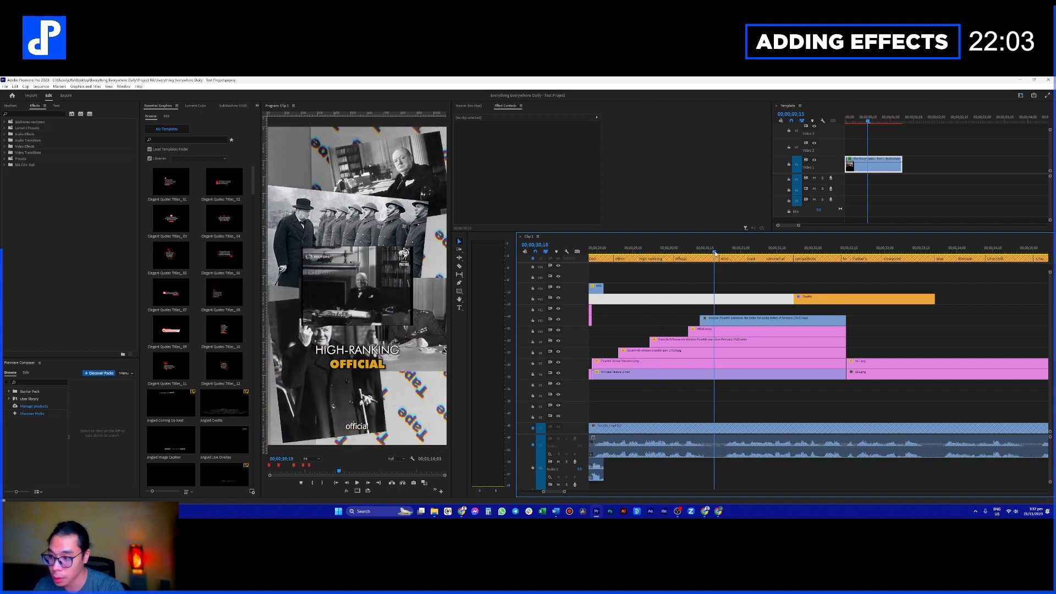
click(720, 320)
click(492, 138)
mouse_move(414, 243)
mouse_down()
mouse_move(407, 248)
mouse_move(420, 248)
mouse_move(419, 226)
mouse_up()
drag(393, 289, 428, 394)
Step: Locate the earlier Patton collage and copy the Patton Speech clip to reuse its attributes
scroll(637, 334, left, 5)
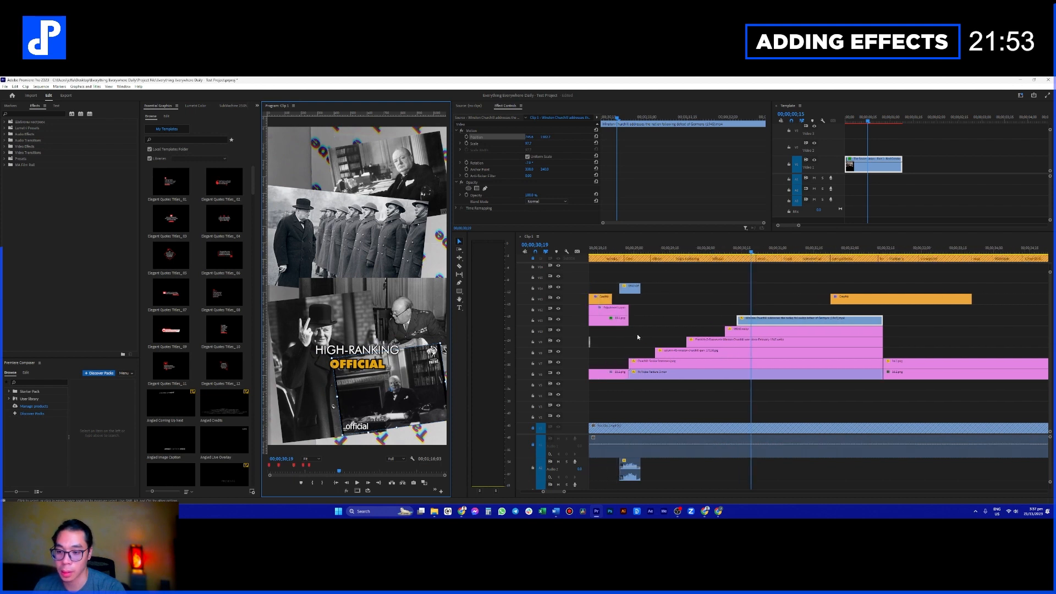
drag(678, 302, 704, 306)
scroll(709, 302, down, 2)
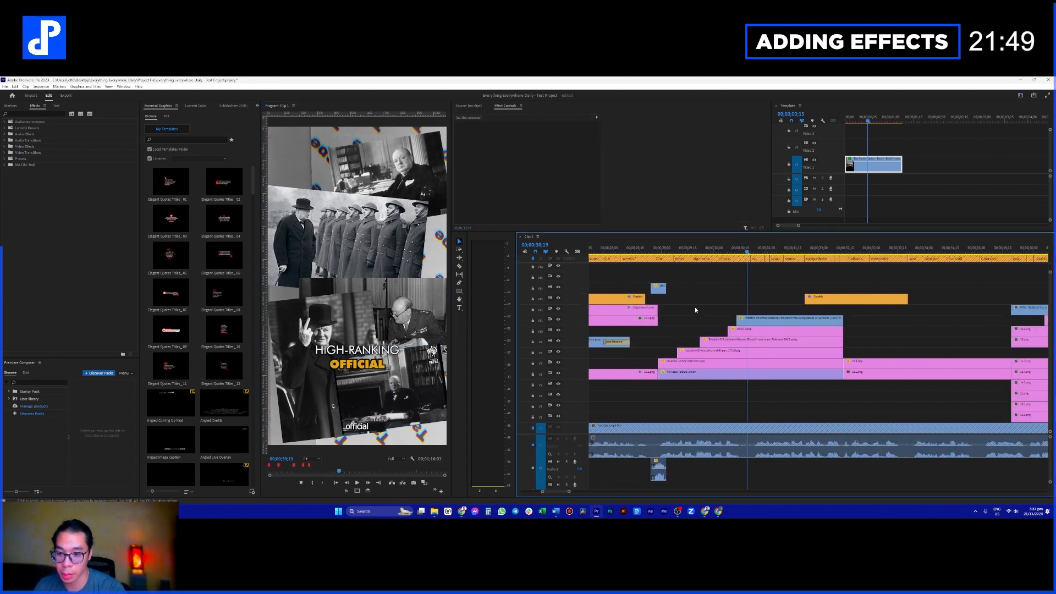
scroll(695, 312, left, 5)
scroll(696, 306, down, 2)
scroll(694, 306, left, 3)
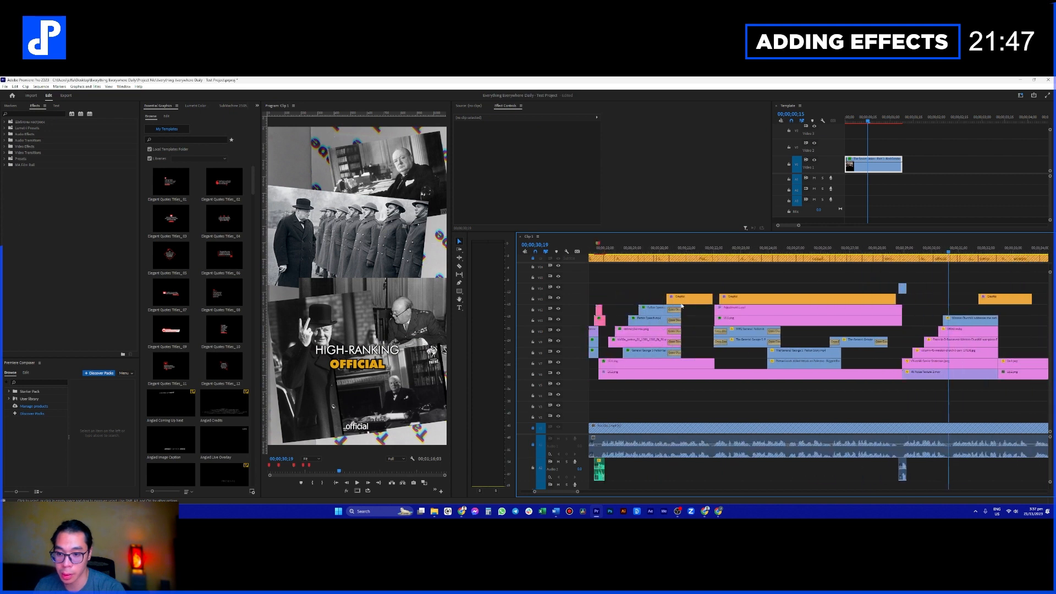
click(656, 310)
click(656, 249)
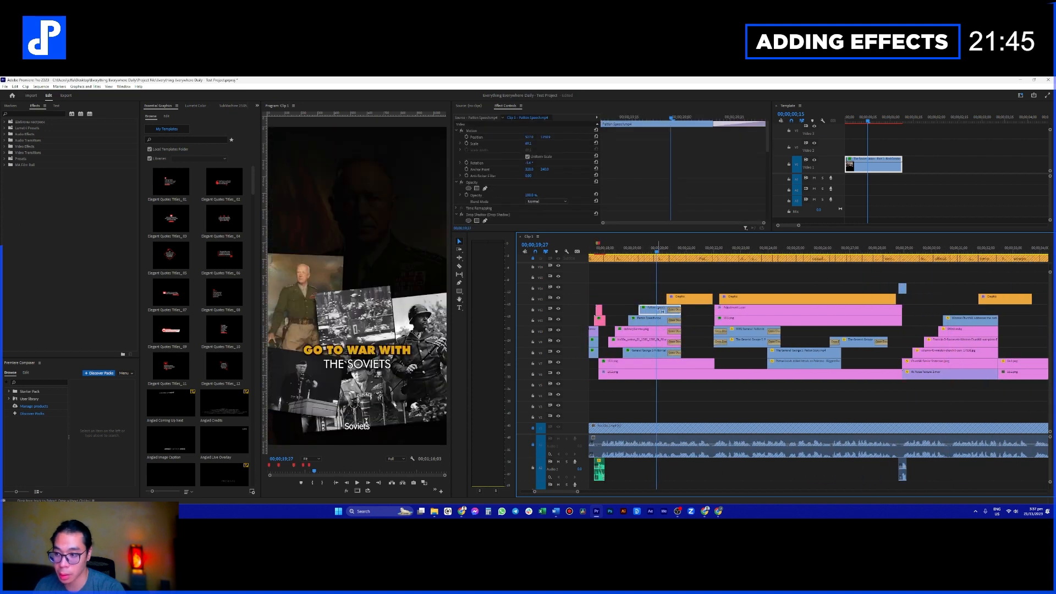
Step: Play back the General Patton collage and the start of the quote section that follows it
click(641, 257)
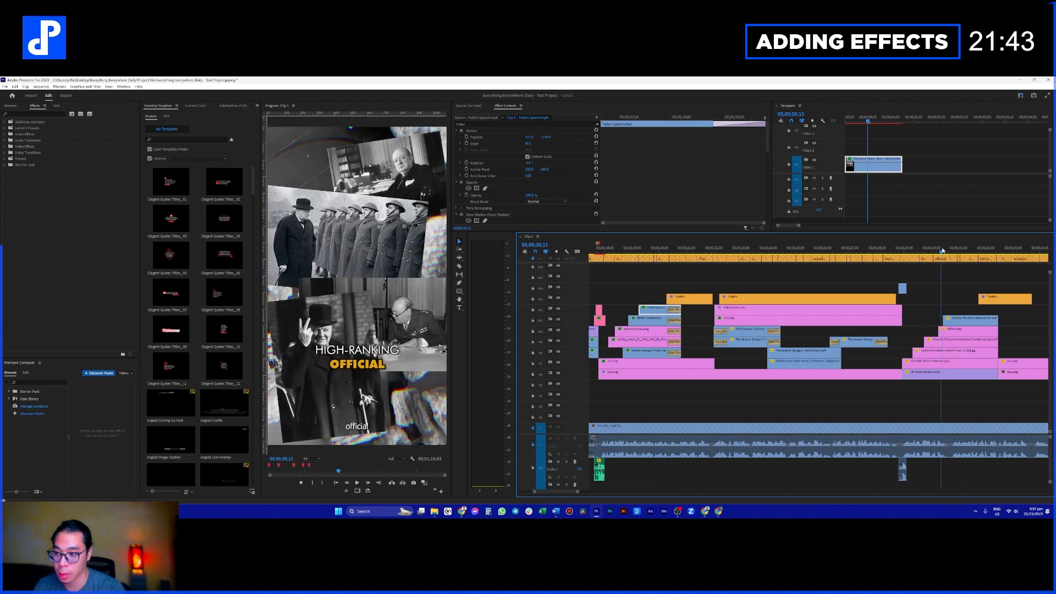
key(space)
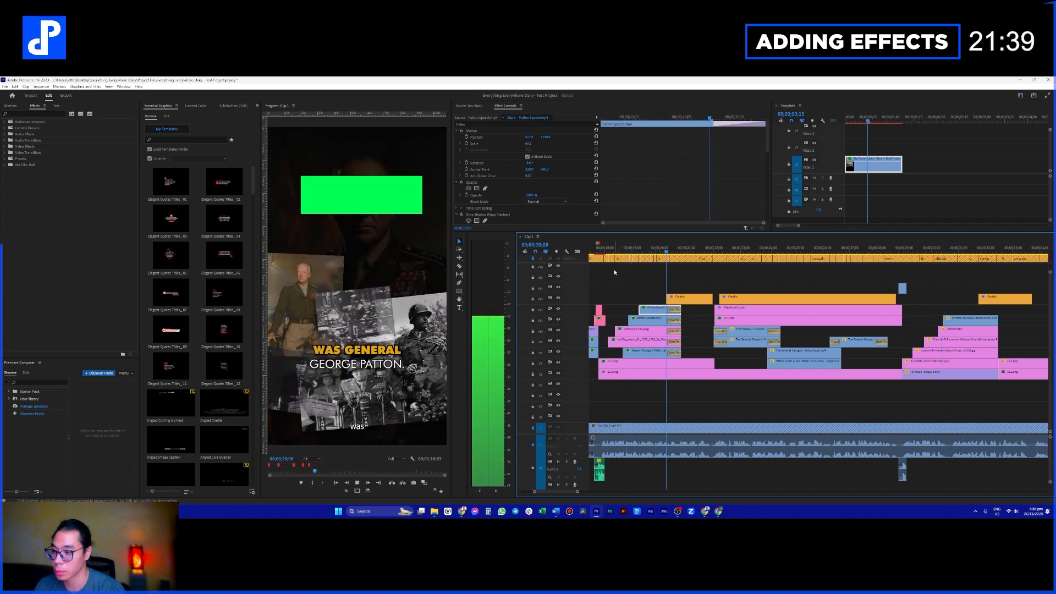
scroll(637, 283, down, 5)
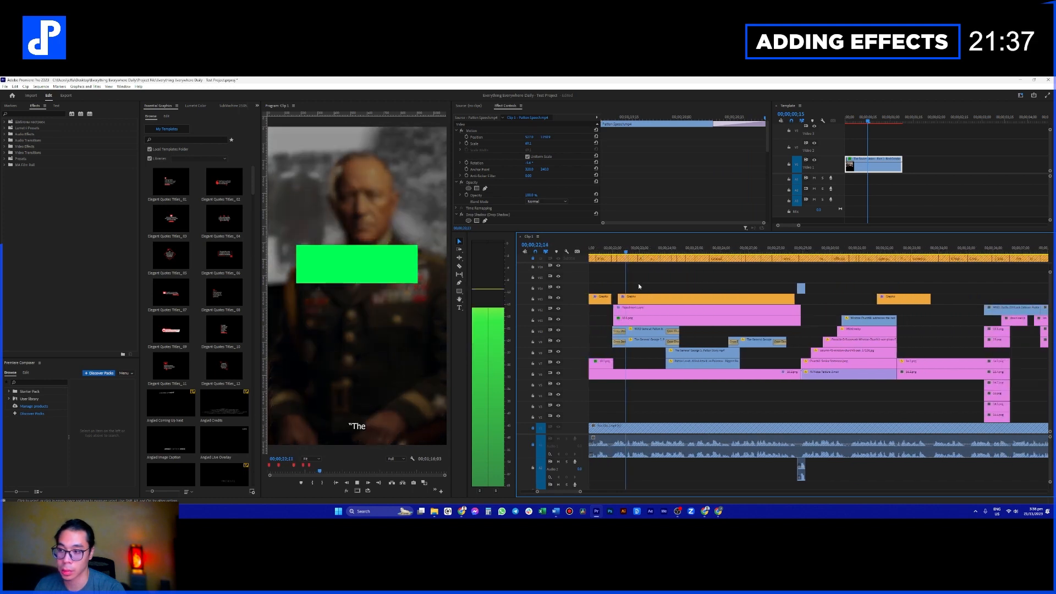
scroll(707, 288, up, 1)
key(space)
Step: Paste only the Drop Shadow effect onto the five Churchill collage clips, leaving out both Transform effects
click(821, 251)
scroll(820, 287, down, 3)
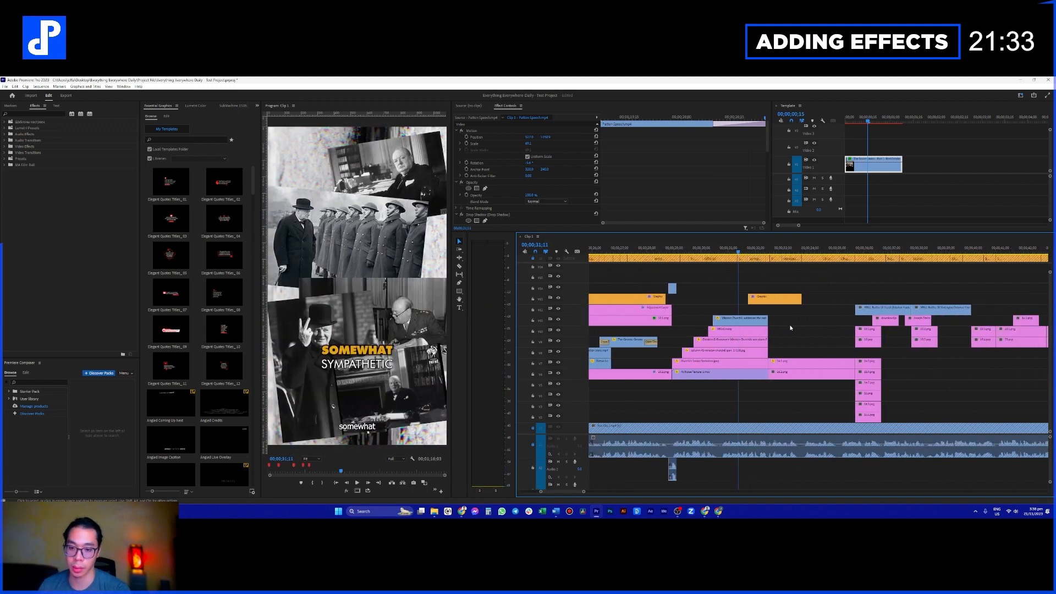
scroll(782, 324, up, 2)
scroll(774, 327, down, 1)
scroll(773, 326, up, 3)
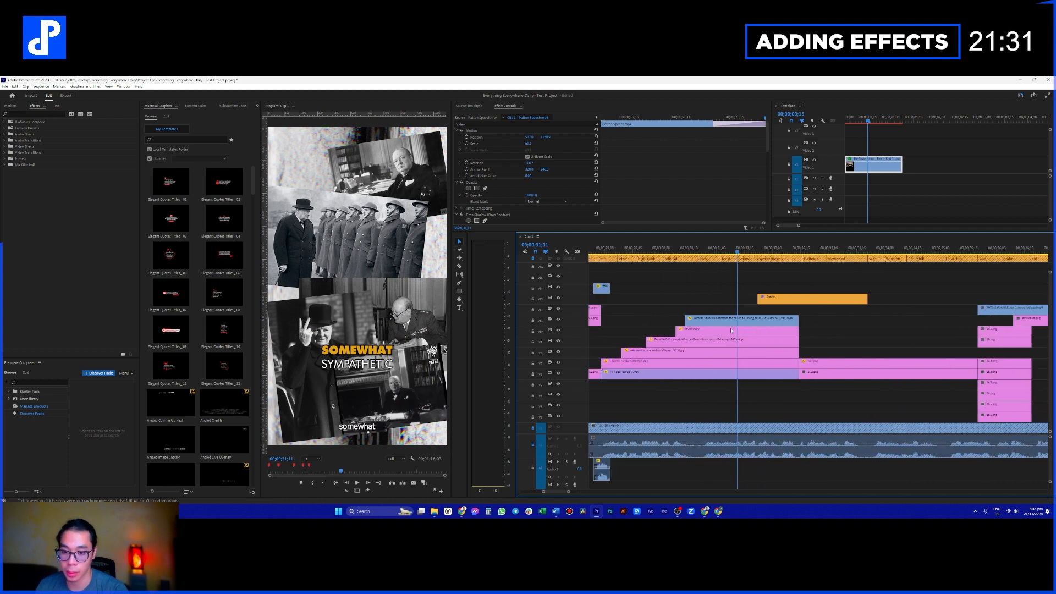
drag(681, 307, 749, 363)
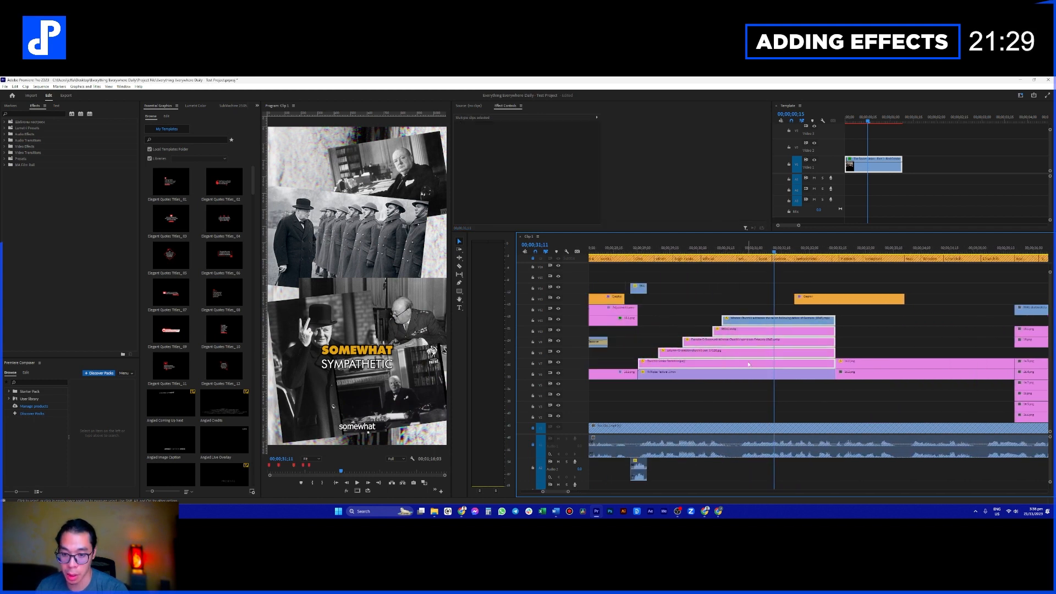
right_click(747, 352)
click(772, 224)
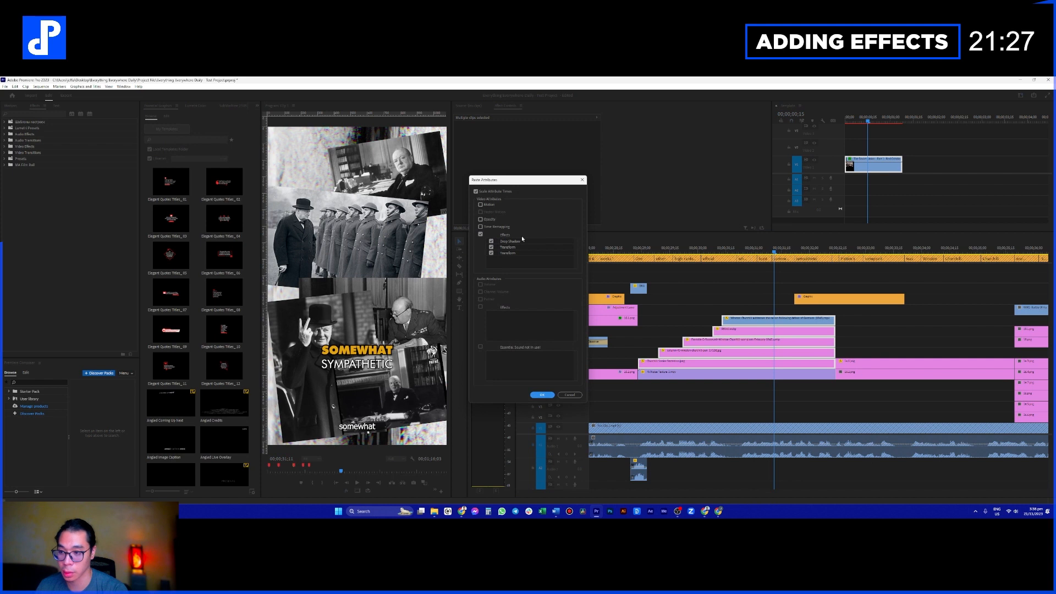
click(491, 247)
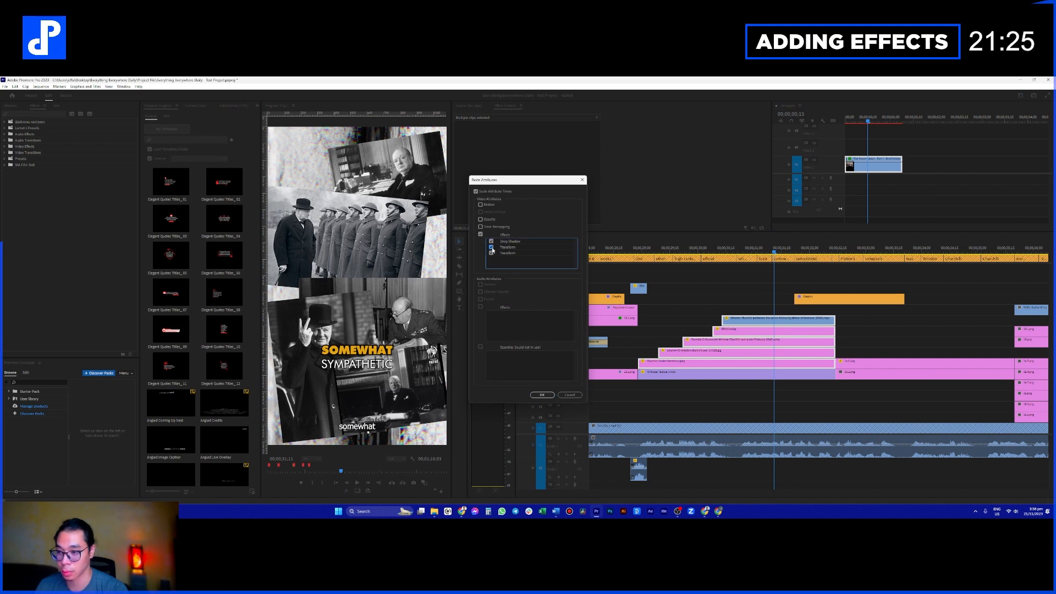
click(491, 253)
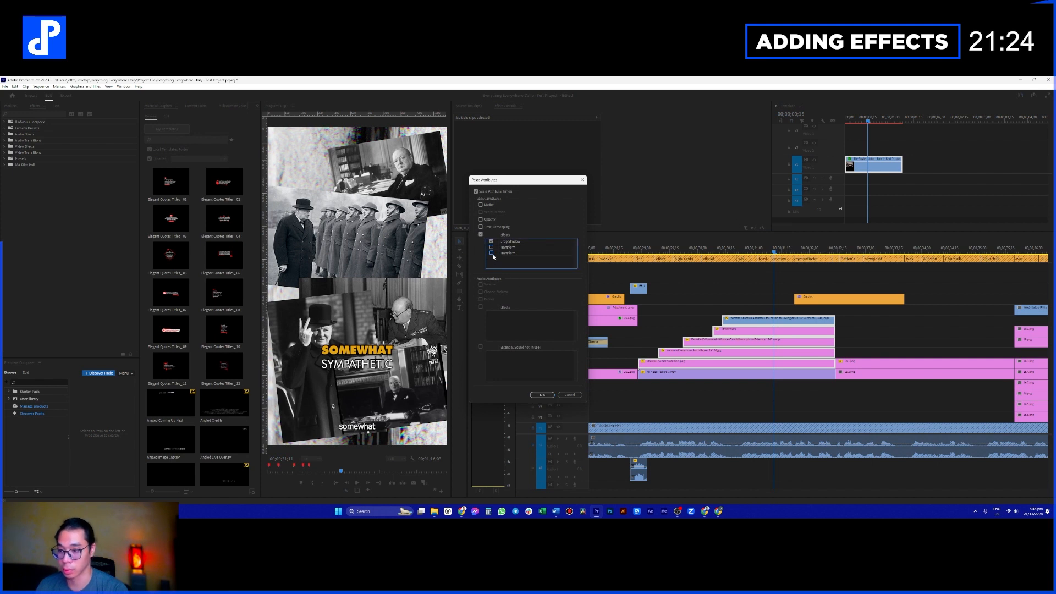
click(542, 395)
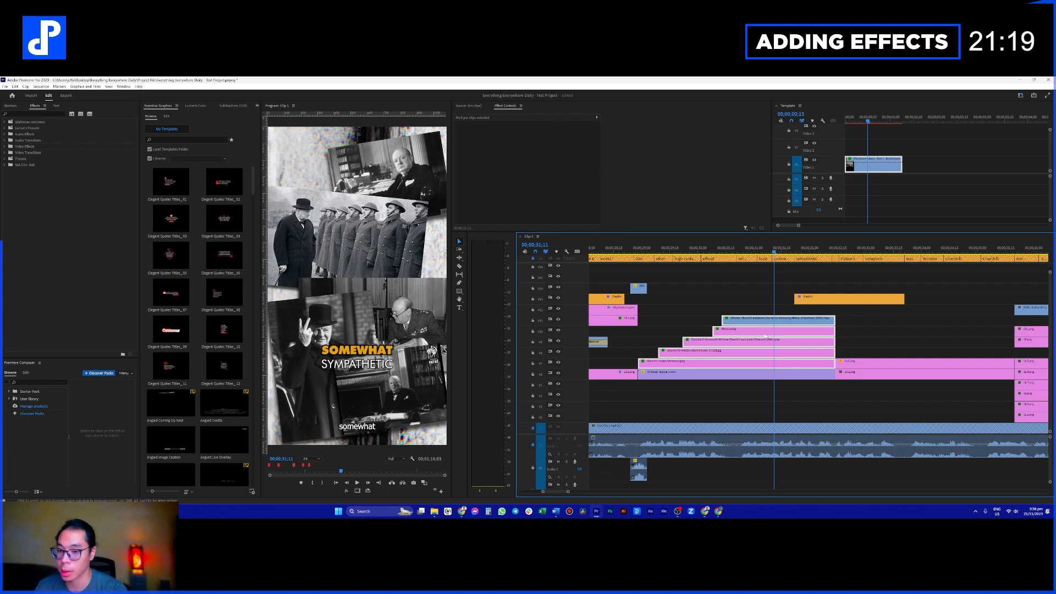
click(674, 292)
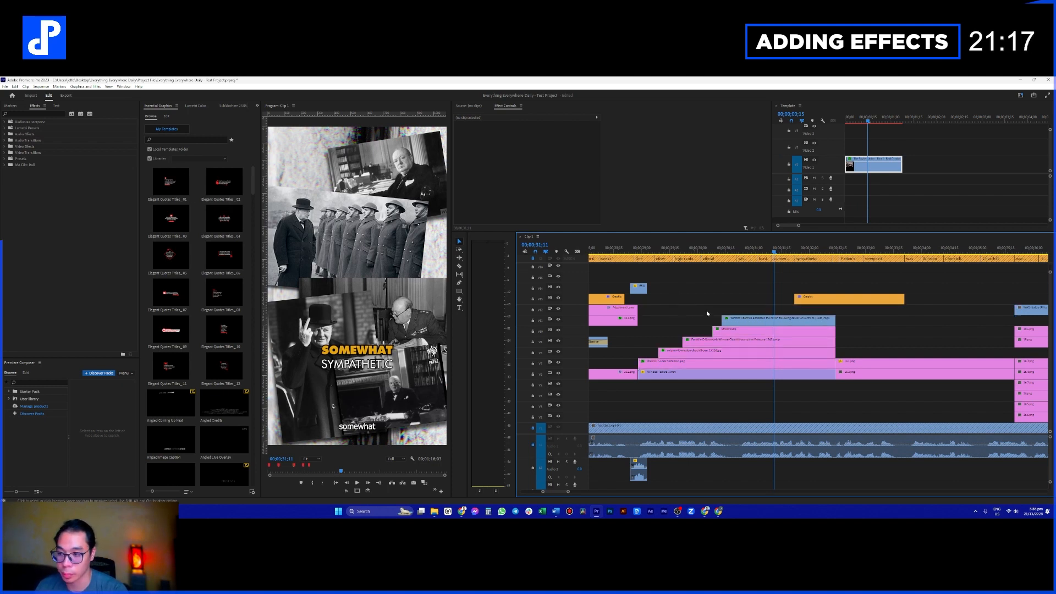
Step: Stack the Roosevelt and Churchill photo above the victory-sign photo, and shift the victory-sign photo left and up
scroll(707, 313, up, 1)
mouse_move(733, 336)
mouse_down()
mouse_move(746, 308)
mouse_move(749, 341)
mouse_move(751, 332)
mouse_up()
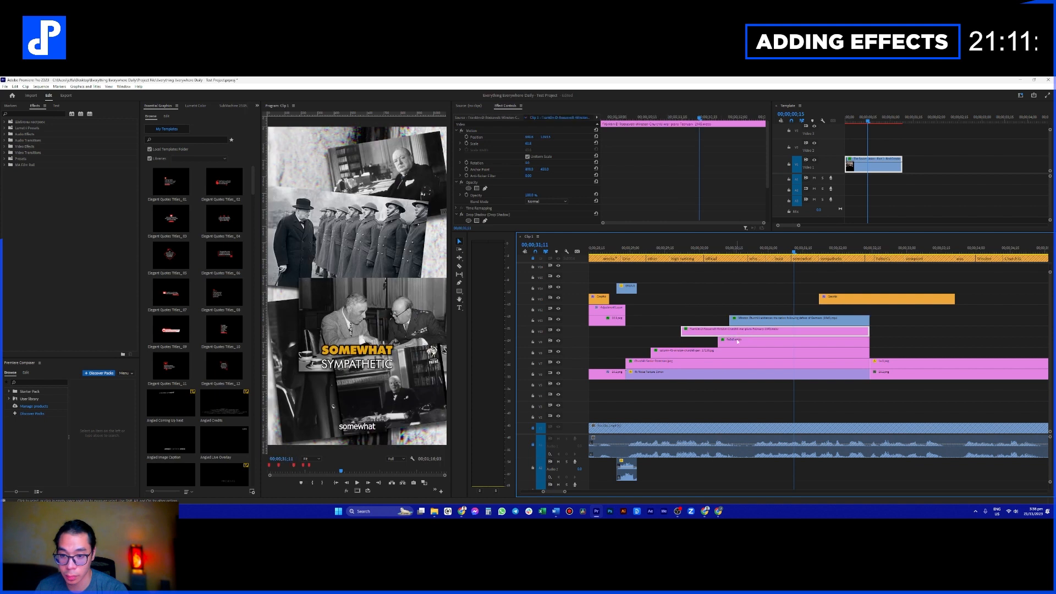
click(477, 137)
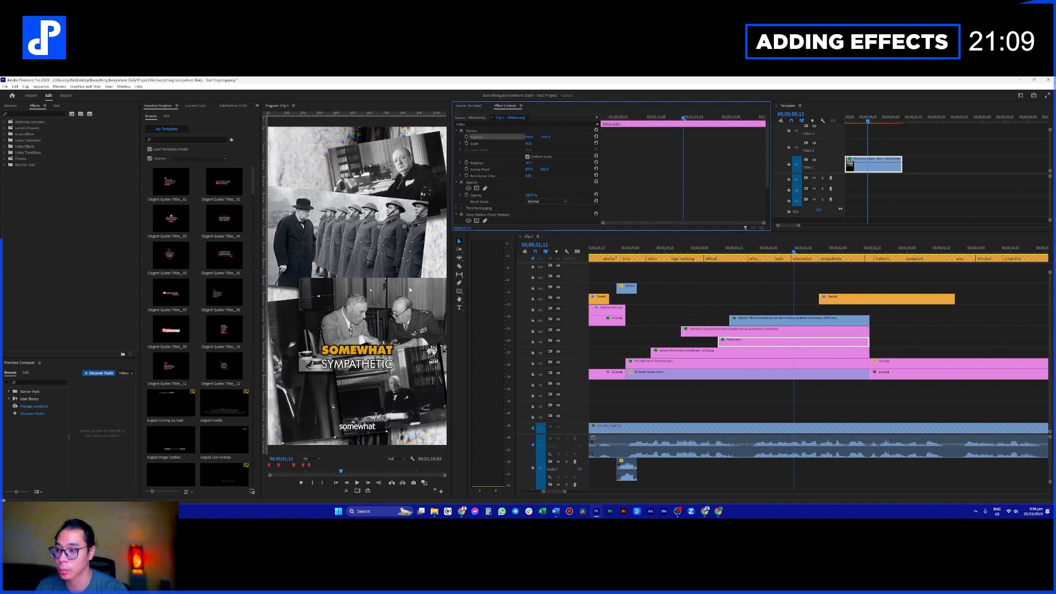
drag(361, 376, 332, 356)
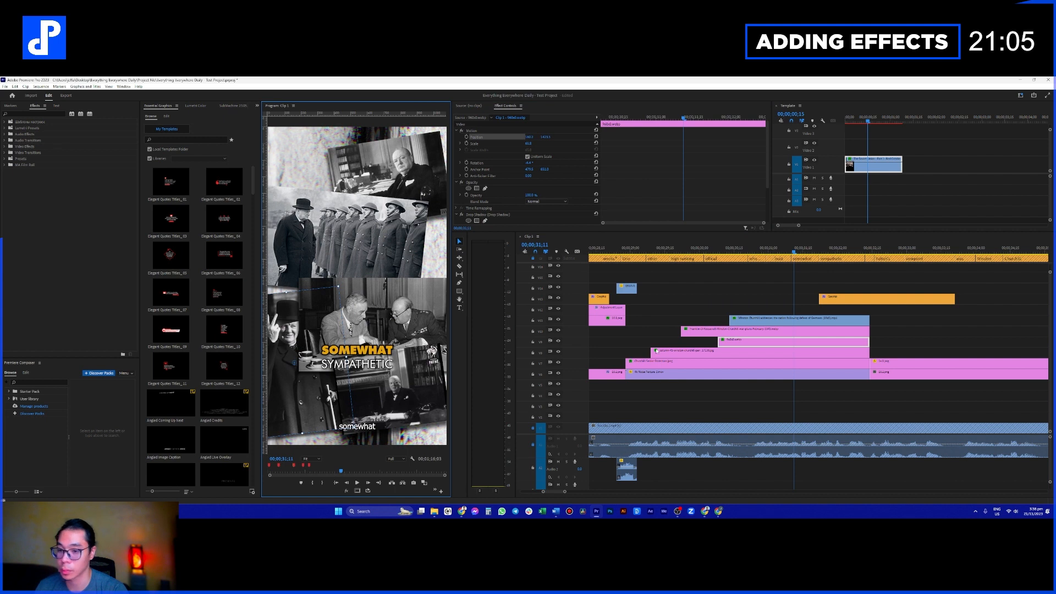
Step: Nudge the Churchill desk photo slightly up and right, and move the photo of Churchill with soldiers upward
click(690, 362)
click(506, 138)
drag(440, 161, 444, 153)
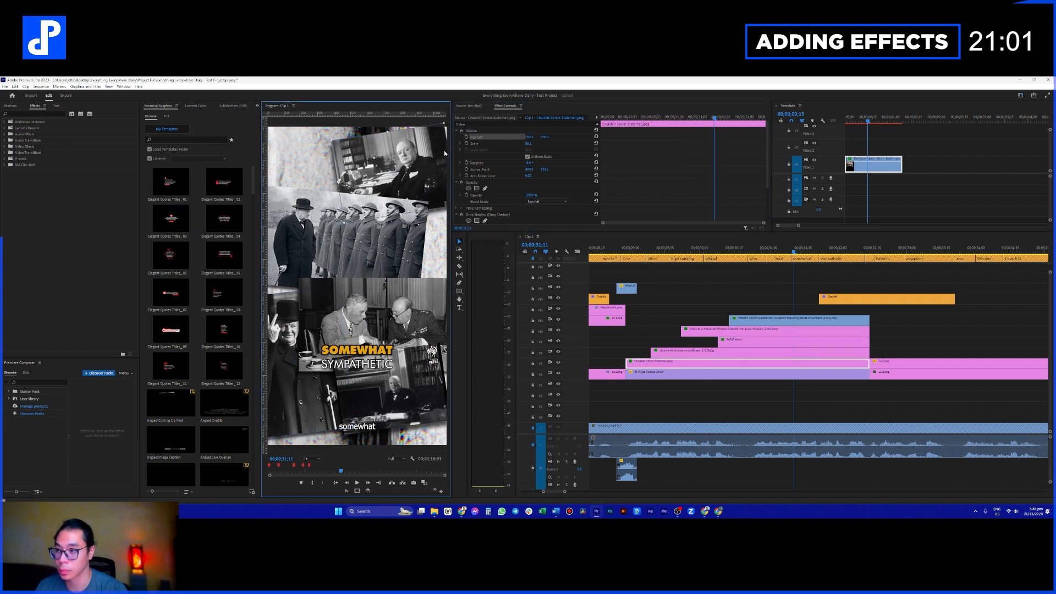
click(720, 353)
click(485, 138)
drag(340, 251, 342, 232)
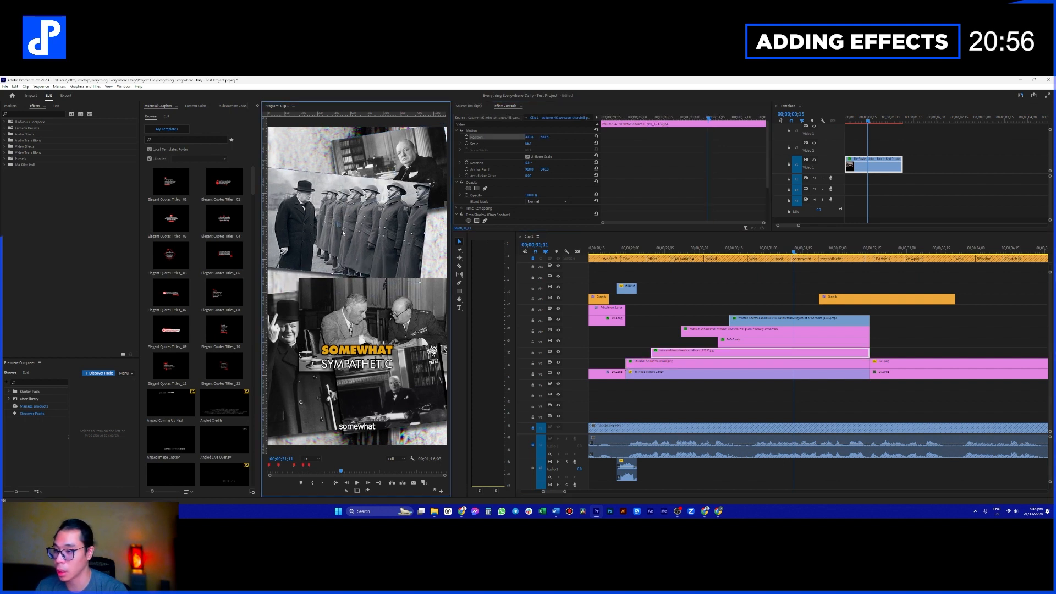
Step: Move the Roosevelt and Churchill photo right and slightly up so the victory-sign photo stays visible beside it
click(736, 340)
click(493, 137)
click(703, 331)
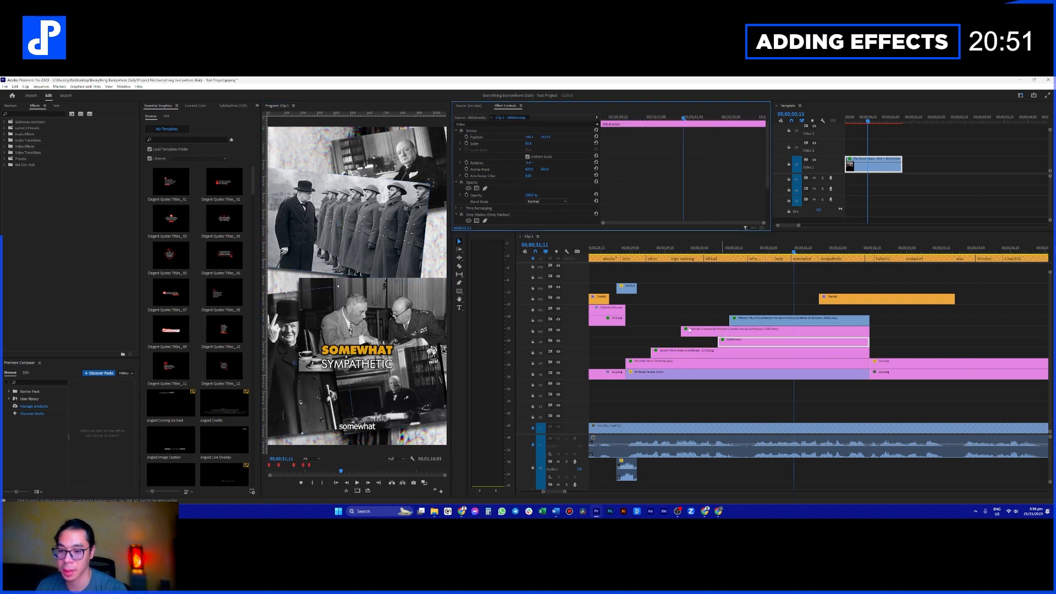
click(488, 137)
drag(371, 314, 410, 303)
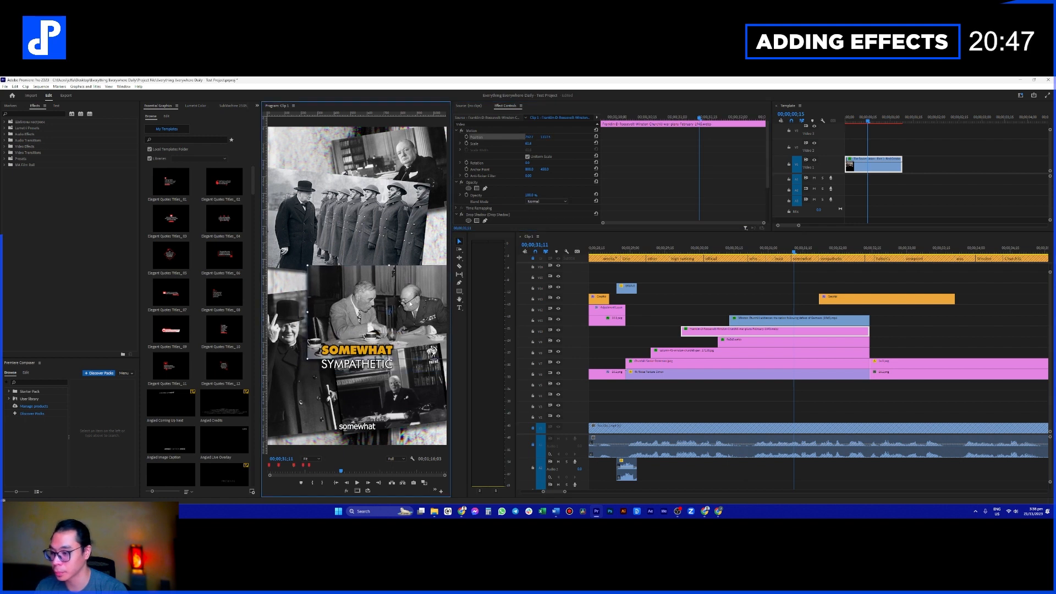
Step: Search the effects for "shake" and apply the shake motion preset to all five Churchill collage clips
drag(649, 248, 673, 251)
drag(650, 307, 753, 365)
click(25, 114)
text(shake)
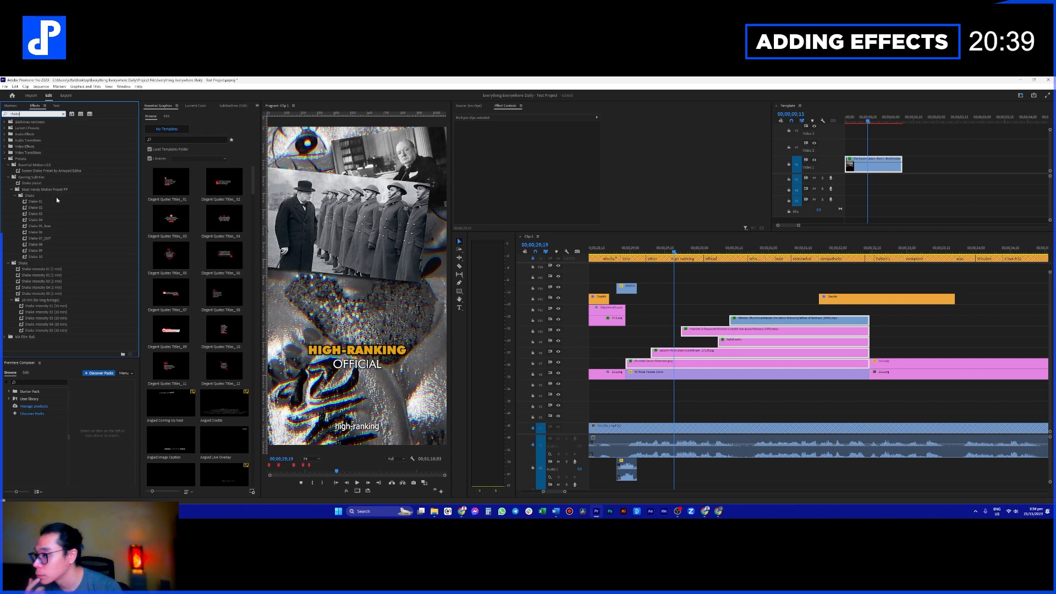
click(70, 171)
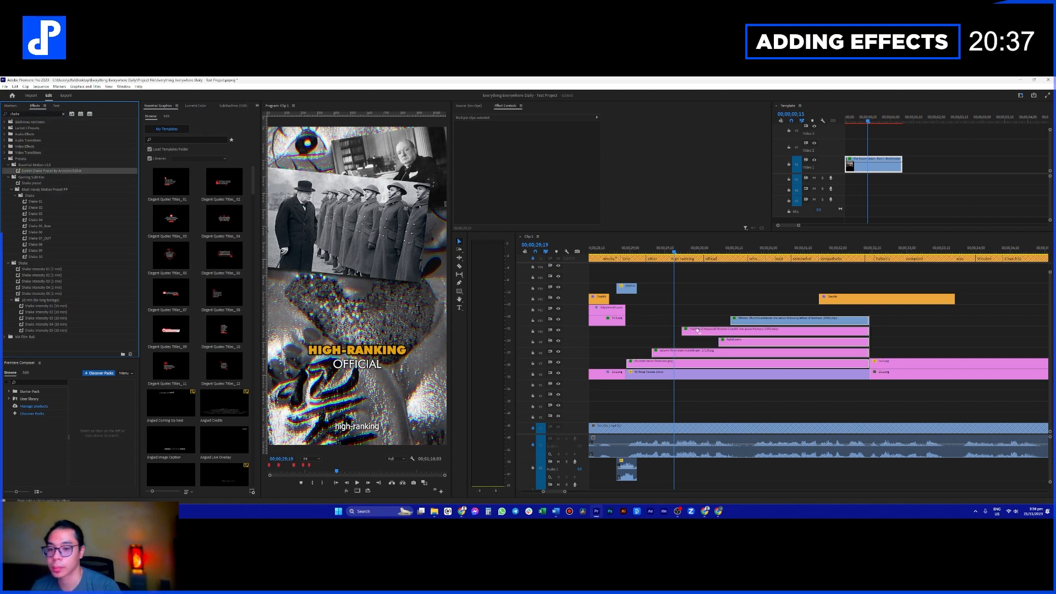
Step: Search the effects for "move" and apply the Move From Top preset to the Churchill desk photo clip
double_click(42, 113)
text(move)
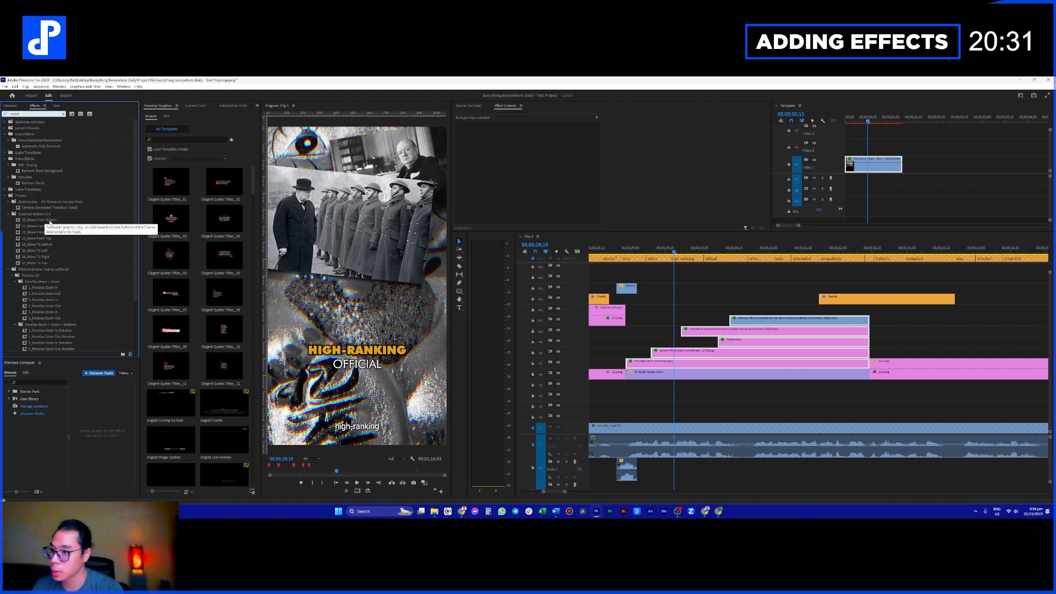
click(44, 238)
click(642, 331)
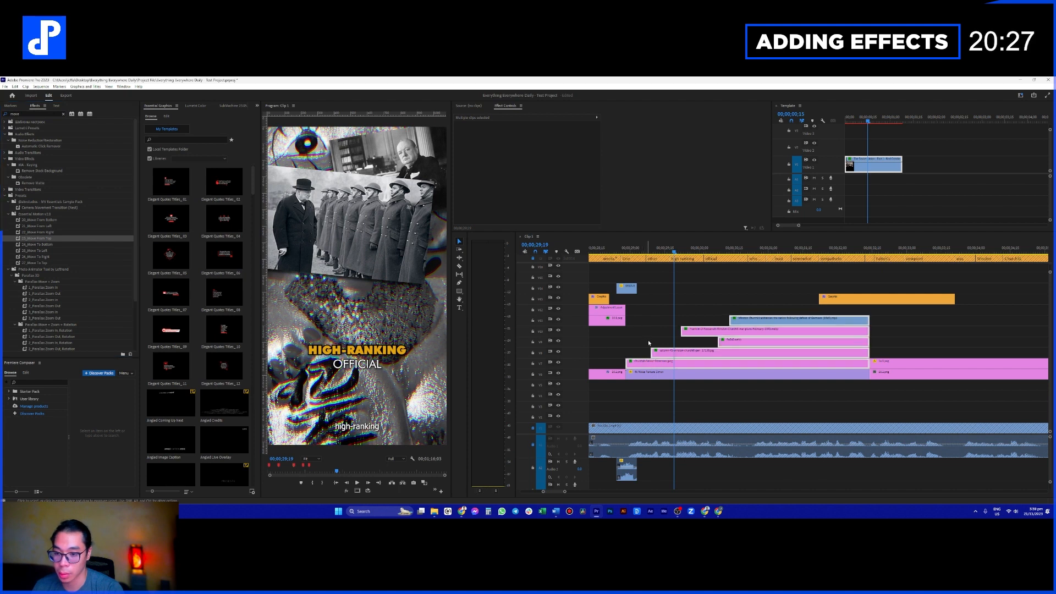
click(637, 365)
click(47, 238)
drag(636, 365, 635, 365)
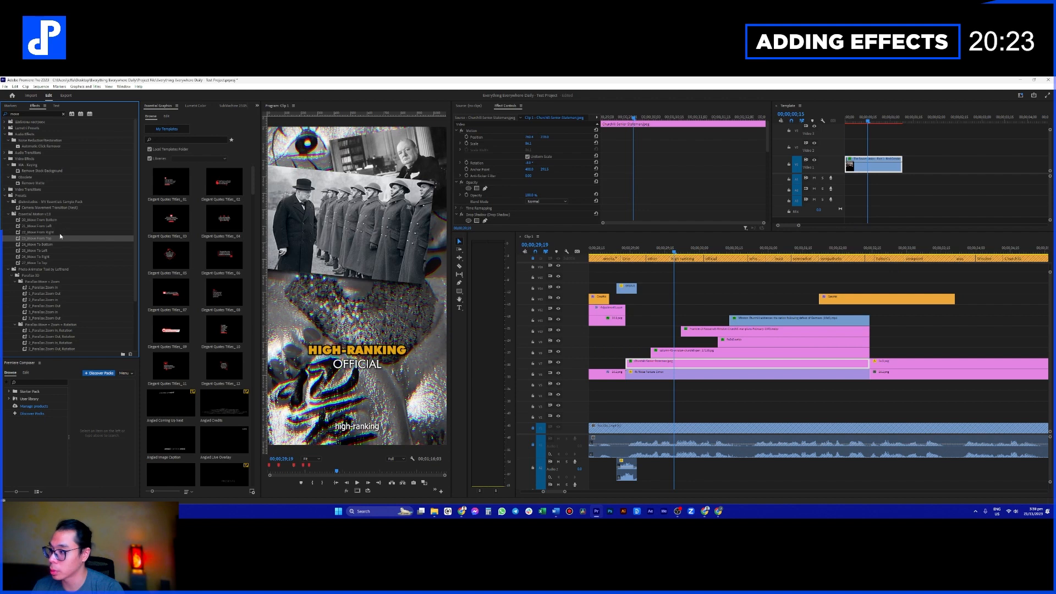
Step: Apply the Move From Left preset to the soldiers photo and Move From Right to the Roosevelt and Churchill photo
drag(49, 226, 676, 359)
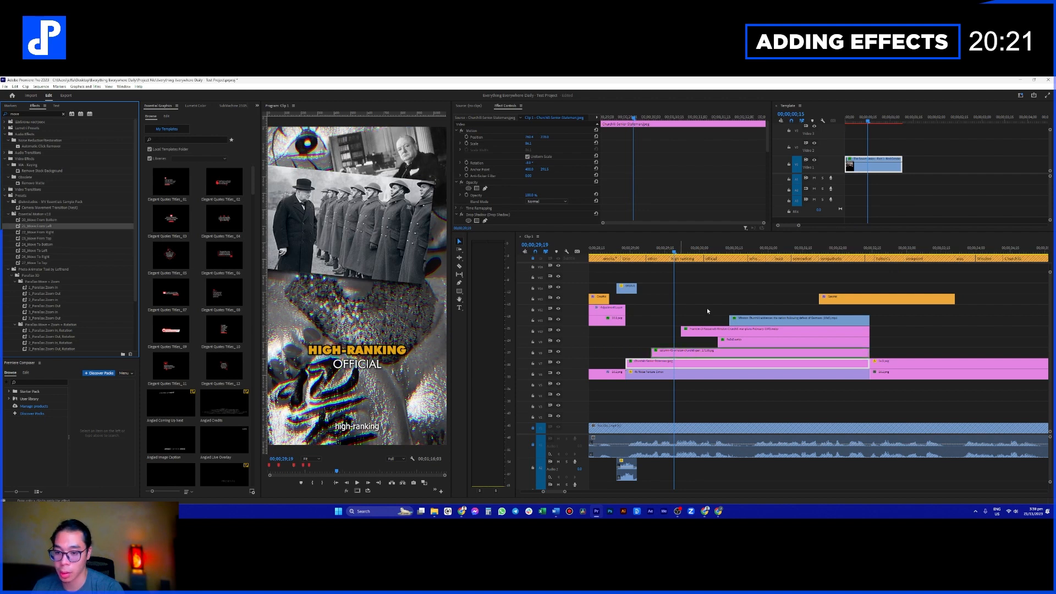
click(694, 245)
click(696, 334)
click(77, 232)
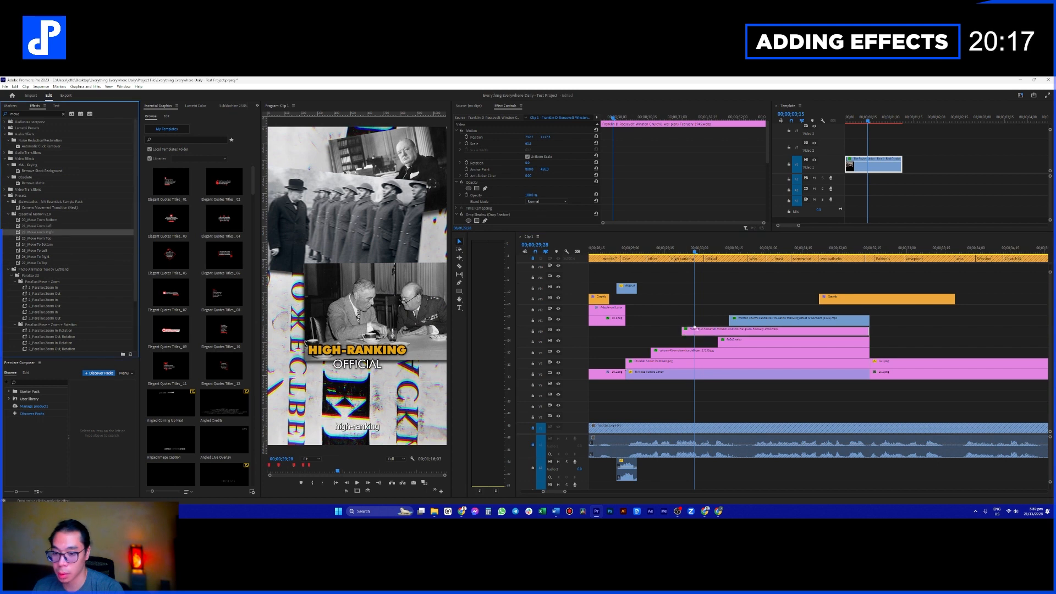
Step: Apply the Move From Bottom preset to the victory-sign photo and Move From Right to the Churchill video clip
click(721, 247)
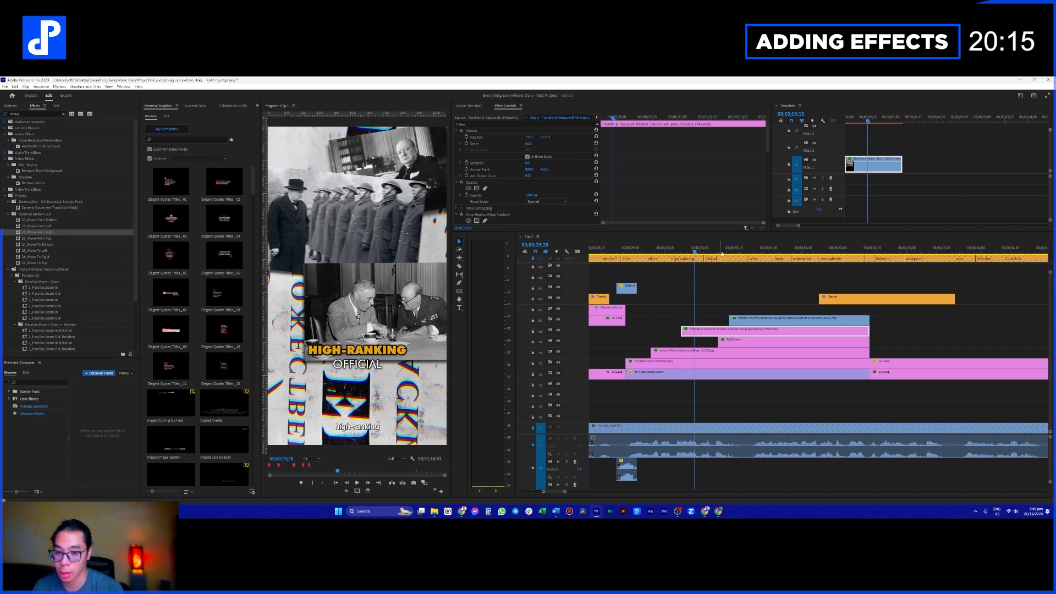
click(730, 343)
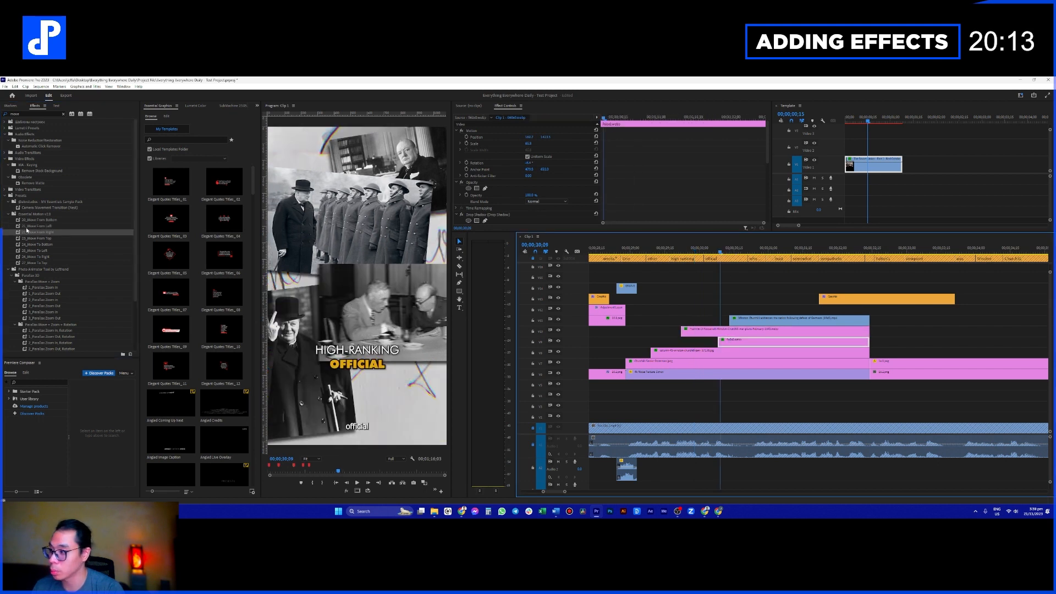
drag(50, 221, 729, 342)
click(744, 251)
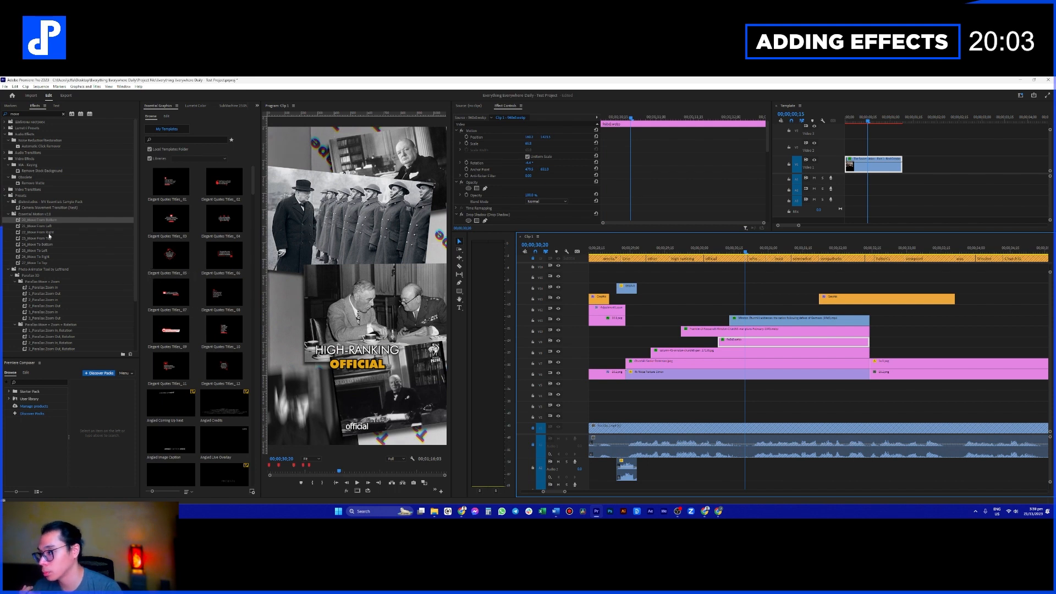
drag(53, 233, 767, 319)
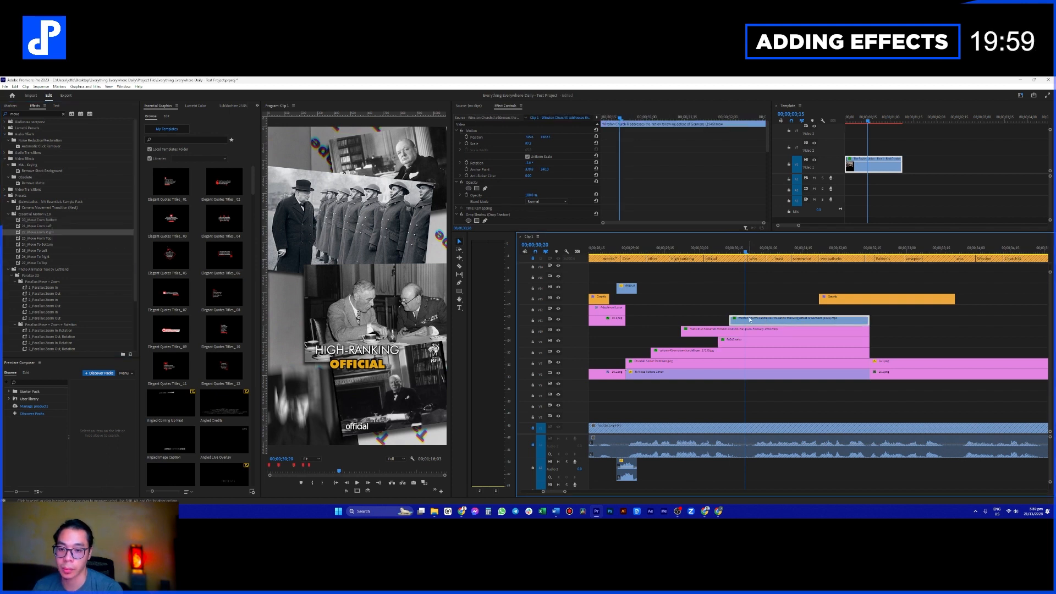
Step: Play back the animated Churchill collage from its first clip and review the cut to the following scene
click(625, 252)
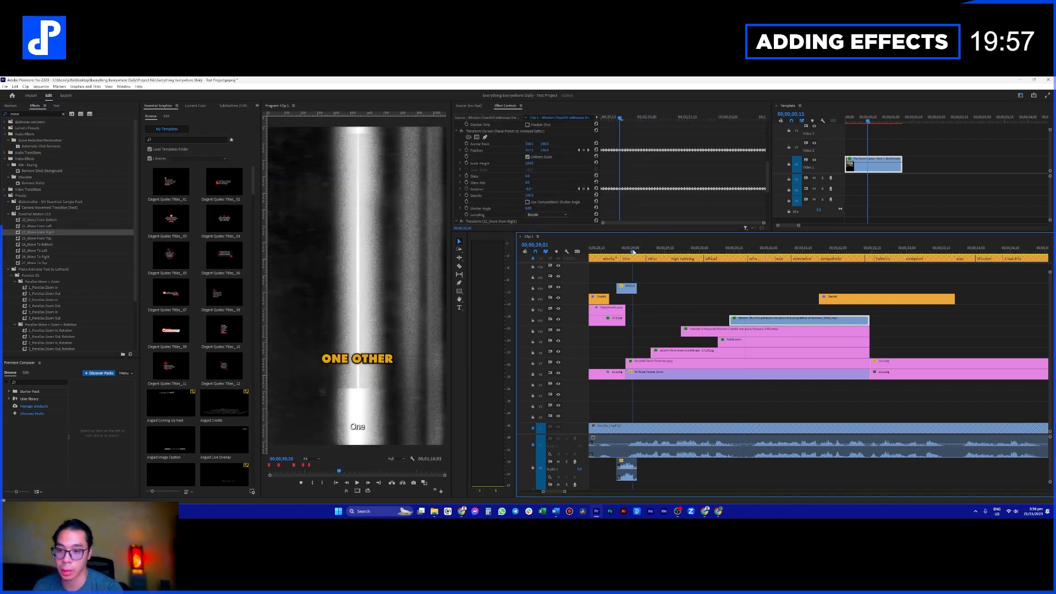
key(space)
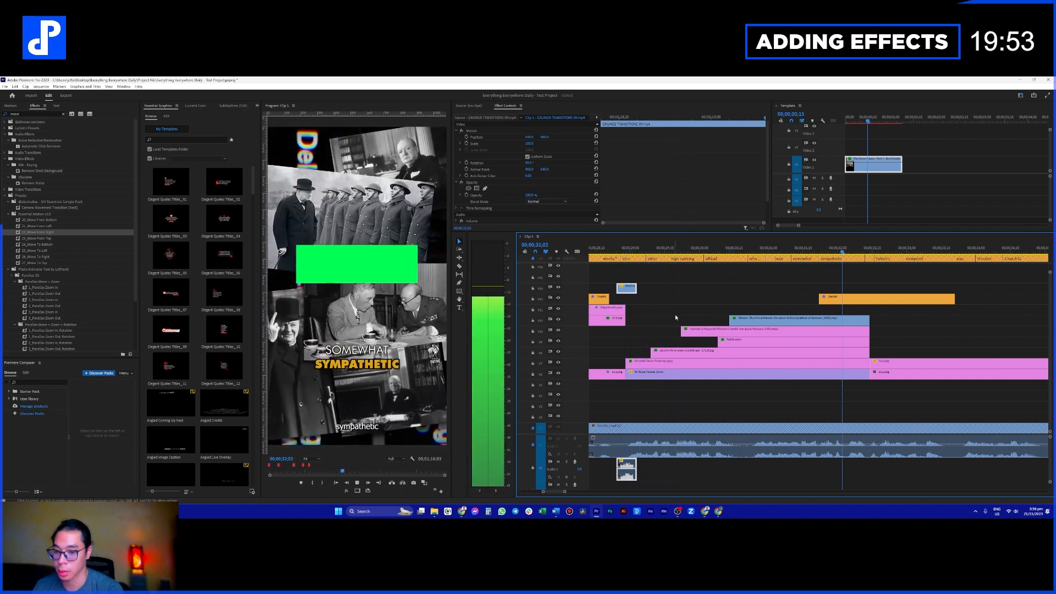
scroll(722, 309, down, 1)
key(space)
drag(711, 250, 826, 252)
scroll(826, 268, down, 3)
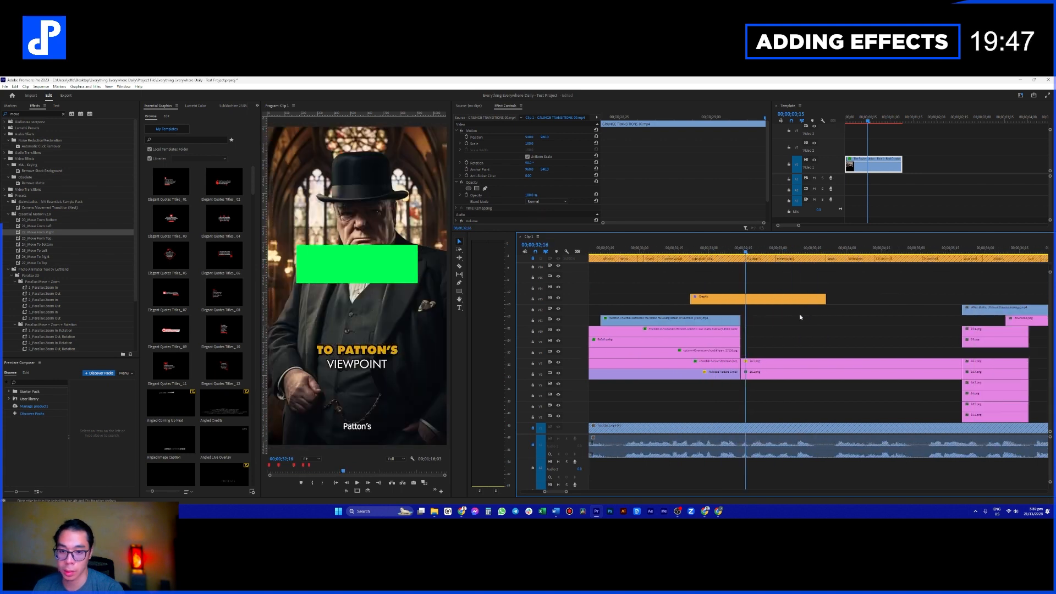
drag(688, 251, 658, 251)
key(space)
key(space)
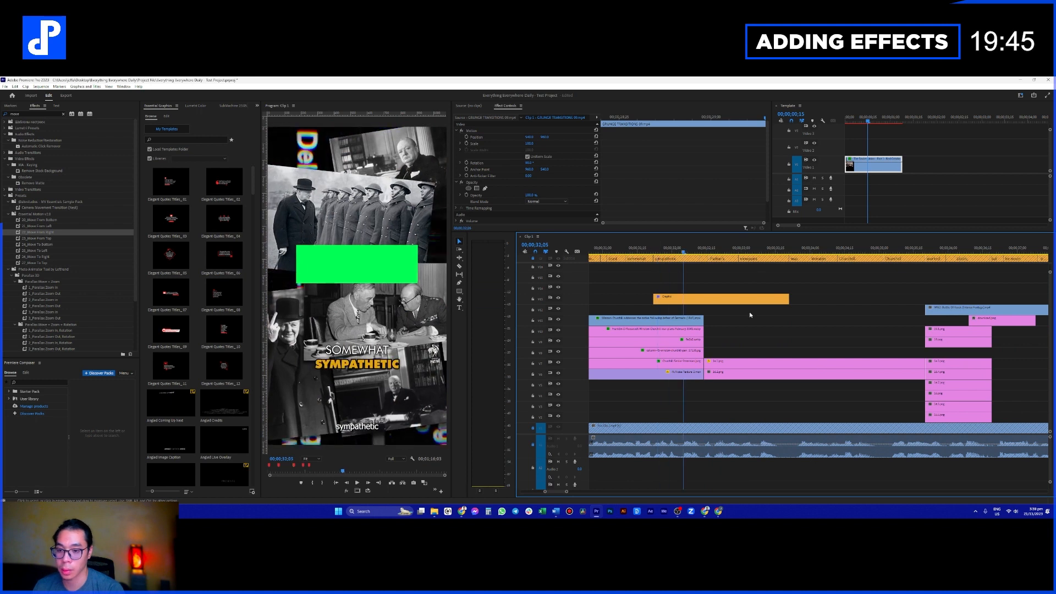
Step: Move the orange graphic clip over the cut up one track and scrub to just before the collage ends
drag(717, 299, 732, 288)
click(736, 311)
mouse_move(694, 251)
mouse_down()
mouse_move(704, 251)
mouse_move(692, 251)
mouse_up()
click(688, 251)
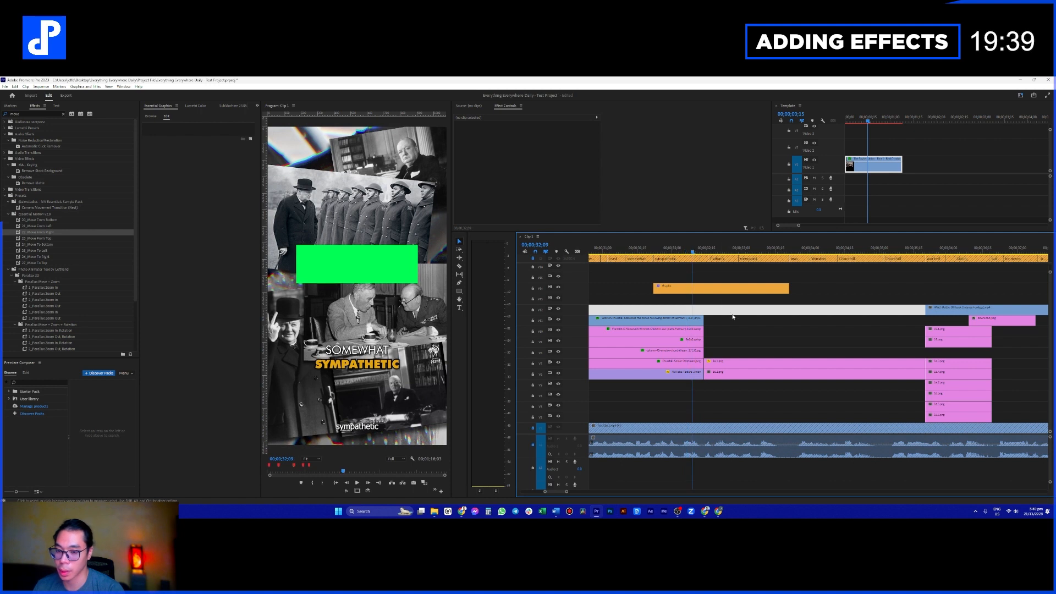
scroll(733, 326, down, 1)
scroll(734, 325, down, 1)
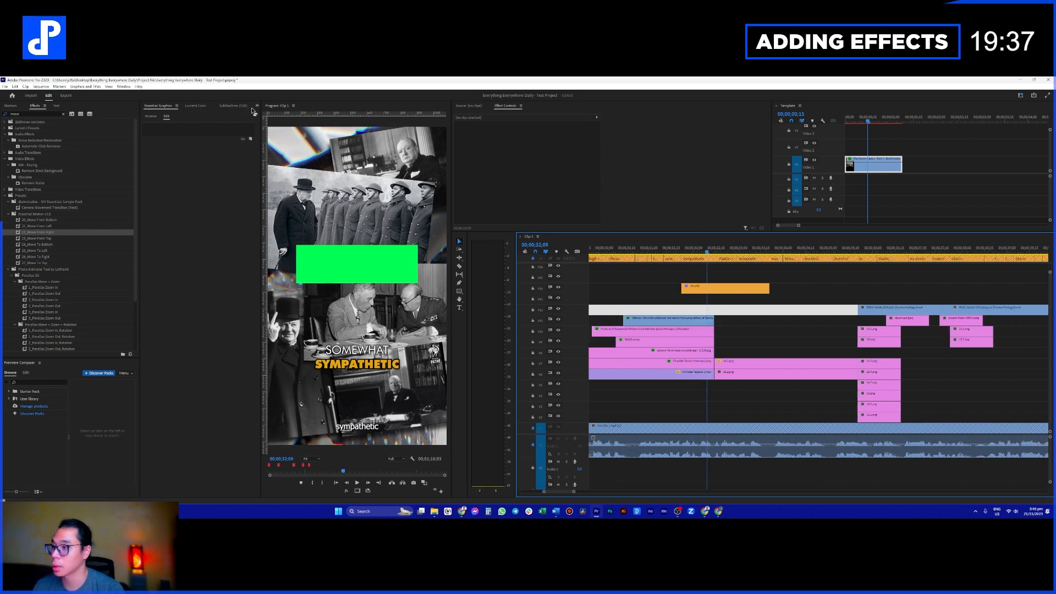
click(256, 106)
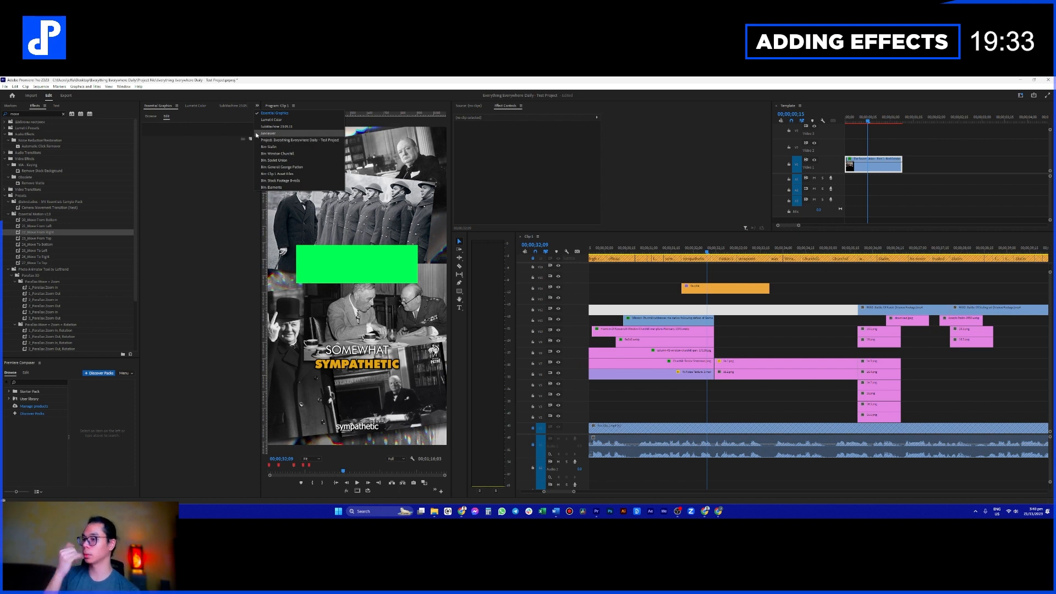
click(753, 330)
Step: Move the two clips of the scene after the collage to lower tracks and start them earlier so they overlap the collage's end
scroll(756, 353, up, 2)
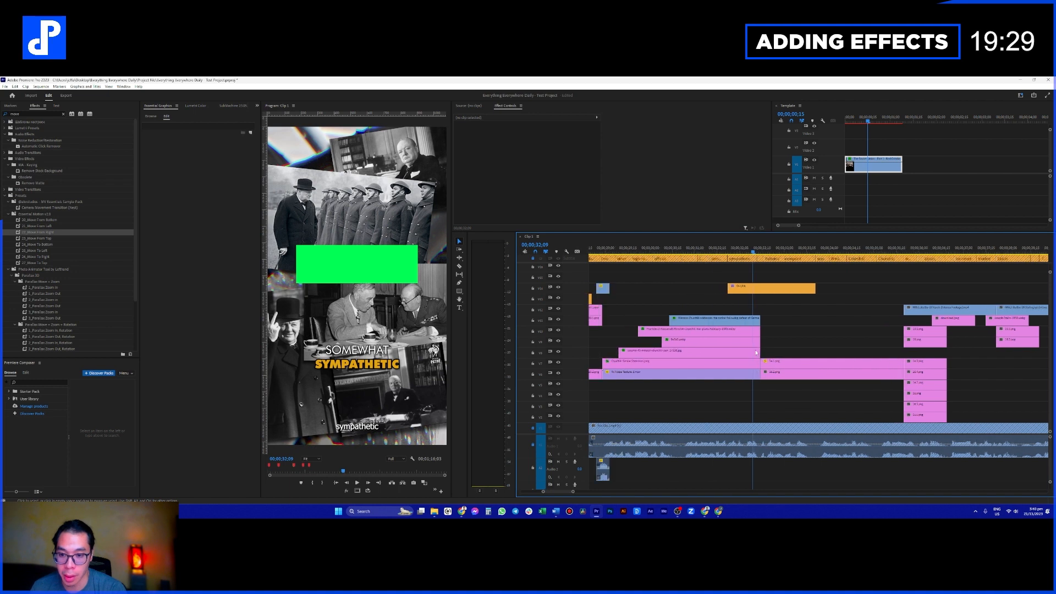
scroll(756, 354, up, 1)
scroll(740, 321, up, 3)
drag(848, 336, 875, 381)
drag(875, 375, 881, 407)
drag(722, 303, 853, 370)
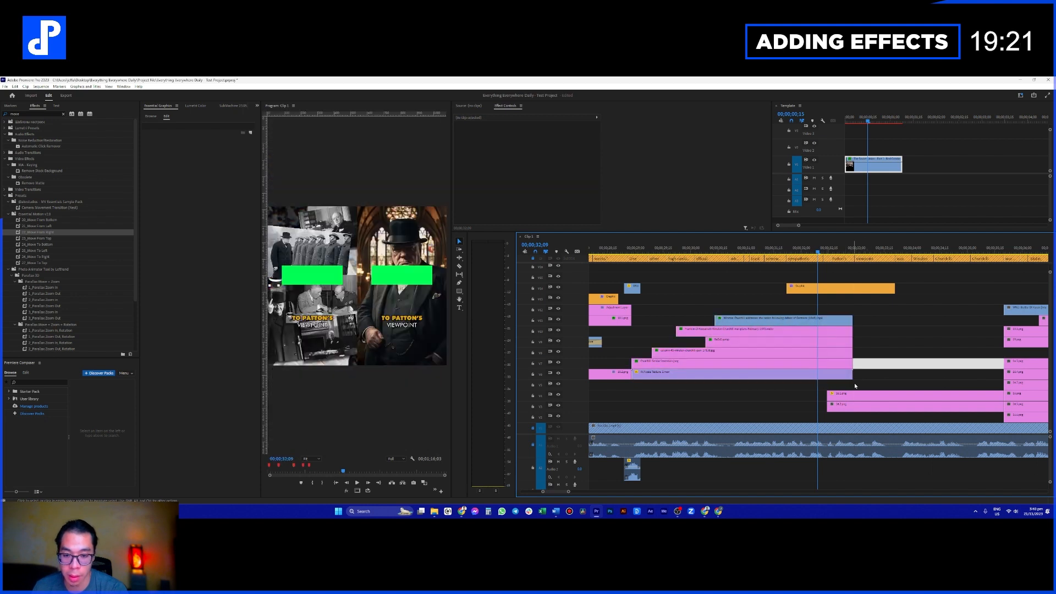
Step: Open the Transitions folder inside the Overlays folder of the asset library
click(256, 106)
click(274, 134)
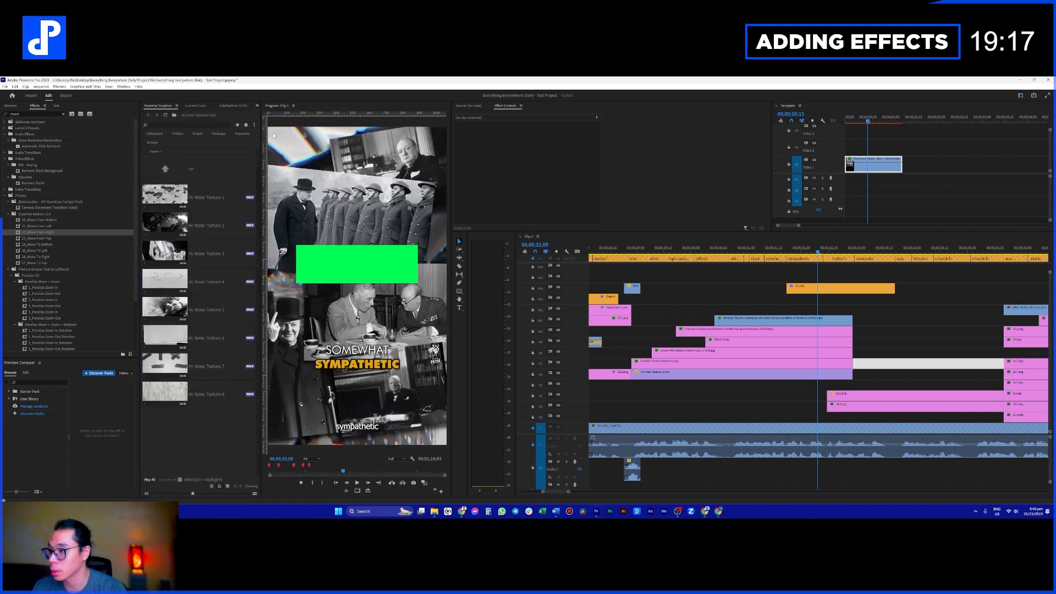
click(195, 179)
click(193, 175)
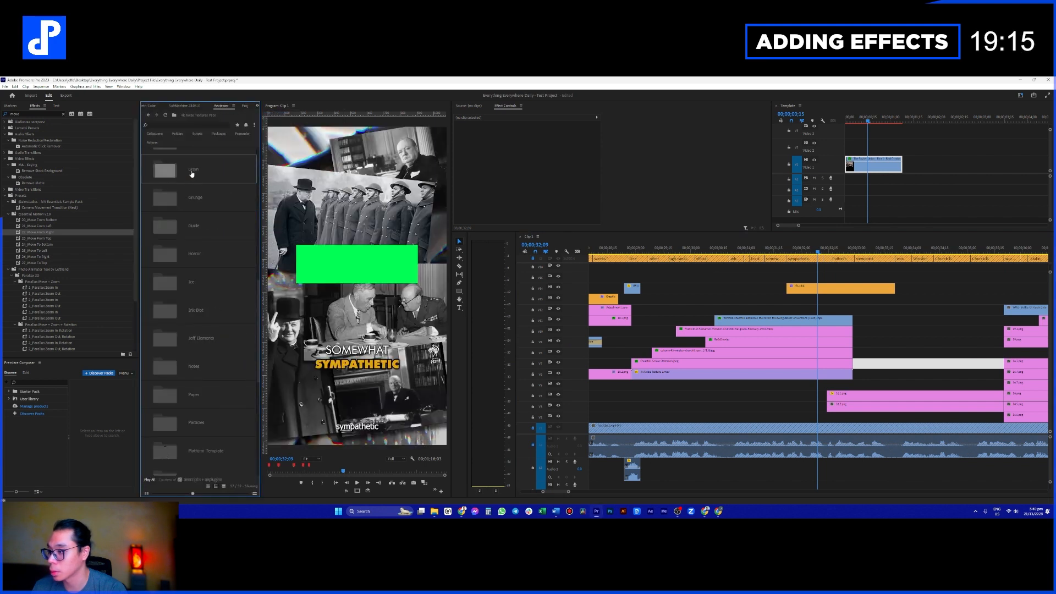
scroll(209, 352, down, 10)
double_click(208, 404)
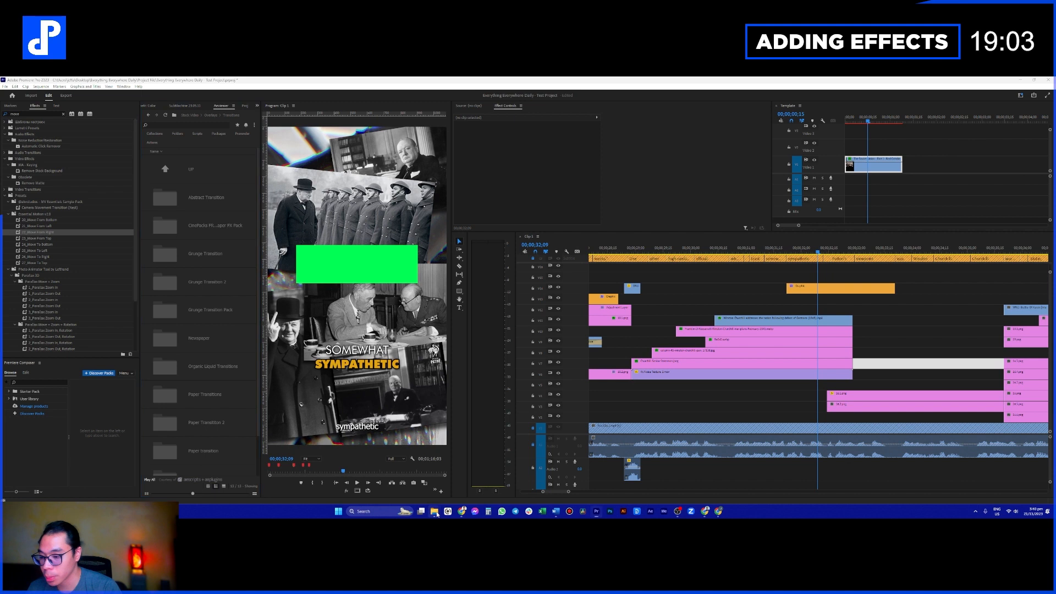
Step: Switch to File Explorer and examine how the asset folders are organised under Video Edit Files, Stock Video and Overlays
click(434, 511)
drag(410, 312, 464, 166)
click(385, 292)
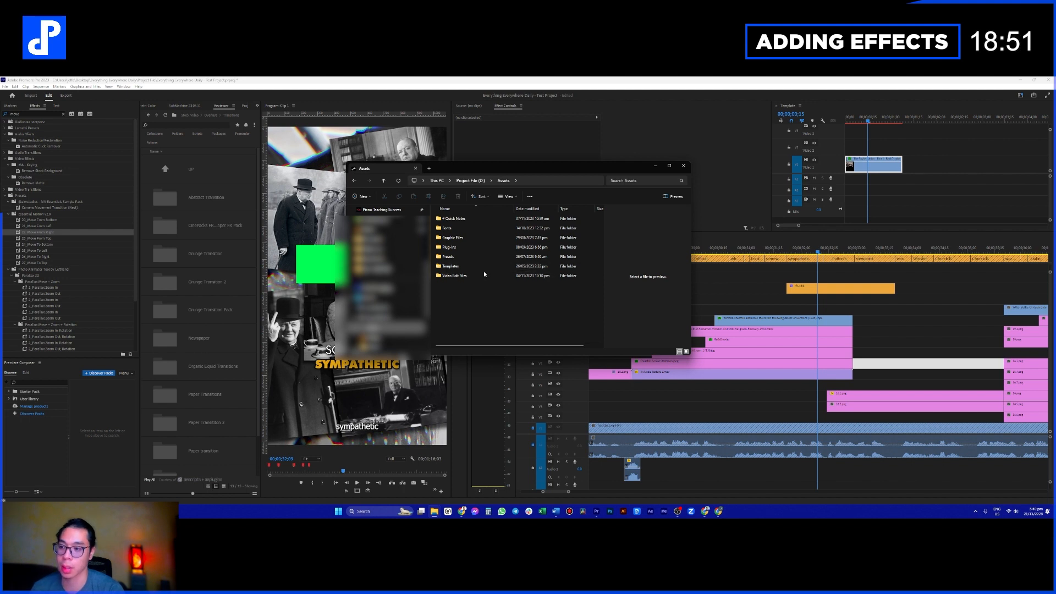
double_click(482, 274)
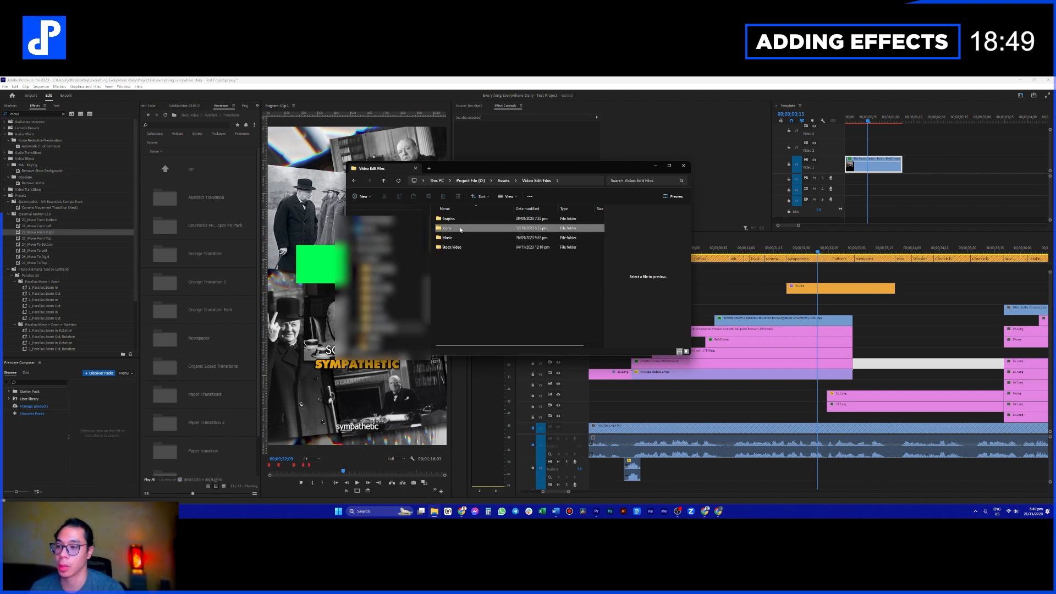
double_click(461, 229)
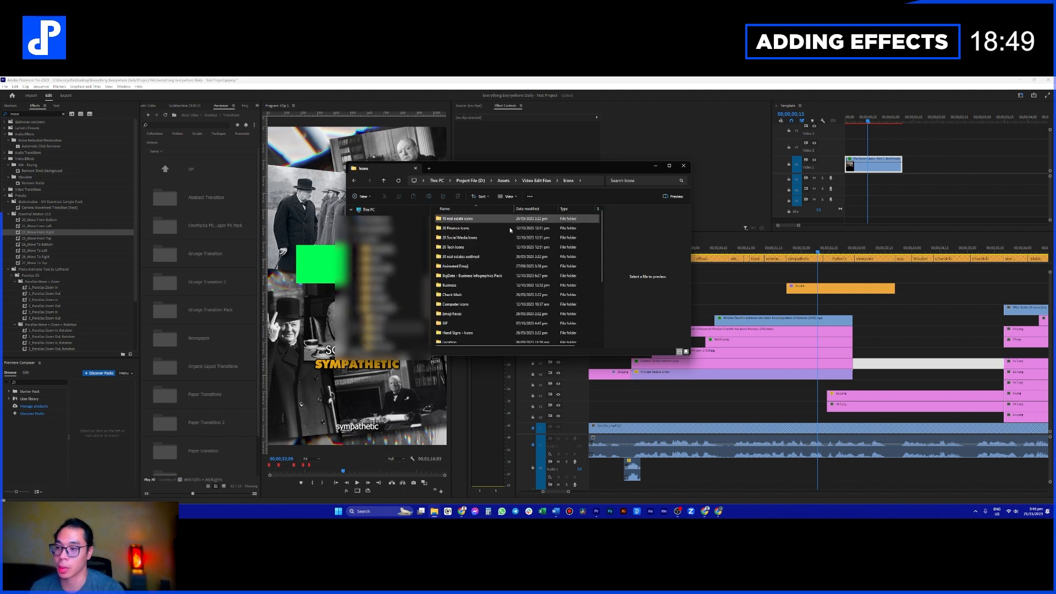
key(alt+Left)
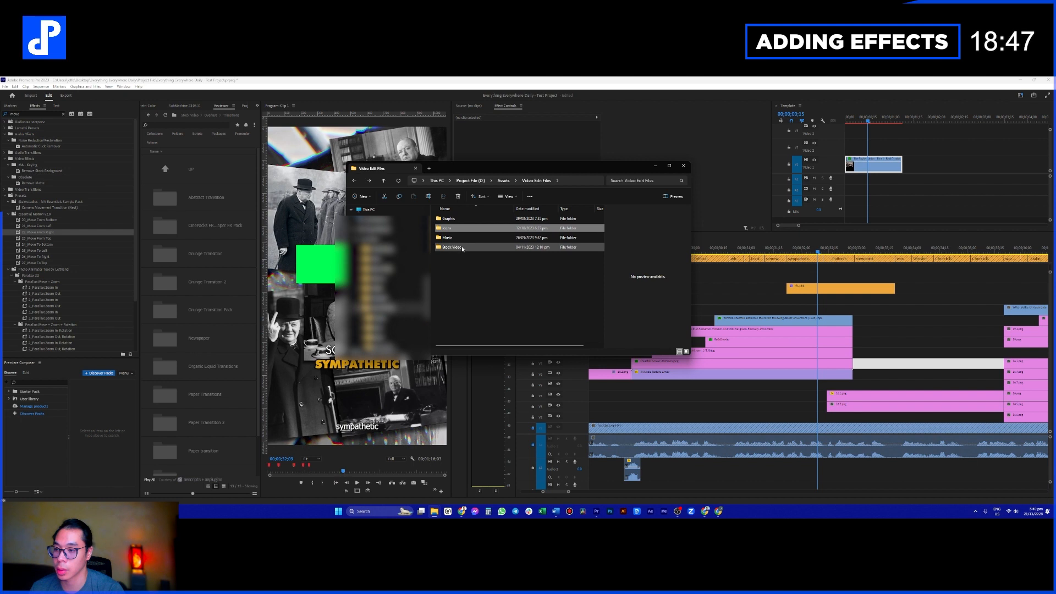
double_click(462, 248)
double_click(520, 256)
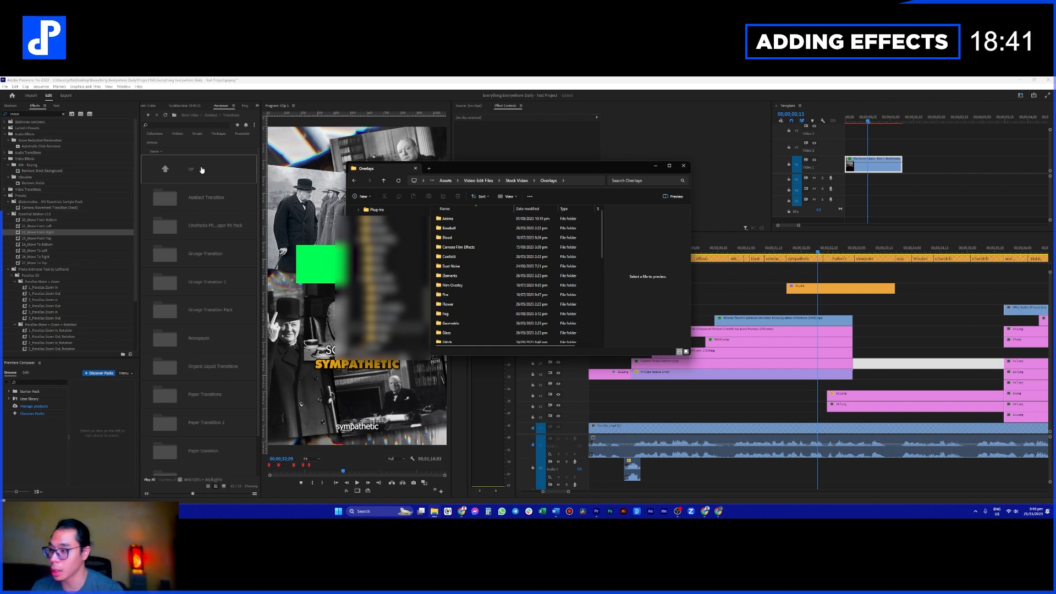
click(242, 229)
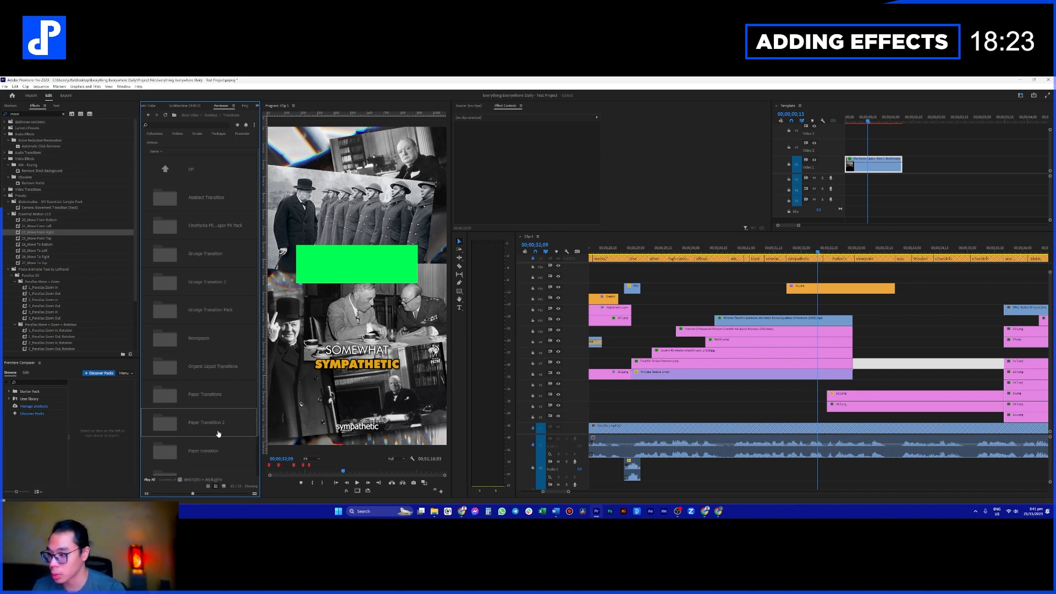
Step: Look through the transition folders in the asset library and open the Paper Transition 2 folder
scroll(213, 397, down, 1)
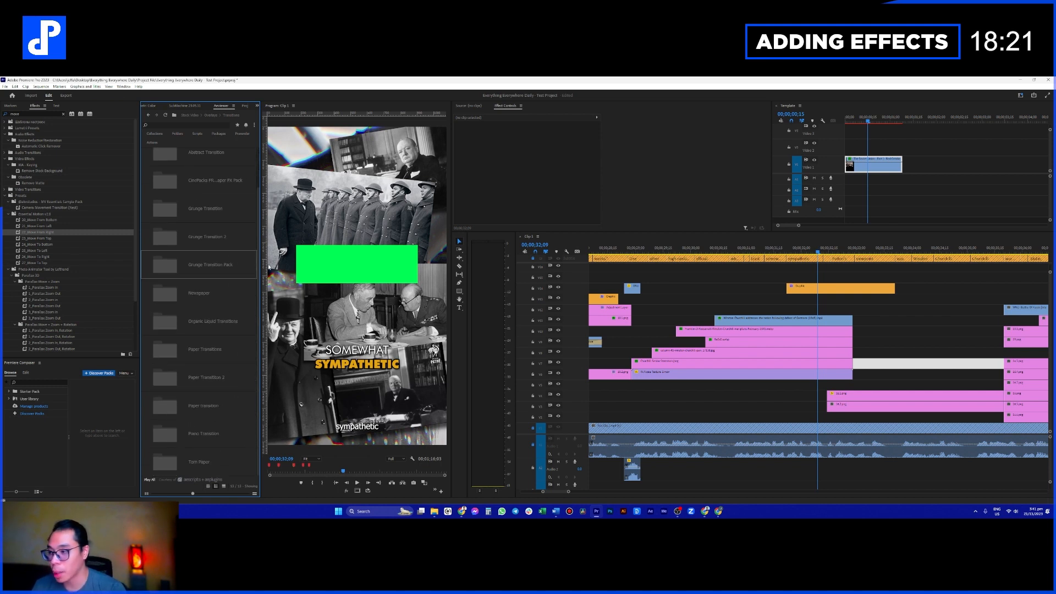
scroll(206, 385, up, 1)
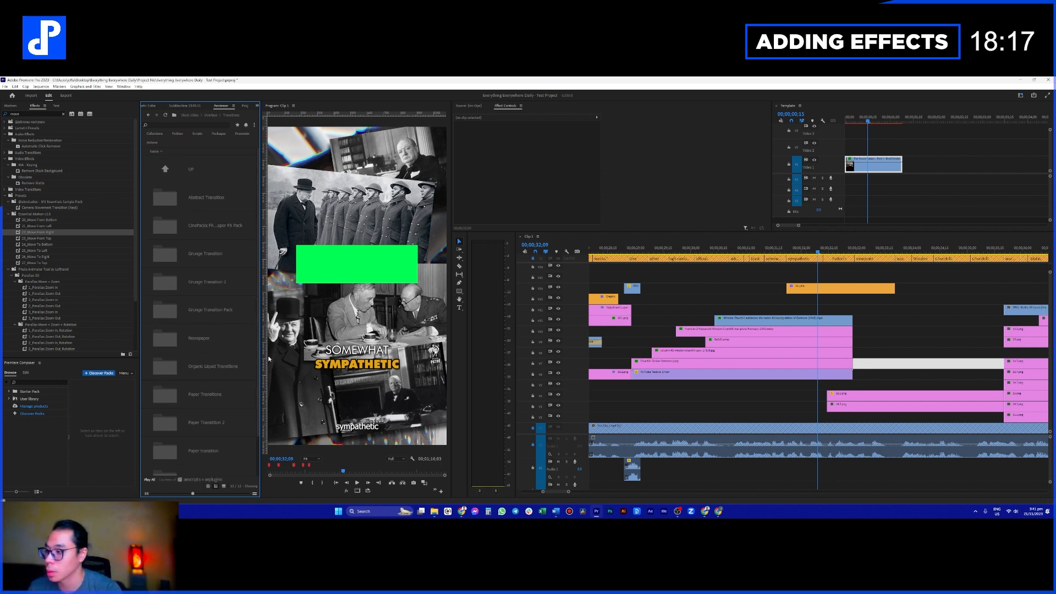
scroll(223, 347, down, 1)
scroll(222, 347, down, 3)
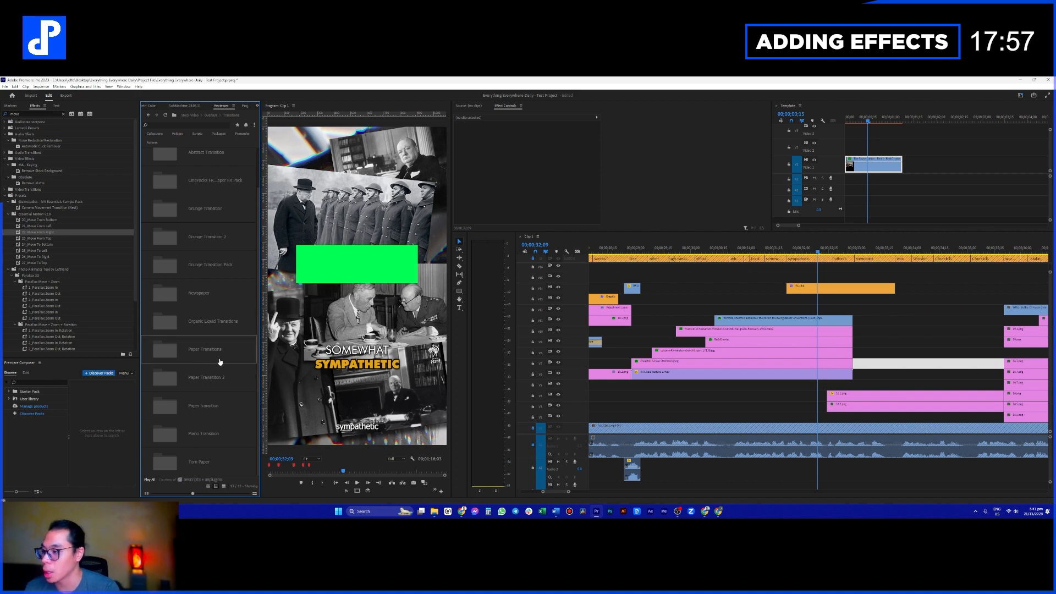
scroll(211, 344, up, 2)
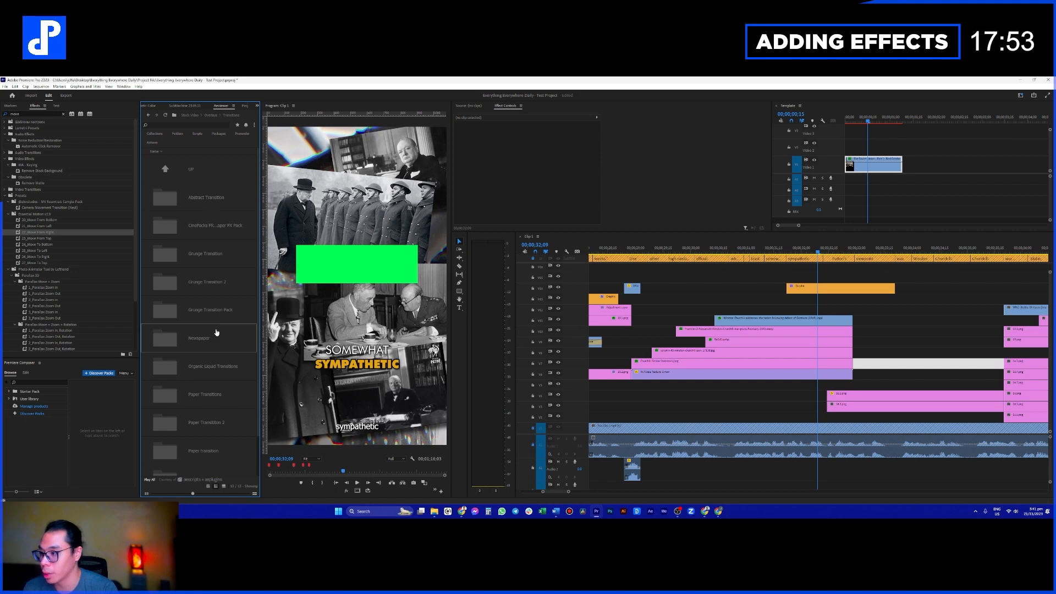
scroll(218, 334, down, 2)
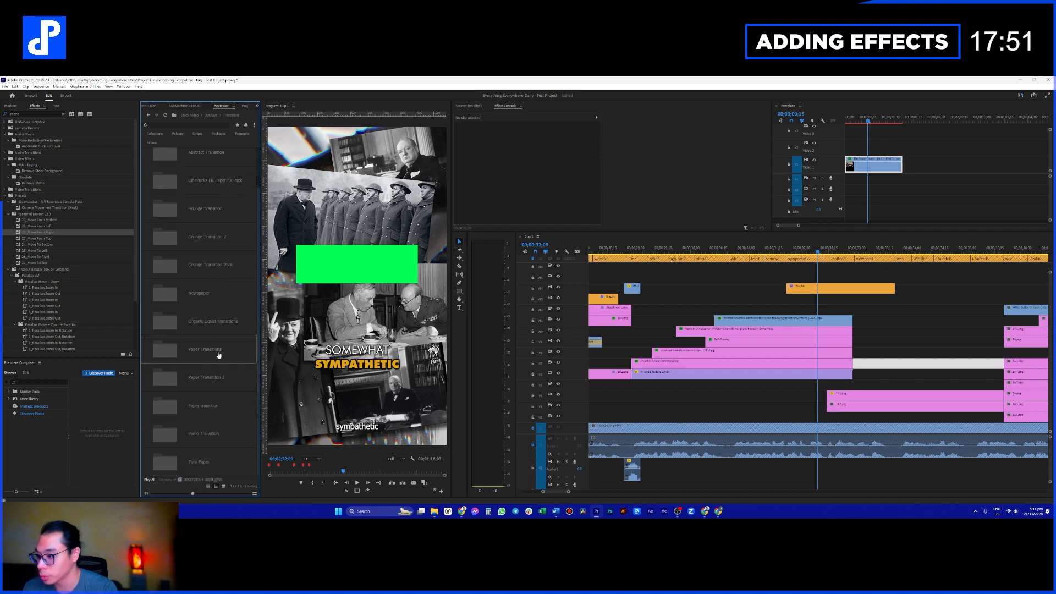
click(222, 357)
click(209, 171)
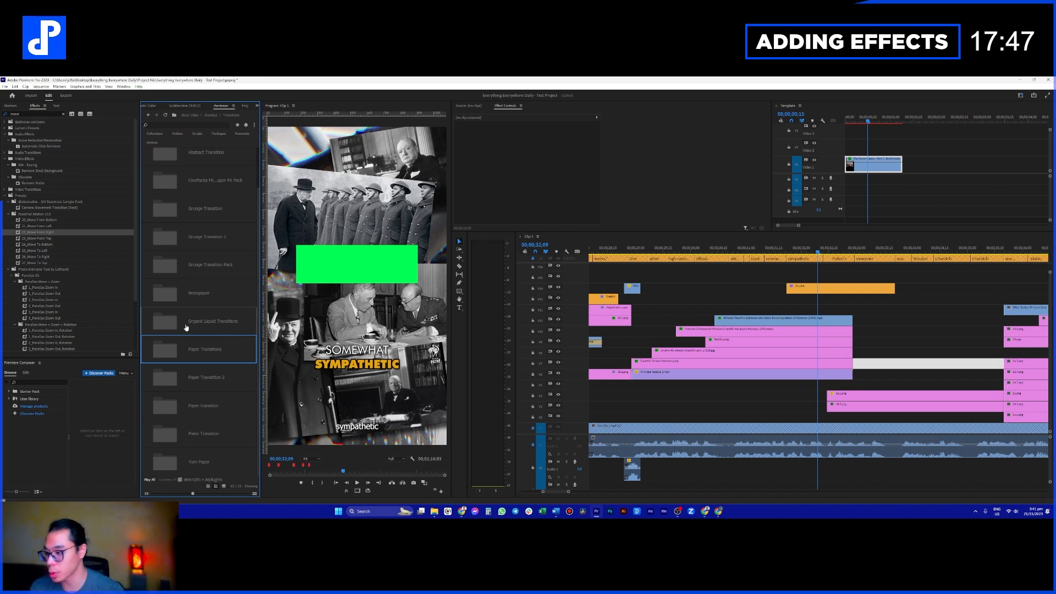
click(222, 379)
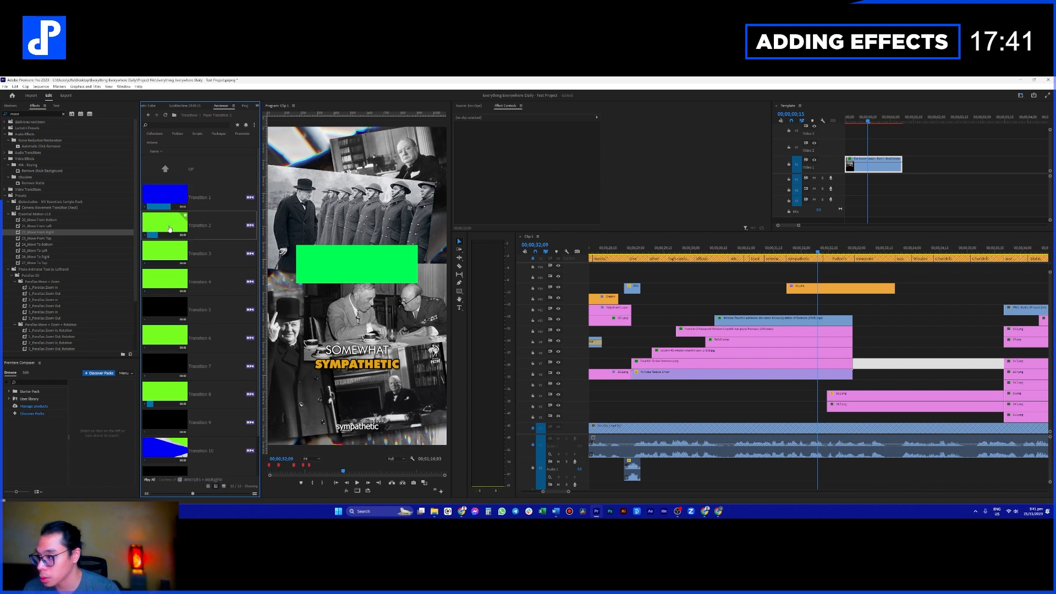
Step: Add the Transition 2 clip above the collage at 00;00;32;09, check its green-screen stage, and select it
drag(222, 229, 683, 304)
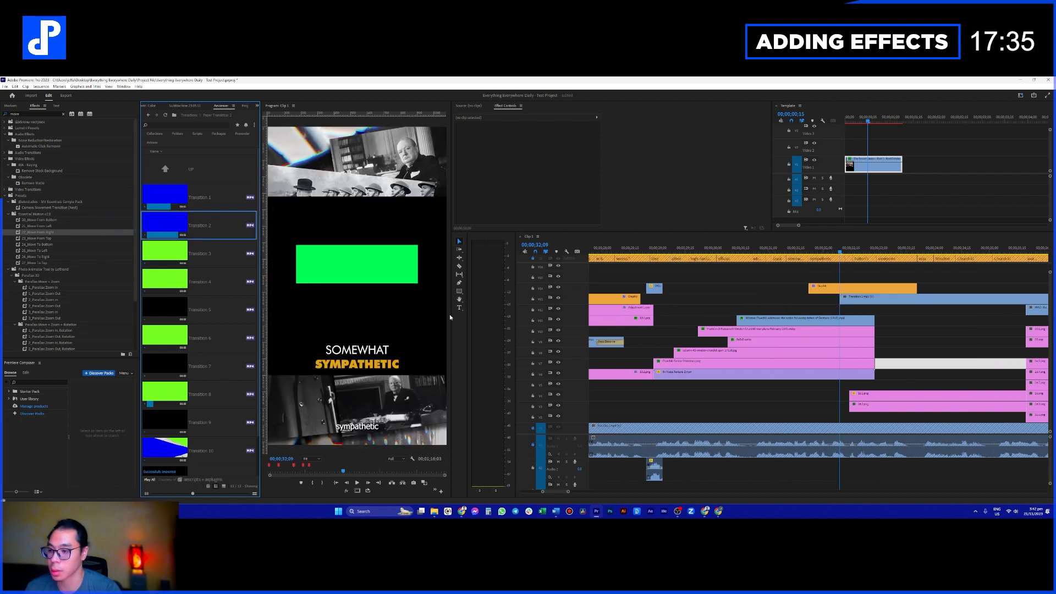
click(612, 280)
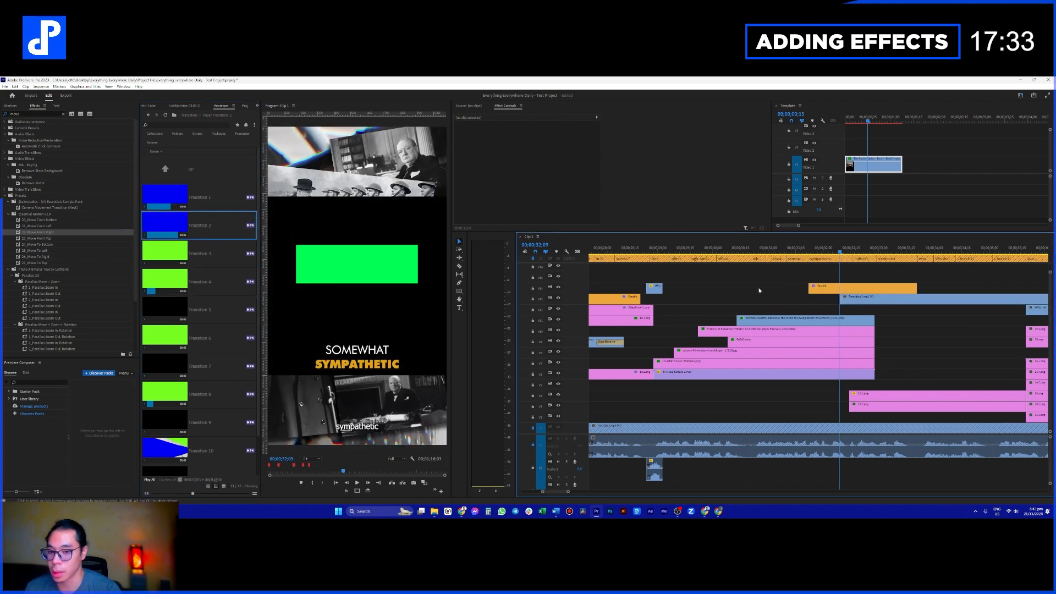
click(901, 247)
click(922, 300)
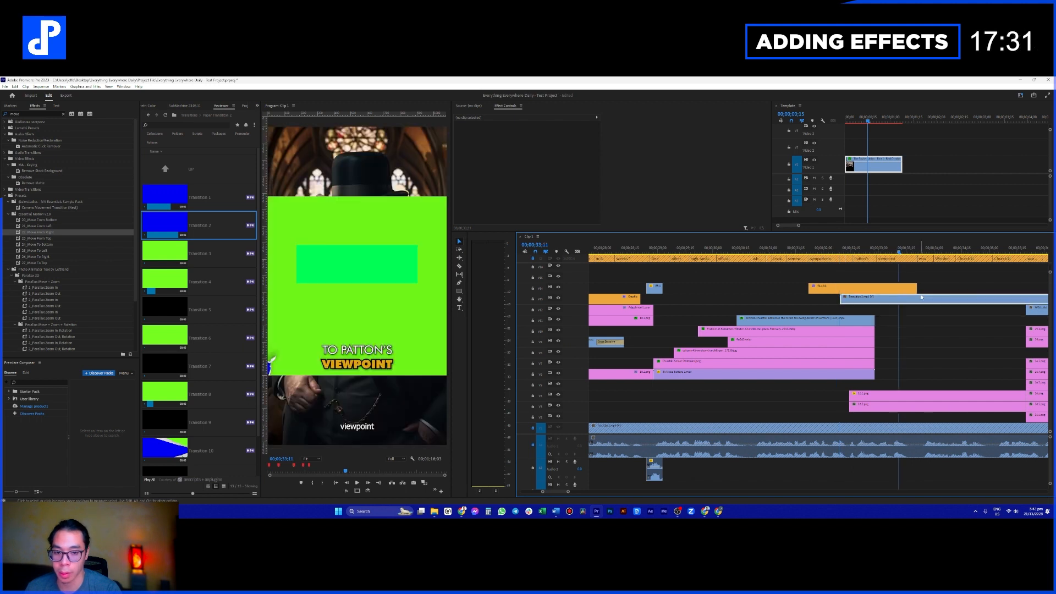
scroll(880, 308, down, 2)
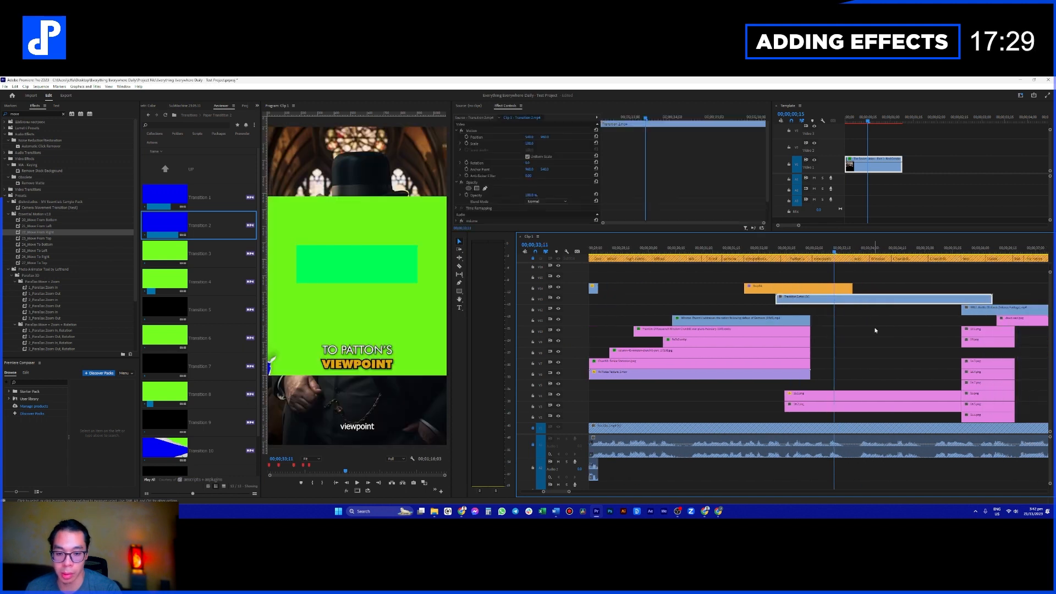
Step: Delete the Transition 2 clip above the collage and add Transition 2 from the asset library again with its audio
scroll(573, 464, down, 5)
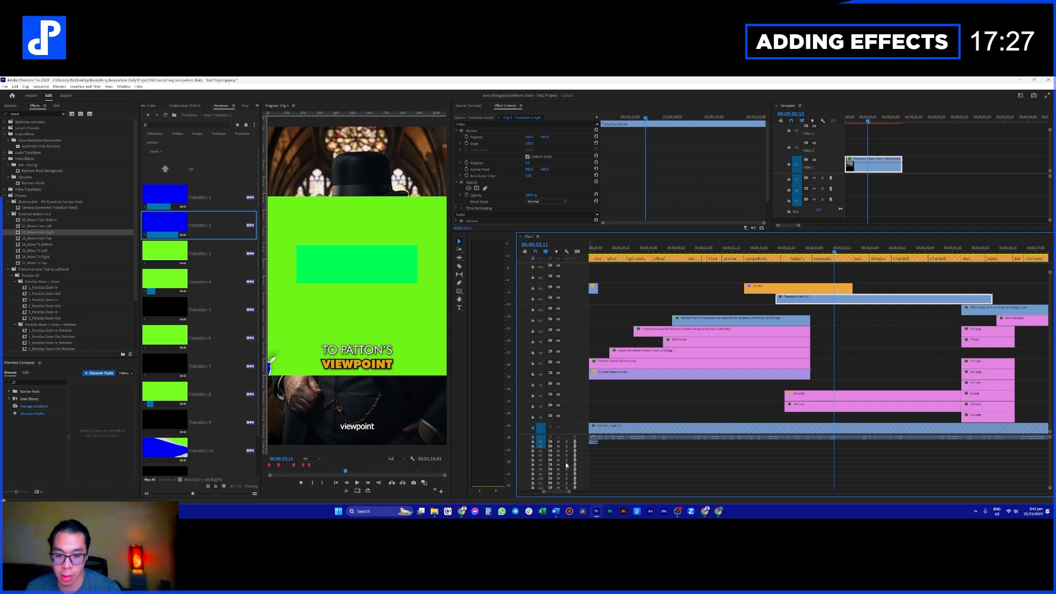
click(819, 340)
click(837, 291)
click(840, 301)
key(Delete)
double_click(157, 226)
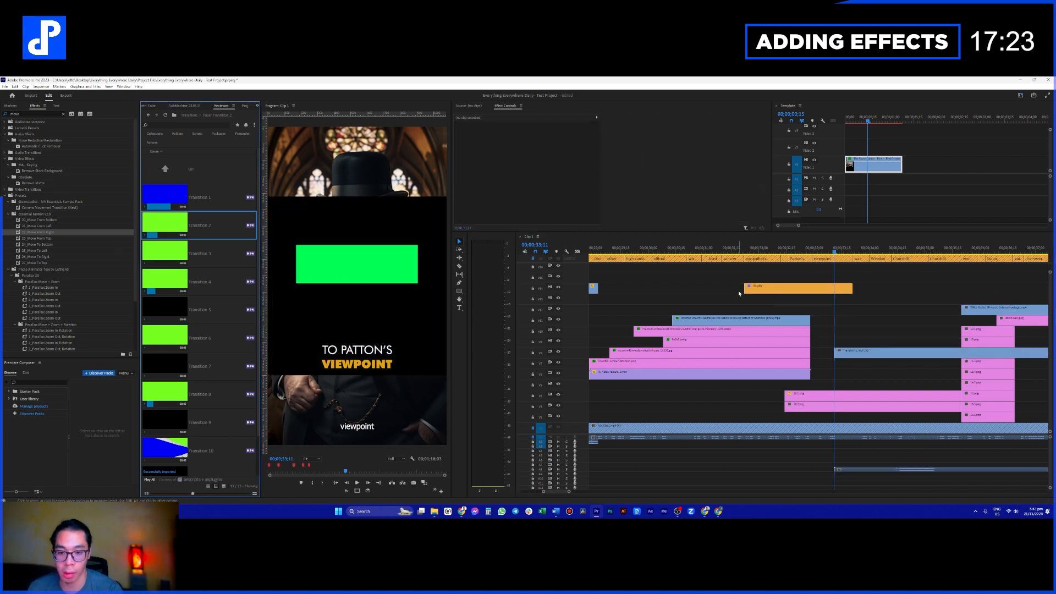
scroll(879, 347, right, 3)
click(790, 355)
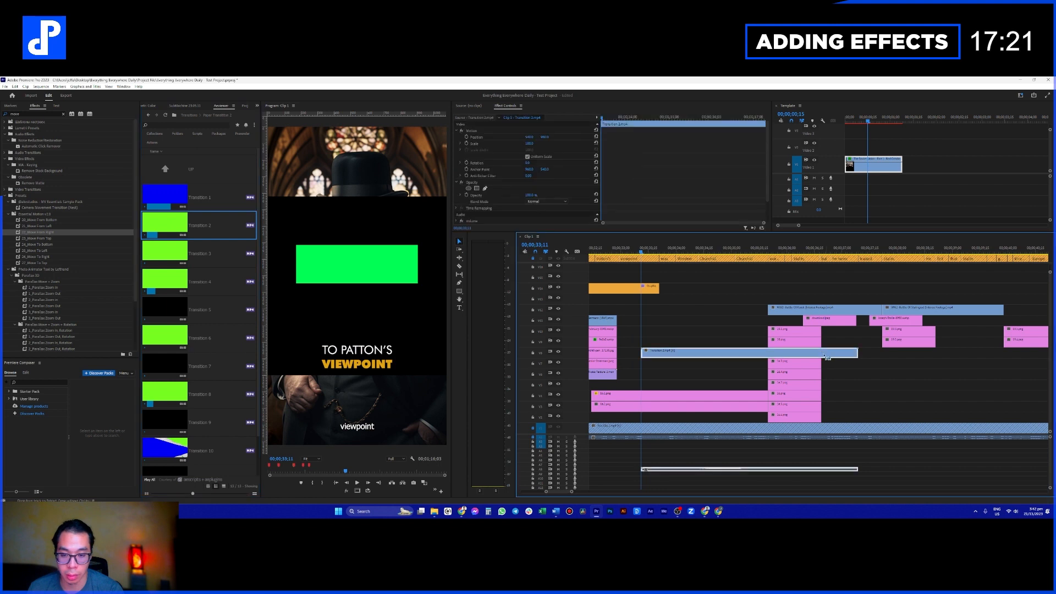
key(Delete)
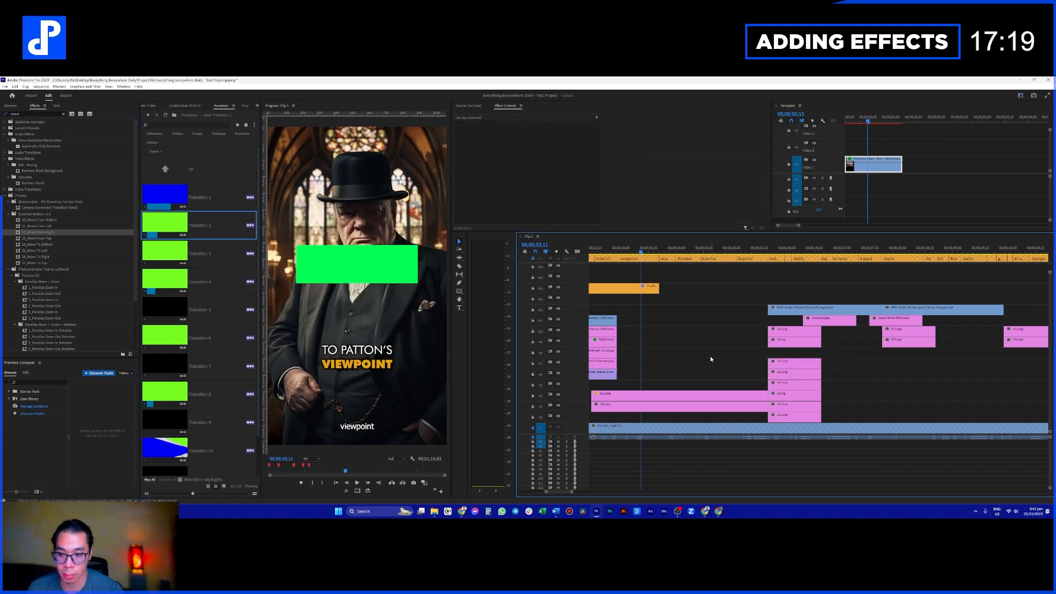
key(ctrl+z)
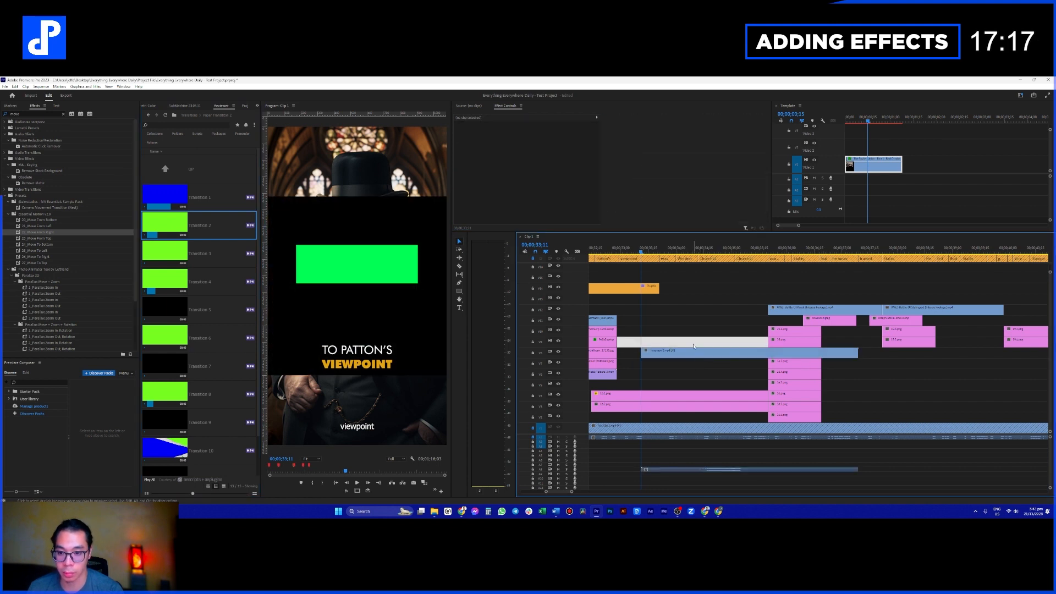
Step: Trim the start and end of the Transition 2 clip and its audio to the short section where the sound swells
scroll(704, 467, down, 5)
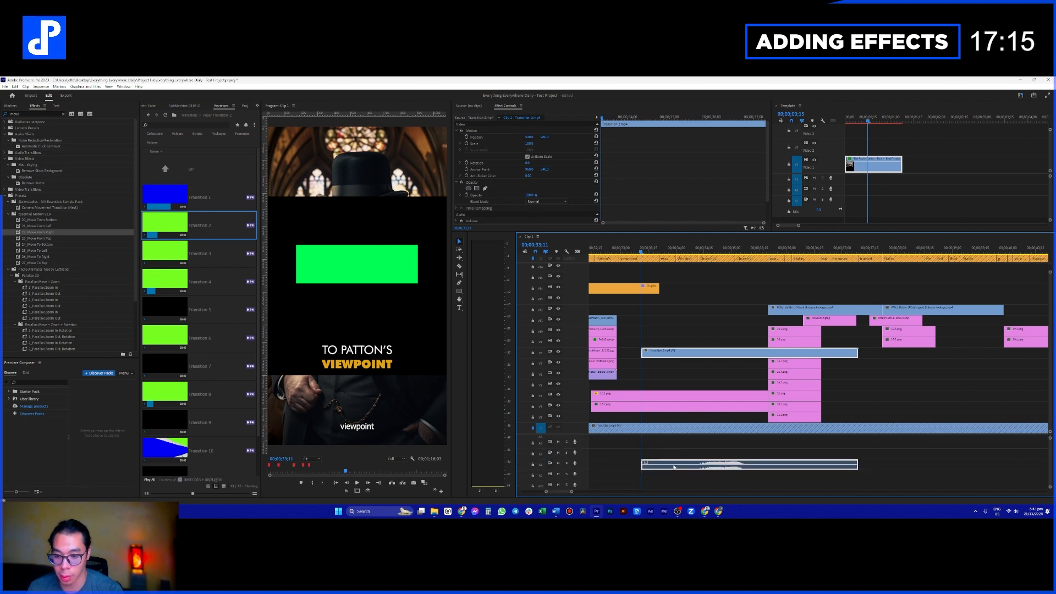
scroll(687, 476, up, 2)
drag(644, 442, 722, 444)
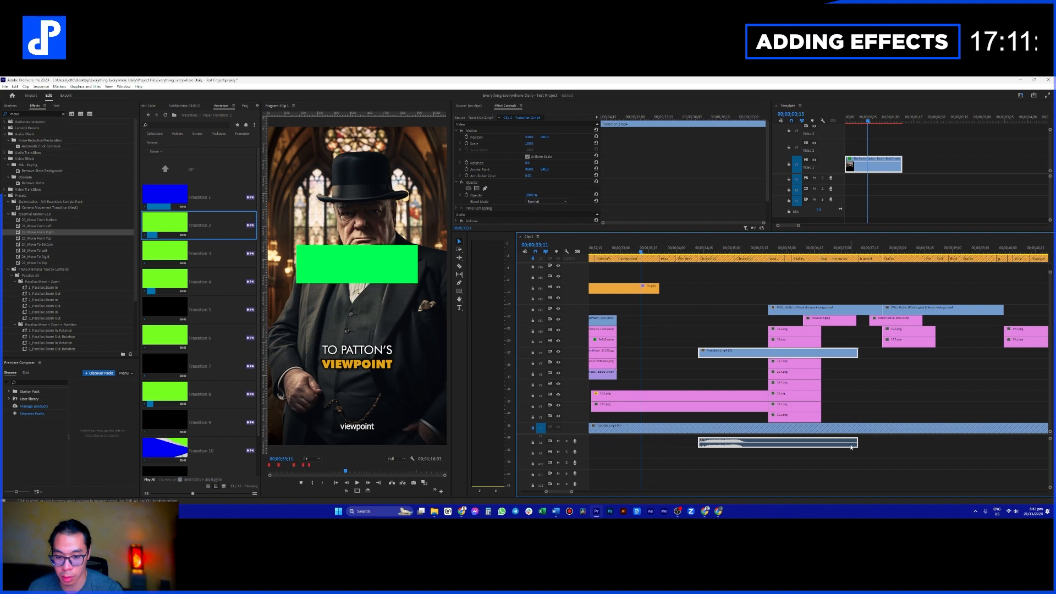
drag(853, 442, 748, 443)
scroll(870, 360, up, 3)
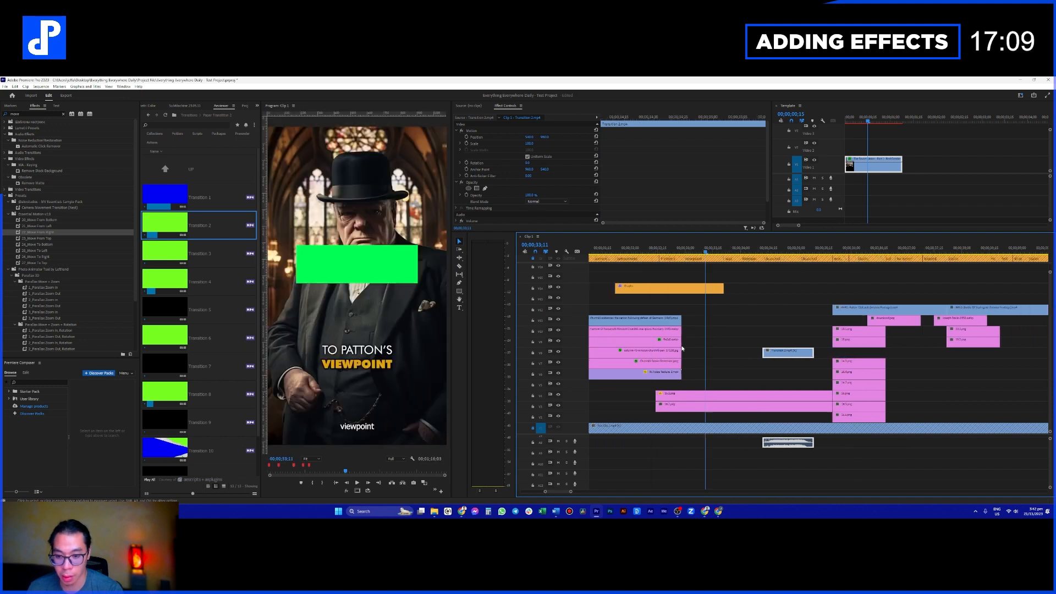
Step: Place the trimmed transition over the end of the collage and extend the two following image clips back to the transition's start
drag(871, 353, 750, 312)
mouse_move(746, 388)
mouse_down()
mouse_move(761, 409)
mouse_move(758, 394)
mouse_move(734, 394)
mouse_up()
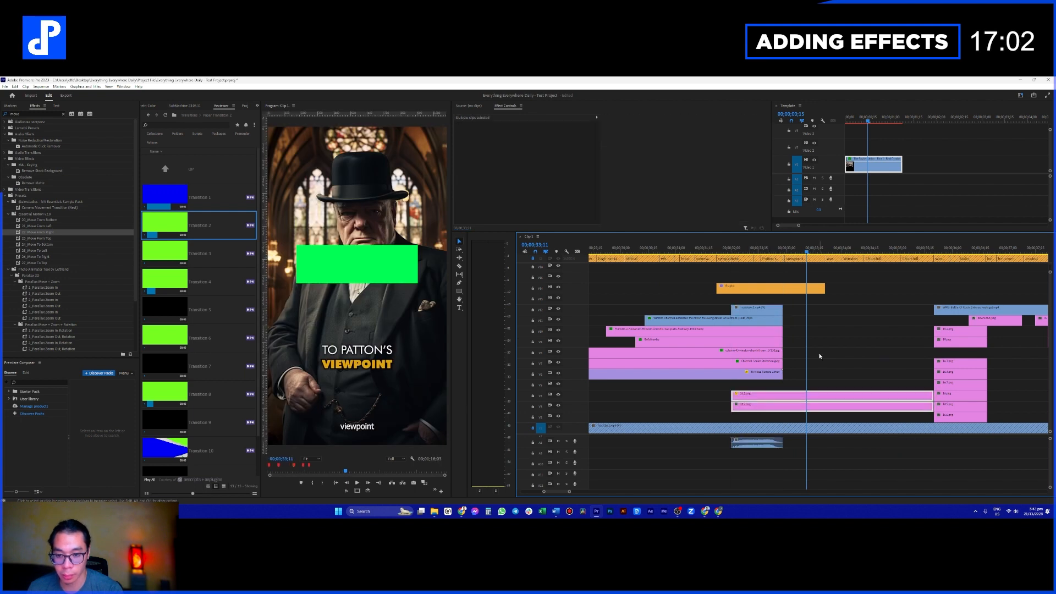
Step: Set the transition clip's rotation to 90 degrees
click(749, 243)
click(757, 309)
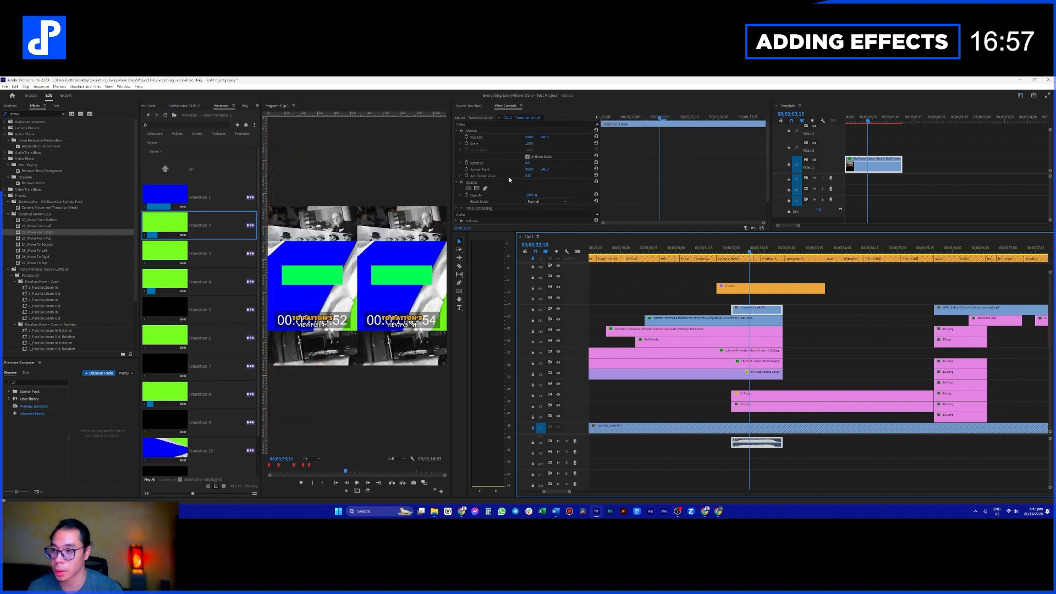
click(528, 163)
text(90)
key(Return)
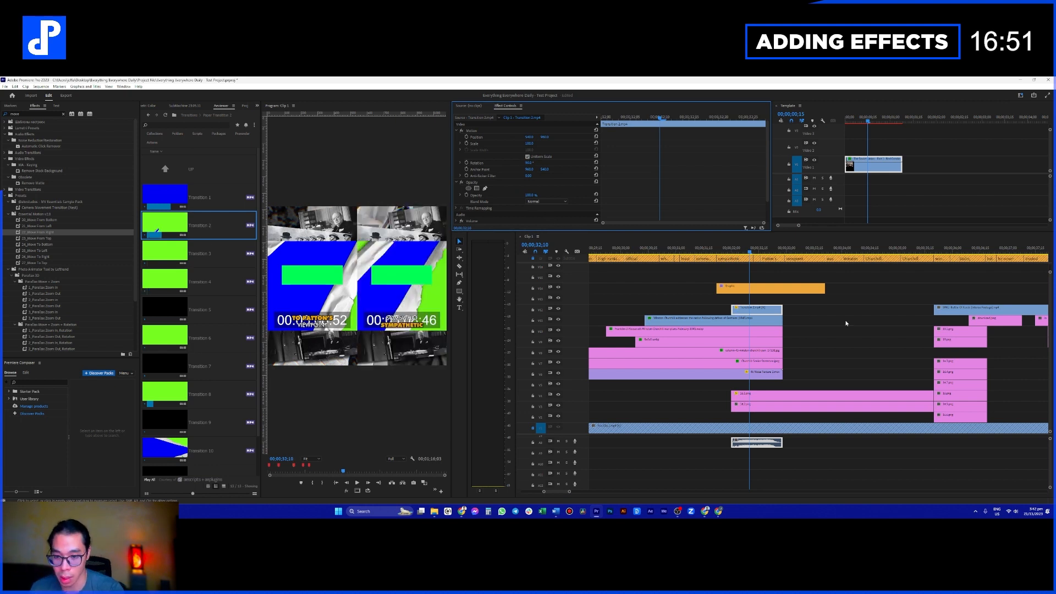
Step: Move the orange placeholder graphic clip past the transition so it ends where the next group of clips starts
click(787, 291)
drag(788, 295, 896, 295)
click(733, 295)
click(731, 251)
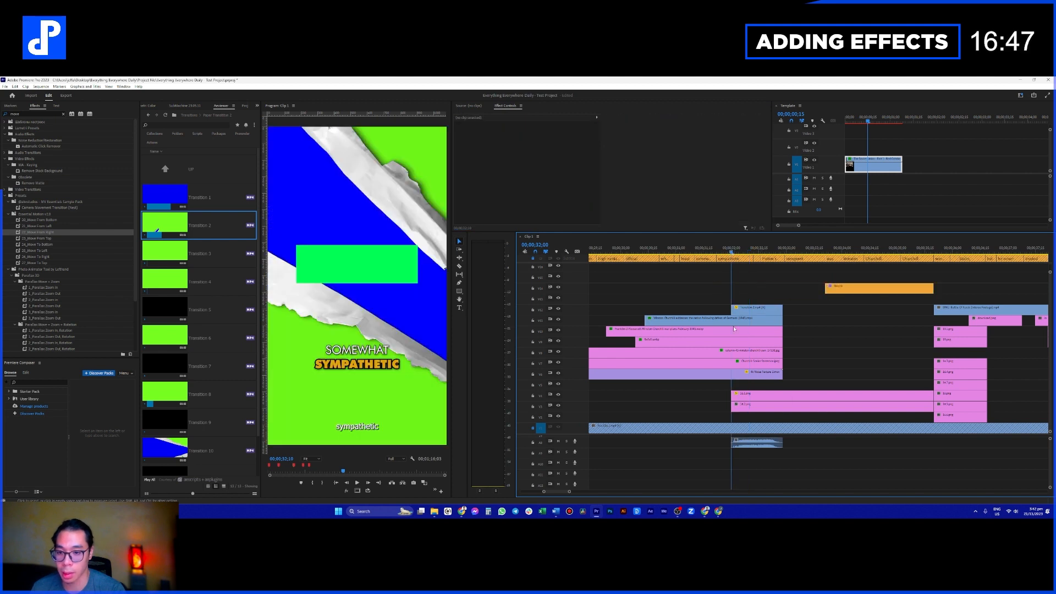
Step: Nest all the collage clips beneath the transition into one sequence, keeping the default name
scroll(810, 319, left, 2)
drag(854, 329, 718, 381)
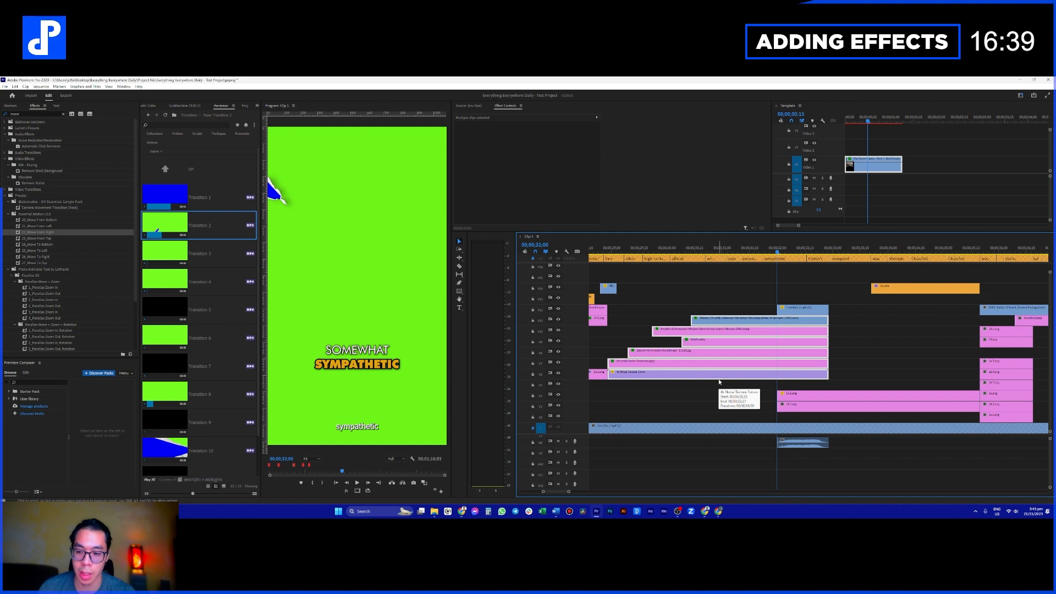
key(ctrl+shift+n)
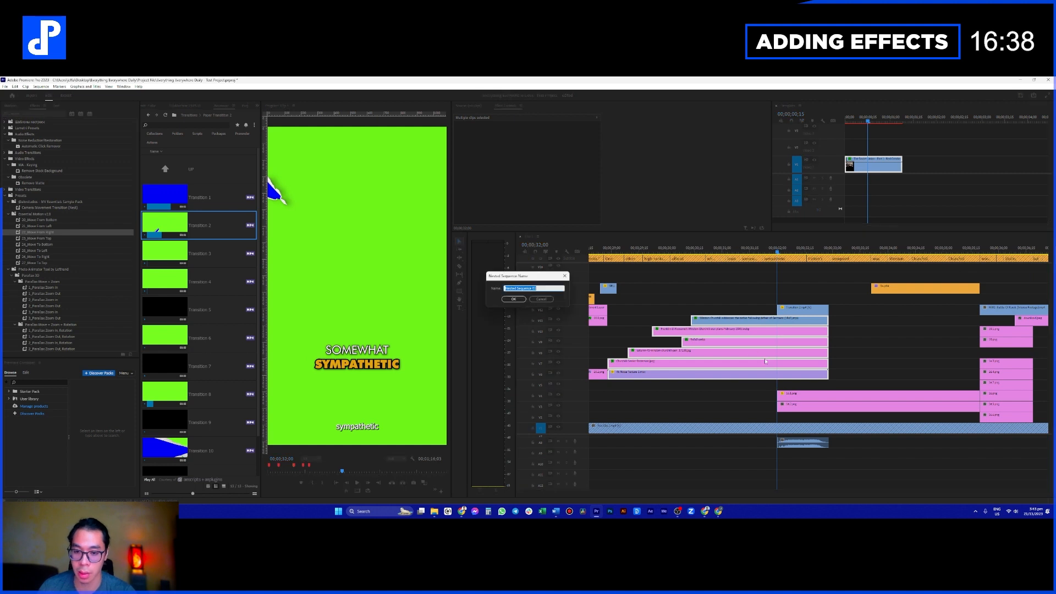
click(520, 298)
Step: Lower the transition to the track directly above the nested collage and split the nest at the transition's start, 00;00;32;00
drag(796, 378, 782, 342)
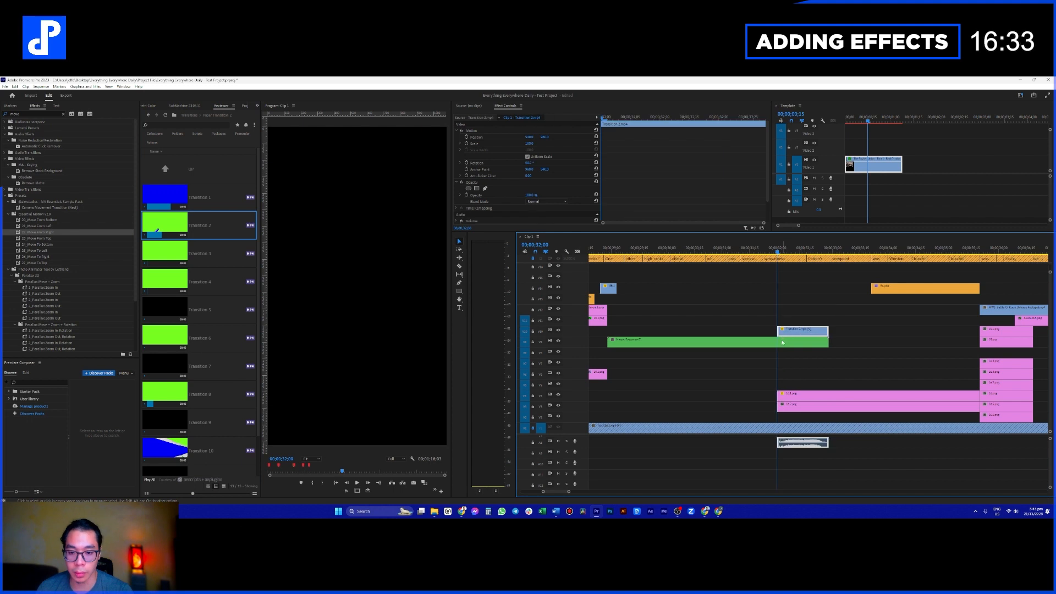
click(779, 342)
key(v)
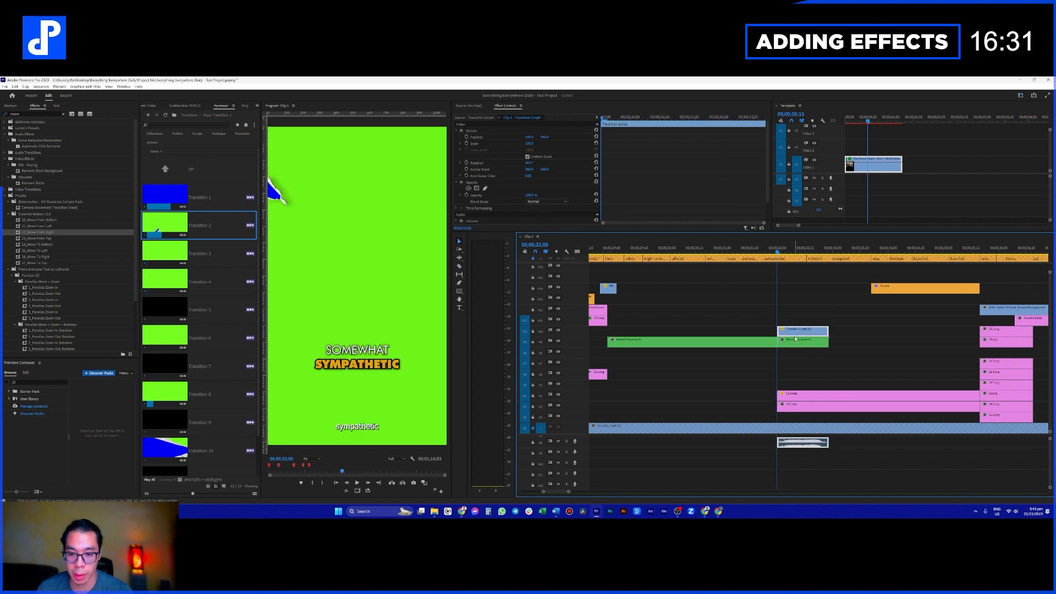
click(793, 345)
click(797, 255)
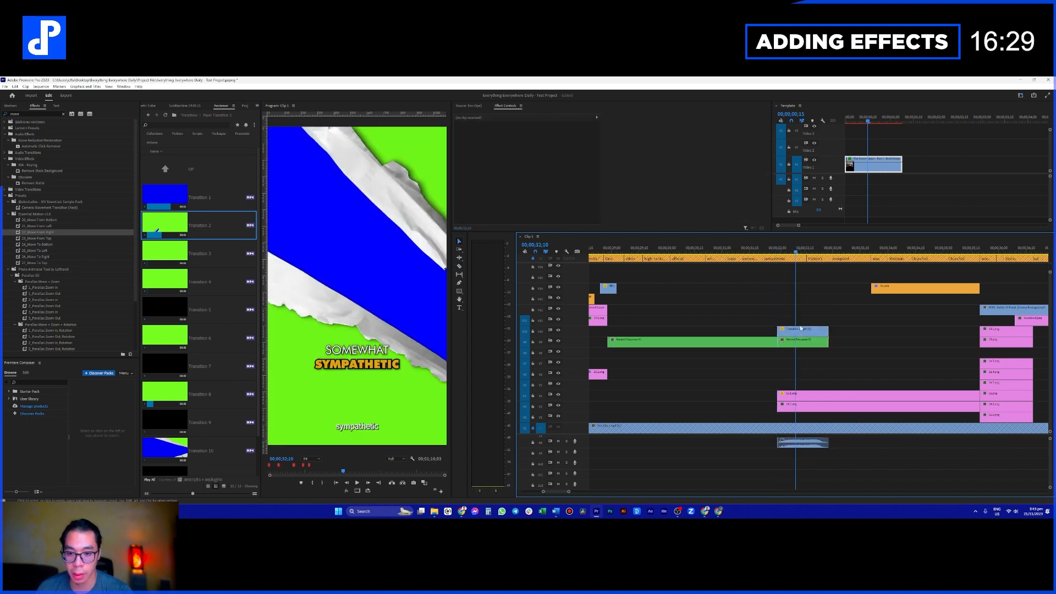
Step: Select the transition clip, search the effects library for "luma", and clear the search
click(800, 330)
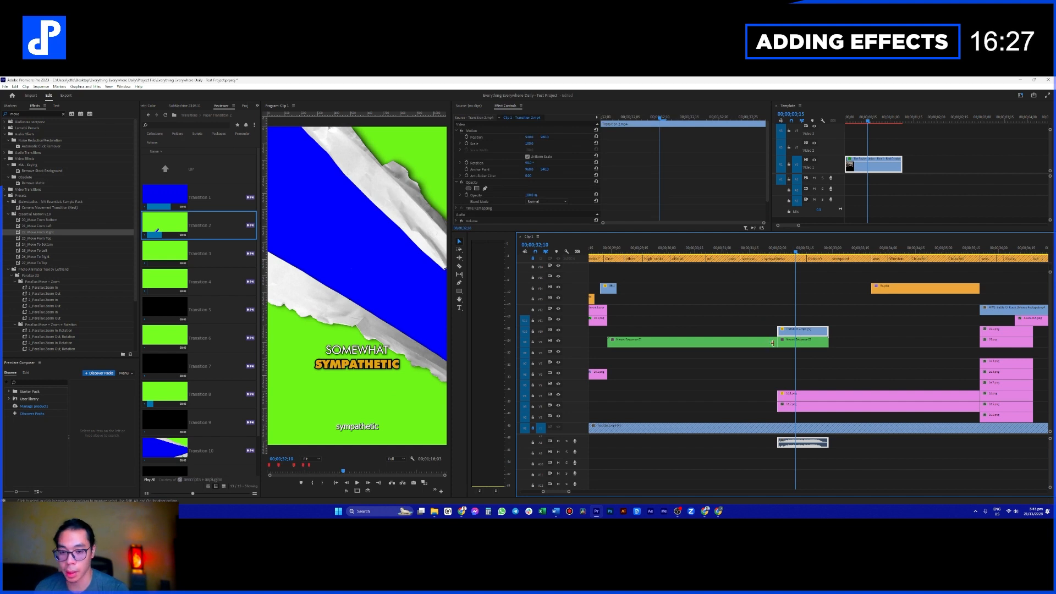
click(54, 114)
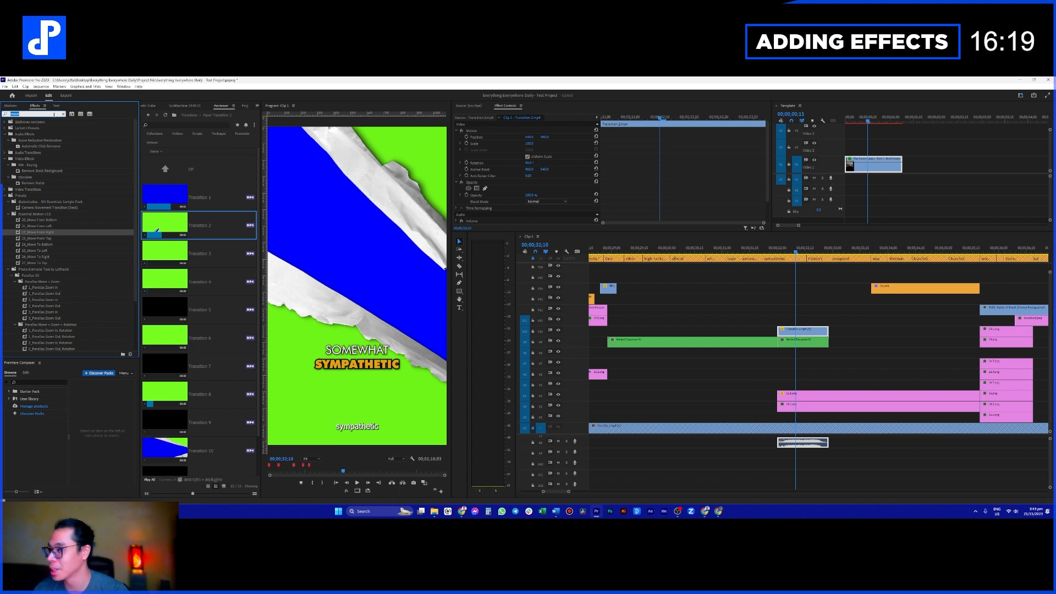
key(BackSpace)
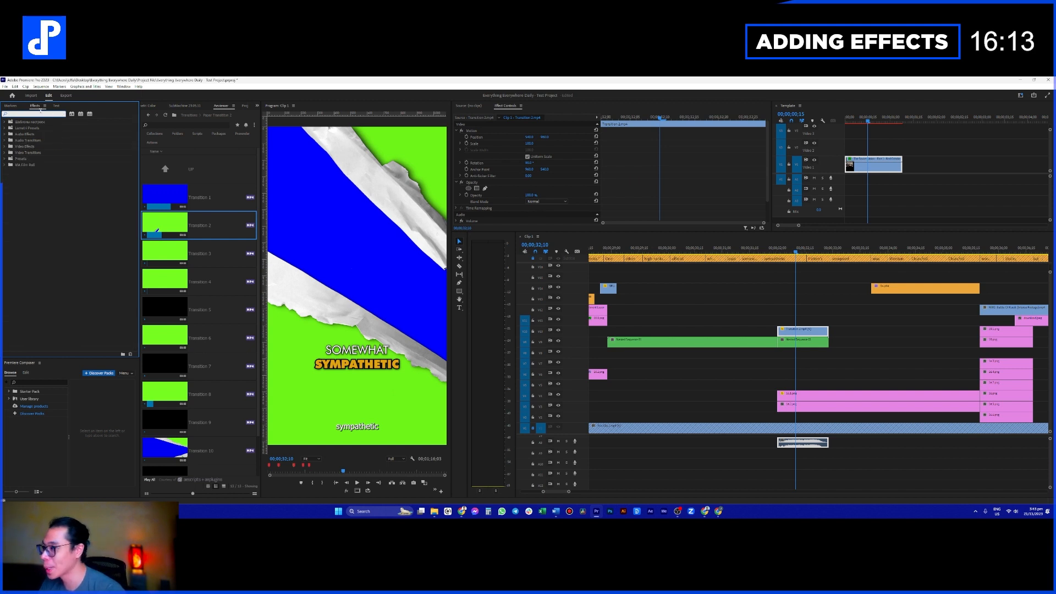
text(luma)
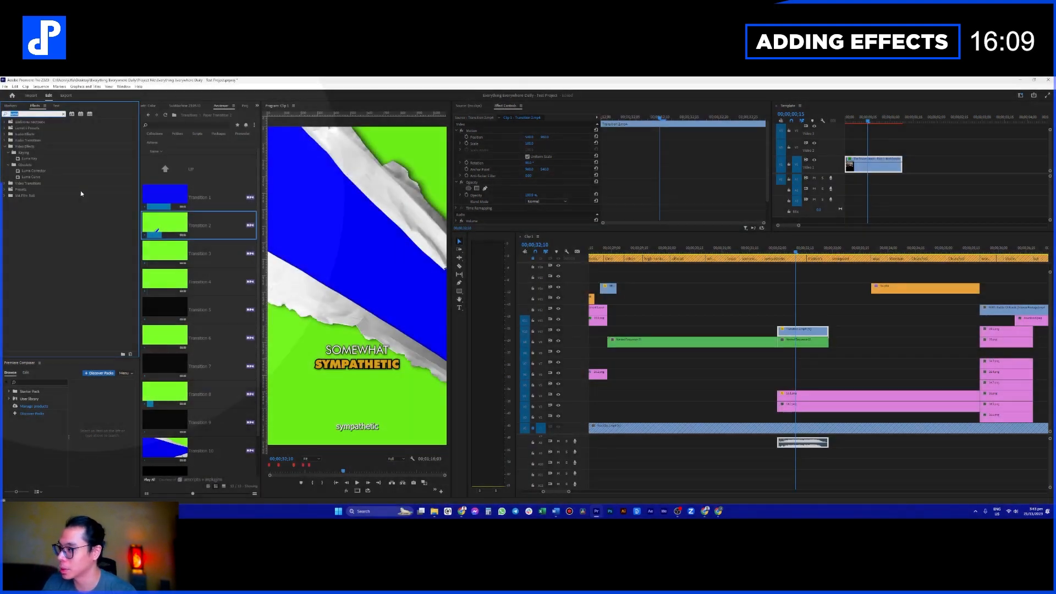
key(BackSpace)
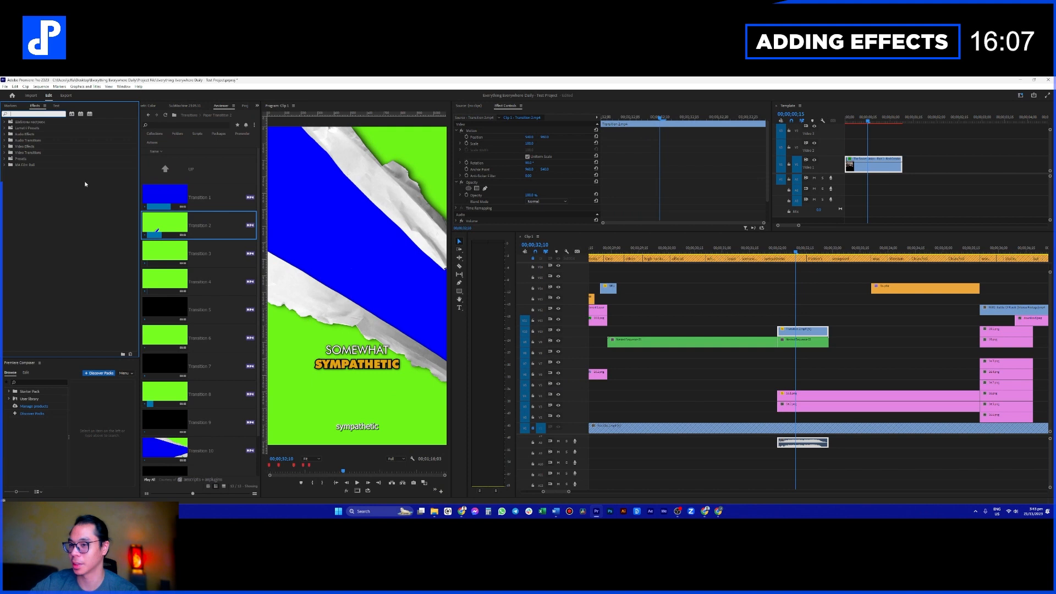
Step: Browse the Video Effects and Video Transitions categories, including Color Correction, for an effect that removes the green background
click(6, 146)
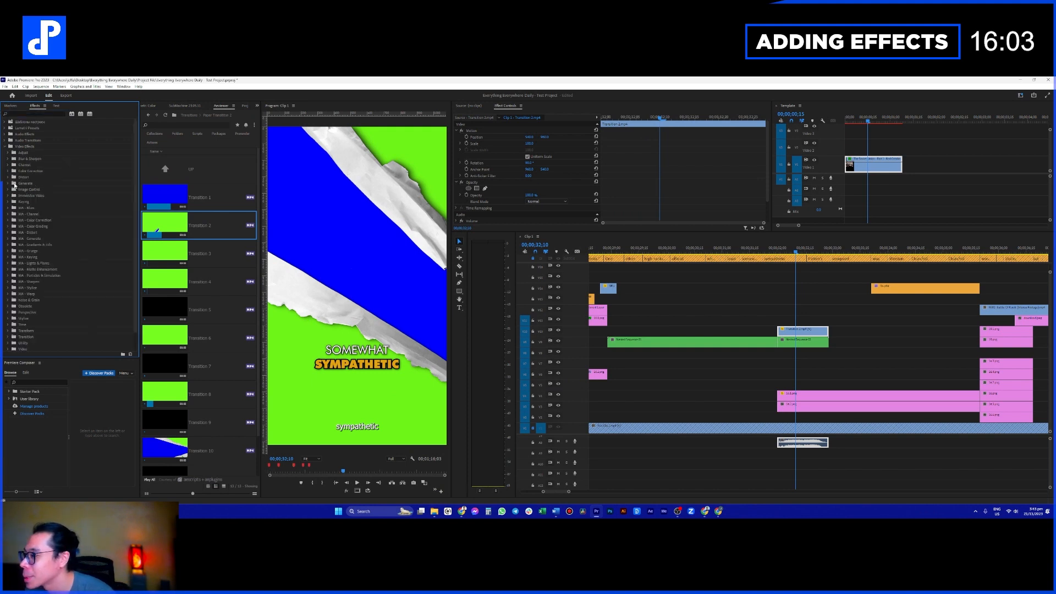
click(9, 171)
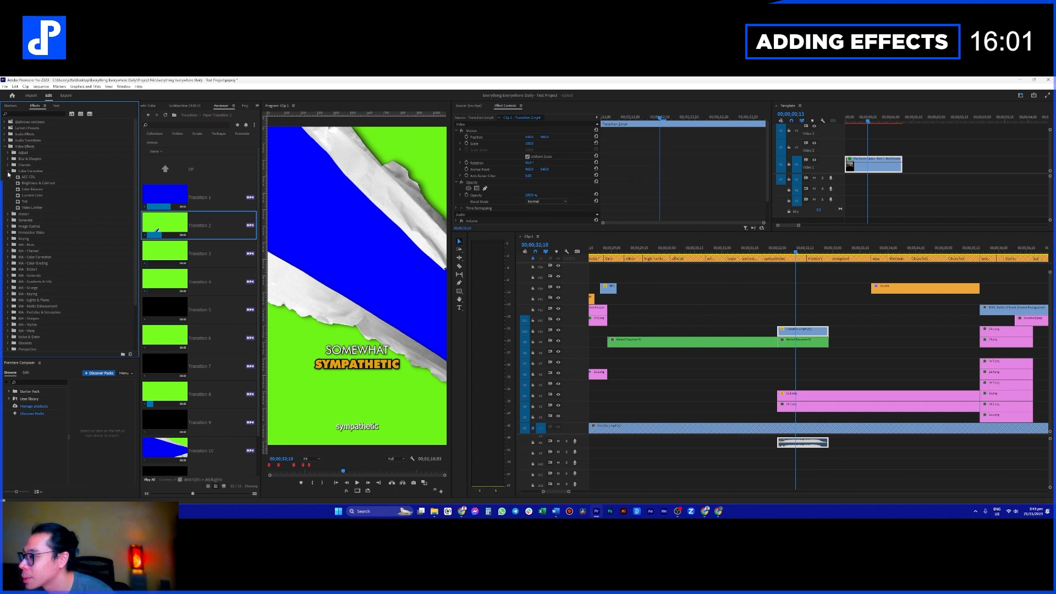
click(8, 171)
scroll(19, 188, down, 2)
click(7, 336)
scroll(51, 296, down, 3)
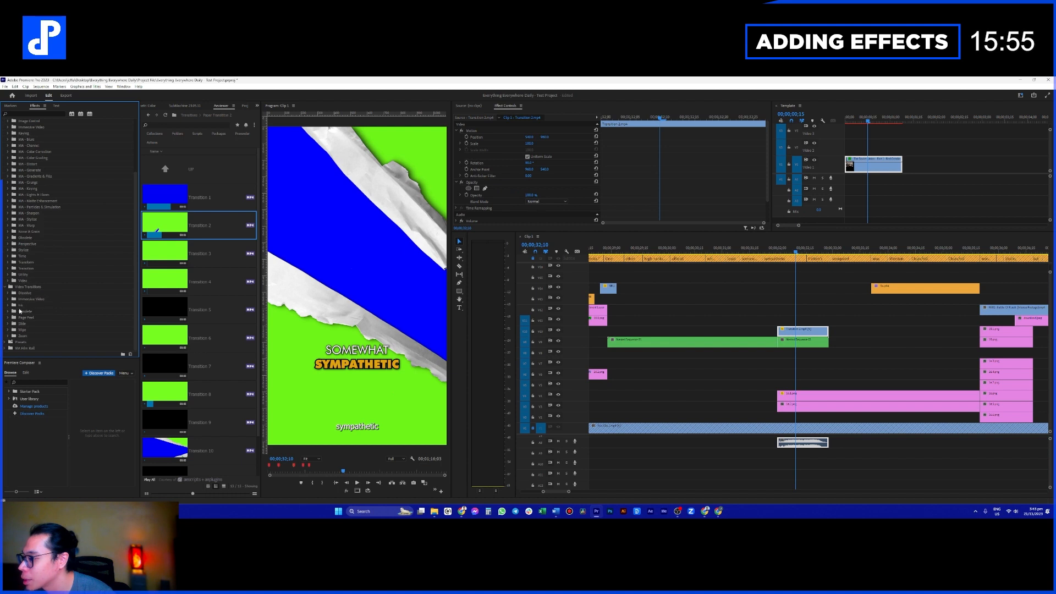
scroll(13, 171, up, 4)
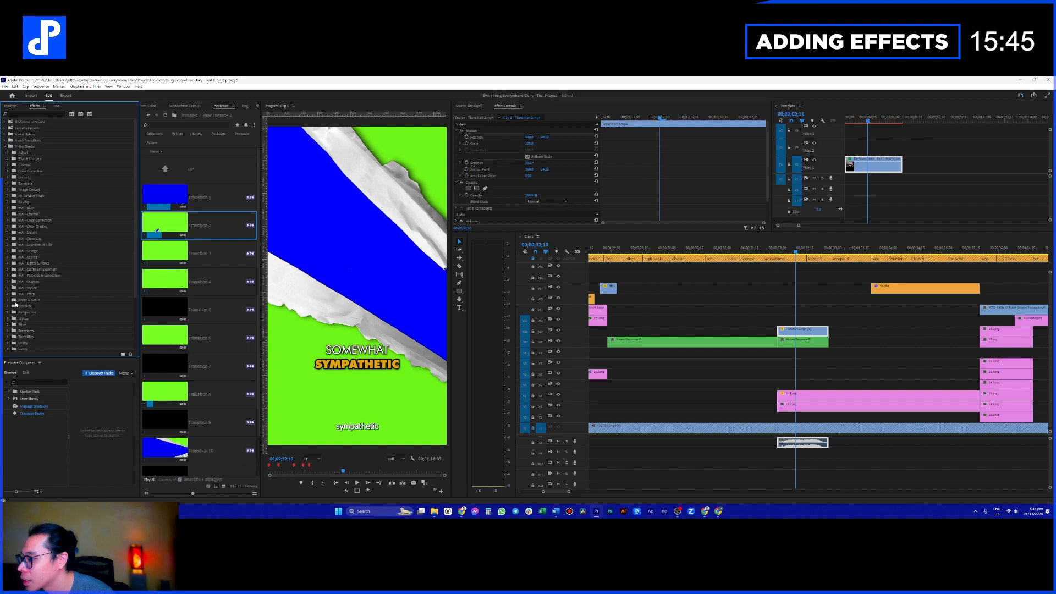
click(4, 147)
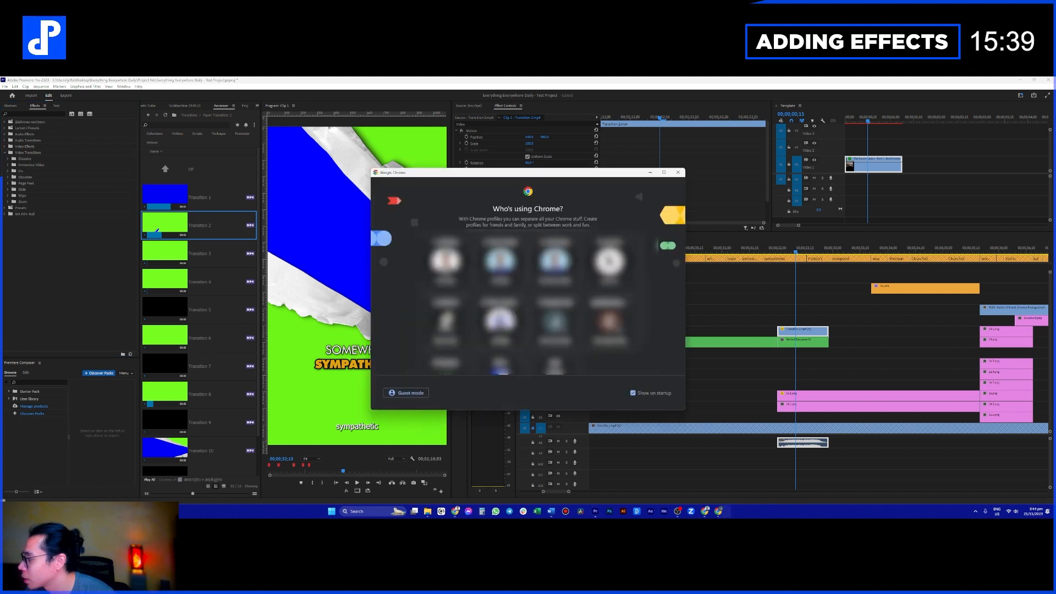
Step: Open a browser window from the Chrome profile chooser and move it out of the editing workspace
click(440, 266)
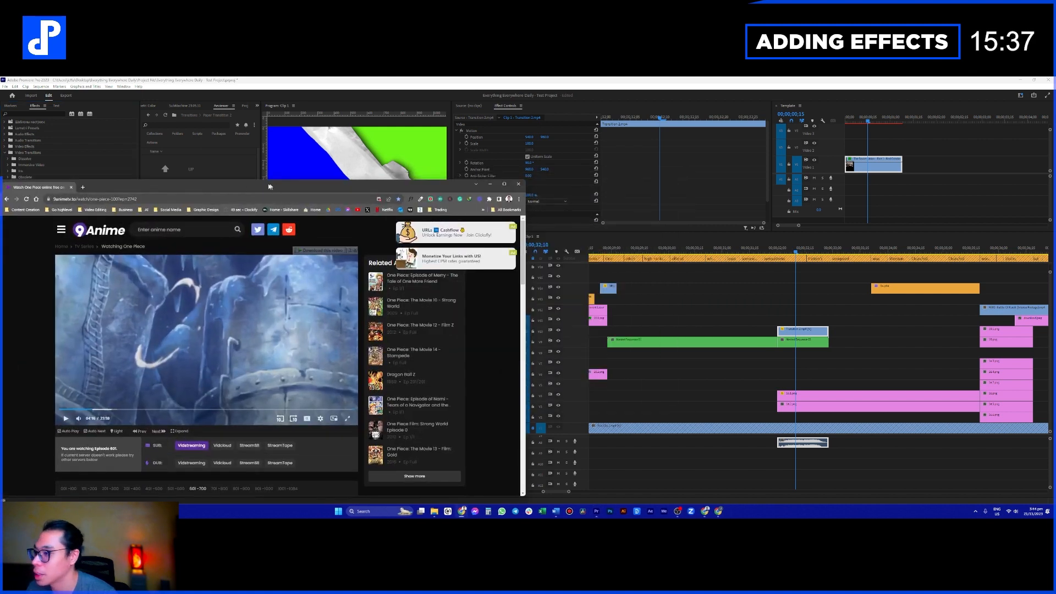
drag(268, 185, 0, 210)
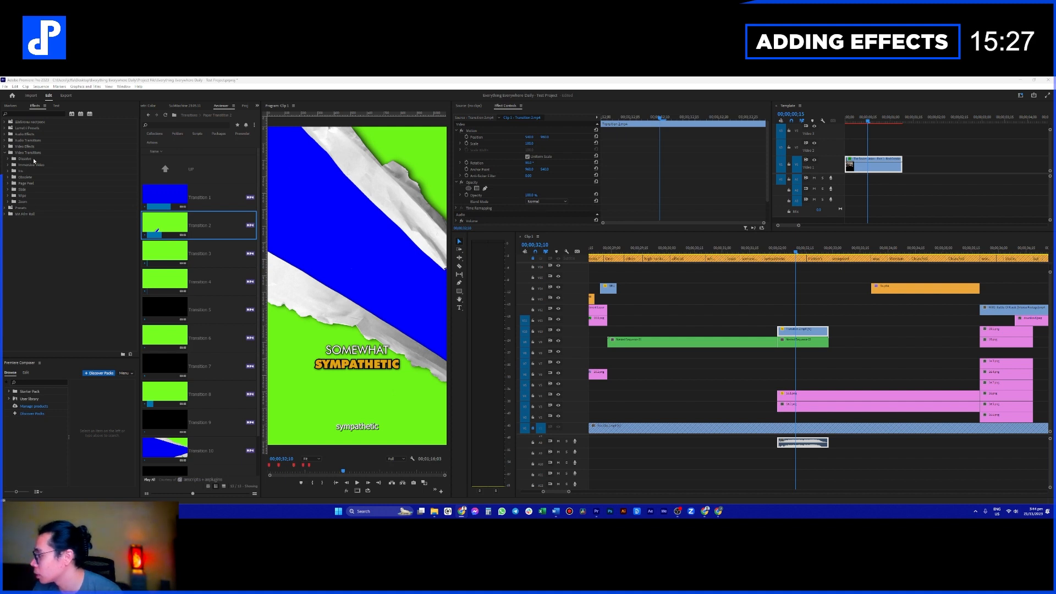
Step: Find the Ultra Key effect with the search "key", apply it to the transition clip, and sample the green background as key color
click(29, 114)
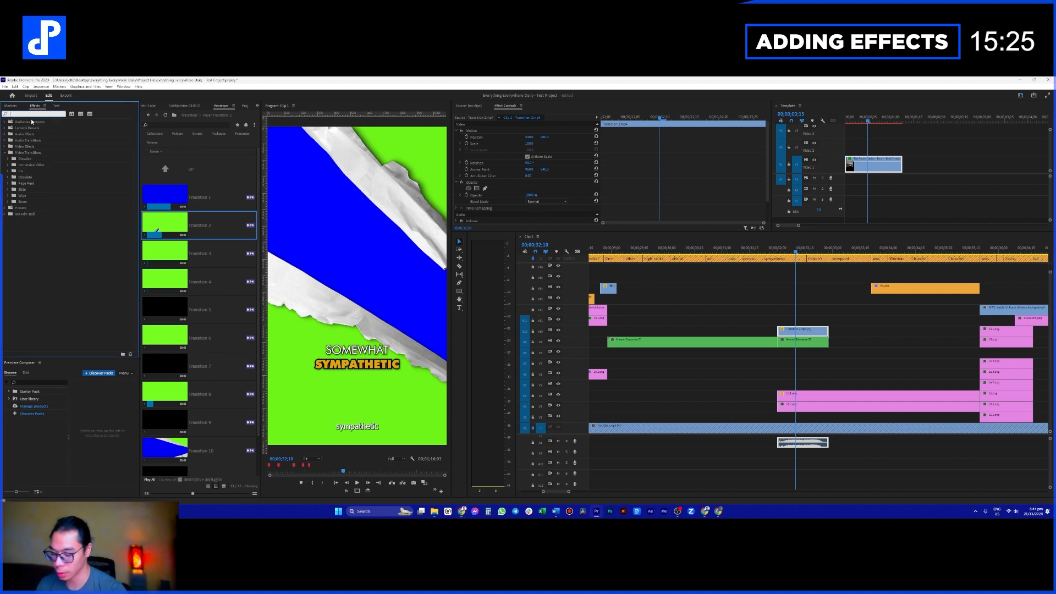
text(key)
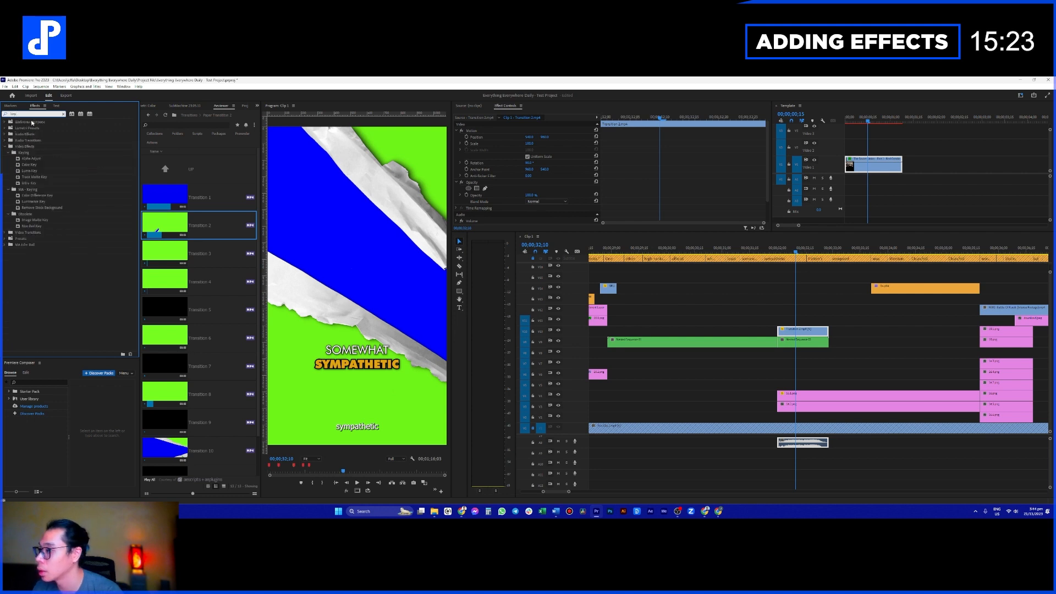
drag(36, 183, 815, 334)
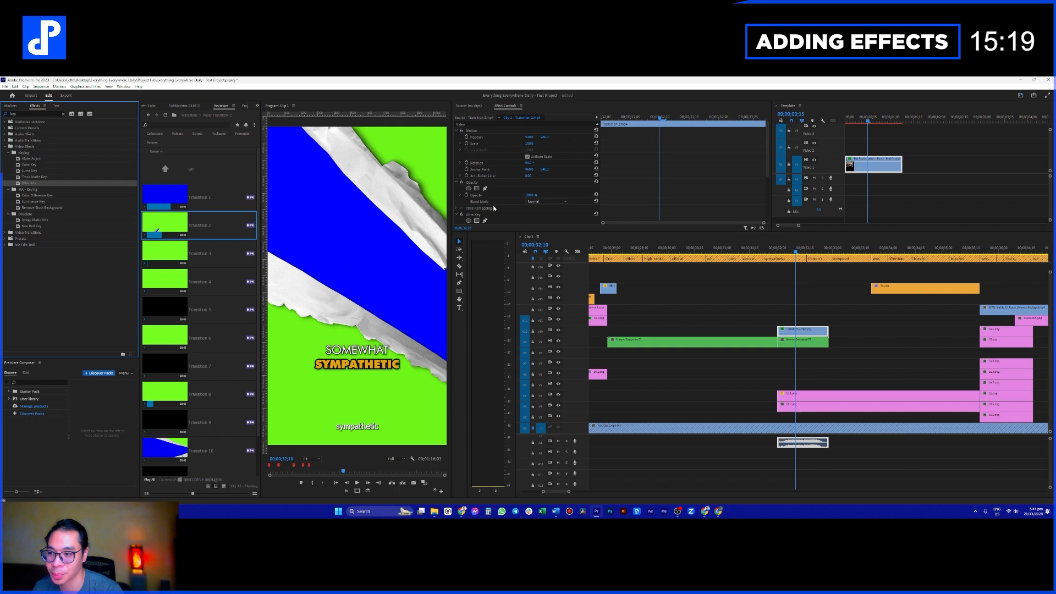
scroll(536, 165, down, 3)
click(440, 164)
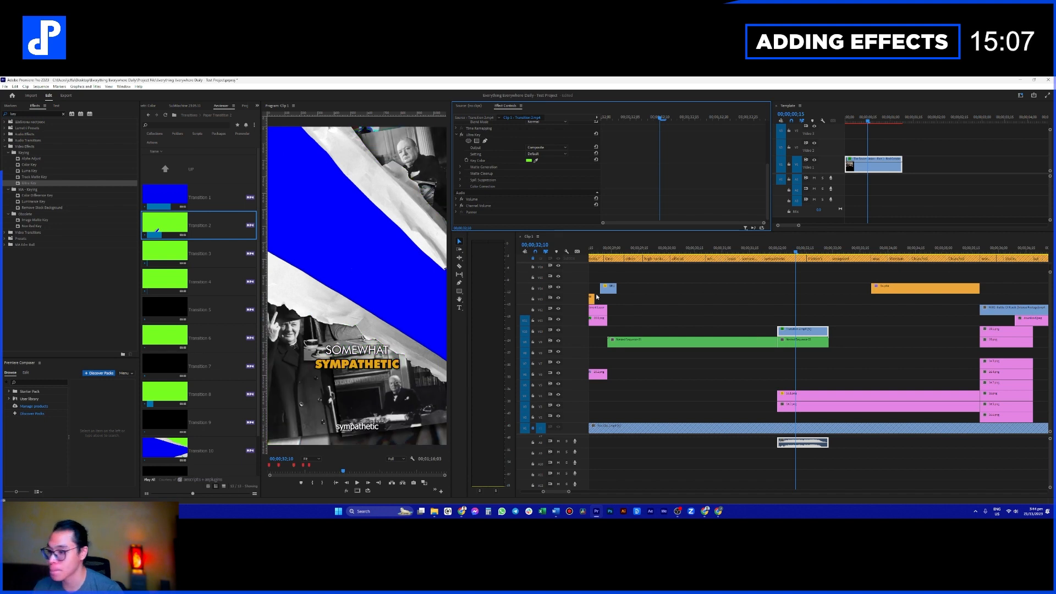
Step: Nest the keyed transition together with the split-off end segment of the collage and select the resulting nested clip
scroll(821, 326, right, 2)
drag(766, 309, 777, 352)
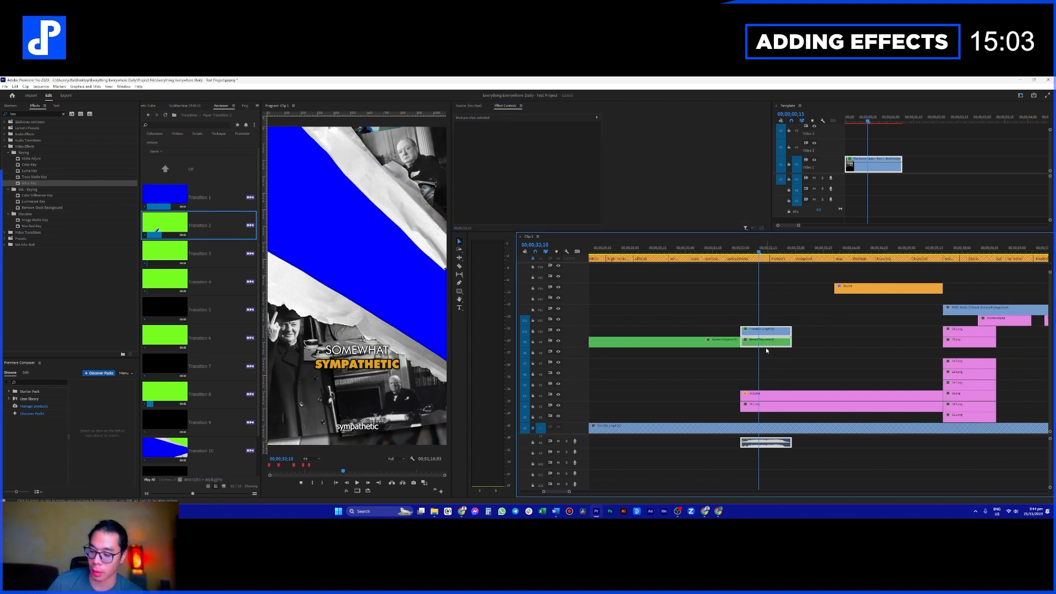
key(ctrl+n)
key(Return)
click(764, 343)
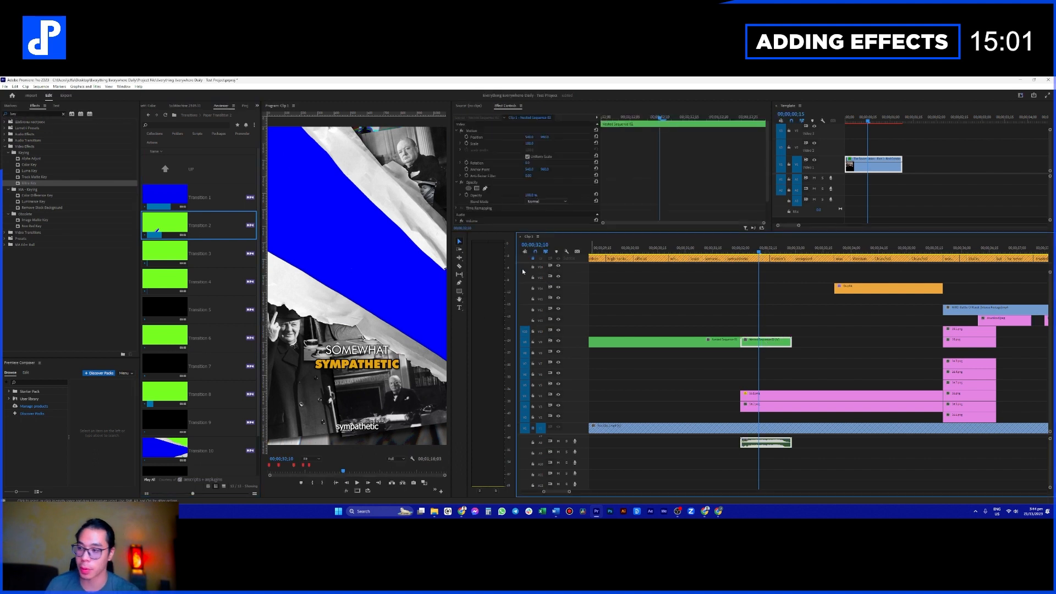
Step: Apply the Ultra Key effect to the nested transition clip and sample its blue area as the key color
drag(193, 221, 760, 341)
scroll(486, 188, down, 3)
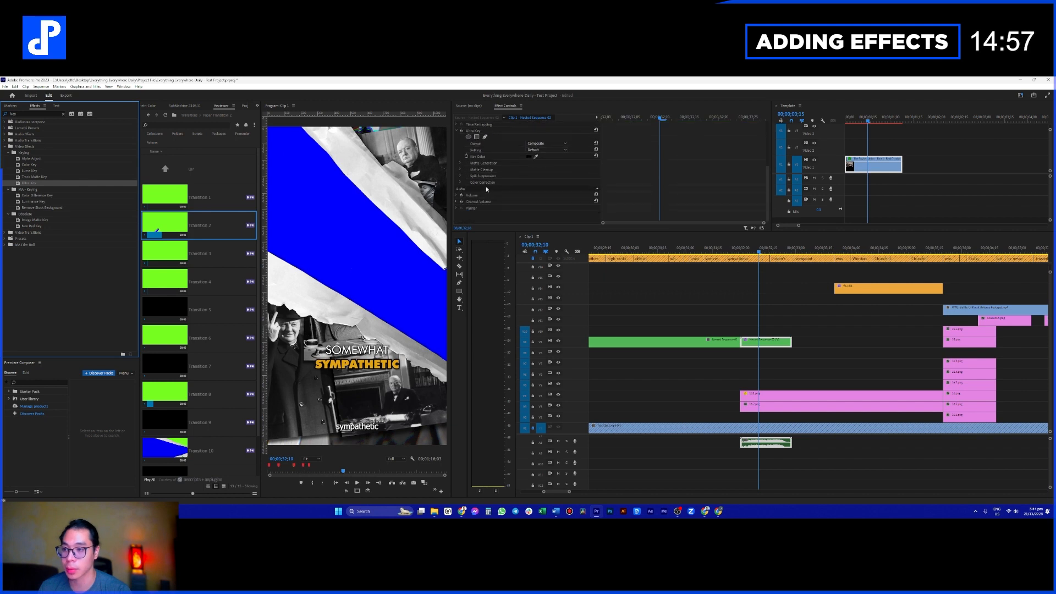
click(534, 156)
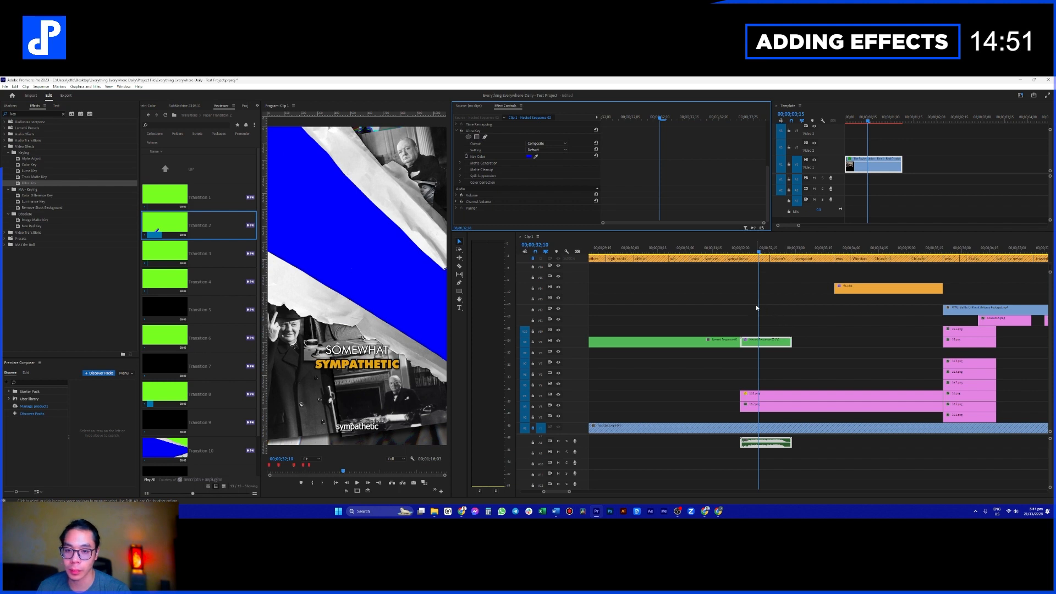
scroll(767, 316, up, 1)
scroll(767, 317, up, 5)
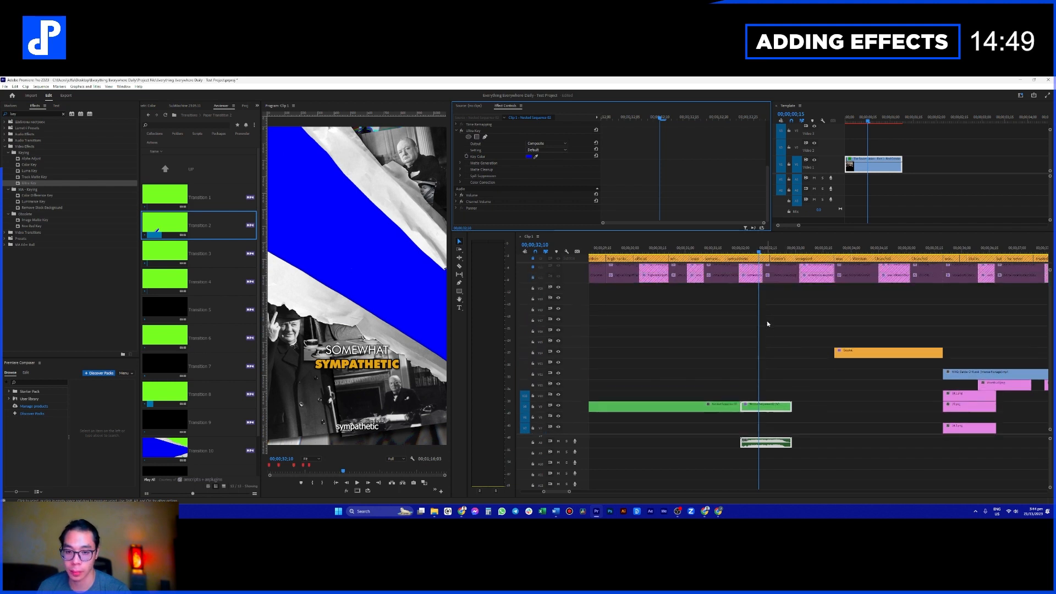
scroll(767, 319, down, 6)
Step: Move the orange graphic clip earlier so it overlaps the paper transition, and play back the section to check it
drag(891, 290, 832, 290)
click(736, 249)
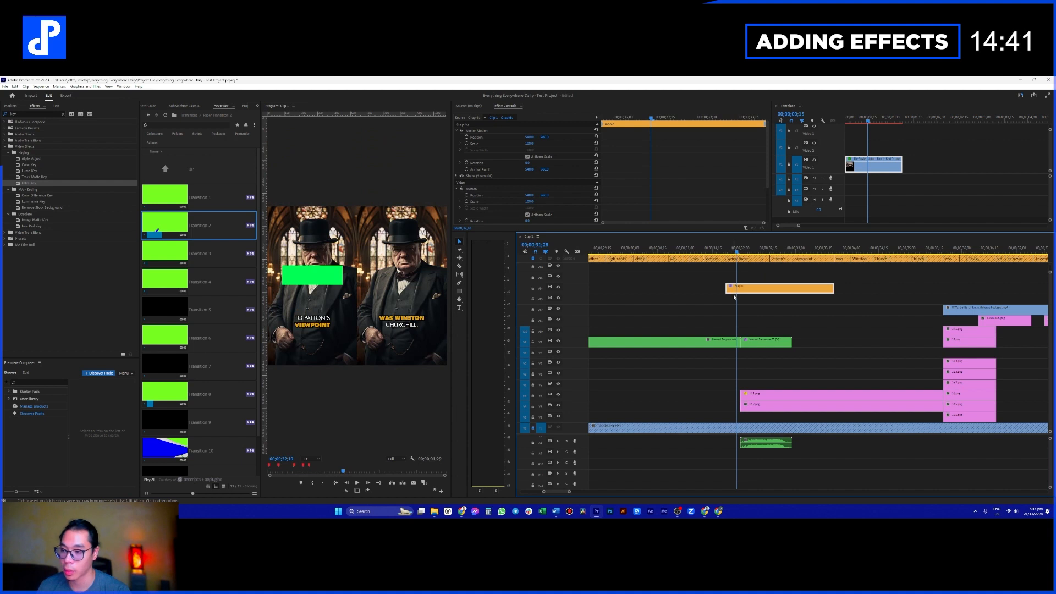
key(space)
key(space)
scroll(749, 304, down, 1)
drag(707, 251, 729, 255)
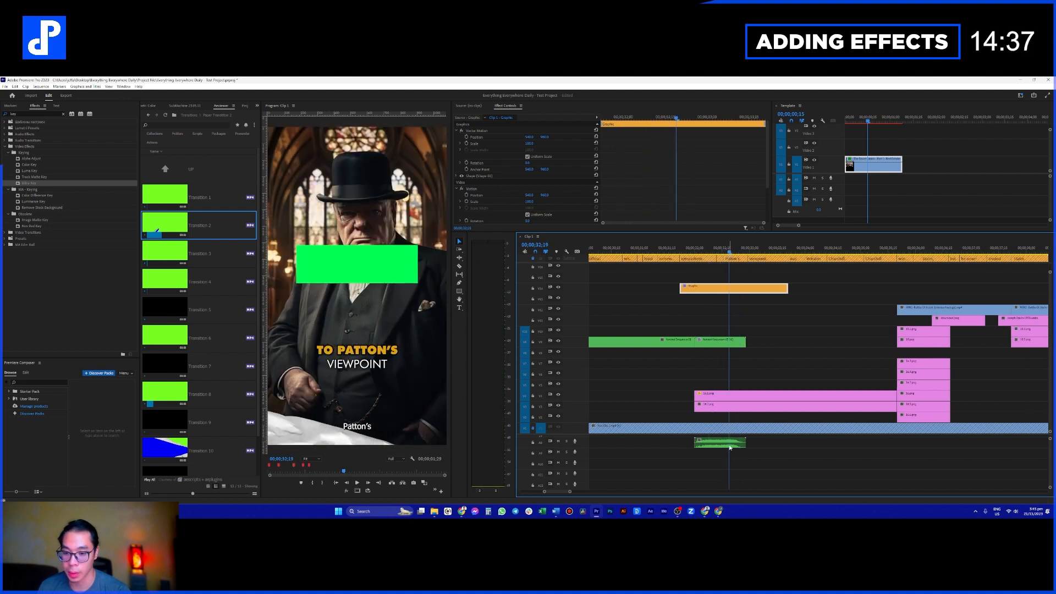
Step: Search the effects for "zoom" and apply the 02_Zoom Out preset to the upper Churchill image clip
click(731, 406)
click(39, 114)
key(ctrl+a)
text(zoom)
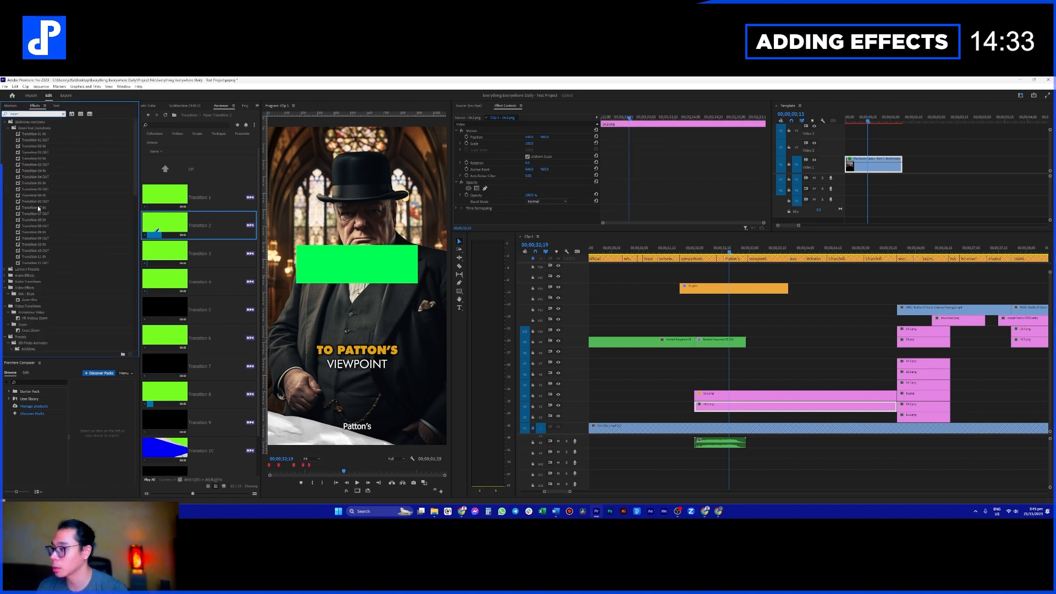
scroll(56, 249, down, 8)
scroll(55, 250, down, 1)
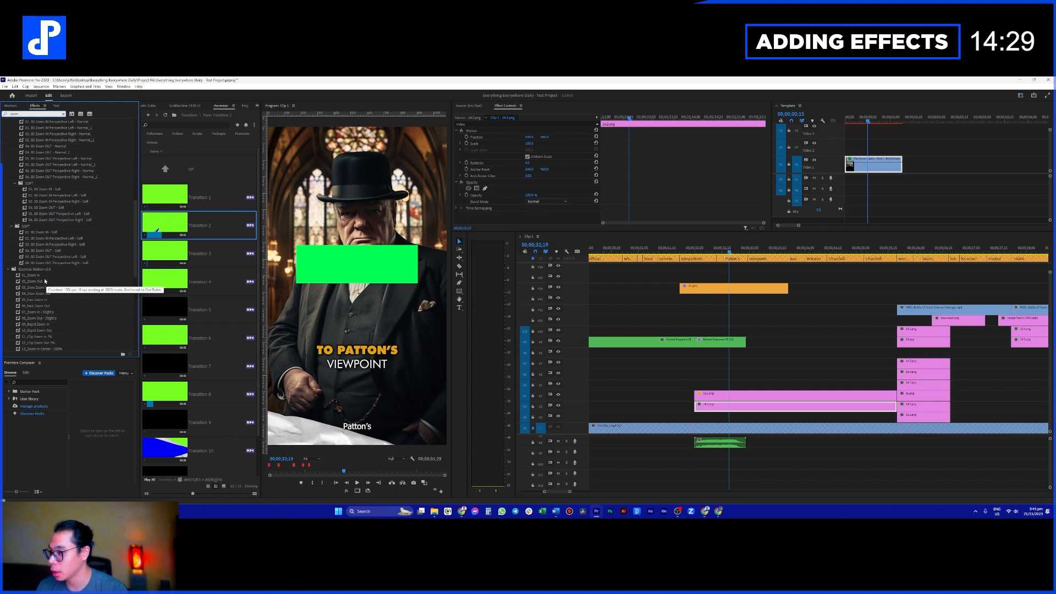
drag(43, 281, 721, 391)
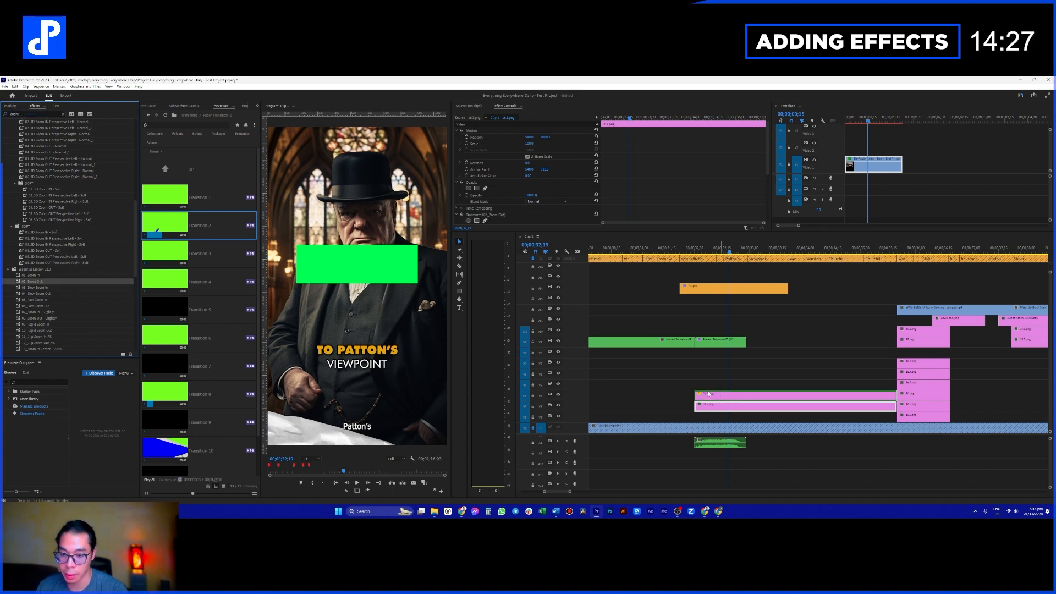
Step: Apply the SOFT group's 3D Zoom IN preset to the lower background image clip and preview the motion
scroll(48, 216, up, 5)
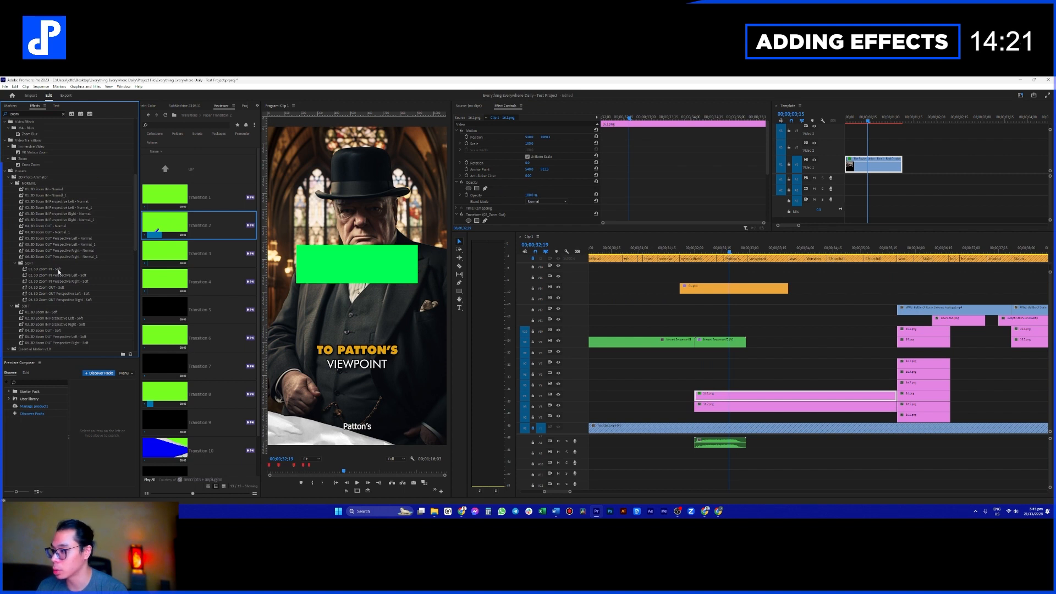
drag(60, 270, 703, 406)
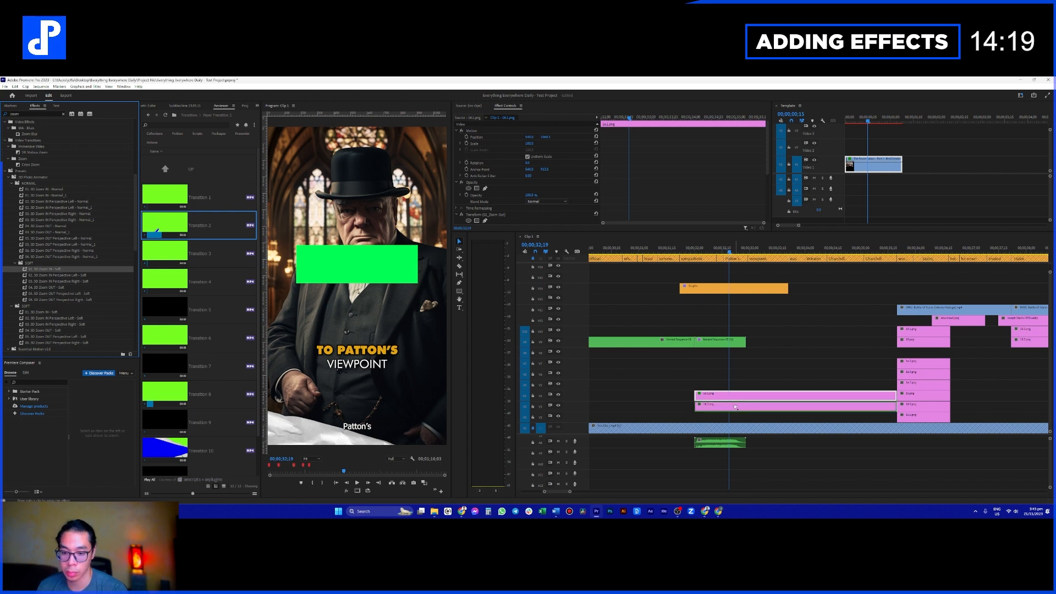
click(692, 249)
key(space)
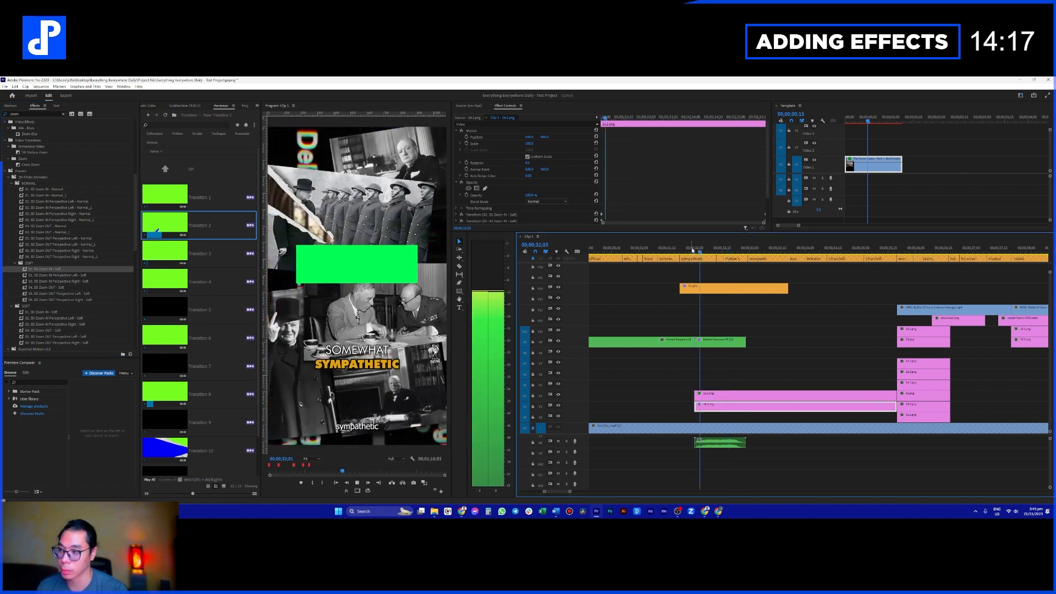
key(space)
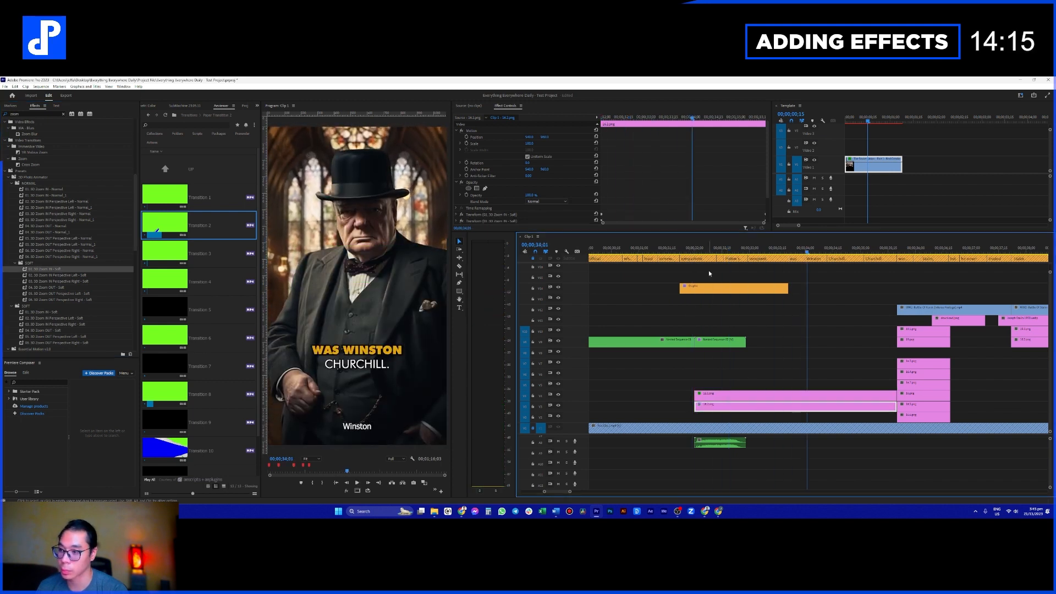
Step: Darken the upper Churchill clip into a silhouette with Lumetri Color by minimizing exposure, lowering highlights and blacks, and setting contrast to 100
scroll(714, 302, down, 1)
click(773, 394)
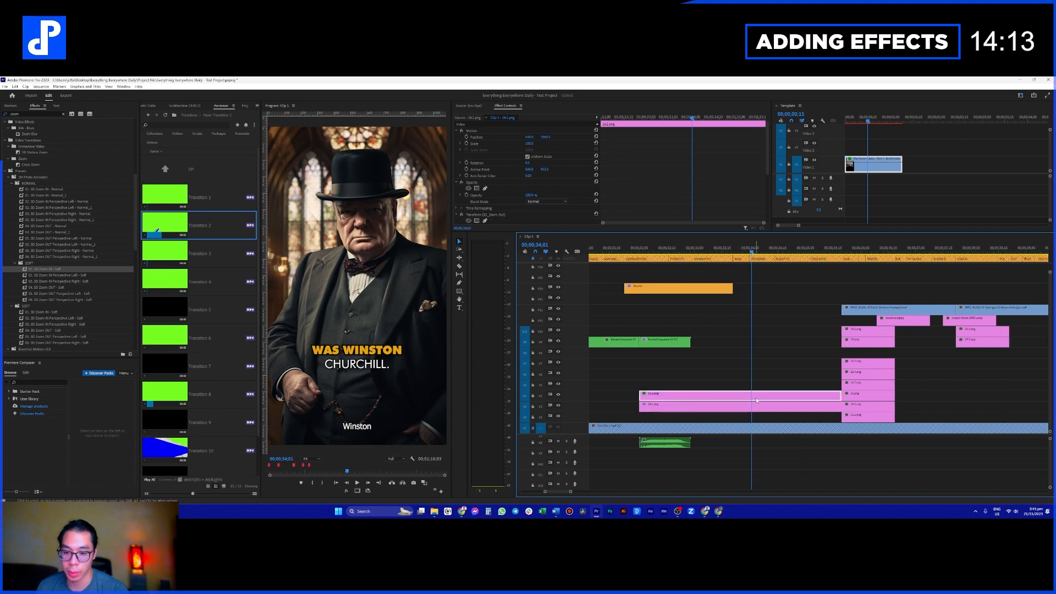
scroll(489, 206, down, 1)
scroll(489, 206, down, 1)
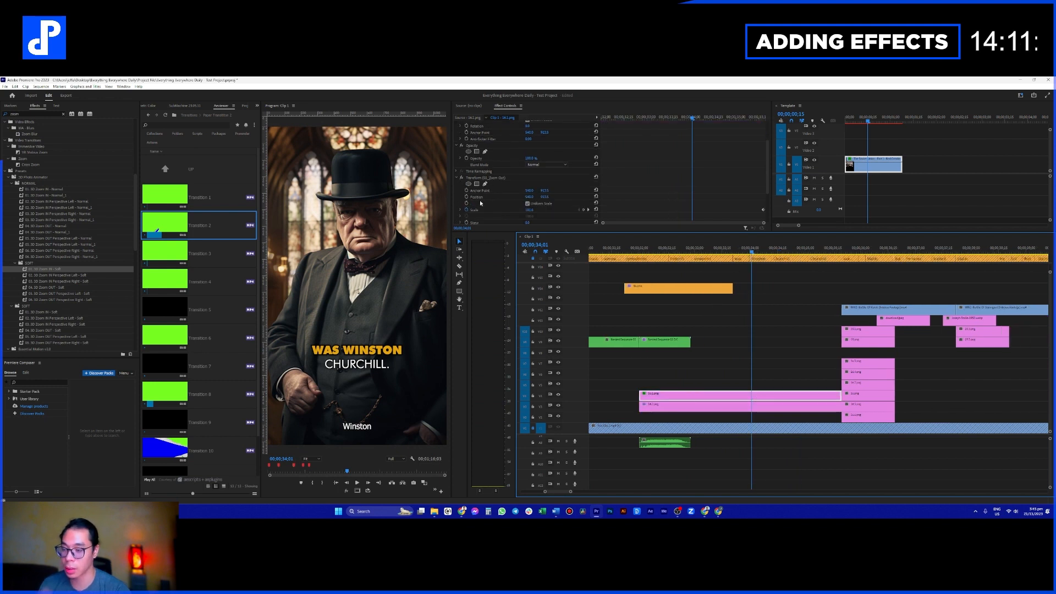
scroll(458, 181, up, 2)
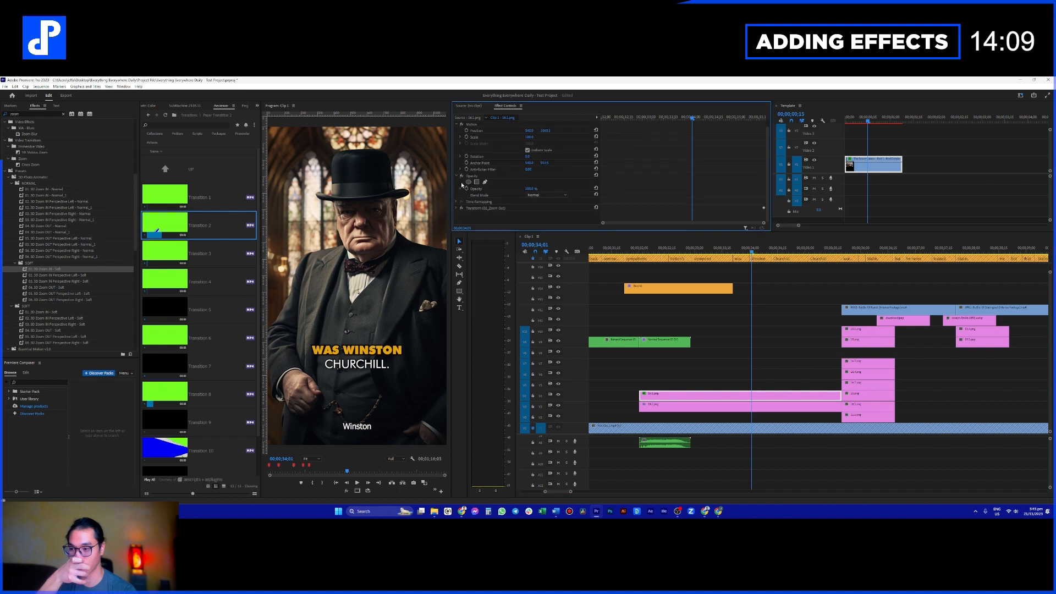
click(258, 106)
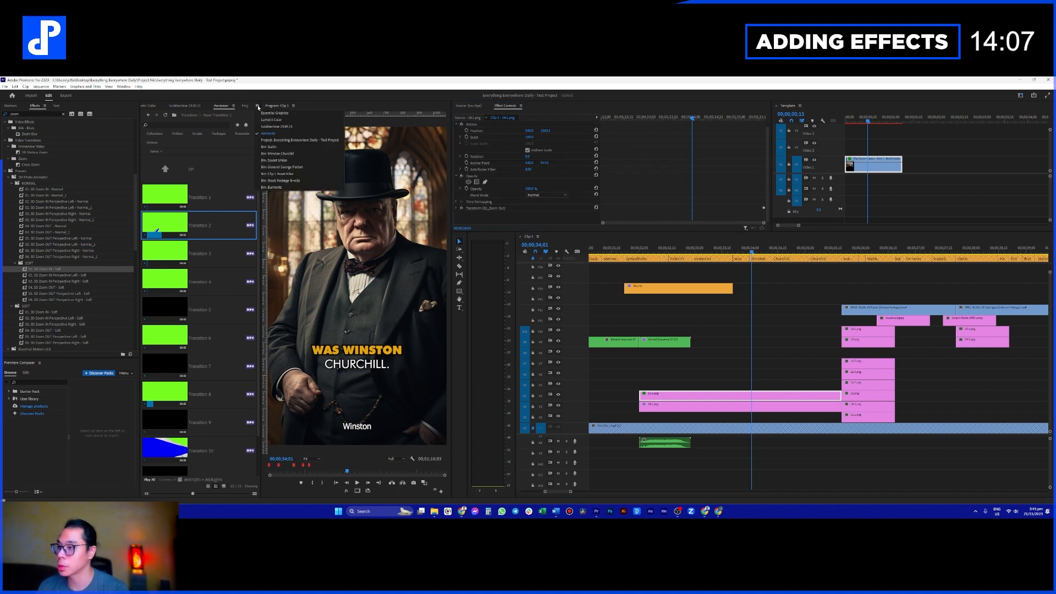
click(257, 107)
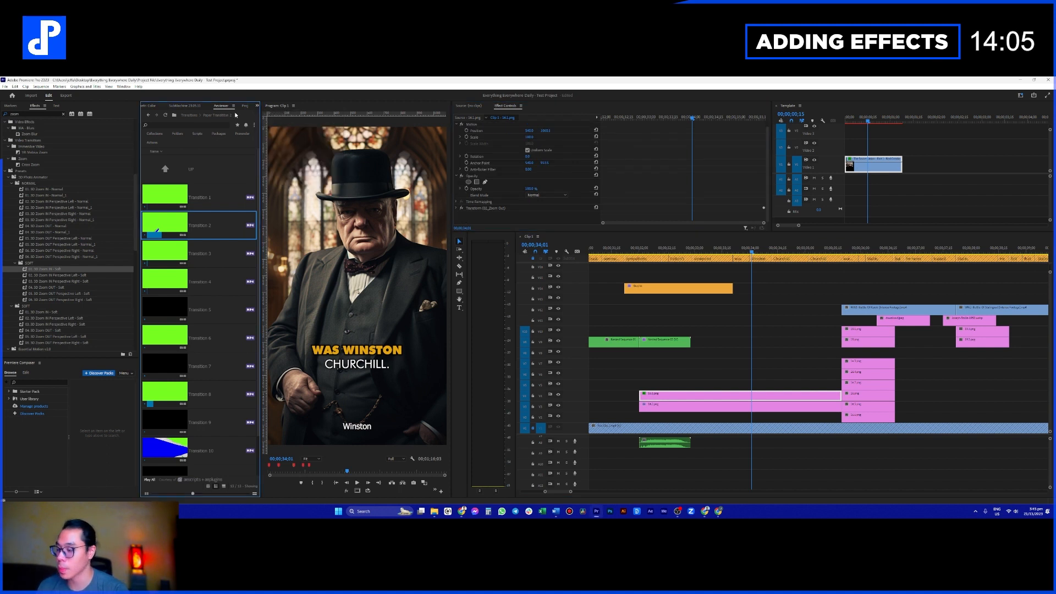
scroll(234, 109, up, 2)
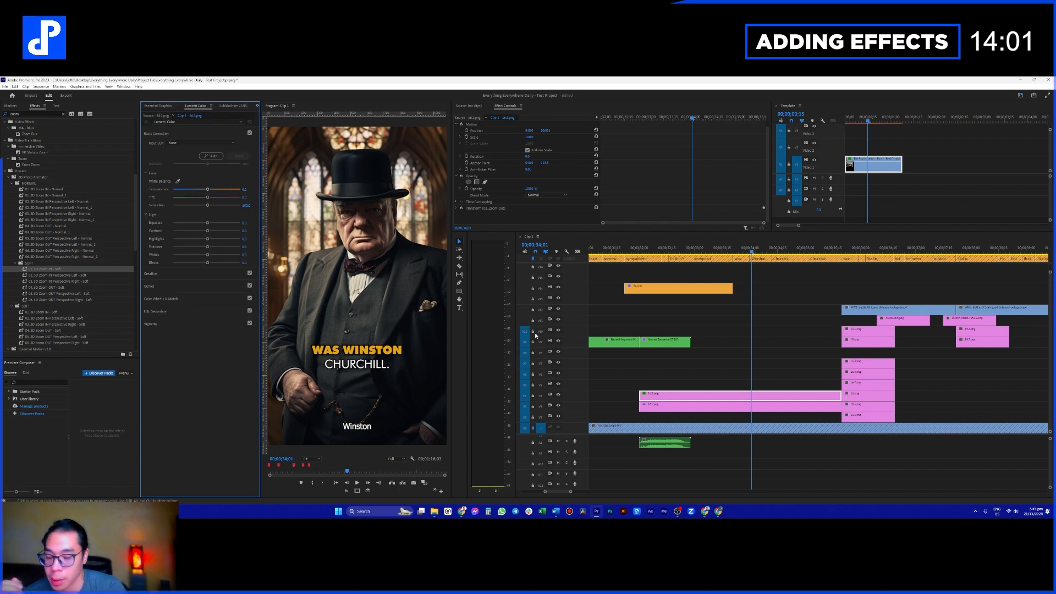
mouse_move(200, 223)
mouse_down()
mouse_move(173, 223)
mouse_move(202, 231)
mouse_up()
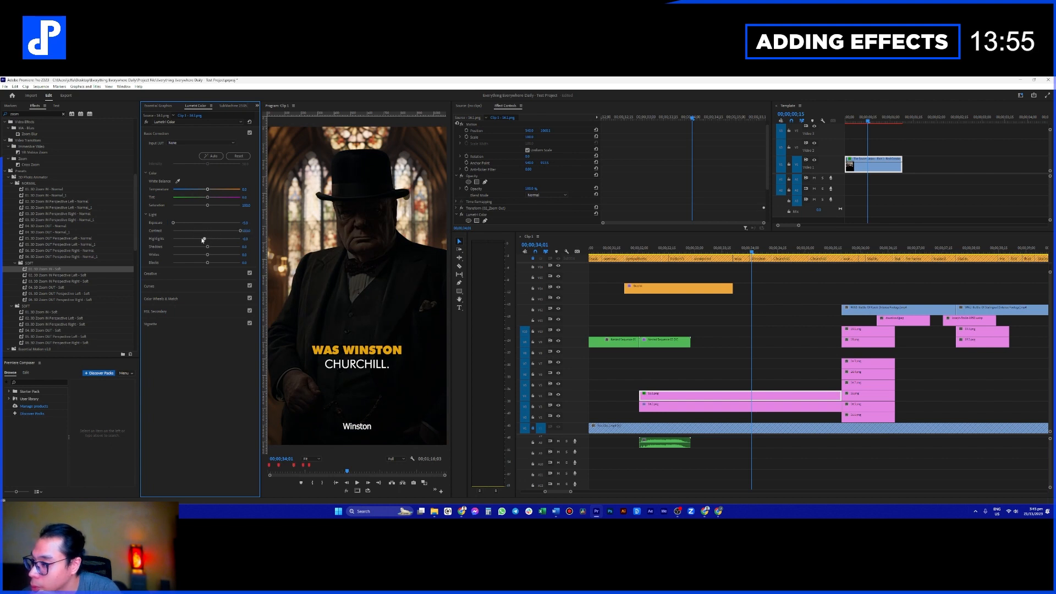
drag(191, 239, 192, 263)
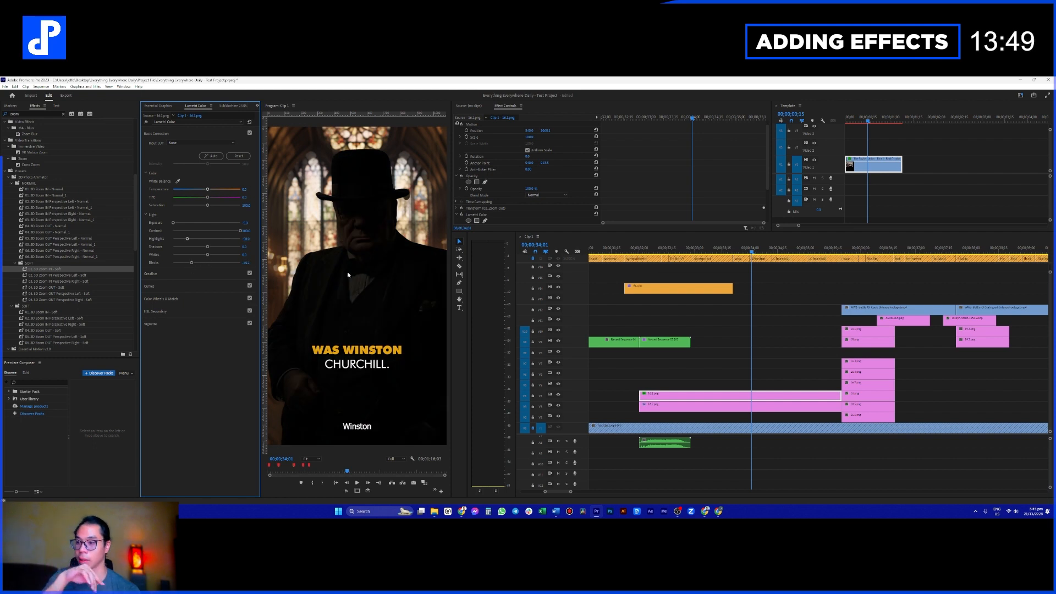
Step: Expand the clip's Lumetri Basic Correction settings and start keyframing Exposure, Contrast, Highlights and Blacks at the playhead
scroll(626, 182, down, 3)
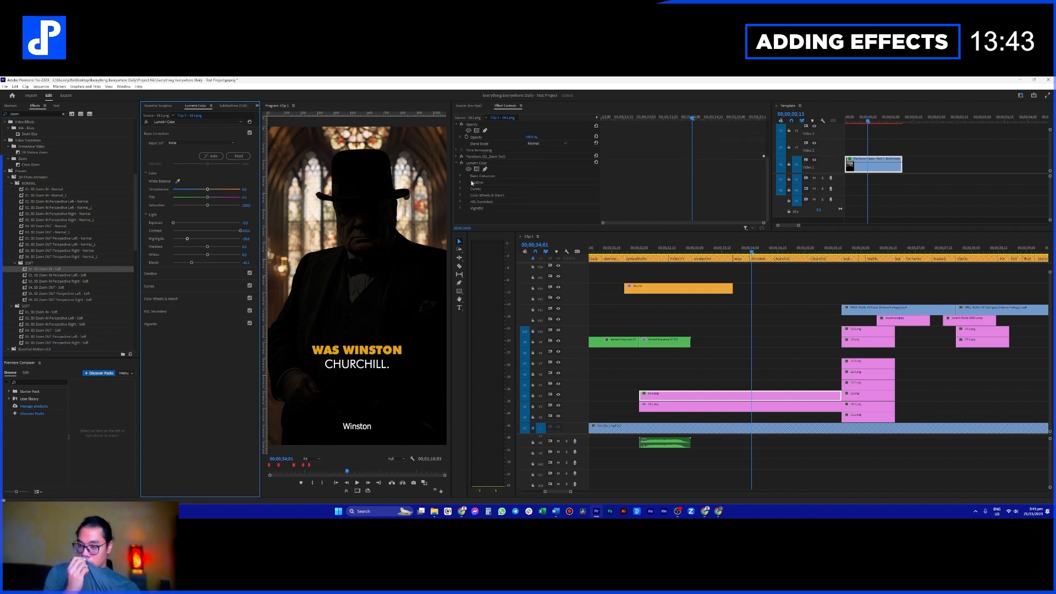
click(460, 176)
scroll(536, 198, down, 3)
scroll(700, 173, up, 5)
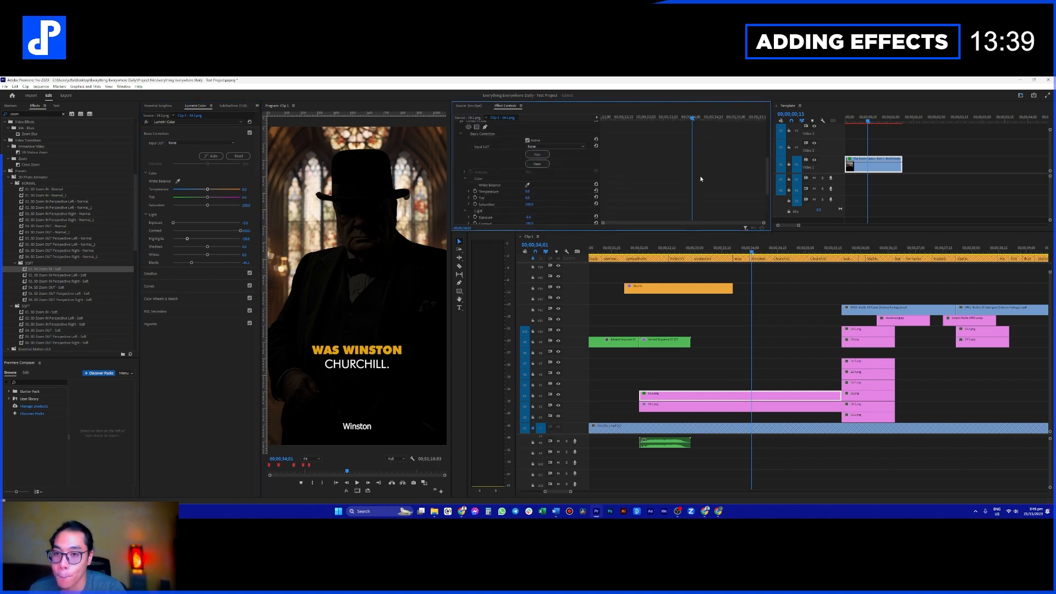
scroll(687, 184, down, 2)
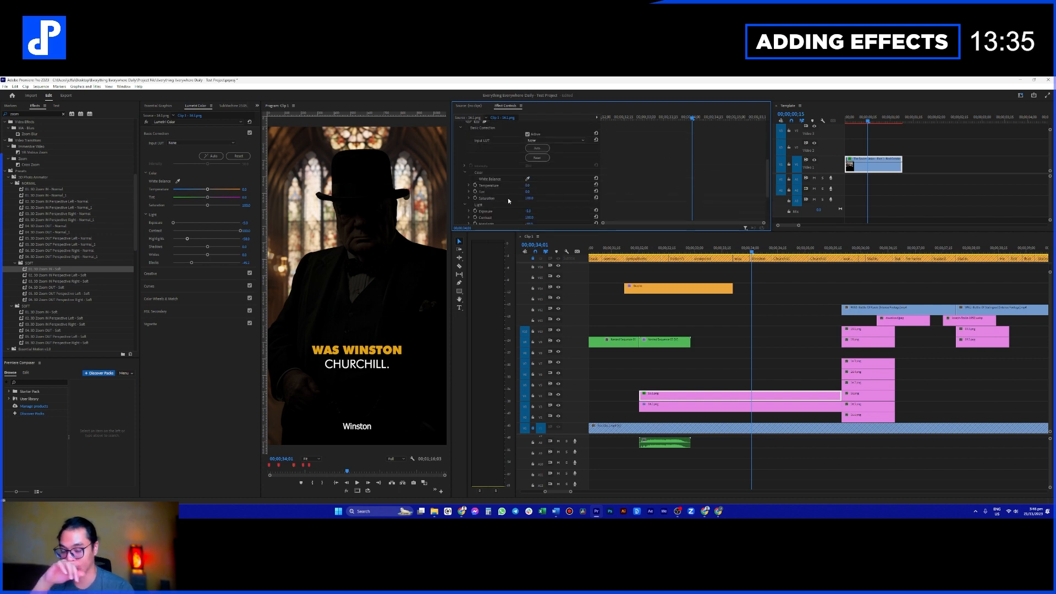
scroll(501, 202, down, 2)
scroll(498, 203, down, 2)
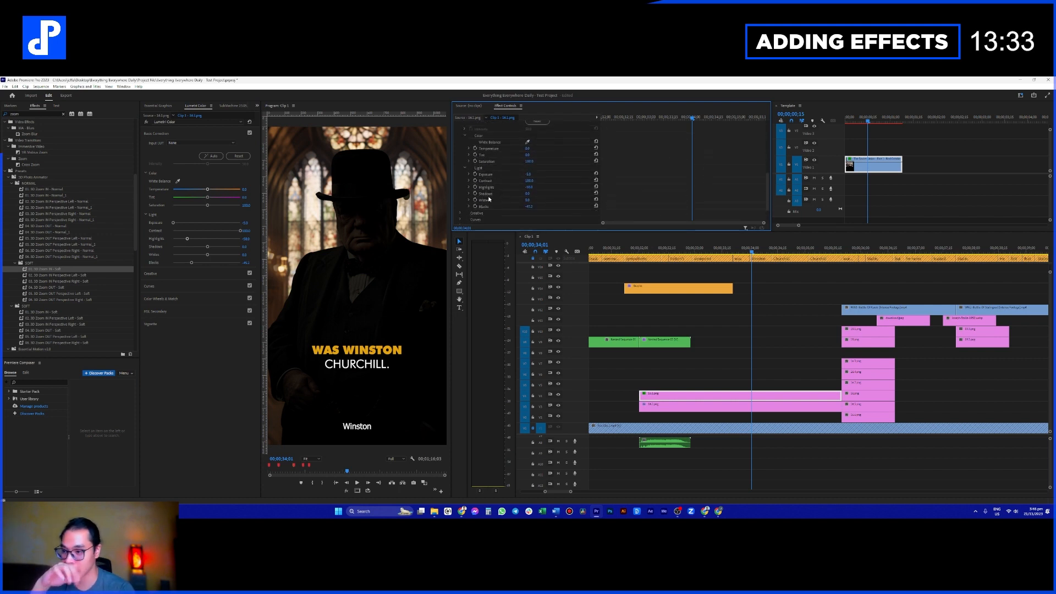
click(475, 174)
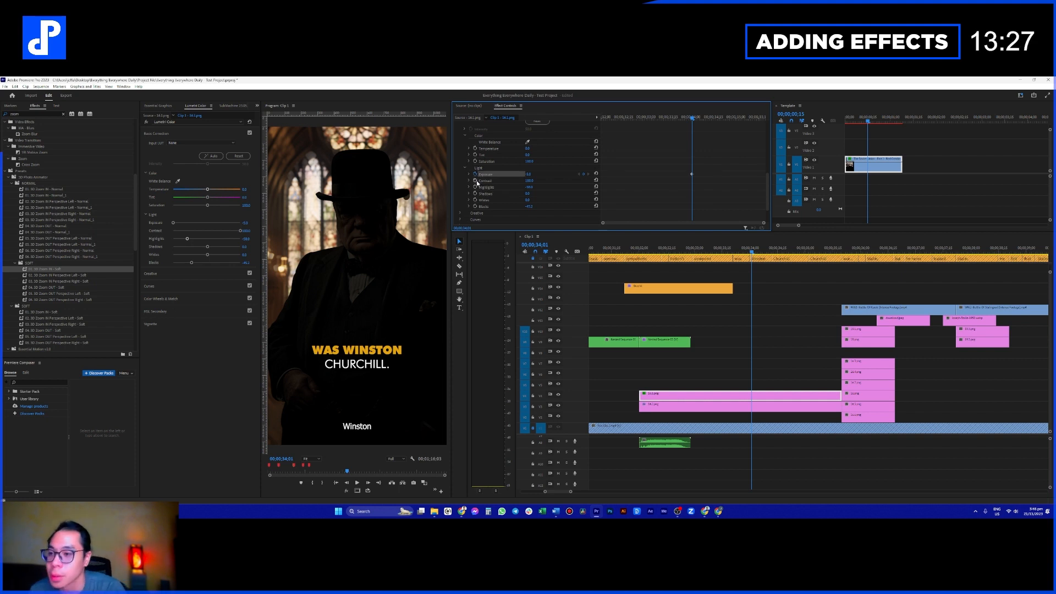
click(476, 187)
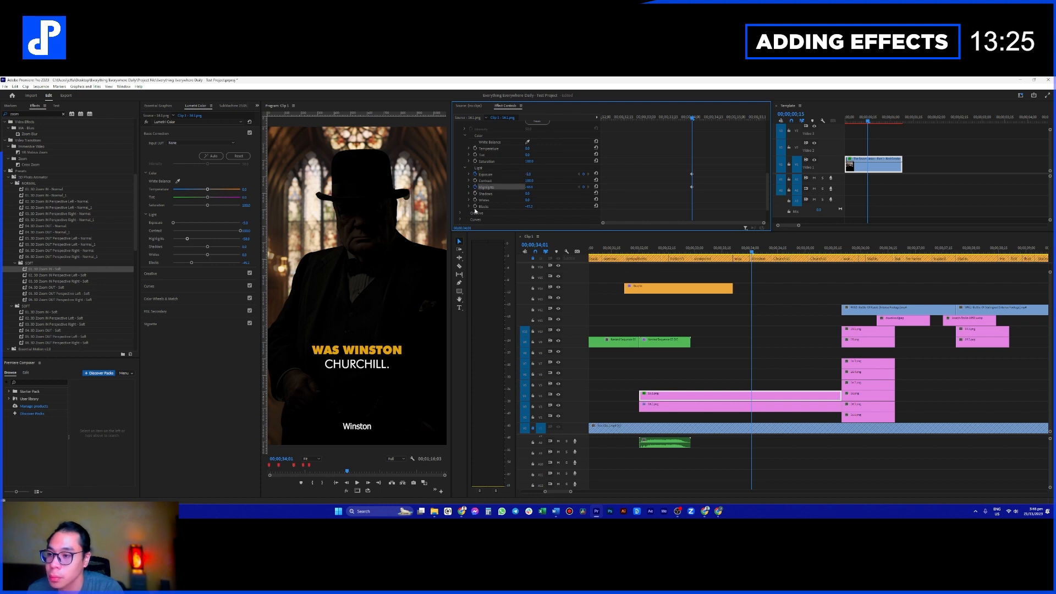
click(476, 206)
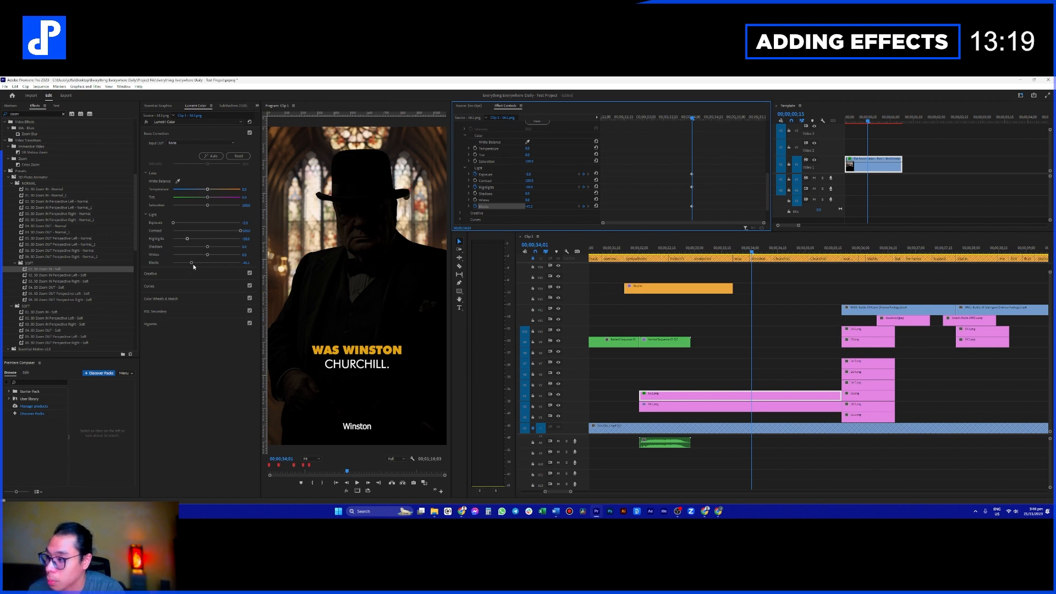
click(475, 180)
Step: Move the four silhouette keyframes earlier and reset Exposure, Contrast, Highlights and Blacks to their defaults at the playhead
drag(678, 166, 700, 217)
drag(692, 181, 665, 179)
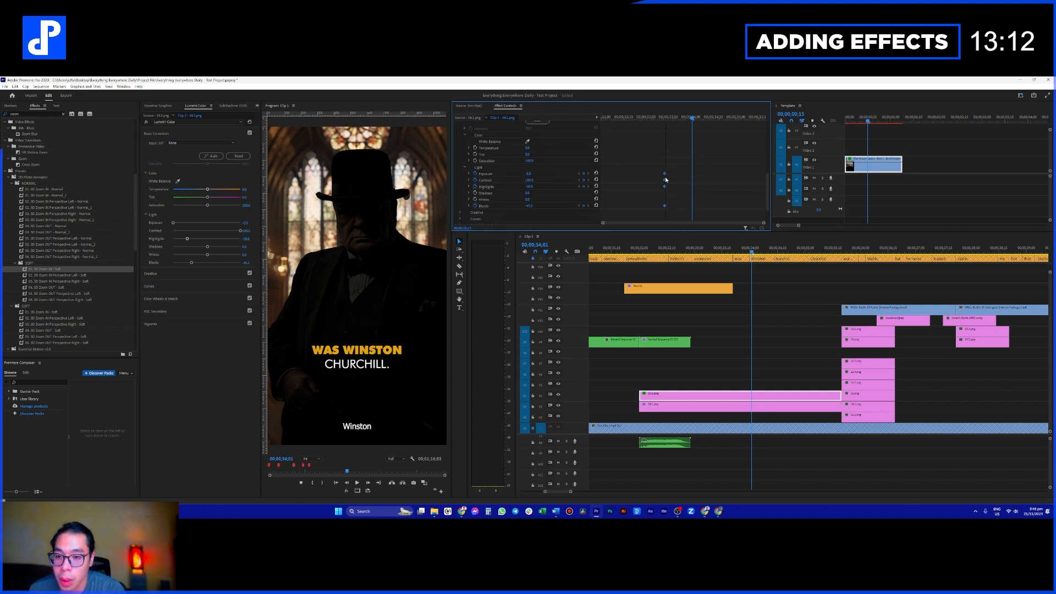
click(596, 174)
click(596, 181)
click(596, 186)
click(596, 205)
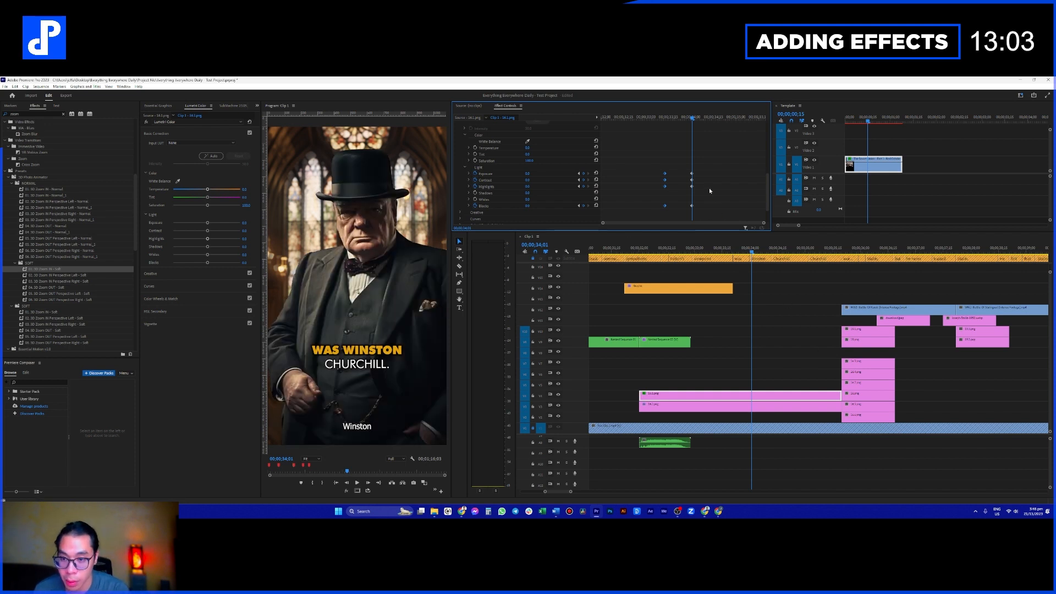
Step: Play back the Churchill scene to check the reveal from silhouette to full light
click(712, 251)
mouse_move(714, 251)
mouse_down()
mouse_move(782, 252)
mouse_move(725, 252)
mouse_up()
key(space)
key(space)
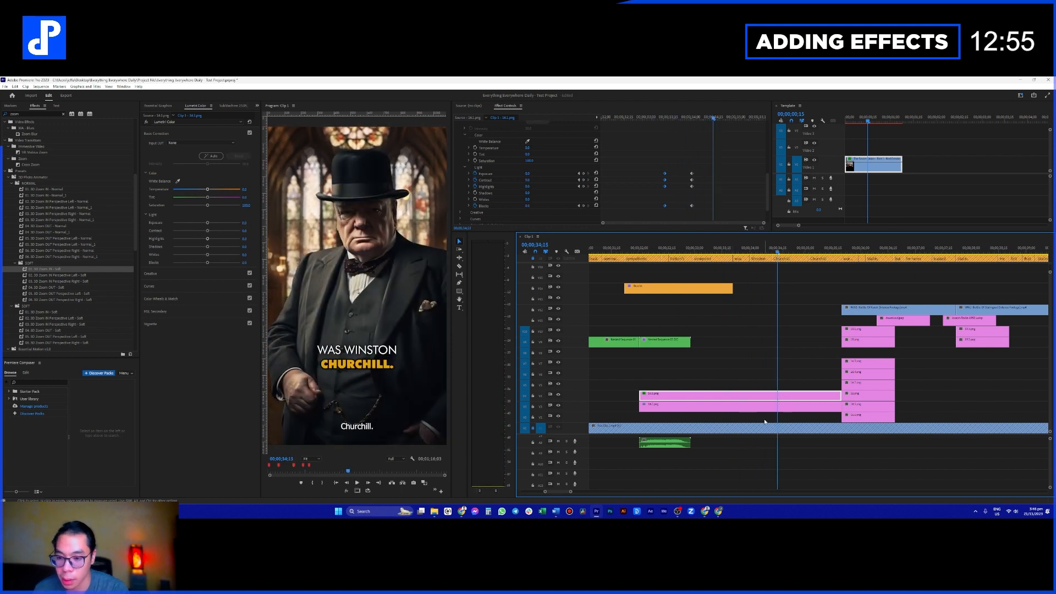
Step: Reveal the upper Churchill clip's source image in its project bin and launch Photoshop
right_click(741, 397)
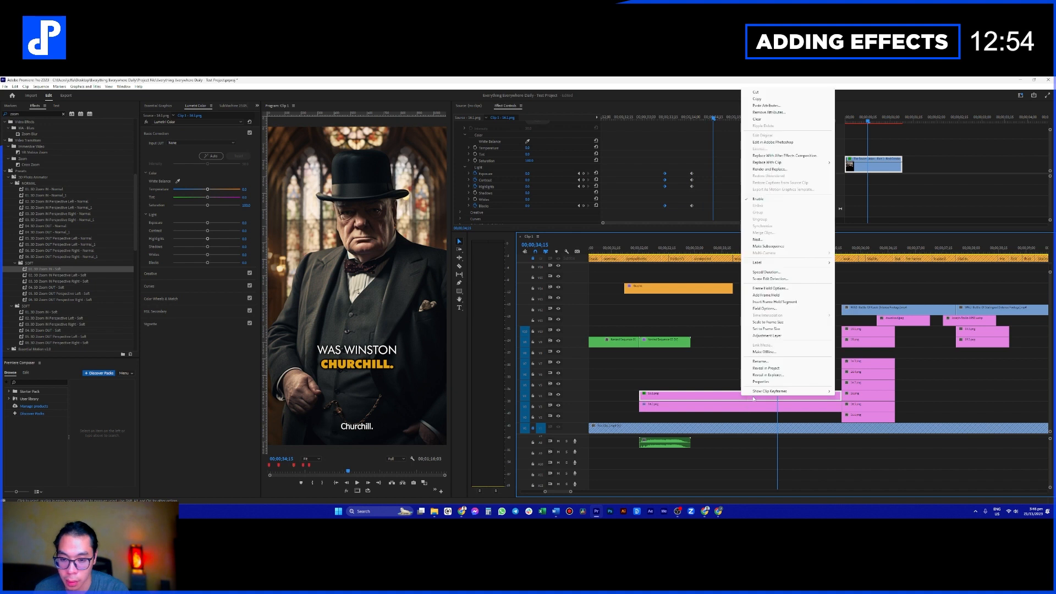
click(780, 369)
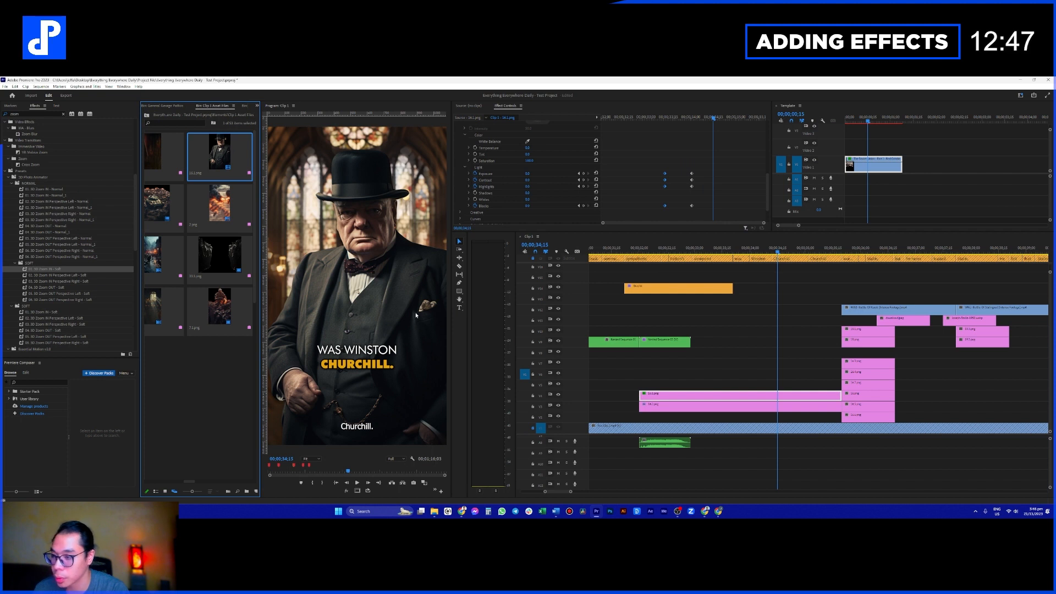
key(Print)
drag(383, 169, 438, 212)
key(ctrl+c)
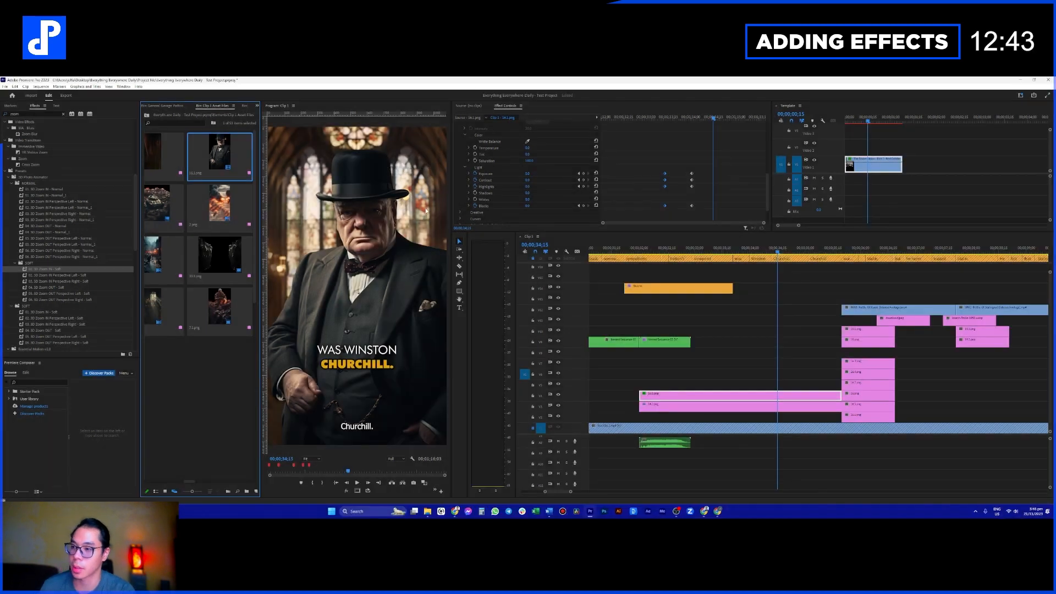
click(609, 511)
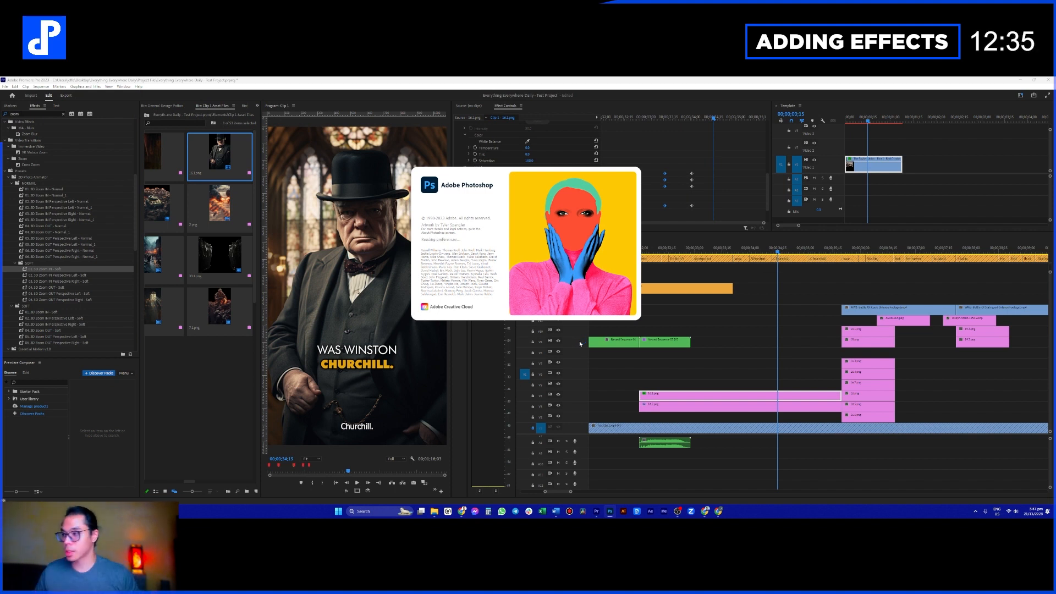
key(alt+Tab)
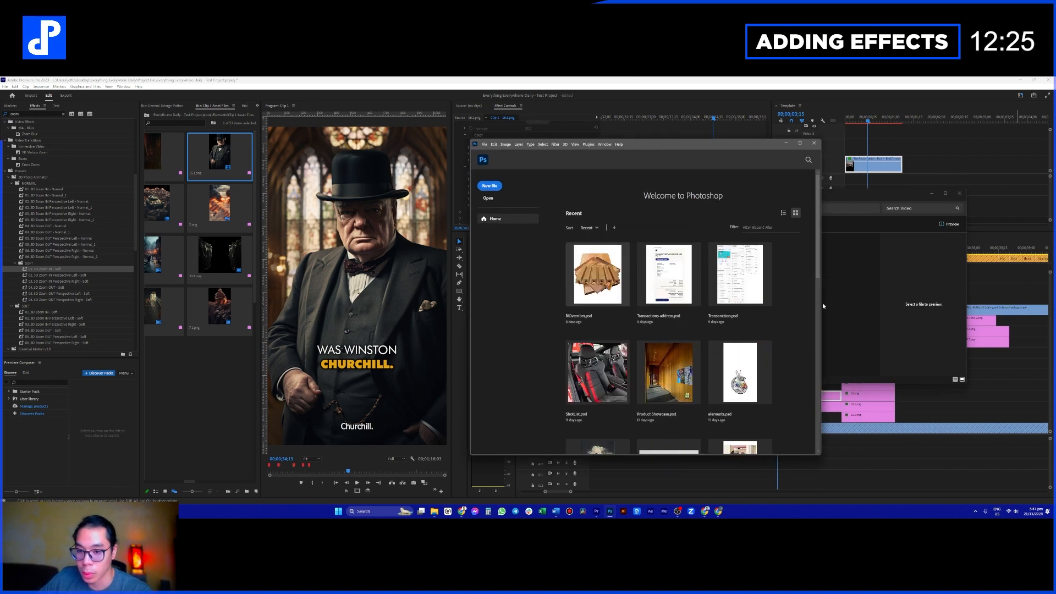
Step: Bring the File Explorer window in front of Photoshop and open the Desktop folder to find the project folder
click(542, 166)
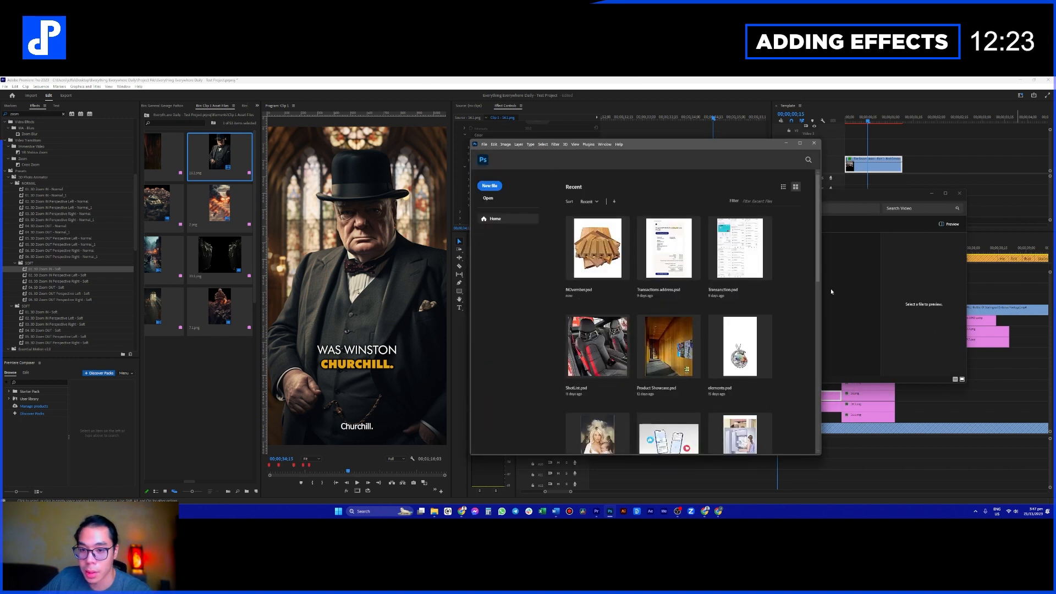
click(768, 280)
drag(767, 201, 608, 236)
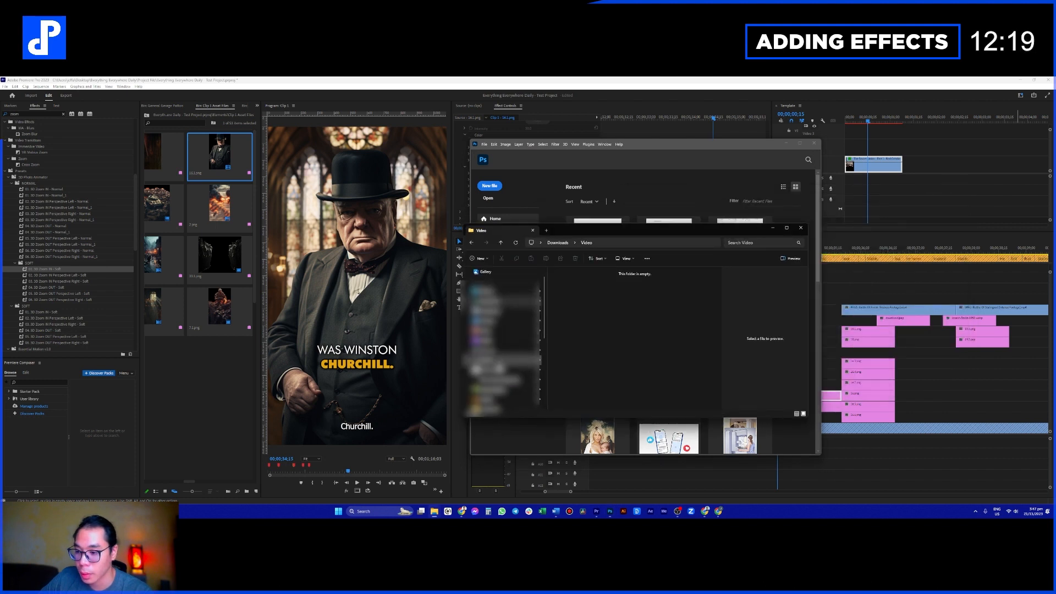
click(503, 296)
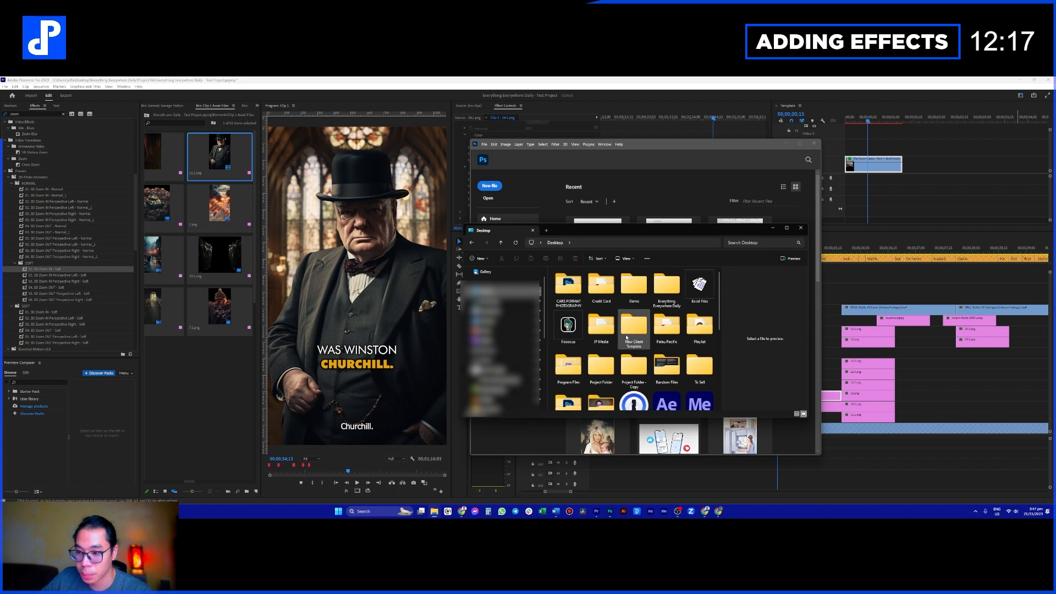
scroll(602, 344, down, 2)
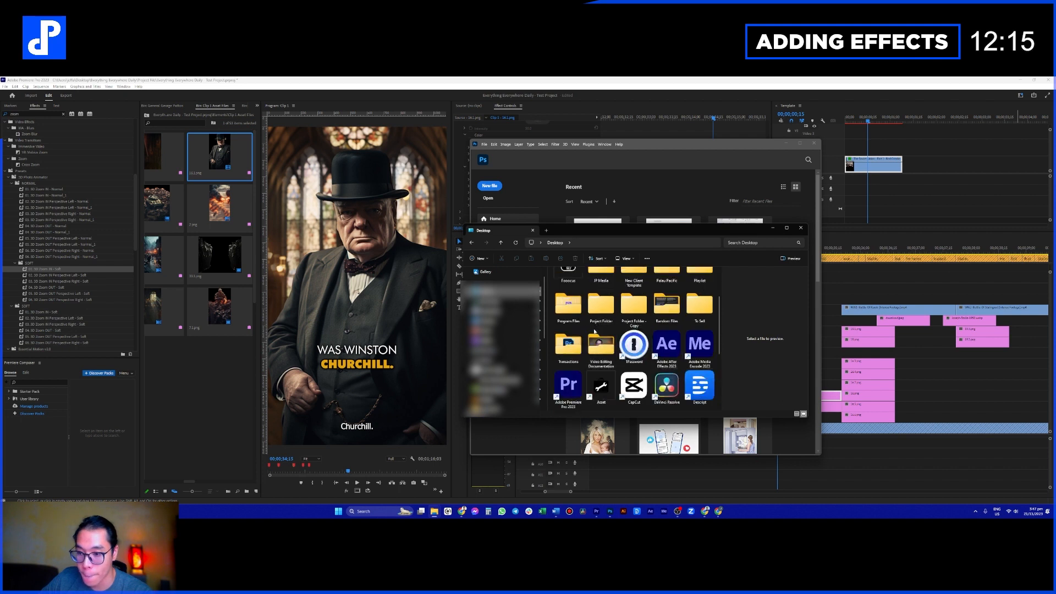
scroll(649, 346, up, 2)
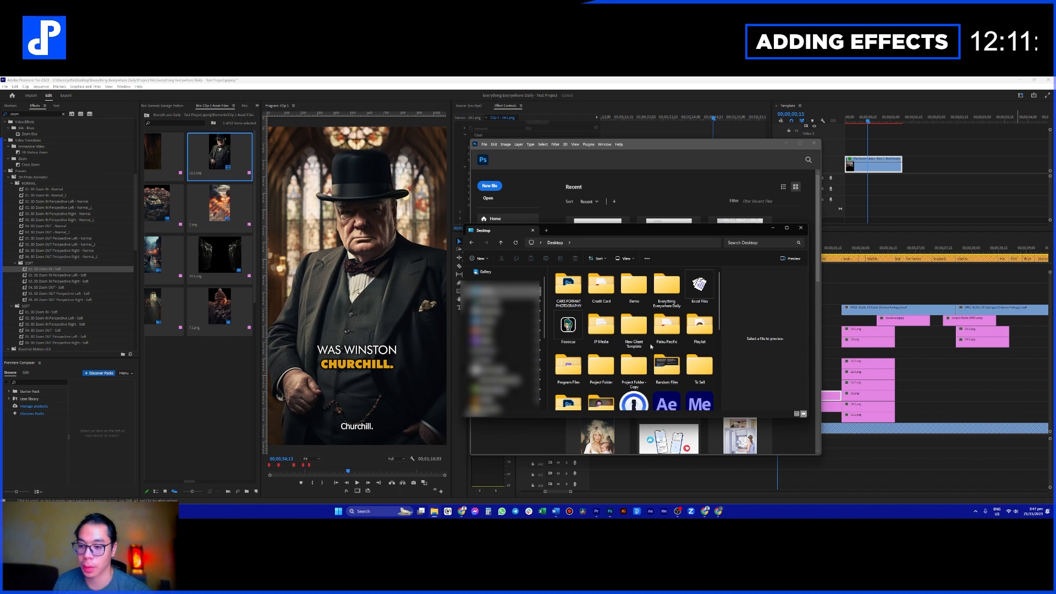
Step: Check the contents of the Everything Everywhere Daily folder and pin that folder to Quick access
double_click(668, 291)
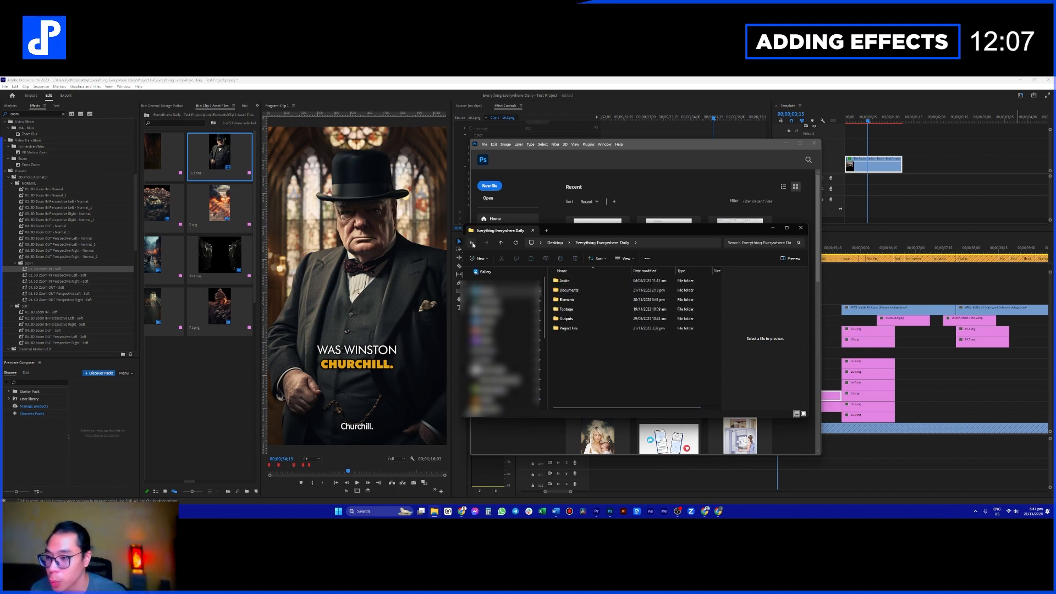
click(472, 243)
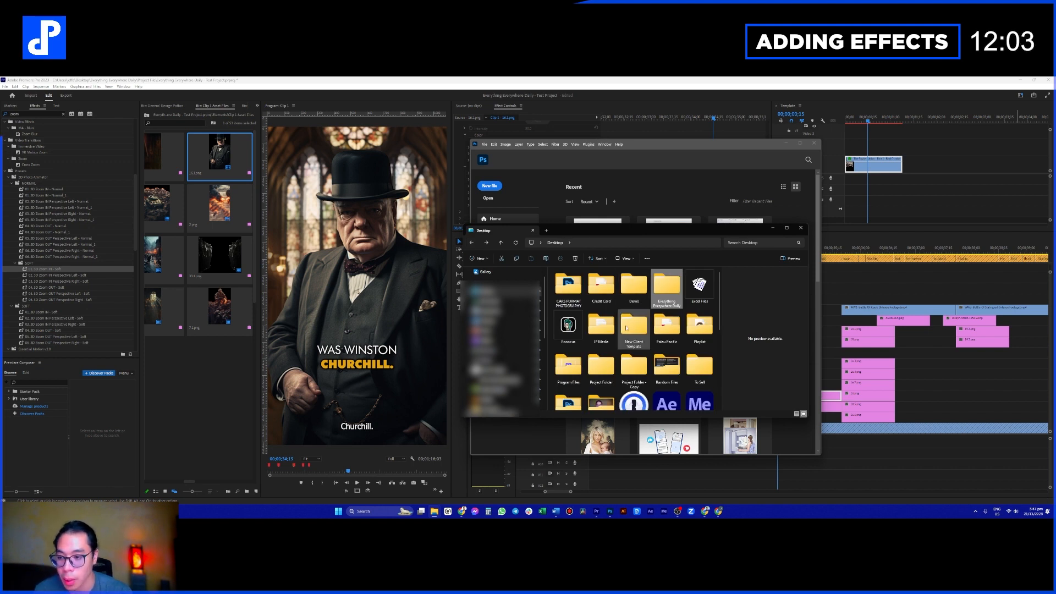
right_click(668, 289)
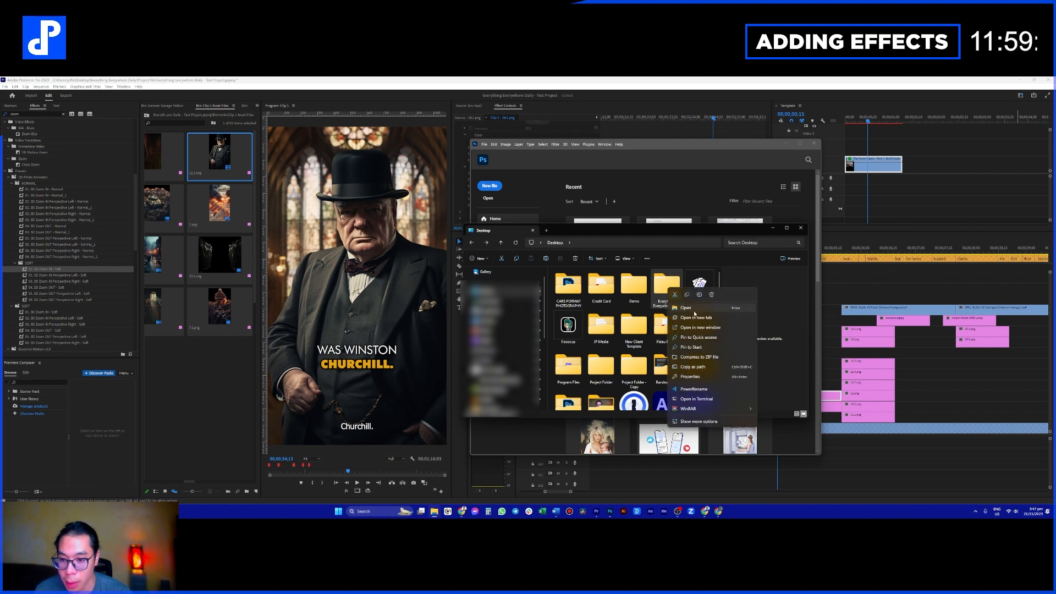
click(711, 338)
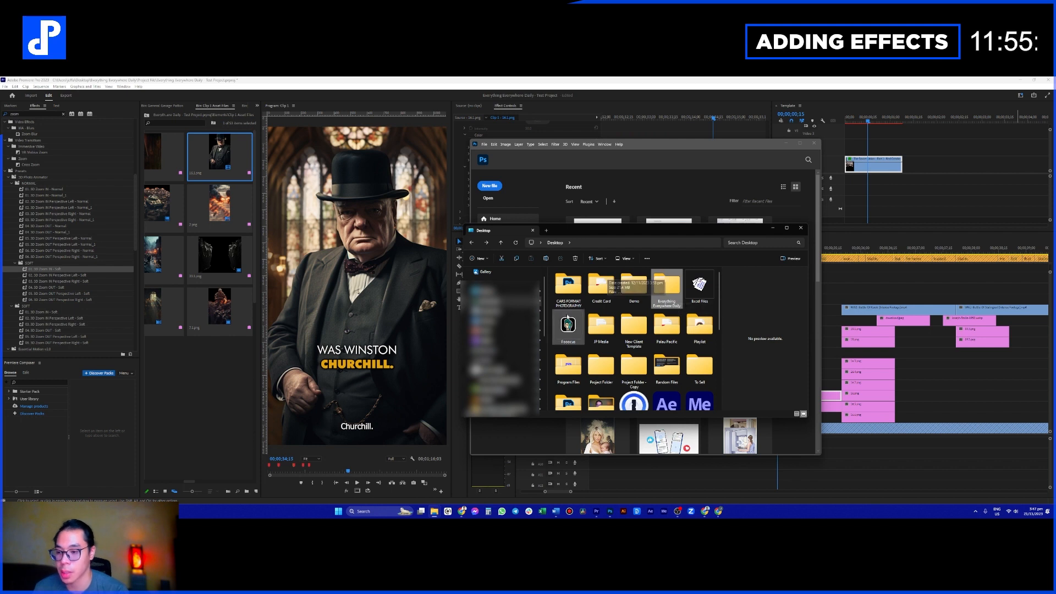
scroll(514, 347, down, 3)
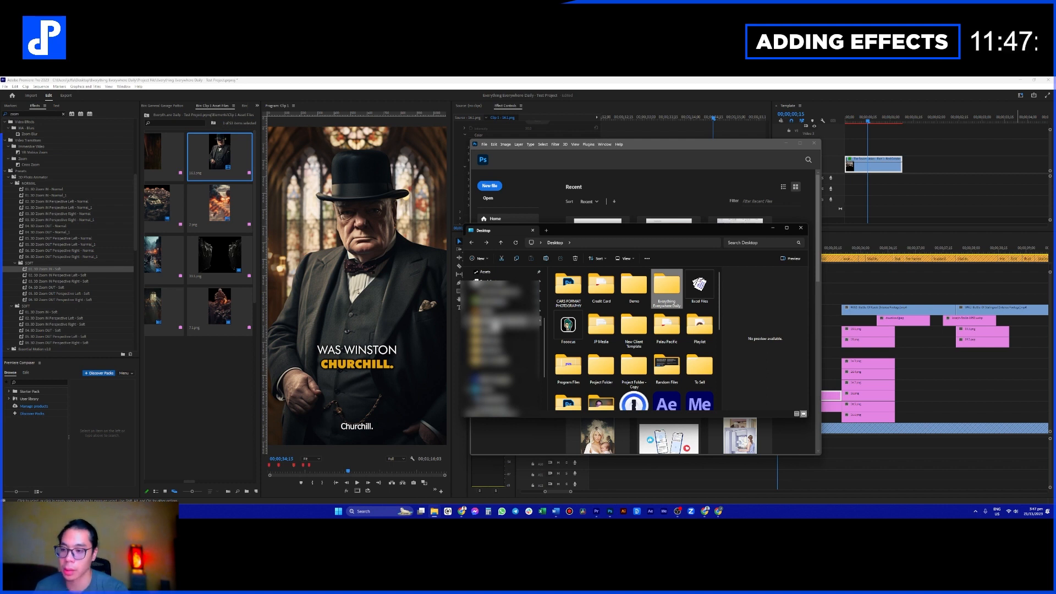
Step: Open Midjourney.psd in Photoshop from the Everything Everywhere Daily project's Elements > Clip 1 > Midjourney folder
double_click(666, 286)
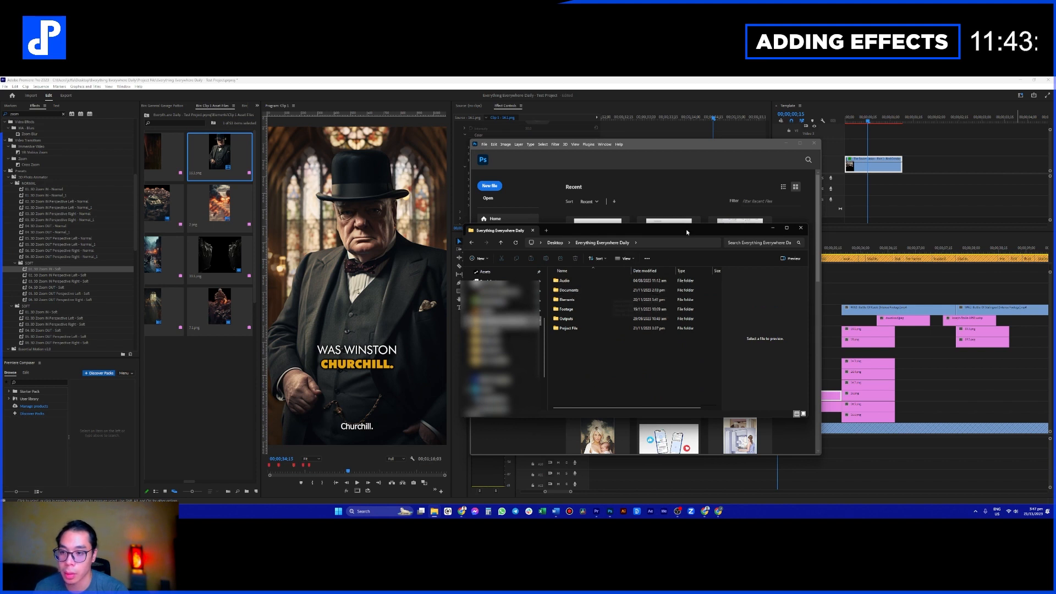
click(573, 301)
double_click(578, 301)
double_click(578, 282)
double_click(578, 301)
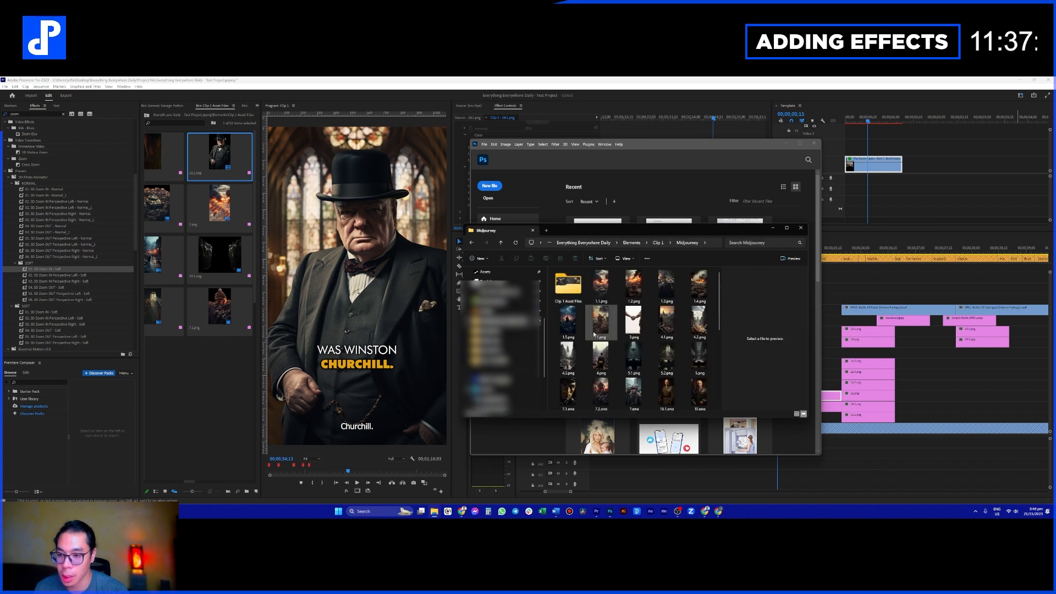
click(664, 389)
double_click(665, 389)
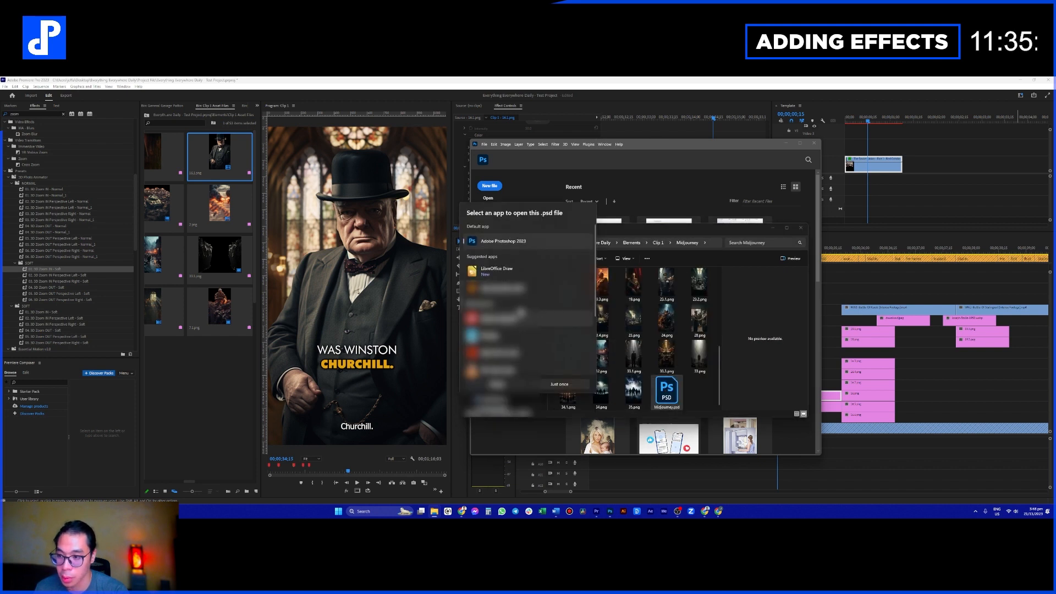
click(513, 385)
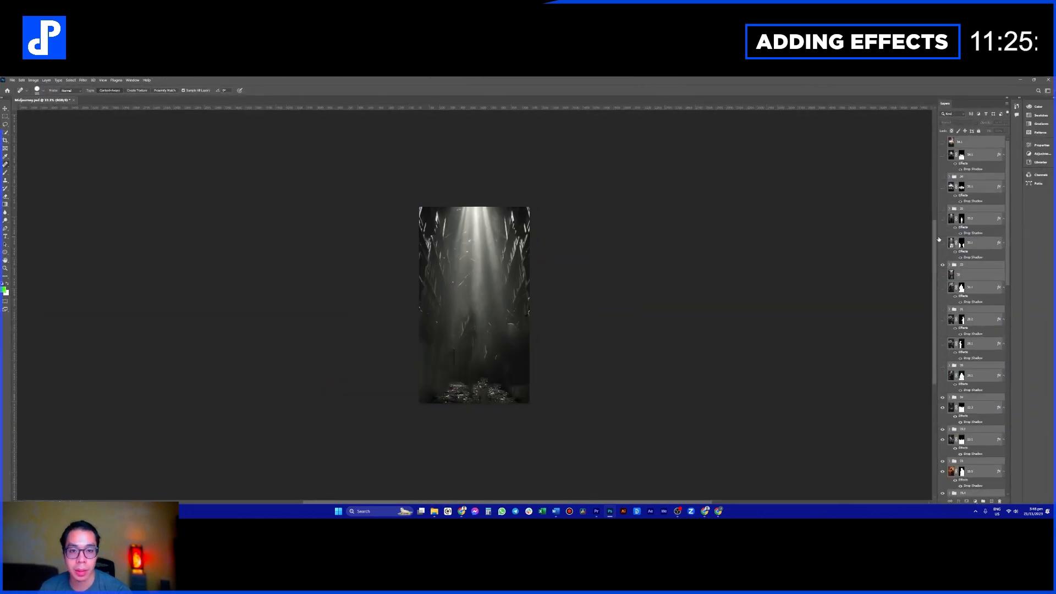
Step: Hide the layers and groups stacked above the Churchill portrait, including the light-ray cave background group
click(980, 240)
scroll(981, 241, down, 10)
drag(880, 79, 846, 78)
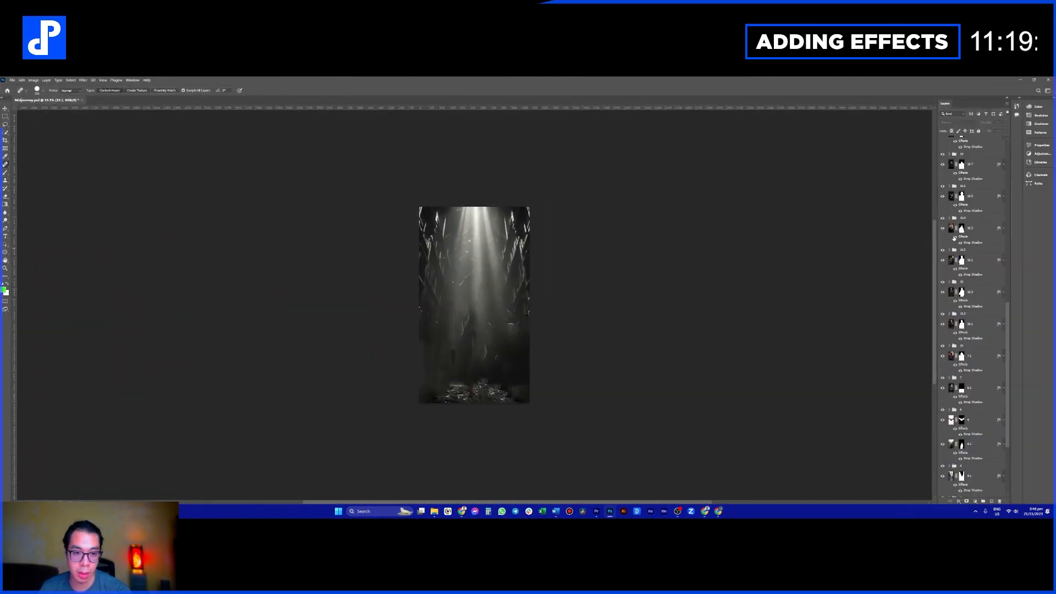
drag(941, 205, 942, 363)
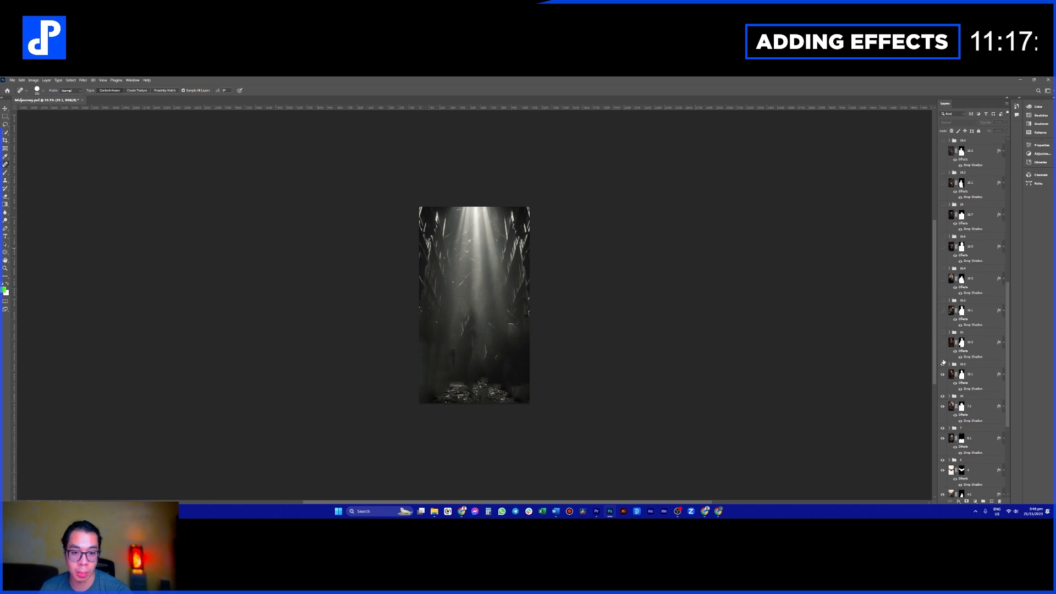
scroll(947, 220, up, 3)
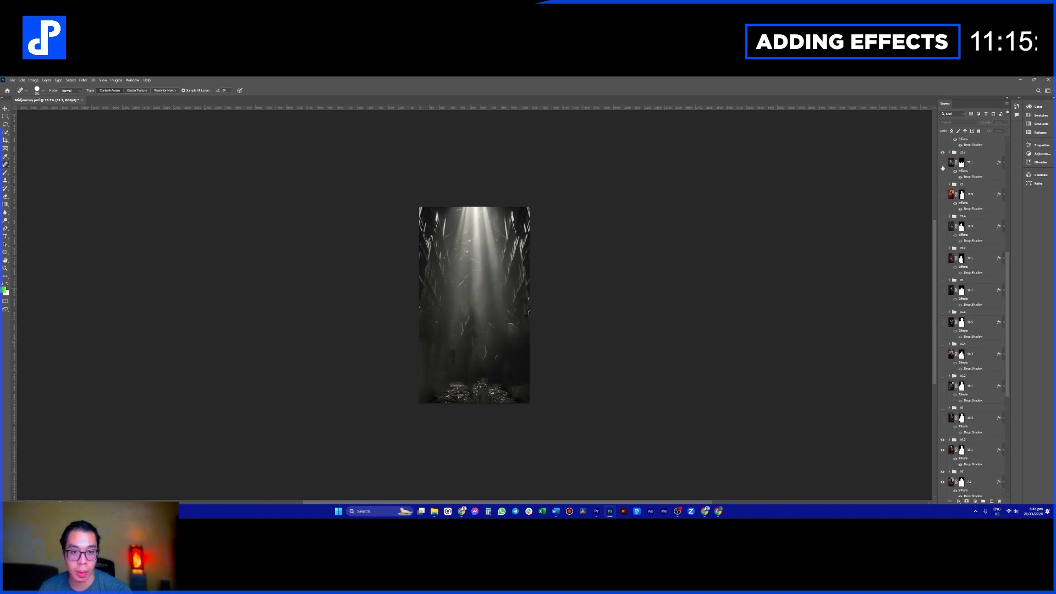
scroll(956, 176, up, 2)
scroll(947, 198, up, 8)
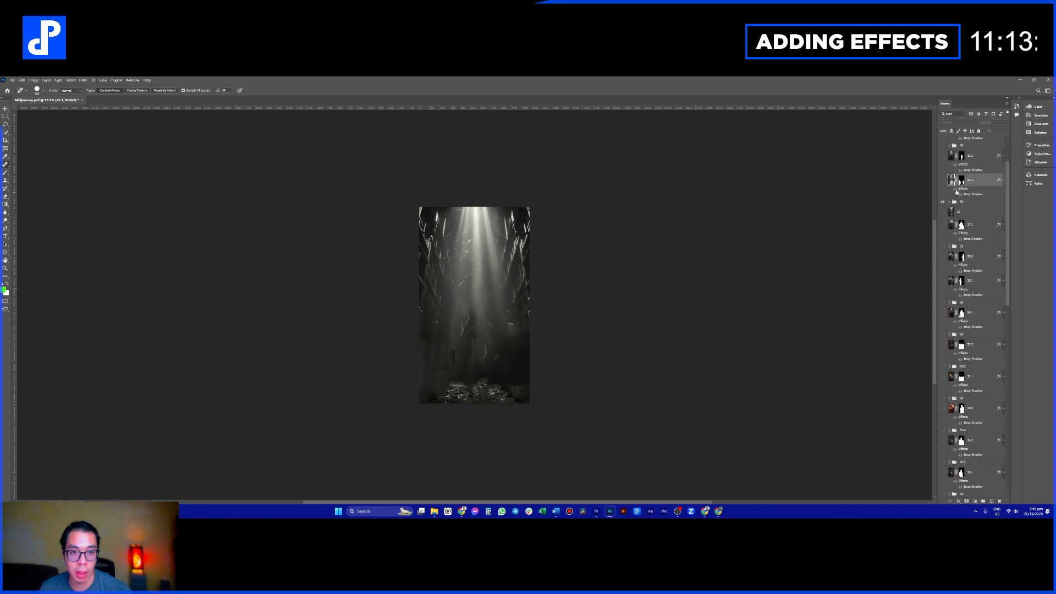
click(943, 228)
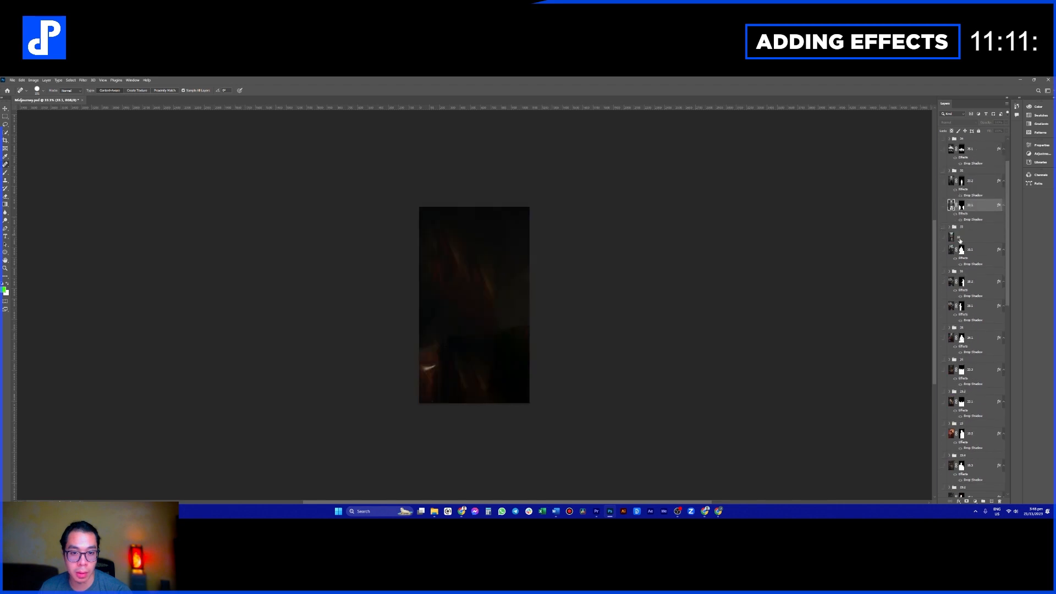
Step: Hide the chandelier background group, then show and select the 16.1 Churchill cutout layer
scroll(941, 220, down, 15)
scroll(944, 214, up, 2)
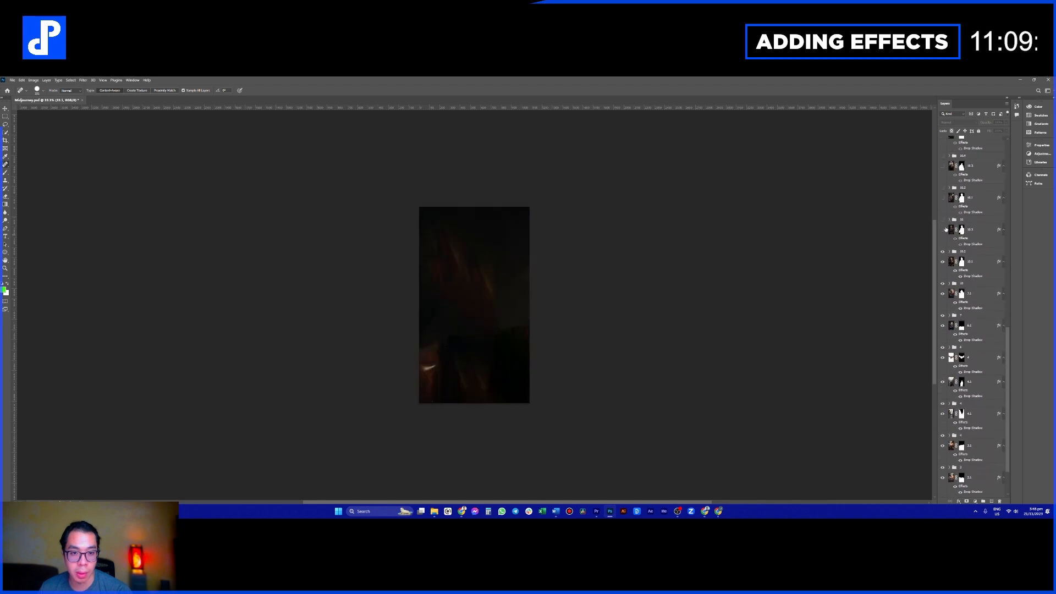
click(943, 219)
click(942, 220)
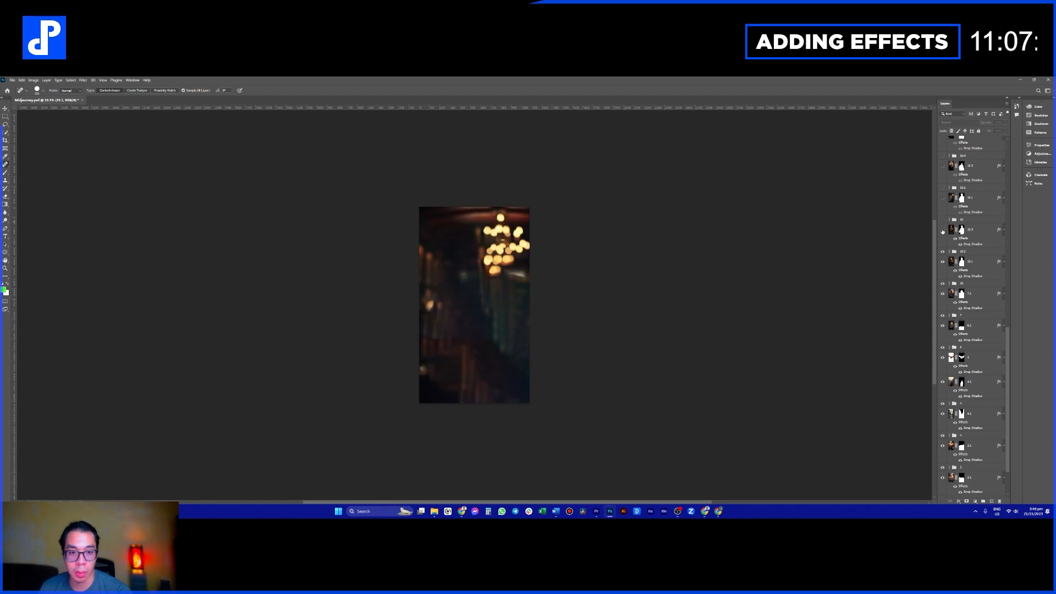
click(942, 229)
click(942, 198)
click(965, 198)
Step: Brush on the 16.1 layer mask to remove the bright background remnants beside Churchill's hat brim and ear
key(z)
drag(469, 238, 765, 221)
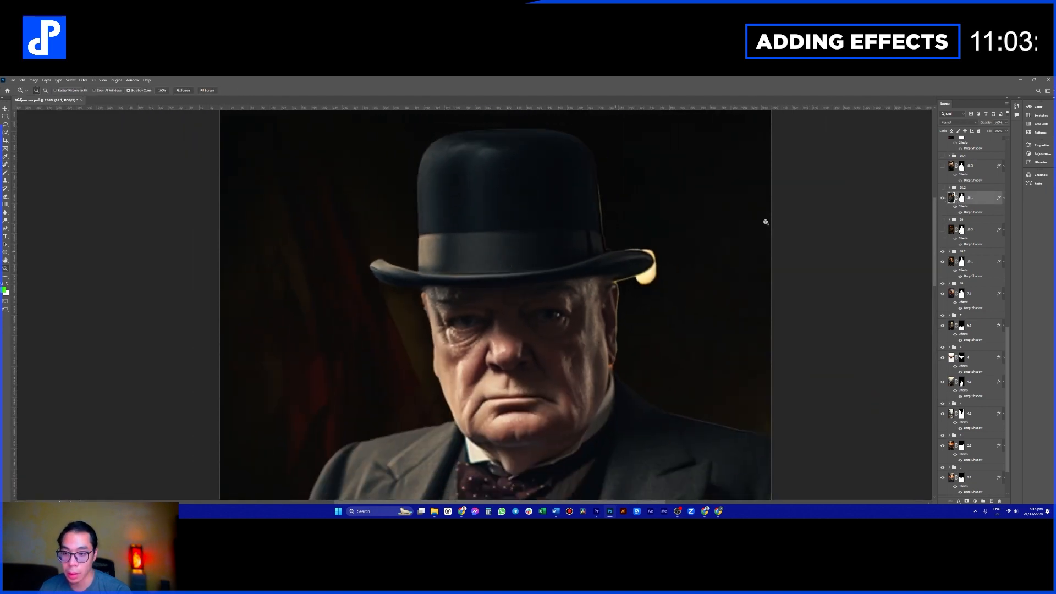
click(961, 198)
key(b)
mouse_move(707, 307)
mouse_down()
mouse_move(653, 318)
mouse_move(641, 286)
mouse_move(665, 274)
mouse_move(660, 239)
mouse_move(618, 216)
mouse_move(589, 224)
mouse_move(661, 240)
mouse_move(679, 275)
mouse_move(674, 308)
mouse_move(605, 346)
mouse_move(615, 346)
mouse_up()
key(z)
click(650, 250)
key(b)
key(z)
mouse_move(654, 395)
mouse_down()
mouse_move(605, 391)
mouse_move(627, 223)
mouse_move(655, 240)
mouse_move(632, 365)
mouse_move(638, 354)
mouse_up()
key(b)
scroll(646, 355, up, 1)
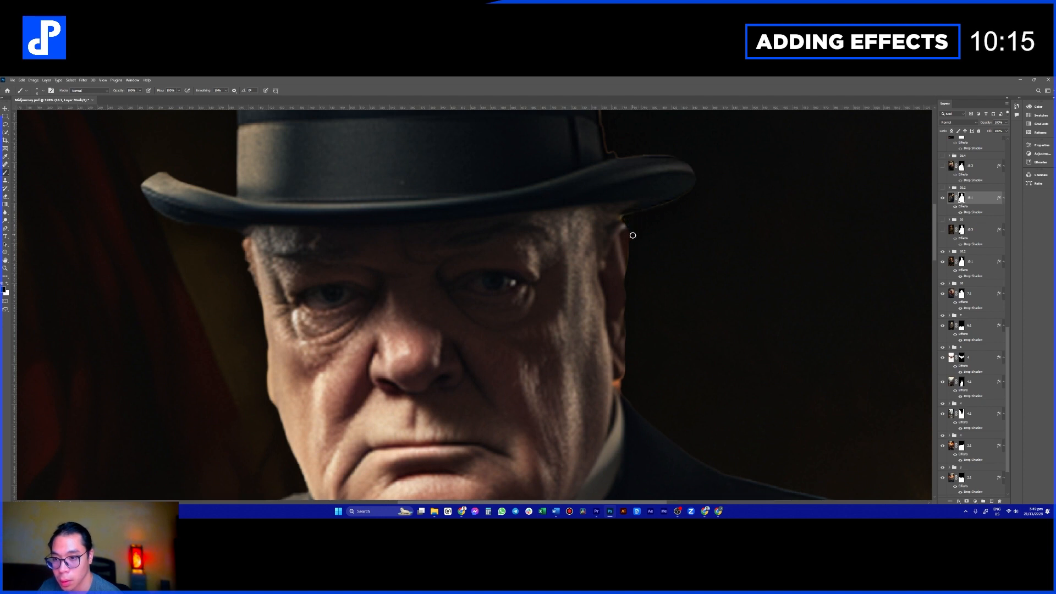
Step: Paint the 16.1 layer mask along the edge of the hat's crown and brim to remove the thin light fringe
drag(686, 215, 655, 384)
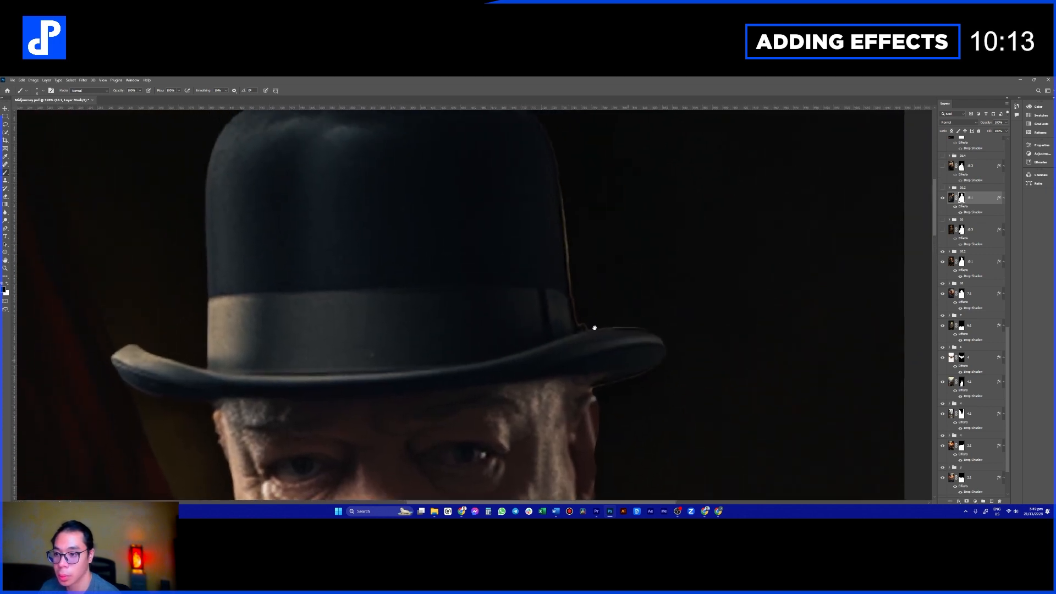
drag(594, 327, 566, 372)
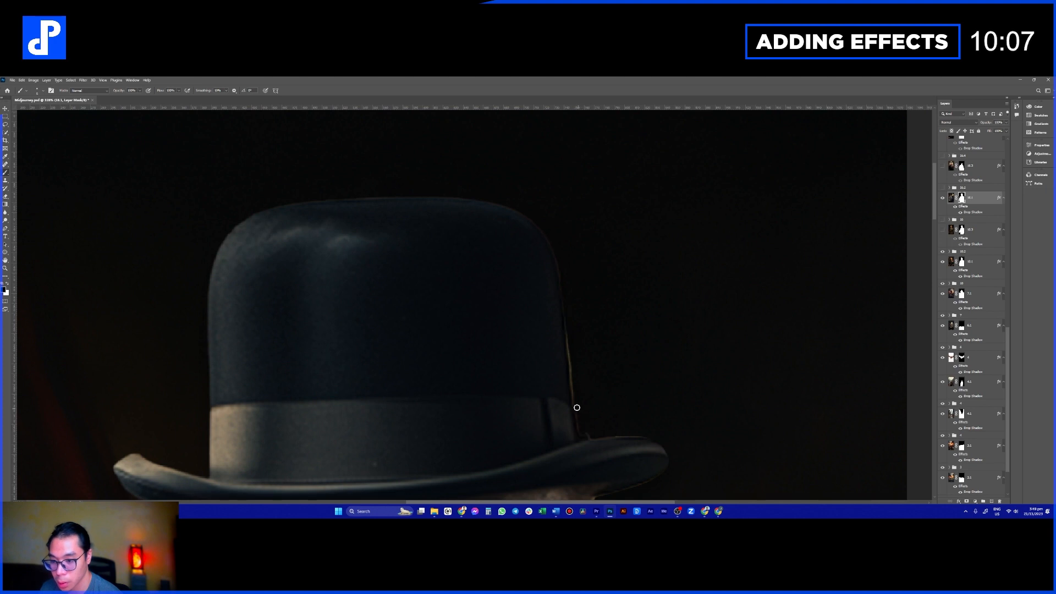
shift+click(564, 316)
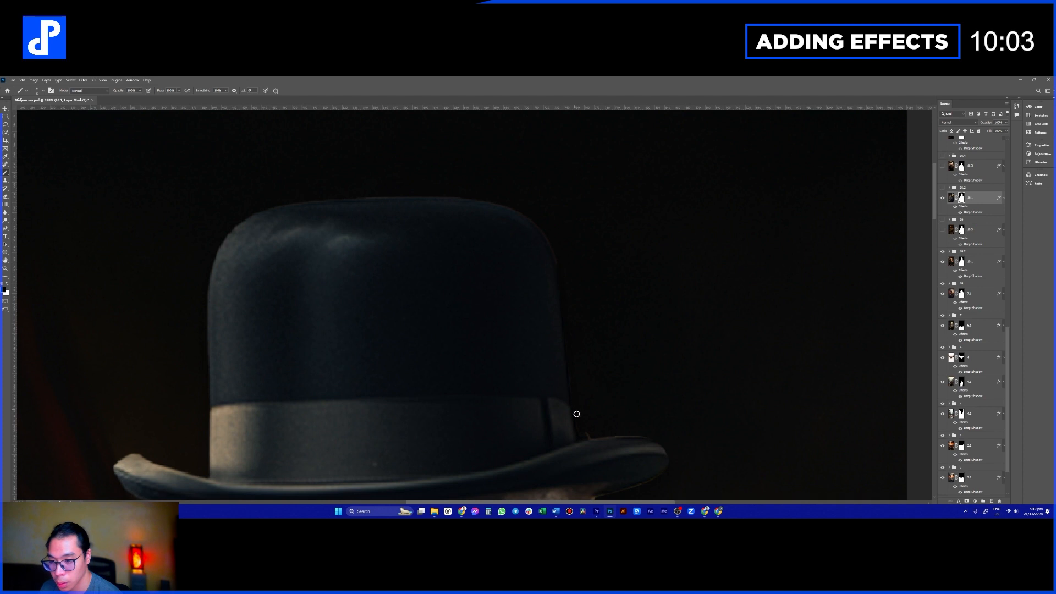
shift+click(636, 435)
Step: Export the cleaned 16.1 layer as a PNG into Clip 1 Asset Files, replacing the existing 16.1.png
key(z)
drag(718, 370, 691, 295)
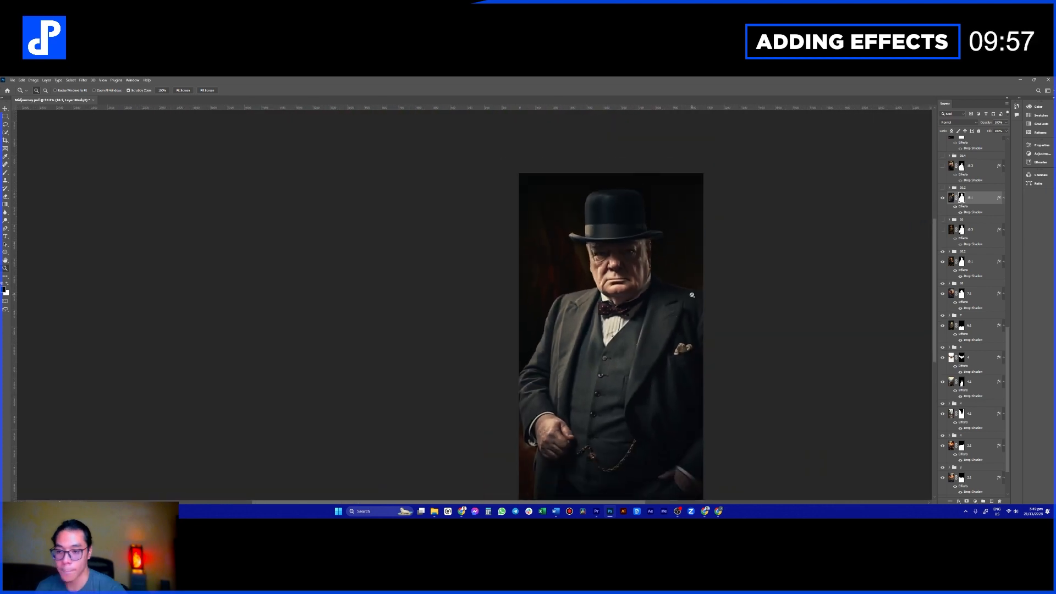
right_click(989, 203)
click(991, 245)
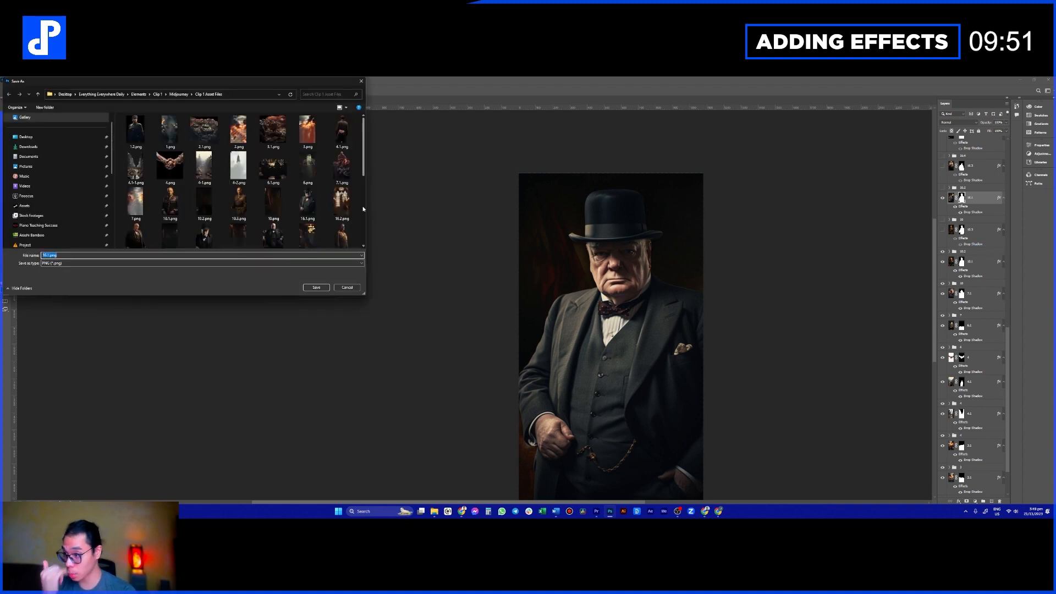
double_click(315, 210)
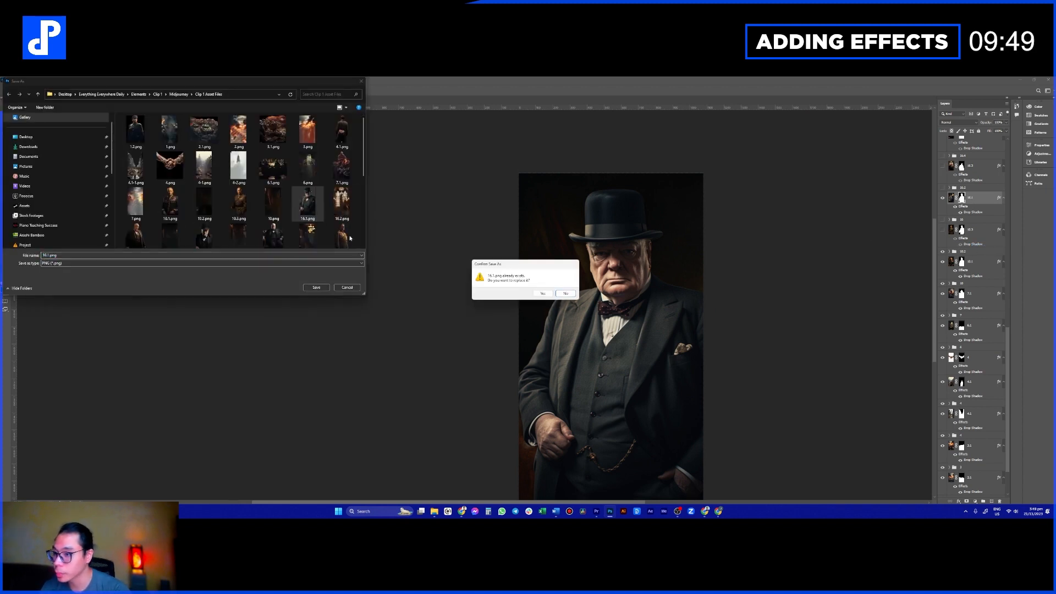
click(544, 294)
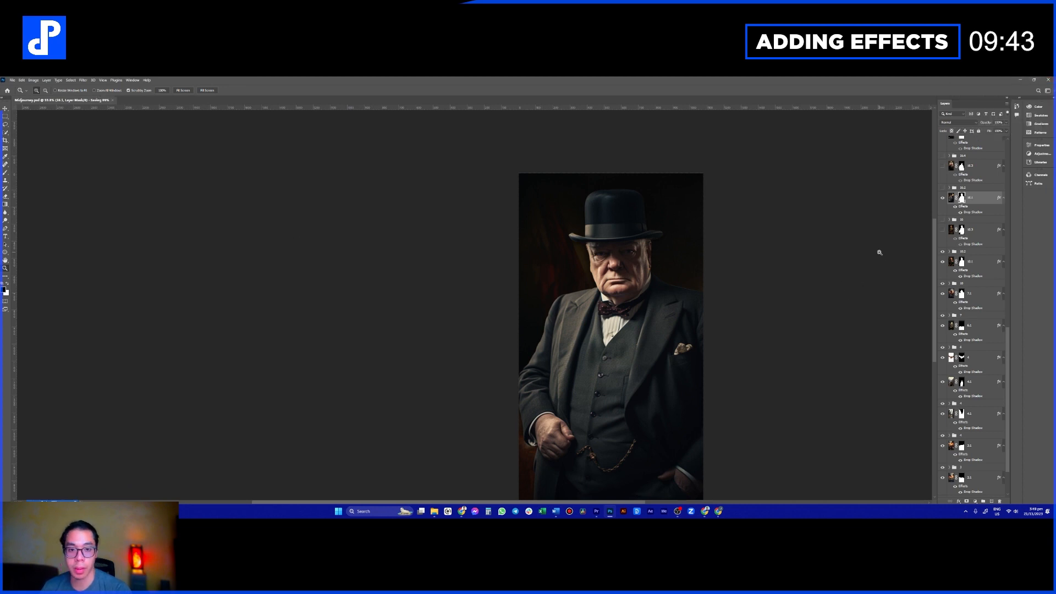
Step: Return to Premiere Pro and play the Churchill scene to check the updated cutout
click(1020, 81)
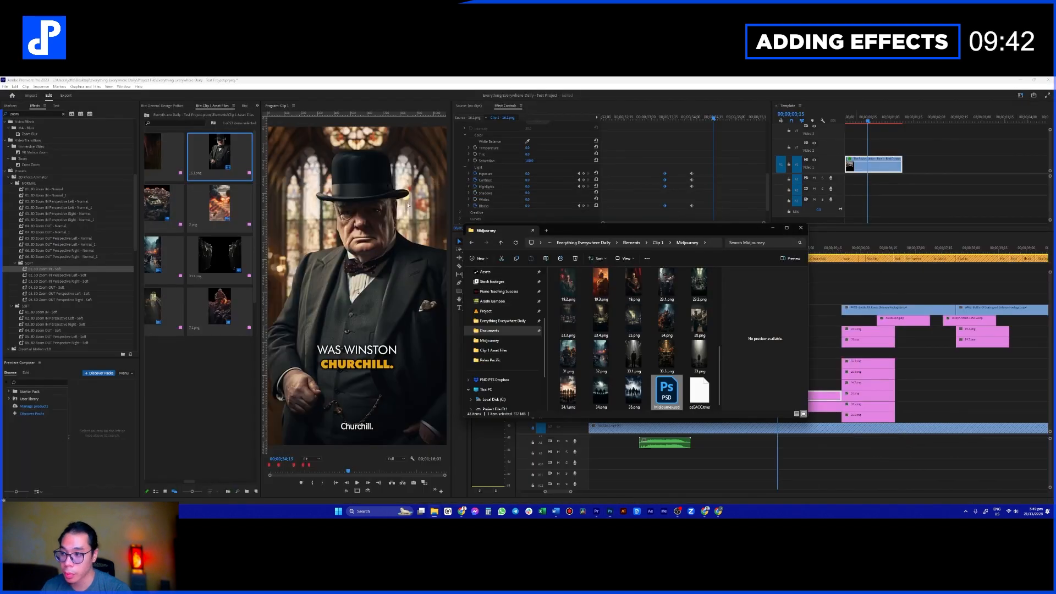
click(859, 292)
key(space)
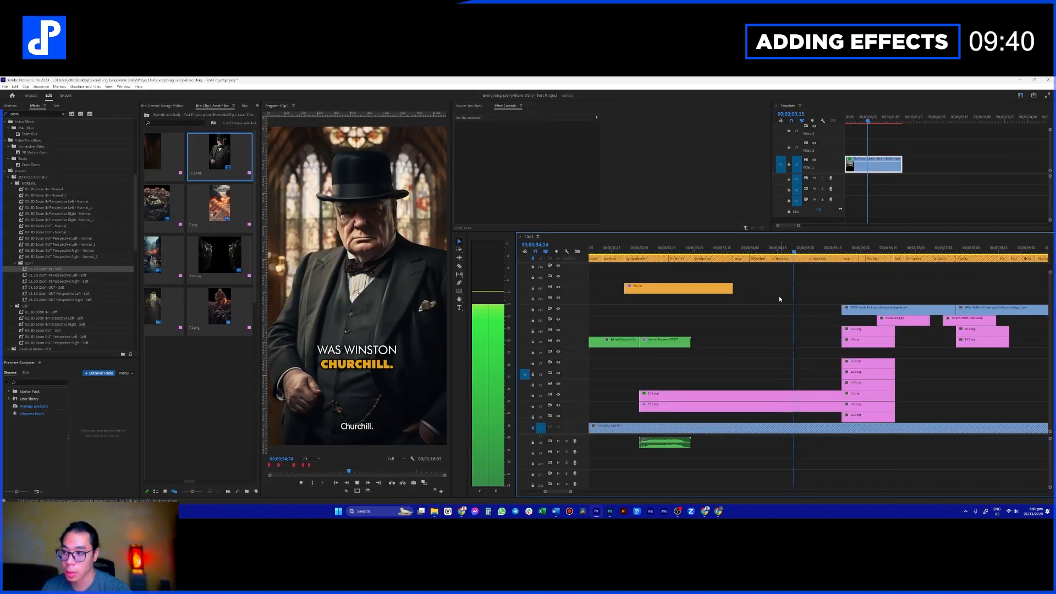
click(752, 249)
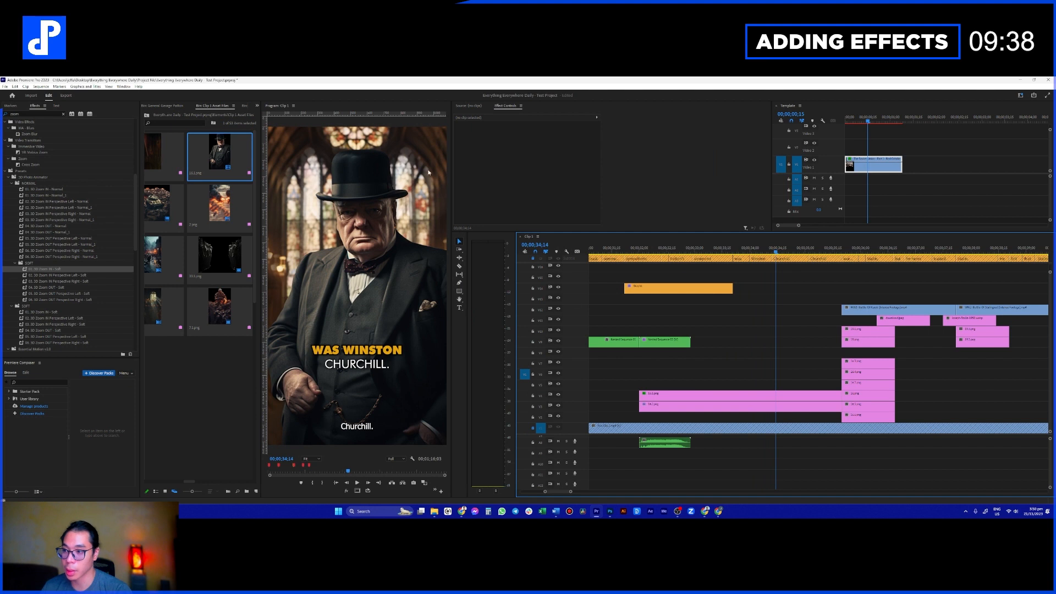
key(Print)
drag(373, 183, 423, 207)
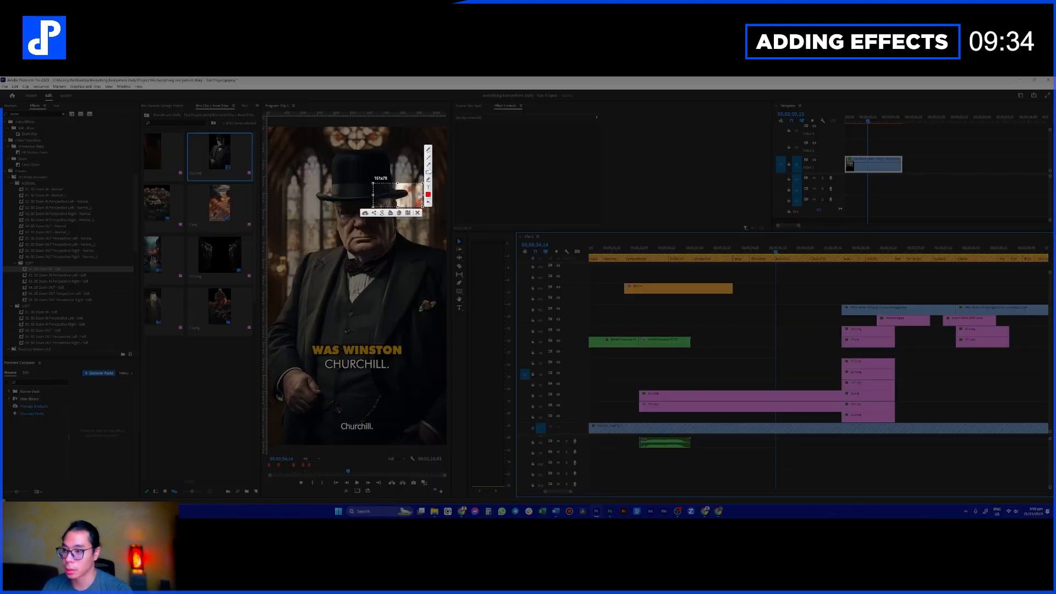
drag(408, 204, 408, 193)
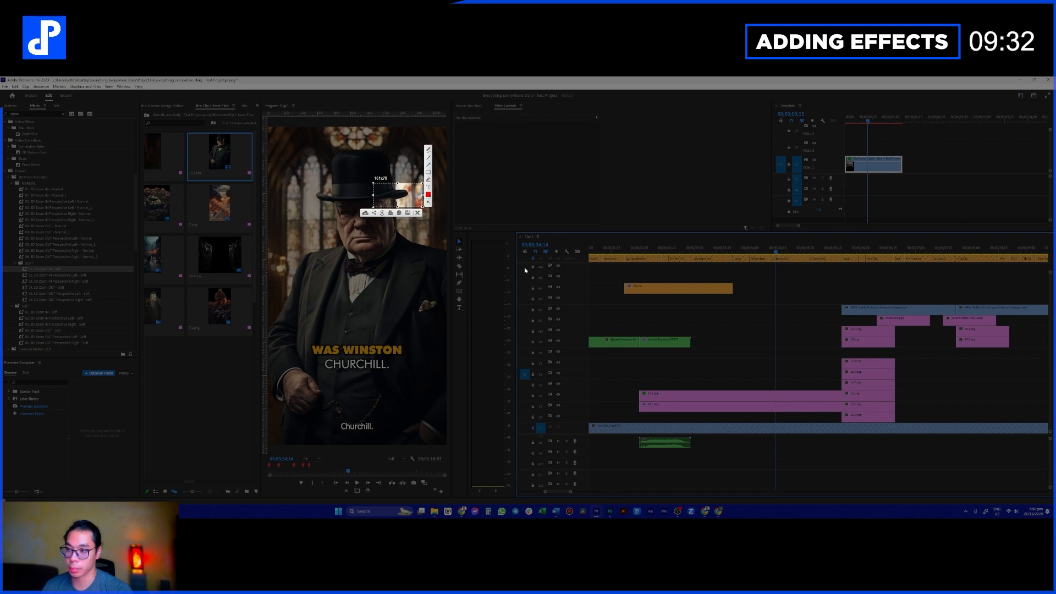
key(Escape)
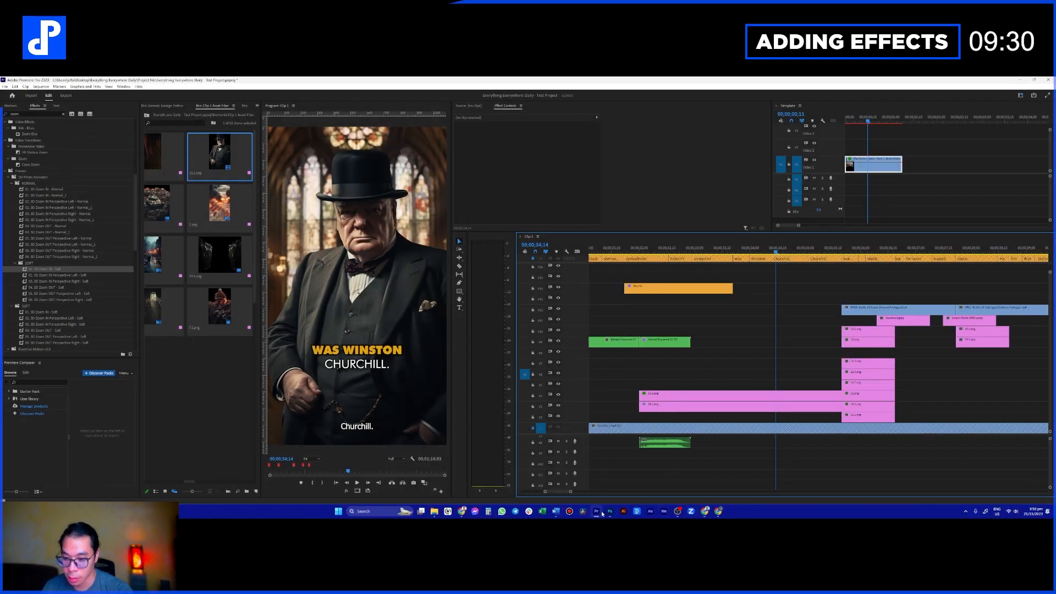
Step: Close Photoshop and play the Churchill silhouette reveal in Premiere Pro from just before it starts
click(609, 512)
click(1048, 80)
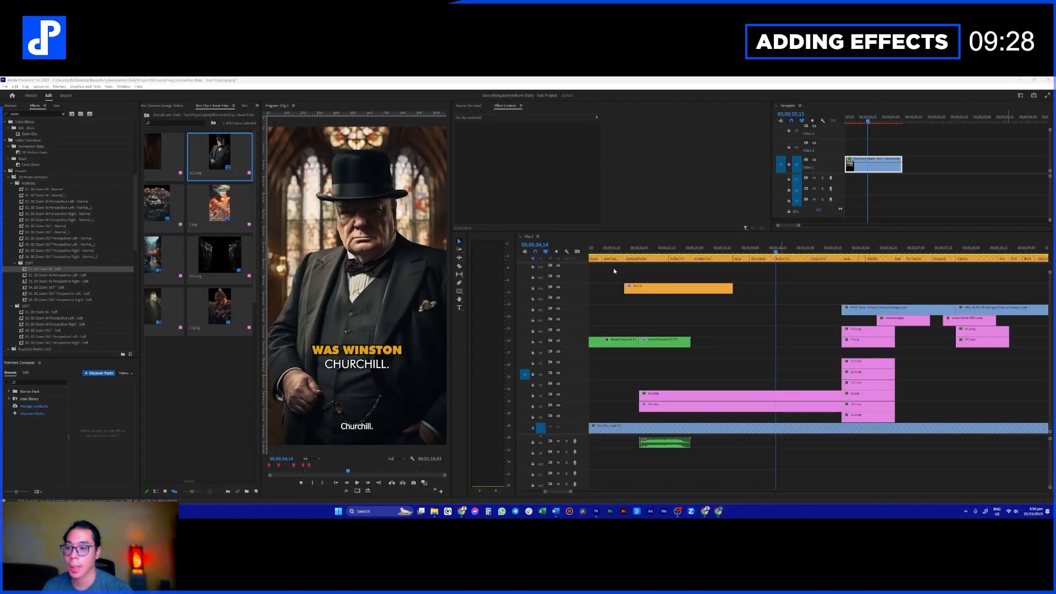
click(631, 249)
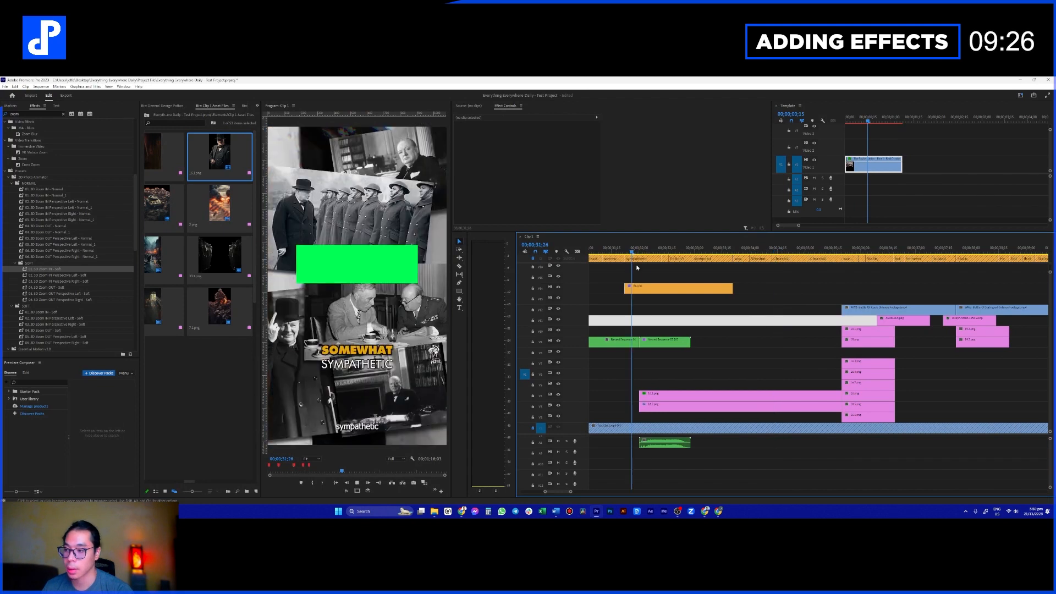
key(space)
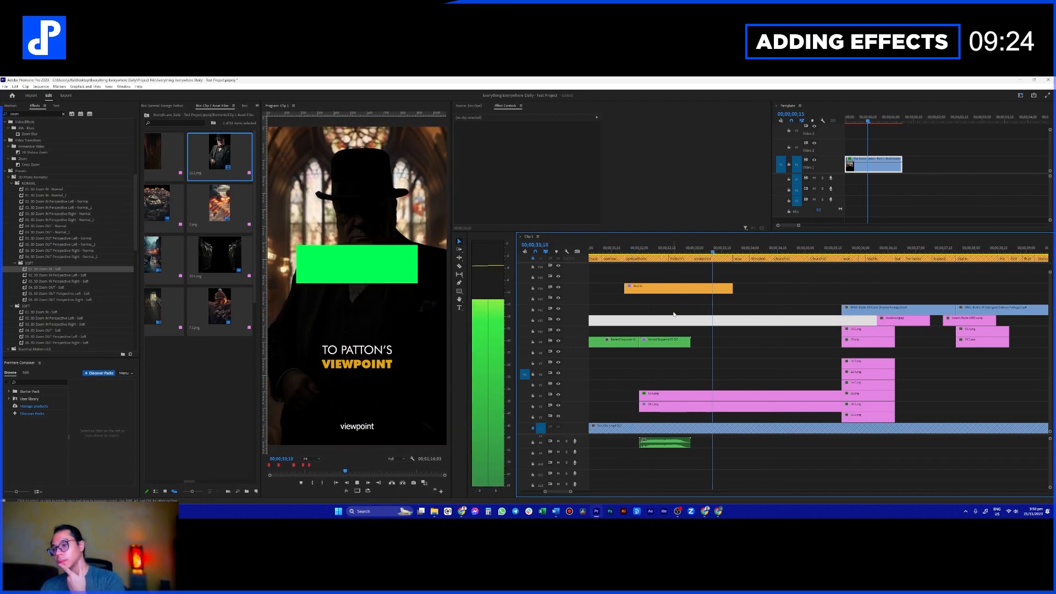
key(space)
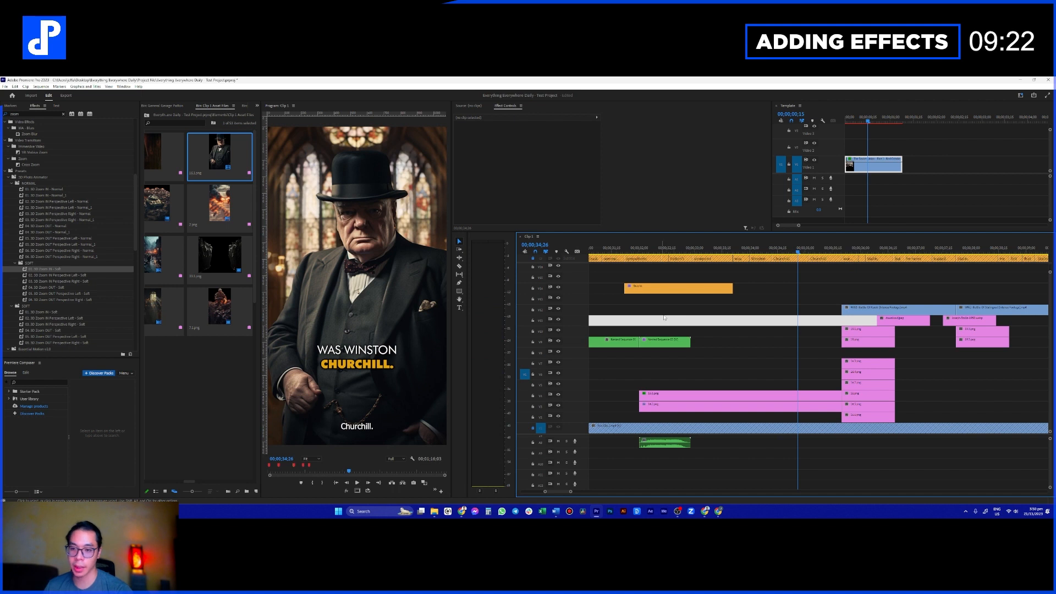
Step: Duplicate the green bar graphic clip right behind itself to cover the rest of the Churchill scene, and play the result
drag(718, 291, 813, 295)
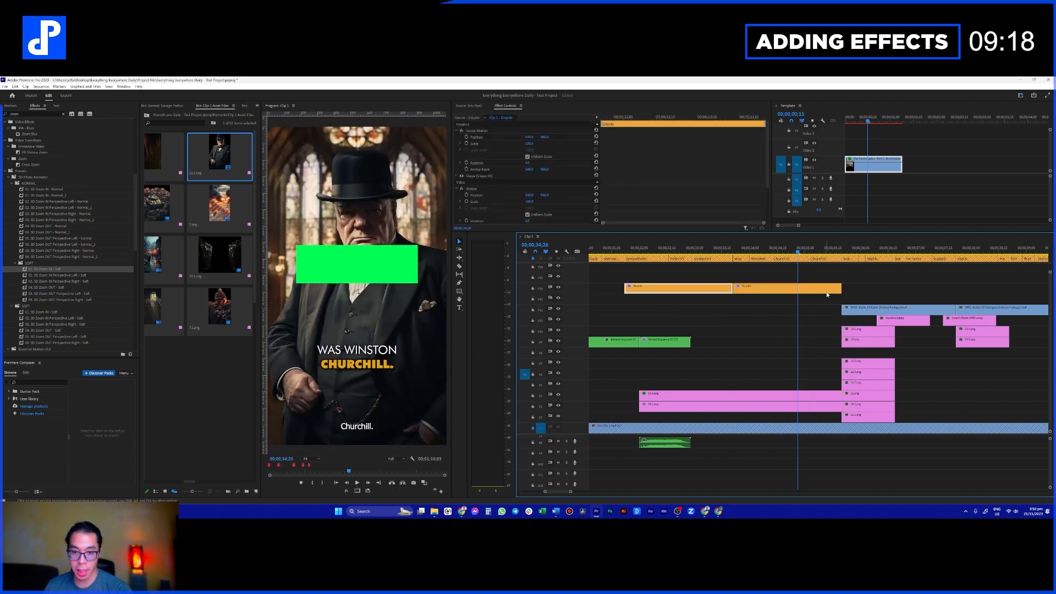
key(space)
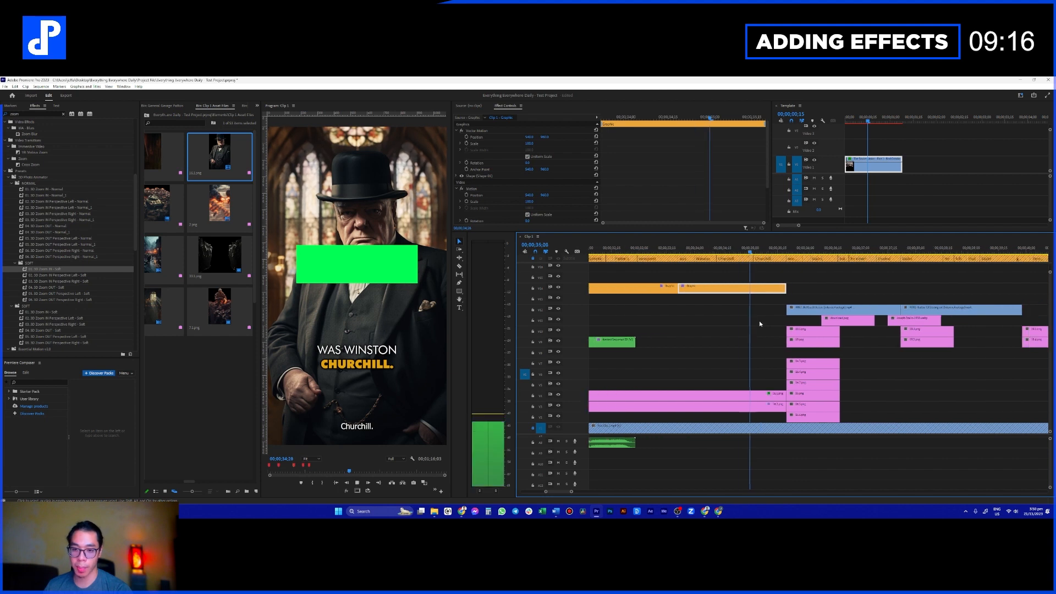
key(space)
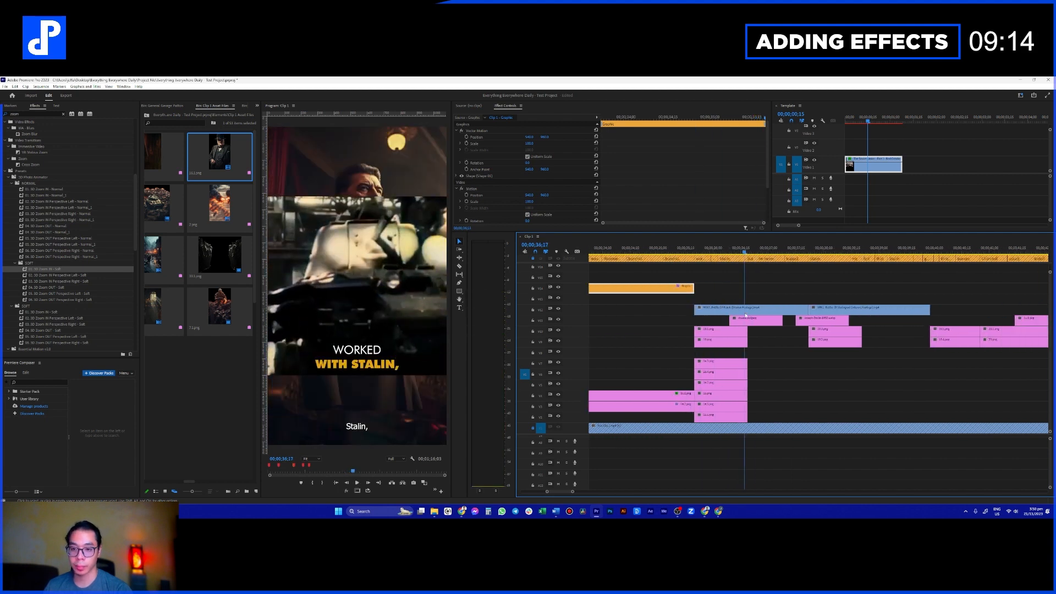
click(720, 271)
drag(719, 250, 633, 250)
scroll(690, 336, up, 3)
click(723, 393)
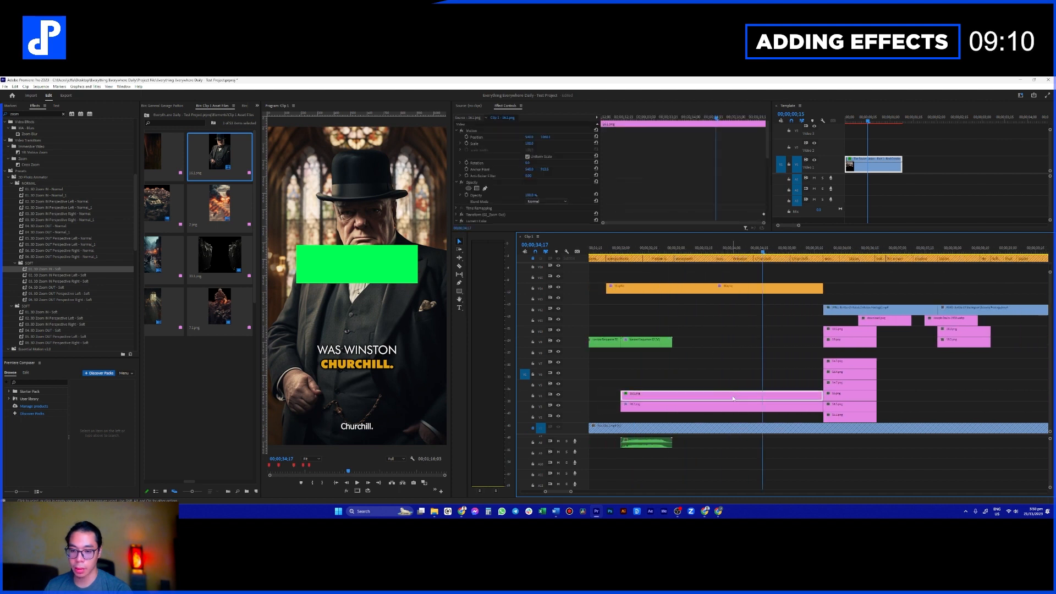
right_click(747, 400)
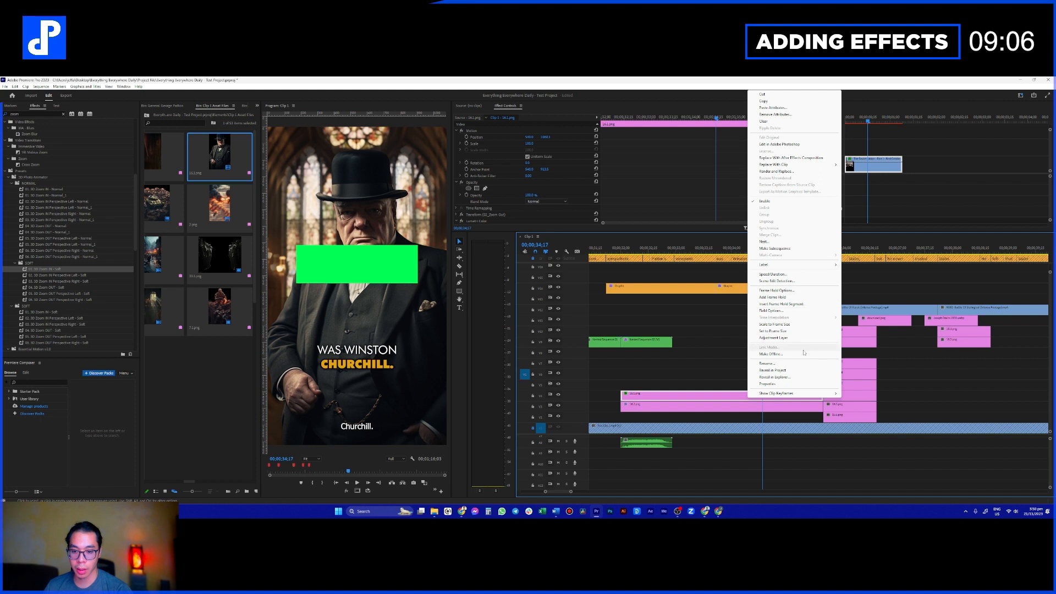
click(734, 315)
Step: Pull the six stacked image clips out from under the Stalin scene to check them, and delete all six
scroll(777, 355, down, 5)
scroll(738, 378, up, 1)
drag(743, 356, 750, 417)
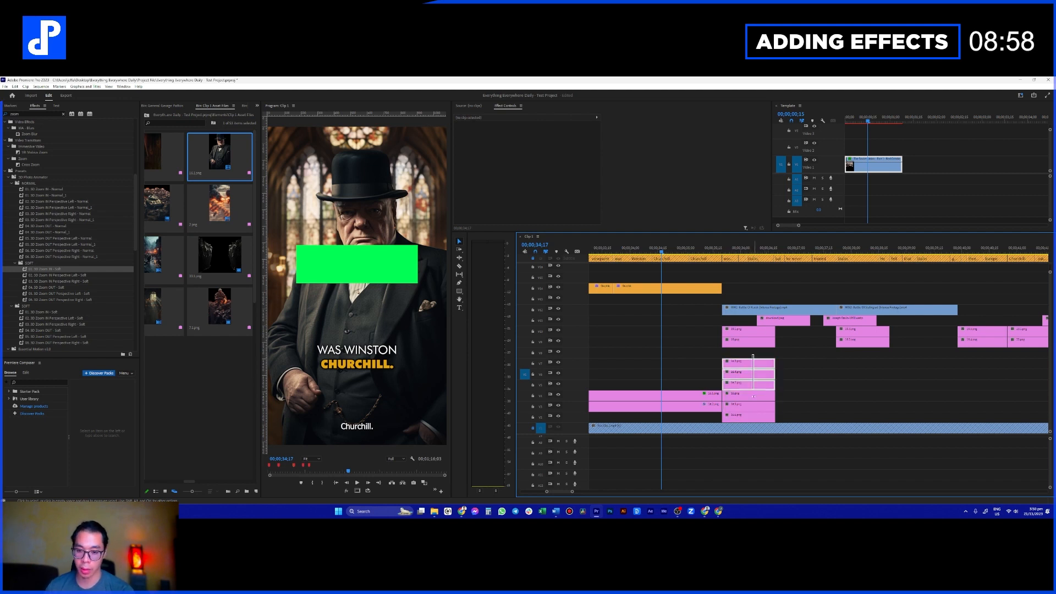
drag(756, 417, 663, 362)
click(686, 374)
scroll(685, 375, up, 2)
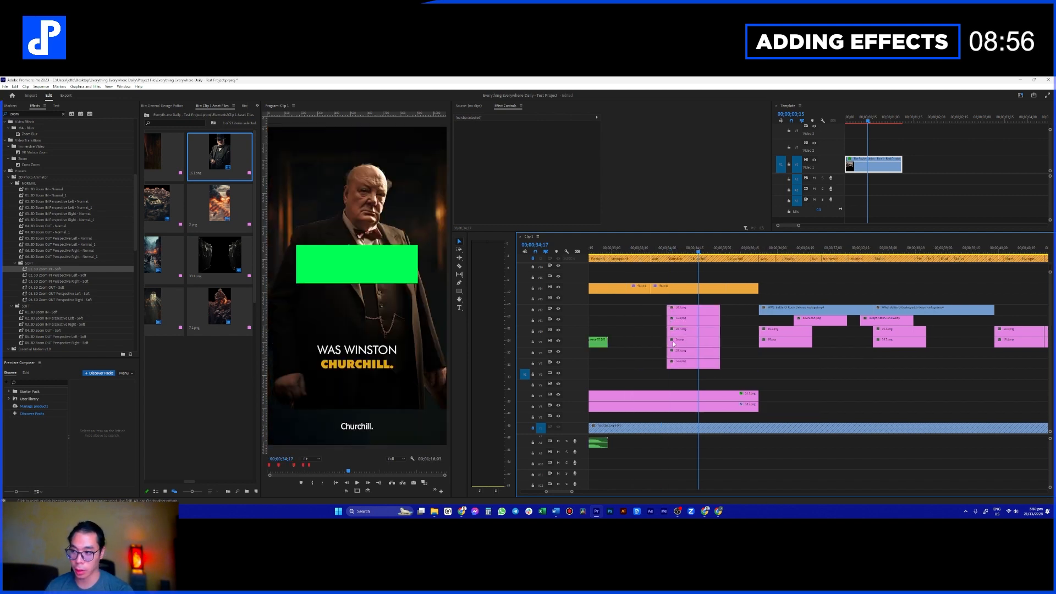
drag(649, 305, 689, 322)
drag(689, 321, 695, 346)
drag(685, 343, 667, 344)
drag(729, 383, 625, 295)
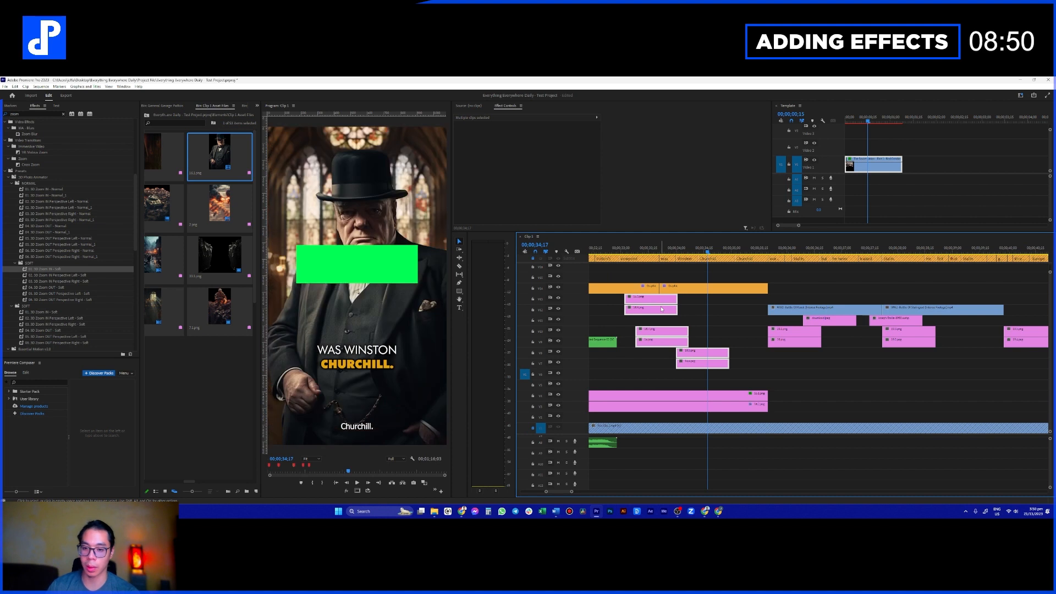
key(Delete)
Step: Add the default video transition to the end of the Churchill background clip
drag(749, 249, 782, 249)
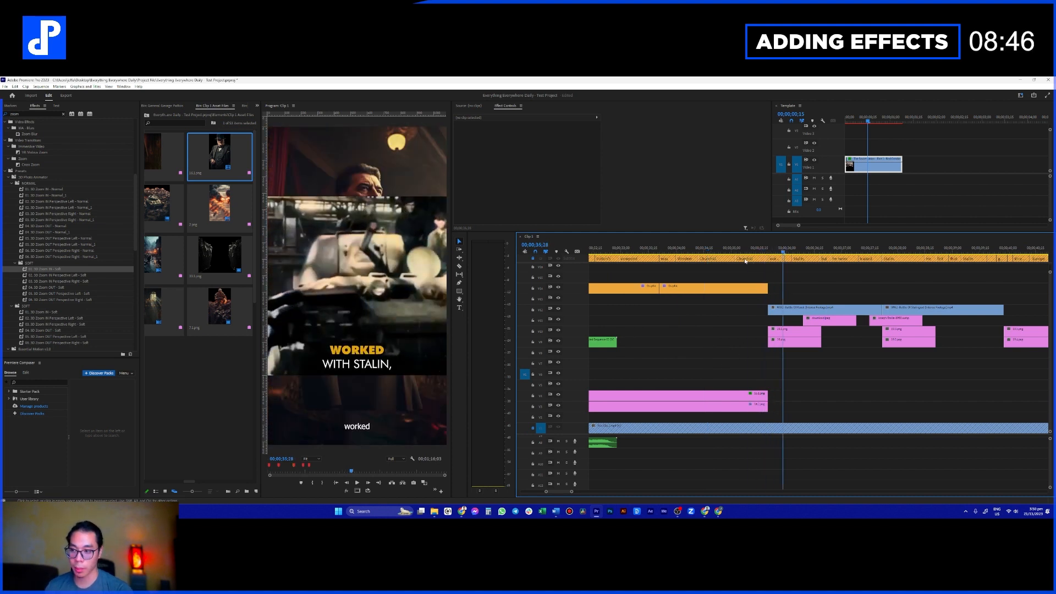
mouse_move(771, 406)
mouse_down()
mouse_move(791, 407)
mouse_move(771, 406)
mouse_up()
key(ctrl+d)
scroll(719, 273, down, 2)
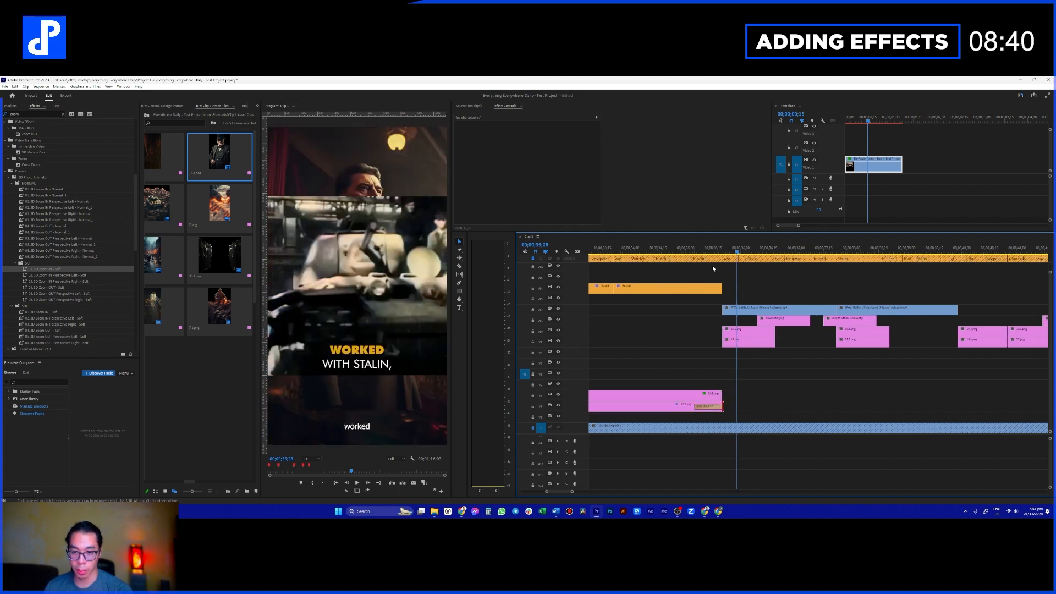
Step: Extend the end of the 16.1 Churchill cutout clip well past the cut into the Stalin scene
drag(713, 247, 744, 249)
click(754, 309)
scroll(789, 382, down, 2)
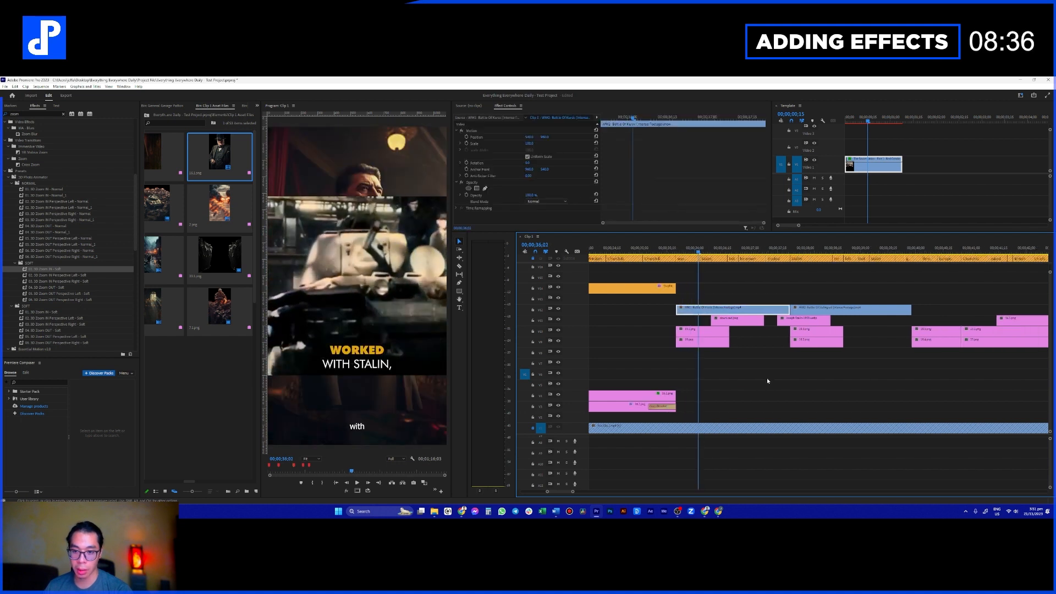
scroll(674, 373, up, 1)
scroll(684, 378, up, 2)
drag(721, 250, 730, 252)
drag(725, 401, 916, 385)
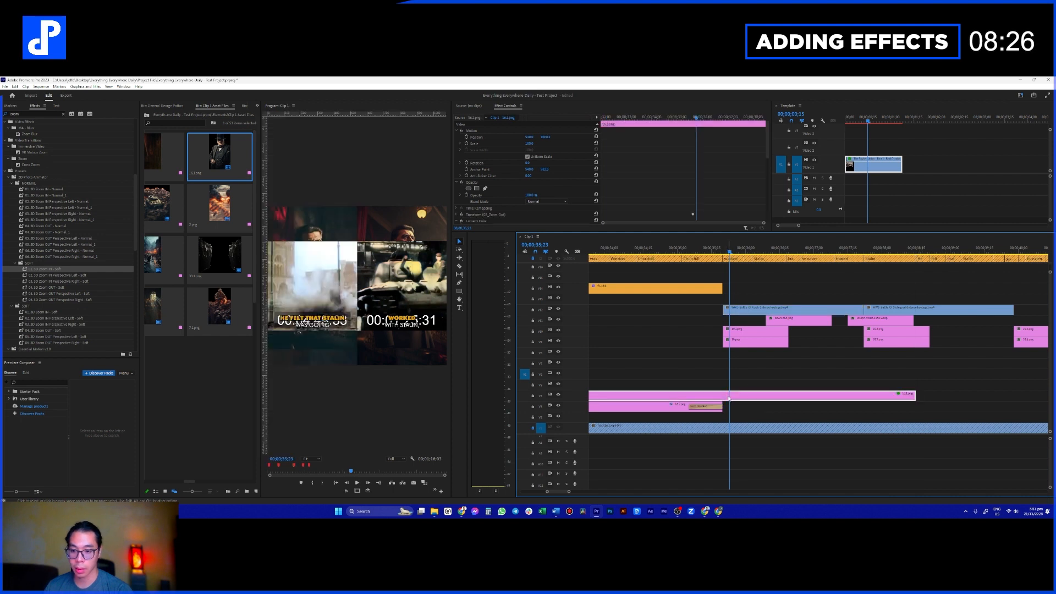
Step: Move the Churchill cutout and background clips together up to the tracks just below the Stalin scene's clips
click(713, 252)
drag(754, 291, 934, 347)
scroll(827, 358, up, 1)
scroll(810, 377, down, 1)
scroll(809, 379, down, 3)
drag(742, 376, 764, 407)
drag(762, 406, 764, 367)
scroll(787, 388, up, 2)
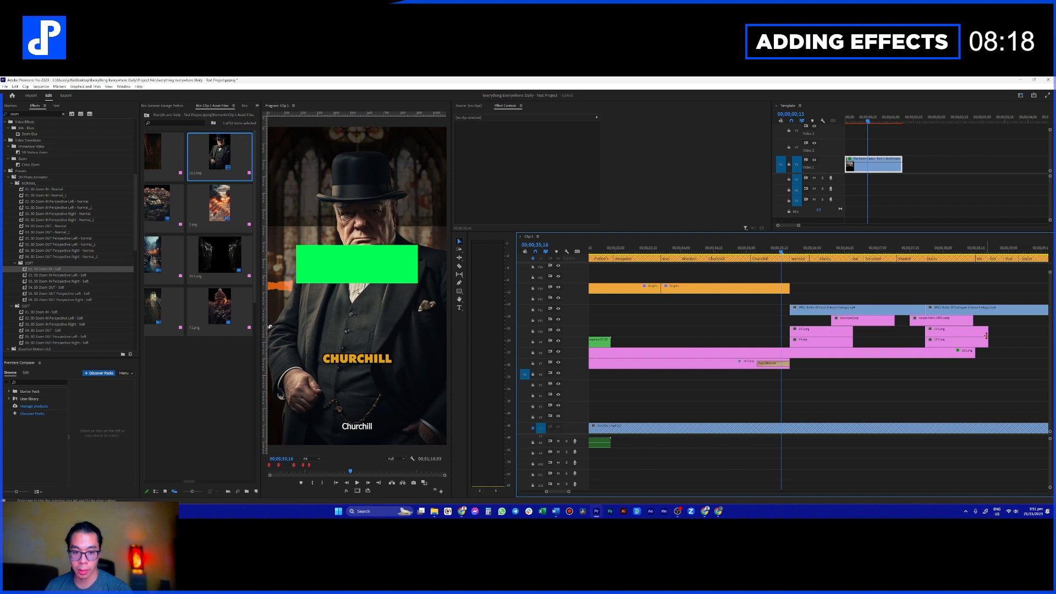
Step: Move the Stalin scene's clips beneath the Churchill clips and extend the Churchill background so its transition overlaps the Stalin scene's start
drag(823, 292, 1018, 343)
drag(946, 342, 946, 417)
click(791, 353)
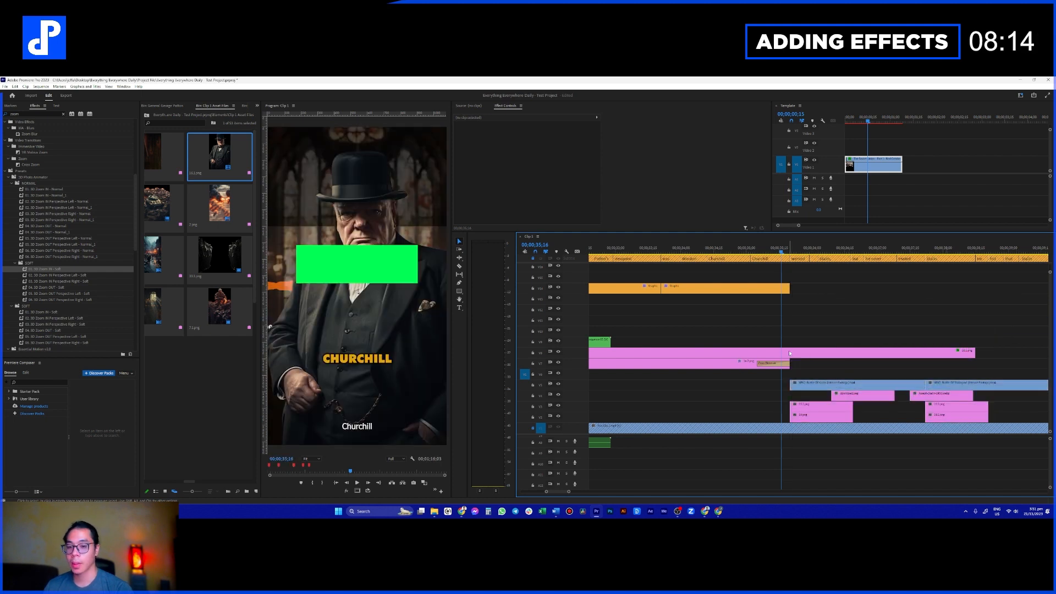
drag(789, 365, 820, 365)
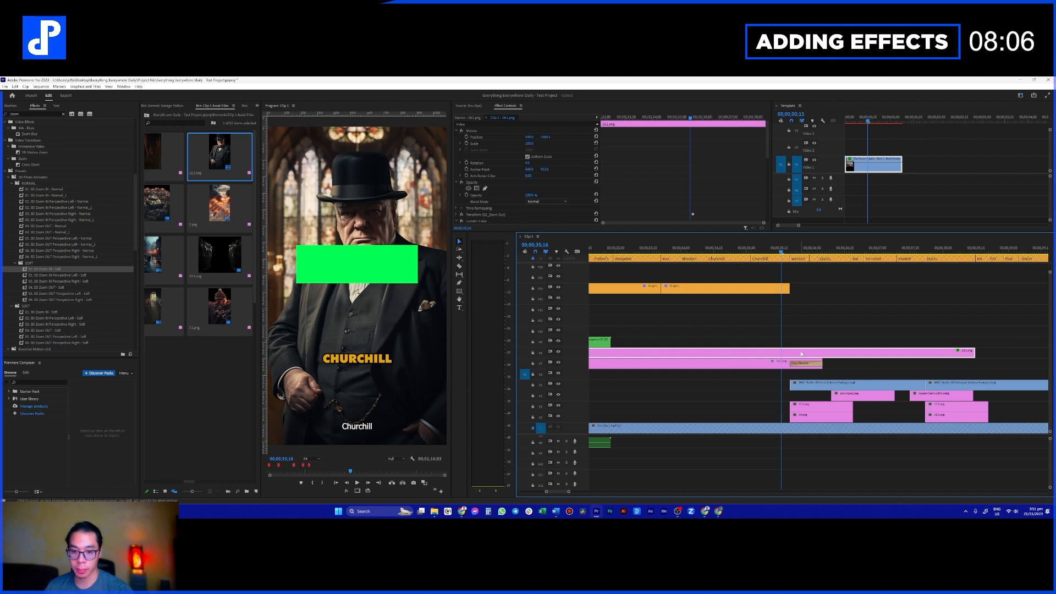
Step: Set starting Position and Scale keyframes on the 16.1 cutout clip at the cut to the Stalin scene
key(Right)
key(Right)
key(Right)
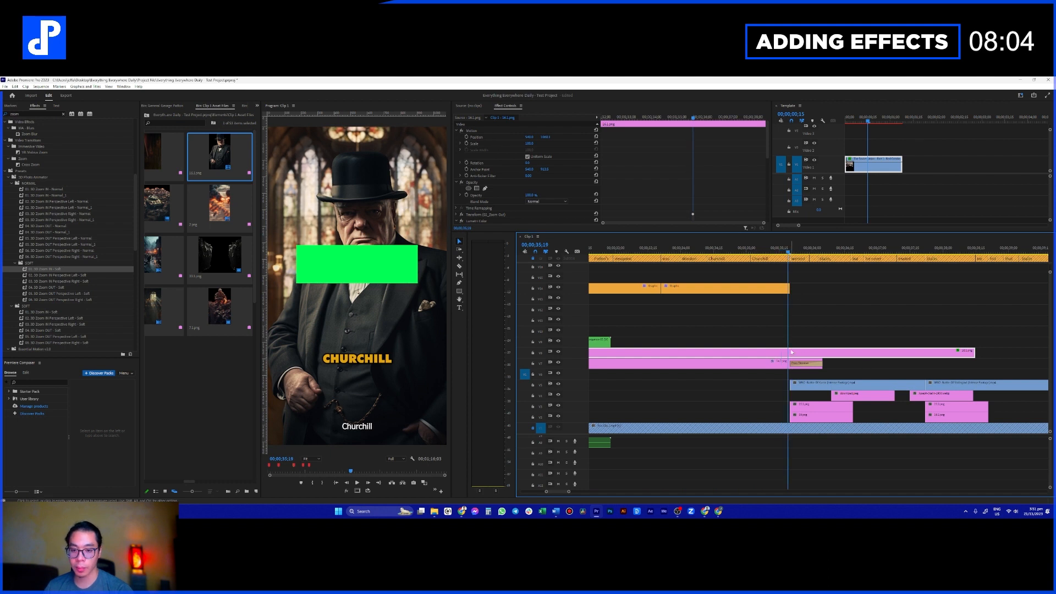
drag(787, 251, 790, 253)
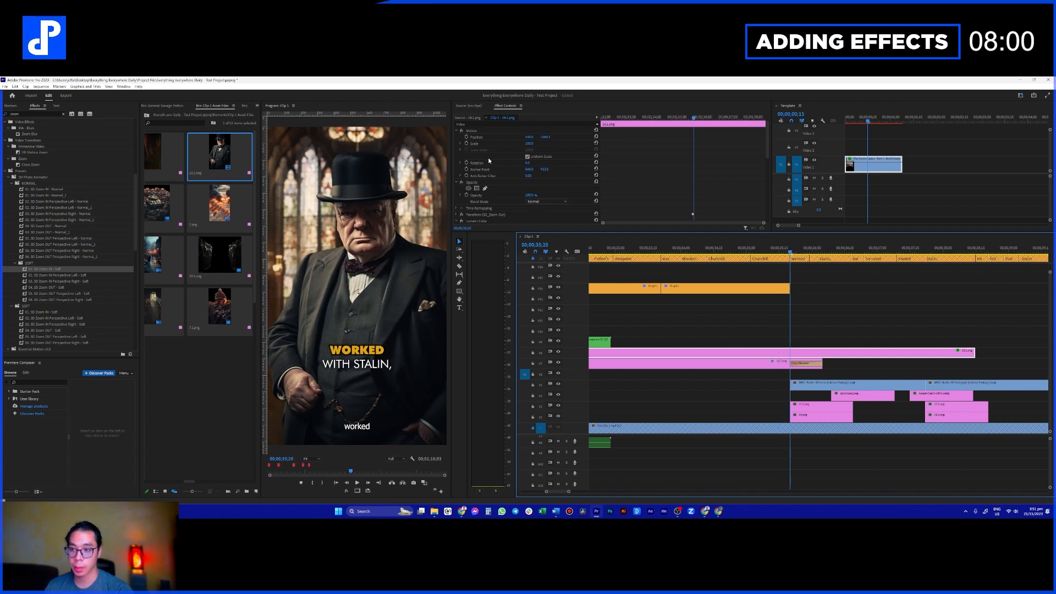
click(466, 137)
click(466, 143)
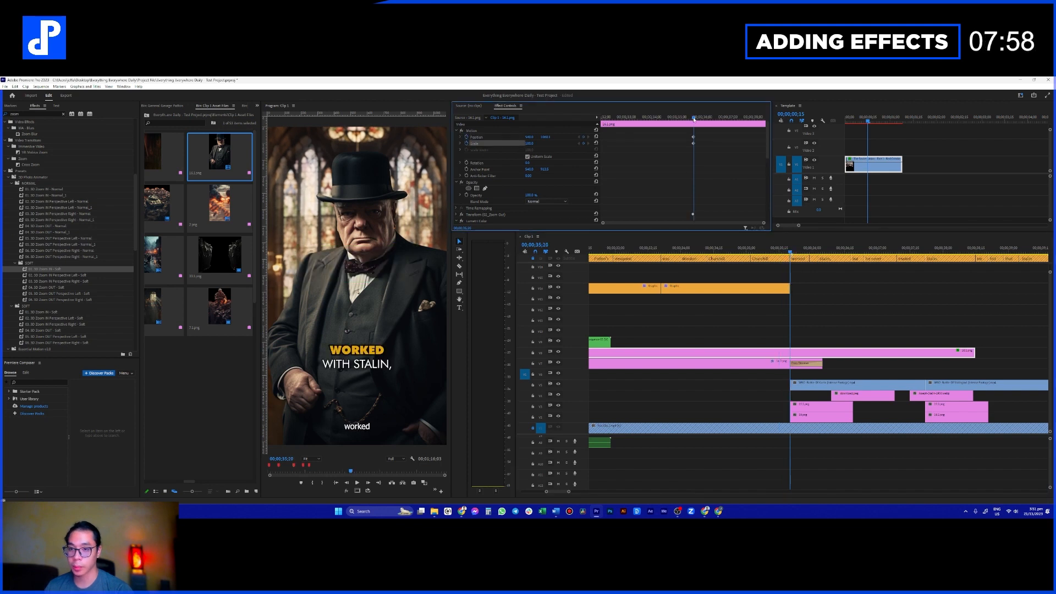
Step: Keyframe the Churchill cutout slightly after the cut, scaled down and placed in the lower-right corner of the frame
drag(697, 118, 708, 120)
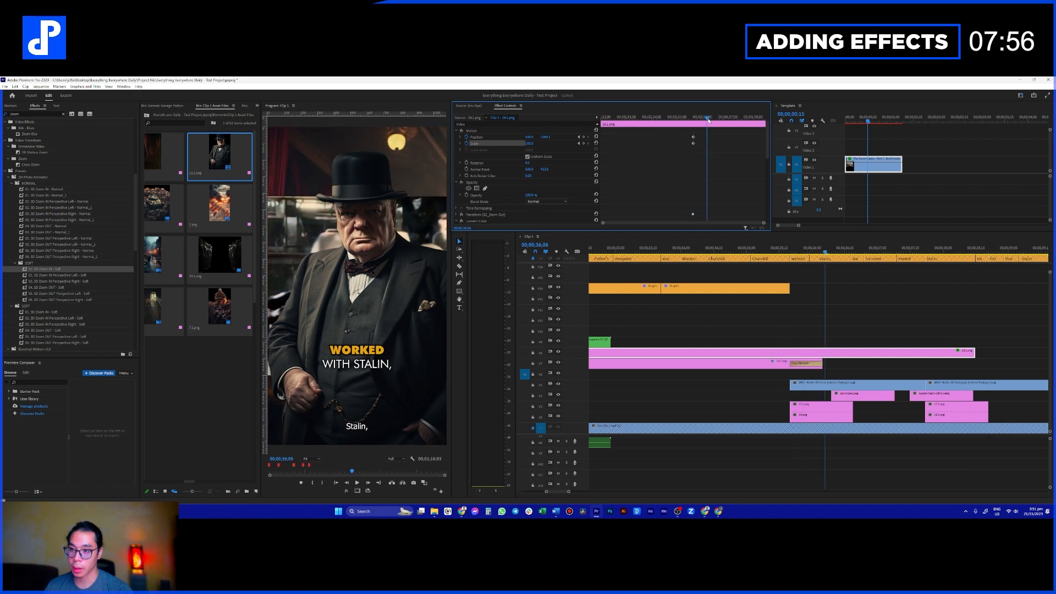
click(484, 136)
drag(358, 151, 354, 187)
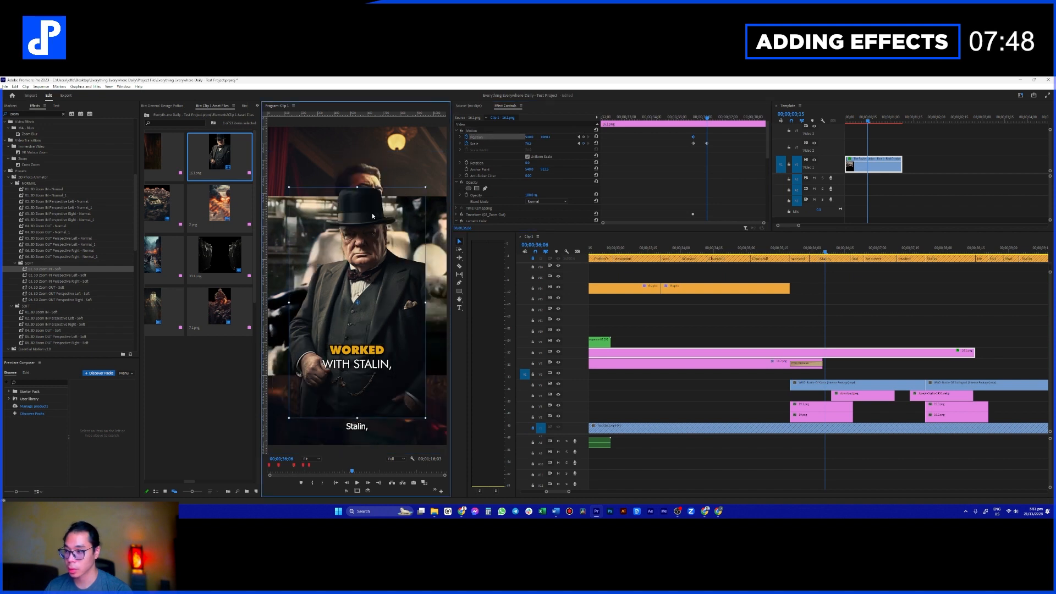
drag(376, 277, 432, 308)
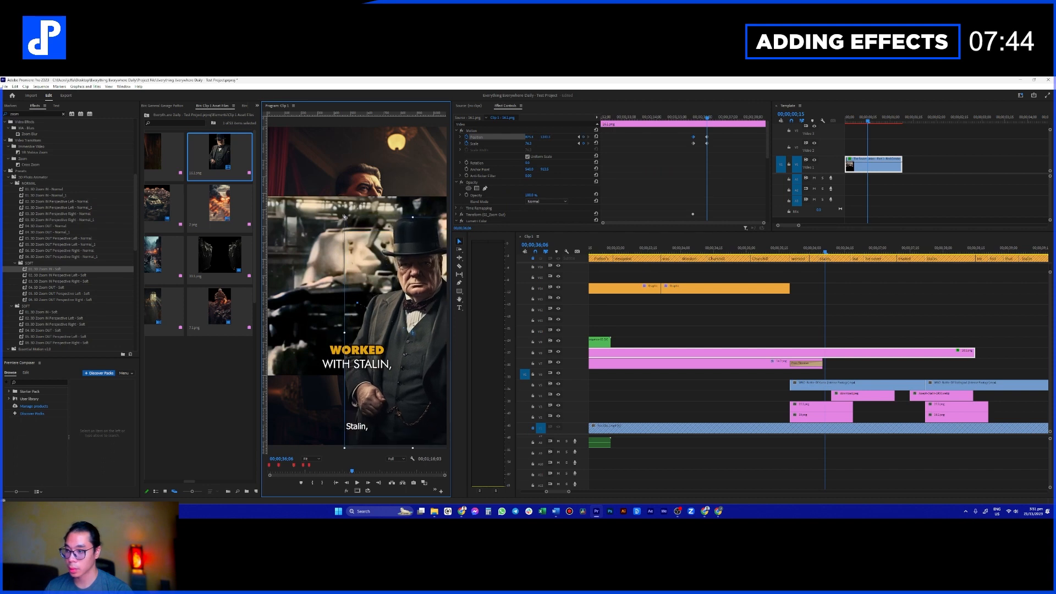
Step: Apply Ease In and Ease Out interpolation to the cutout's Position and Scale keyframes
drag(693, 134, 700, 146)
right_click(707, 144)
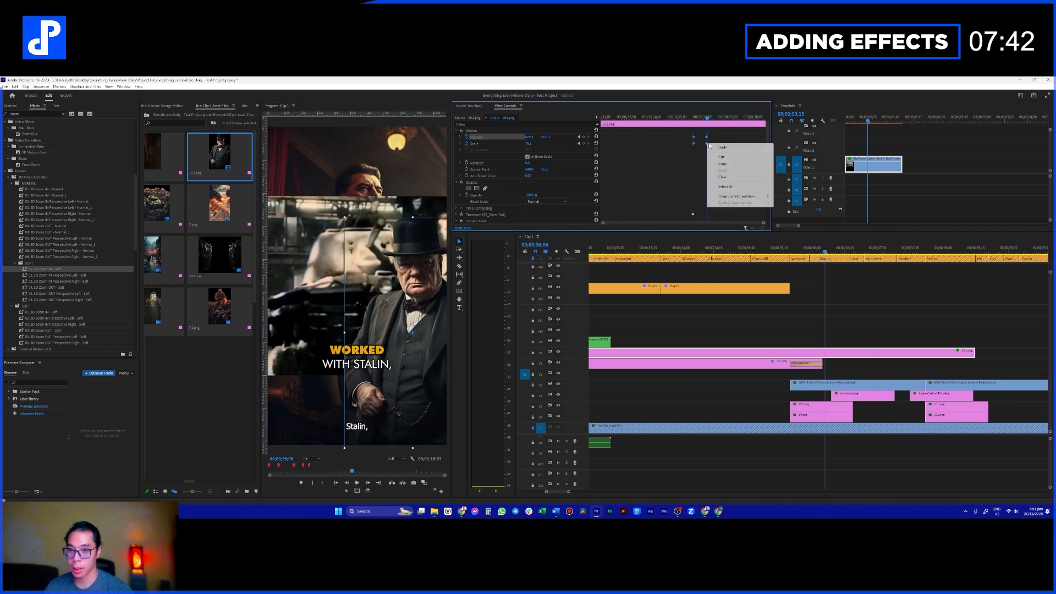
mouse_move(739, 196)
click(800, 225)
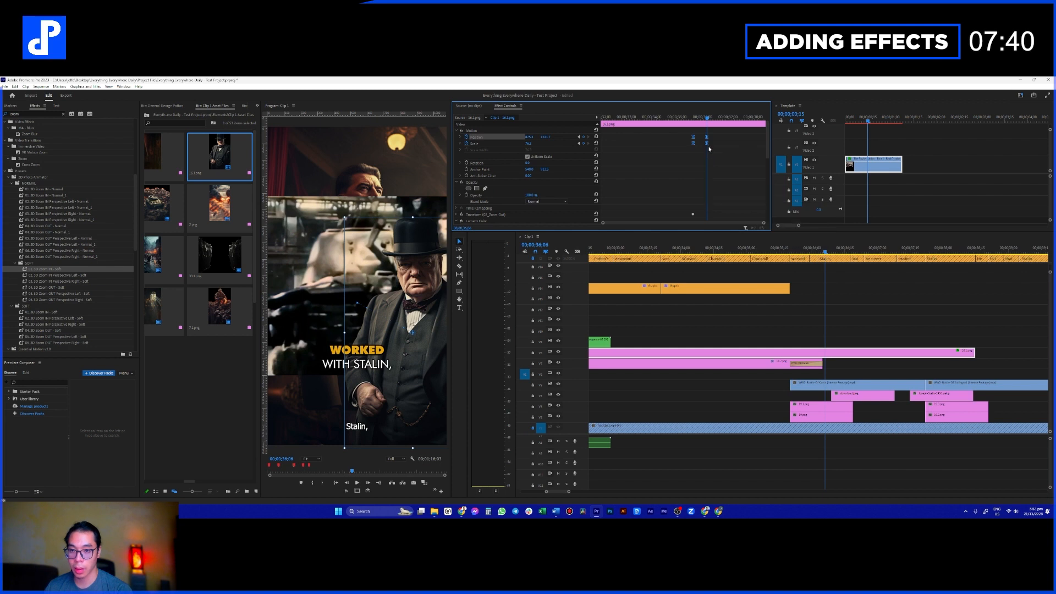
right_click(706, 143)
mouse_move(754, 196)
click(791, 234)
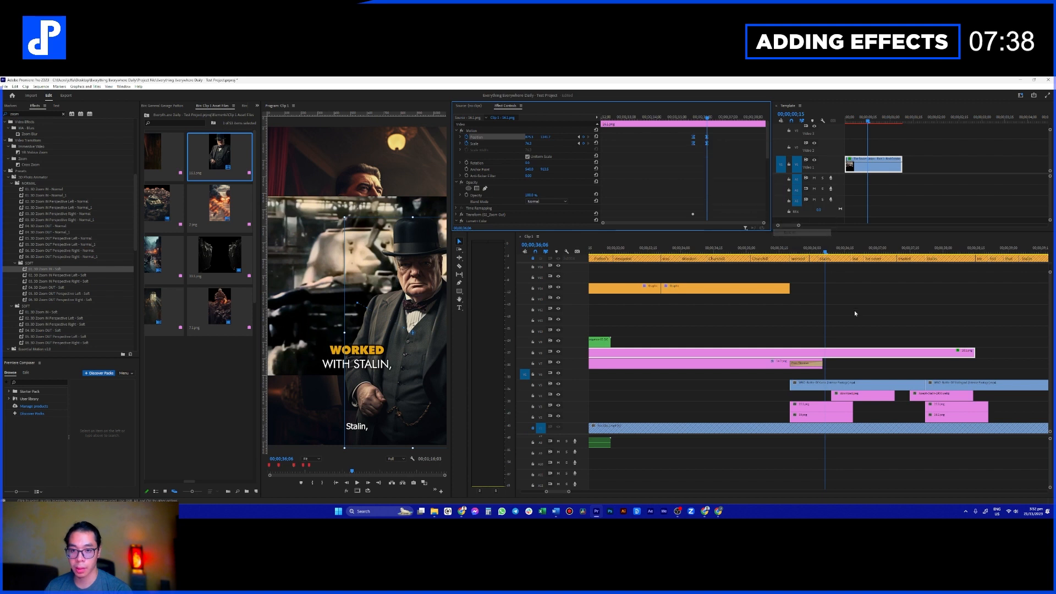
Step: Play the transition from the Churchill portrait into the Stalin scene to check the cutout's movement
click(853, 310)
click(783, 247)
key(space)
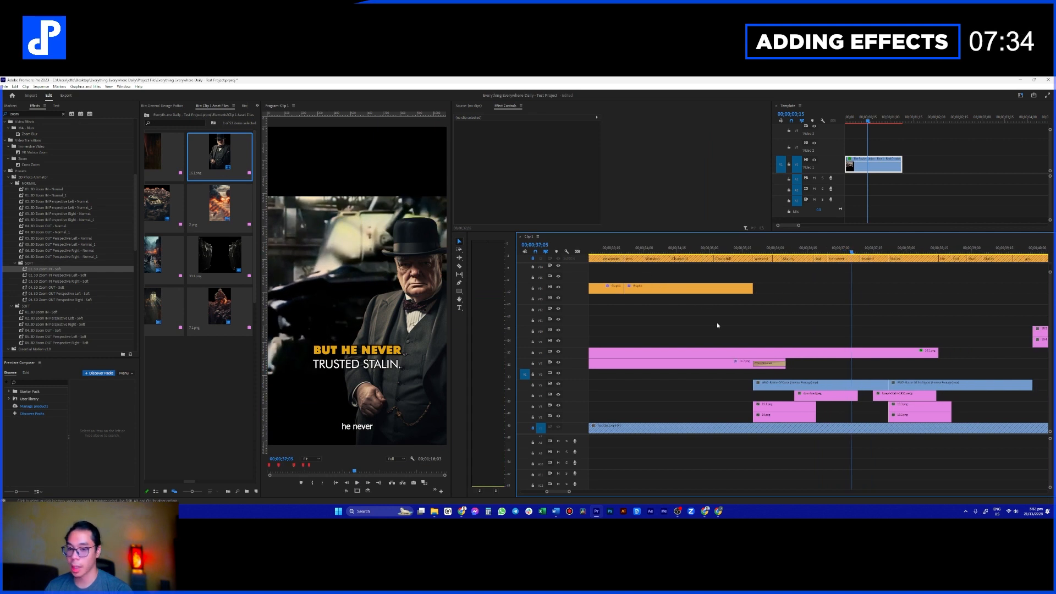
mouse_move(750, 249)
mouse_down()
mouse_move(705, 247)
mouse_move(757, 243)
mouse_up()
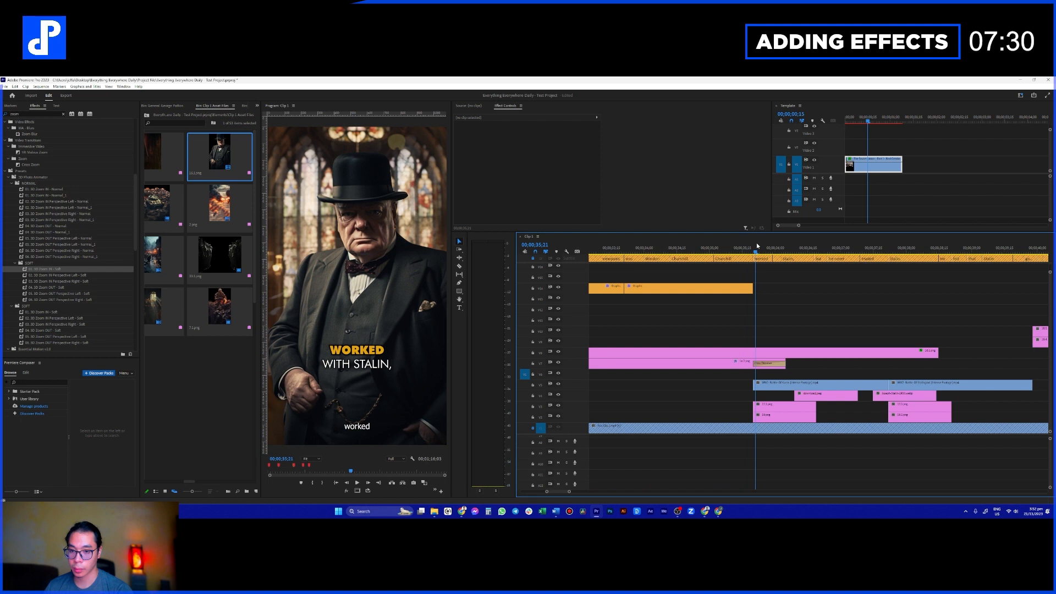
key(space)
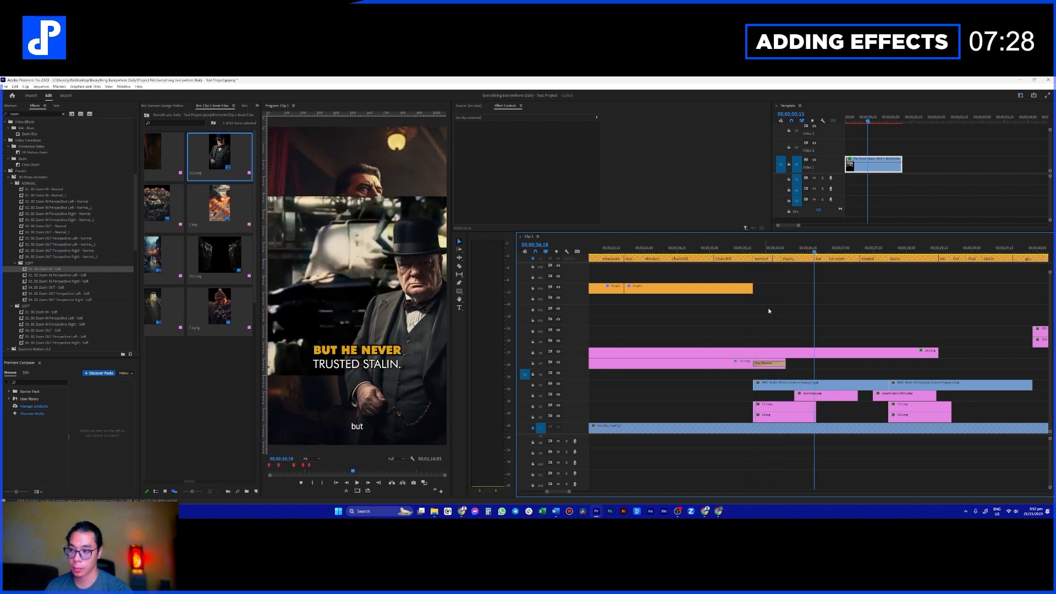
Step: Move the archive footage and the other overlay image clips of the Stalin scene up and away from the two Stalin portrait clips
drag(790, 384, 919, 308)
click(833, 396)
click(809, 411)
drag(825, 396, 938, 364)
drag(800, 389, 893, 419)
drag(908, 375, 925, 415)
drag(927, 417, 925, 298)
click(919, 311)
Step: Extend both Stalin portrait clips on the lowest image tracks to the end of the Stalin scene
drag(859, 389, 1024, 409)
scroll(915, 392, down, 1)
click(814, 394)
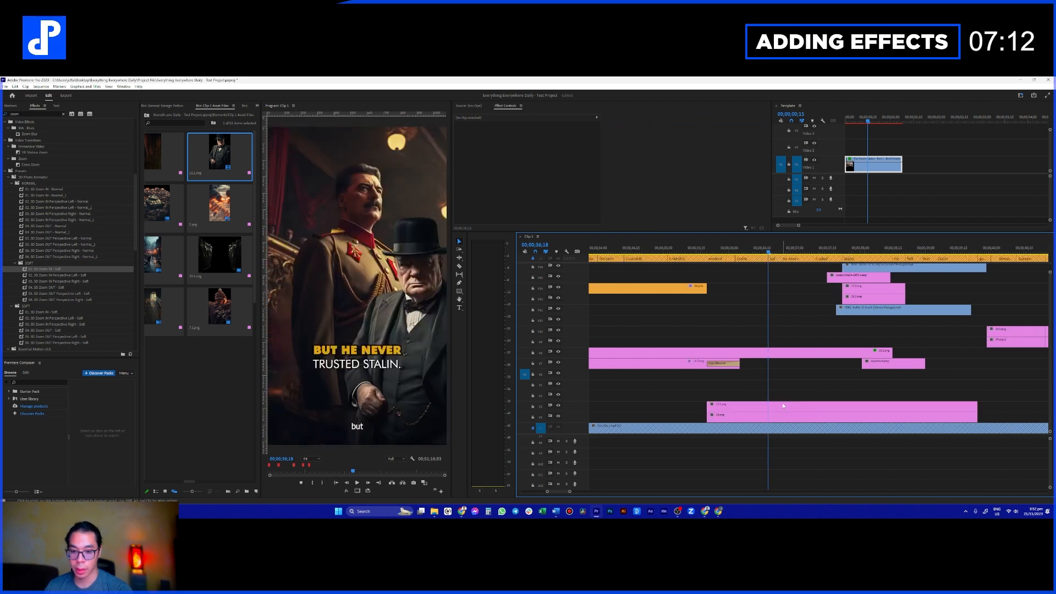
Step: Move the Churchill background clip to a lower track and stack both Stalin portrait clips between it and the Churchill cutout
click(783, 405)
click(31, 113)
drag(678, 389, 773, 422)
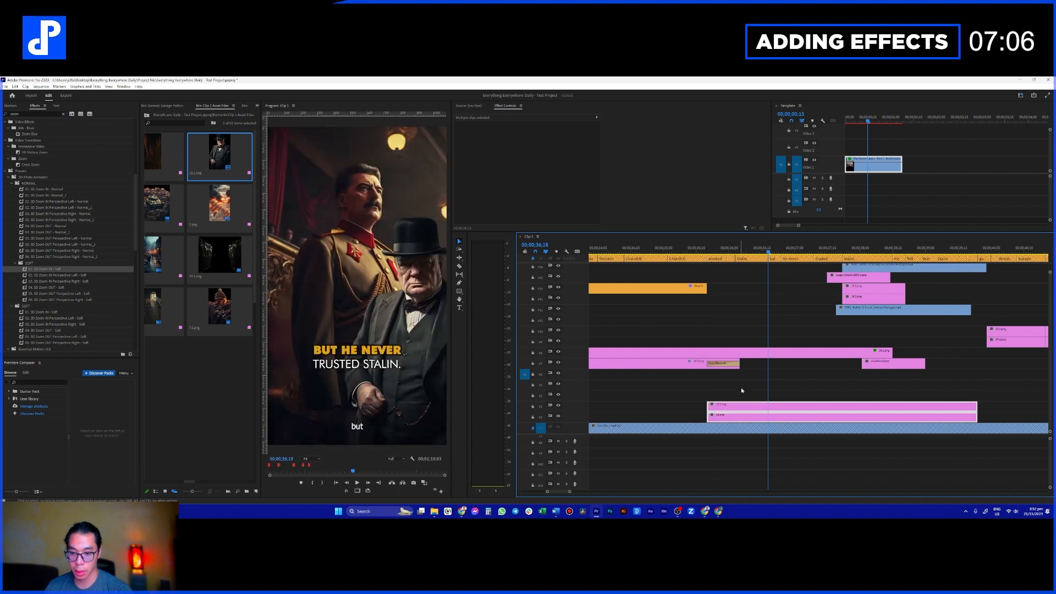
scroll(740, 385, down, 3)
drag(727, 367, 725, 396)
drag(786, 410, 784, 380)
click(786, 355)
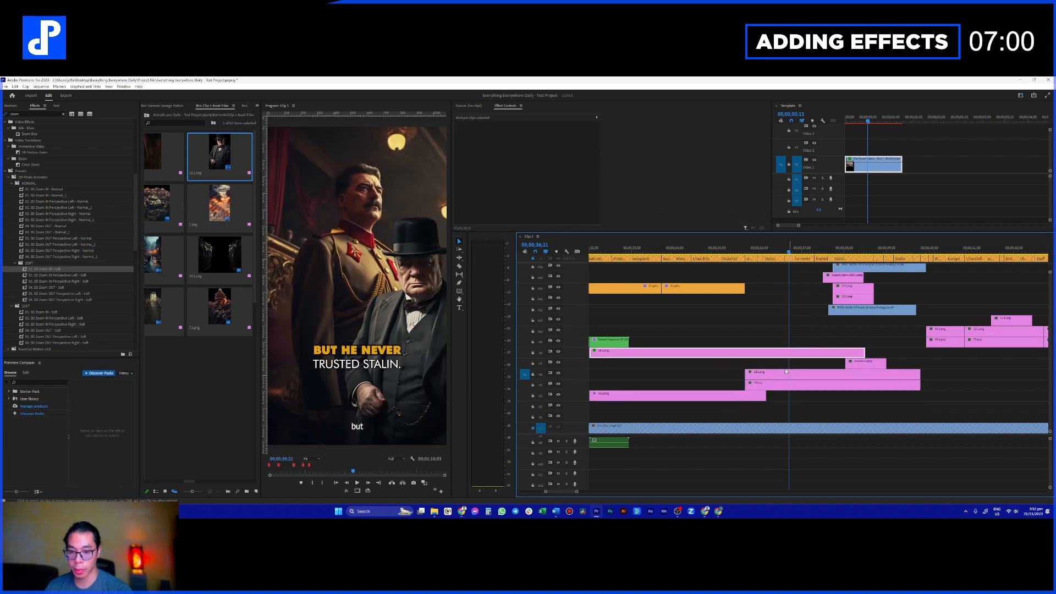
Step: Find the "from" presets and apply Move From Bottom to the Stalin cutout clip and Move From Top to the Stalin background clip
click(787, 373)
click(45, 113)
text(from)
drag(39, 172, 770, 373)
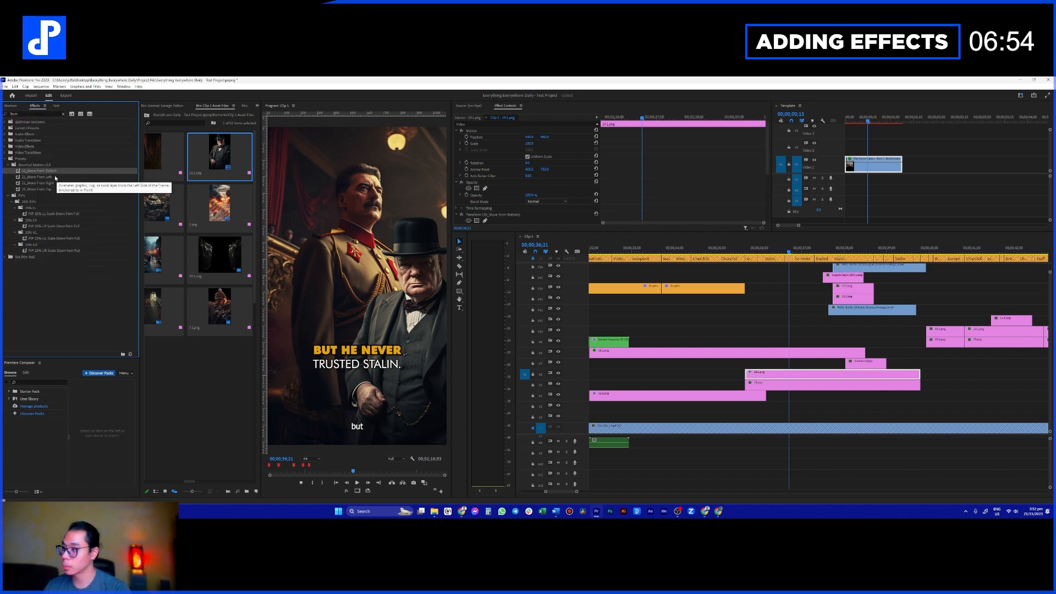
drag(51, 189, 772, 376)
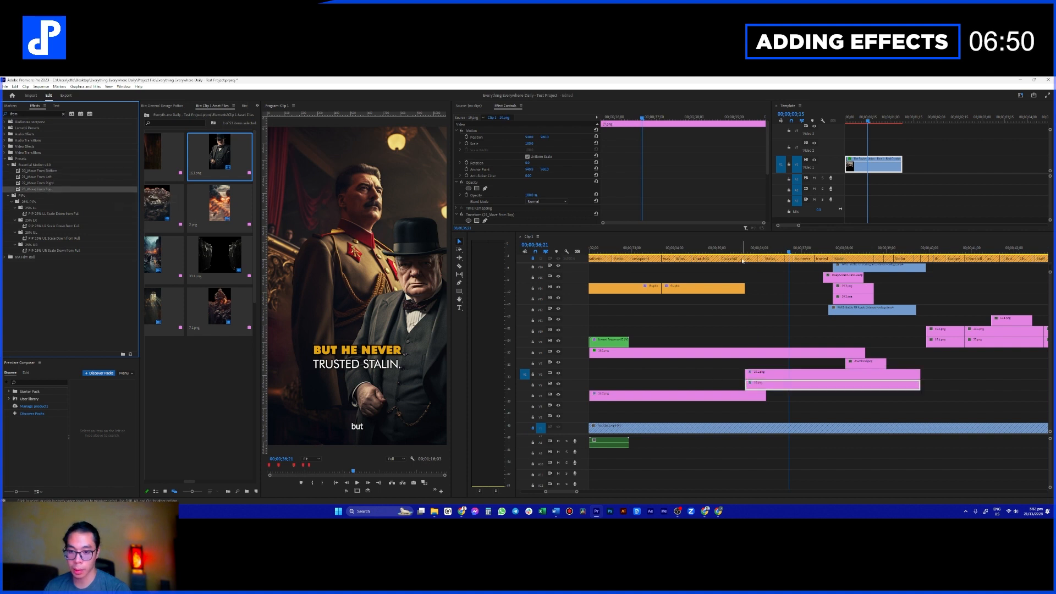
Step: Play the transition into the Stalin scene to check how the cutout and background move in
click(738, 248)
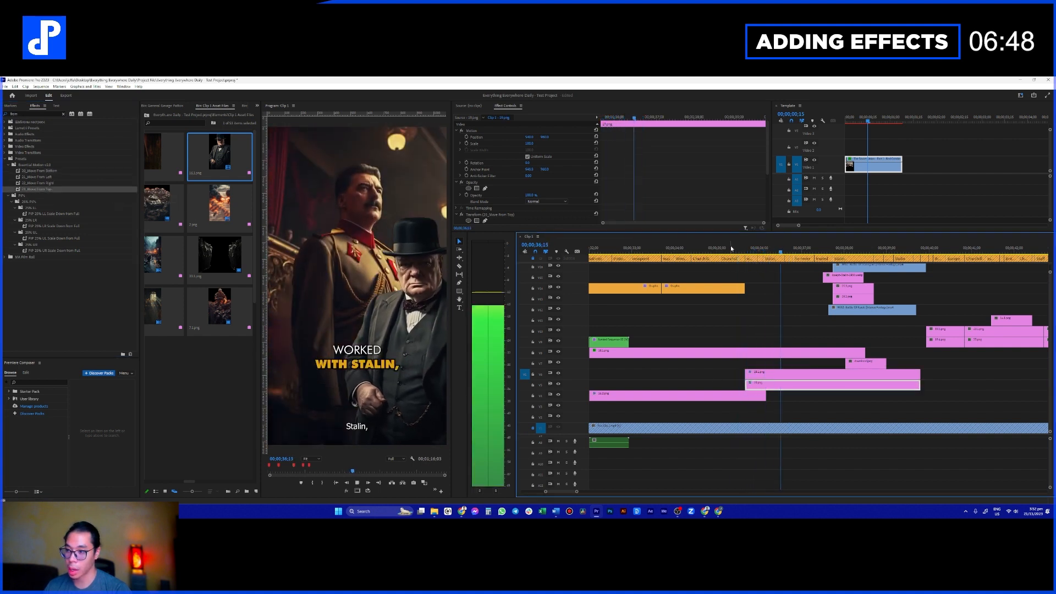
key(space)
click(738, 251)
drag(738, 250, 789, 256)
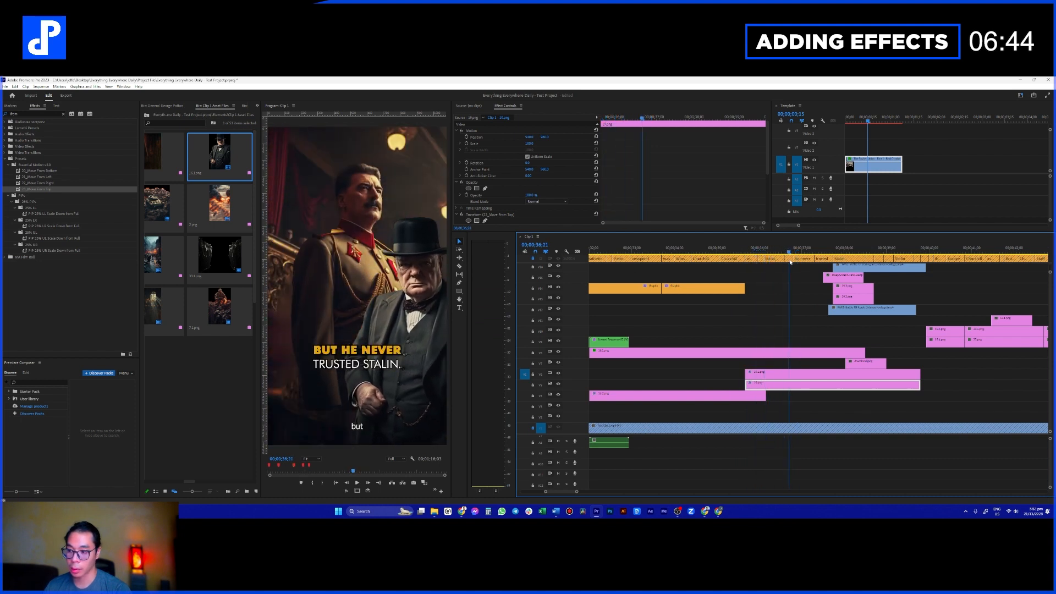
Step: Reposition the Stalin cutout lower and slightly left in the frame, next to the Churchill cutout
click(769, 377)
click(502, 136)
drag(375, 285, 355, 315)
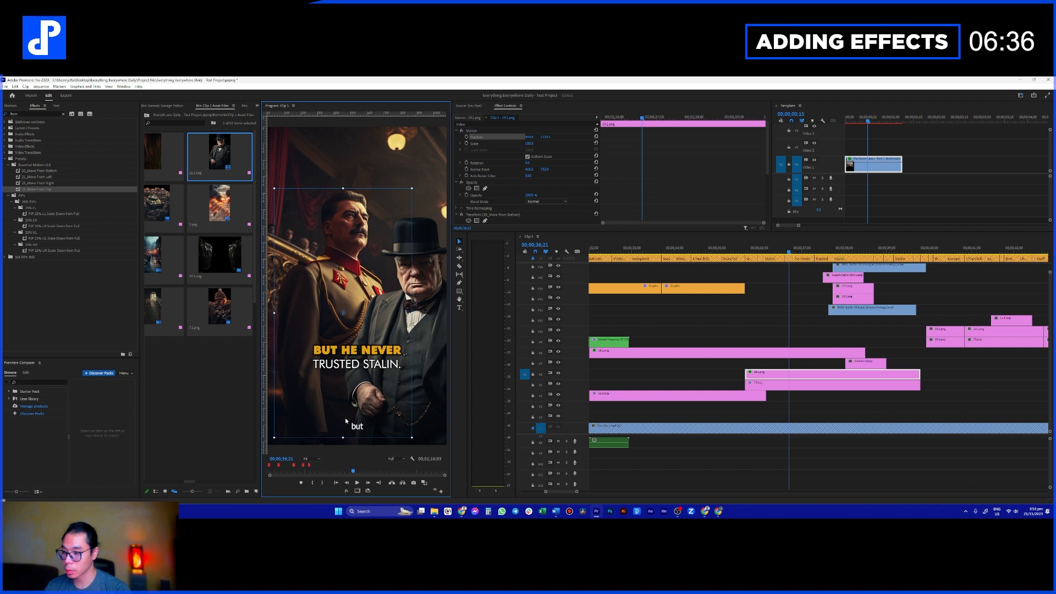
drag(346, 421, 344, 428)
drag(292, 323, 316, 317)
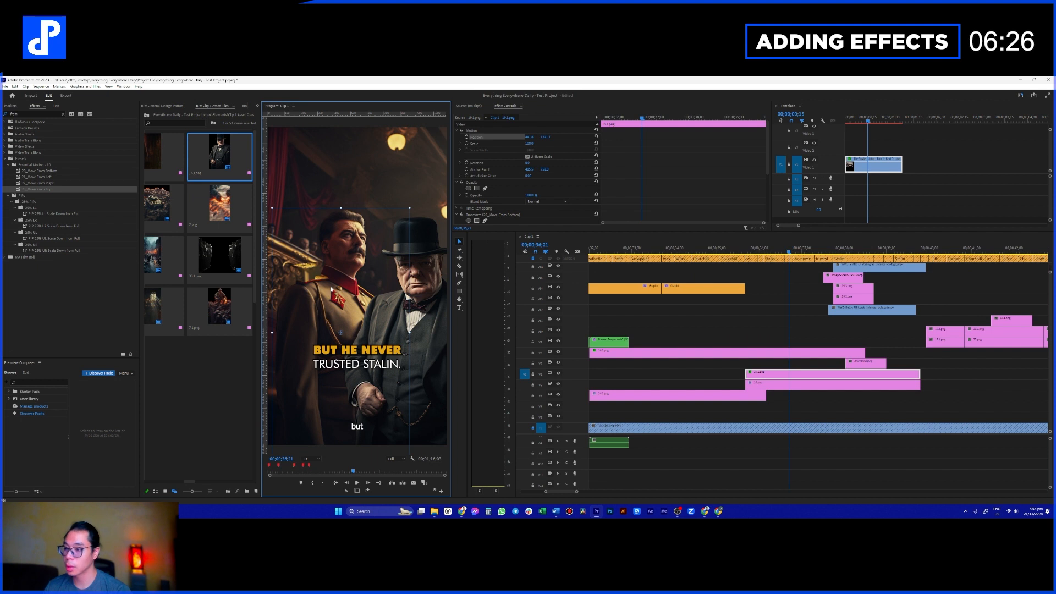
drag(331, 289, 335, 289)
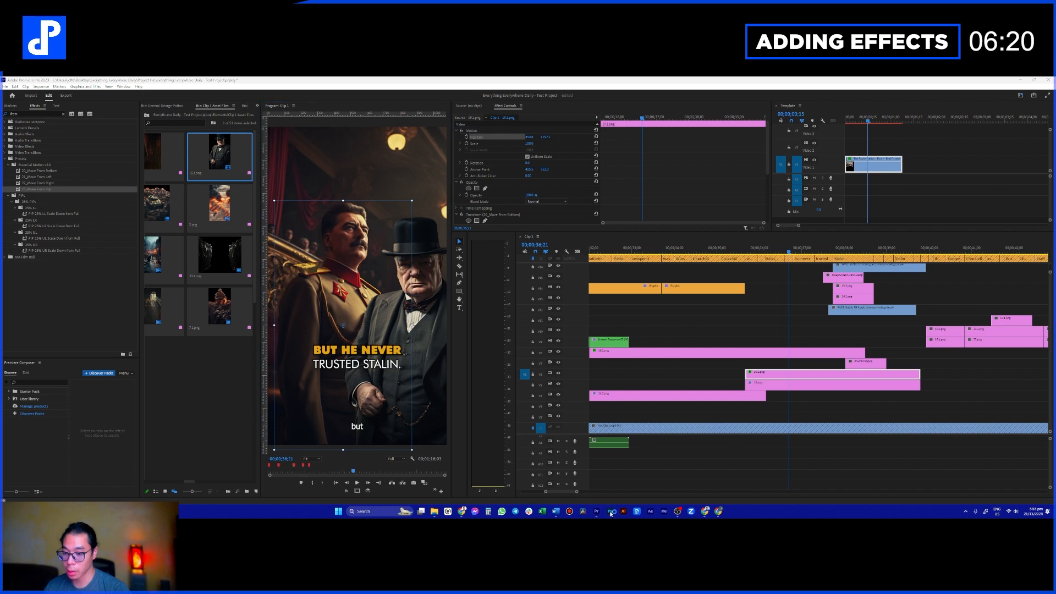
click(316, 273)
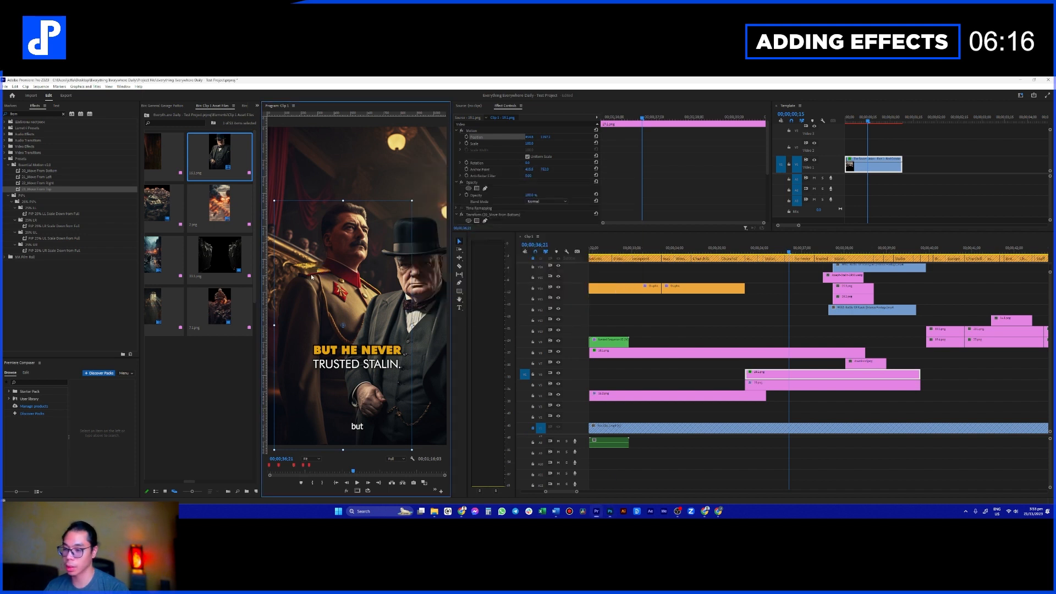
key(Print)
mouse_move(281, 246)
mouse_down()
mouse_move(346, 288)
mouse_move(315, 279)
mouse_move(330, 258)
mouse_move(315, 278)
mouse_up()
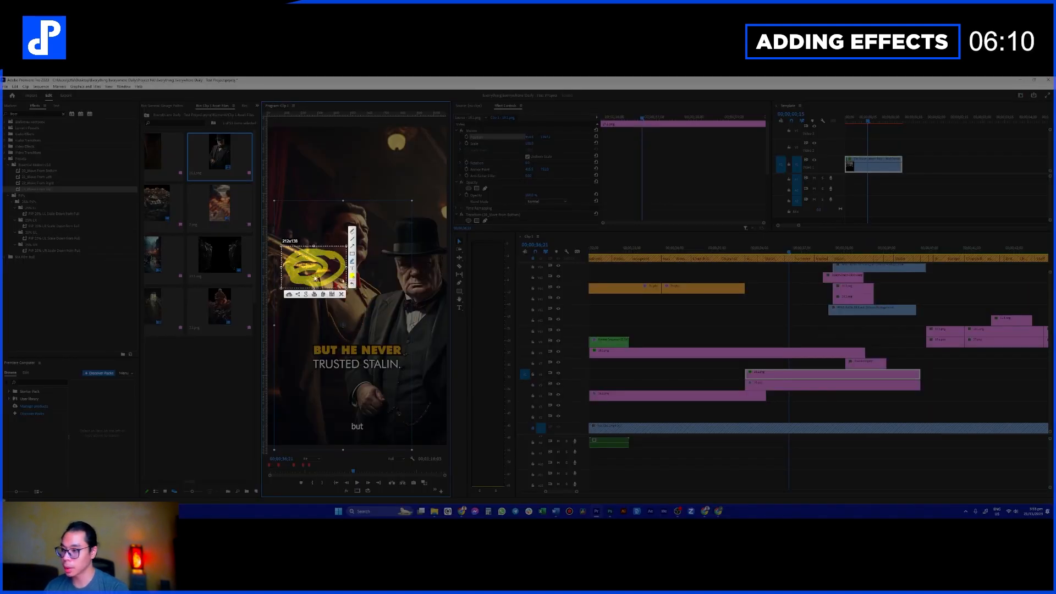
click(341, 294)
Step: Switch to Photoshop and open the recent file Midjourney.psd
mouse_move(605, 512)
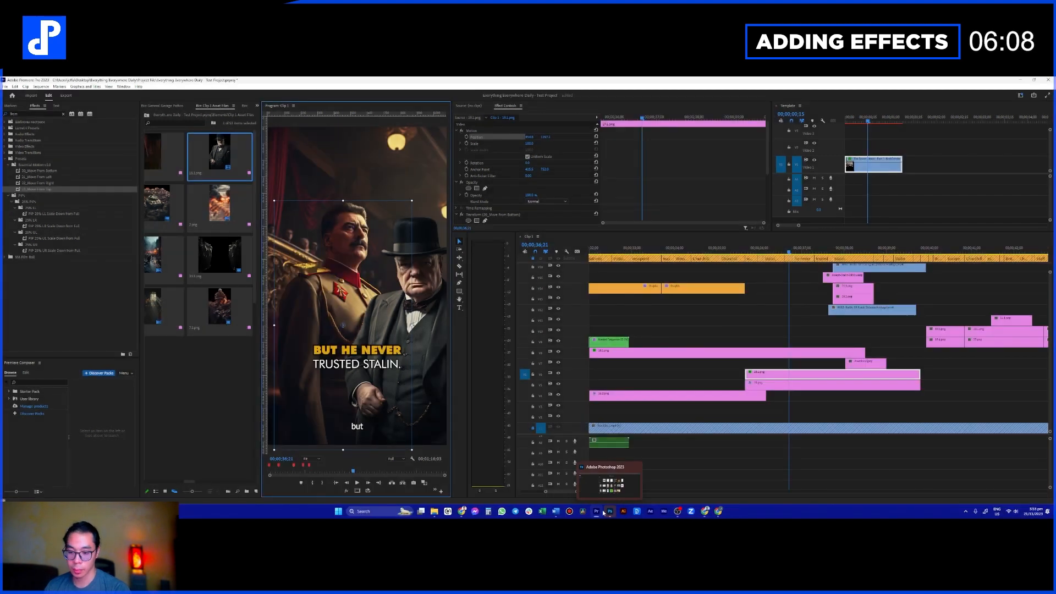
click(609, 510)
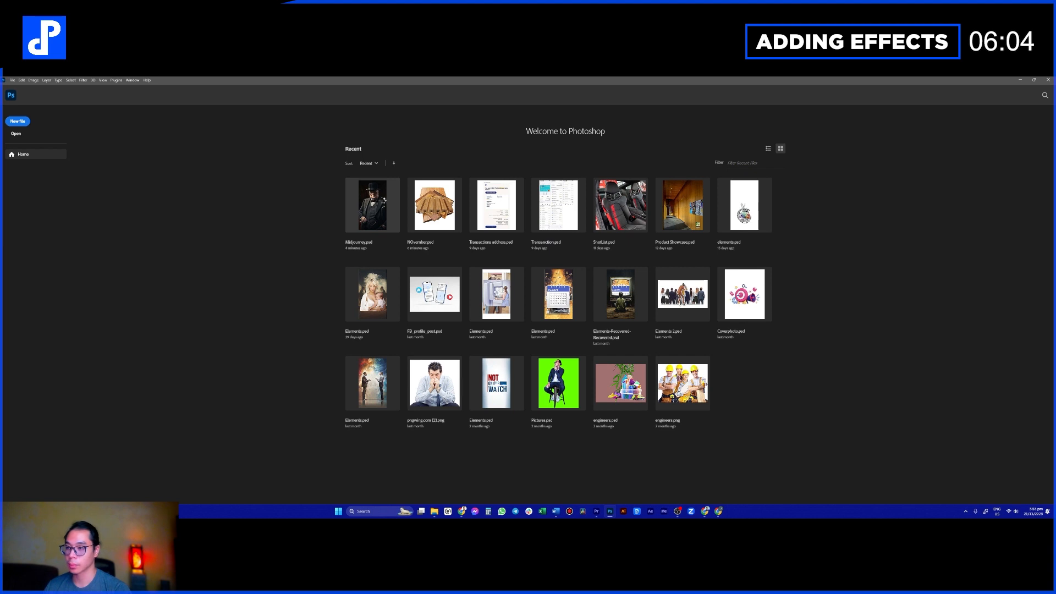
click(383, 201)
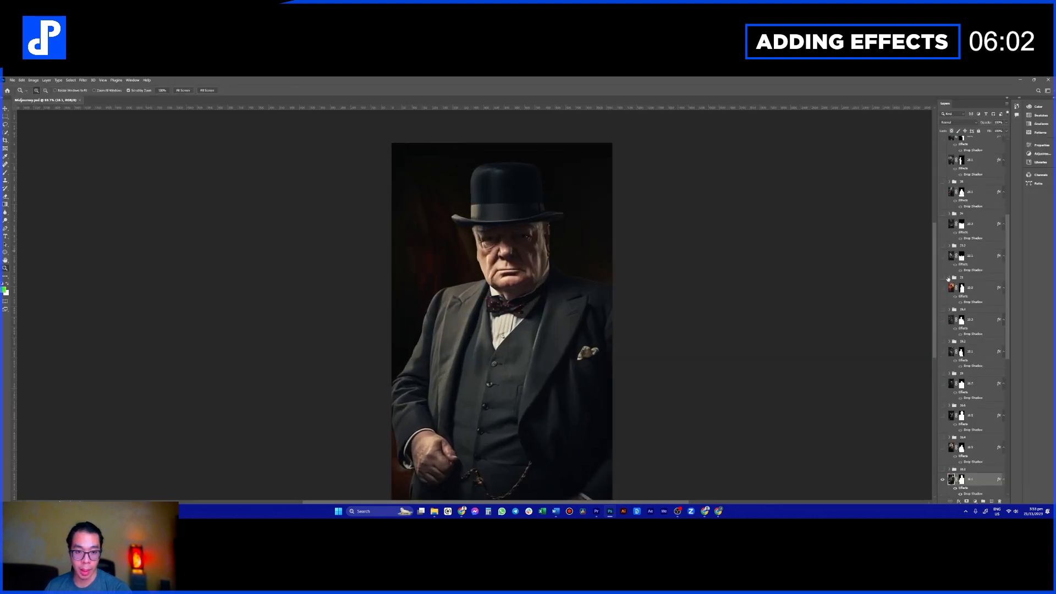
Step: Go through the Stalin layers and show the standing Stalin cutout in the brown uniform together with its theatre background group
click(942, 287)
click(943, 319)
click(946, 341)
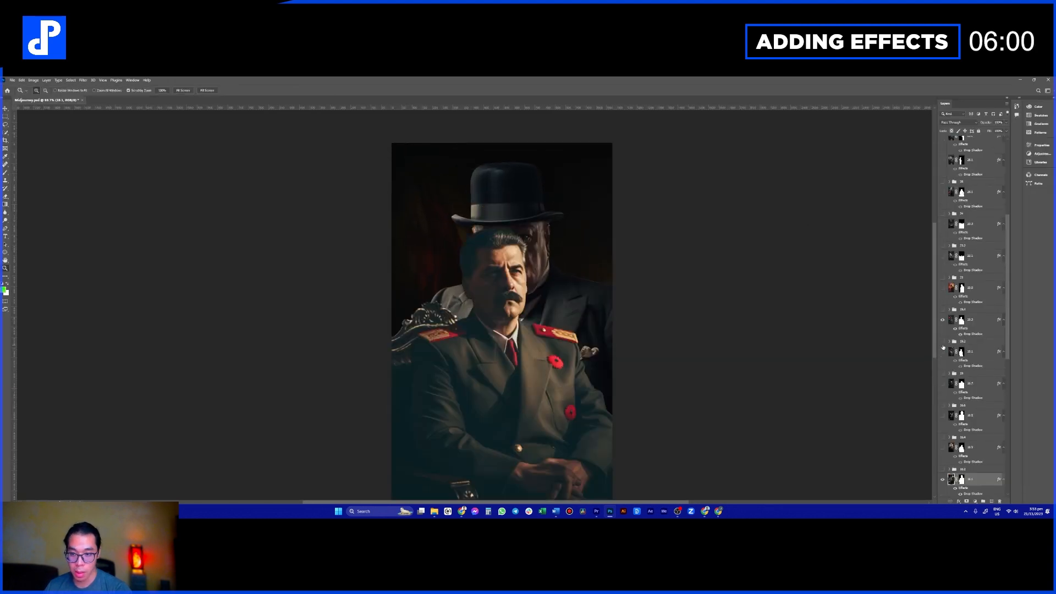
click(942, 319)
click(942, 351)
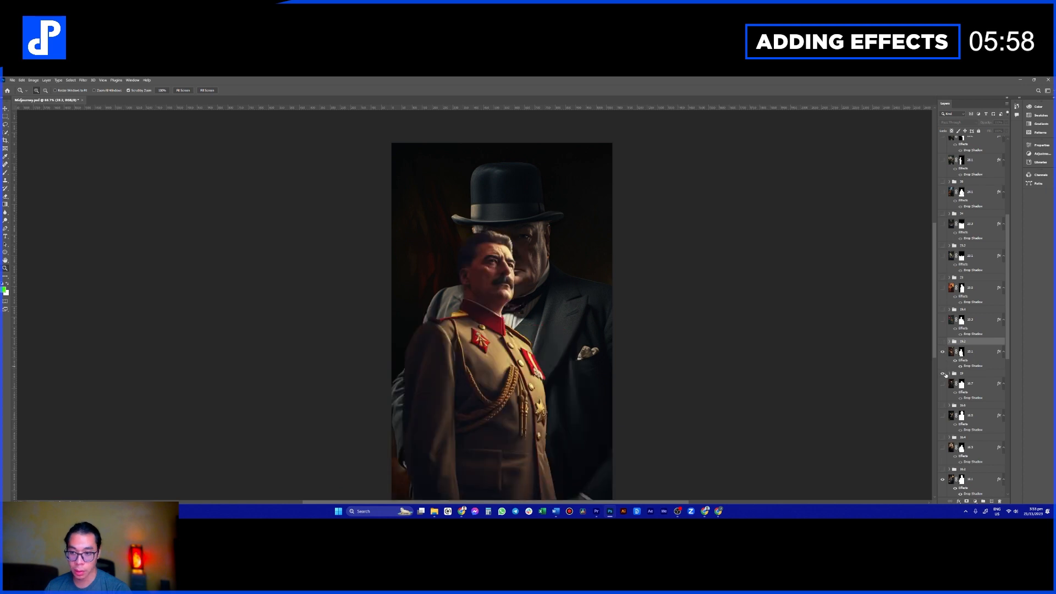
click(943, 374)
click(949, 366)
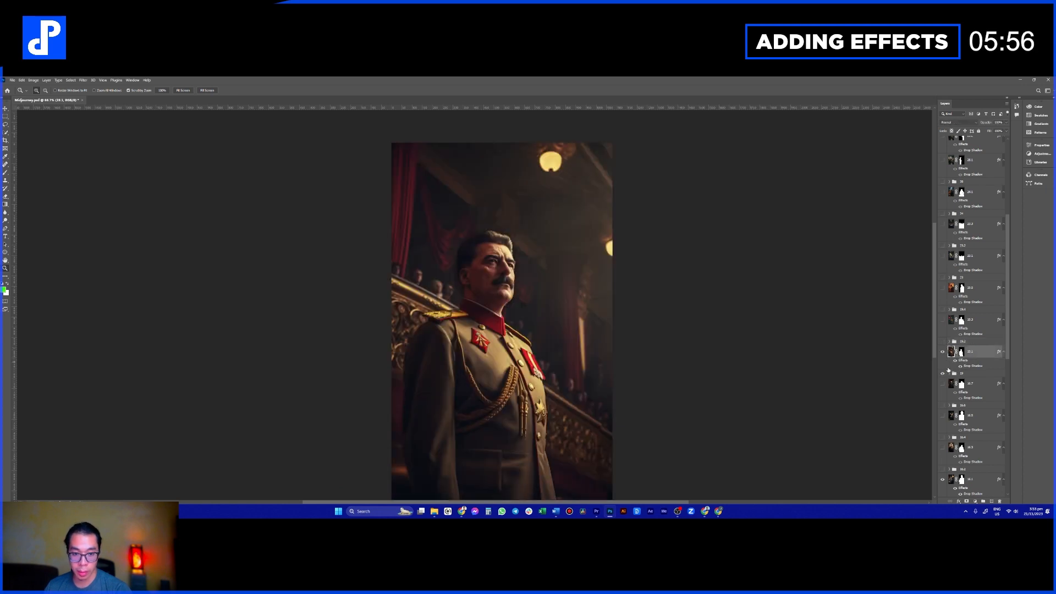
Step: Repaint the Stalin layer's mask along the gold shoulder board to restore its missing part and clean its edge
drag(434, 327, 471, 330)
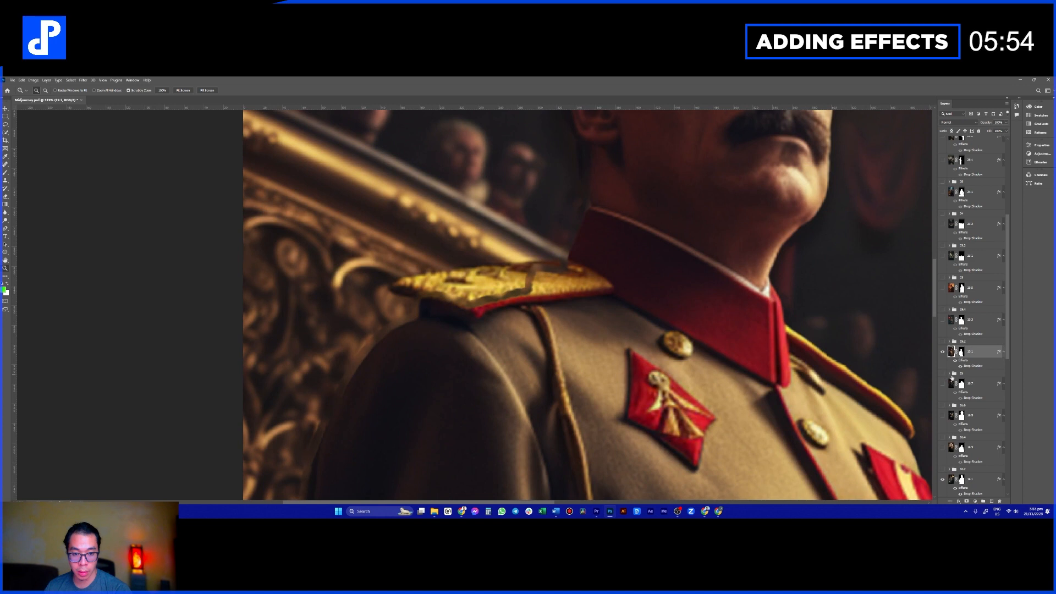
key(b)
alt+right_click(430, 300)
mouse_move(430, 300)
mouse_down()
mouse_move(484, 285)
mouse_move(429, 302)
mouse_up()
key(x)
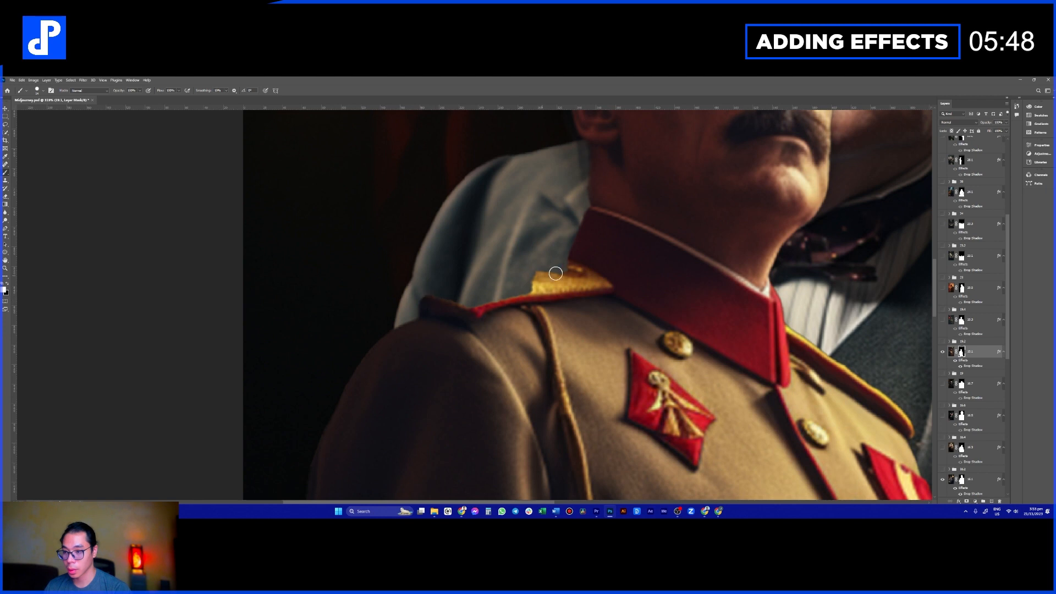
shift+click(573, 261)
shift+click(455, 311)
drag(529, 290, 471, 303)
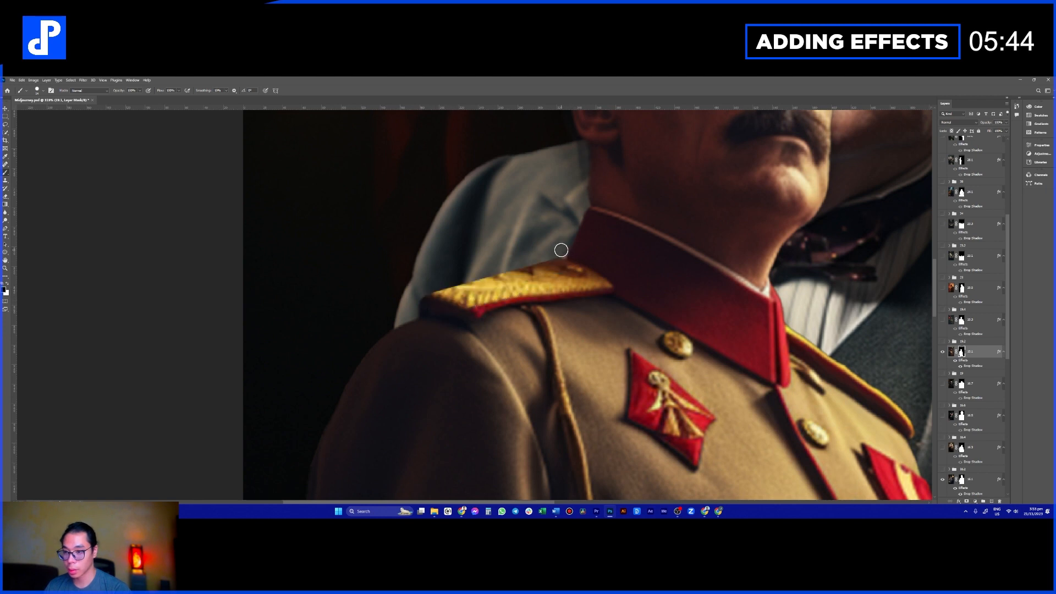
drag(430, 299, 456, 289)
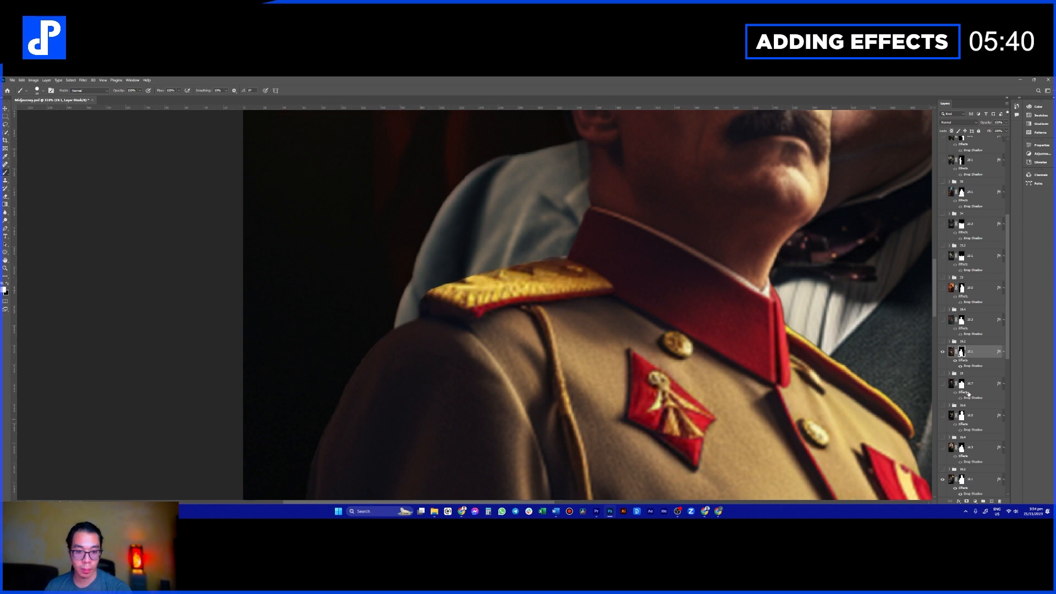
Step: Hide the Stalin cutout, show and expand its background group, and add a blank layer above the background copies
click(942, 351)
click(942, 373)
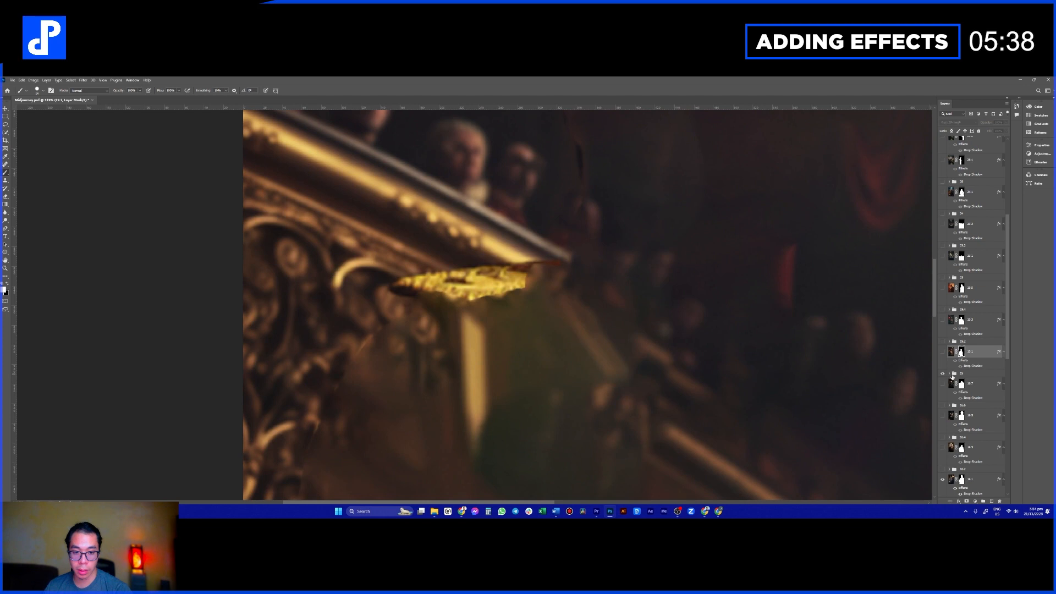
click(952, 375)
click(949, 373)
click(962, 384)
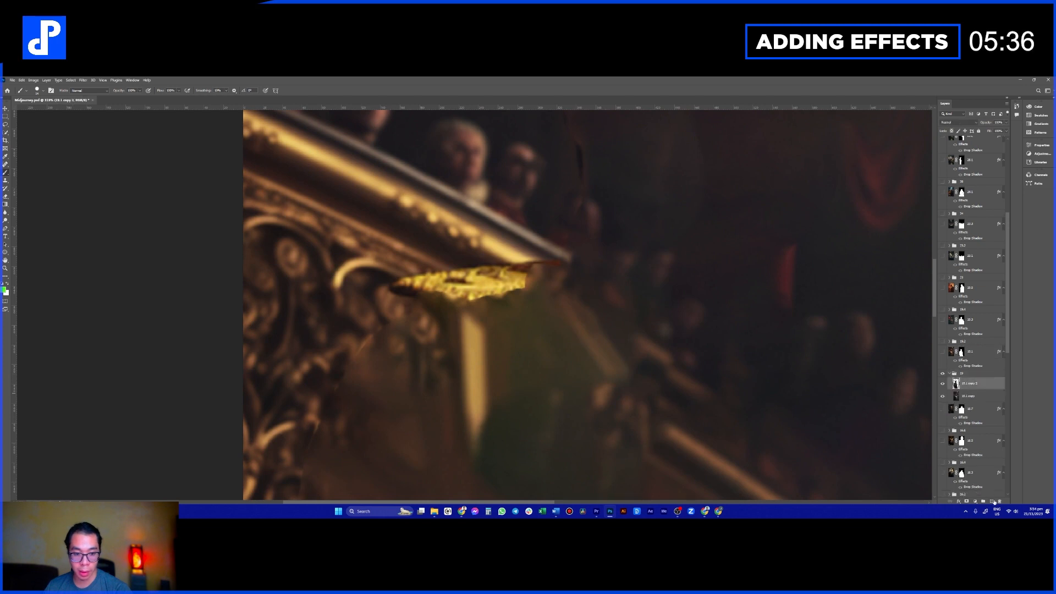
click(991, 501)
Step: Remove the leftover gold shoulder board and surrounding remnants from the theatre background with the Spot Healing Brush on the blank layer
key(j)
drag(377, 275, 627, 277)
drag(449, 328, 335, 387)
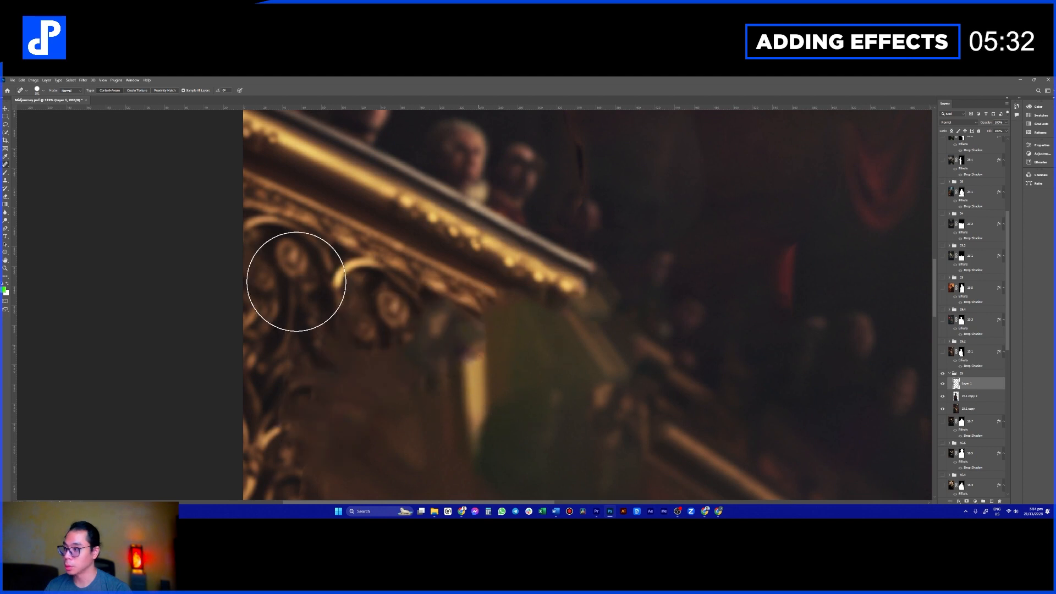
drag(492, 407, 555, 260)
drag(426, 291, 374, 396)
key(z)
drag(635, 364, 594, 361)
drag(664, 387, 632, 358)
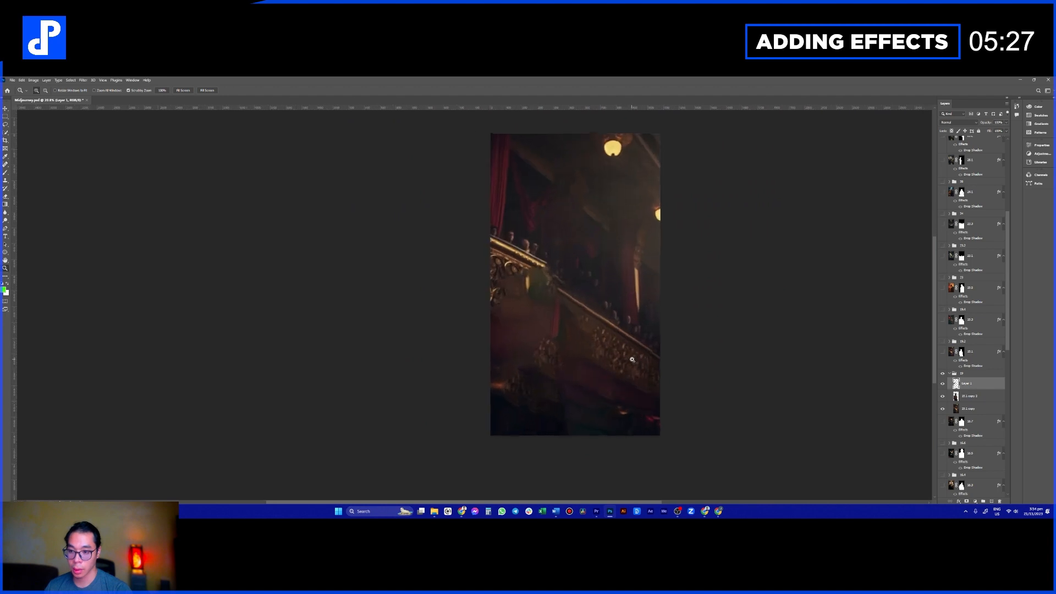
Step: Show the Stalin cutout again and quick-export it and its background group as PNGs to the Clip 1 Asset Files folder
click(949, 373)
click(941, 351)
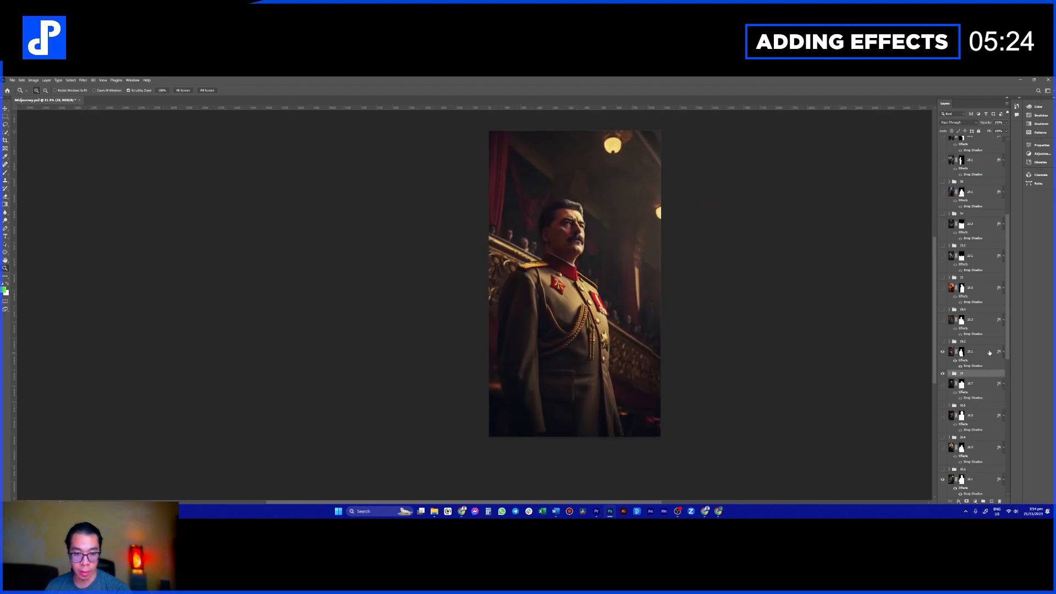
click(976, 354)
right_click(979, 356)
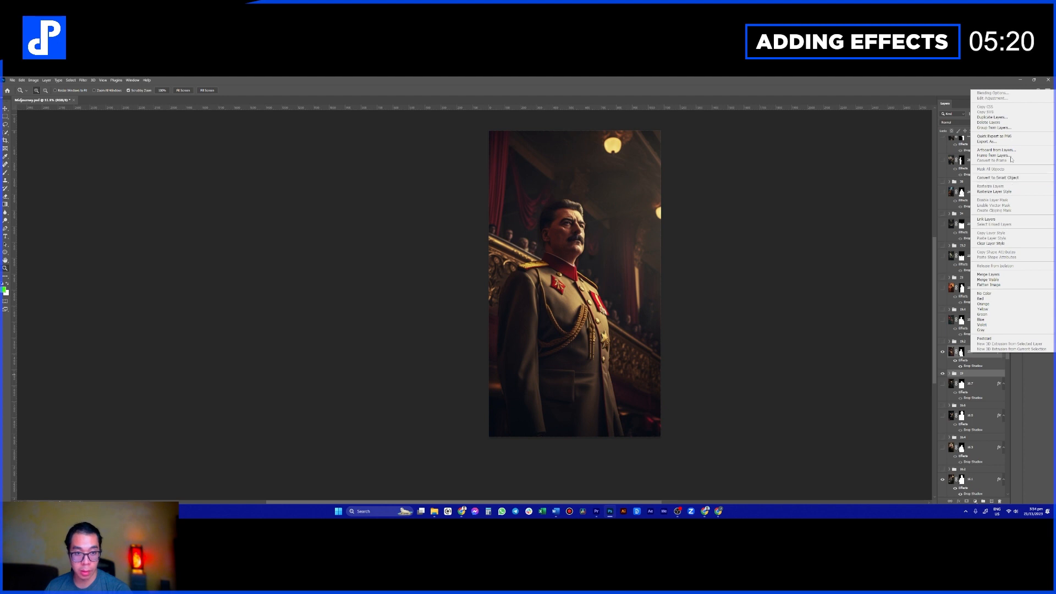
click(994, 136)
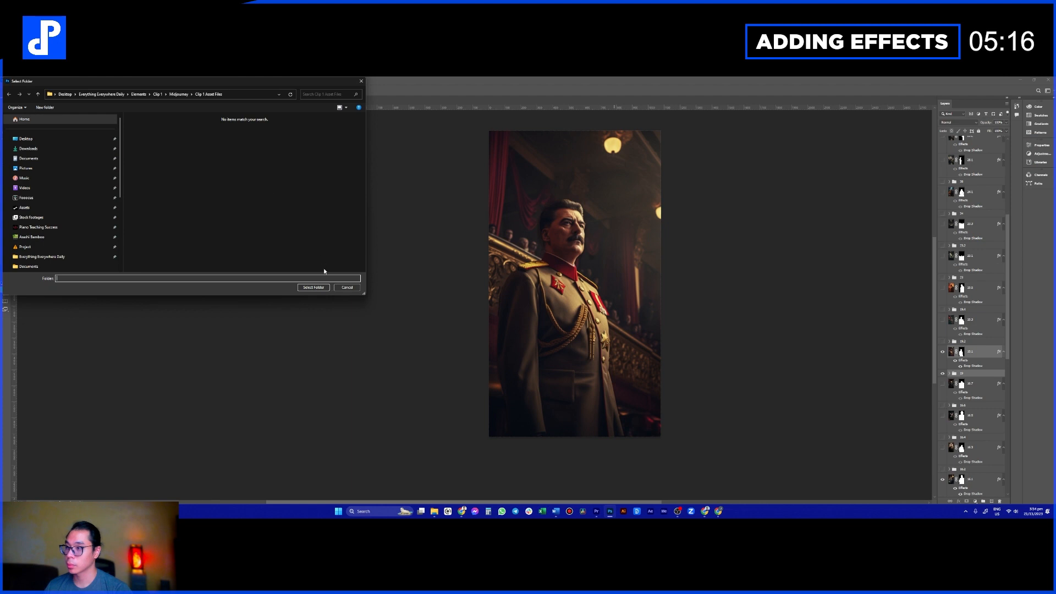
click(313, 287)
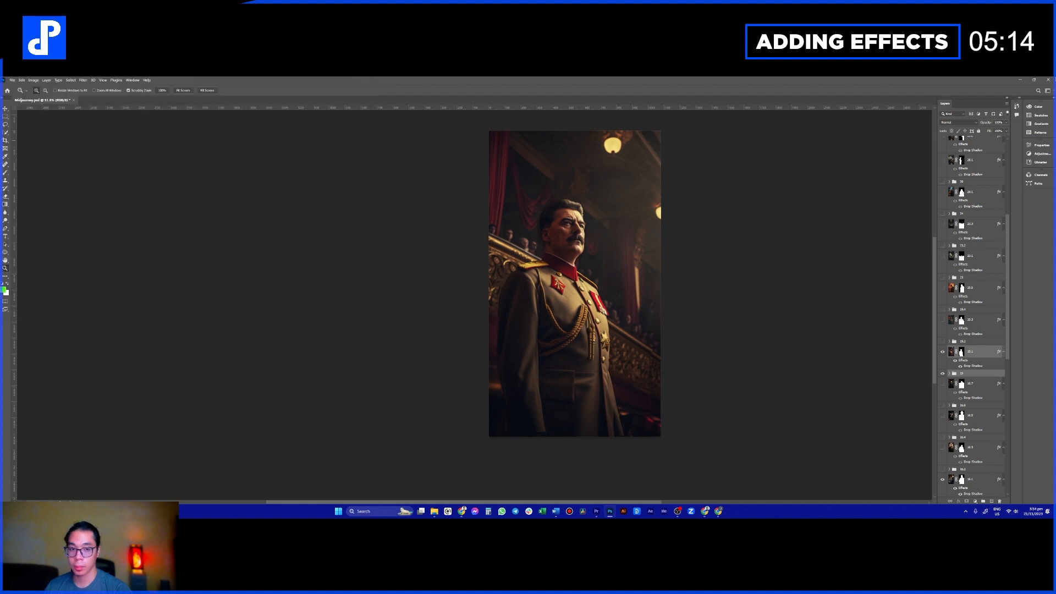
Step: Return to Premiere Pro and play the transition into the Stalin scene to check the updated images
click(1021, 80)
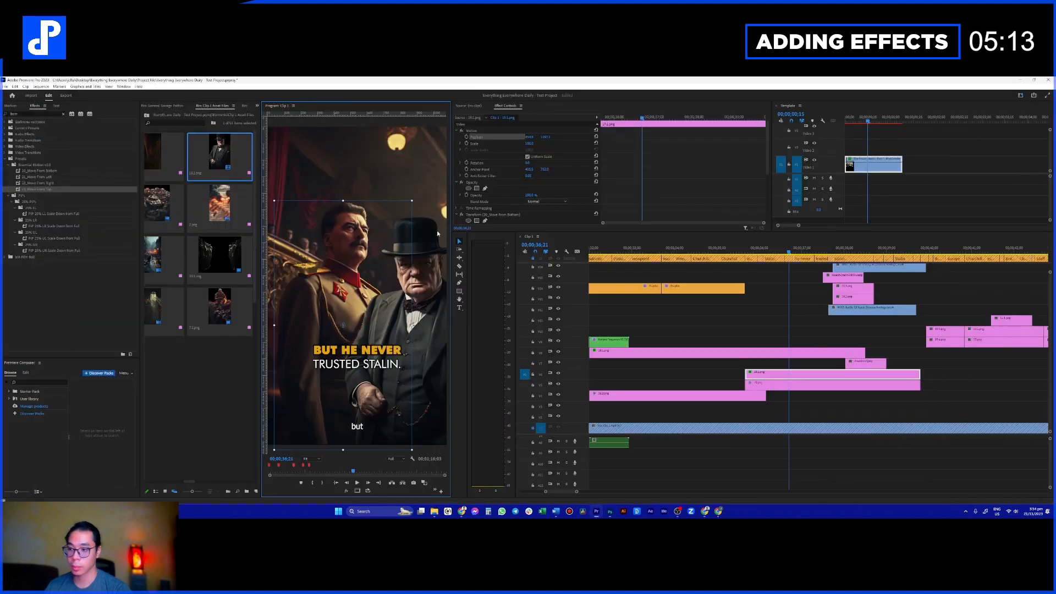
click(617, 315)
click(750, 374)
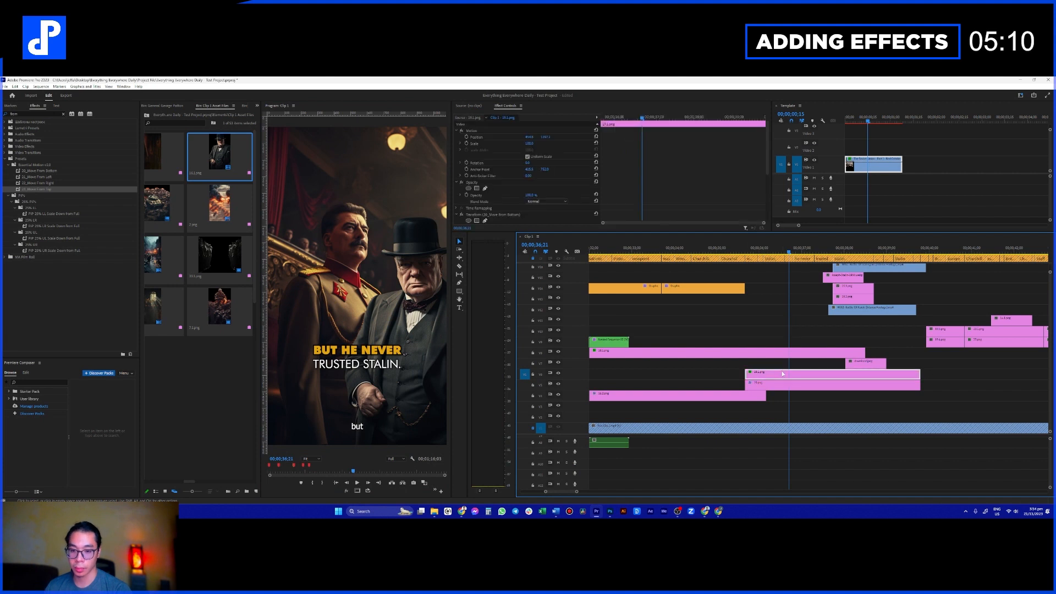
click(737, 249)
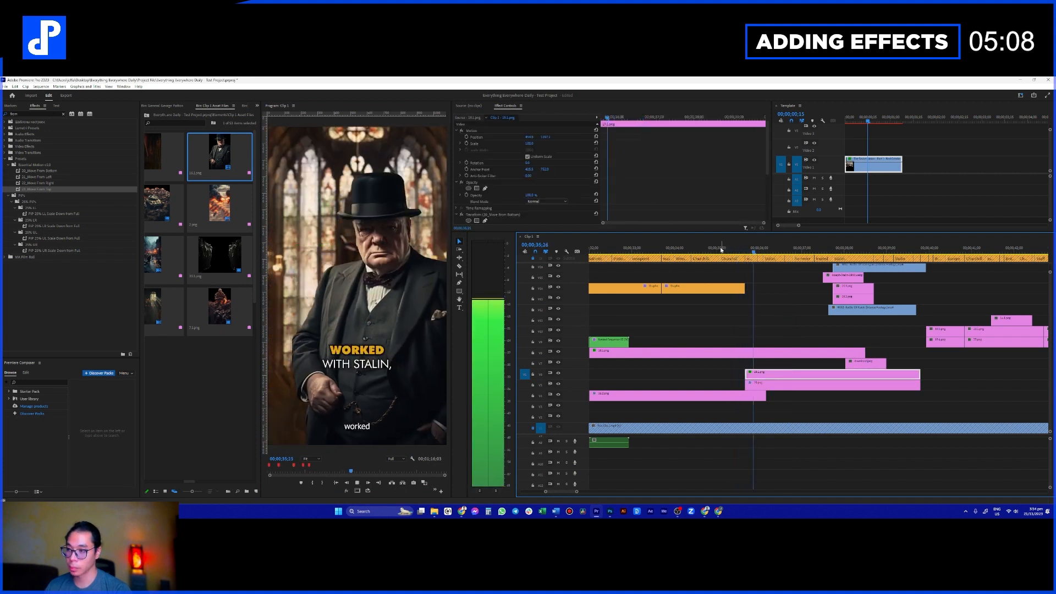
key(space)
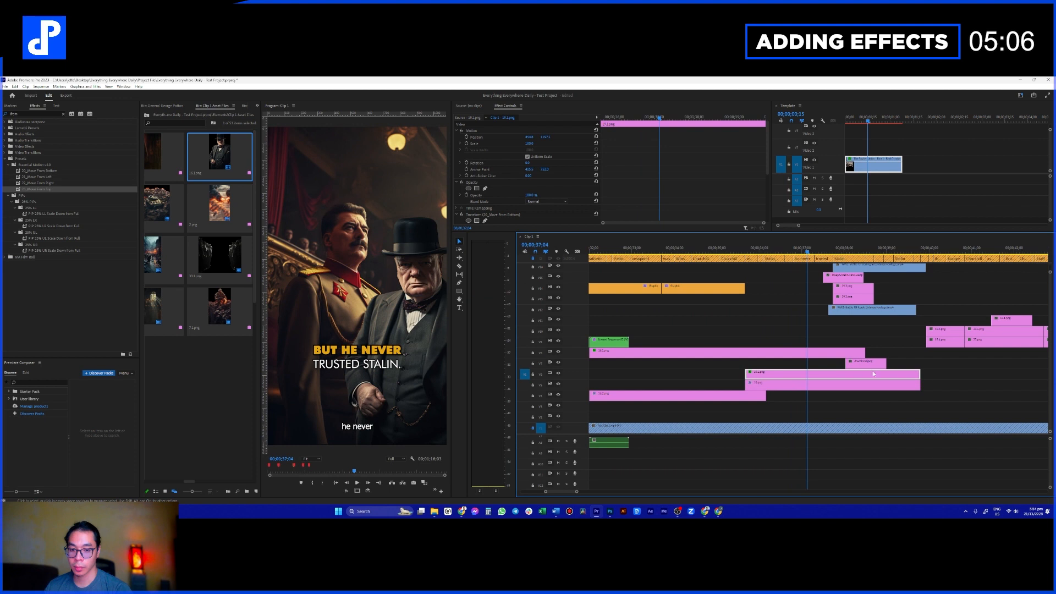
Step: Move the image clips below the Churchill cutout down one track to free the track directly beneath it
scroll(890, 354, right, 2)
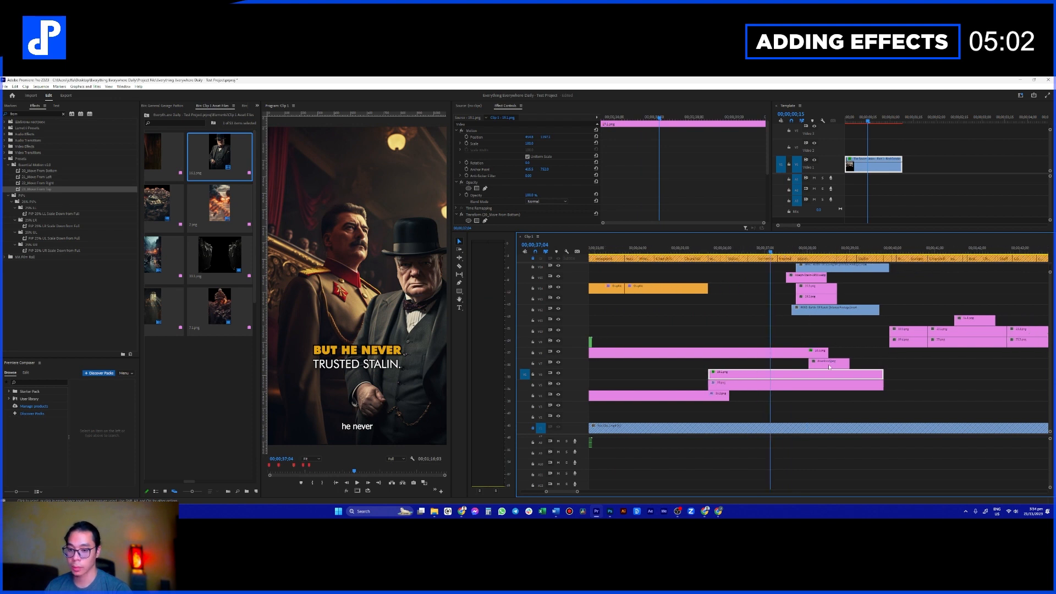
click(786, 353)
scroll(786, 353, left, 3)
drag(715, 360, 885, 395)
scroll(919, 358, right, 2)
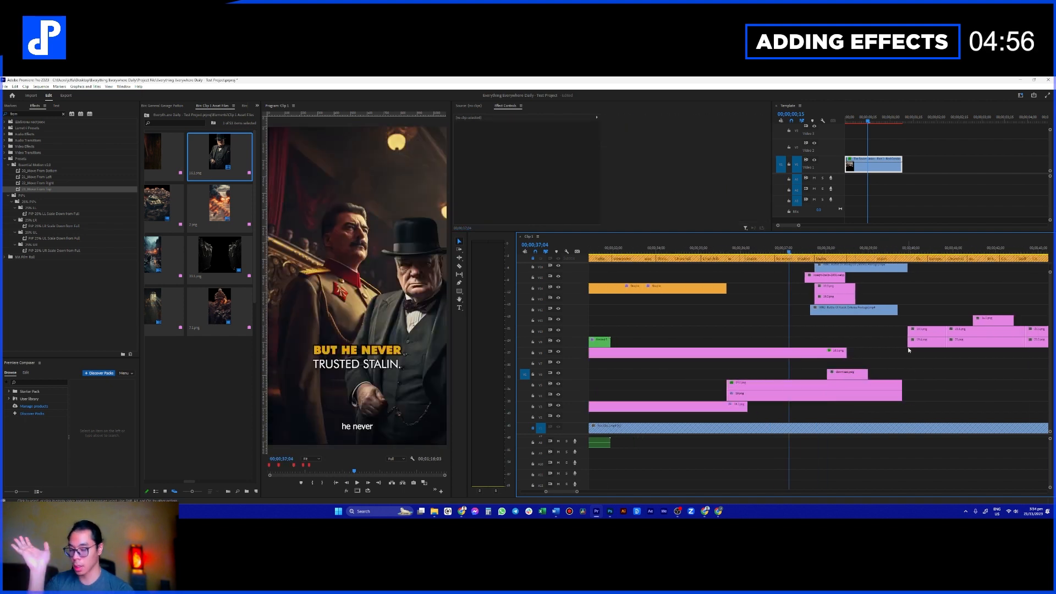
Step: Move the small PNG clip from the Stalin scene to the following scene's "to threaten Europe" caption, one track higher
click(864, 374)
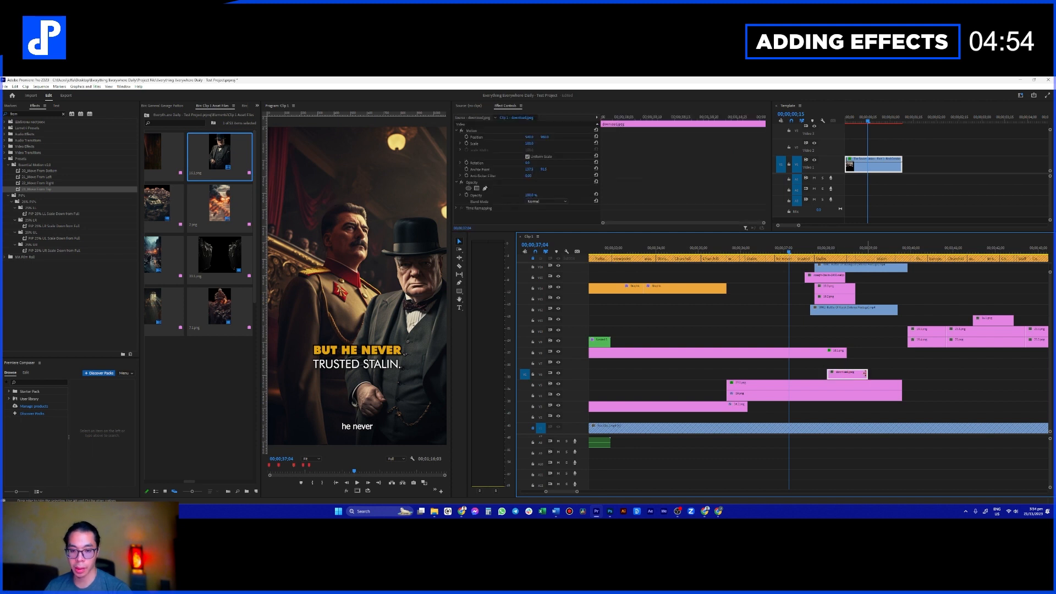
key(space)
scroll(797, 363, right, 2)
drag(812, 380, 913, 368)
key(space)
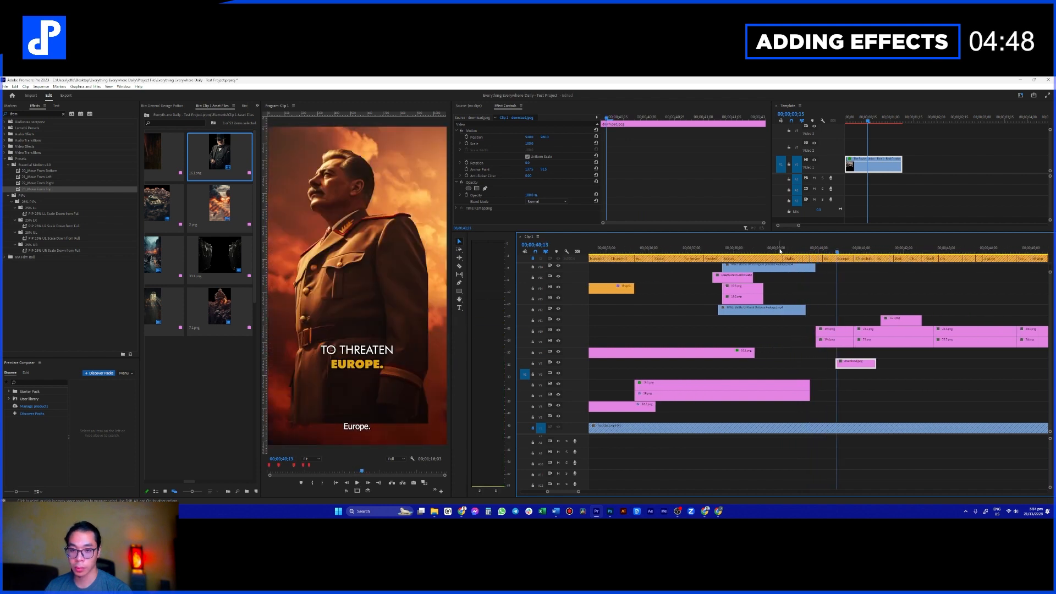
Step: Move the group of overlay footage and image clips out of the Stalin scene, onto lower tracks beneath the following scene
click(780, 251)
scroll(774, 317, left, 2)
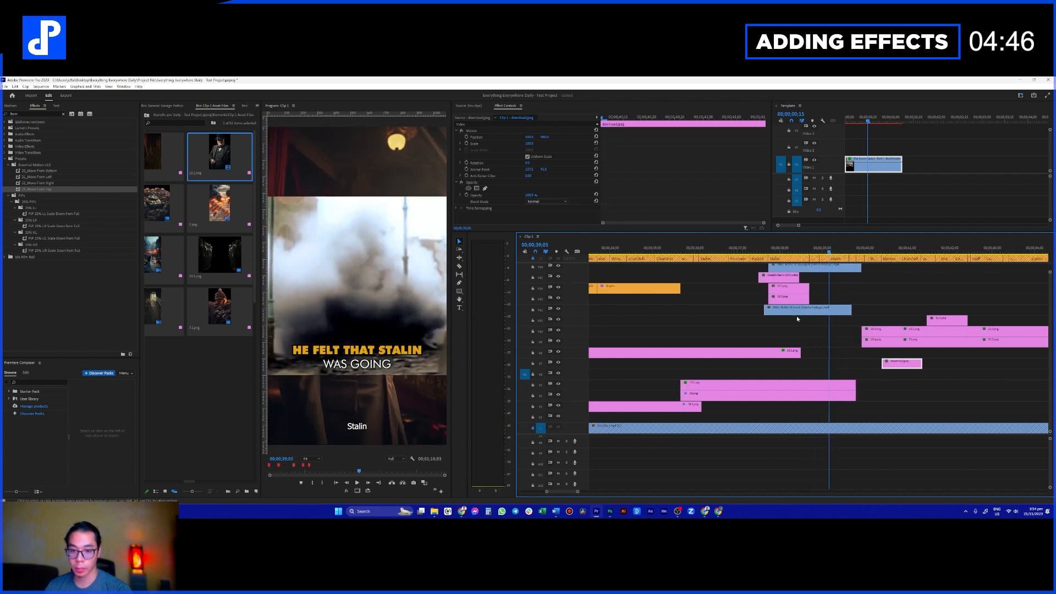
scroll(769, 308, up, 1)
drag(733, 275, 967, 430)
click(830, 352)
scroll(834, 360, left, 1)
click(754, 283)
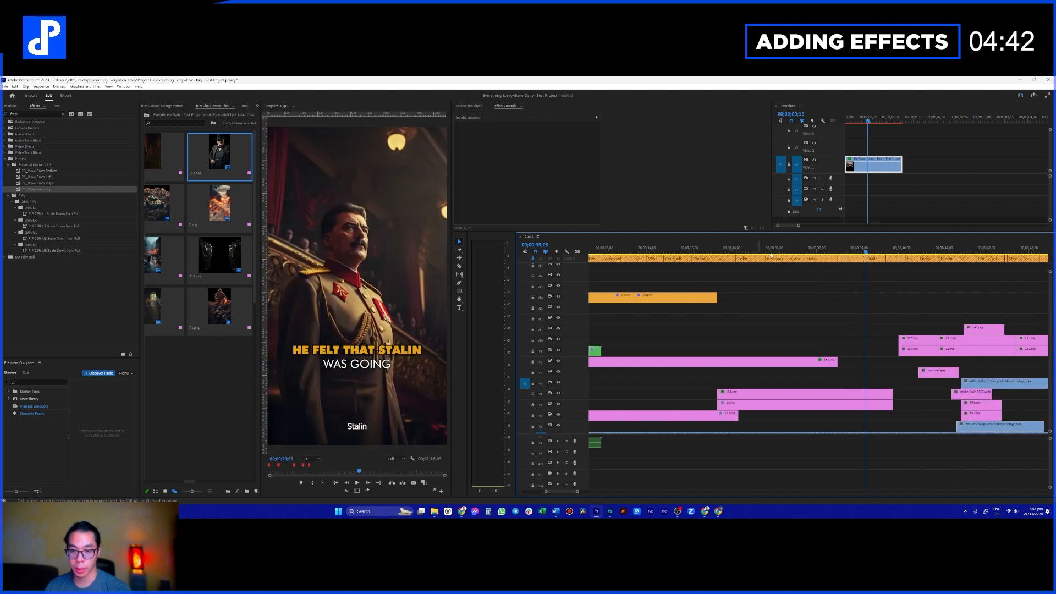
Step: Extend the Churchill cutout clip to the end of the Stalin background clip and play the transition to check it
click(799, 252)
drag(855, 364, 892, 369)
click(711, 252)
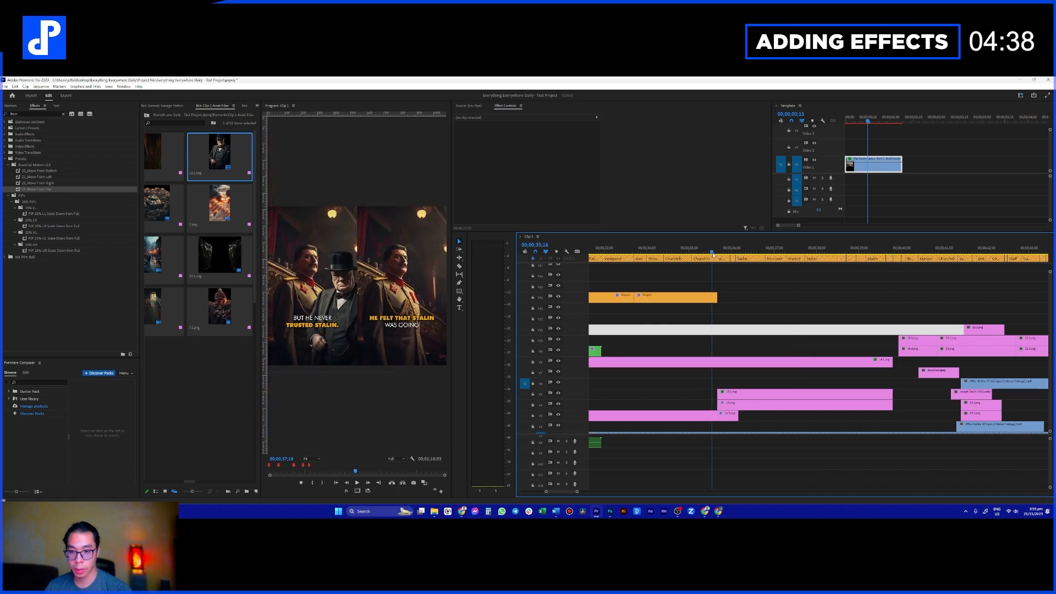
key(space)
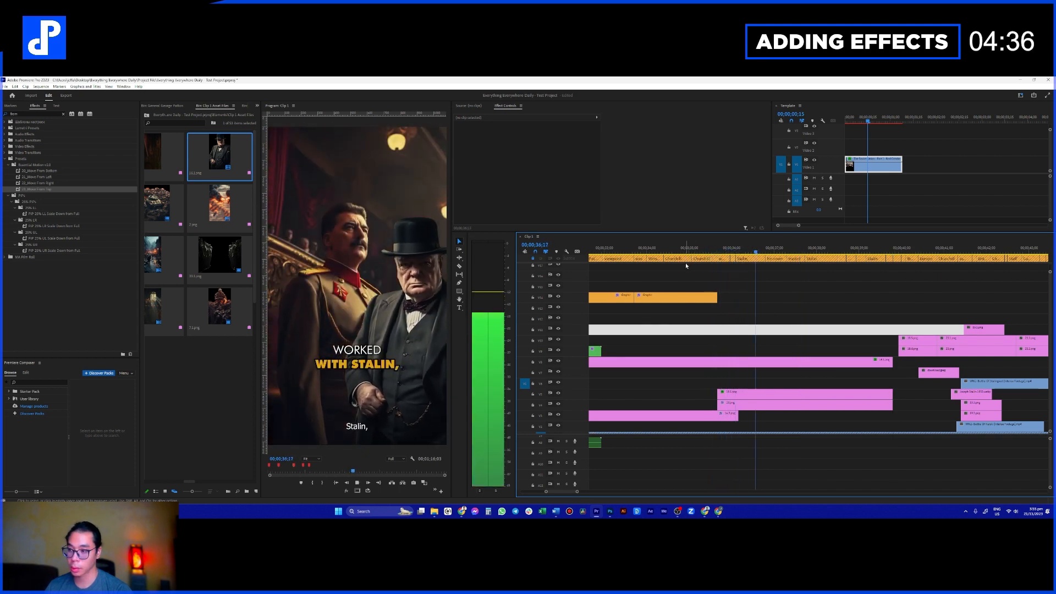
key(space)
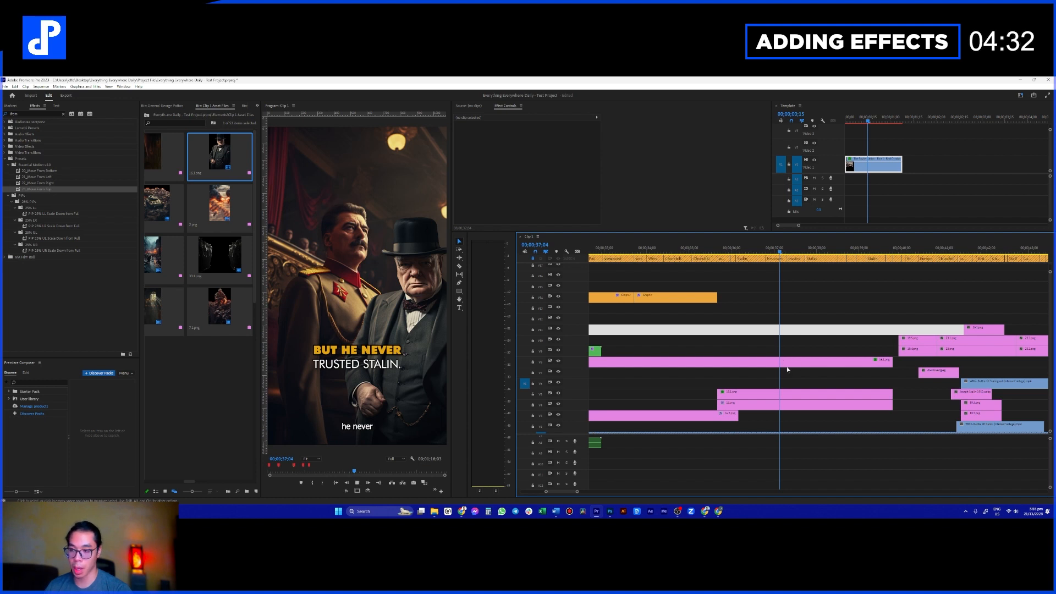
key(space)
key(space)
click(705, 252)
key(space)
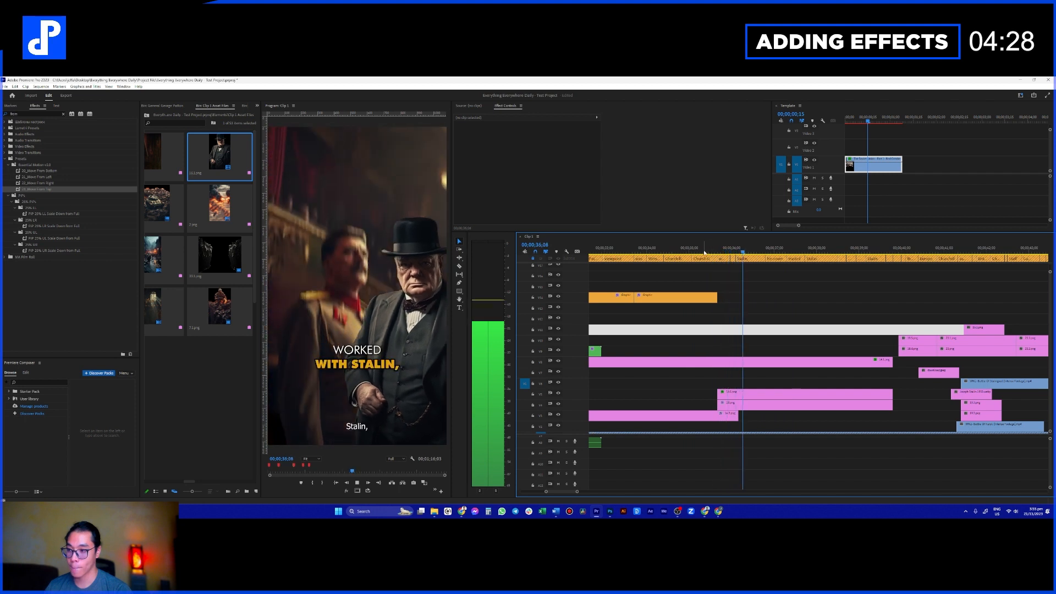
key(space)
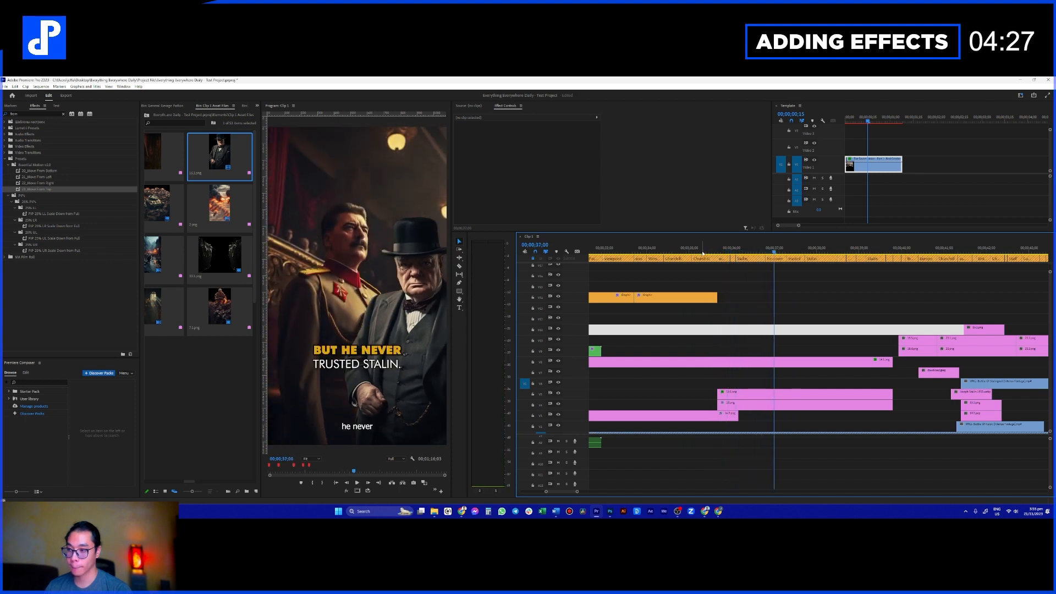
Step: Search the effects for "zoom", apply the Zoom In and Zoom Out presets to the Stalin scene's image clips, and play the result
click(19, 114)
text(zoom)
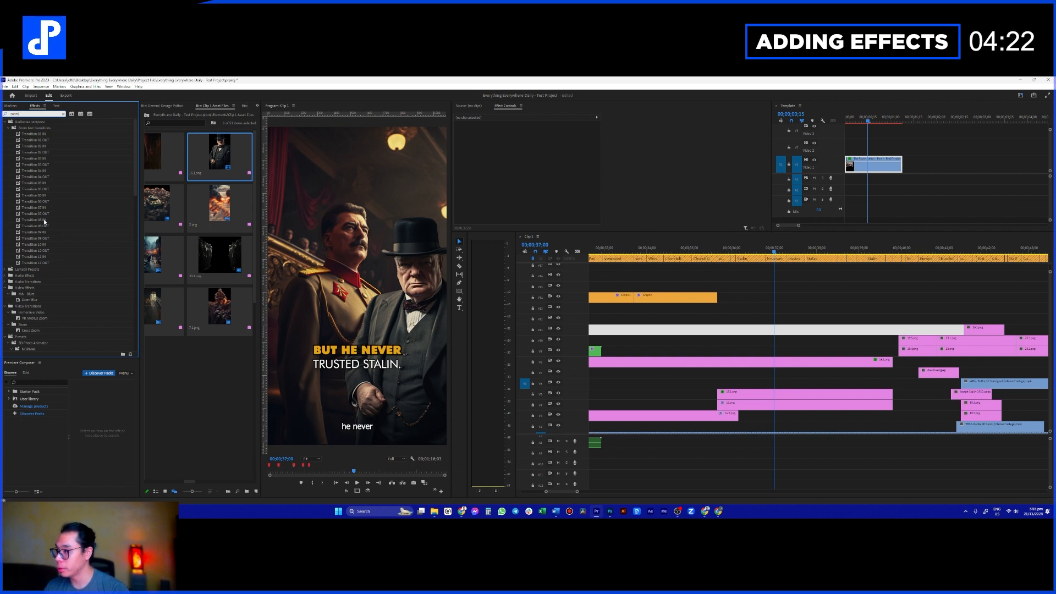
scroll(45, 237, down, 4)
click(720, 404)
scroll(64, 295, down, 3)
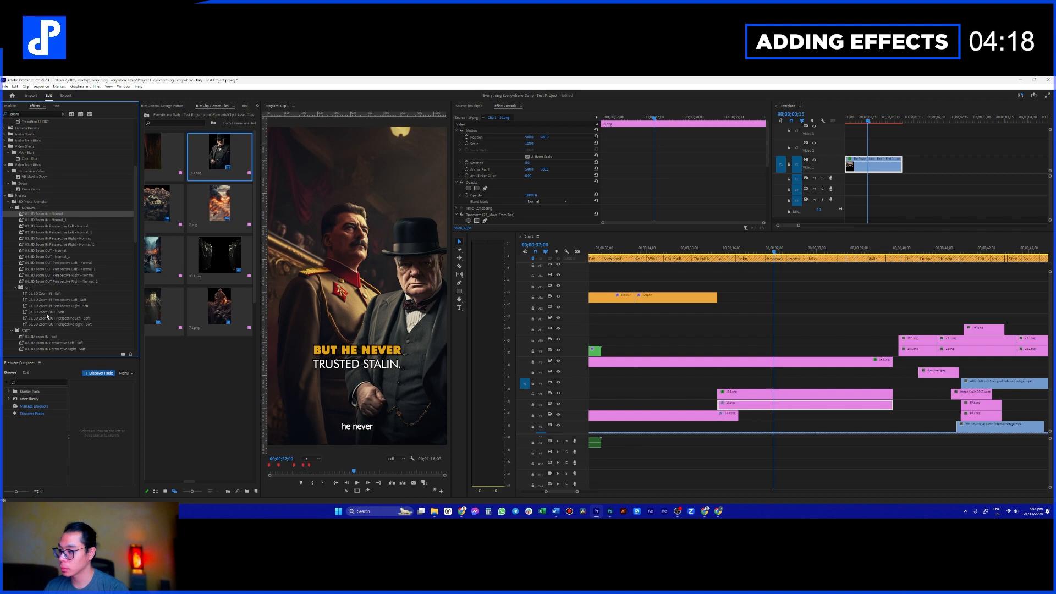
scroll(44, 317, down, 3)
drag(35, 288, 740, 393)
drag(36, 293, 750, 389)
click(719, 249)
key(space)
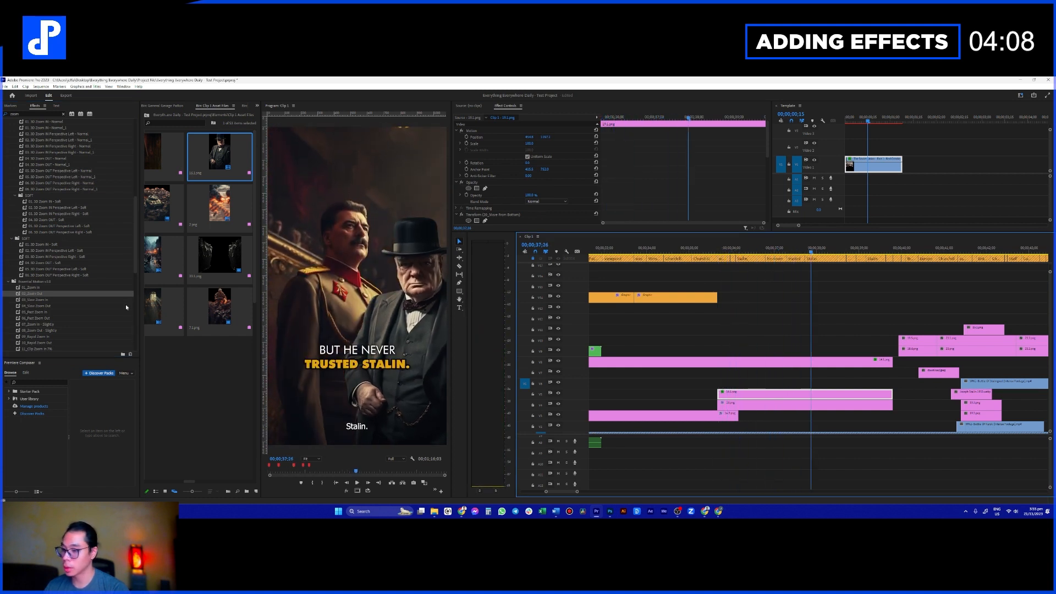
Step: Try to split the Churchill cutout clip around the start of the Stalin scene
click(716, 364)
key(v)
click(723, 362)
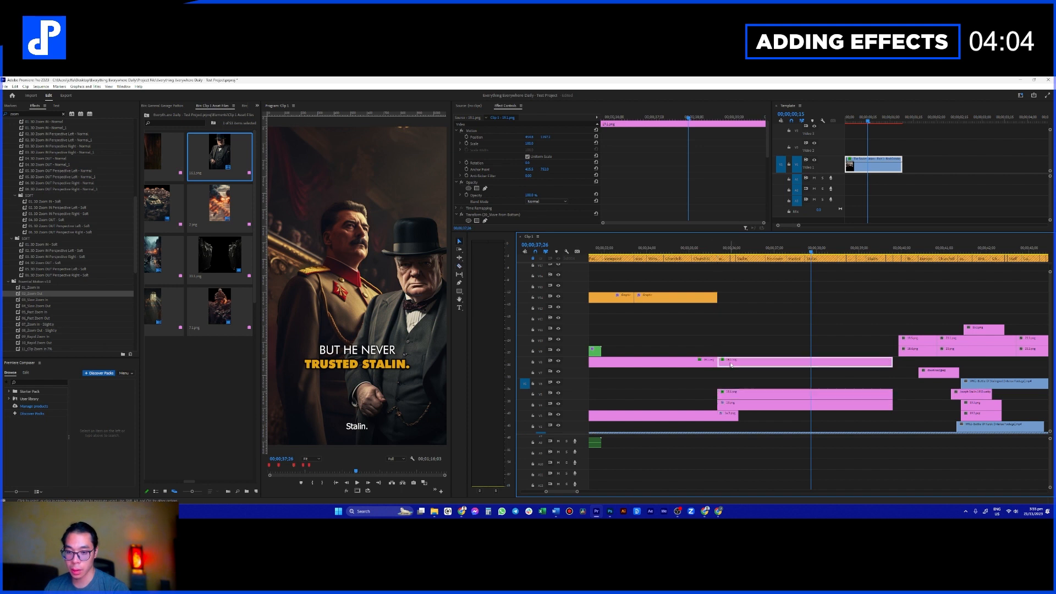
key(ctrl+z)
click(687, 250)
key(c)
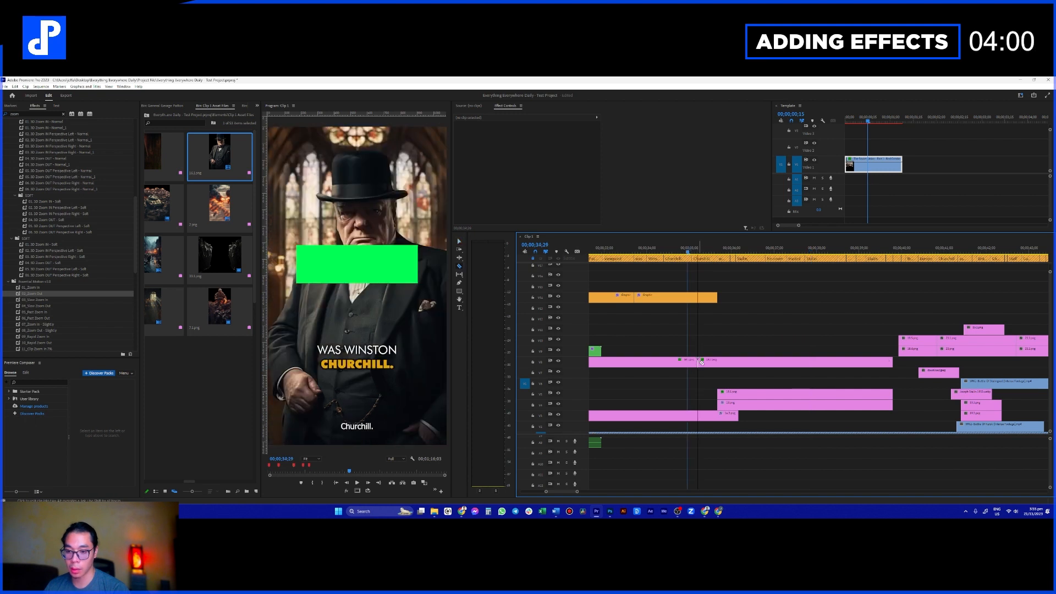
key(v)
Step: Inspect the Churchill cutout's position and scale keyframes and its Zoom Out transform effect
click(711, 362)
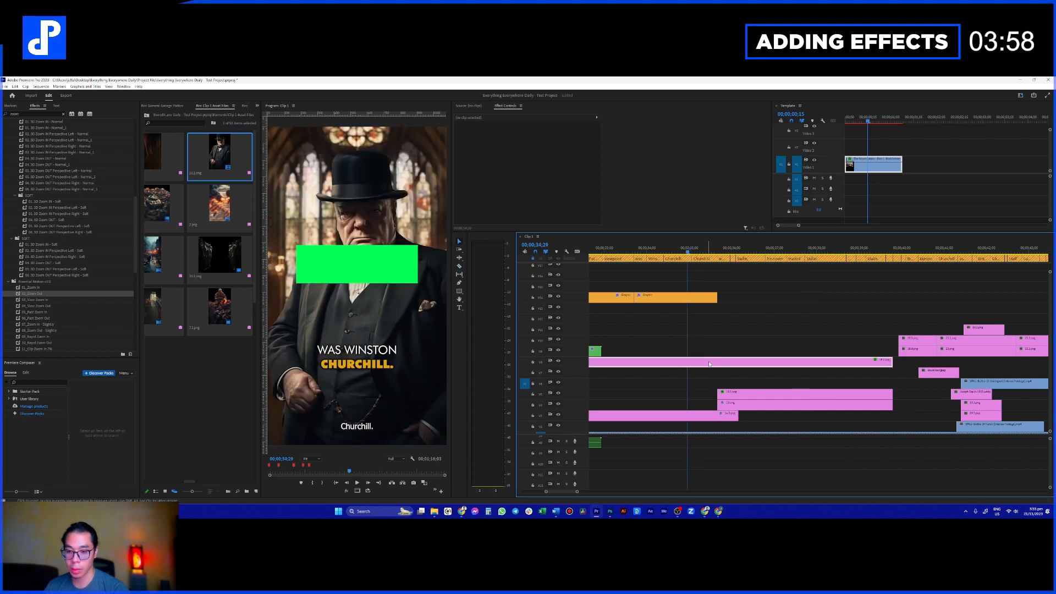
click(678, 187)
click(457, 184)
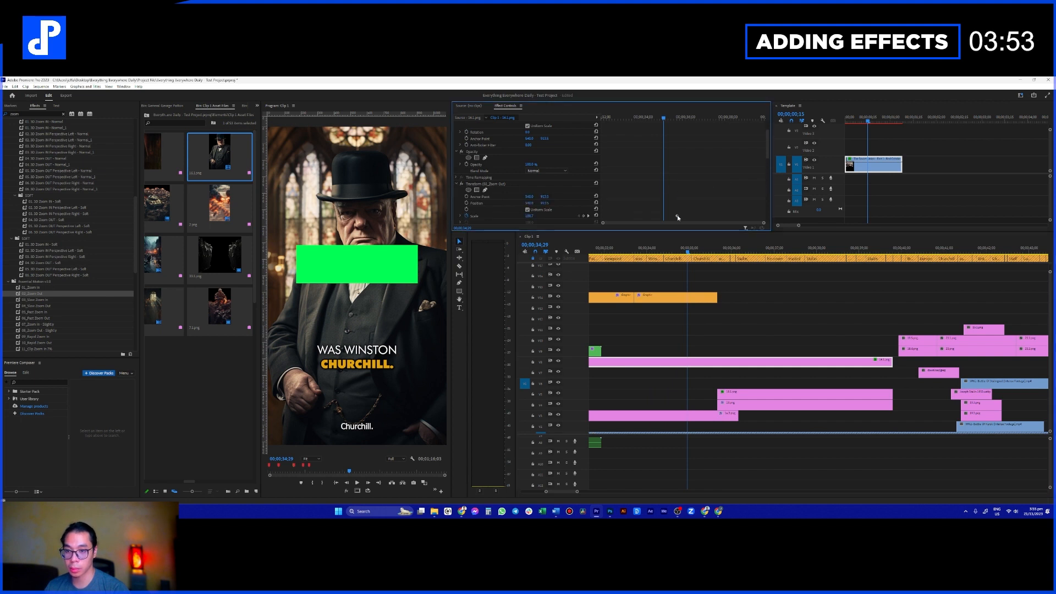
click(710, 333)
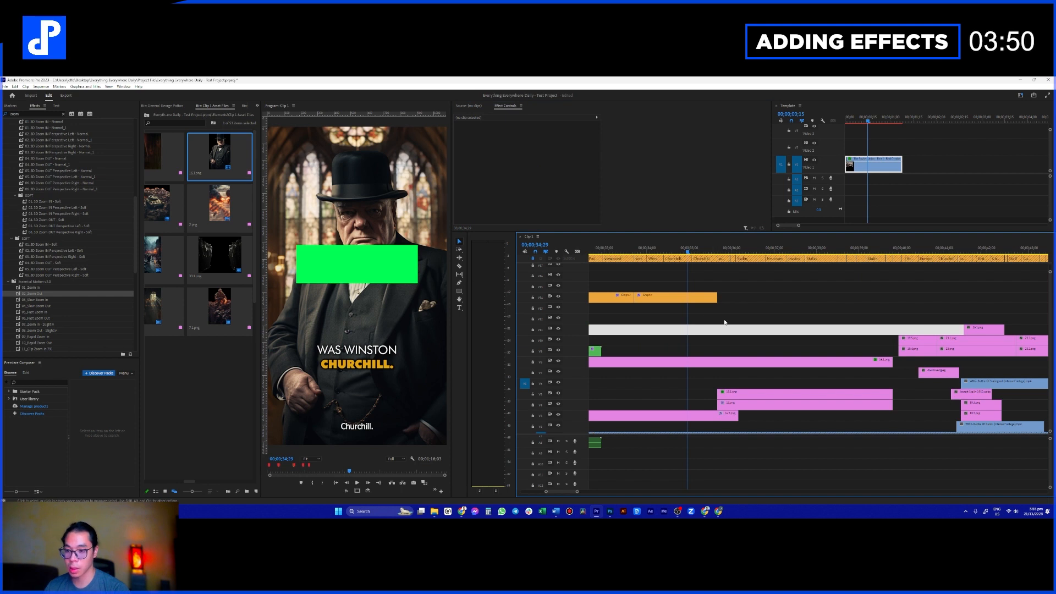
click(723, 341)
click(703, 361)
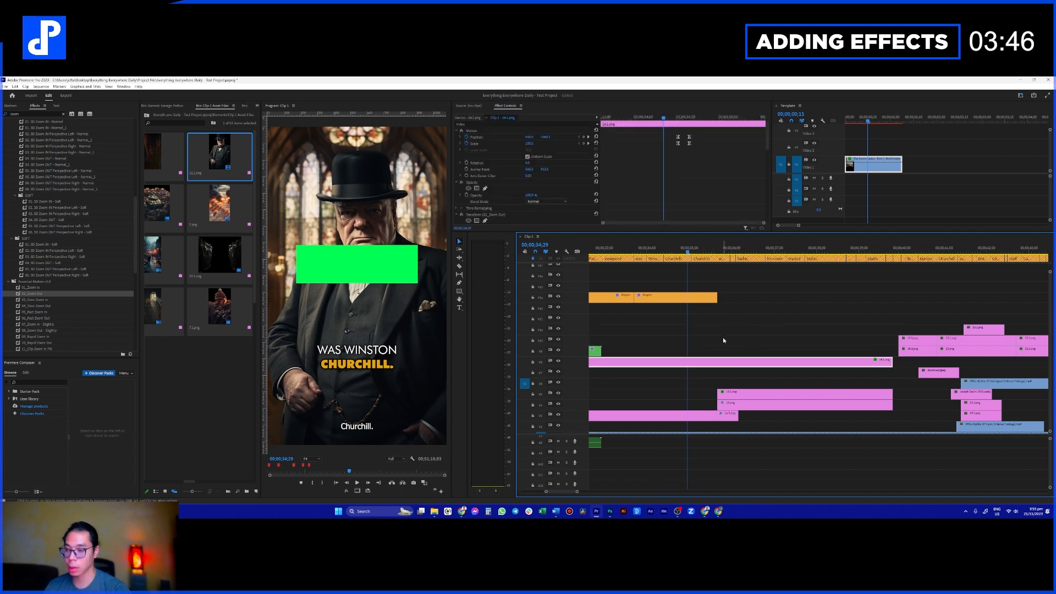
Step: Deselect the clips and play the Churchill and Stalin scene to review the zoom animation
click(727, 337)
click(753, 329)
click(795, 351)
key(ctrl+z)
key(space)
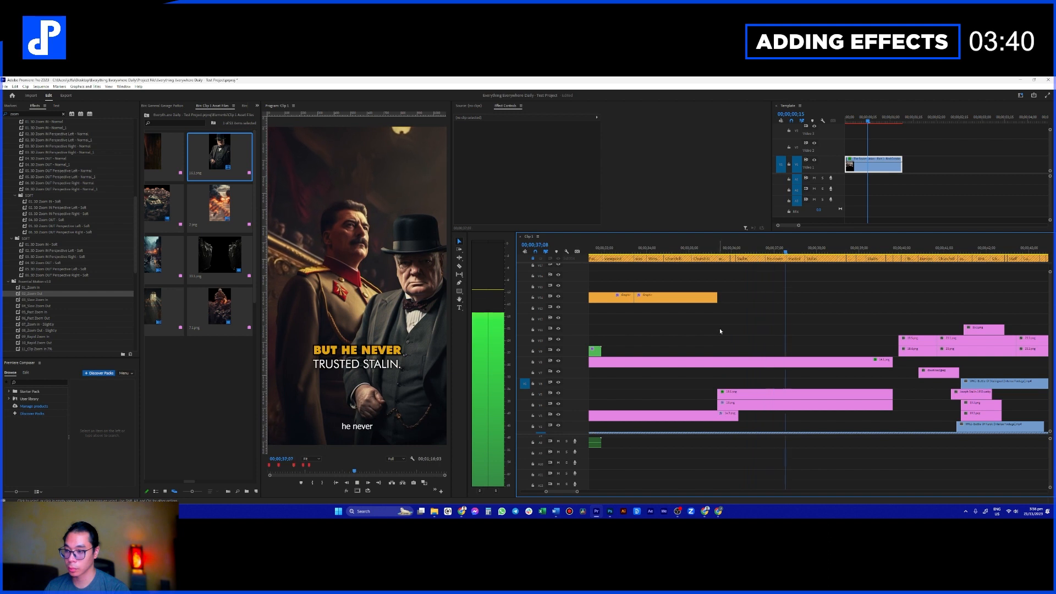
key(space)
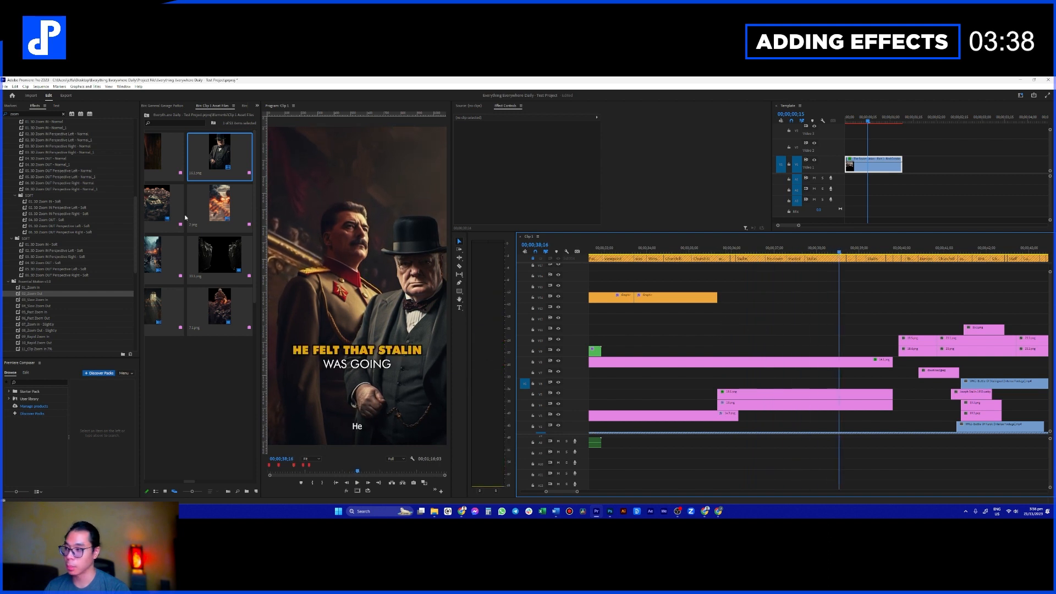
Step: Open the stock asset browser inside Premiere Pro to view the paper transition clips
click(172, 106)
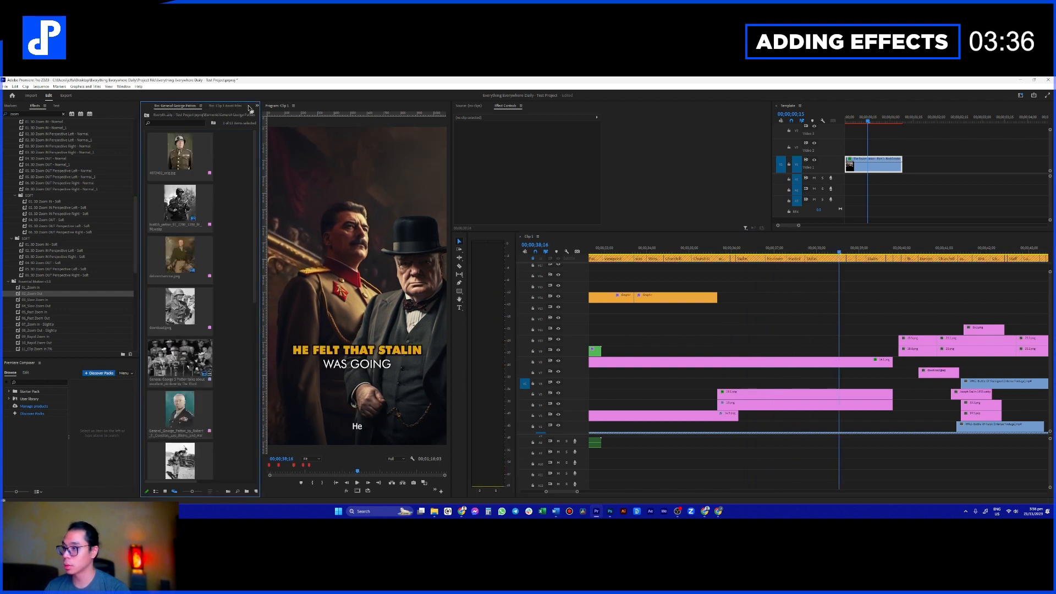
click(255, 108)
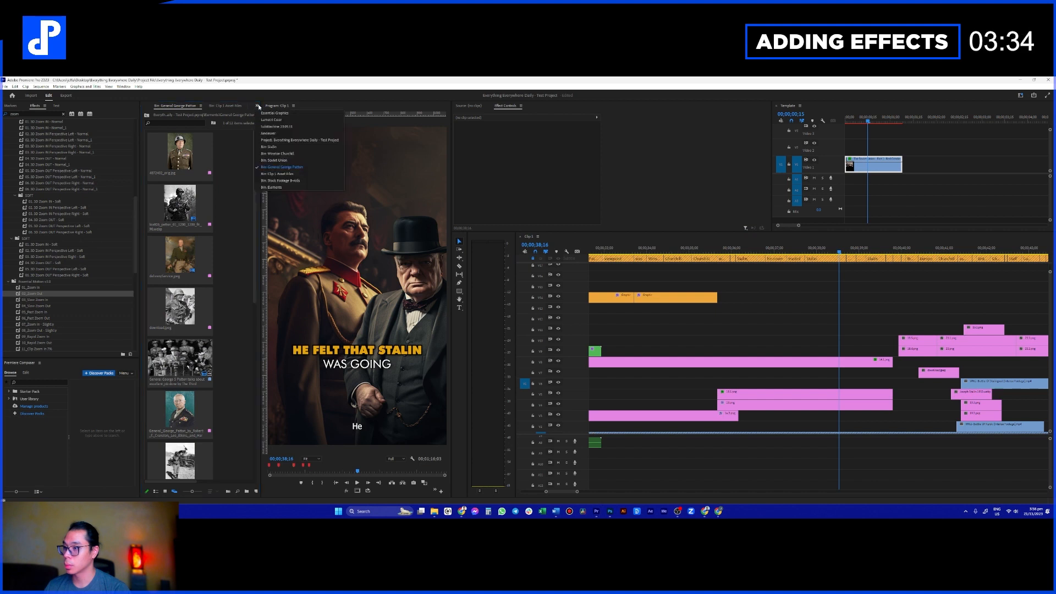
click(281, 134)
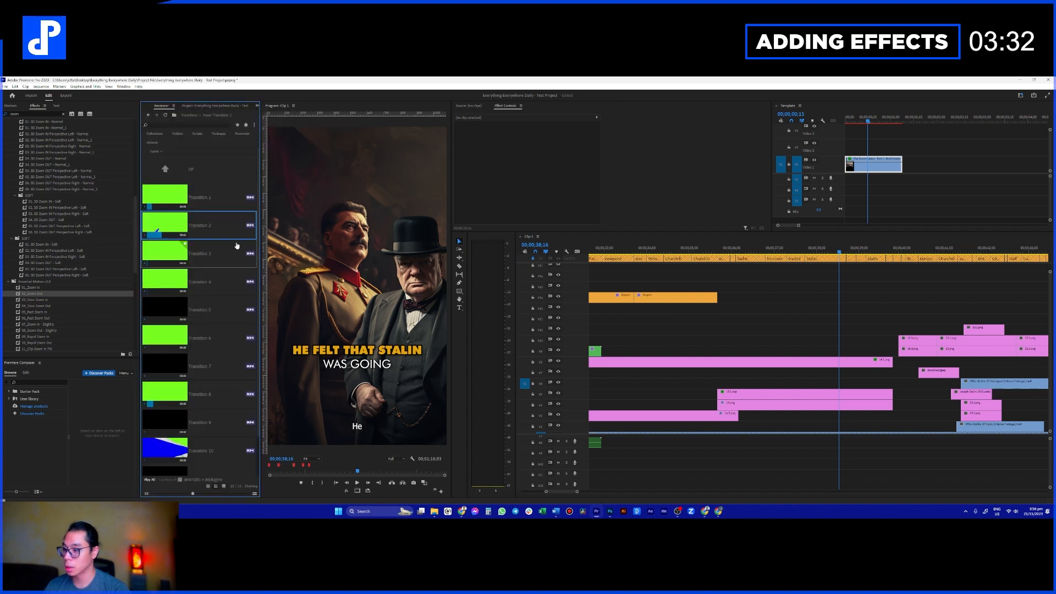
Step: Bring up the Overlays folder in File Explorer with a new tab, and return to Premiere Pro
click(434, 511)
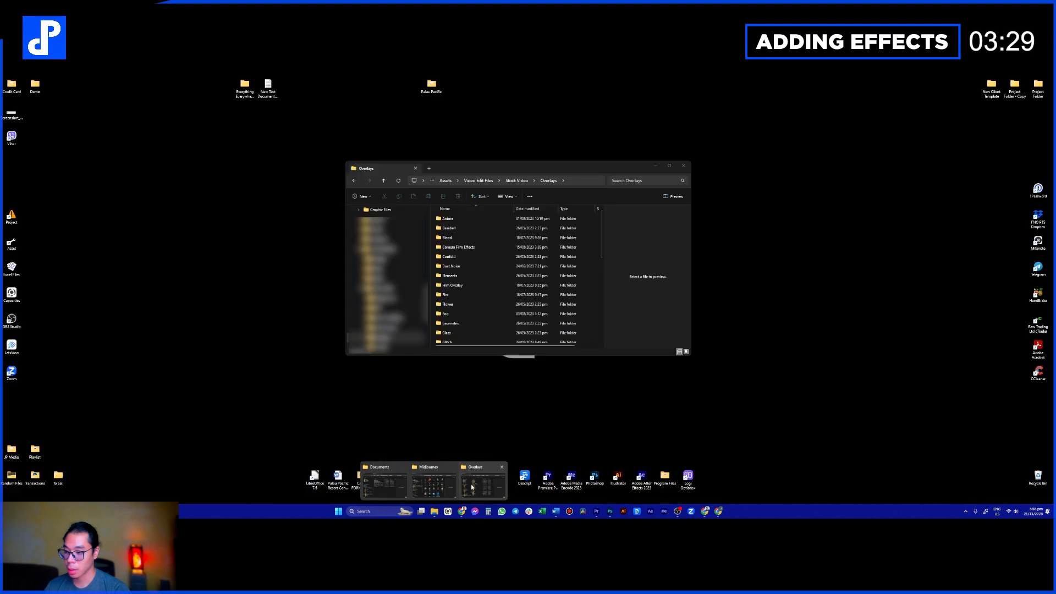
click(482, 484)
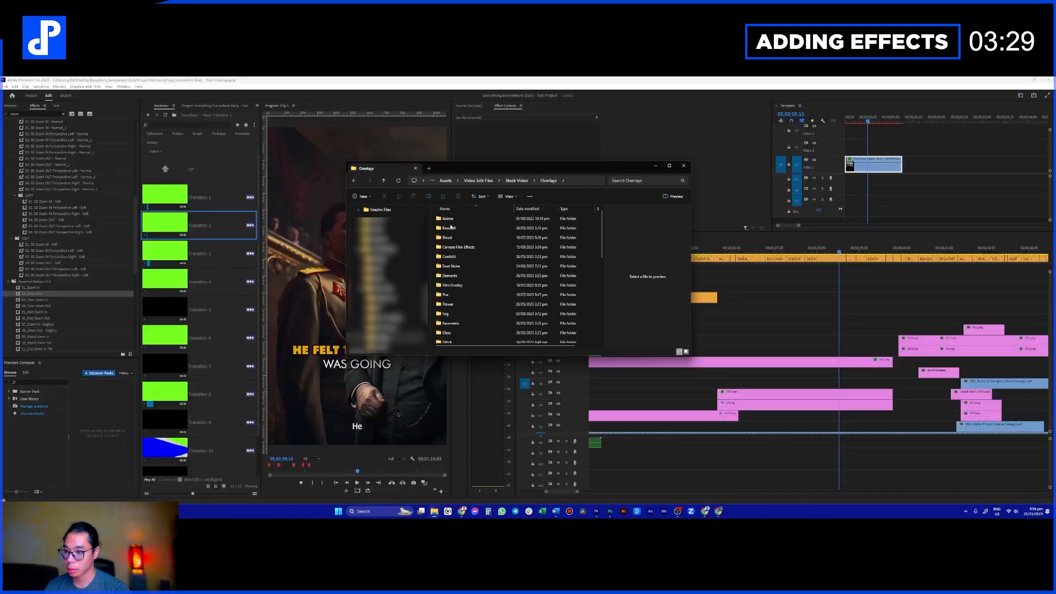
click(429, 168)
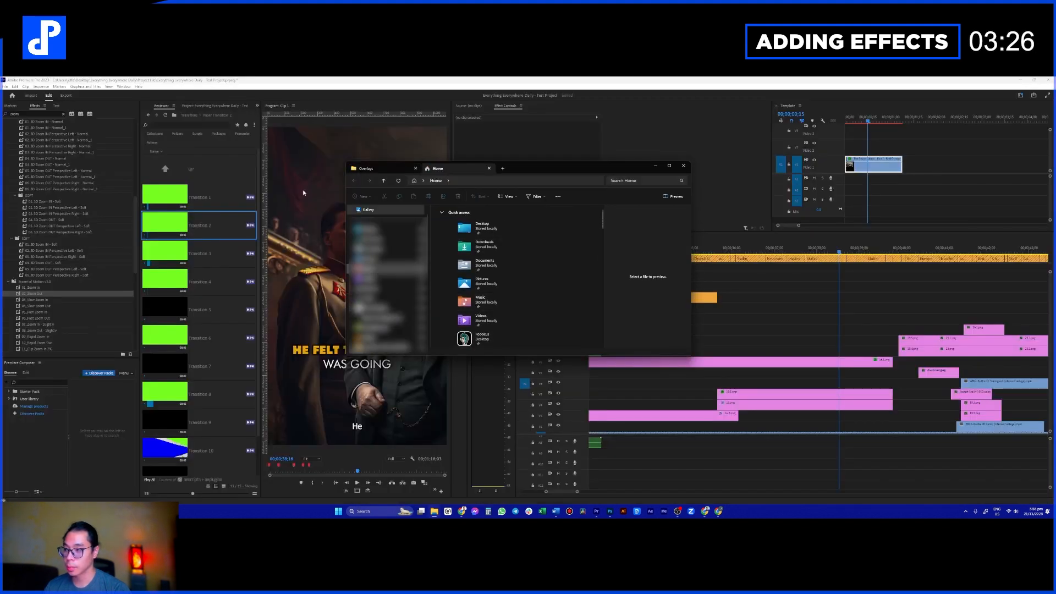
click(256, 106)
click(257, 106)
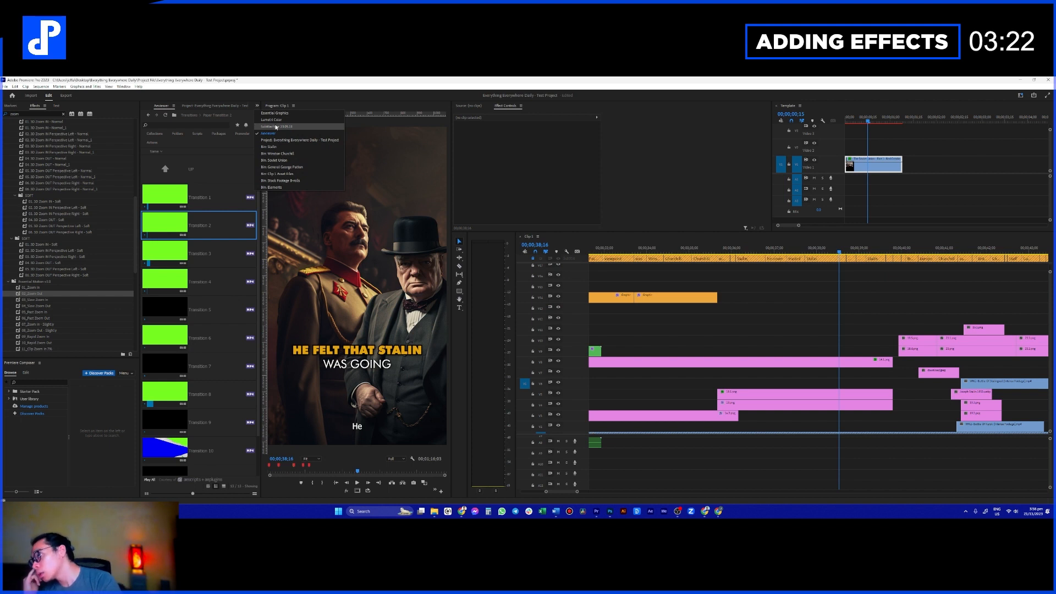
Step: Look through the Transitions and Overlays folders in the asset browser and go up to the Stock Video folder
click(215, 171)
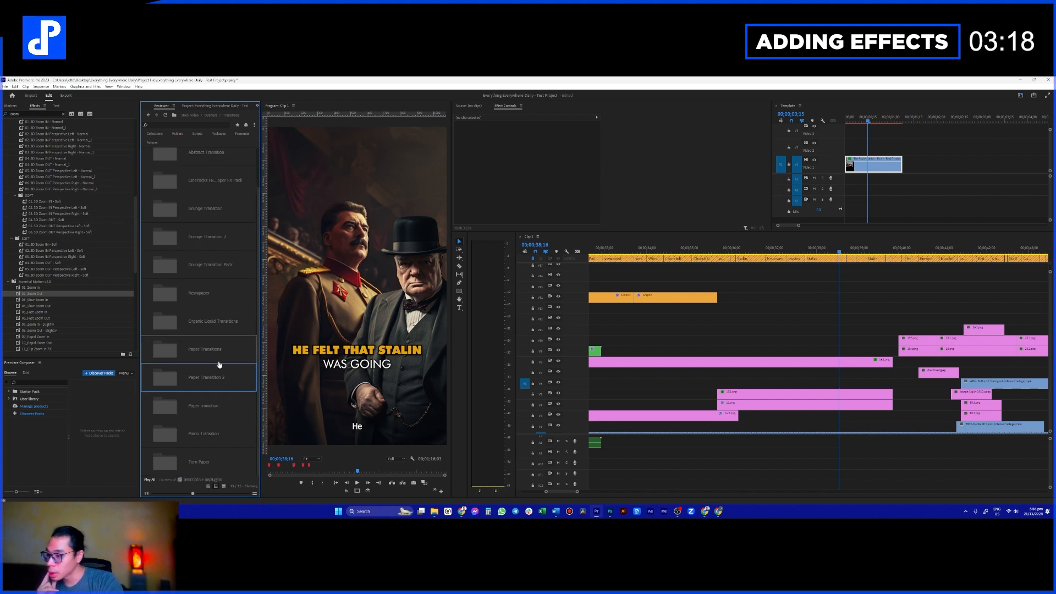
scroll(217, 357, up, 1)
scroll(207, 275, down, 2)
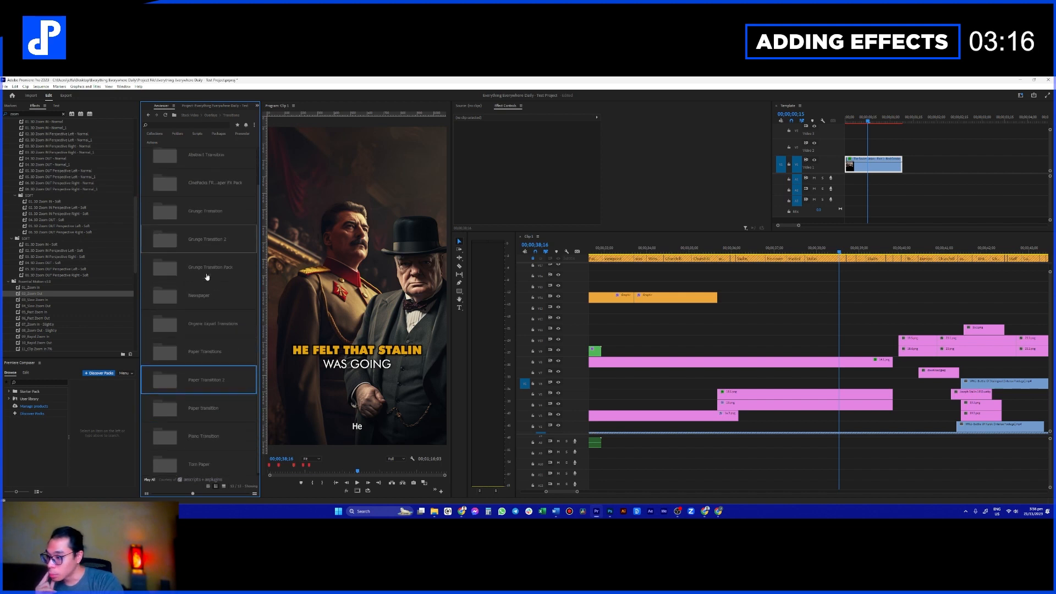
scroll(205, 391, up, 2)
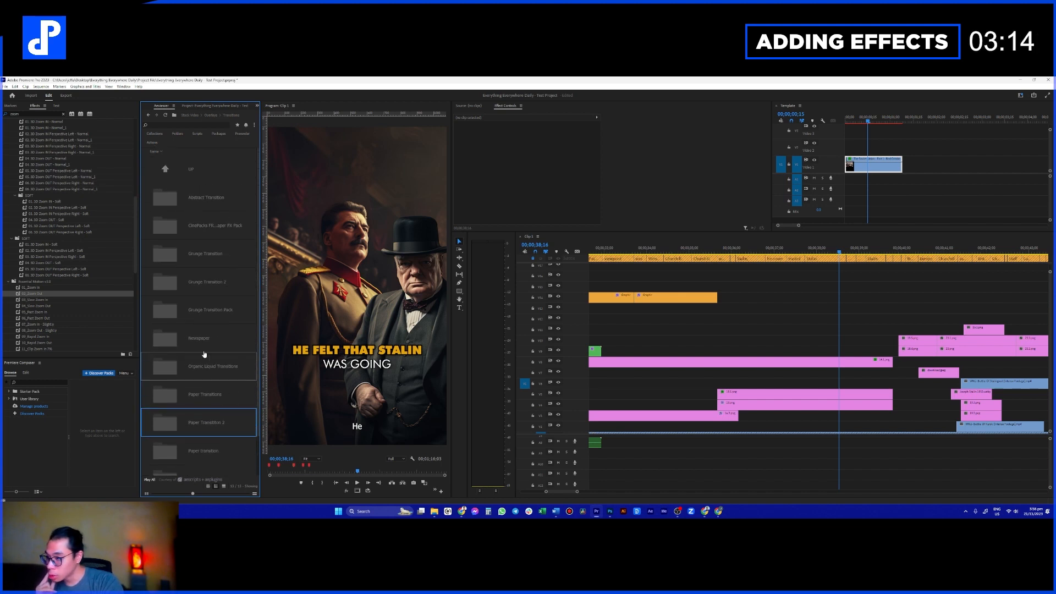
double_click(199, 170)
scroll(200, 339, down, 5)
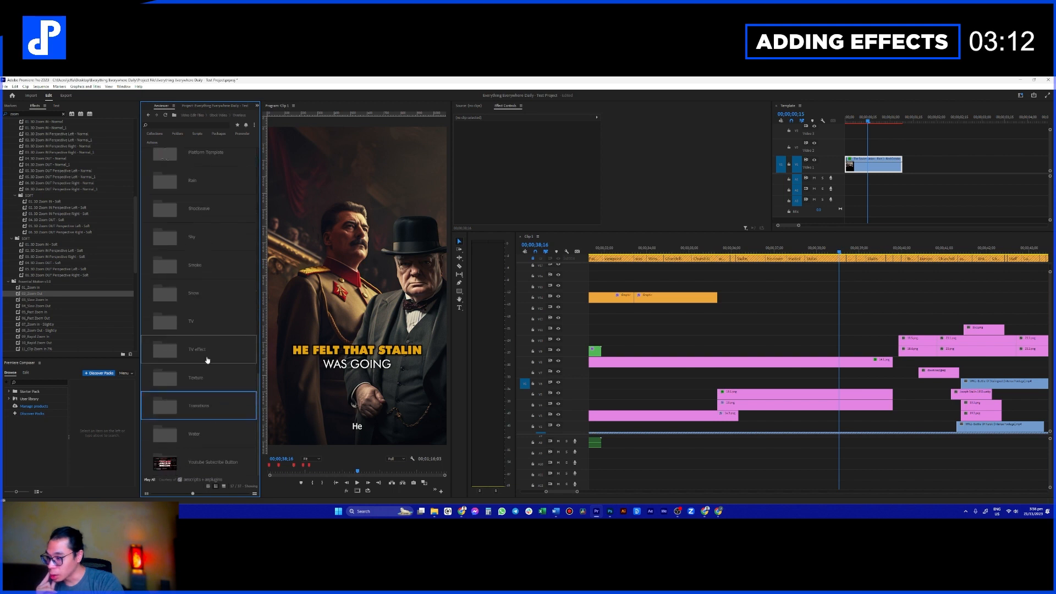
scroll(233, 414, up, 10)
scroll(182, 181, up, 1)
double_click(202, 168)
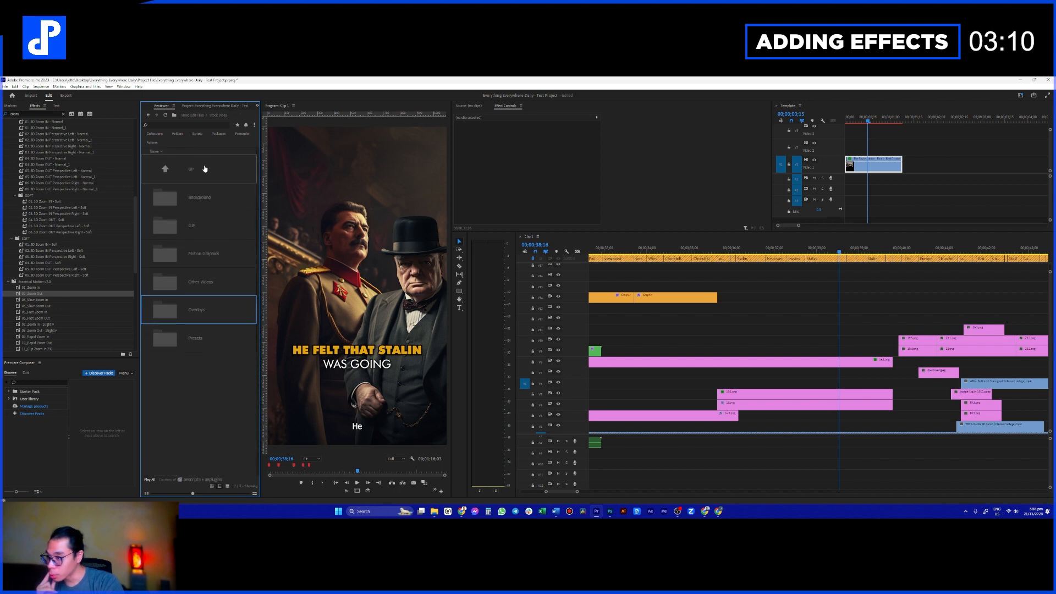
Step: Open the Motion Graphics folder and look through its subfolders and clips for a suitable overlay graphic
double_click(219, 253)
scroll(220, 267, down, 1)
scroll(220, 273, down, 10)
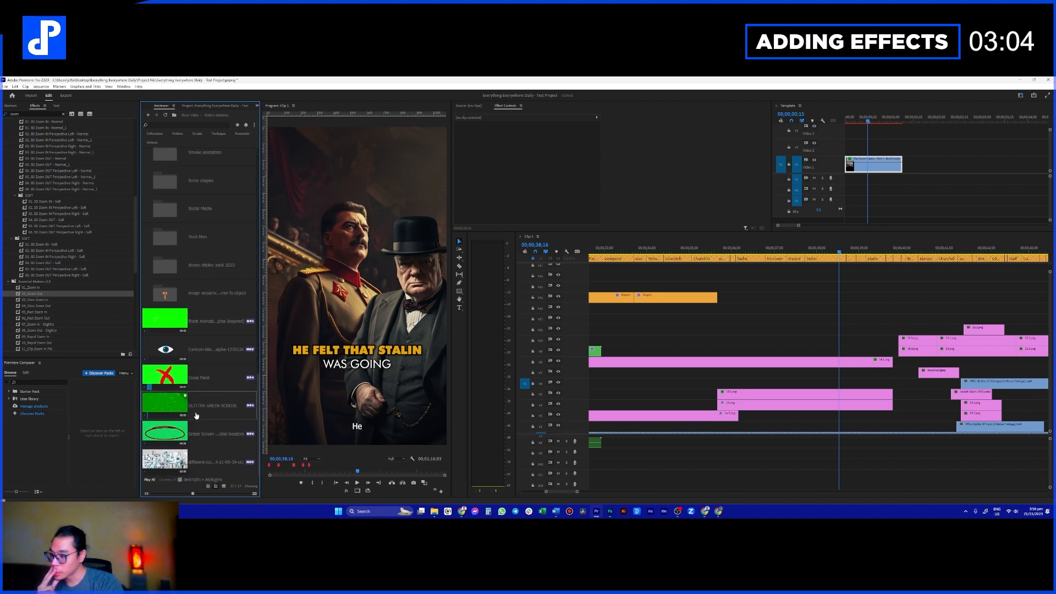
scroll(214, 291, up, 8)
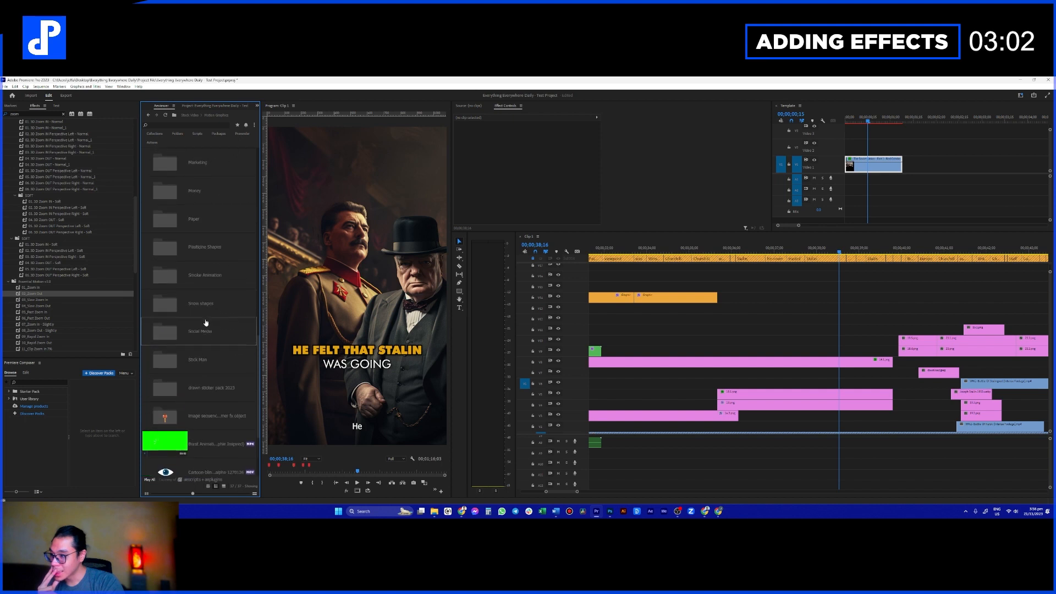
scroll(218, 300, up, 5)
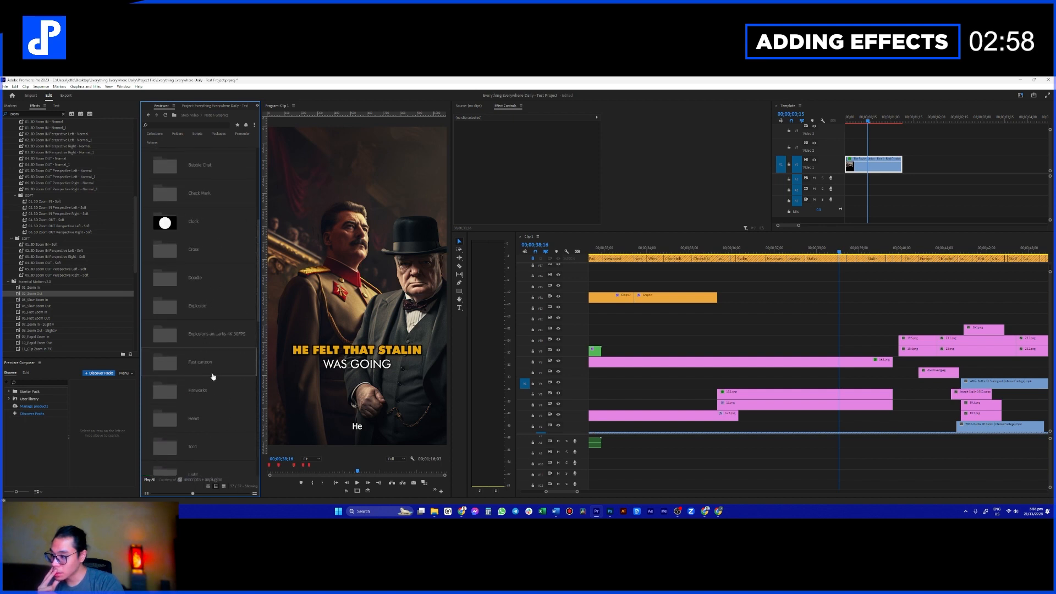
scroll(209, 314, up, 5)
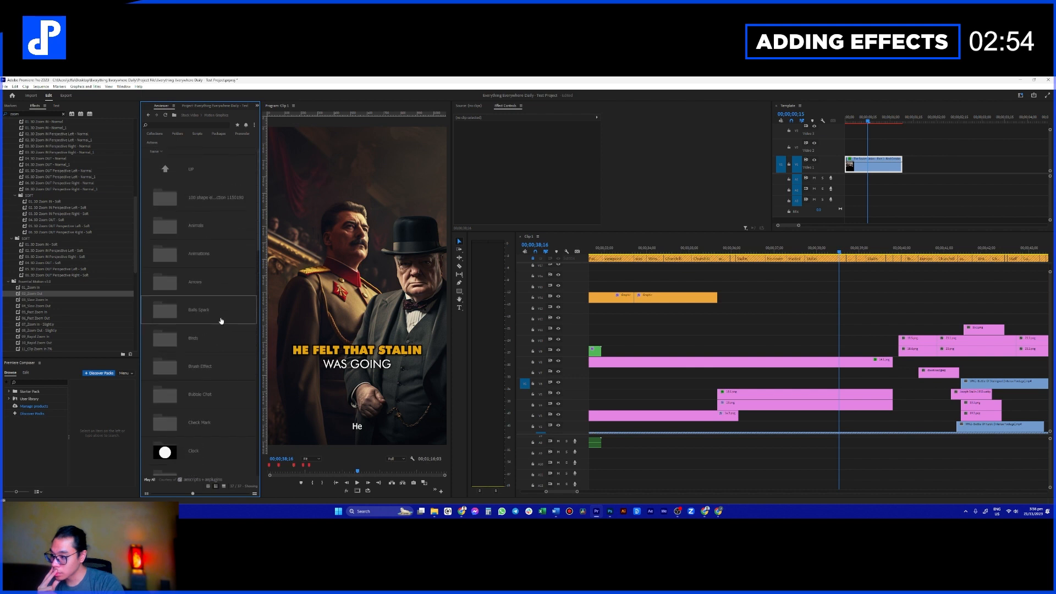
Step: Look through the Brush Effect folder's paint brush and brush stroke packs, and go back up to the Motion Graphics folder
click(216, 372)
double_click(216, 372)
double_click(205, 226)
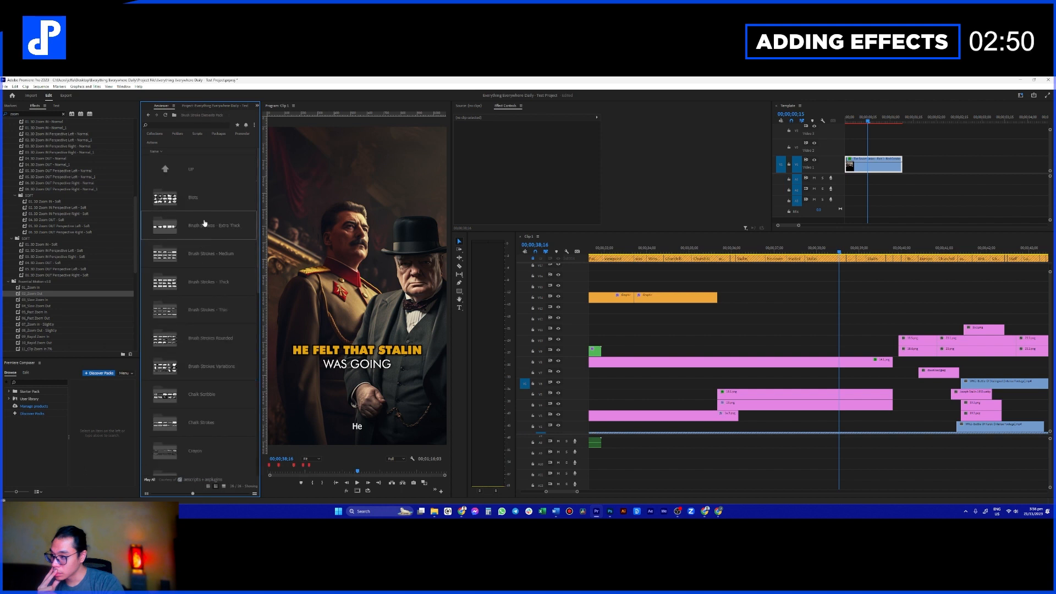
double_click(191, 171)
double_click(228, 199)
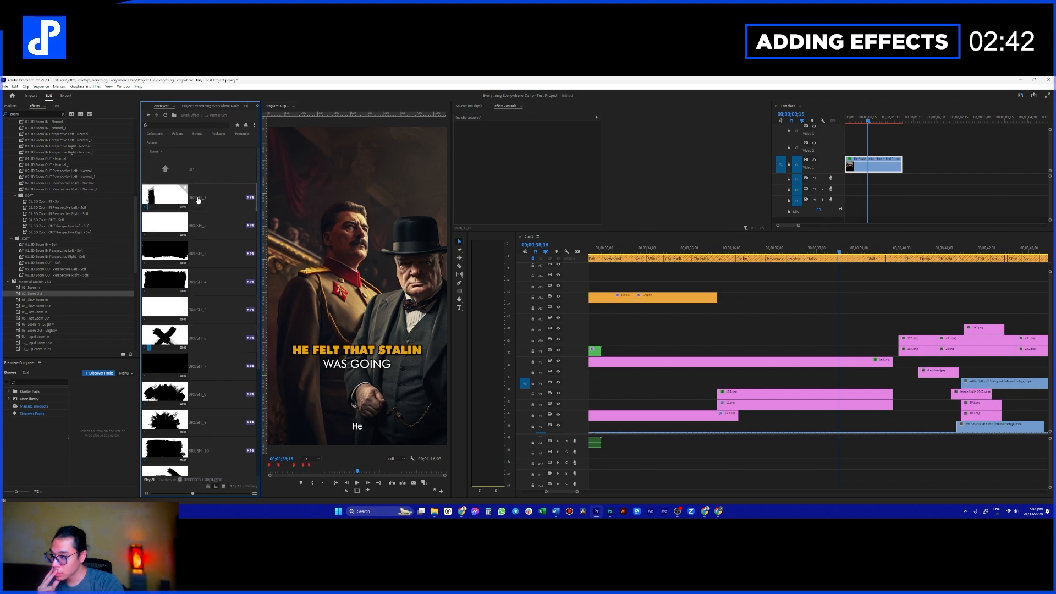
click(203, 174)
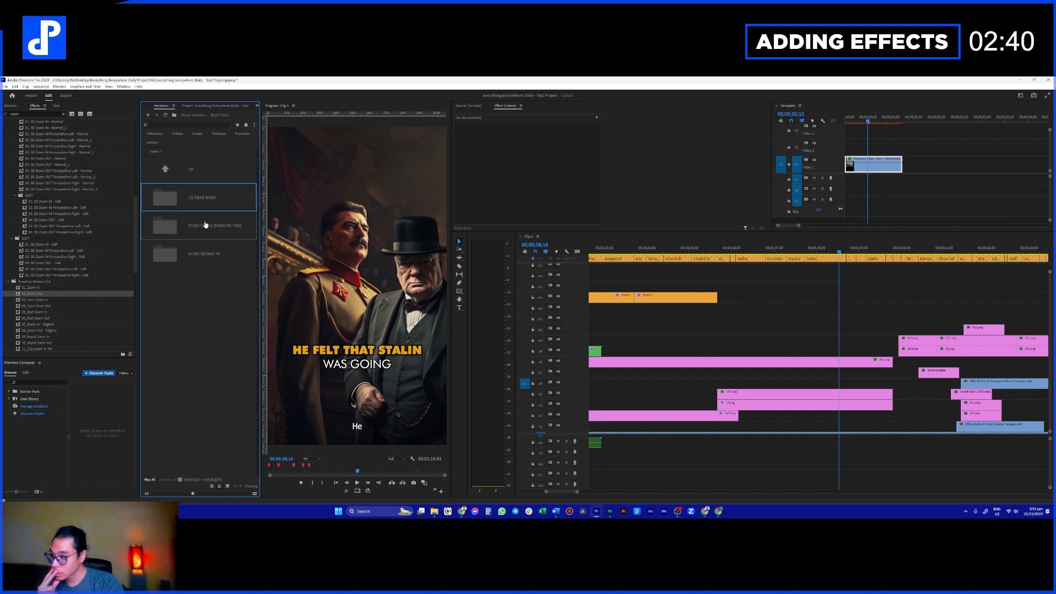
click(207, 252)
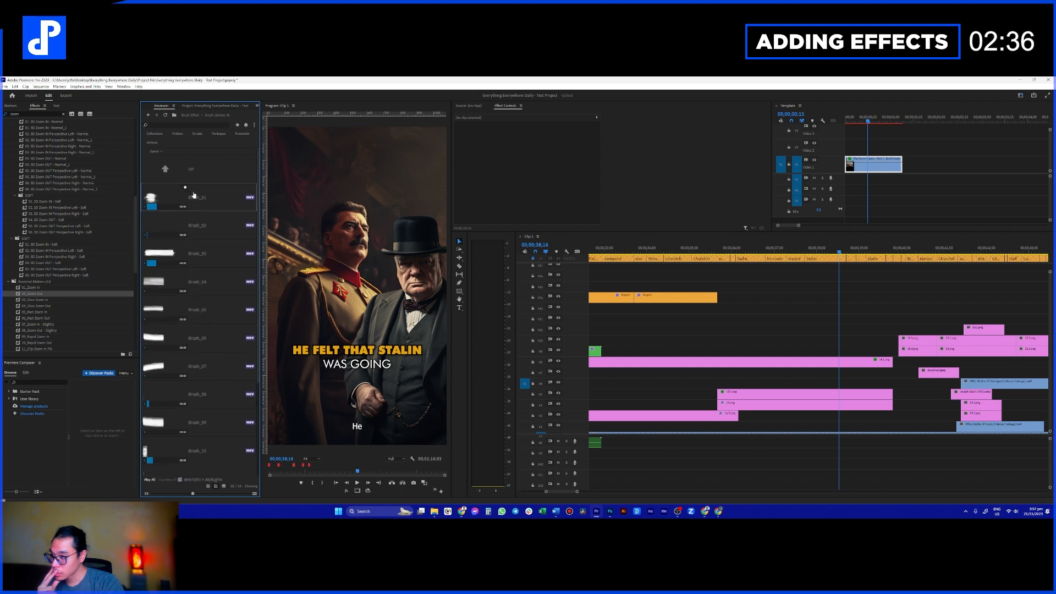
click(211, 174)
click(215, 175)
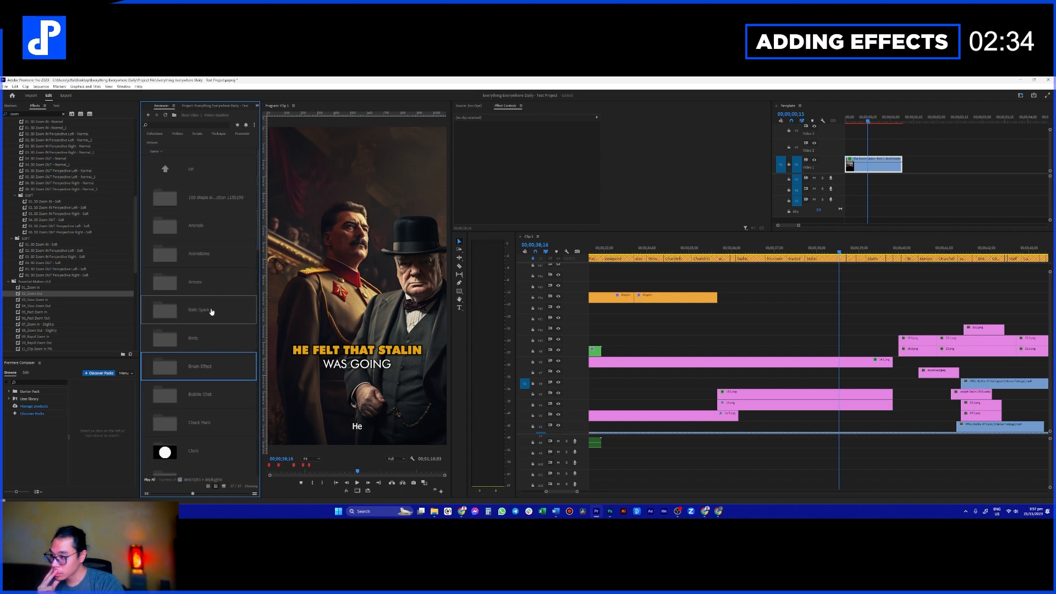
Step: Check the check mark folder for usable graphics and go back up to the Motion Graphics folder
scroll(208, 316, down, 4)
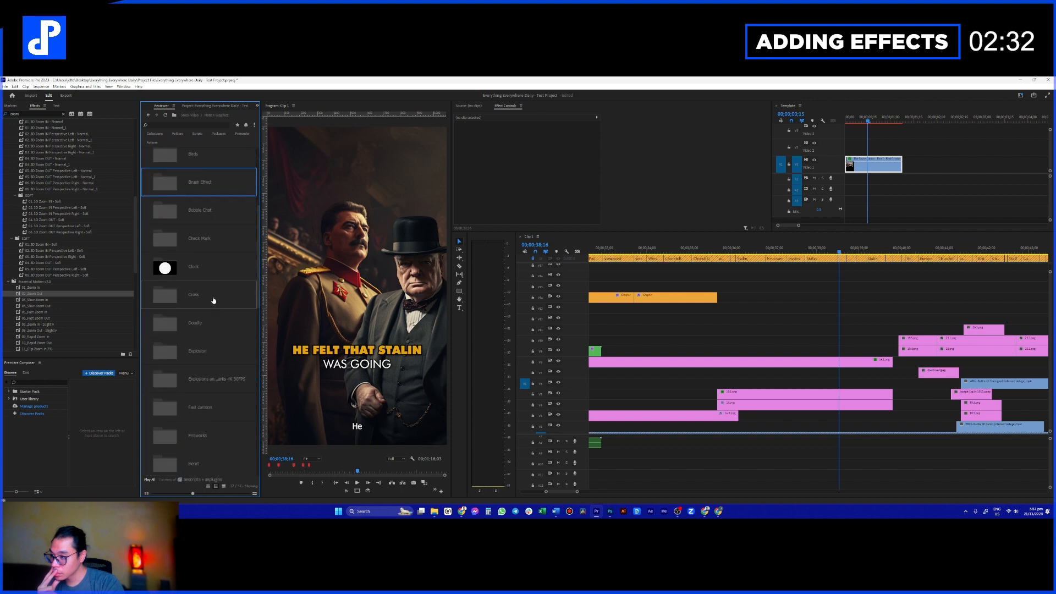
click(219, 247)
click(204, 180)
click(204, 180)
click(205, 176)
scroll(222, 350, down, 3)
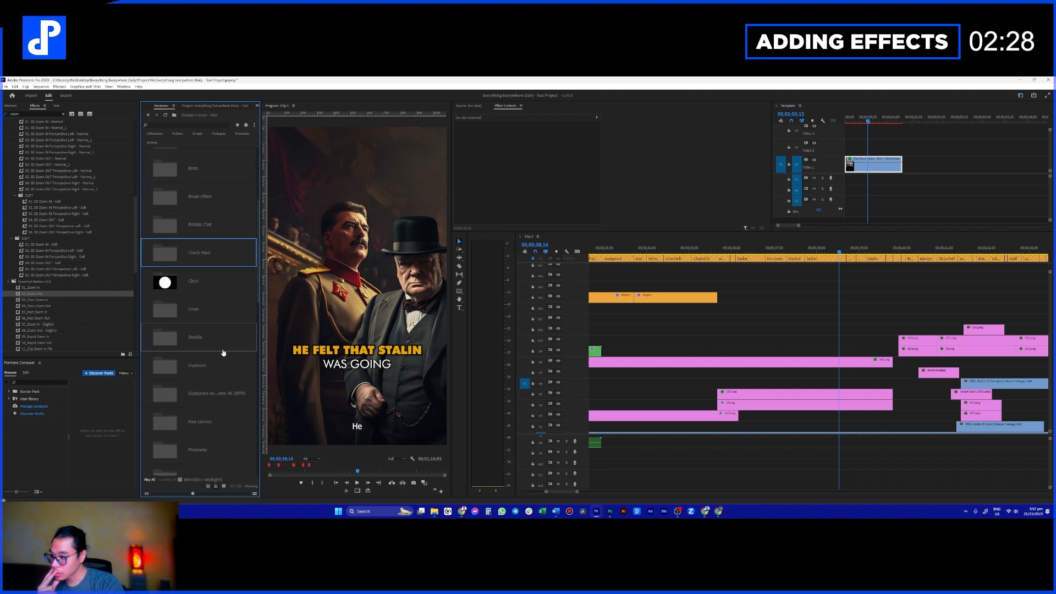
Step: Look through the hand-drawn graphics in the 2022 drawn sticker pack and return to the Motion Graphics folder
scroll(222, 355, down, 8)
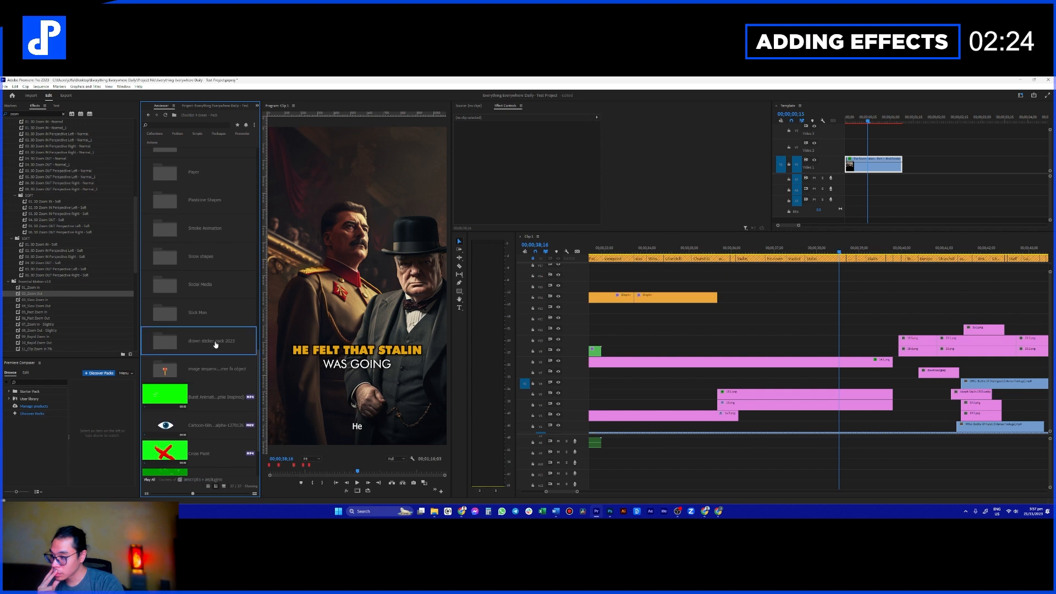
click(215, 344)
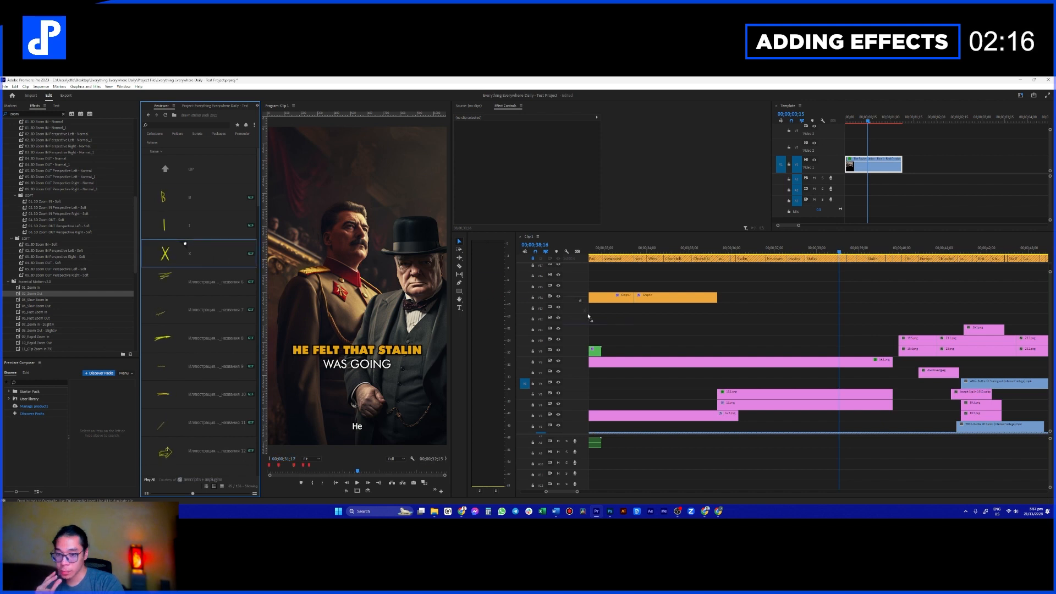
scroll(201, 269, down, 10)
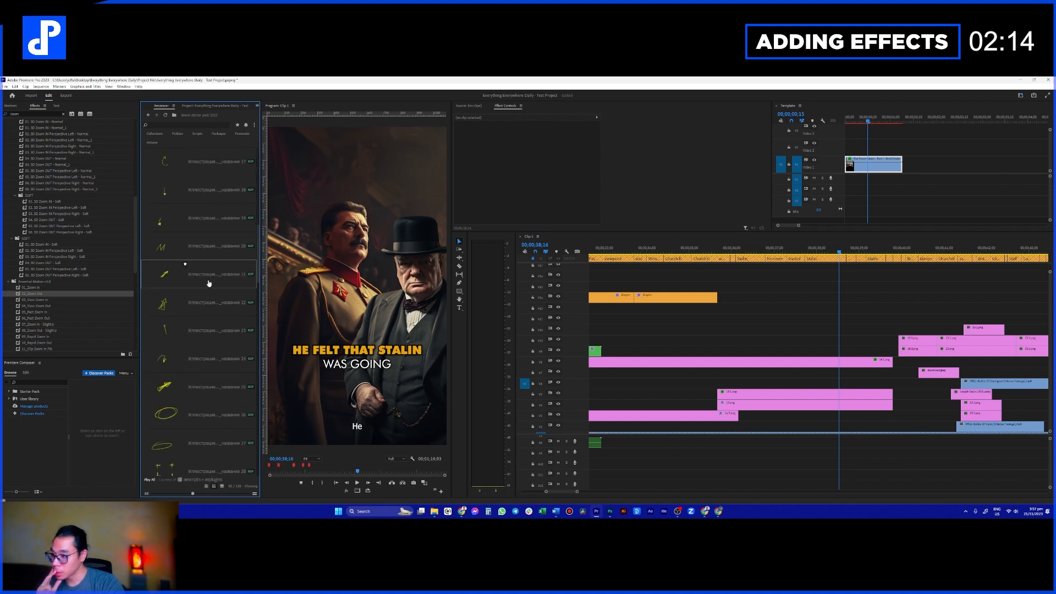
scroll(227, 330, down, 8)
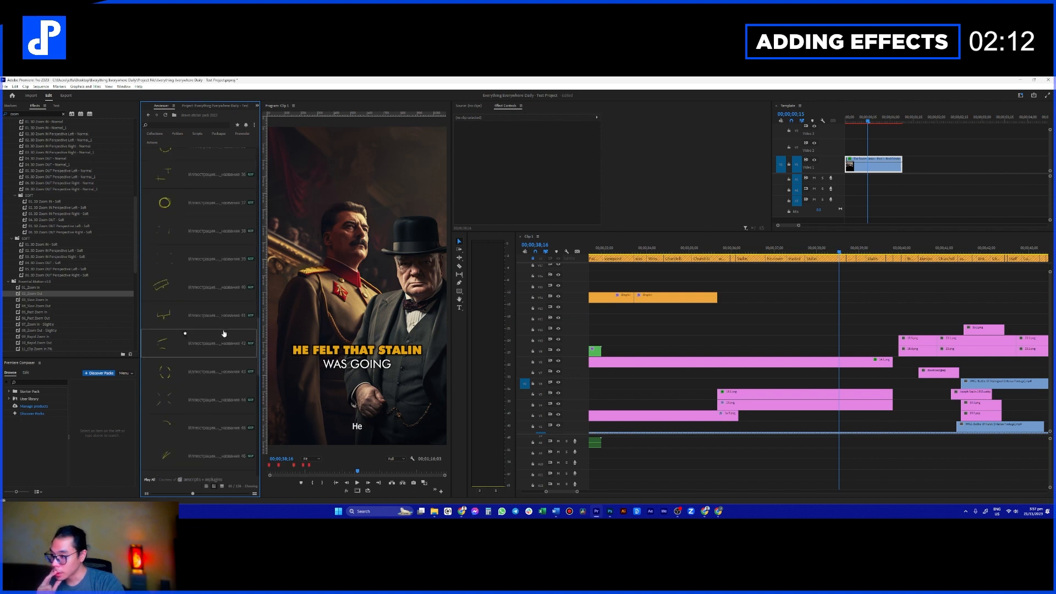
scroll(223, 329, down, 20)
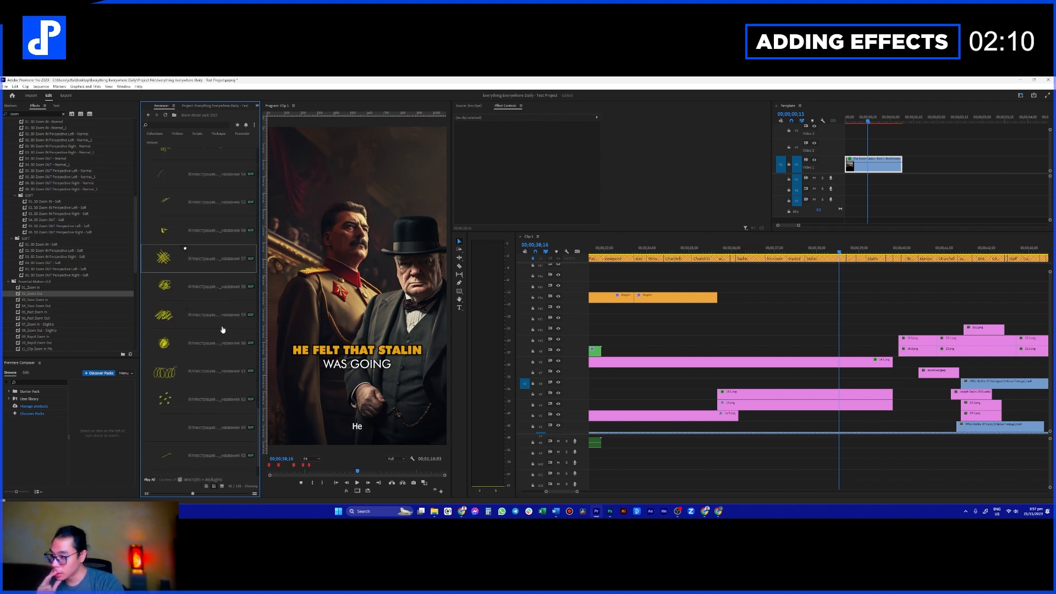
scroll(209, 374, up, 1)
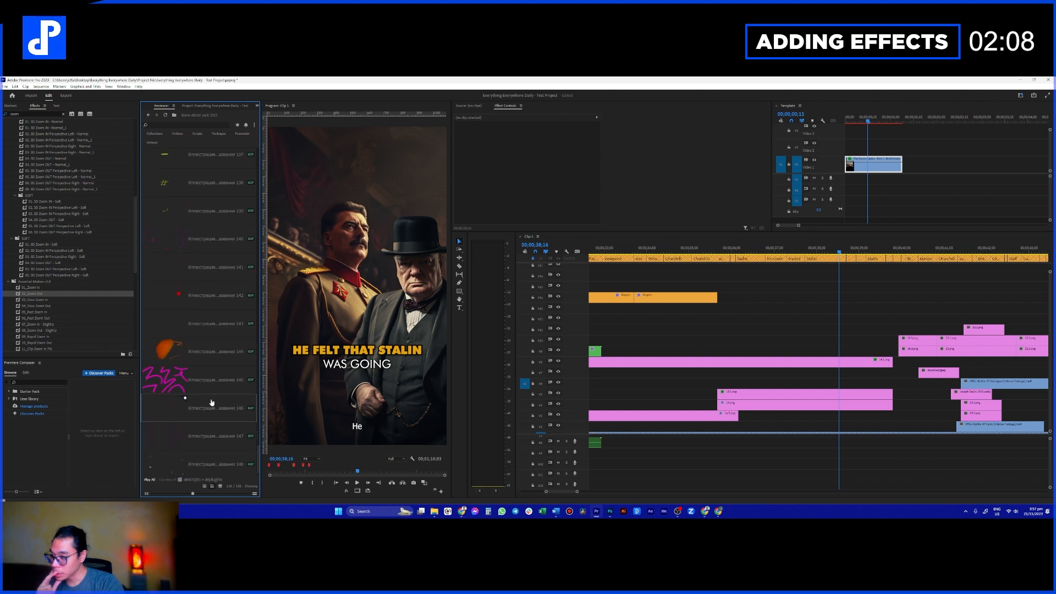
scroll(205, 407, up, 20)
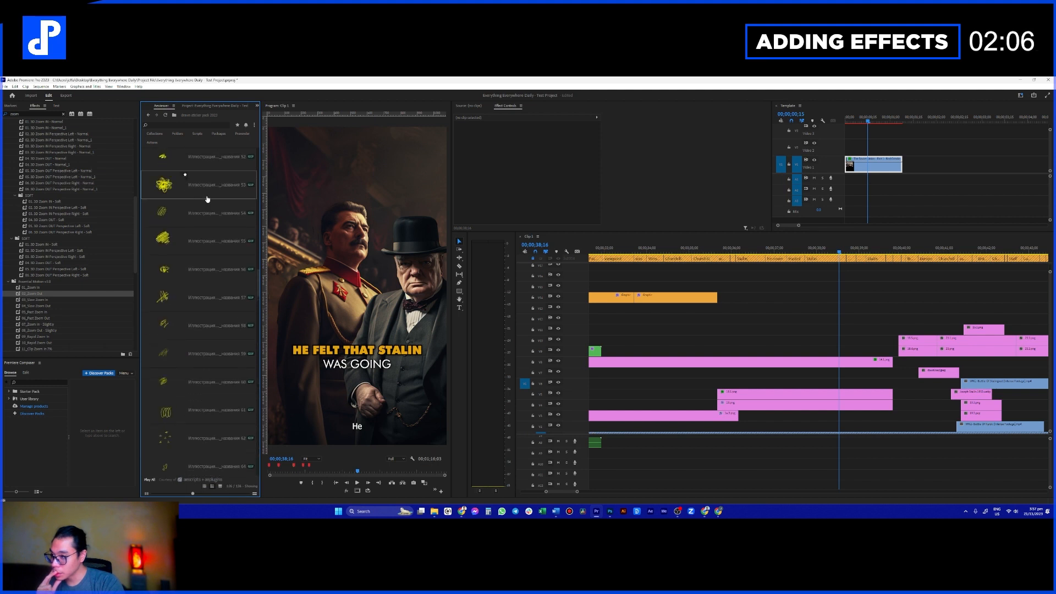
scroll(213, 230, up, 18)
click(194, 176)
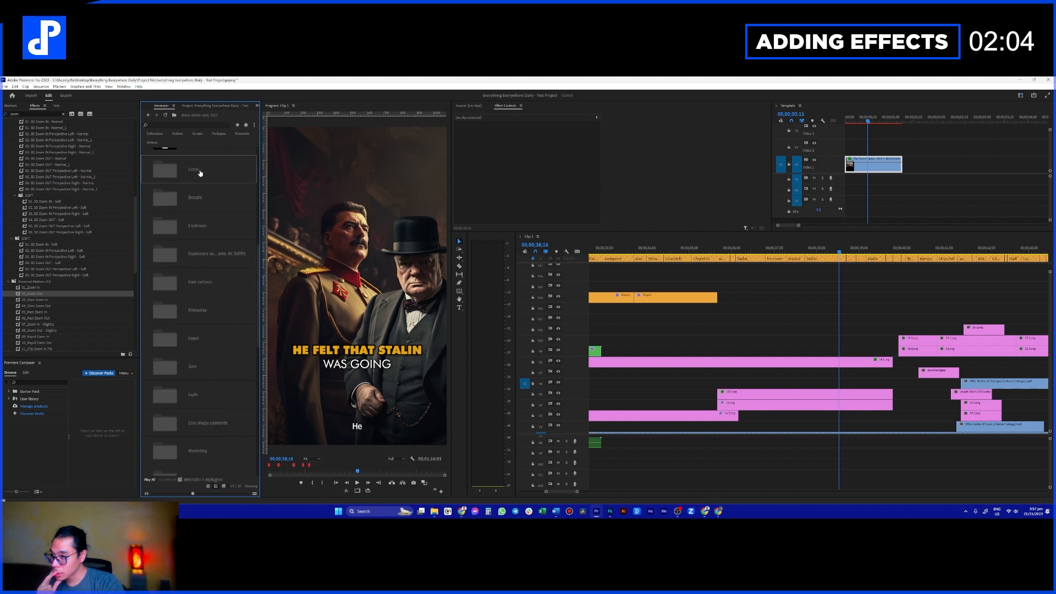
Step: Re-examine the extra thick strokes and paint brush clips in the Brush Effect folder, and return to Motion Graphics
scroll(212, 275, down, 2)
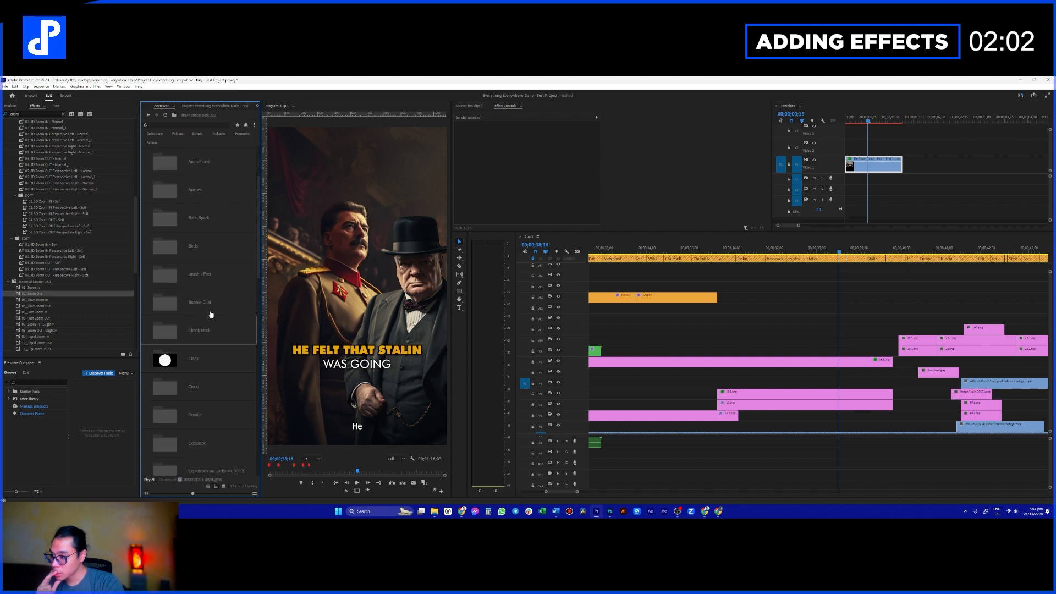
click(214, 278)
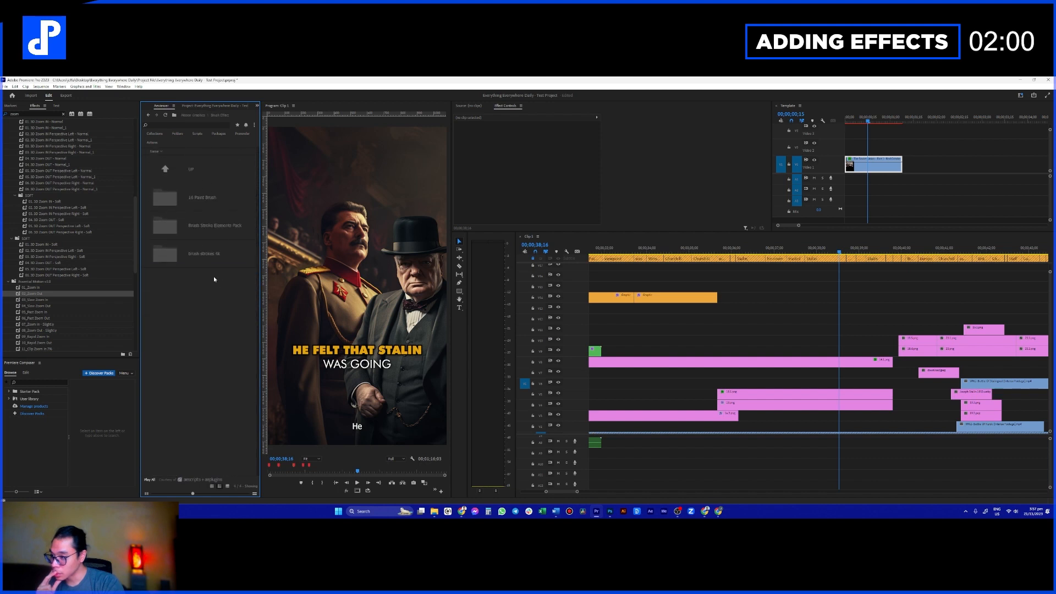
click(205, 225)
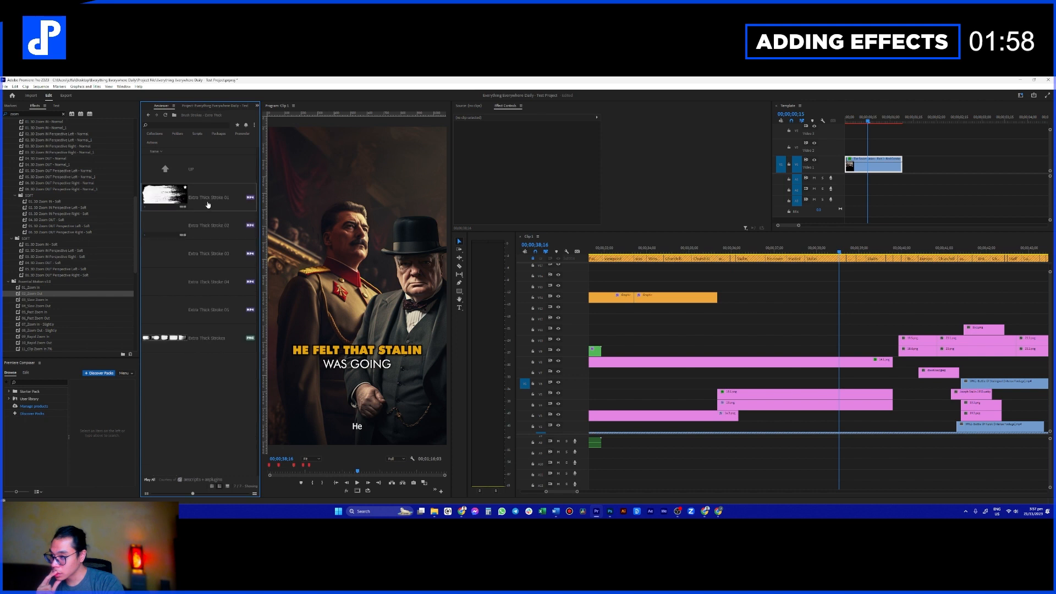
click(201, 171)
click(201, 173)
click(200, 203)
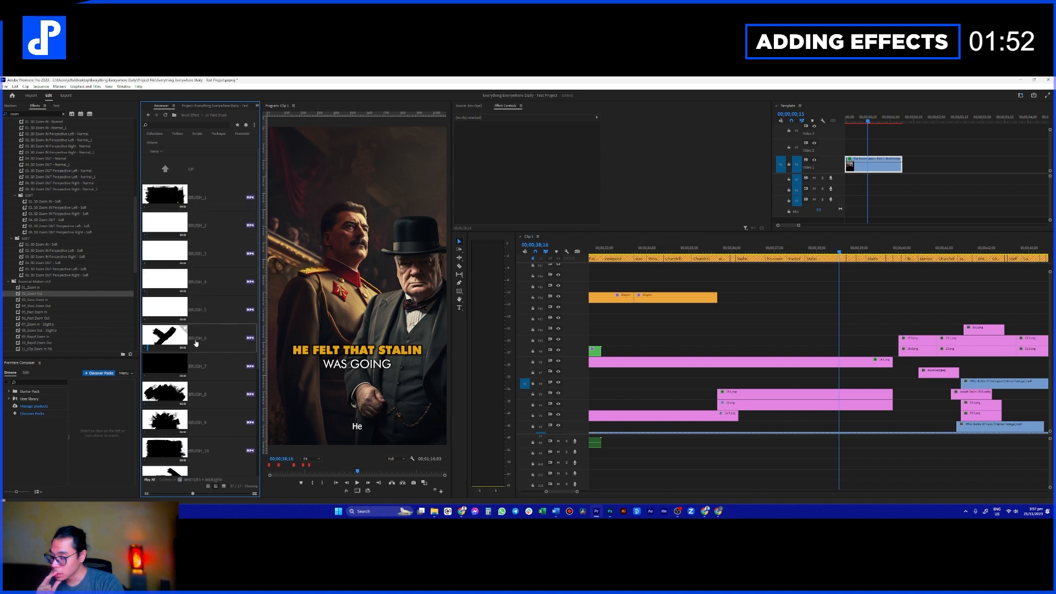
mouse_move(188, 343)
mouse_down()
mouse_move(660, 346)
mouse_move(672, 314)
mouse_move(233, 290)
mouse_up()
click(212, 173)
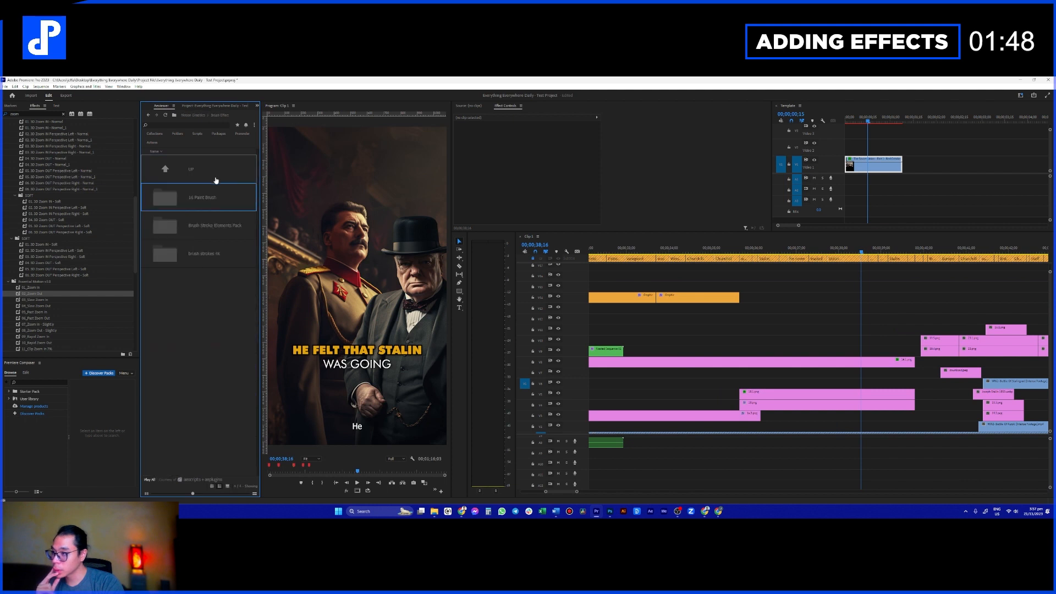
click(205, 174)
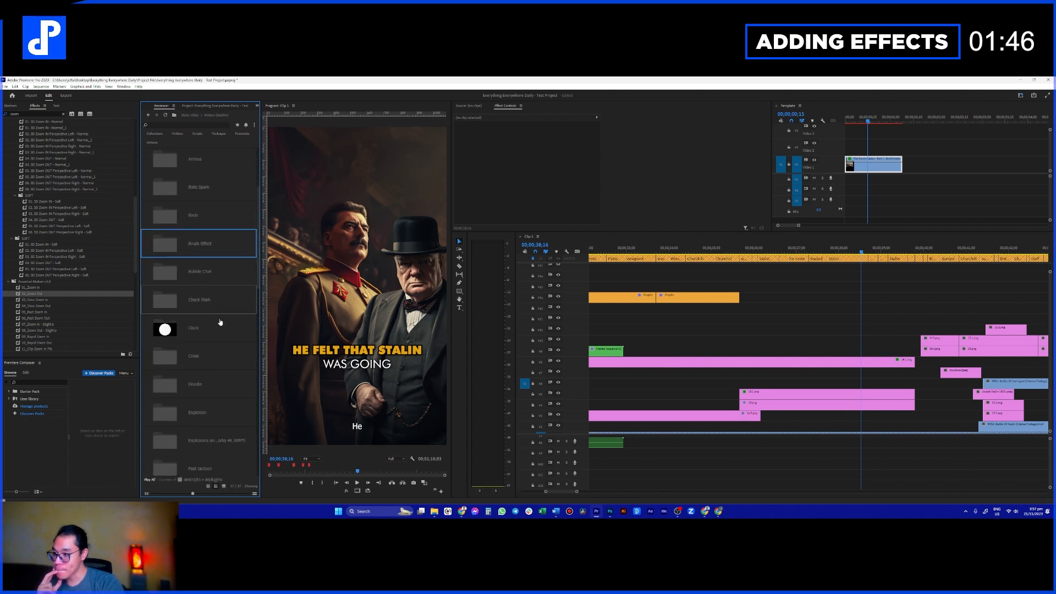
Step: Preview the animated lines in the Line shape elements folder and go back up to Motion Graphics
scroll(212, 328, down, 2)
scroll(218, 327, down, 1)
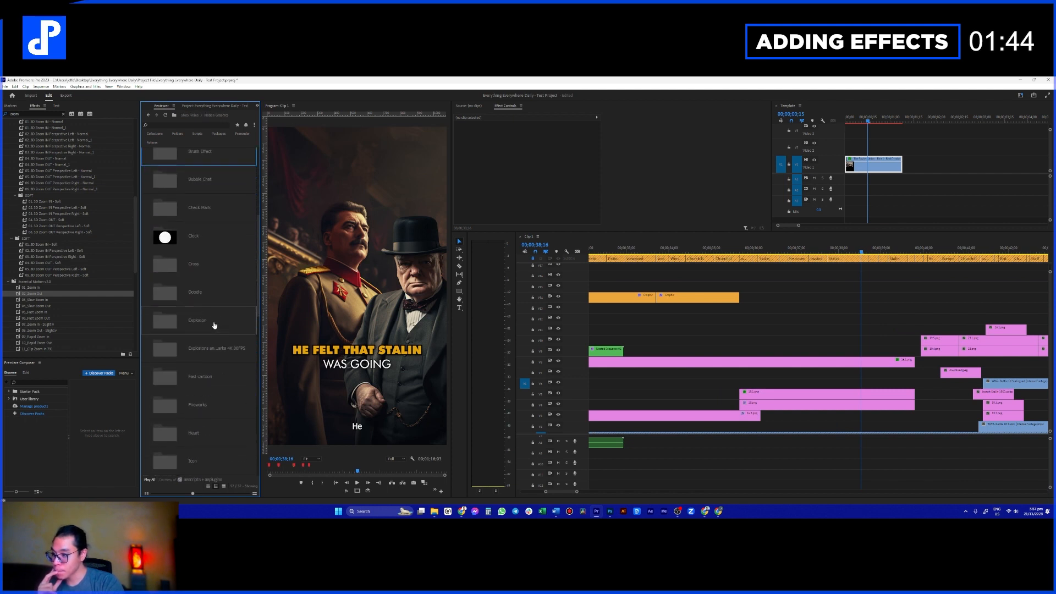
scroll(214, 325, down, 3)
scroll(219, 317, down, 2)
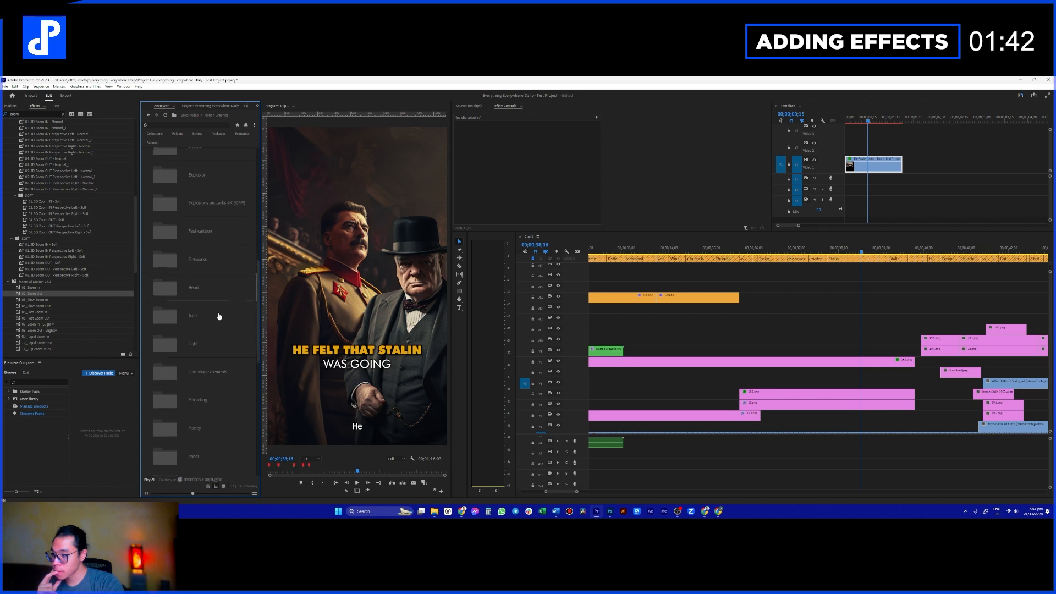
scroll(217, 320, down, 3)
click(214, 284)
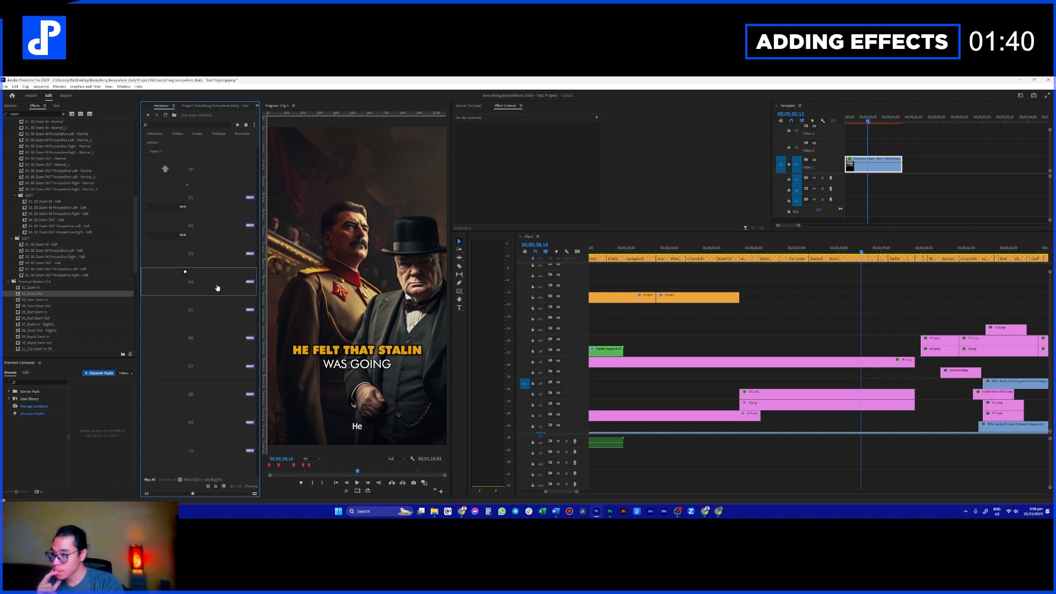
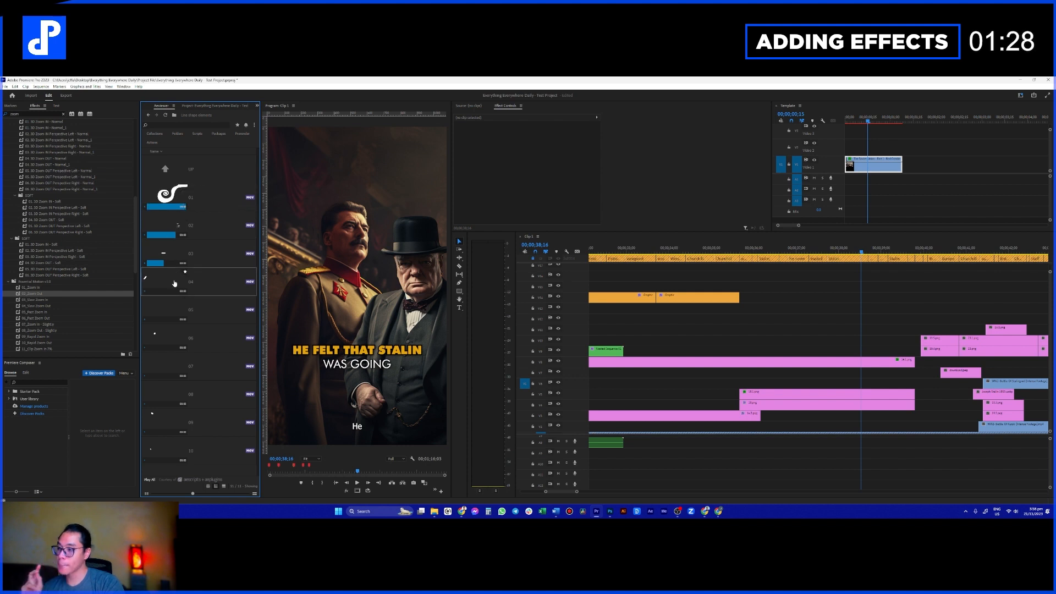
click(203, 170)
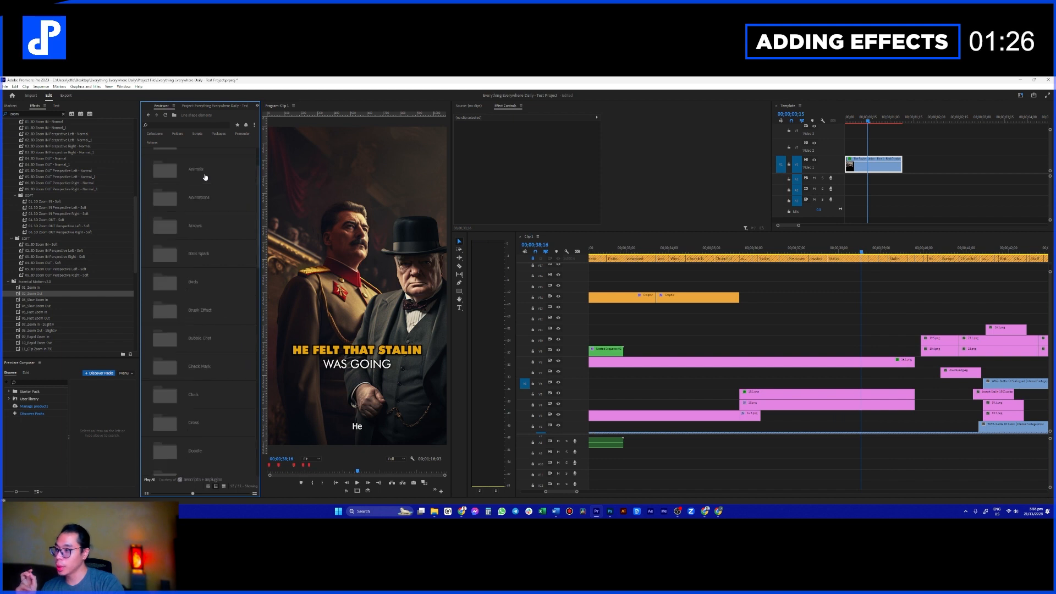
Step: Open the shape elements collection folder and place the Brush 04 clip on an empty track above the Stalin scene
click(209, 203)
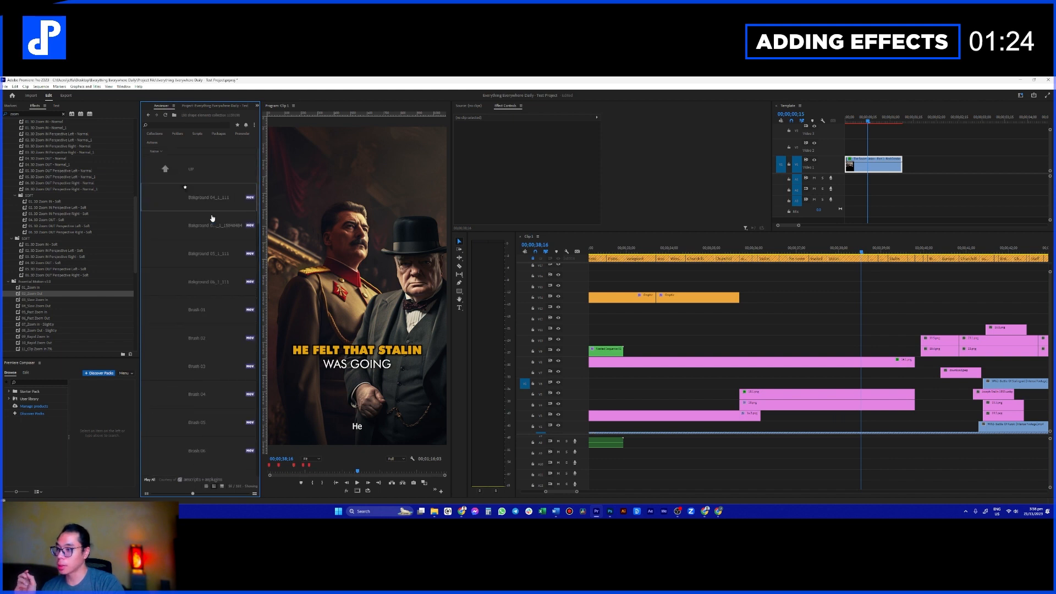
scroll(207, 272, down, 4)
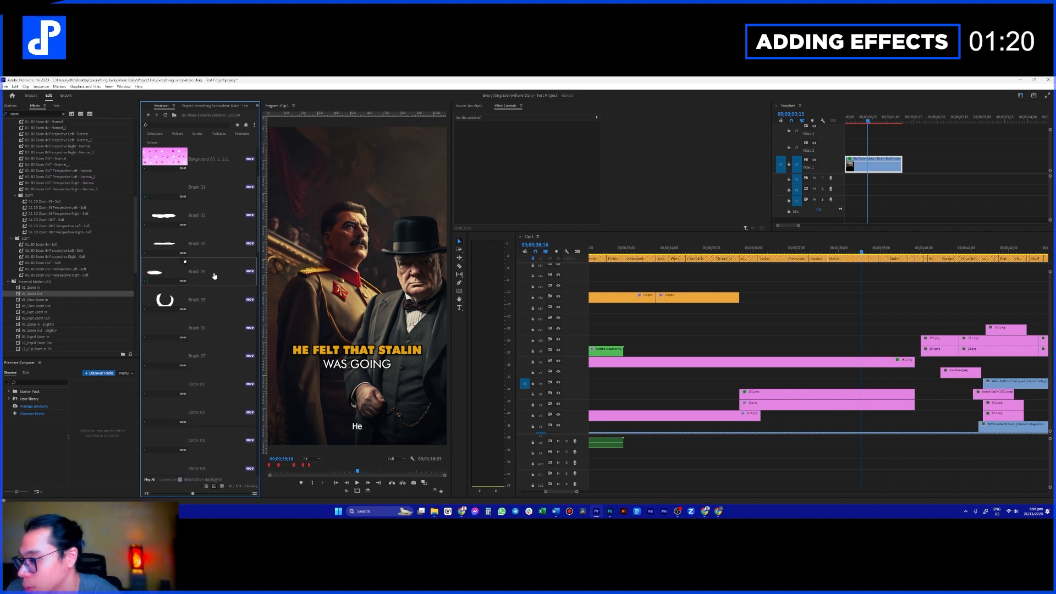
mouse_move(212, 275)
mouse_down()
mouse_move(418, 289)
mouse_move(726, 341)
mouse_move(663, 283)
mouse_up()
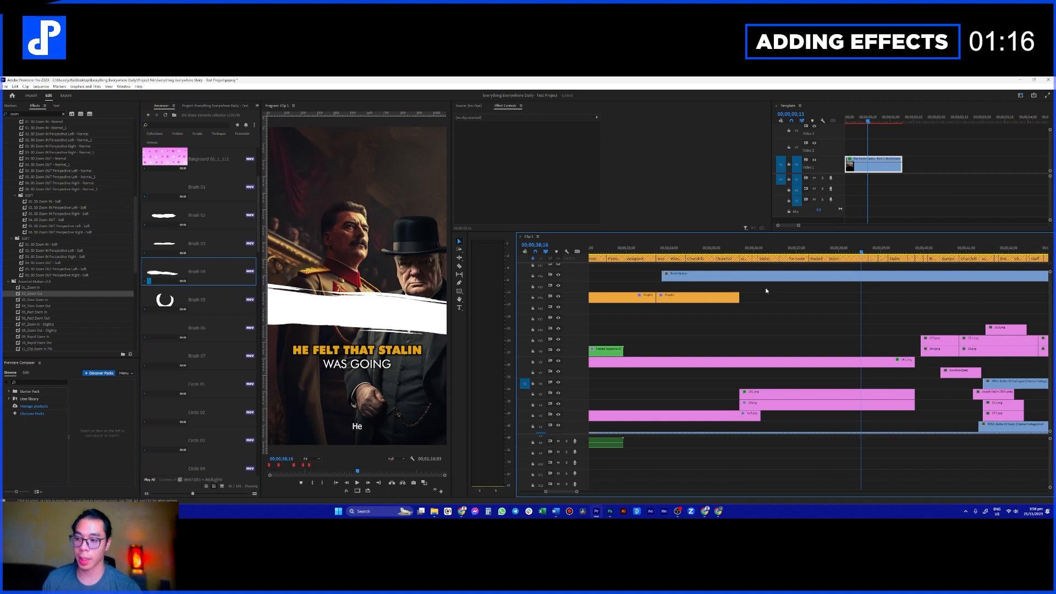
Step: Split the Brush 04 clip near the end of the Stalin scene and delete the excess part
scroll(765, 291, down, 6)
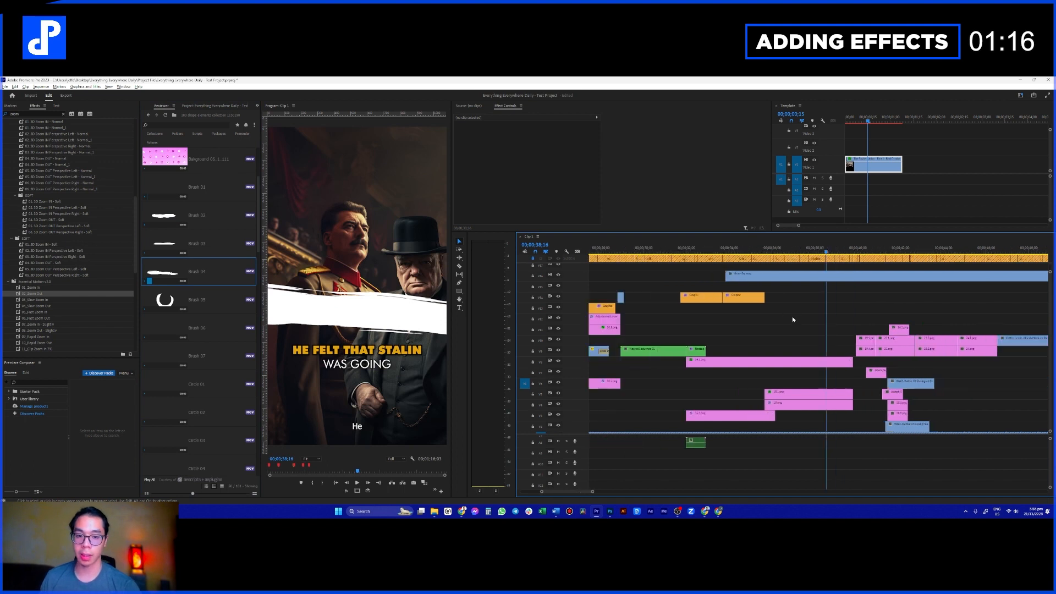
click(811, 278)
key(c)
click(810, 277)
key(v)
click(816, 276)
key(Delete)
Step: Move the trimmed Brush 04 clip to a track below the orange clips and scrub through its brush stroke animation
scroll(816, 311, up, 3)
mouse_move(763, 282)
mouse_down()
mouse_move(800, 346)
mouse_move(800, 390)
mouse_move(801, 322)
mouse_up()
click(772, 250)
drag(730, 251, 764, 303)
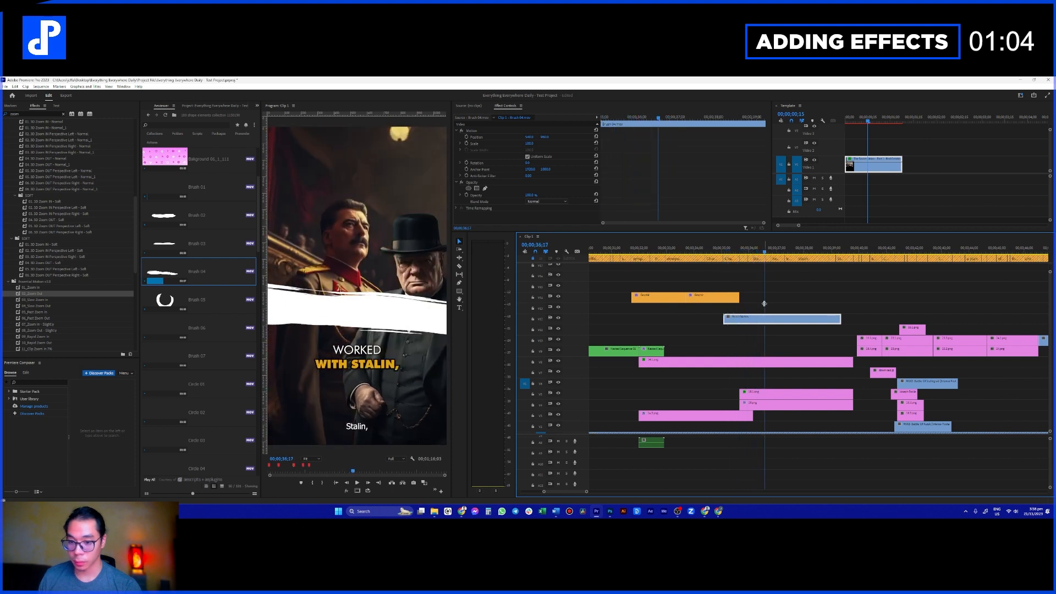
Step: Split the Brush 04 clip shortly after the Stalin scene begins and delete the part after the cut
click(761, 319)
key(v)
click(766, 320)
key(Delete)
click(748, 319)
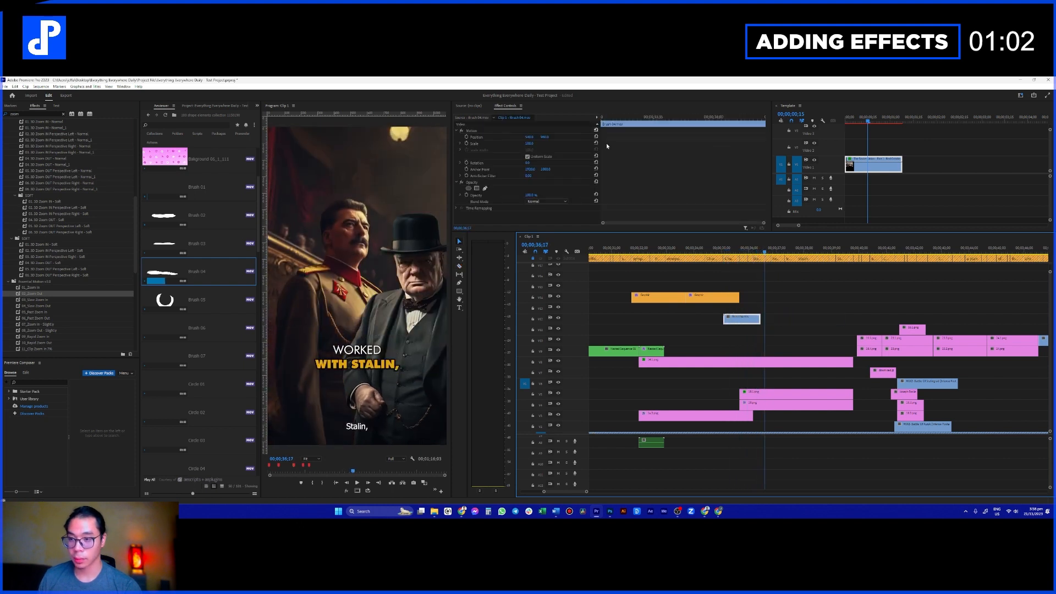
Step: Scale down the Brush 04 clip so its white stroke fits within the frame's width
click(748, 250)
click(503, 138)
drag(529, 144, 483, 144)
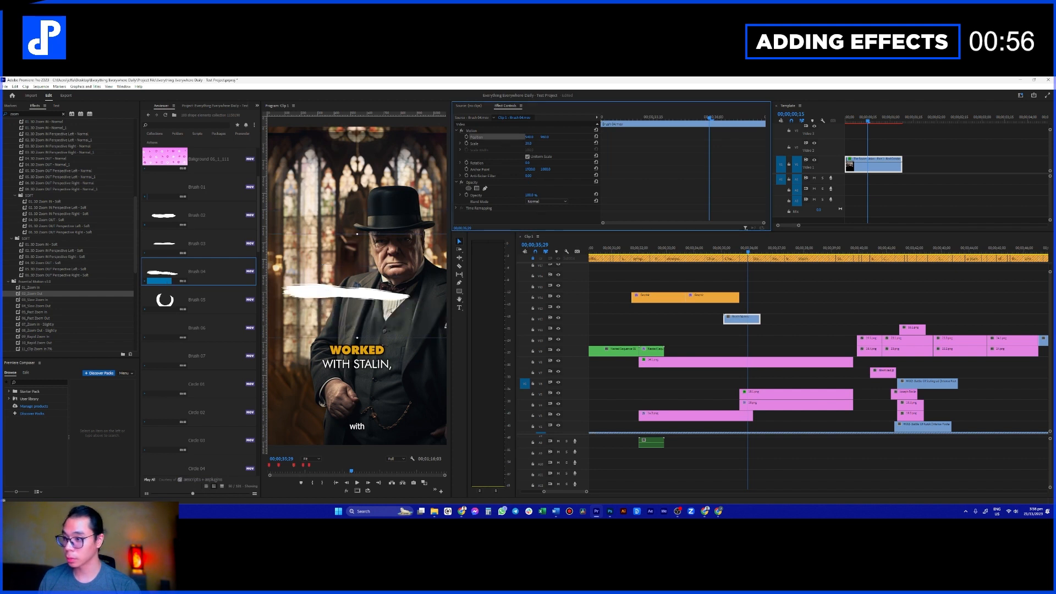
Step: Collapse the effect settings of the Churchill image clip and play the Churchill scene from its beginning
mouse_move(723, 254)
mouse_down()
mouse_move(764, 257)
mouse_move(736, 267)
mouse_up()
click(726, 418)
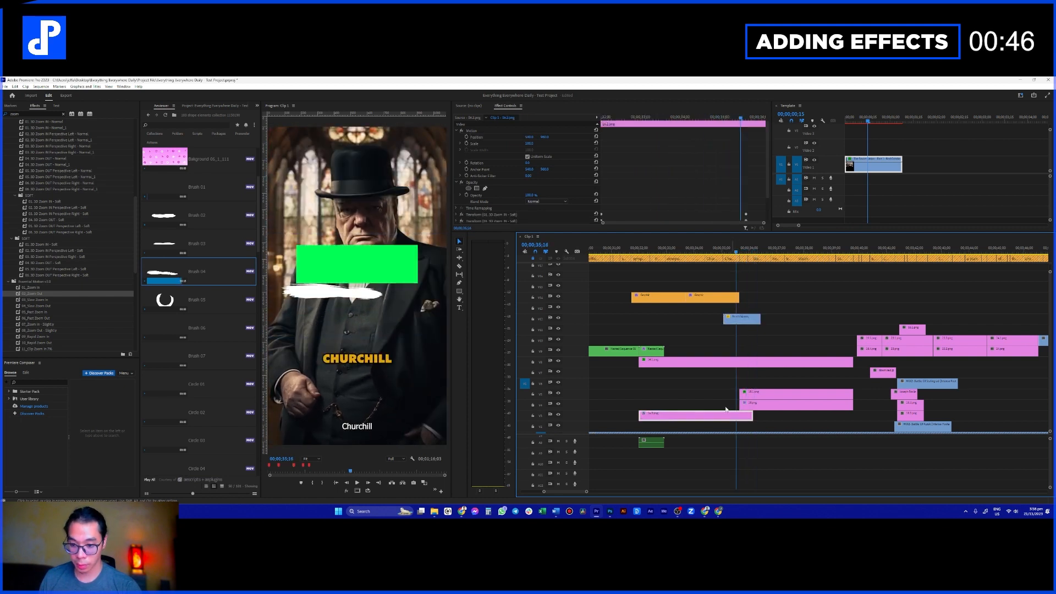
scroll(704, 376, down, 1)
click(704, 353)
alt+click(457, 182)
drag(490, 149, 490, 160)
click(697, 406)
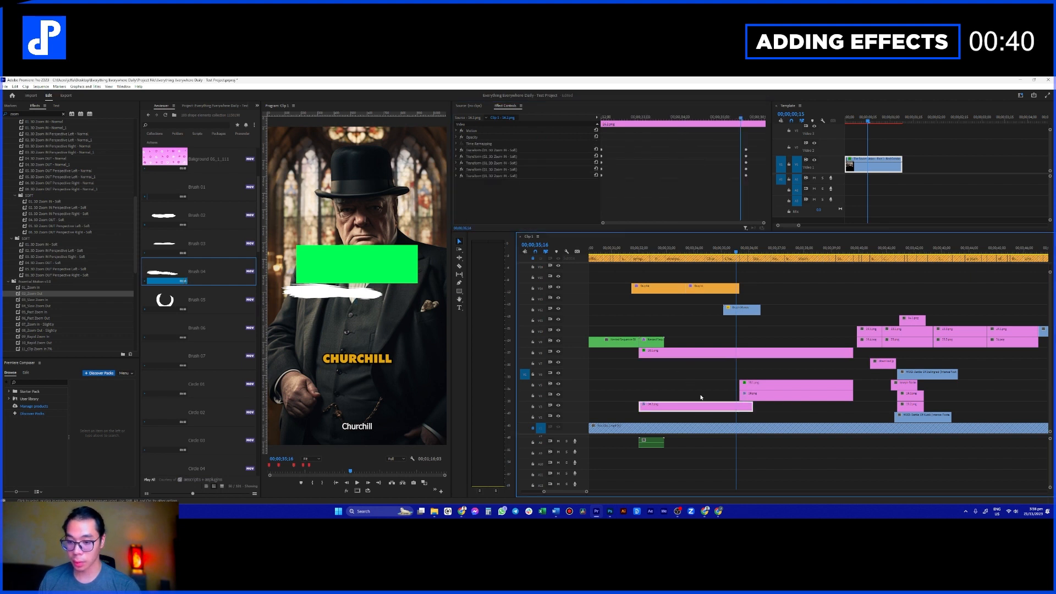
click(498, 143)
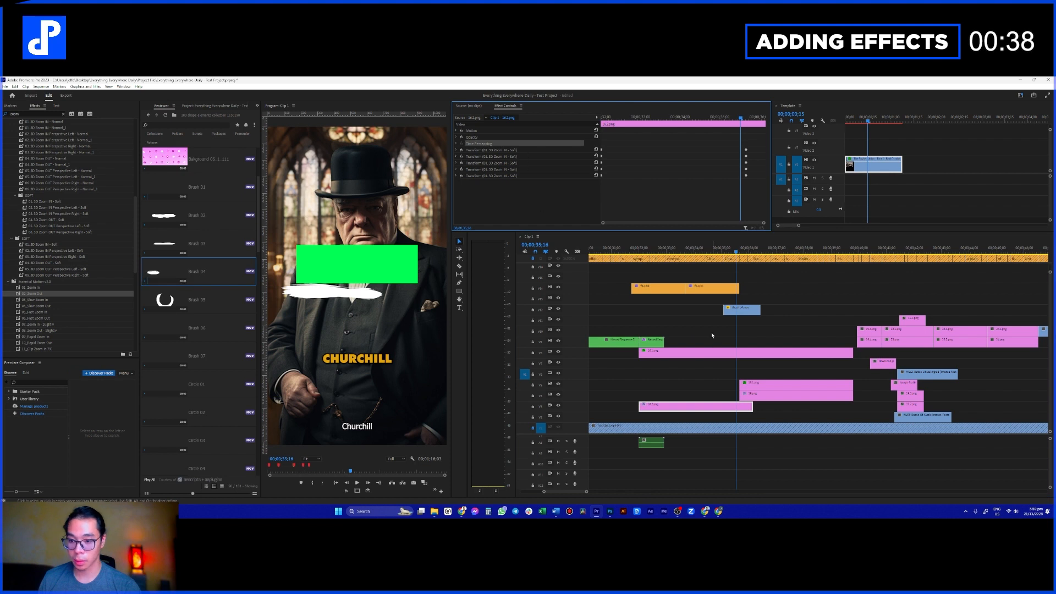
drag(713, 260, 640, 256)
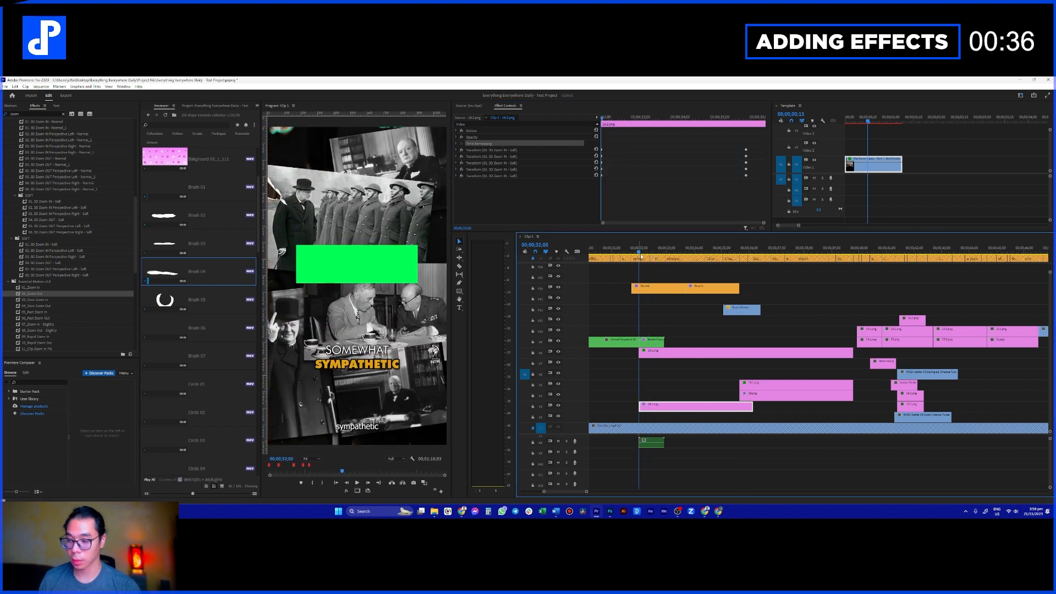
key(space)
key(space)
Step: Collapse the effects of the two stacked Stalin scene images and move the lower image's Move From Transform below its 3D Zoom effects
click(770, 391)
click(464, 150)
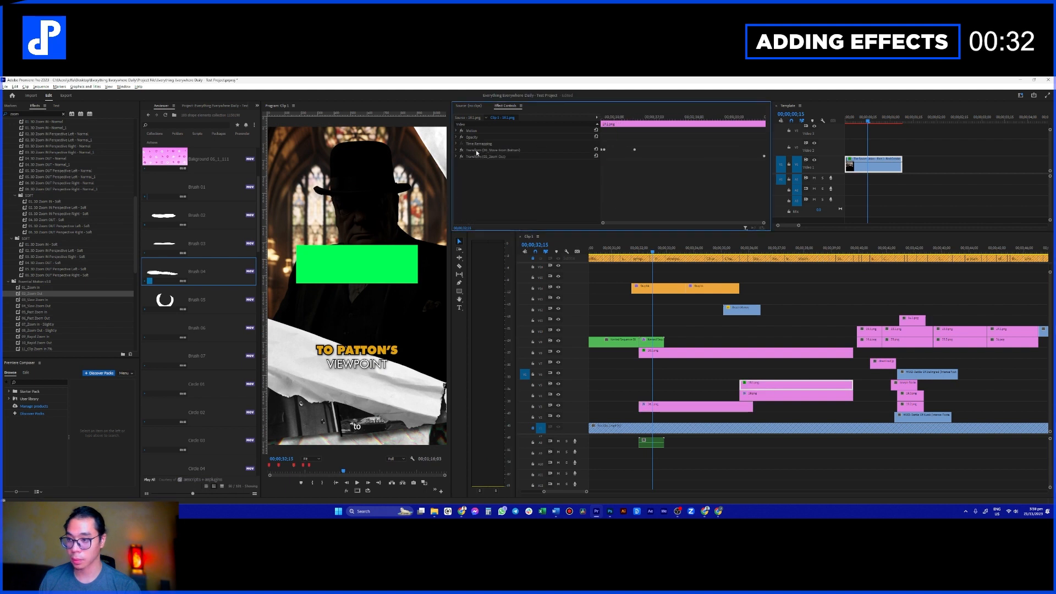
click(496, 157)
click(761, 397)
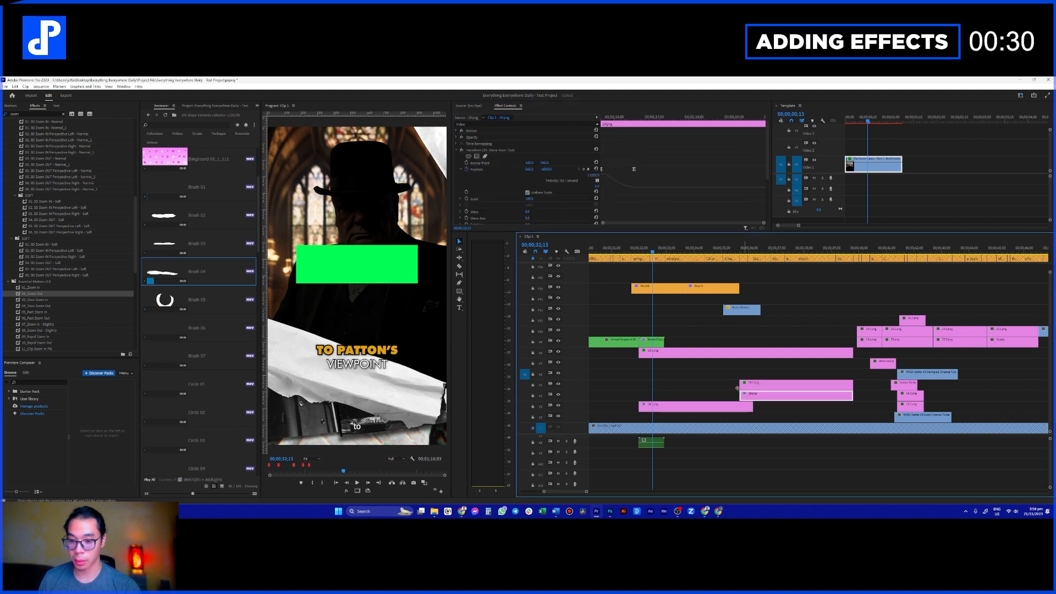
click(458, 150)
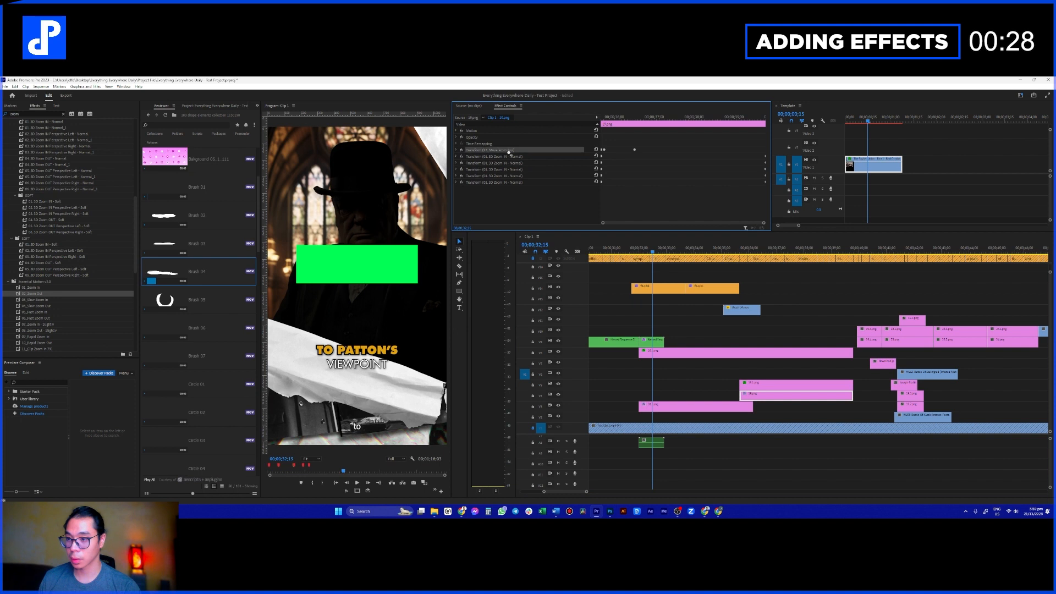
Step: Examine the Brush 04 clip's stroke and Motion settings around the start of the Stalin scene
alt+scroll(726, 313, up, 3)
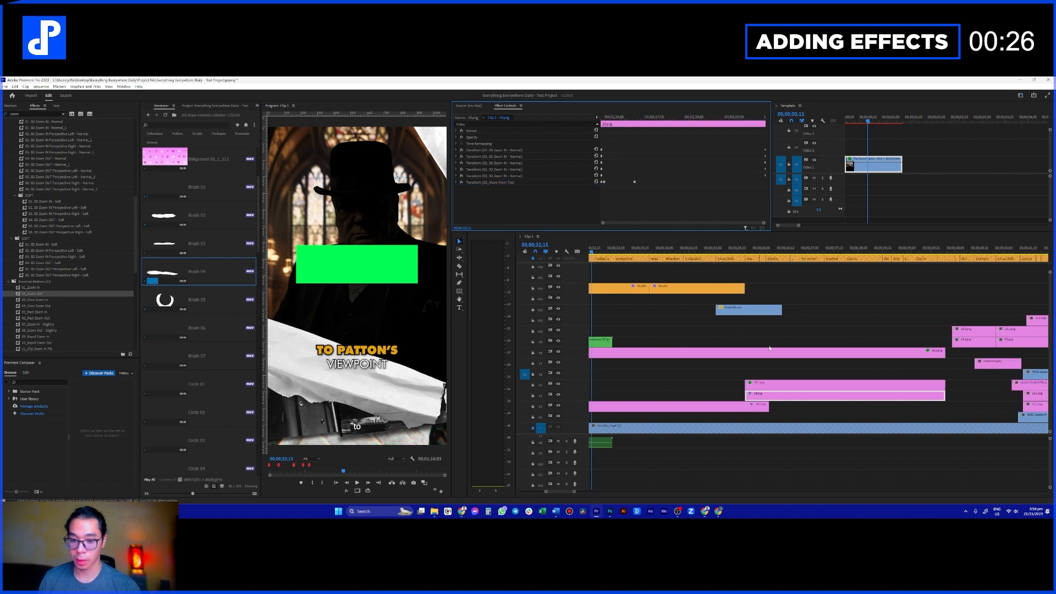
click(751, 248)
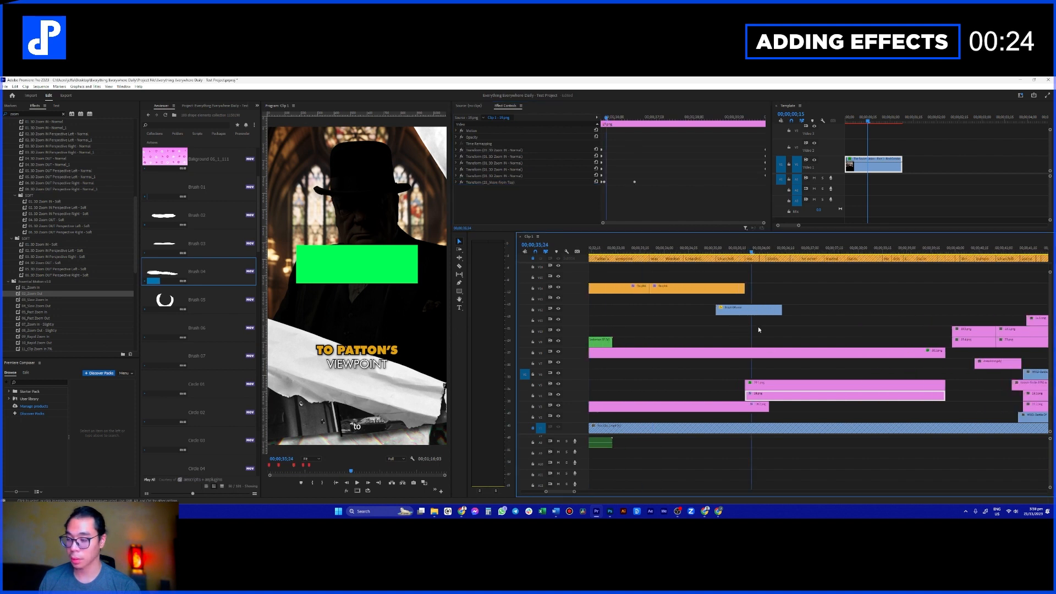
click(760, 278)
drag(737, 249, 745, 250)
click(761, 310)
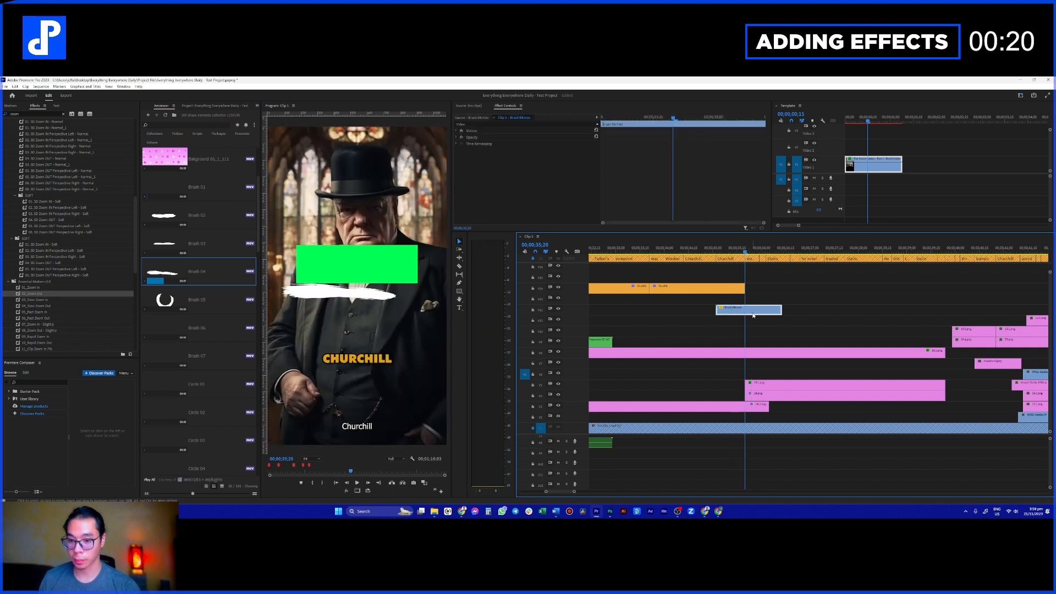
click(496, 130)
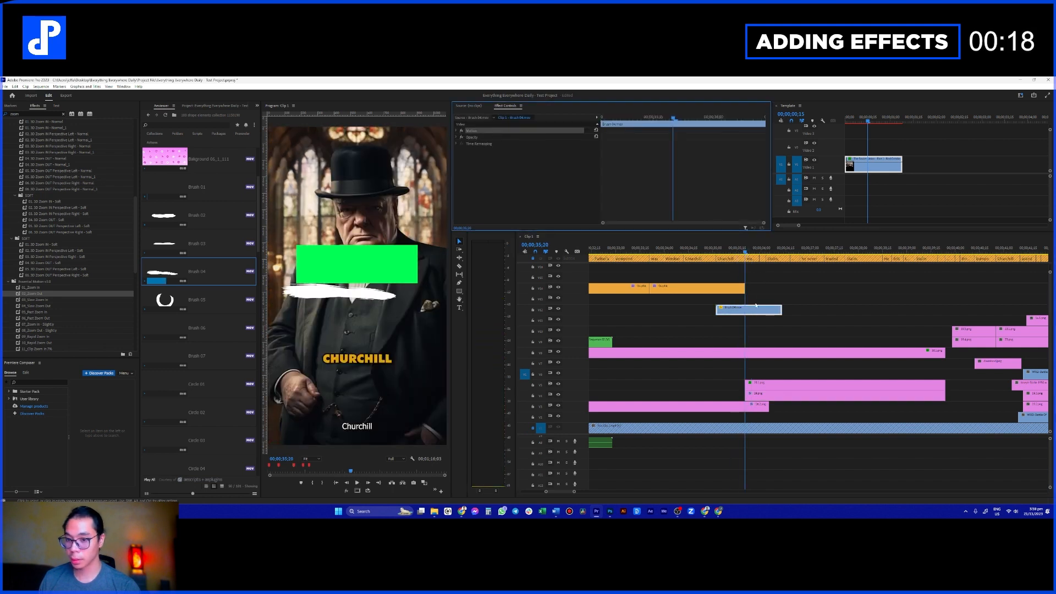
Step: Shift the Brush 04 clip later in time so it lies entirely within the Stalin scene, and save the project
drag(757, 316, 774, 317)
click(482, 131)
click(760, 248)
click(488, 130)
drag(792, 314, 834, 314)
click(799, 251)
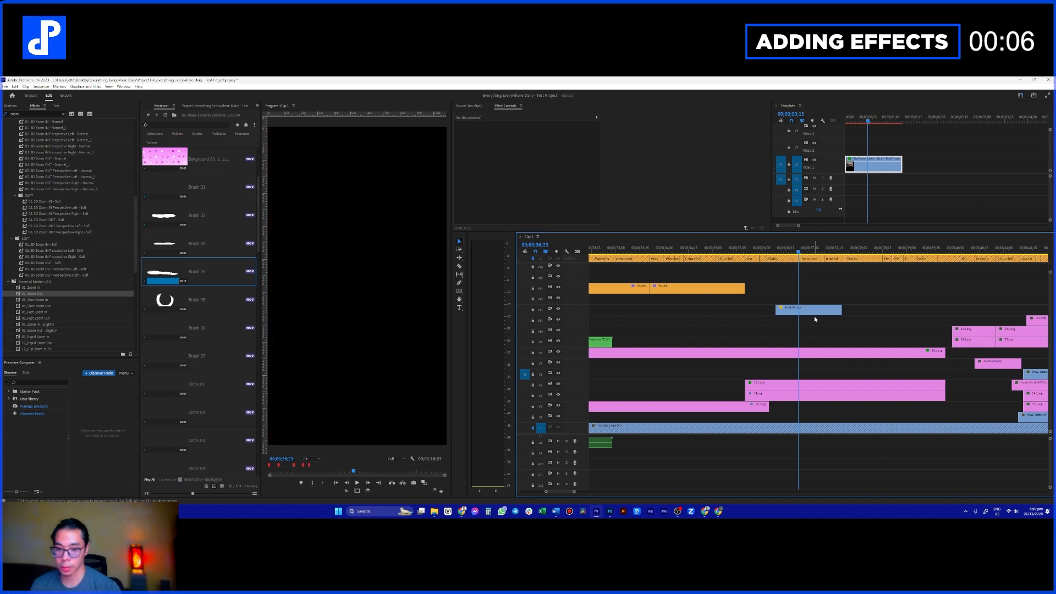
key(ctrl+s)
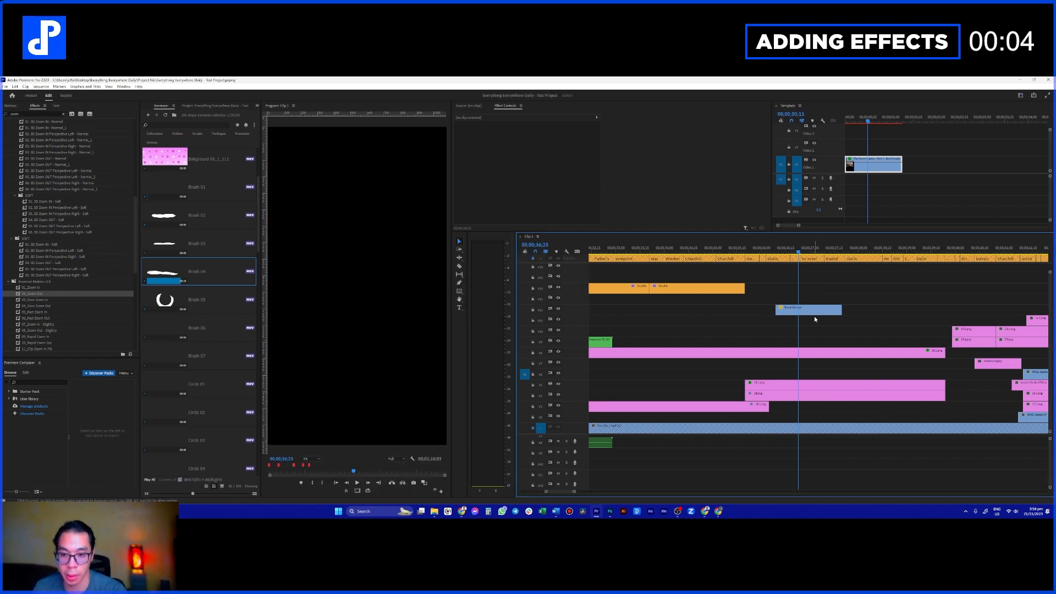
key(Left)
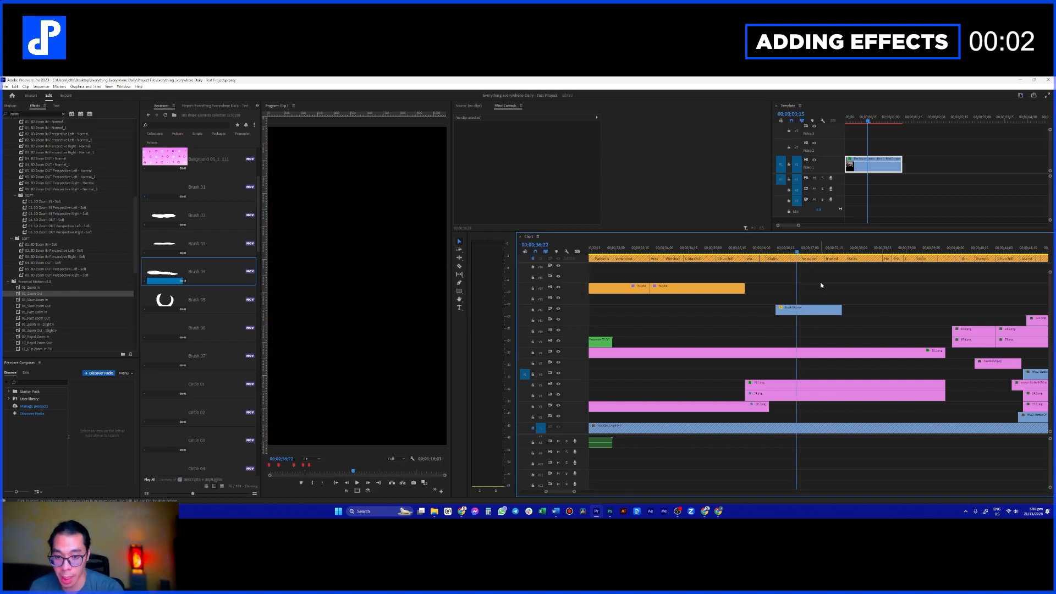